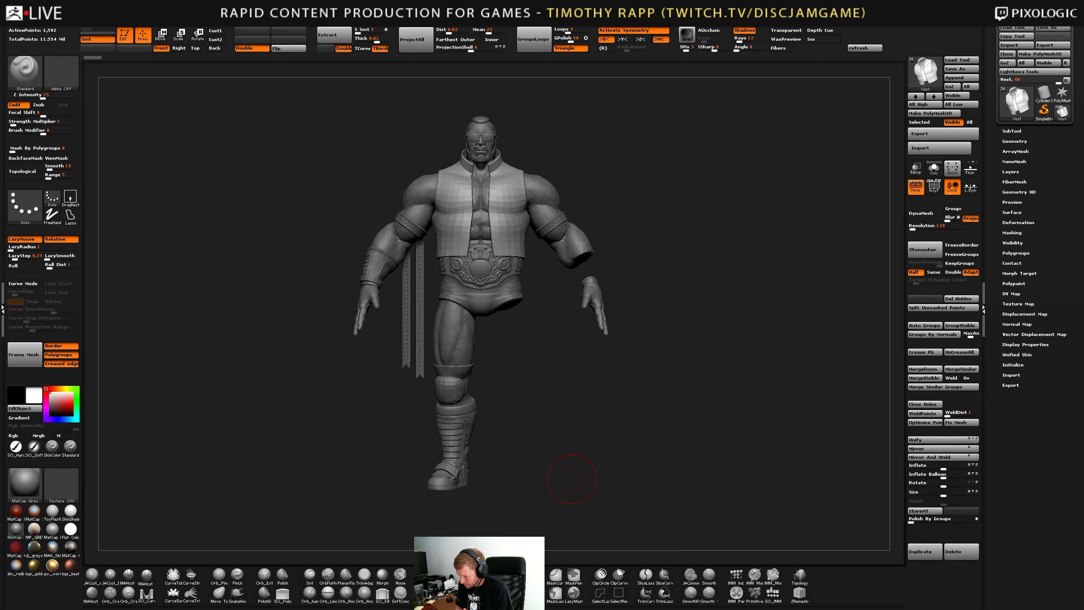
# Preview the character's silhouette with the Flat Color material, and restore the MatCap Gray material.
pyautogui.moveTo(561, 448)
pyautogui.mouseDown()
pyautogui.moveTo(479, 447)
pyautogui.moveTo(517, 482)
pyautogui.moveTo(568, 448)
pyautogui.mouseUp()
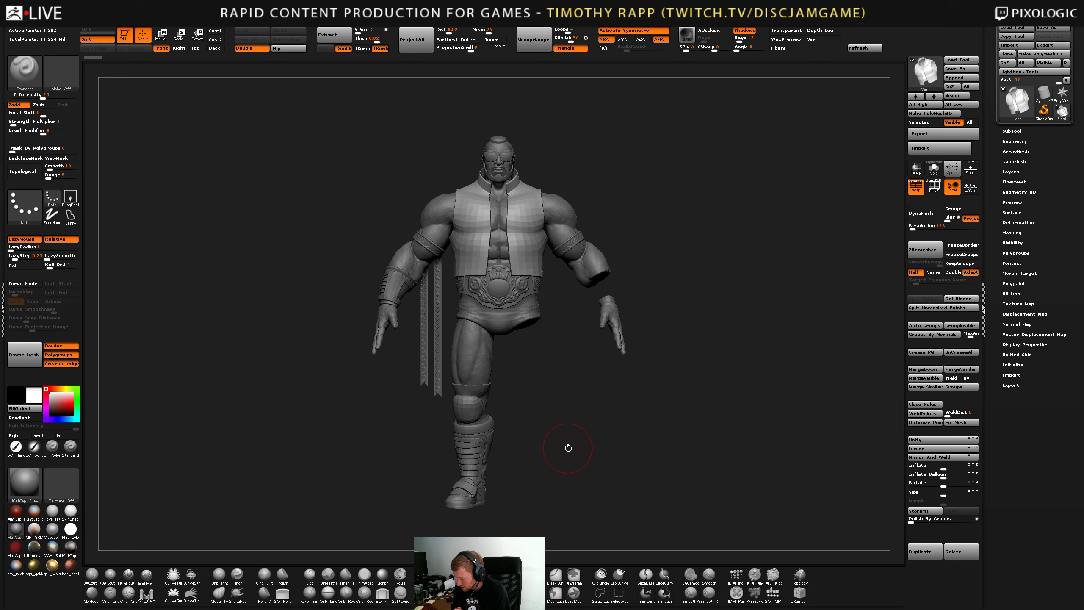
pyautogui.moveTo(634, 428); pyautogui.dragTo(661, 461)
pyautogui.click(69, 531)
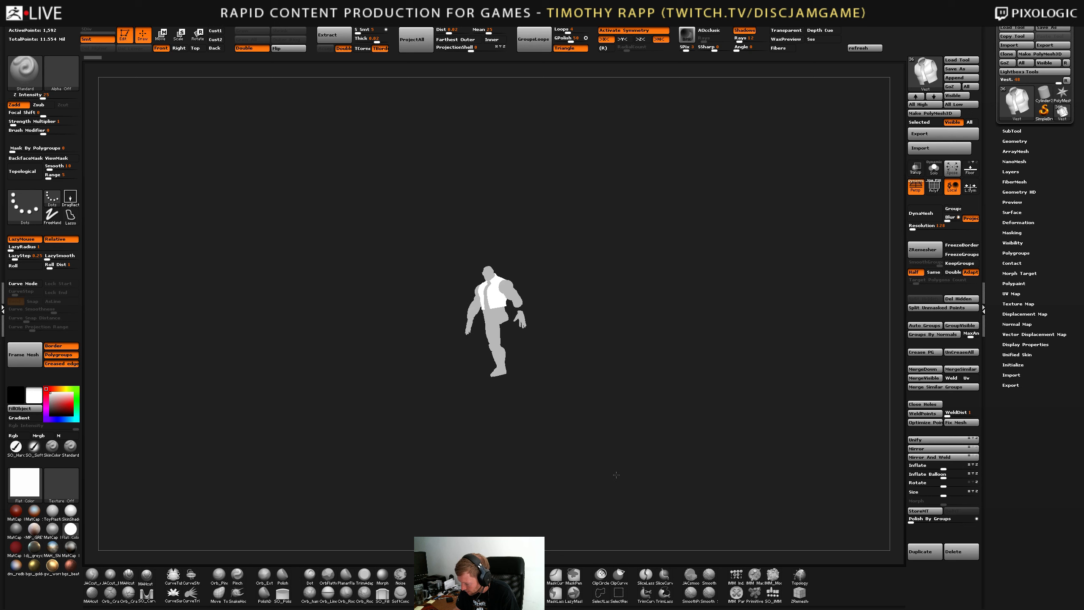
pyautogui.moveTo(642, 471)
pyautogui.keyDown('alt'); pyautogui.mouseDown()
pyautogui.moveTo(652, 504)
pyautogui.moveTo(653, 467)
pyautogui.moveTo(651, 479)
pyautogui.moveTo(676, 483)
pyautogui.moveTo(622, 478)
pyautogui.mouseUp(); pyautogui.keyUp('alt')
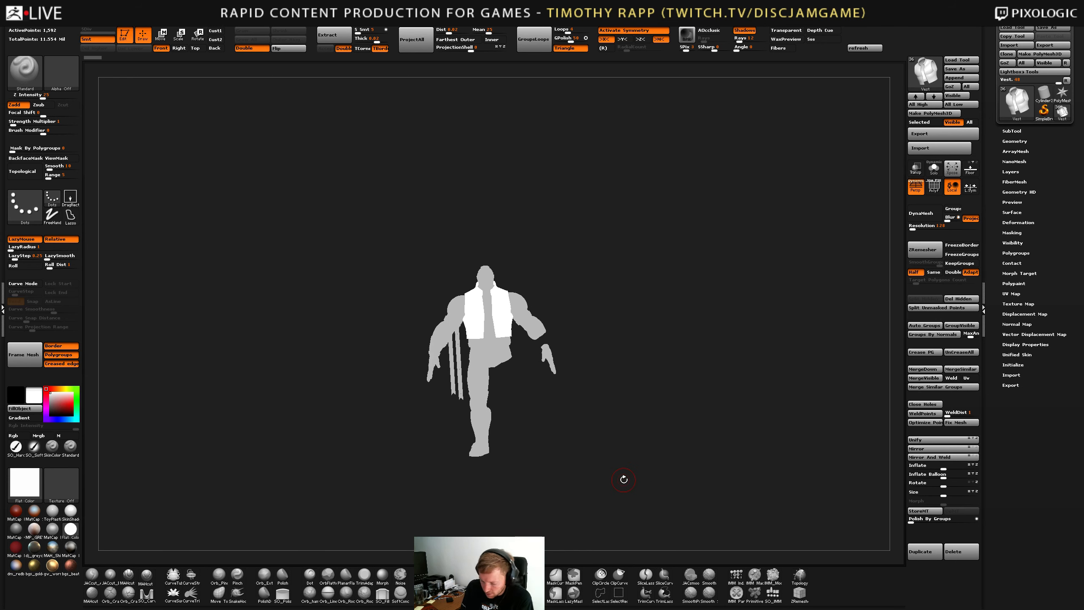
pyautogui.click(16, 530)
# Make the wristguard the active subtool and bring the whole character back into view.
pyautogui.press('f')
pyautogui.keyDown('alt'); pyautogui.moveTo(179, 539); pyautogui.dragTo(512, 476); pyautogui.keyUp('alt')
pyautogui.keyDown('alt'); pyautogui.moveTo(846, 423); pyautogui.dragTo(367, 436); pyautogui.keyUp('alt')
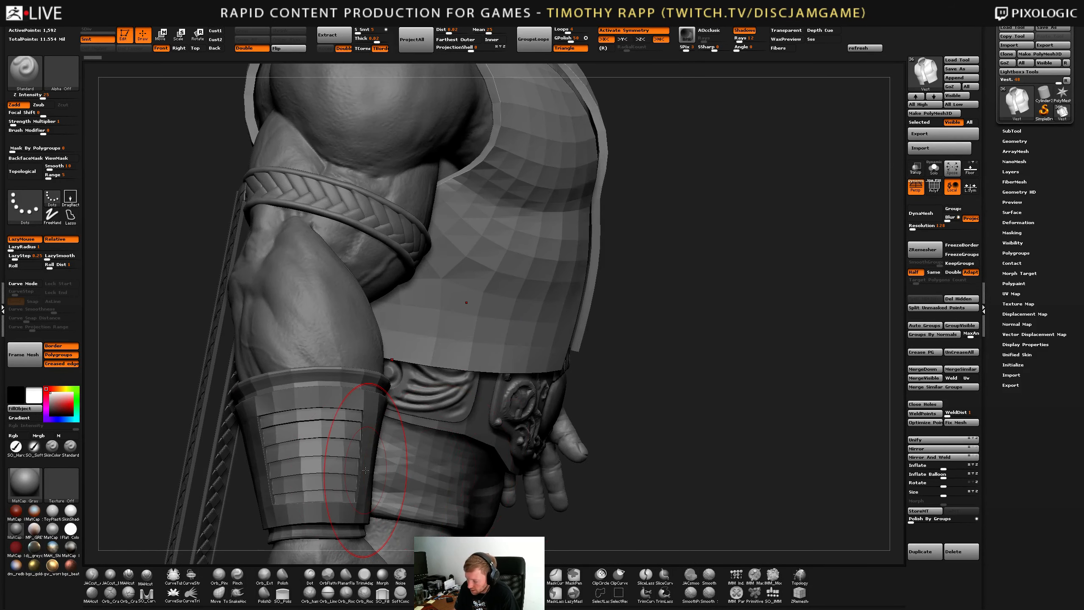
pyautogui.keyDown('alt'); pyautogui.click(366, 435); pyautogui.keyUp('alt')
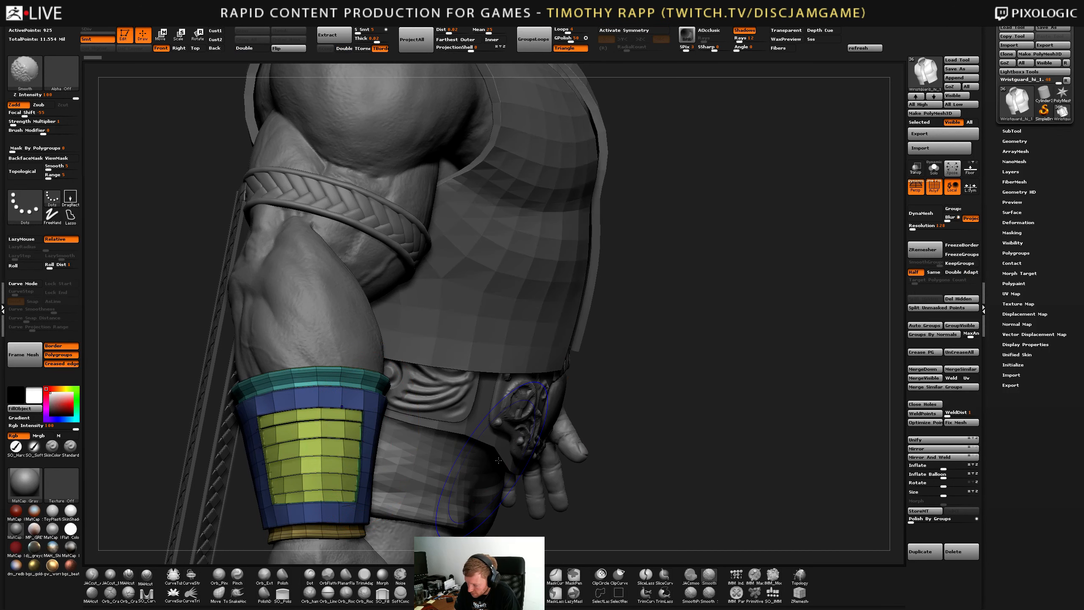
pyautogui.press('f')
pyautogui.moveTo(459, 514); pyautogui.dragTo(565, 421)
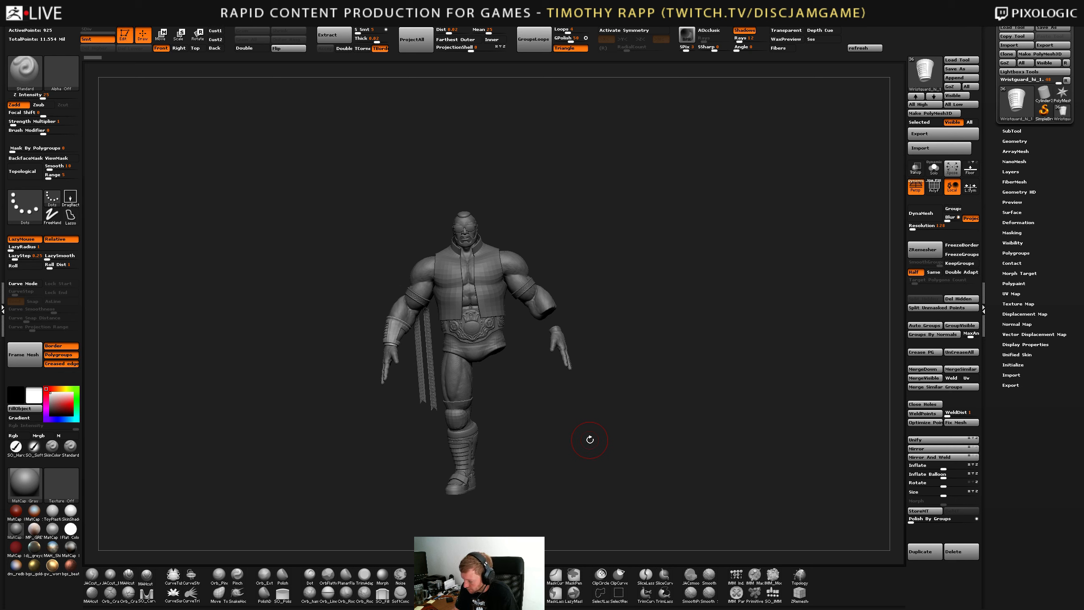
pyautogui.moveTo(565, 461); pyautogui.dragTo(601, 443)
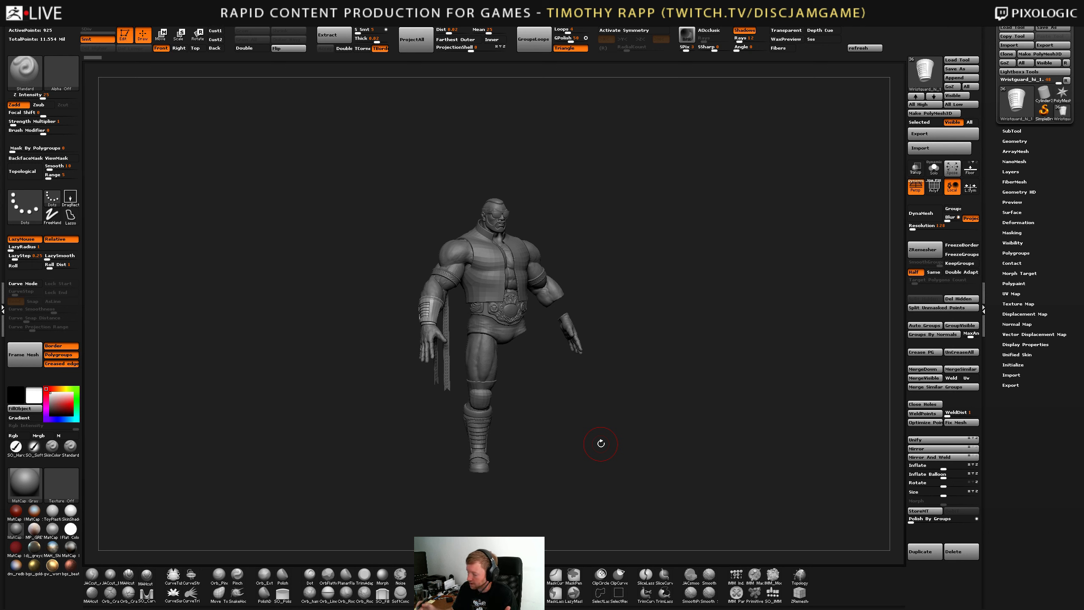
pyautogui.moveTo(555, 432)
pyautogui.mouseDown()
pyautogui.moveTo(610, 429)
pyautogui.moveTo(518, 460)
pyautogui.moveTo(509, 443)
pyautogui.moveTo(564, 425)
pyautogui.moveTo(539, 418)
pyautogui.mouseUp()
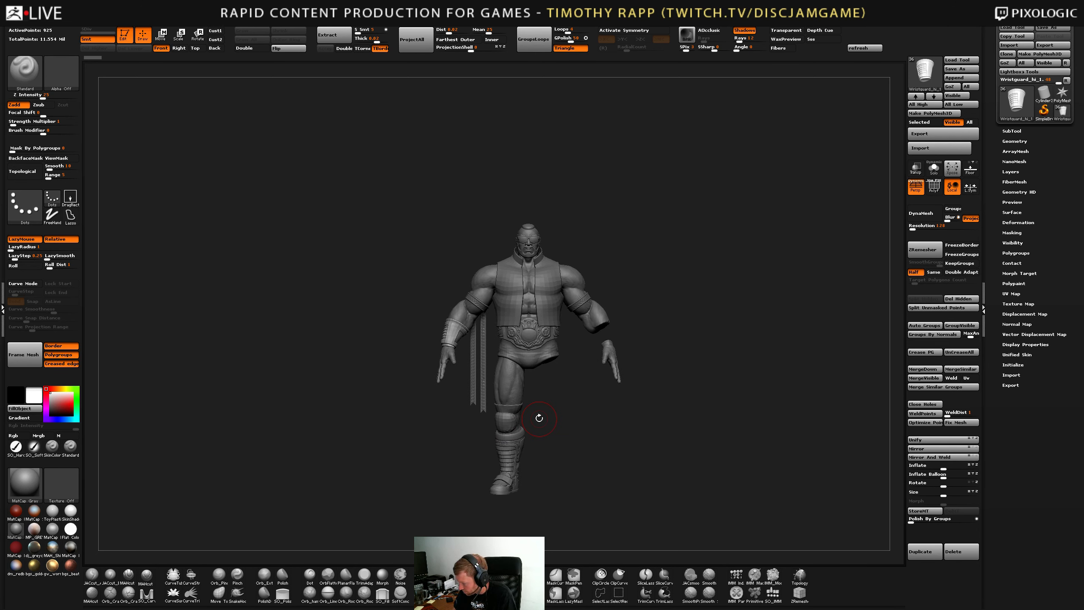
pyautogui.hotkey('alt', 'Tab')
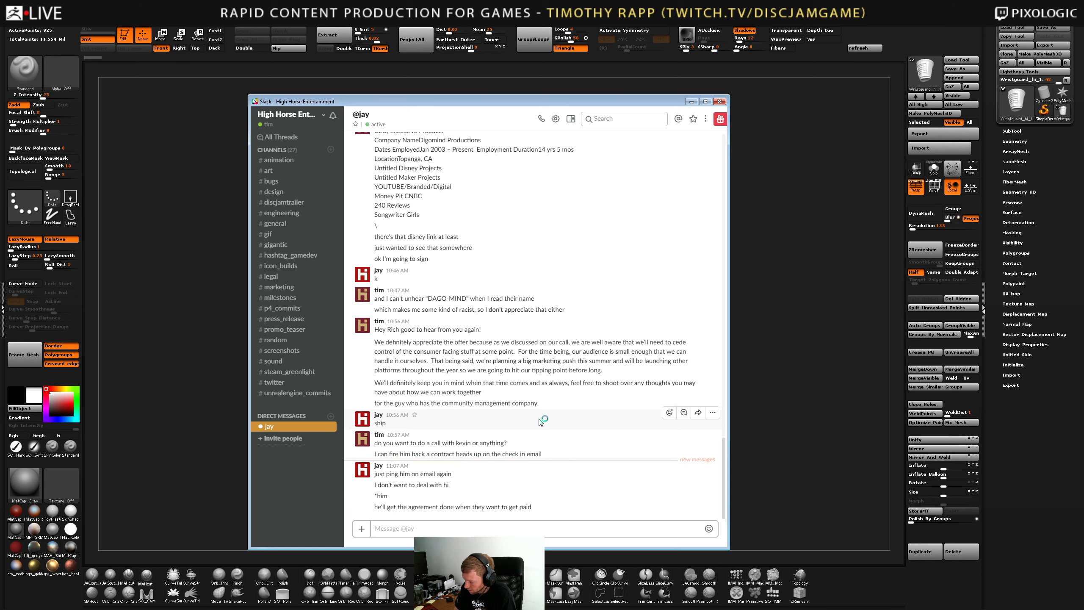
pyautogui.click(772, 451)
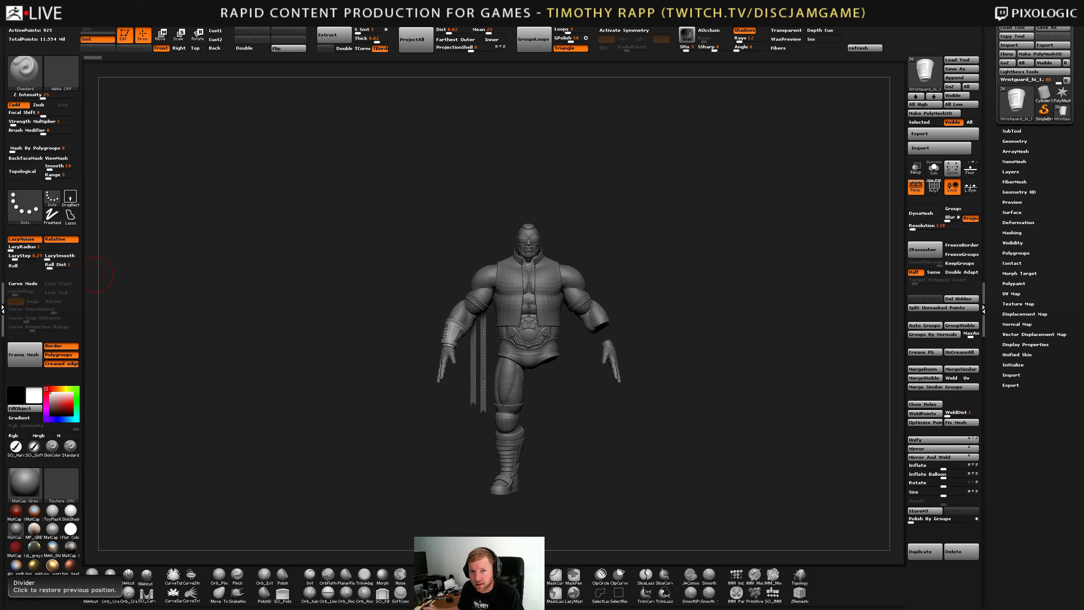
pyautogui.moveTo(534, 418)
pyautogui.mouseDown()
pyautogui.moveTo(612, 416)
pyautogui.moveTo(627, 438)
pyautogui.moveTo(650, 435)
pyautogui.moveTo(625, 423)
pyautogui.mouseUp()
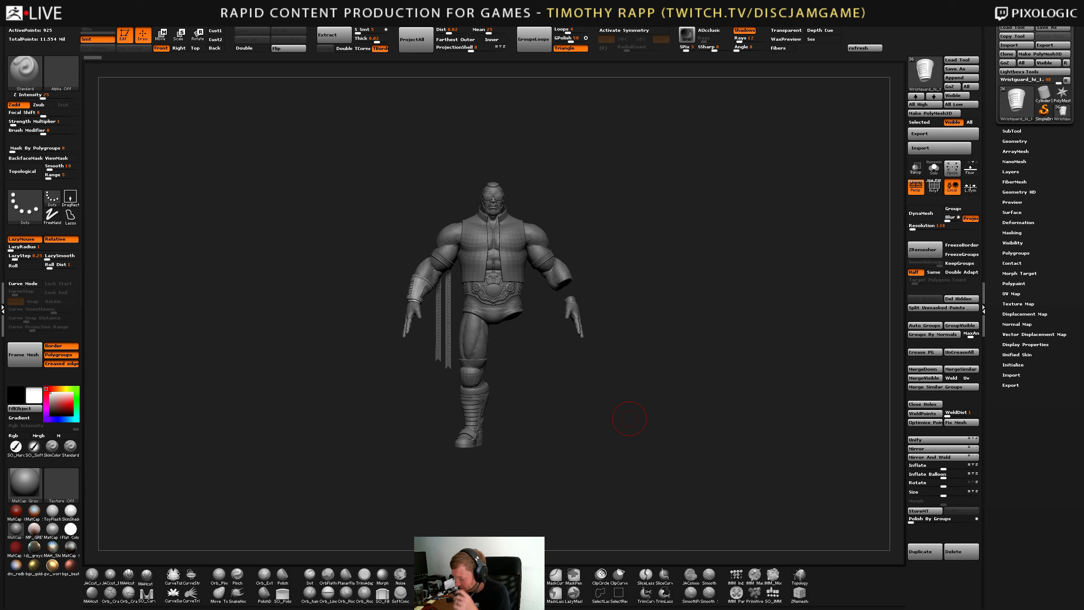
pyautogui.moveTo(596, 426); pyautogui.dragTo(620, 419)
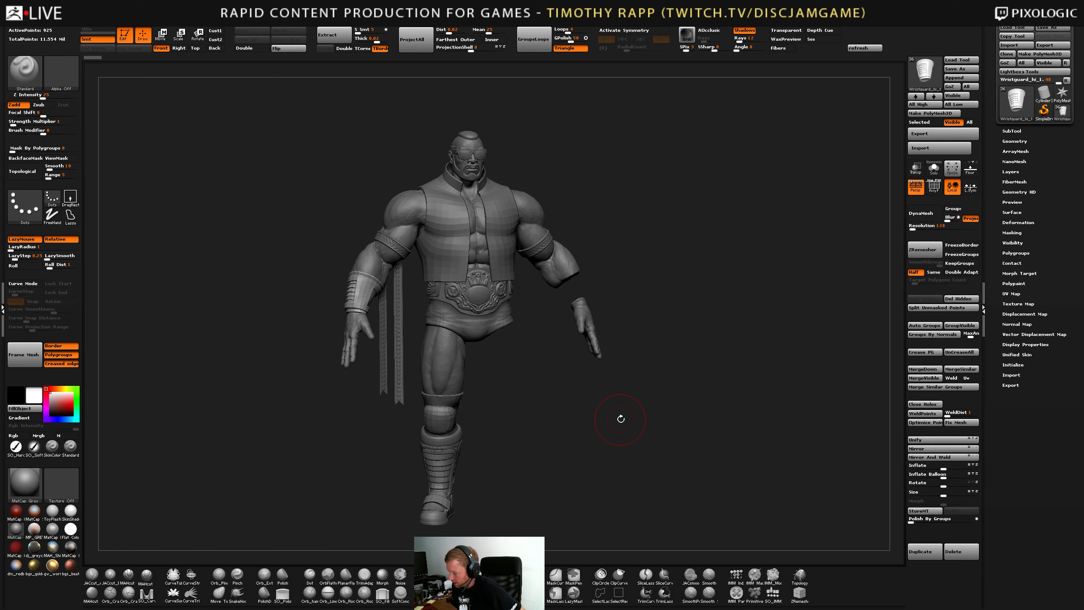
pyautogui.moveTo(620, 419); pyautogui.dragTo(625, 438)
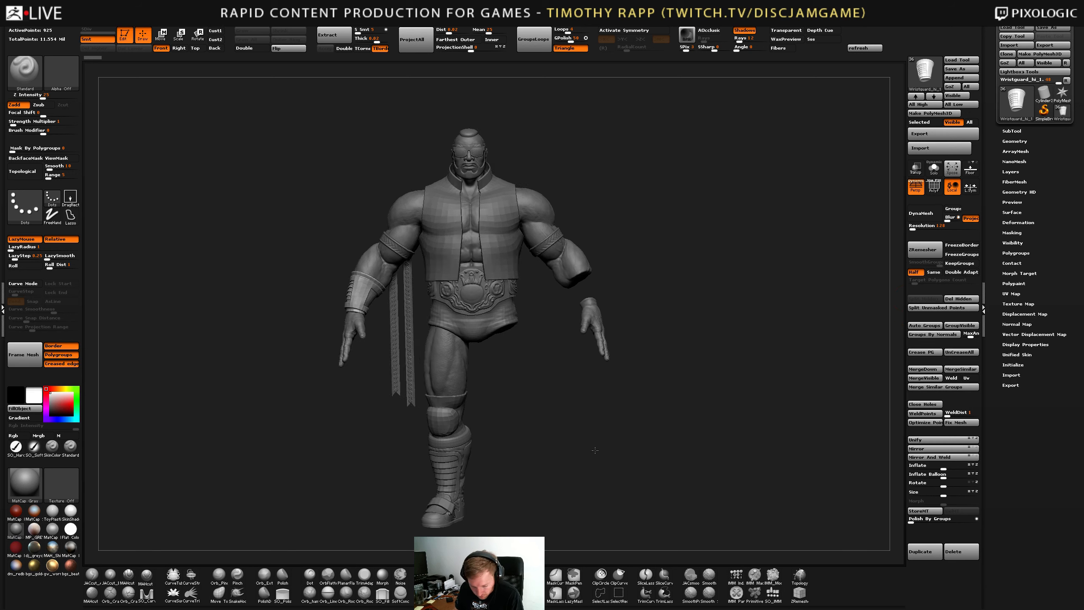
pyautogui.moveTo(591, 450); pyautogui.dragTo(608, 405)
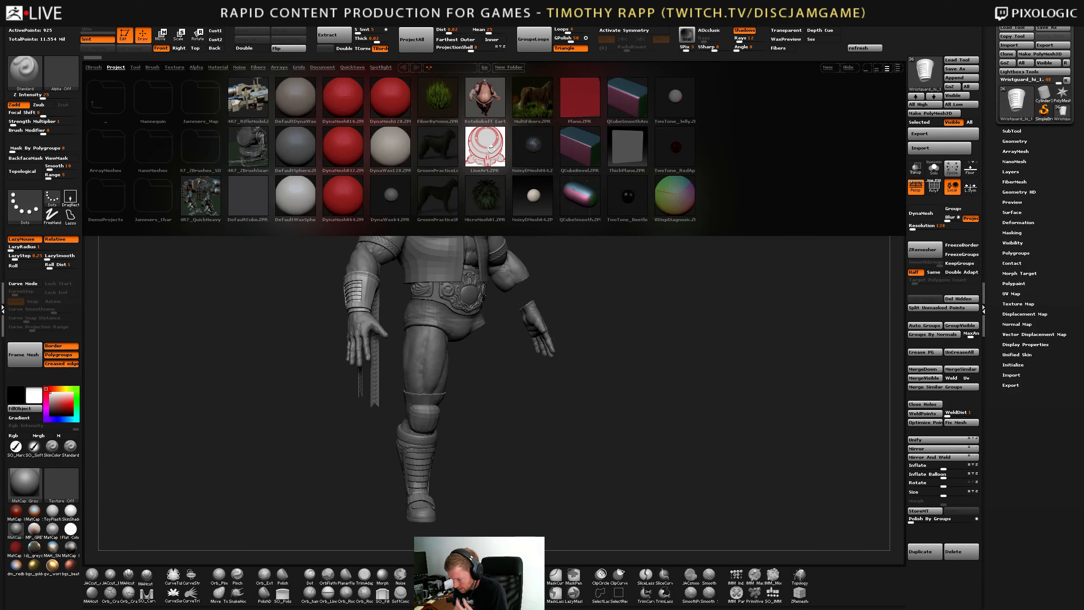
# Open the LineArt sample project and turn off the perspective view.
pyautogui.doubleClick(491, 148)
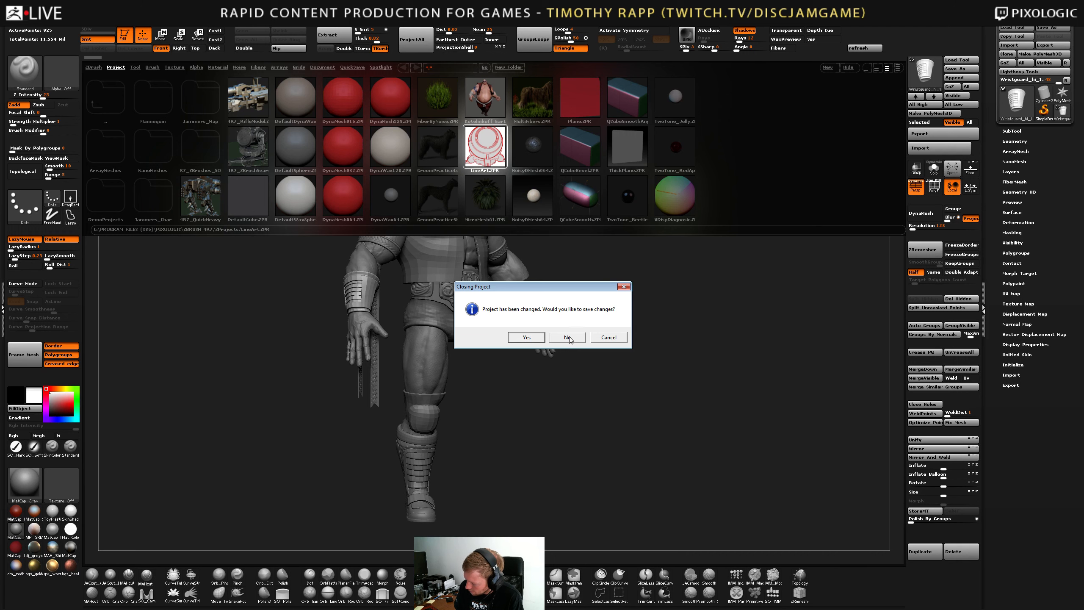
pyautogui.click(534, 338)
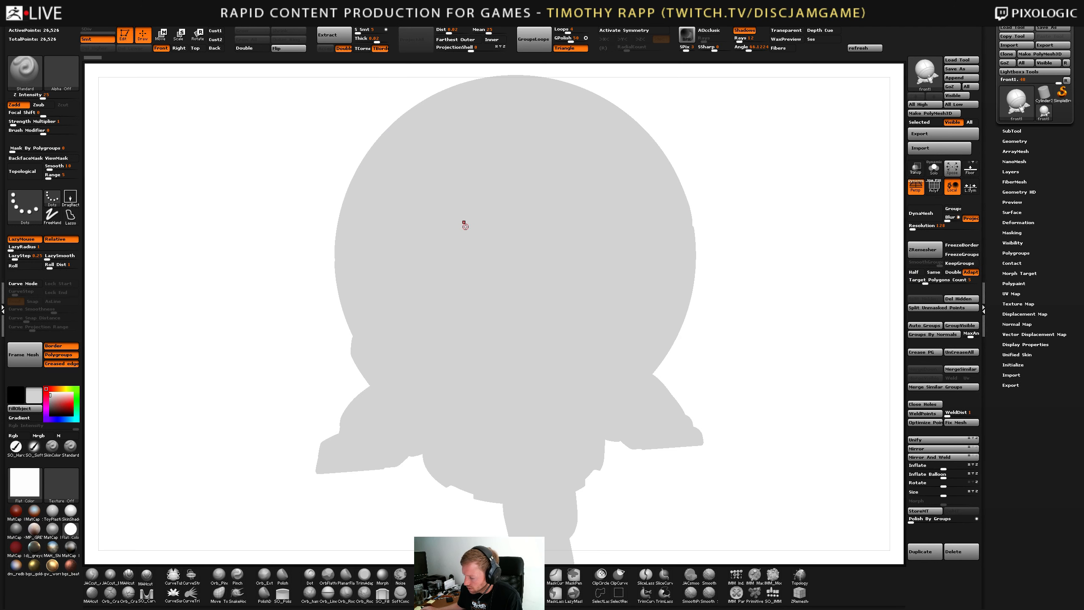
pyautogui.keyDown('alt'); pyautogui.moveTo(704, 418); pyautogui.dragTo(675, 416); pyautogui.keyUp('alt')
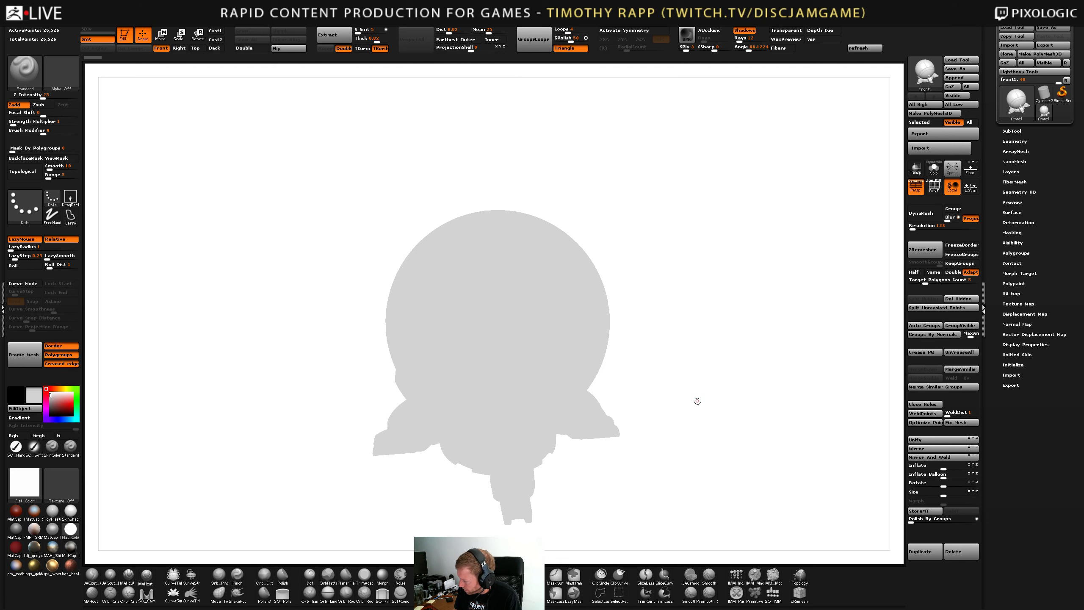
pyautogui.click(916, 187)
# Render the LineArt sample model with Best Preview Render from two different angles.
pyautogui.moveTo(721, 390); pyautogui.dragTo(662, 413)
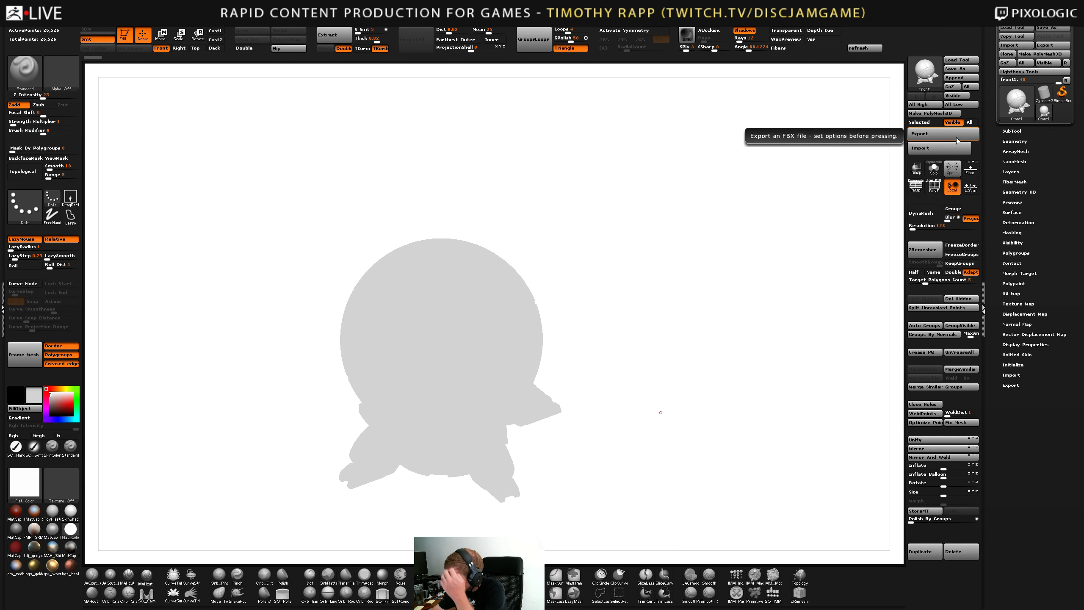
pyautogui.click(687, 35)
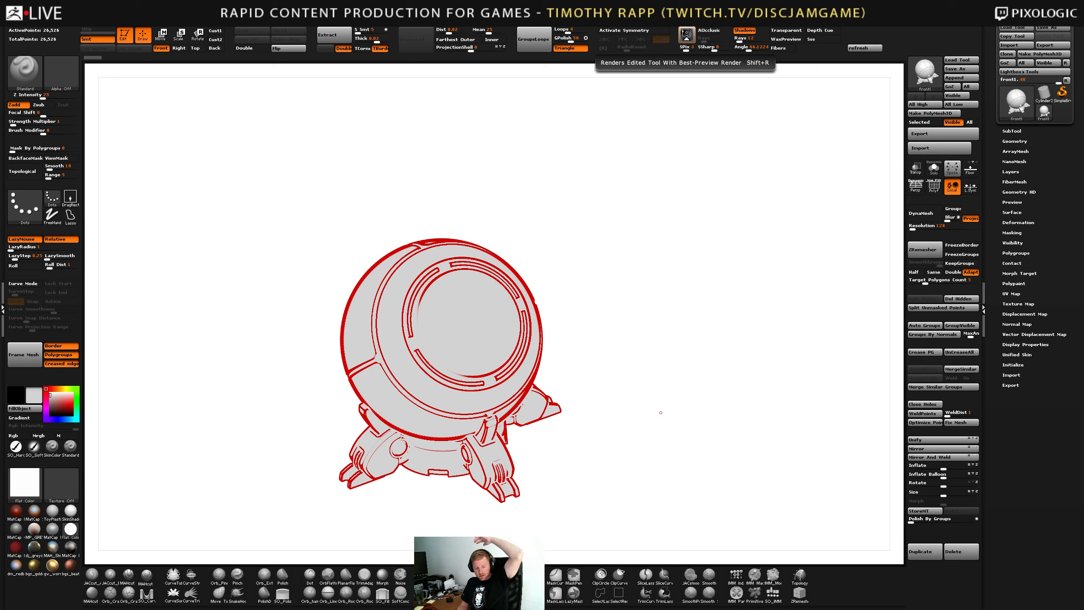
pyautogui.moveTo(661, 413); pyautogui.dragTo(625, 471)
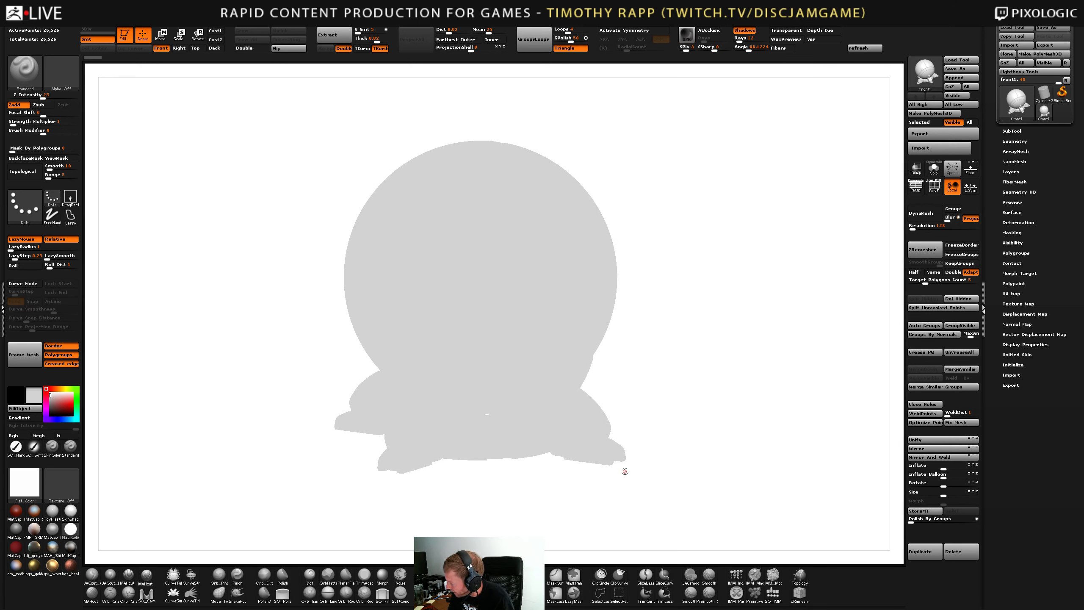
pyautogui.click(688, 37)
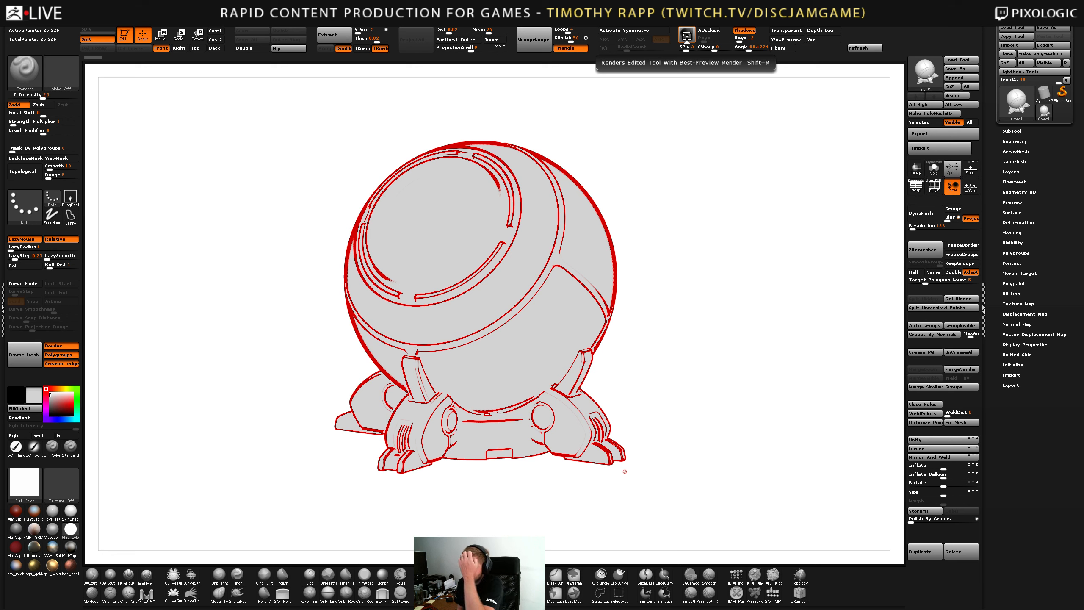
pyautogui.click(687, 38)
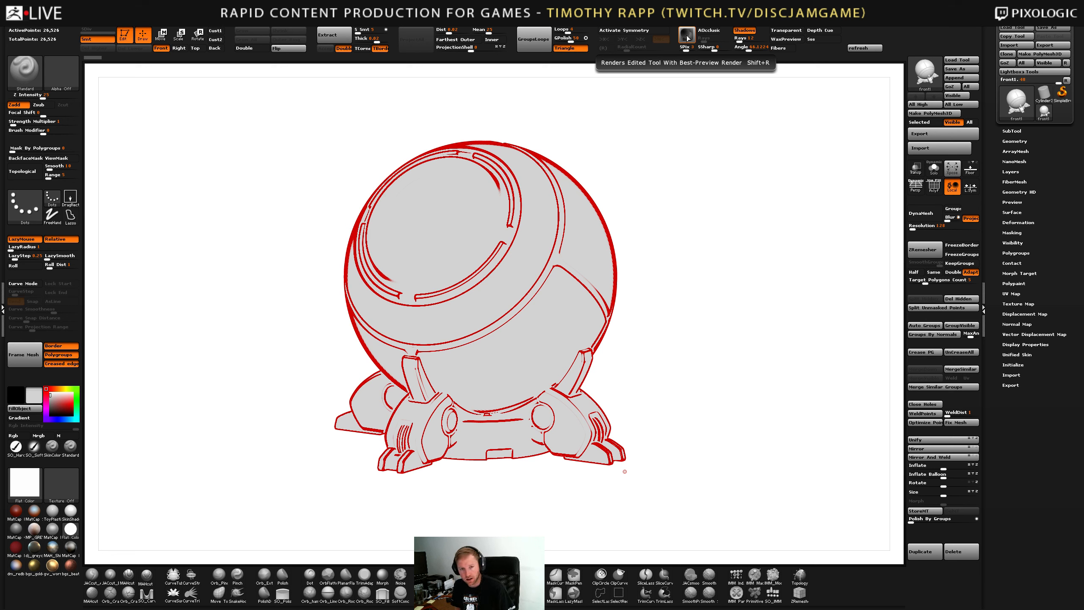
# Load the muscular character tool with the vest into the LineArt project and frame the full figure.
pyautogui.moveTo(594, 436); pyautogui.dragTo(612, 453)
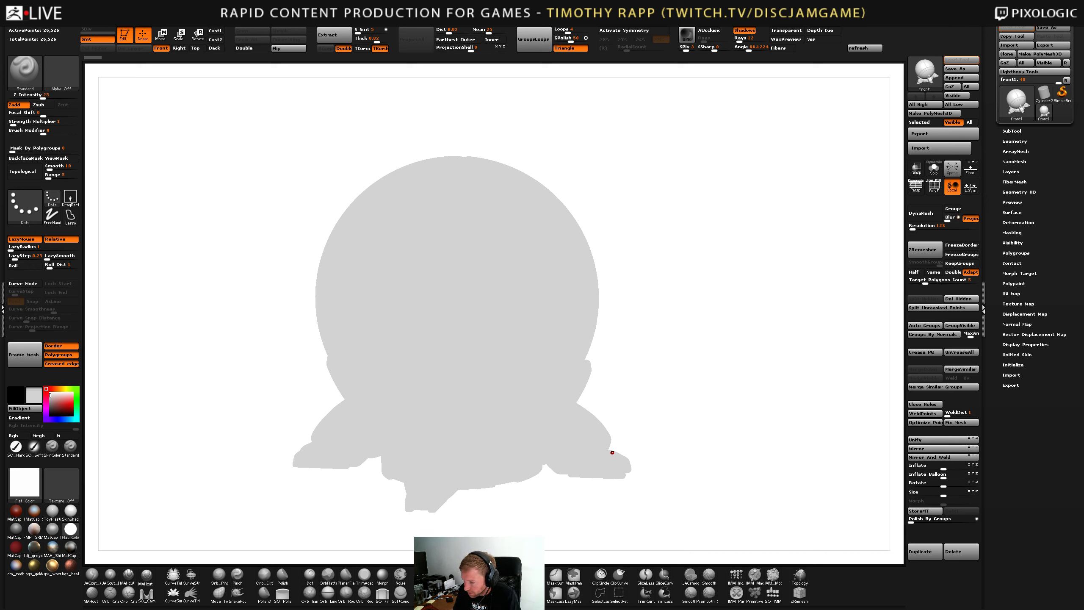
pyautogui.moveTo(680, 385)
pyautogui.mouseDown(button='right')
pyautogui.moveTo(625, 385)
pyautogui.moveTo(725, 390)
pyautogui.moveTo(727, 380)
pyautogui.mouseUp(button='right')
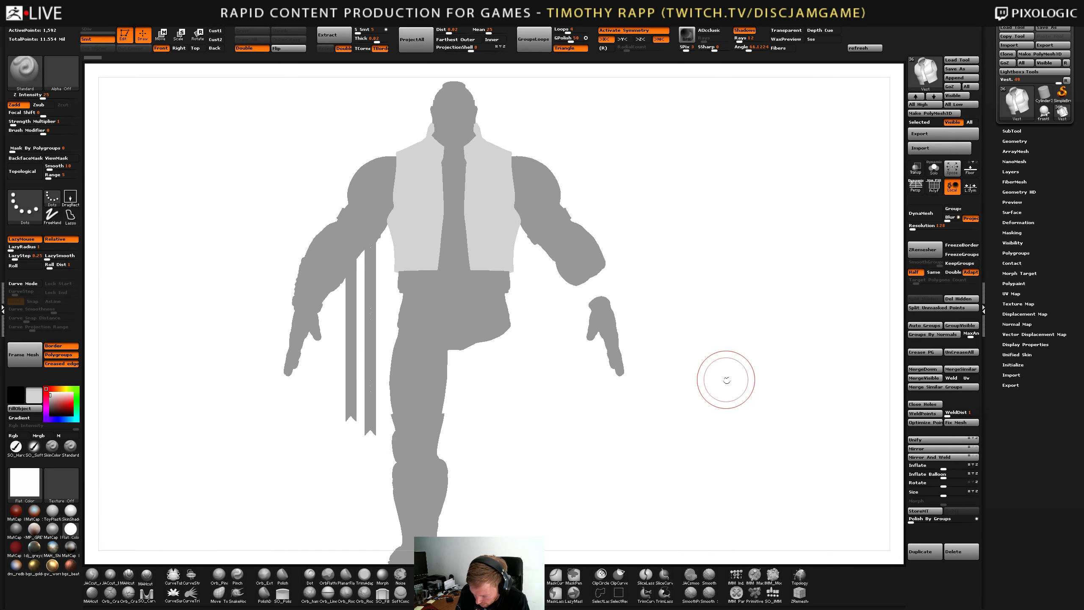
pyautogui.moveTo(587, 428)
pyautogui.keyDown('ctrl'); pyautogui.mouseDown(button='right')
pyautogui.moveTo(565, 445)
pyautogui.moveTo(576, 419)
pyautogui.moveTo(569, 429)
pyautogui.moveTo(599, 425)
pyautogui.mouseUp(button='right'); pyautogui.keyUp('ctrl')
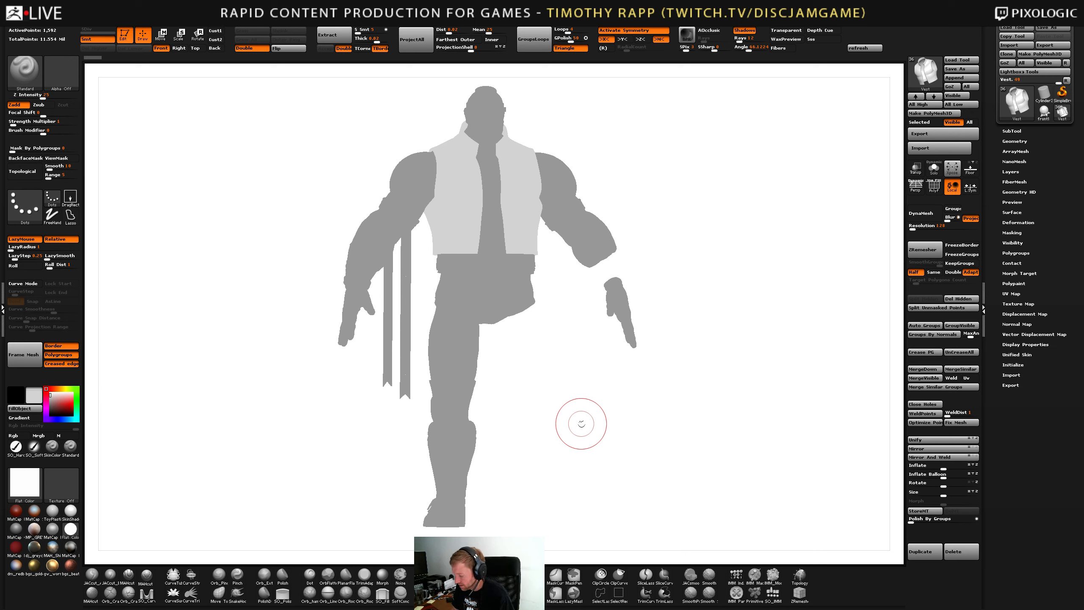
pyautogui.moveTo(581, 423); pyautogui.dragTo(544, 412)
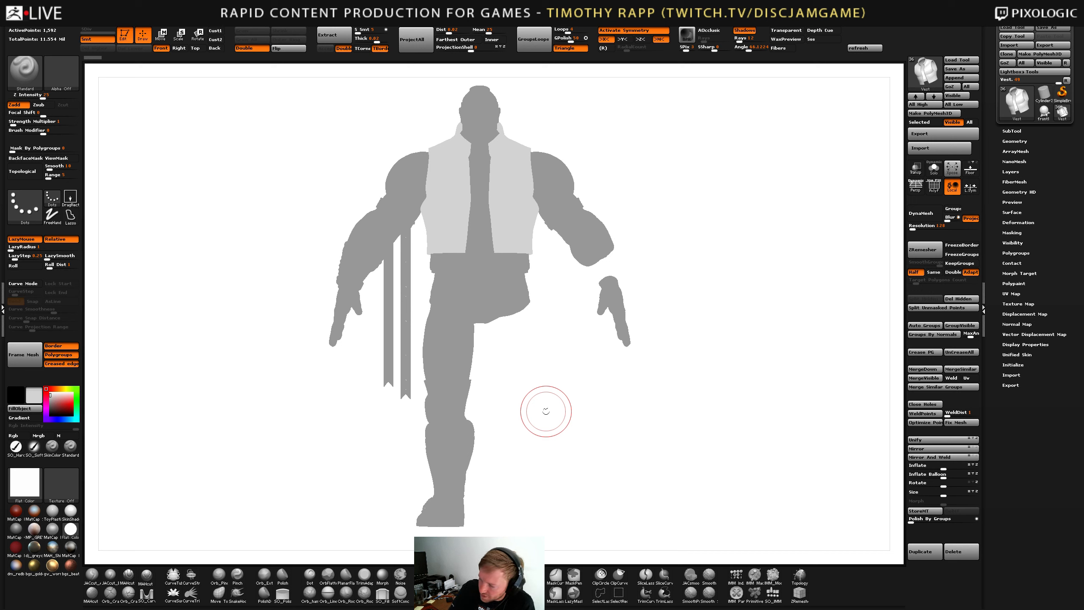
pyautogui.click(69, 19)
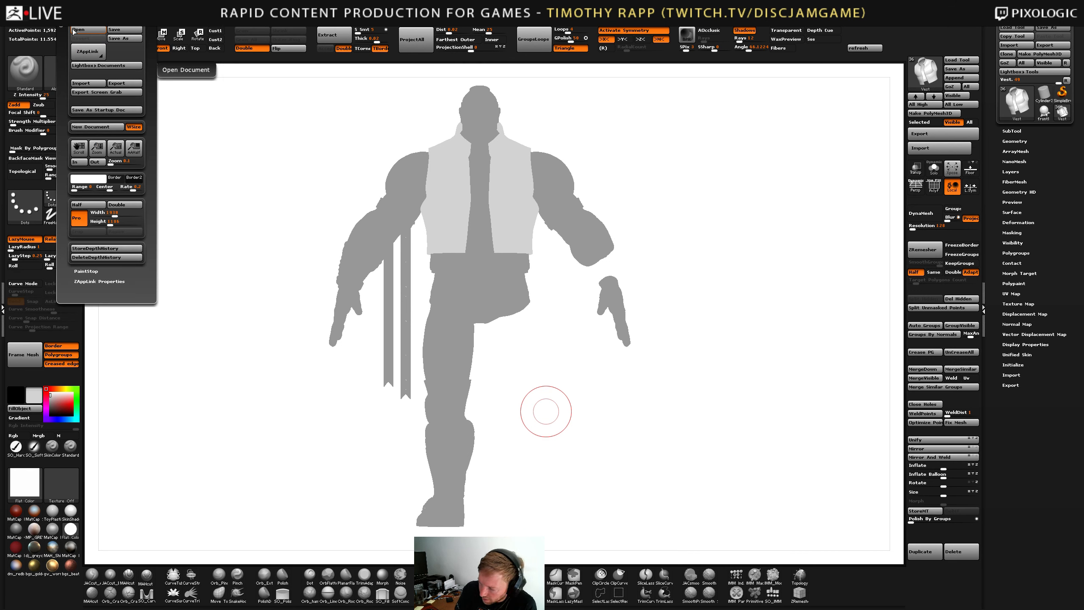
pyautogui.click(122, 220)
pyautogui.click(100, 282)
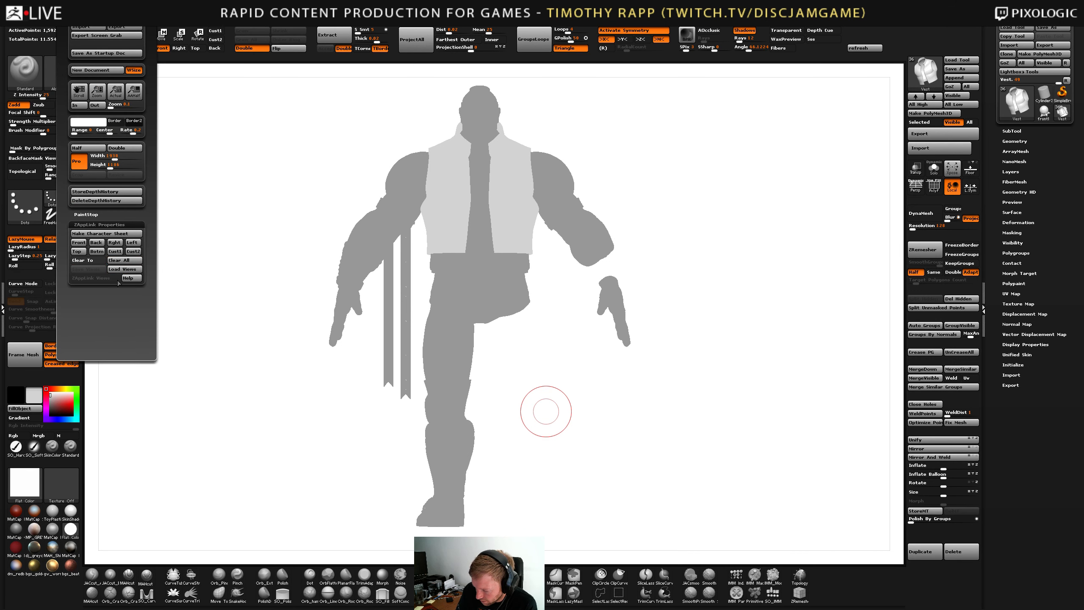
pyautogui.scroll(-2, 98, 276)
pyautogui.press('ctrl')
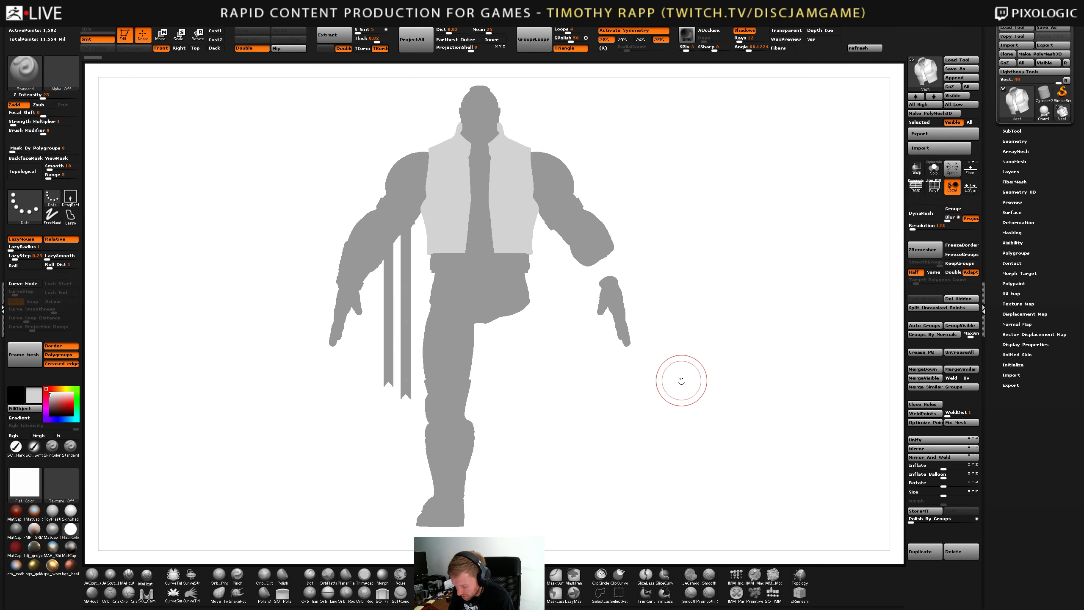
# Make the legs and hands subtool active and unhide all of its hidden geometry.
pyautogui.moveTo(655, 359); pyautogui.dragTo(542, 434)
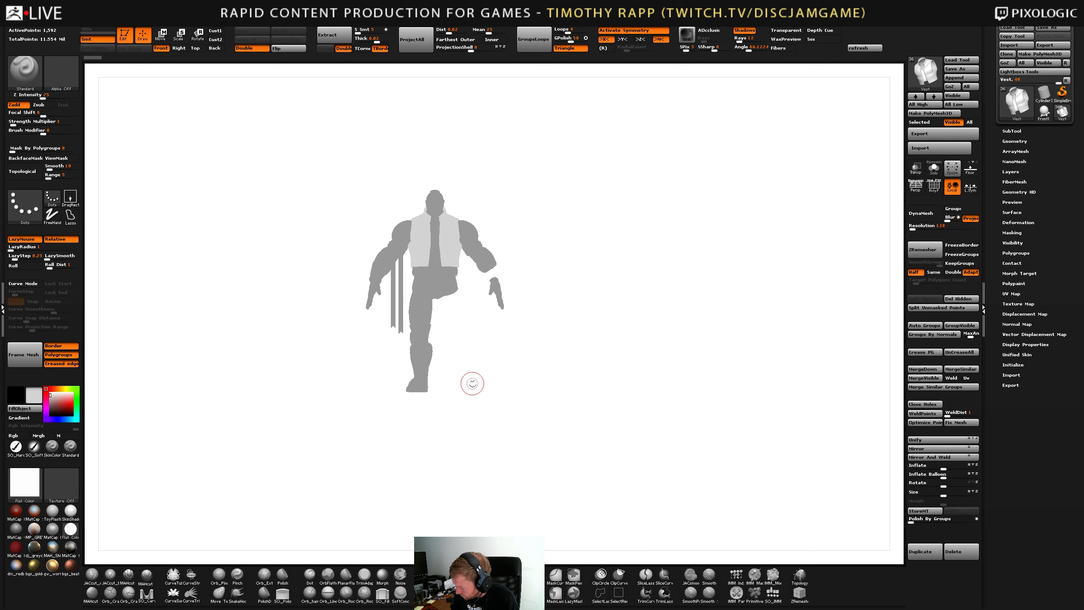
pyautogui.keyDown('alt'); pyautogui.click(439, 311); pyautogui.keyUp('alt')
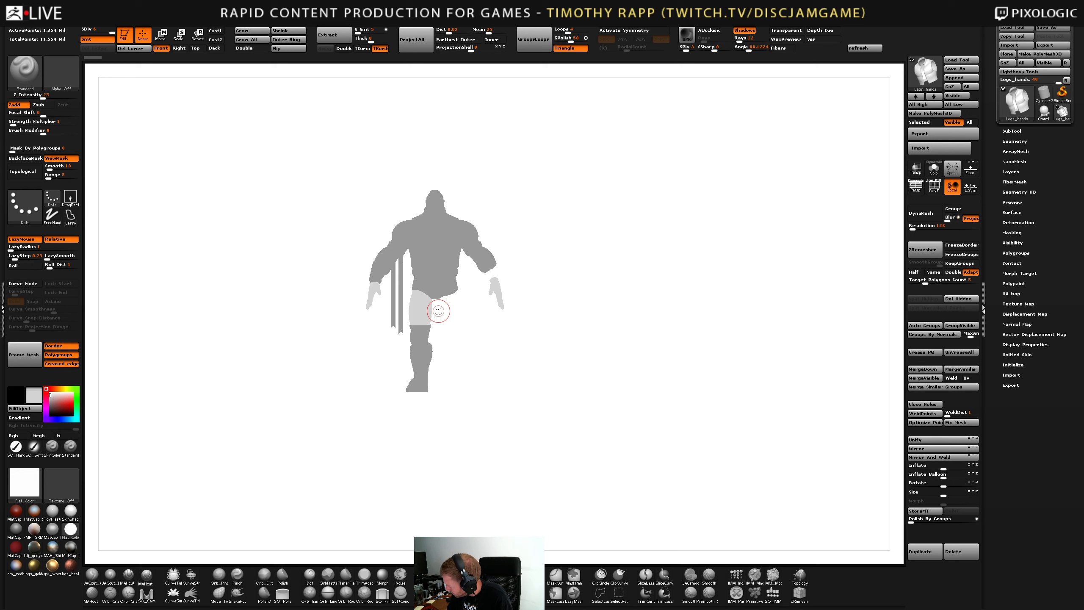
pyautogui.keyDown('ctrl'); pyautogui.keyDown('shift'); pyautogui.click(667, 393); pyautogui.keyUp('shift'); pyautogui.keyUp('ctrl')
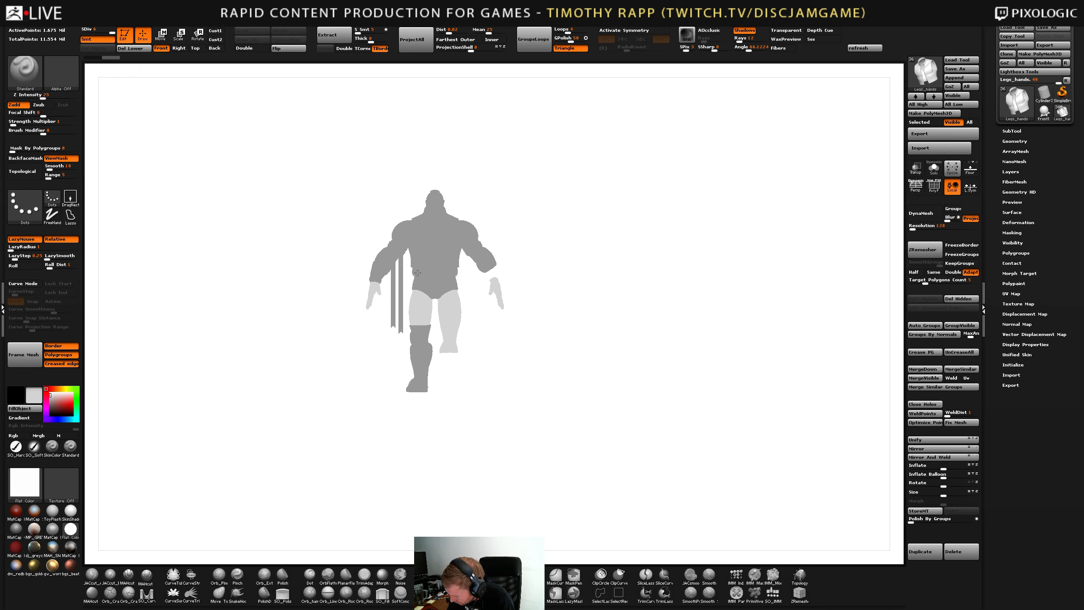
# Make the wristguard subtool active and duplicate it onto the opposite forearm with Mirror And Weld.
pyautogui.keyDown('ctrl'); pyautogui.moveTo(418, 272); pyautogui.dragTo(515, 261, button='right'); pyautogui.keyUp('ctrl')
pyautogui.keyDown('alt'); pyautogui.click(313, 258); pyautogui.keyUp('alt')
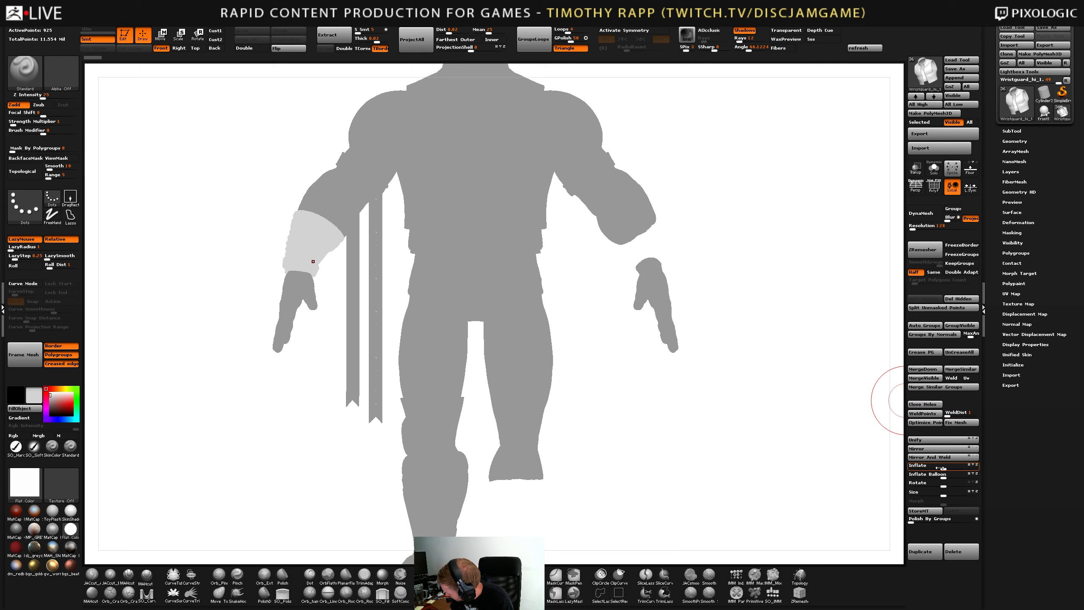
pyautogui.click(955, 458)
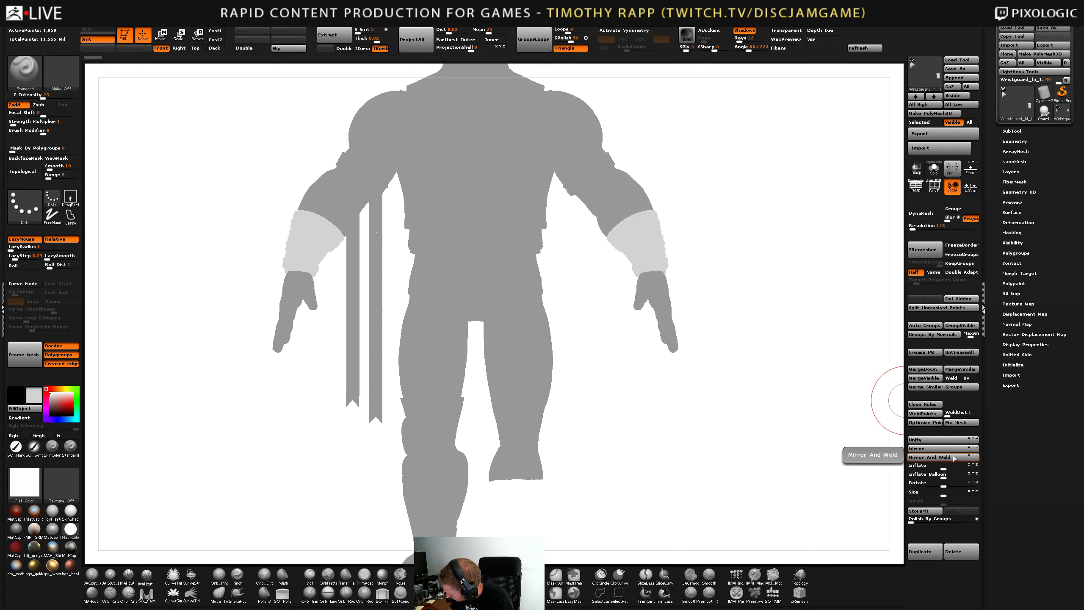
# Make the plastic kneepad the active subtool, isolate it in Solo mode and apply the MatCap Red Wax material.
pyautogui.keyDown('alt'); pyautogui.click(433, 440); pyautogui.keyUp('alt')
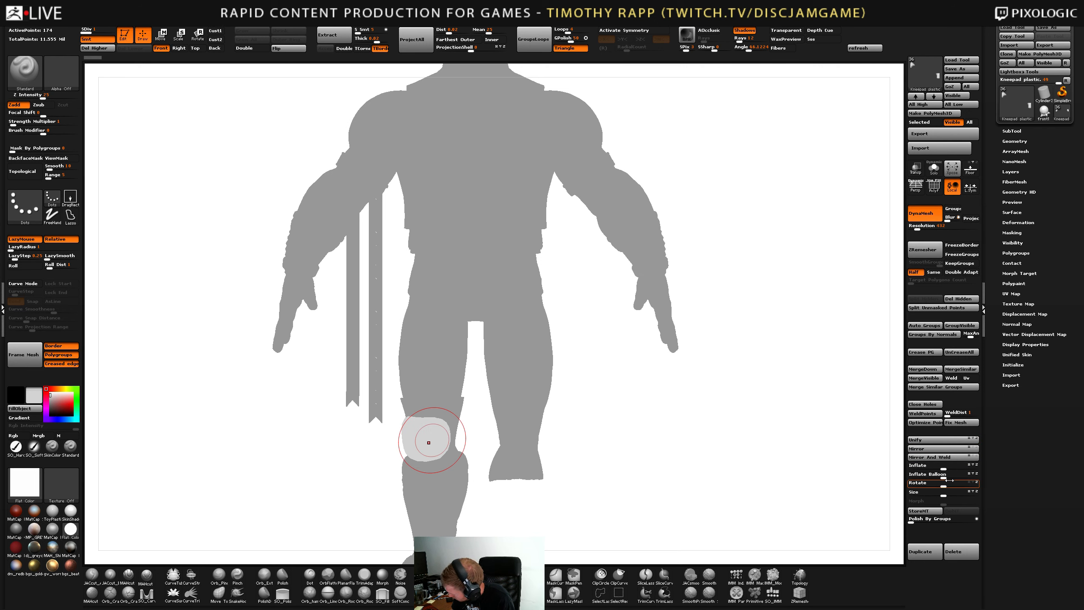
pyautogui.click(925, 456)
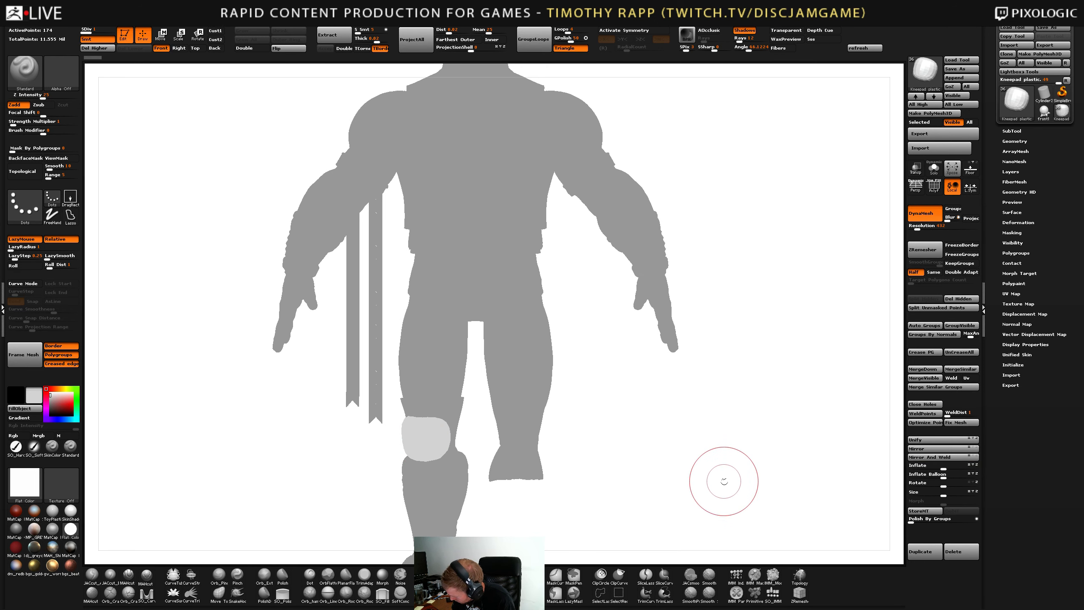
pyautogui.click(934, 168)
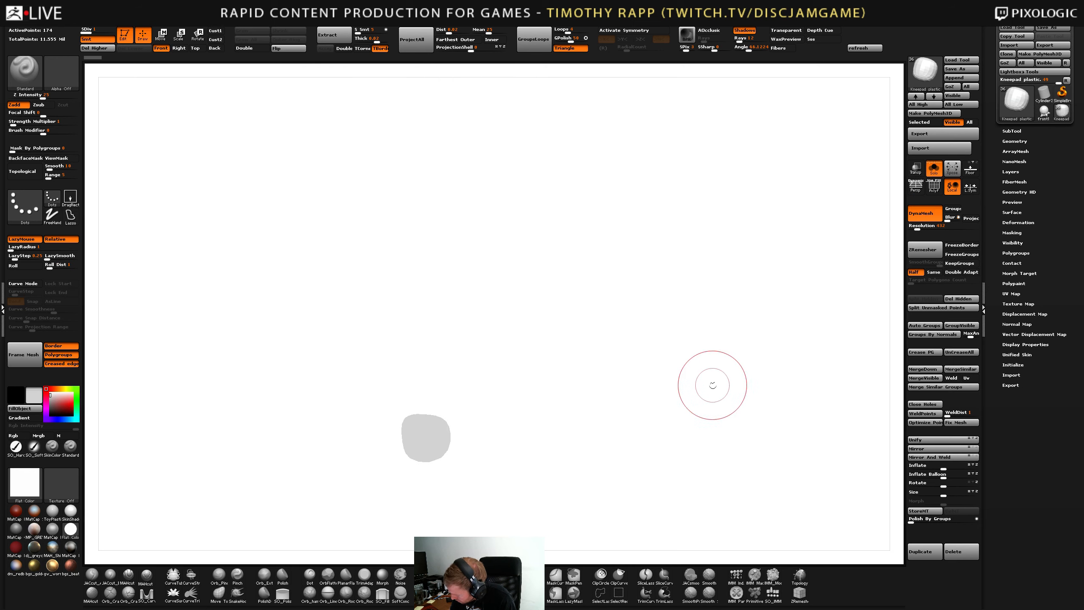
pyautogui.click(30, 514)
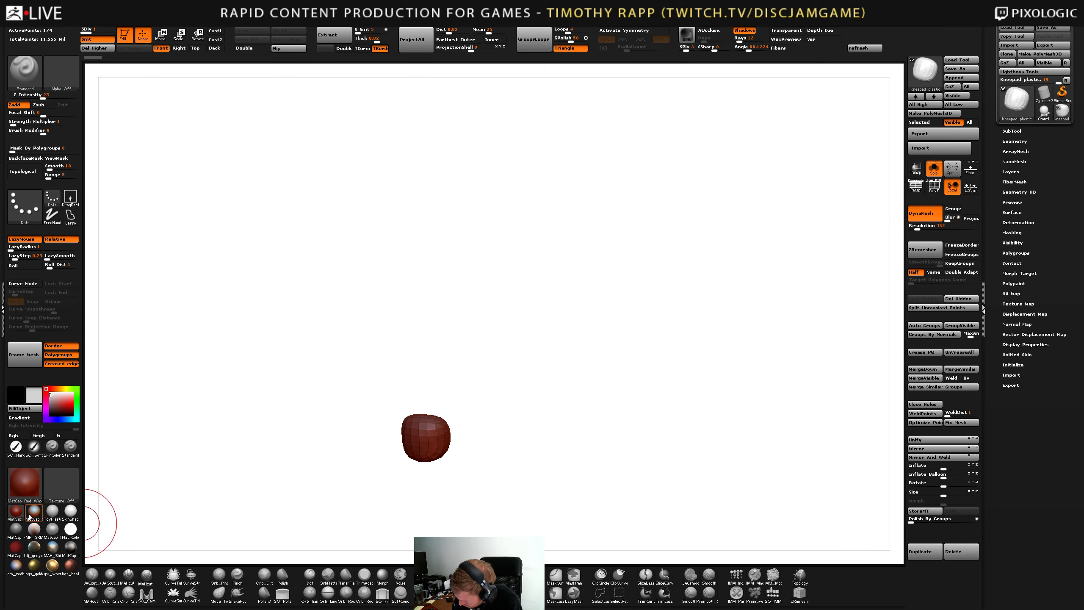
# Delete the kneepad's higher subdivision levels, duplicate it onto the other knee with Mirror And Weld, and show all subtools again.
pyautogui.click(939, 458)
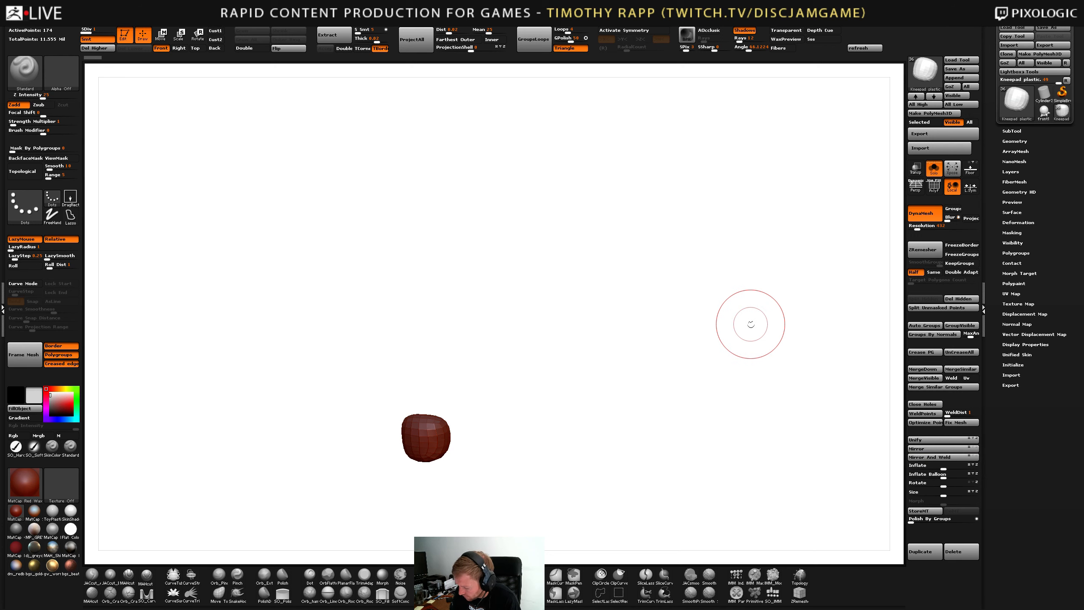
pyautogui.press('d')
pyautogui.press('d')
pyautogui.press('shift')
pyautogui.hotkey('shift', 'd')
pyautogui.hotkey('shift', 'd')
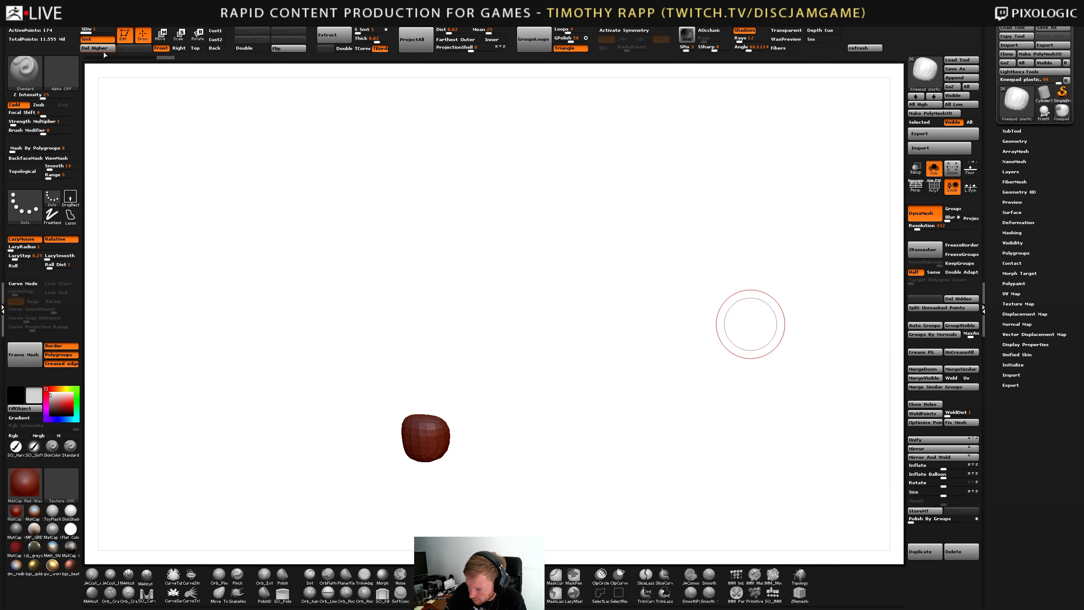
pyautogui.click(97, 48)
pyautogui.click(939, 457)
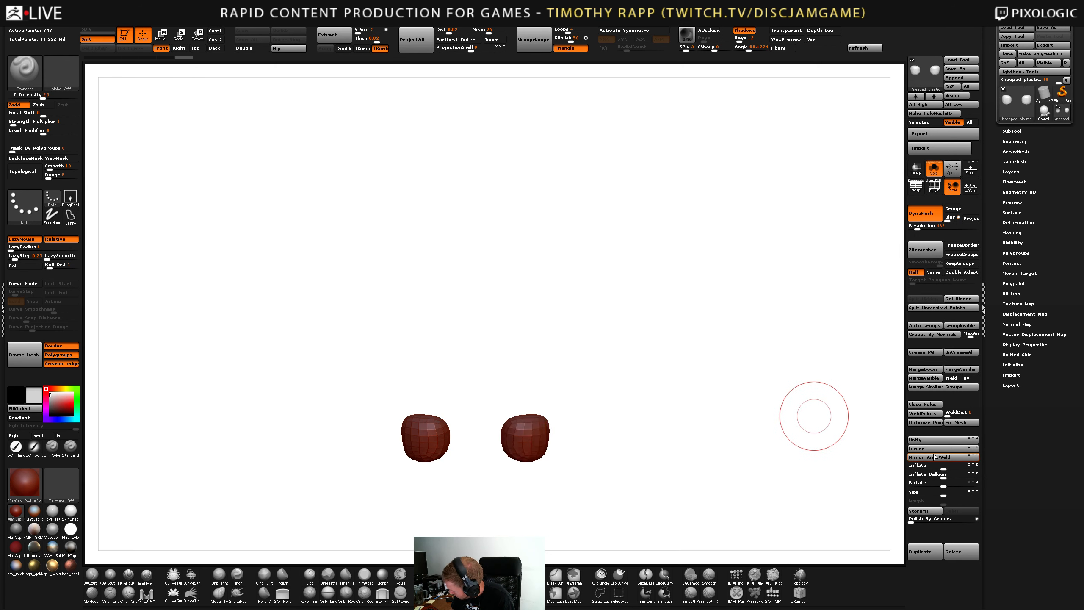
pyautogui.keyDown('alt'); pyautogui.moveTo(698, 468); pyautogui.dragTo(700, 425); pyautogui.keyUp('alt')
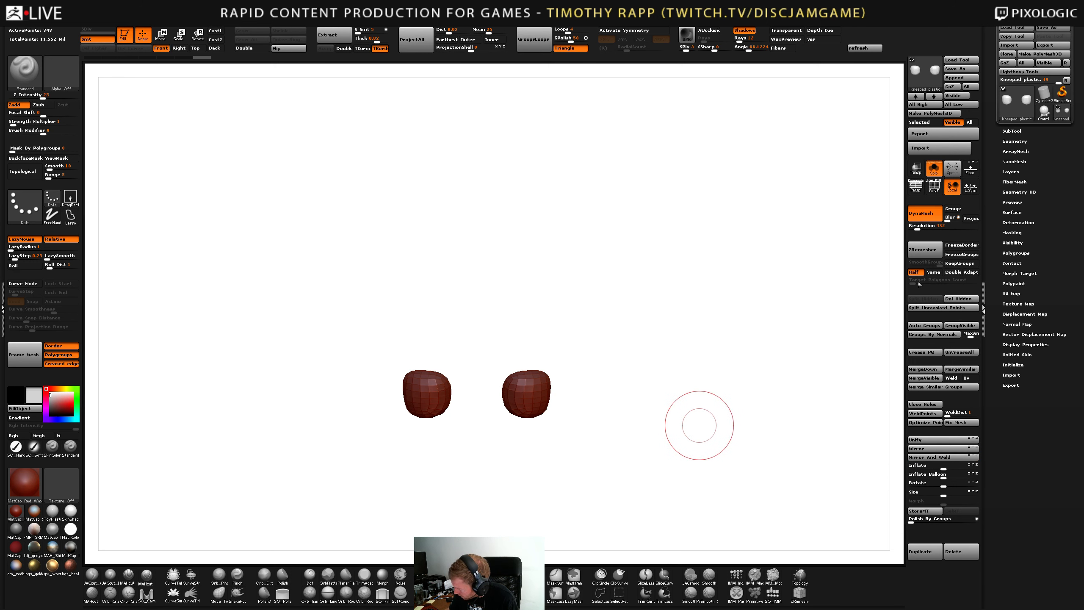
pyautogui.click(933, 168)
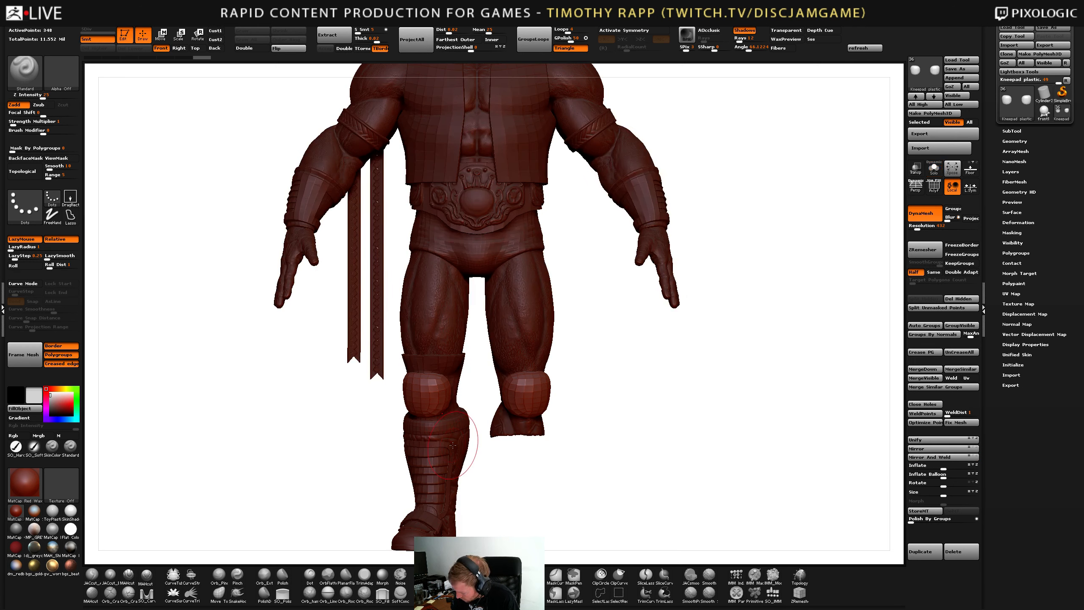
# Duplicate the kneepad cloth and the boot's upper cuff onto the opposite leg with Mirror And Weld.
pyautogui.keyDown('alt'); pyautogui.click(455, 364); pyautogui.keyUp('alt')
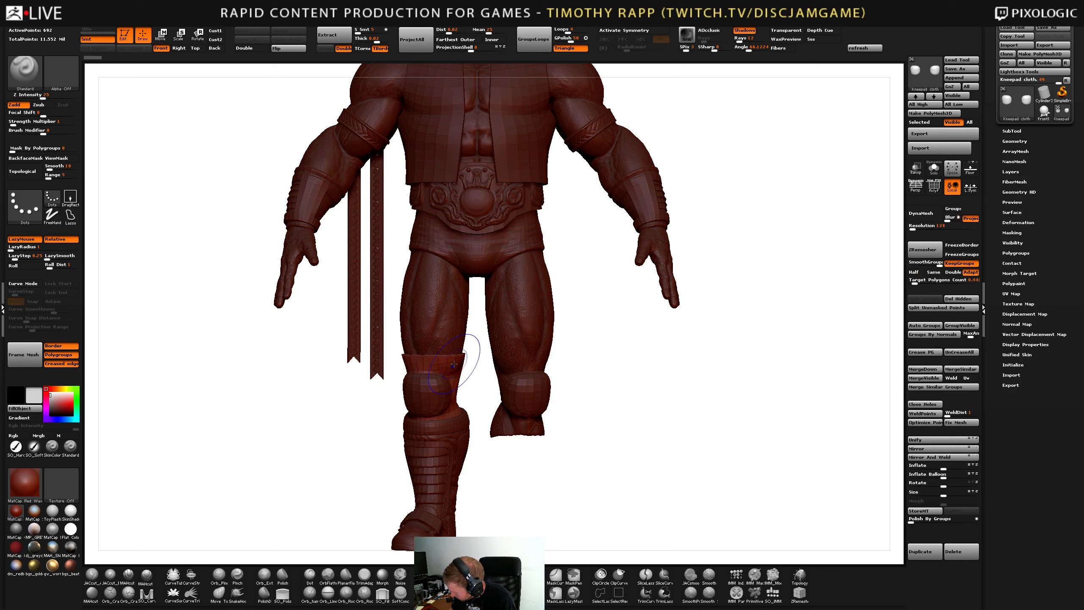
pyautogui.click(934, 459)
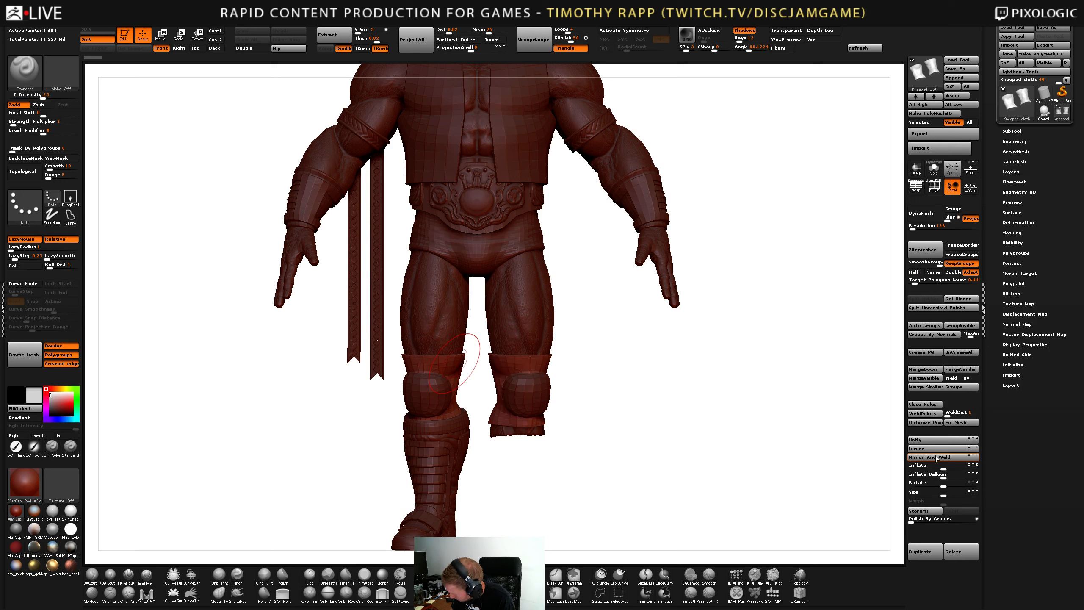
pyautogui.keyDown('alt'); pyautogui.click(462, 432); pyautogui.keyUp('alt')
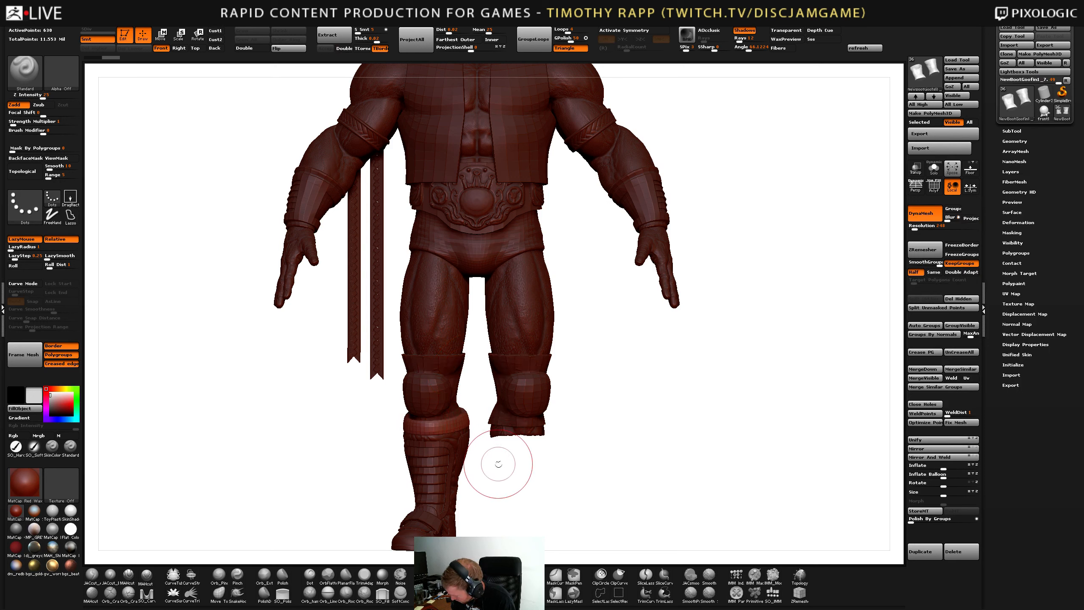
pyautogui.click(930, 457)
# Mirror and weld the adjoining boot subtools one by one, starting with the sole and lower foot trim pieces.
pyautogui.press('Up')
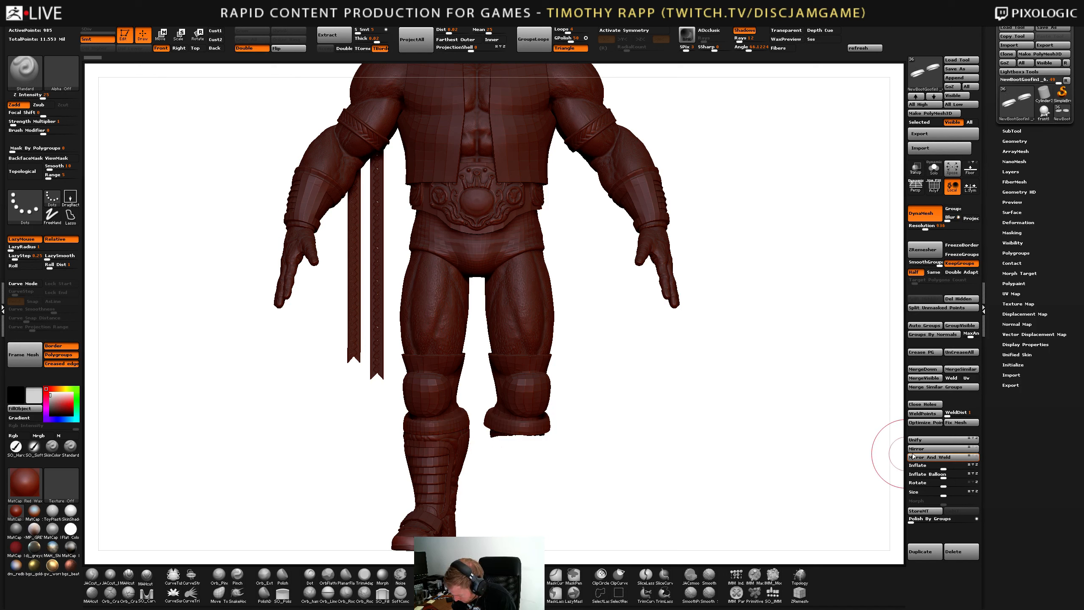
pyautogui.click(930, 458)
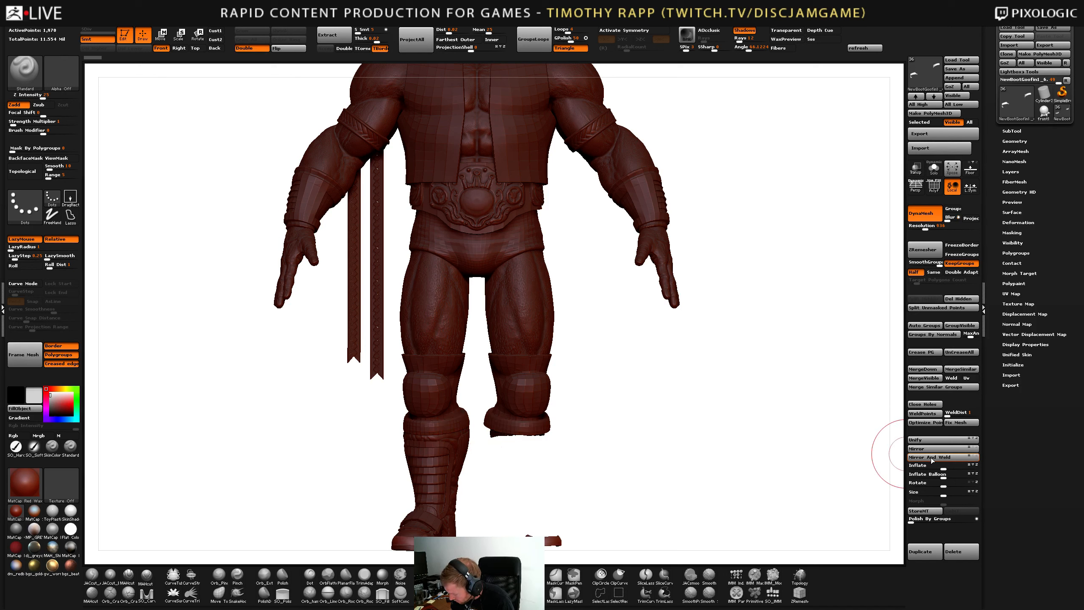
pyautogui.press('Up')
pyautogui.press('Up')
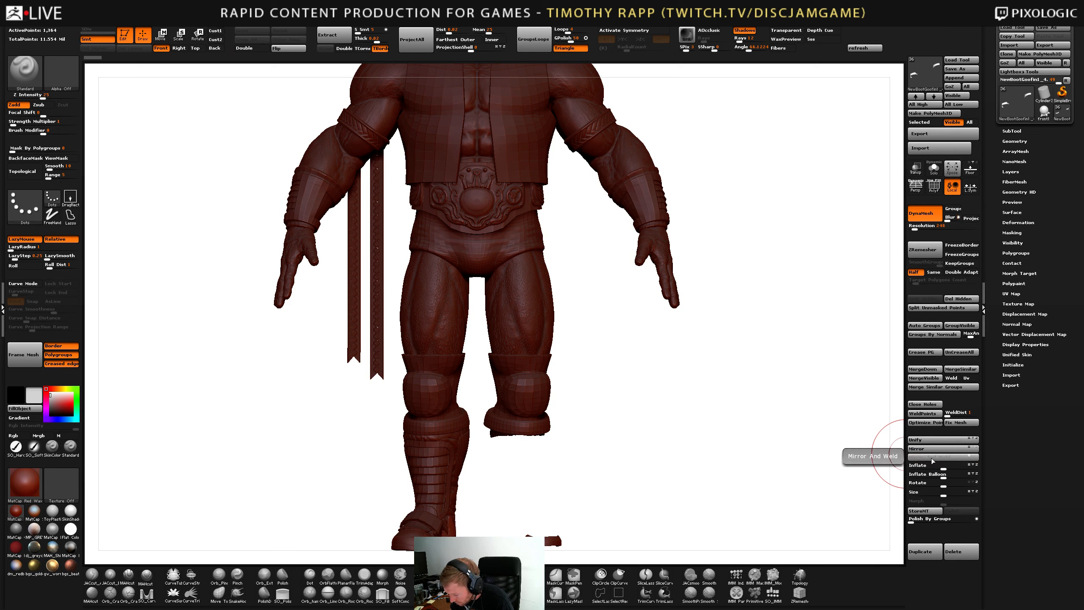
pyautogui.click(933, 457)
pyautogui.press('Up')
pyautogui.click(932, 459)
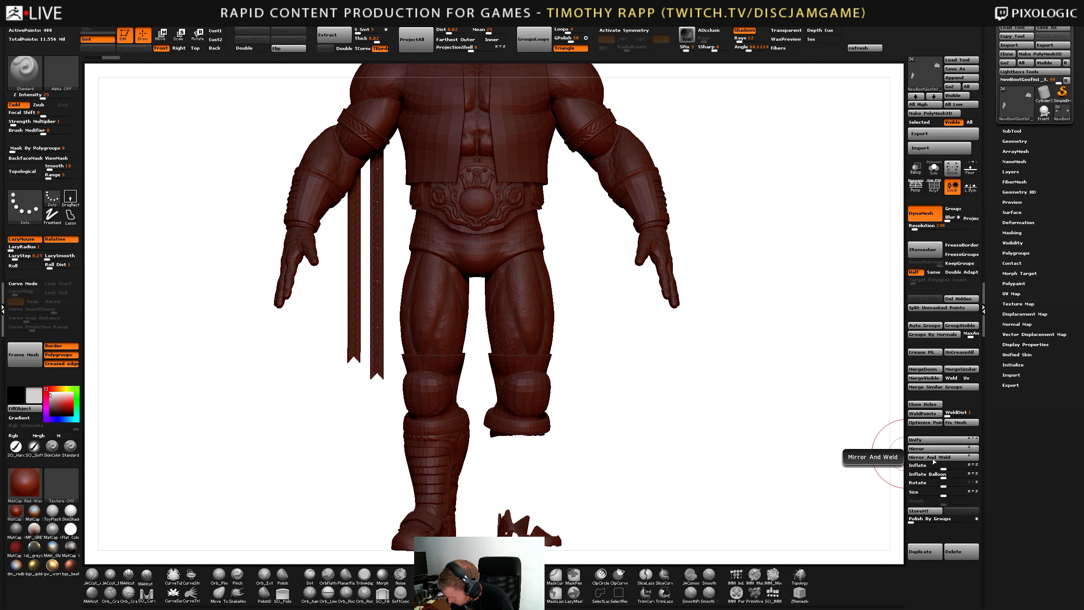
# Mirror and weld the following boot subtools through the main boot body onto the opposite lower leg.
pyautogui.press('Up')
pyautogui.click(933, 458)
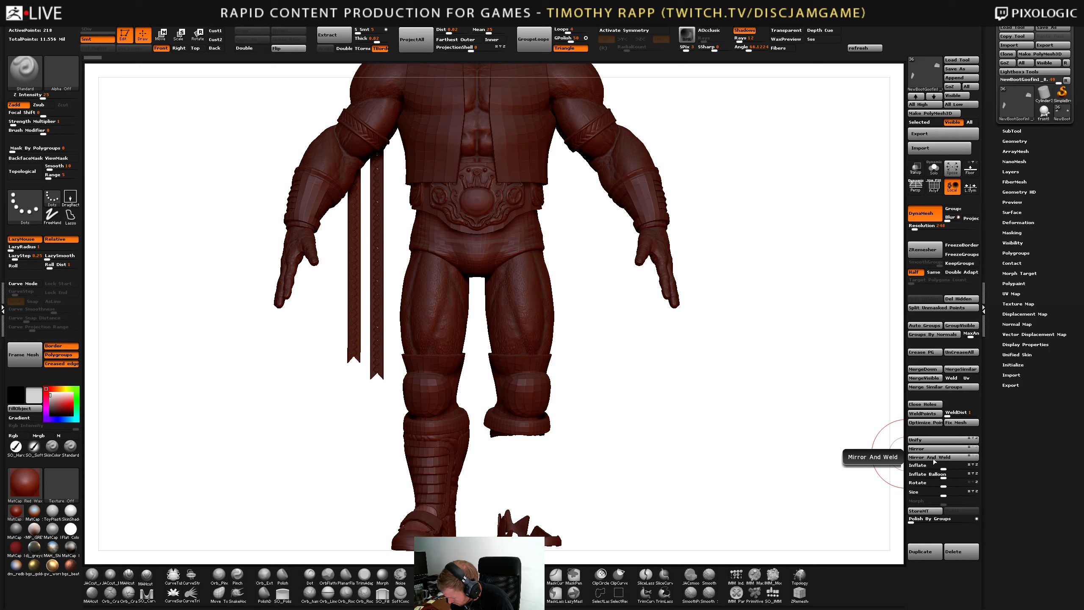
pyautogui.press('Up')
pyautogui.click(934, 458)
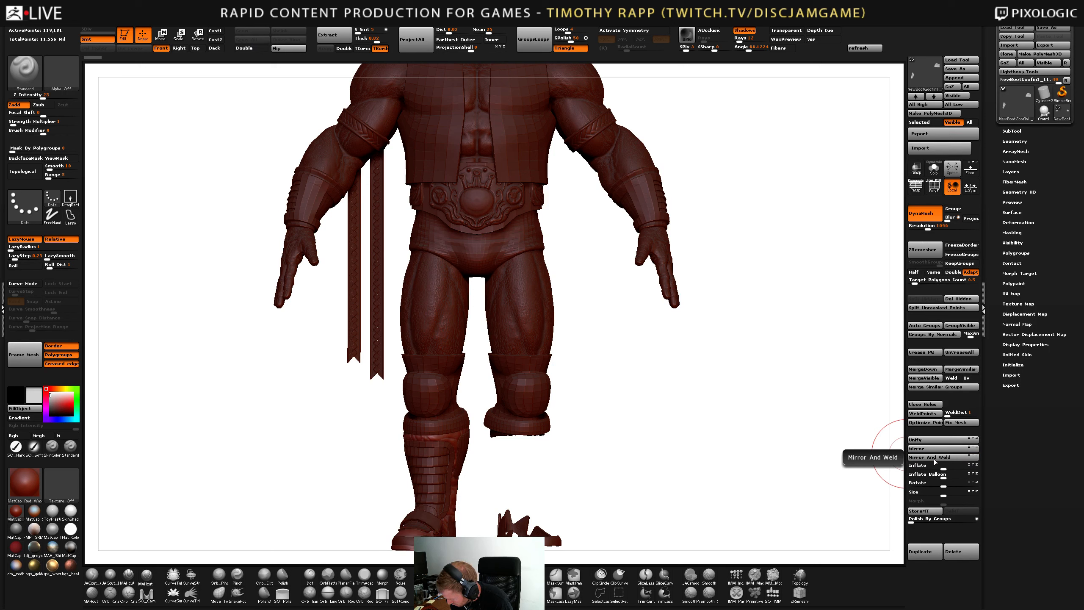
pyautogui.press('Up')
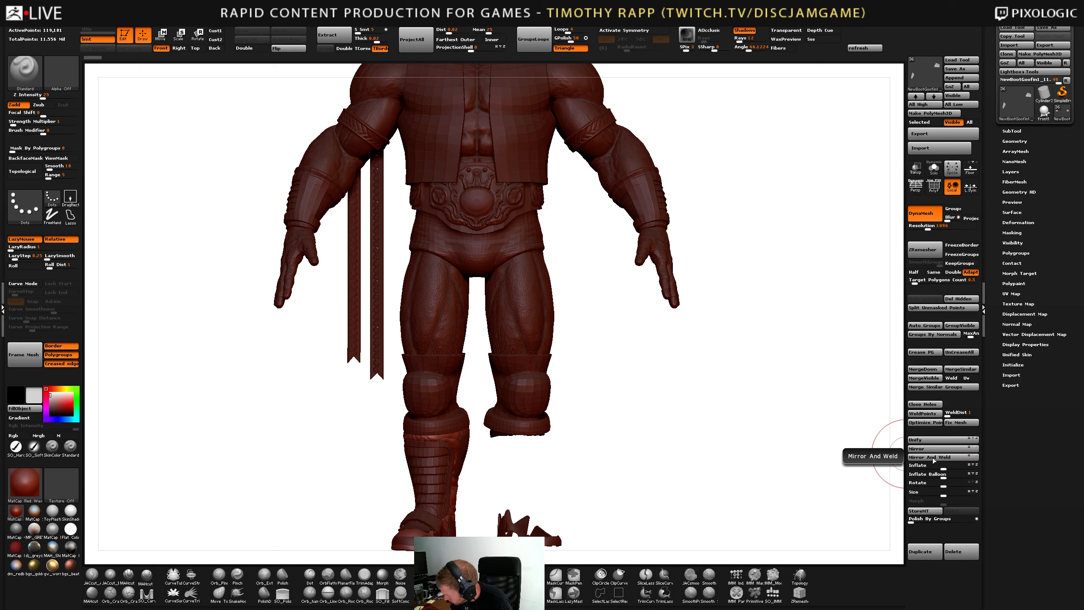
pyautogui.click(934, 458)
pyautogui.press('Up')
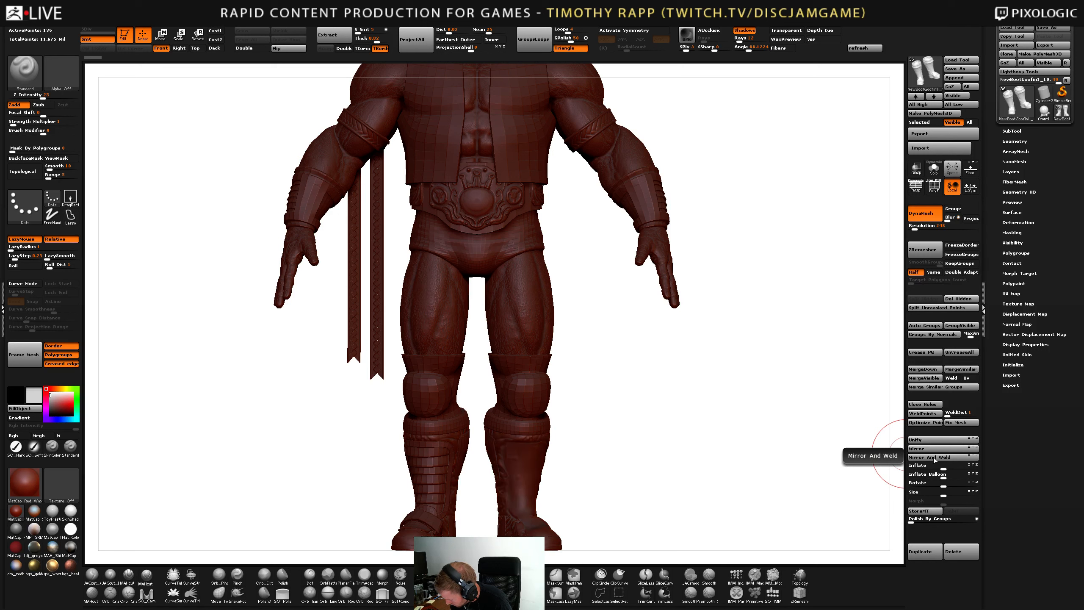
# Duplicate the boot's shin panel and horizontal shin bands onto the opposite boot with Mirror And Weld.
pyautogui.moveTo(625, 467); pyautogui.dragTo(745, 458)
pyautogui.click(934, 458)
pyautogui.press('Up')
pyautogui.click(928, 458)
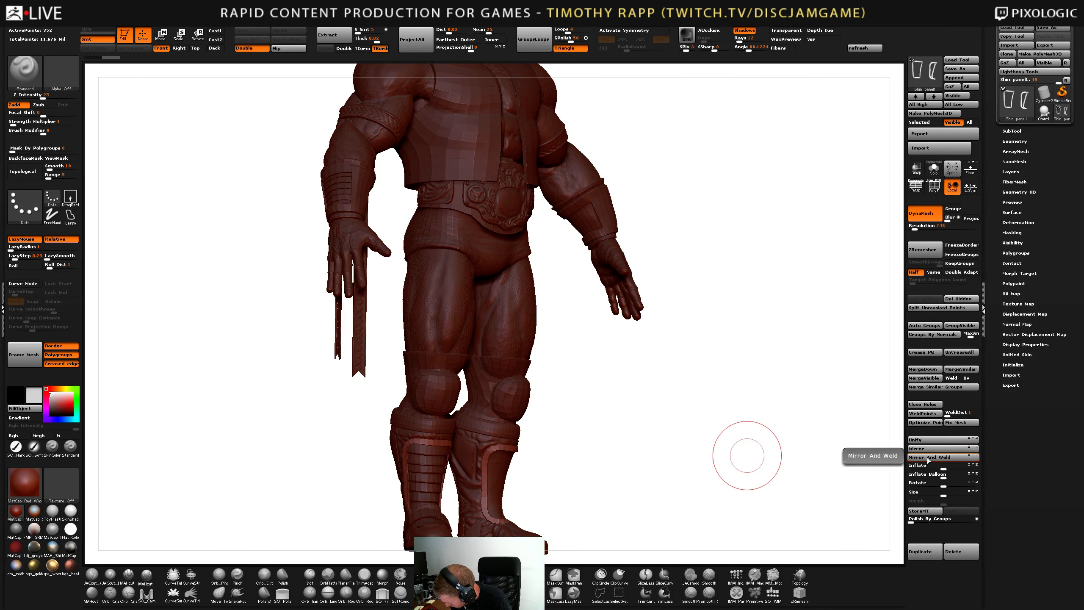
pyautogui.press('Up')
pyautogui.click(929, 458)
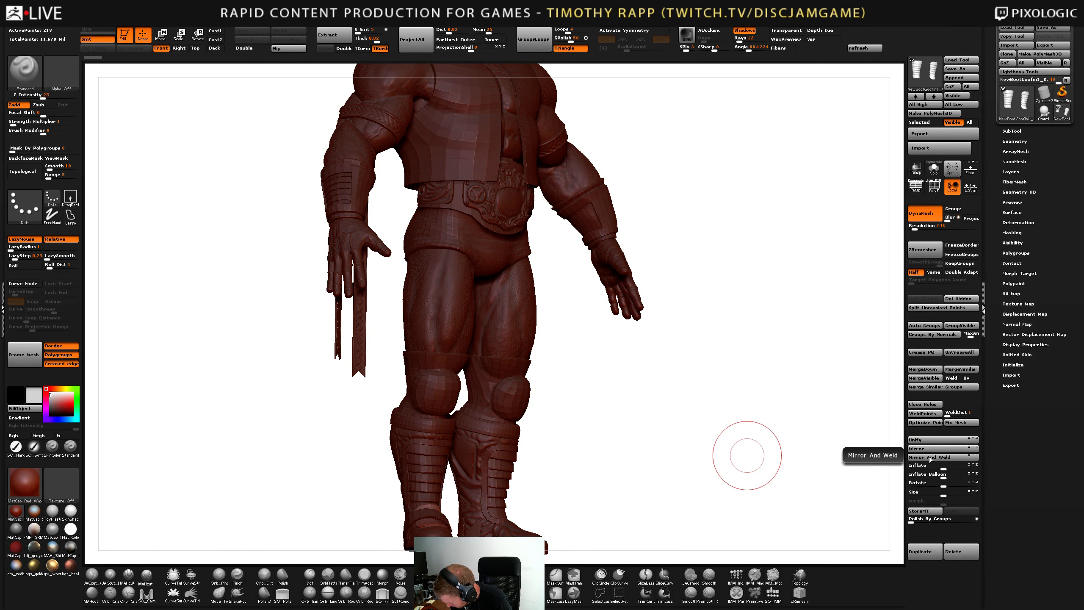
pyautogui.press('Up')
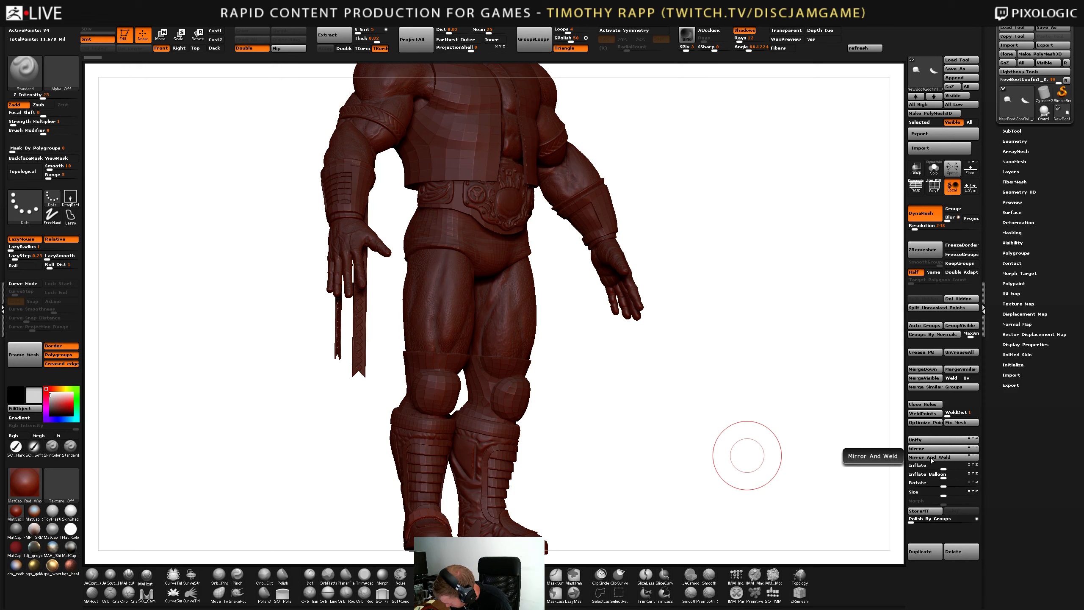
pyautogui.press('Up')
# Inspect the small boot fastener up close, then mirror and weld it and the trim on the back of the boot.
pyautogui.moveTo(777, 456); pyautogui.dragTo(572, 478)
pyautogui.press('f')
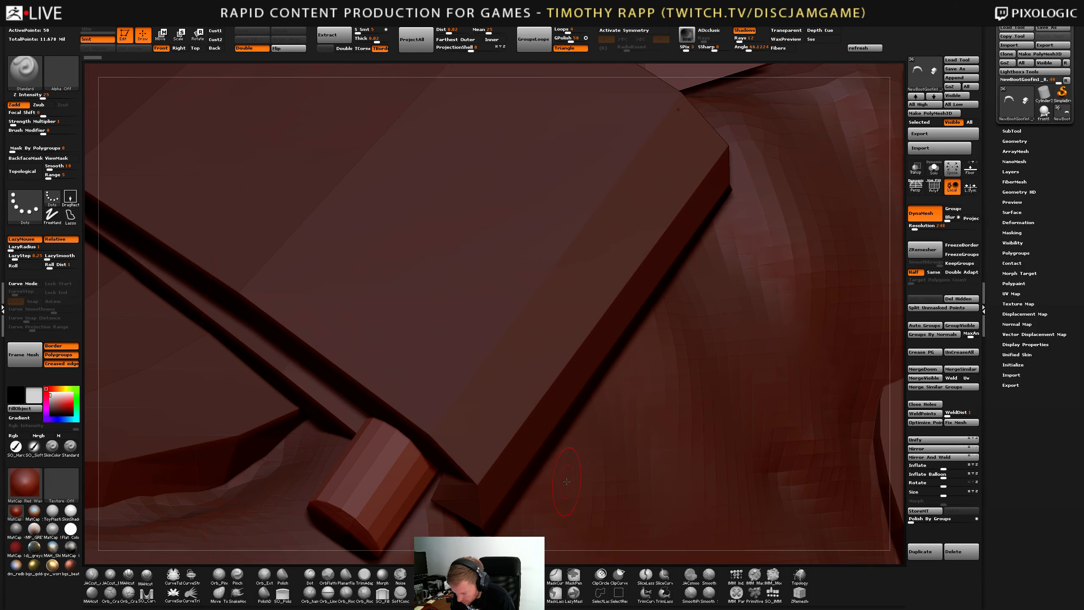
pyautogui.press('f')
pyautogui.click(942, 458)
pyautogui.moveTo(678, 477); pyautogui.dragTo(559, 511)
pyautogui.keyDown('alt'); pyautogui.click(571, 500); pyautogui.keyUp('alt')
pyautogui.keyDown('alt'); pyautogui.click(572, 505); pyautogui.keyUp('alt')
pyautogui.keyDown('alt'); pyautogui.click(556, 513); pyautogui.keyUp('alt')
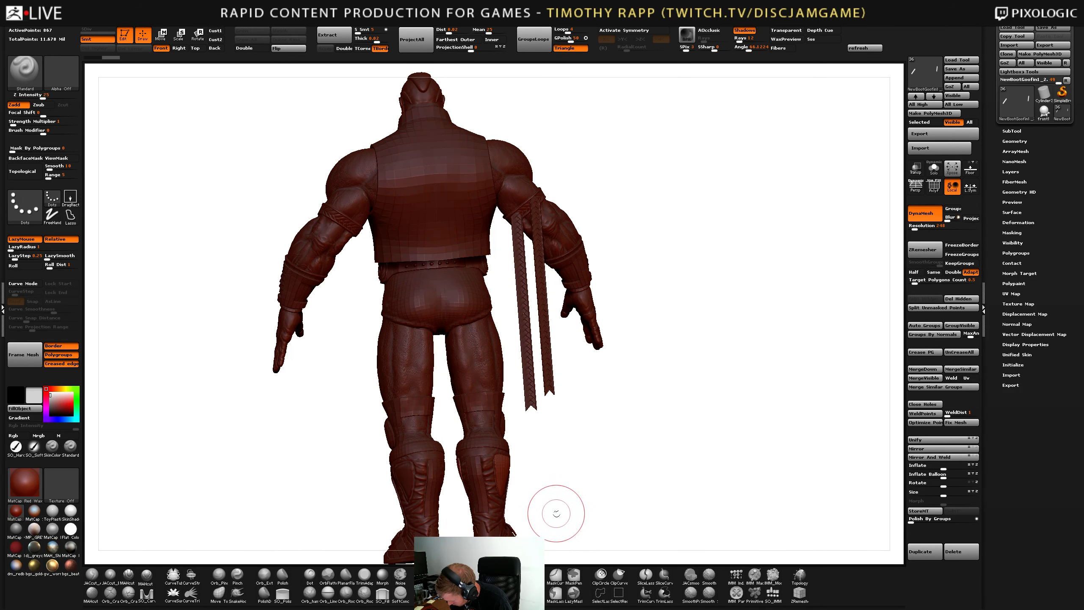
pyautogui.click(925, 459)
pyautogui.press('Down')
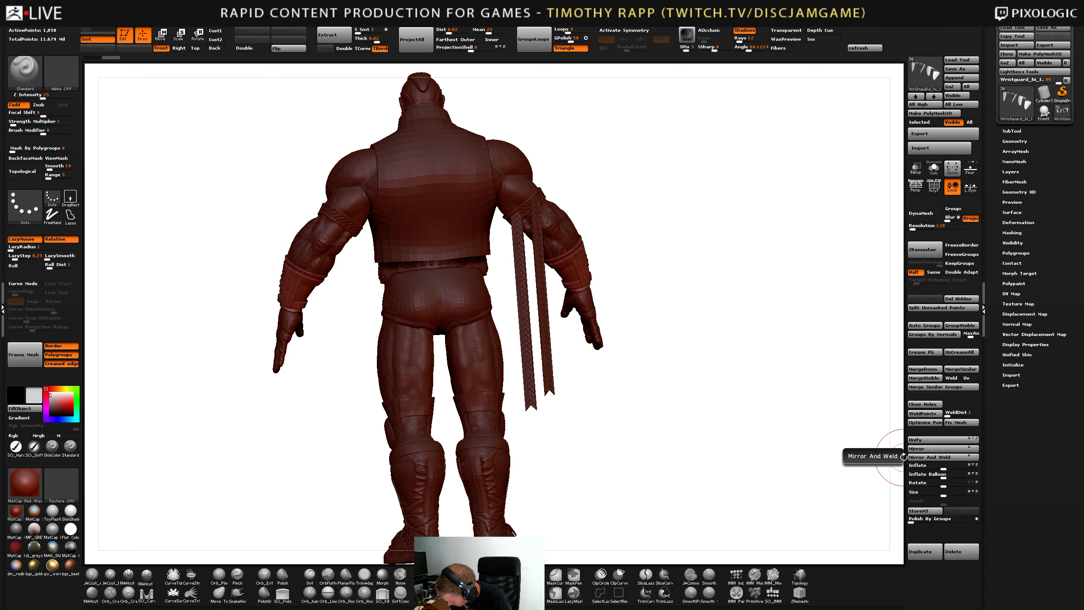
# Make the hanging tassel subtool active and duplicate it onto the opposite arm with Mirror And Weld.
pyautogui.moveTo(568, 511); pyautogui.dragTo(648, 477)
pyautogui.press('Down')
pyautogui.press('Down')
pyautogui.press('Down')
pyautogui.keyDown('alt'); pyautogui.click(401, 374); pyautogui.keyUp('alt')
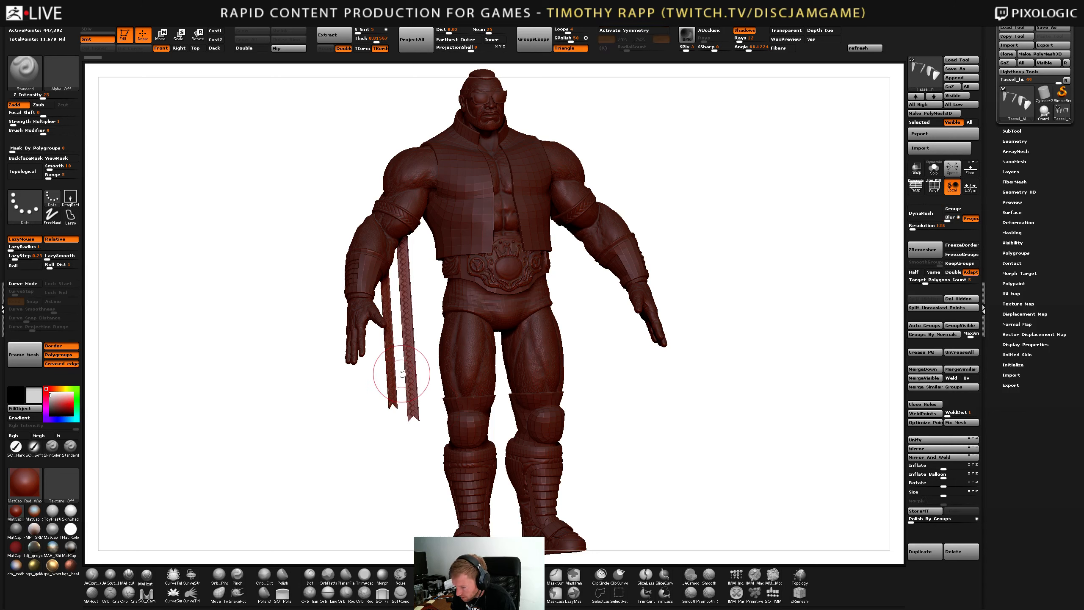
pyautogui.click(934, 457)
# Frame the complete figure at a smaller size with empty space beside it and apply the Flat Color material.
pyautogui.moveTo(694, 443)
pyautogui.mouseDown()
pyautogui.moveTo(603, 452)
pyautogui.moveTo(642, 436)
pyautogui.moveTo(589, 433)
pyautogui.mouseUp()
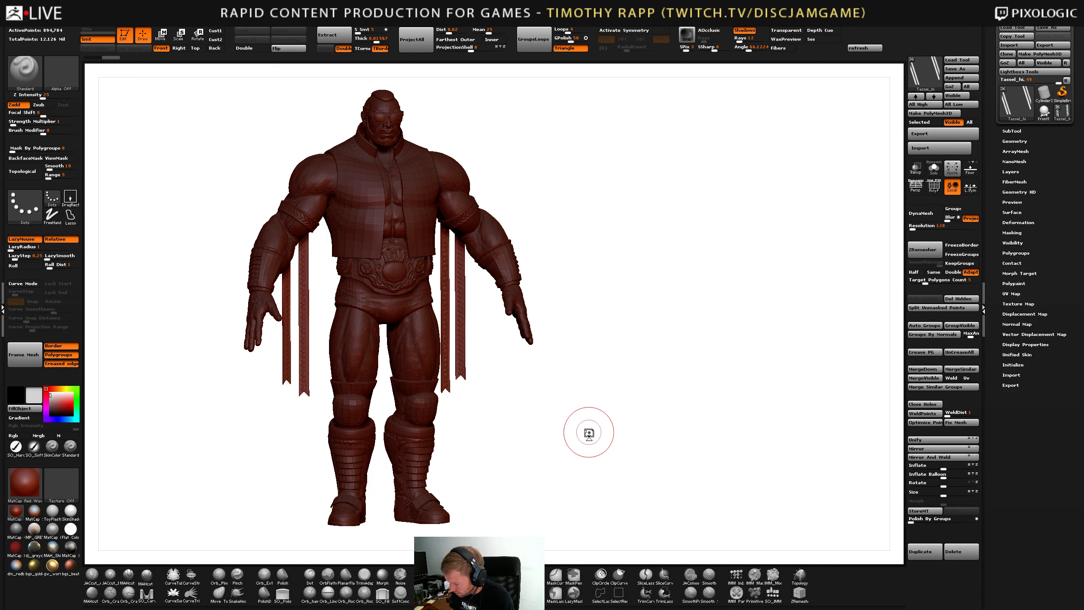
pyautogui.moveTo(589, 433)
pyautogui.mouseDown()
pyautogui.moveTo(477, 455)
pyautogui.moveTo(490, 456)
pyautogui.mouseUp()
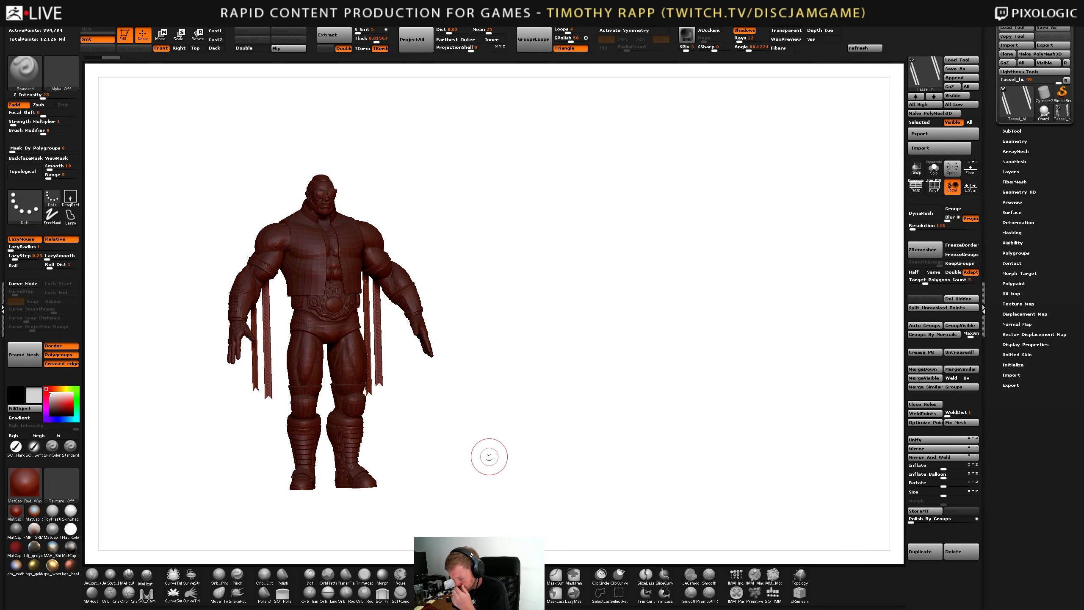
pyautogui.moveTo(489, 457)
pyautogui.mouseDown()
pyautogui.moveTo(396, 459)
pyautogui.moveTo(380, 445)
pyautogui.moveTo(474, 472)
pyautogui.moveTo(438, 467)
pyautogui.moveTo(451, 462)
pyautogui.mouseUp()
pyautogui.click(70, 529)
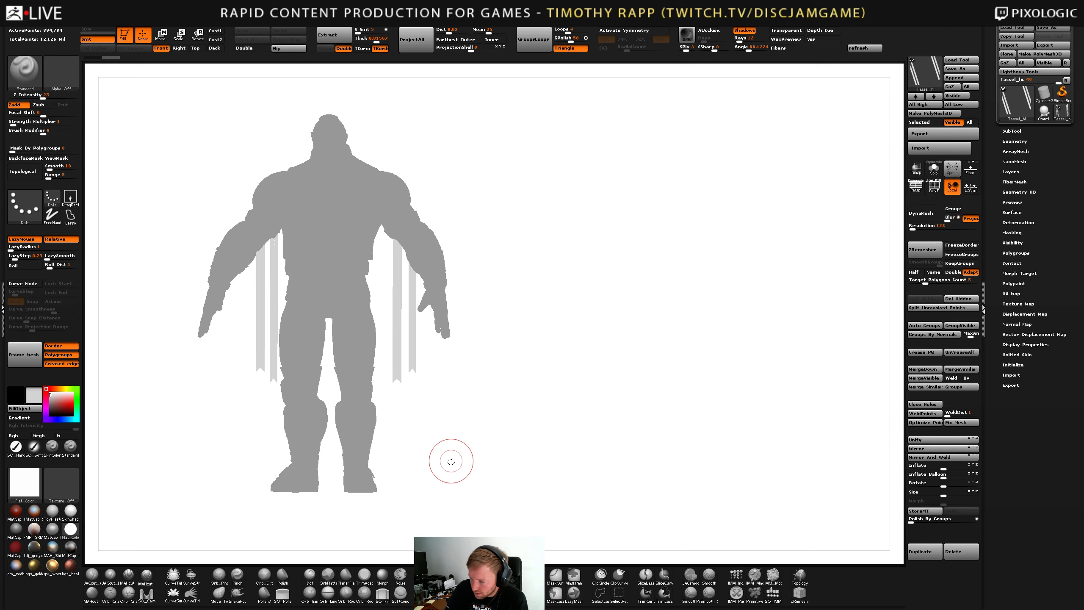
# Turn off the document's proportion lock, reduce its width and height, and resize the document.
pyautogui.click(68, 24)
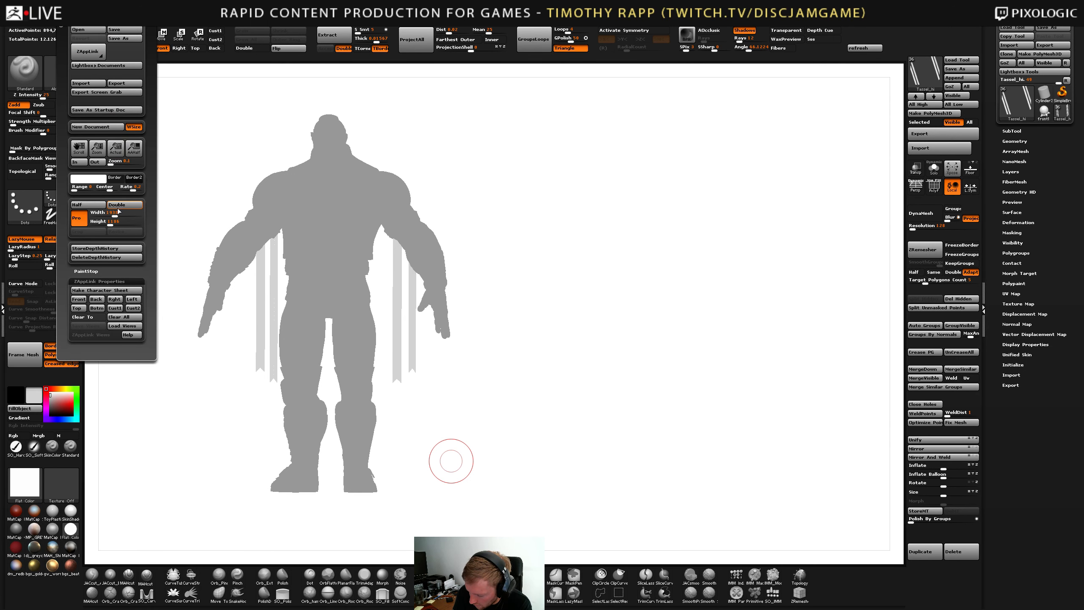
pyautogui.moveTo(115, 214); pyautogui.dragTo(107, 216)
pyautogui.click(82, 218)
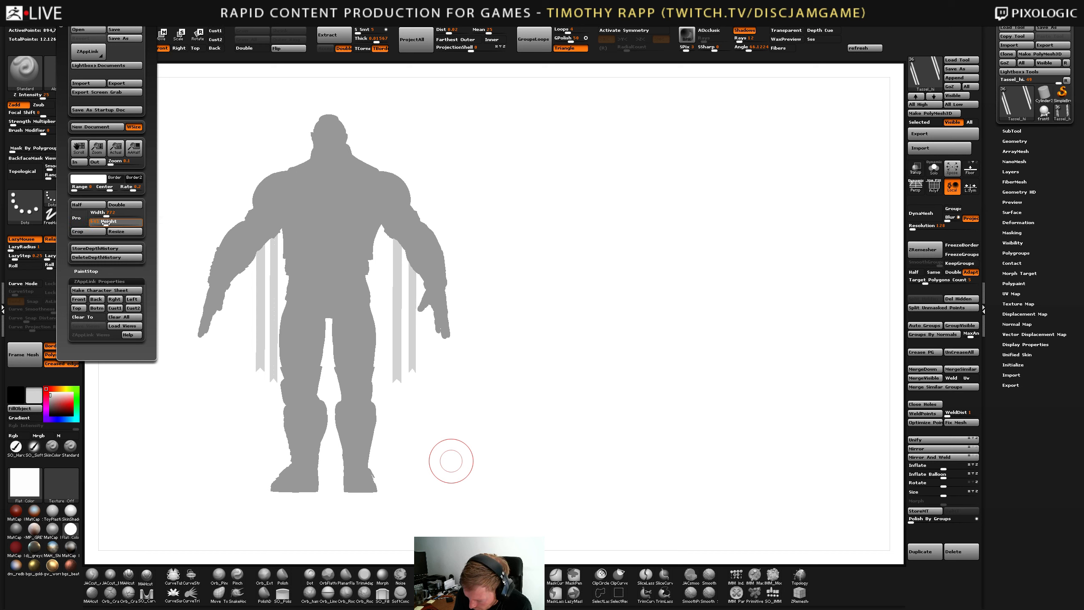
pyautogui.click(120, 231)
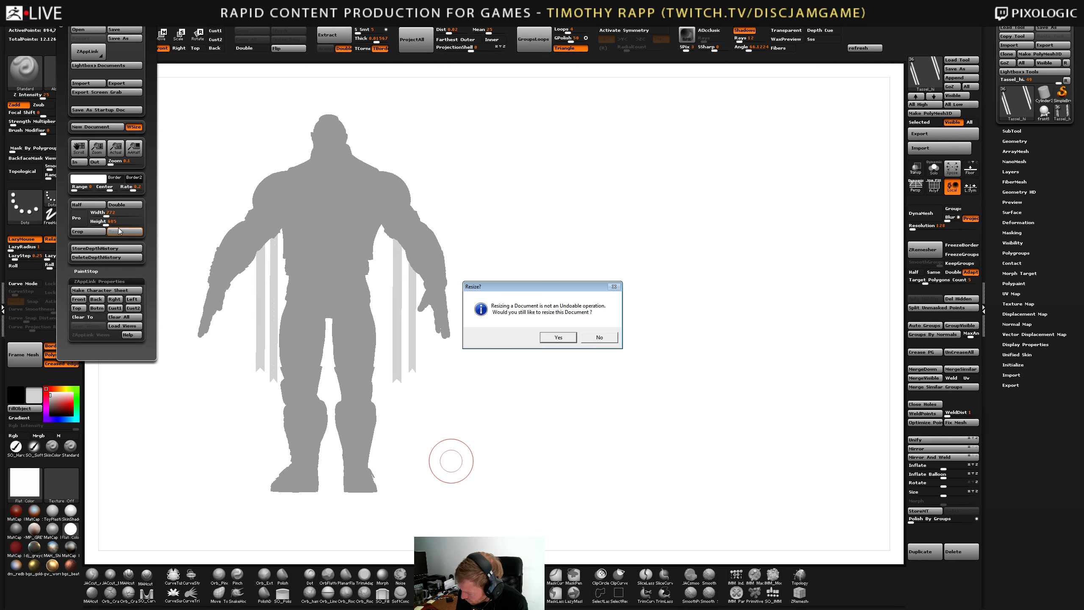
pyautogui.click(559, 338)
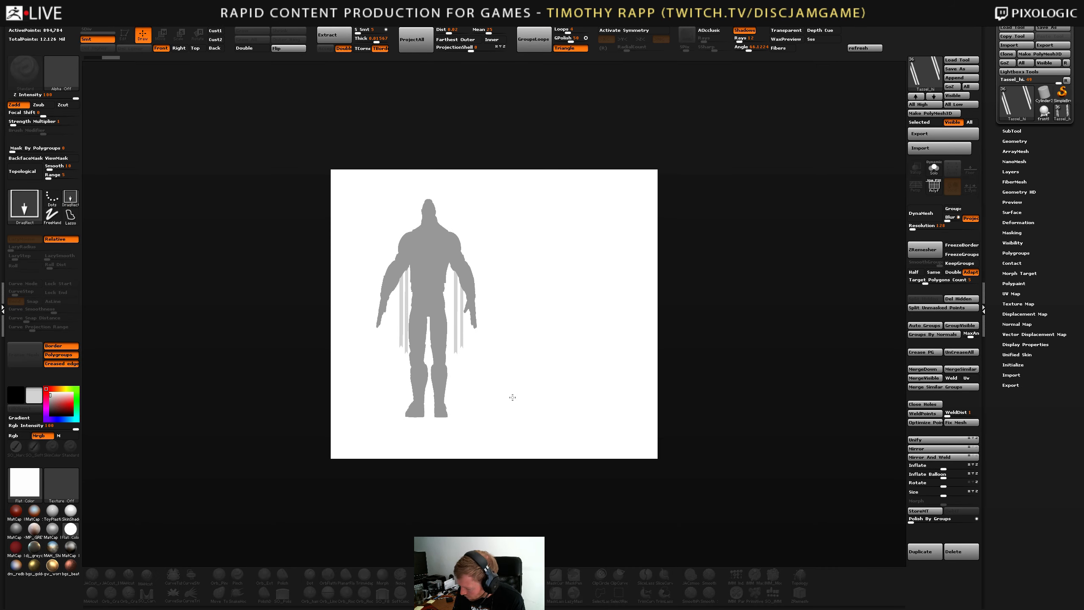
# Create a new document with WSize enabled, redraw the figure in it, make it editable and frame it.
pyautogui.click(70, 23)
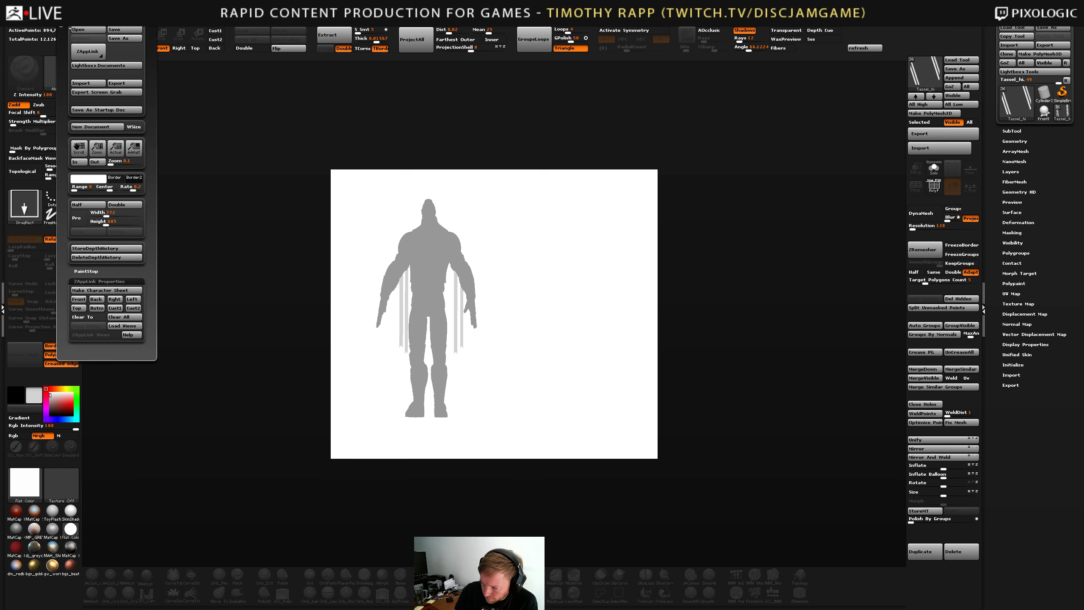
pyautogui.click(115, 127)
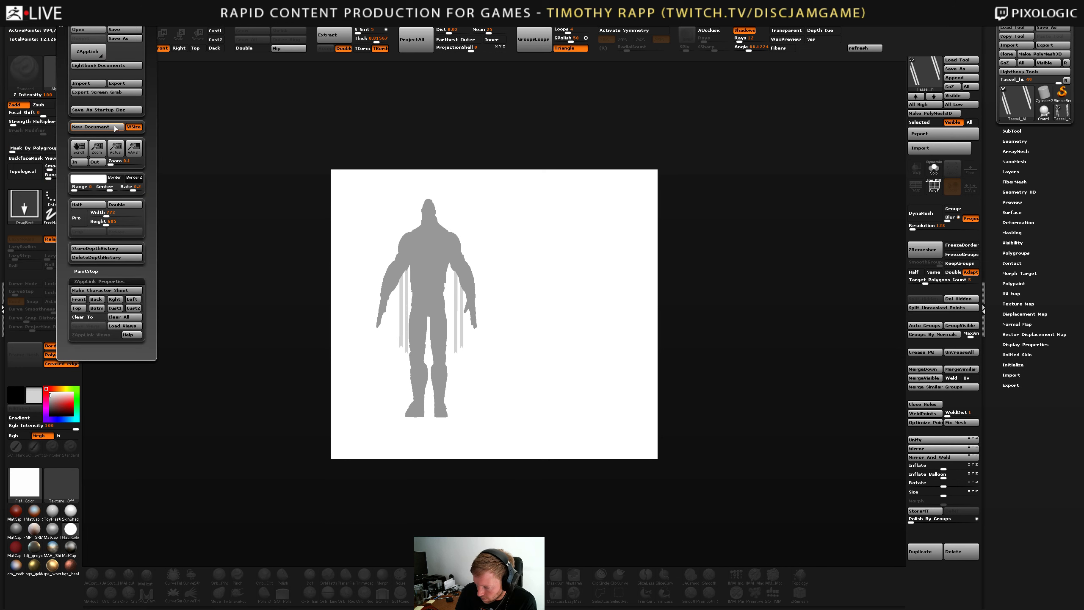
pyautogui.click(569, 342)
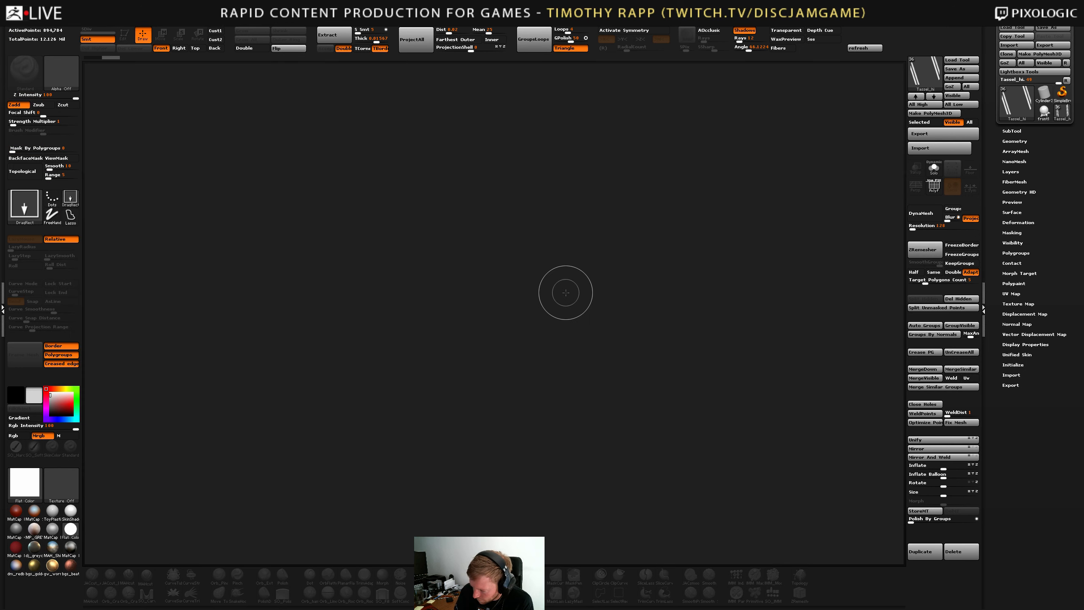
pyautogui.moveTo(494, 307); pyautogui.dragTo(516, 428)
pyautogui.press('t')
pyautogui.press('f')
pyautogui.keyDown('ctrl'); pyautogui.moveTo(584, 412); pyautogui.dragTo(558, 400, button='right'); pyautogui.keyUp('ctrl')
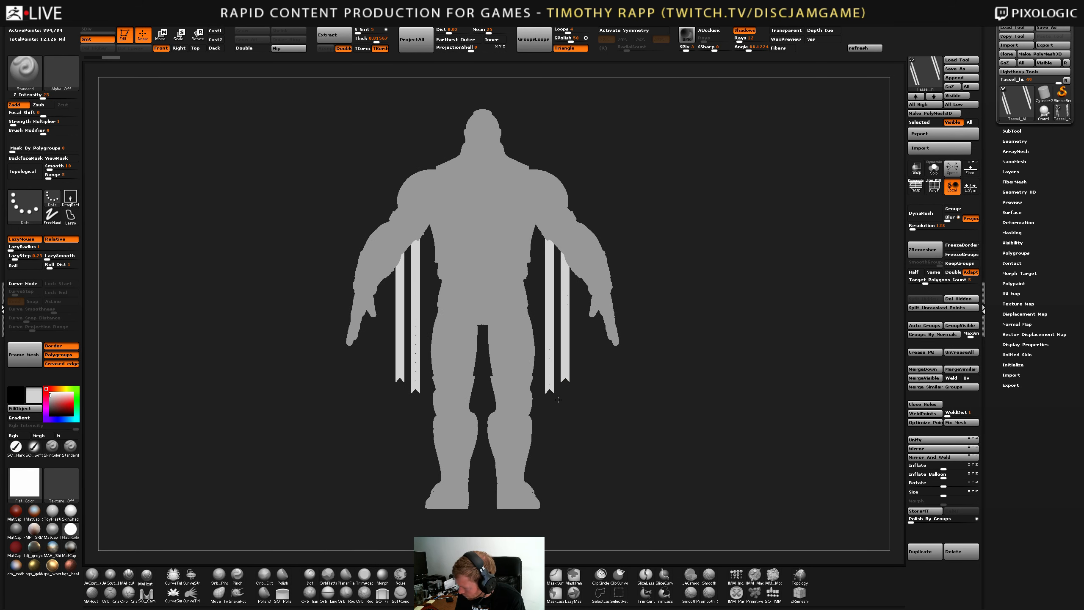
# Try to reload the LineArt project without saving the current changes, and check the document settings.
pyautogui.press(',')
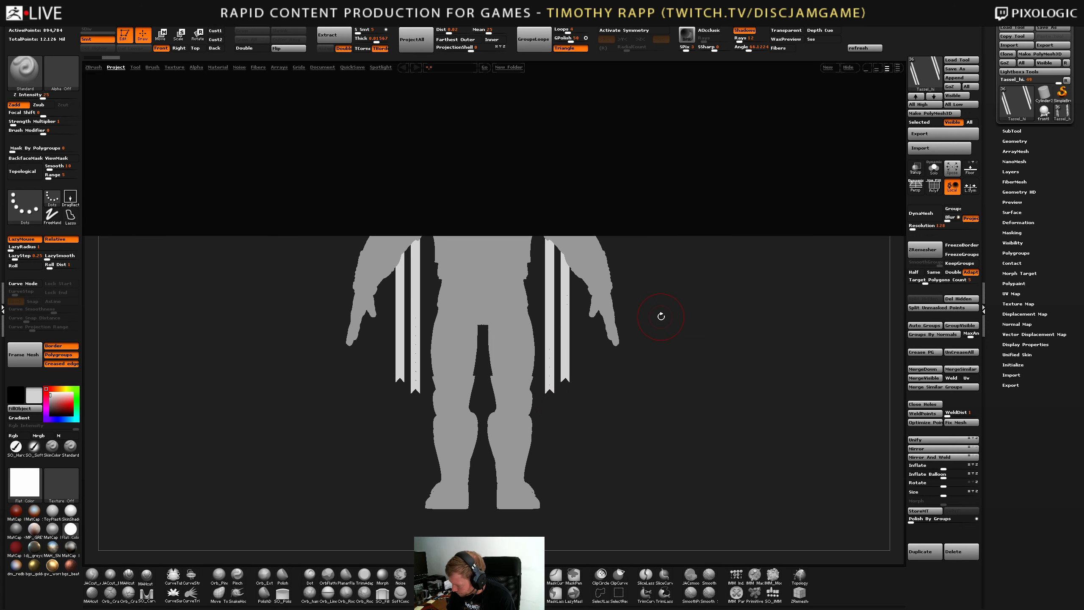
pyautogui.doubleClick(497, 153)
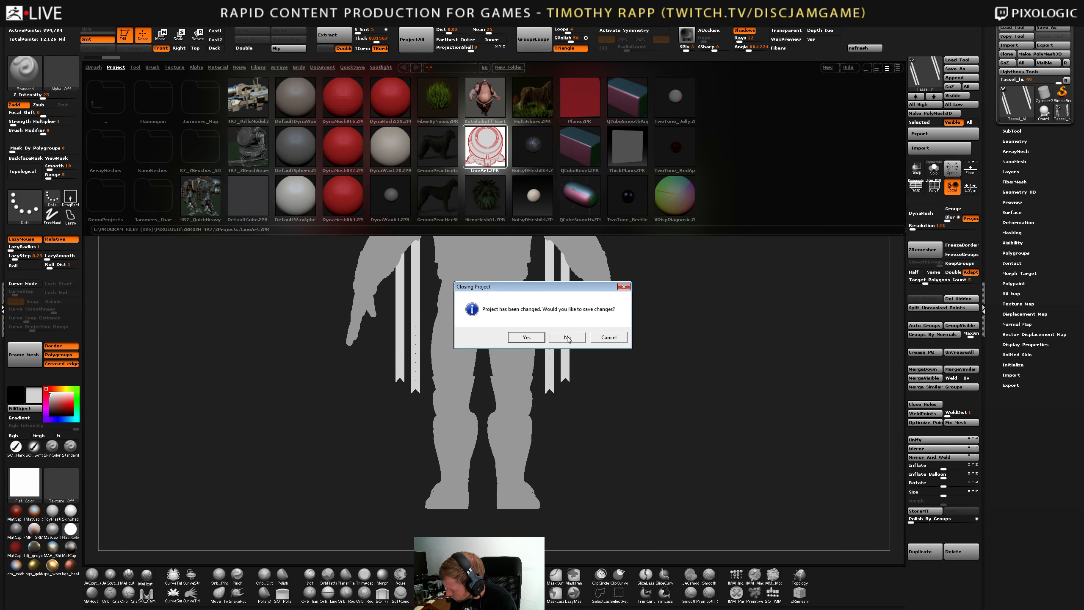
pyautogui.click(582, 338)
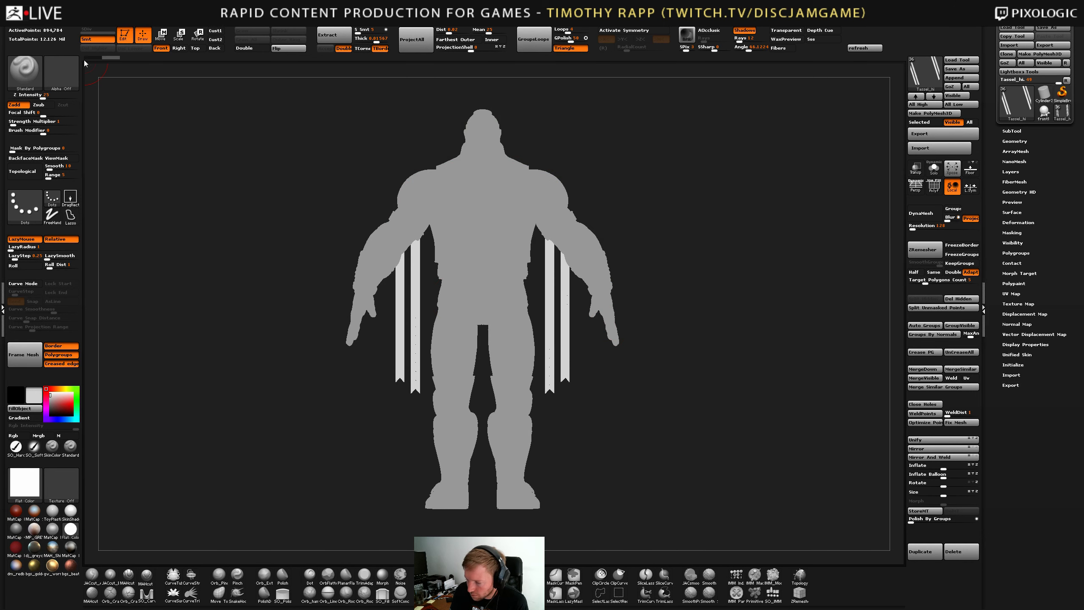
pyautogui.click(68, 22)
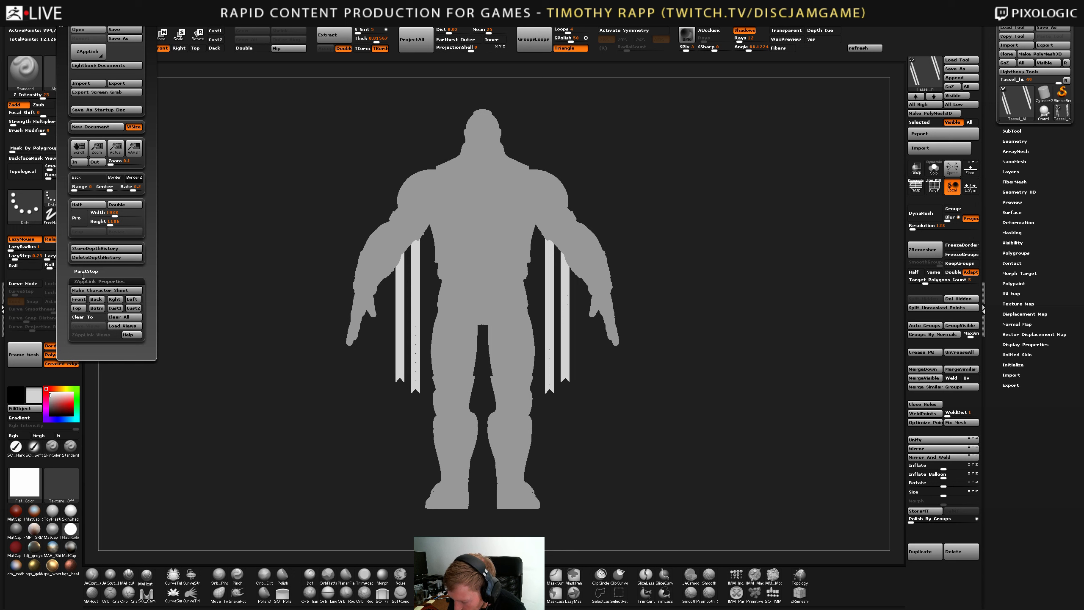
pyautogui.click(83, 273)
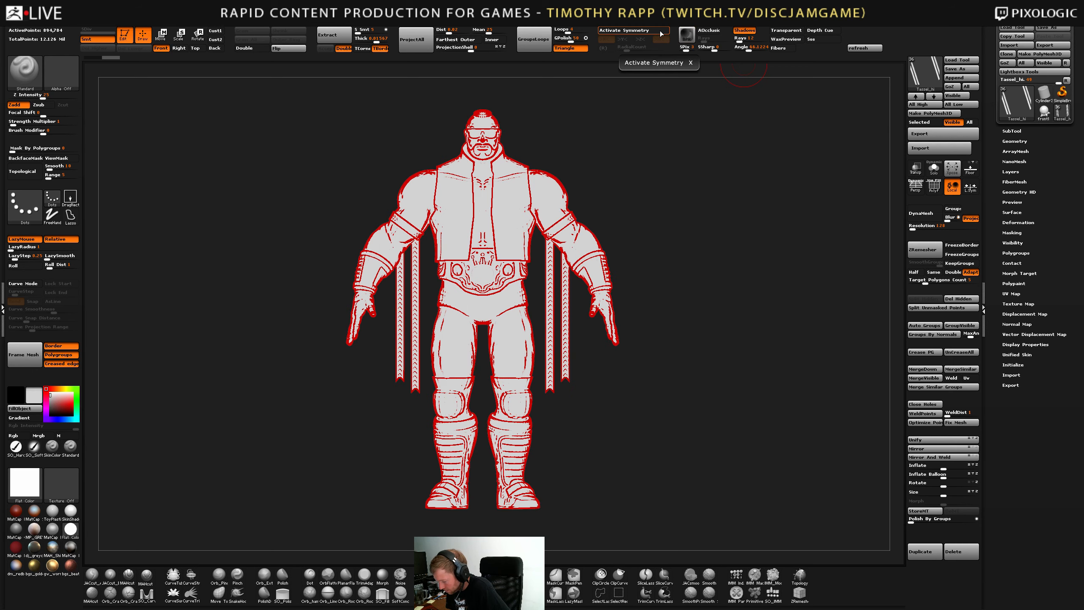
# Return the figure to its front view and save the character as a tool file instead of saving the document.
pyautogui.moveTo(571, 498); pyautogui.dragTo(545, 502)
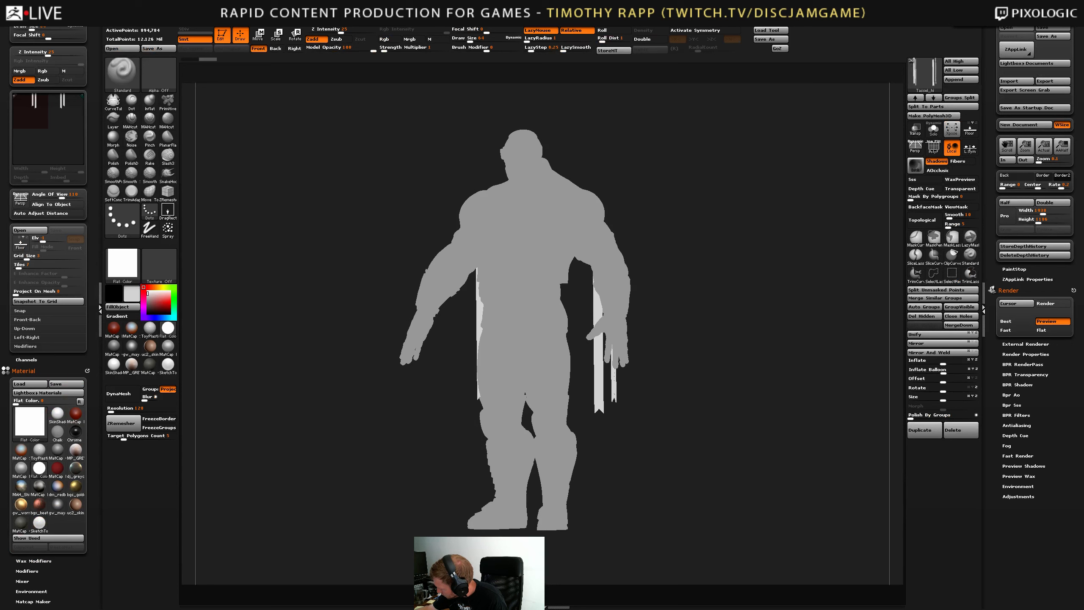
pyautogui.moveTo(716, 438); pyautogui.dragTo(668, 416)
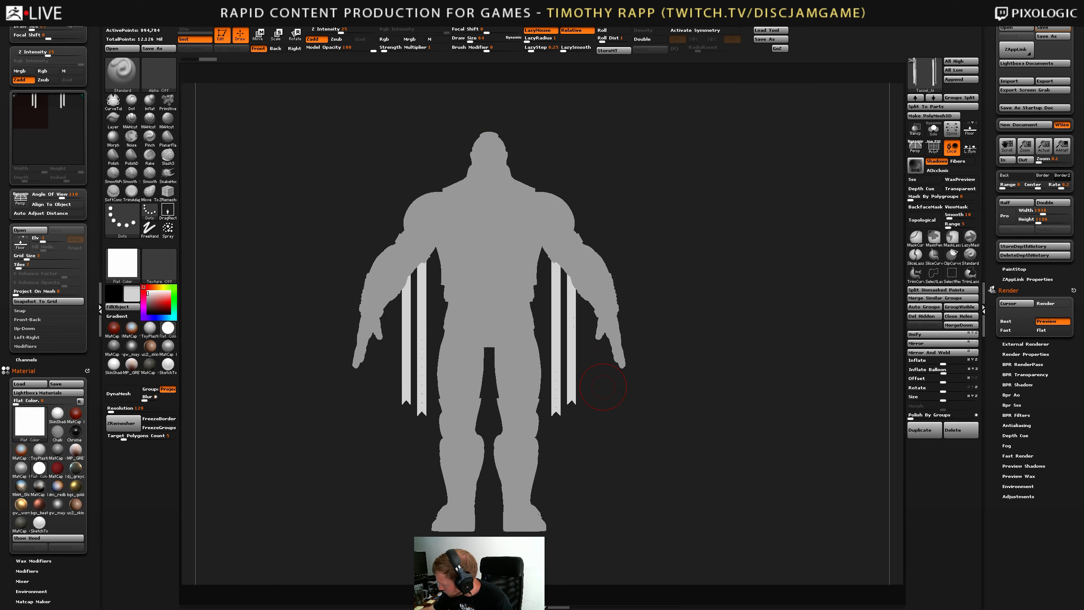
pyautogui.click(1047, 28)
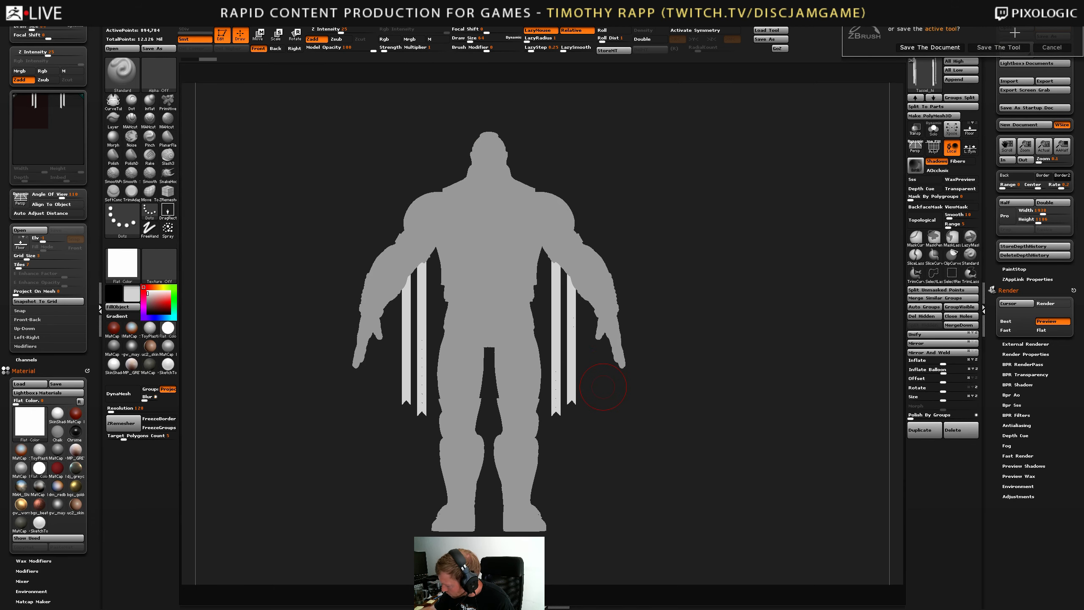
pyautogui.click(1051, 47)
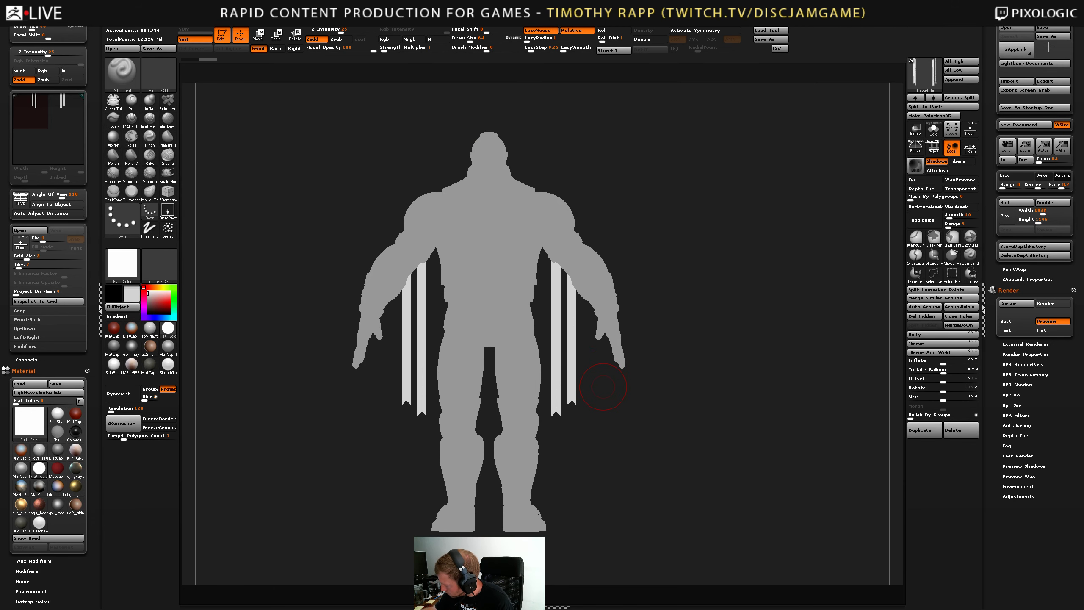
pyautogui.click(778, 40)
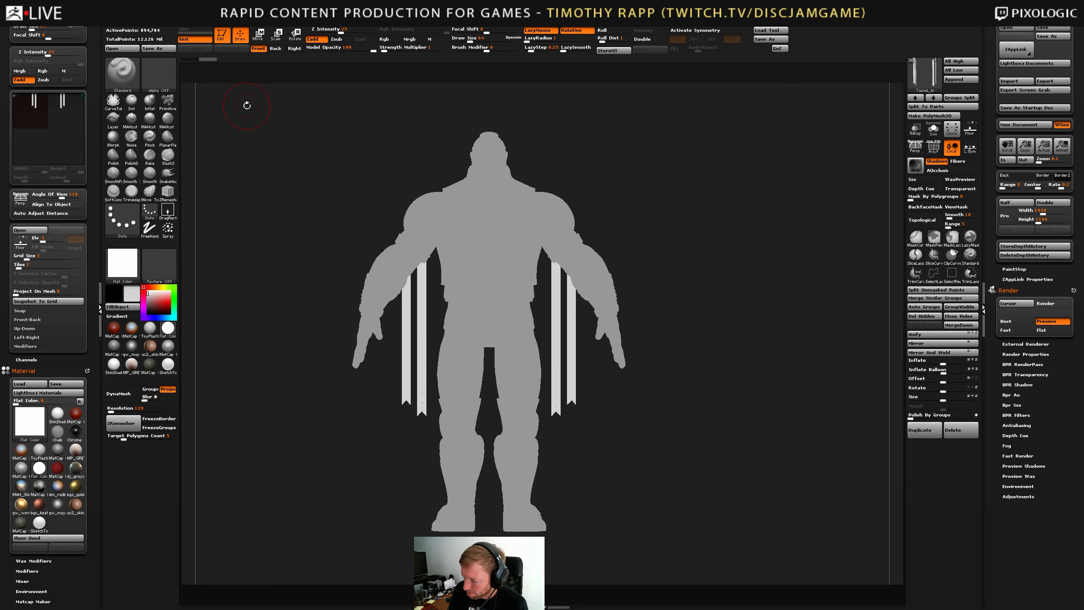
# Load the LineArt project without saving the current changes and show the figure at an angle on the white canvas.
pyautogui.click(171, 24)
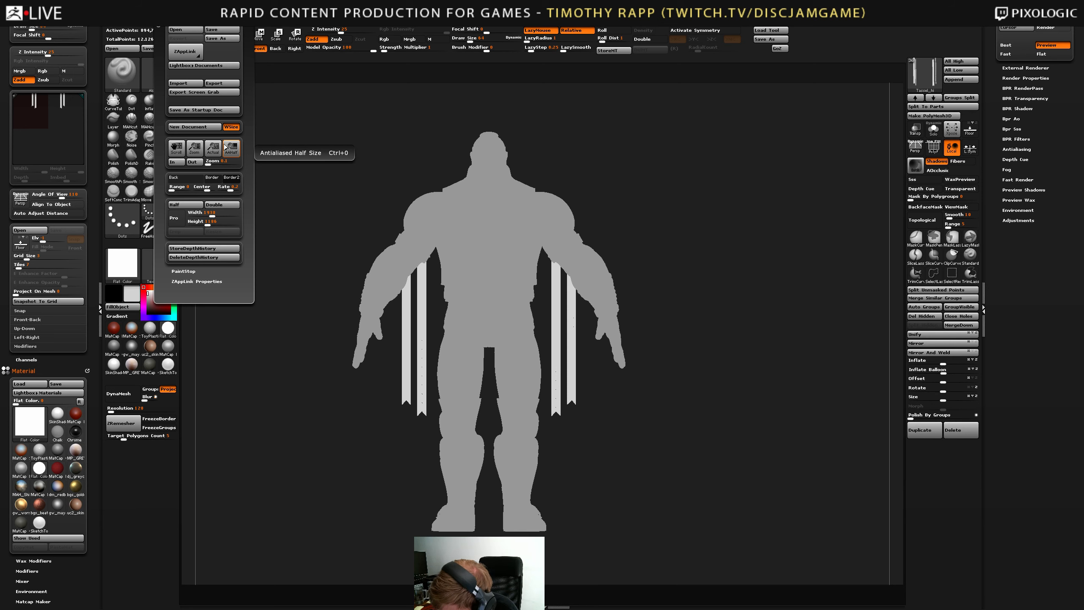
pyautogui.moveTo(661, 430); pyautogui.dragTo(613, 435)
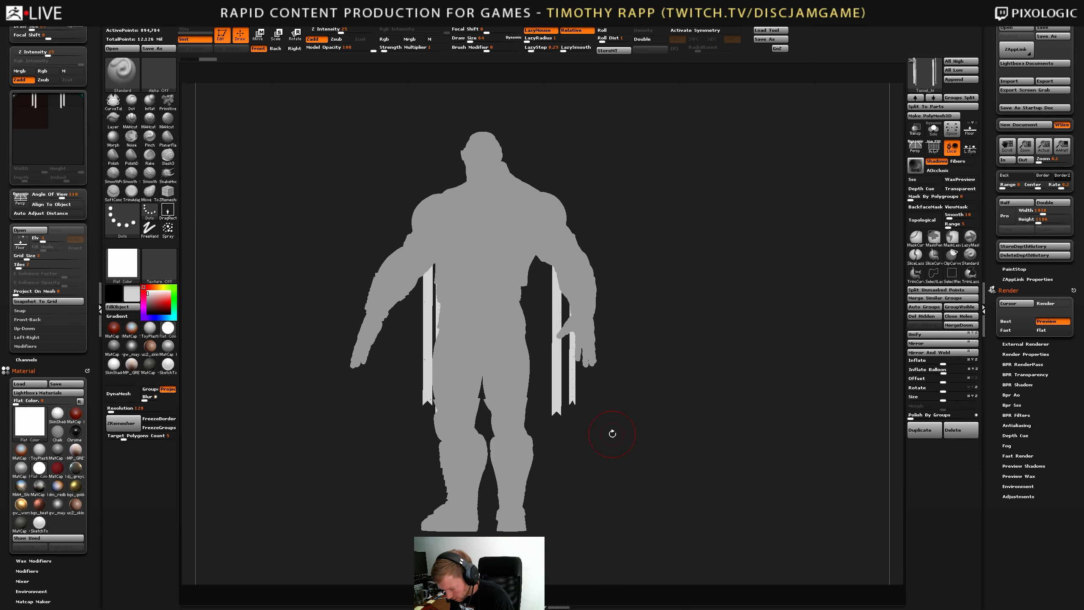
pyautogui.press(',')
pyautogui.doubleClick(590, 148)
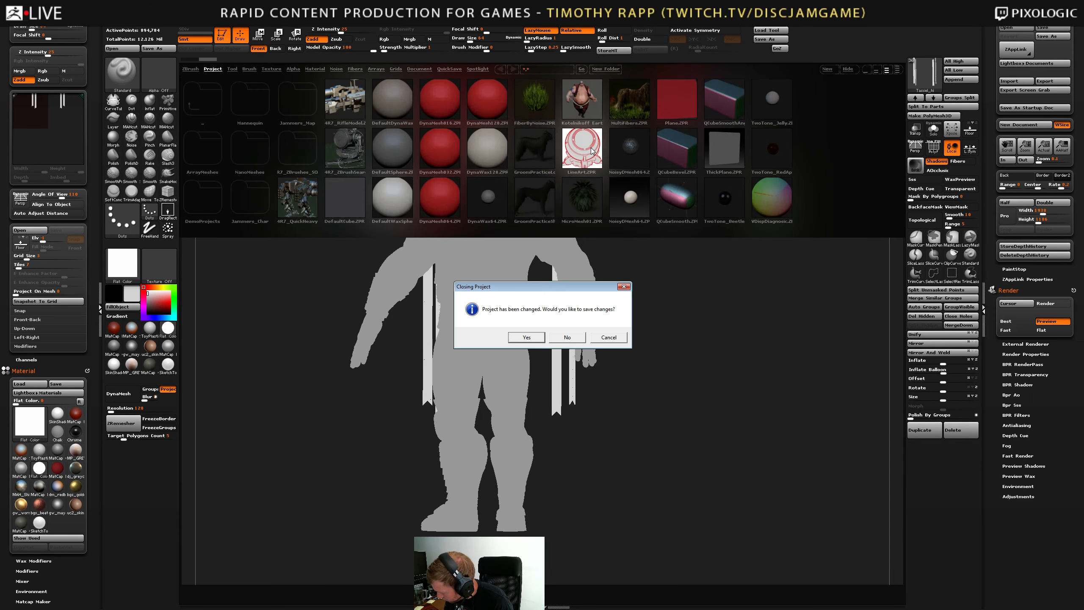
pyautogui.click(567, 337)
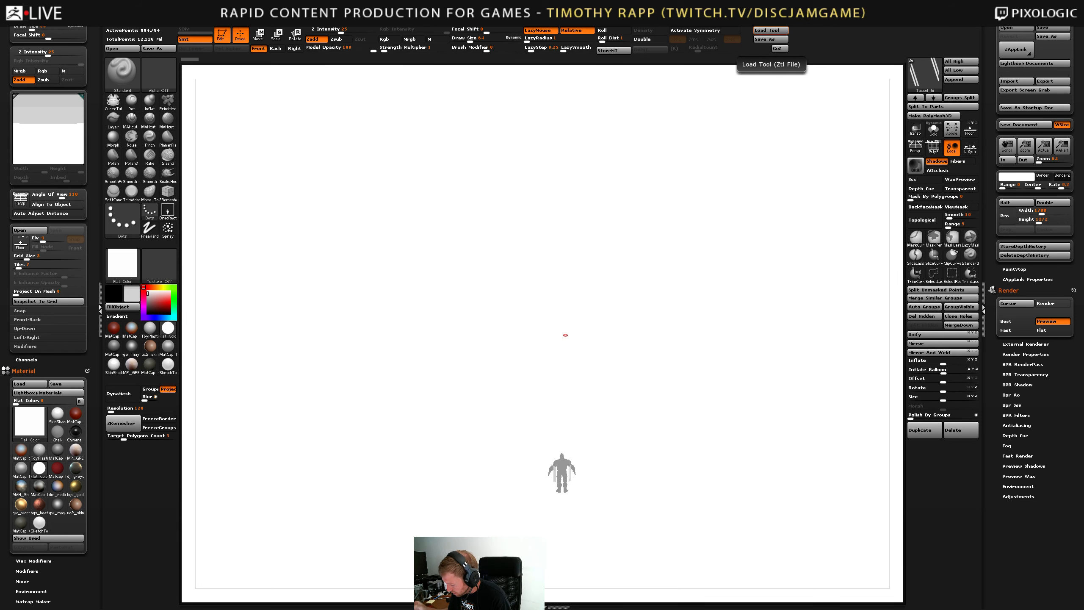
pyautogui.moveTo(646, 424); pyautogui.dragTo(711, 425)
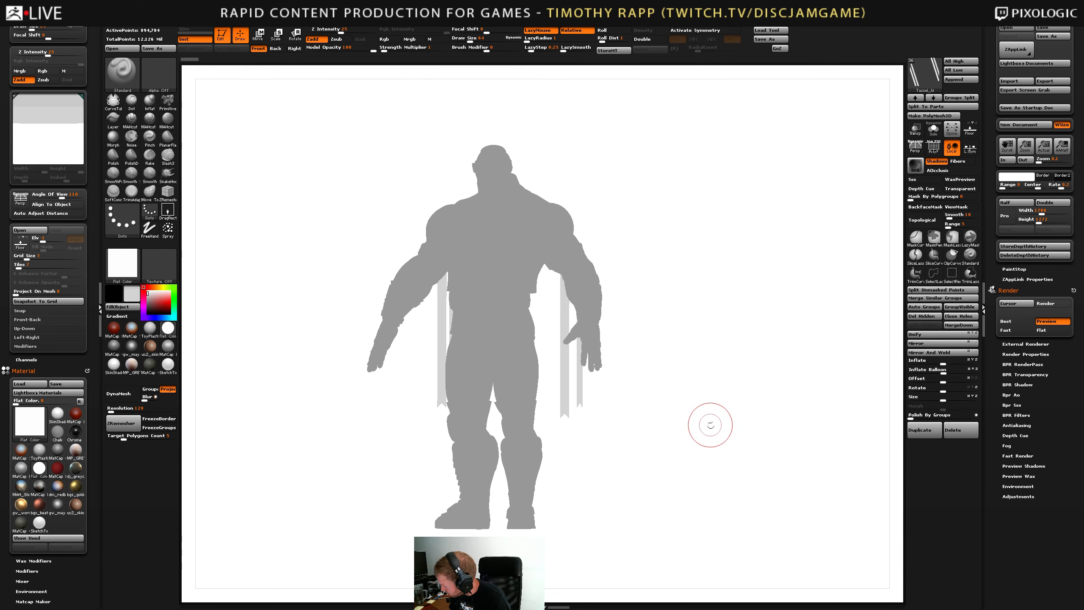
# Reveal the BPR filter settings and render the figure as line art with Best-Preview Render.
pyautogui.click(1016, 415)
pyautogui.moveTo(992, 393); pyautogui.dragTo(989, 372)
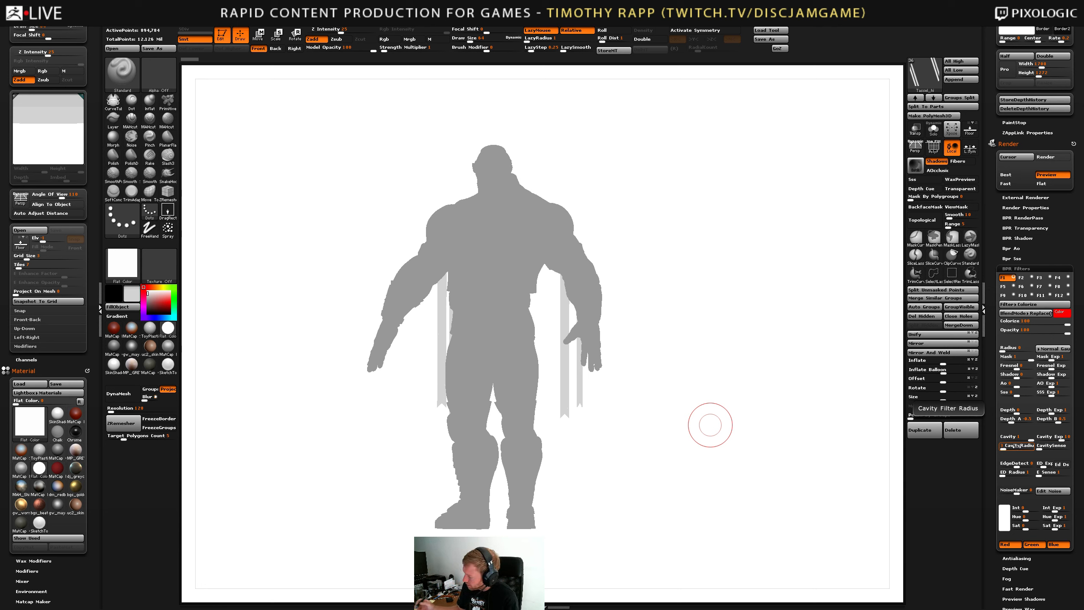
pyautogui.click(915, 167)
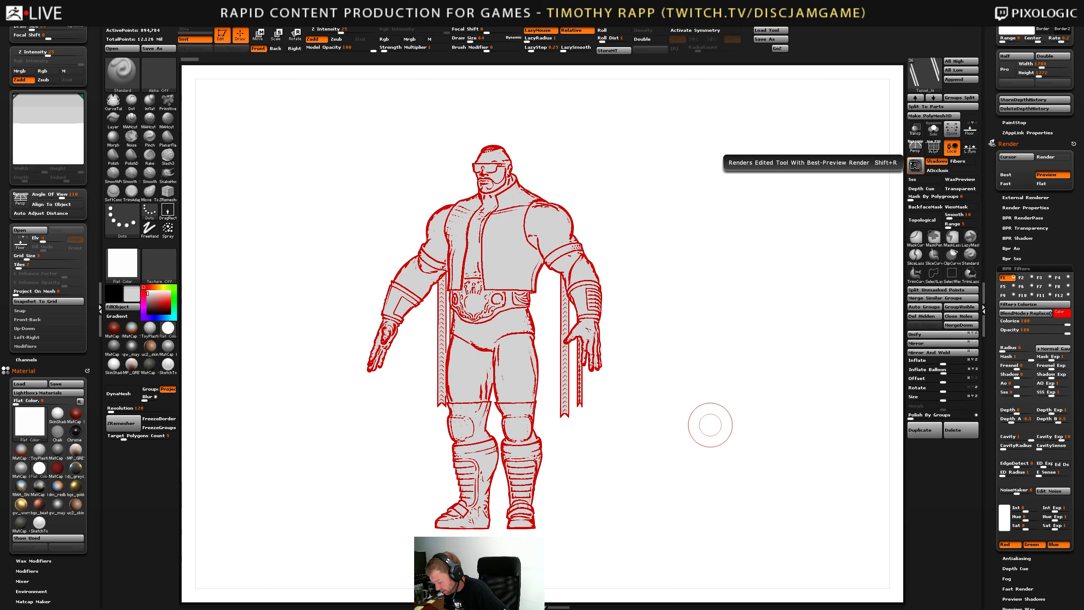
pyautogui.click(916, 167)
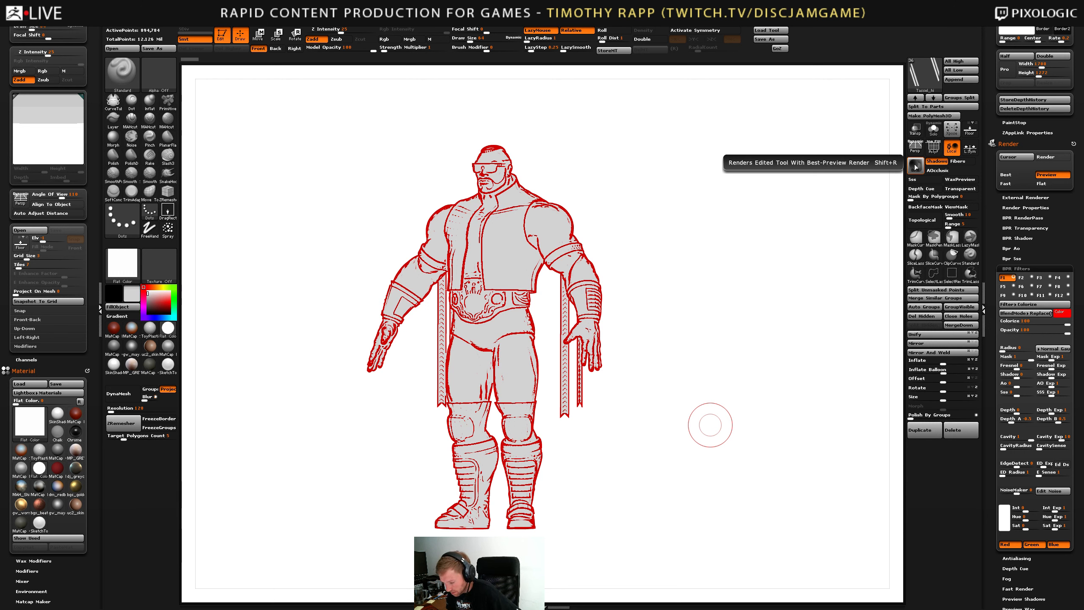
# Change the BPR filter's line colour to black and the figure's colour to white, rendering after each change.
pyautogui.press('c')
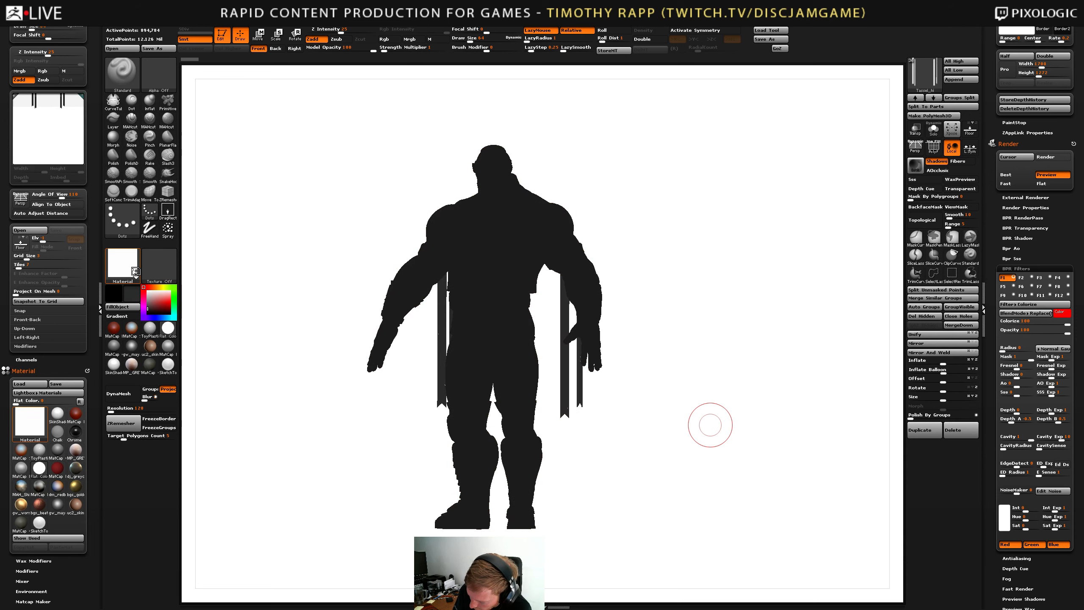
pyautogui.click(1061, 313)
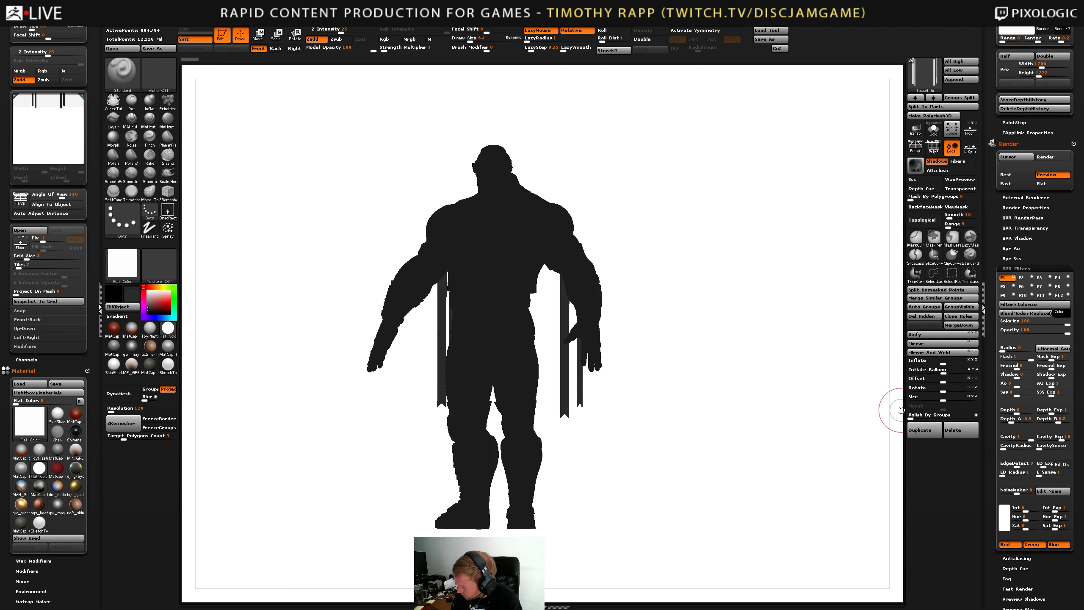
pyautogui.click(916, 167)
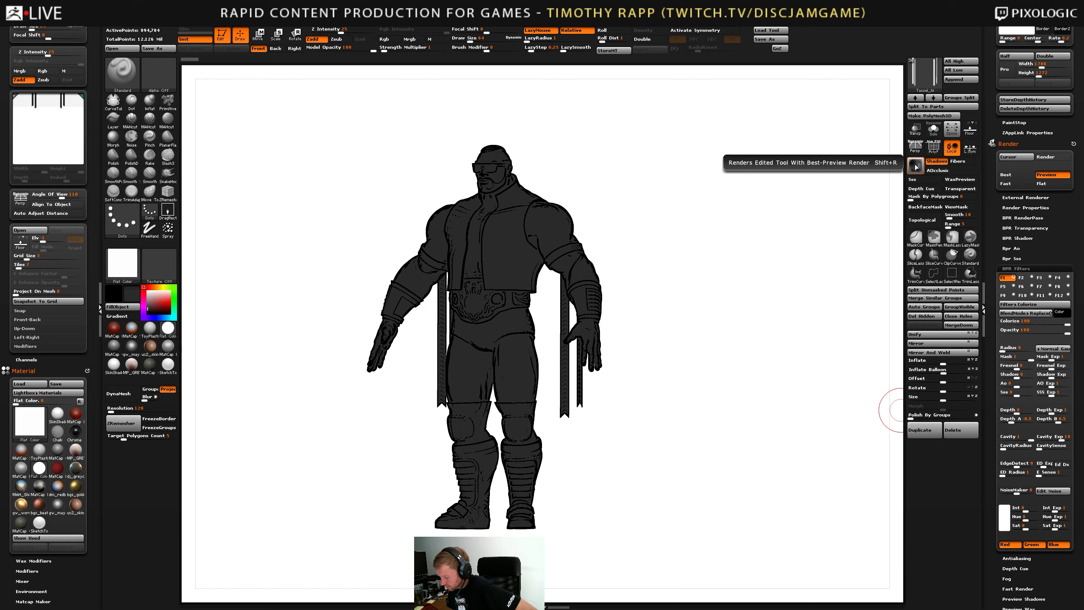
pyautogui.click(145, 290)
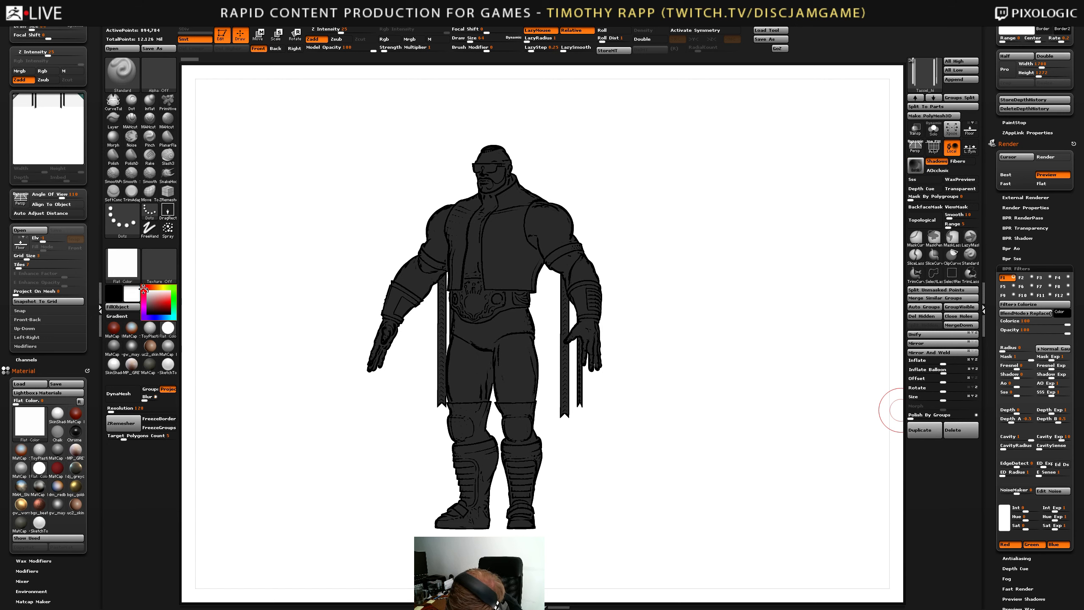
pyautogui.click(915, 167)
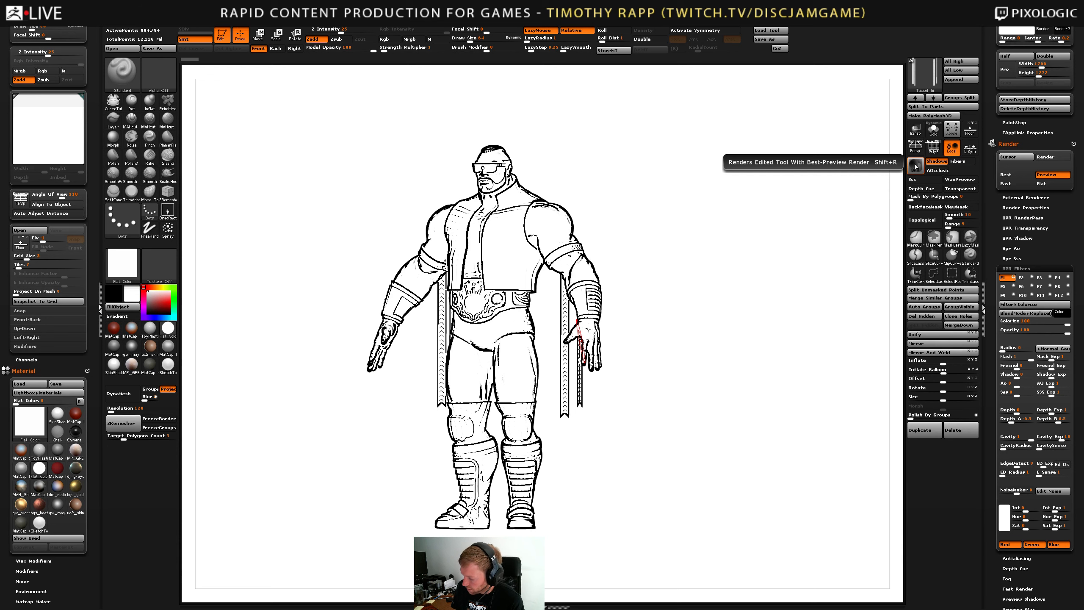
# Turn the figure to the front, reduce only the document's width and confirm resizing it to a portrait format.
pyautogui.click(167, 23)
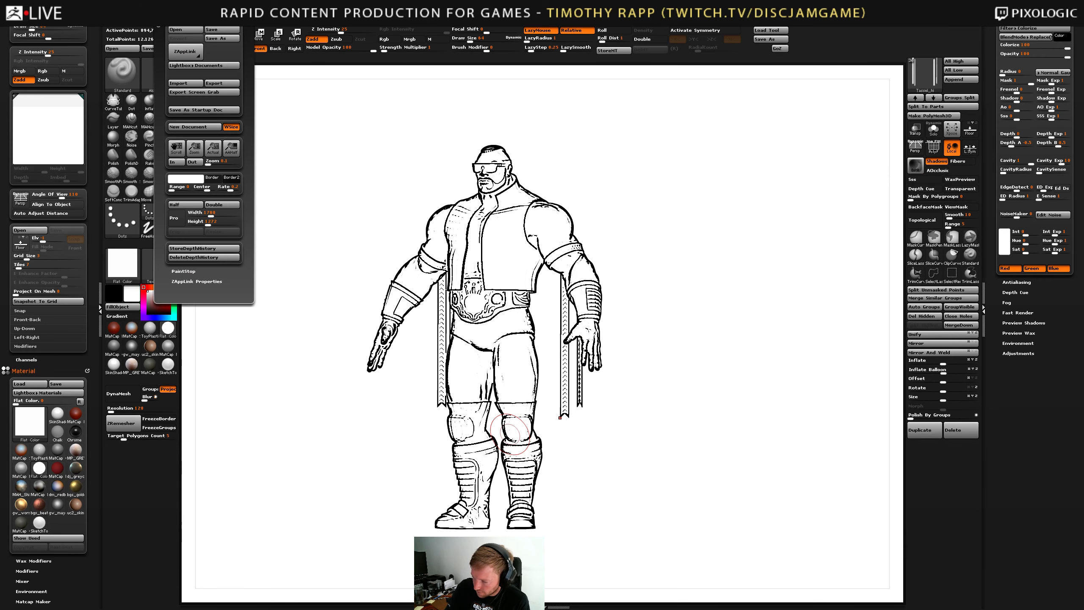
pyautogui.press('space')
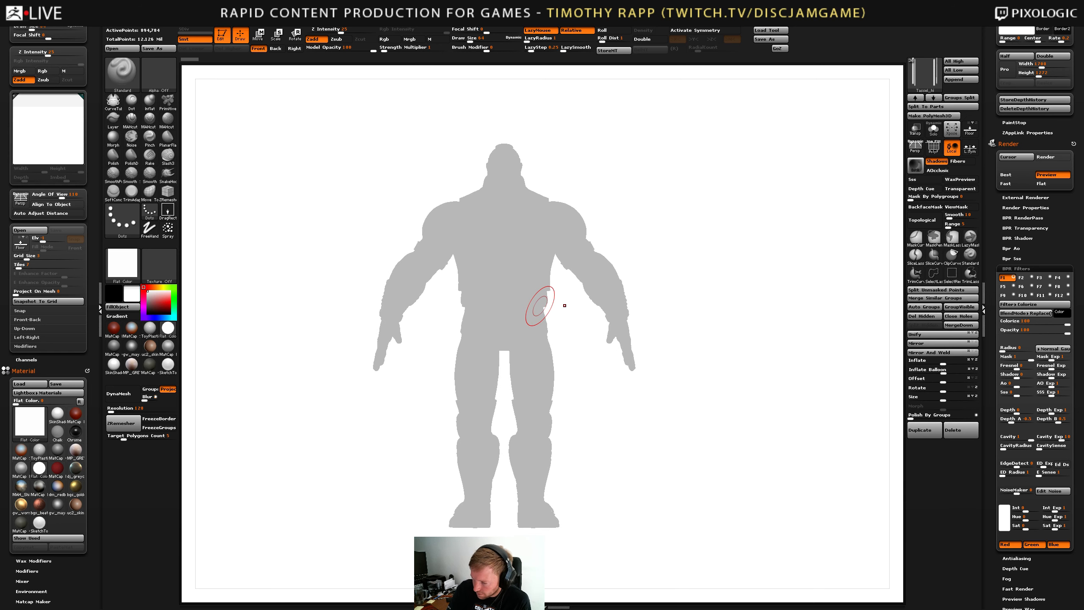
pyautogui.click(167, 23)
pyautogui.moveTo(213, 216); pyautogui.dragTo(205, 216)
pyautogui.click(217, 231)
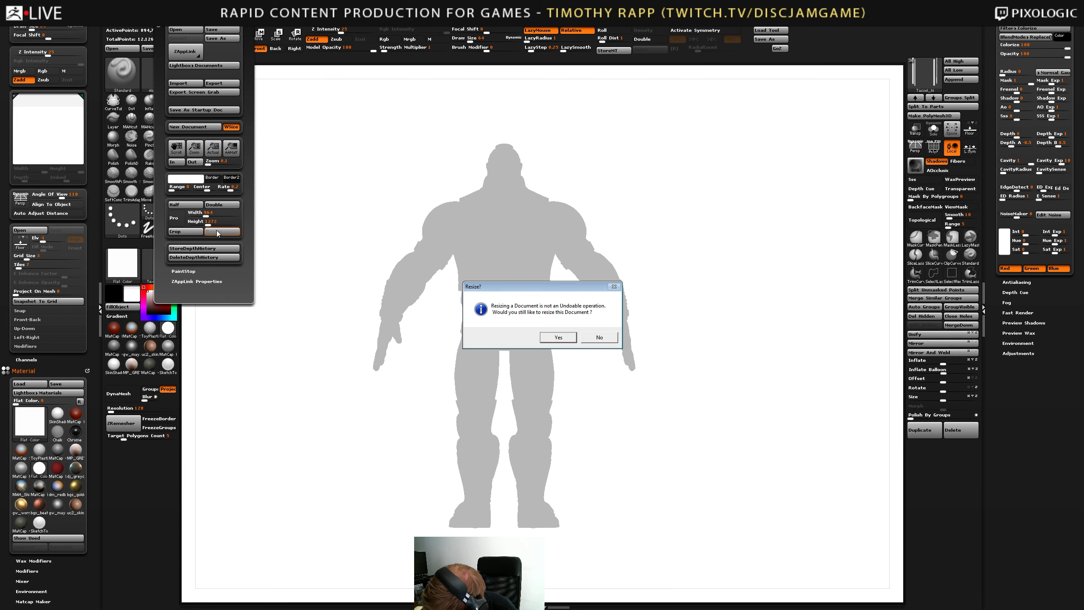
pyautogui.click(561, 337)
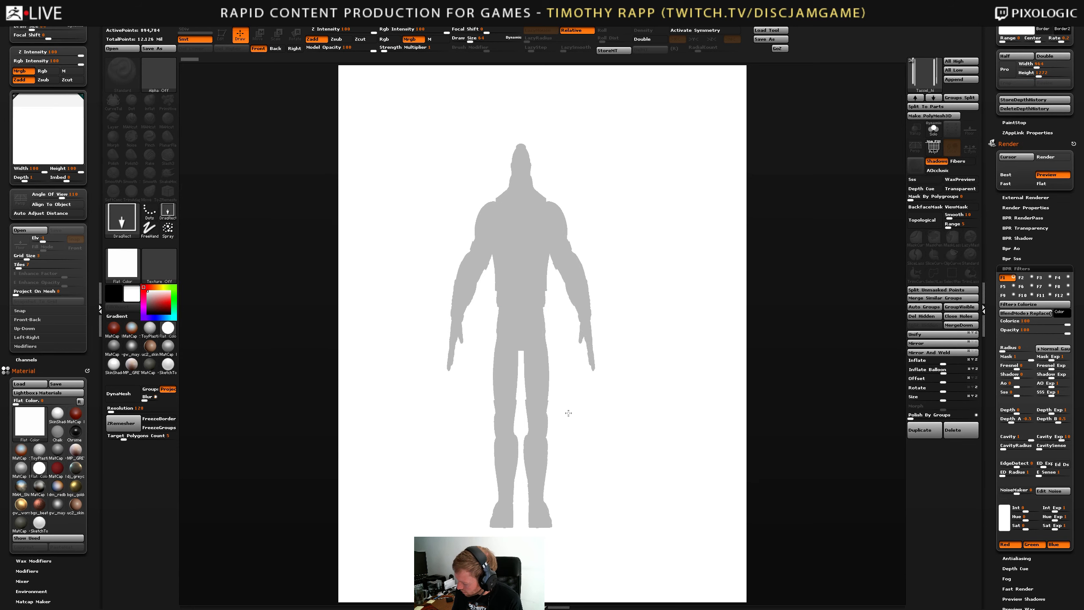
# Clear the stretched figure from the canvas, redraw it in the portrait document, make it editable and fit it to the page.
pyautogui.hotkey('ctrl', 'n')
pyautogui.moveTo(539, 333); pyautogui.dragTo(530, 487)
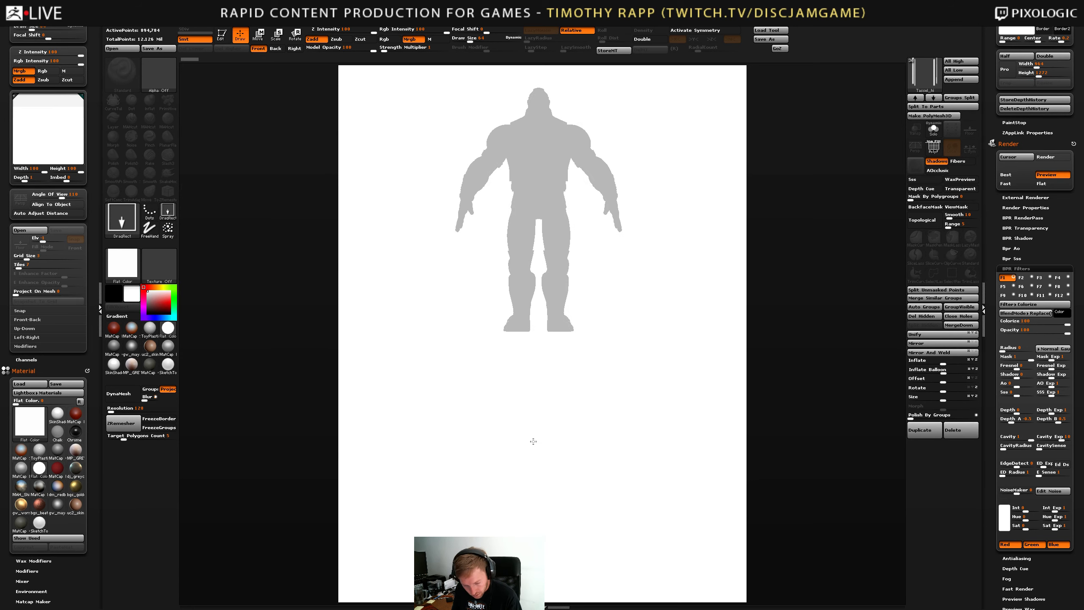
pyautogui.press('t')
pyautogui.press('f')
pyautogui.keyDown('alt'); pyautogui.moveTo(690, 446); pyautogui.dragTo(582, 384); pyautogui.keyUp('alt')
pyautogui.press('Tab')
pyautogui.press('Tab')
pyautogui.moveTo(610, 441)
pyautogui.keyDown('ctrl'); pyautogui.mouseDown(button='right')
pyautogui.moveTo(595, 428)
pyautogui.moveTo(680, 484)
pyautogui.mouseUp(button='right'); pyautogui.keyUp('ctrl')
# Turn on perspective and fit the whole front-facing figure to the portrait page.
pyautogui.click(914, 149)
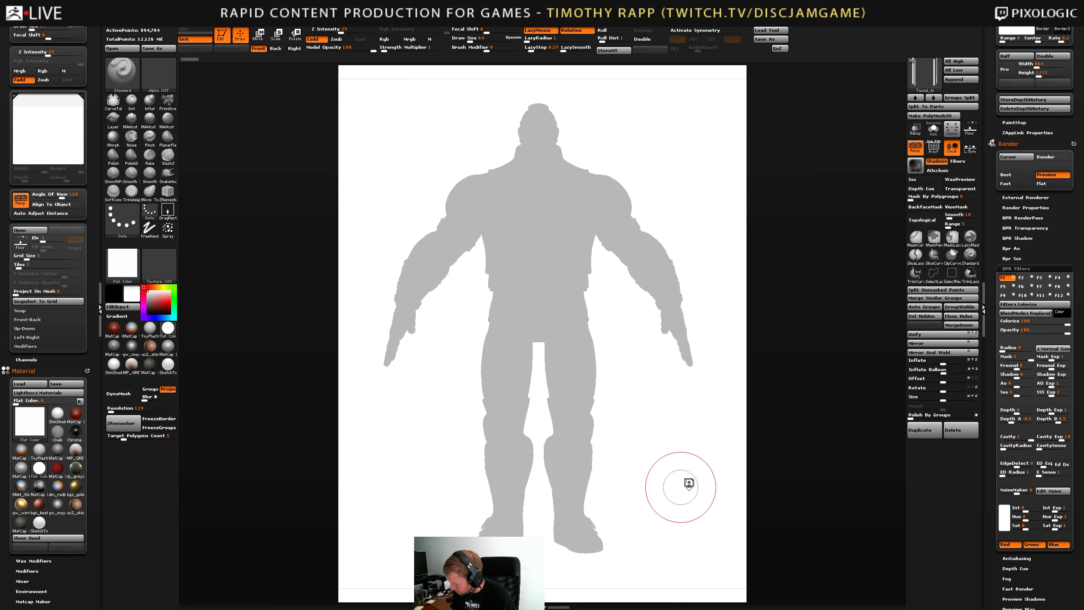
pyautogui.press('f')
pyautogui.press('f')
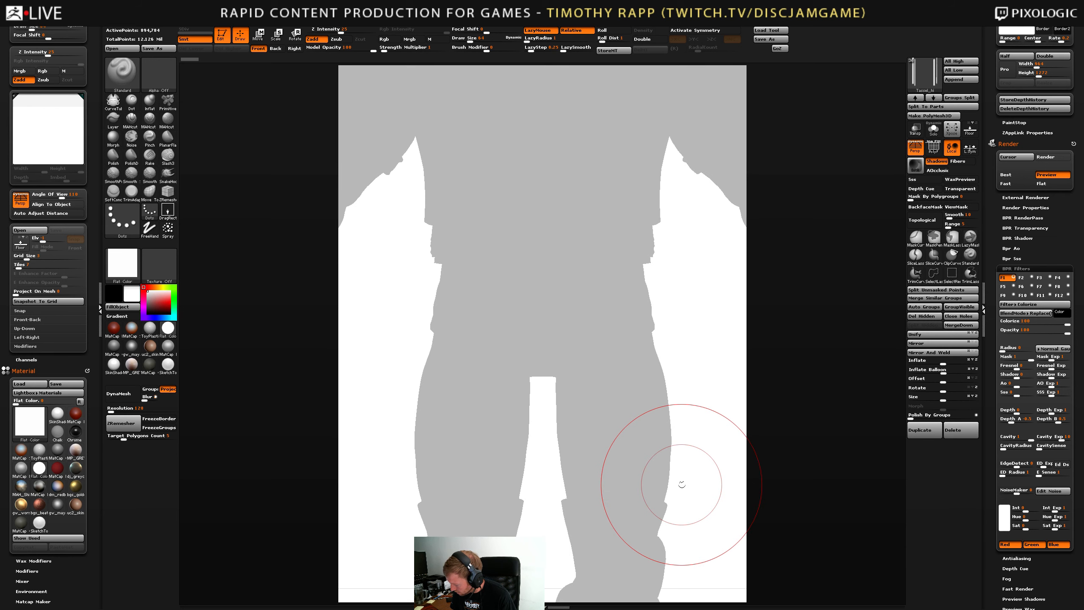
pyautogui.press('f')
pyautogui.press('f')
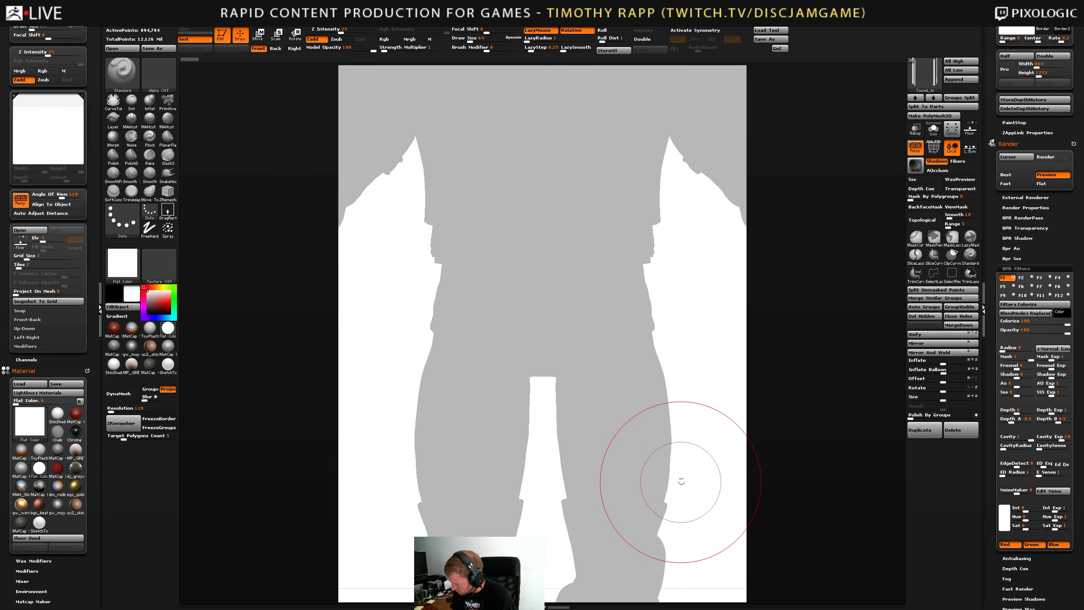
pyautogui.press('f')
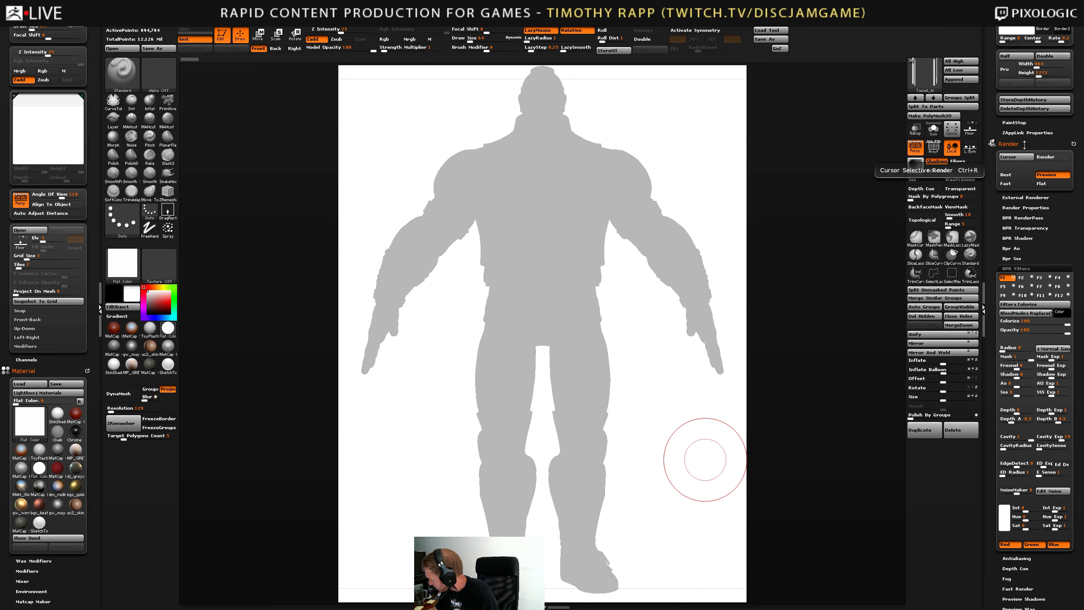
# In the ZAppLink properties, store the figure's front view as Front and its side profile as Right.
pyautogui.click(1028, 133)
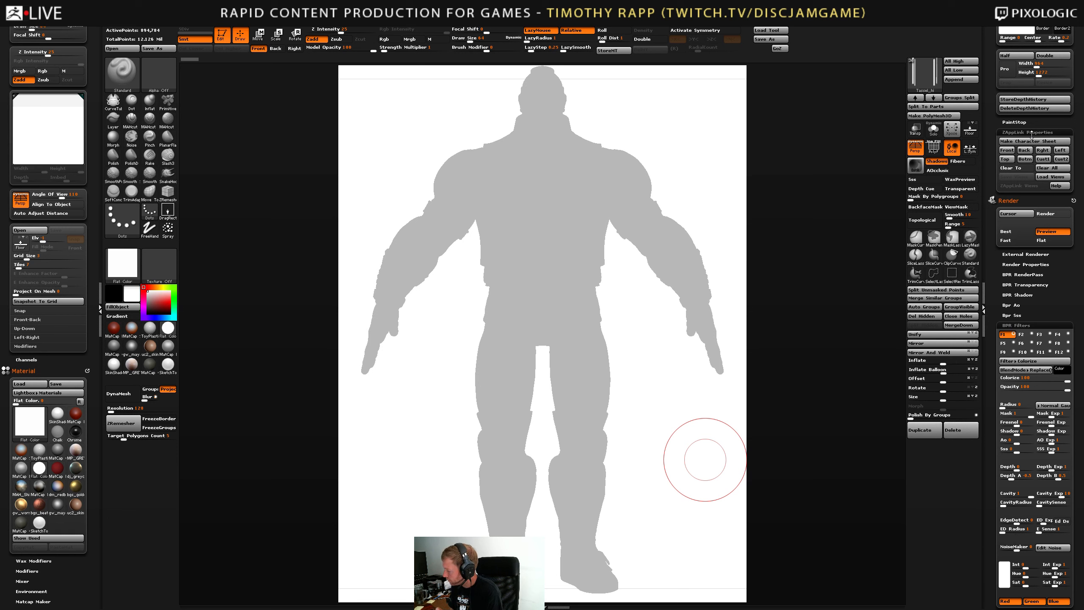
pyautogui.click(1008, 150)
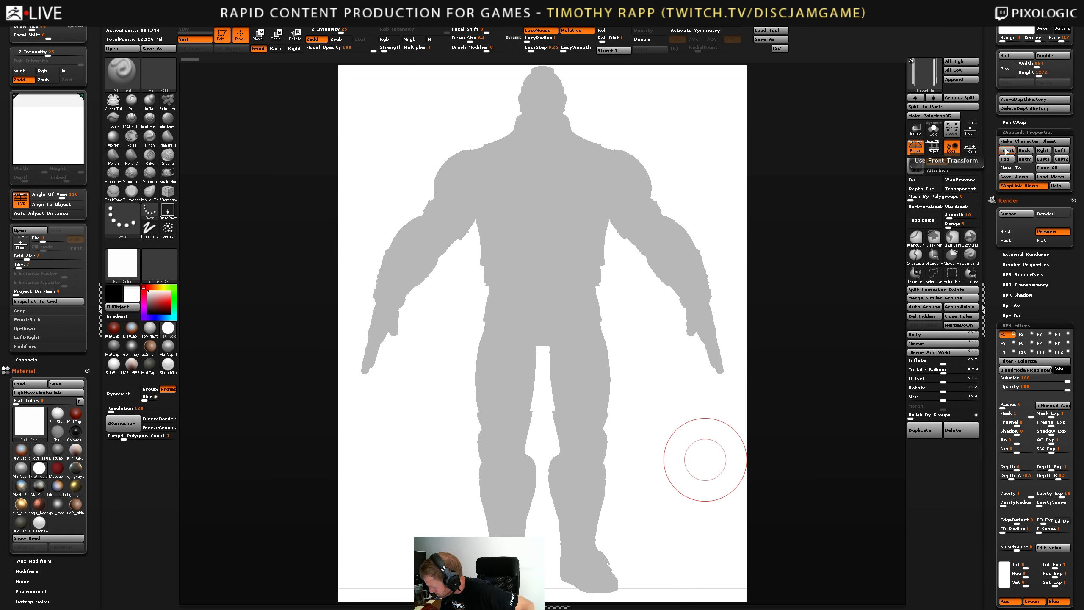
pyautogui.click(1028, 151)
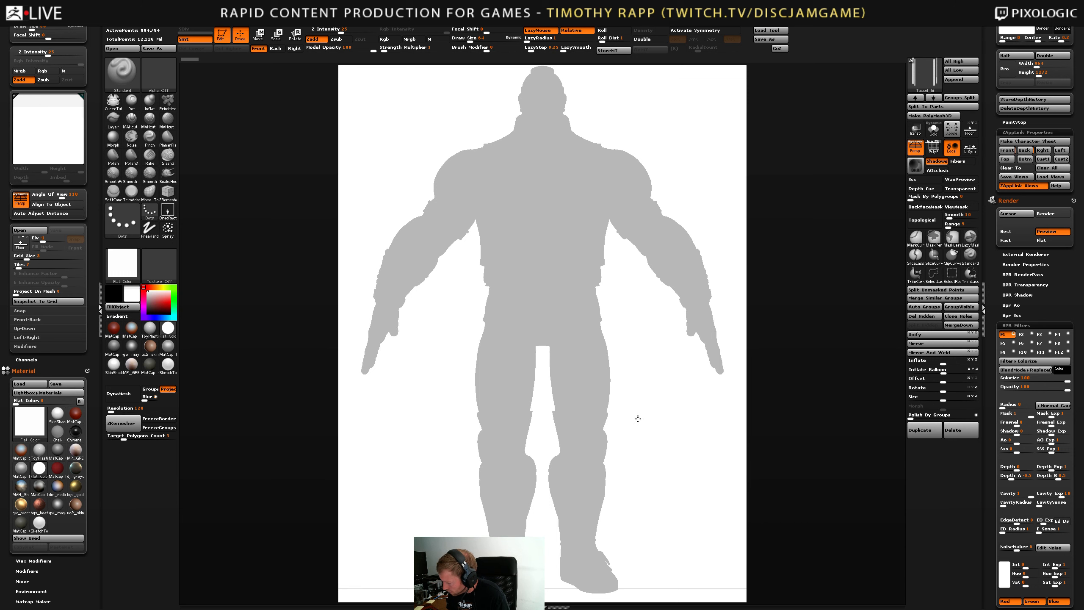
pyautogui.moveTo(639, 419)
pyautogui.mouseDown()
pyautogui.moveTo(625, 438)
pyautogui.moveTo(637, 438)
pyautogui.mouseUp()
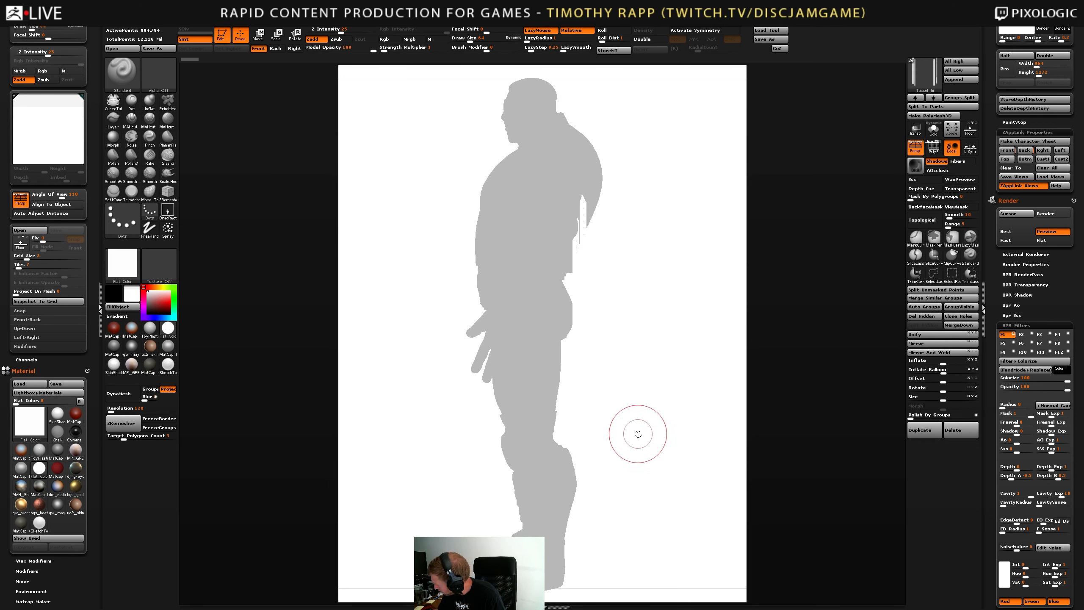
pyautogui.click(1045, 152)
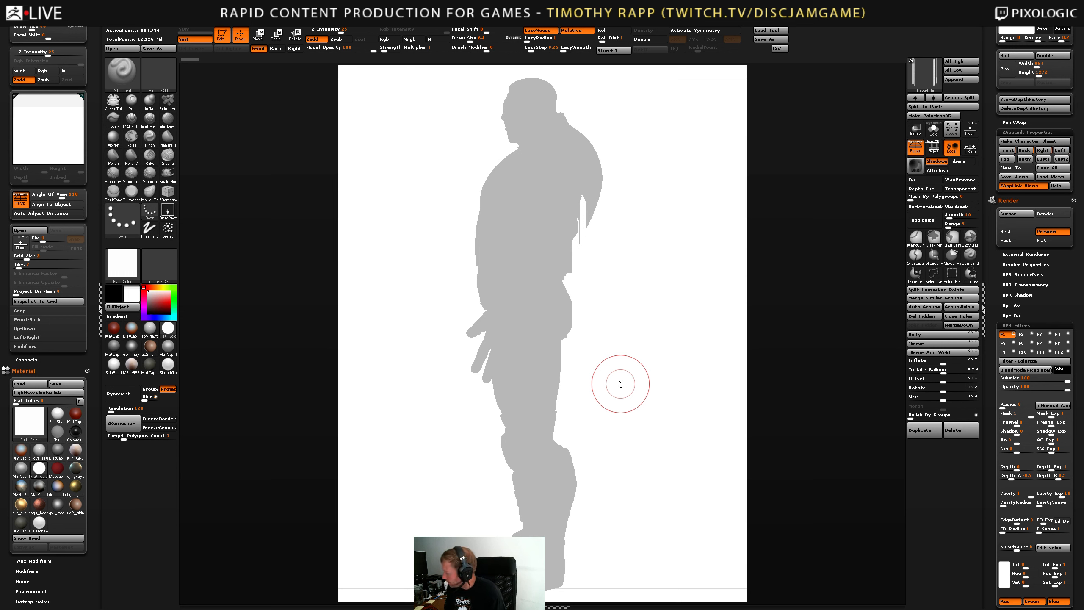
# Store a three-quarter view of the figure as Custom 1 and a rear view from a different angle as Custom 2.
pyautogui.moveTo(625, 446)
pyautogui.mouseDown()
pyautogui.moveTo(641, 447)
pyautogui.moveTo(625, 460)
pyautogui.moveTo(641, 443)
pyautogui.moveTo(639, 456)
pyautogui.moveTo(670, 461)
pyautogui.moveTo(646, 470)
pyautogui.moveTo(641, 460)
pyautogui.moveTo(656, 471)
pyautogui.moveTo(645, 473)
pyautogui.moveTo(661, 460)
pyautogui.moveTo(654, 474)
pyautogui.moveTo(668, 452)
pyautogui.moveTo(654, 436)
pyautogui.moveTo(663, 436)
pyautogui.mouseUp()
pyautogui.rightClick(661, 472)
pyautogui.rightClick(668, 452)
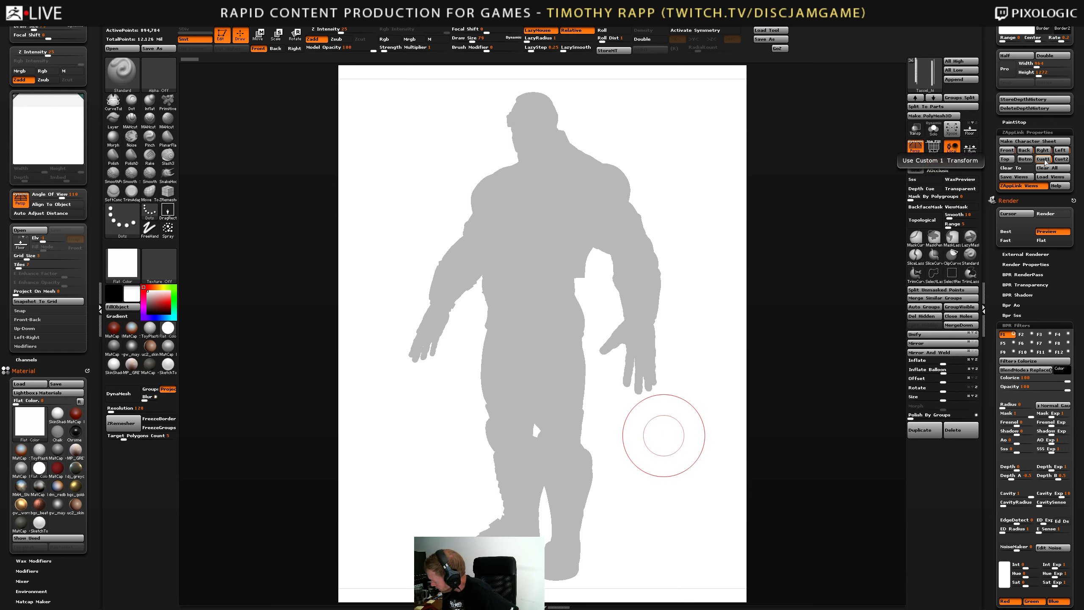
pyautogui.moveTo(597, 434)
pyautogui.mouseDown()
pyautogui.moveTo(635, 424)
pyautogui.moveTo(622, 424)
pyautogui.moveTo(621, 487)
pyautogui.moveTo(628, 430)
pyautogui.moveTo(675, 446)
pyautogui.mouseUp()
pyautogui.press('space')
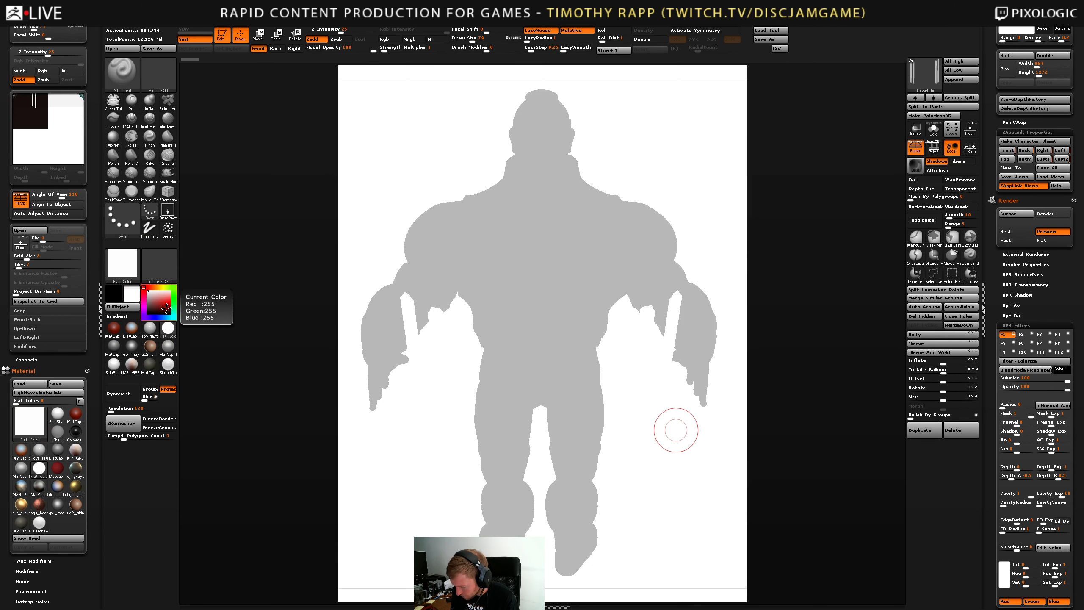
# Switch the figure's material from Flat Color to ink_inline.
pyautogui.click(128, 273)
pyautogui.moveTo(542, 399)
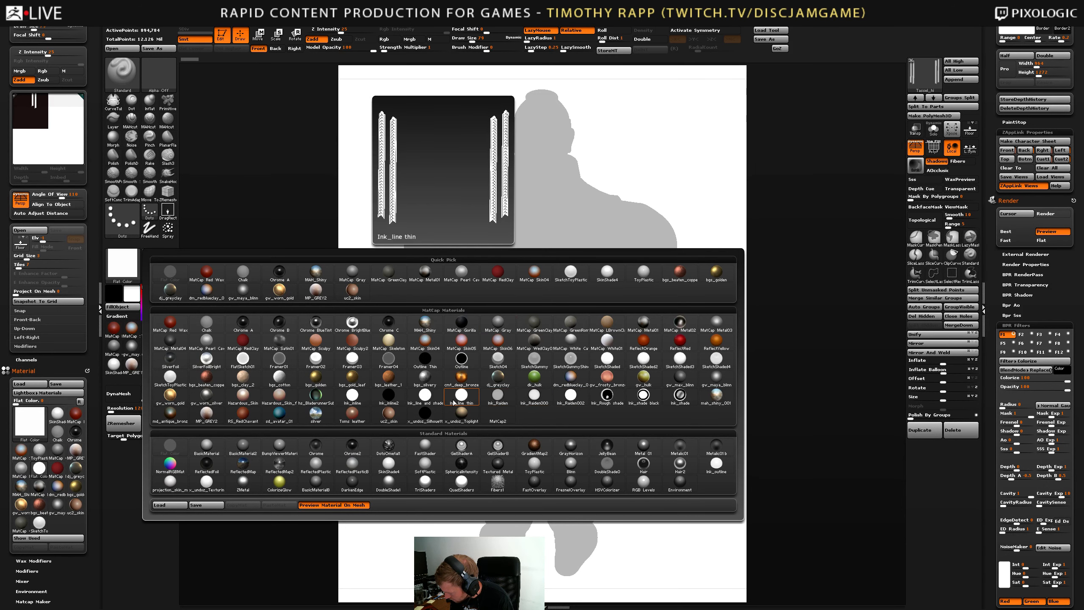
pyautogui.click(358, 398)
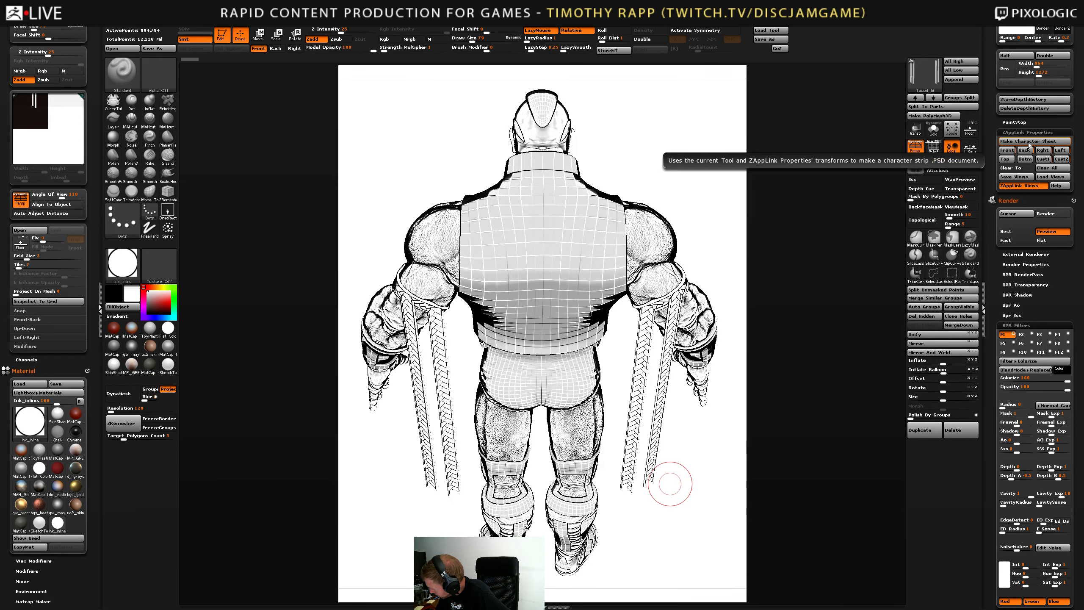
# Recall the stored Front, Back and Custom 2 views to check their framing with the ink material.
pyautogui.click(1007, 151)
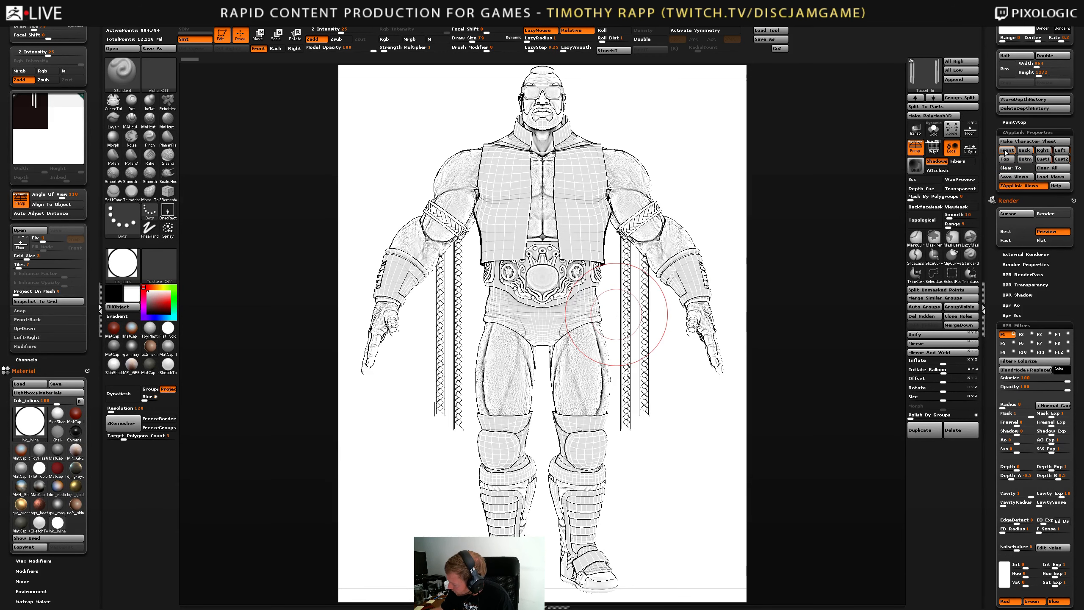
pyautogui.click(1025, 150)
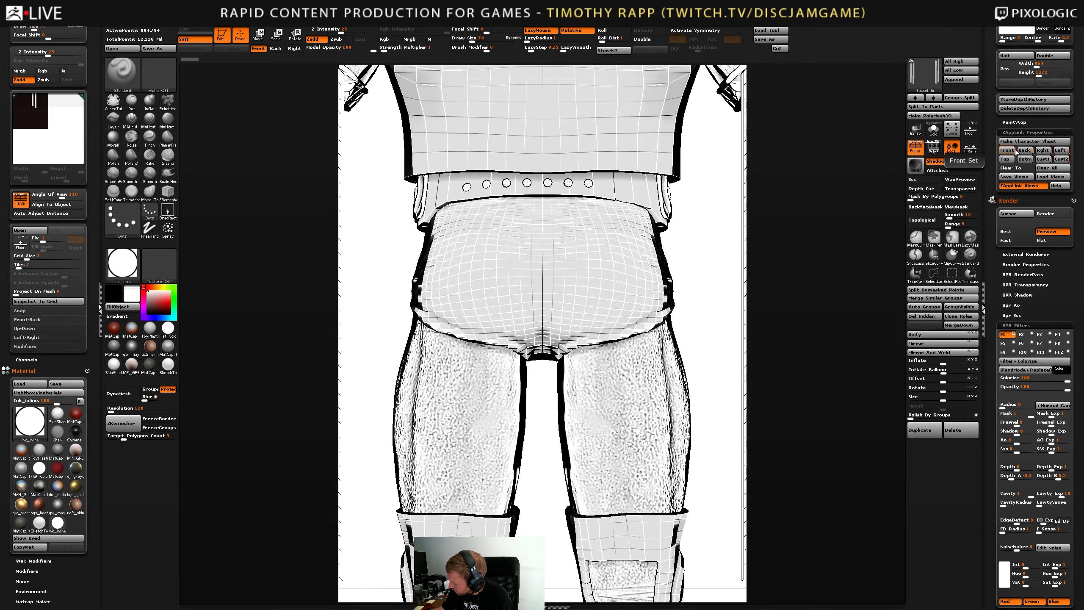
pyautogui.click(1012, 151)
pyautogui.click(1062, 159)
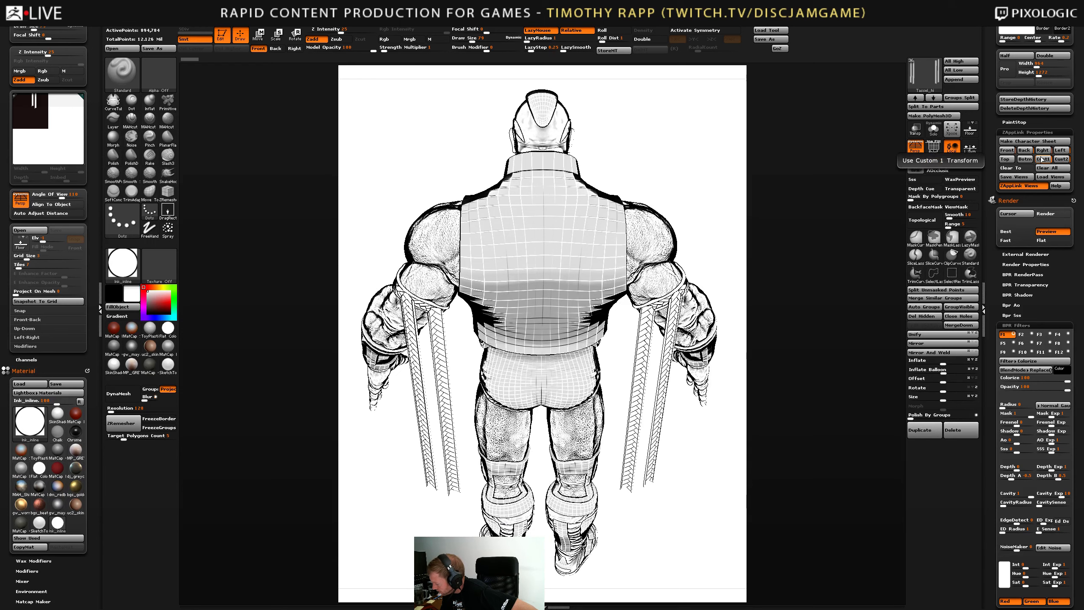
pyautogui.click(1027, 150)
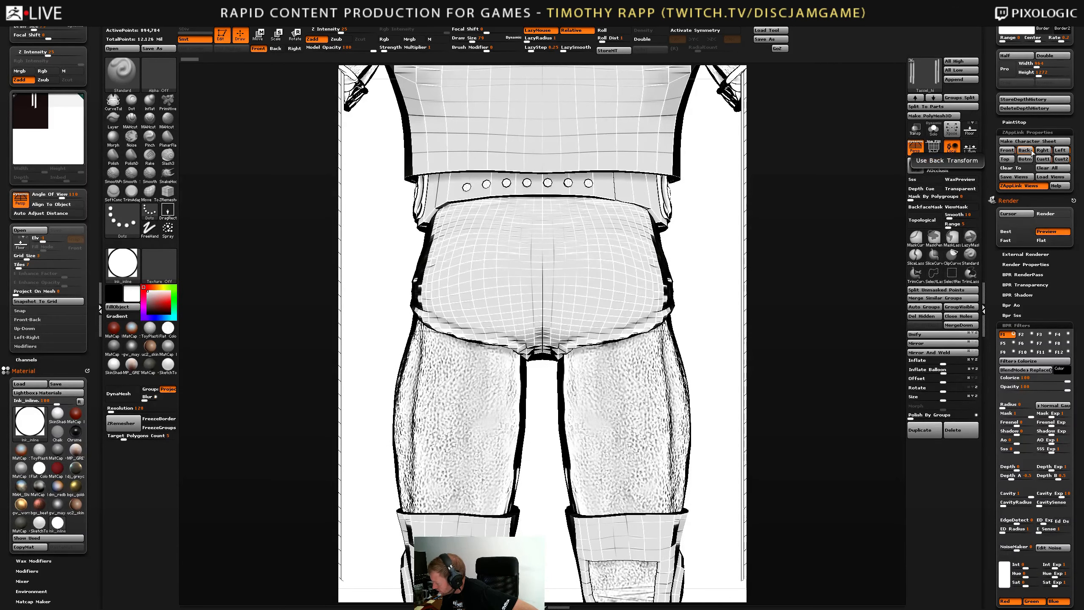
# Toggle Local Transformations repeatedly to compare its effect on the framing of the Back view.
pyautogui.click(950, 150)
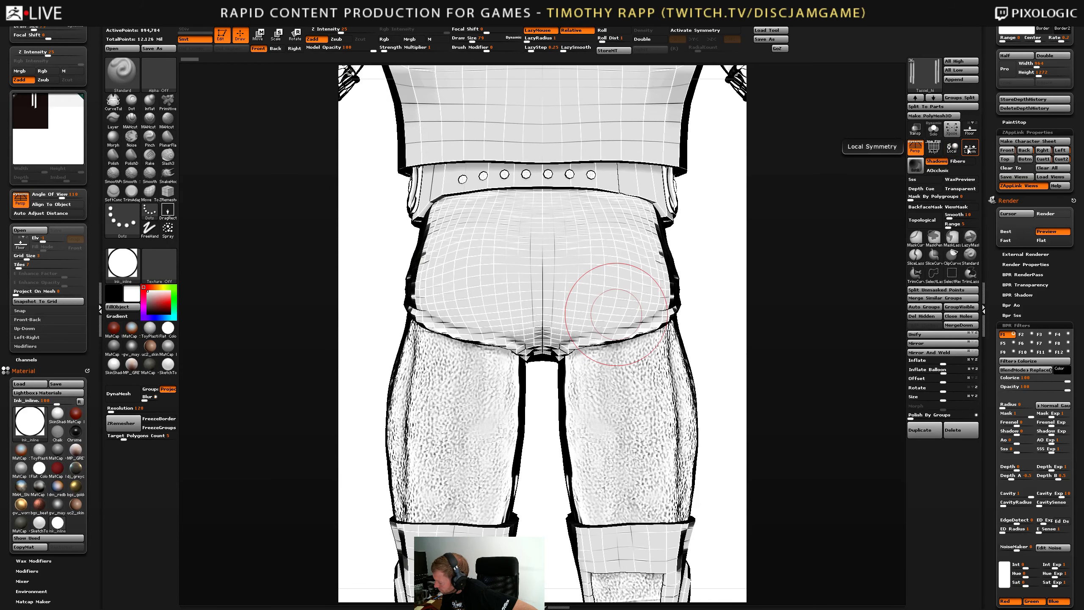
pyautogui.click(953, 148)
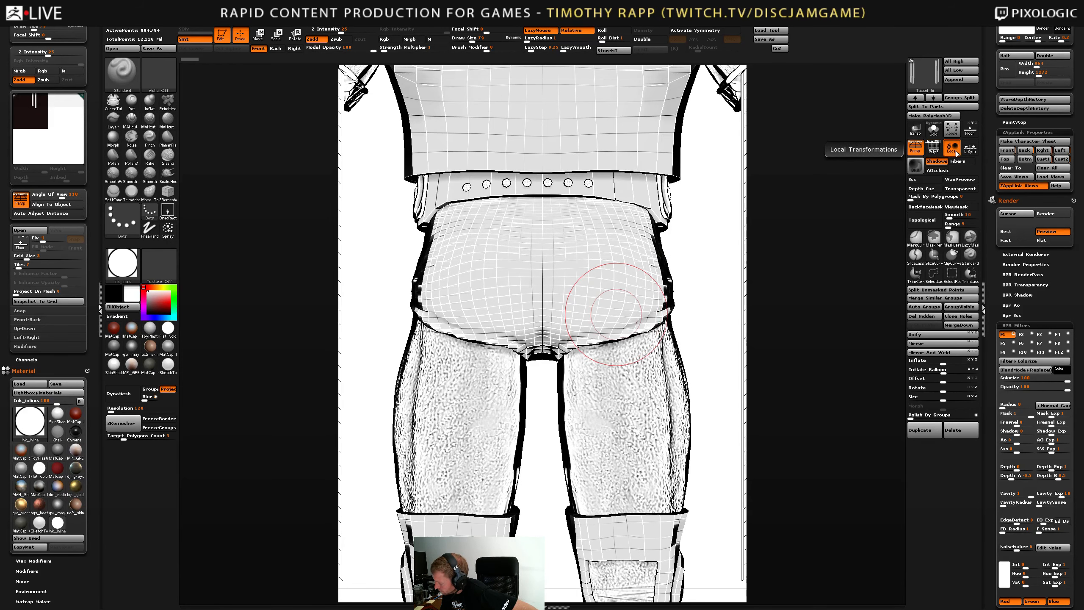
pyautogui.click(952, 150)
pyautogui.click(952, 149)
pyautogui.click(952, 150)
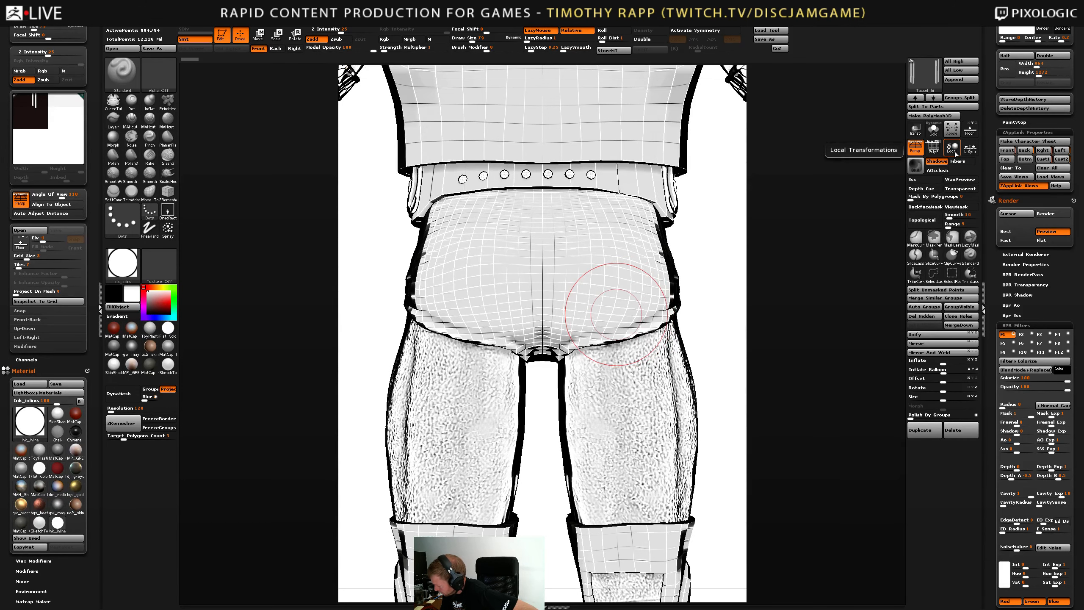
# Recall the Left, Right, Front and Back views in turn to check how each frames the figure.
pyautogui.click(1058, 150)
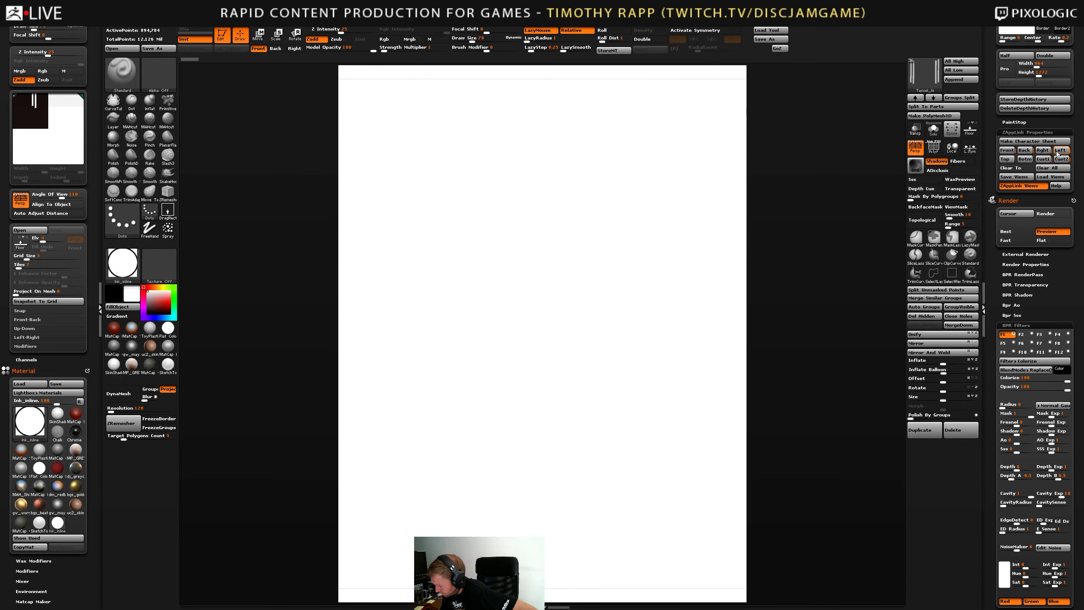
pyautogui.click(1041, 151)
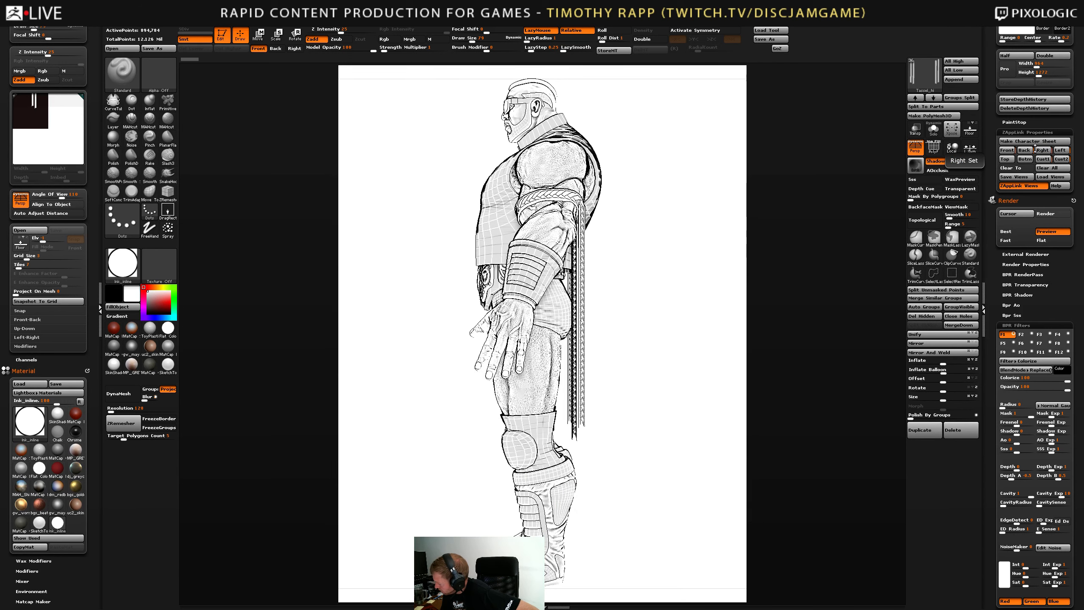
pyautogui.click(1009, 151)
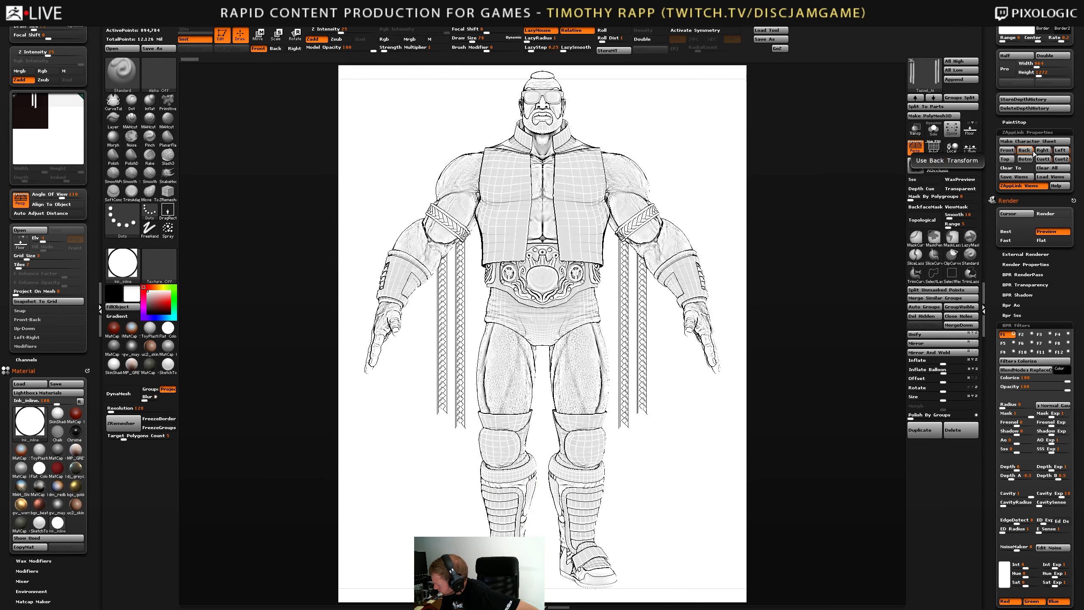
pyautogui.click(1023, 151)
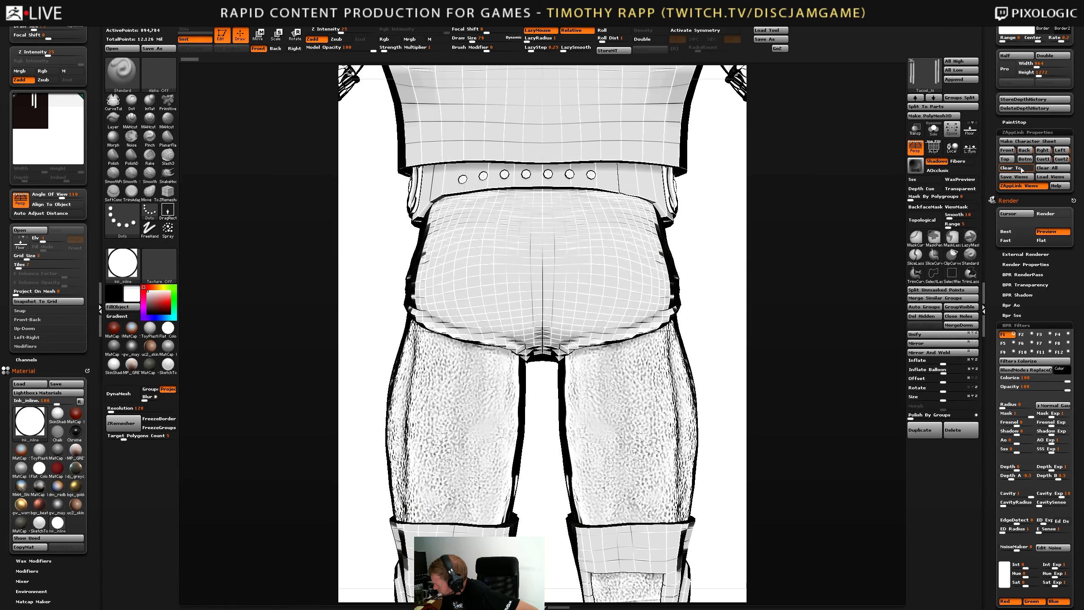
# Clear the stored Back view in the ZAppLink properties.
pyautogui.click(1017, 168)
pyautogui.click(1025, 159)
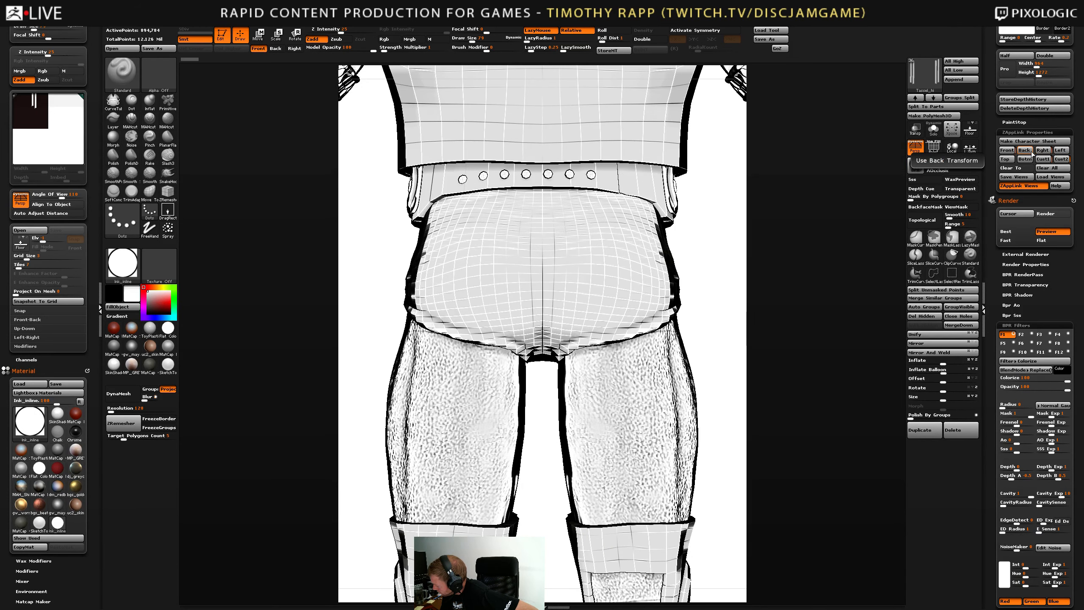
pyautogui.click(1034, 150)
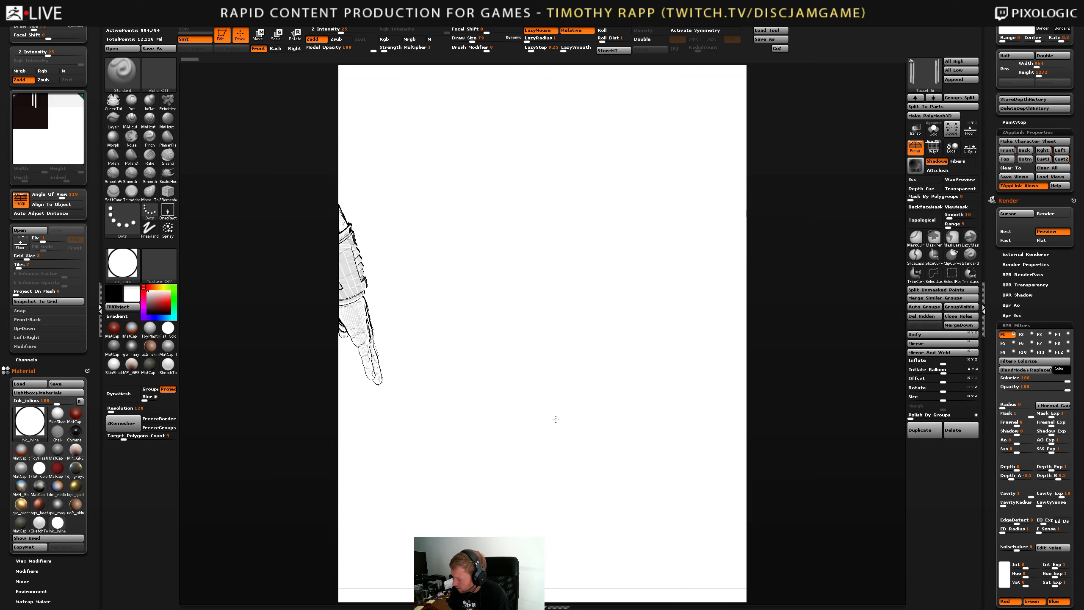
# Make the legs the active subtool and fit the whole figure, seen from behind, to the page.
pyautogui.press('f')
pyautogui.press('f')
pyautogui.press('f')
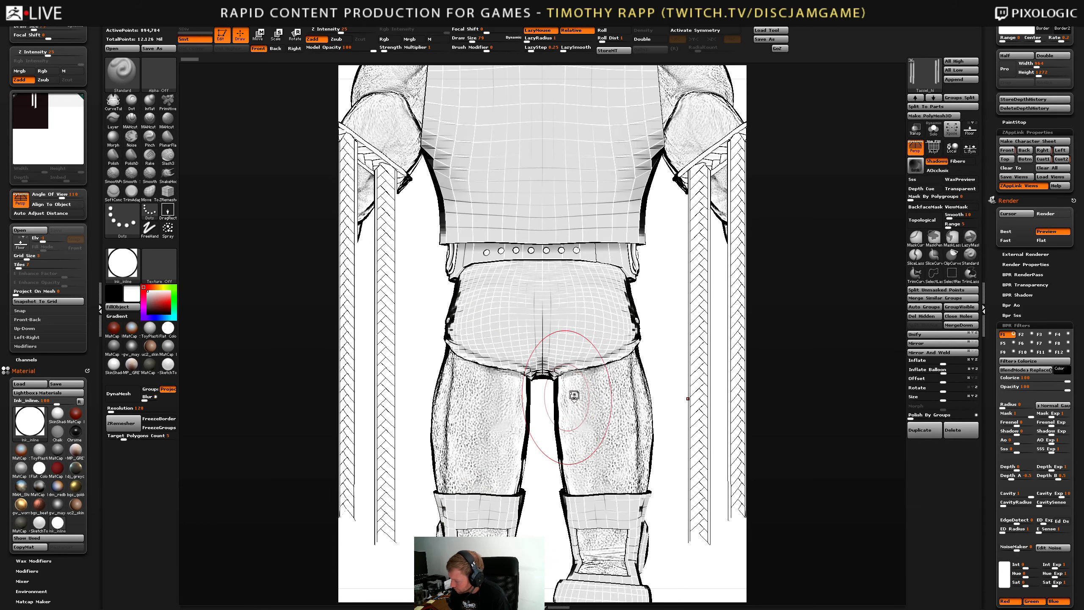
pyautogui.press('f')
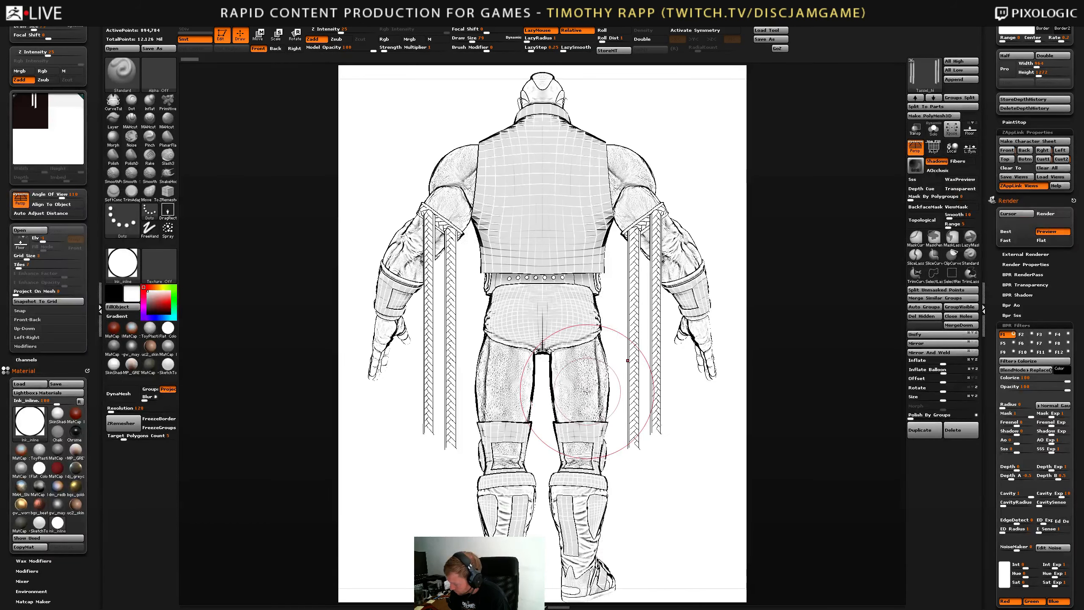
pyautogui.keyDown('alt'); pyautogui.click(584, 381); pyautogui.keyUp('alt')
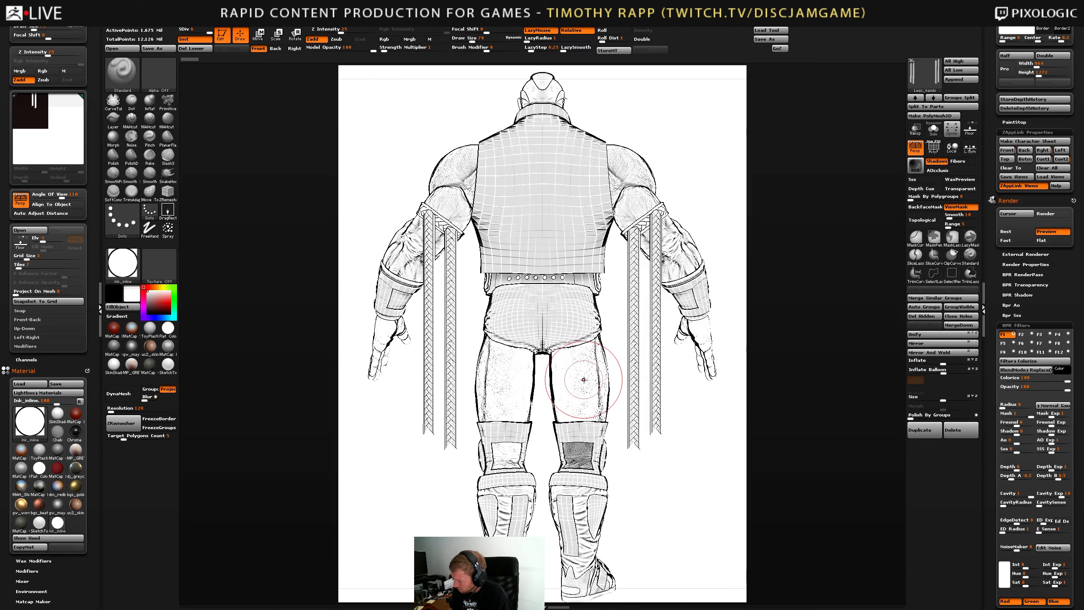
pyautogui.press('f')
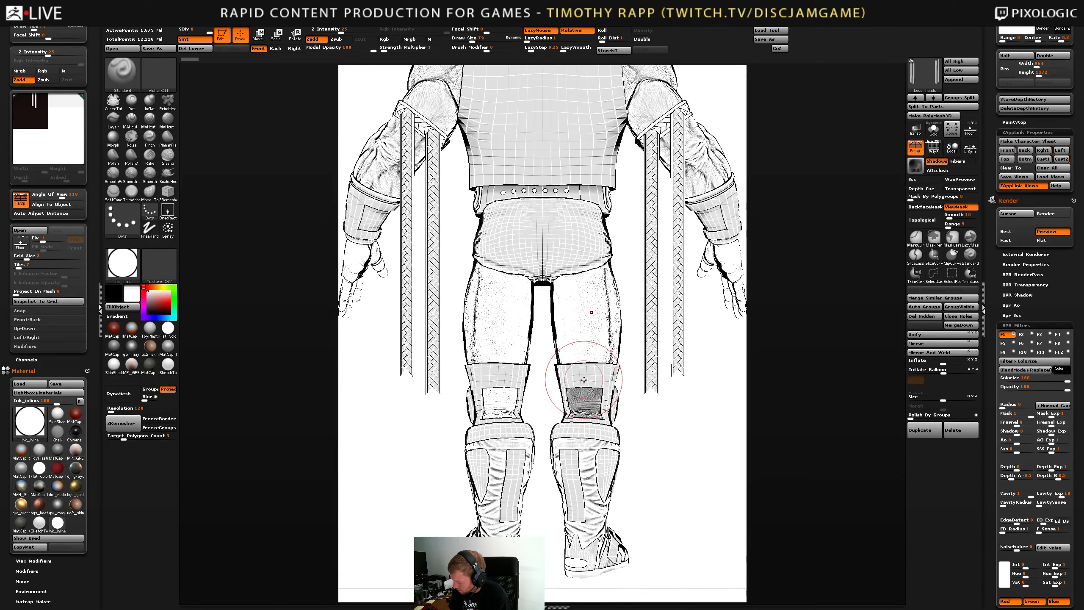
pyautogui.press('f')
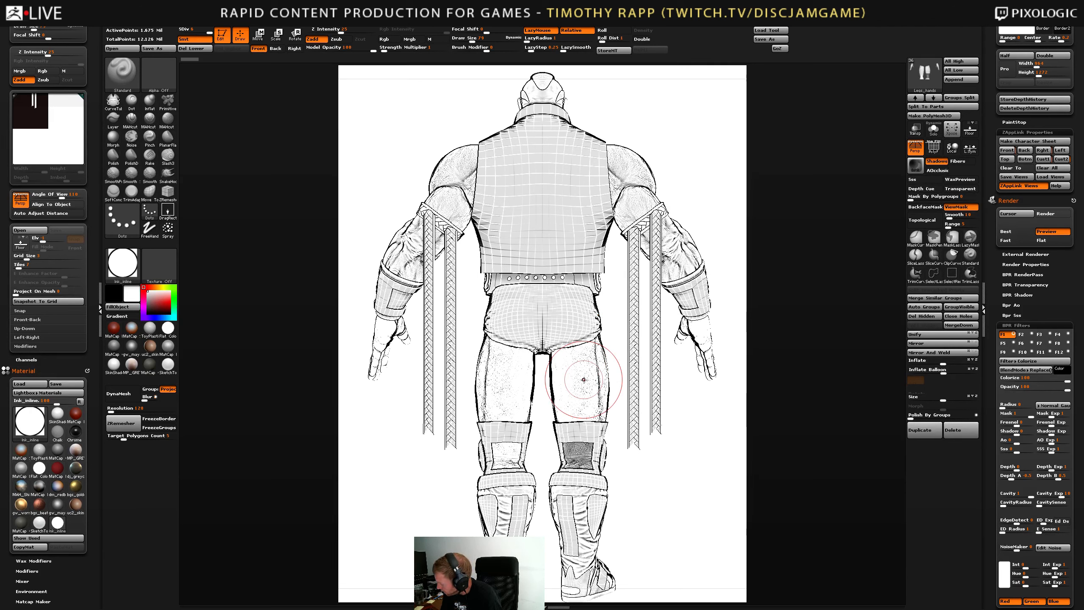
# Store the fitted rear view as Back and check it along with the Front and Custom 1 views.
pyautogui.click(1026, 151)
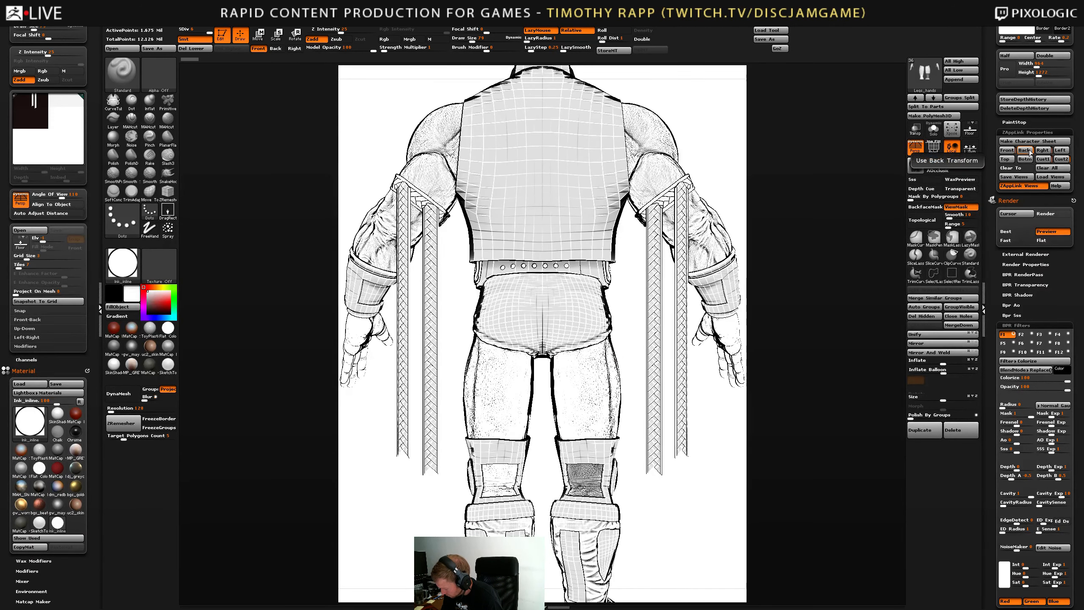
pyautogui.click(1026, 150)
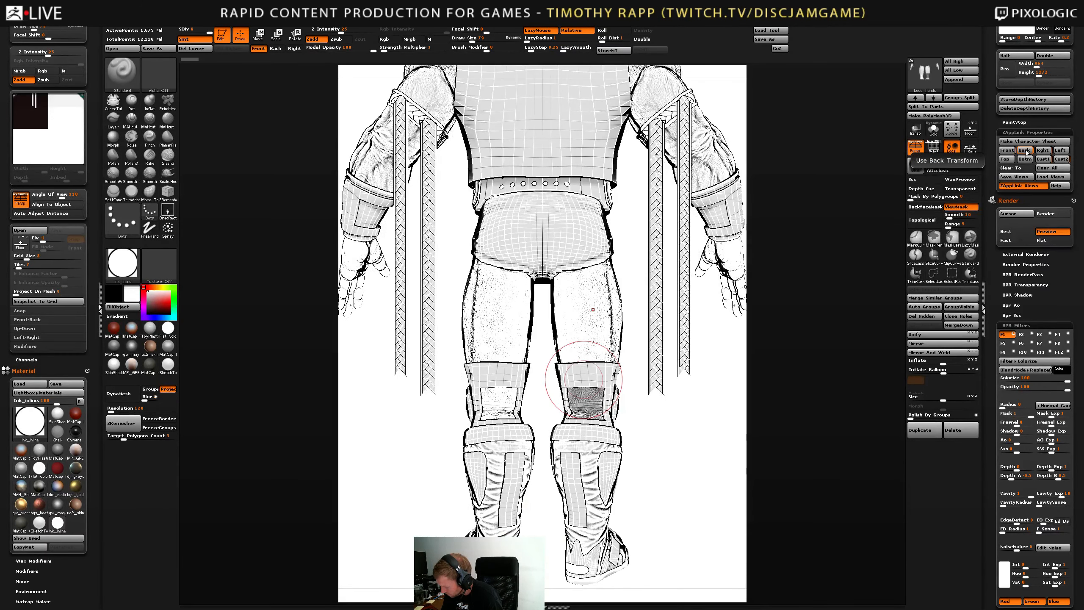
pyautogui.click(1026, 150)
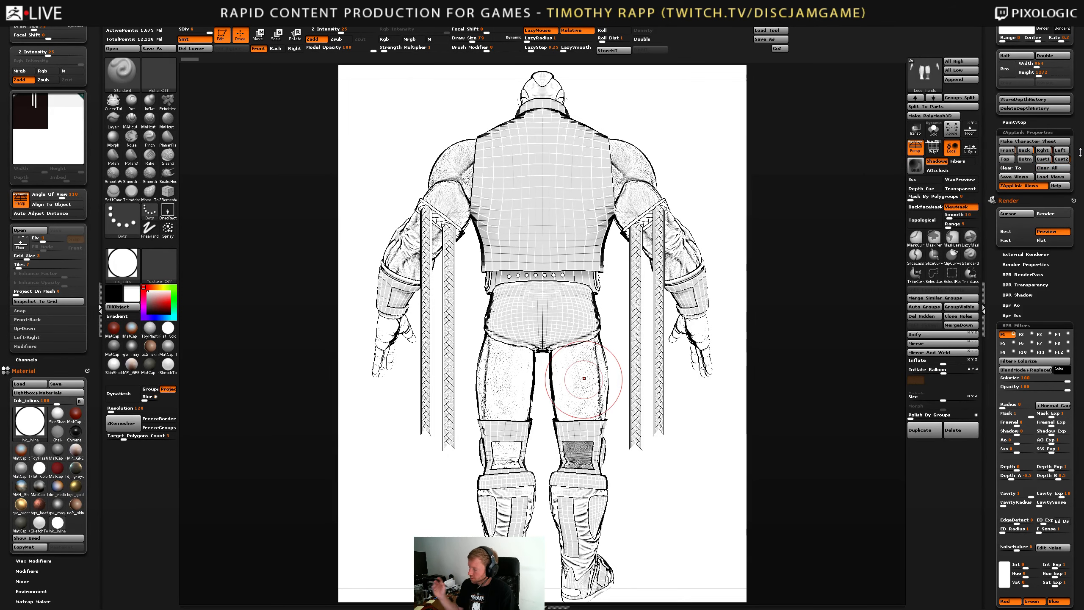
pyautogui.click(1007, 150)
pyautogui.click(1040, 158)
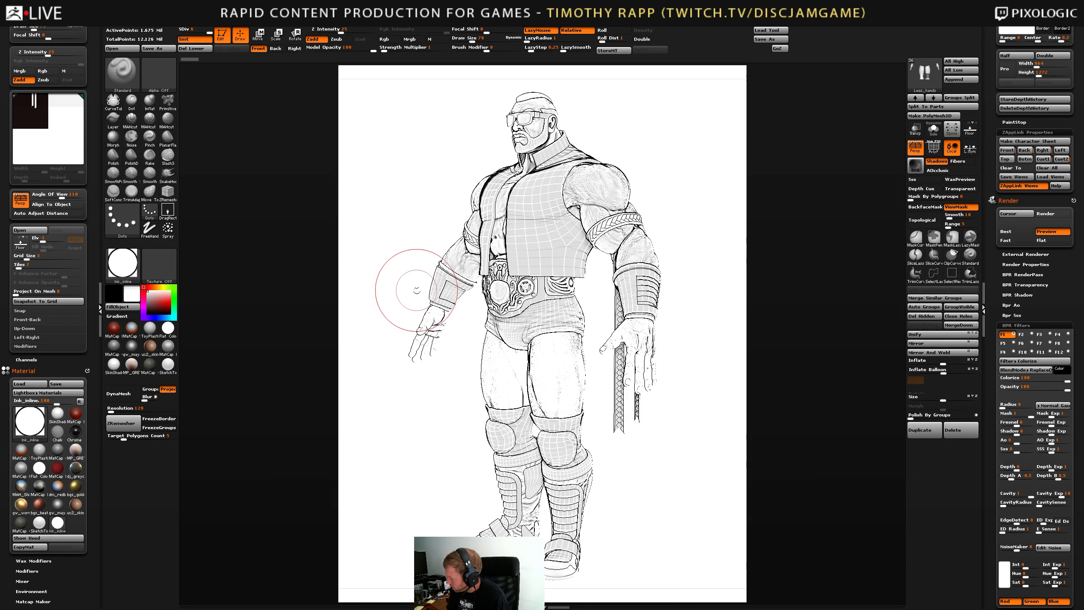
# Render the figure with Best Preview Render and make the character sheet from the stored ZAppLink views.
pyautogui.click(914, 167)
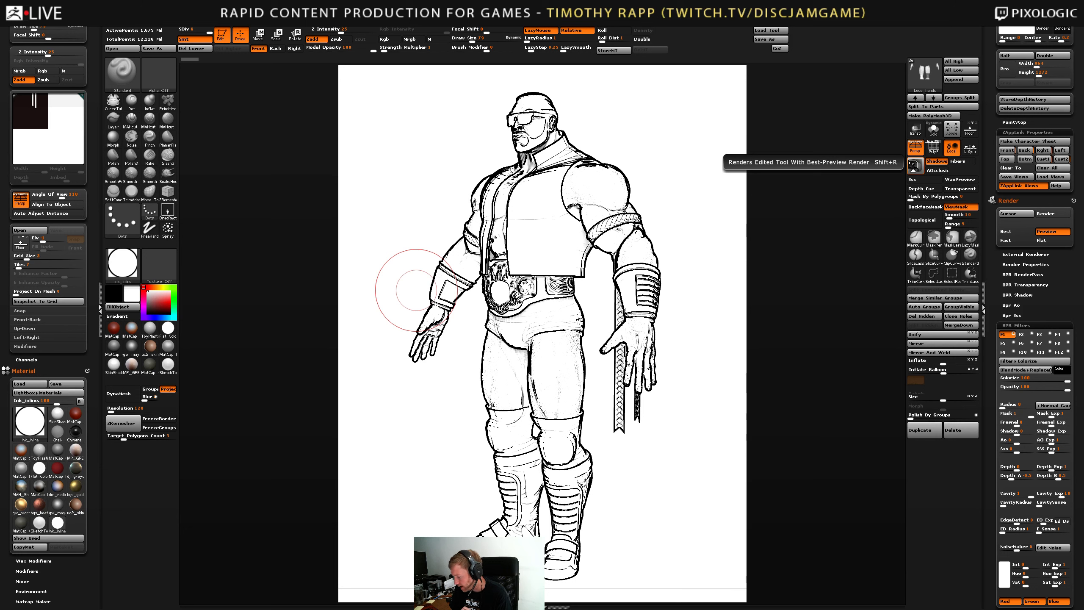
pyautogui.click(914, 166)
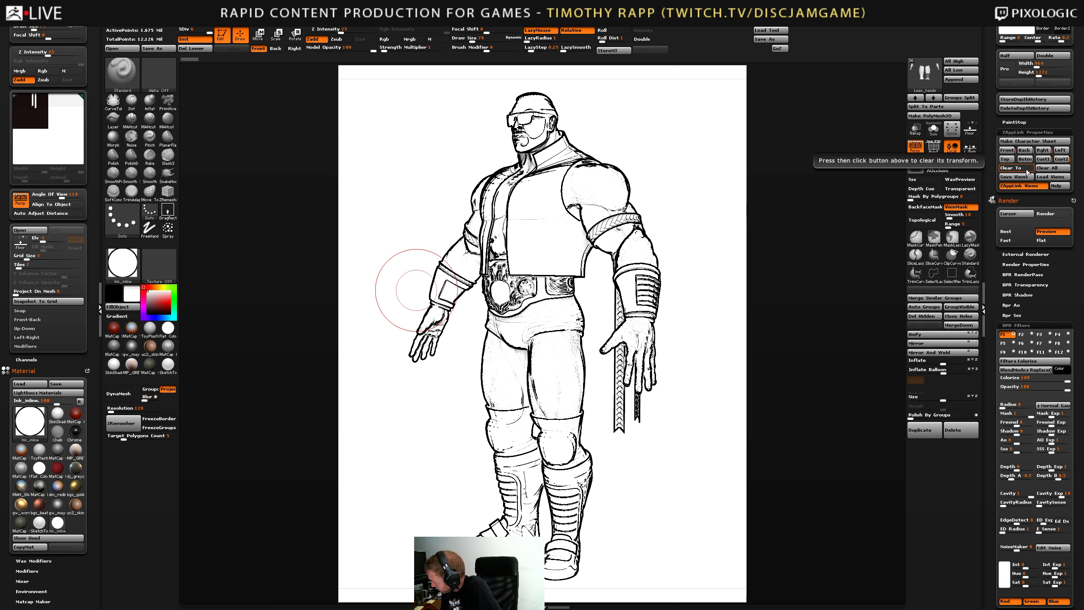
pyautogui.click(1028, 141)
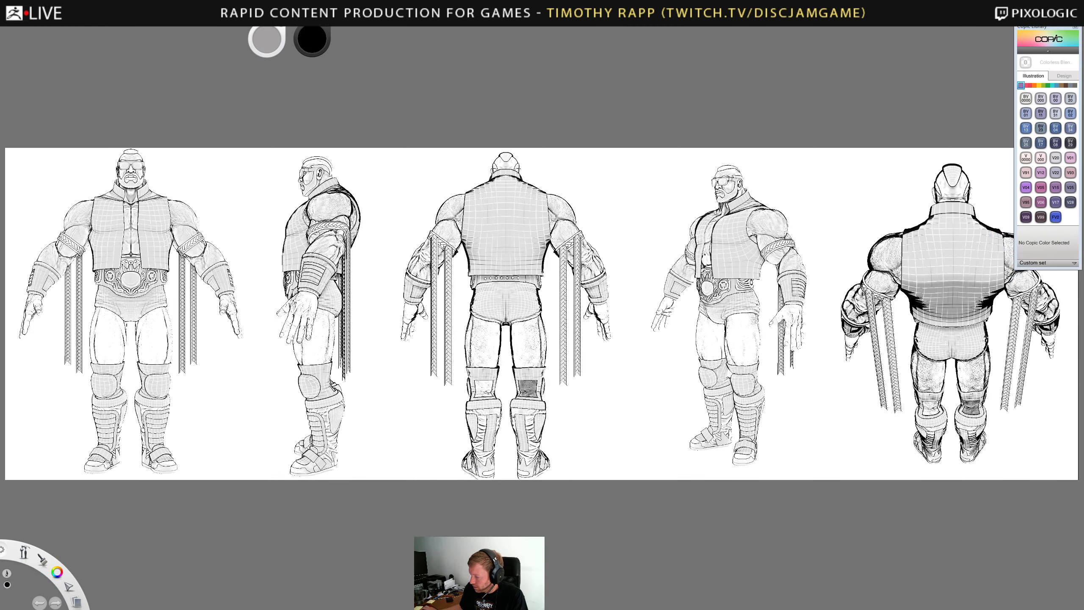
# Hide the painting interface and extend the character sheet's canvas to a height of 8000 pixels.
pyautogui.press('Tab')
pyautogui.press('Tab')
pyautogui.press('Tab')
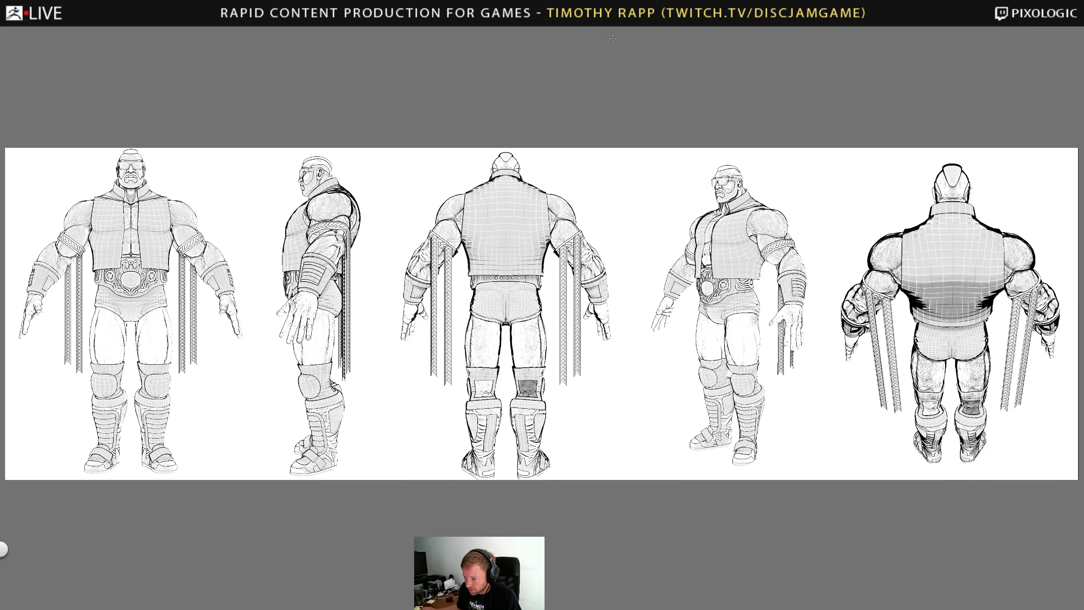
pyautogui.click(35, 17)
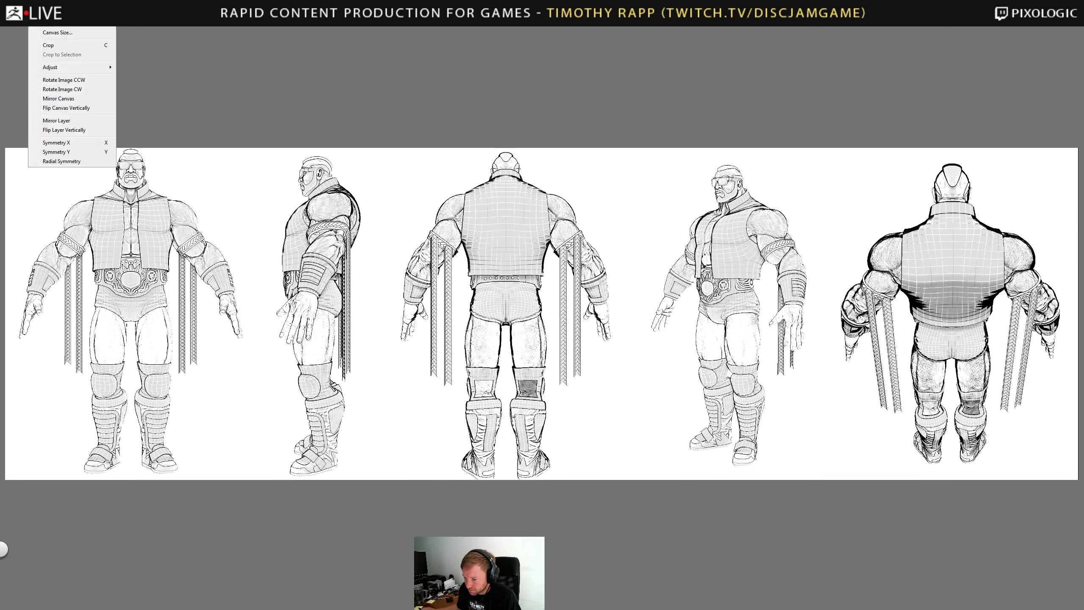
pyautogui.click(49, 34)
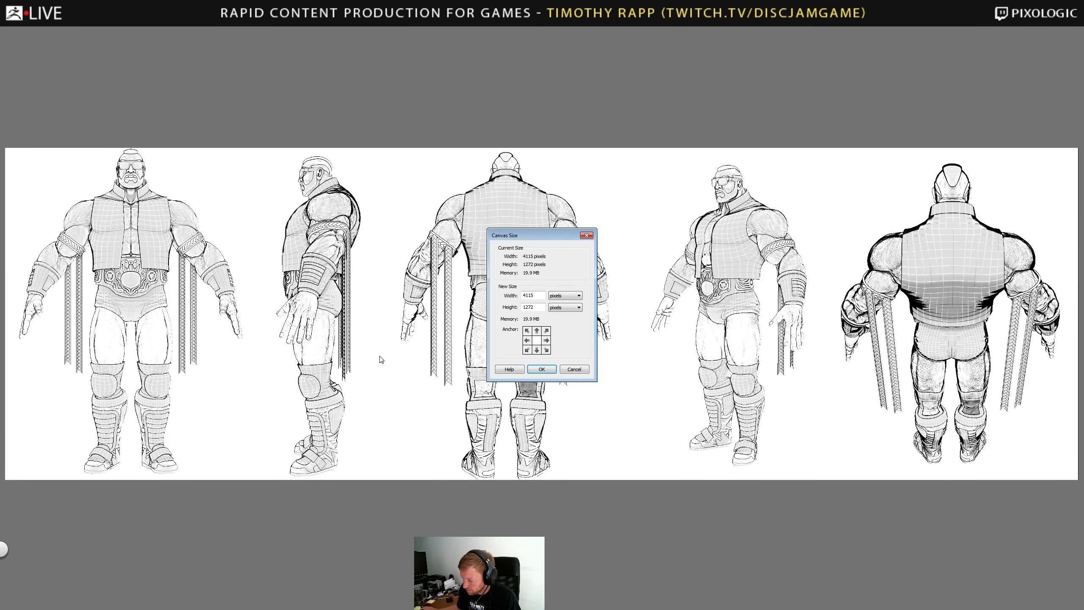
pyautogui.doubleClick(538, 305)
pyautogui.write('8000')
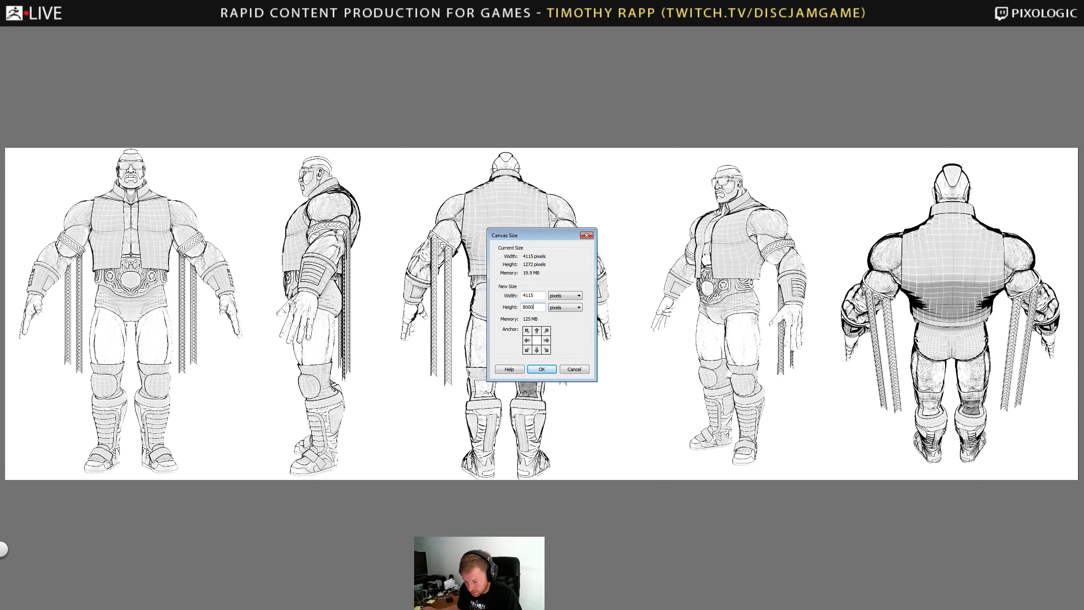
pyautogui.press('Return')
pyautogui.scroll(-8, 504, 350)
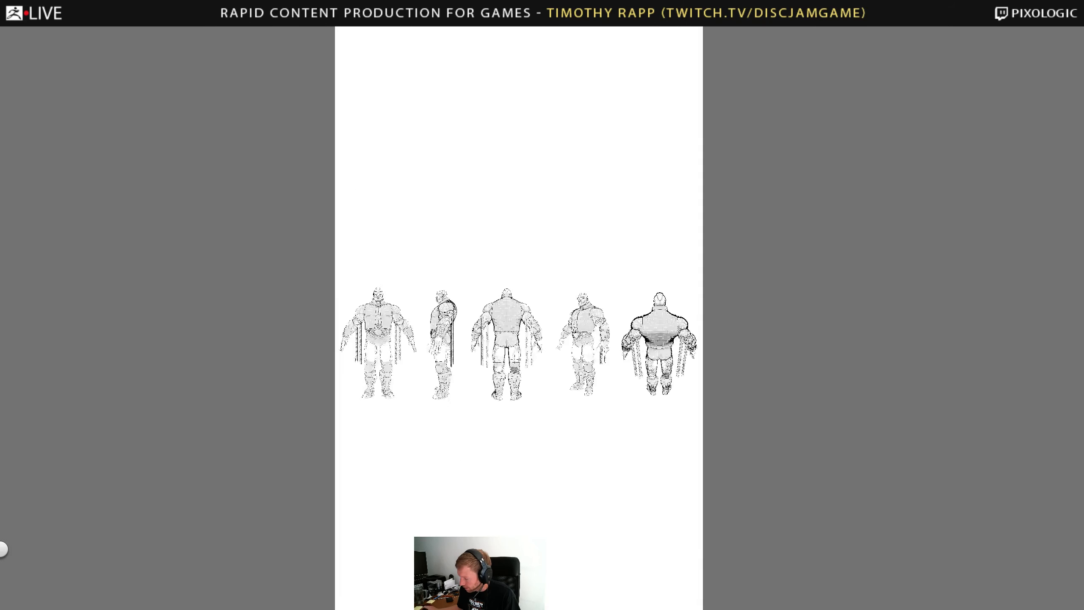
# Add three copies of the row of figures, stacking two above the original row and one below it.
pyautogui.press('Tab')
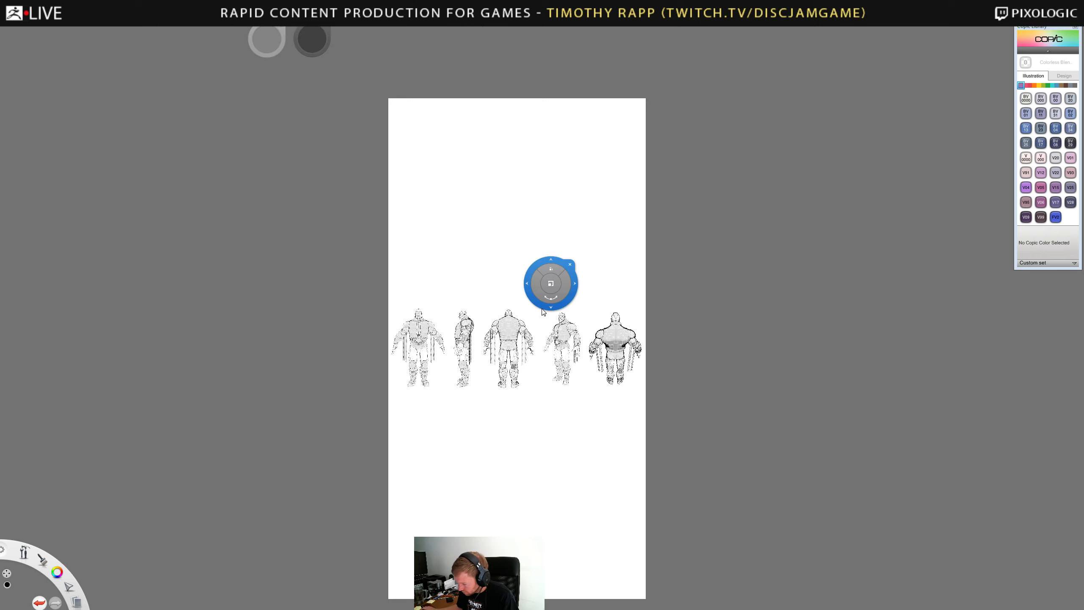
pyautogui.press('m')
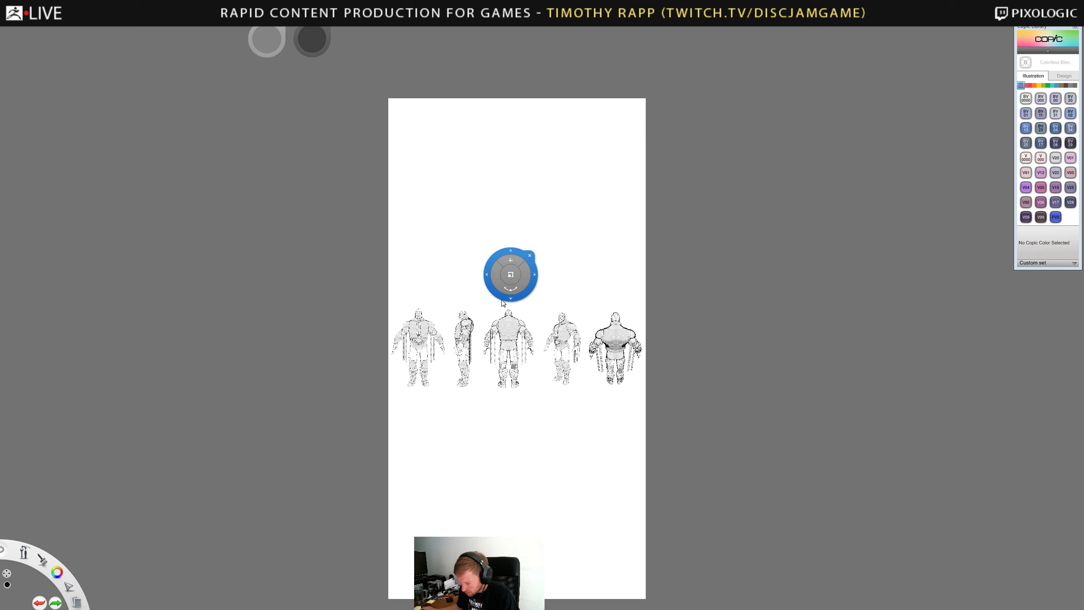
pyautogui.moveTo(512, 300); pyautogui.dragTo(512, 215)
pyautogui.press('Return')
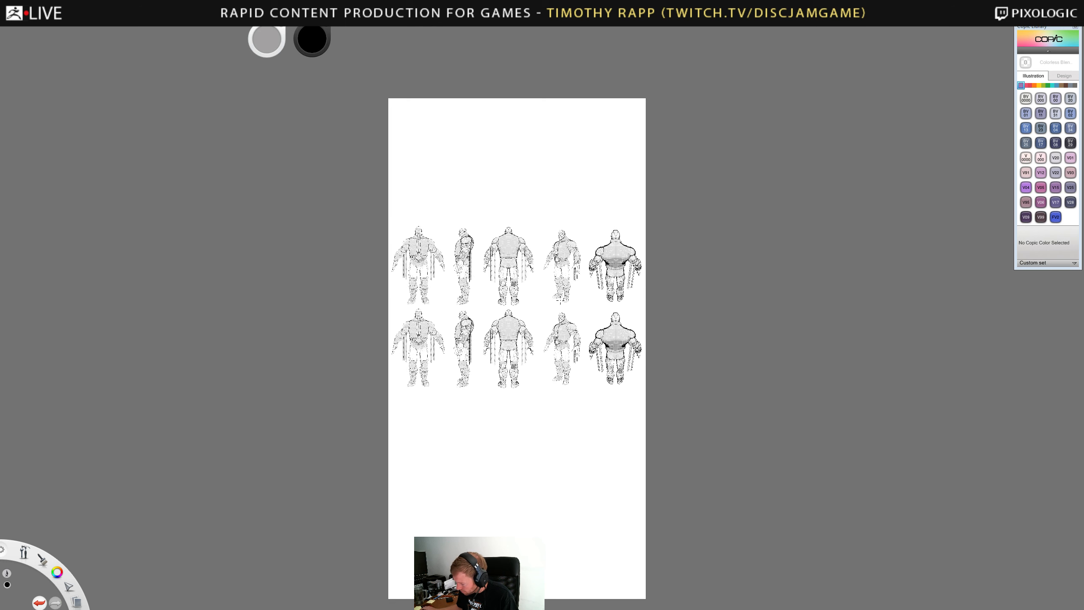
pyautogui.hotkey('ctrl', 'v')
pyautogui.moveTo(522, 233); pyautogui.dragTo(525, 201)
pyautogui.press('Return')
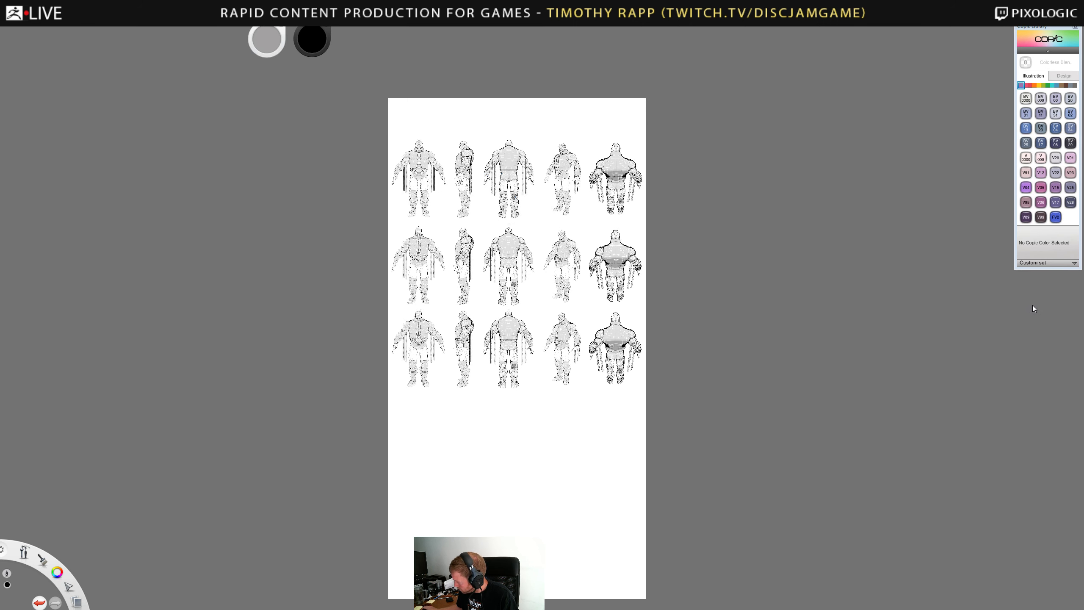
pyautogui.hotkey('ctrl', 'v')
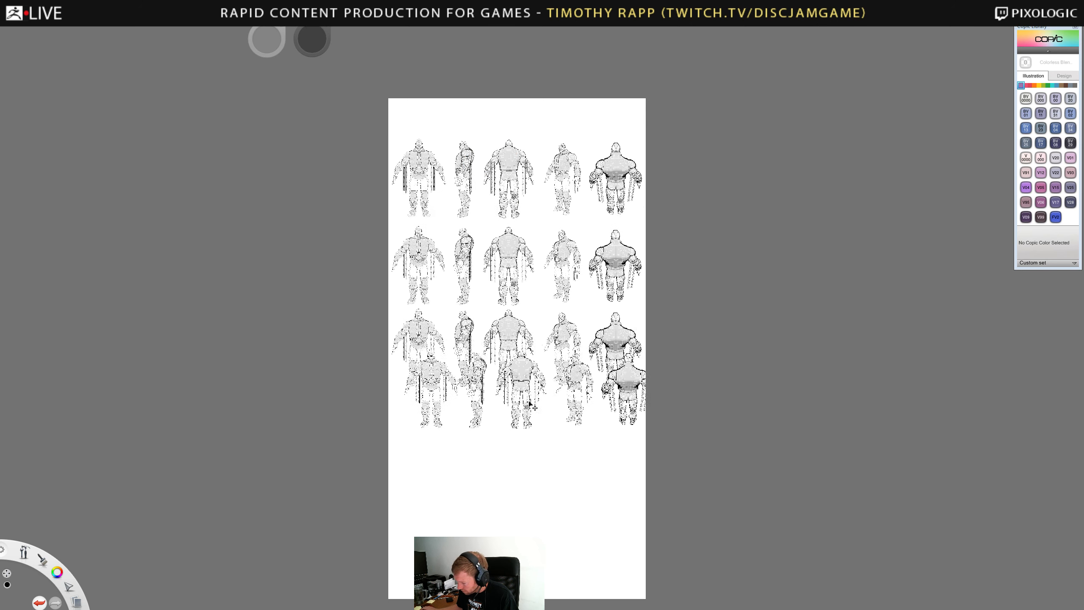
pyautogui.moveTo(531, 406); pyautogui.dragTo(519, 435)
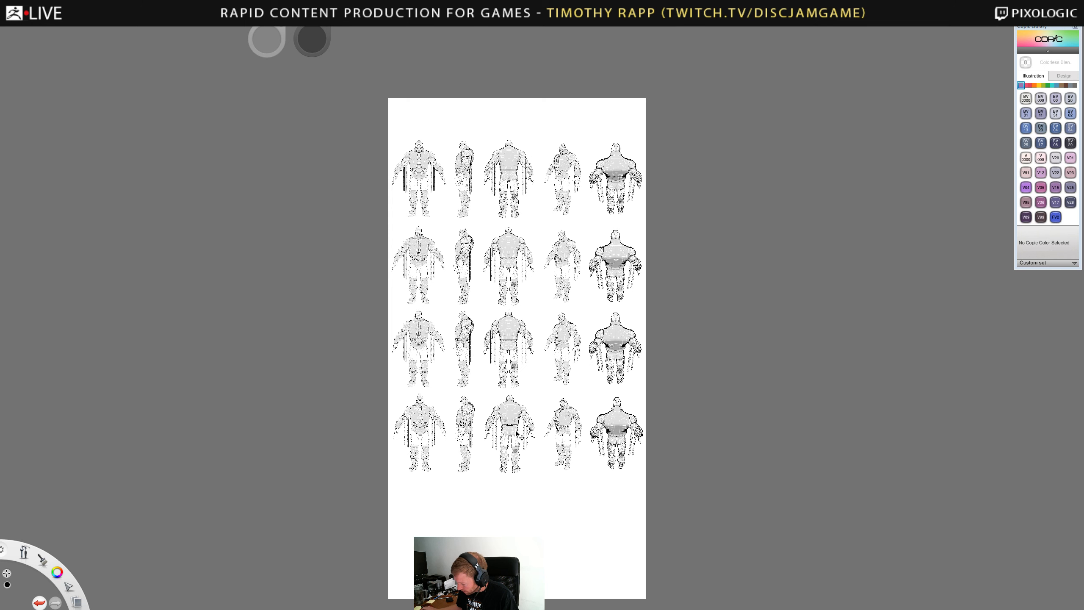
pyautogui.press('Return')
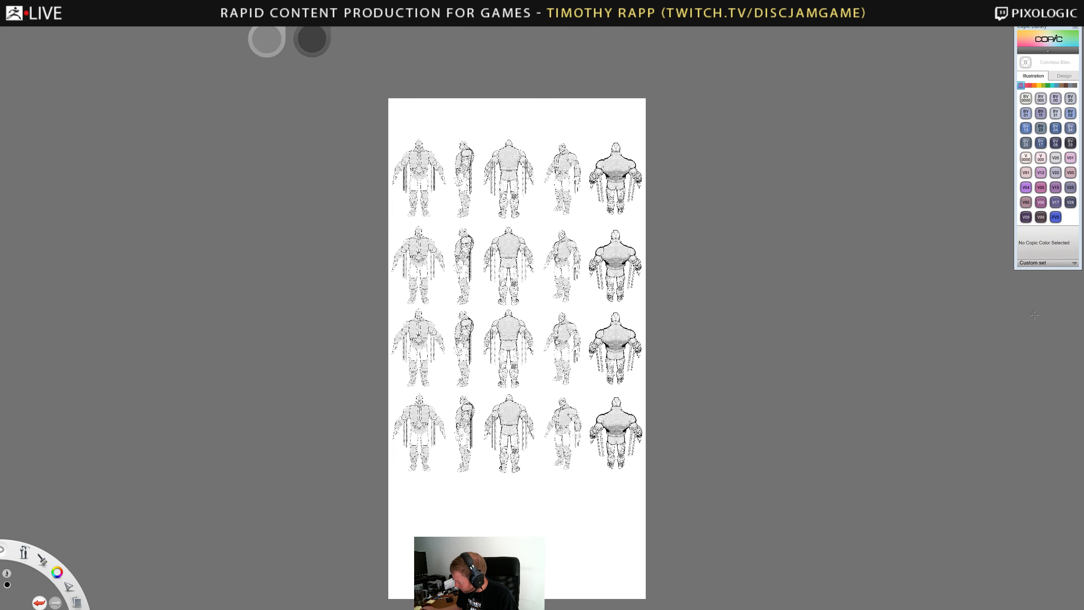
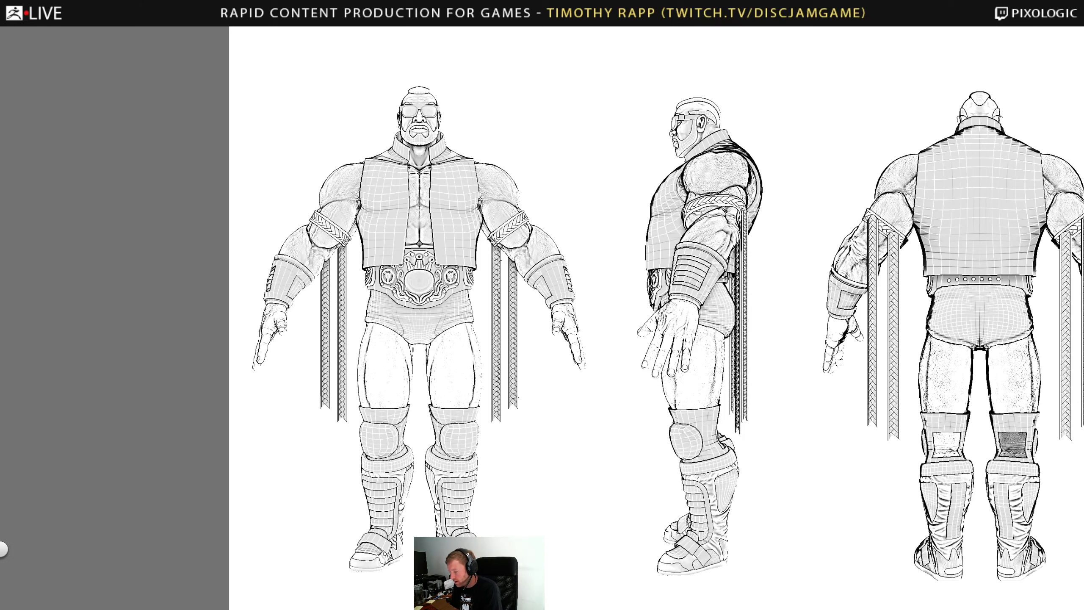
# Sketch a black line along the front figure's vest opening and a slanted pocket on the chest.
pyautogui.moveTo(589, 397); pyautogui.dragTo(622, 519)
pyautogui.hotkey('ctrl', 'z')
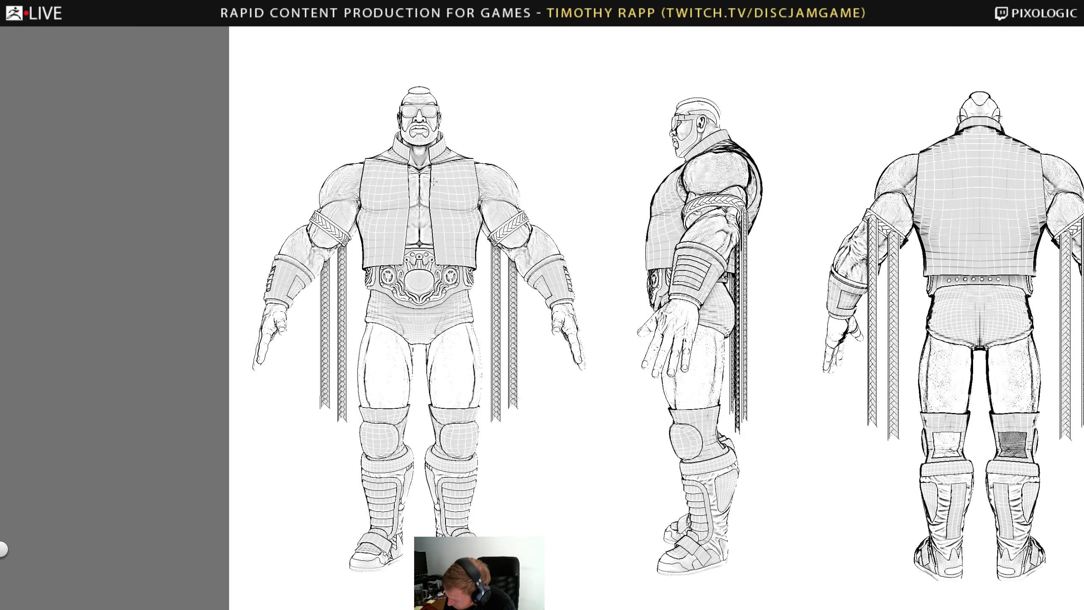
pyautogui.moveTo(430, 161); pyautogui.dragTo(437, 260)
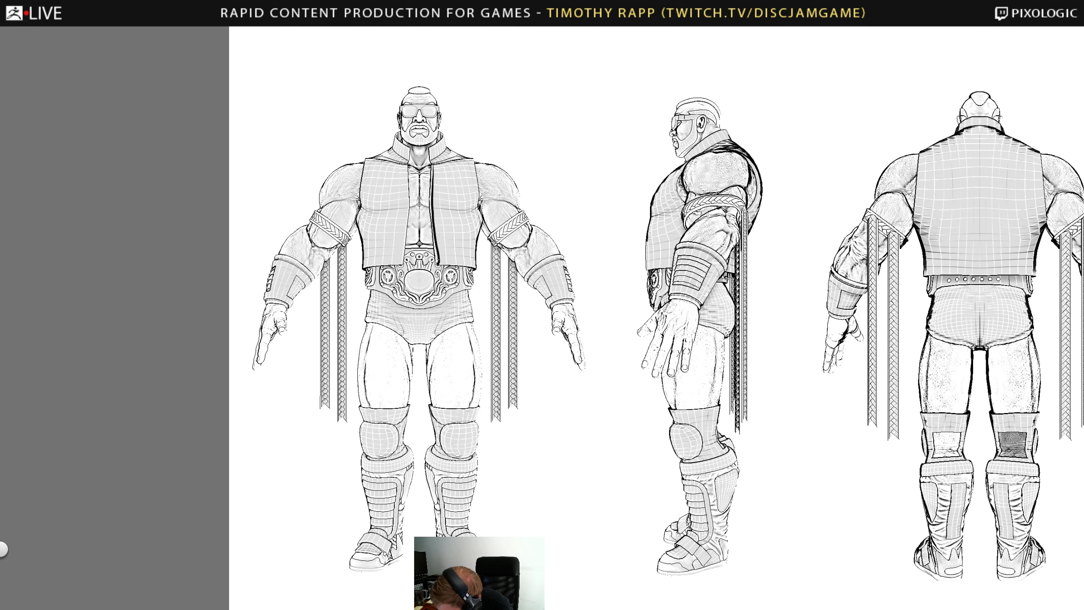
pyautogui.moveTo(445, 185); pyautogui.dragTo(467, 170)
pyautogui.moveTo(445, 185); pyautogui.dragTo(470, 169)
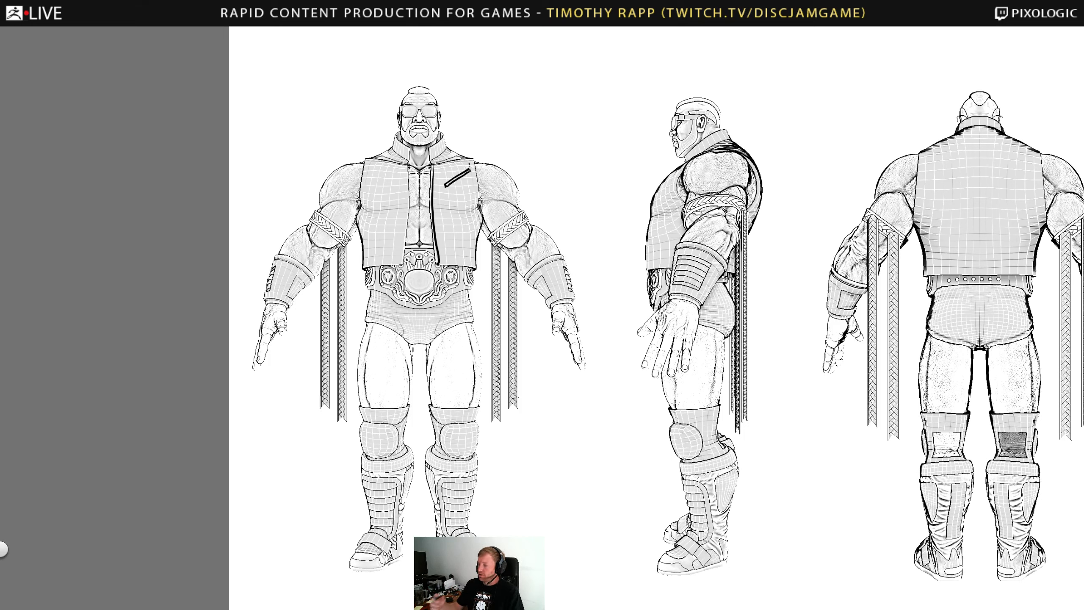
pyautogui.moveTo(446, 184)
pyautogui.mouseDown()
pyautogui.moveTo(449, 199)
pyautogui.moveTo(471, 173)
pyautogui.moveTo(451, 199)
pyautogui.moveTo(445, 191)
pyautogui.moveTo(471, 185)
pyautogui.moveTo(464, 171)
pyautogui.mouseUp()
pyautogui.moveTo(464, 173)
pyautogui.mouseDown()
pyautogui.moveTo(468, 185)
pyautogui.moveTo(473, 164)
pyautogui.moveTo(478, 208)
pyautogui.moveTo(473, 158)
pyautogui.moveTo(477, 206)
pyautogui.mouseUp()
# Undo all the sketched strokes on the front figure's vest.
pyautogui.hotkey('ctrl', 'z')
pyautogui.hotkey('ctrl', 'z')
pyautogui.hotkey('ctrl', 'z')
pyautogui.hotkey('ctrl', 'z')
pyautogui.hotkey('ctrl', 'z')
pyautogui.hotkey('ctrl', 'z')
pyautogui.hotkey('ctrl', 'z')
pyautogui.hotkey('ctrl', 'z')
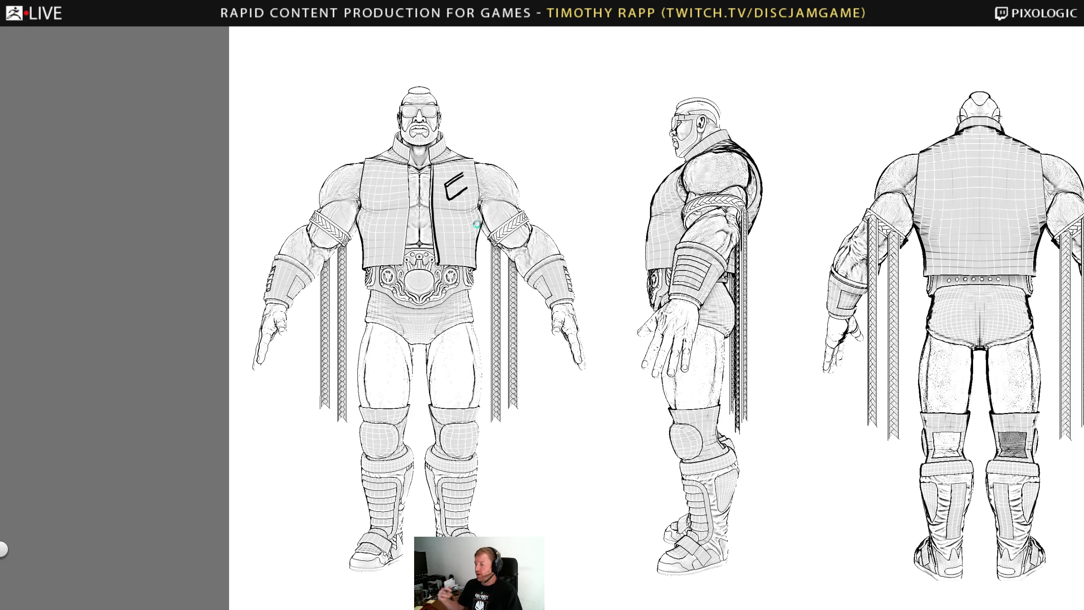
pyautogui.hotkey('ctrl', 'z')
pyautogui.hotkey('ctrl', 'z')
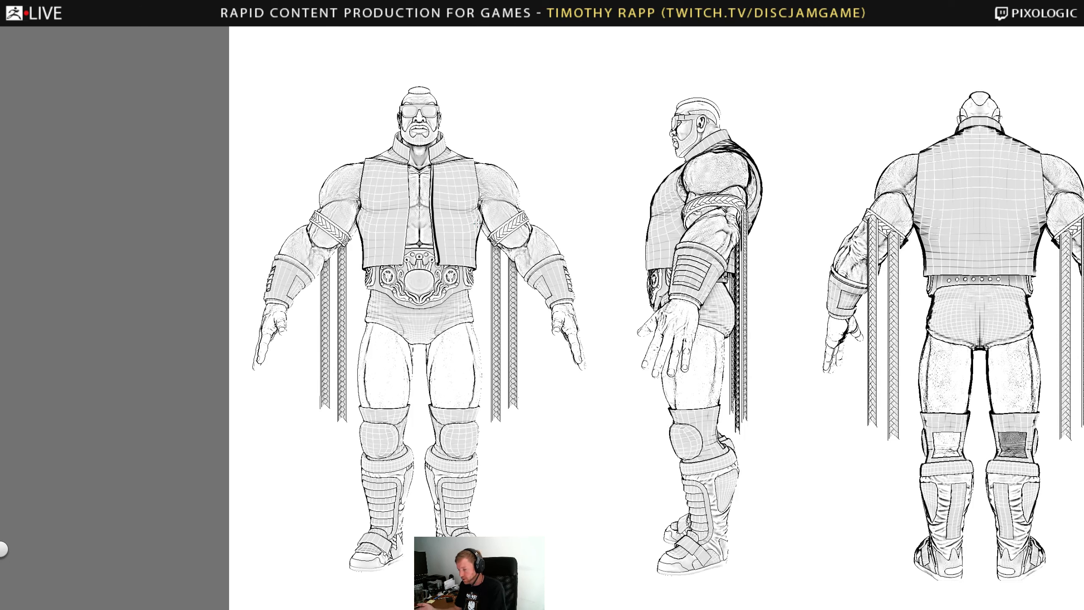
pyautogui.hotkey('ctrl', 'z')
pyautogui.hotkey('ctrl', 'z')
pyautogui.hotkey('ctrl', 'z')
pyautogui.hotkey('ctrl', 'z')
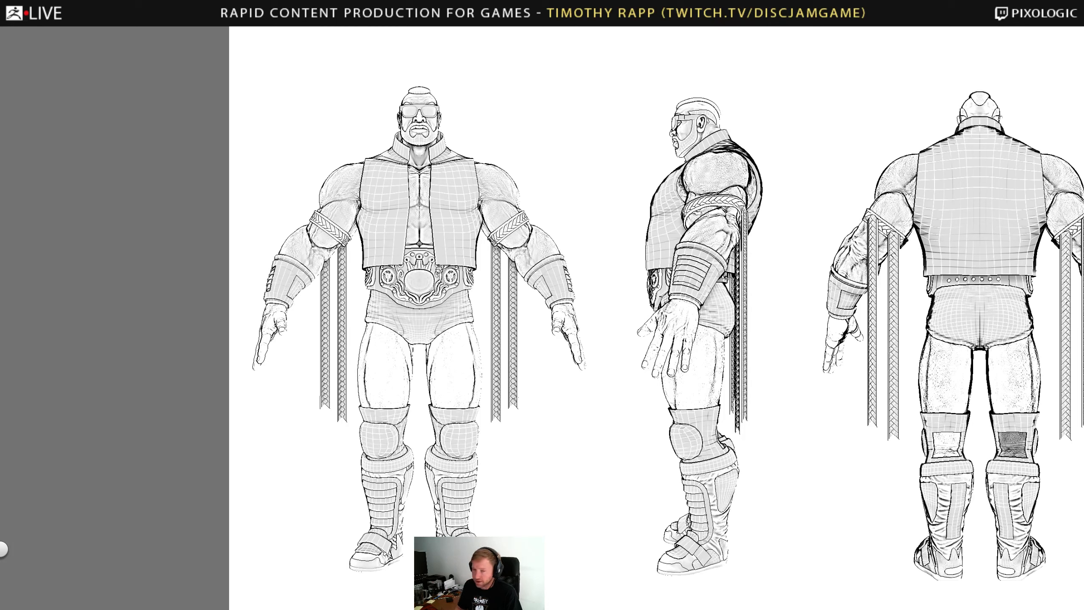
# Switch to ZBrush to view the model from the front, and return to the character sheet in SketchBook.
pyautogui.hotkey('alt', 'Tab')
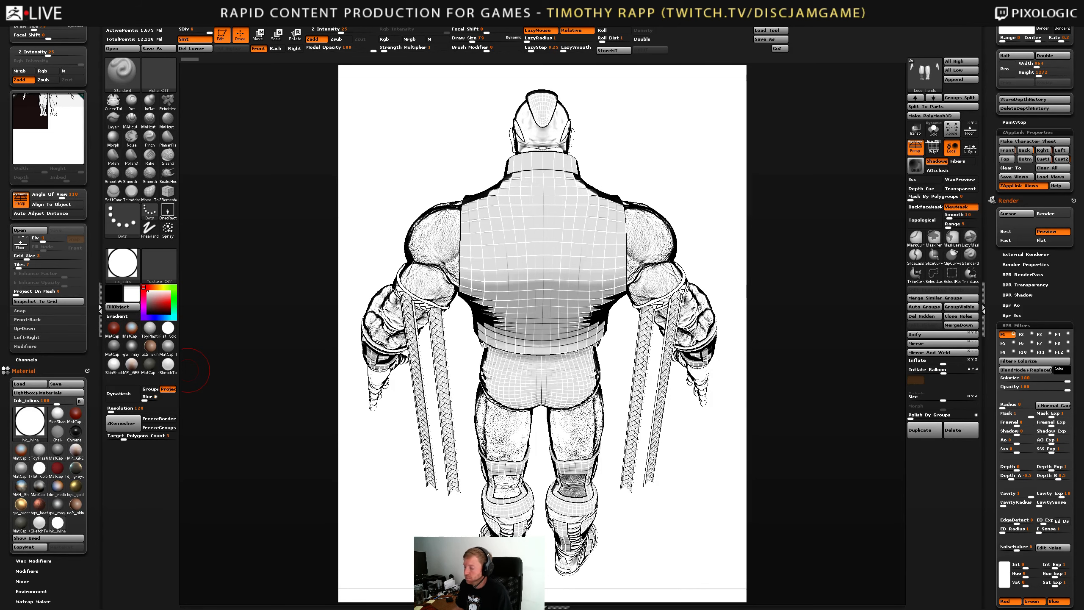
pyautogui.moveTo(618, 431)
pyautogui.mouseDown()
pyautogui.moveTo(598, 427)
pyautogui.moveTo(629, 435)
pyautogui.moveTo(618, 437)
pyautogui.moveTo(619, 411)
pyautogui.moveTo(608, 430)
pyautogui.moveTo(622, 452)
pyautogui.moveTo(636, 436)
pyautogui.mouseUp()
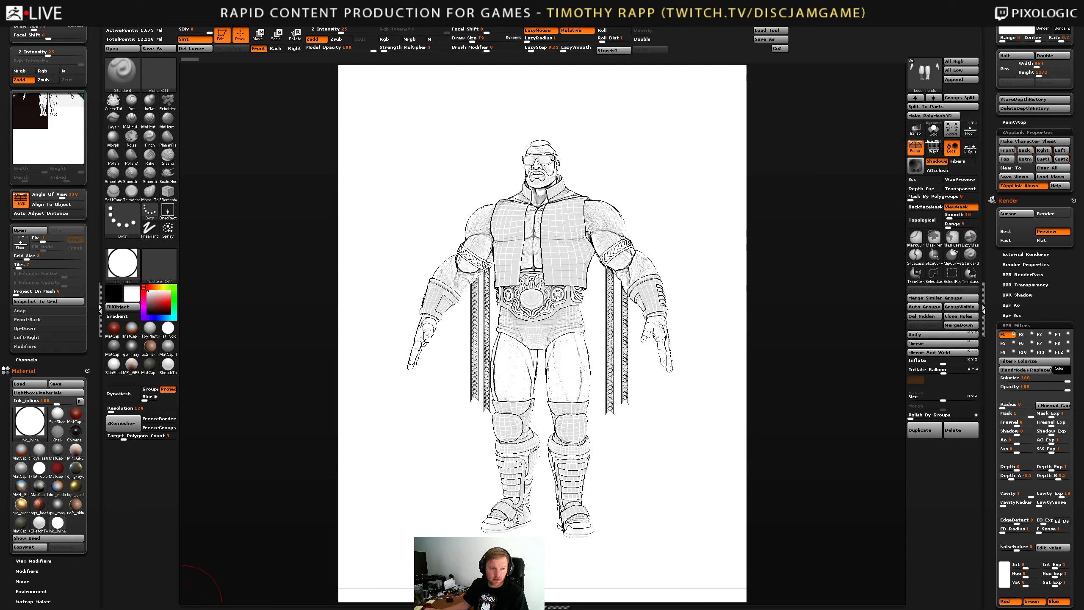
pyautogui.hotkey('alt', 'Tab')
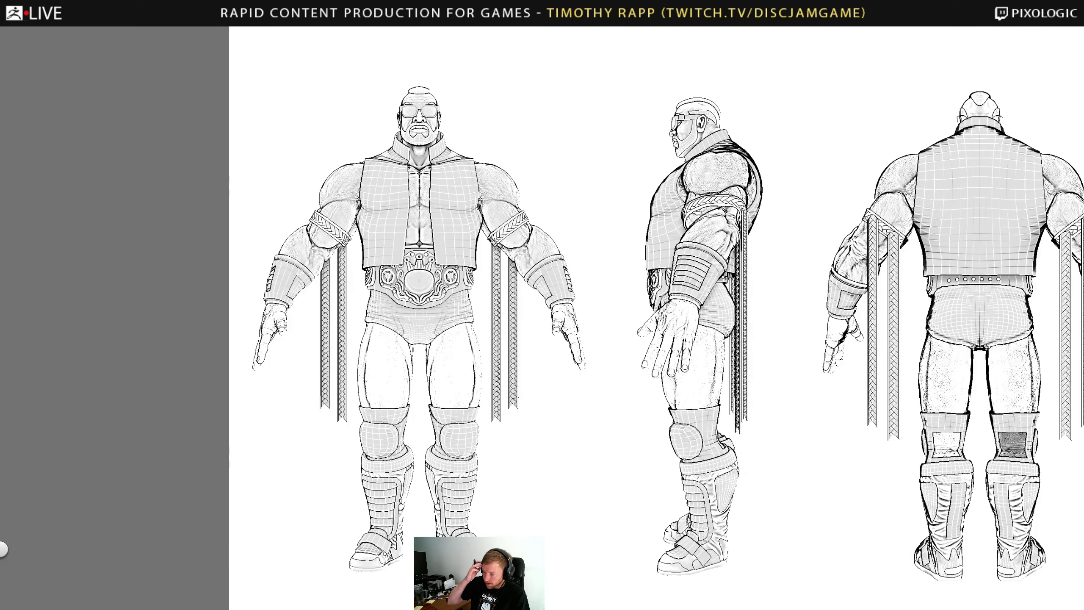
# Show the painting interface again and choose a dark red marker from the Copic reds.
pyautogui.press('Tab')
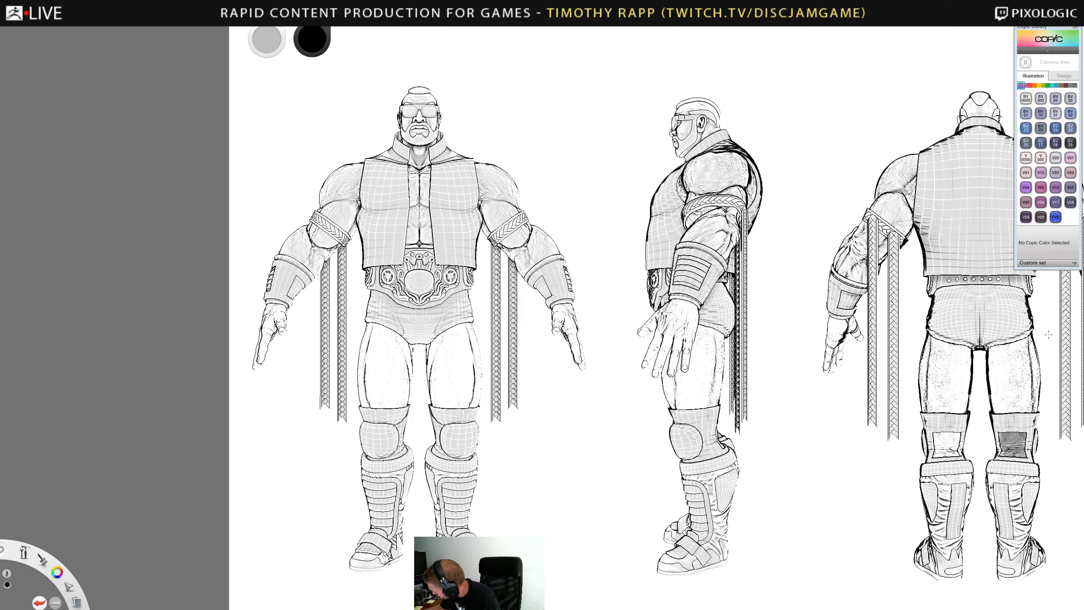
pyautogui.click(1030, 85)
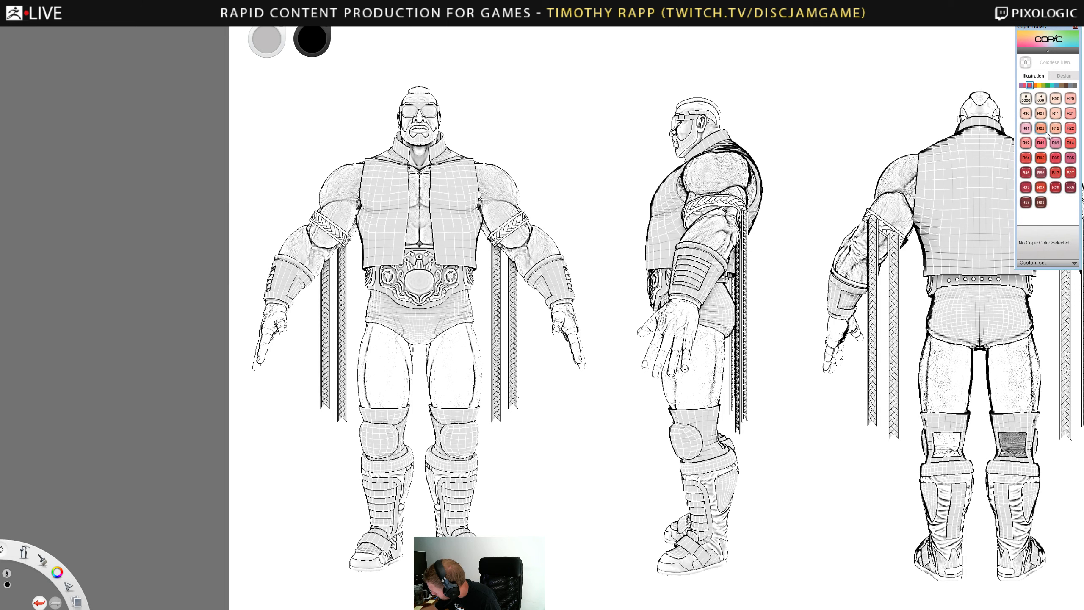
pyautogui.click(1026, 188)
# Try dark red marker strokes on the front figure's vest, boot and trunks, undoing each attempt.
pyautogui.moveTo(443, 197); pyautogui.dragTo(447, 244)
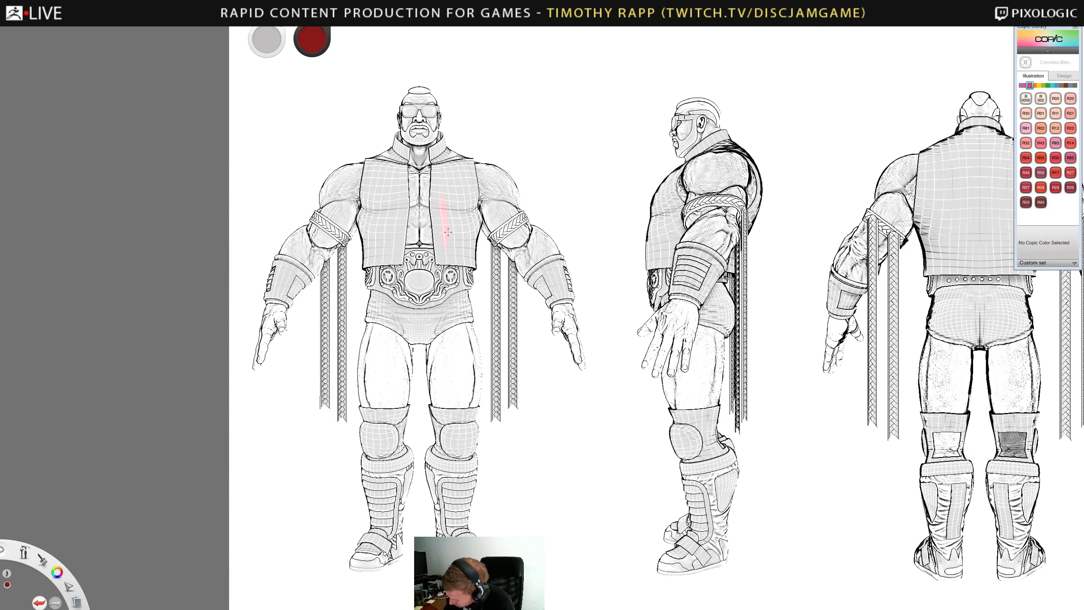
pyautogui.hotkey('ctrl', 'z')
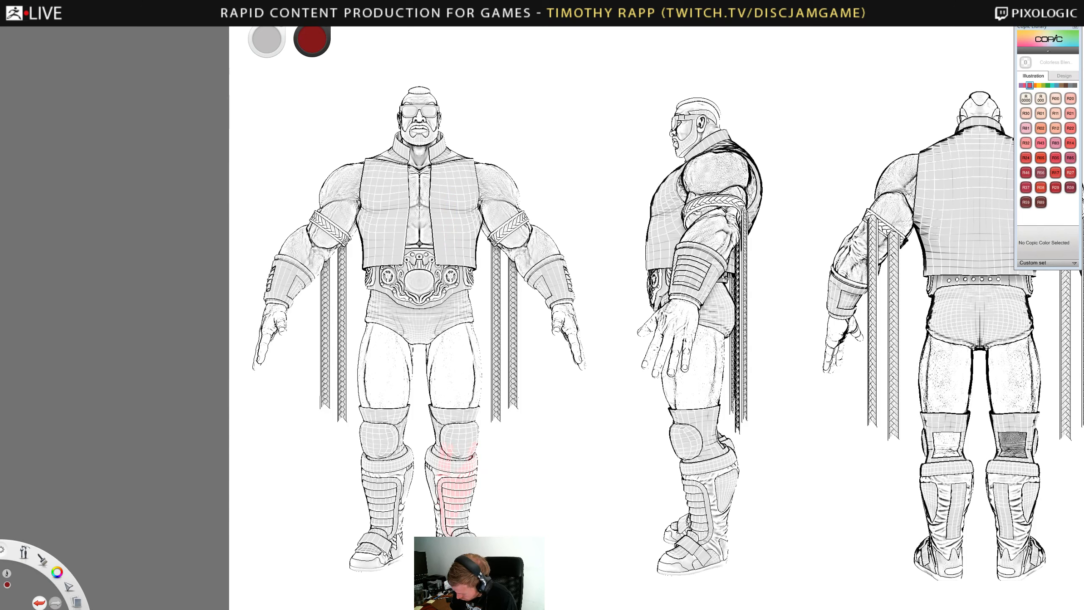
pyautogui.hotkey('ctrl', 'z')
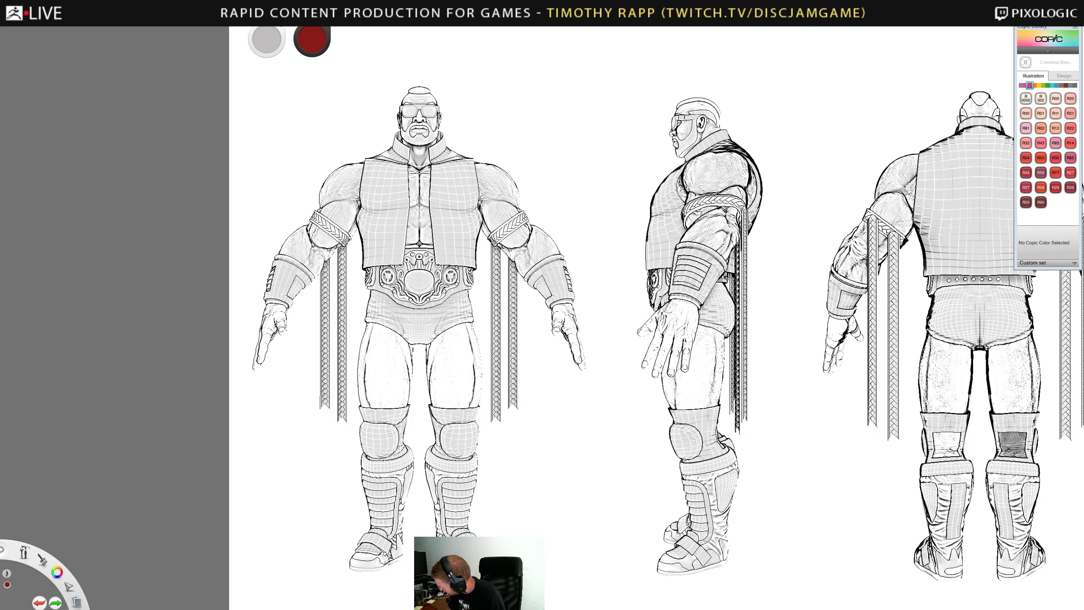
pyautogui.click(1052, 393)
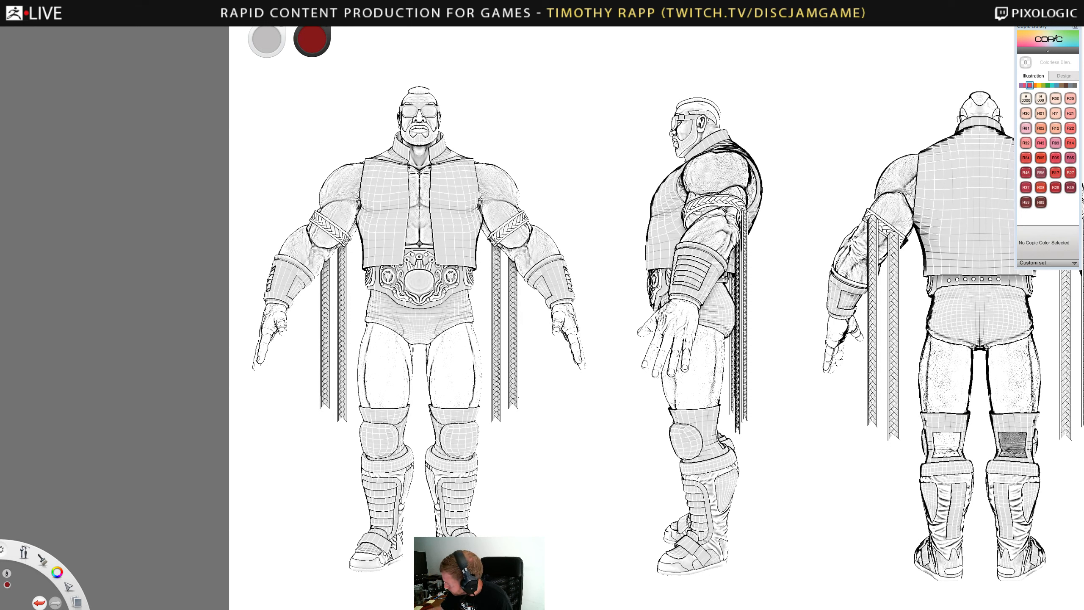
pyautogui.moveTo(452, 295)
pyautogui.mouseDown()
pyautogui.moveTo(459, 314)
pyautogui.moveTo(470, 295)
pyautogui.mouseUp()
pyautogui.hotkey('ctrl', 'z')
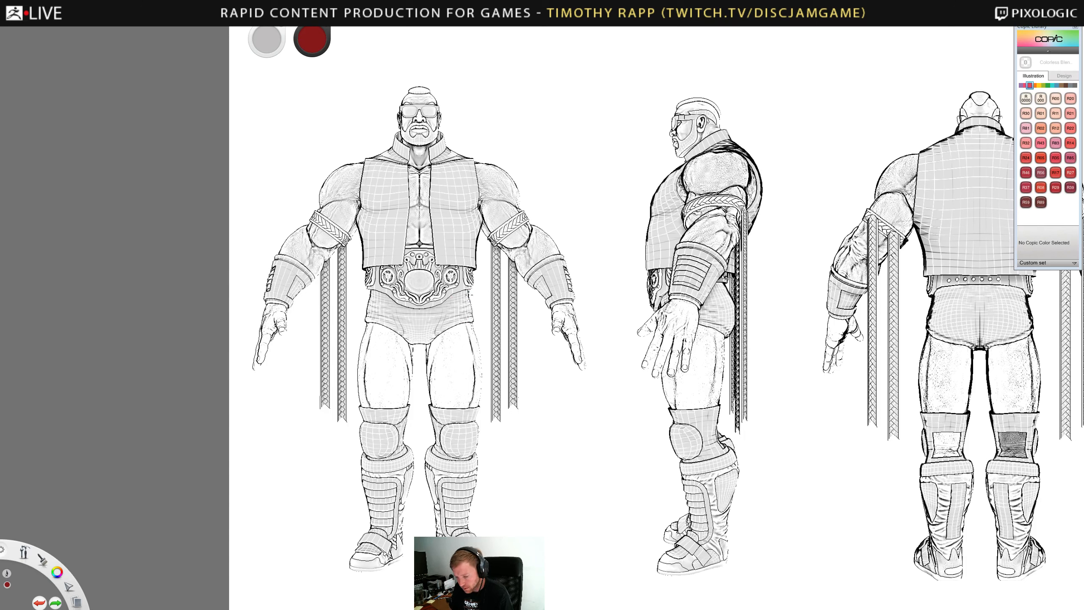
pyautogui.moveTo(447, 221)
pyautogui.mouseDown()
pyautogui.moveTo(444, 183)
pyautogui.moveTo(440, 252)
pyautogui.moveTo(446, 197)
pyautogui.moveTo(463, 201)
pyautogui.moveTo(469, 177)
pyautogui.mouseUp()
pyautogui.hotkey('ctrl', 'z')
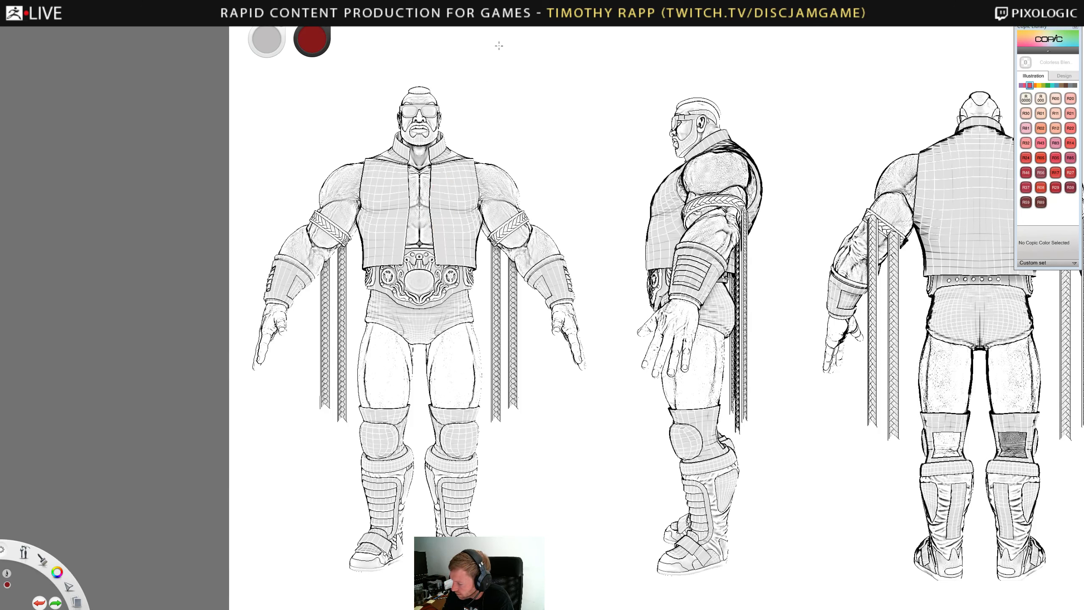
# Try a dark red flood fill on the front figure's vest and undo it.
pyautogui.press('f')
pyautogui.click(453, 227)
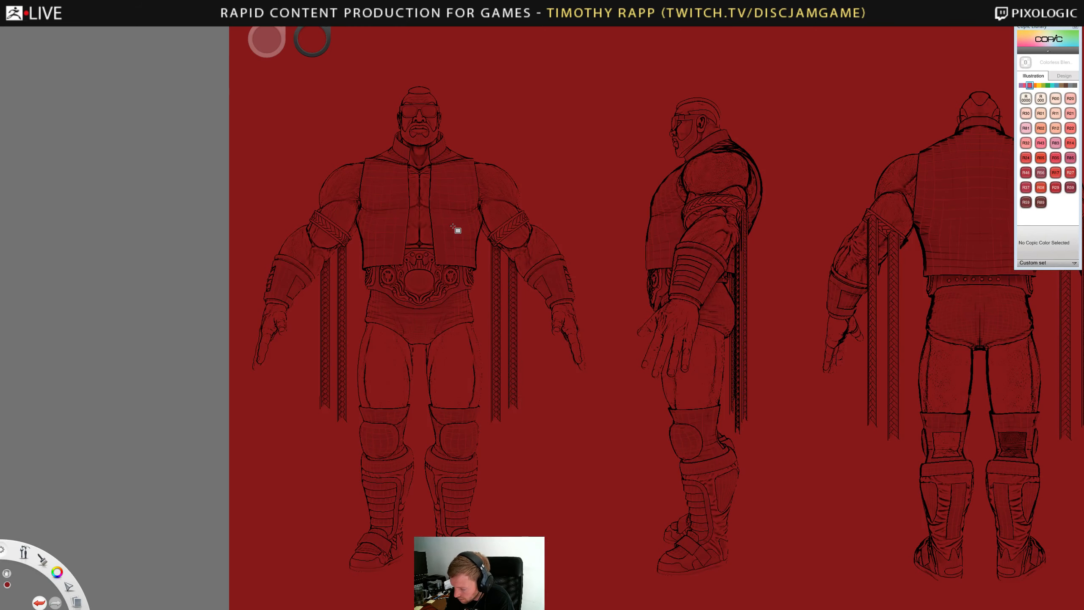
pyautogui.hotkey('ctrl', 'z')
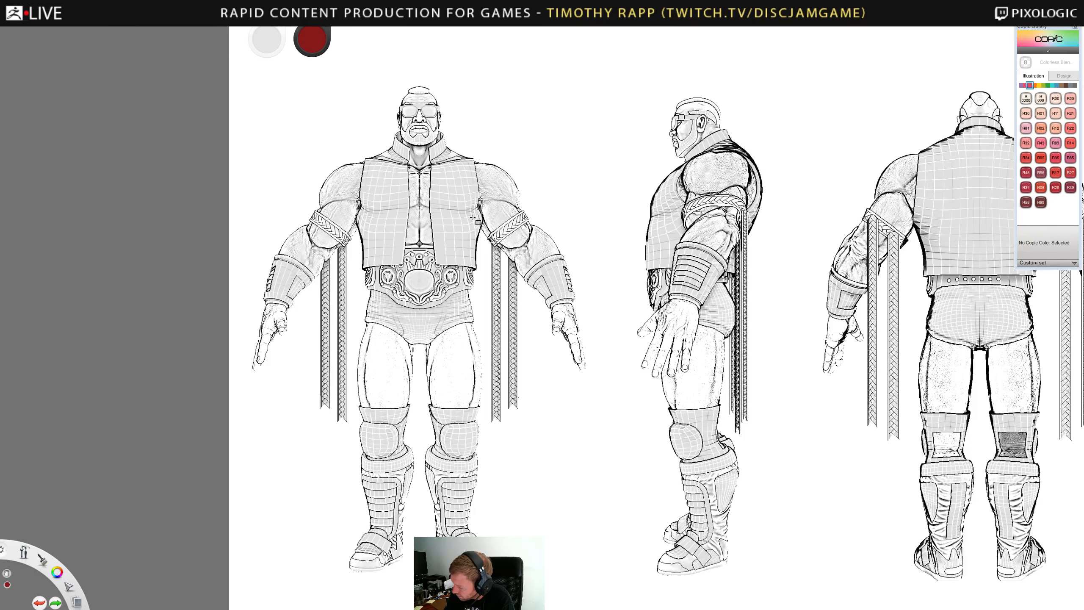
# Try dark red flood fills on the sheet's background and the front figure's vest, undoing each one.
pyautogui.click(531, 161)
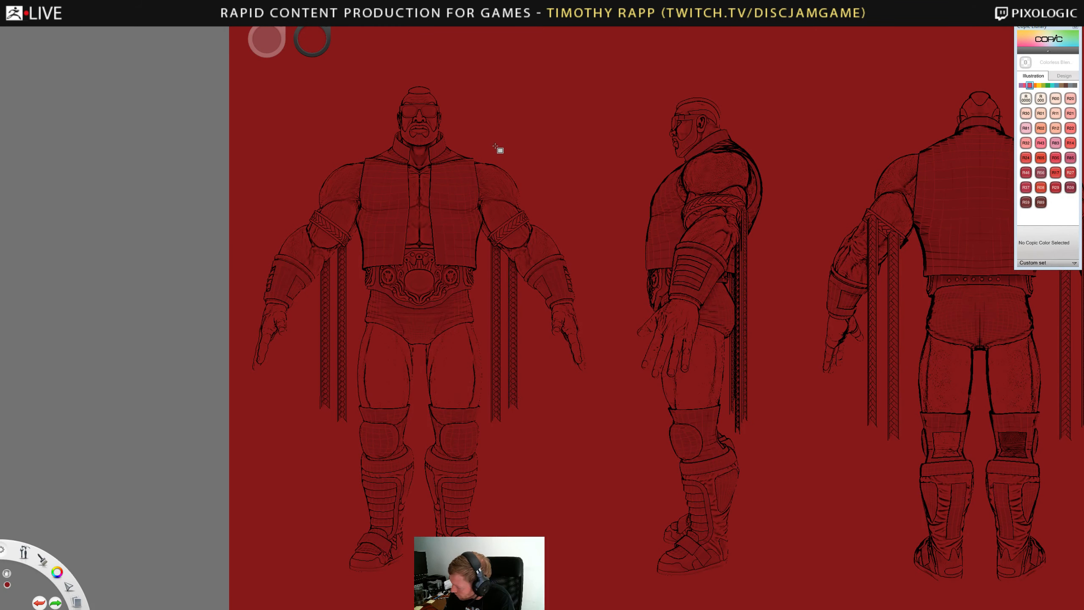
pyautogui.hotkey('ctrl', 'z')
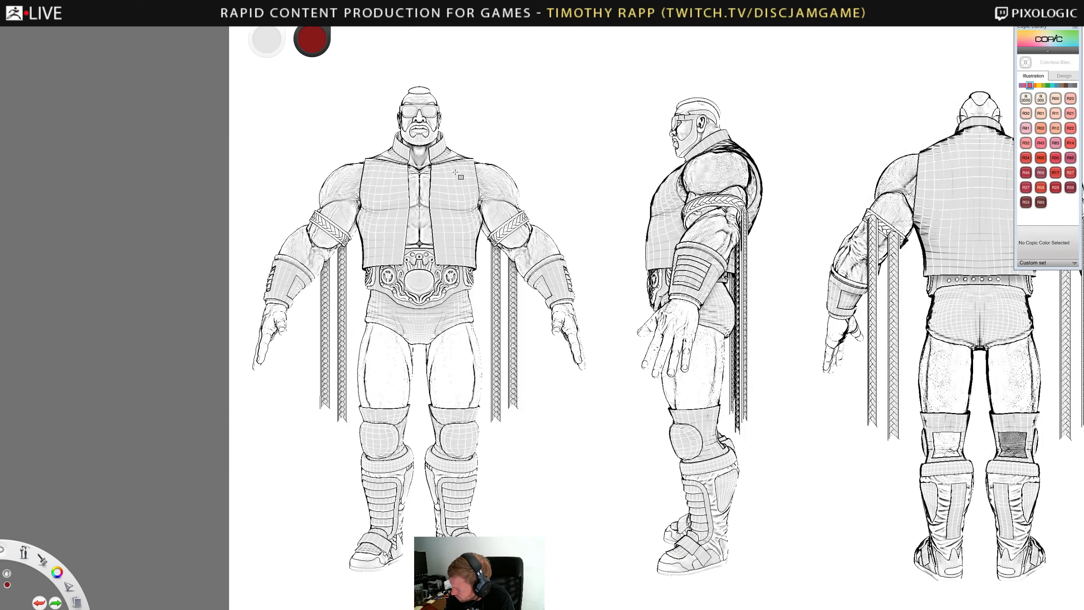
pyautogui.click(456, 196)
pyautogui.hotkey('ctrl', 'z')
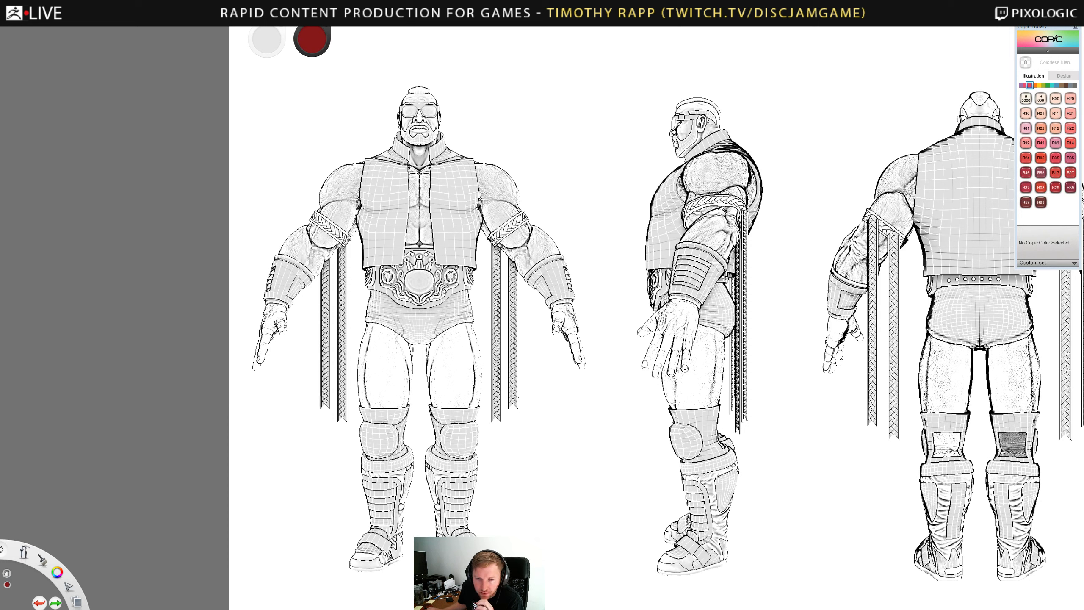
# Switch to ZBrush, apply the Flat Color material to the model and make a BPR render.
pyautogui.hotkey('alt', 'Tab')
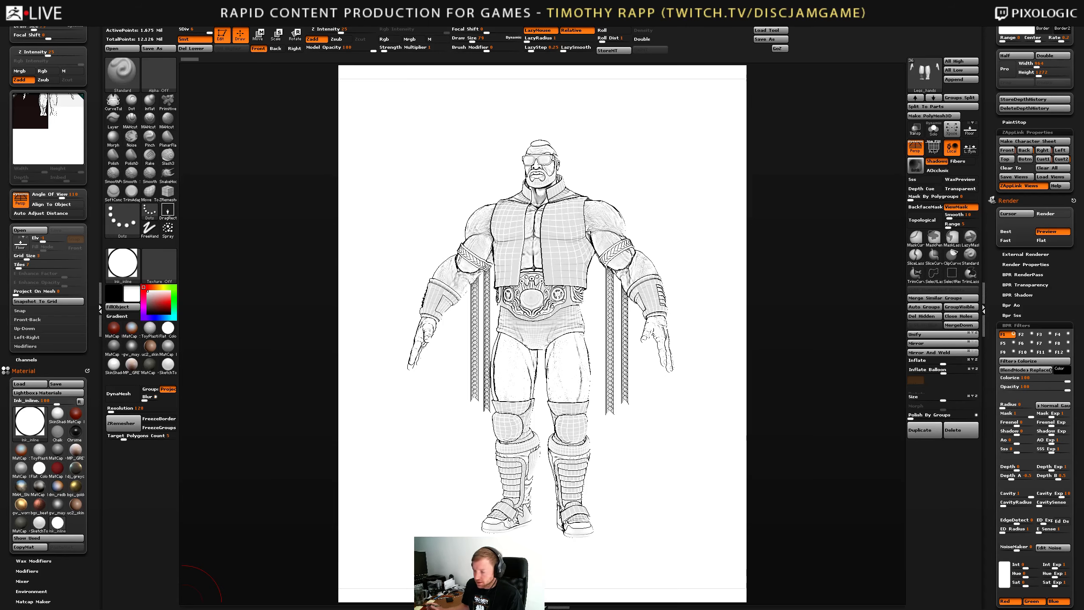
pyautogui.click(167, 329)
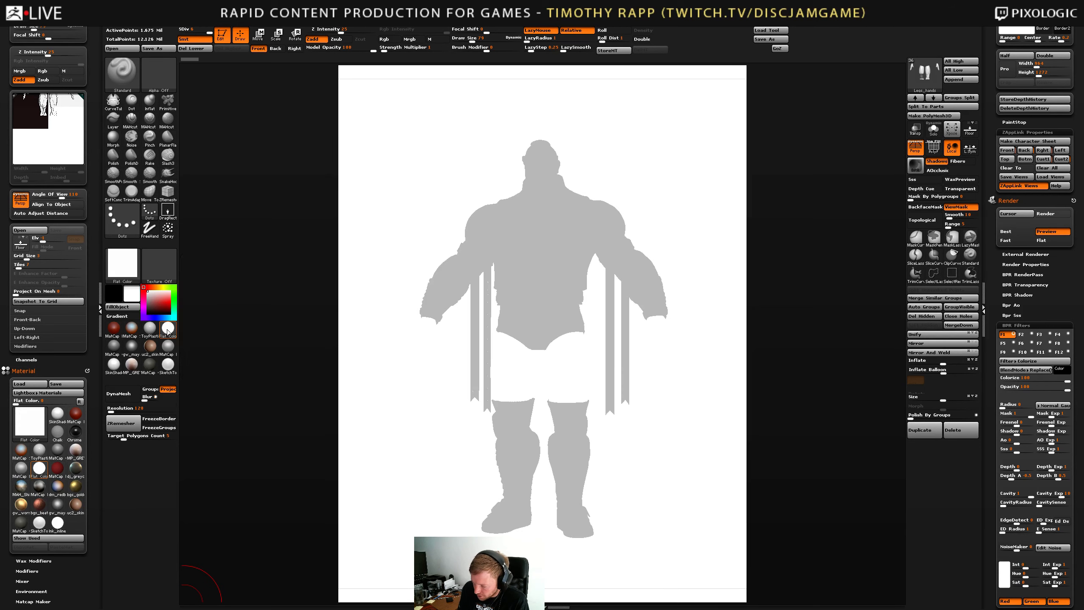
pyautogui.click(122, 264)
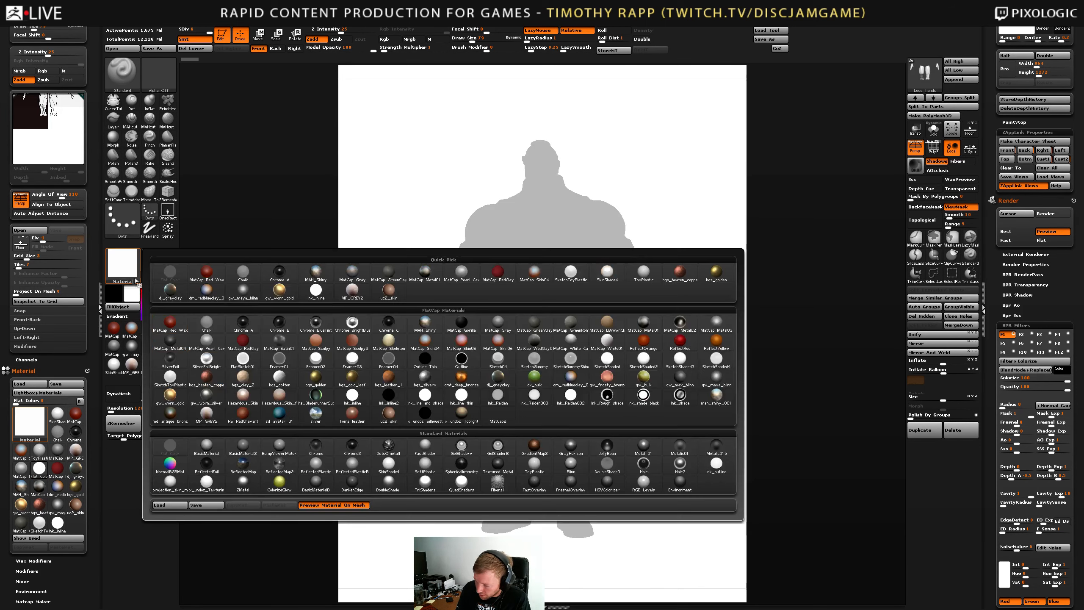
pyautogui.click(128, 282)
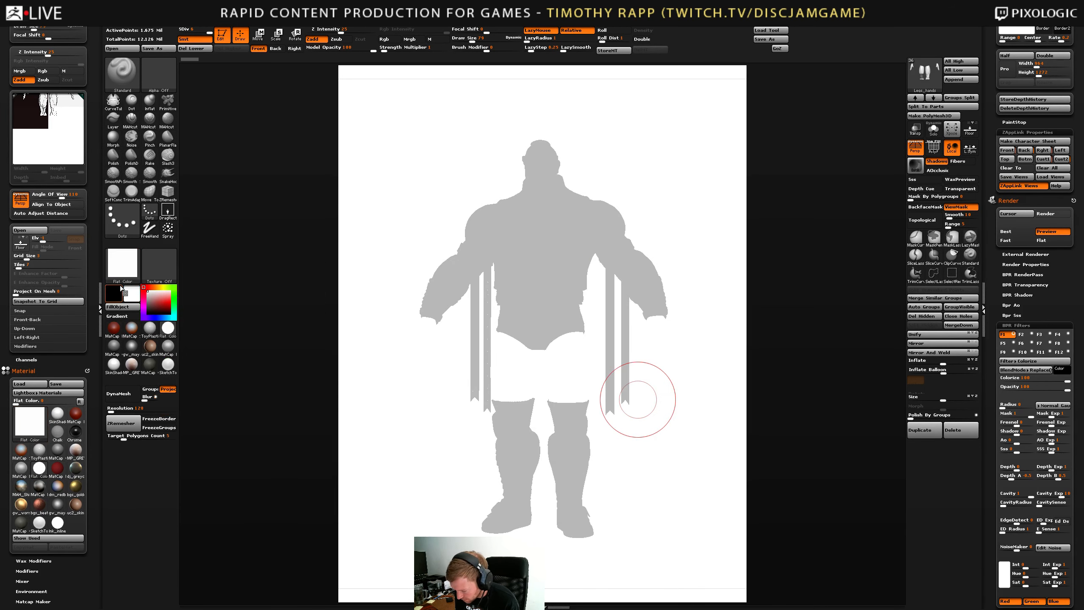
pyautogui.click(122, 265)
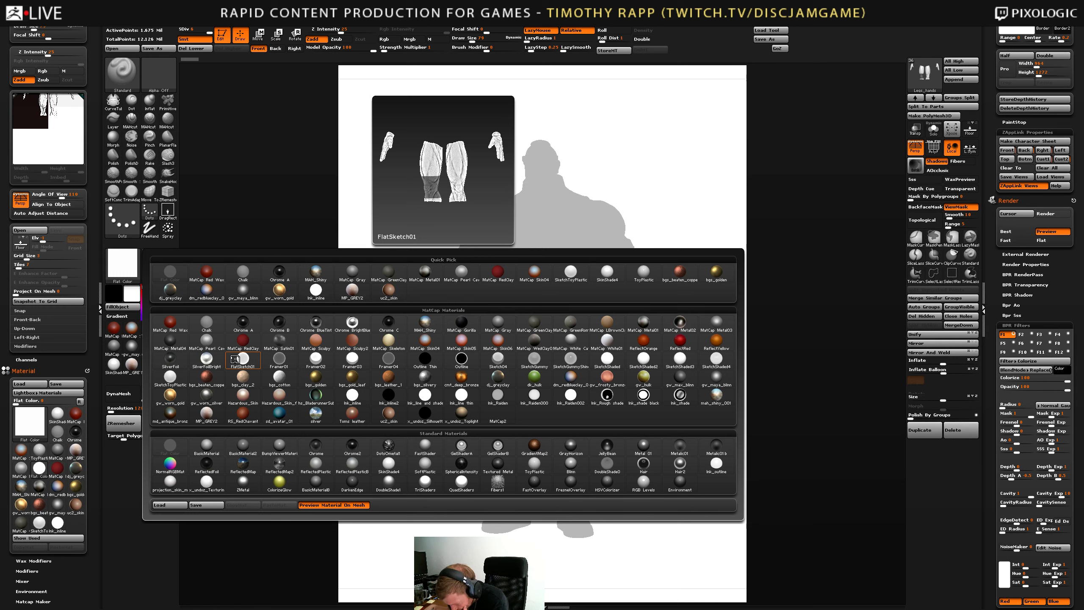
pyautogui.click(170, 446)
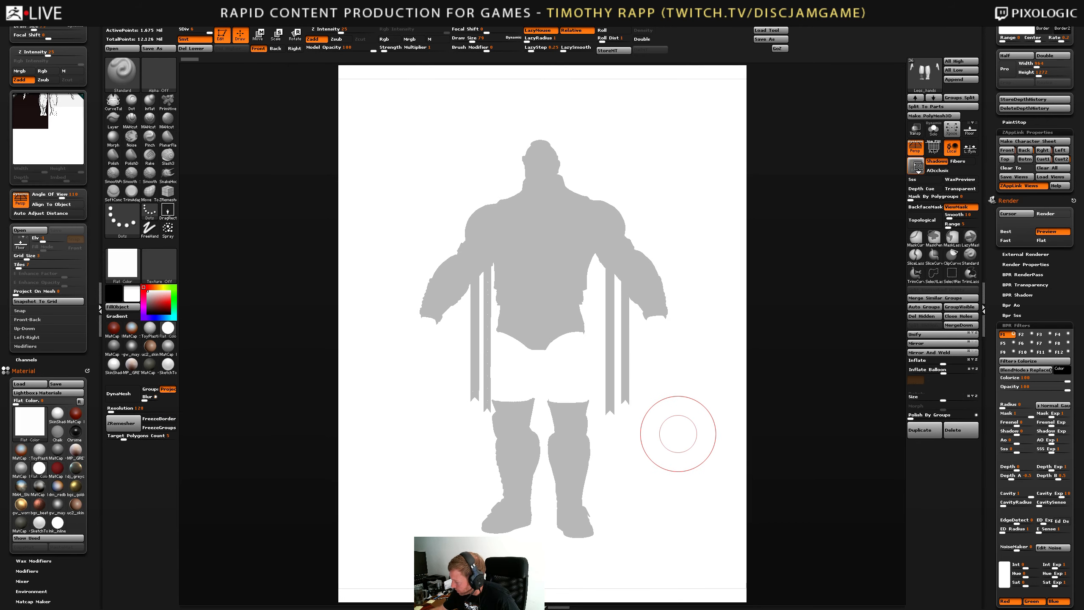
pyautogui.click(918, 168)
# Try a cavity exponent of 25 and other cavity exponent, radius and sensitivity values in the first BPR filter.
pyautogui.scroll(-3, 1037, 422)
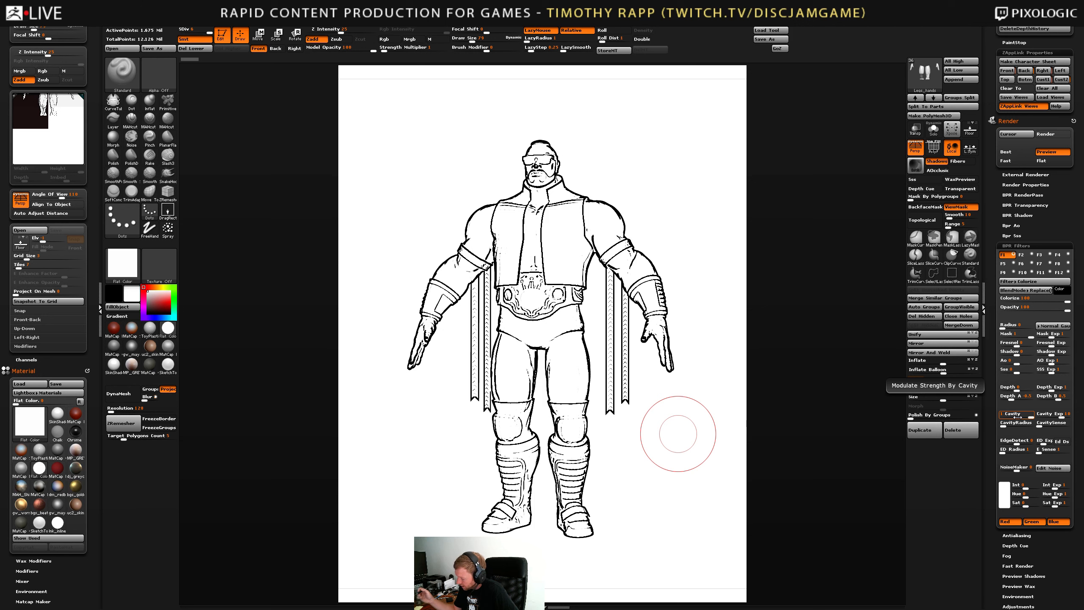
pyautogui.click(1052, 415)
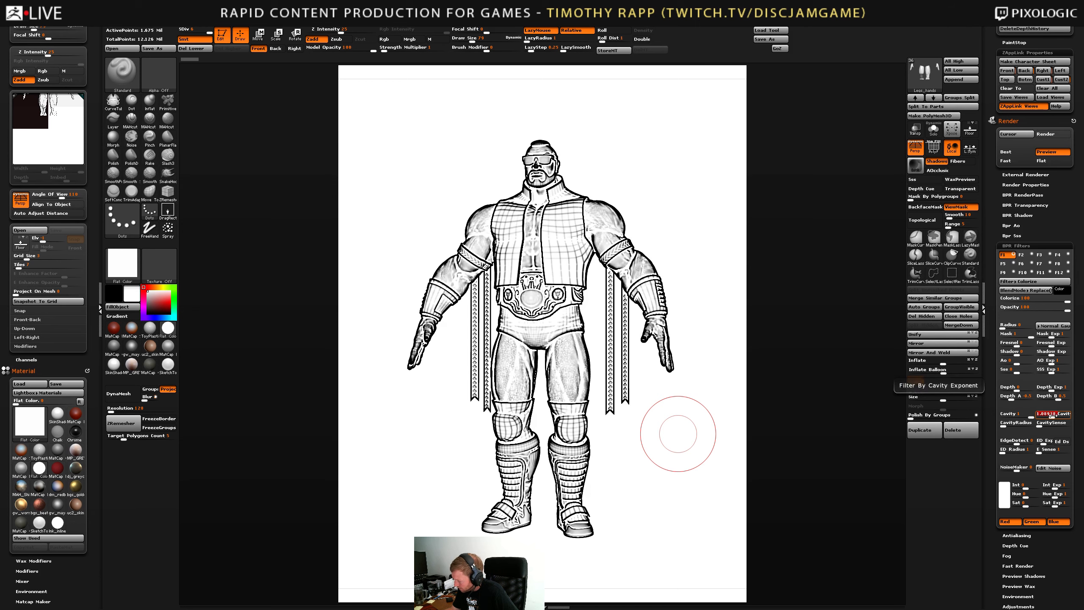
pyautogui.write('25')
pyautogui.press('Return')
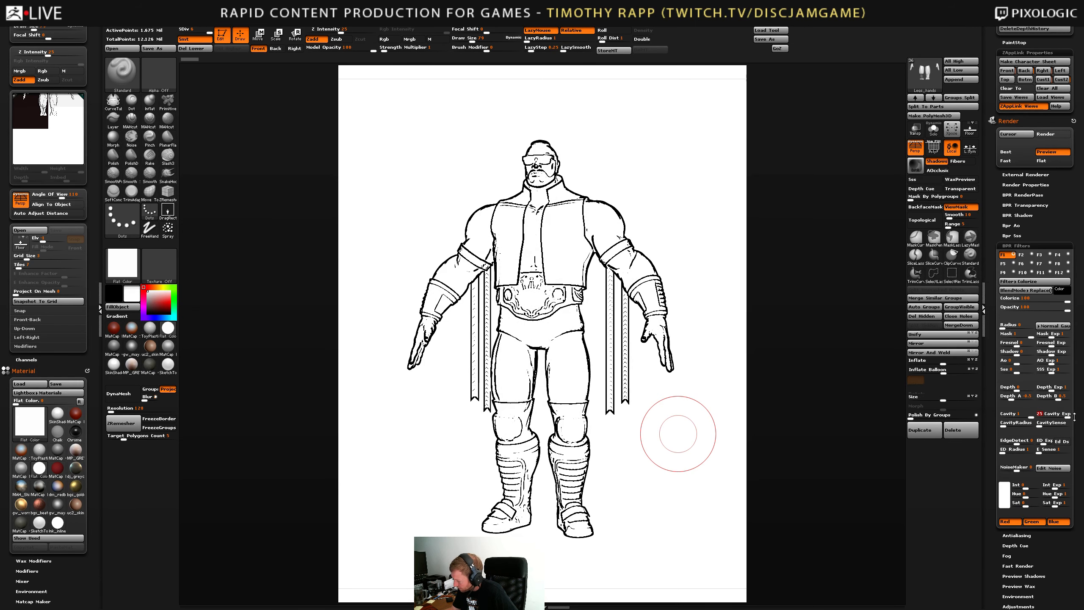
pyautogui.click(1042, 414)
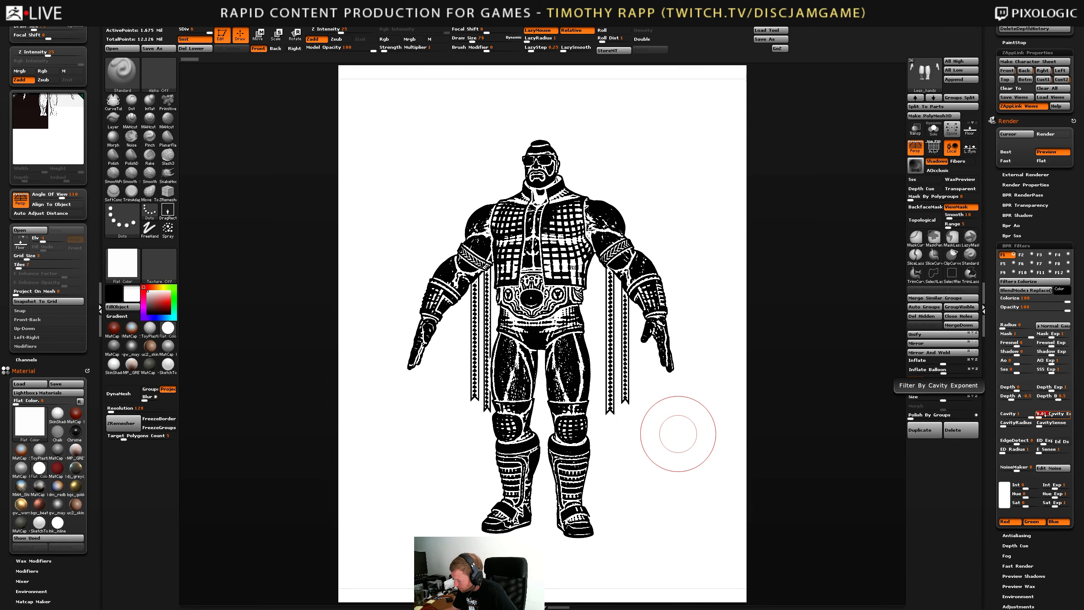
pyautogui.moveTo(1040, 417); pyautogui.dragTo(1066, 417)
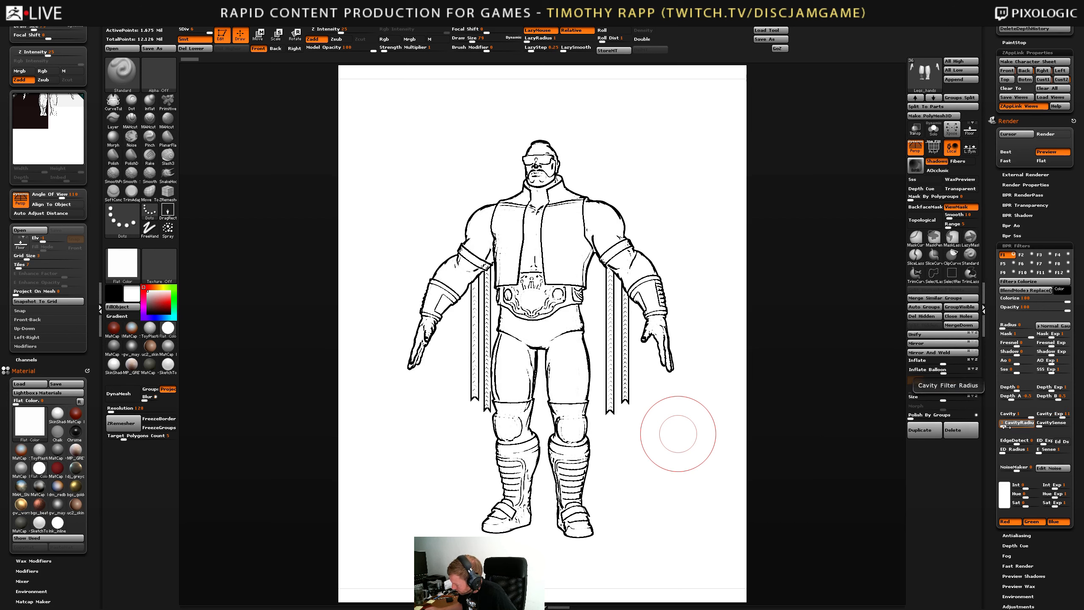
pyautogui.moveTo(1004, 426); pyautogui.dragTo(1053, 426)
pyautogui.moveTo(1063, 416)
pyautogui.mouseDown()
pyautogui.moveTo(1052, 417)
pyautogui.moveTo(1067, 416)
pyautogui.mouseUp()
pyautogui.moveTo(1053, 426); pyautogui.dragTo(1042, 426)
pyautogui.hotkey('ctrl', 'shift')
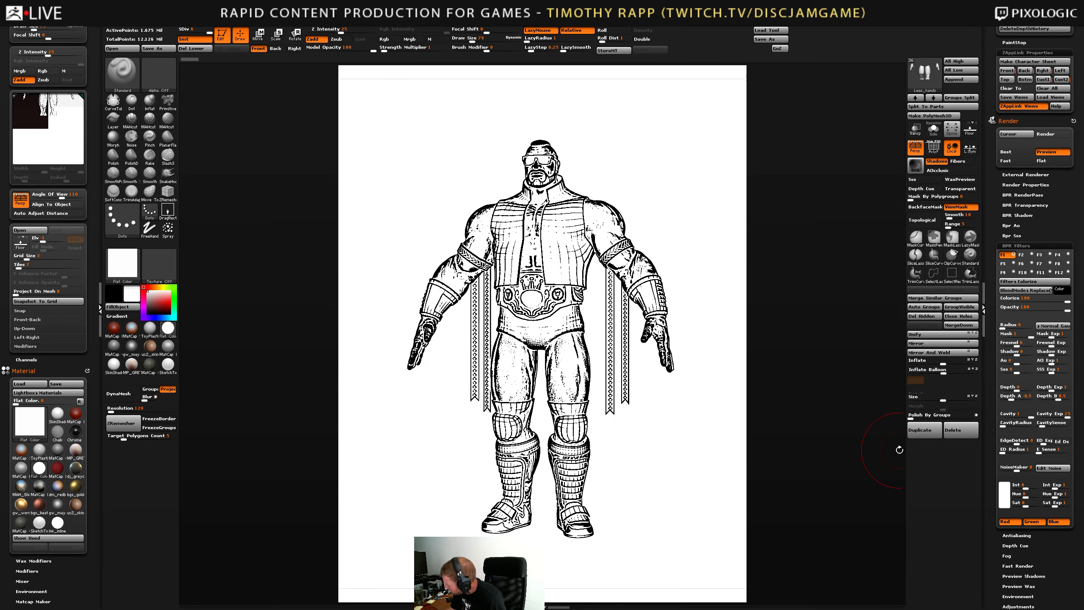
# Fine-tune the first BPR filter, setting the cavity exponent to 5 and the cavity sensitivity to 3.
pyautogui.moveTo(1042, 426); pyautogui.dragTo(1056, 417)
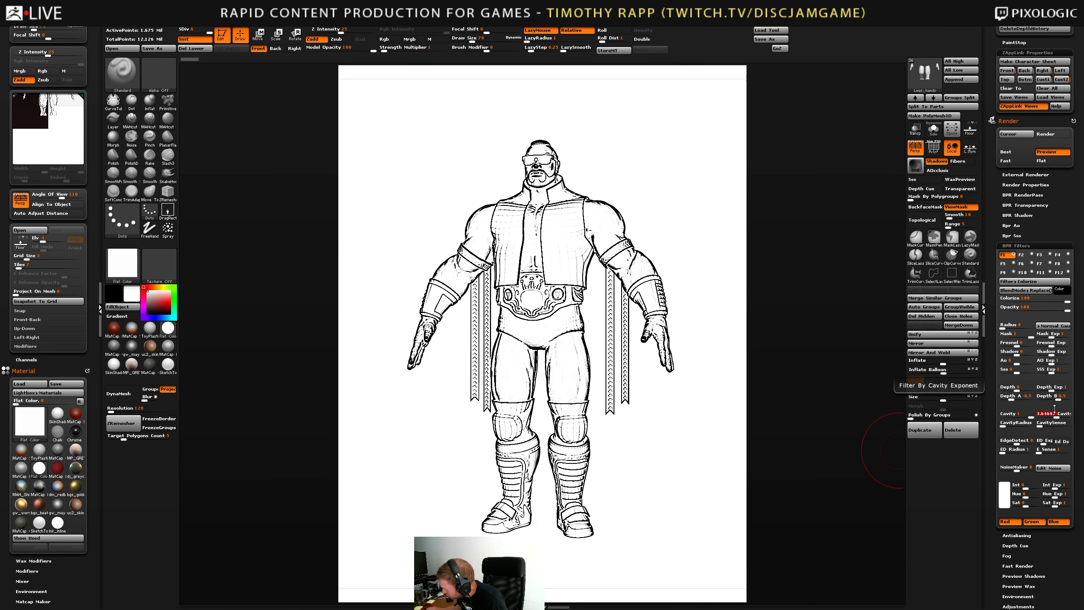
pyautogui.moveTo(1061, 414); pyautogui.dragTo(1071, 417)
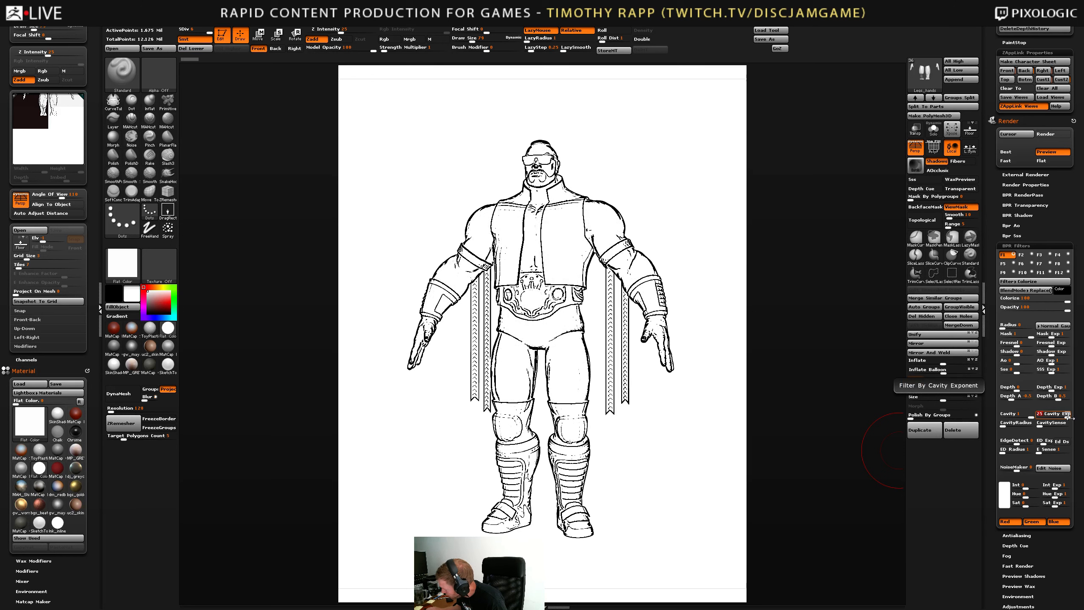
pyautogui.moveTo(1072, 419); pyautogui.dragTo(1060, 410)
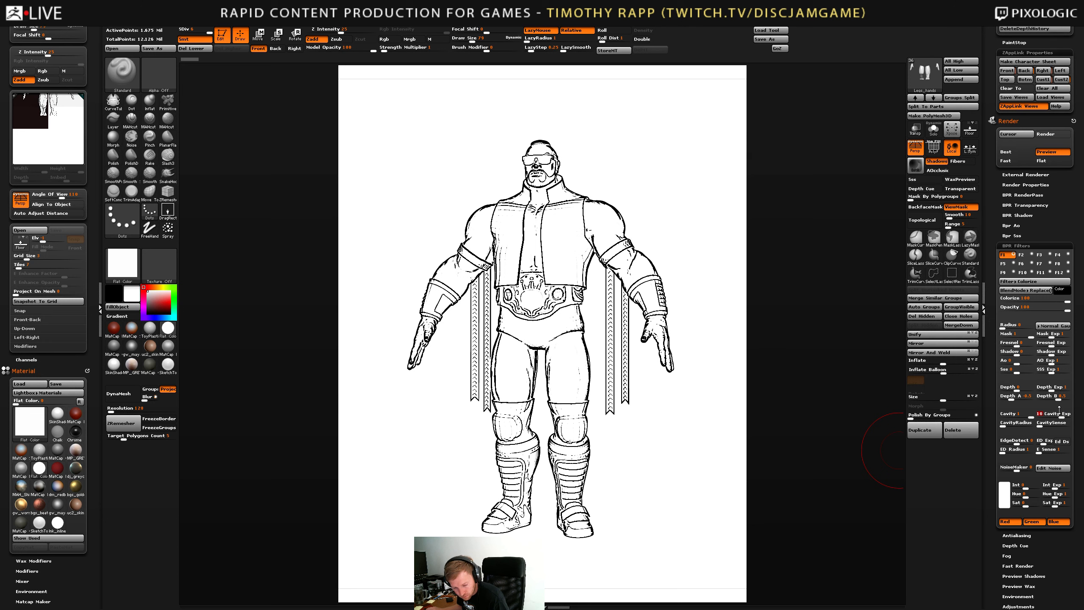
pyautogui.write('5')
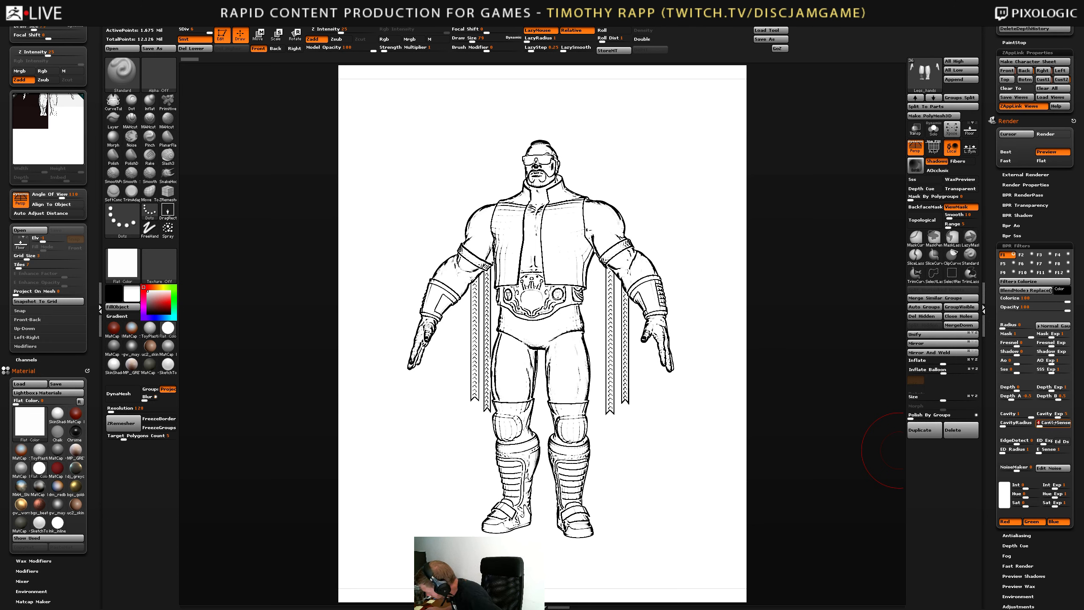
pyautogui.write('3')
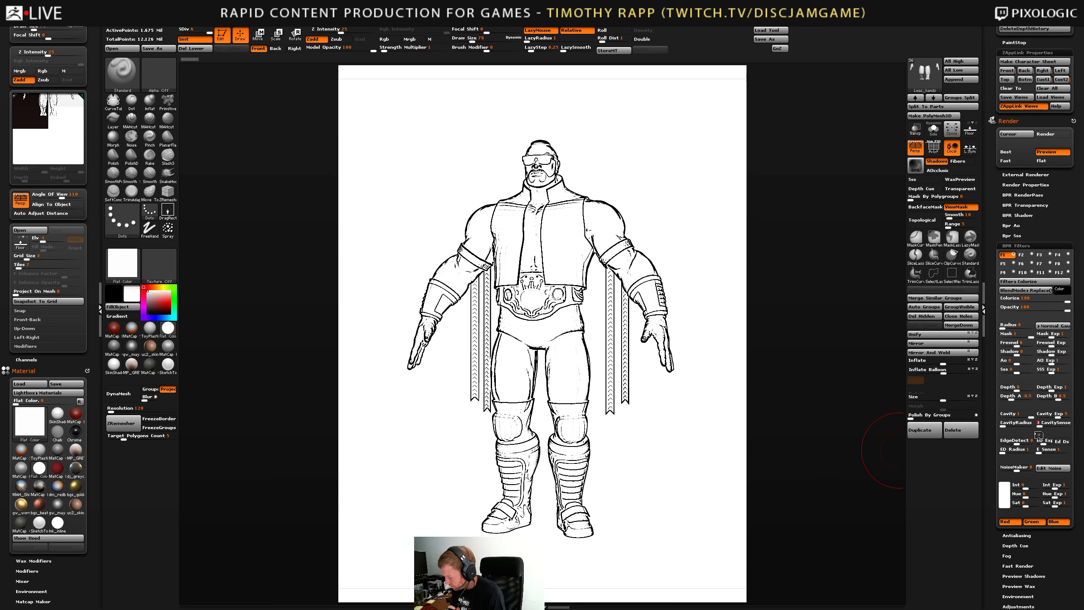
# Send the model's BPR render to Photoshop using the ZBrush To Photoshop plugin.
pyautogui.click(495, 25)
pyautogui.moveTo(494, 107); pyautogui.dragTo(494, 235)
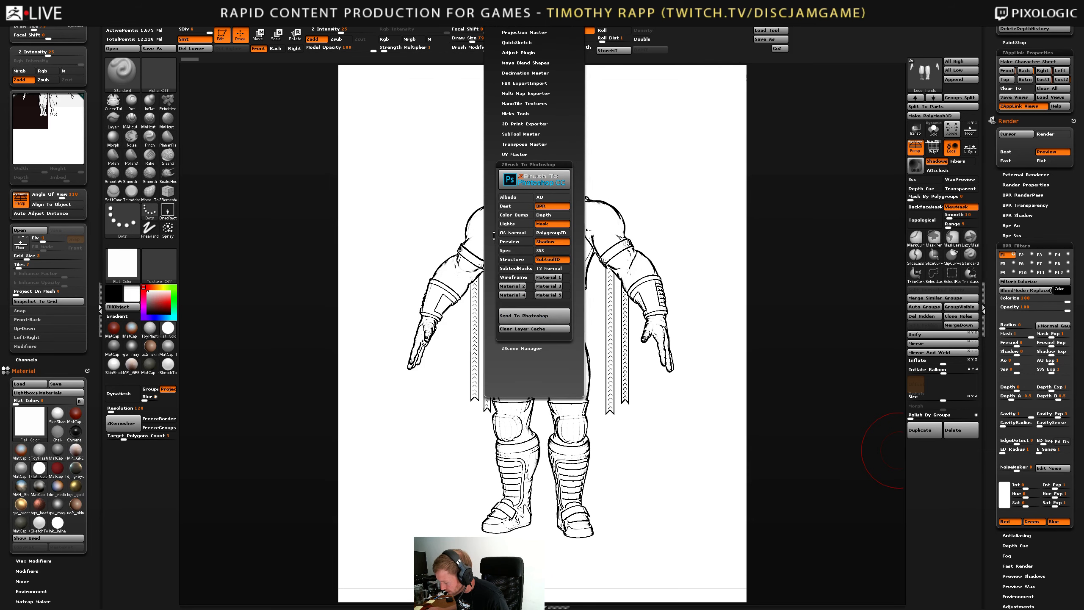
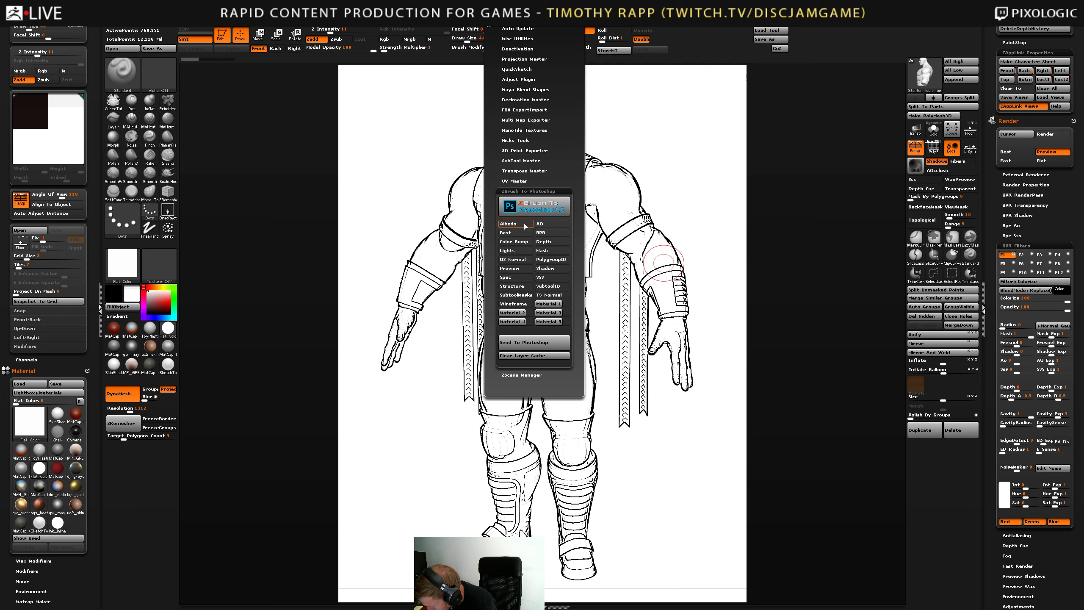
pyautogui.click(529, 342)
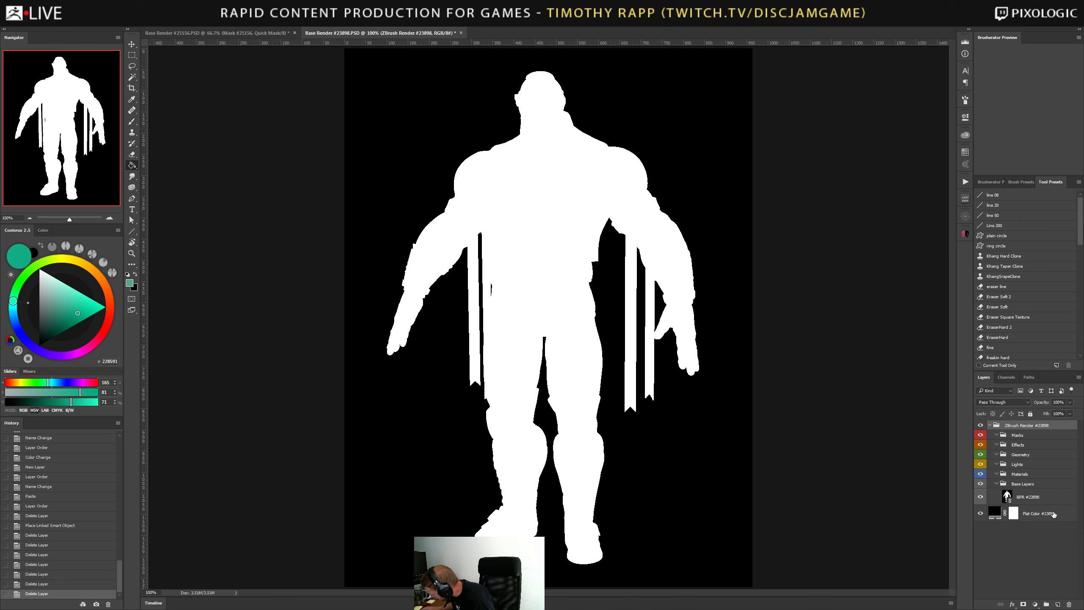
# Inspect the imported render's layer groups, collapsing Base Layers and Lights.
pyautogui.click(999, 436)
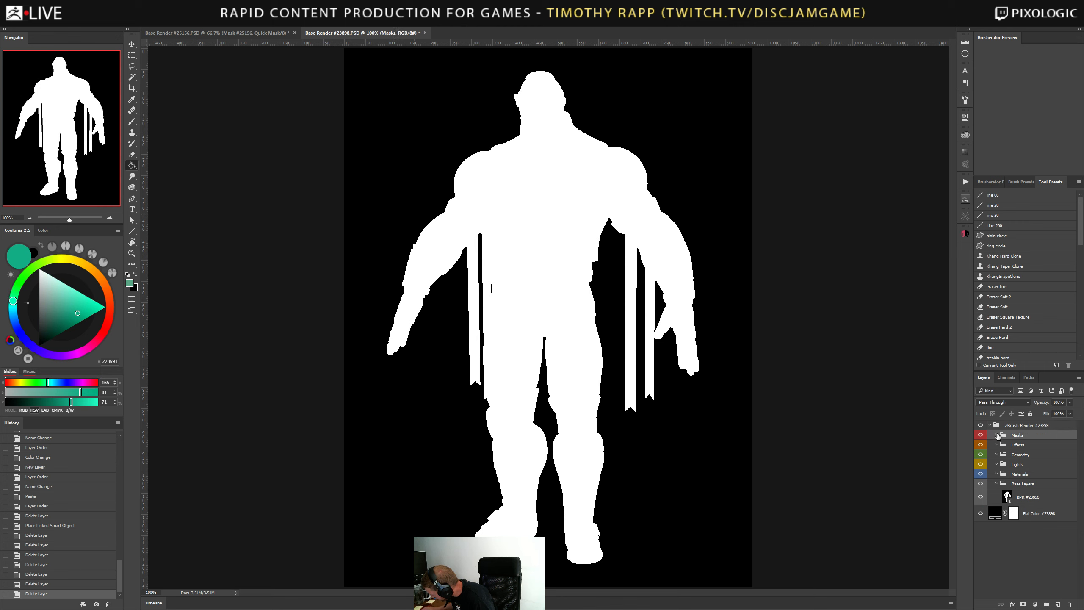
pyautogui.click(1004, 483)
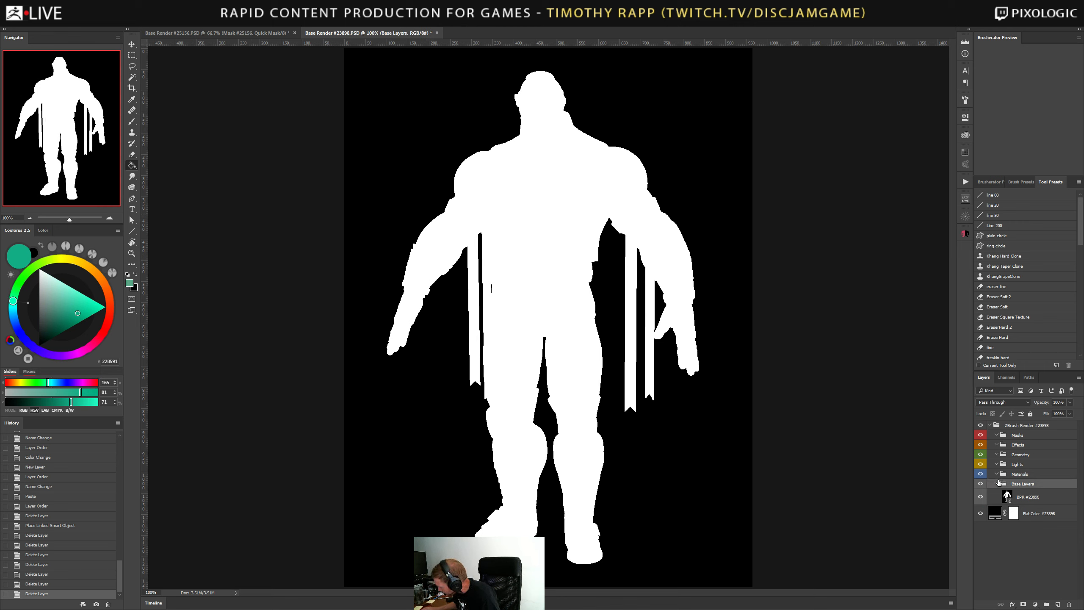
pyautogui.click(997, 484)
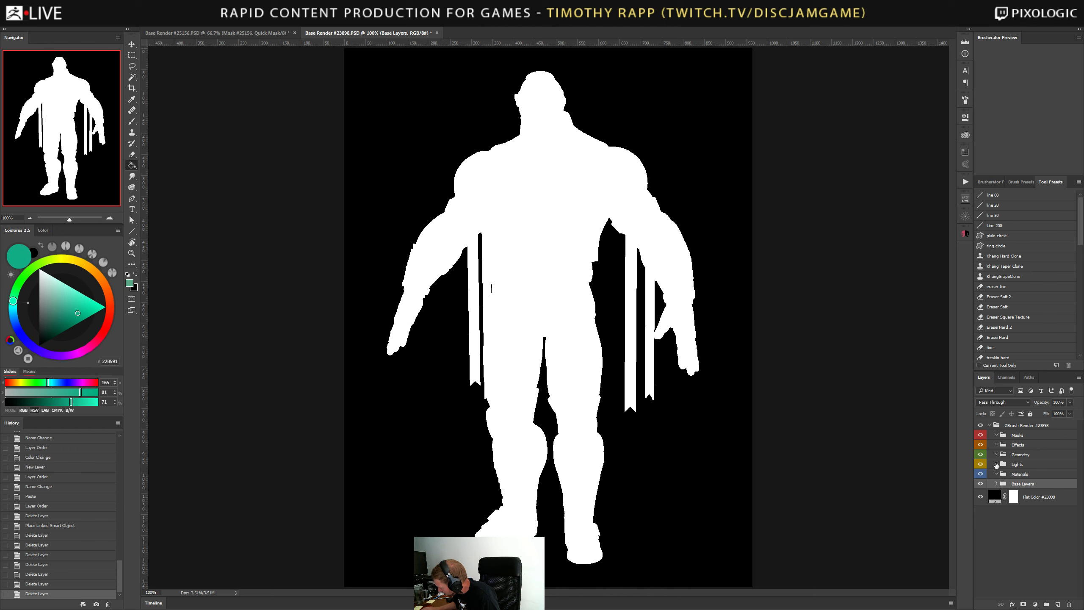
pyautogui.click(996, 464)
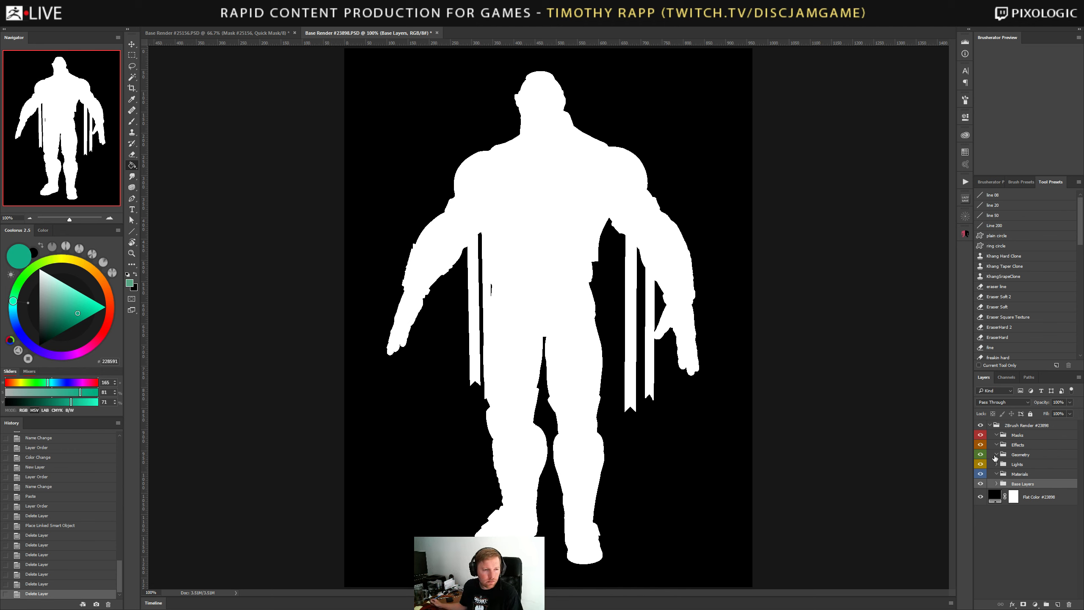
# Return to ZBrush and try the line and shade, inline and outline ink materials on the model.
pyautogui.hotkey('alt', 'Tab')
pyautogui.click(122, 264)
pyautogui.click(425, 397)
pyautogui.click(122, 264)
pyautogui.click(315, 291)
pyautogui.click(122, 264)
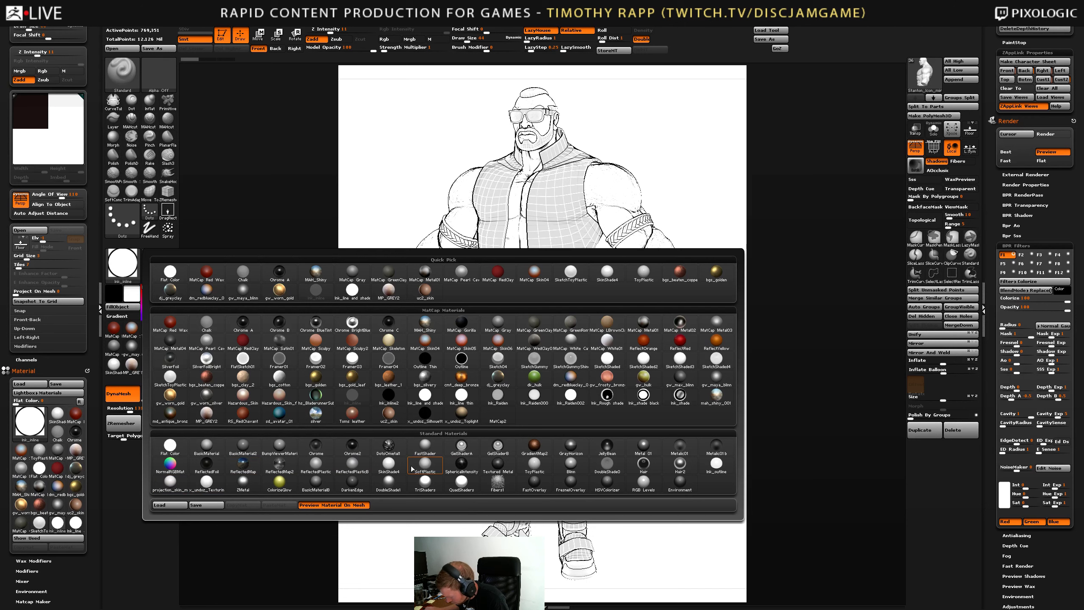
pyautogui.click(715, 463)
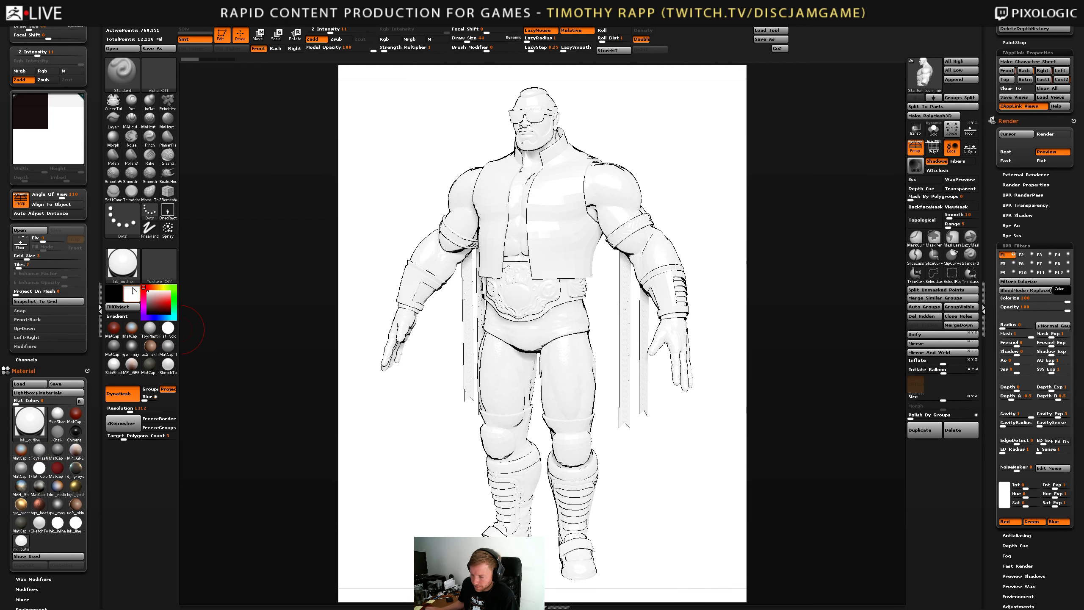
# Compare the ink_shade black and ink_shade materials on the model and settle on ink_Raiden002.
pyautogui.click(122, 264)
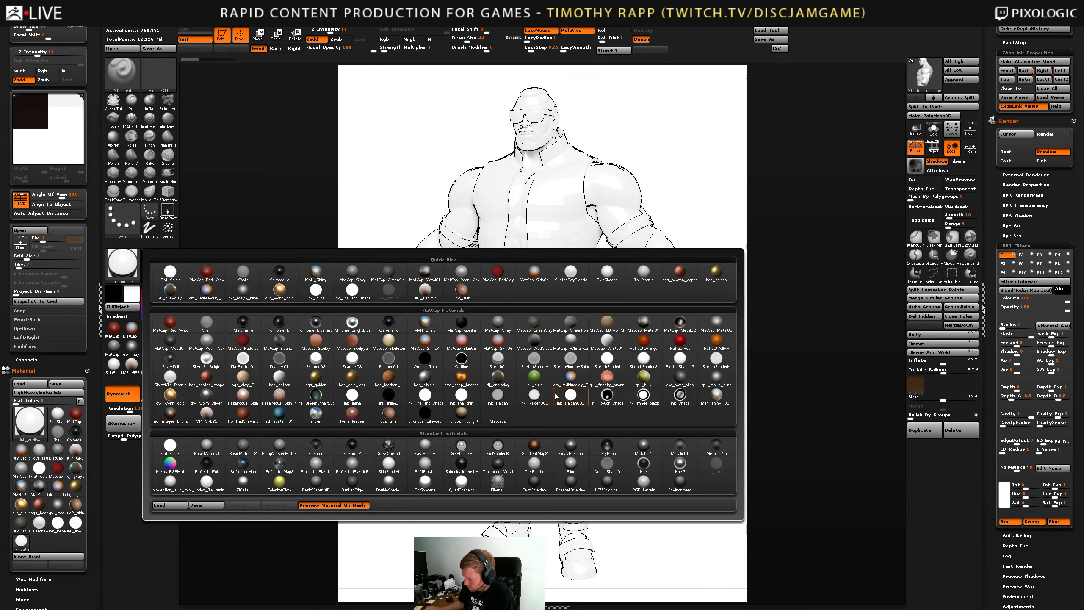
pyautogui.click(631, 394)
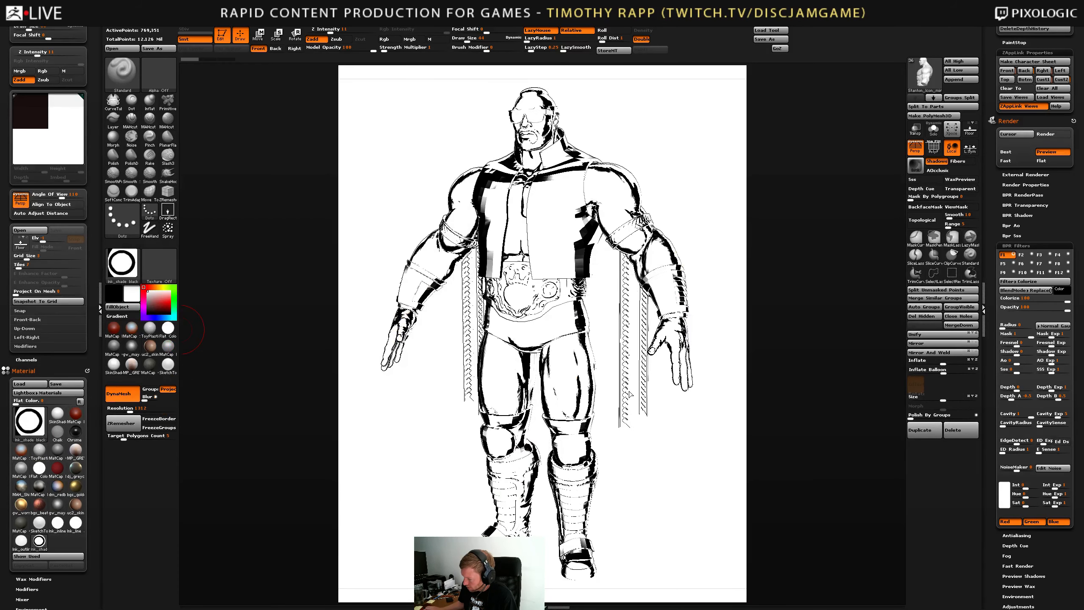
pyautogui.click(124, 263)
pyautogui.click(660, 394)
pyautogui.click(124, 264)
pyautogui.click(571, 389)
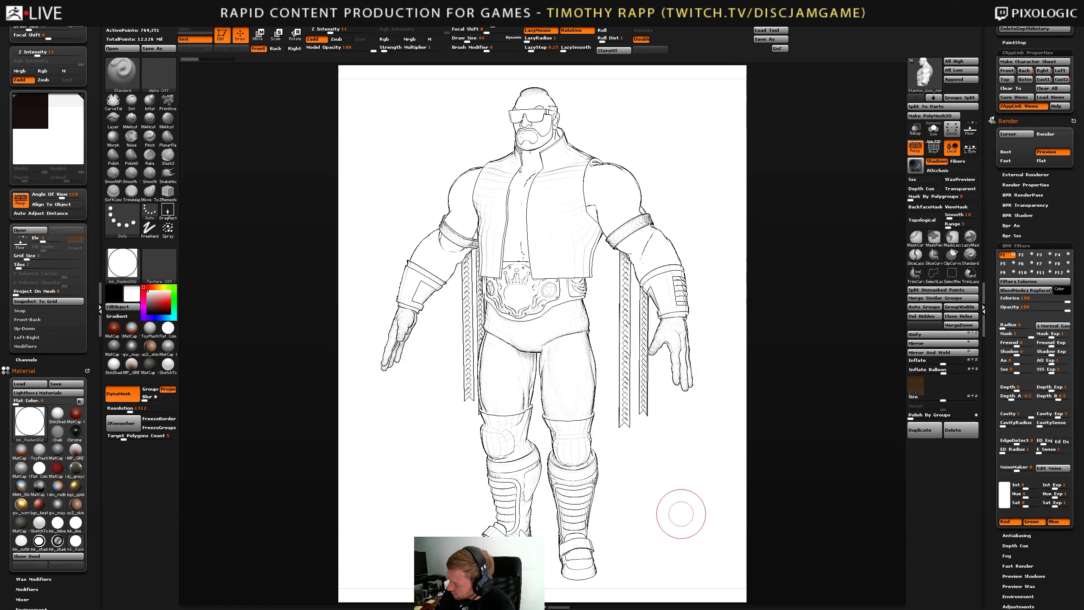
# Reposition the model slightly and send it to Photoshop with the BPR, SubtoolID, Mask and Preview passes.
pyautogui.moveTo(681, 514)
pyautogui.mouseDown()
pyautogui.moveTo(707, 504)
pyautogui.moveTo(705, 484)
pyautogui.mouseUp()
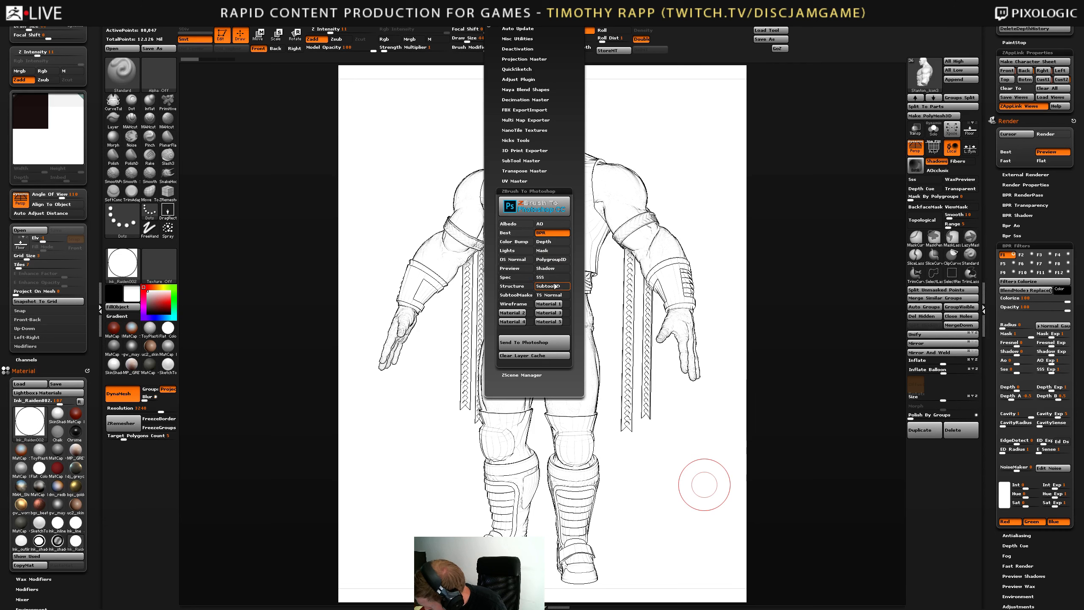
pyautogui.click(554, 286)
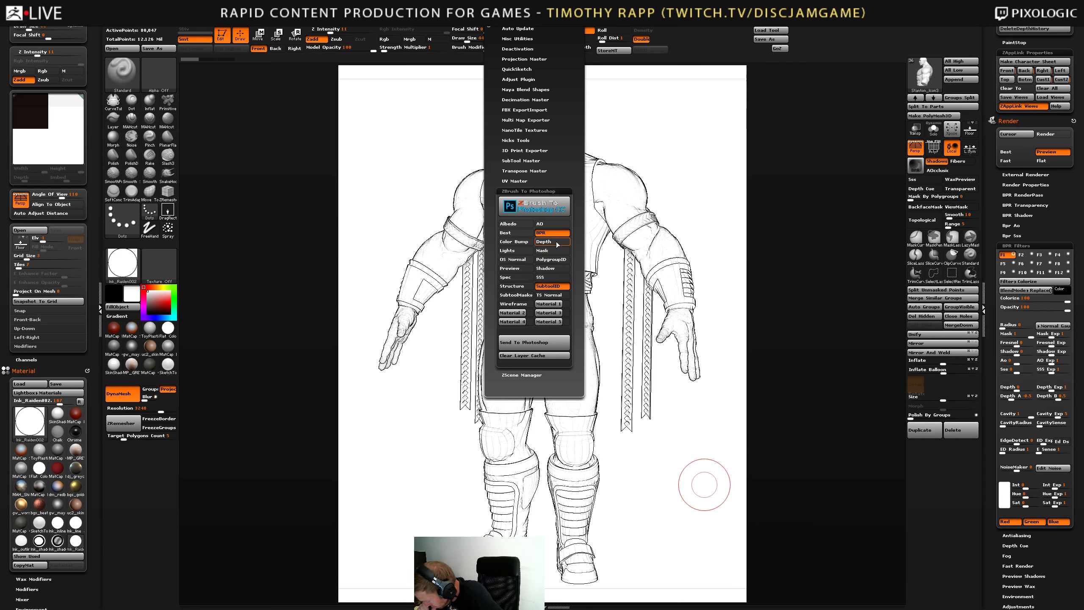
pyautogui.click(553, 252)
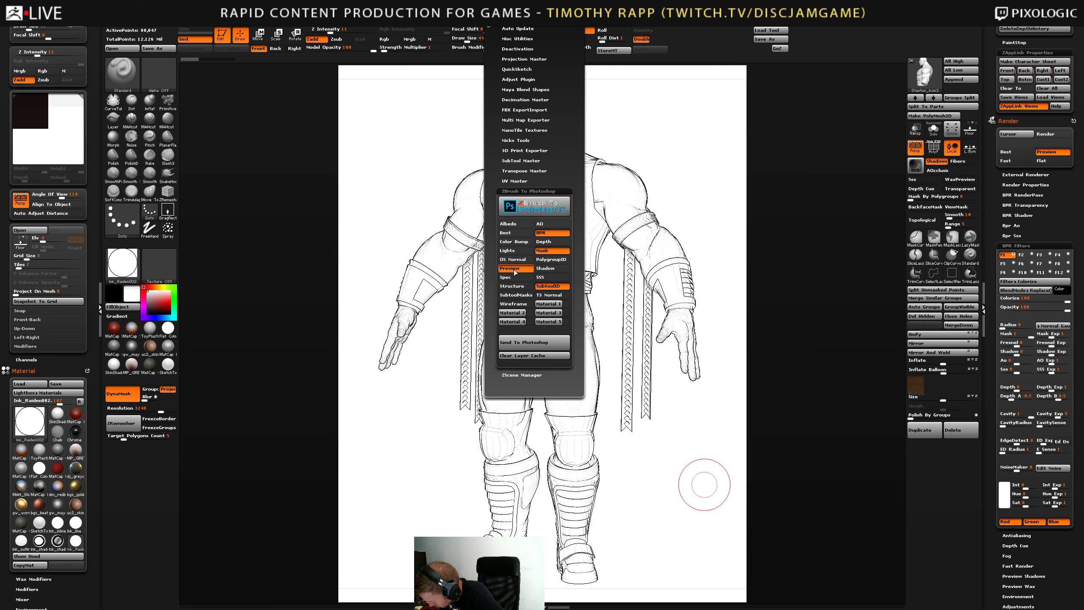
pyautogui.click(545, 344)
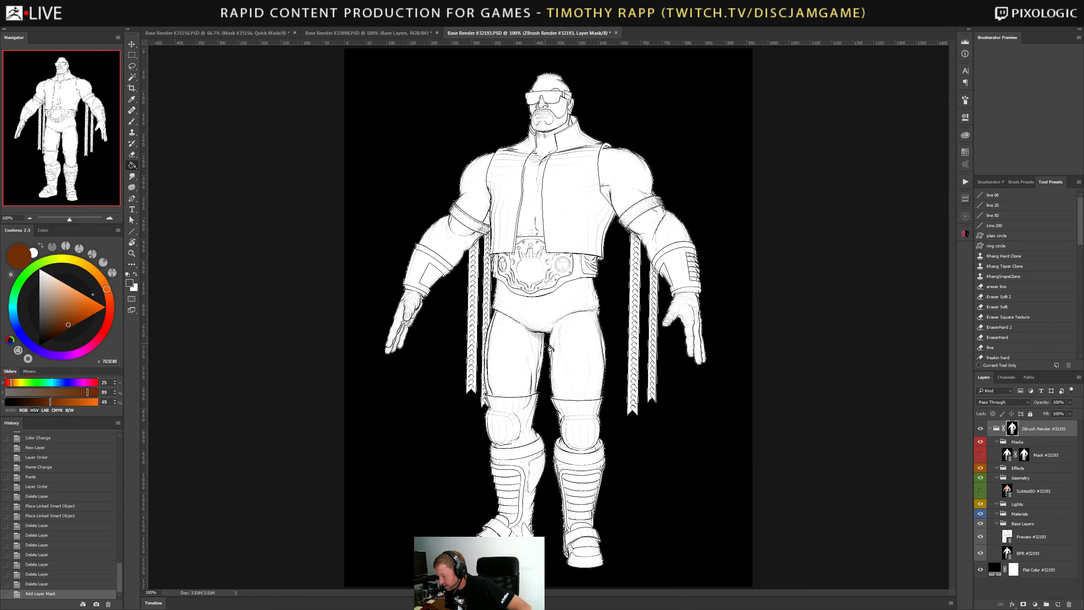
# Examine the imported line-art render of the whole figure, collapsing and expanding its ZBrush Render group.
pyautogui.click(990, 428)
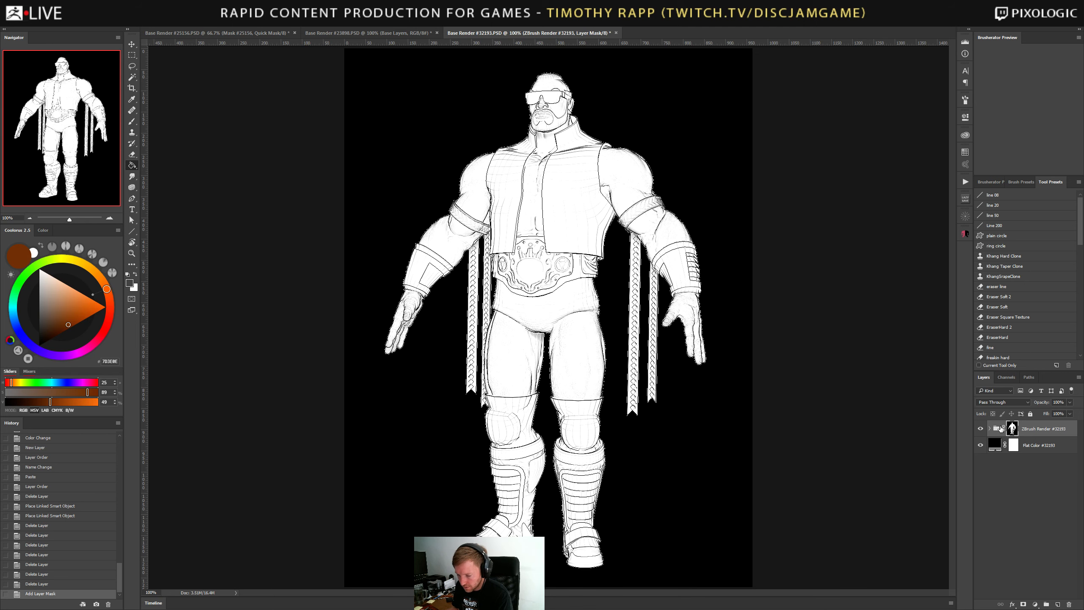
pyautogui.hotkey('ctrl', '-')
pyautogui.hotkey('ctrl', '+')
pyautogui.hotkey('ctrl', '-')
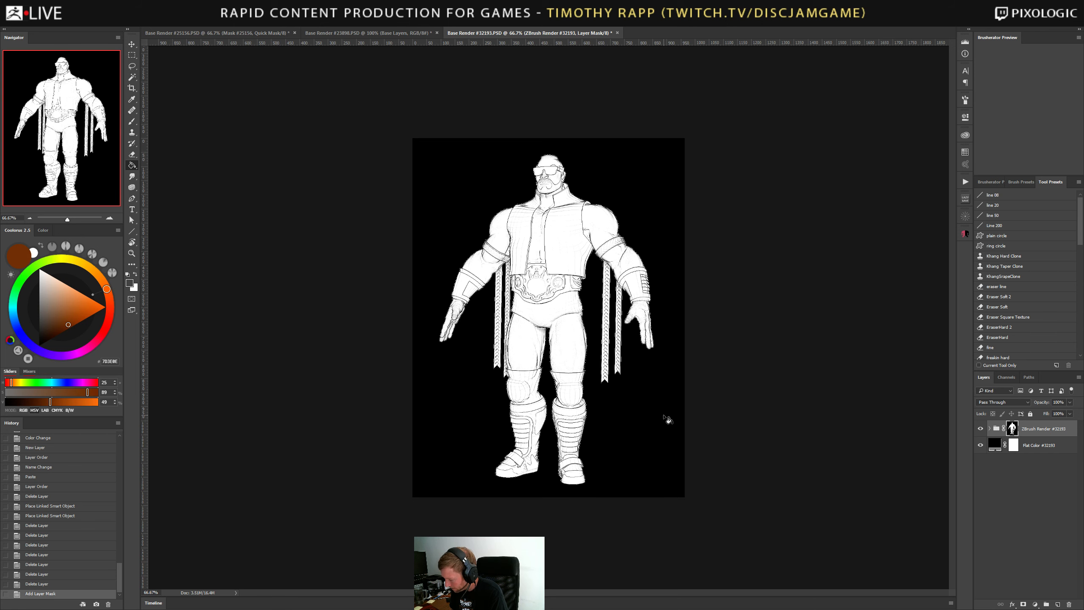
pyautogui.hotkey('ctrl', '+')
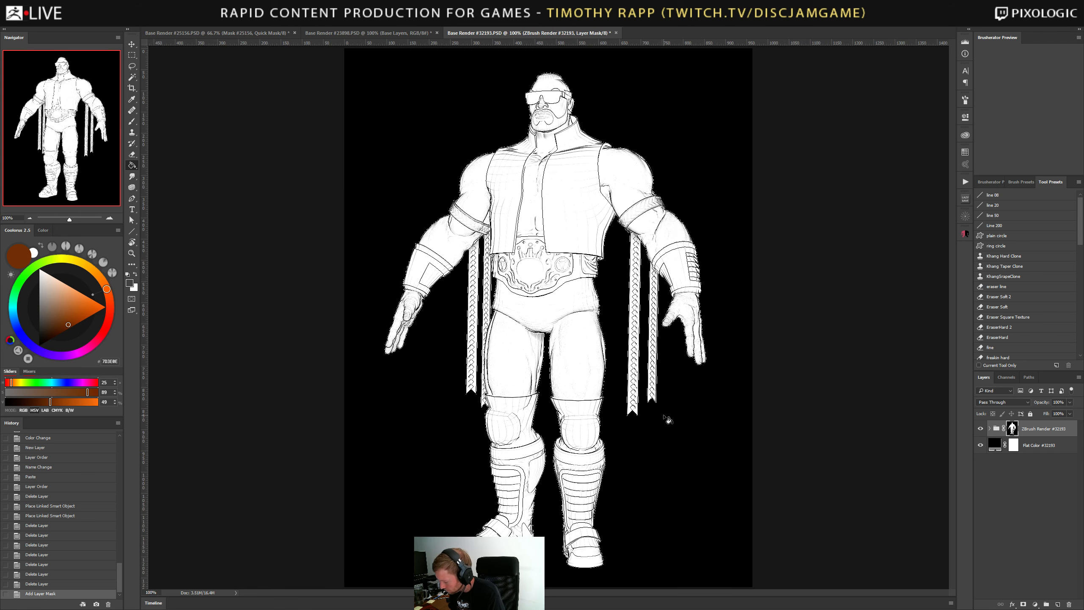
pyautogui.hotkey('ctrl', '-')
pyautogui.click(990, 429)
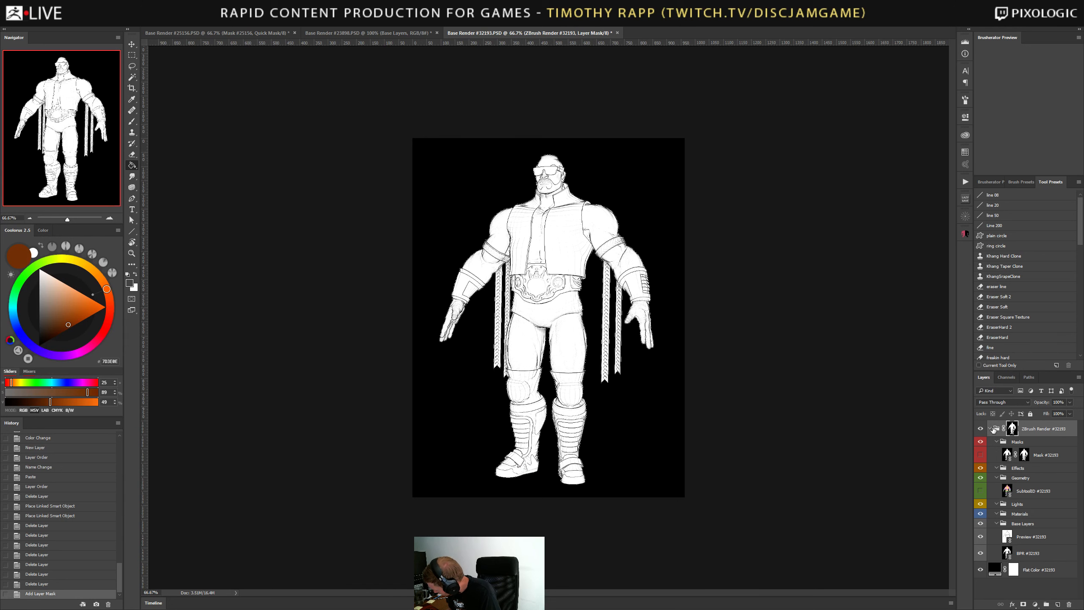
# Check the SubtoolID colour pass, hide it again and collapse the Masks group.
pyautogui.click(981, 491)
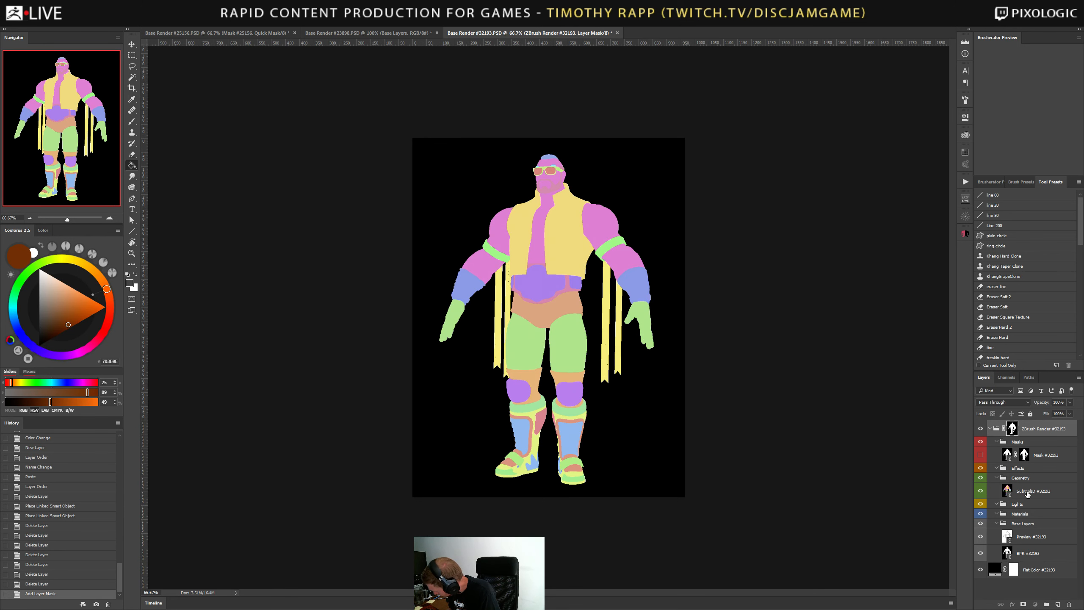
pyautogui.click(1027, 493)
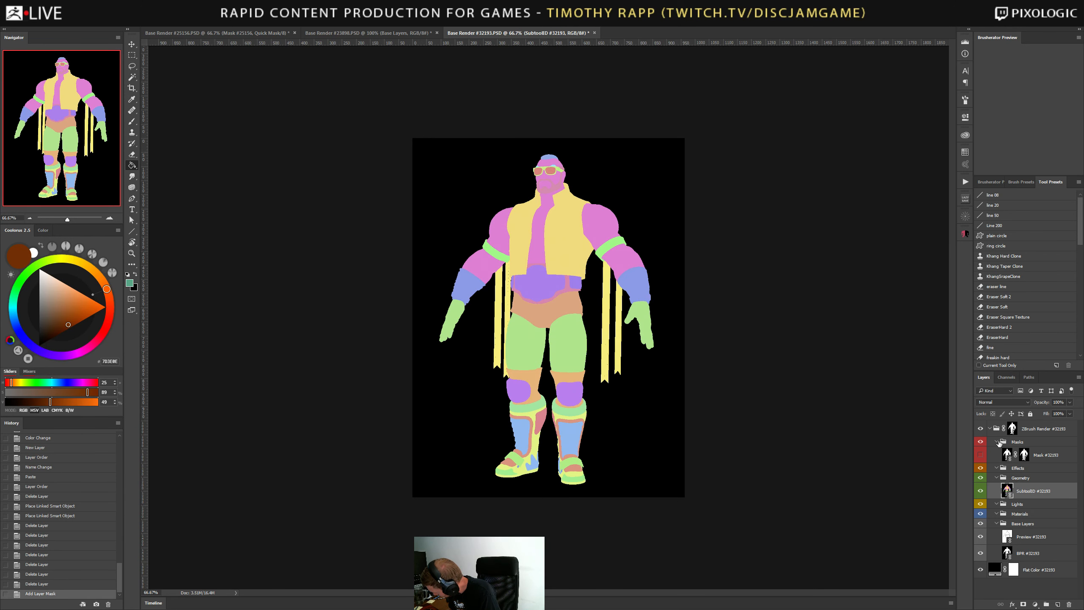
pyautogui.click(998, 442)
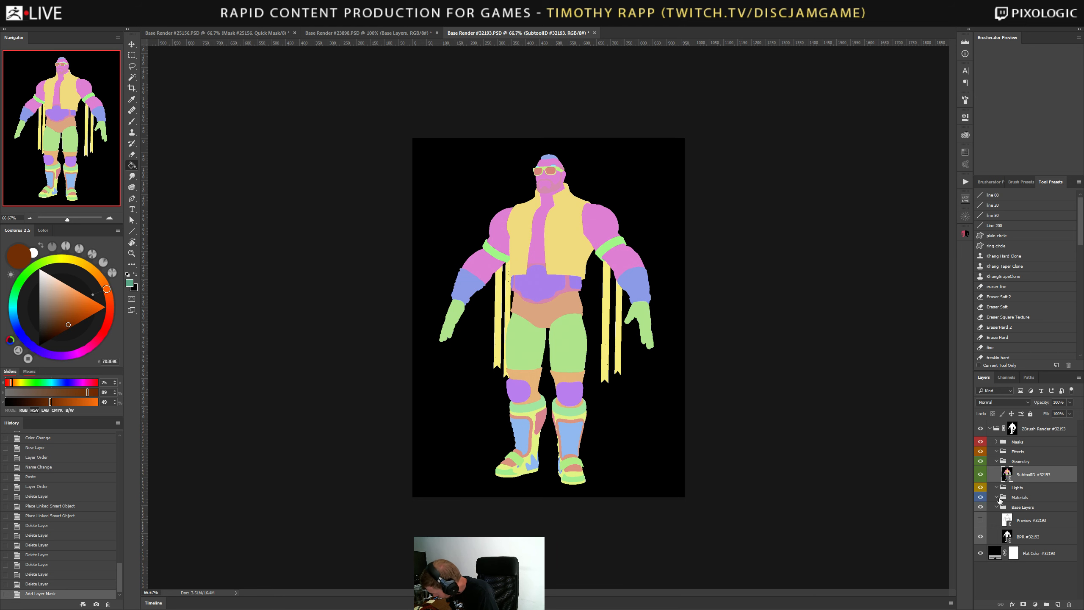
pyautogui.click(980, 474)
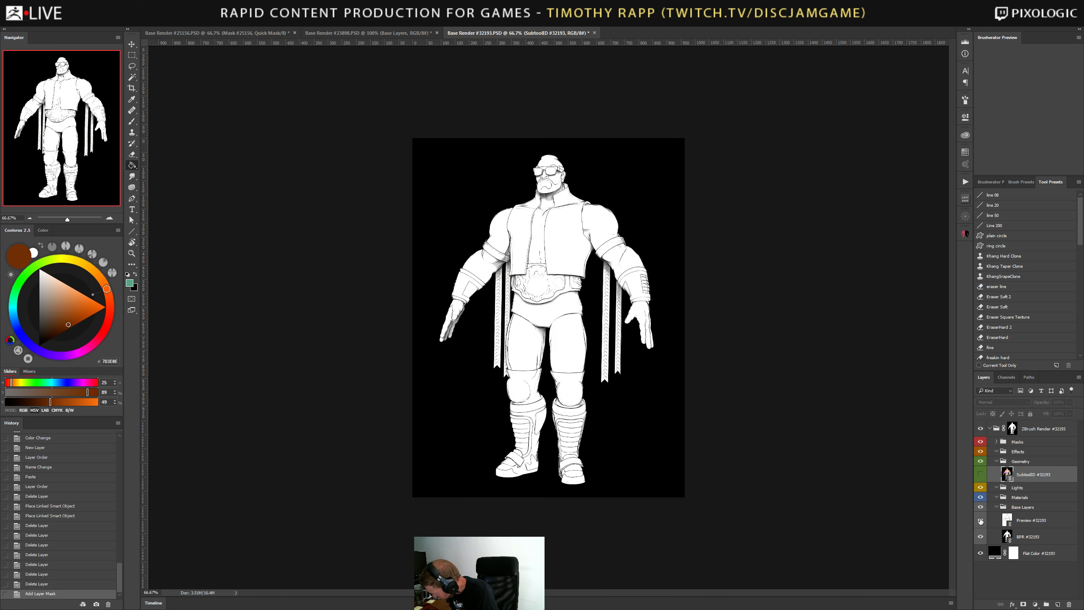
# Compare the render with and without the Preview layer over the BPR layer.
pyautogui.click(980, 520)
pyautogui.click(979, 521)
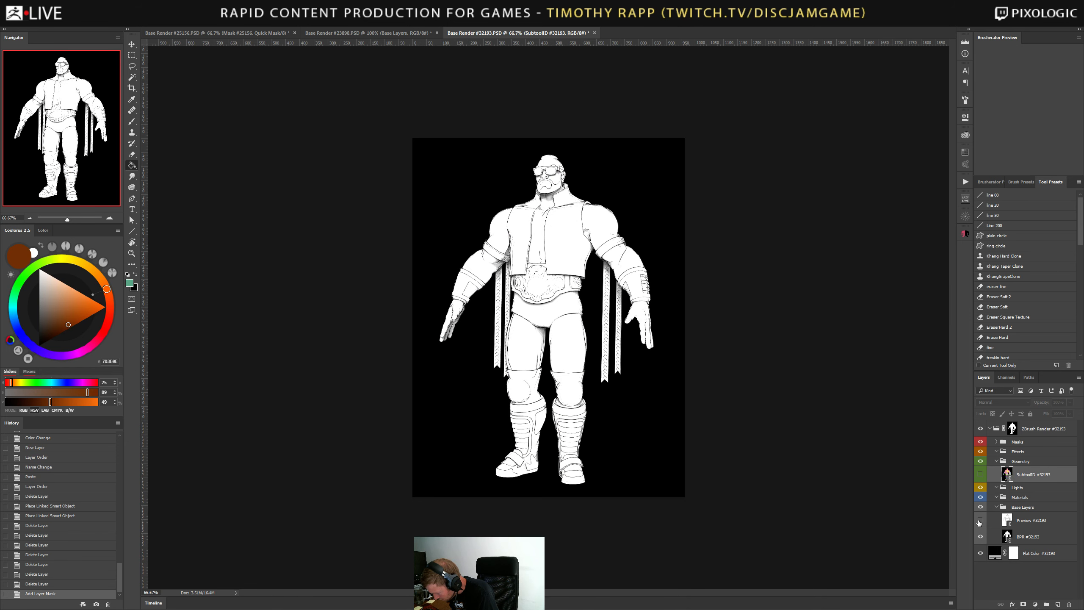
pyautogui.click(980, 521)
pyautogui.click(980, 521)
pyautogui.click(979, 521)
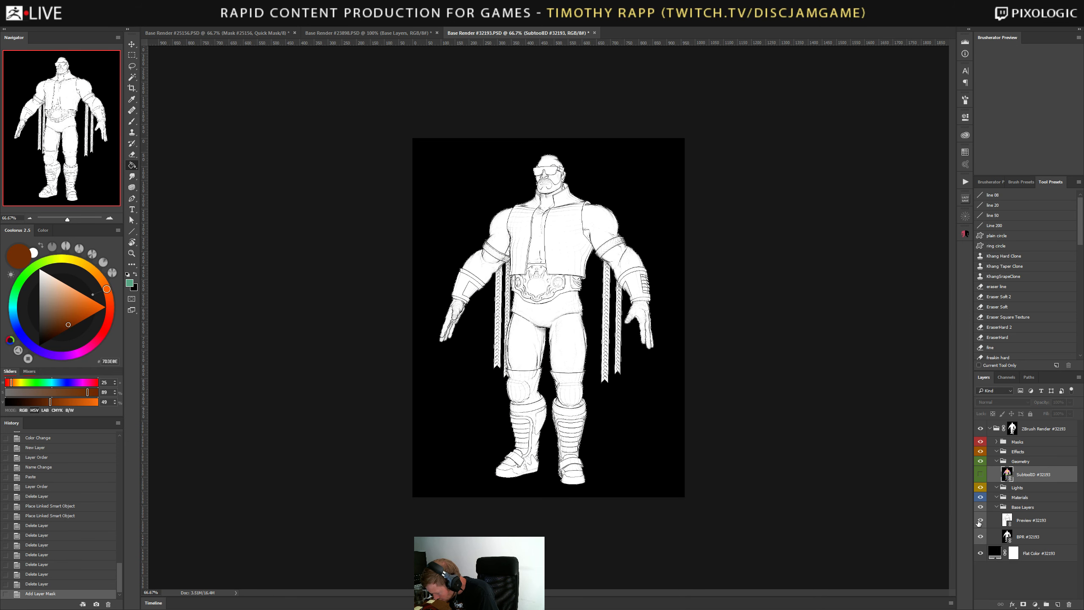
pyautogui.click(980, 522)
pyautogui.click(979, 522)
pyautogui.click(980, 521)
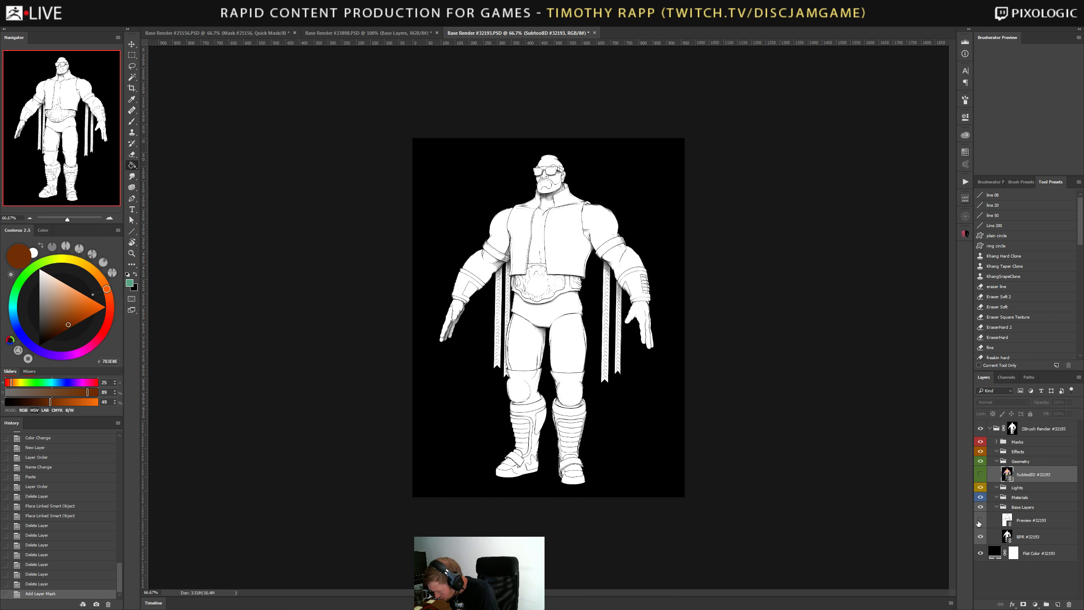
pyautogui.click(979, 521)
pyautogui.click(980, 521)
# Show the Preview layer and set its blend mode to Multiply.
pyautogui.click(1022, 526)
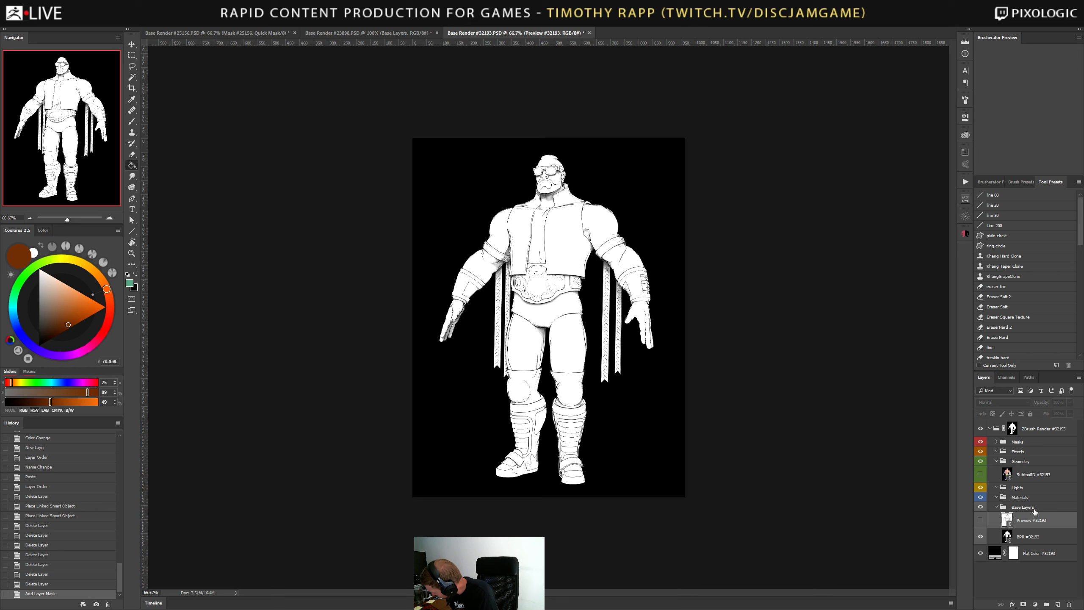
pyautogui.click(980, 520)
pyautogui.click(1002, 402)
pyautogui.click(993, 429)
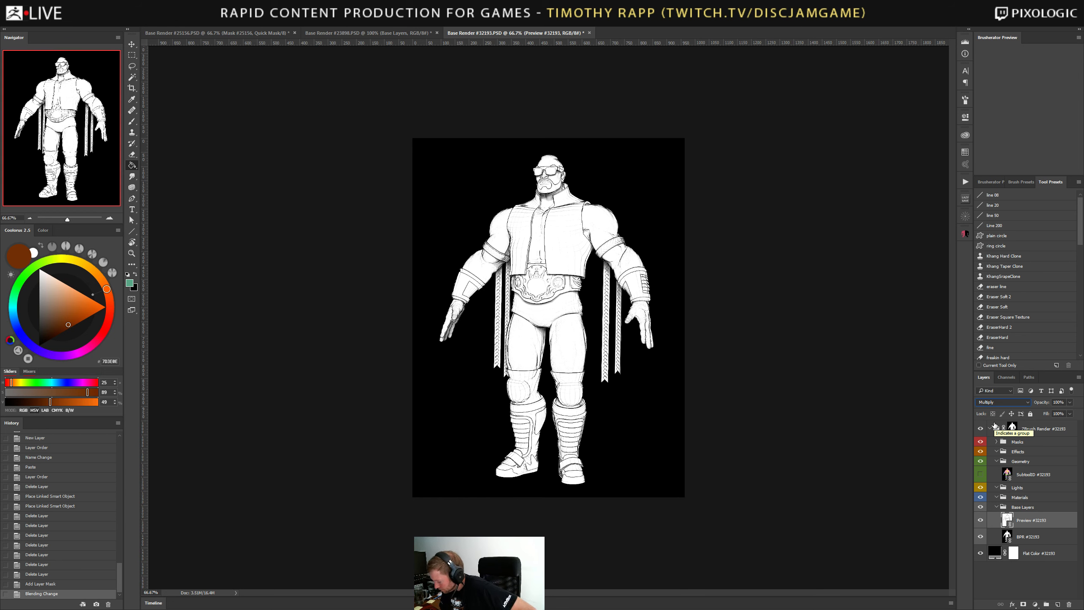
# Show the SubtoolID layer and add a new layer above it in the Geometry group.
pyautogui.click(981, 474)
pyautogui.click(1029, 475)
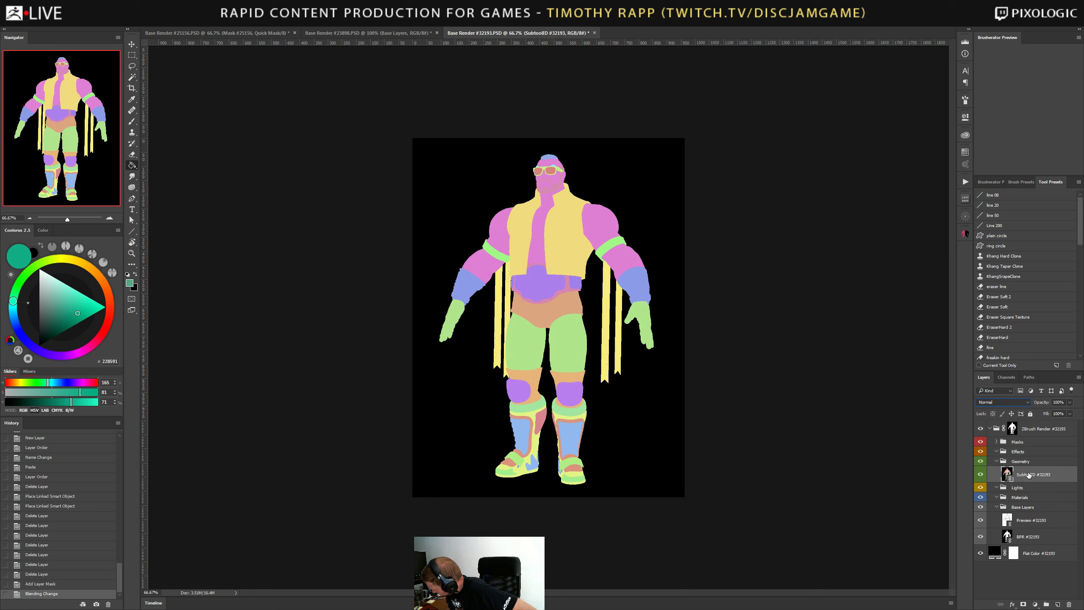
pyautogui.click(1059, 604)
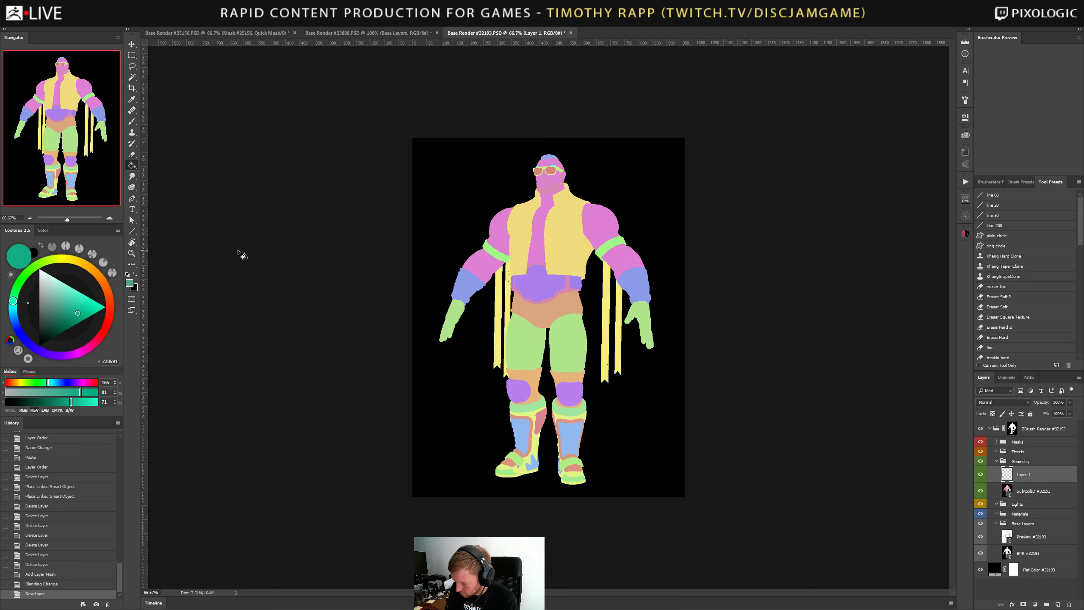
# Mix a dark brown with hue 23, saturation 67 and brightness 36, and fill the bare chest with it on the new layer.
pyautogui.keyDown('alt'); pyautogui.click(542, 252); pyautogui.keyUp('alt')
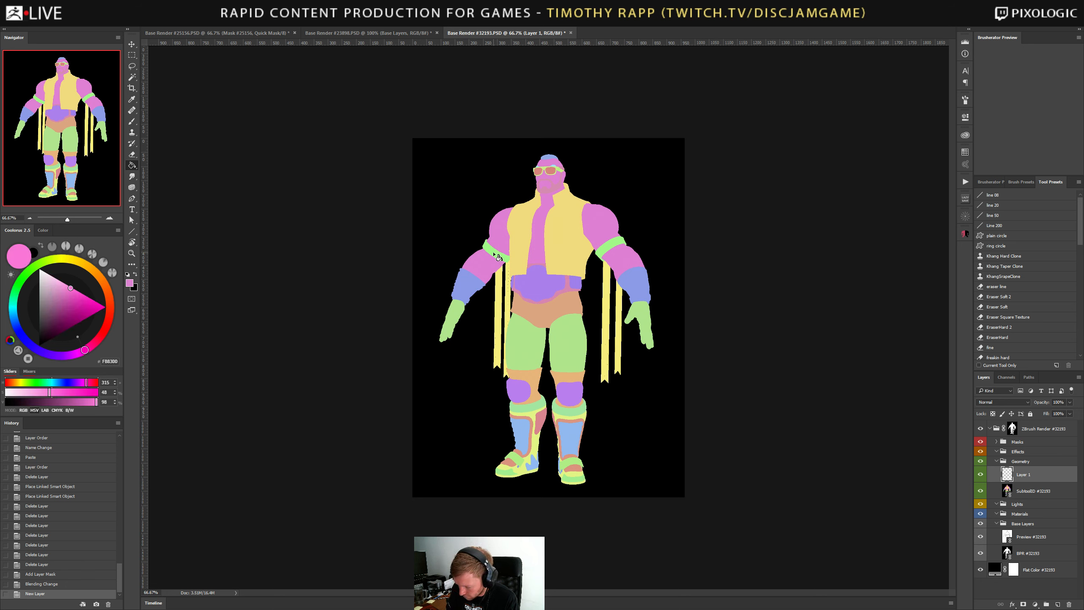
pyautogui.moveTo(107, 302); pyautogui.dragTo(108, 293)
pyautogui.click(66, 319)
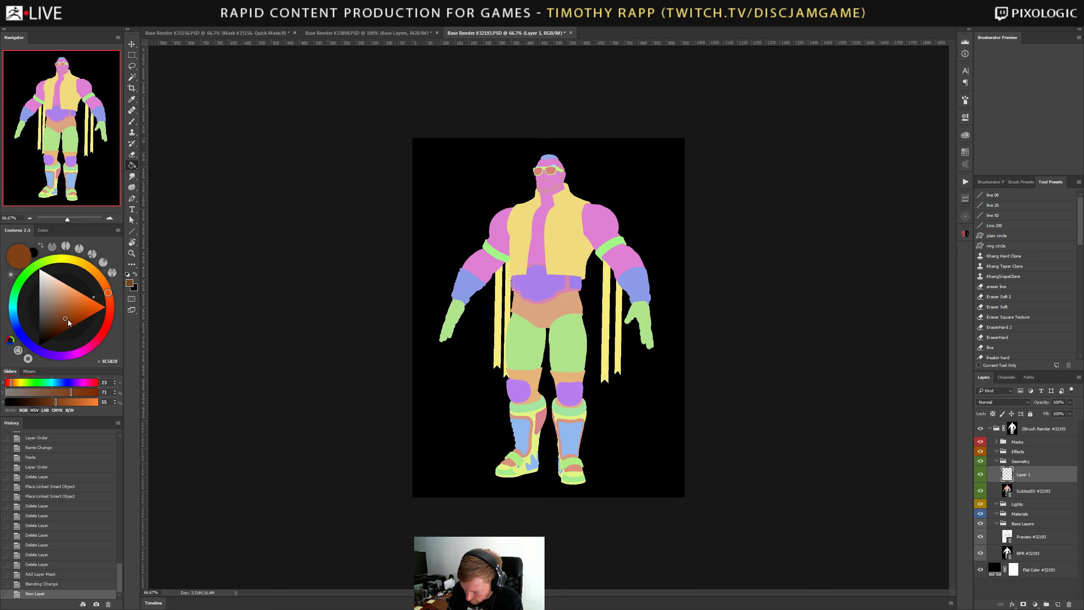
pyautogui.click(56, 326)
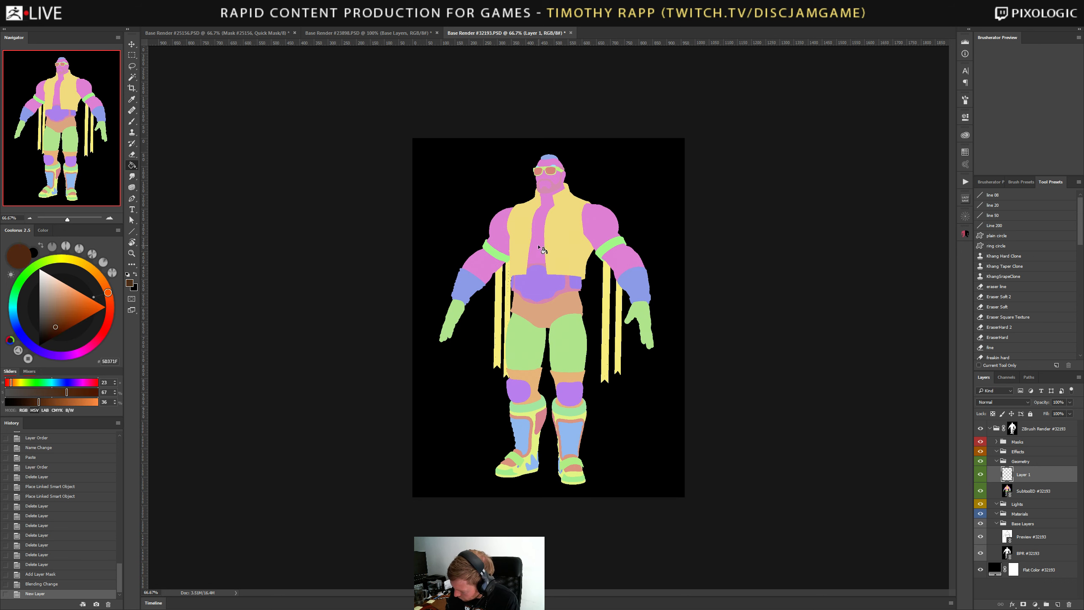
pyautogui.click(549, 271)
pyautogui.hotkey('ctrl', 'z')
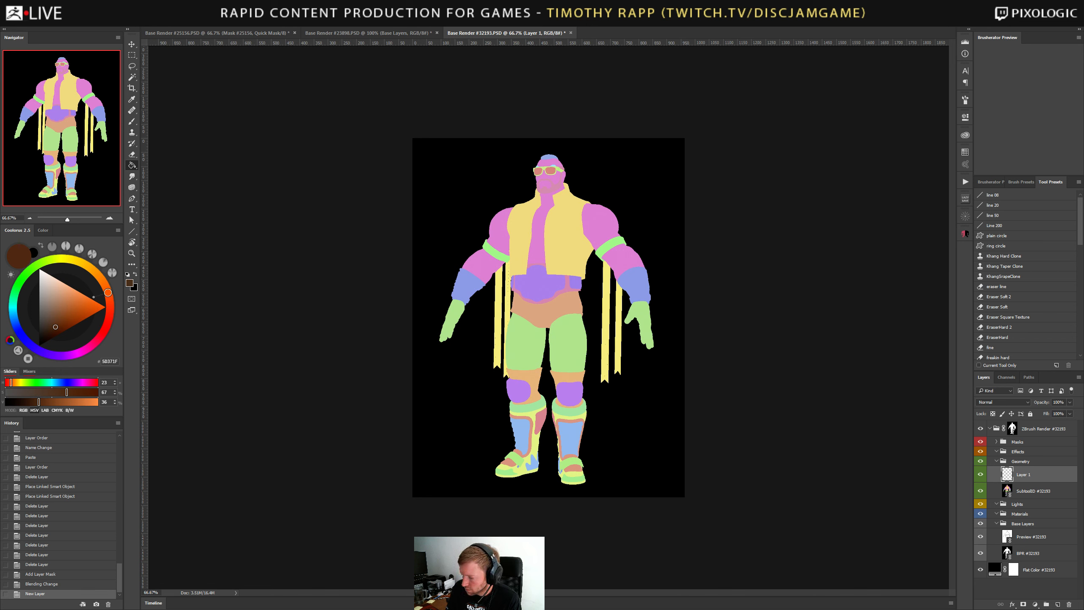
pyautogui.click(541, 261)
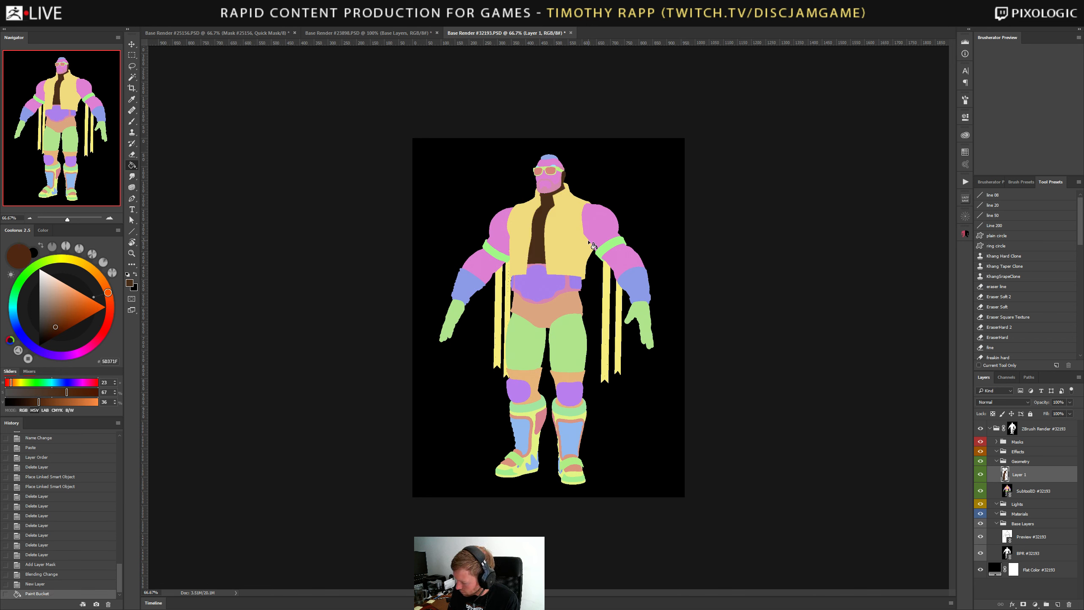
# Fill the skin areas of both upper arms, both forearms and the face with the dark brown.
pyautogui.click(507, 236)
pyautogui.click(613, 246)
pyautogui.click(629, 259)
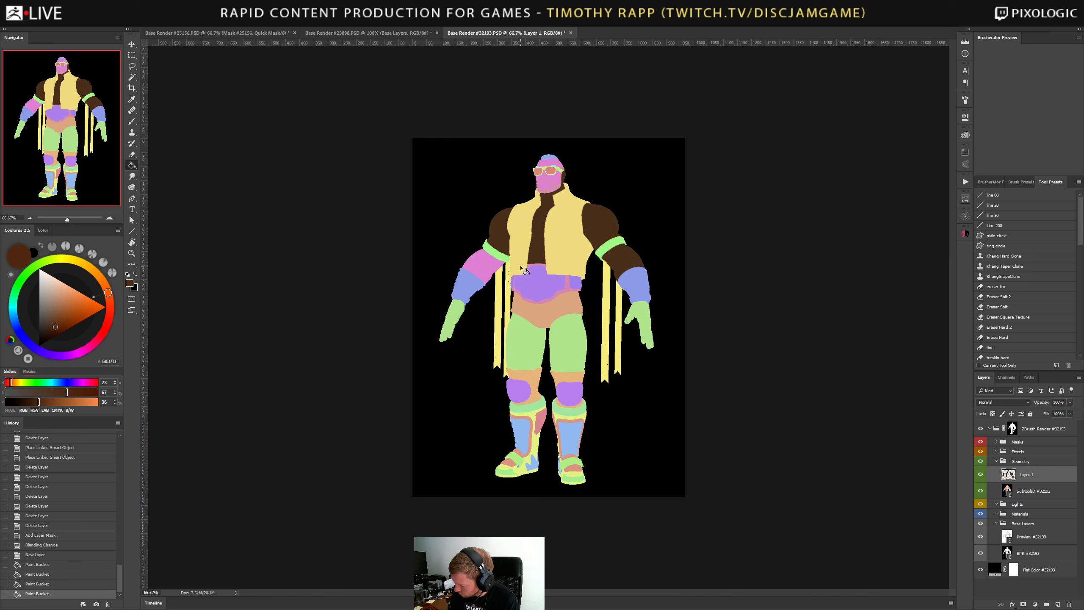
pyautogui.click(486, 267)
pyautogui.click(558, 182)
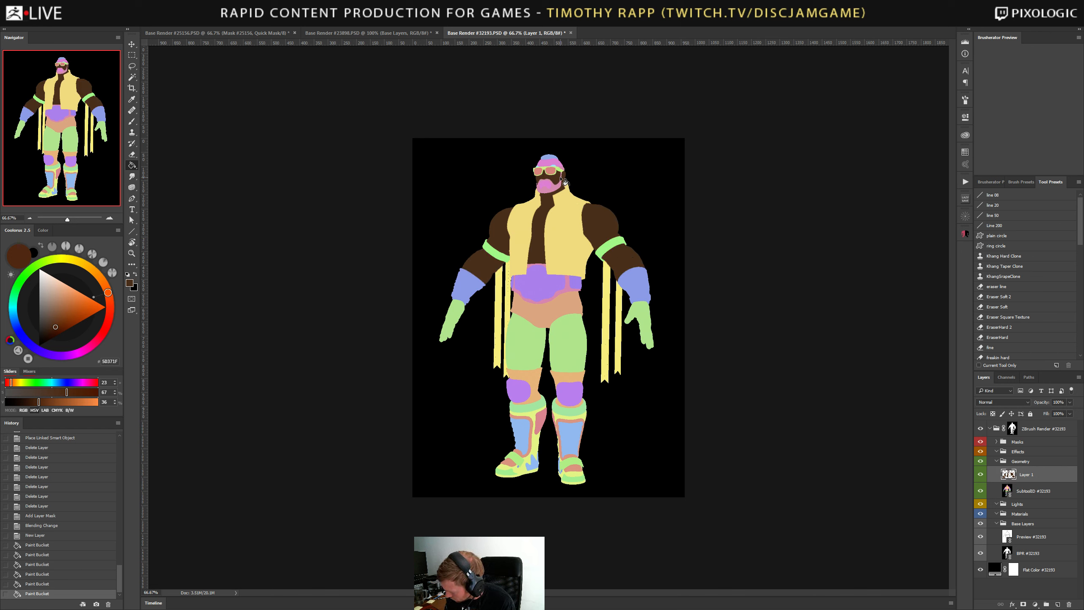
pyautogui.click(551, 166)
pyautogui.click(550, 187)
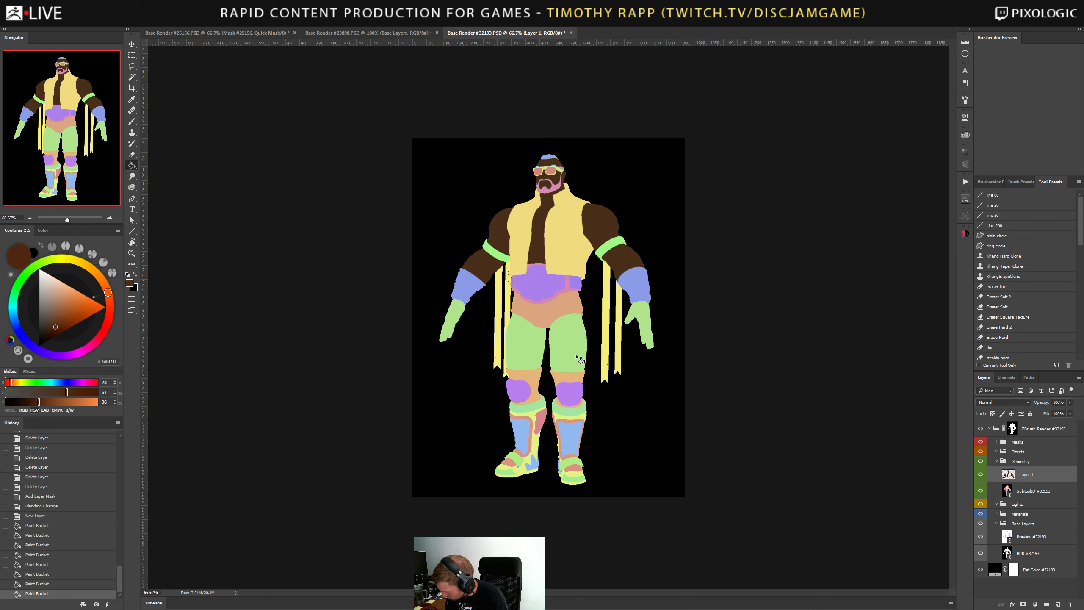
# Fill both thighs and both hands with the dark brown.
pyautogui.click(565, 344)
pyautogui.click(518, 354)
pyautogui.click(462, 318)
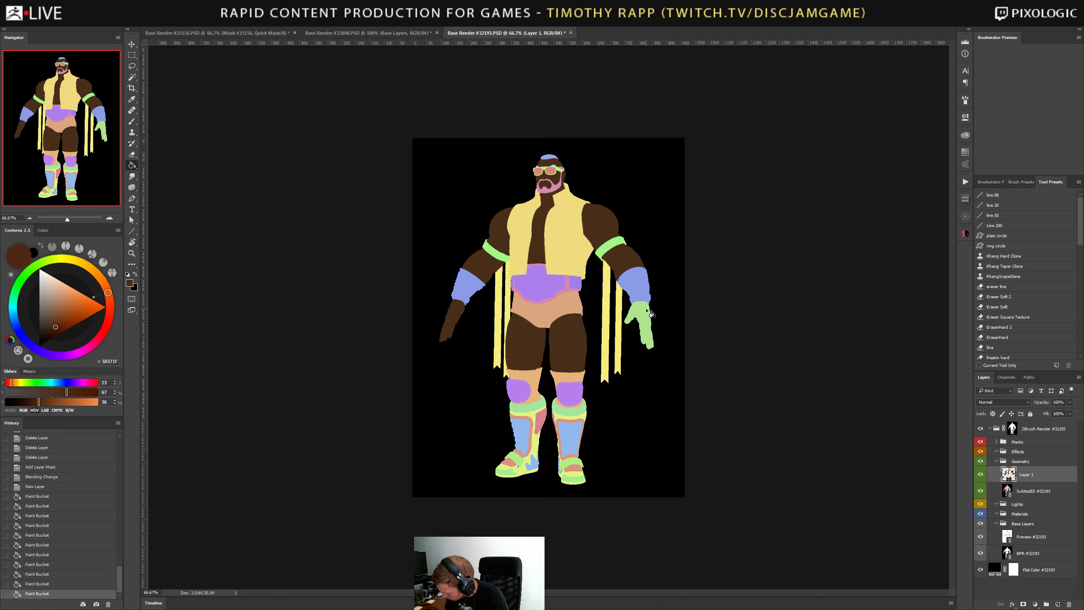
pyautogui.click(645, 313)
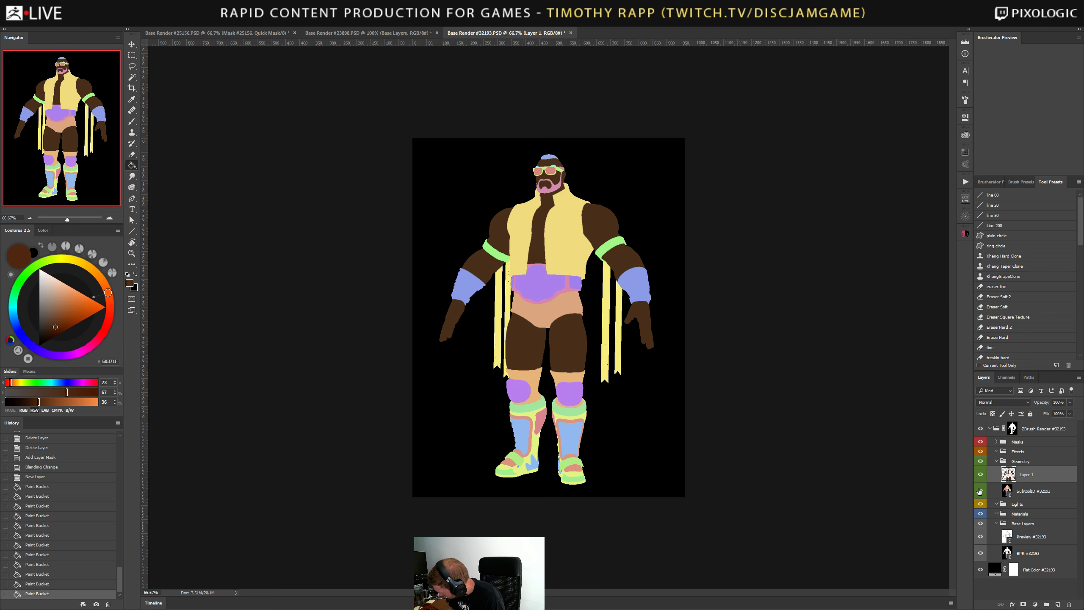
# Hide the SubtoolID layer and move the collapsed Geometry group below the Base Layers group.
pyautogui.click(981, 491)
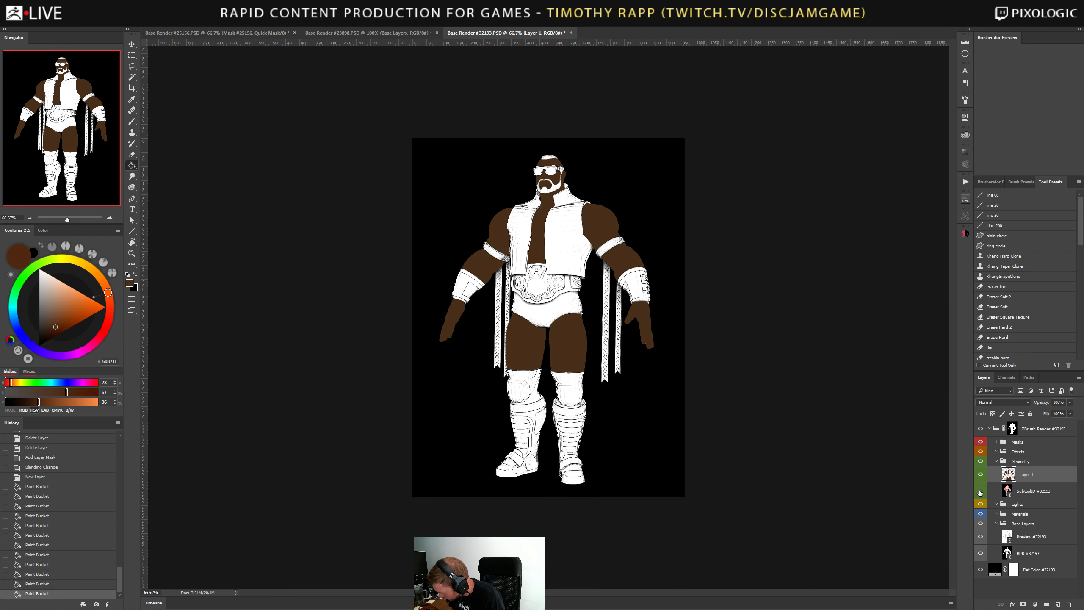
pyautogui.click(1005, 462)
pyautogui.click(996, 461)
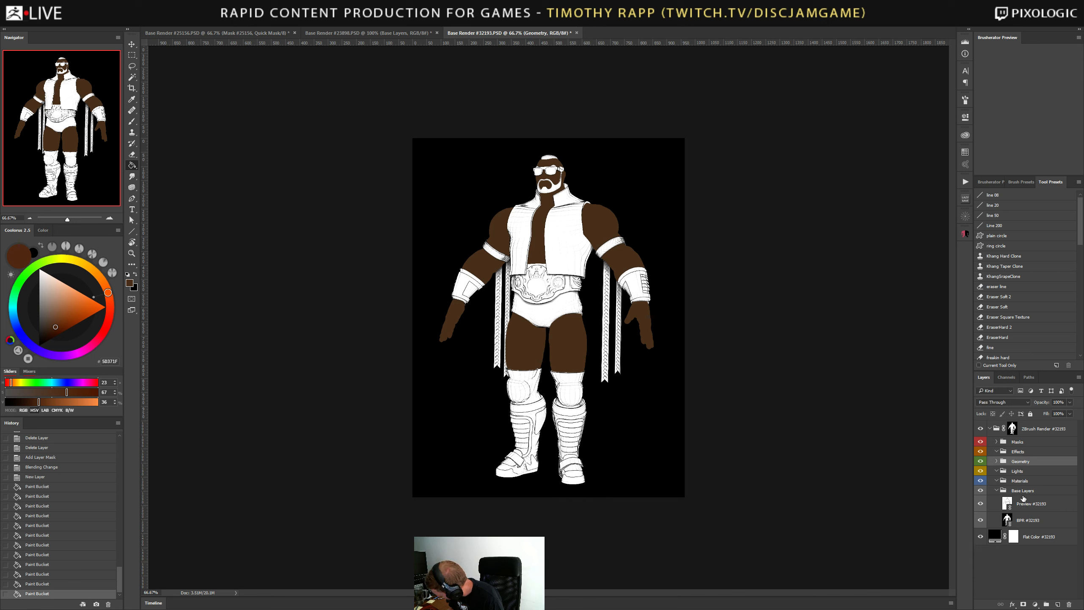
pyautogui.click(999, 492)
pyautogui.moveTo(1025, 464); pyautogui.dragTo(1026, 493)
pyautogui.click(997, 482)
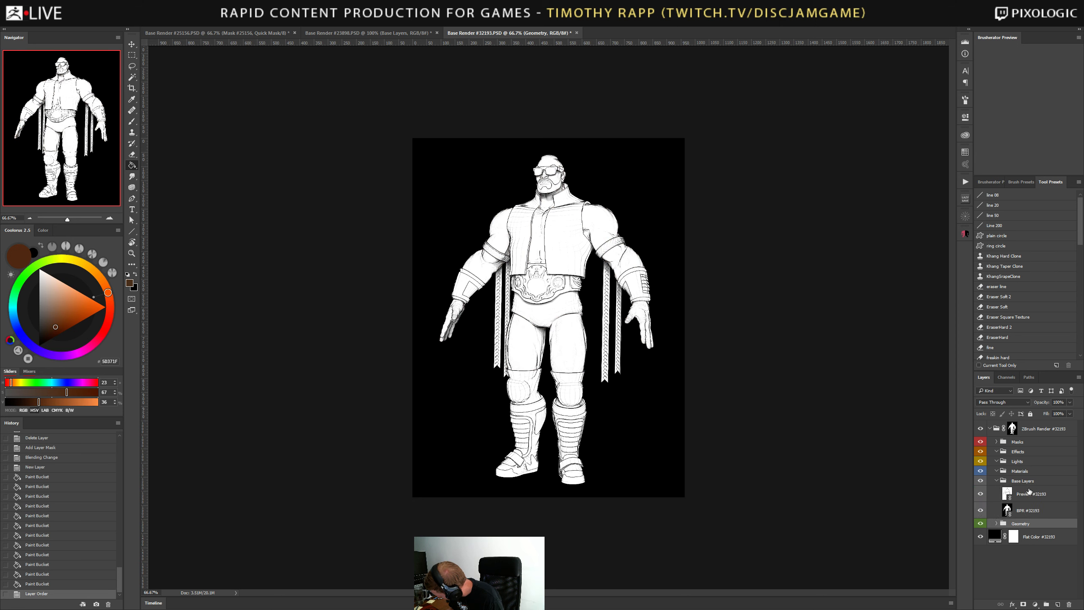
# Set the BPR layer's blend mode to Multiply.
pyautogui.click(1029, 494)
pyautogui.keyDown('shift'); pyautogui.click(1029, 510); pyautogui.keyUp('shift')
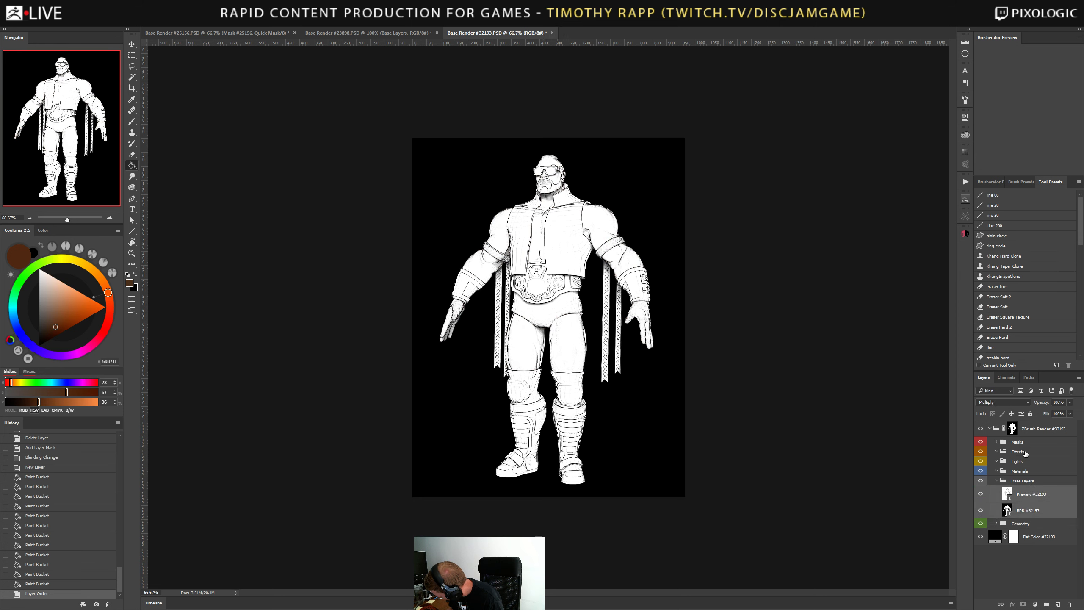
pyautogui.click(1030, 510)
pyautogui.click(1001, 402)
pyautogui.click(994, 430)
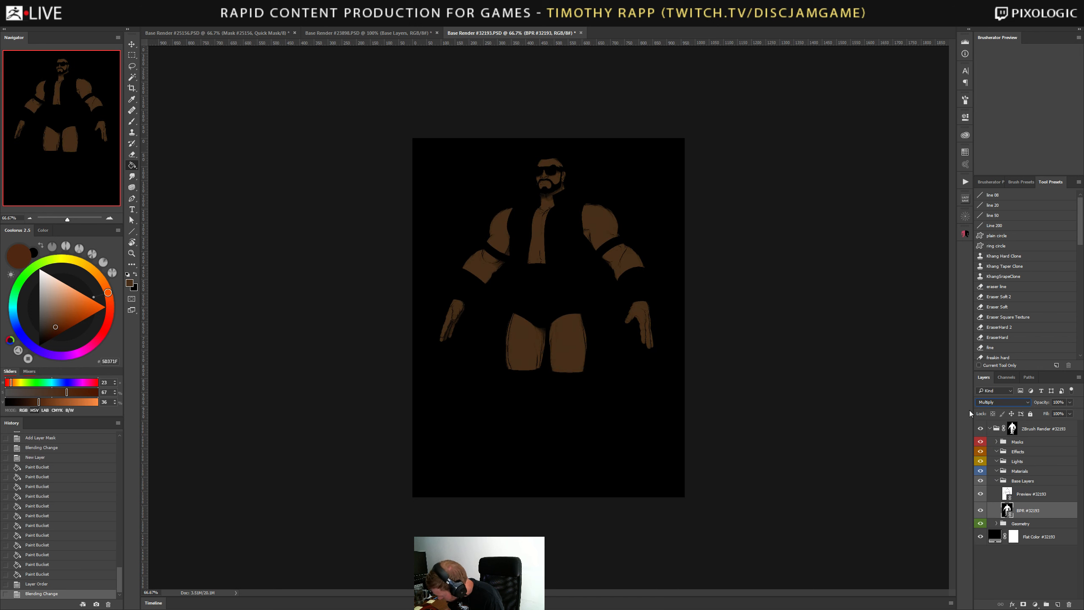
# Recolour the Flat Color fill layer to a dark, slightly warm grey.
pyautogui.doubleClick(992, 537)
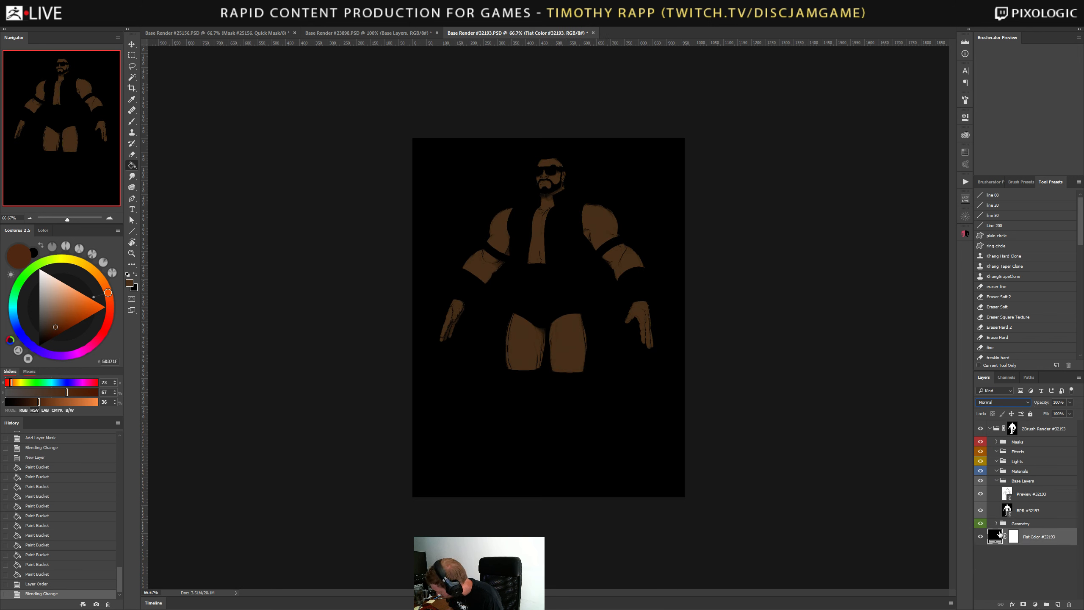
pyautogui.moveTo(585, 439); pyautogui.dragTo(561, 438)
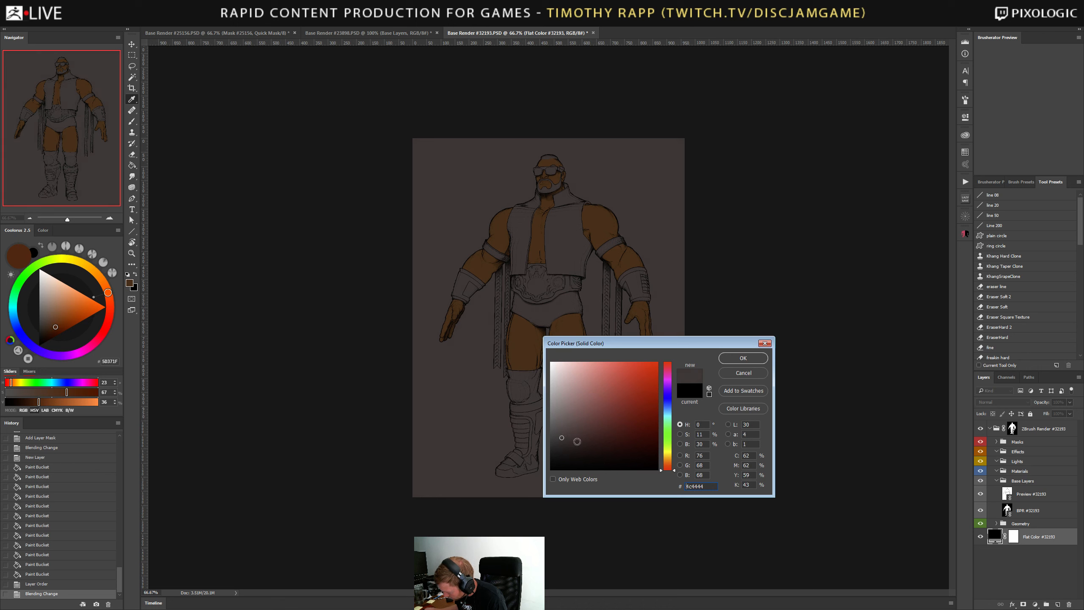
pyautogui.click(668, 397)
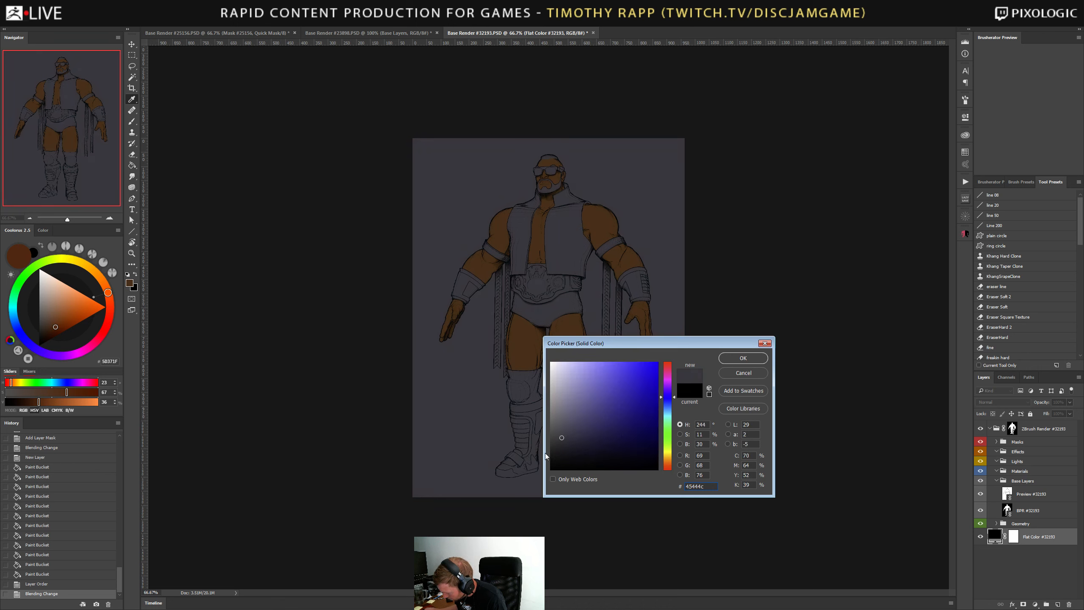
pyautogui.click(668, 456)
pyautogui.moveTo(668, 460); pyautogui.dragTo(669, 469)
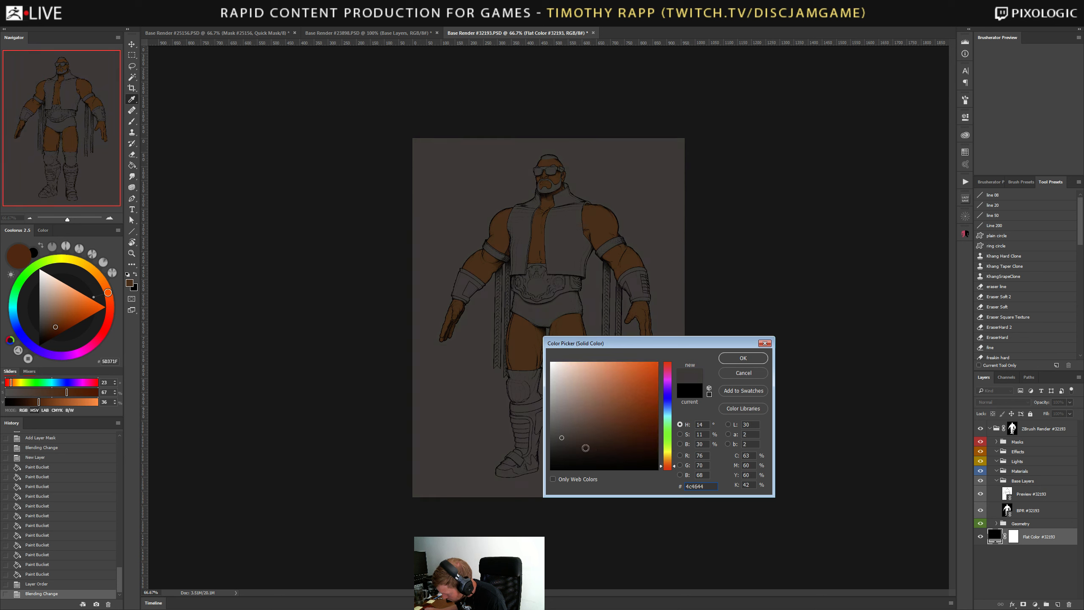
pyautogui.click(561, 446)
pyautogui.moveTo(560, 445); pyautogui.dragTo(558, 436)
pyautogui.click(743, 358)
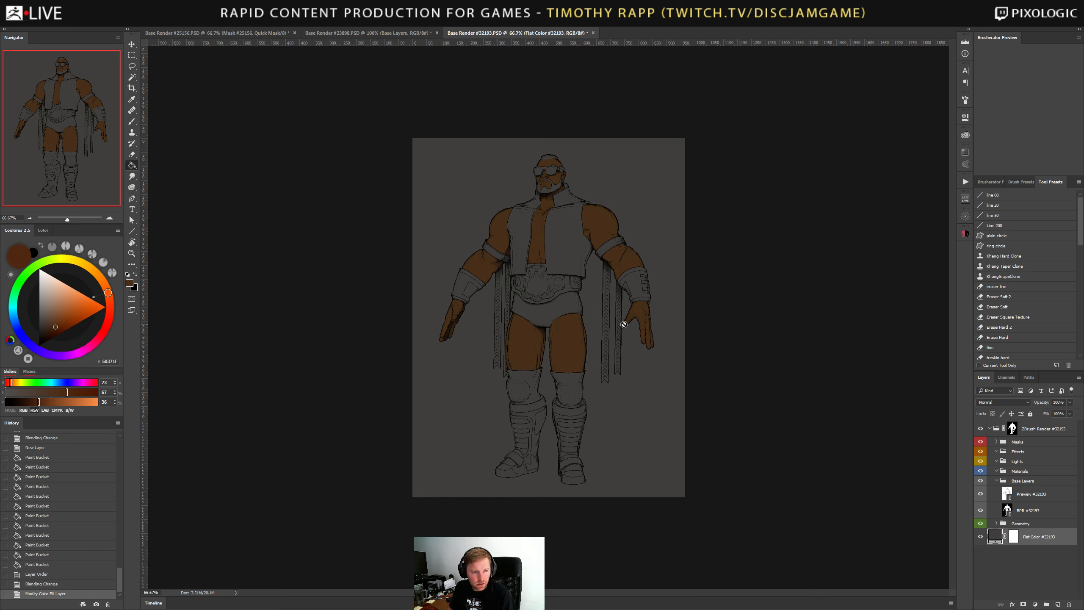
pyautogui.hotkey('alt', 'Tab')
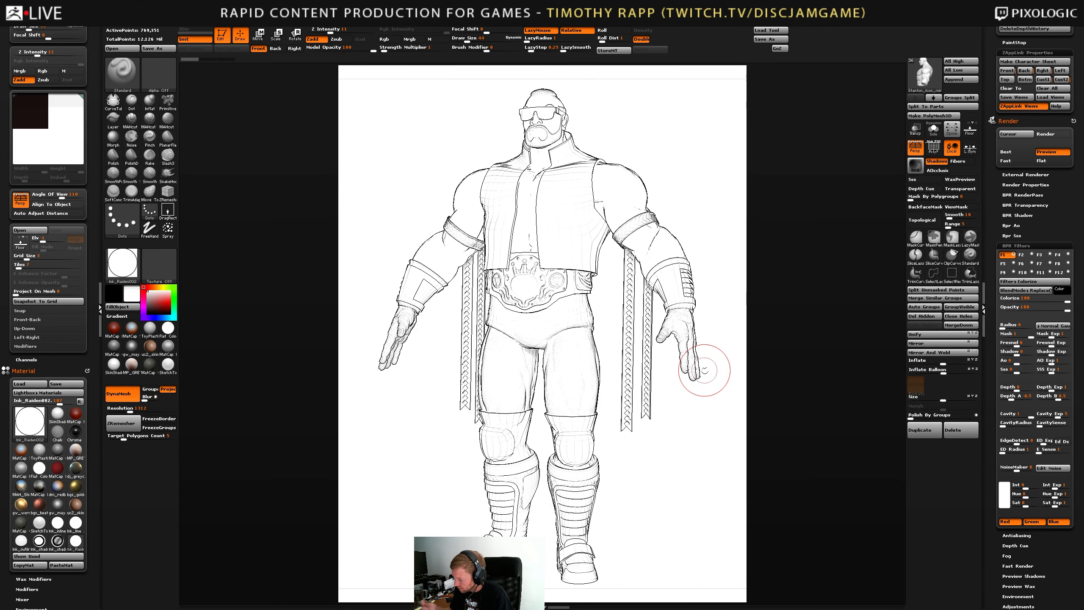
pyautogui.hotkey('alt', 'Tab')
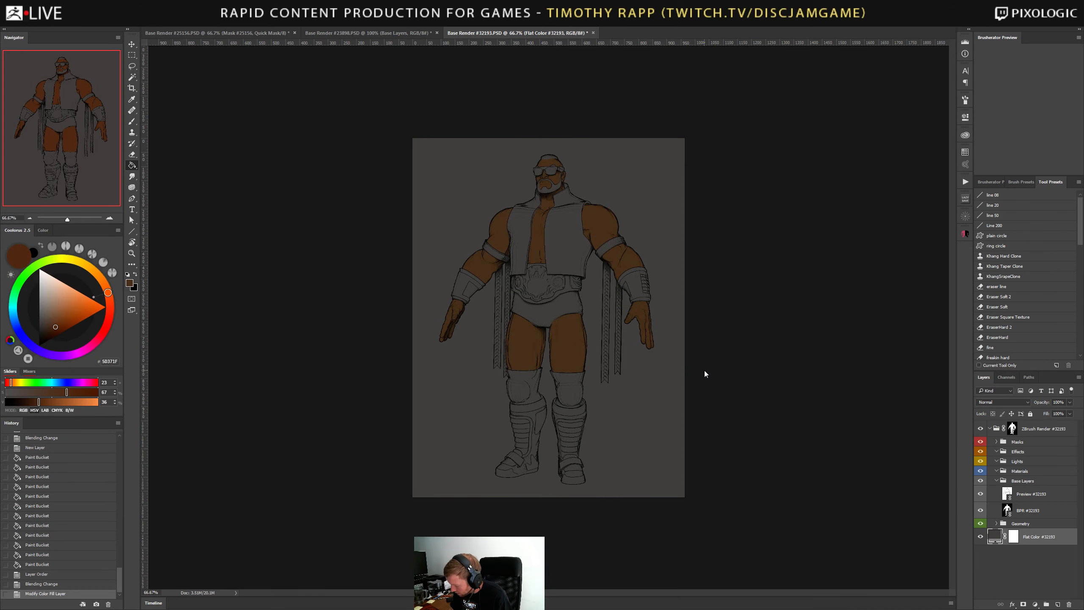
pyautogui.hotkey('alt', 'Tab')
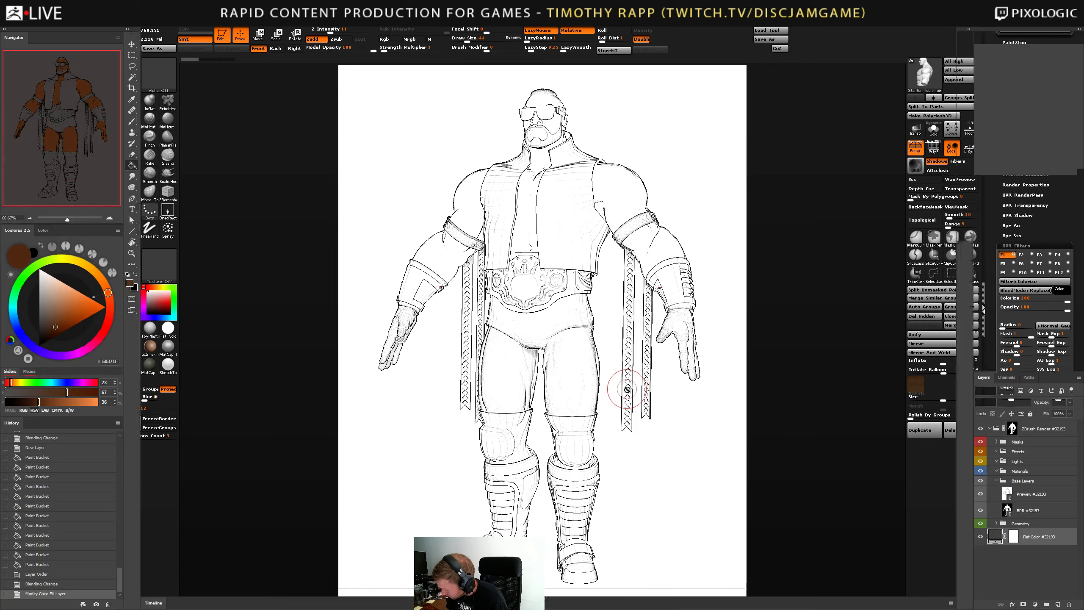
pyautogui.hotkey('alt', 'Tab')
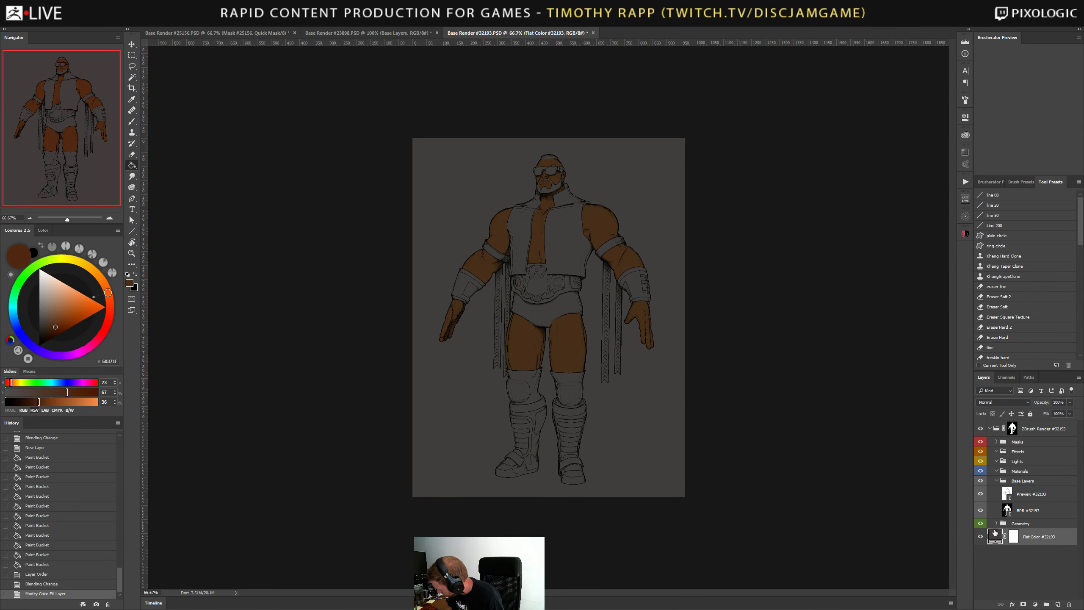
pyautogui.click(980, 525)
pyautogui.click(980, 525)
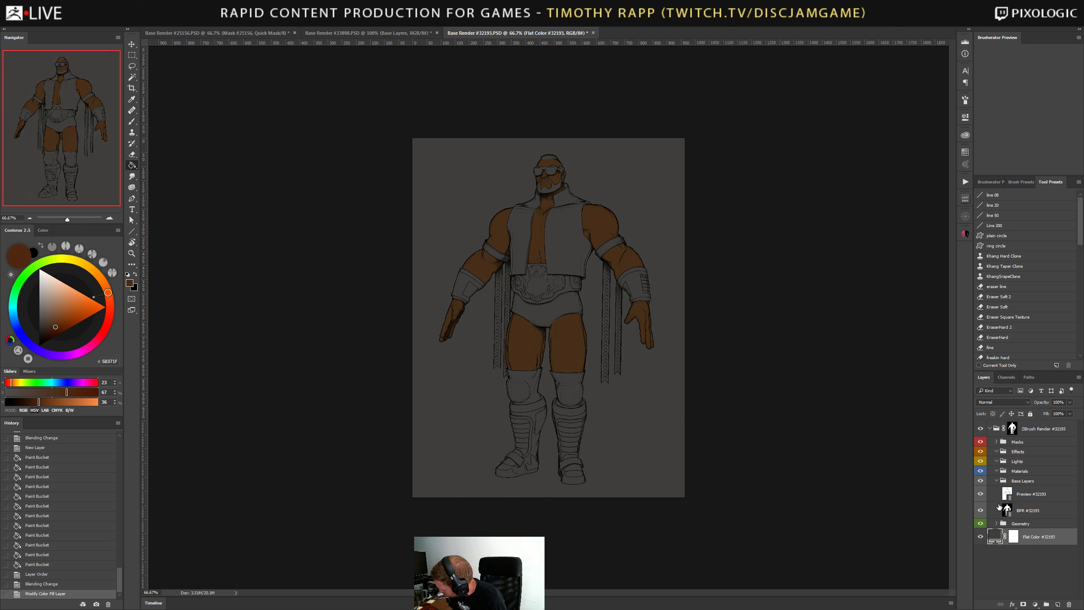
# Refill the skin areas on Layer 1 in the Geometry group with a darker, less saturated brown, 442C20.
pyautogui.click(997, 524)
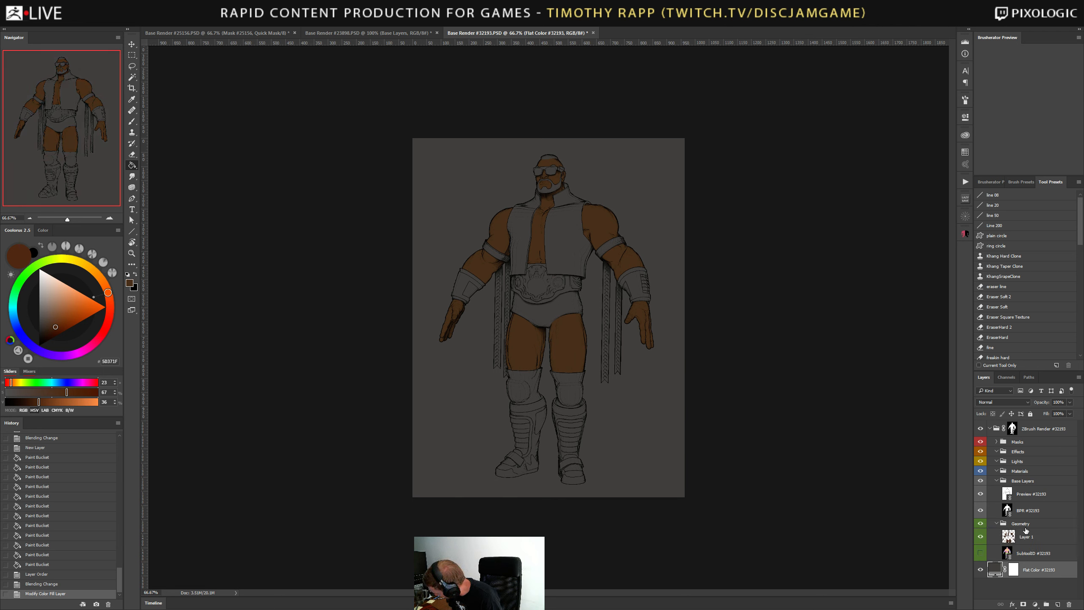
pyautogui.click(1028, 536)
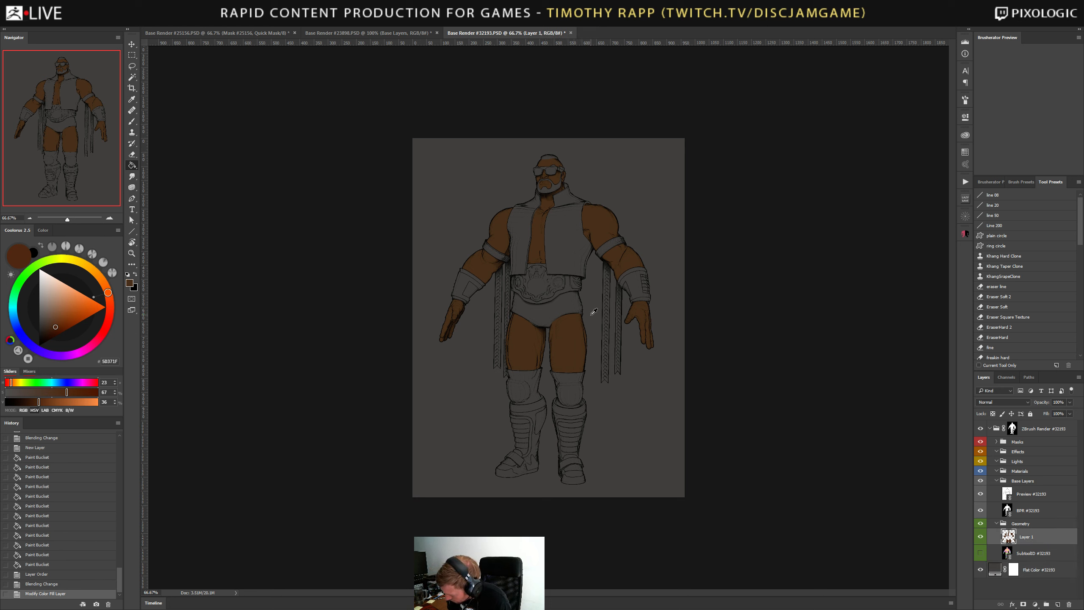
pyautogui.keyDown('alt'); pyautogui.click(570, 331); pyautogui.keyUp('alt')
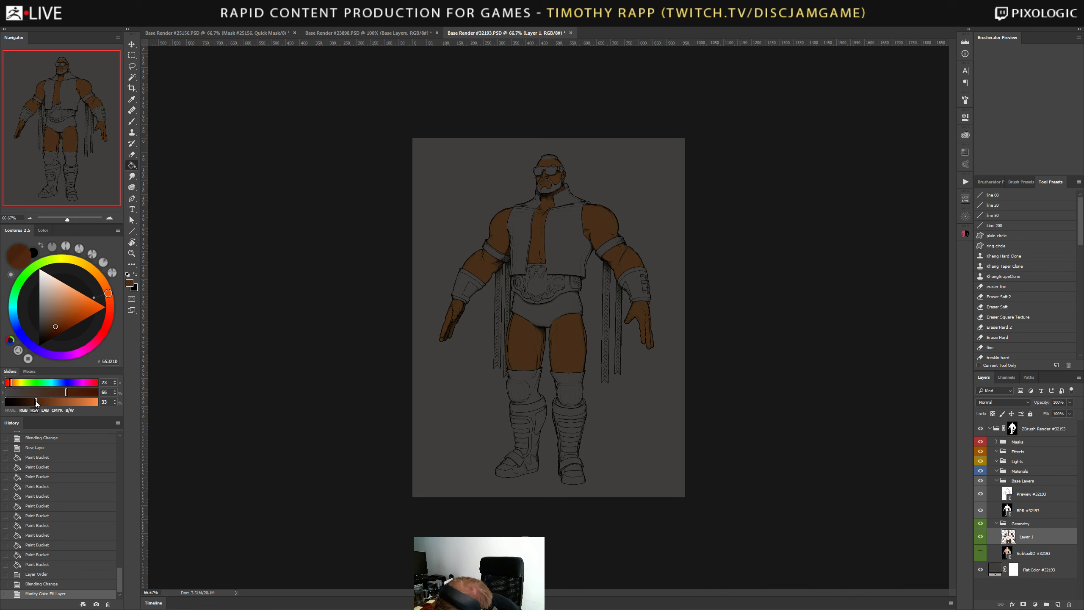
pyautogui.moveTo(37, 403); pyautogui.dragTo(30, 402)
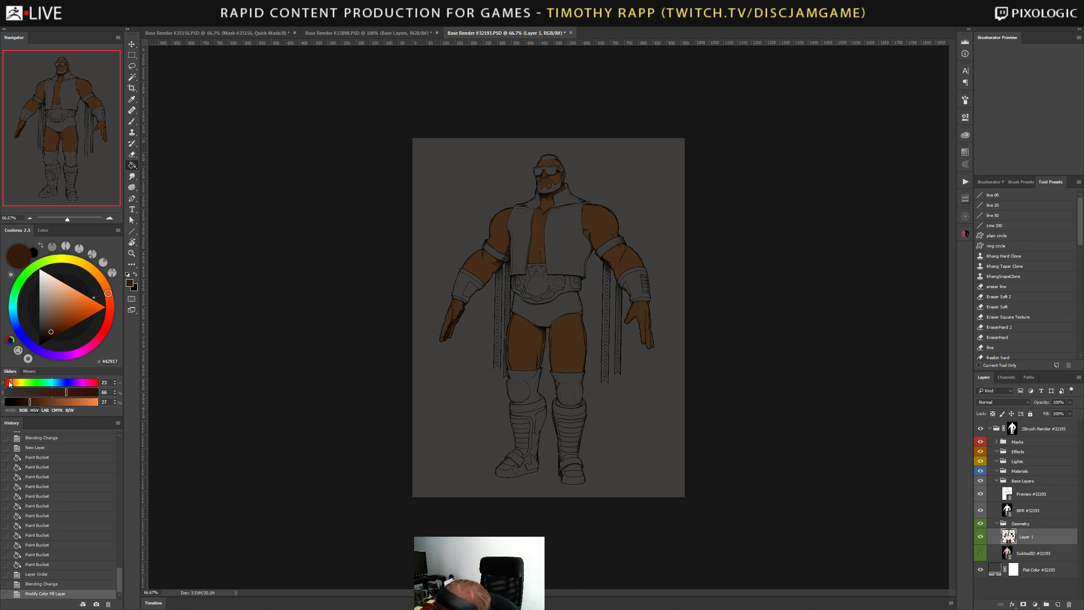
pyautogui.moveTo(11, 384); pyautogui.dragTo(54, 394)
pyautogui.click(564, 356)
pyautogui.hotkey('ctrl', 'z')
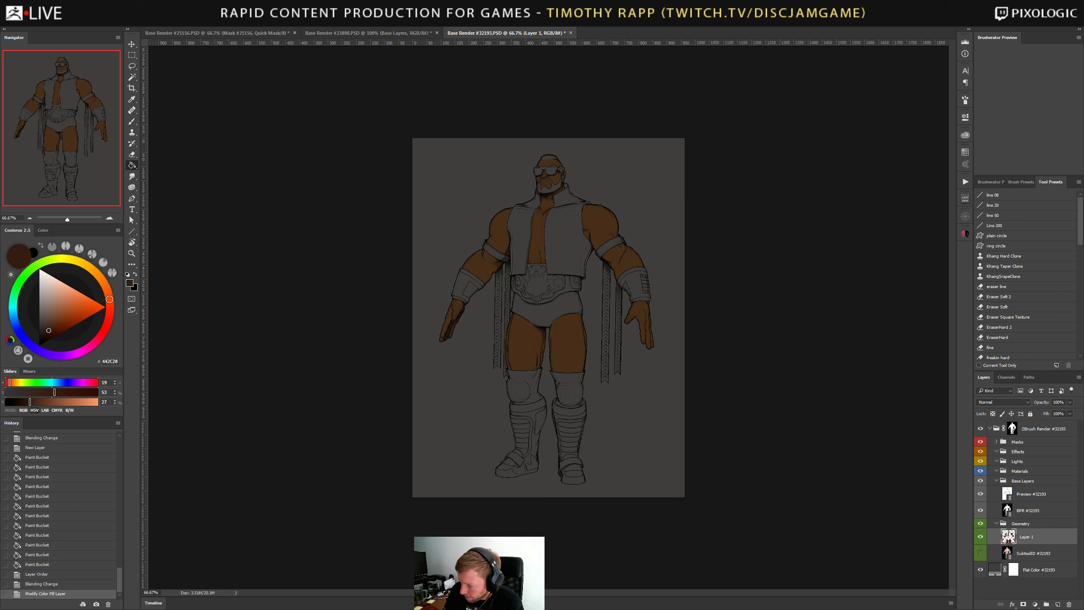
pyautogui.click(562, 346)
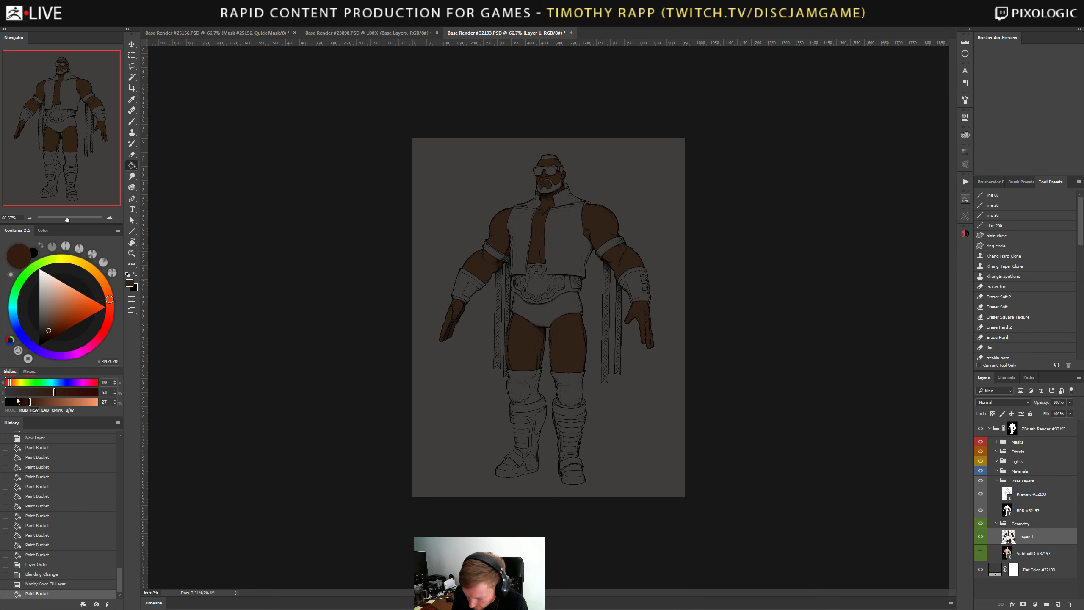
# Lower the fill colour's brightness to 6 and try the near-black as a fill on the vest.
pyautogui.moveTo(30, 401); pyautogui.dragTo(10, 401)
pyautogui.click(574, 256)
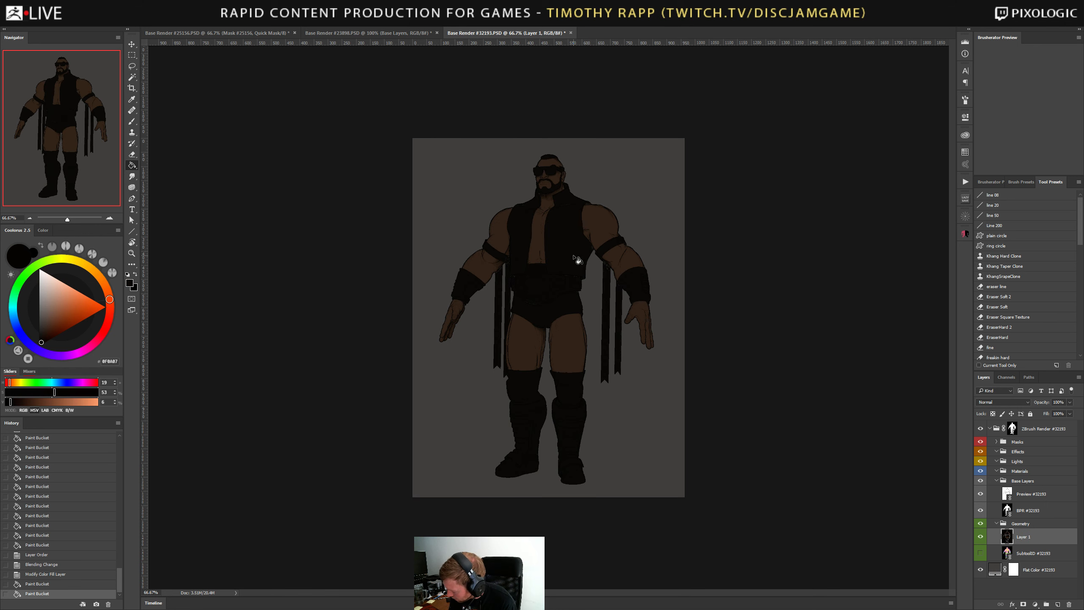
pyautogui.hotkey('ctrl', 'z')
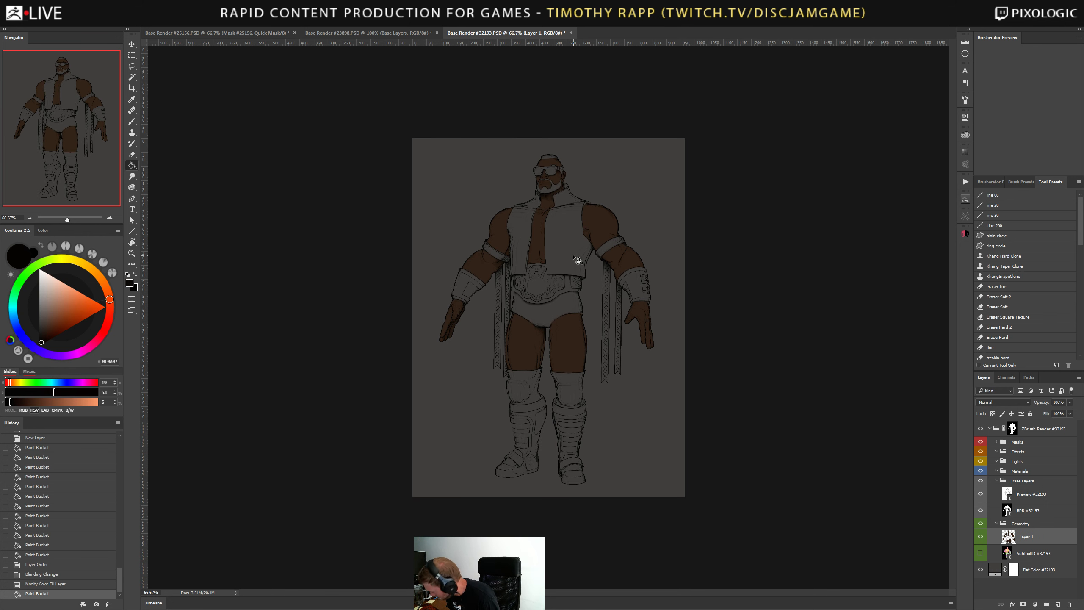
# Show the SubtoolID layer in the Geometry group and make Layer 1 the active layer again.
pyautogui.click(1009, 552)
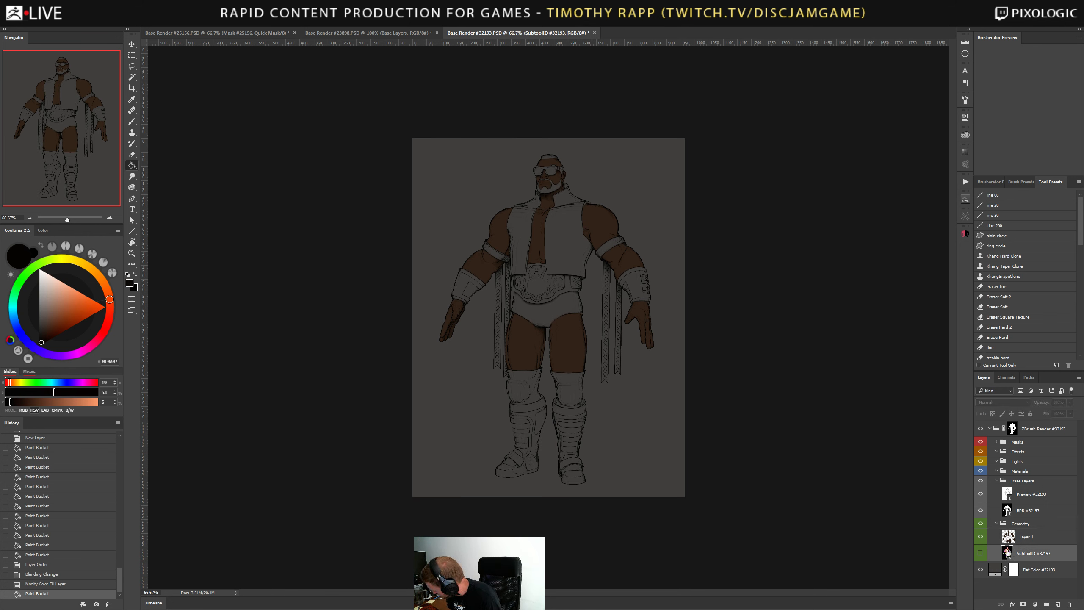
pyautogui.click(980, 553)
pyautogui.click(575, 244)
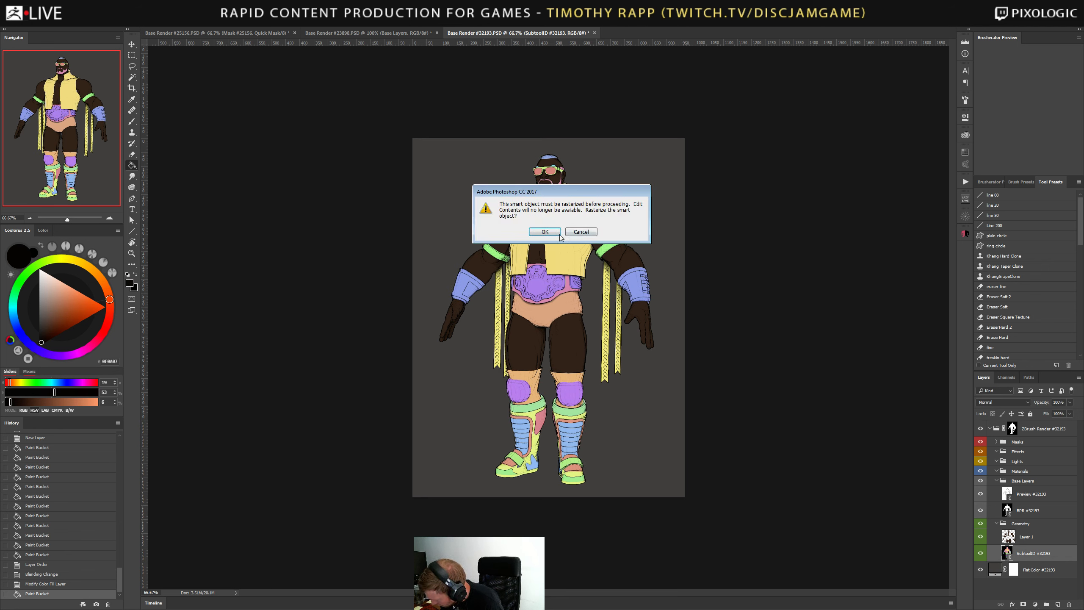
pyautogui.click(575, 233)
pyautogui.click(1032, 537)
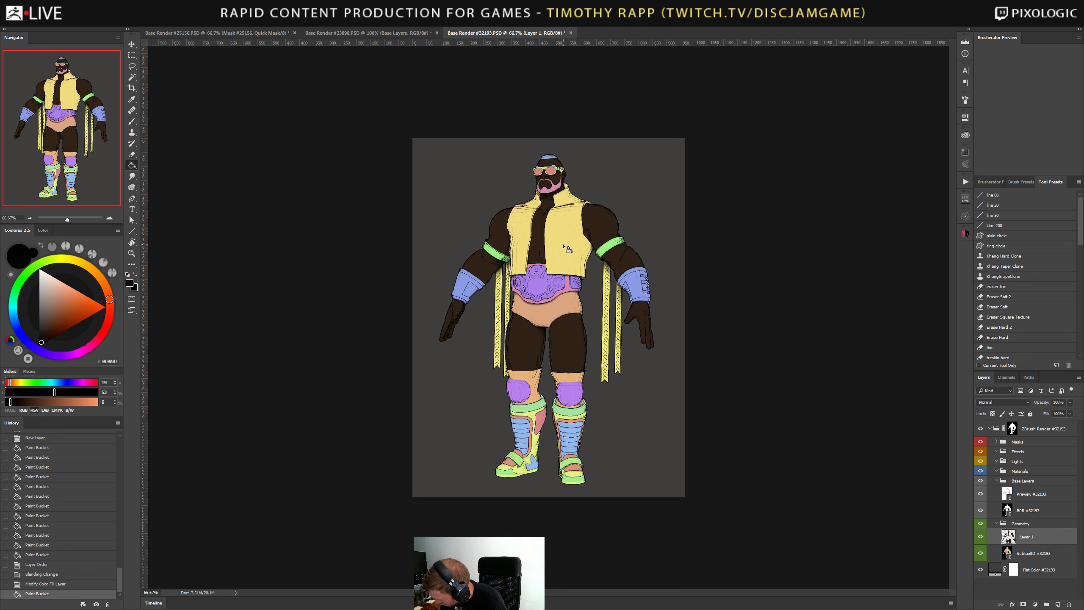
# Fill the vest on Layer 1 with the near-black colour, including its remaining unfilled patches.
pyautogui.click(573, 234)
pyautogui.hotkey('ctrl', 'z')
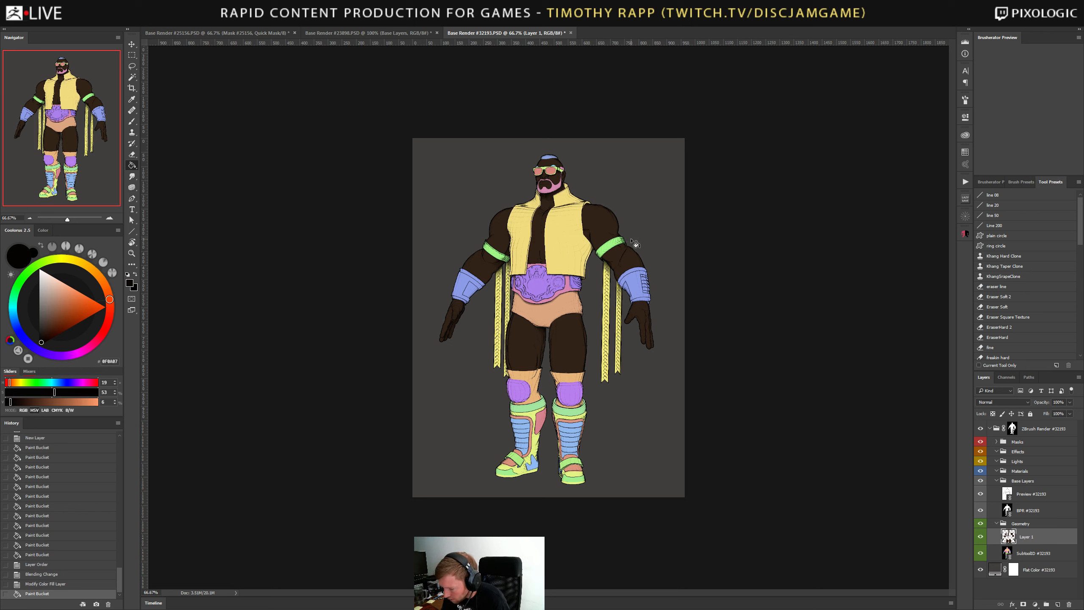
pyautogui.click(582, 281)
pyautogui.click(571, 245)
pyautogui.click(576, 280)
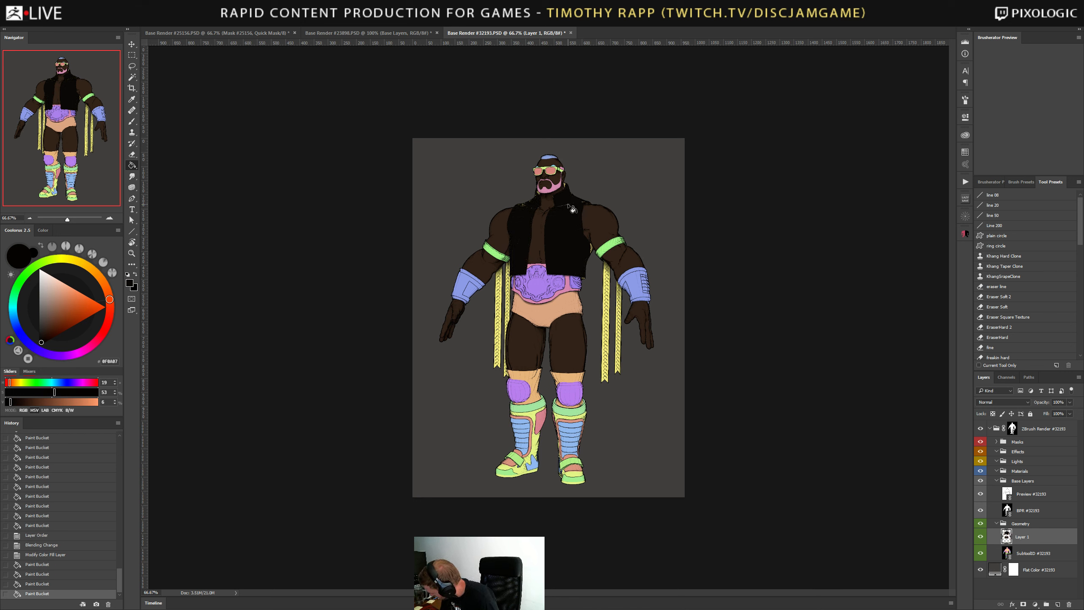
pyautogui.click(566, 238)
pyautogui.click(567, 239)
pyautogui.click(566, 239)
pyautogui.click(567, 238)
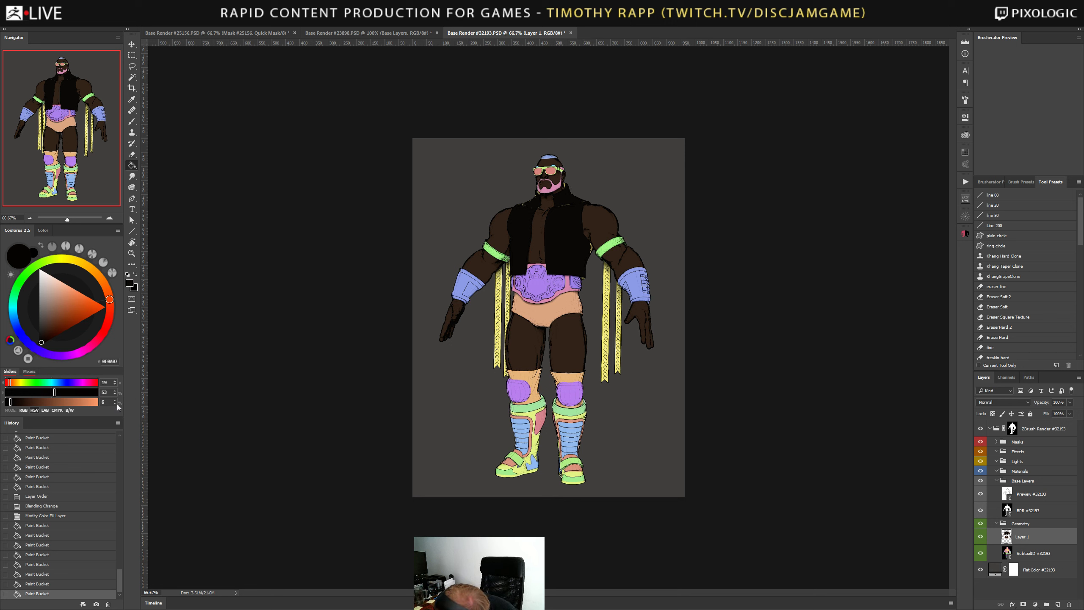
# Try other brightness values for the near-black fill colour and set it back to 6.
pyautogui.press('Return')
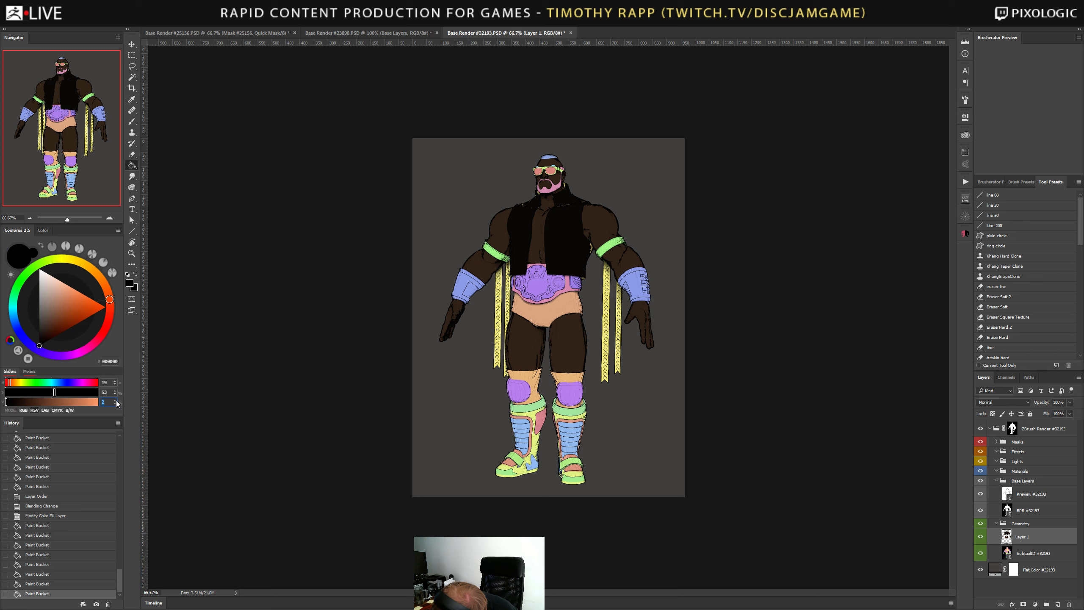
pyautogui.write('10')
pyautogui.click(115, 401)
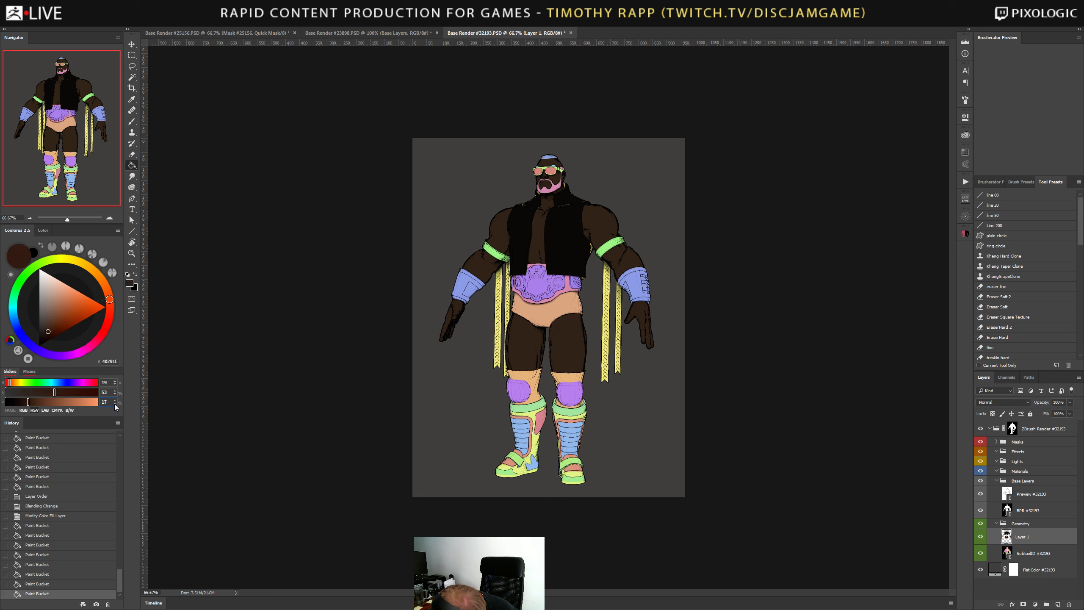
pyautogui.click(115, 404)
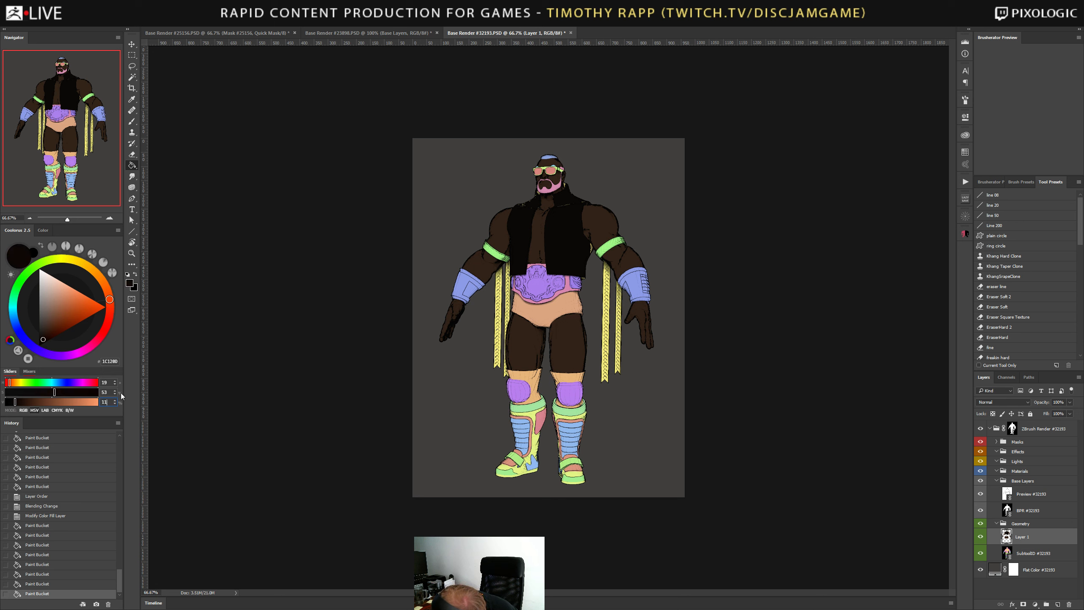
pyautogui.click(11, 403)
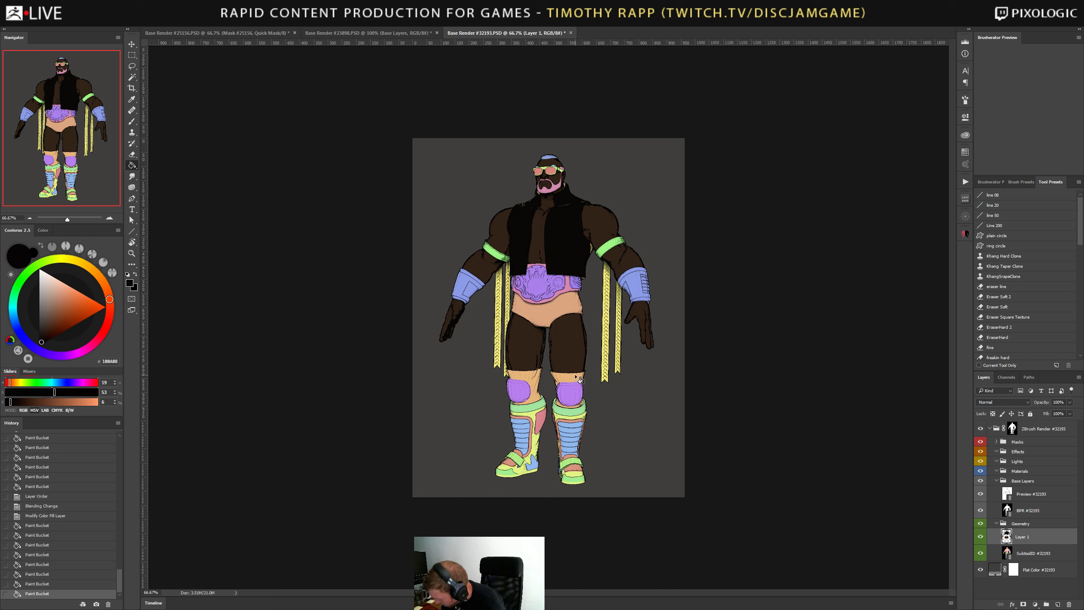
# Fill the wrestler's trunks with the near-black colour, leaving the wristbands unfilled.
pyautogui.click(578, 313)
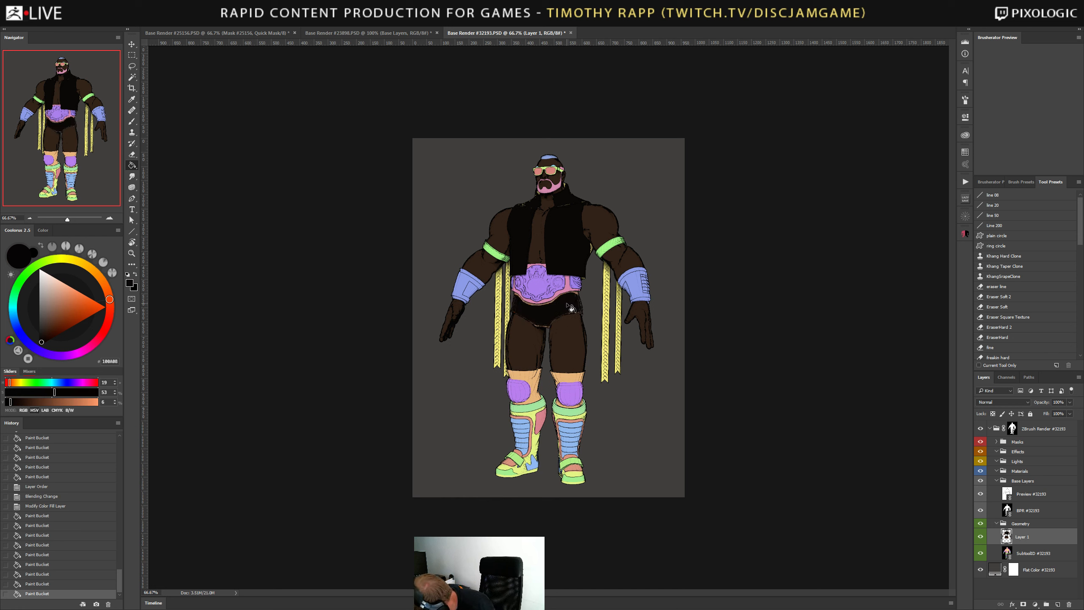
pyautogui.click(574, 311)
pyautogui.click(582, 298)
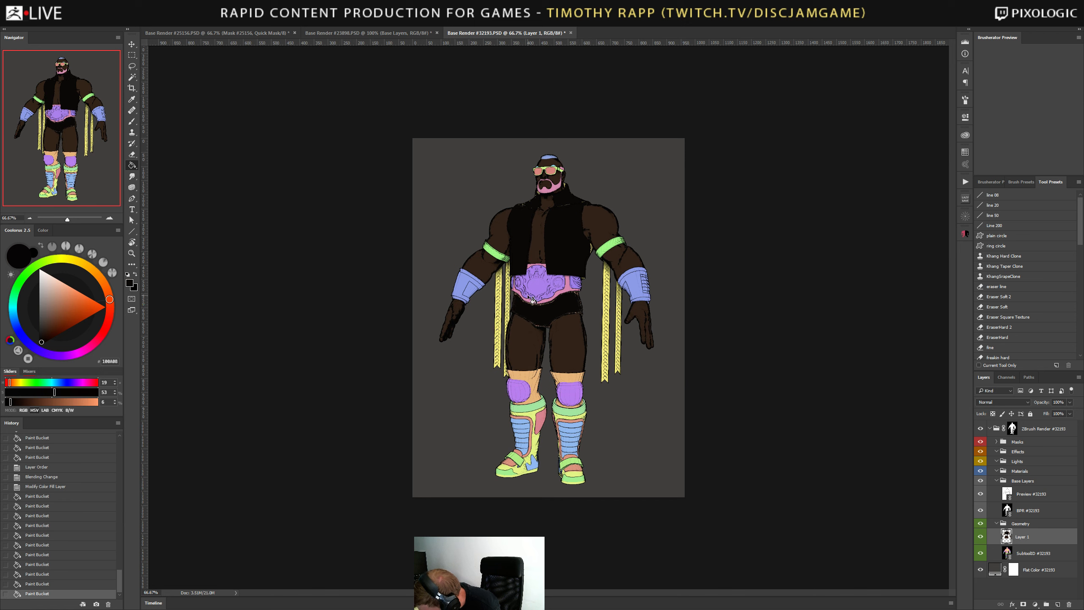
pyautogui.click(643, 274)
pyautogui.hotkey('ctrl', 'z')
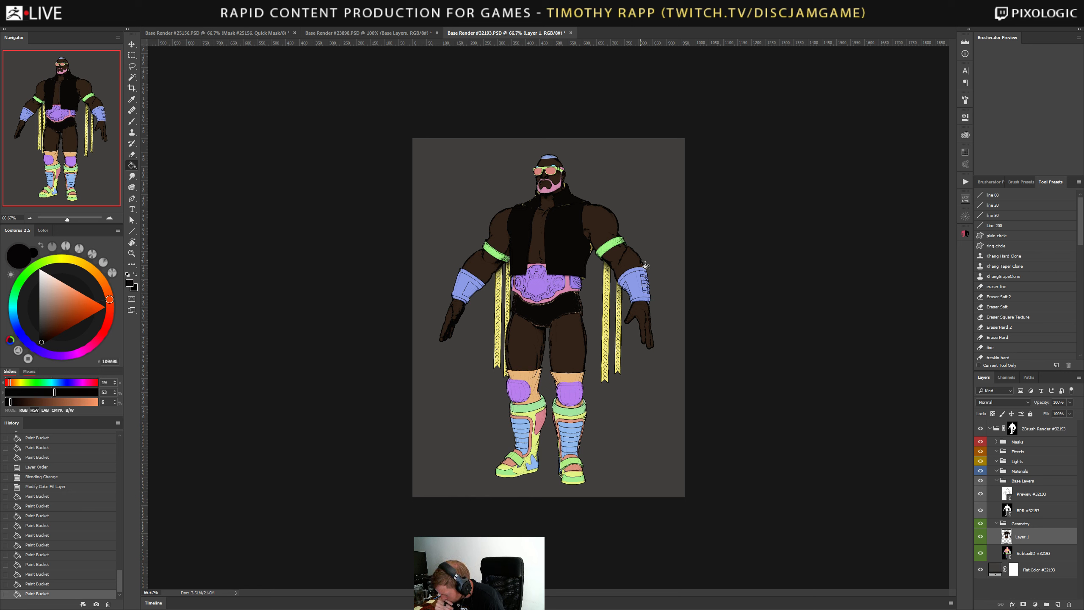
# Brush the near-black colour over the leftover unfilled specks on the vest's collar and shoulders.
pyautogui.hotkey('ctrl', '+')
pyautogui.hotkey('ctrl', '+')
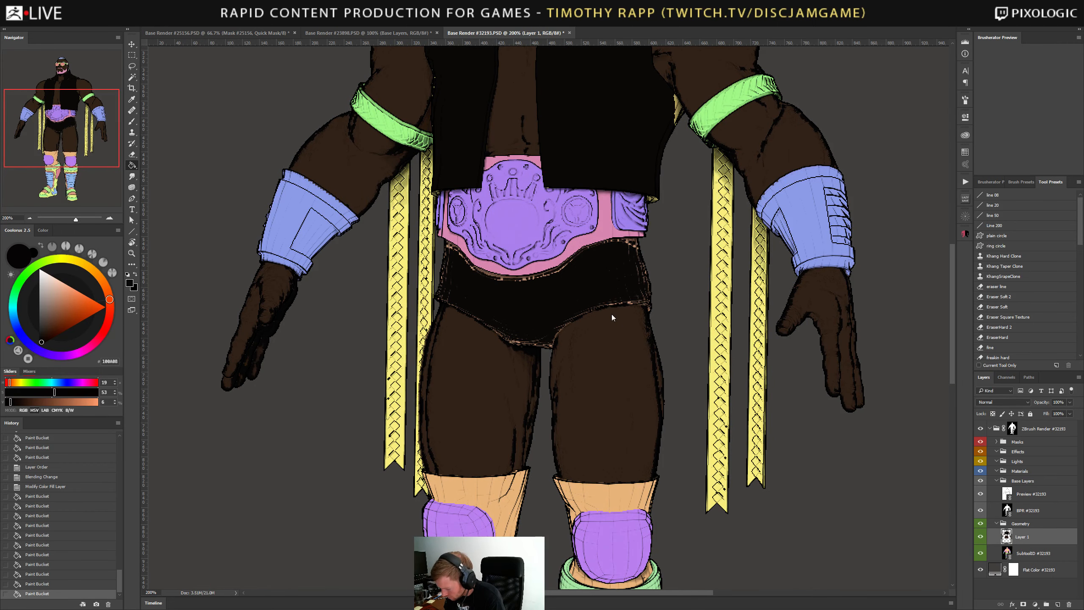
pyautogui.scroll(1, 626, 350)
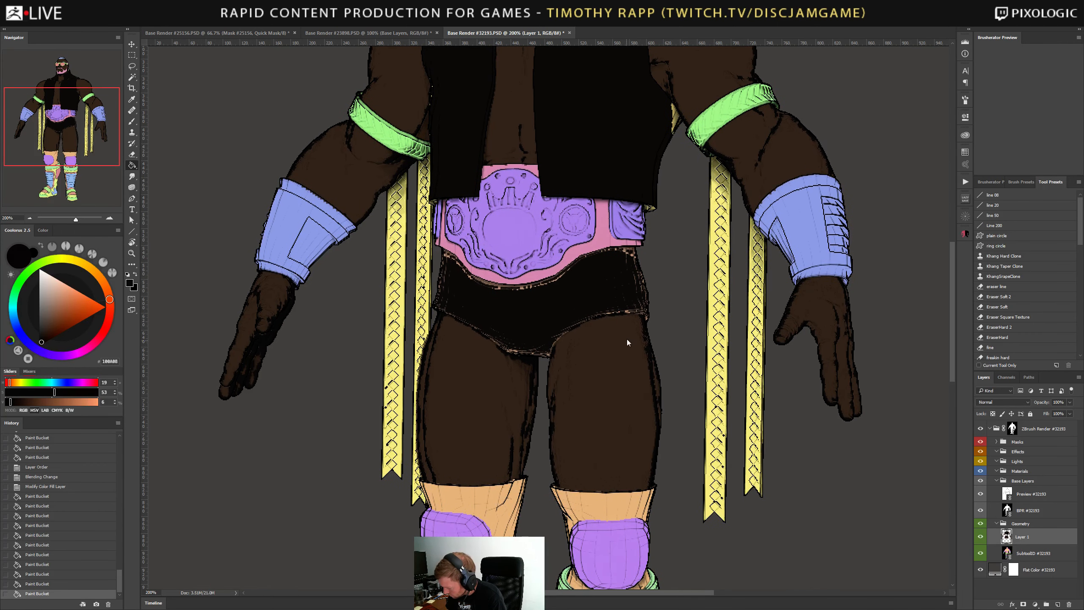
pyautogui.moveTo(593, 118)
pyautogui.mouseDown()
pyautogui.moveTo(629, 362)
pyautogui.moveTo(617, 432)
pyautogui.moveTo(635, 417)
pyautogui.moveTo(632, 438)
pyautogui.mouseUp()
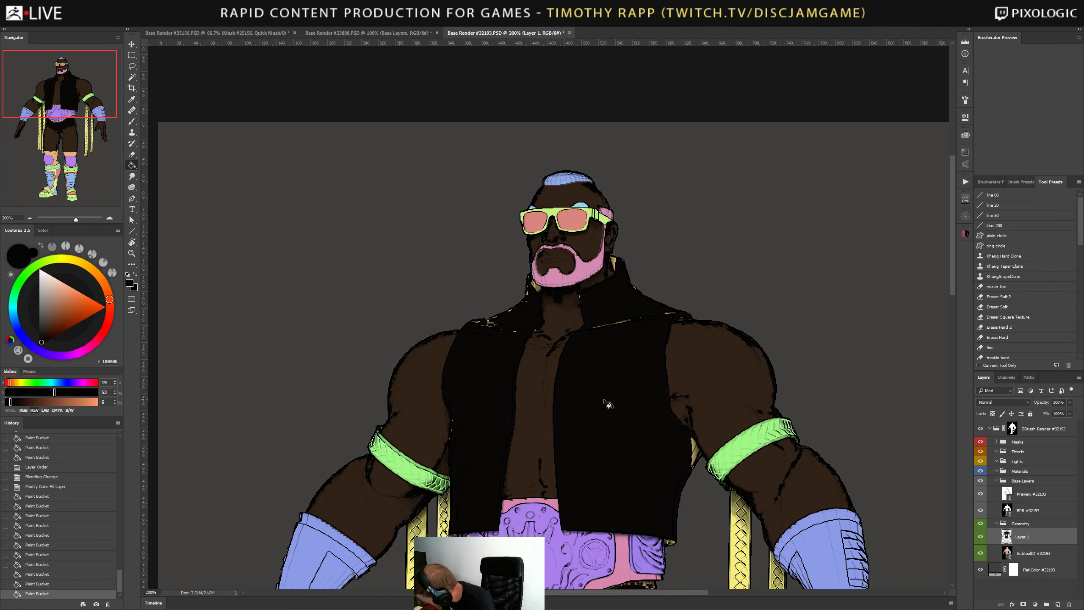
pyautogui.press('b')
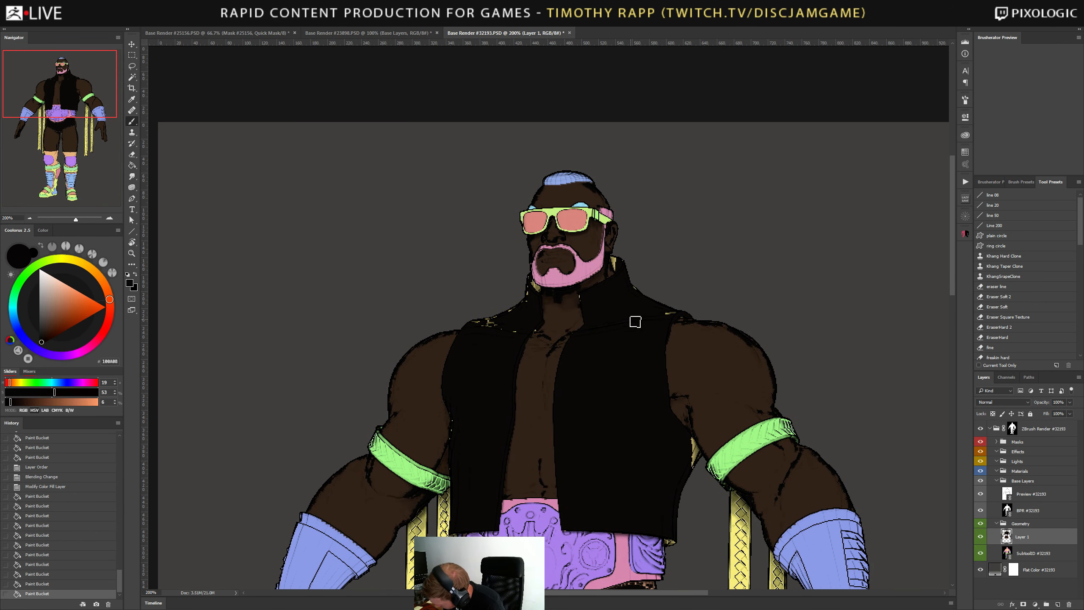
pyautogui.moveTo(645, 325); pyautogui.dragTo(674, 316)
pyautogui.moveTo(622, 268)
pyautogui.mouseDown()
pyautogui.moveTo(536, 294)
pyautogui.moveTo(491, 327)
pyautogui.moveTo(509, 341)
pyautogui.moveTo(520, 333)
pyautogui.mouseUp()
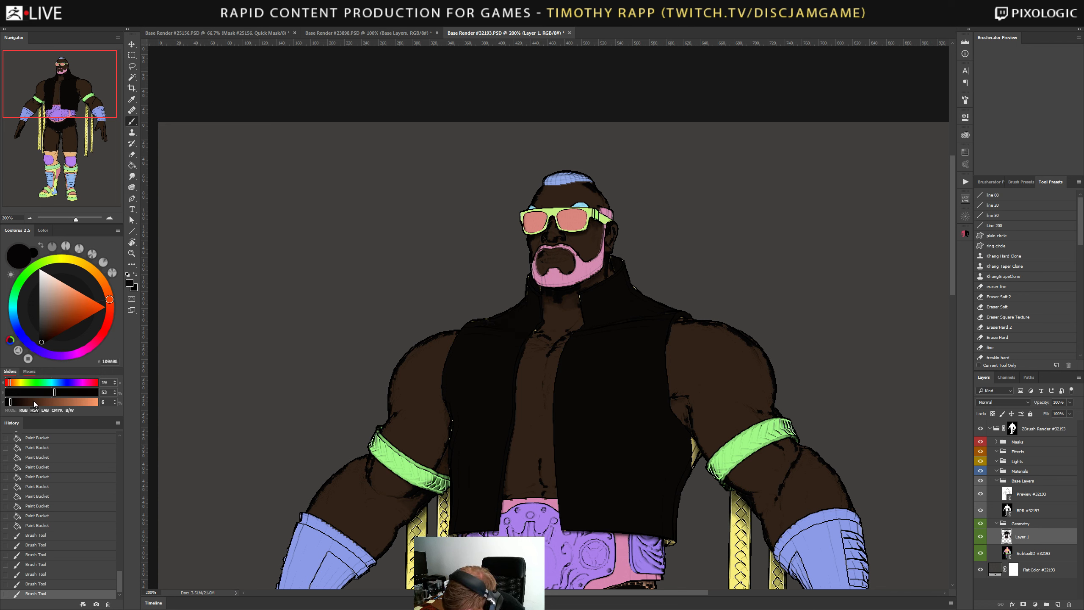
# Try lighter vest fills, first with dark brown #271912 and again with the less saturated dark grey #272524.
pyautogui.moveTo(10, 402); pyautogui.dragTo(19, 404)
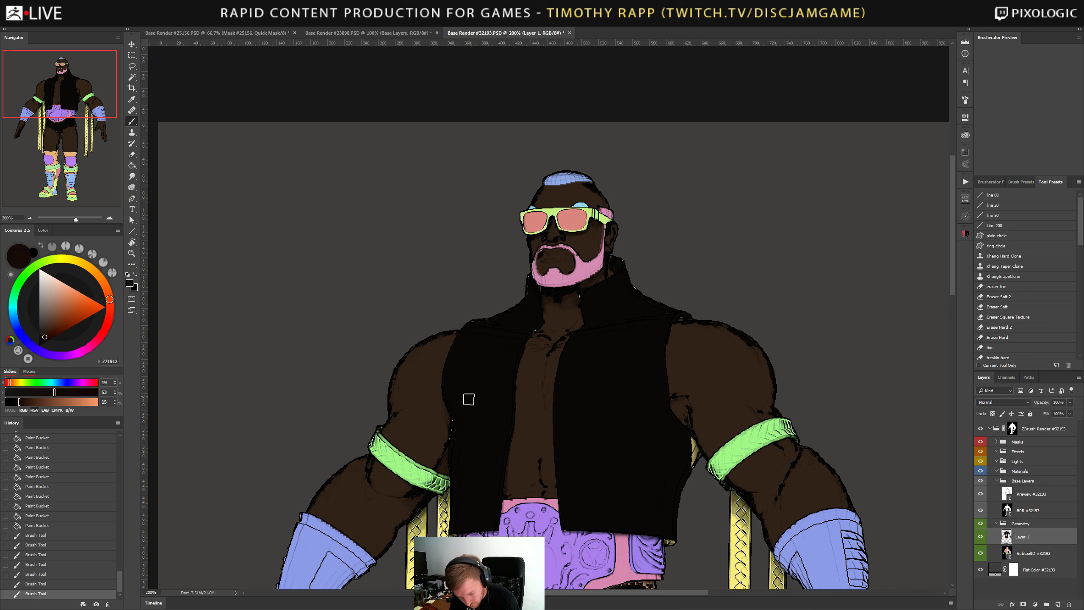
pyautogui.press('g')
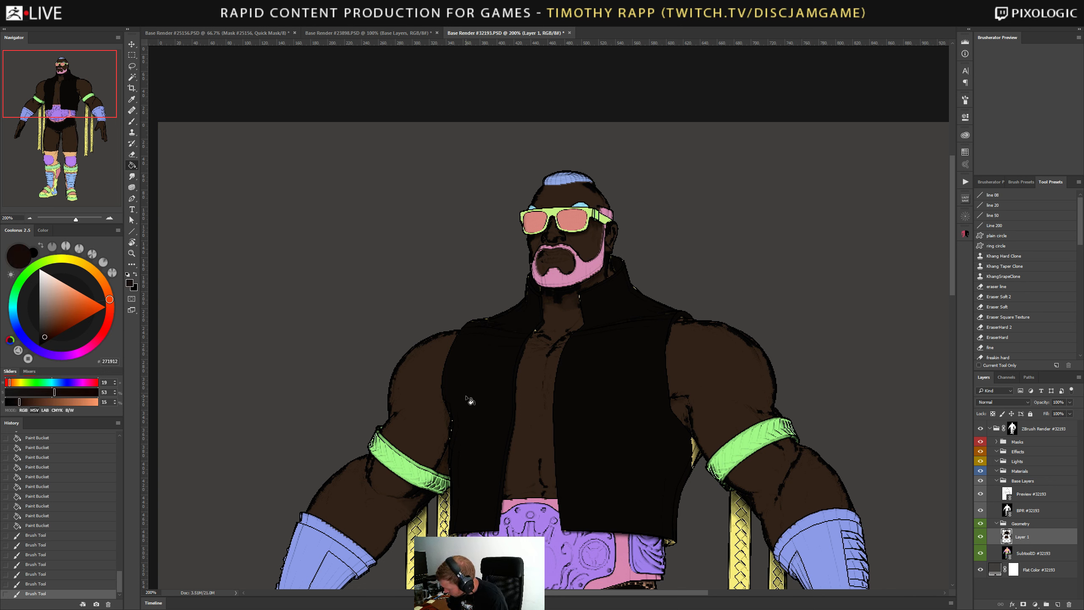
pyautogui.click(482, 495)
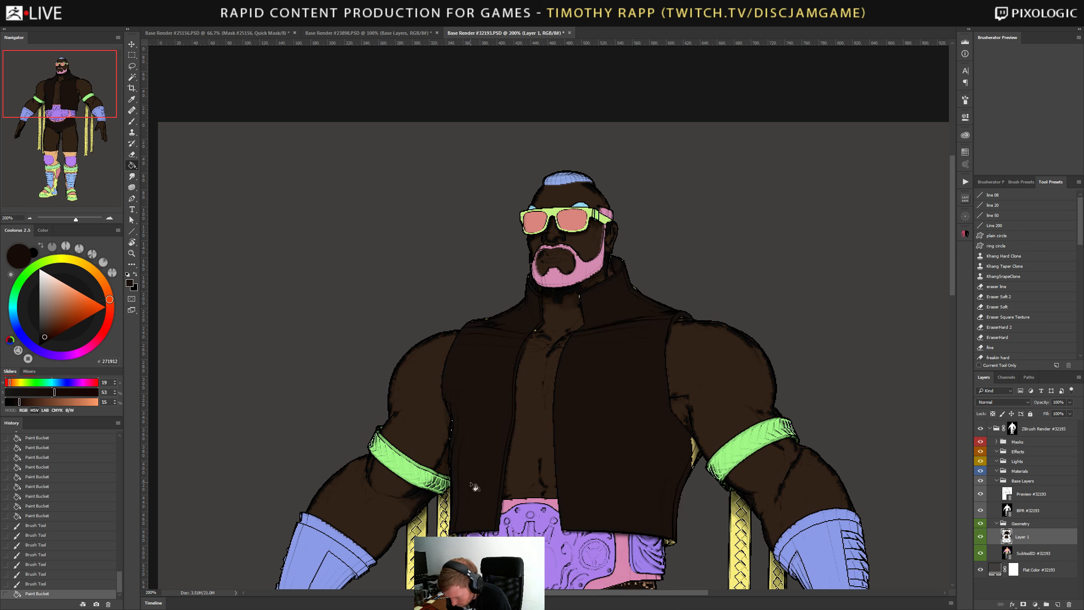
pyautogui.moveTo(51, 392); pyautogui.dragTo(14, 392)
pyautogui.click(489, 451)
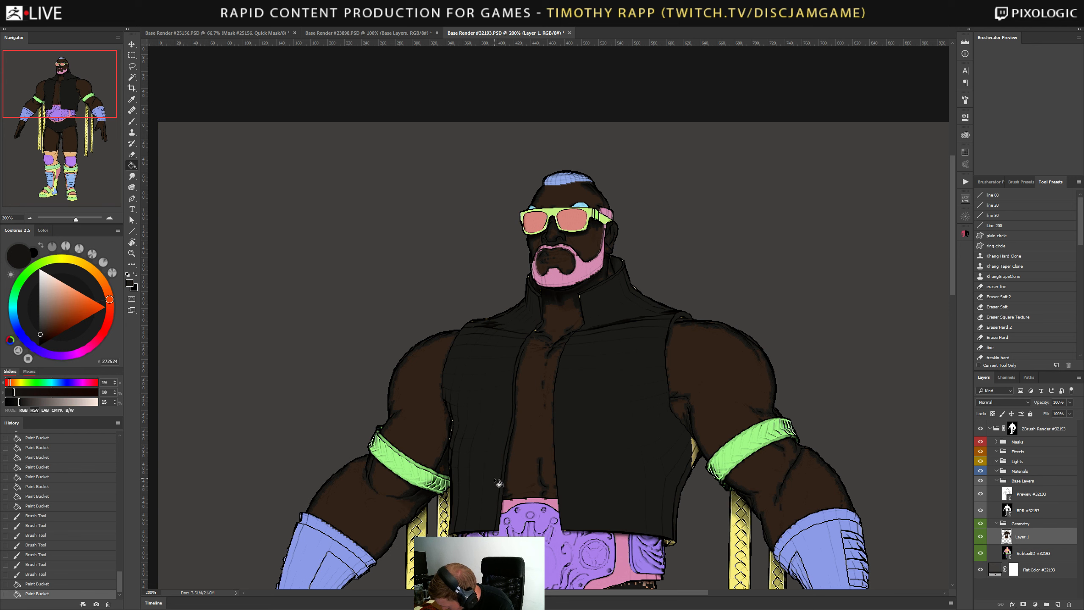
# Undo the trial vest fills, the brush touch-ups on the collar and shoulders, and the trunks fill.
pyautogui.hotkey('ctrl', 'alt', 'z')
pyautogui.hotkey('ctrl', 'alt', 'z')
pyautogui.hotkey('ctrl', 'alt', 'z')
pyautogui.hotkey('ctrl', 'alt', 'z')
pyautogui.hotkey('ctrl', 'alt', 'z')
pyautogui.hotkey('ctrl', 'alt', 'z')
pyautogui.hotkey('ctrl', 'alt', 'z')
pyautogui.hotkey('ctrl', 'alt', 'z')
pyautogui.hotkey('ctrl', 'alt', 'z')
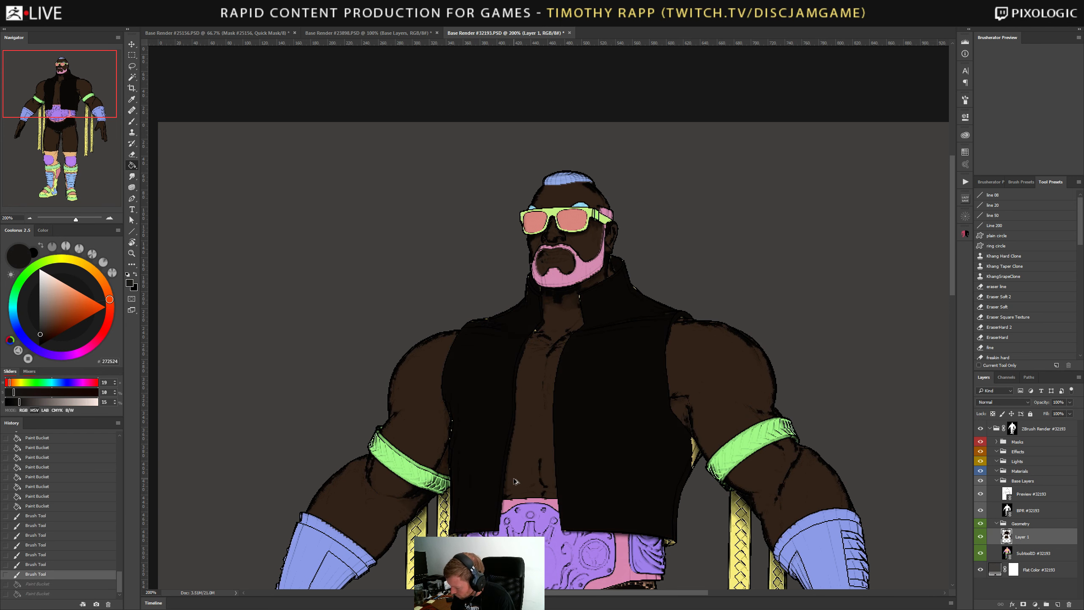
pyautogui.hotkey('ctrl', 'alt', 'z')
pyautogui.hotkey('ctrl', 'alt', 'z')
pyautogui.hotkey('ctrl', 'alt', 'z')
pyautogui.hotkey('ctrl', 'alt', 'z')
pyautogui.hotkey('ctrl', 'alt', 'z')
pyautogui.hotkey('ctrl', 'alt', 'z')
pyautogui.hotkey('ctrl', 'alt', 'z')
pyautogui.hotkey('ctrl', 'alt', 'z')
pyautogui.hotkey('ctrl', 'alt', 'z')
pyautogui.hotkey('ctrl', 'alt', 'z')
pyautogui.hotkey('ctrl', 'alt', 'z')
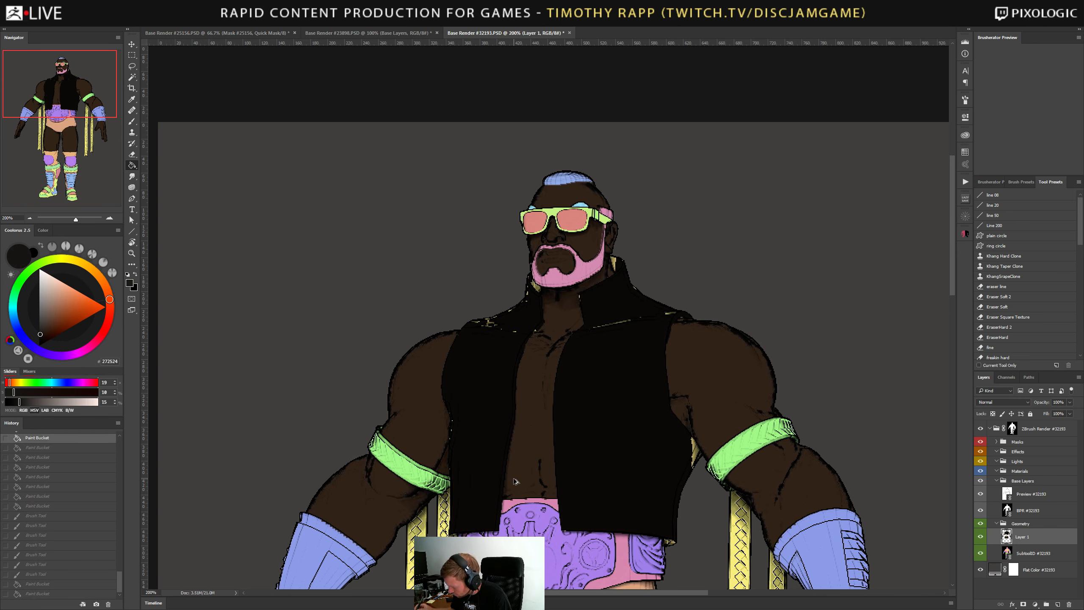
# Restore the history state with the dark brown skin and unfilled vest, and show the SubtoolID layer again.
pyautogui.click(981, 552)
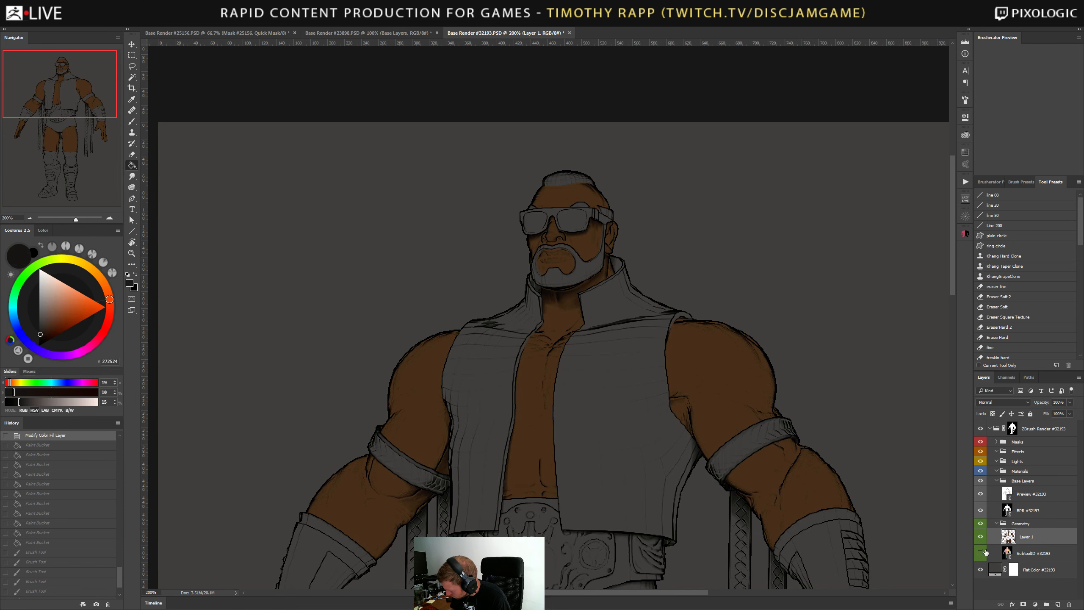
pyautogui.click(84, 447)
pyautogui.click(89, 439)
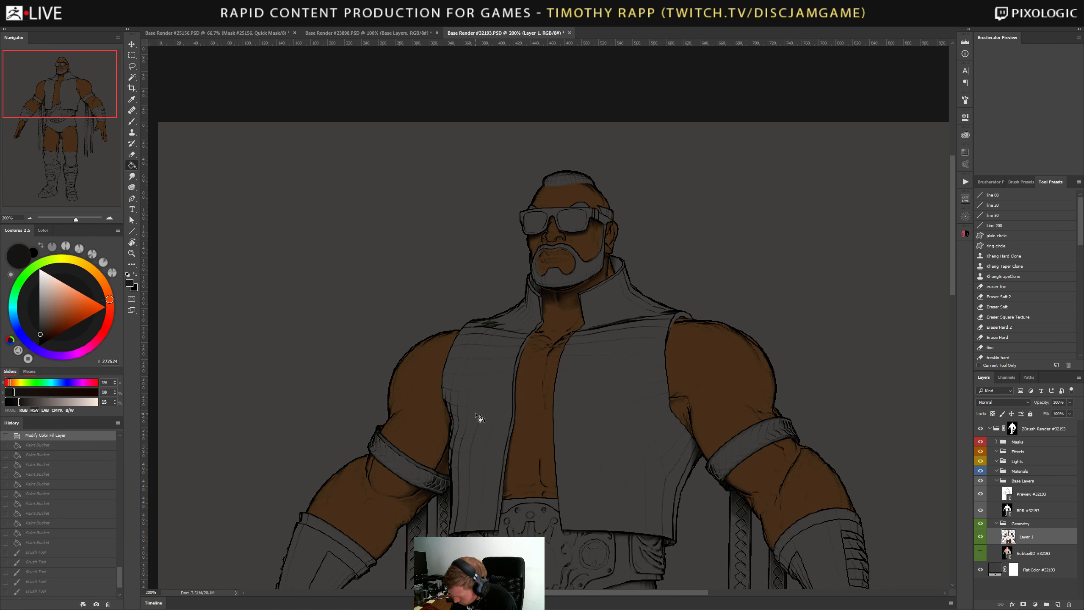
pyautogui.click(90, 446)
pyautogui.click(92, 456)
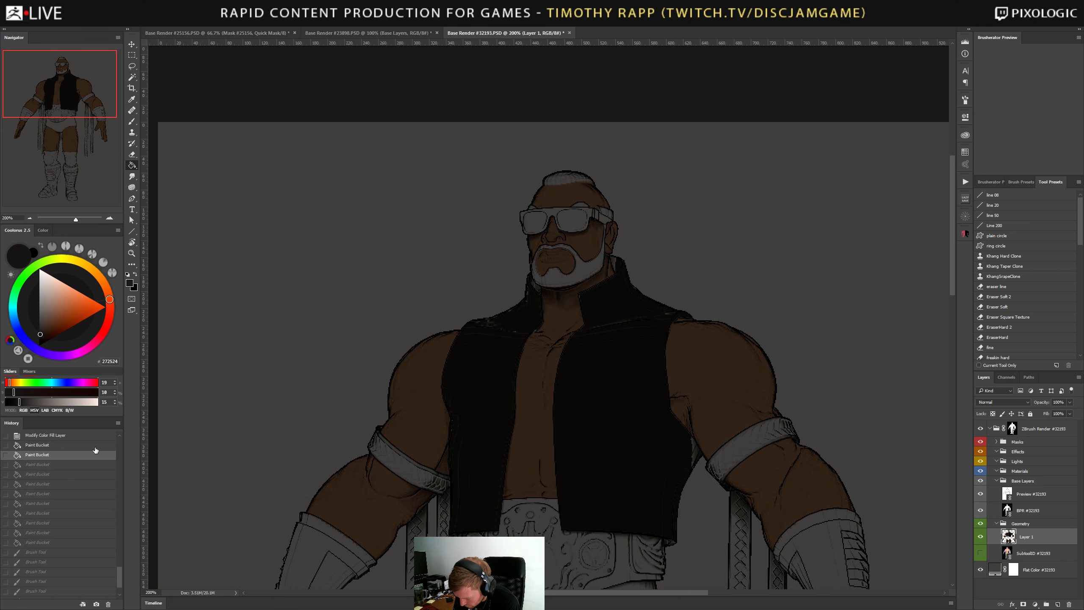
pyautogui.click(91, 445)
pyautogui.click(483, 425)
pyautogui.hotkey('ctrl', 'z')
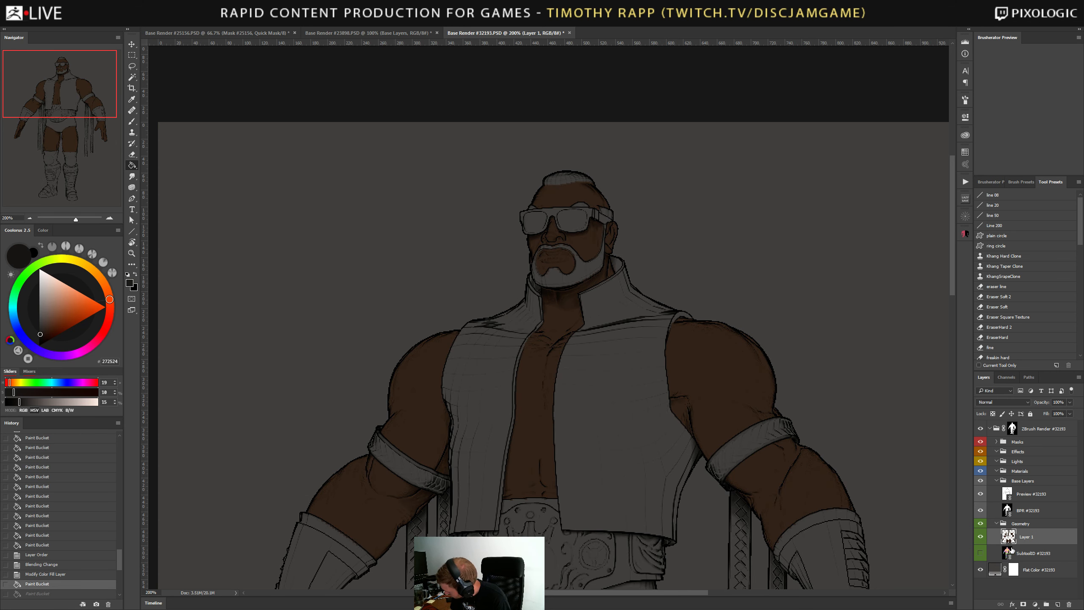
pyautogui.click(981, 553)
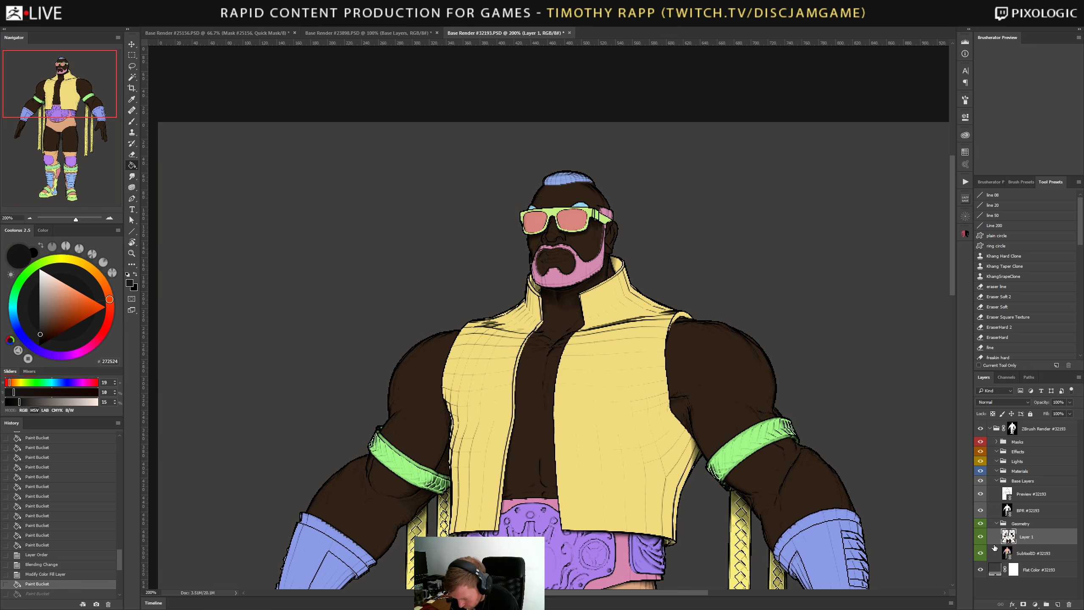
# Set the fill colour to a dark bluish grey with hue 240, saturation 7 and brightness 10, and test it on the vest.
pyautogui.moveTo(18, 402)
pyautogui.mouseDown()
pyautogui.moveTo(11, 394)
pyautogui.moveTo(67, 383)
pyautogui.mouseUp()
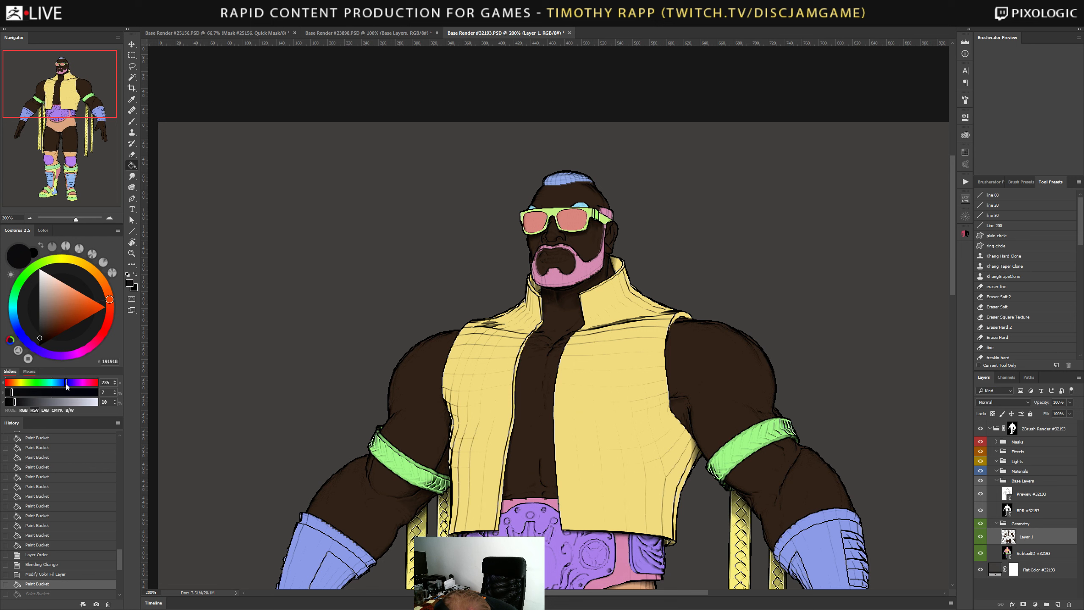
pyautogui.click(498, 402)
pyautogui.hotkey('ctrl', 'z')
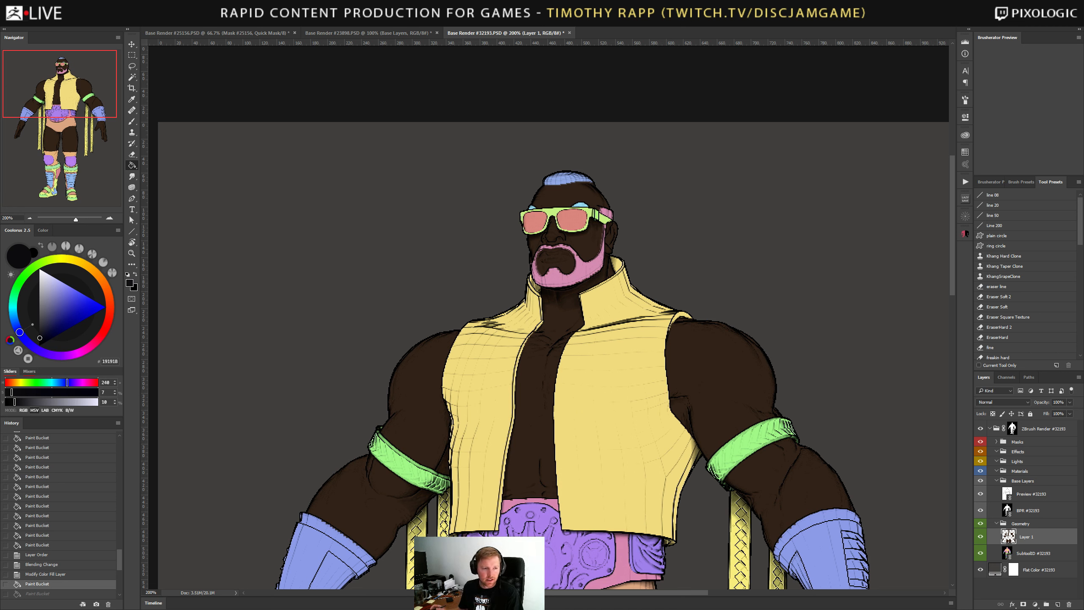
# Switch to the High Horse Entertainment website in the browser and look through the Disc Jam Media screenshots.
pyautogui.hotkey('alt', 'Tab')
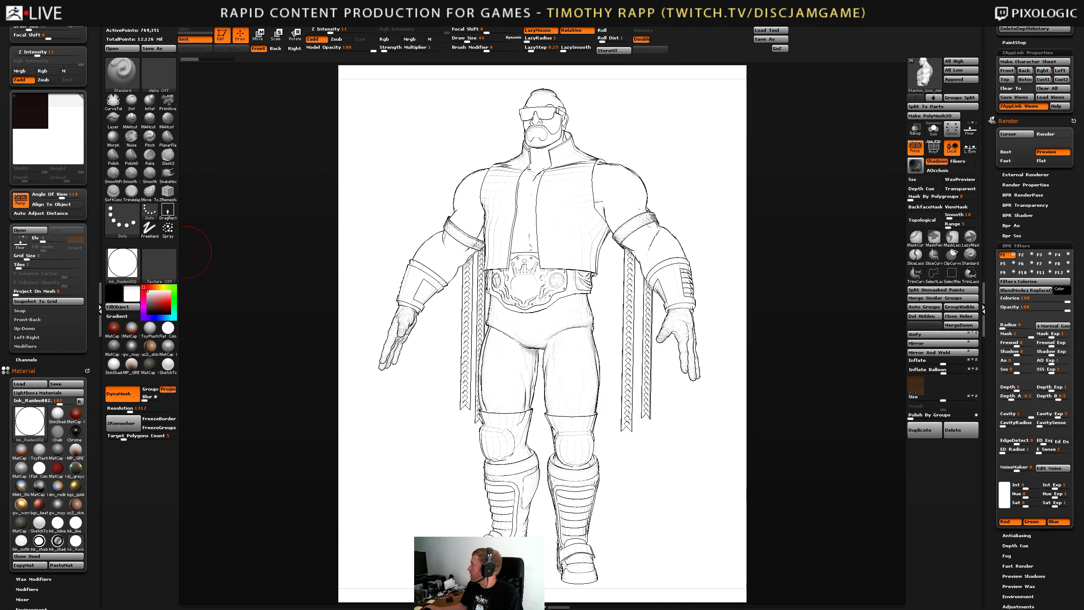
pyautogui.moveTo(1083, 386); pyautogui.dragTo(591, 1)
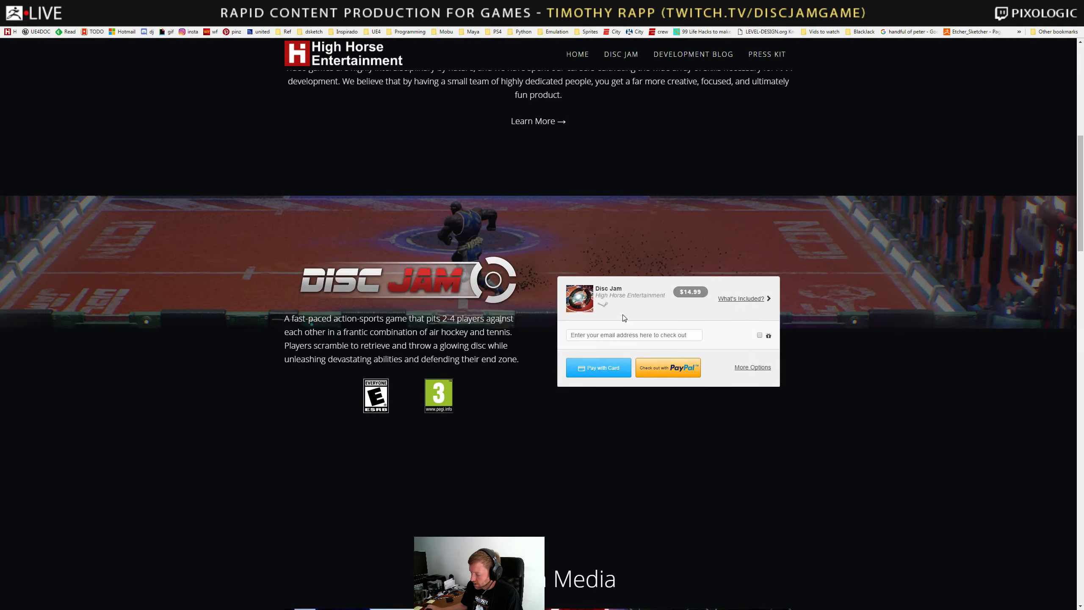
pyautogui.scroll(-4, 612, 469)
pyautogui.scroll(-6, 611, 514)
pyautogui.rightClick(726, 251)
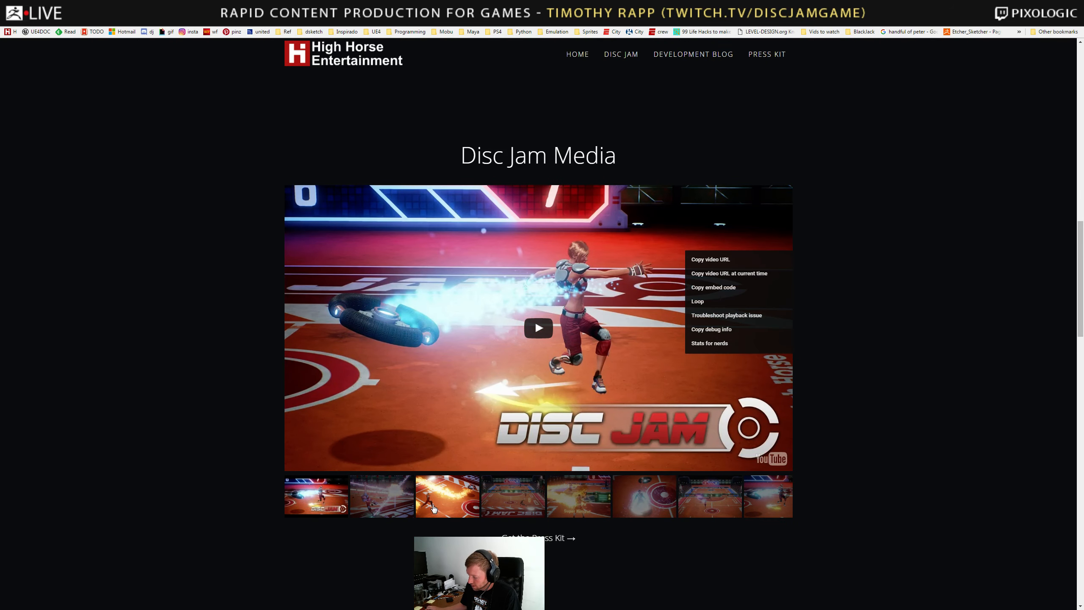
pyautogui.click(641, 510)
pyautogui.click(769, 513)
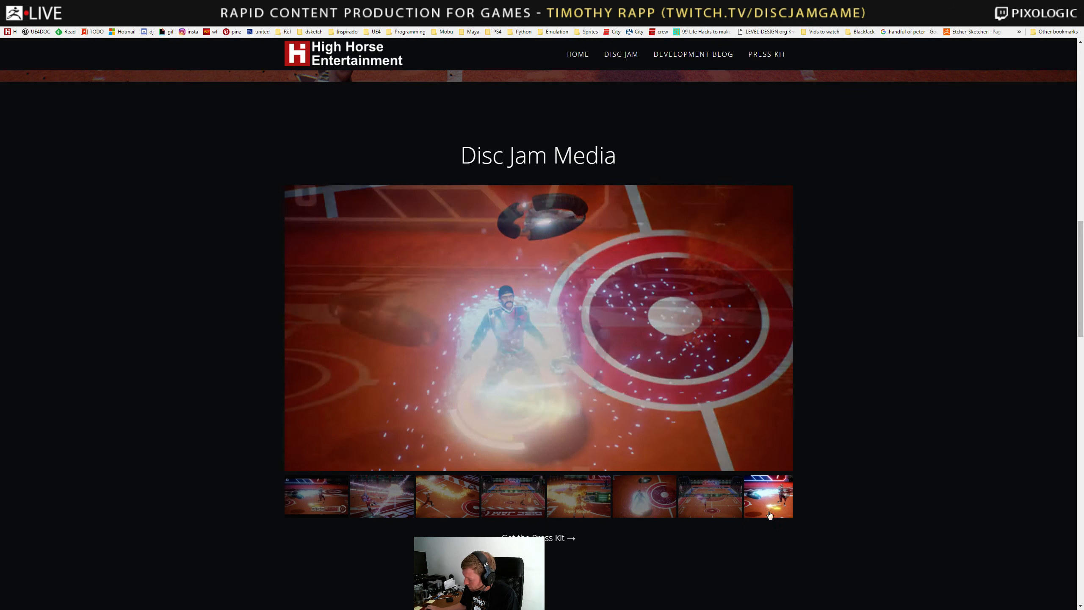
pyautogui.click(721, 509)
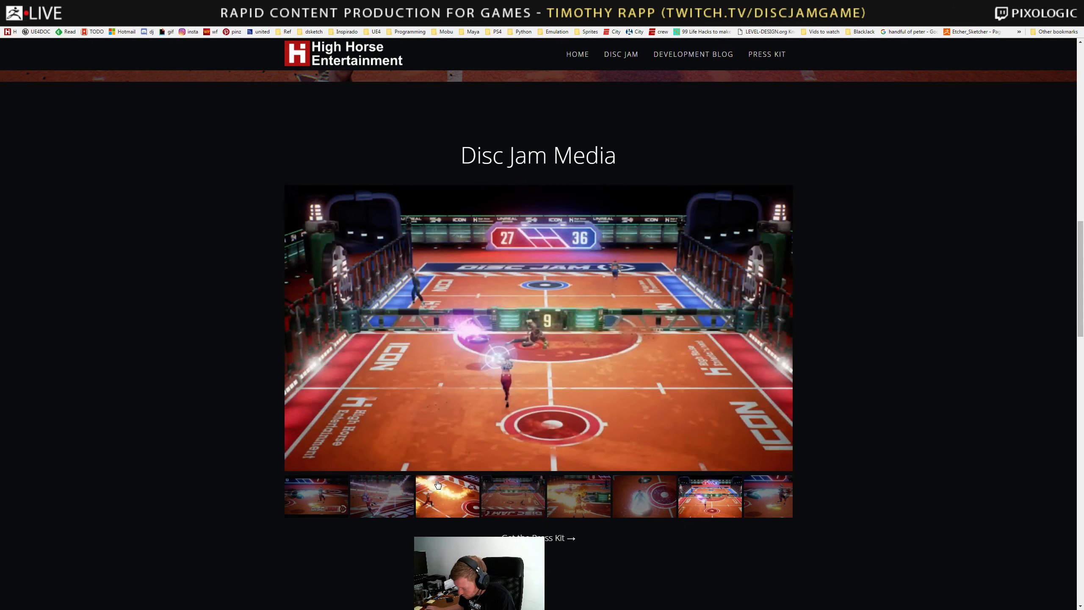
# Enlarge the Disc Jam court screenshot to examine its characters, and look over the page's Disc Jam section.
pyautogui.scroll(-4, 458, 486)
pyautogui.scroll(5, 508, 371)
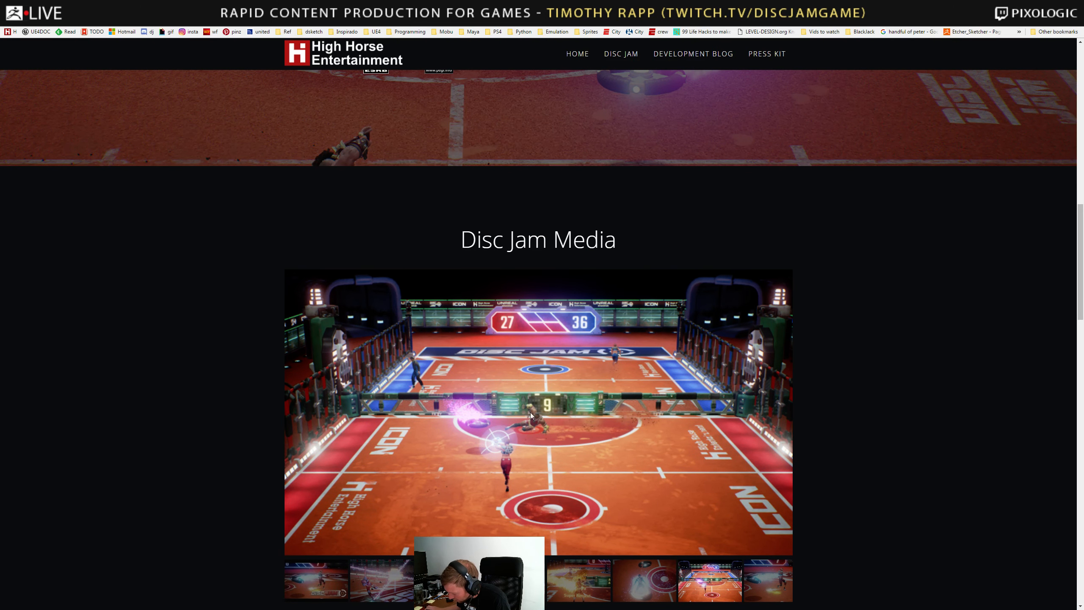
pyautogui.scroll(1, 540, 418)
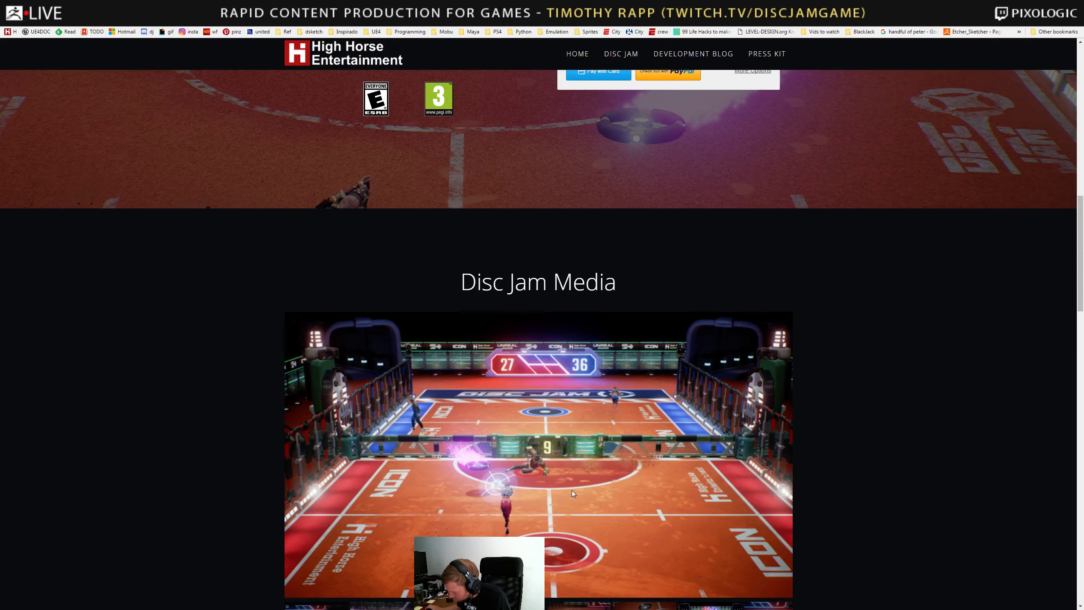
pyautogui.keyDown('ctrl'); pyautogui.scroll(5, 572, 490); pyautogui.keyUp('ctrl')
pyautogui.scroll(-6, 584, 469)
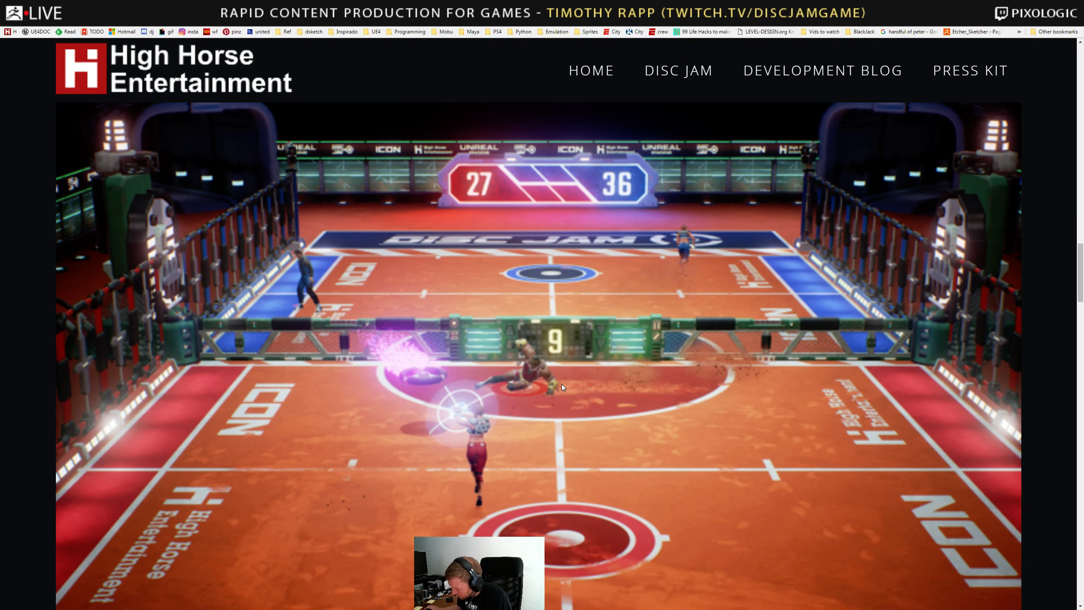
pyautogui.keyDown('ctrl'); pyautogui.scroll(-6, 561, 384); pyautogui.keyUp('ctrl')
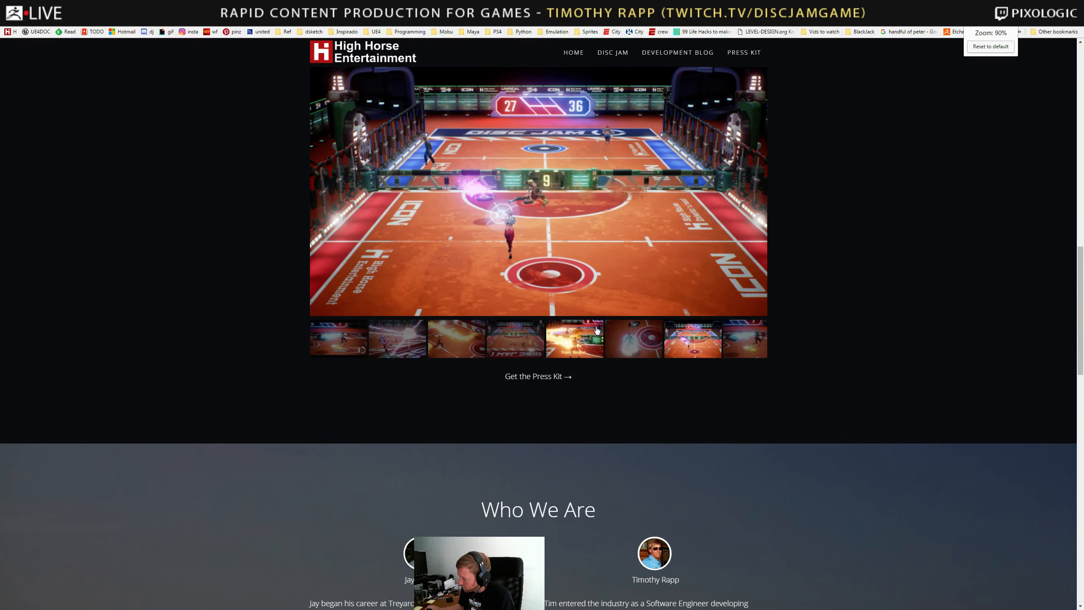
pyautogui.keyDown('ctrl'); pyautogui.scroll(-1, 597, 332); pyautogui.keyUp('ctrl')
pyautogui.keyDown('ctrl'); pyautogui.scroll(3, 597, 329); pyautogui.keyUp('ctrl')
pyautogui.scroll(11, 598, 327)
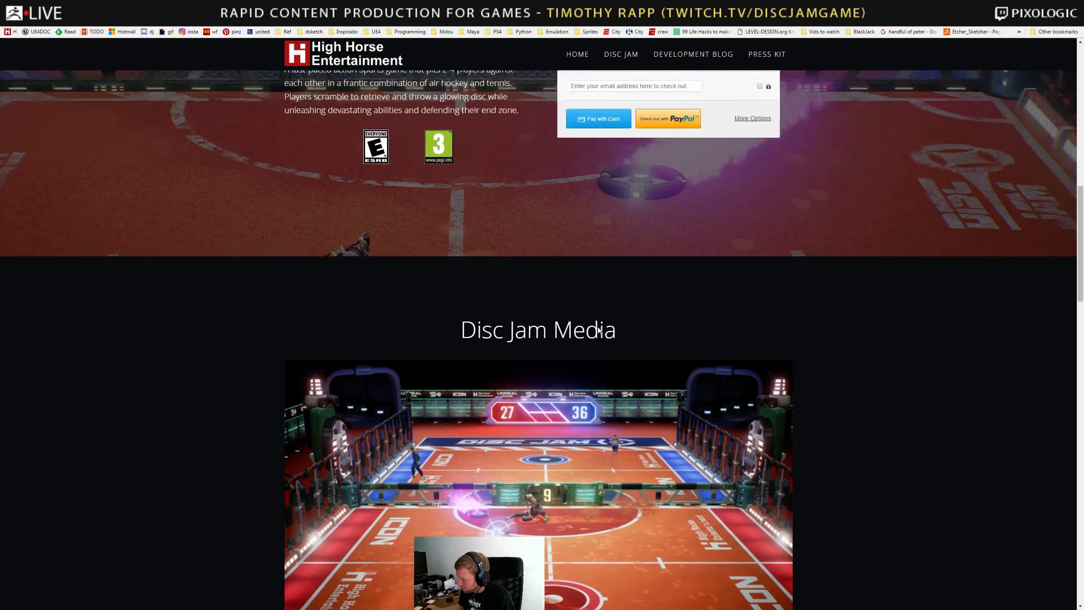
pyautogui.scroll(-4, 559, 342)
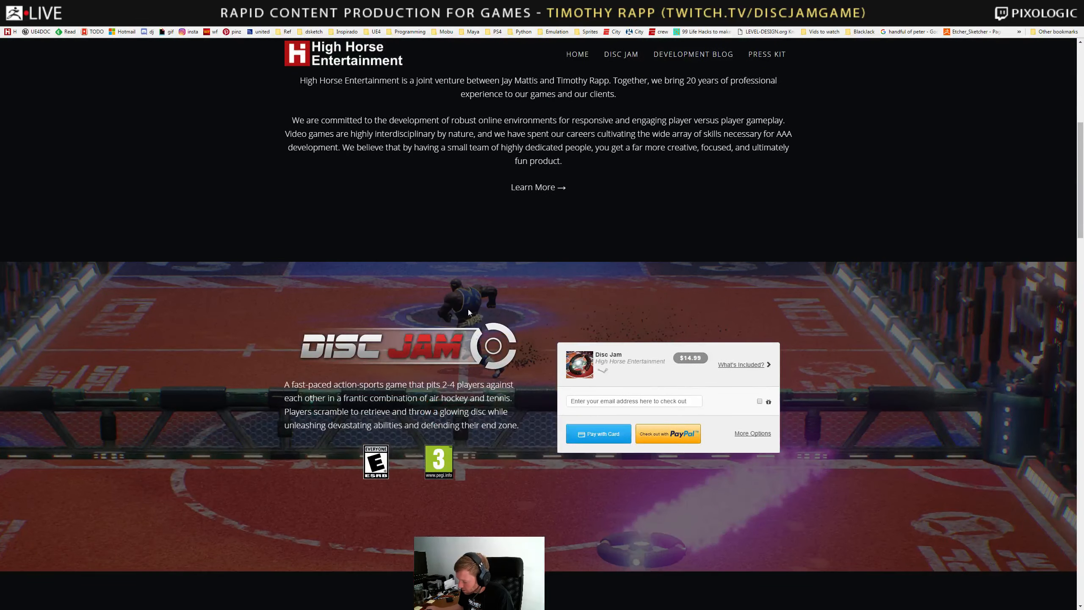
pyautogui.scroll(-10, 470, 316)
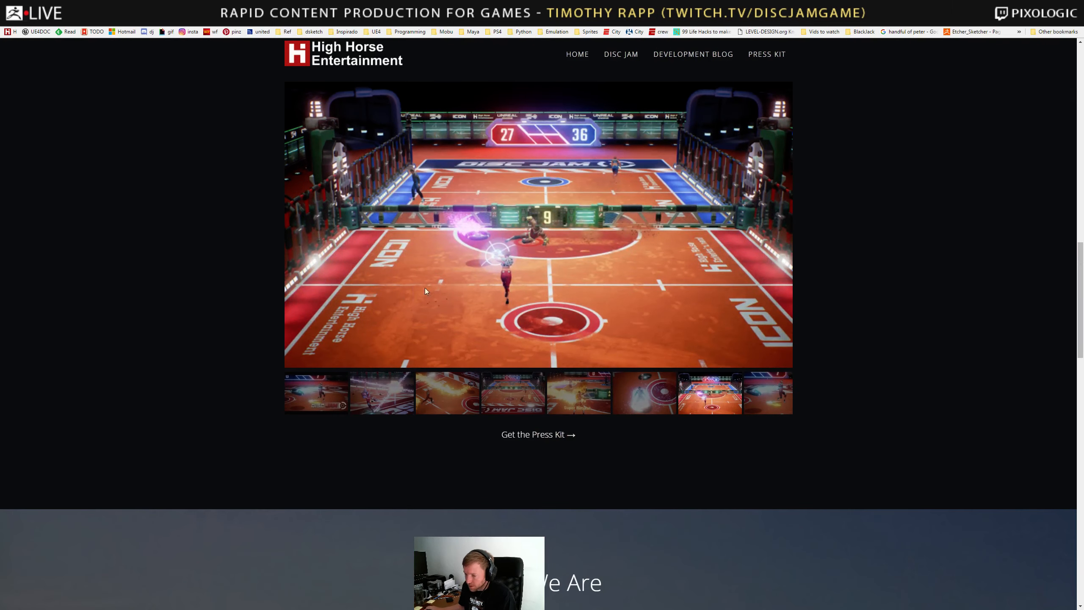
# Return to Photoshop, lower the fill colour's brightness to 8, and fill the vest with it, including its remaining inner patches.
pyautogui.hotkey('alt', 'Tab')
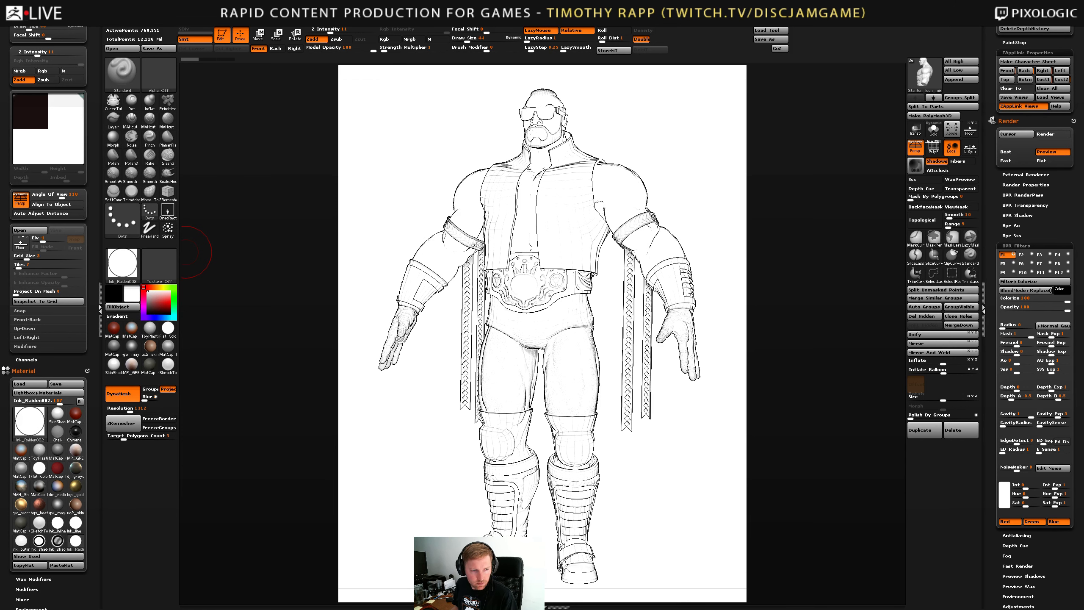
pyautogui.hotkey('alt', 'Tab')
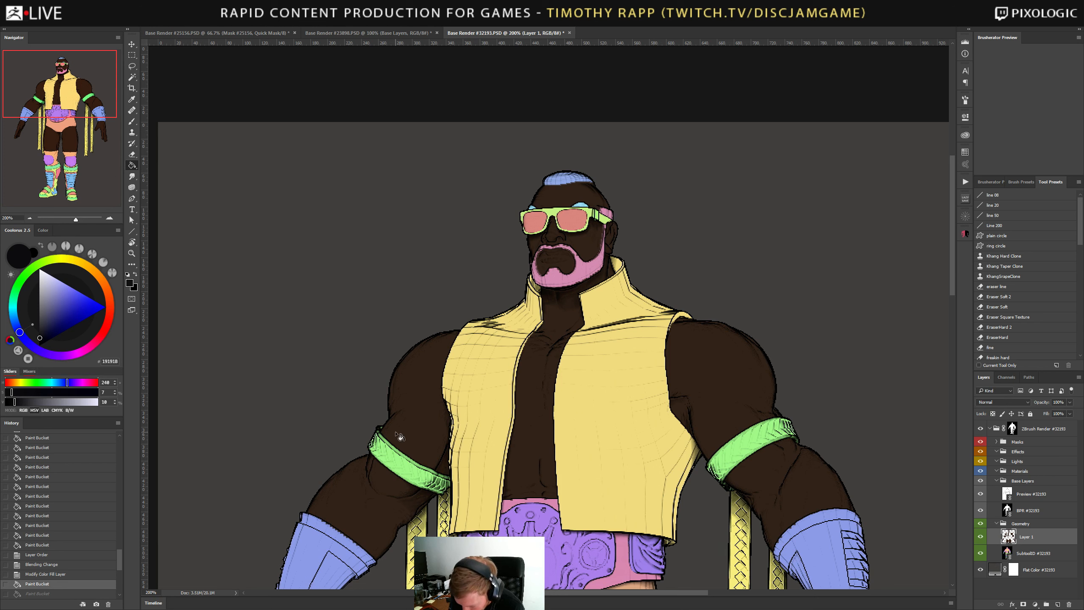
pyautogui.moveTo(14, 402); pyautogui.dragTo(11, 402)
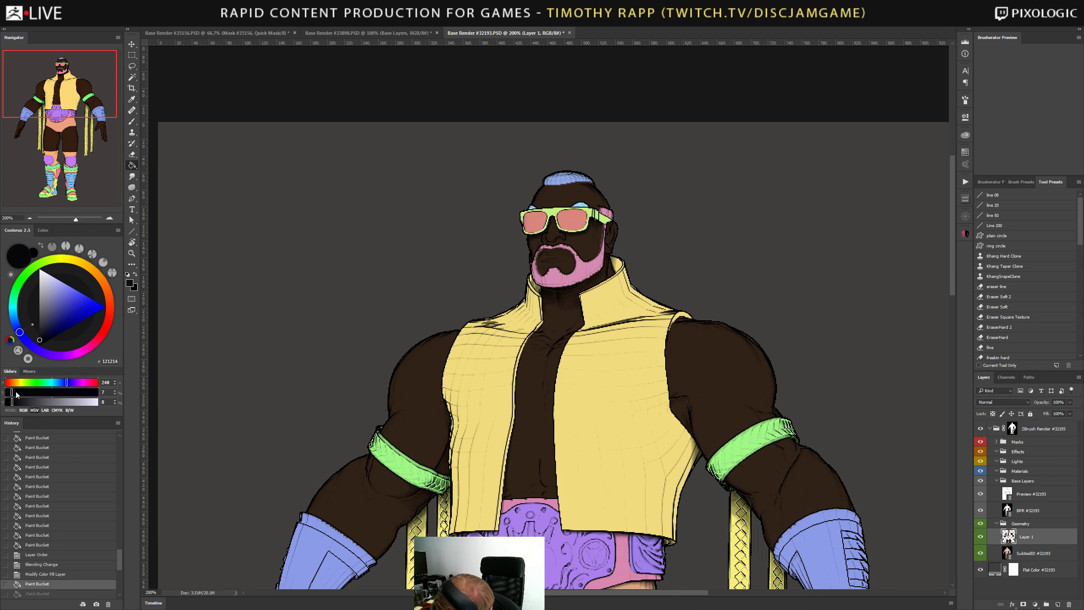
pyautogui.click(496, 420)
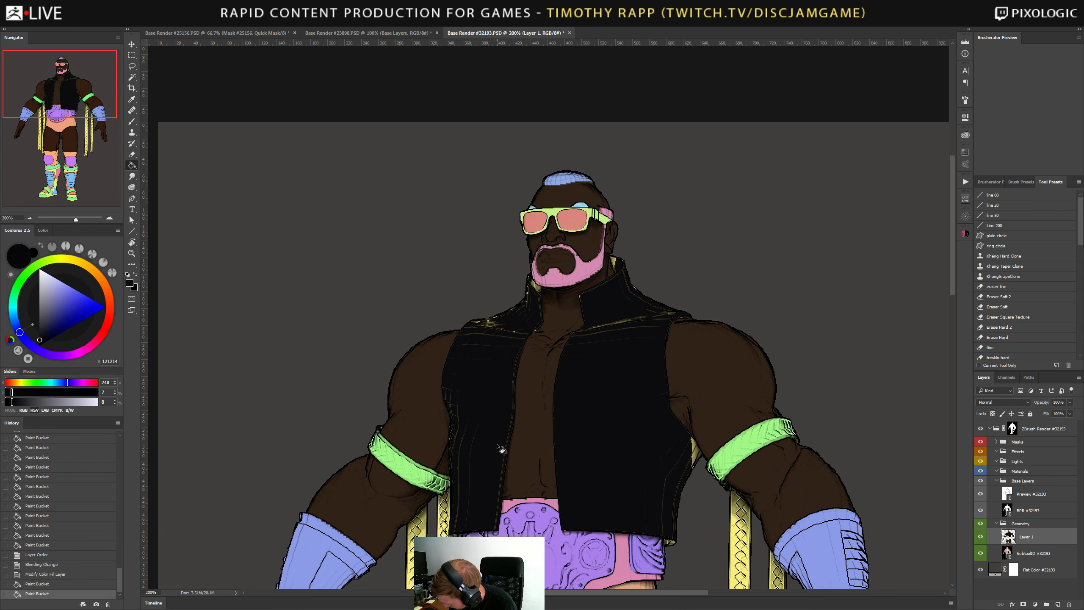
pyautogui.click(494, 405)
pyautogui.click(497, 404)
pyautogui.click(496, 400)
pyautogui.click(496, 394)
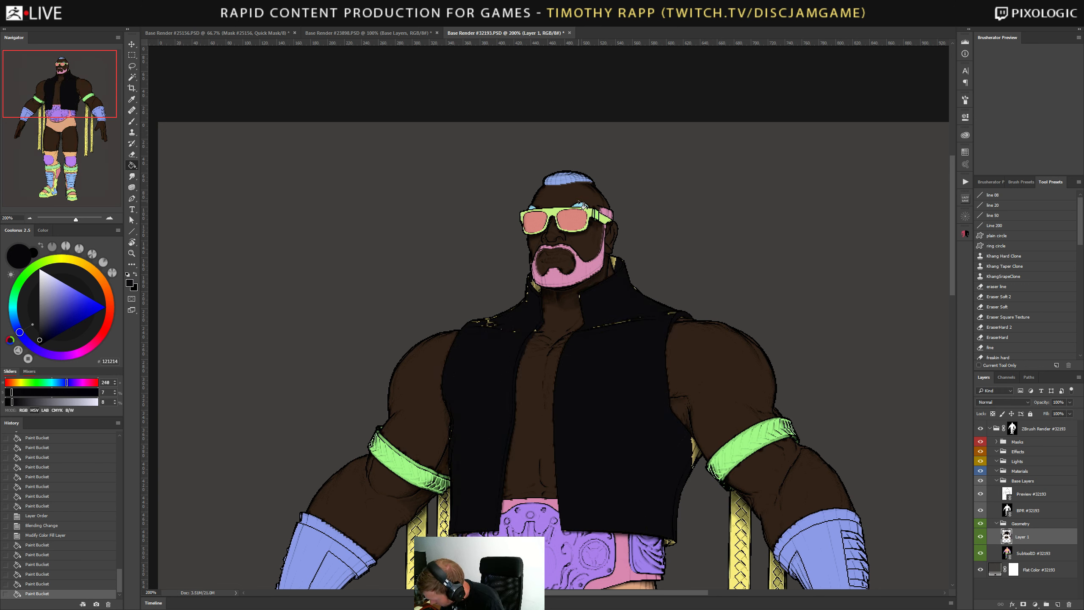
# Try to fill the hair patches on Layer 1 with the near-black colour, and undo those fills.
pyautogui.click(574, 185)
pyautogui.click(567, 182)
pyautogui.click(577, 182)
pyautogui.click(577, 183)
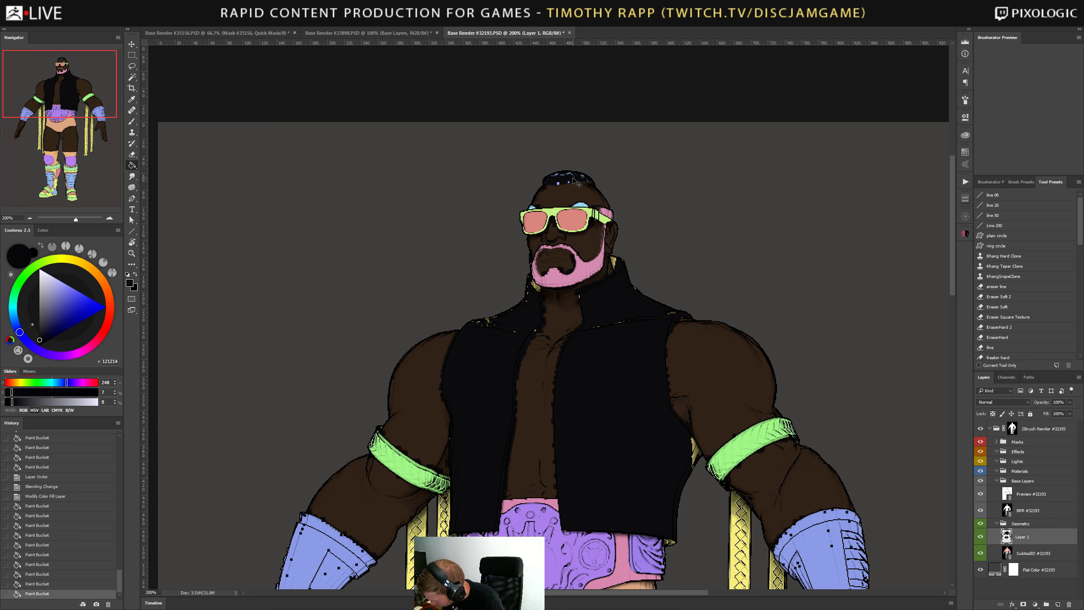
pyautogui.hotkey('ctrl', 'alt', 'z')
pyautogui.hotkey('ctrl', 'alt', 'z')
pyautogui.hotkey('ctrl', 'alt', 'z')
pyautogui.hotkey('ctrl', 'alt', 'z')
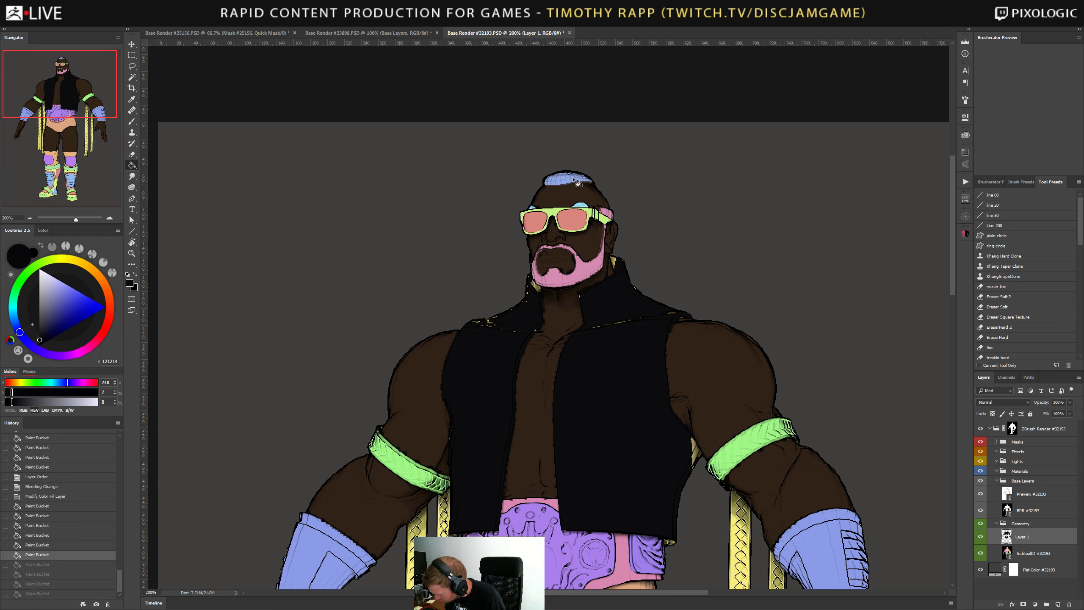
# Duplicate the SubtoolID #32193 layer within the same document, keeping the suggested copy name.
pyautogui.click(1026, 555)
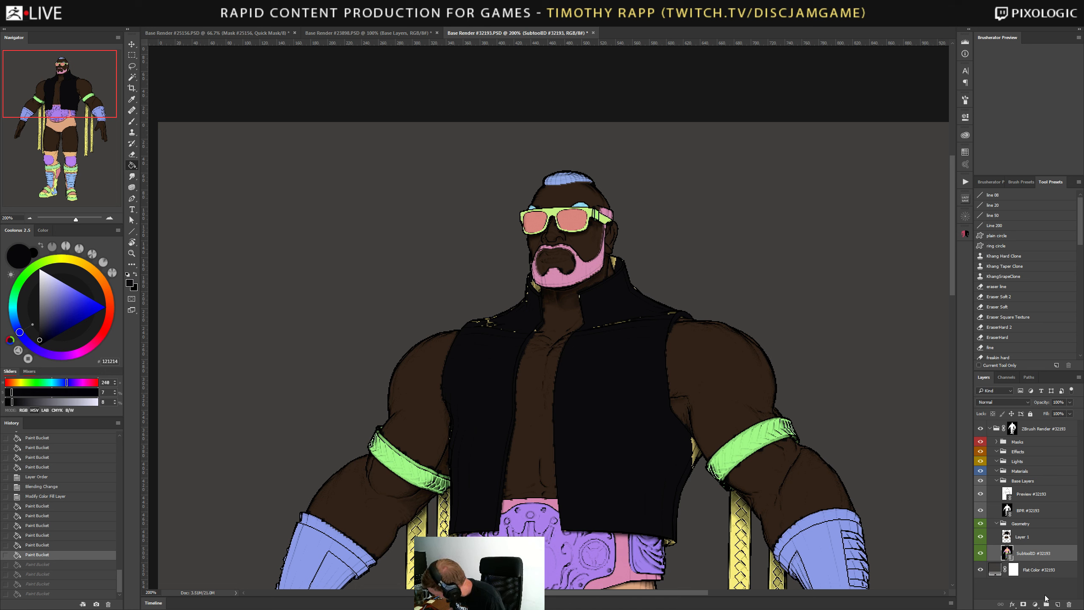
pyautogui.rightClick(1029, 553)
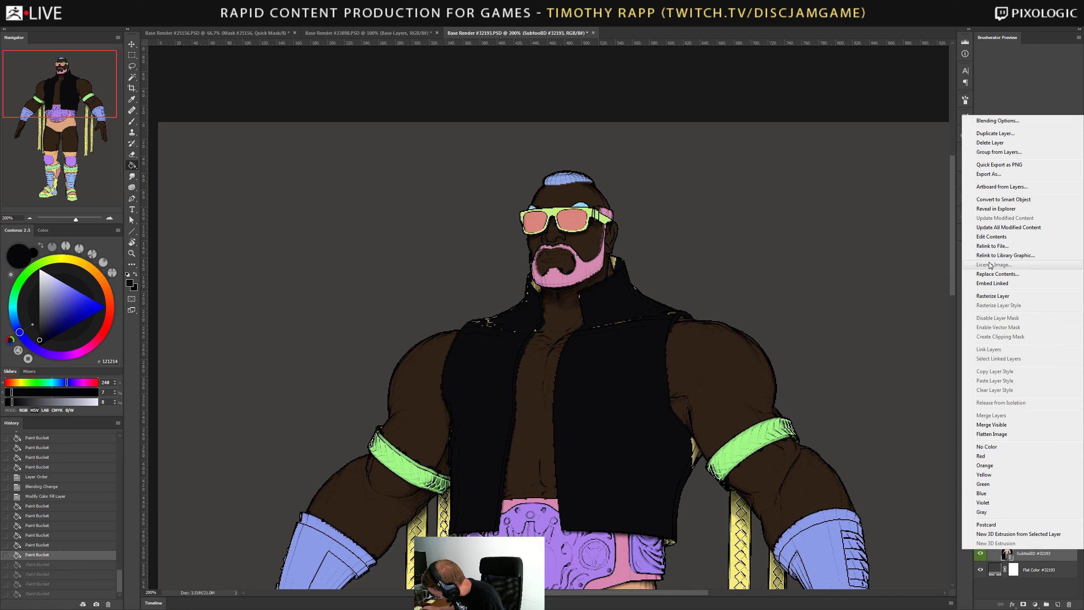
pyautogui.click(996, 134)
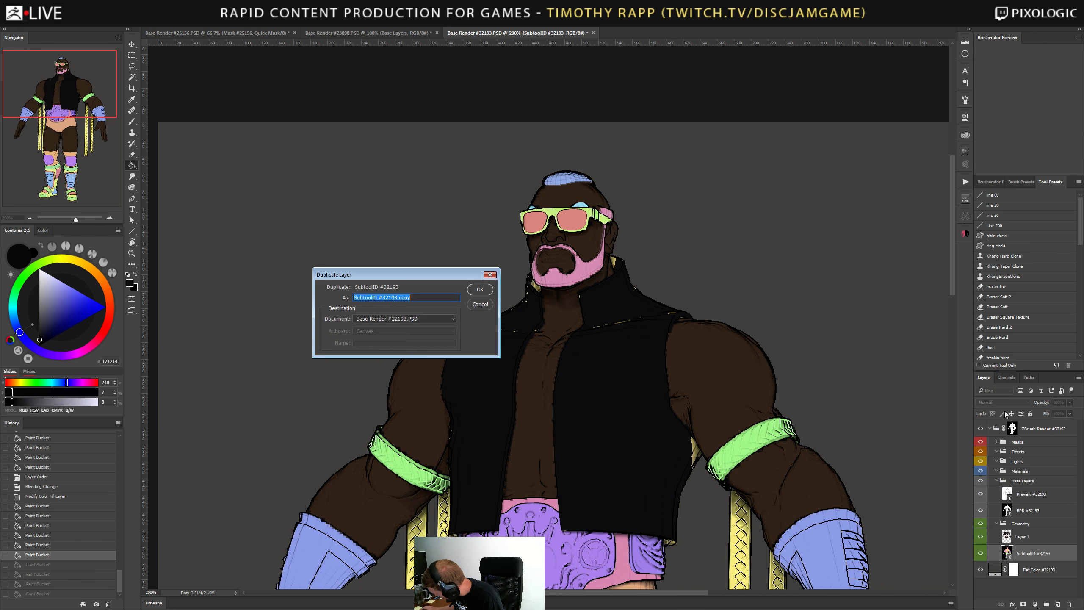
pyautogui.click(490, 290)
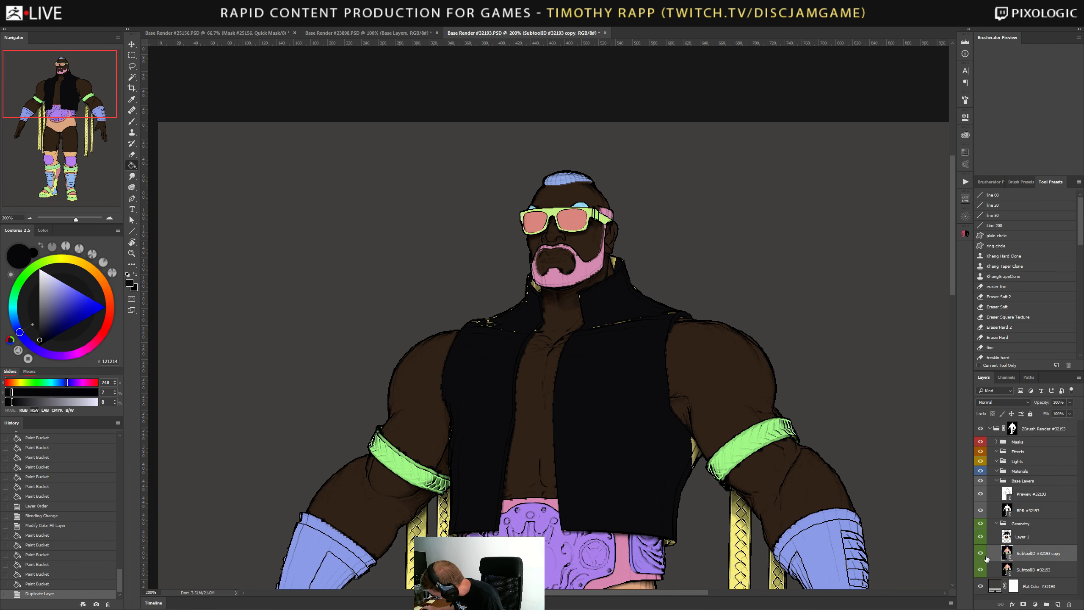
# Rasterize the SubtoolID copy and hide both the original SubtoolID layer and Layer 1.
pyautogui.rightClick(1009, 554)
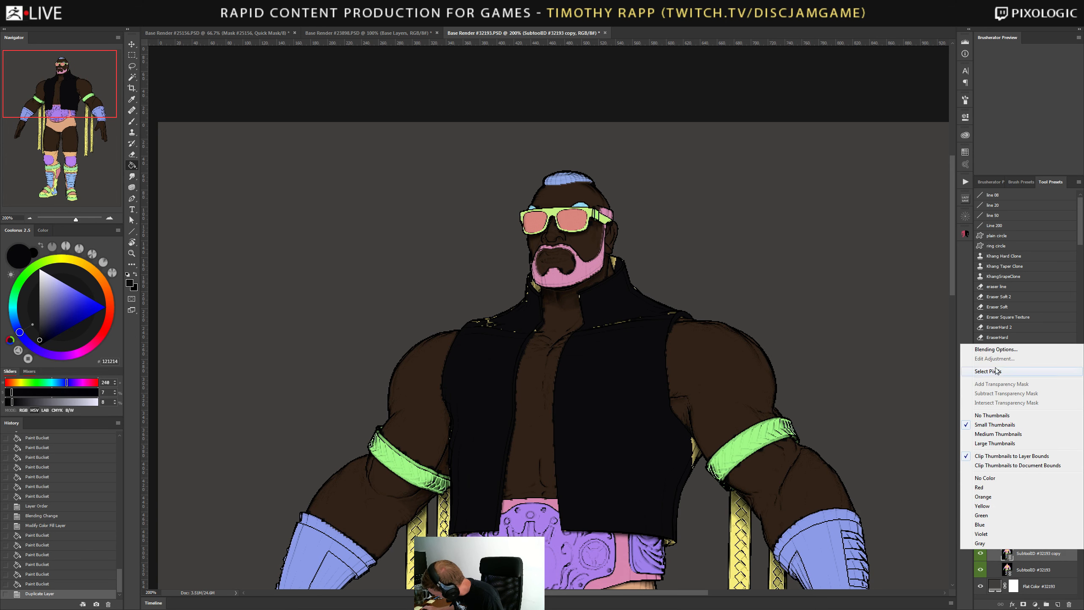
pyautogui.press('Escape')
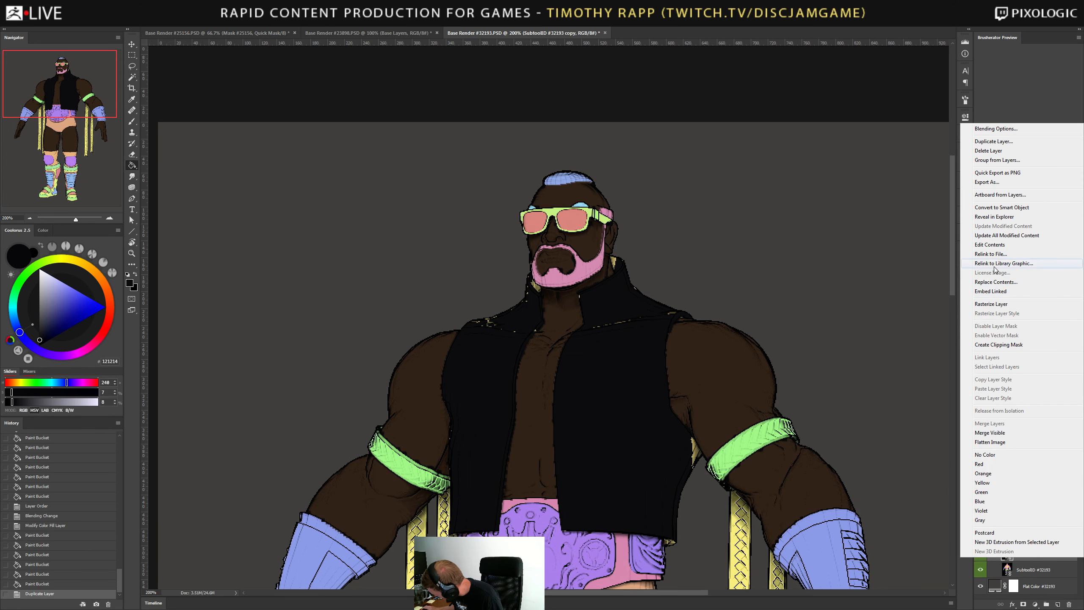
pyautogui.click(991, 305)
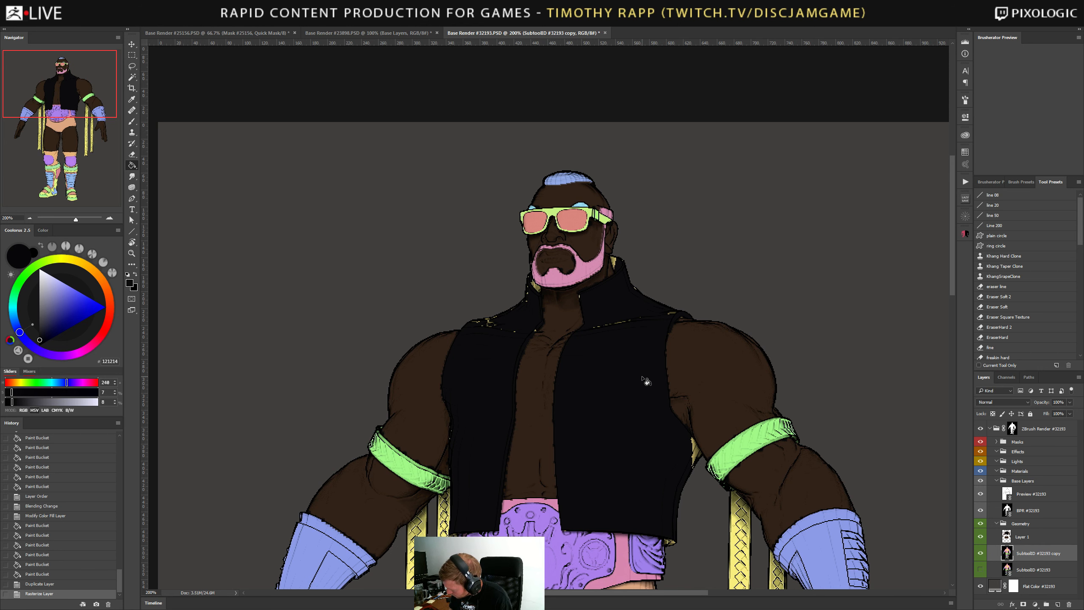
pyautogui.click(981, 538)
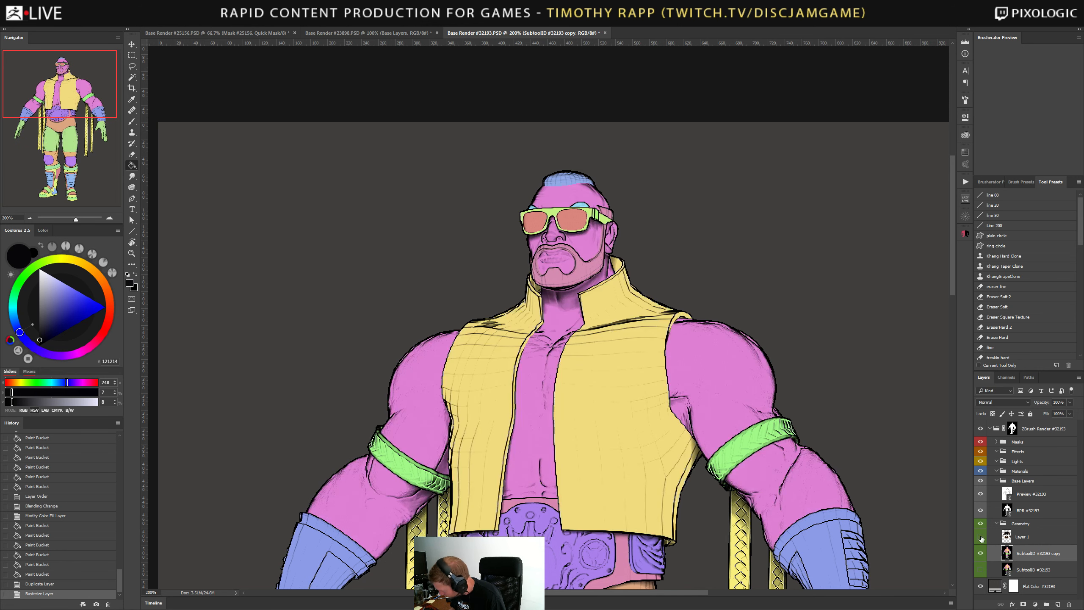
# Fill the hair and beard with the near-black colour on the rasterized copy, leaving the belt strap unfilled.
pyautogui.click(579, 184)
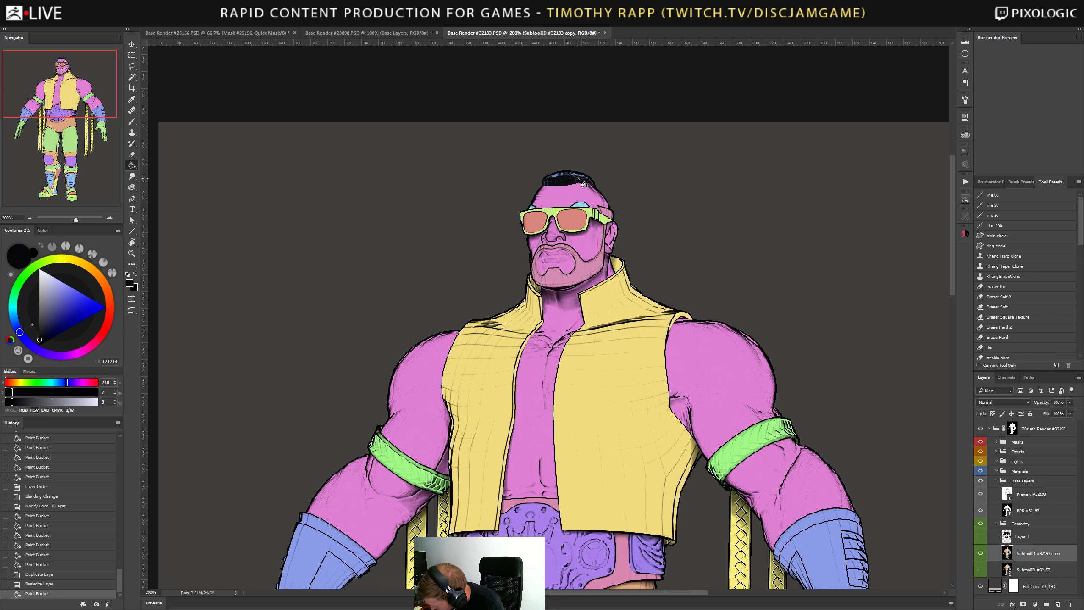
pyautogui.hotkey('ctrl', 'z')
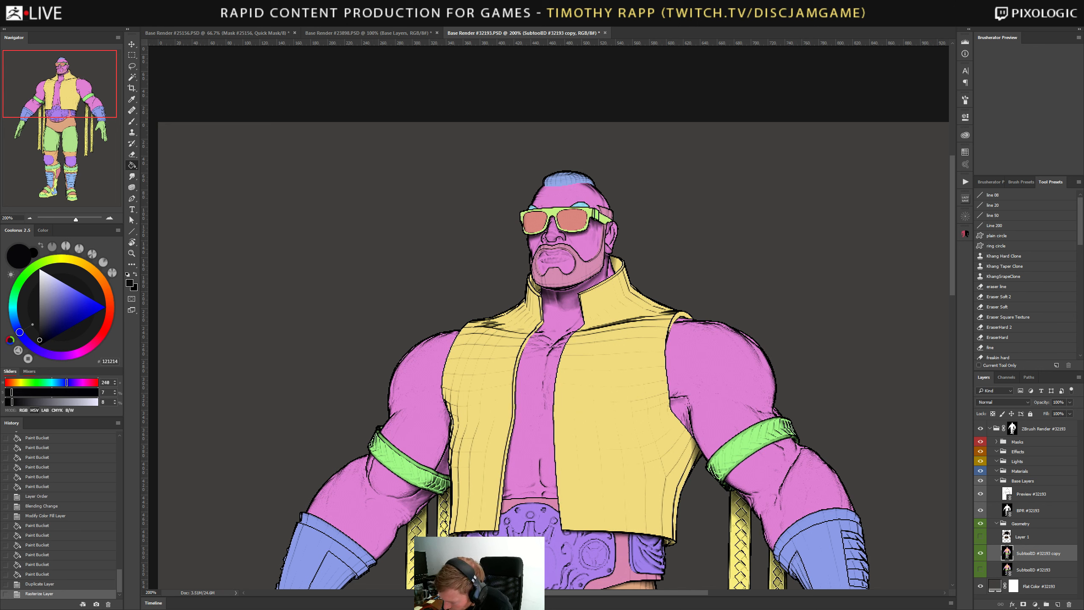
pyautogui.click(577, 176)
pyautogui.click(598, 264)
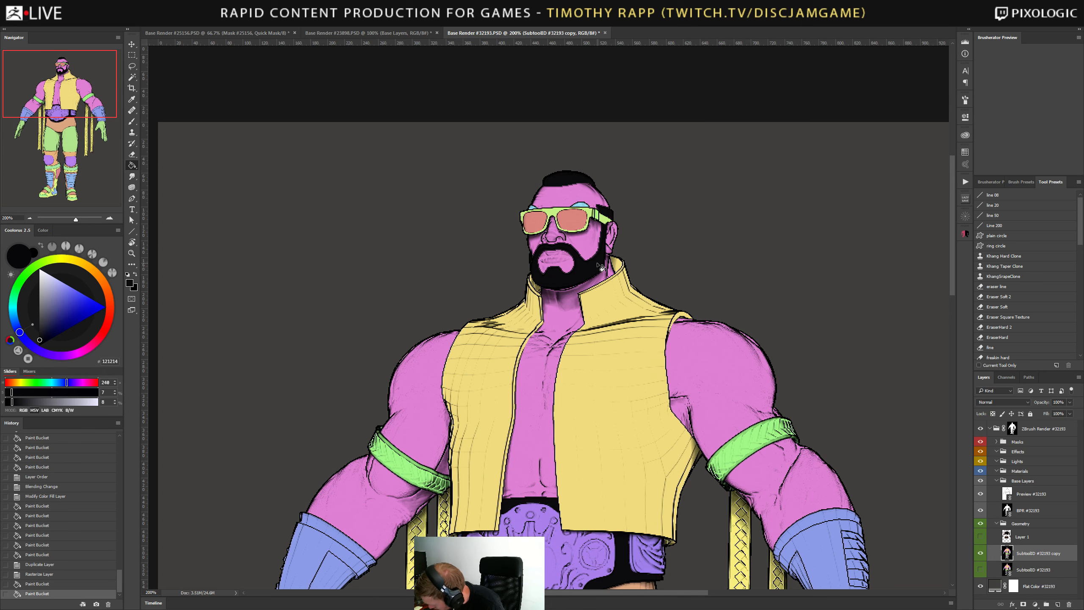
pyautogui.scroll(-3, 662, 527)
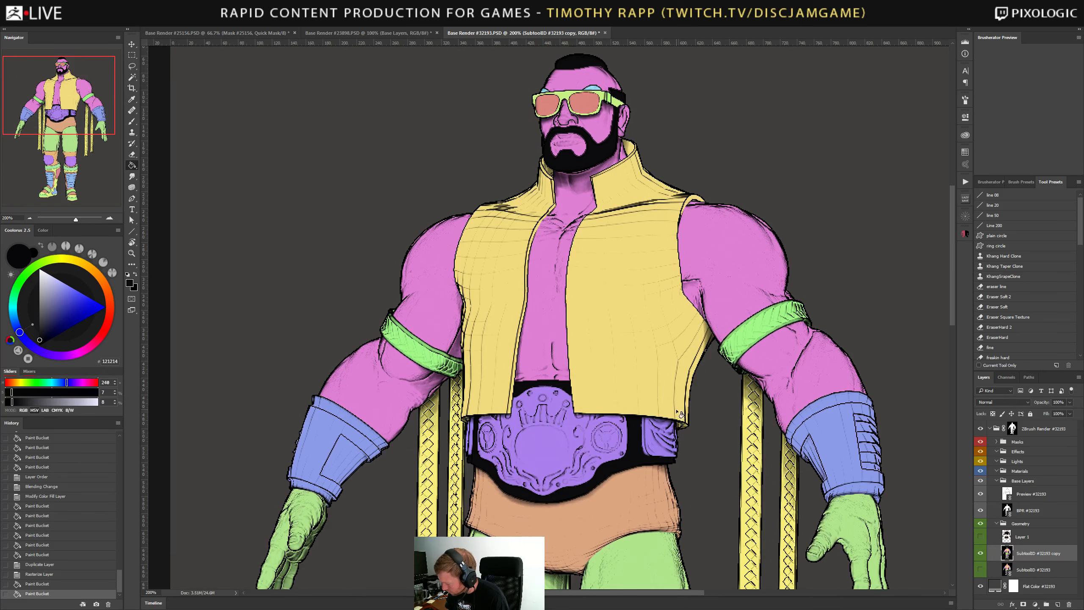
pyautogui.hotkey('ctrl', 'z')
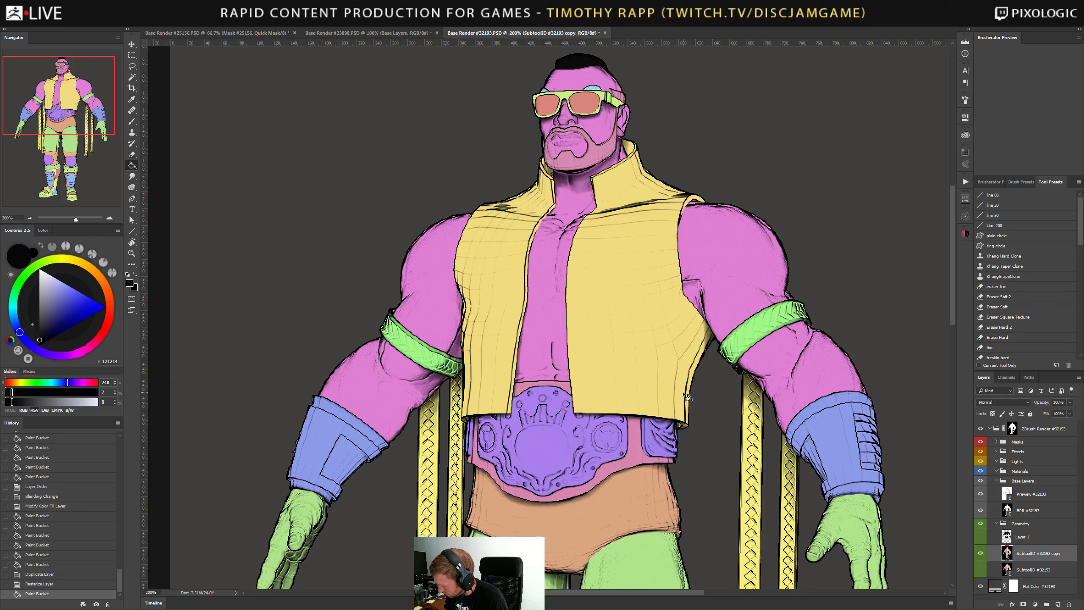
pyautogui.click(599, 161)
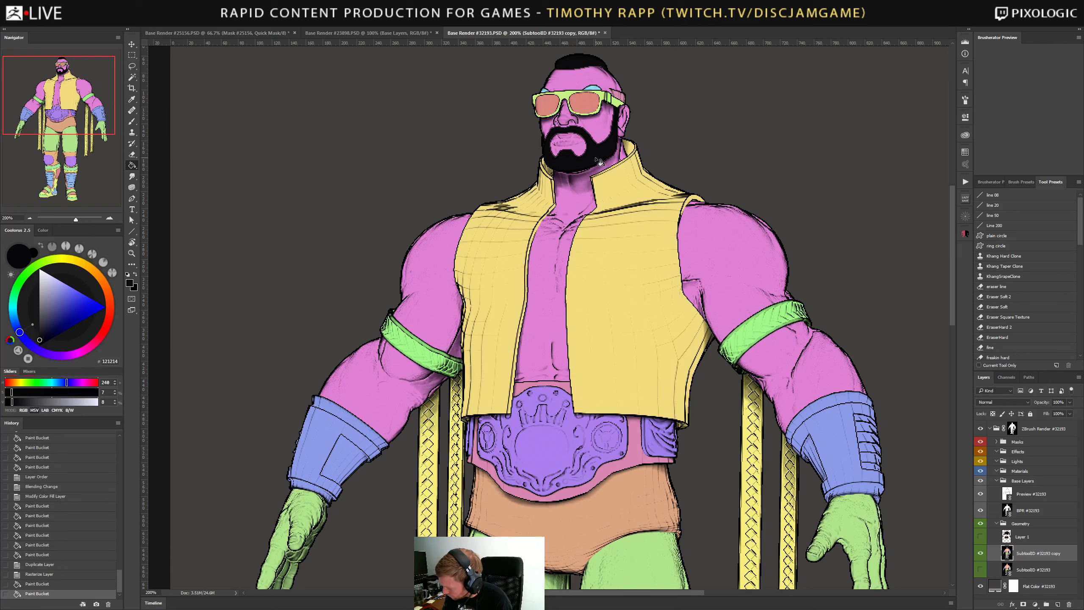
# Fill both halves of the vest and both wrist guards with the near-black colour.
pyautogui.click(502, 336)
pyautogui.click(641, 359)
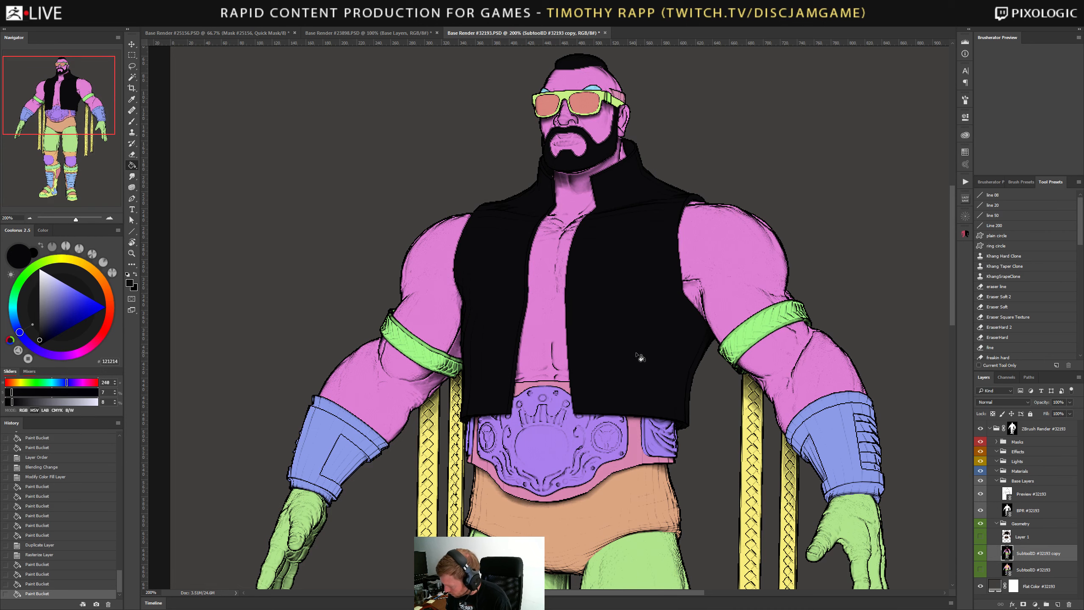
pyautogui.click(833, 408)
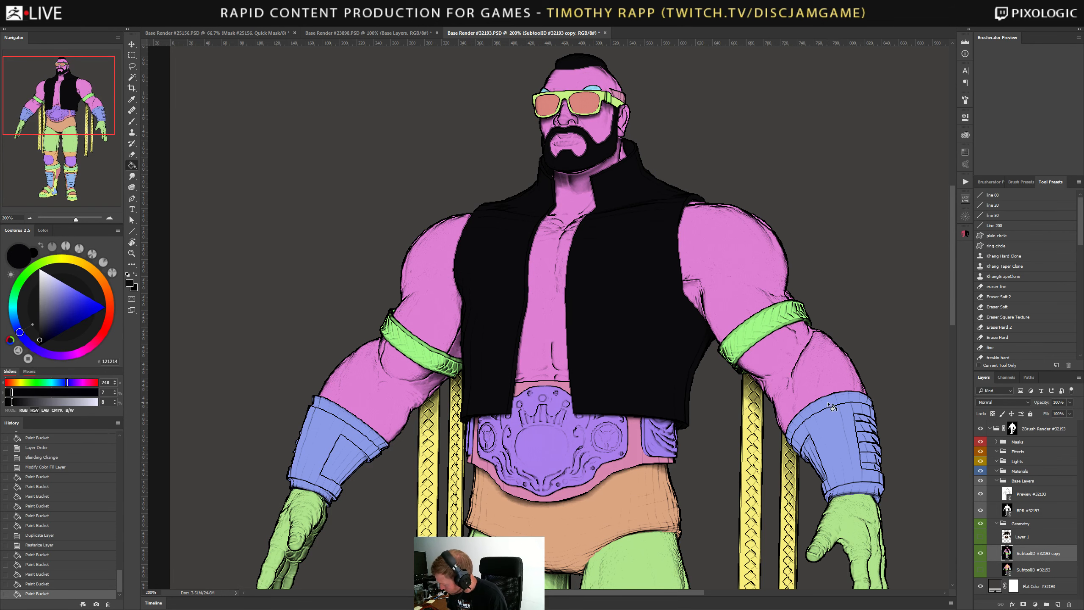
pyautogui.hotkey('ctrl', 'z')
pyautogui.moveTo(626, 496); pyautogui.dragTo(634, 287)
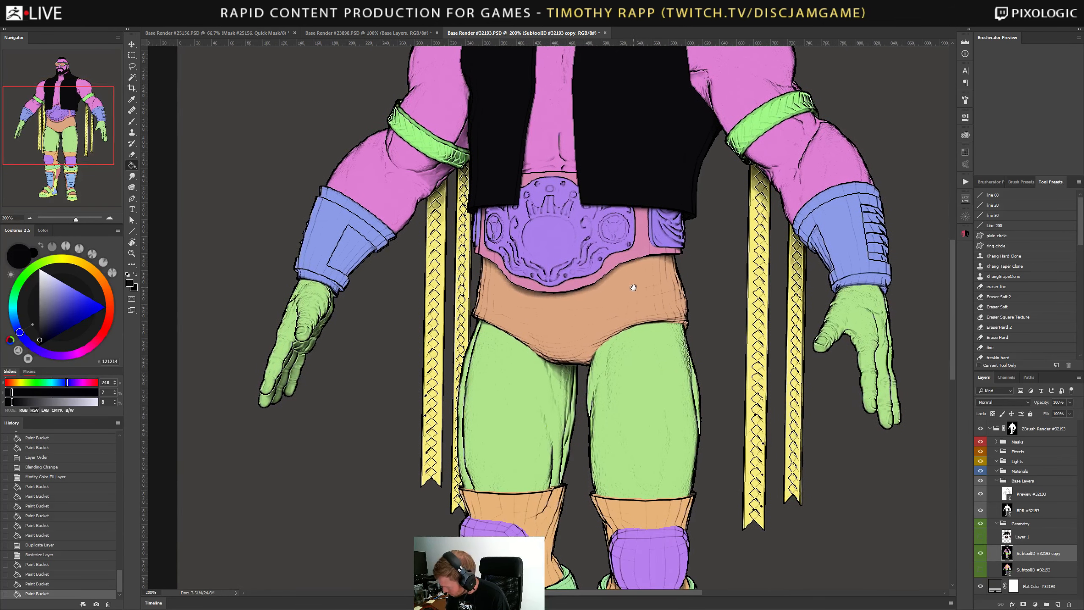
pyautogui.click(832, 198)
pyautogui.click(359, 219)
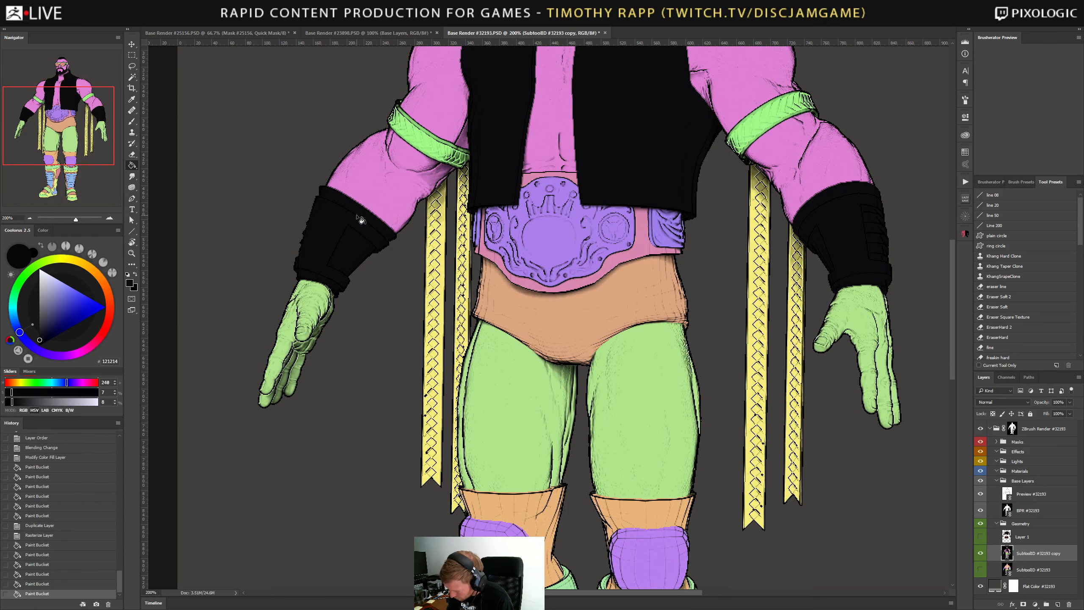
# Fill the trunks and both knee sleeves around the purple knee pads with the same near-black colour.
pyautogui.click(639, 267)
pyautogui.moveTo(661, 467); pyautogui.dragTo(661, 317)
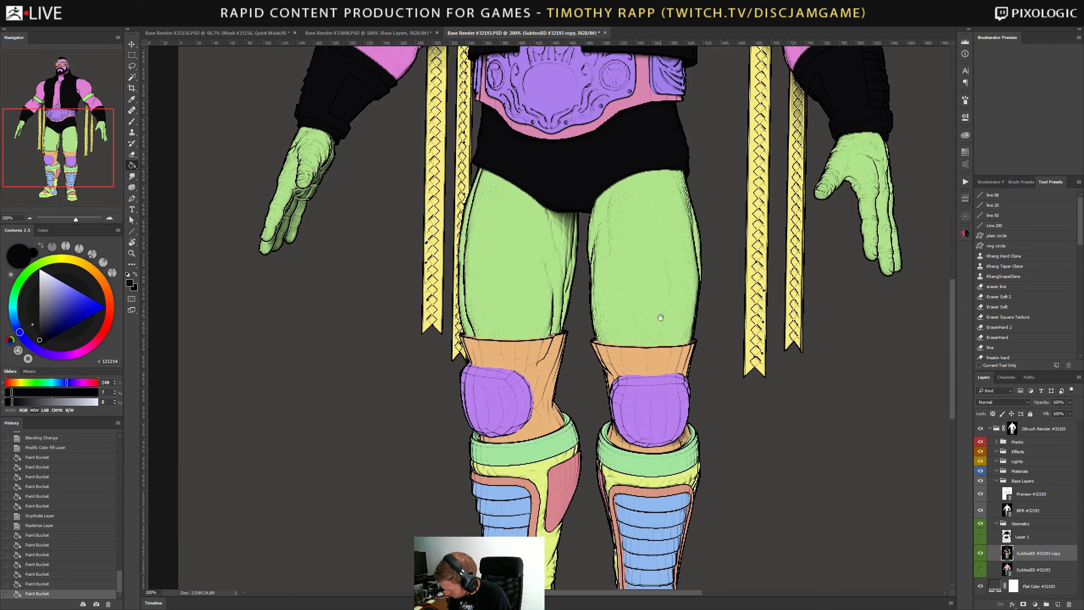
pyautogui.click(545, 428)
pyautogui.click(659, 368)
pyautogui.moveTo(662, 378); pyautogui.dragTo(655, 324)
pyautogui.click(649, 398)
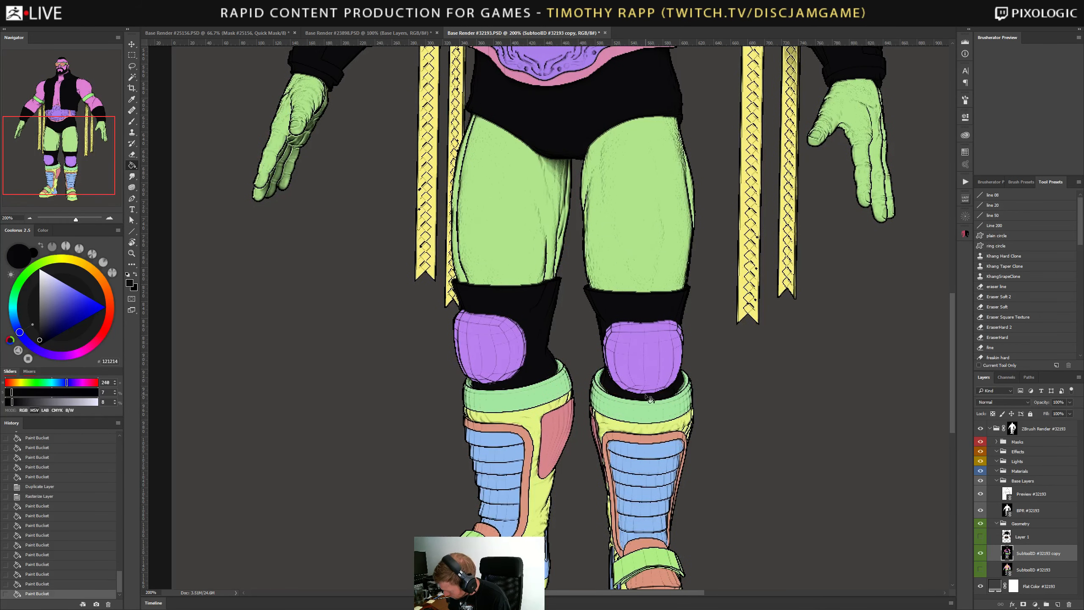
# Set the fill colour's brightness to 19 and fill the belt's strap areas with this dark grey.
pyautogui.moveTo(576, 254); pyautogui.dragTo(593, 383)
pyautogui.moveTo(605, 313); pyautogui.dragTo(590, 440)
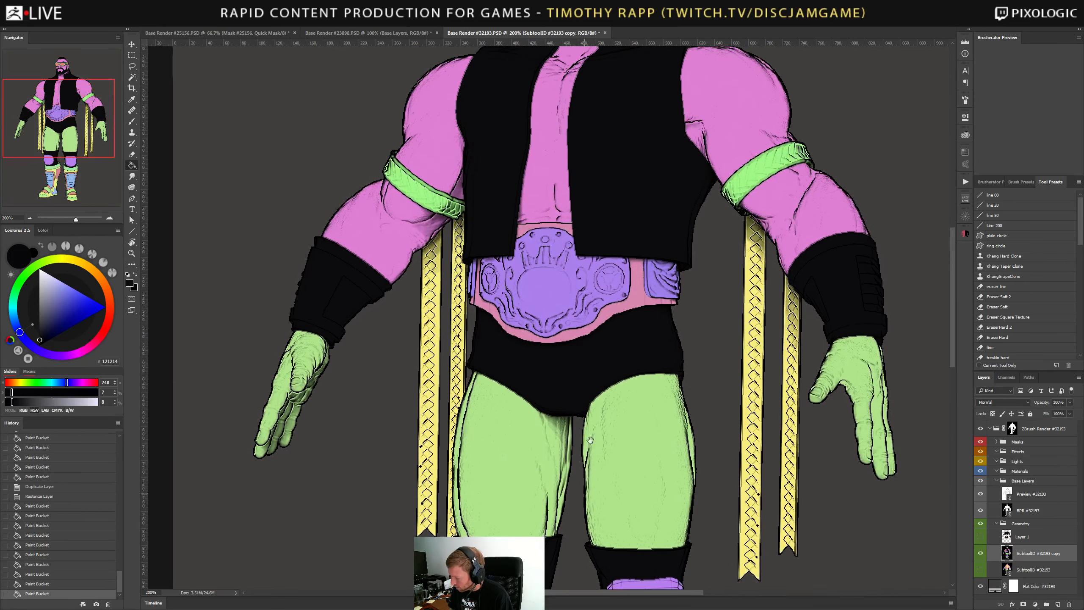
pyautogui.moveTo(593, 374); pyautogui.dragTo(589, 443)
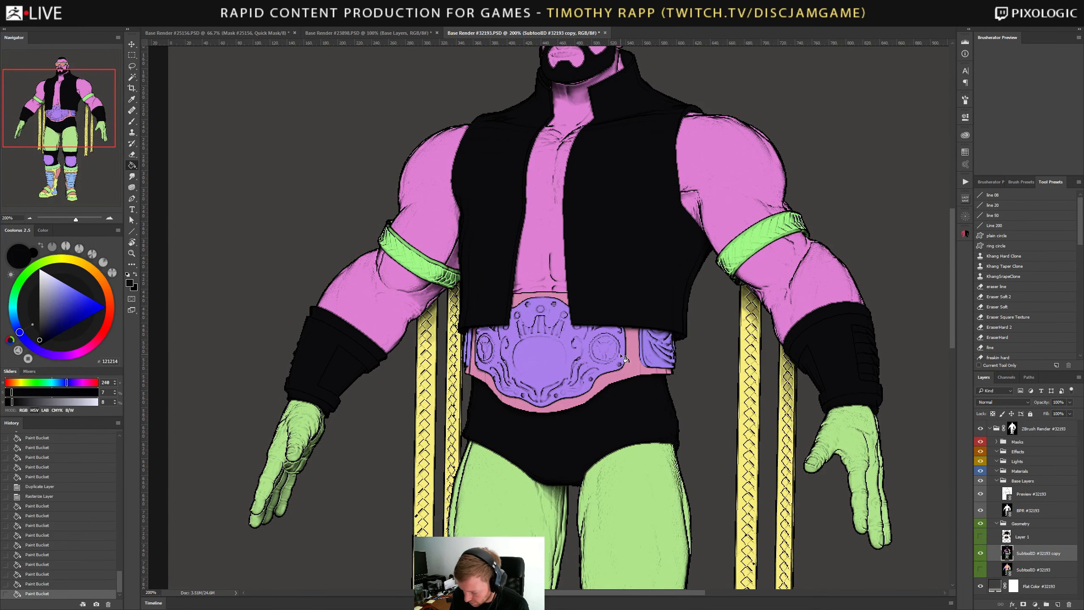
pyautogui.moveTo(14, 402); pyautogui.dragTo(23, 402)
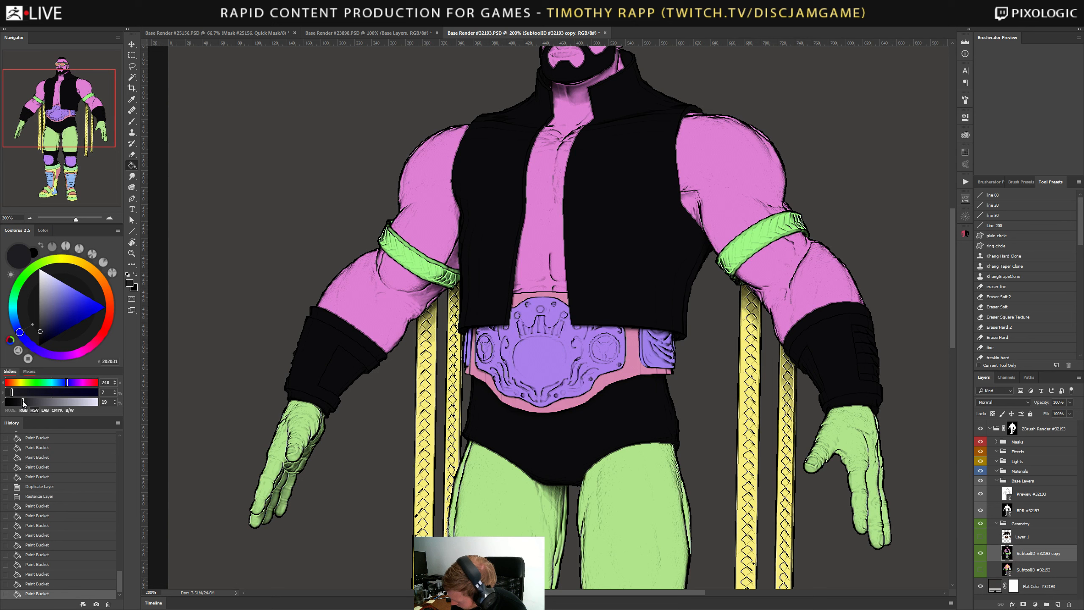
pyautogui.click(636, 374)
pyautogui.click(524, 301)
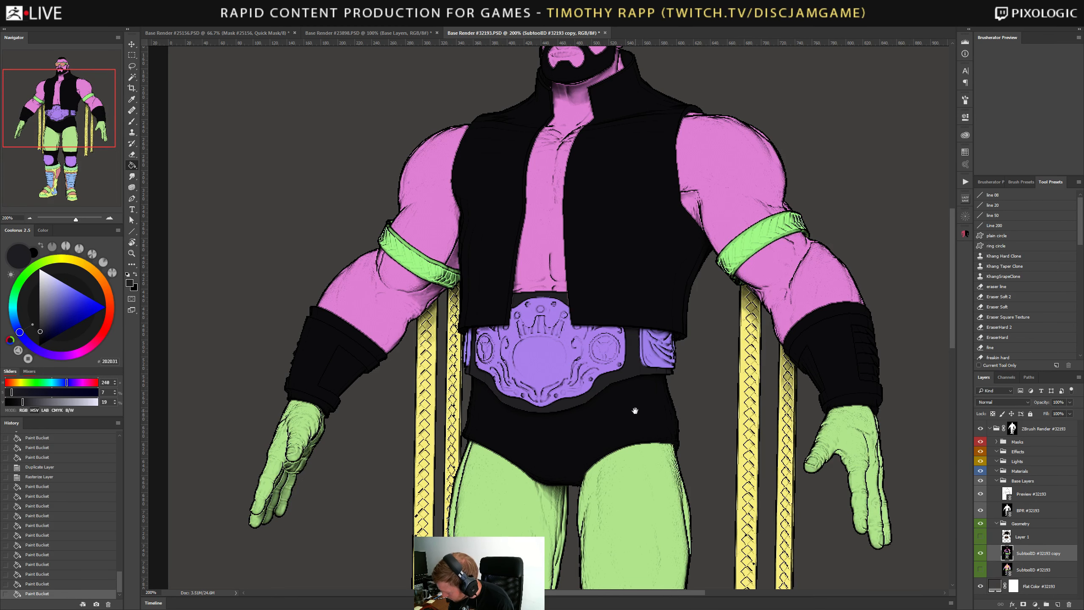
pyautogui.moveTo(606, 423); pyautogui.dragTo(603, 429)
pyautogui.click(555, 302)
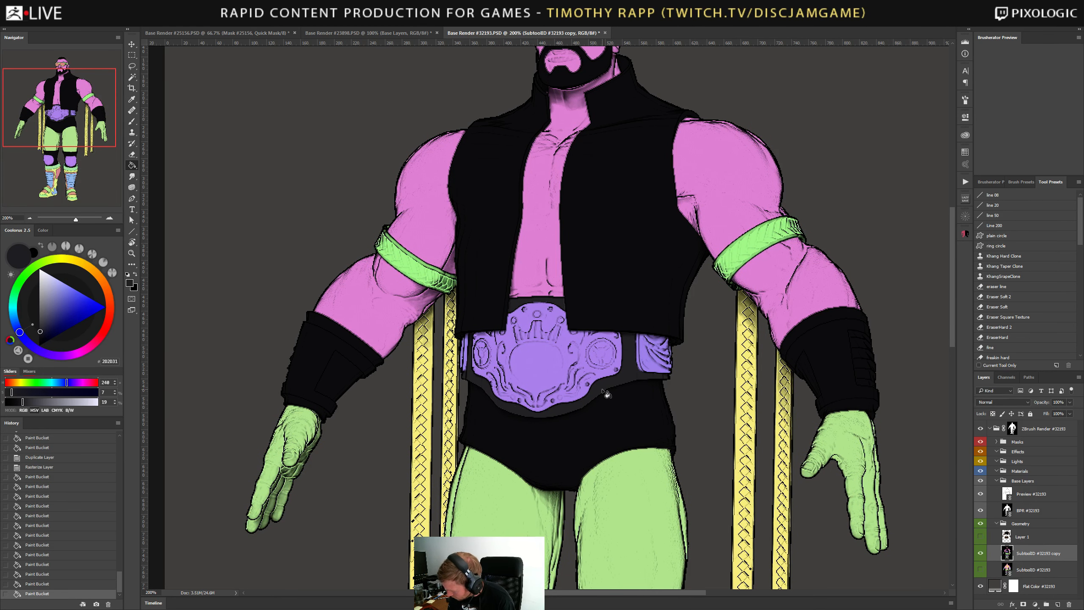
# Choose a pale gold with hue 54, saturation 32 and brightness 81, and fill the belt's main and side plates.
pyautogui.click(71, 260)
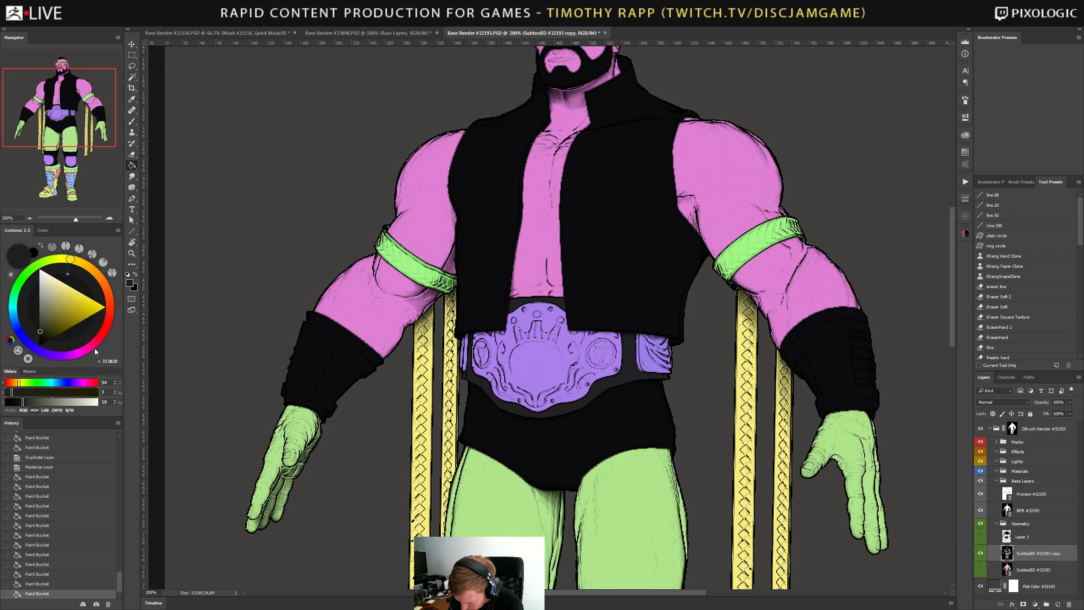
pyautogui.click(50, 307)
pyautogui.click(566, 386)
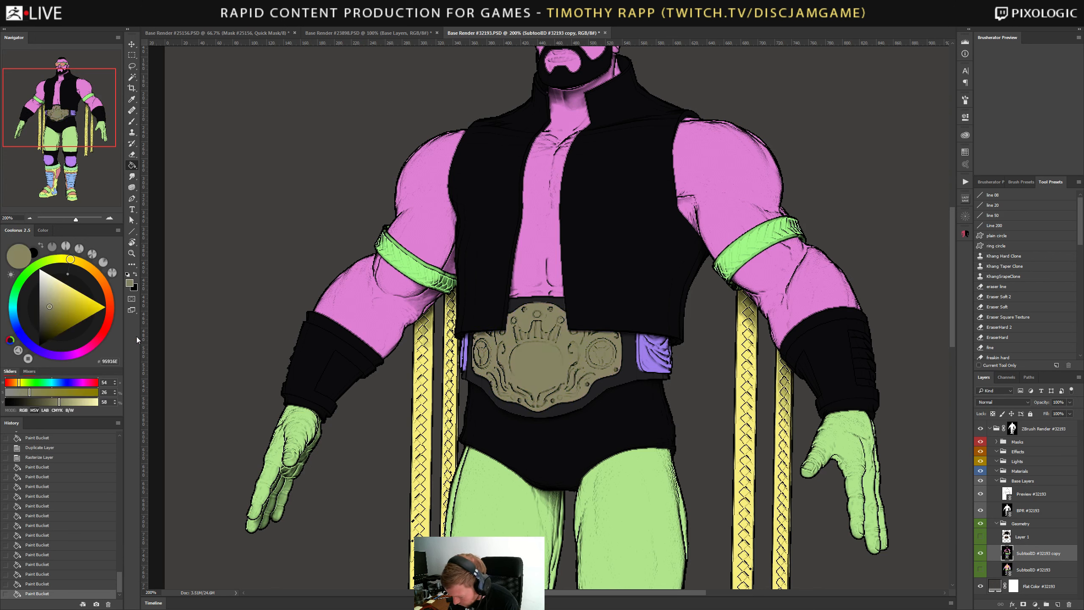
pyautogui.click(57, 293)
pyautogui.click(559, 375)
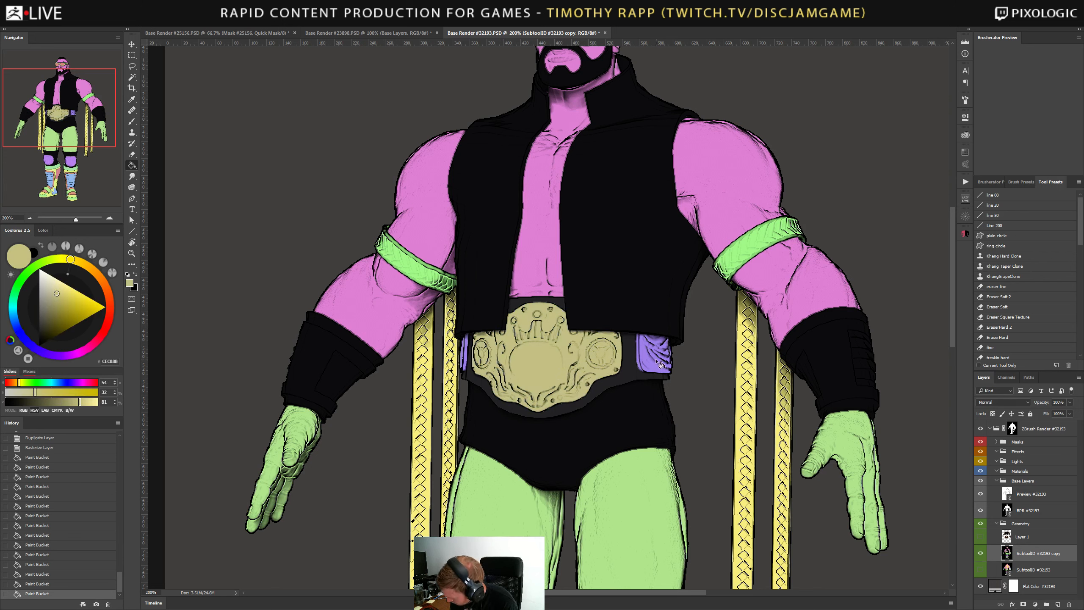
pyautogui.click(660, 363)
pyautogui.click(470, 360)
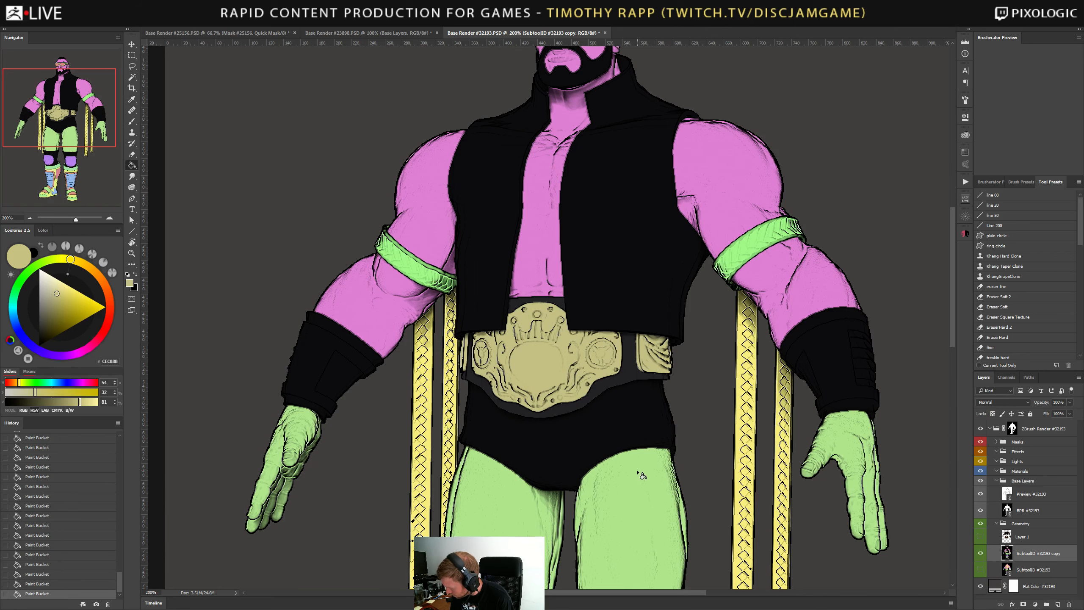
# Try filling a wrist guard with the pale gold, and undo that fill.
pyautogui.moveTo(544, 447)
pyautogui.mouseDown()
pyautogui.moveTo(543, 390)
pyautogui.moveTo(554, 446)
pyautogui.mouseUp()
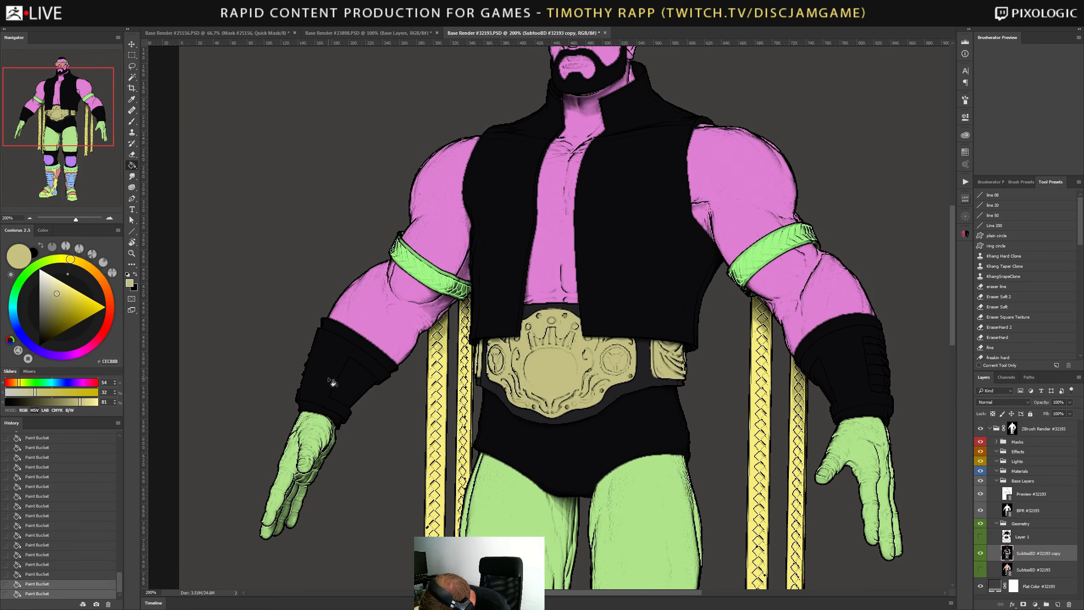
pyautogui.click(347, 382)
pyautogui.hotkey('ctrl', 'z')
# Look over the flat colours from the head down to the boots and on the whole figure.
pyautogui.moveTo(615, 304); pyautogui.dragTo(586, 453)
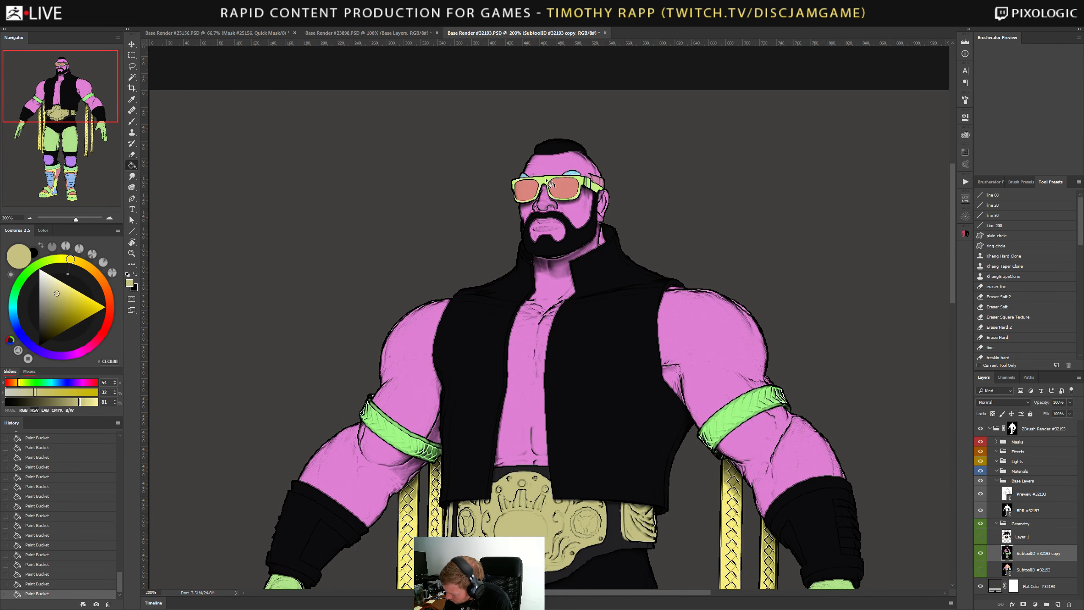
pyautogui.moveTo(567, 389); pyautogui.dragTo(607, 316)
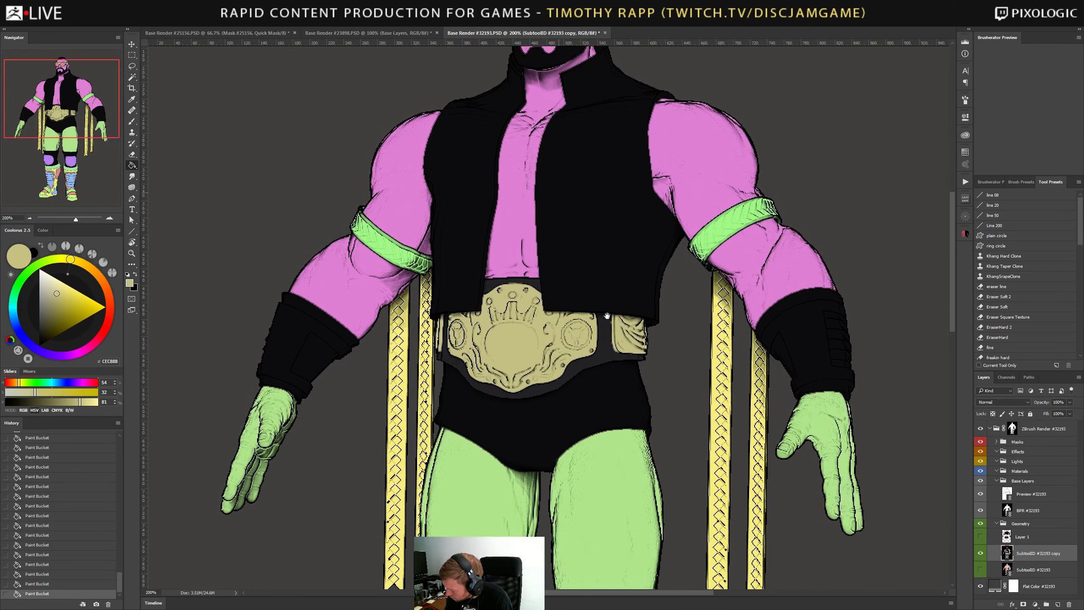
pyautogui.scroll(-10, 607, 316)
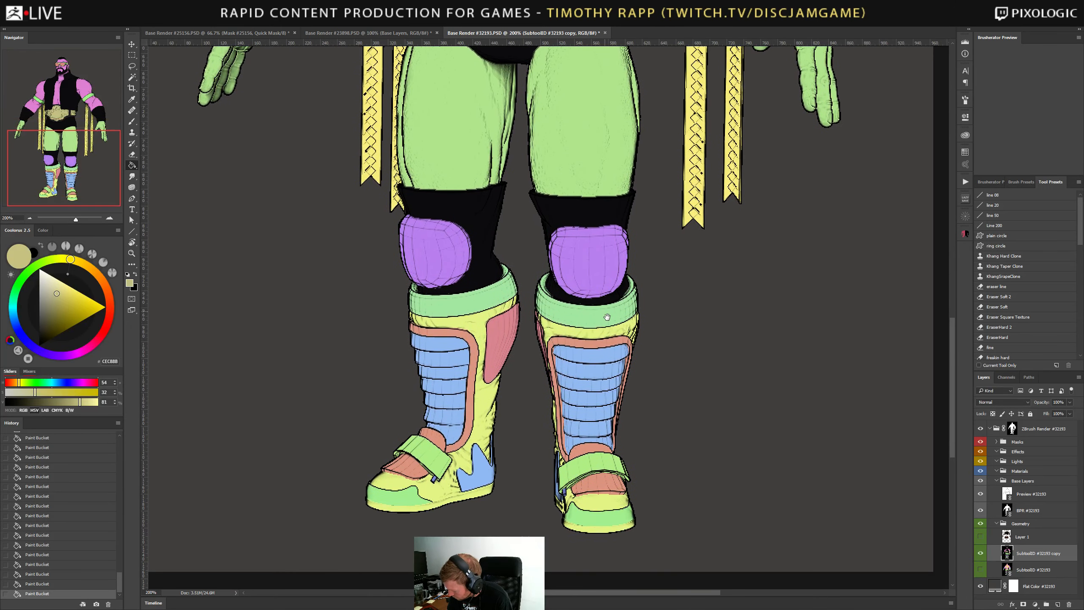
pyautogui.moveTo(687, 321); pyautogui.dragTo(676, 370)
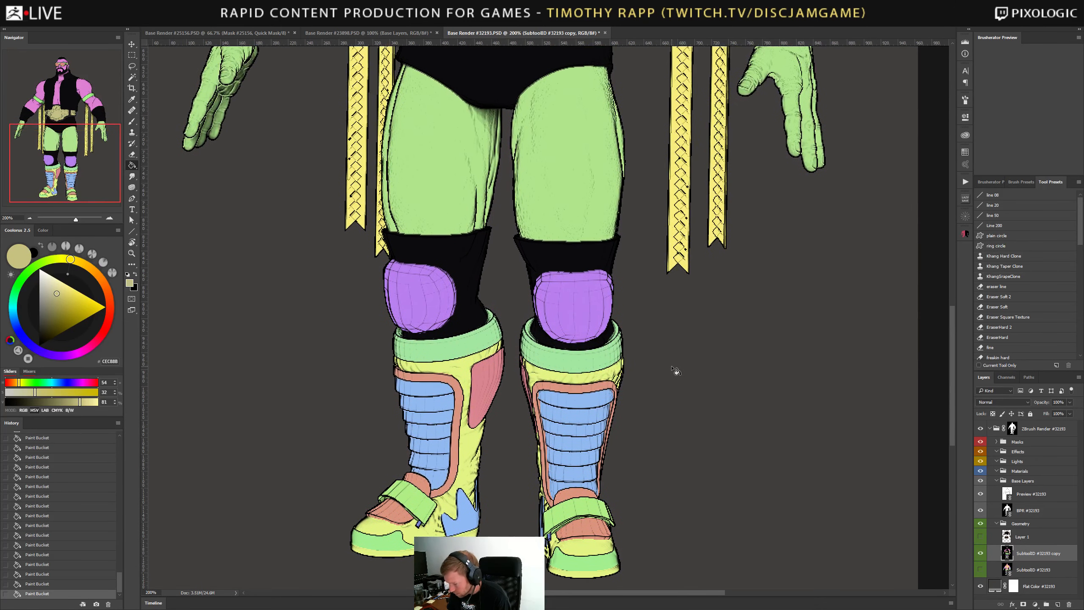
pyautogui.hotkey('ctrl', '-')
pyautogui.hotkey('ctrl', '-')
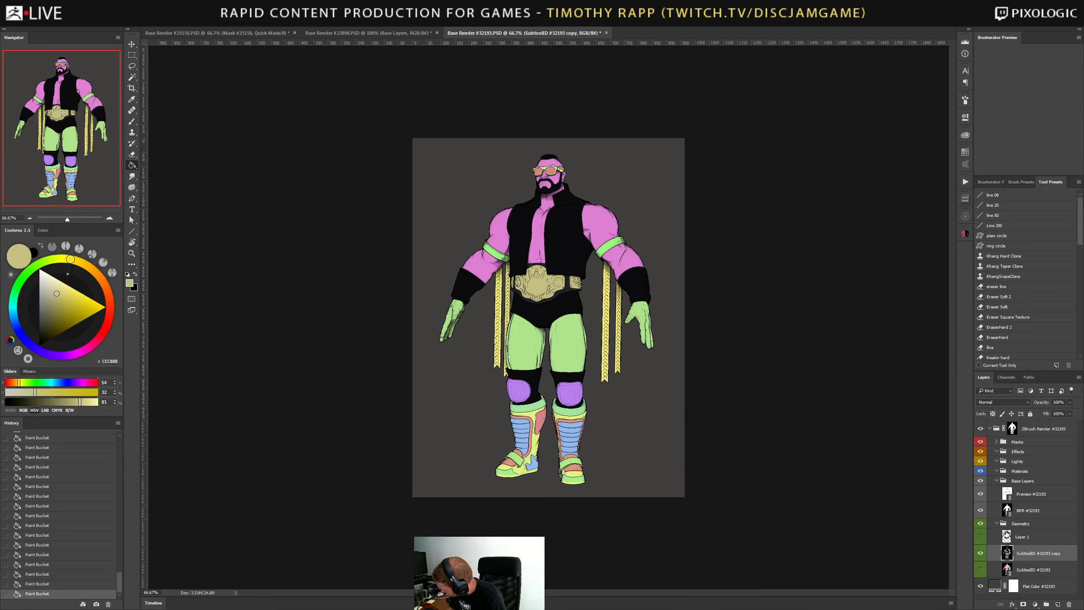
# Sample the dark brown skin colour from Layer 1 and hide that layer.
pyautogui.click(981, 538)
pyautogui.keyDown('alt'); pyautogui.click(539, 238); pyautogui.keyUp('alt')
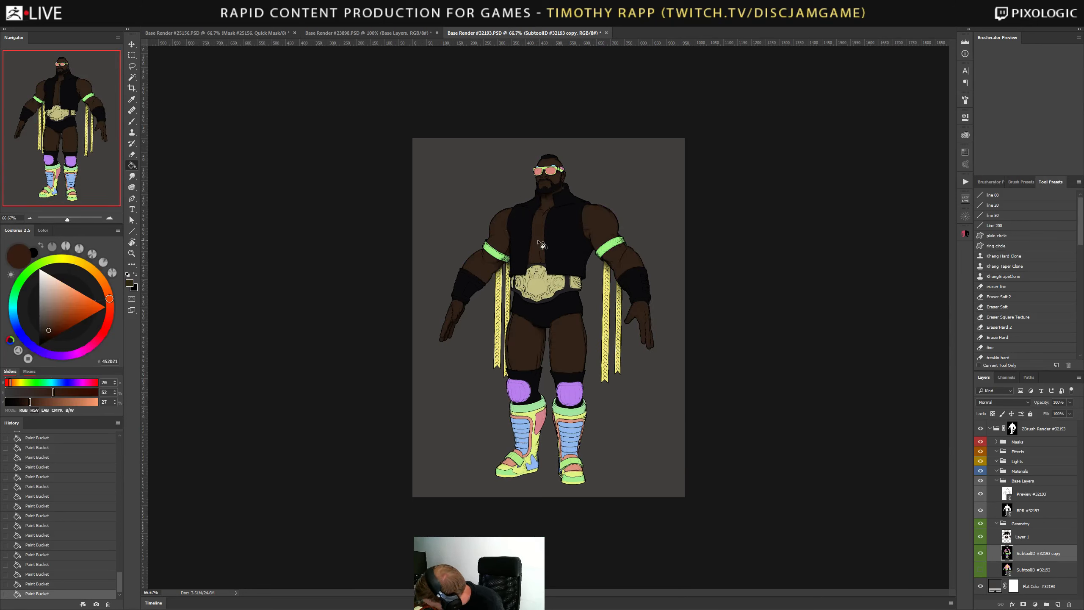
pyautogui.click(982, 537)
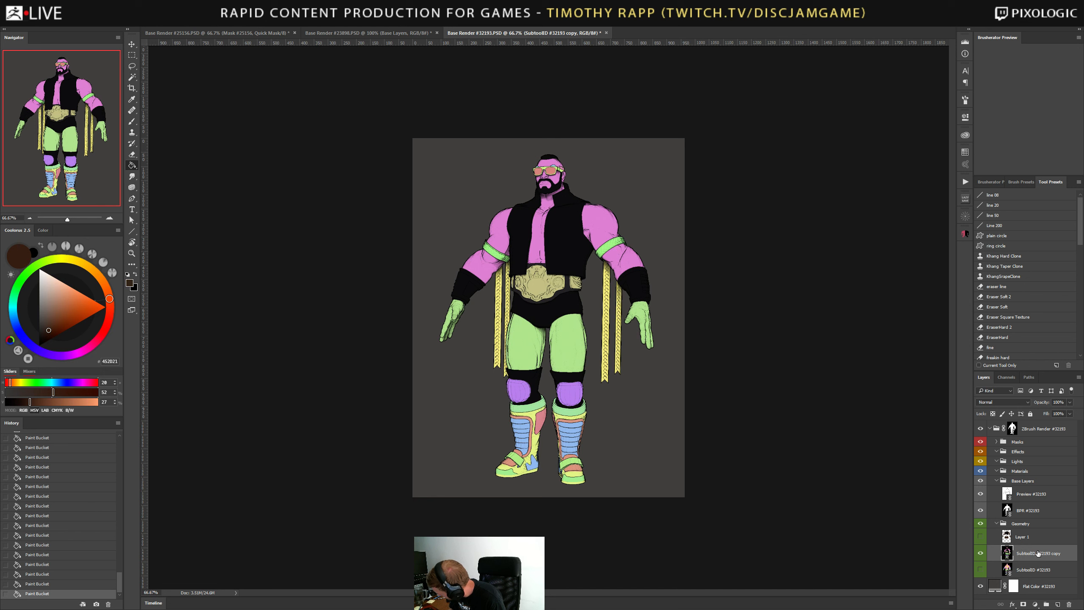
pyautogui.click(559, 307)
pyautogui.click(573, 243)
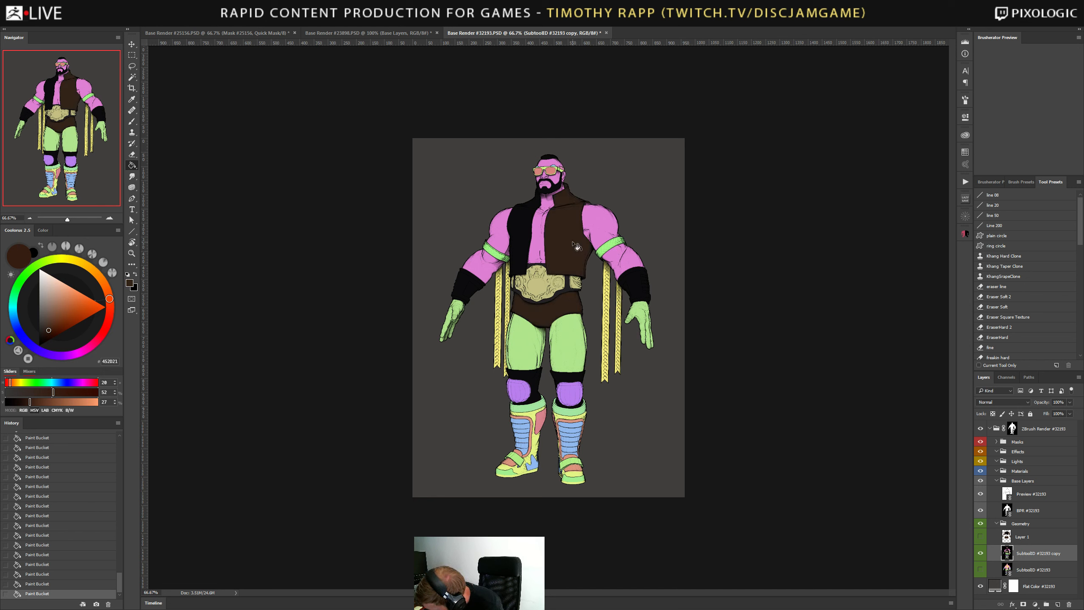
pyautogui.hotkey('ctrl', 'alt', 'z')
pyautogui.hotkey('ctrl', 'alt', 'z')
# Fill the wrestler's bare chest, both upper arms and both forearms with the dark brown skin colour.
pyautogui.click(539, 240)
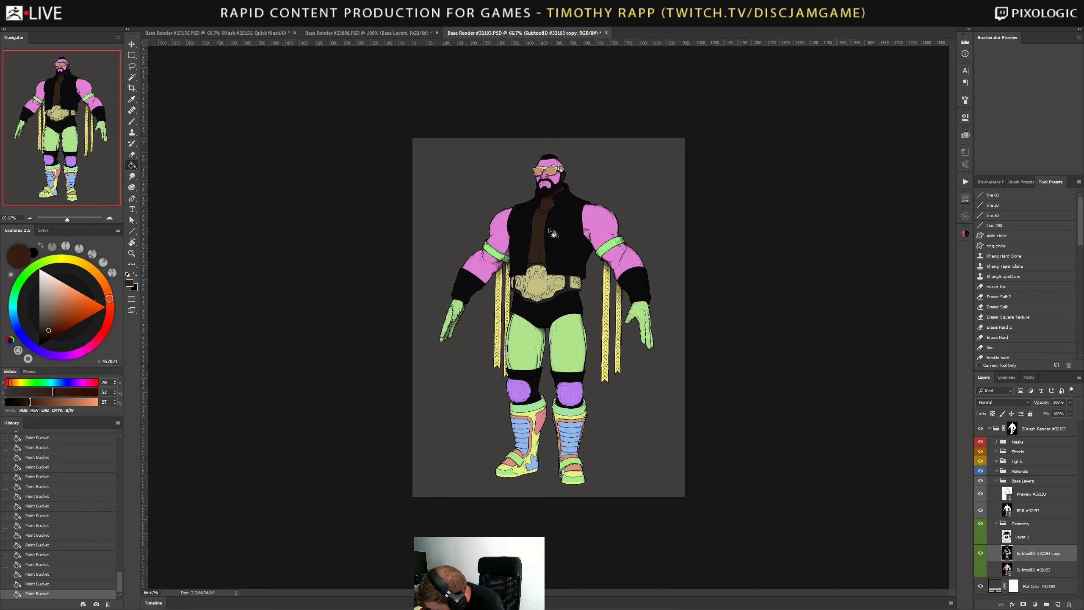
pyautogui.click(598, 224)
pyautogui.click(504, 234)
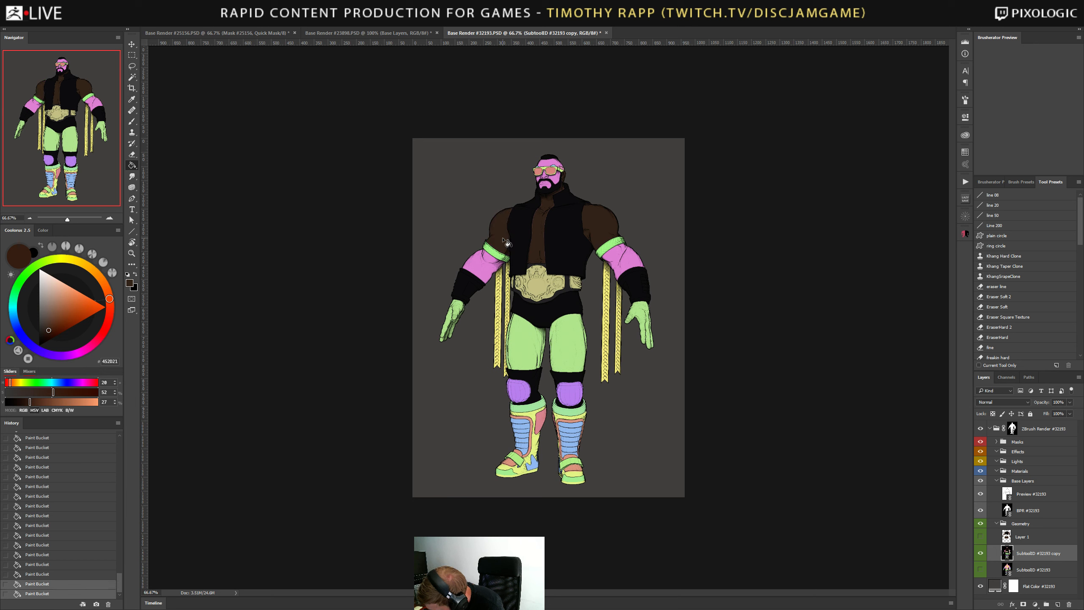
pyautogui.click(486, 268)
pyautogui.click(622, 263)
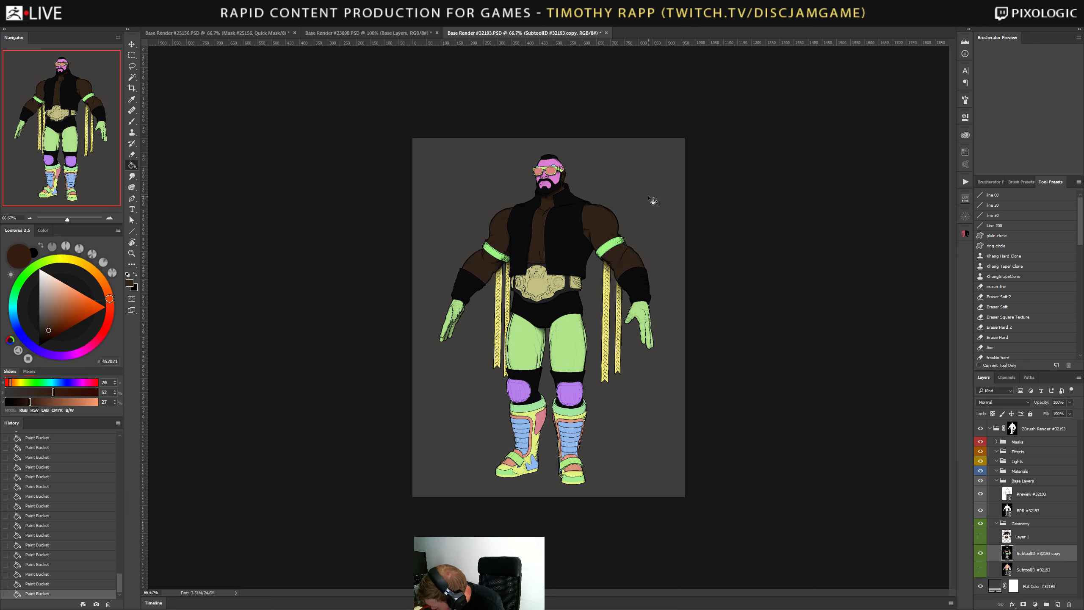
# Fill the face, the area around the mouth, the thighs and both hands with the dark brown skin colour.
pyautogui.click(553, 166)
pyautogui.click(556, 180)
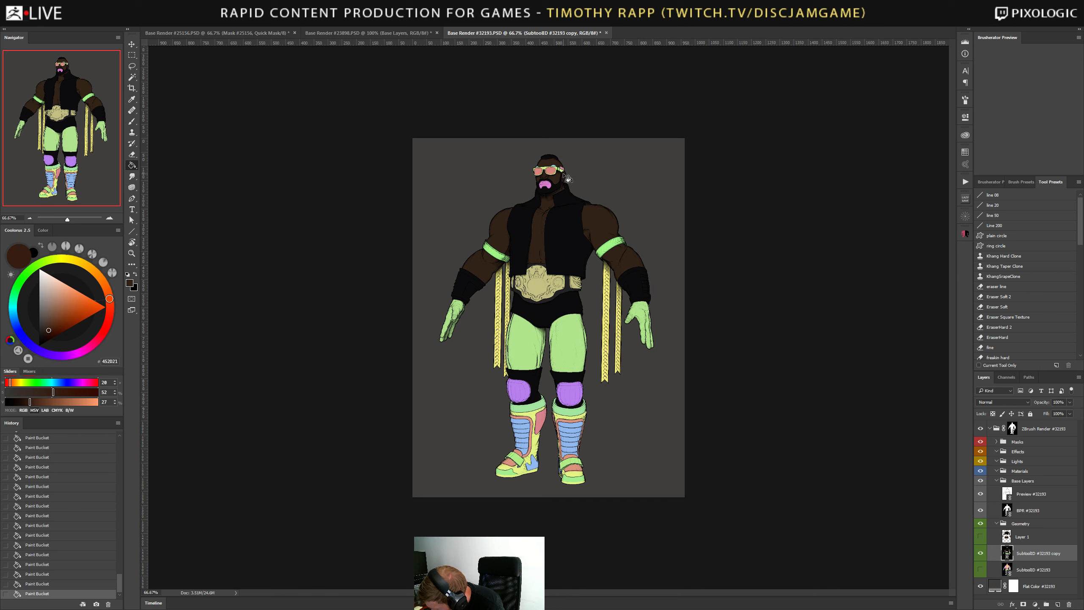
pyautogui.click(550, 188)
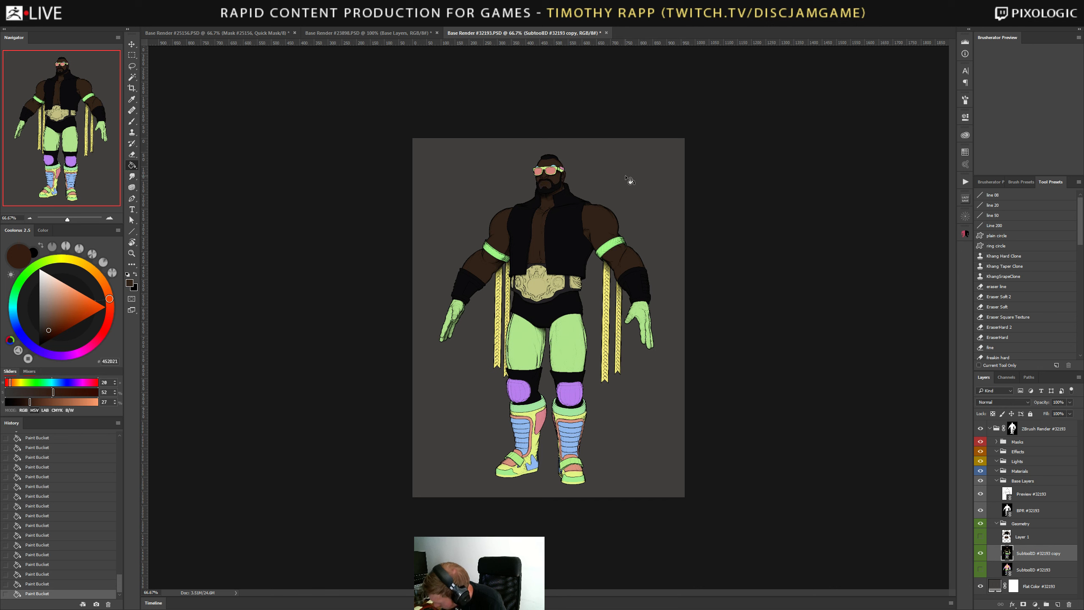
pyautogui.click(572, 326)
pyautogui.click(640, 325)
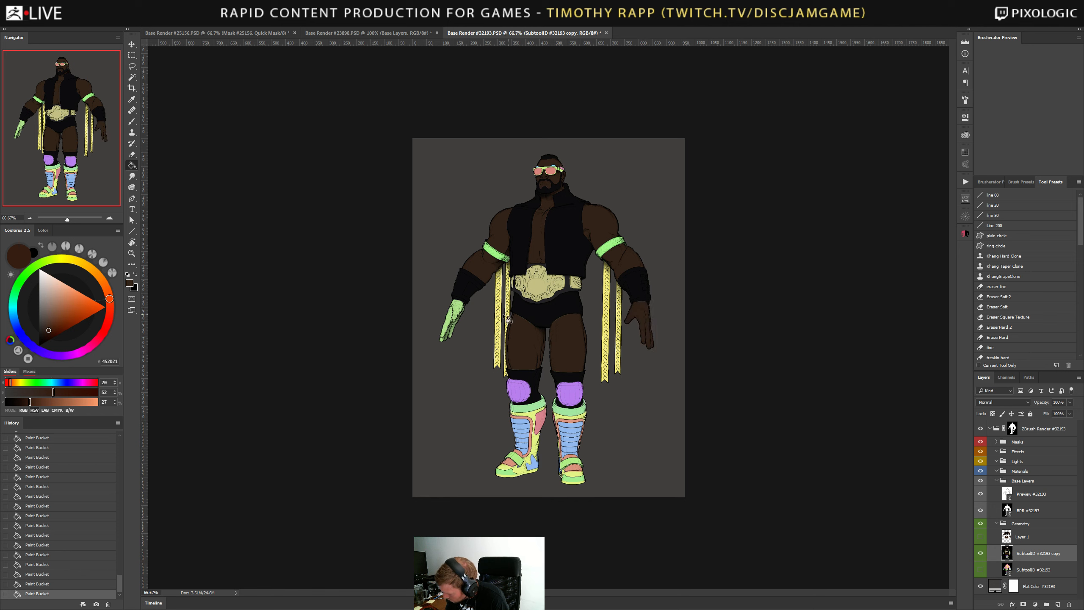
pyautogui.click(461, 314)
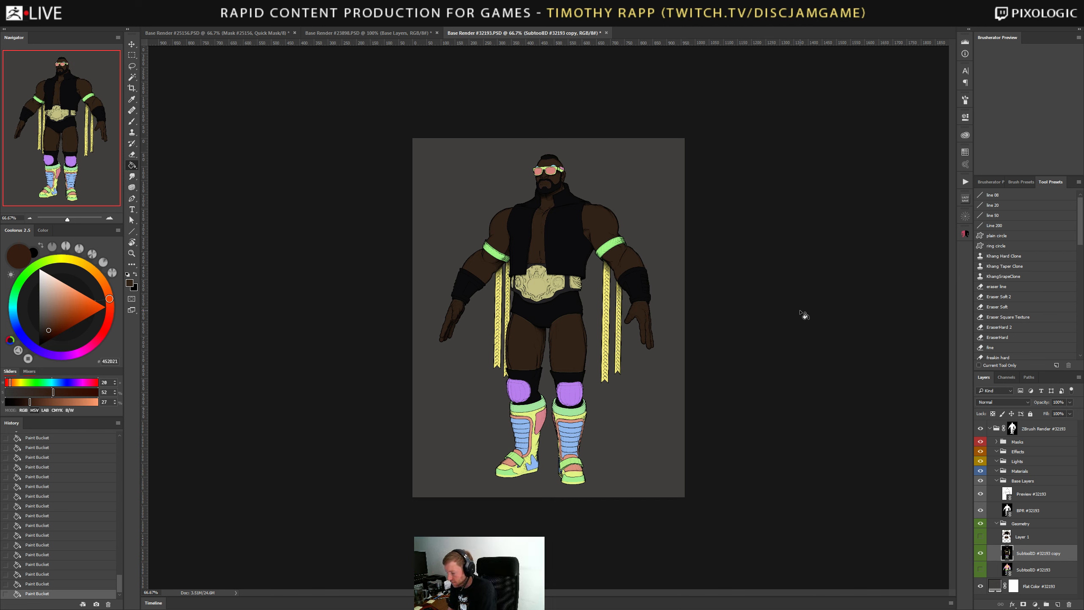
# Fill the championship belt's plates with a stronger yellow at hue 54, saturation 54 and brightness 87.
pyautogui.keyDown('alt'); pyautogui.click(540, 286); pyautogui.keyUp('alt')
pyautogui.click(70, 297)
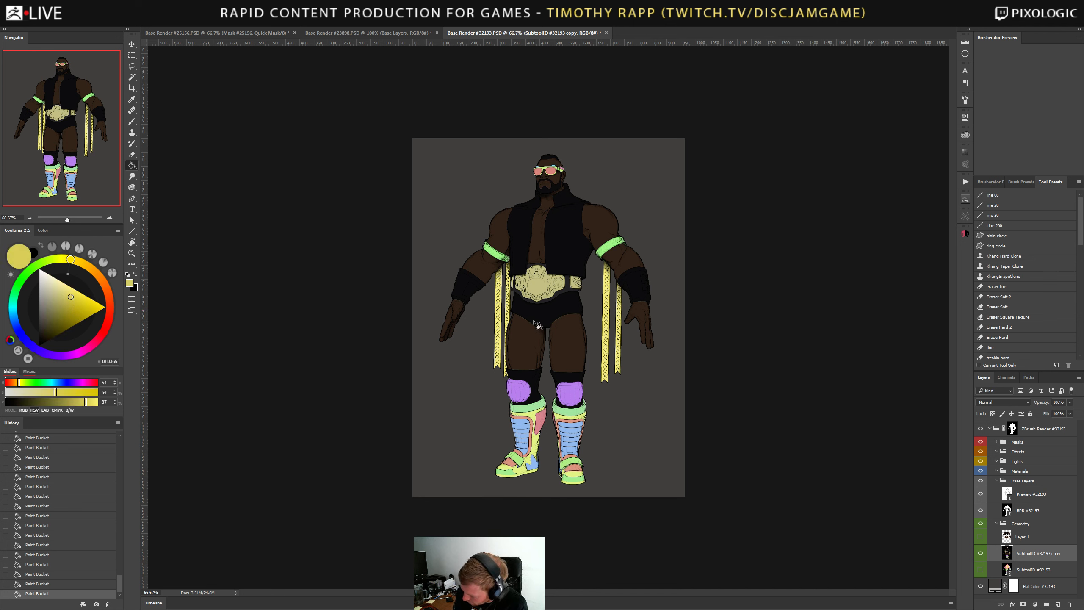
pyautogui.click(539, 290)
pyautogui.click(577, 286)
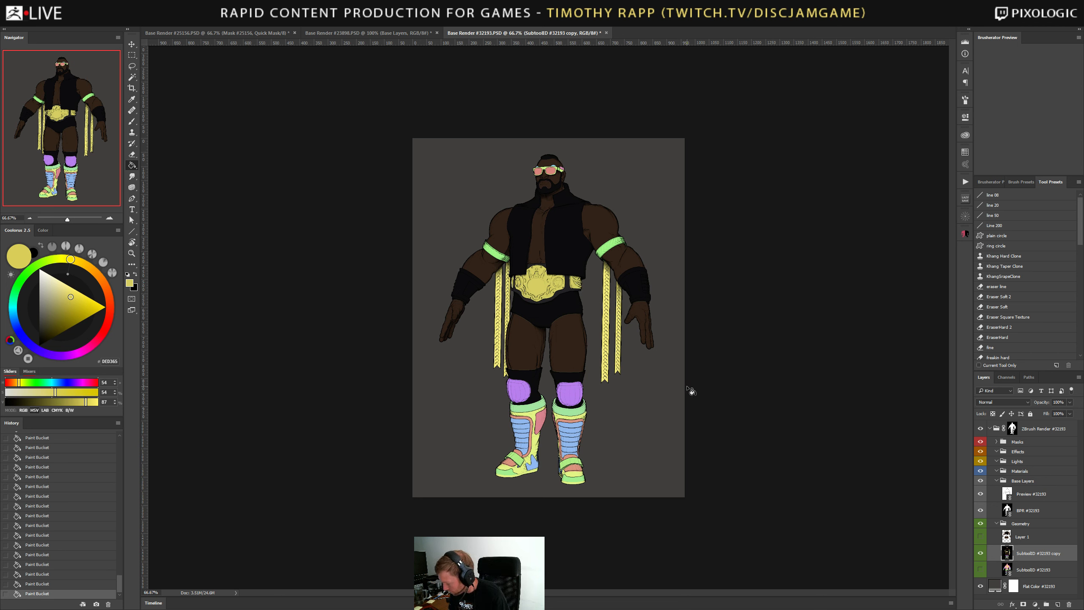
# Fill the belt's strap with a muted red at hue 359, saturation 55 and brightness 56.
pyautogui.click(104, 332)
pyautogui.click(60, 314)
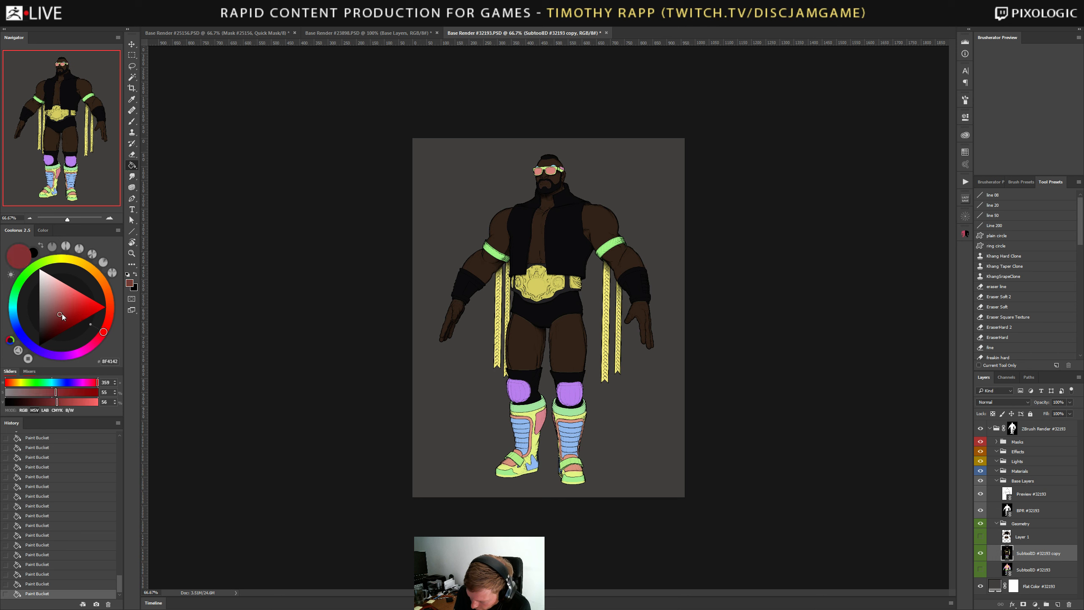
pyautogui.click(563, 299)
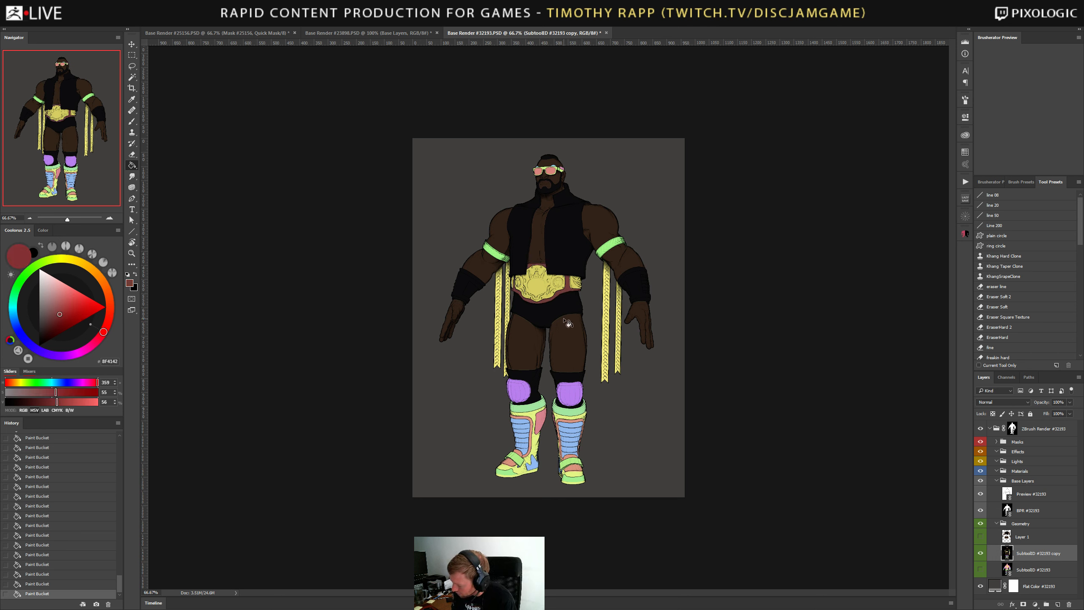
# Fill the belt's strap with a dark navy blue at hue 231, saturation 47 and brightness 35.
pyautogui.click(17, 328)
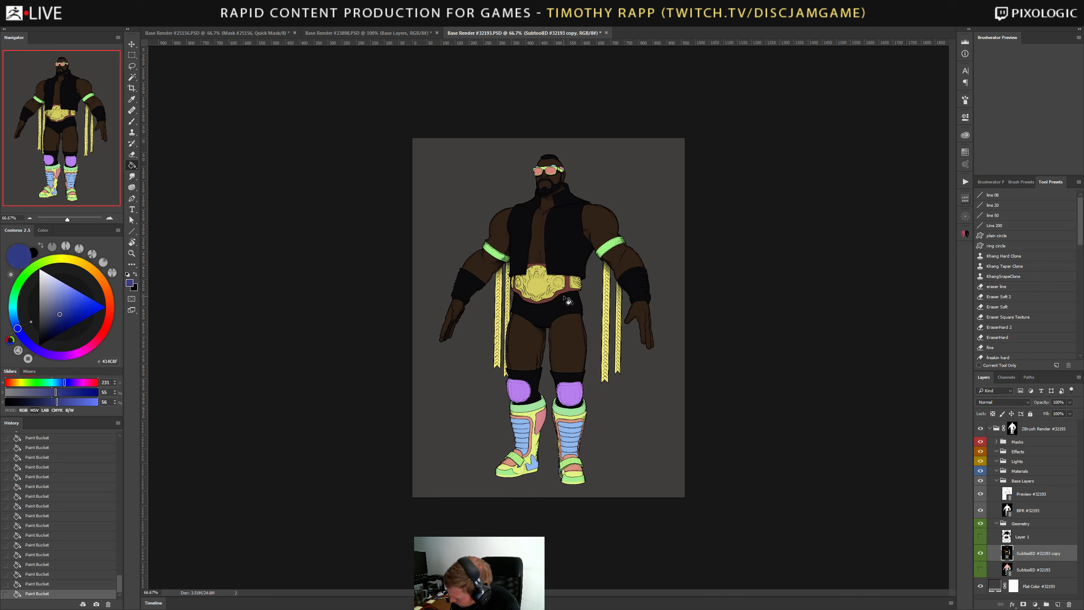
pyautogui.click(50, 326)
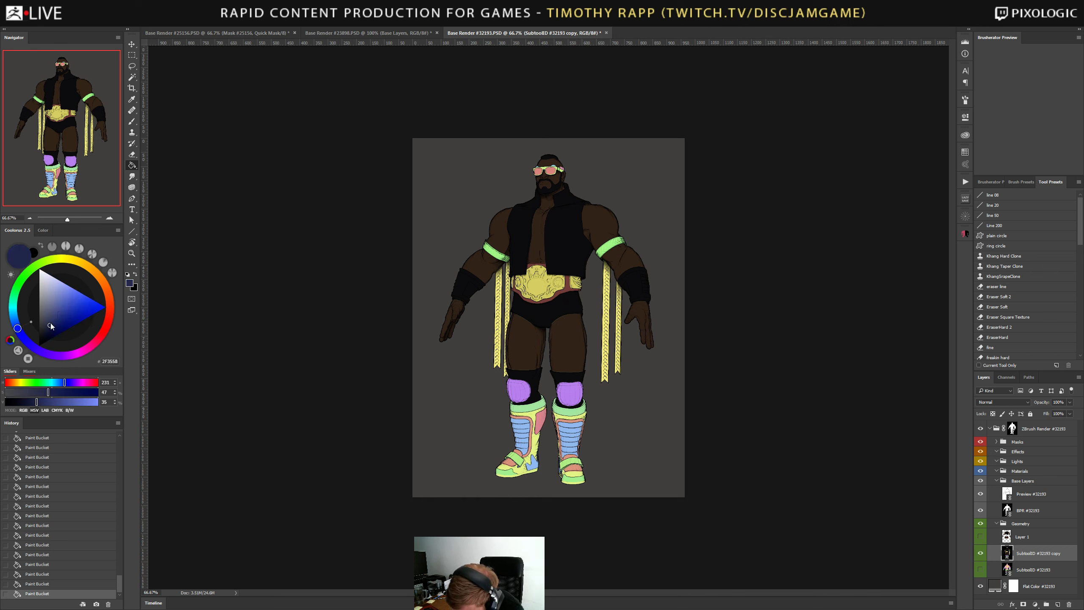
pyautogui.click(562, 298)
pyautogui.click(533, 269)
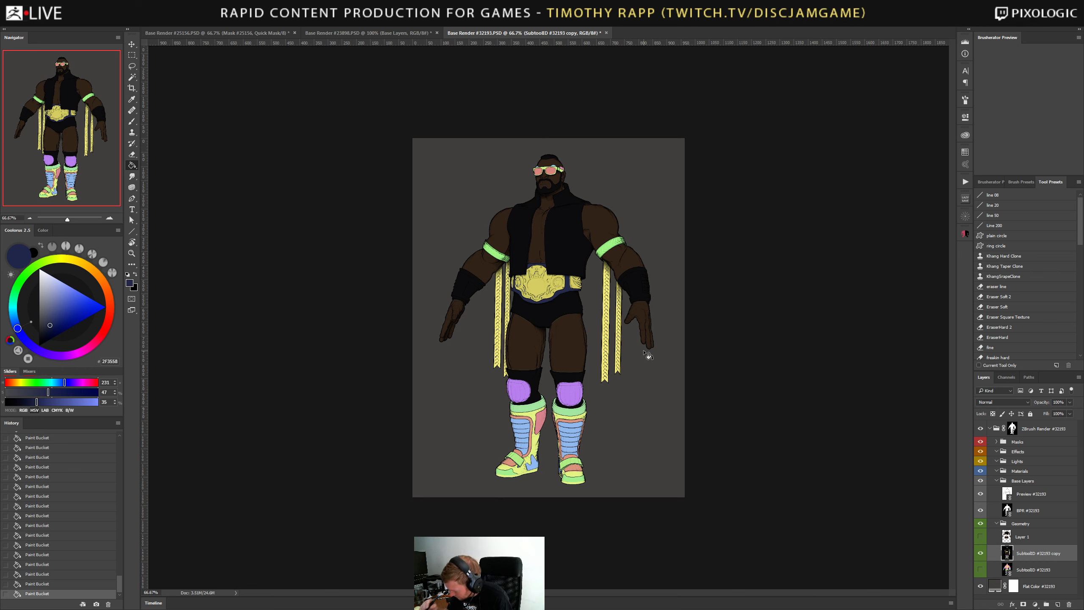
# Try filling both purple knee pads with the sampled black lightened to brightness 11.
pyautogui.keyDown('alt'); pyautogui.click(531, 374); pyautogui.keyUp('alt')
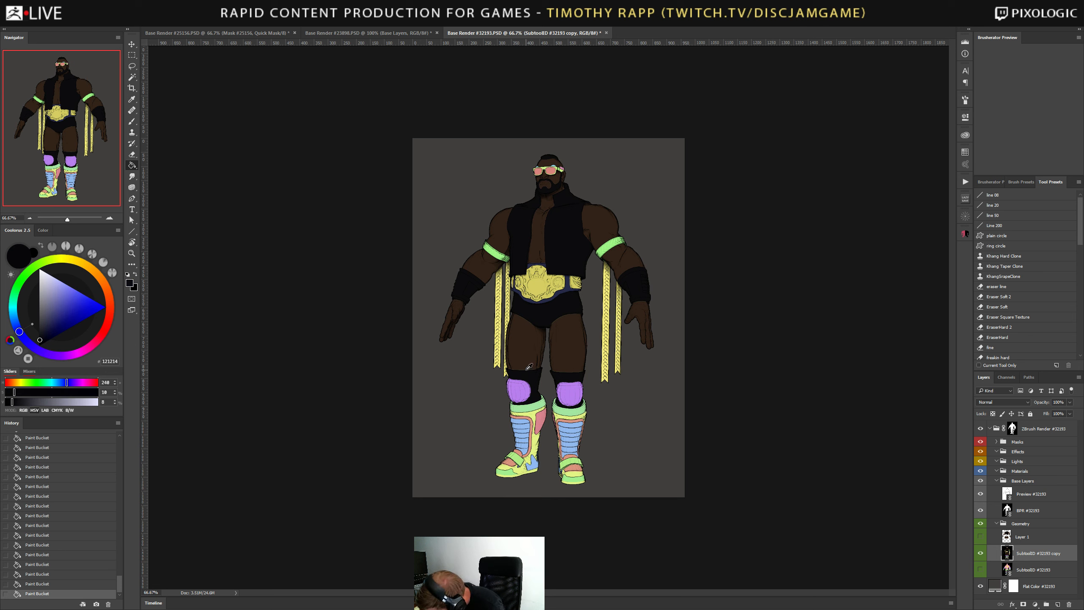
pyautogui.moveTo(14, 405); pyautogui.dragTo(15, 400)
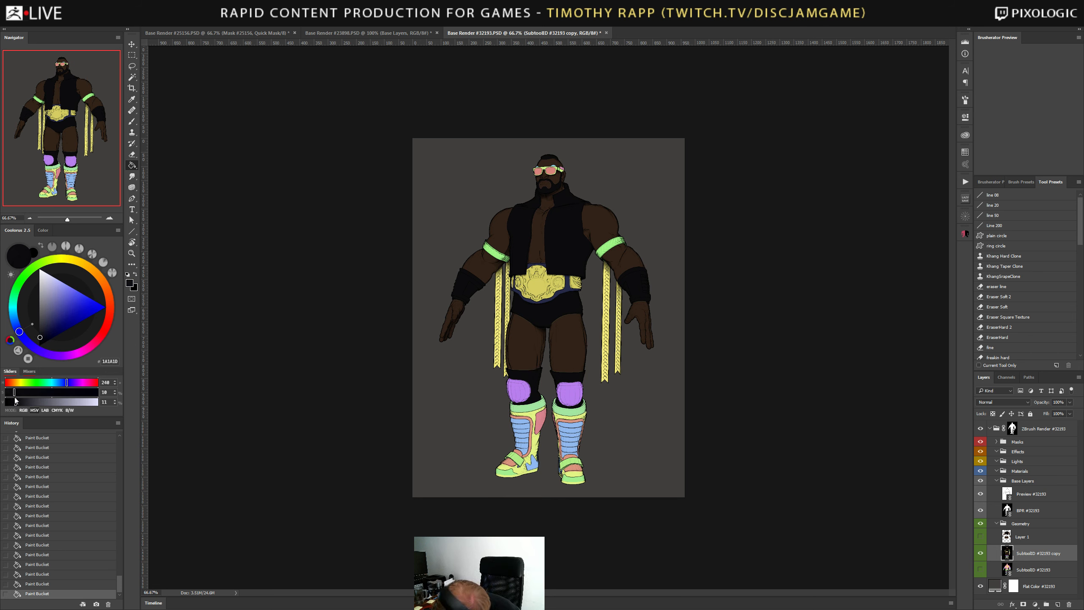
pyautogui.click(520, 399)
pyautogui.click(572, 400)
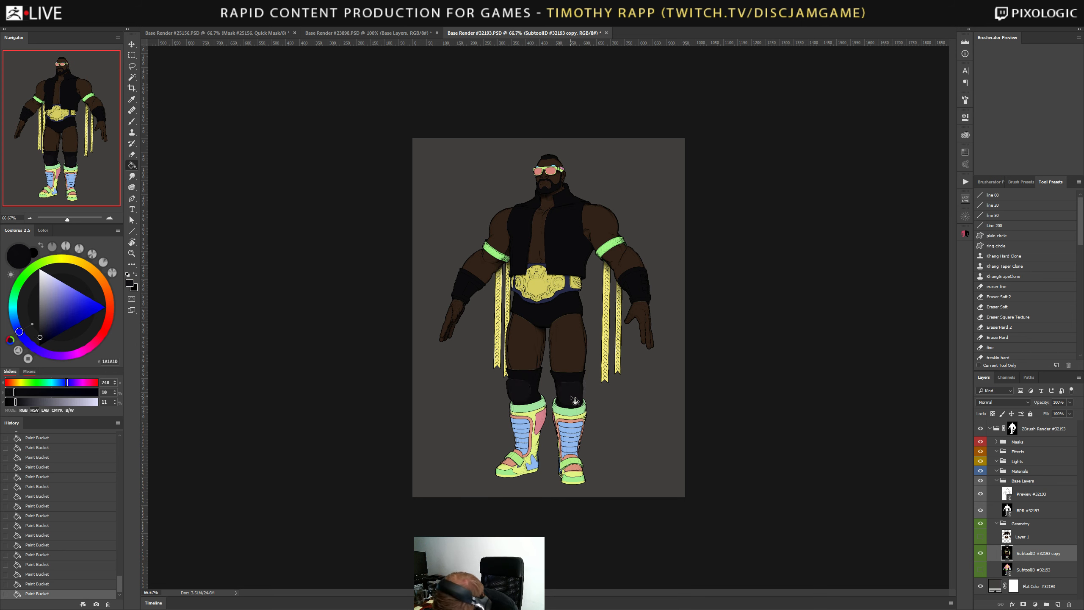
# Undo the knee pad fills and fill the knee sleeves around the pads with dark grey at brightness 17.
pyautogui.moveTo(15, 402); pyautogui.dragTo(21, 402)
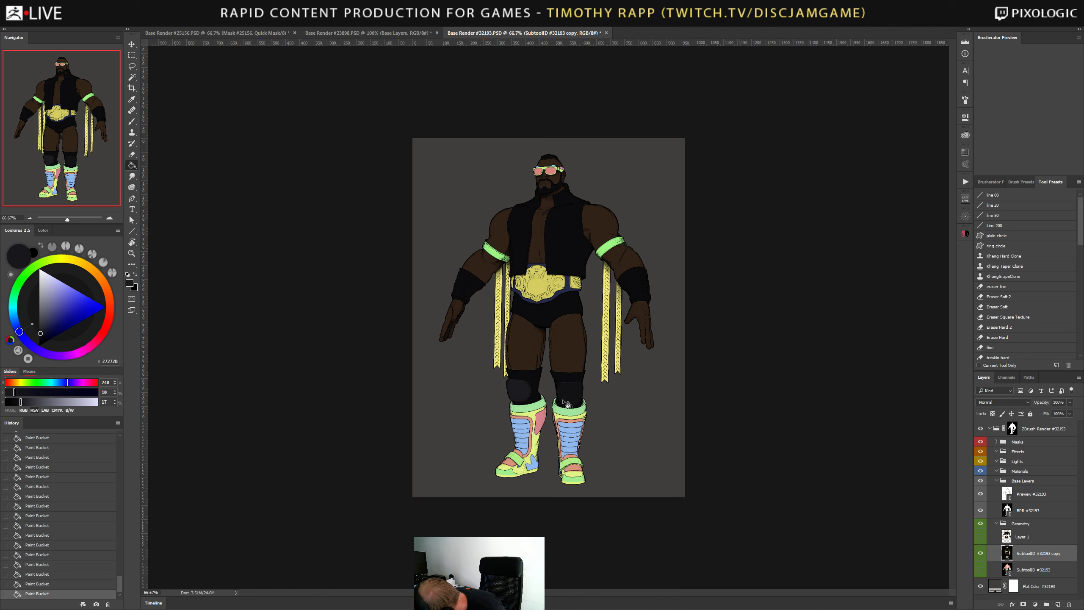
pyautogui.hotkey('ctrl', 'alt', 'z')
pyautogui.hotkey('ctrl', 'alt', 'z')
pyautogui.hotkey('ctrl', 'alt', 'z')
pyautogui.hotkey('ctrl', 'alt', 'z')
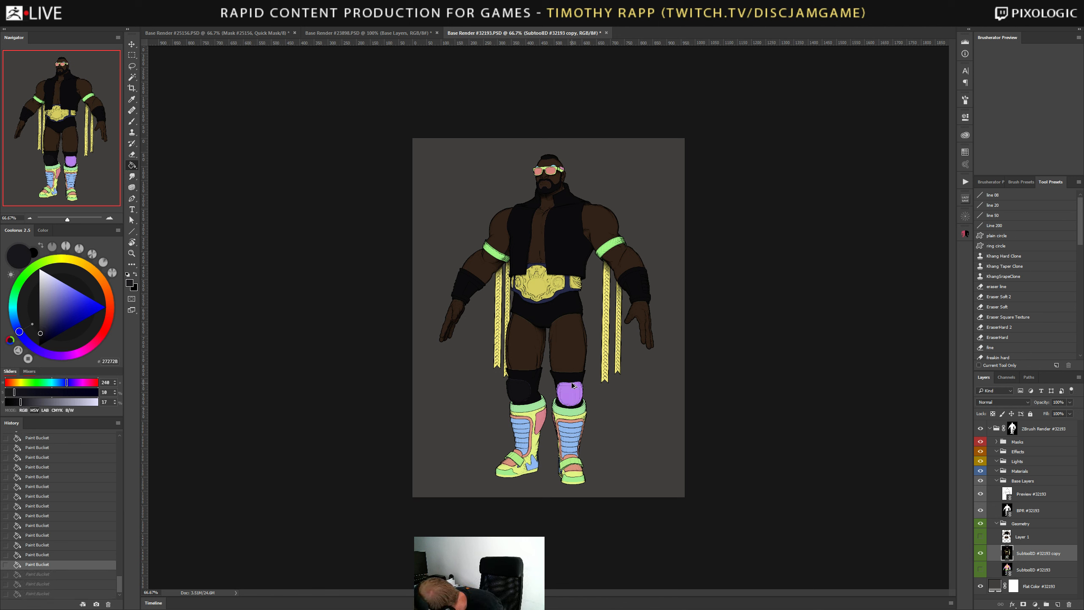
pyautogui.click(528, 375)
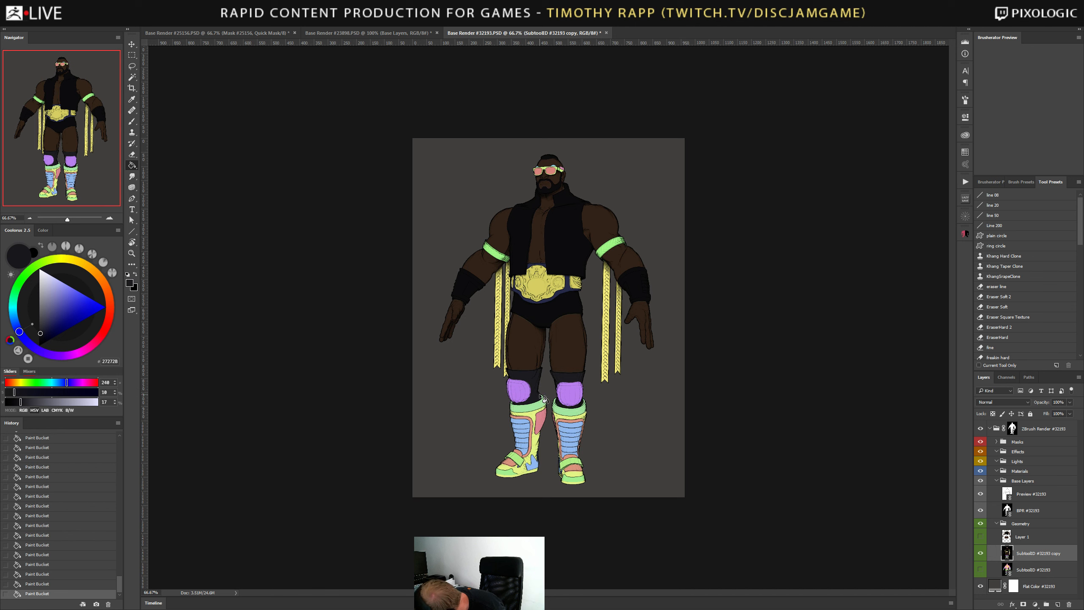
# Fill both purple knee pads with near-black at brightness 8.
pyautogui.moveTo(20, 404); pyautogui.dragTo(11, 402)
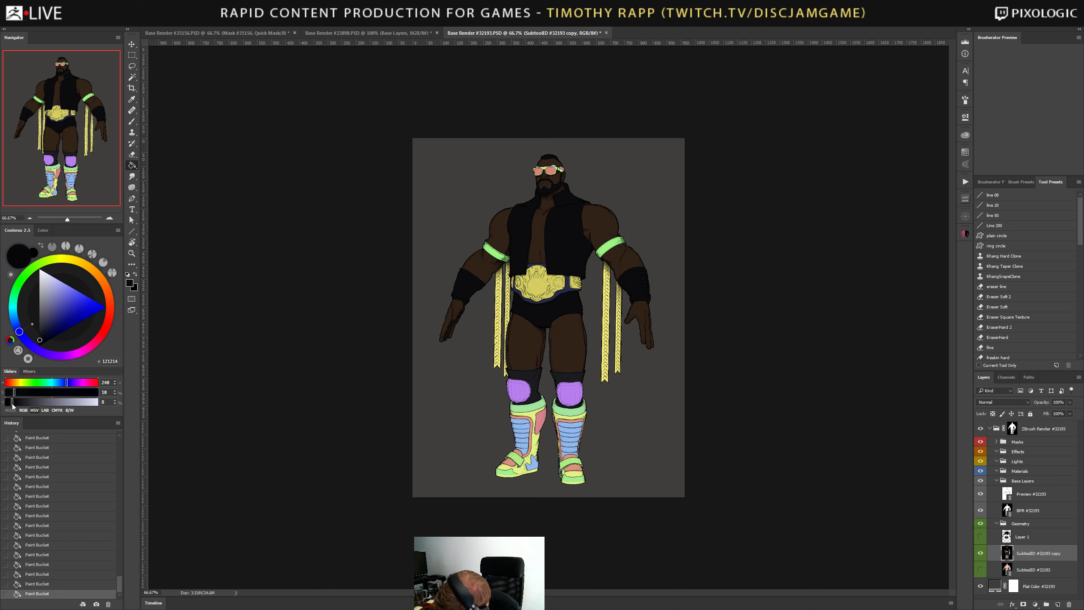
pyautogui.click(519, 390)
pyautogui.click(573, 402)
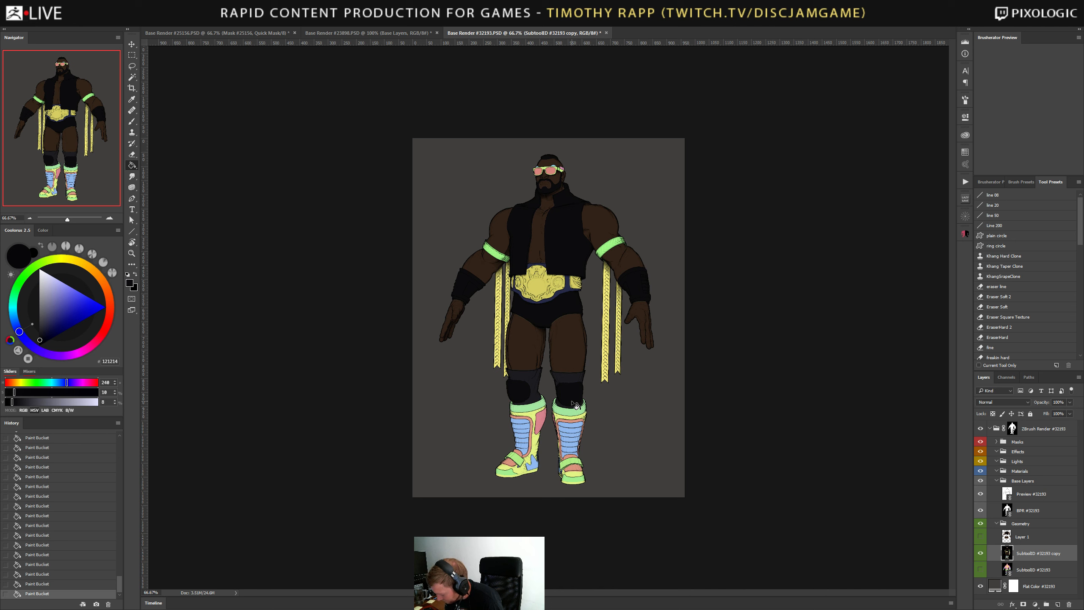
# Fill both armbands and all the hanging straps with the dark grey sampled from the knee sleeve.
pyautogui.keyDown('alt'); pyautogui.click(527, 374); pyautogui.keyUp('alt')
pyautogui.click(500, 257)
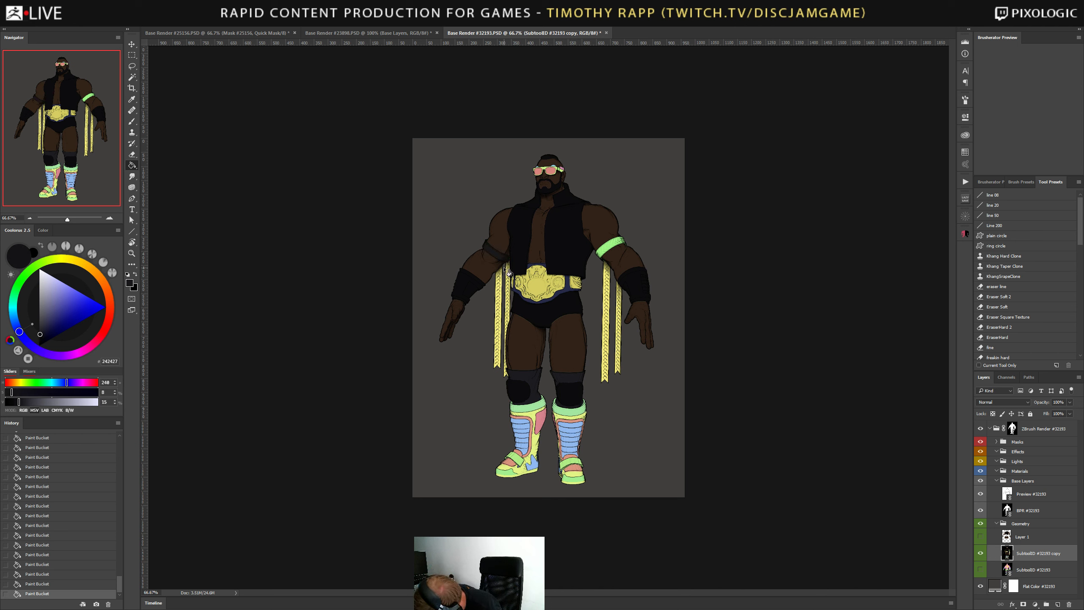
pyautogui.click(610, 255)
pyautogui.click(607, 284)
pyautogui.click(618, 290)
pyautogui.click(499, 308)
pyautogui.click(509, 304)
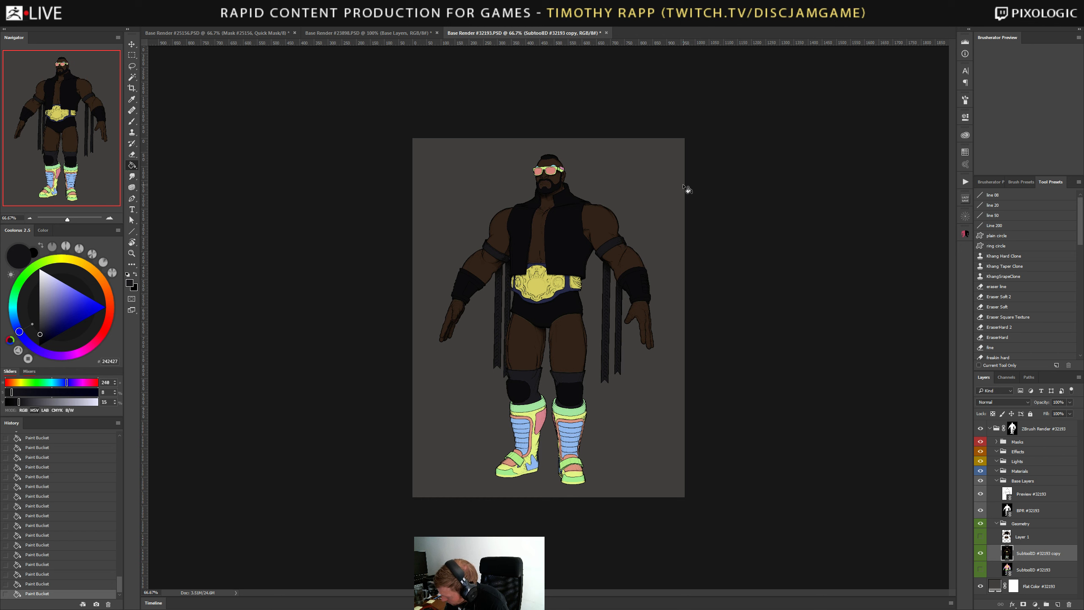
# Try a mid grey at brightness 55 on the hanging straps of the character's right arm, and undo those fills.
pyautogui.click(56, 403)
pyautogui.click(496, 310)
pyautogui.click(507, 301)
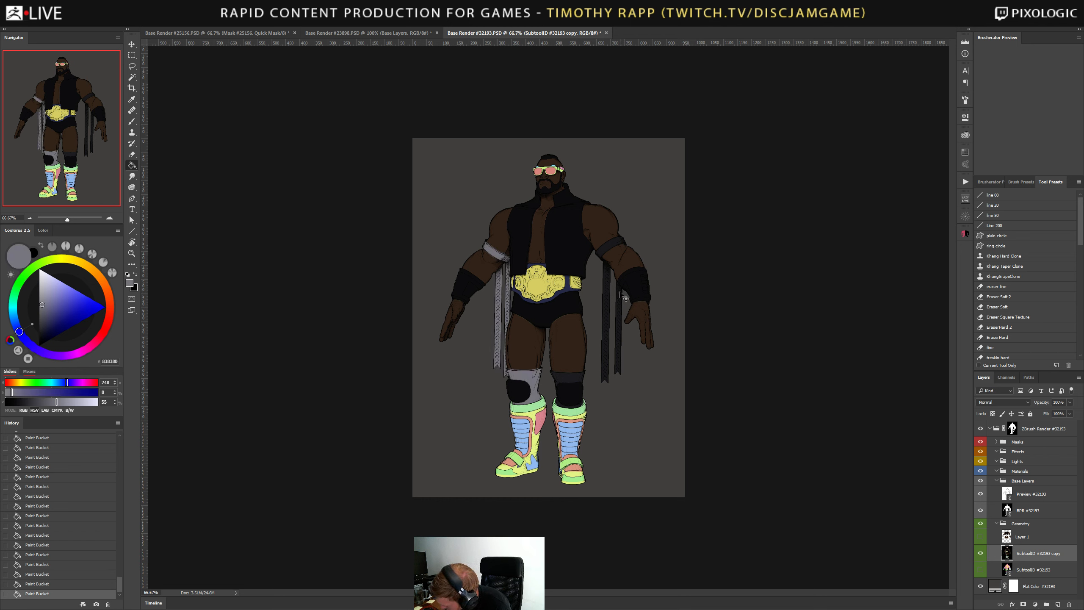
pyautogui.hotkey('ctrl', 'alt', 'z')
pyautogui.hotkey('ctrl', 'alt', 'z')
pyautogui.hotkey('ctrl', 'alt', 'z')
pyautogui.hotkey('ctrl', 'alt', 'z')
# Fill both armbands and all four hanging straps with mid grey at brightness 55.
pyautogui.click(499, 312)
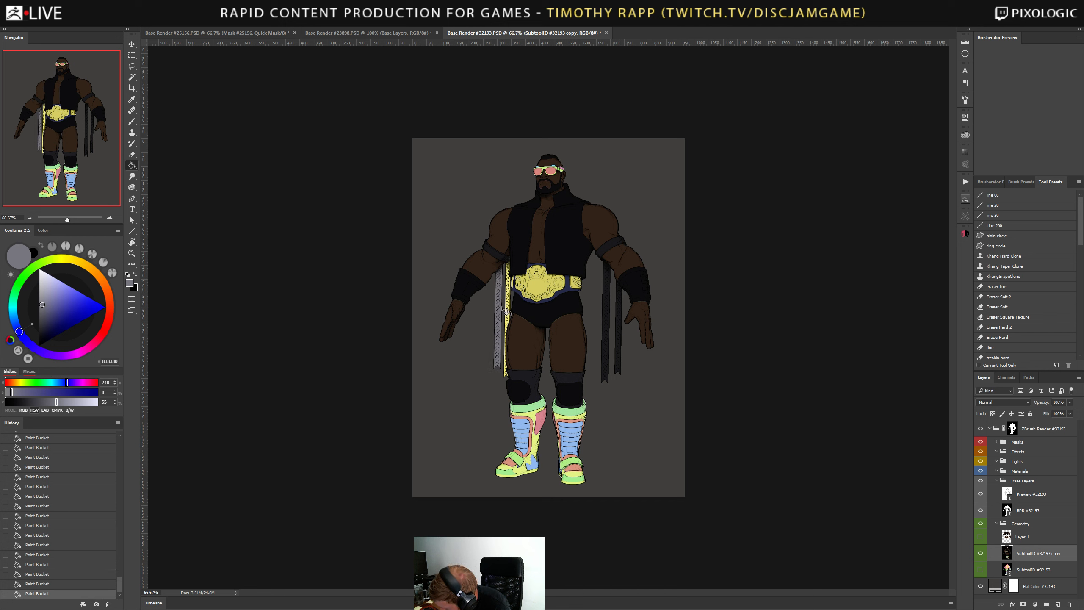
pyautogui.click(509, 307)
pyautogui.click(500, 258)
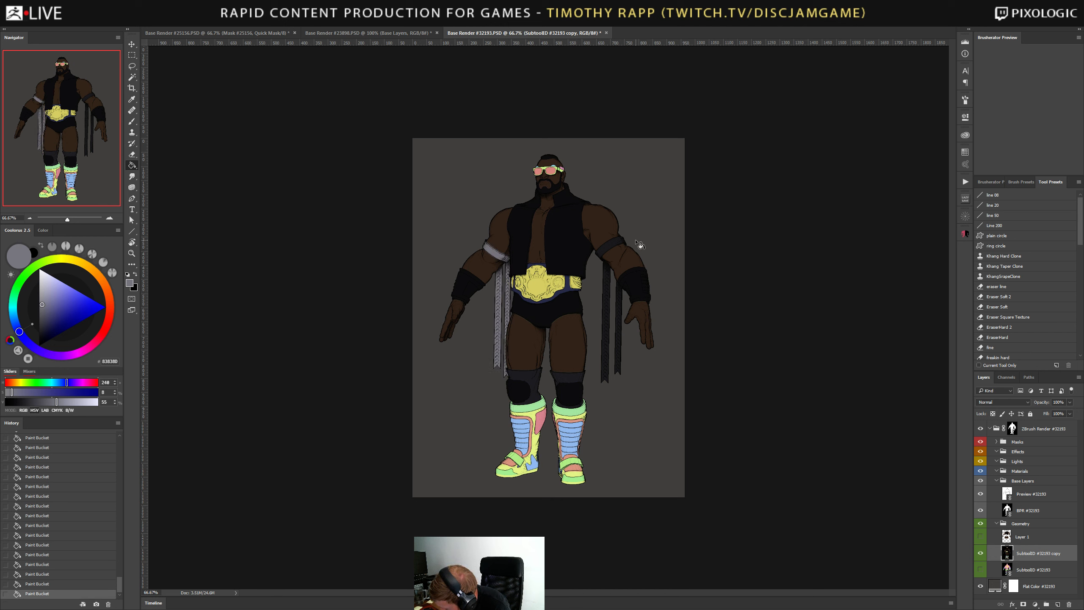
pyautogui.click(615, 249)
pyautogui.click(609, 277)
pyautogui.click(619, 301)
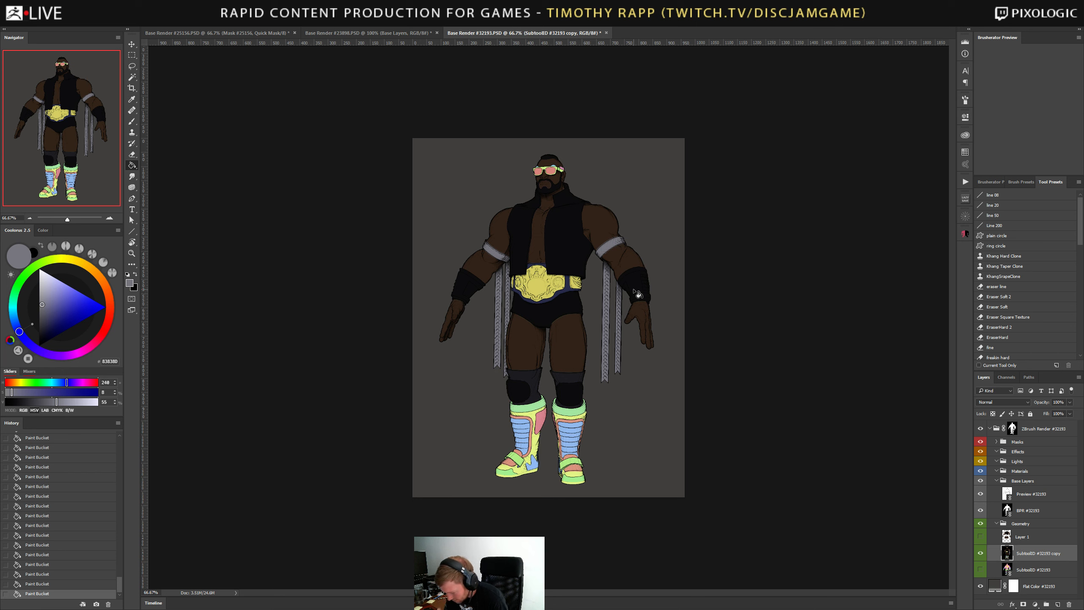
# Fill the yellow panels of both boots with a light warm grey at hue 32, saturation 8 and brightness 83.
pyautogui.click(82, 401)
pyautogui.moveTo(66, 384); pyautogui.dragTo(13, 391)
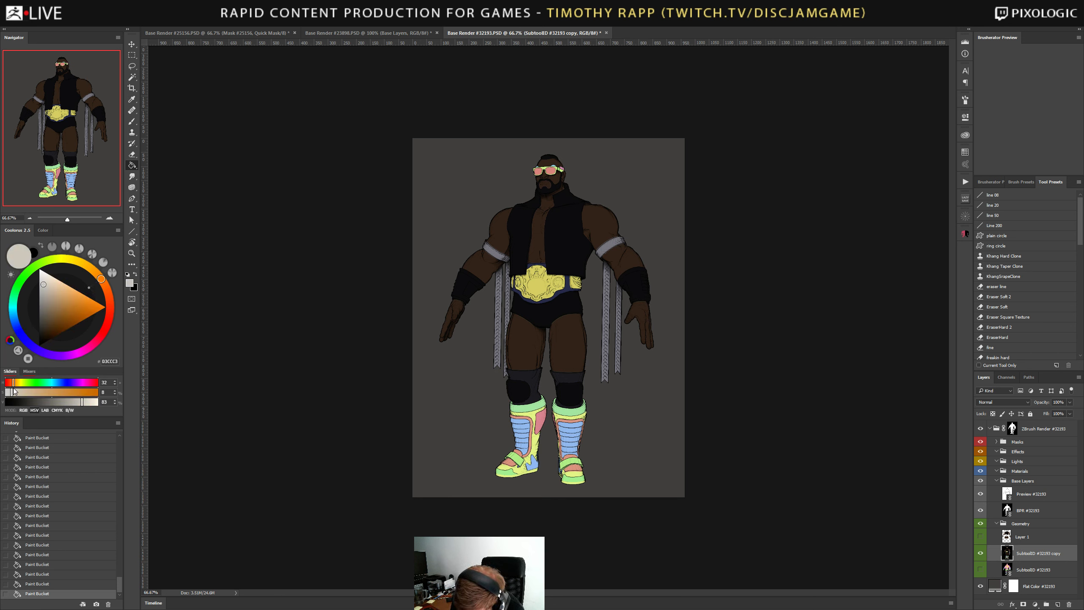
pyautogui.click(537, 456)
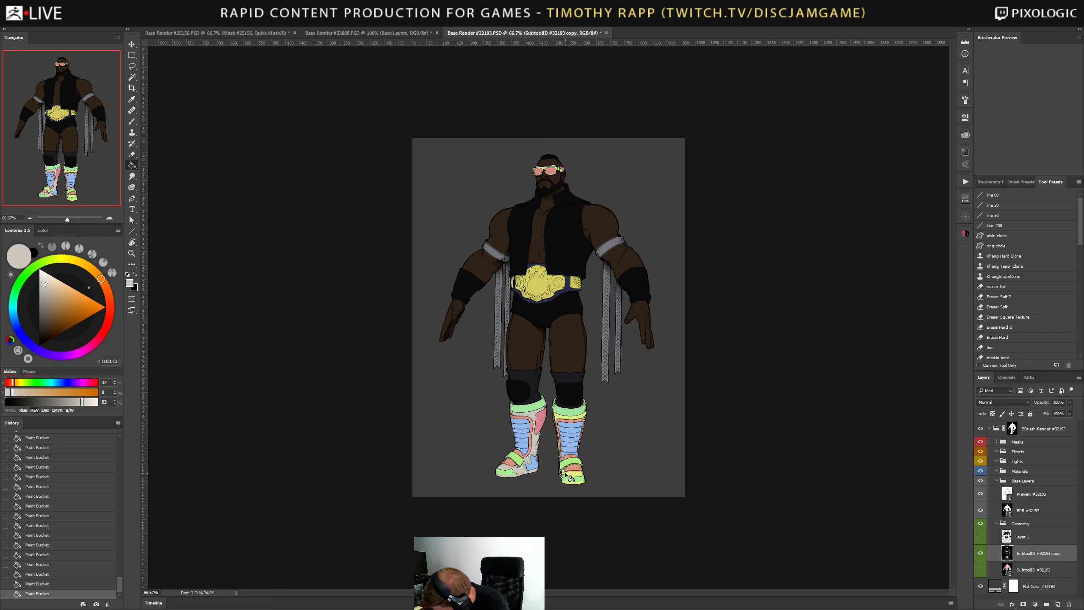
pyautogui.click(578, 479)
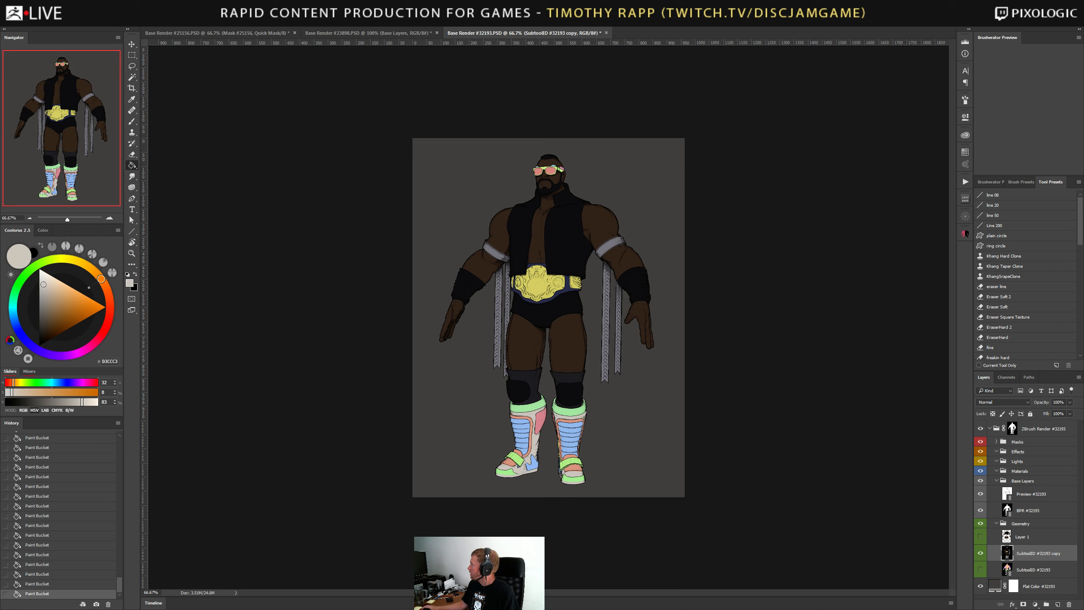
# Switch to the Pinterest page in the browser to view the saved wrestler reference photo.
pyautogui.moveTo(1083, 213); pyautogui.dragTo(725, 27)
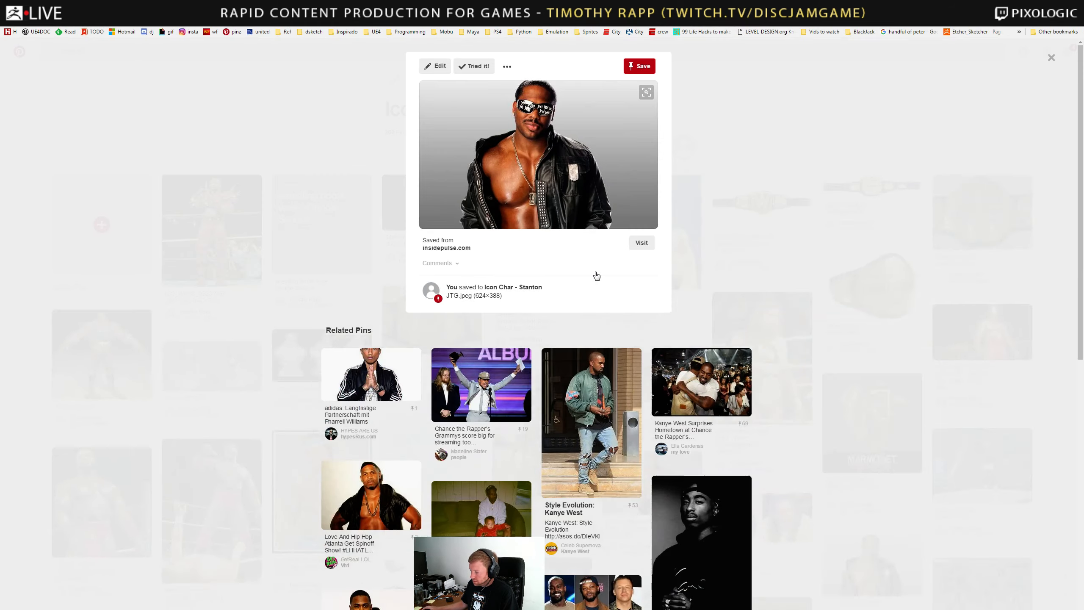
# Browse the Icon Char - Stanton board and view the pin pairing a belt-holding wrestler with a commentator.
pyautogui.press('Escape')
pyautogui.scroll(-4, 431, 380)
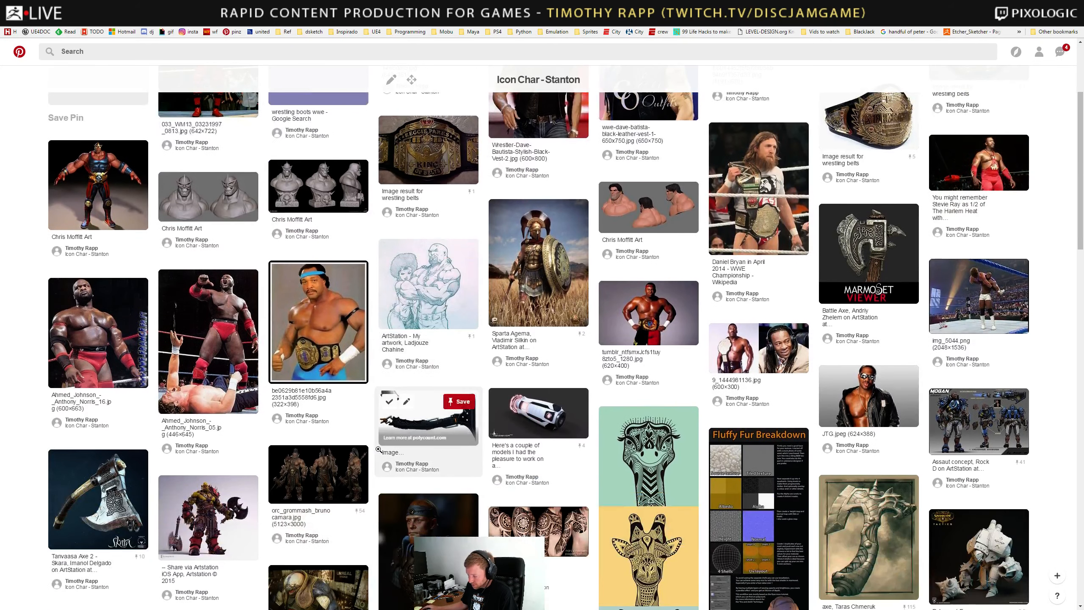
pyautogui.scroll(1, 378, 449)
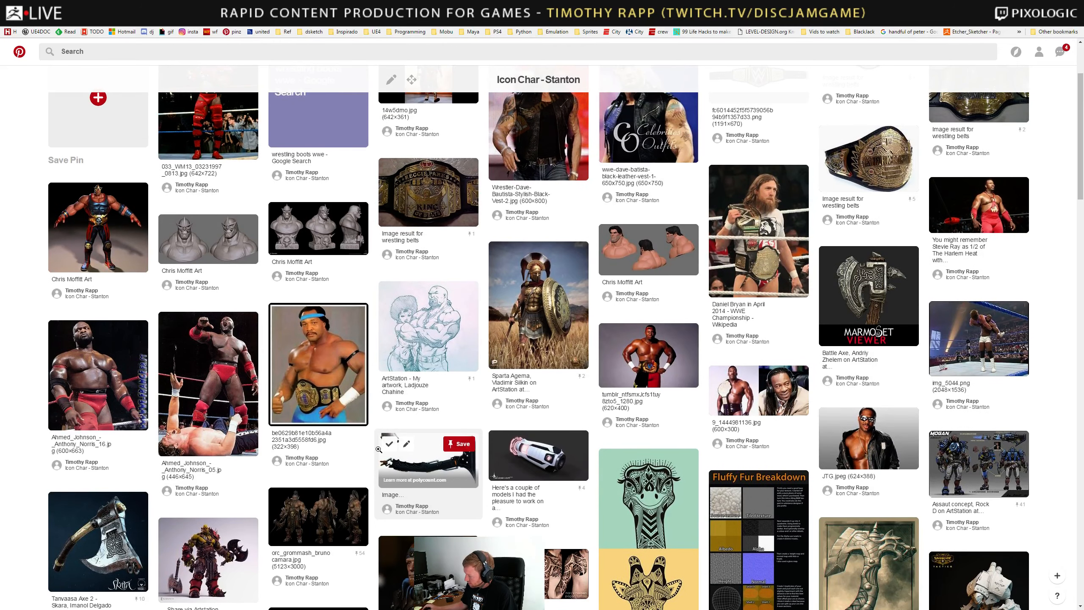
pyautogui.click(752, 399)
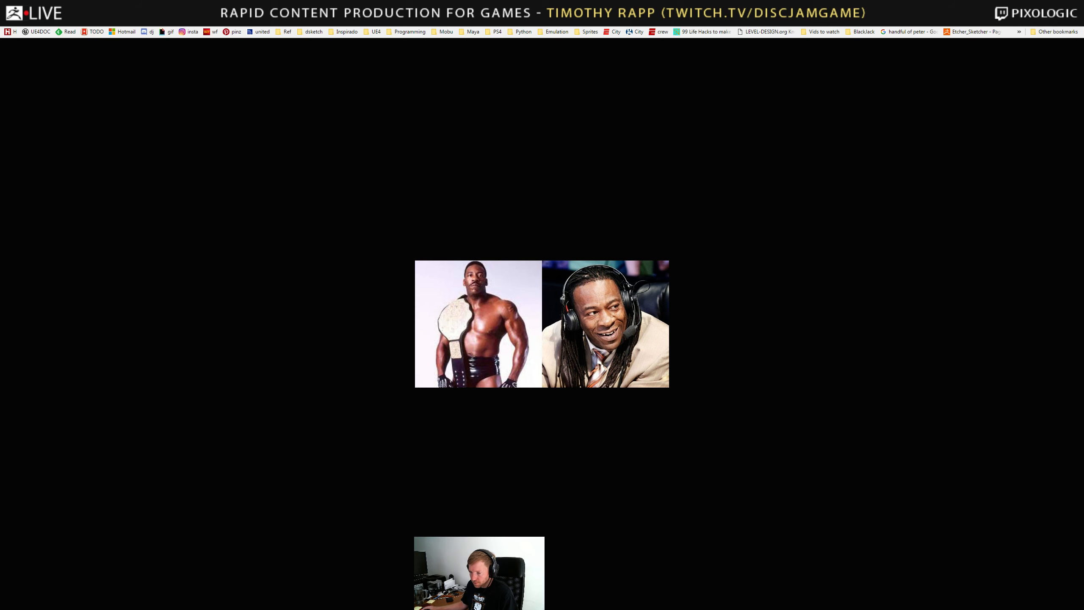
pyautogui.hotkey('alt', 'Left')
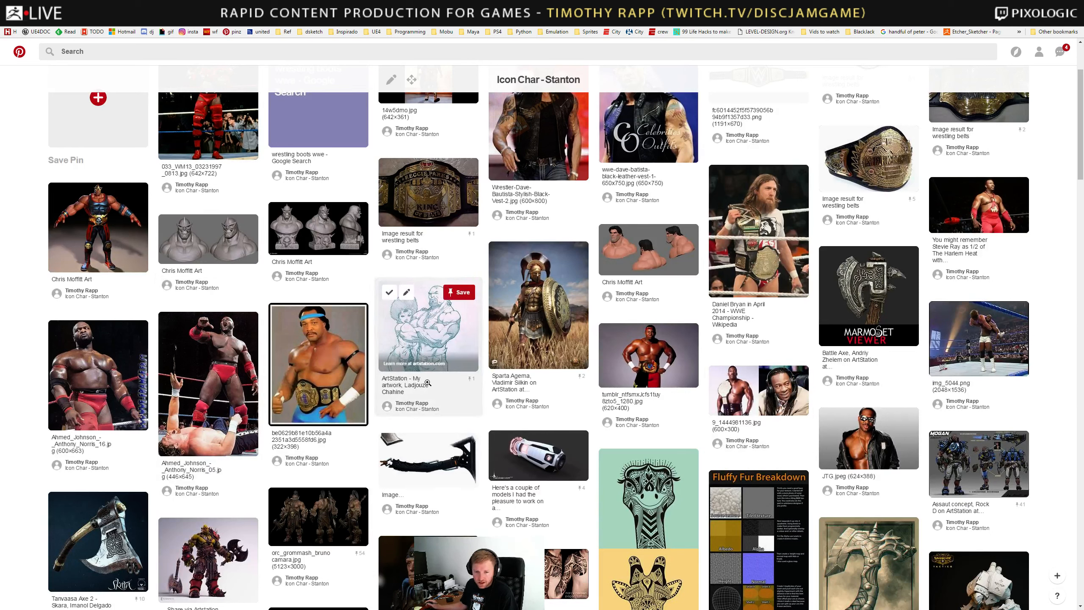
pyautogui.scroll(-1, 428, 384)
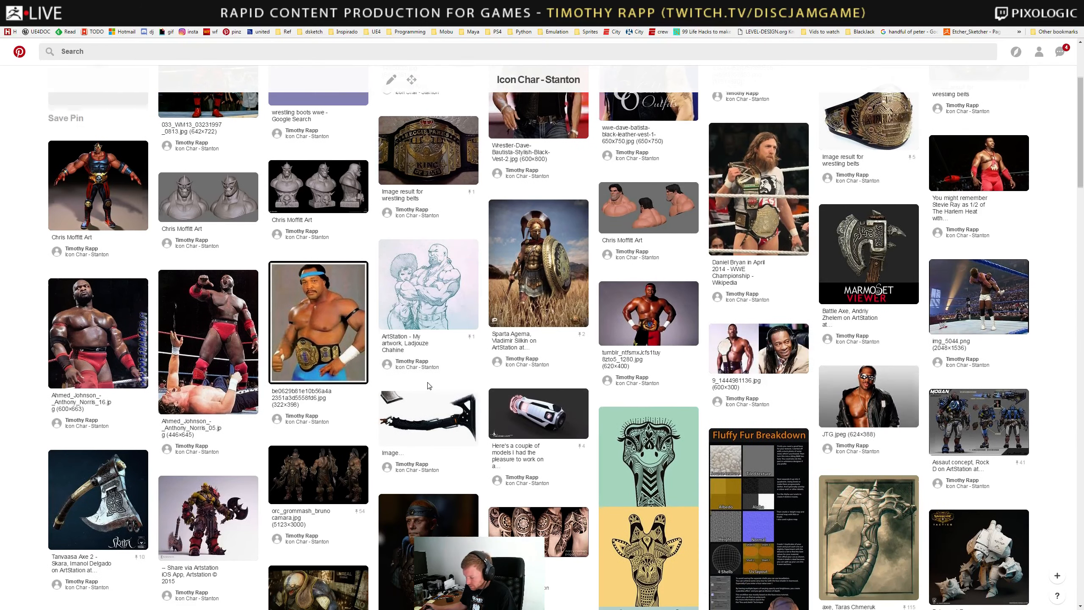
pyautogui.scroll(3, 428, 385)
pyautogui.scroll(1, 429, 382)
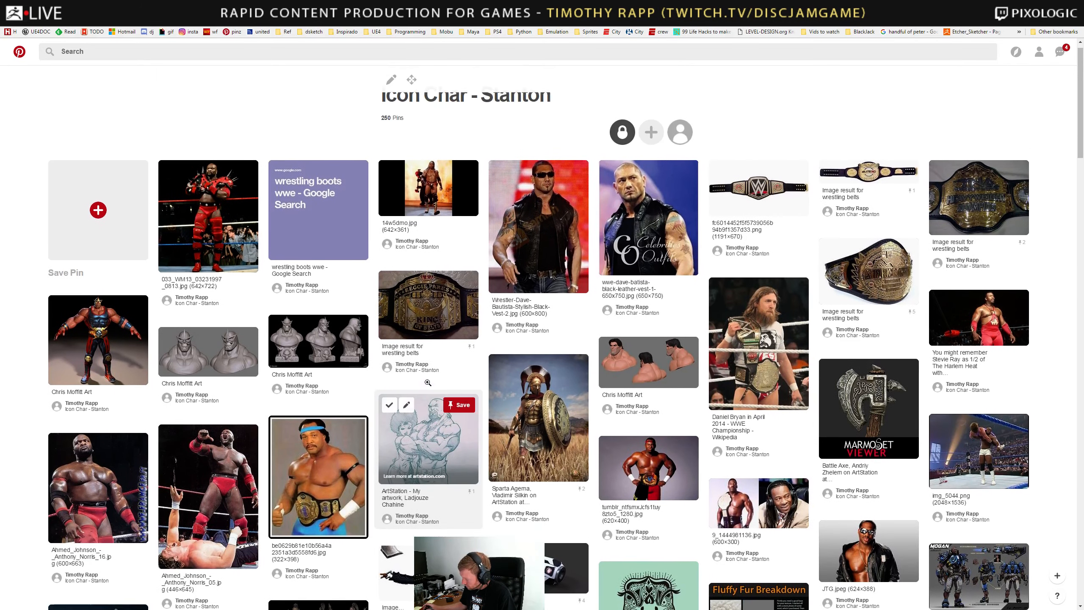
# View the pins of the belted wrestler with white wristbands and the wrestler in spiked red gear.
pyautogui.click(658, 490)
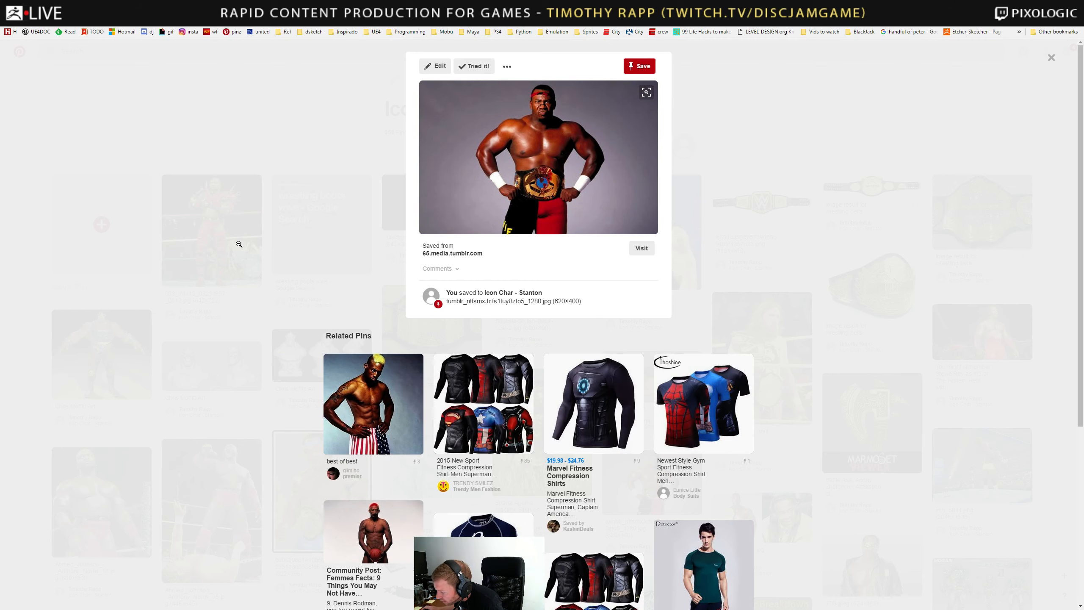
pyautogui.click(217, 193)
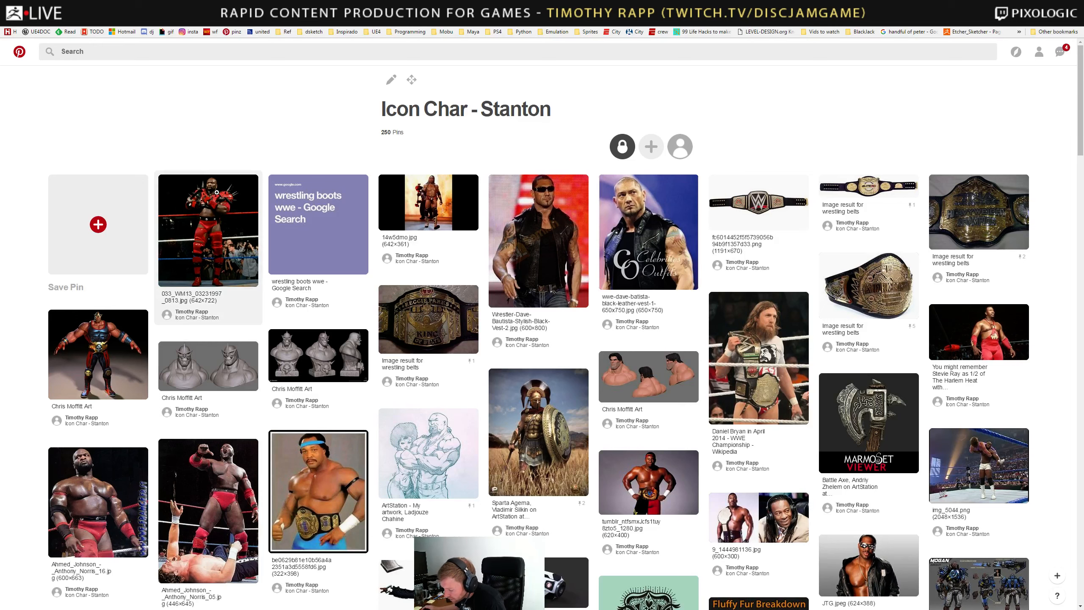
pyautogui.click(258, 235)
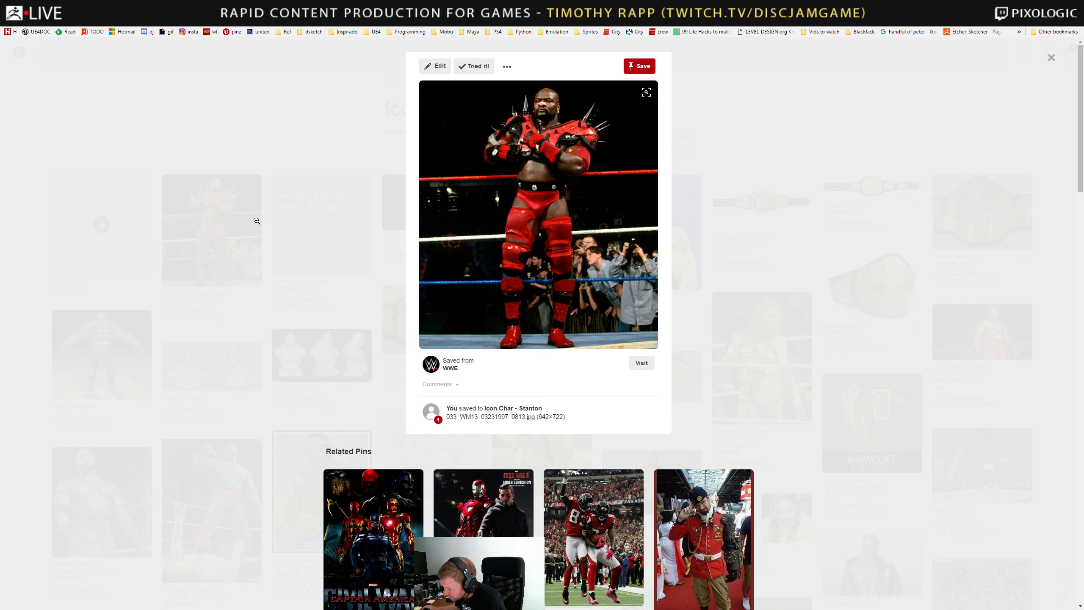
pyautogui.click(257, 221)
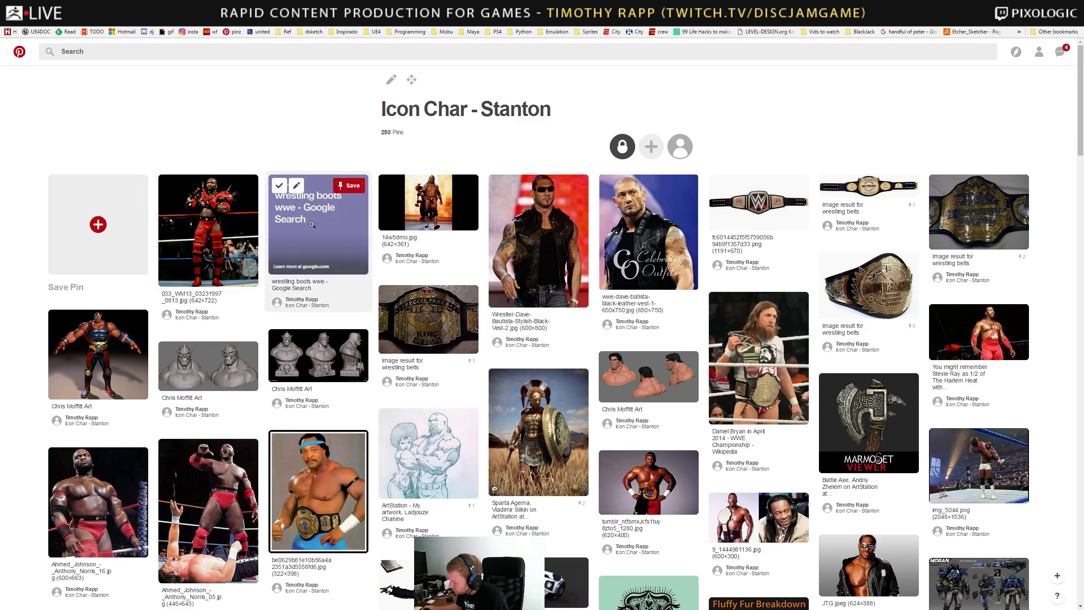
# Switch back to Photoshop, save the character render and save it under the new name iconskin.psd.
pyautogui.moveTo(109, 7); pyautogui.dragTo(1083, 175)
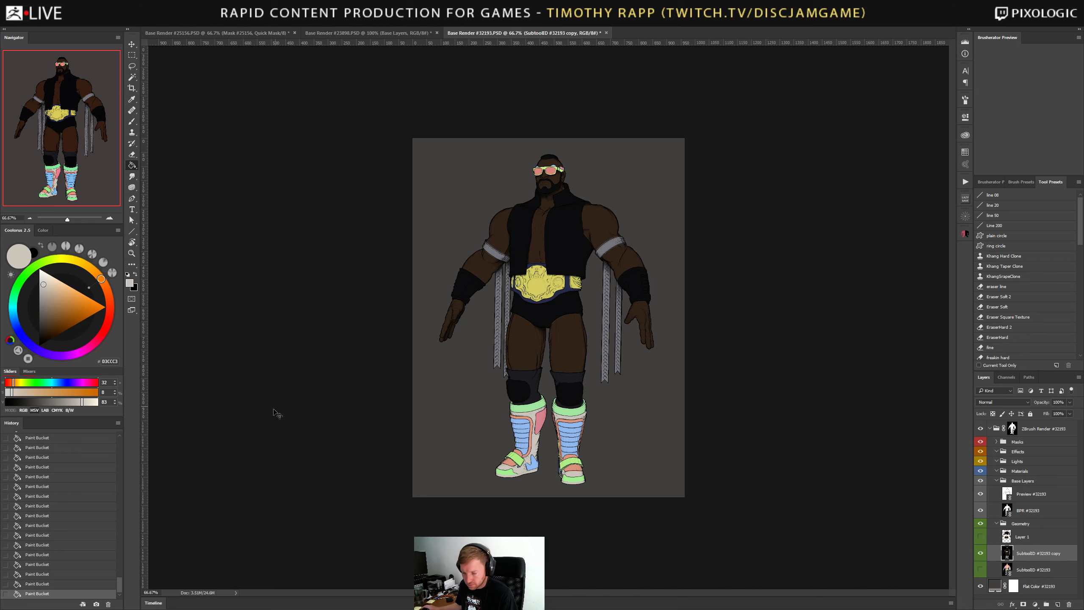
pyautogui.hotkey('ctrl', 's')
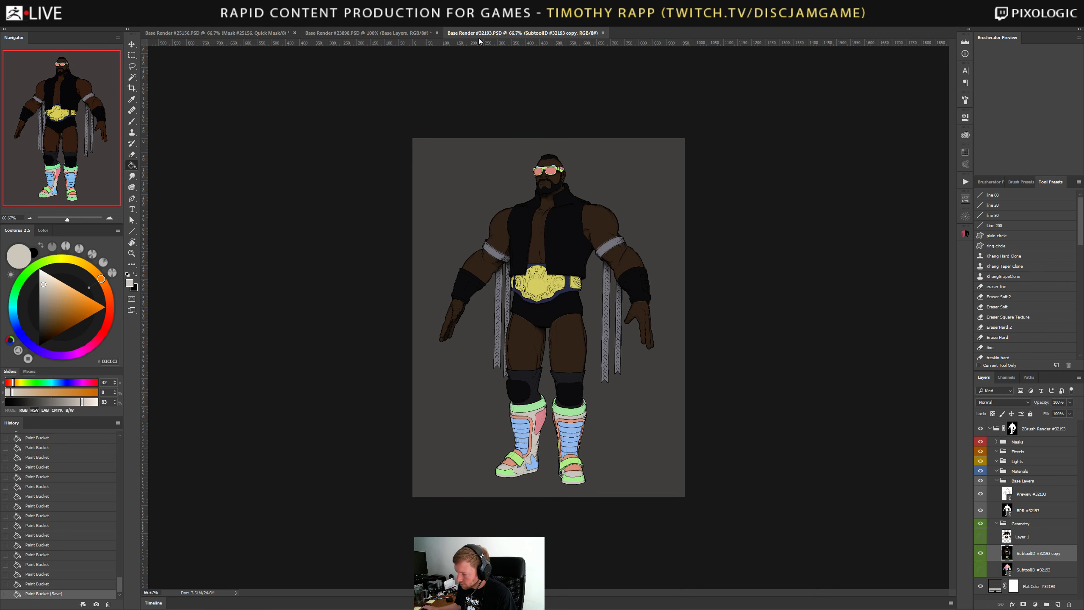
pyautogui.hotkey('ctrl', 'shift', 's')
pyautogui.moveTo(405, 13); pyautogui.dragTo(387, 35)
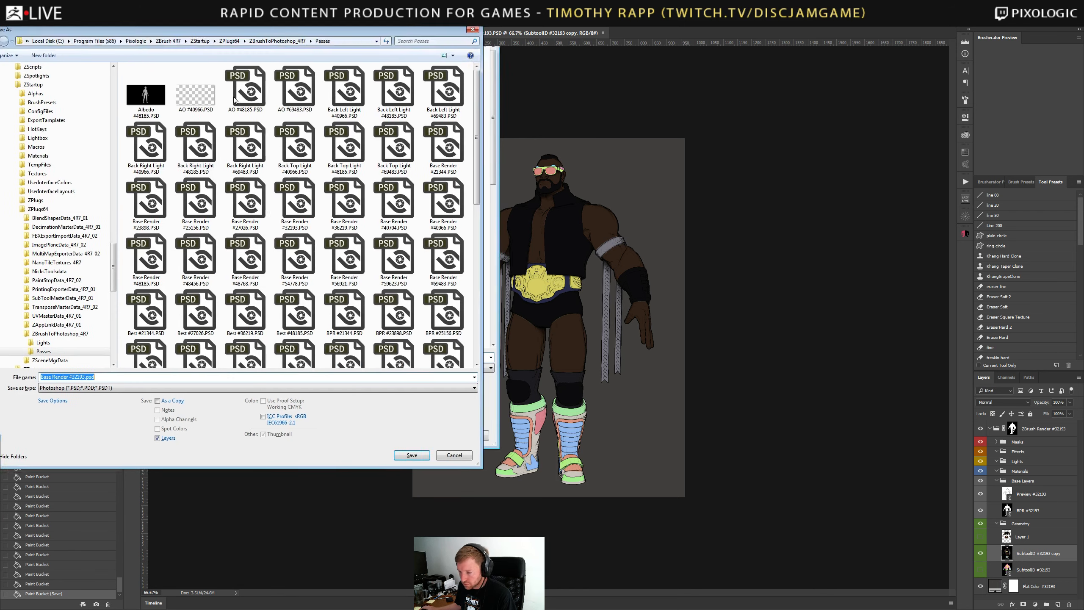
pyautogui.press('Escape')
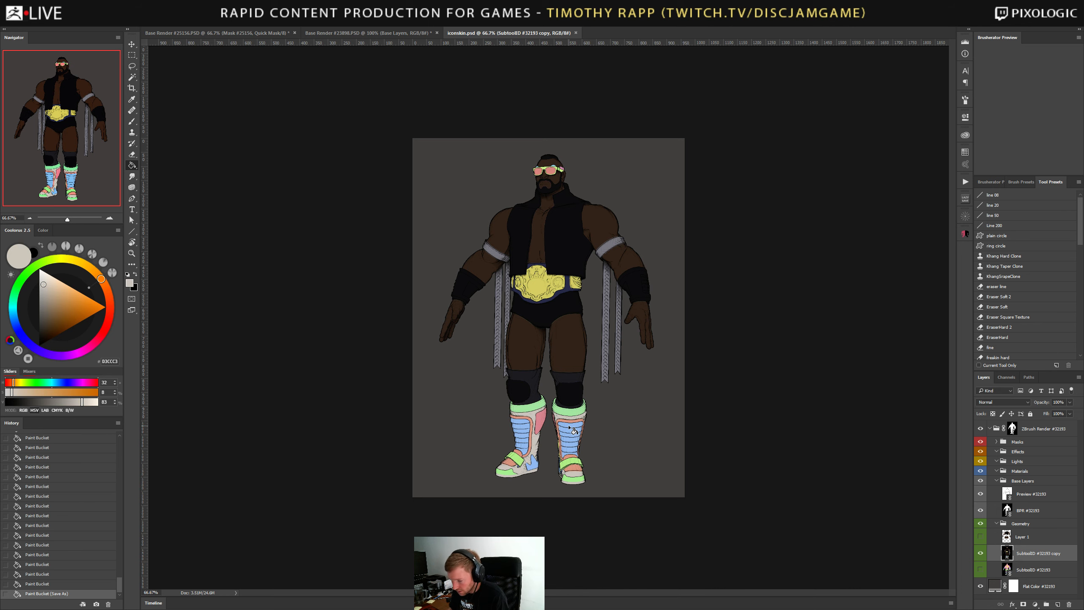
# Fill the blue ribbed shin panels of both boots with the near-black sampled from the knee pad.
pyautogui.click(109, 218)
pyautogui.click(109, 218)
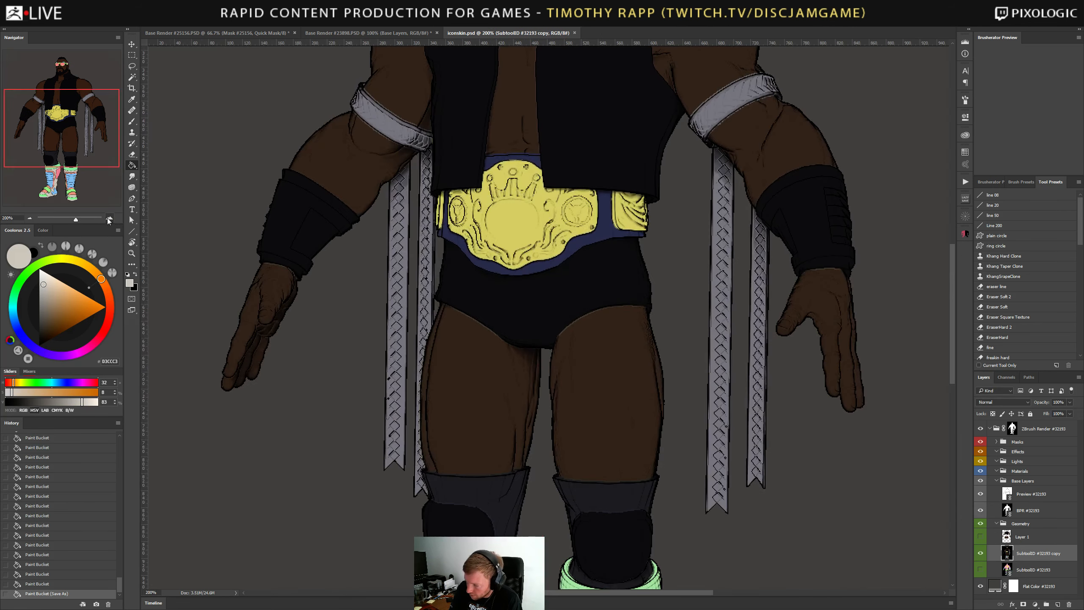
pyautogui.scroll(-6, 528, 490)
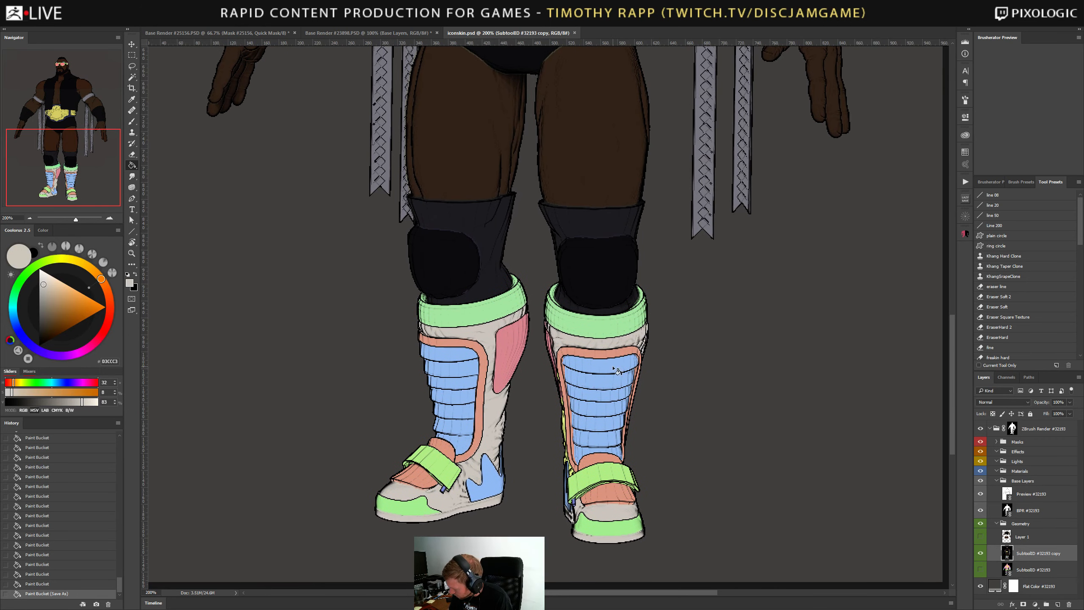
pyautogui.click(608, 391)
pyautogui.hotkey('ctrl', 'z')
pyautogui.keyDown('alt'); pyautogui.click(615, 269); pyautogui.keyUp('alt')
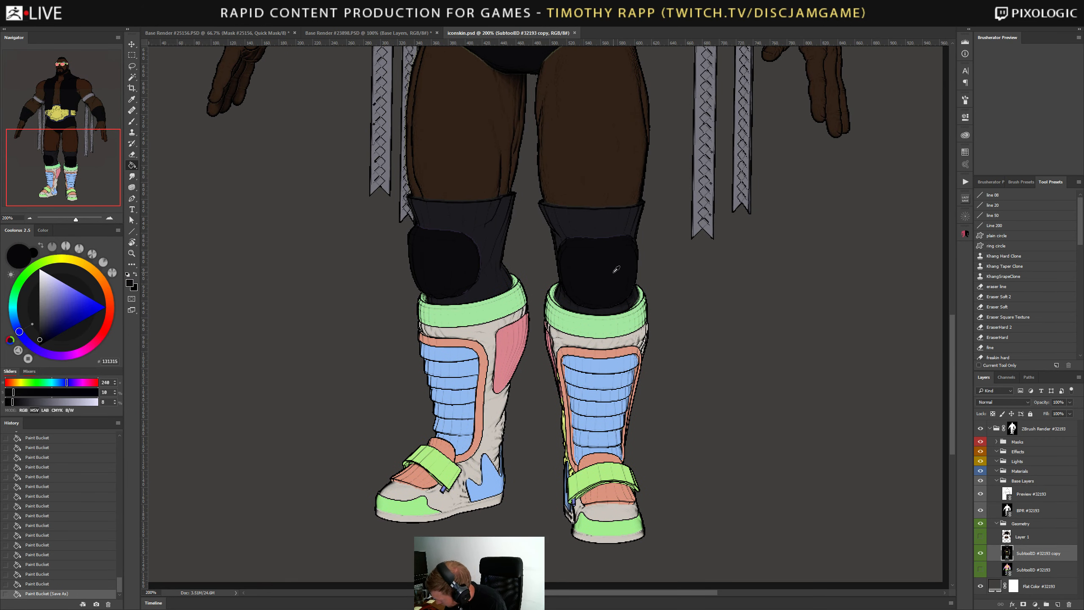
pyautogui.click(600, 387)
pyautogui.click(460, 398)
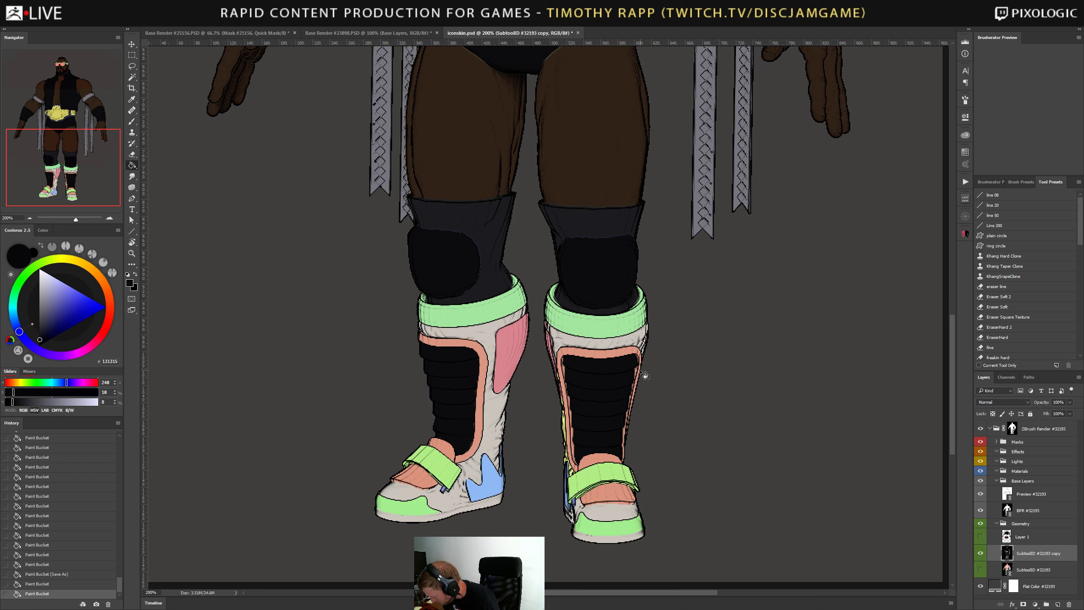
# Set up the Brush tool with the Rackham_ink_01 preset and a light grey colour at brightness 89.
pyautogui.press('b')
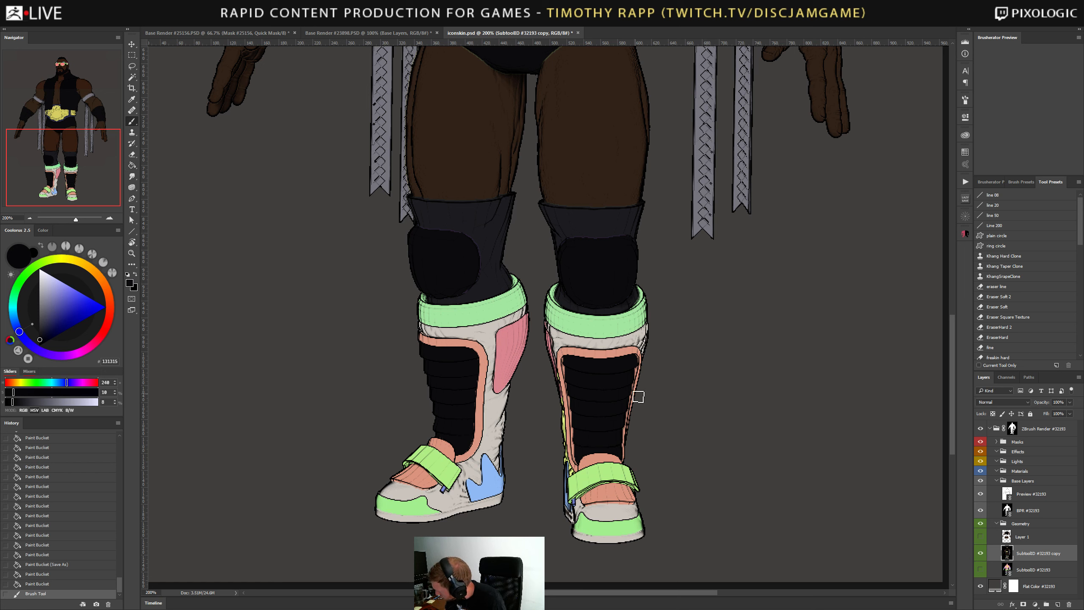
pyautogui.click(995, 183)
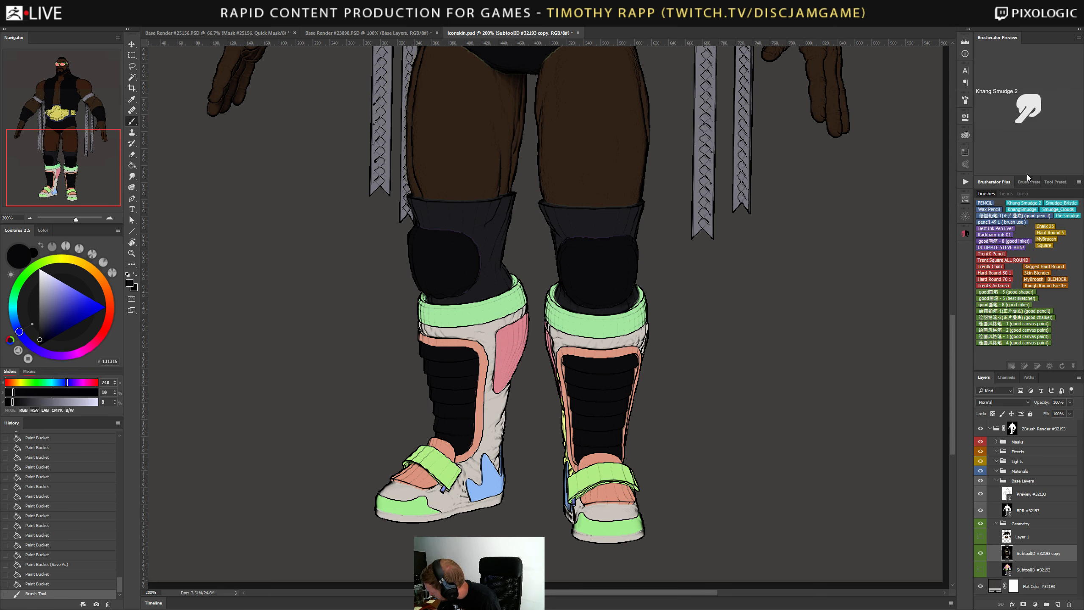
pyautogui.moveTo(1026, 176); pyautogui.dragTo(1026, 103)
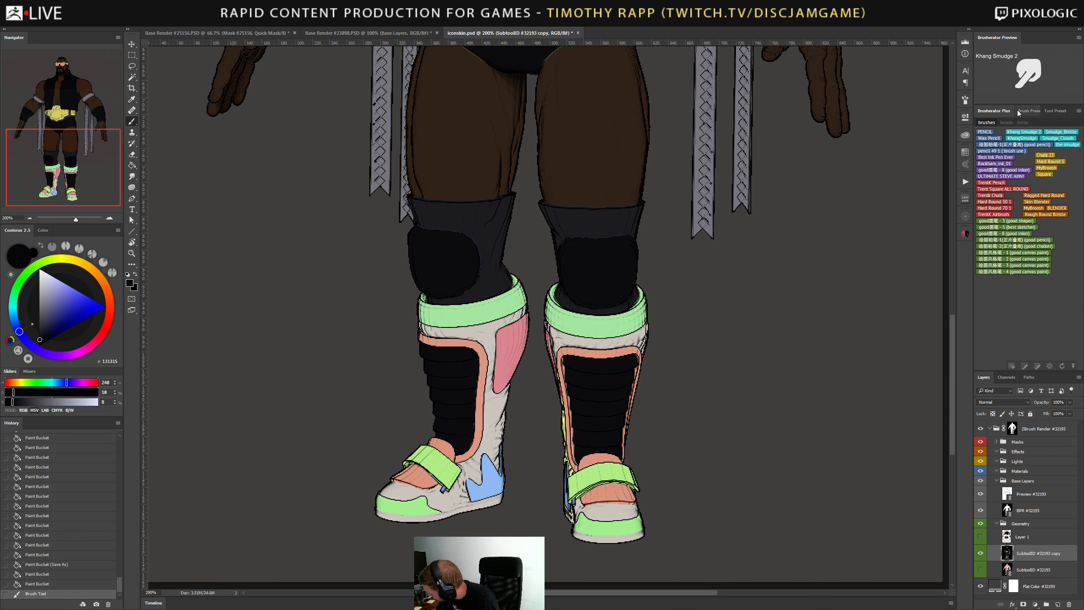
pyautogui.moveTo(1033, 370); pyautogui.dragTo(1039, 273)
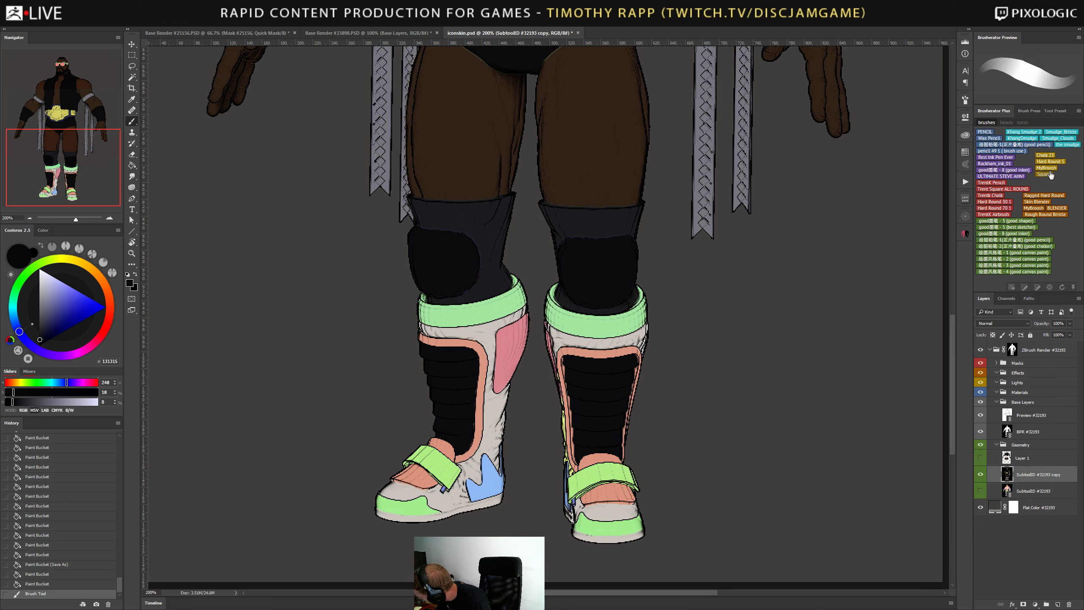
pyautogui.click(1005, 165)
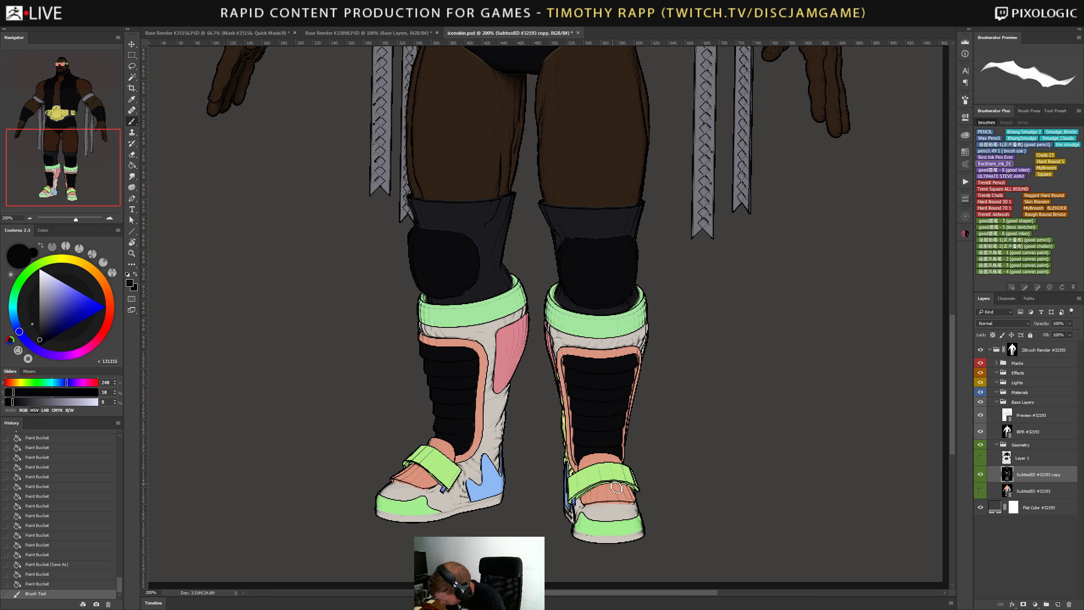
pyautogui.click(40, 279)
pyautogui.moveTo(39, 279); pyautogui.dragTo(39, 276)
# Try painting a large light grey letter on the shin panel of the character's left boot, and undo the strokes.
pyautogui.moveTo(611, 395); pyautogui.dragTo(610, 422)
pyautogui.moveTo(620, 421); pyautogui.dragTo(624, 430)
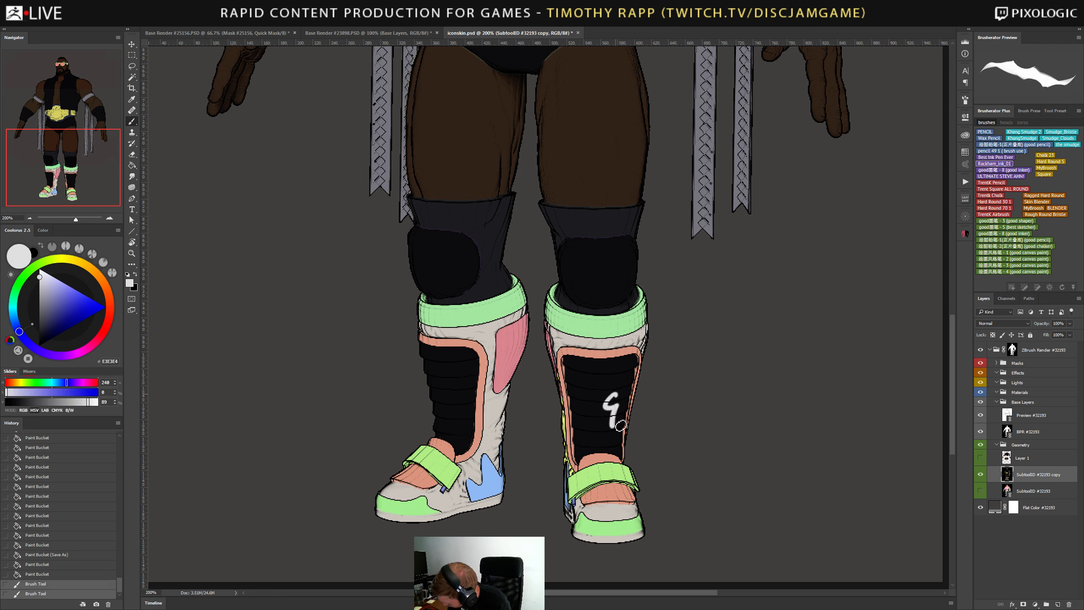
pyautogui.hotkey('ctrl', 'alt', 'z')
pyautogui.hotkey('ctrl', 'alt', 'z')
# Try lettering STA down the middle of the left boot's shin panel, and undo it.
pyautogui.moveTo(610, 364)
pyautogui.mouseDown()
pyautogui.moveTo(594, 384)
pyautogui.moveTo(611, 388)
pyautogui.moveTo(606, 416)
pyautogui.mouseUp()
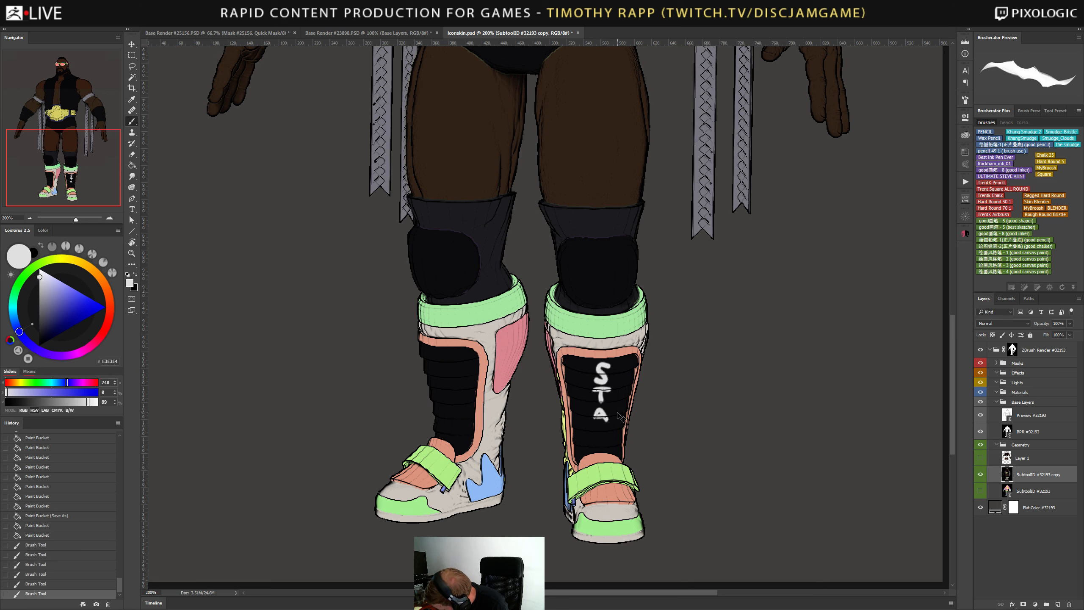
pyautogui.hotkey('ctrl', 'alt', 'z')
pyautogui.hotkey('ctrl', 'alt', 'z')
pyautogui.hotkey('ctrl', 'alt', 'z')
pyautogui.hotkey('ctrl', 'alt', 'z')
pyautogui.hotkey('ctrl', 'alt', 'z')
pyautogui.hotkey('ctrl', 'alt', 'z')
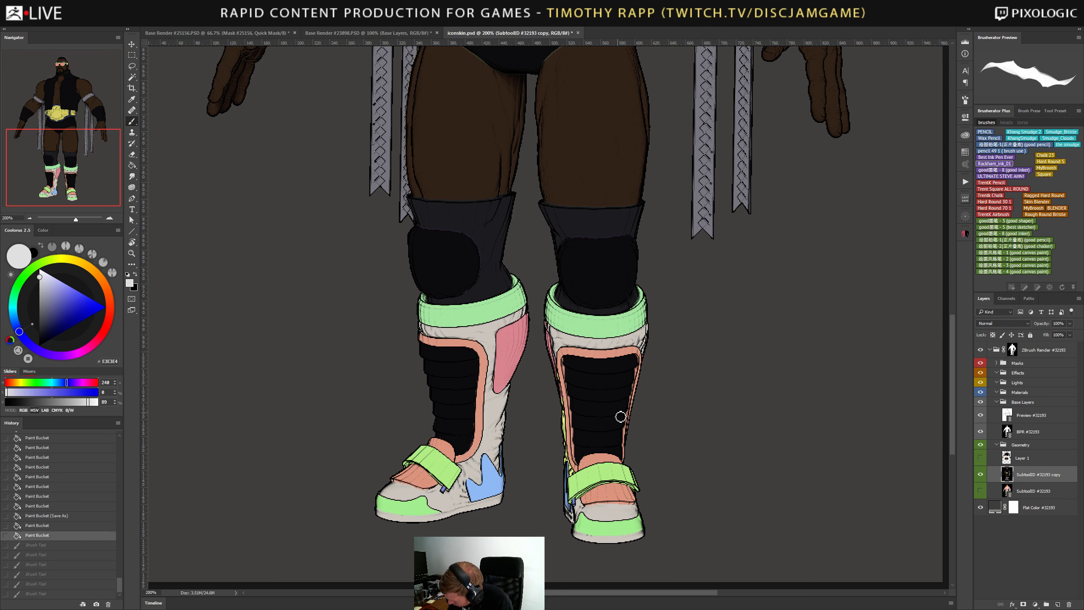
# Try lettering STANTON in a straight vertical column on the left boot's shin panel, and undo the letters.
pyautogui.click(59, 547)
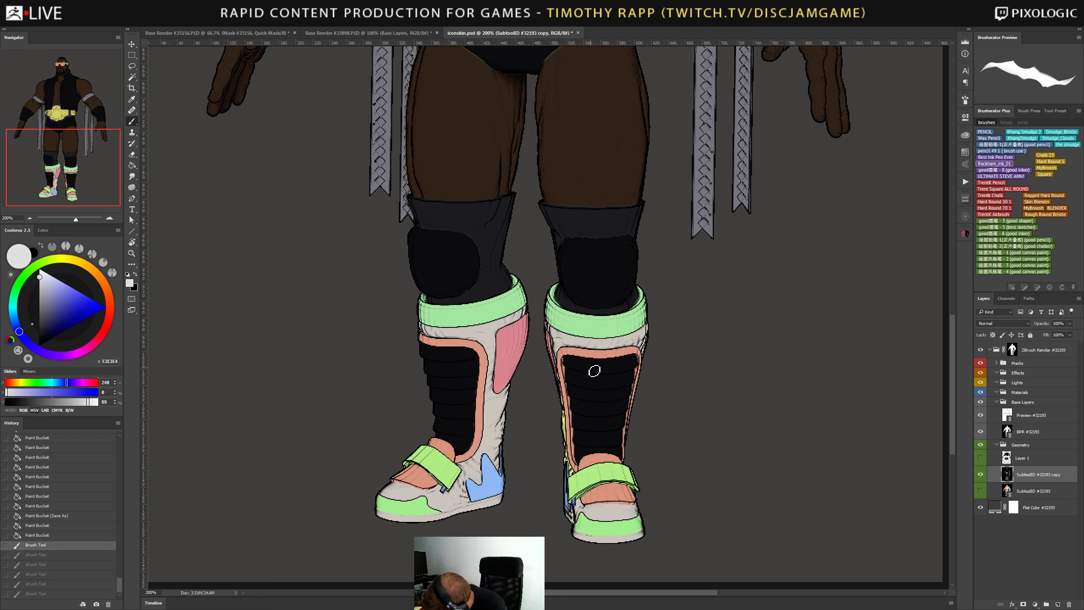
pyautogui.moveTo(602, 372)
pyautogui.mouseDown()
pyautogui.moveTo(596, 400)
pyautogui.moveTo(608, 402)
pyautogui.mouseUp()
pyautogui.moveTo(599, 399); pyautogui.dragTo(608, 420)
pyautogui.moveTo(602, 421); pyautogui.dragTo(606, 452)
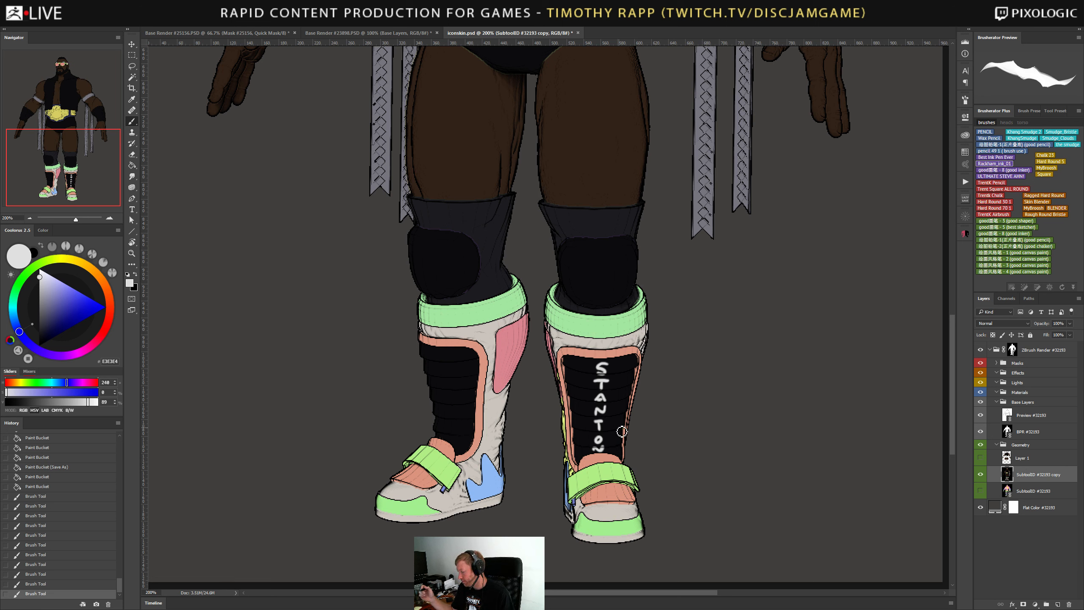
pyautogui.hotkey('ctrl', 'alt', 'z')
pyautogui.hotkey('ctrl', 'alt', 'z')
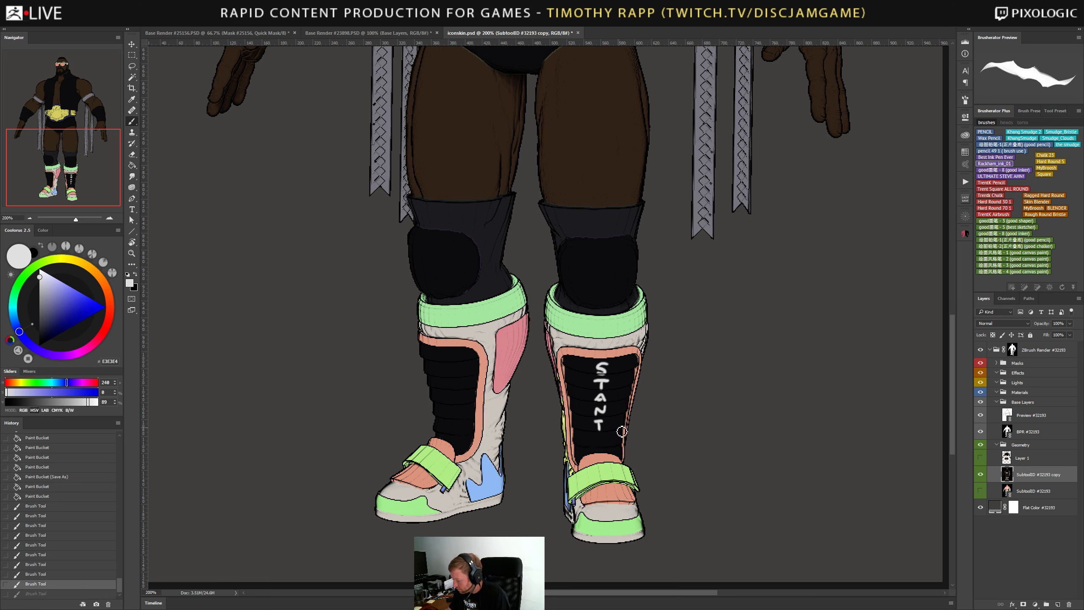
pyautogui.hotkey('ctrl', 'alt', 'z')
pyautogui.hotkey('ctrl', 'alt', 'z')
pyautogui.hotkey('ctrl', 'alt', 'z')
pyautogui.hotkey('ctrl', 'alt', 'z')
pyautogui.hotkey('ctrl', 'alt', 'z')
pyautogui.hotkey('ctrl', 'alt', 'z')
pyautogui.hotkey('ctrl', 'alt', 'z')
pyautogui.hotkey('ctrl', 'alt', 'z')
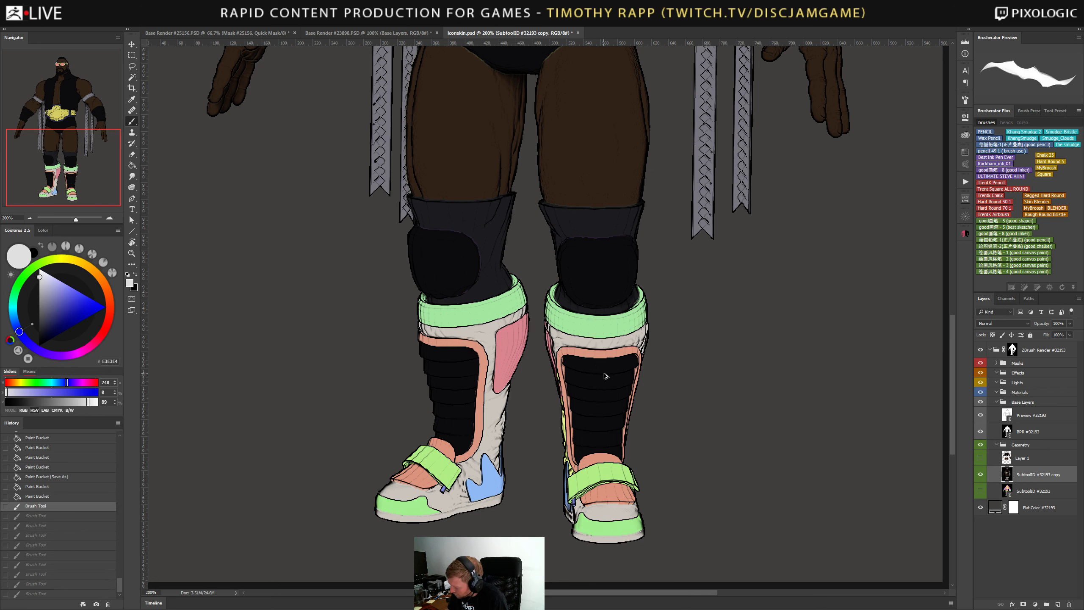
# Letter STANTON diagonally down the left boot's black shin panel in light grey, with angular accent strokes on both sides.
pyautogui.moveTo(581, 363)
pyautogui.mouseDown()
pyautogui.moveTo(572, 376)
pyautogui.moveTo(586, 380)
pyautogui.moveTo(581, 391)
pyautogui.moveTo(617, 451)
pyautogui.mouseUp()
pyautogui.hotkey('ctrl', 'alt', 'z')
pyautogui.click(591, 404)
pyautogui.moveTo(629, 367)
pyautogui.mouseDown()
pyautogui.moveTo(607, 384)
pyautogui.moveTo(614, 412)
pyautogui.moveTo(610, 376)
pyautogui.mouseUp()
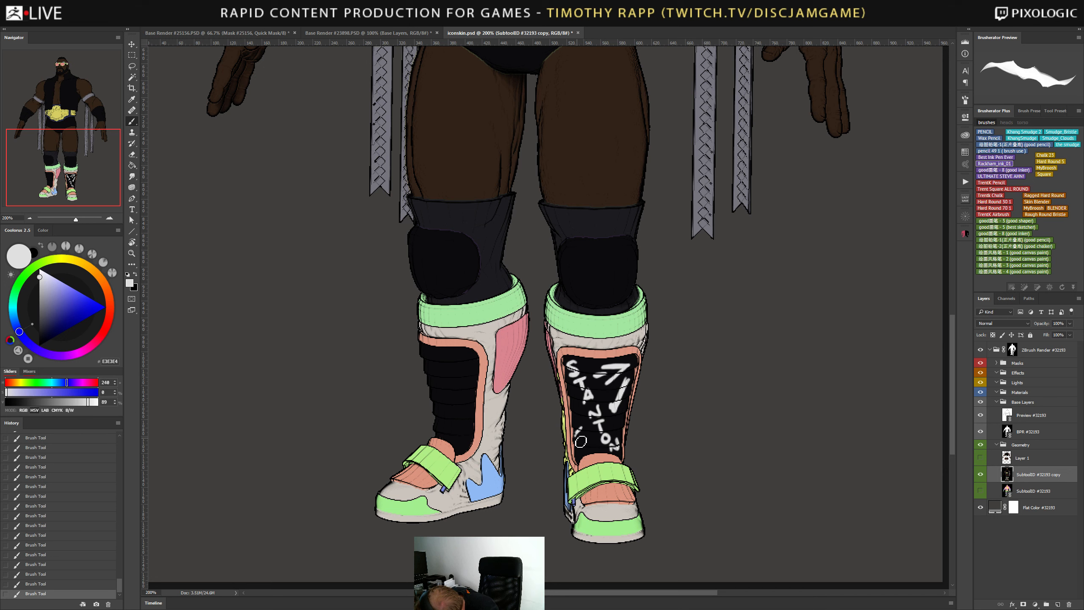
pyautogui.moveTo(583, 428); pyautogui.dragTo(578, 454)
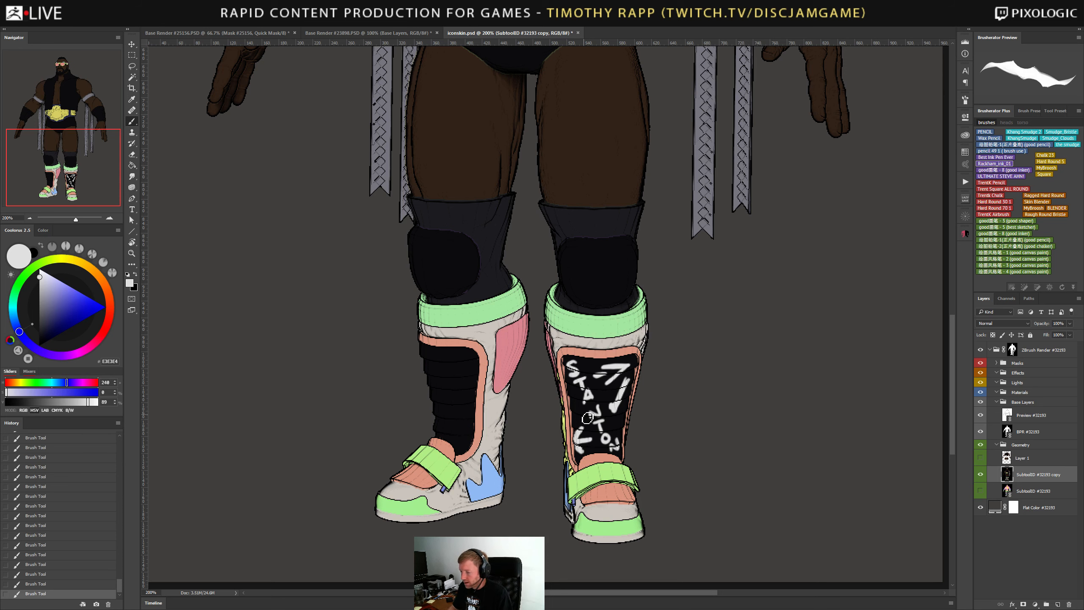
# Check the whole recoloured figure, including a brief switch to the line render in ZBrush and back to Photoshop.
pyautogui.click(28, 218)
pyautogui.click(29, 217)
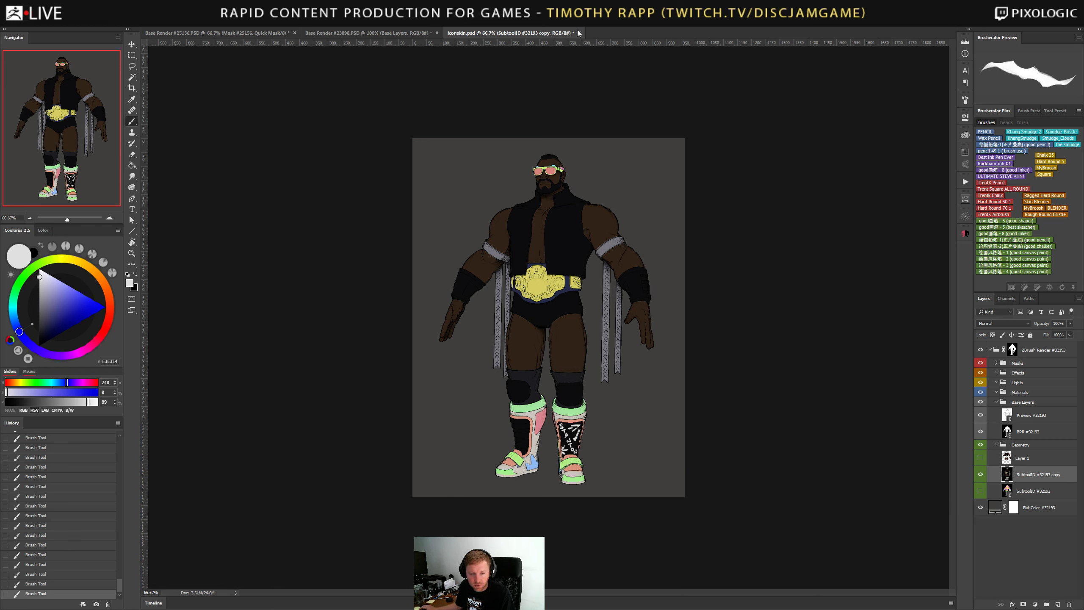
pyautogui.hotkey('alt', 'Tab')
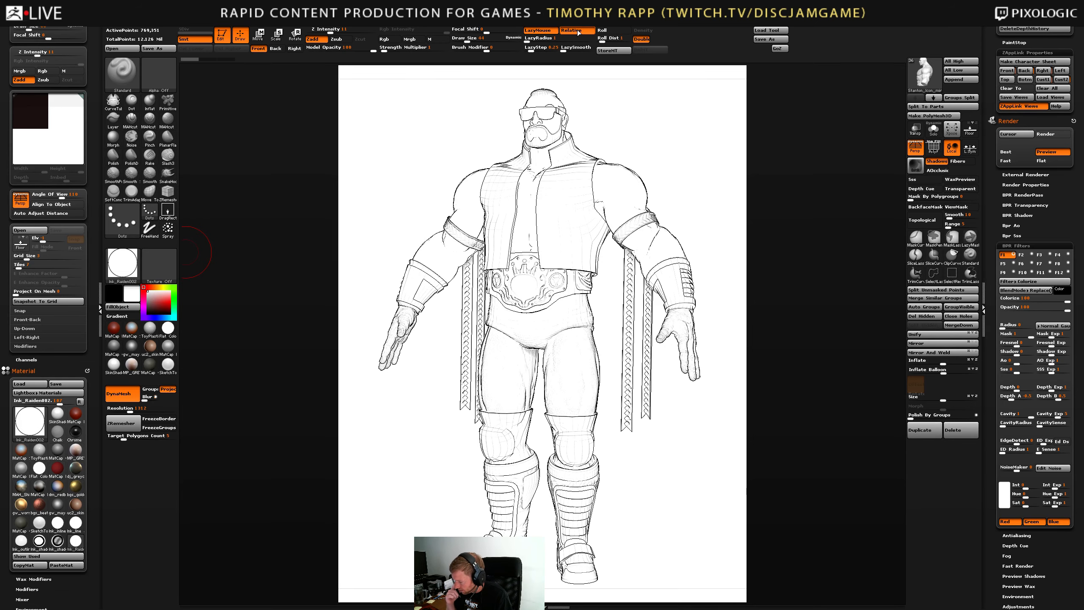
pyautogui.hotkey('alt', 'Tab')
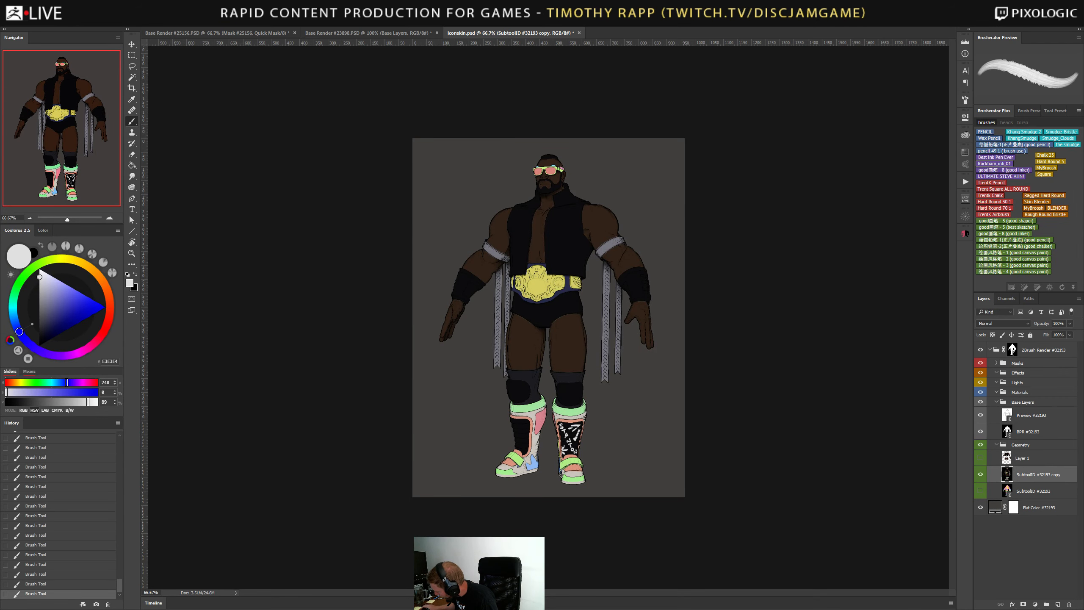
# Hide and collapse the Geometry group, then add an empty layer above the collapsed ZBrush Render group.
pyautogui.click(980, 445)
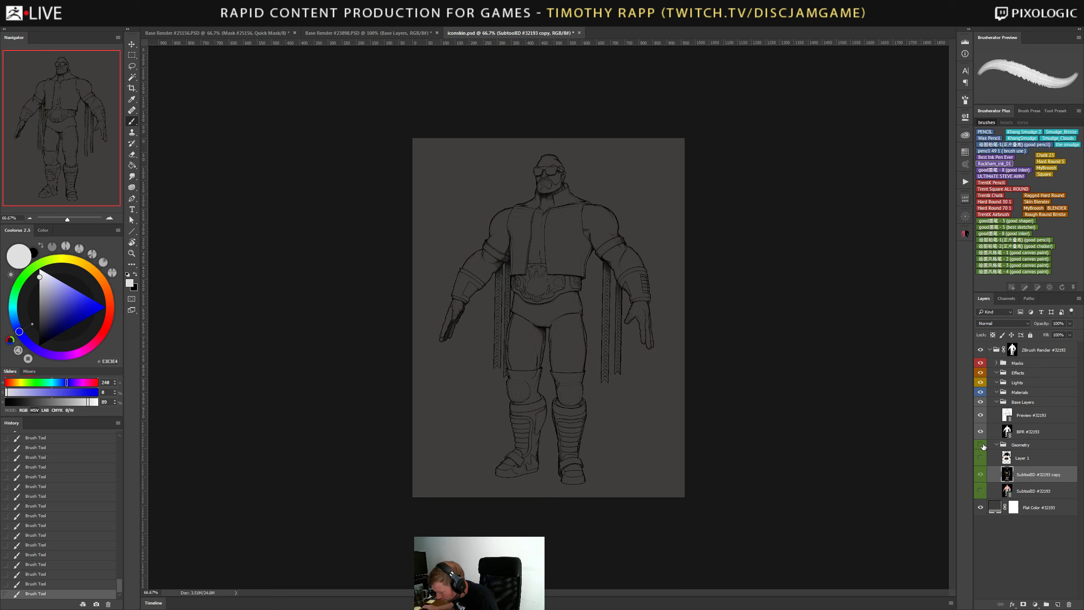
pyautogui.click(996, 445)
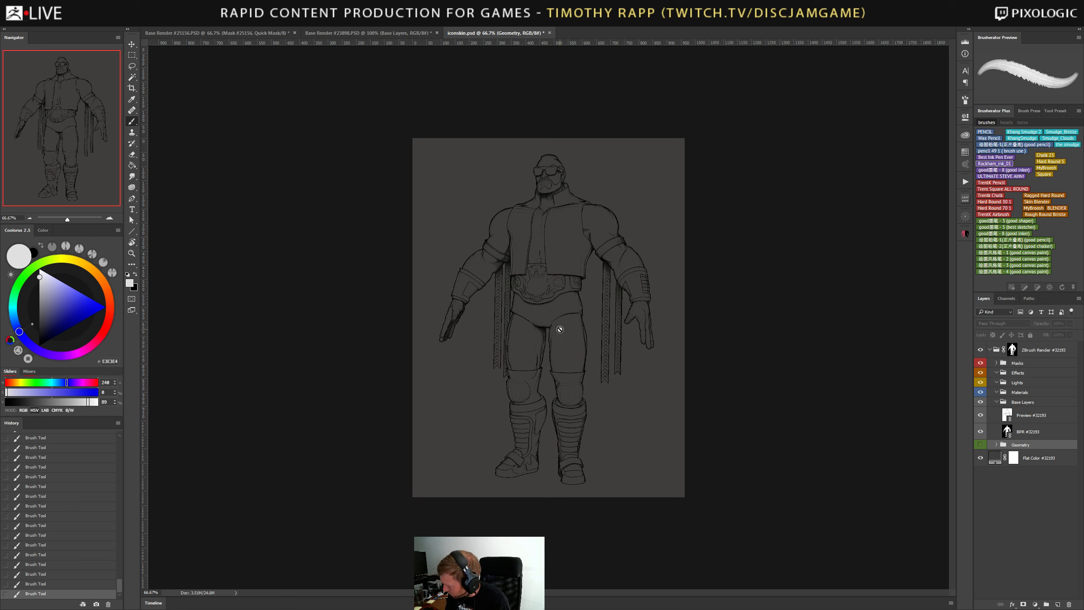
pyautogui.click(1033, 420)
pyautogui.click(1058, 604)
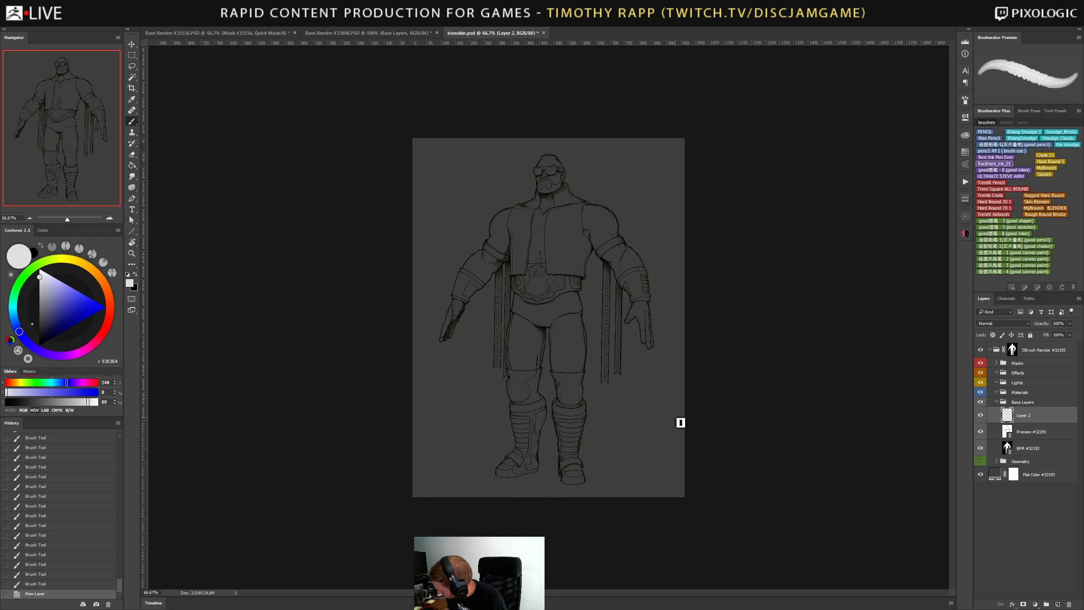
pyautogui.hotkey('ctrl', 'z')
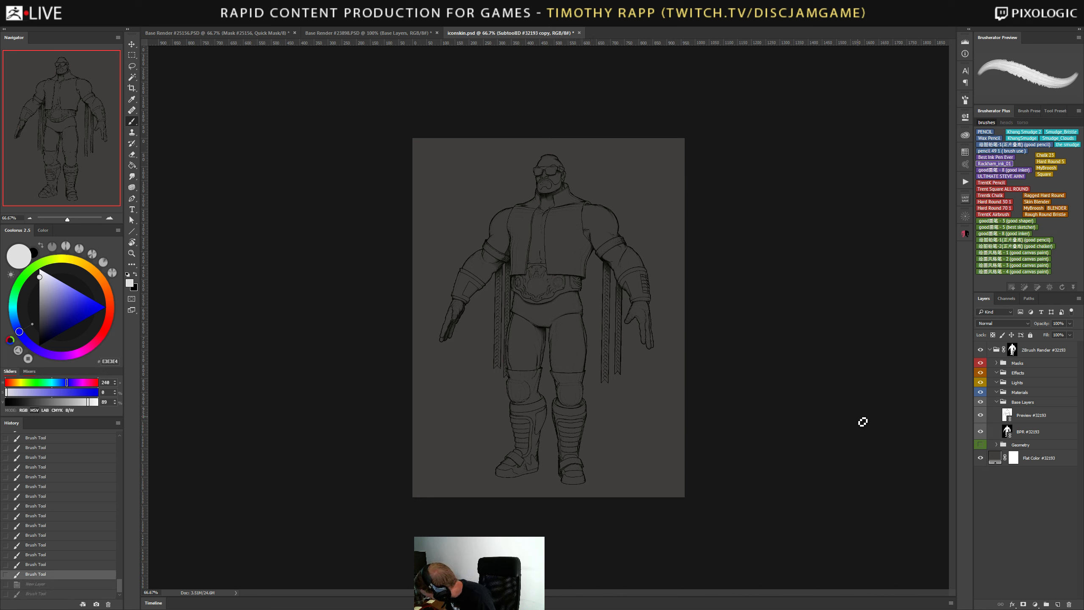
pyautogui.click(990, 350)
pyautogui.click(1030, 355)
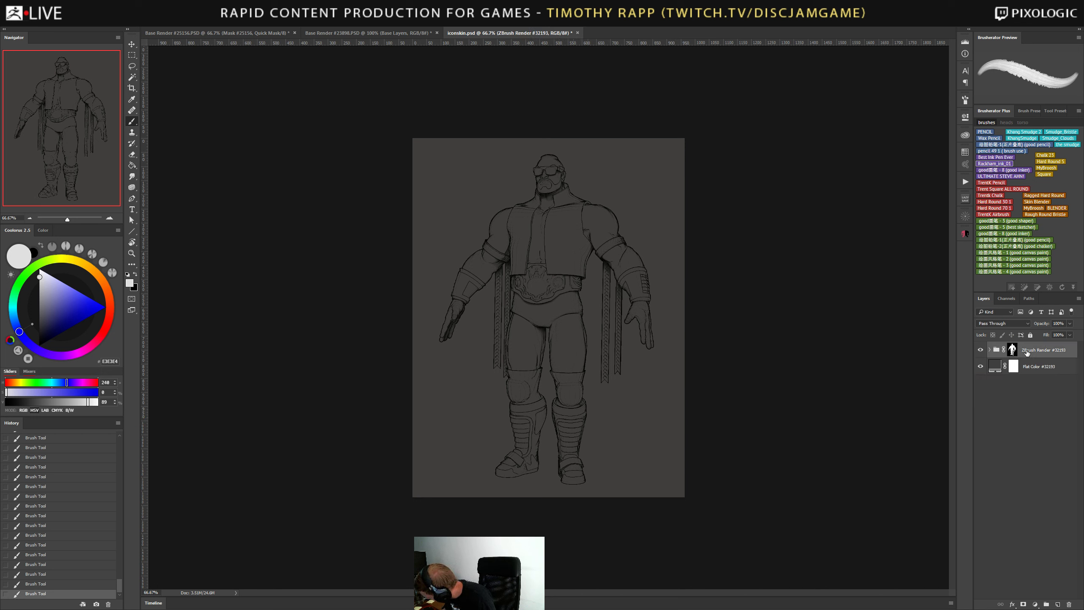
pyautogui.hotkey('ctrl', 'shift', 'alt', 'n')
pyautogui.moveTo(565, 295)
pyautogui.mouseDown()
pyautogui.moveTo(530, 337)
pyautogui.moveTo(464, 497)
pyautogui.mouseUp()
pyautogui.hotkey('ctrl', 'z')
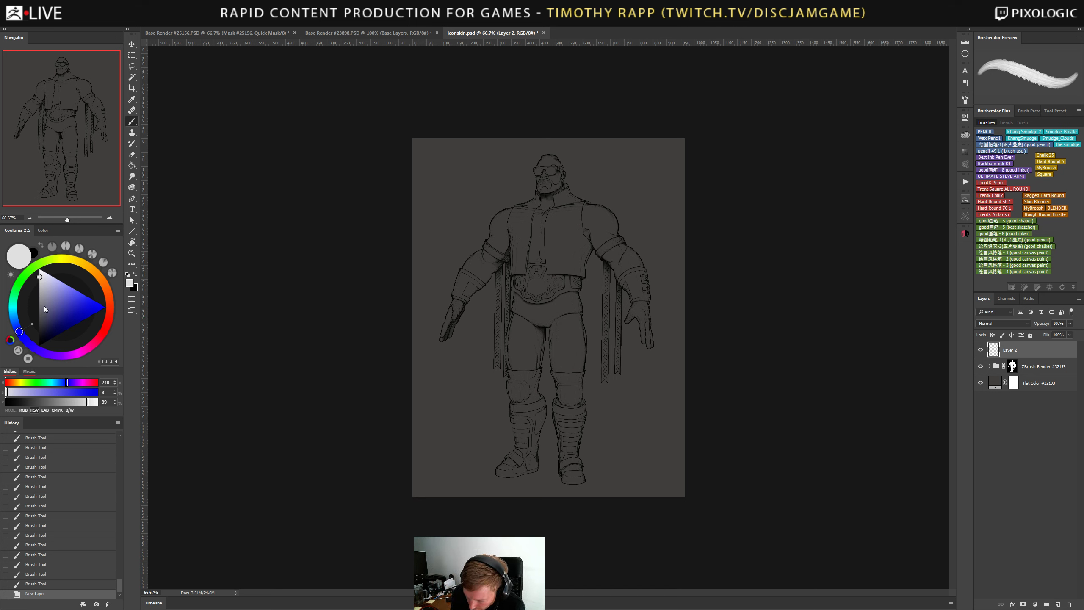
# Set the brush colour to light blue 81AFF5, trying out colours with test strokes and undoing each one.
pyautogui.moveTo(32, 393); pyautogui.dragTo(36, 392)
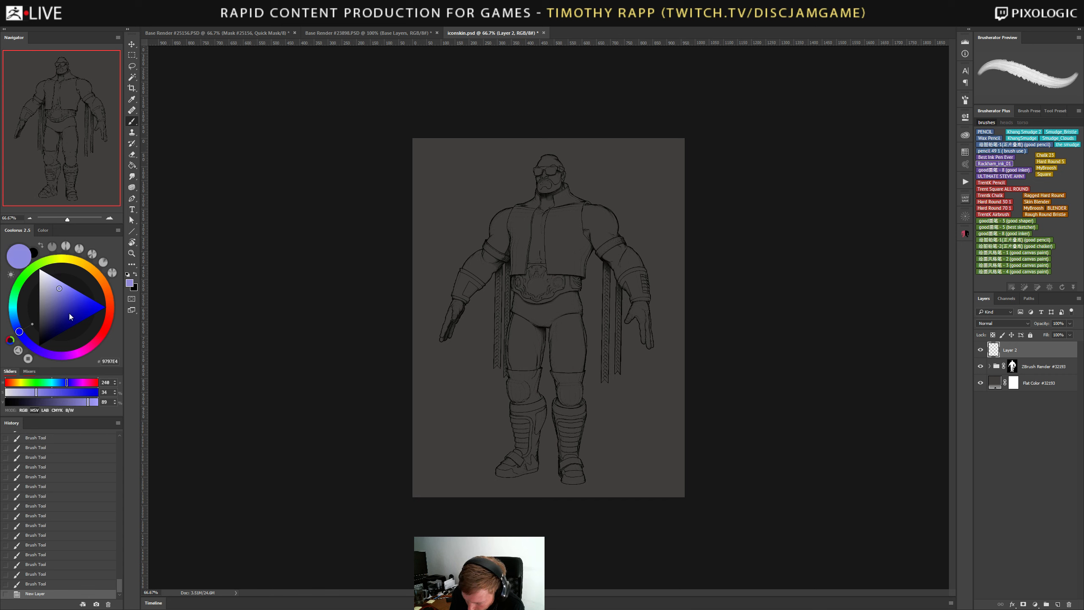
pyautogui.click(49, 285)
pyautogui.moveTo(545, 218)
pyautogui.mouseDown()
pyautogui.moveTo(524, 280)
pyautogui.moveTo(585, 350)
pyautogui.mouseUp()
pyautogui.hotkey('ctrl', 'z')
pyautogui.click(69, 290)
pyautogui.moveTo(436, 325)
pyautogui.mouseDown()
pyautogui.moveTo(525, 293)
pyautogui.moveTo(494, 345)
pyautogui.mouseUp()
pyautogui.hotkey('ctrl', 'z')
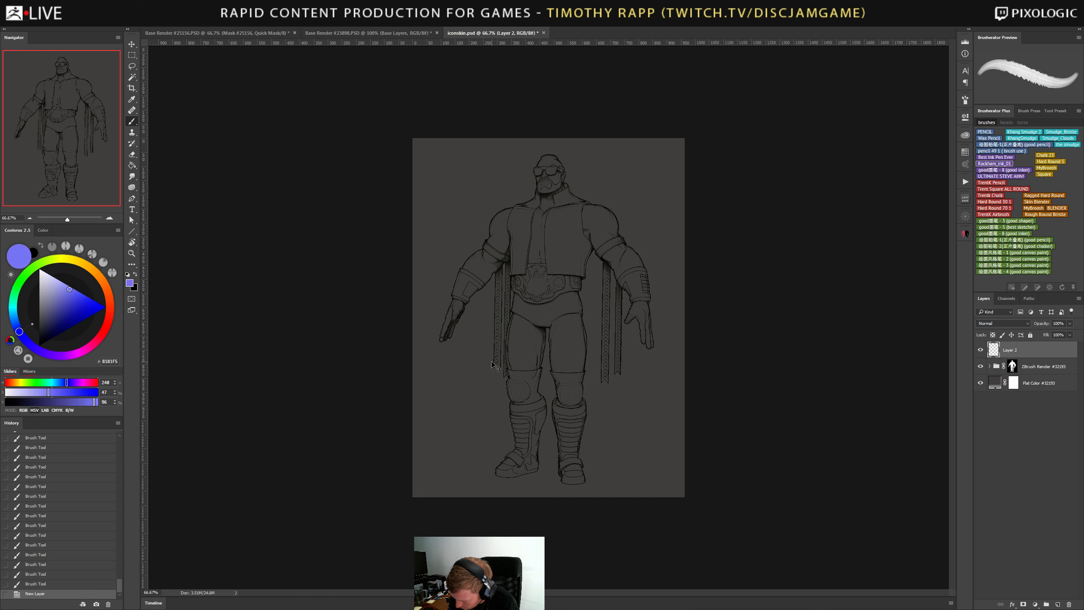
pyautogui.moveTo(65, 382); pyautogui.dragTo(61, 382)
pyautogui.moveTo(468, 298); pyautogui.dragTo(503, 438)
pyautogui.hotkey('ctrl', 'z')
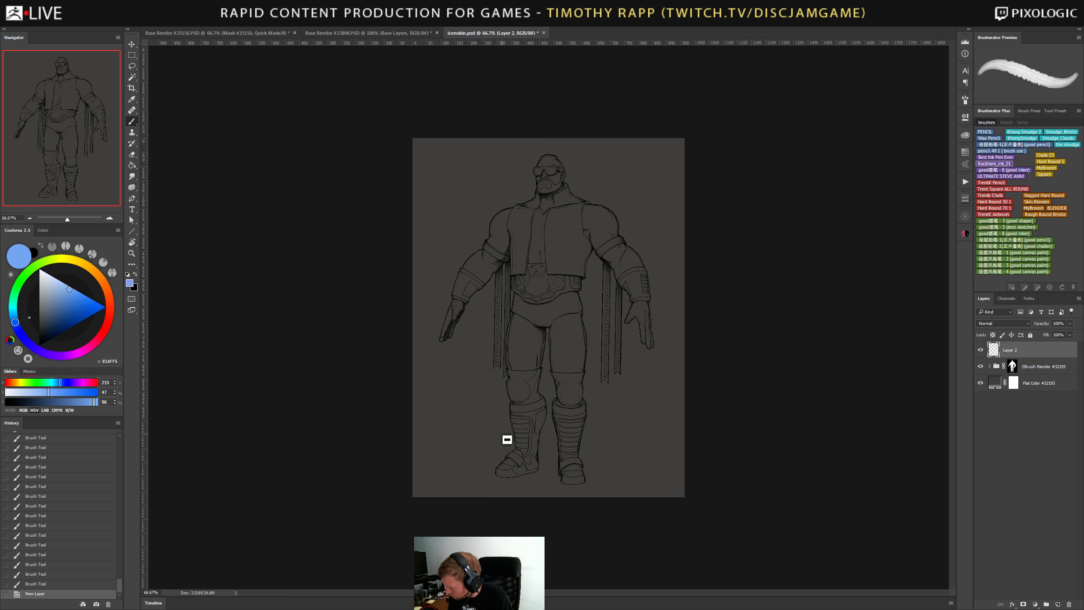
# Sketch a slanted, flapped pocket in light blue on the vest over the character's left chest.
pyautogui.hotkey('ctrl', '+')
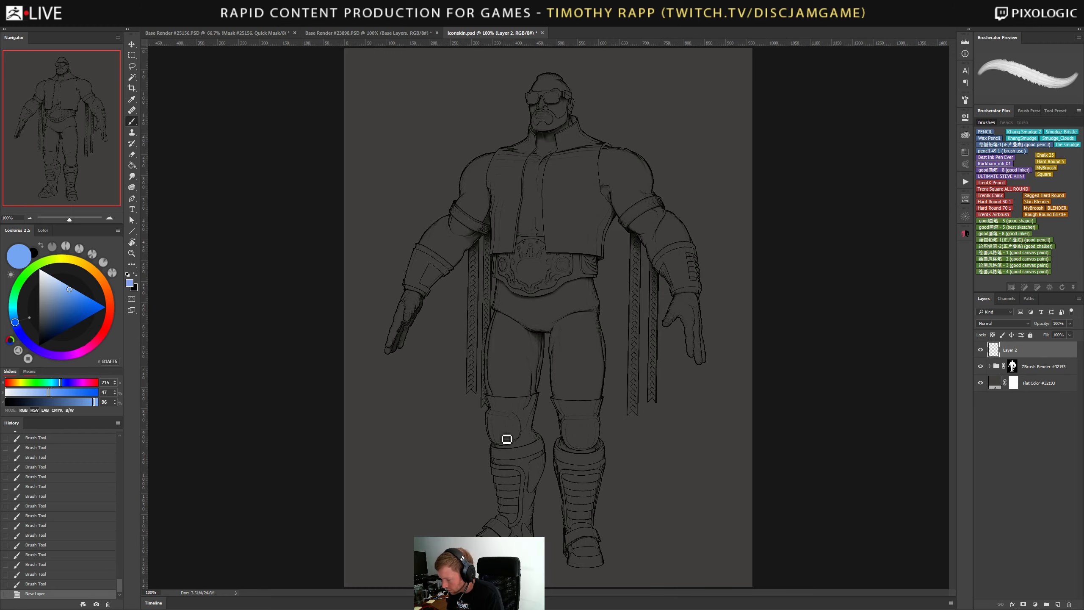
pyautogui.hotkey('ctrl', '+')
pyautogui.hotkey('ctrl', 't')
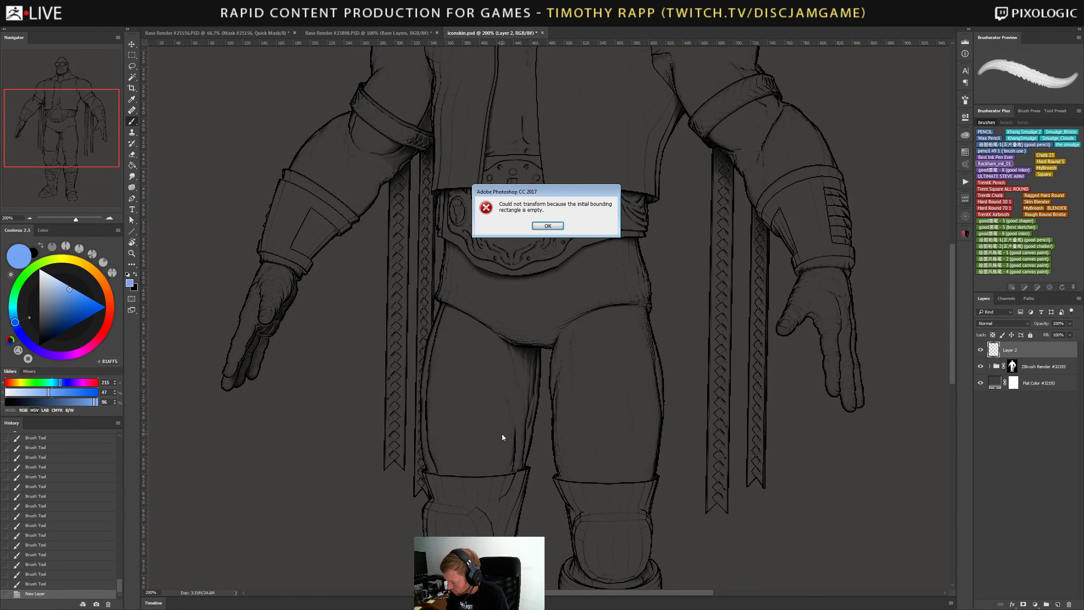
pyautogui.click(543, 224)
pyautogui.moveTo(642, 235)
pyautogui.mouseDown()
pyautogui.moveTo(589, 395)
pyautogui.moveTo(607, 445)
pyautogui.moveTo(554, 414)
pyautogui.mouseUp()
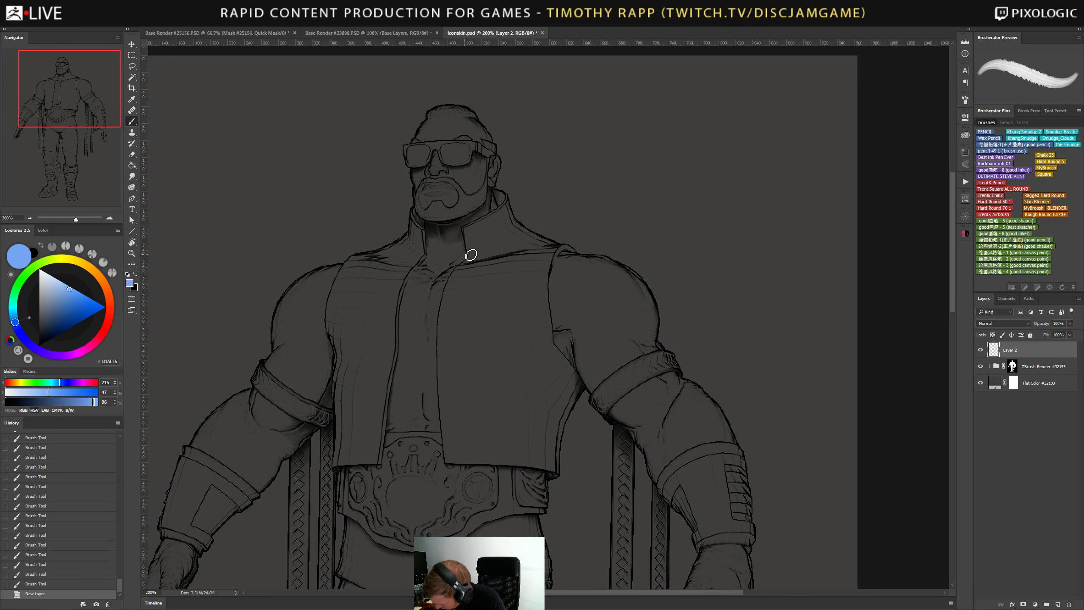
pyautogui.moveTo(465, 311); pyautogui.dragTo(521, 283)
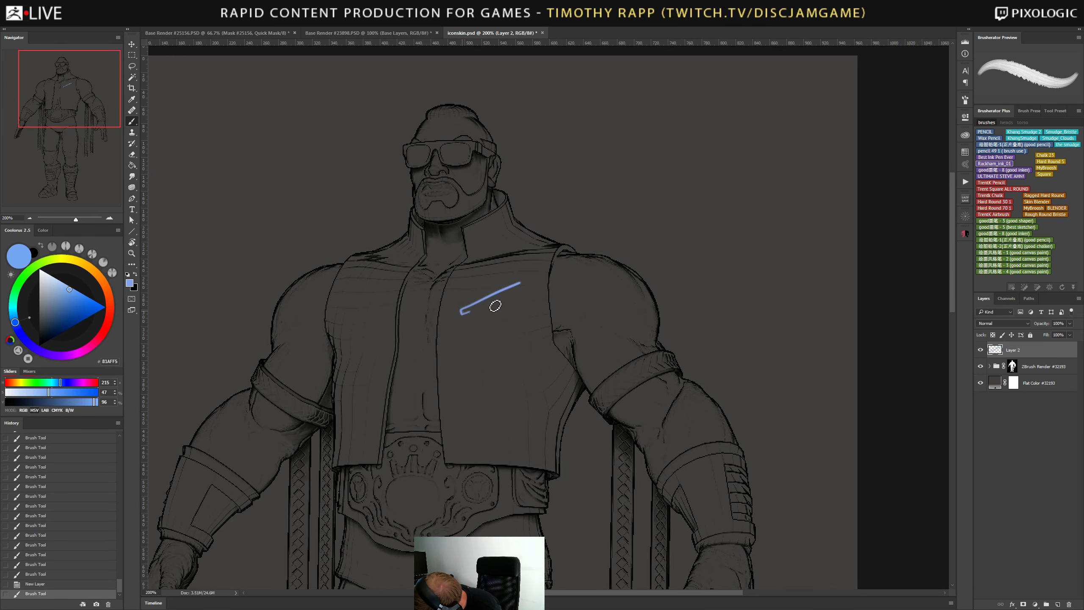
pyautogui.moveTo(468, 311); pyautogui.dragTo(518, 291)
pyautogui.moveTo(462, 316)
pyautogui.mouseDown()
pyautogui.moveTo(487, 354)
pyautogui.moveTo(510, 343)
pyautogui.mouseUp()
pyautogui.moveTo(518, 290); pyautogui.dragTo(515, 343)
# Sketch a matching flapped pocket over the character's right chest and thicken the outer edge of the left chest pocket.
pyautogui.moveTo(343, 288); pyautogui.dragTo(376, 306)
pyautogui.moveTo(376, 307)
pyautogui.mouseDown()
pyautogui.moveTo(343, 295)
pyautogui.moveTo(372, 313)
pyautogui.mouseUp()
pyautogui.moveTo(360, 306)
pyautogui.mouseDown()
pyautogui.moveTo(370, 314)
pyautogui.moveTo(349, 337)
pyautogui.mouseUp()
pyautogui.moveTo(342, 297)
pyautogui.mouseDown()
pyautogui.moveTo(352, 348)
pyautogui.moveTo(376, 350)
pyautogui.mouseUp()
pyautogui.moveTo(378, 310); pyautogui.dragTo(376, 348)
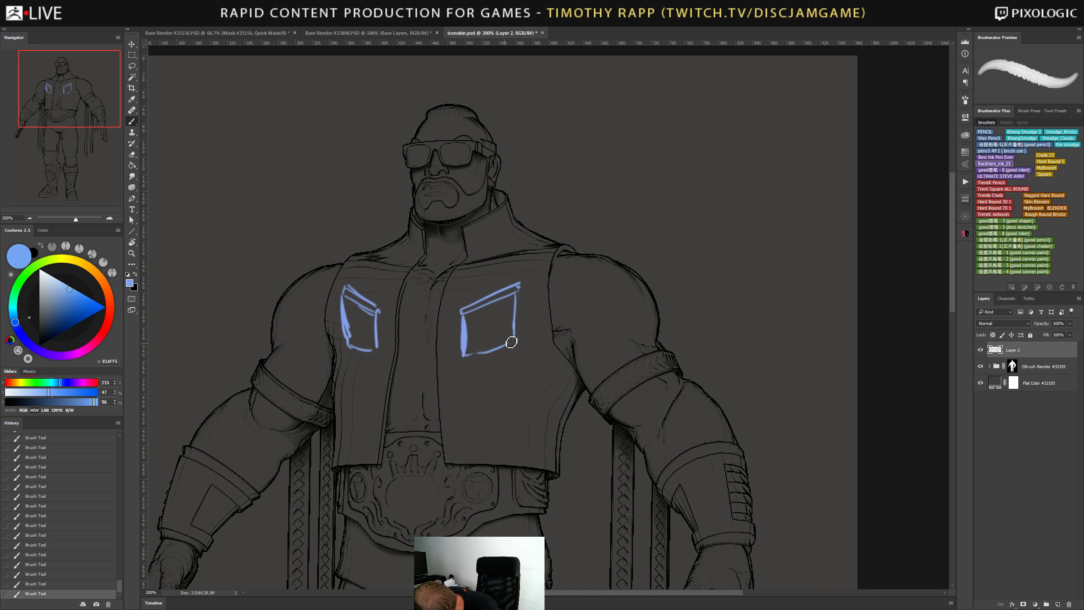
pyautogui.moveTo(510, 340); pyautogui.dragTo(518, 287)
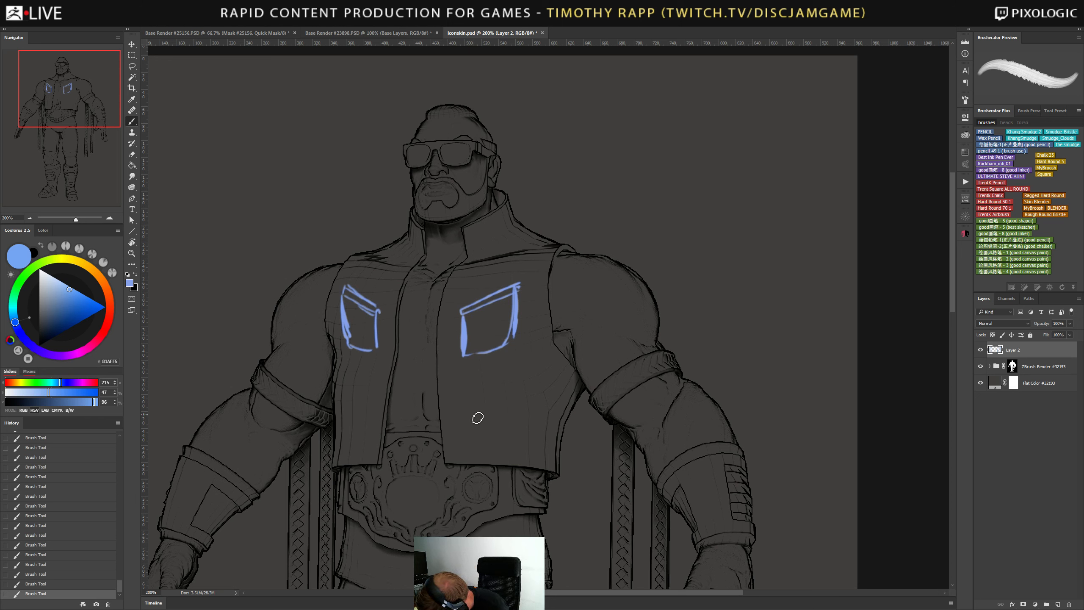
# Sketch a narrow slit pocket on each lower vest front, plus a short vertical stroke on the trunks at the character's left hip.
pyautogui.moveTo(475, 420); pyautogui.dragTo(523, 401)
pyautogui.moveTo(472, 424); pyautogui.dragTo(522, 411)
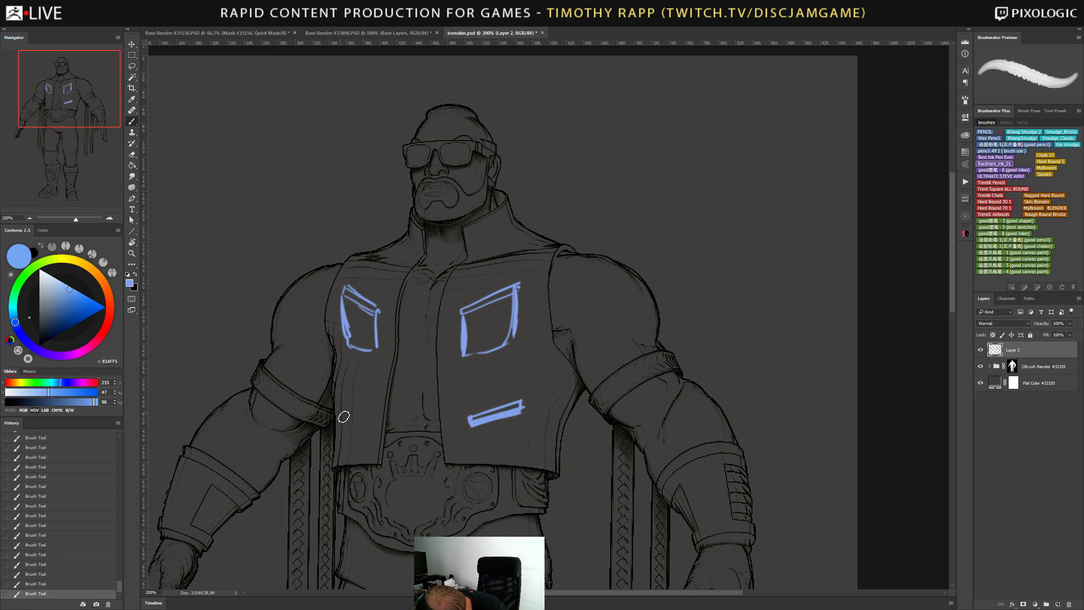
pyautogui.moveTo(338, 414); pyautogui.dragTo(368, 426)
pyautogui.moveTo(481, 422); pyautogui.dragTo(507, 405)
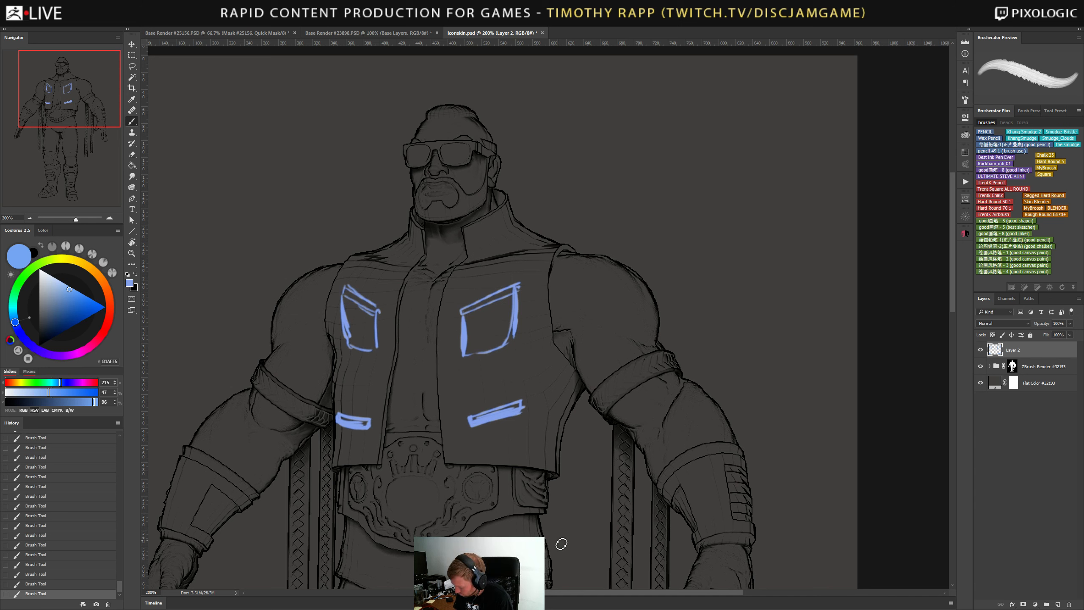
pyautogui.moveTo(526, 519)
pyautogui.mouseDown()
pyautogui.moveTo(533, 579)
pyautogui.moveTo(525, 542)
pyautogui.mouseUp()
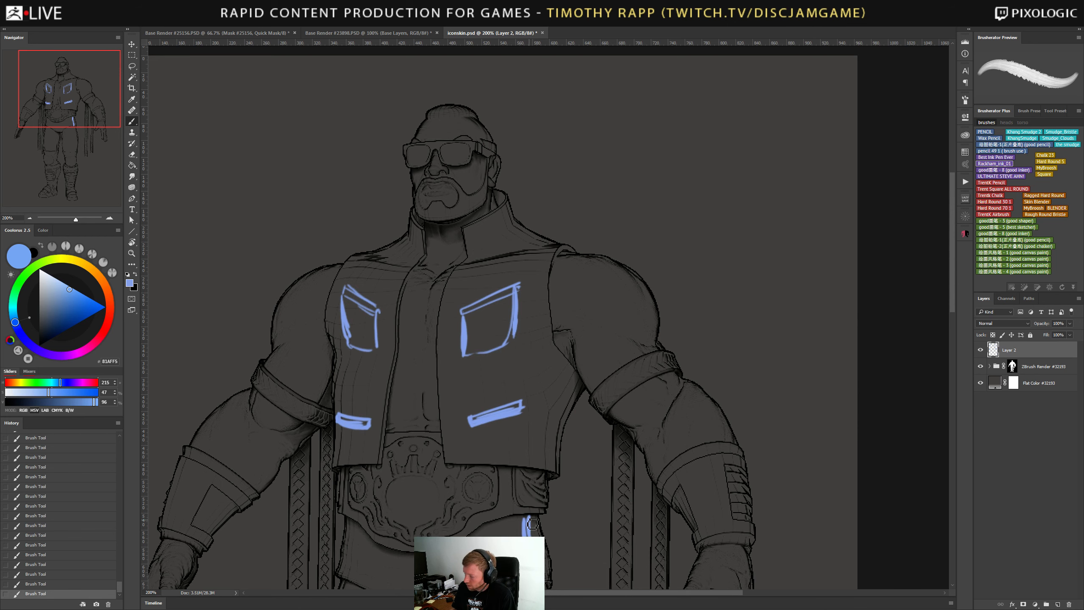
pyautogui.hotkey('ctrl', '-')
pyautogui.hotkey('ctrl', '-')
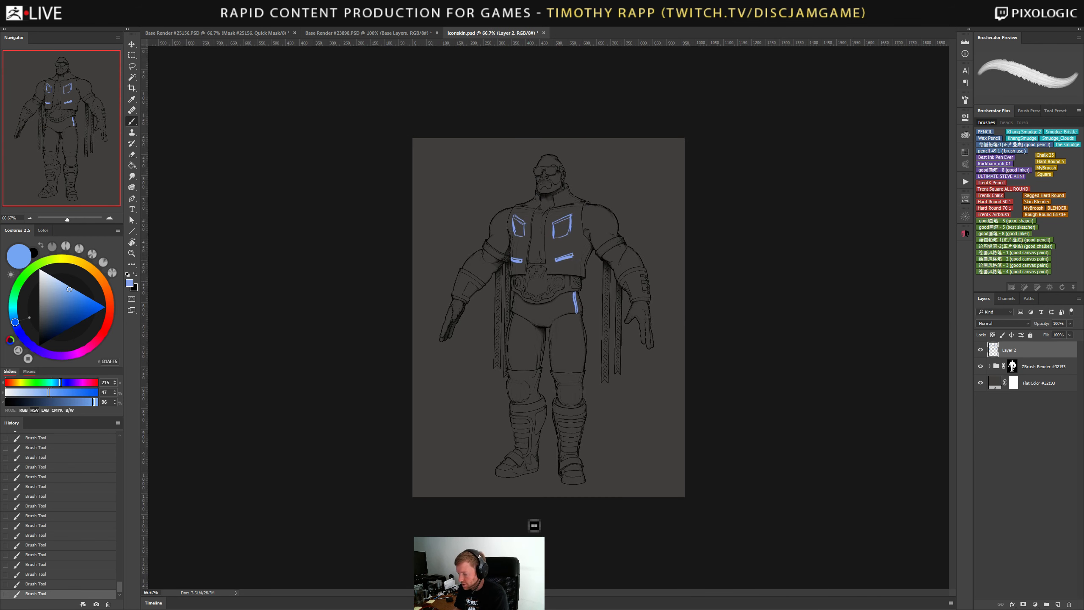
# Close iconskin.psd and both Base Render documents without saving, and switch to the line-art turnaround sheet in SketchBook.
pyautogui.click(543, 33)
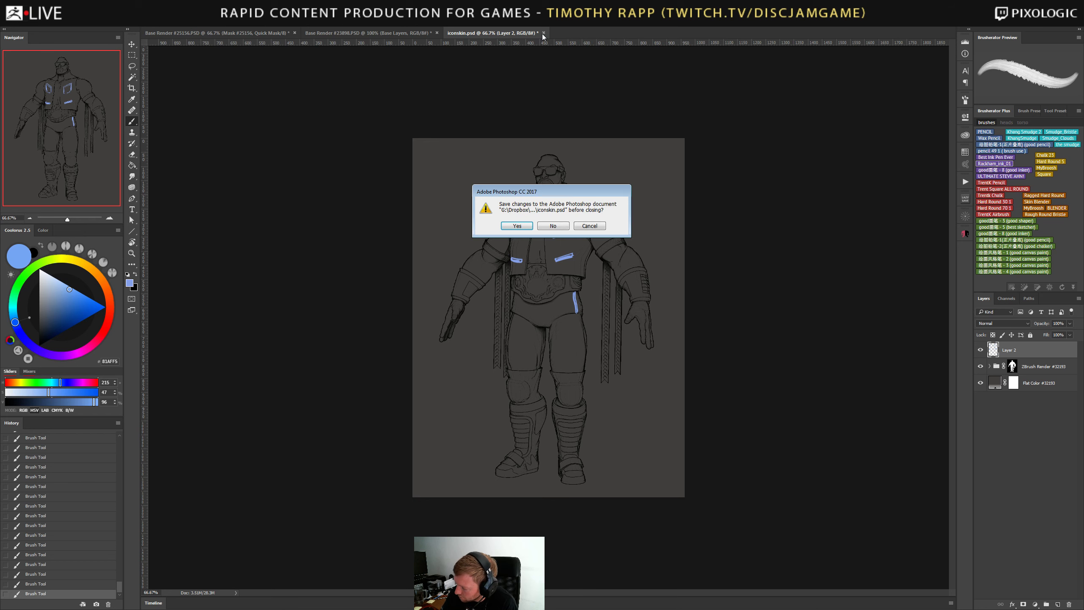
pyautogui.click(554, 226)
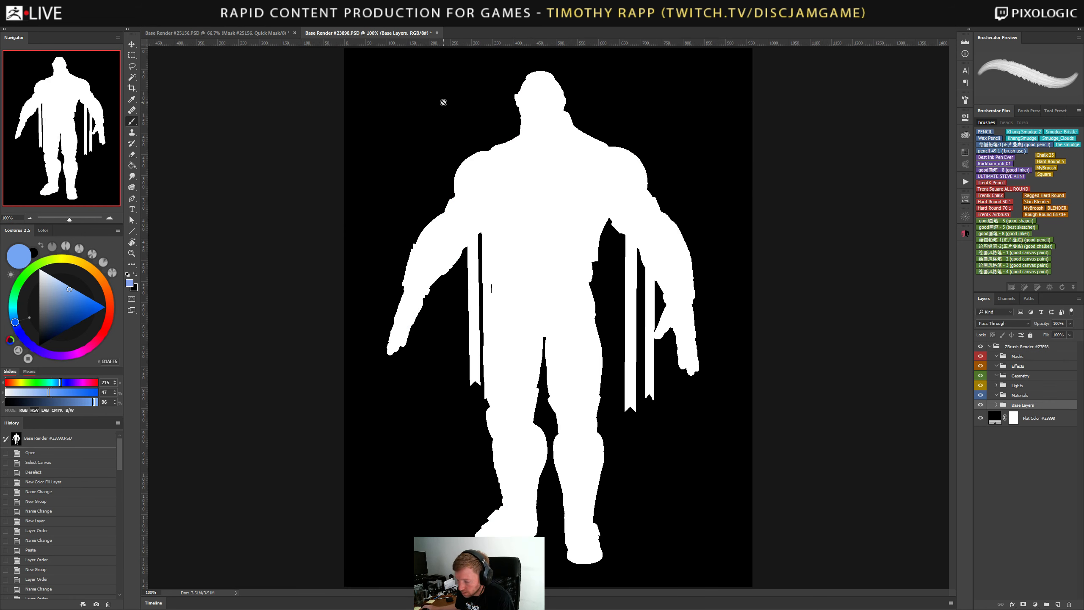
pyautogui.click(438, 33)
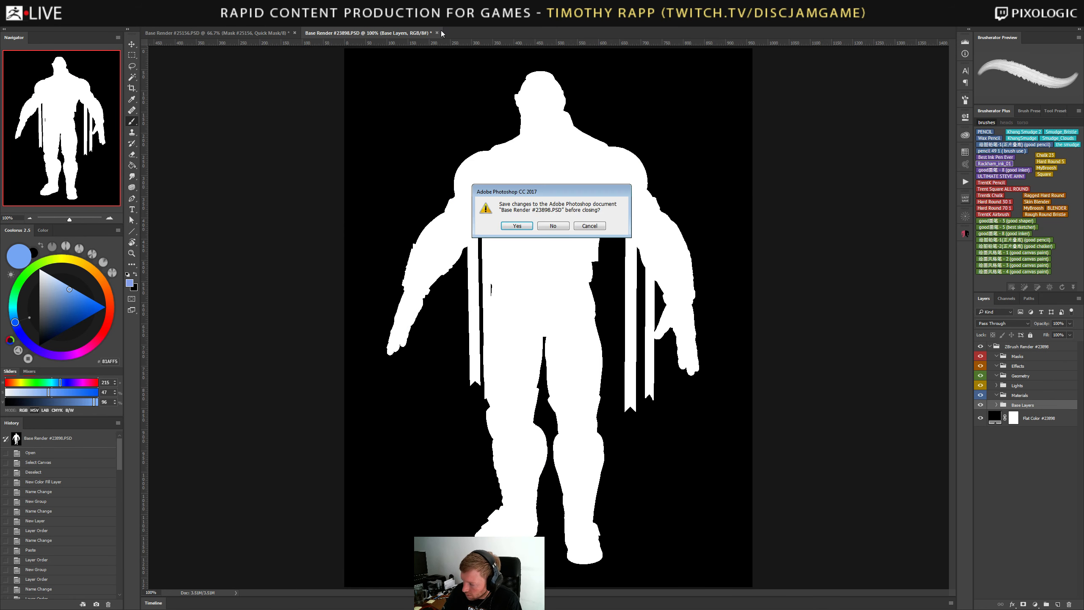
pyautogui.click(553, 226)
pyautogui.click(294, 33)
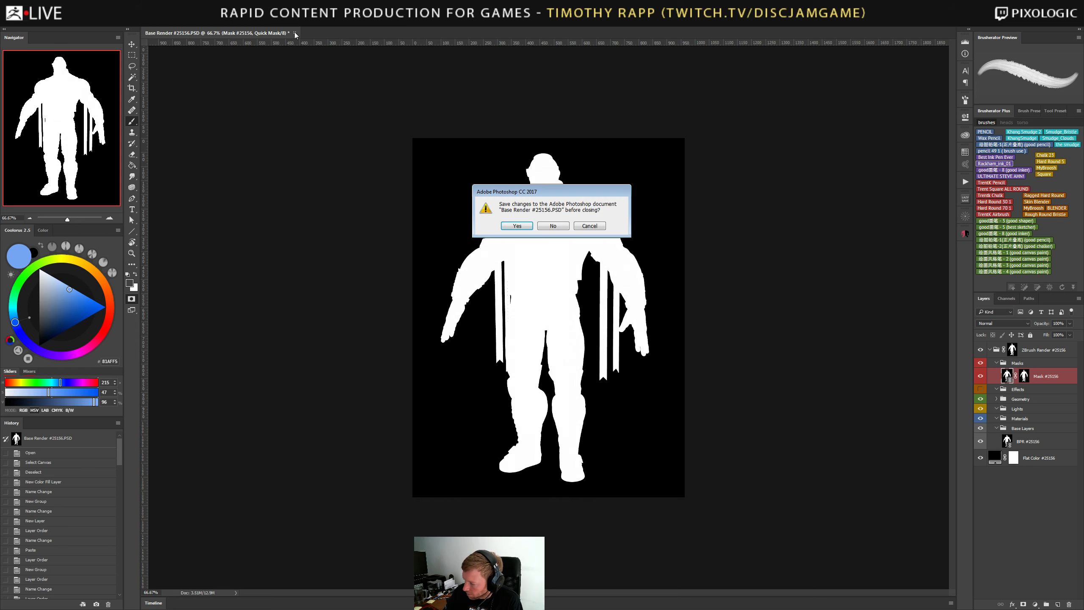
pyautogui.click(555, 227)
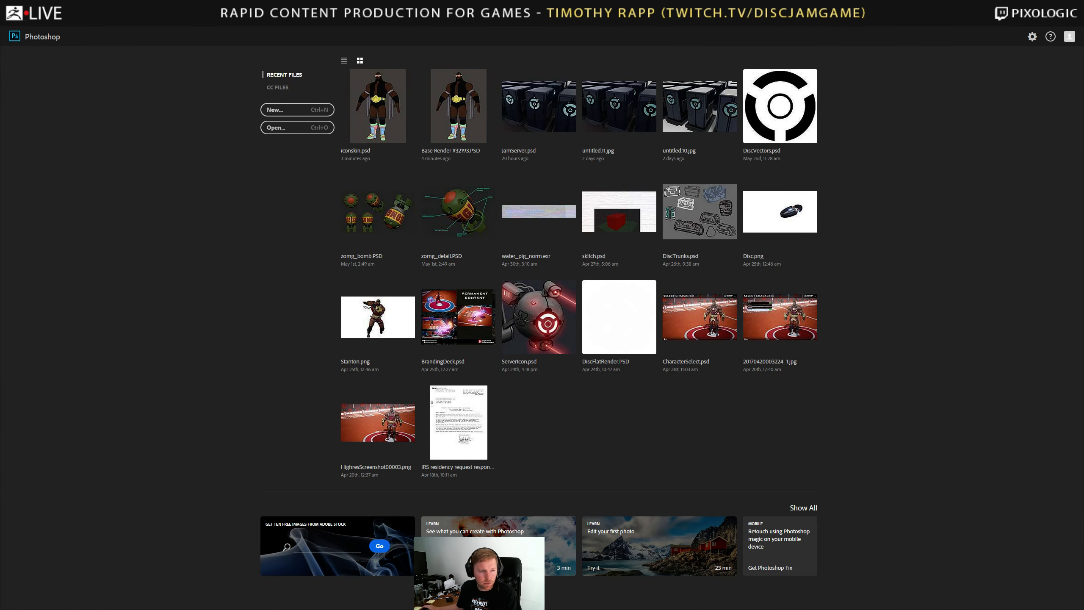
pyautogui.hotkey('alt', 'Tab')
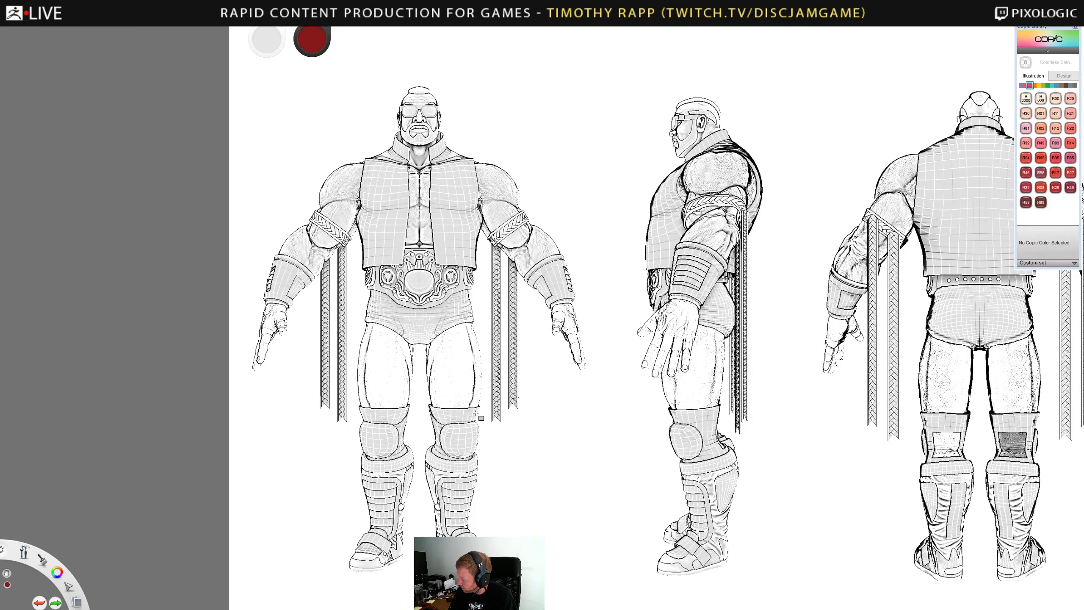
# Try painting the character's left vest half and collar dark red on the large front view, and undo it.
pyautogui.click(469, 239)
pyautogui.hotkey('ctrl', 'z')
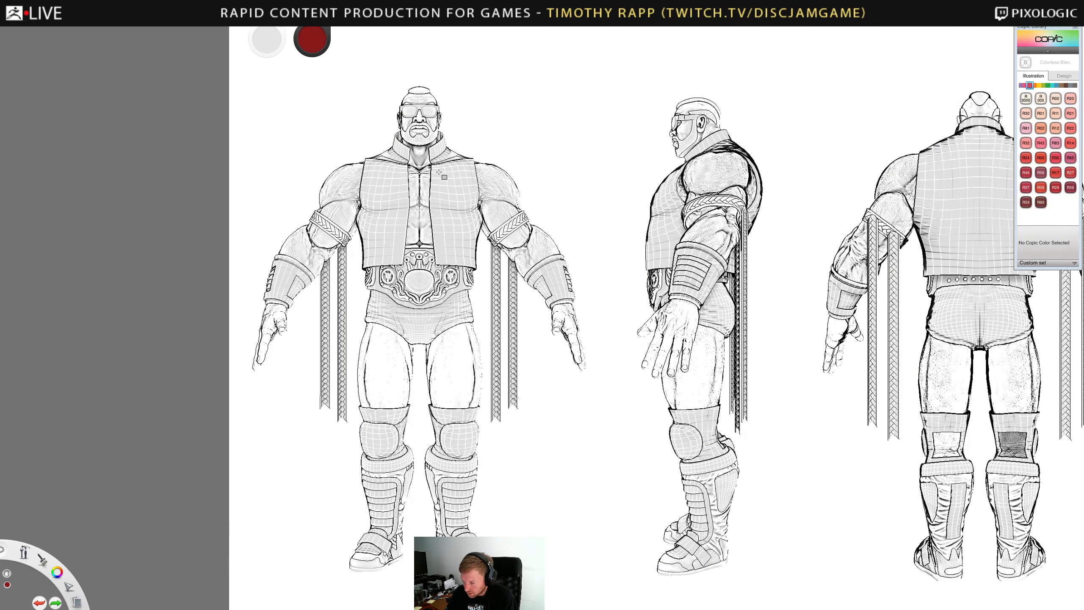
pyautogui.moveTo(446, 194)
pyautogui.mouseDown()
pyautogui.moveTo(458, 248)
pyautogui.moveTo(471, 168)
pyautogui.moveTo(451, 173)
pyautogui.moveTo(441, 256)
pyautogui.moveTo(463, 255)
pyautogui.moveTo(476, 214)
pyautogui.mouseUp()
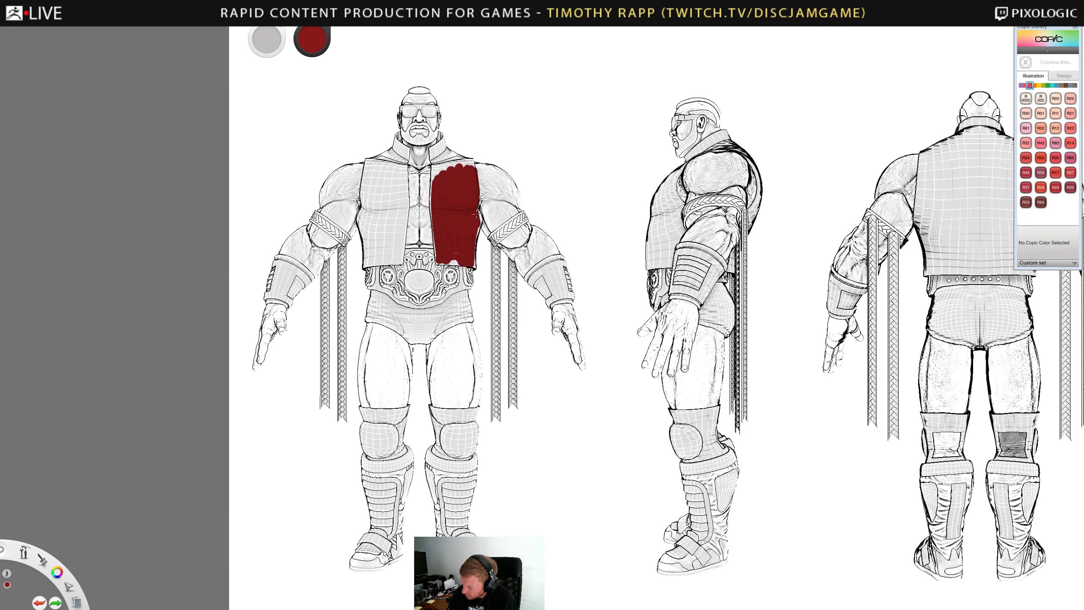
pyautogui.moveTo(458, 170)
pyautogui.mouseDown()
pyautogui.moveTo(438, 169)
pyautogui.moveTo(434, 150)
pyautogui.moveTo(463, 162)
pyautogui.mouseUp()
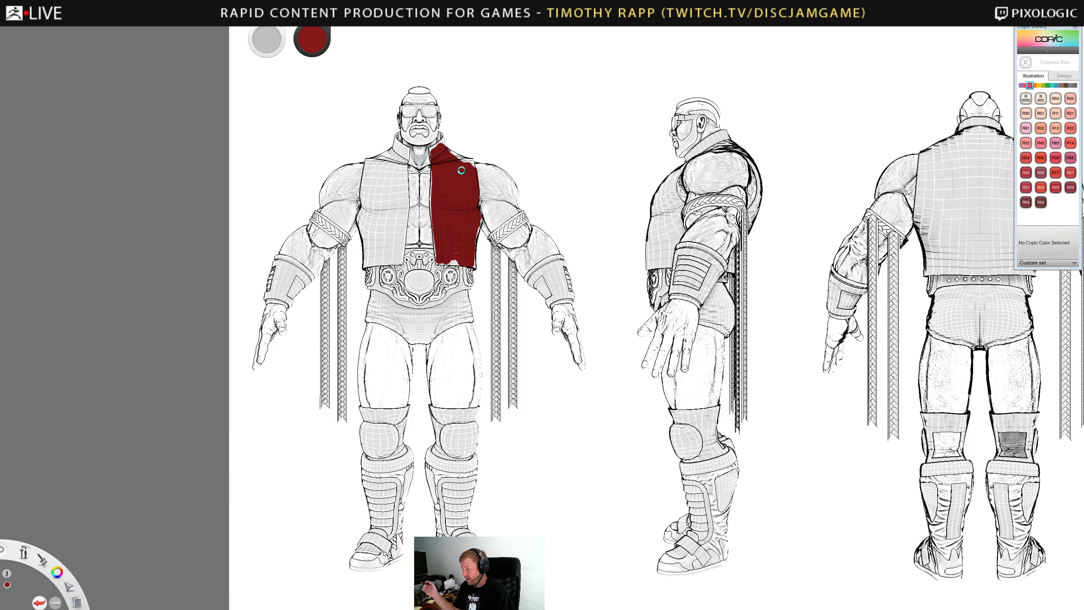
pyautogui.hotkey('ctrl', 'z')
# Try a short dark red stroke over the left arm of the top-row front-view figure on the full sheet, and undo it.
pyautogui.scroll(-5, 462, 170)
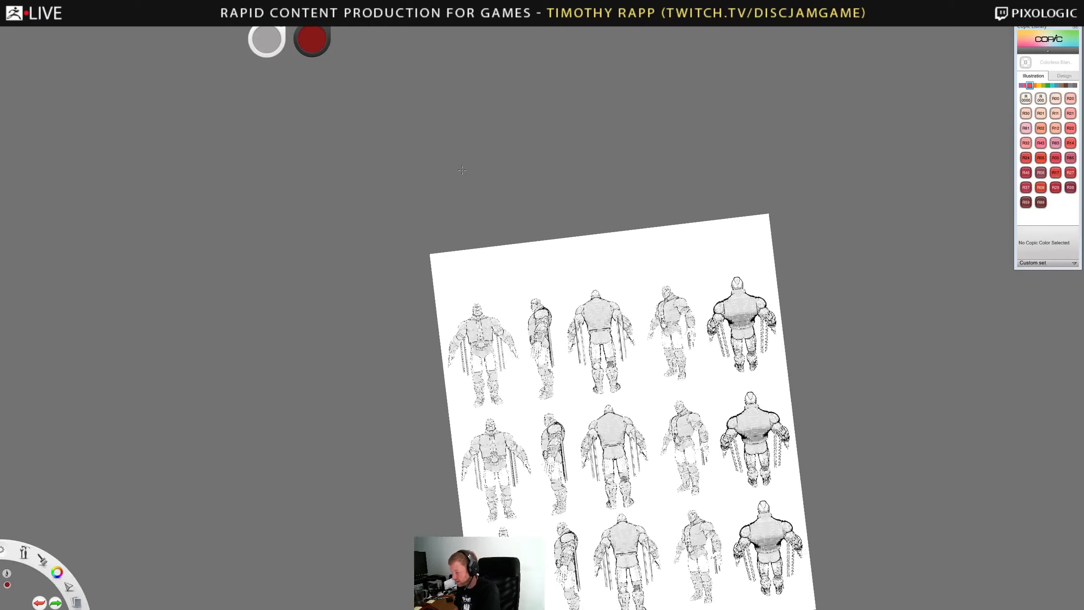
pyautogui.scroll(3, 462, 170)
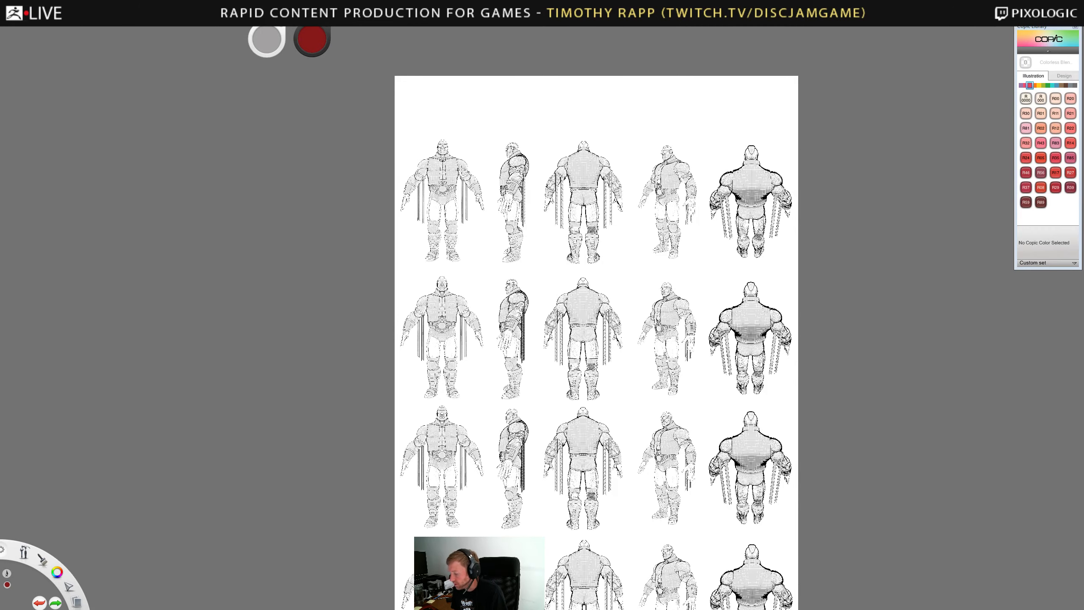
pyautogui.scroll(4, 462, 170)
pyautogui.scroll(-5, 462, 170)
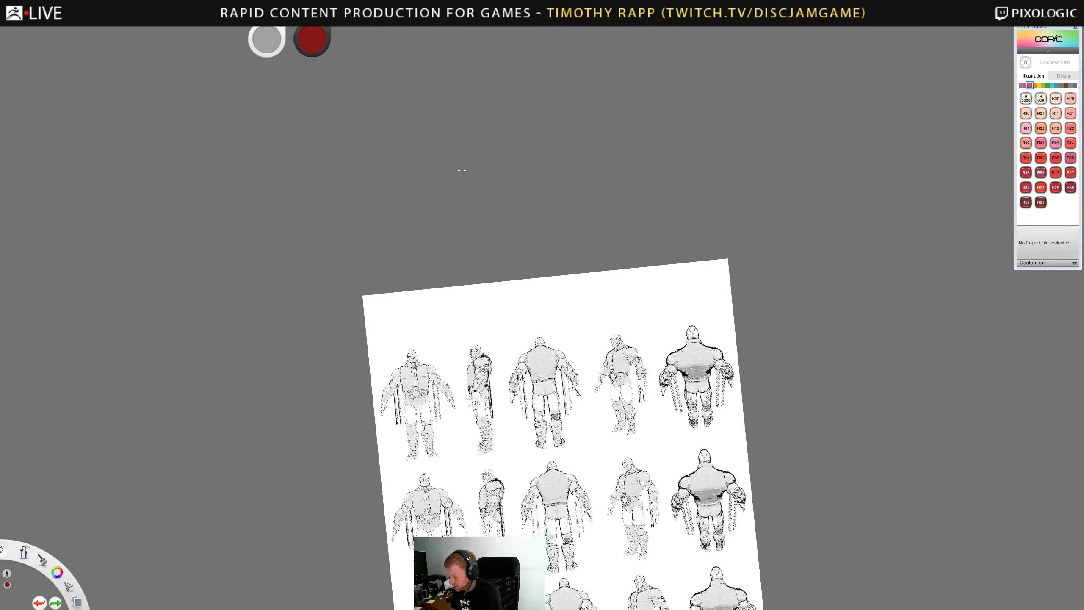
pyautogui.scroll(1, 462, 169)
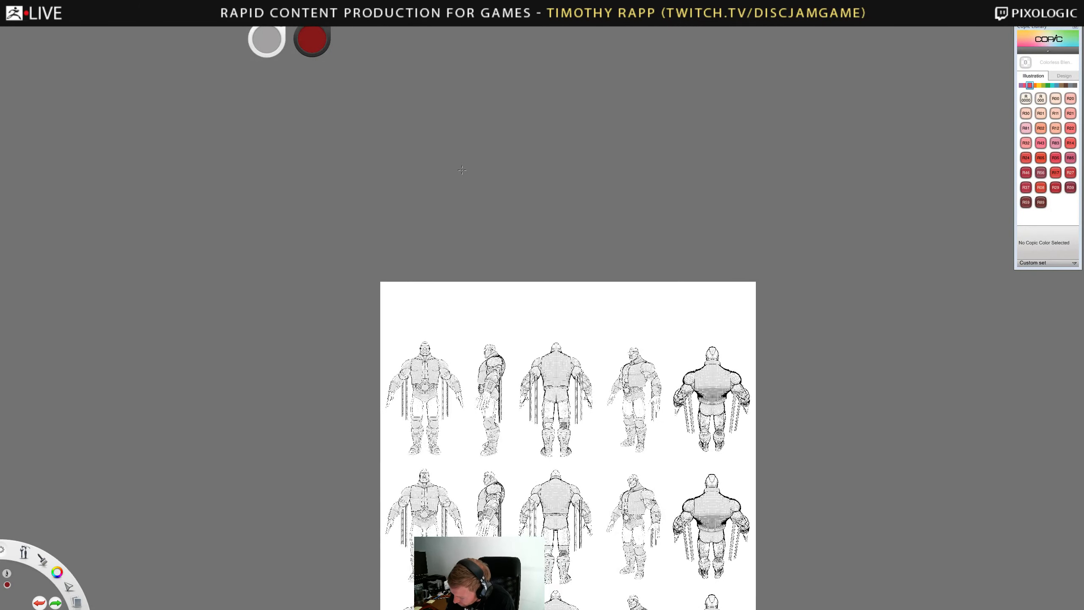
pyautogui.moveTo(439, 360)
pyautogui.mouseDown()
pyautogui.moveTo(449, 337)
pyautogui.moveTo(465, 385)
pyautogui.mouseUp()
pyautogui.hotkey('ctrl', 'z')
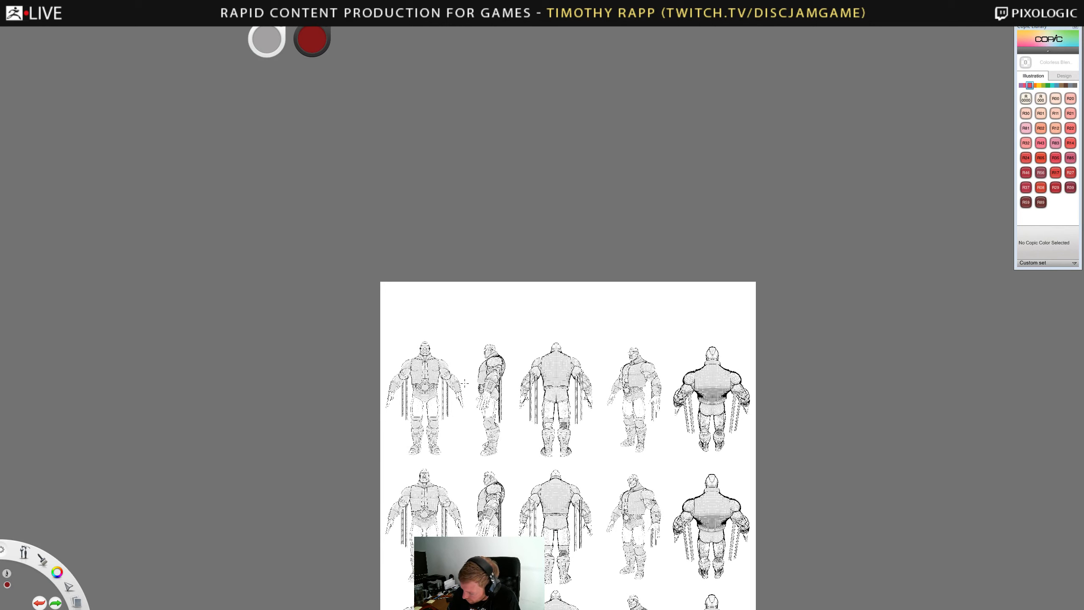
# Try dark red shoulder horns, chest and forearm patches and loose strokes around the side view in the top row, and undo them all.
pyautogui.moveTo(412, 367)
pyautogui.mouseDown()
pyautogui.moveTo(416, 378)
pyautogui.moveTo(414, 360)
pyautogui.mouseUp()
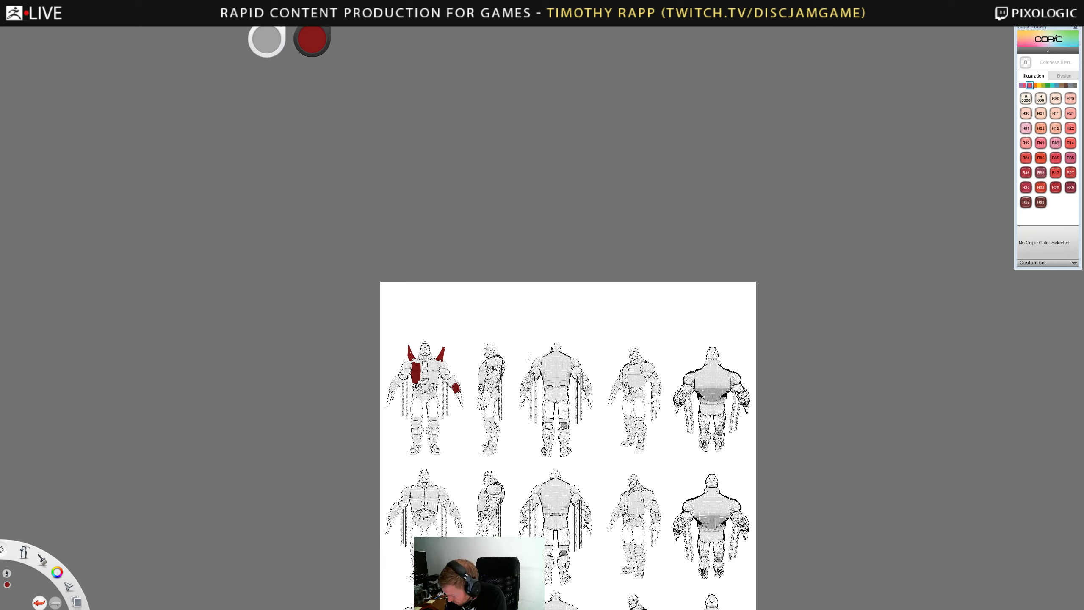
pyautogui.moveTo(532, 351)
pyautogui.mouseDown()
pyautogui.moveTo(514, 375)
pyautogui.moveTo(518, 398)
pyautogui.mouseUp()
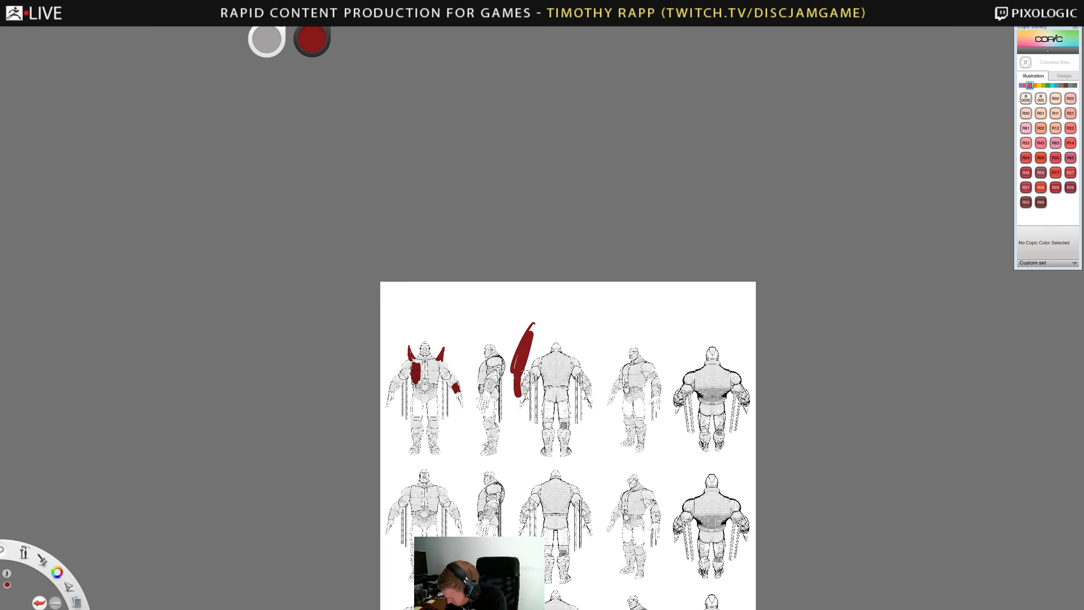
pyautogui.moveTo(495, 339)
pyautogui.mouseDown()
pyautogui.moveTo(484, 410)
pyautogui.moveTo(491, 427)
pyautogui.moveTo(521, 439)
pyautogui.mouseUp()
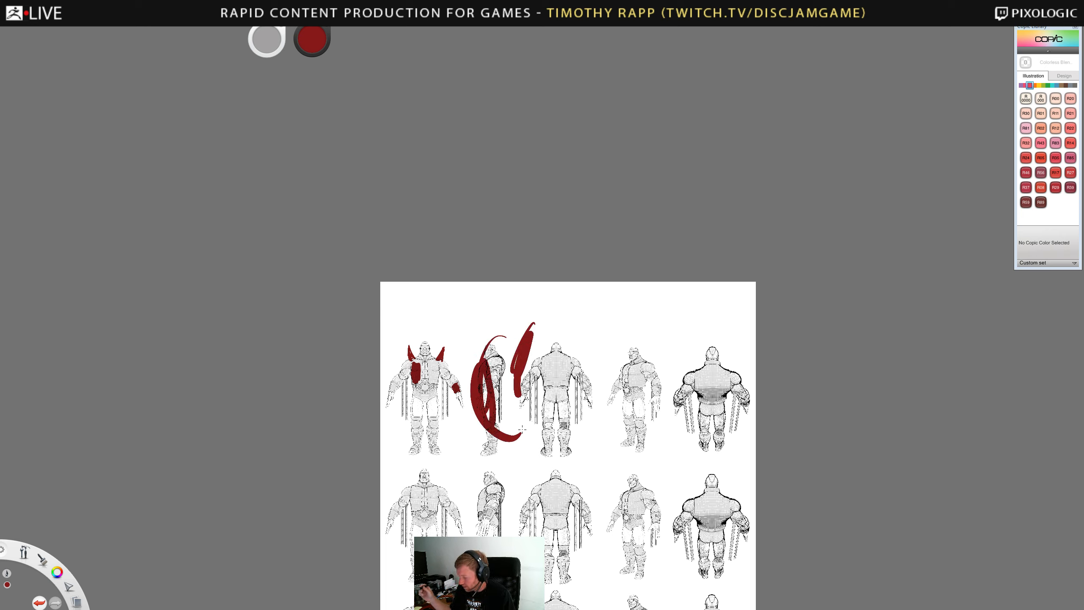
pyautogui.hotkey('ctrl', 'z')
pyautogui.hotkey('ctrl', 'z')
pyautogui.hotkey('ctrl', 'z')
pyautogui.hotkey('ctrl', 'z')
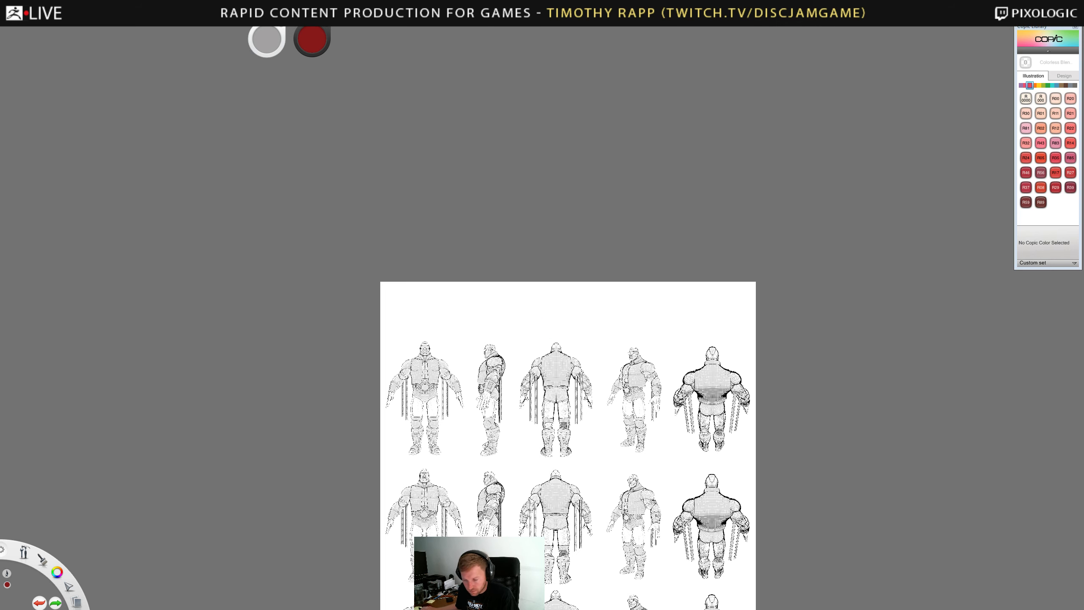
pyautogui.hotkey('ctrl', 'shift', 's')
pyautogui.moveTo(363, 207); pyautogui.dragTo(0, 168)
pyautogui.press('Return')
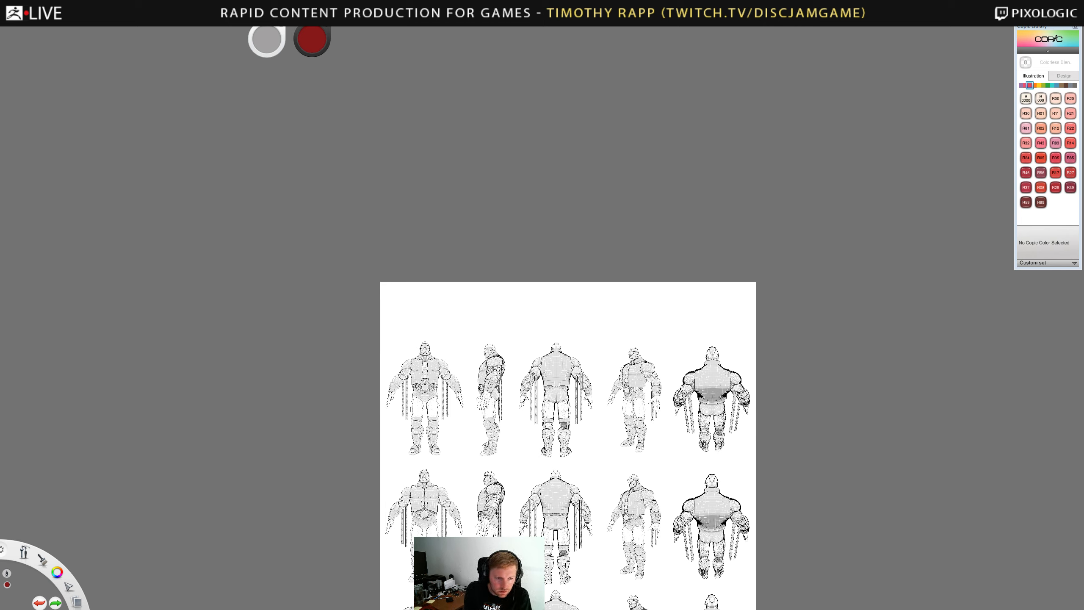
pyautogui.hotkey('ctrl', 's')
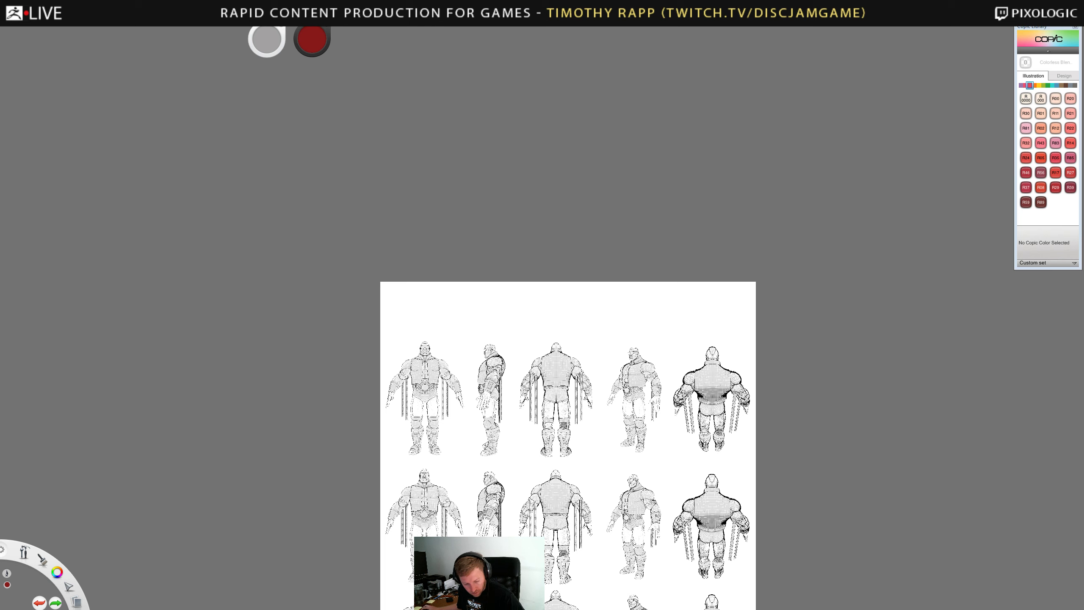
pyautogui.press('i')
# Switch to ZBrush and examine the line-art wrestler model from front and three-quarter angles.
pyautogui.hotkey('alt', 'Tab')
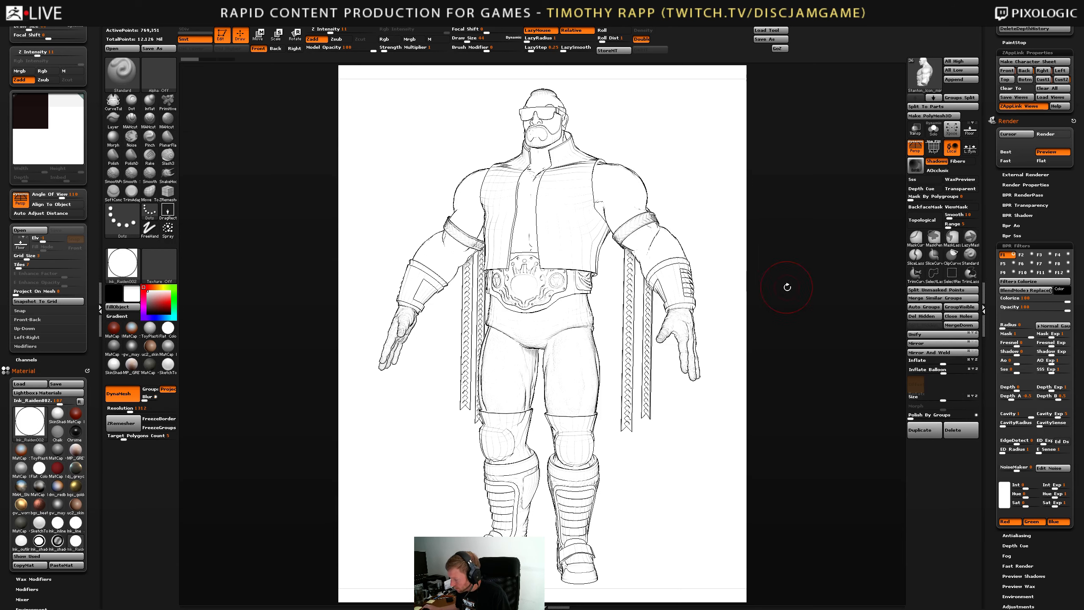
pyautogui.moveTo(995, 252); pyautogui.dragTo(994, 478)
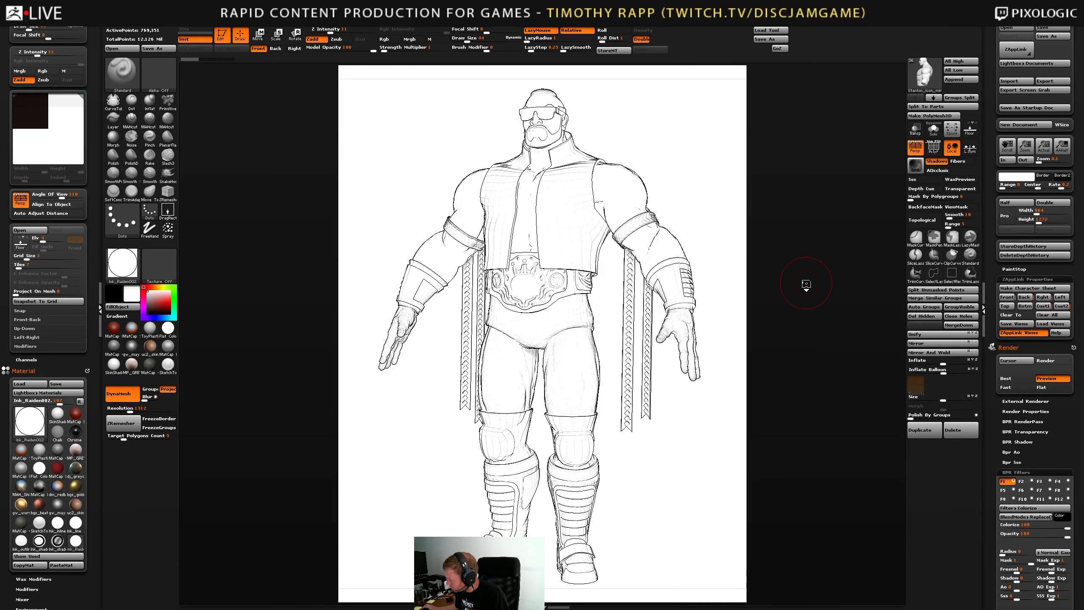
pyautogui.moveTo(789, 299); pyautogui.dragTo(757, 300)
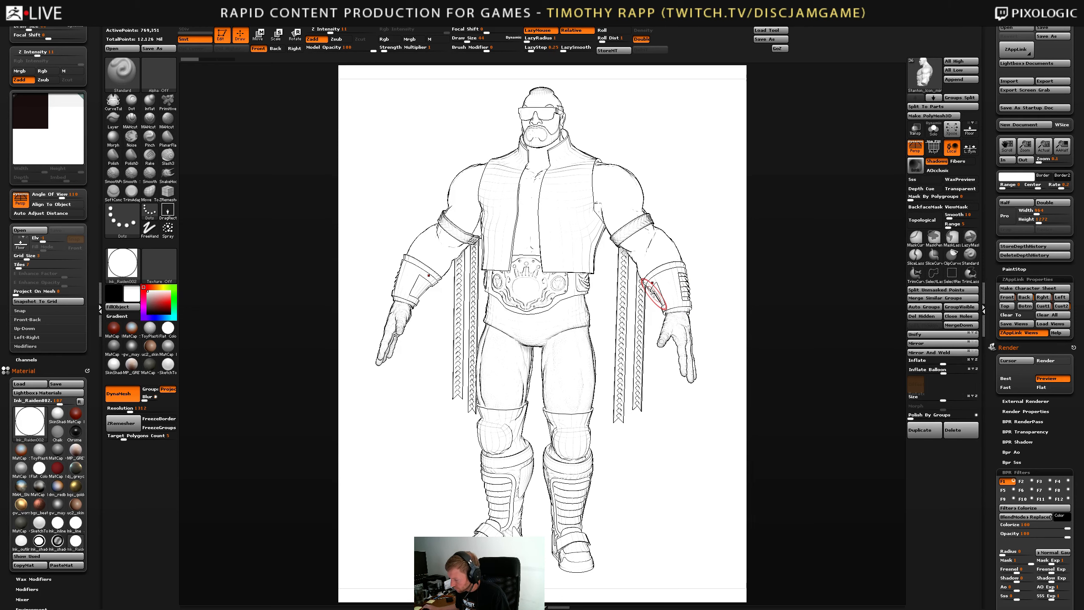
pyautogui.moveTo(803, 368); pyautogui.dragTo(634, 367)
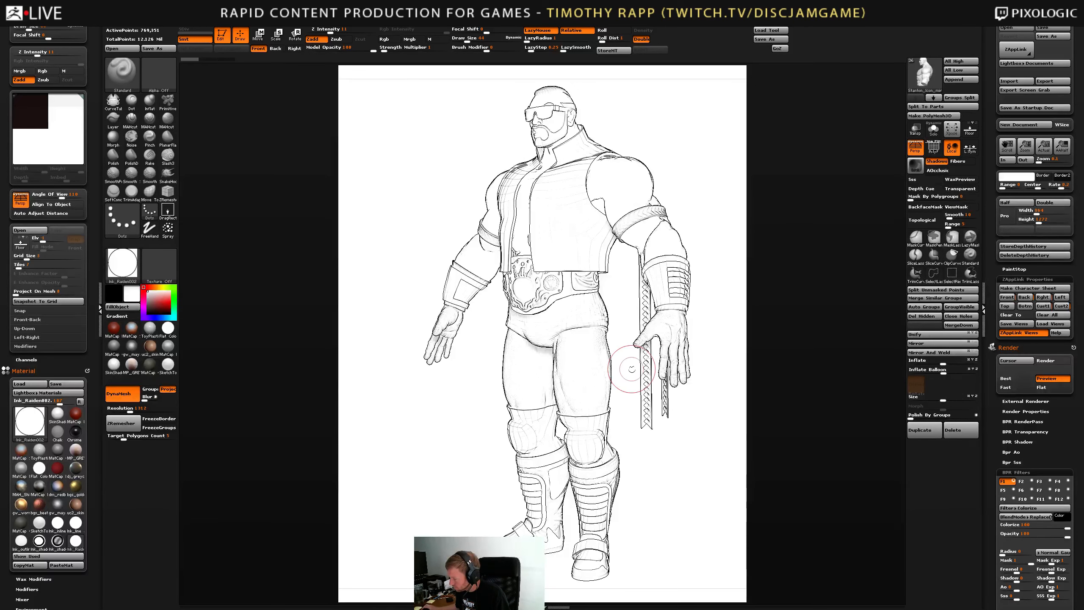
pyautogui.click(258, 48)
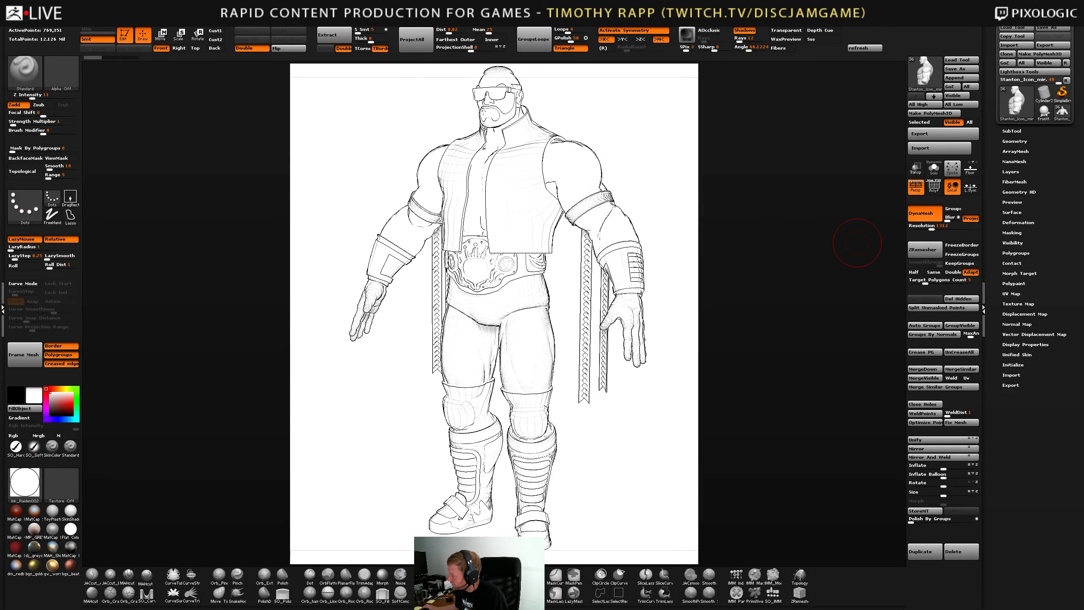
pyautogui.moveTo(787, 254); pyautogui.dragTo(813, 258)
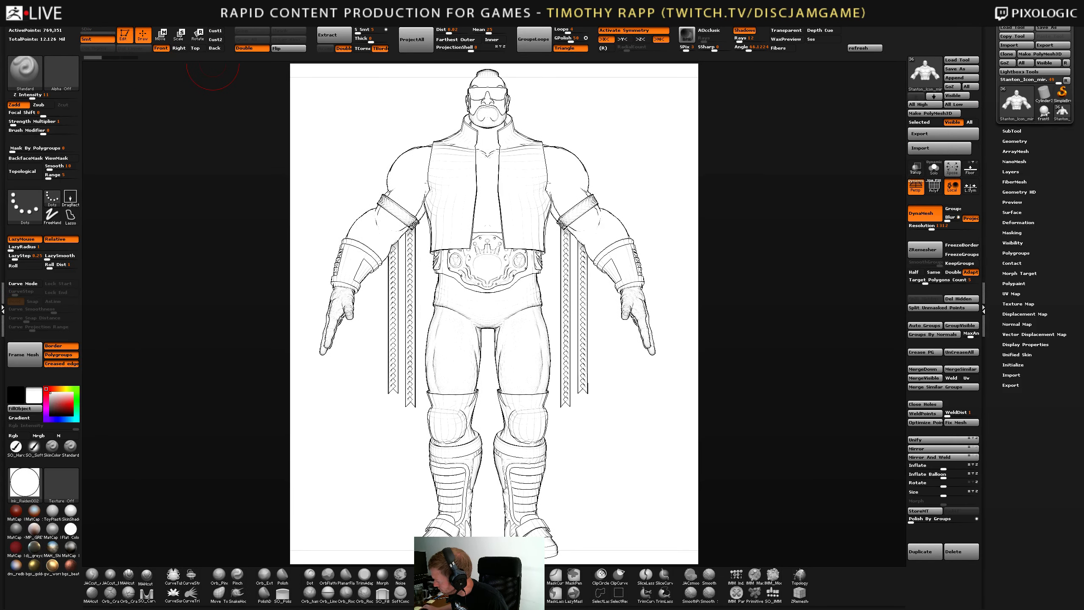
pyautogui.moveTo(707, 327); pyautogui.dragTo(695, 344)
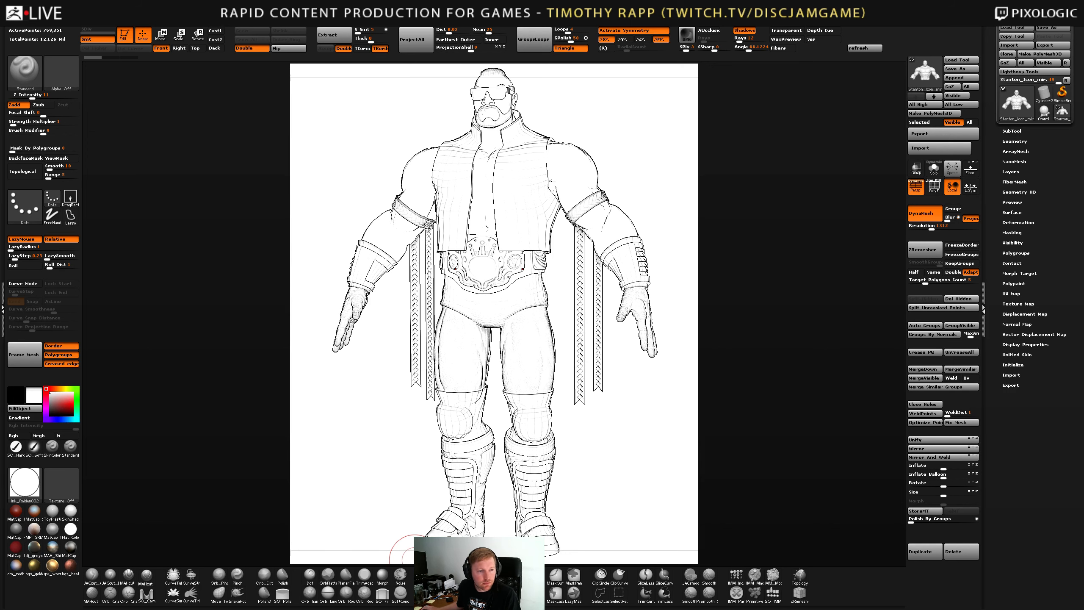
pyautogui.moveTo(738, 392)
pyautogui.keyDown('shift'); pyautogui.mouseDown()
pyautogui.moveTo(745, 383)
pyautogui.moveTo(726, 377)
pyautogui.mouseUp(); pyautogui.keyUp('shift')
pyautogui.moveTo(662, 386); pyautogui.dragTo(615, 337)
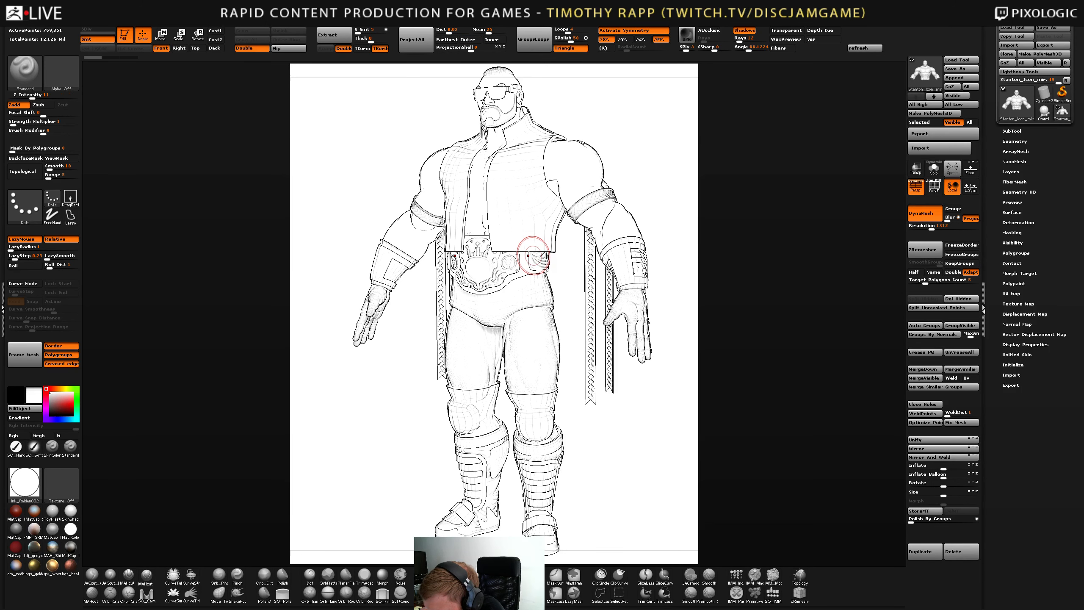
pyautogui.click(70, 23)
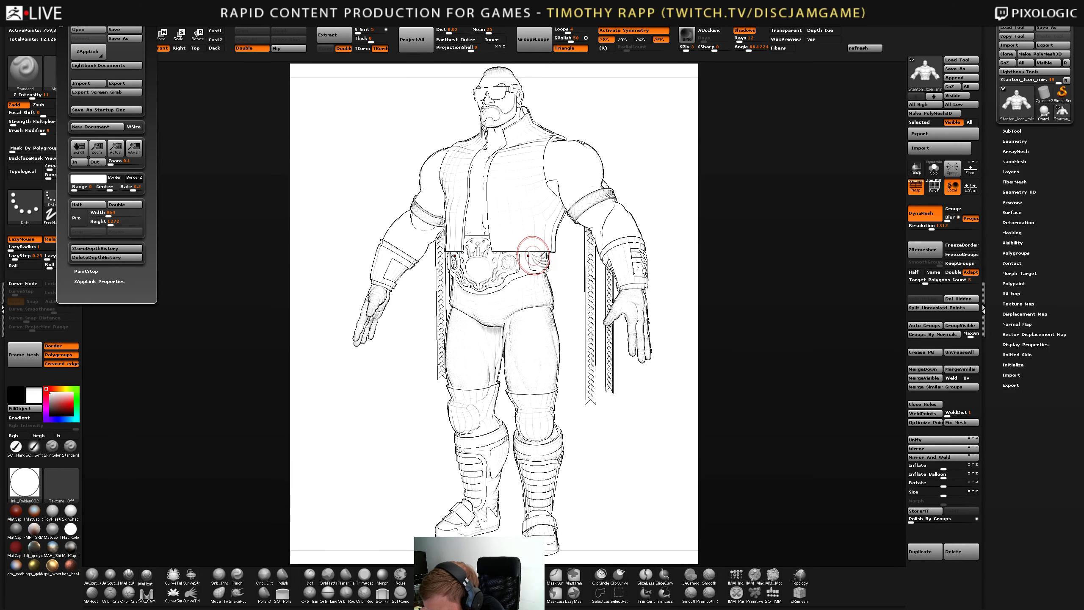
pyautogui.click(83, 31)
pyautogui.click(579, 341)
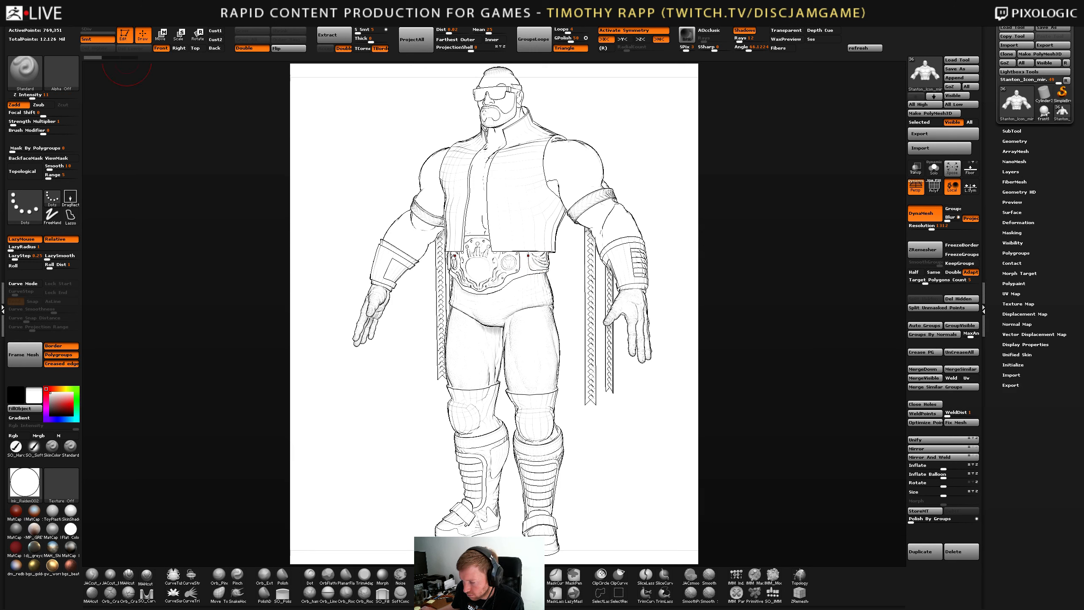
pyautogui.click(67, 25)
pyautogui.moveTo(86, 25)
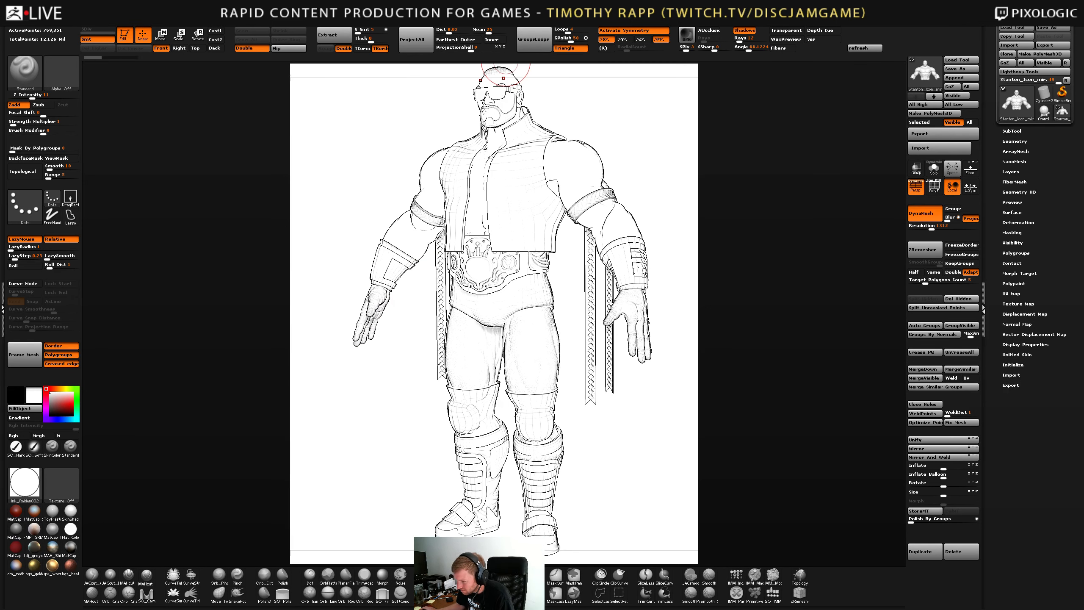
pyautogui.click(370, 23)
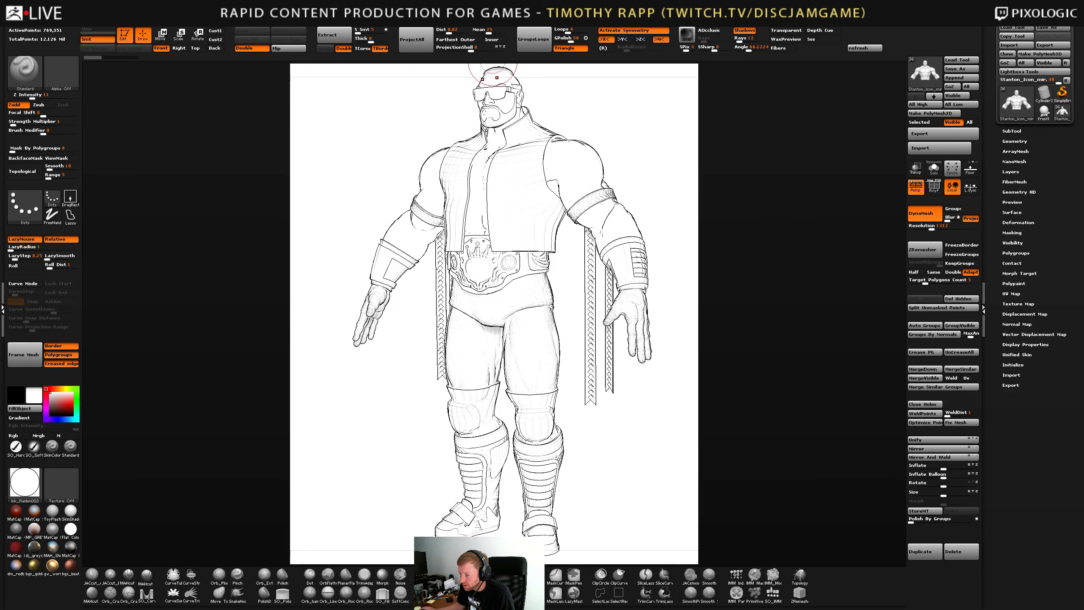
pyautogui.click(265, 21)
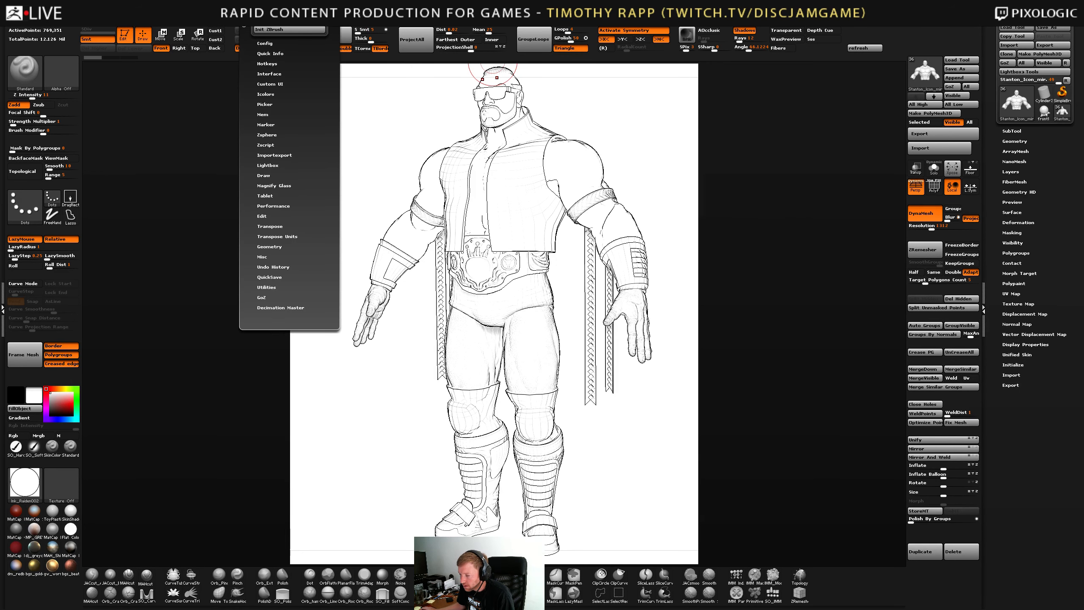
pyautogui.click(261, 29)
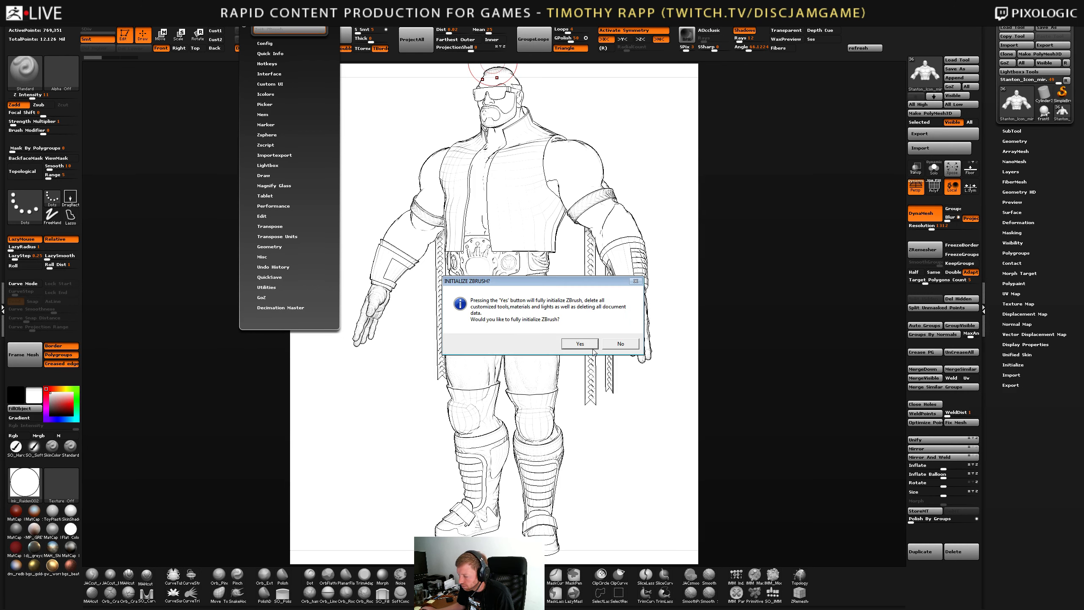
pyautogui.click(619, 346)
# Open the decimated torso armour project without saving the wrestler project, dismissing the LightBox shortcut notice.
pyautogui.click(217, 21)
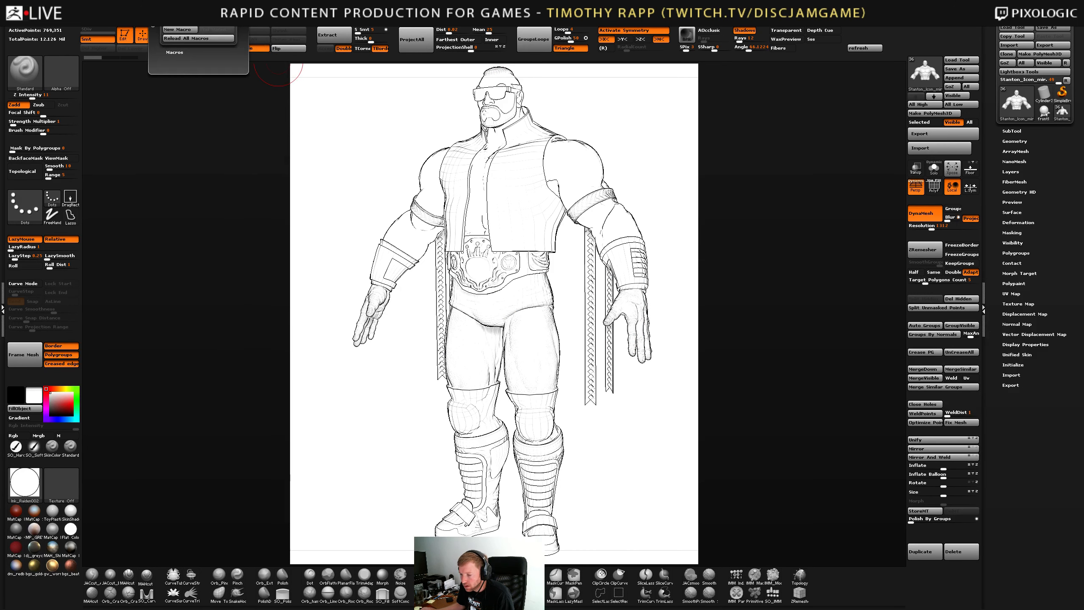
pyautogui.moveTo(143, 21)
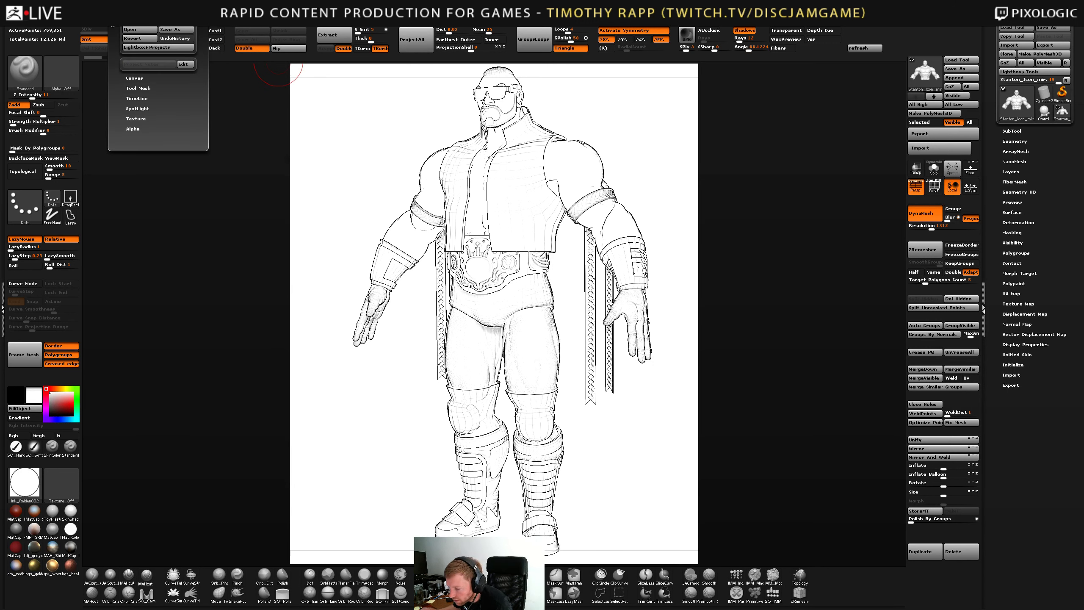
pyautogui.click(137, 30)
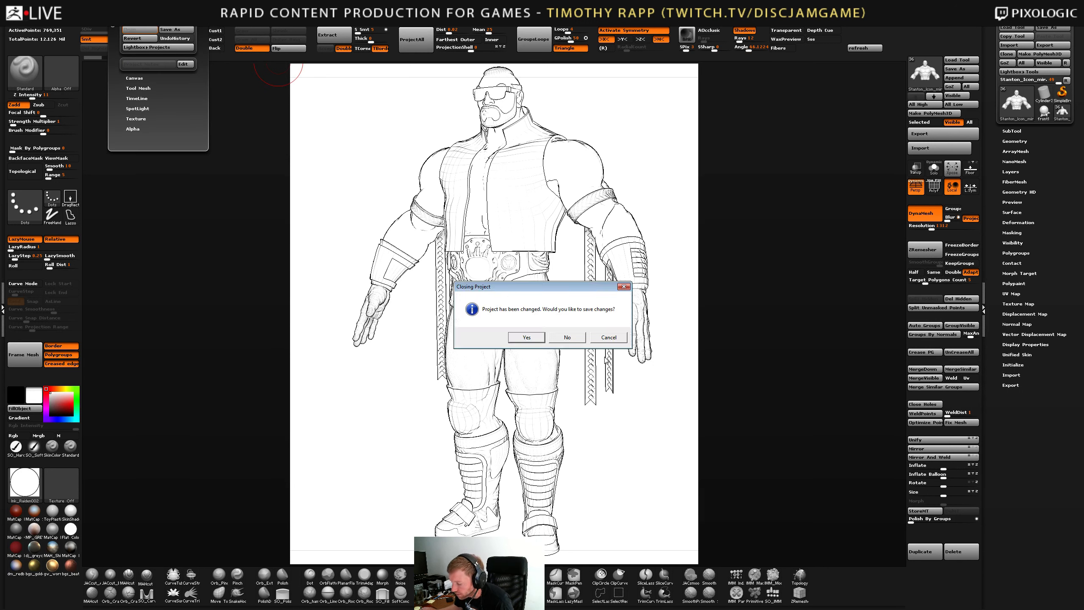
pyautogui.click(567, 337)
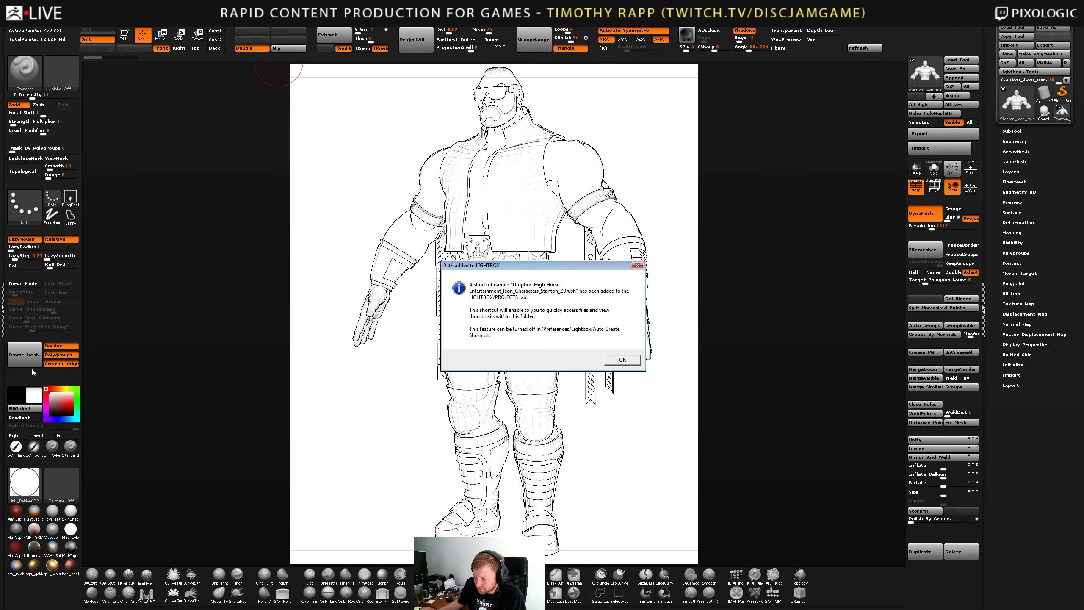
pyautogui.click(622, 360)
pyautogui.moveTo(667, 361)
pyautogui.mouseDown()
pyautogui.moveTo(534, 389)
pyautogui.moveTo(668, 397)
pyautogui.moveTo(812, 325)
pyautogui.mouseUp()
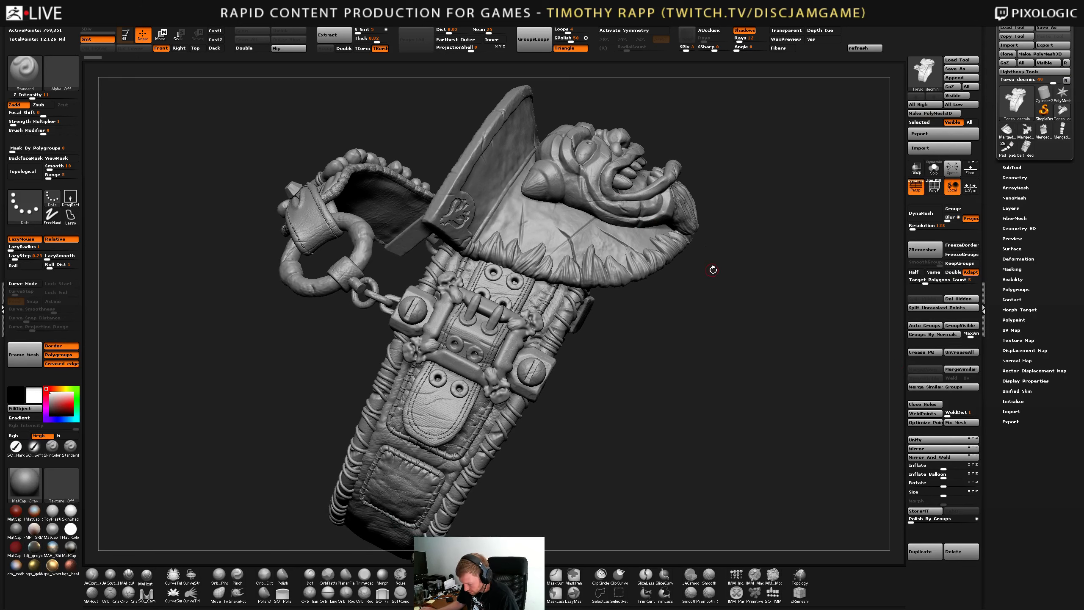
pyautogui.moveTo(751, 284); pyautogui.dragTo(737, 310)
pyautogui.click(252, 22)
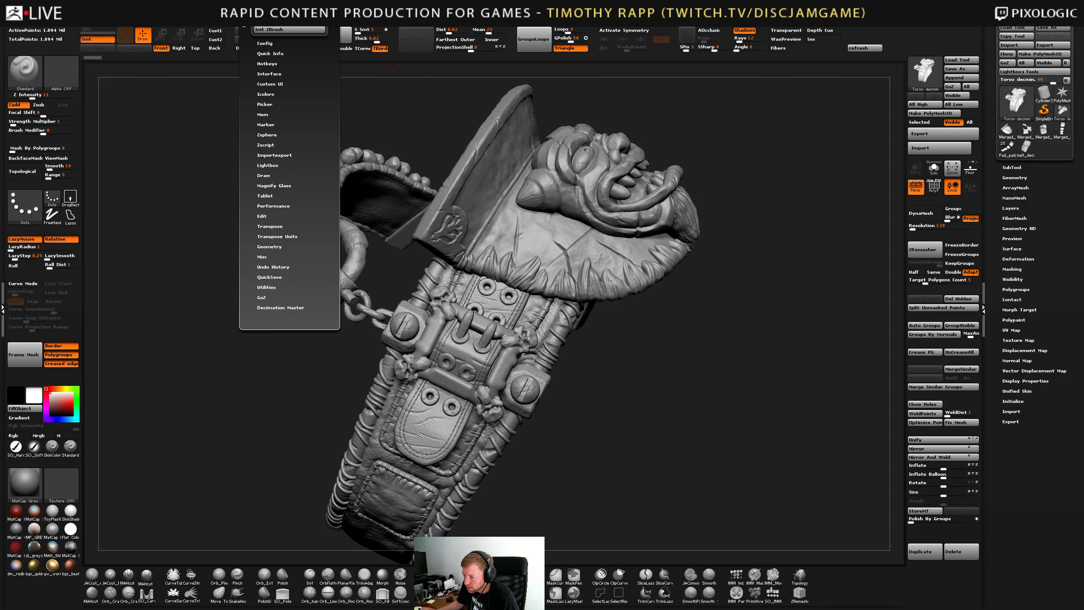
pyautogui.moveTo(113, 22)
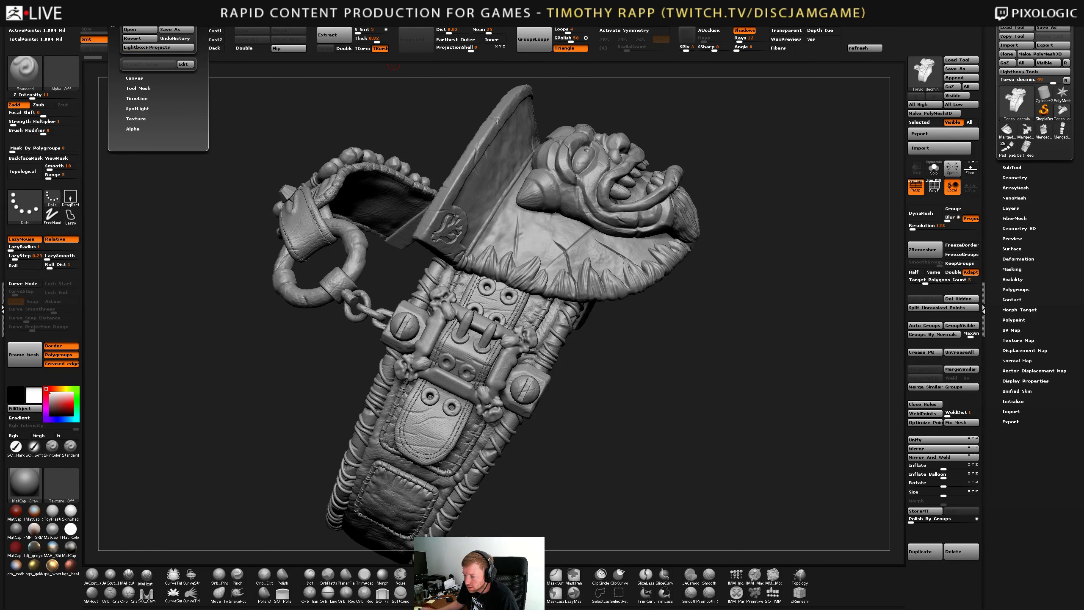
pyautogui.moveTo(252, 22)
pyautogui.click(262, 43)
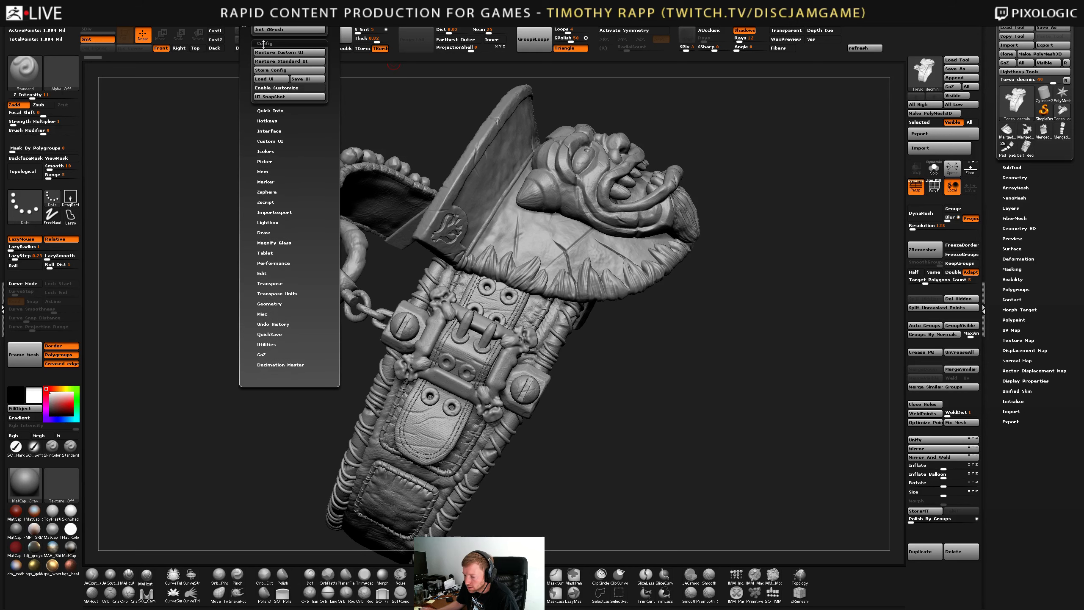
# Make the Pad_pads2 tool active and browse through its subtool list.
pyautogui.click(1013, 168)
pyautogui.click(1008, 148)
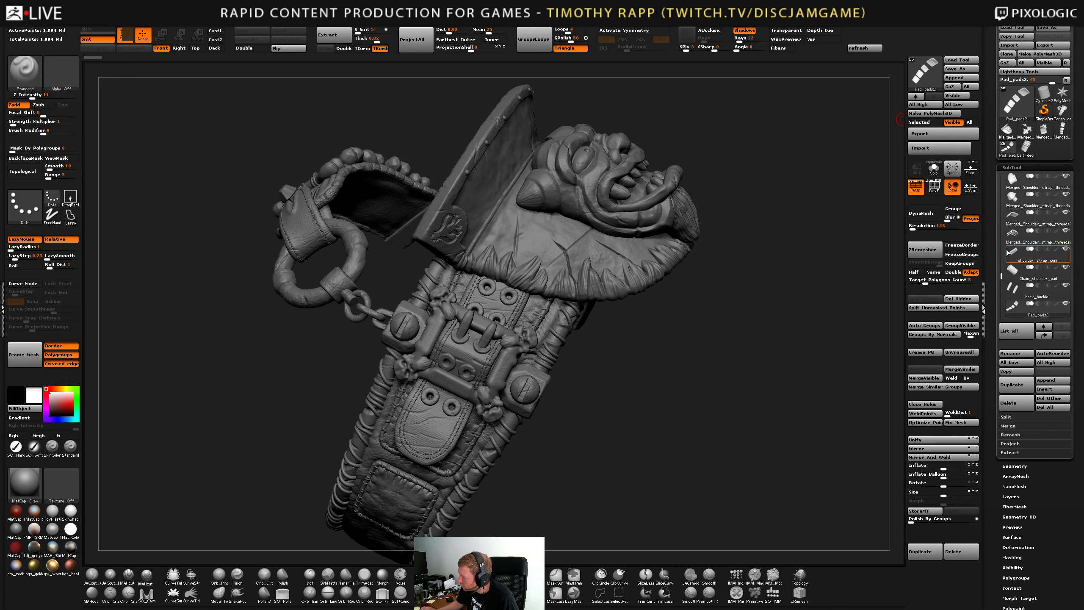
pyautogui.moveTo(1000, 274); pyautogui.dragTo(1001, 177)
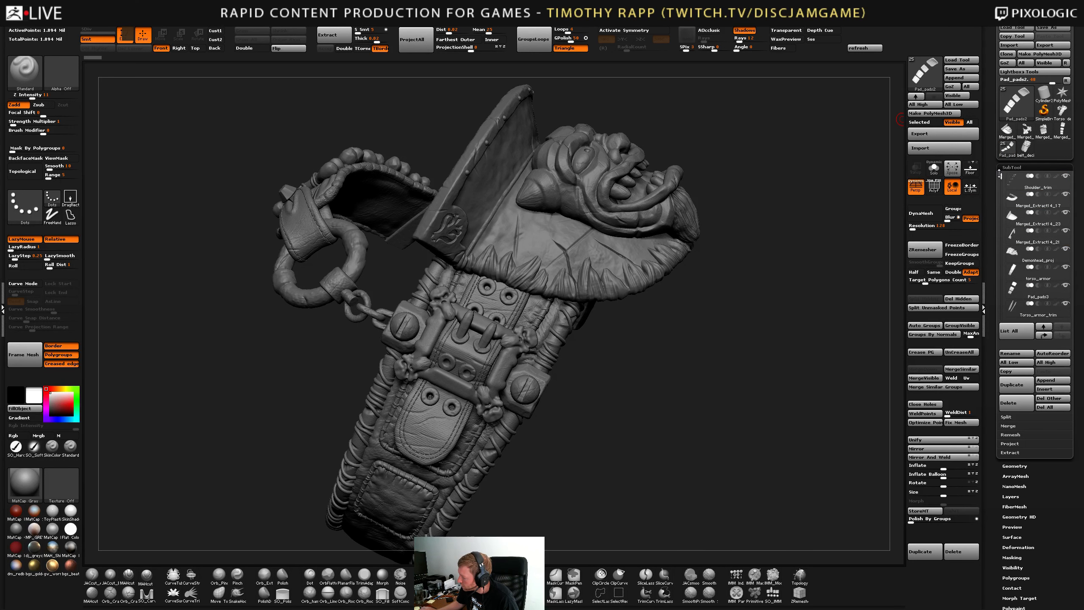
# Close ZBrush without saving the torso armour project and view the CharacterStrip.psd turnaround sheet.
pyautogui.moveTo(709, 412)
pyautogui.mouseDown()
pyautogui.moveTo(565, 420)
pyautogui.moveTo(626, 170)
pyautogui.mouseUp()
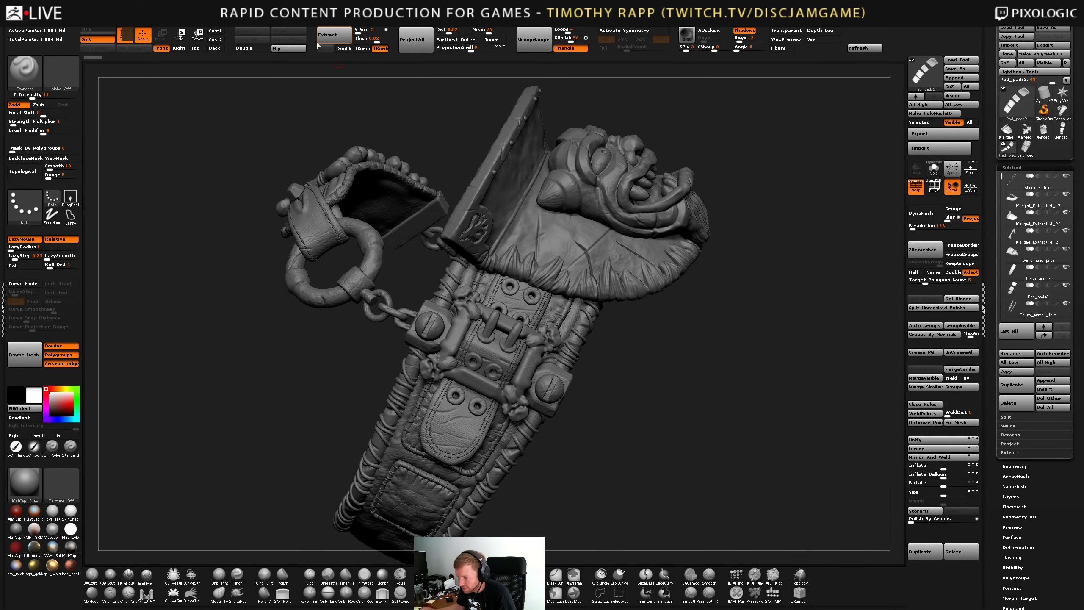
pyautogui.click(257, 20)
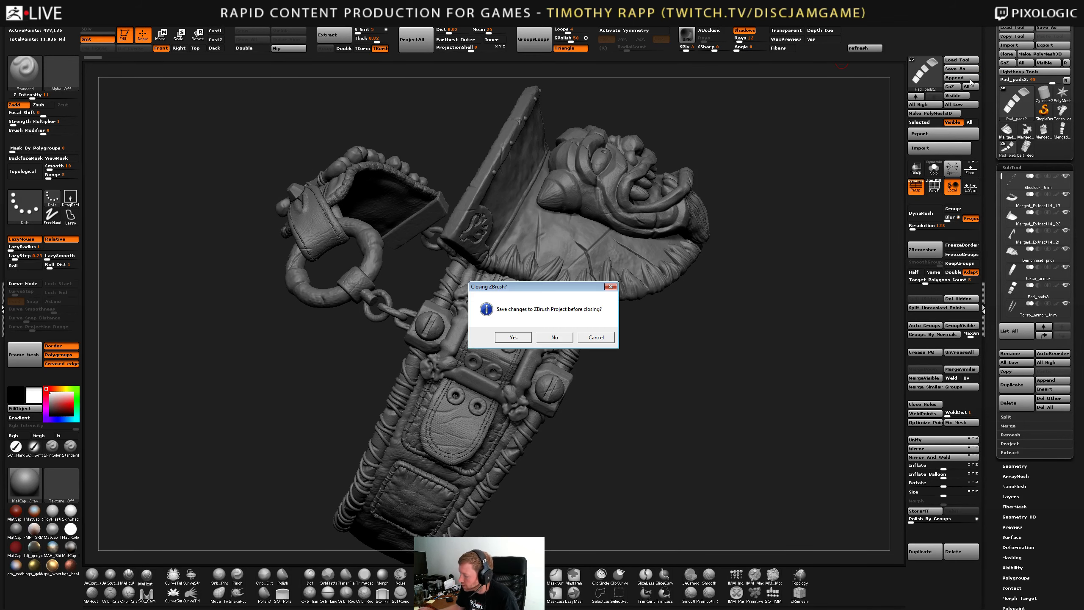
pyautogui.click(546, 336)
pyautogui.hotkey('alt', 'Tab')
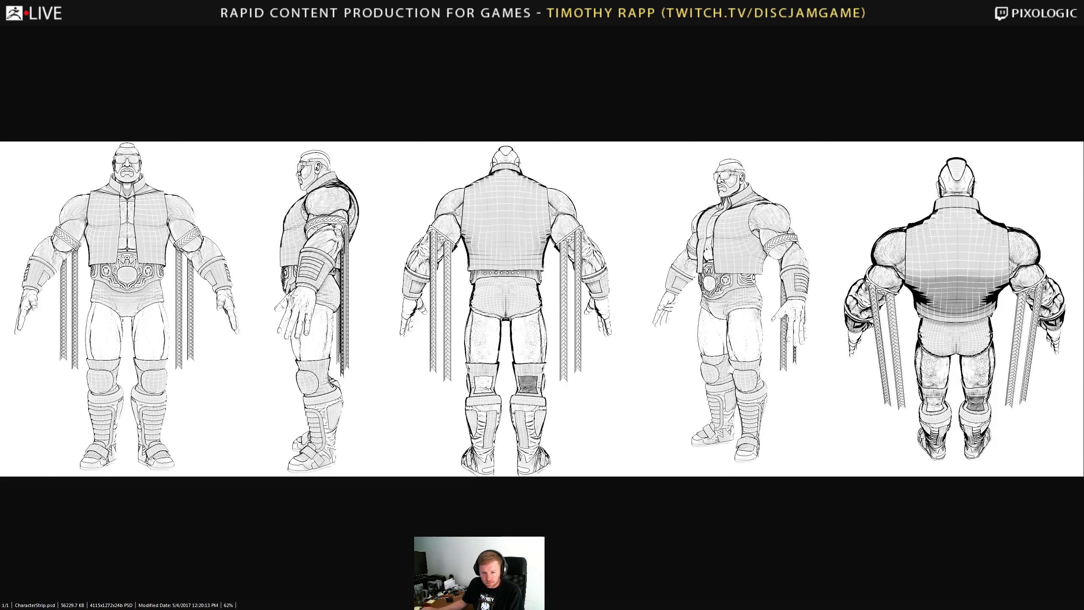
pyautogui.press('Escape')
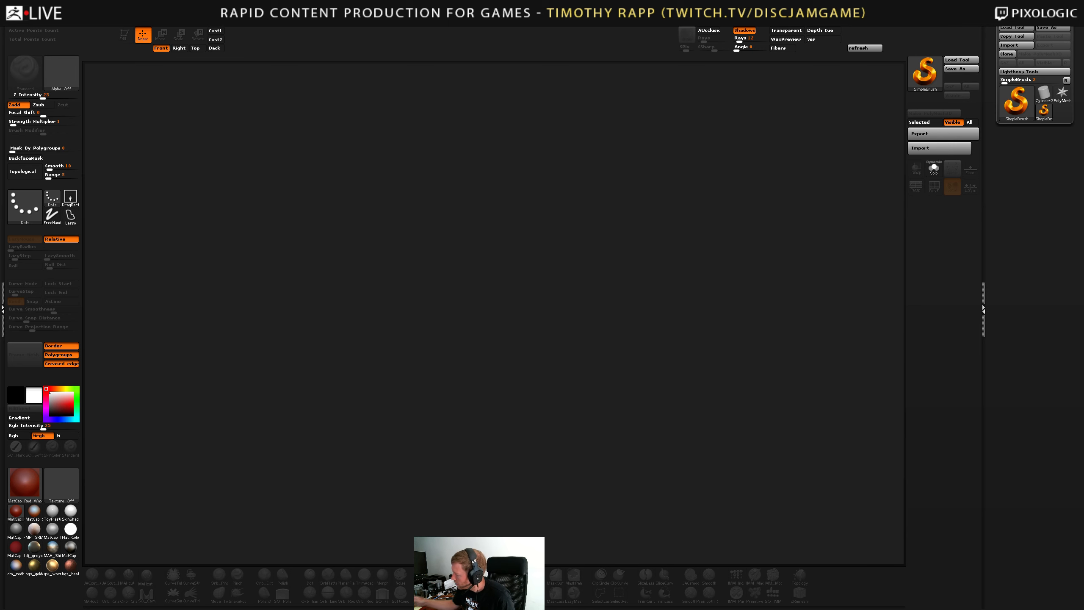
# Load the wrestler tool into the fresh ZBrush session, frame it and bring the vest into close view.
pyautogui.click(1016, 28)
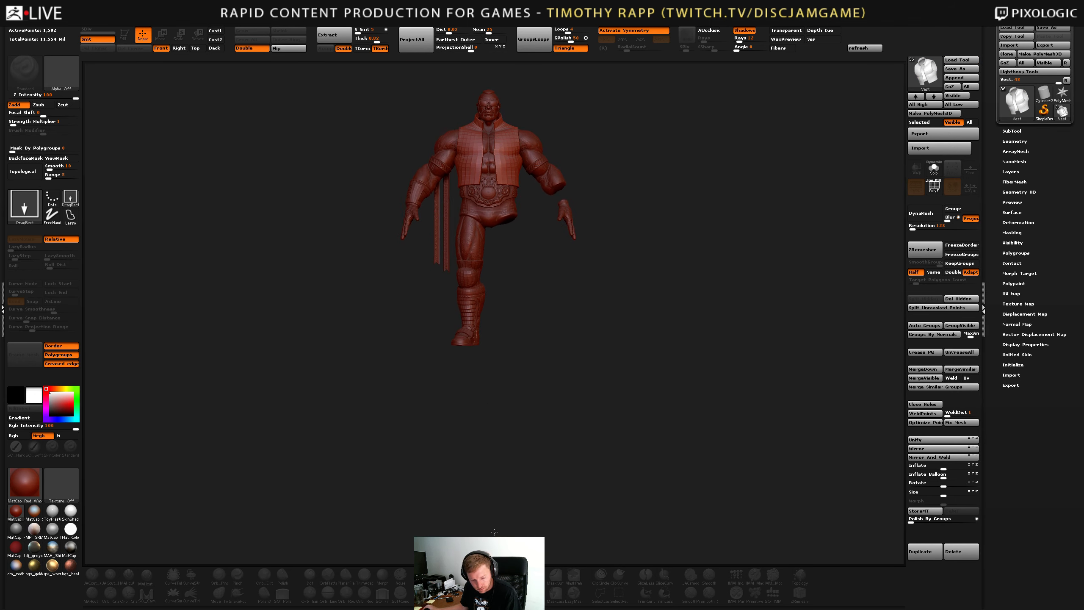
pyautogui.press('f')
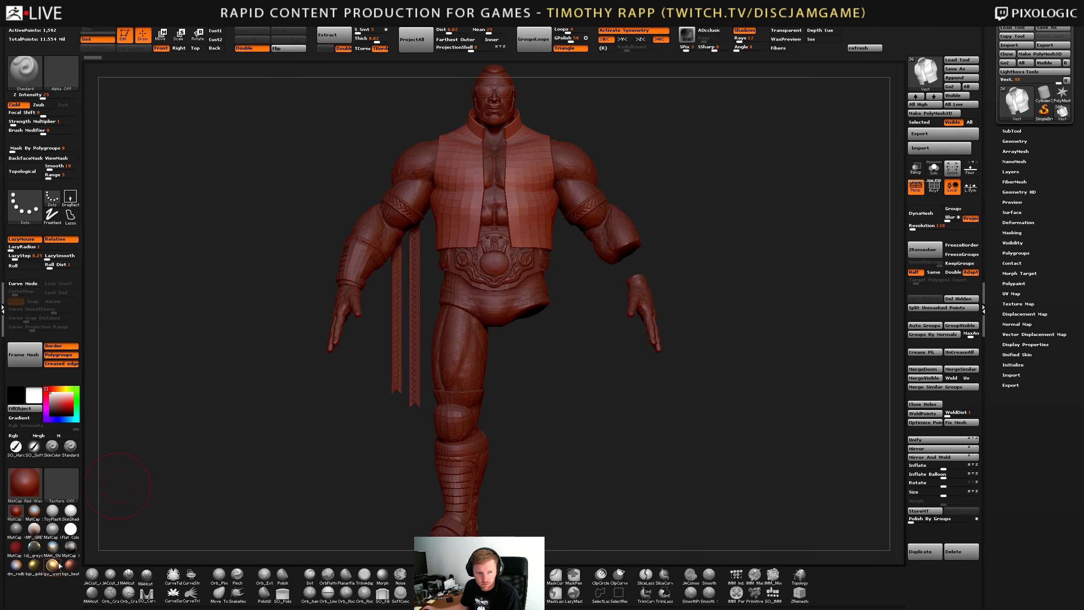
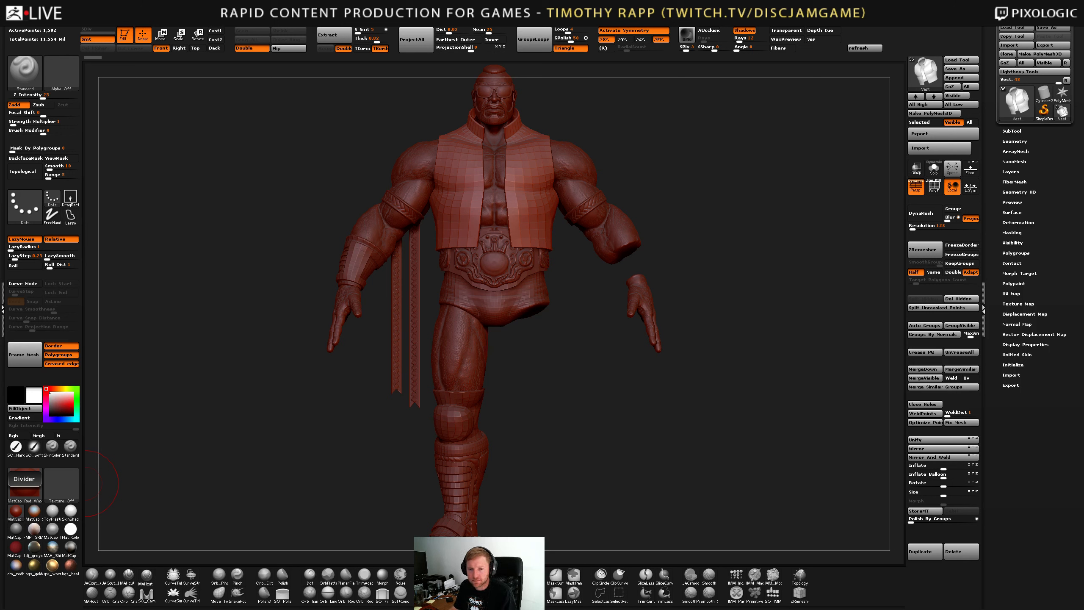
pyautogui.moveTo(605, 440)
pyautogui.mouseDown()
pyautogui.moveTo(555, 433)
pyautogui.moveTo(662, 421)
pyautogui.moveTo(606, 423)
pyautogui.moveTo(643, 421)
pyautogui.moveTo(623, 400)
pyautogui.moveTo(589, 414)
pyautogui.mouseUp()
pyautogui.moveTo(435, 315)
pyautogui.keyDown('alt'); pyautogui.mouseDown(button='right')
pyautogui.moveTo(447, 439)
pyautogui.moveTo(432, 430)
pyautogui.moveTo(489, 432)
pyautogui.moveTo(461, 430)
pyautogui.mouseUp(button='right'); pyautogui.keyUp('alt')
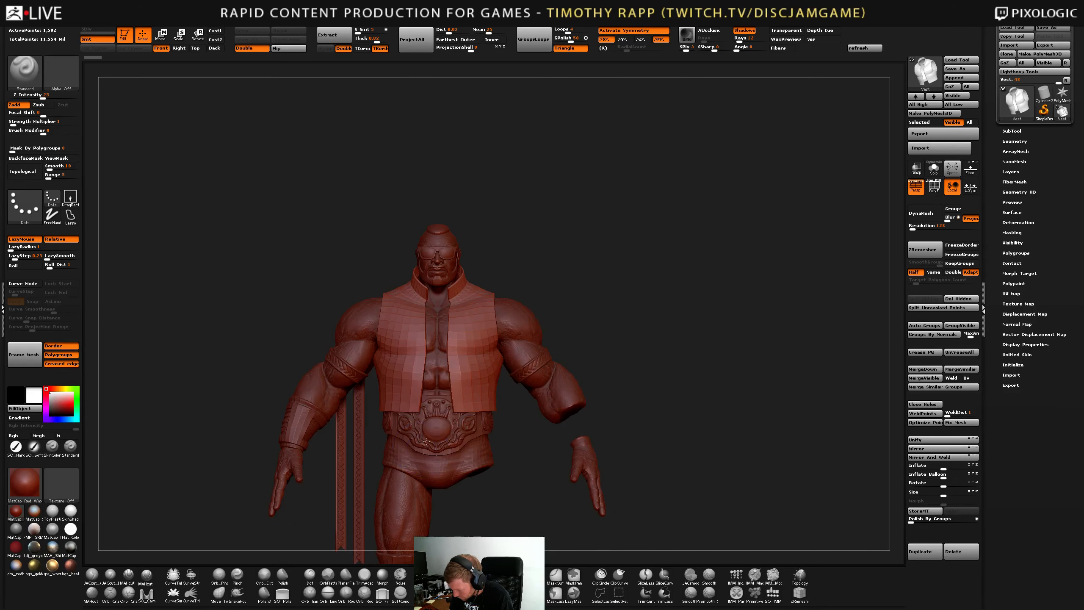
pyautogui.keyDown('alt'); pyautogui.moveTo(451, 388); pyautogui.dragTo(453, 442, button='right'); pyautogui.keyUp('alt')
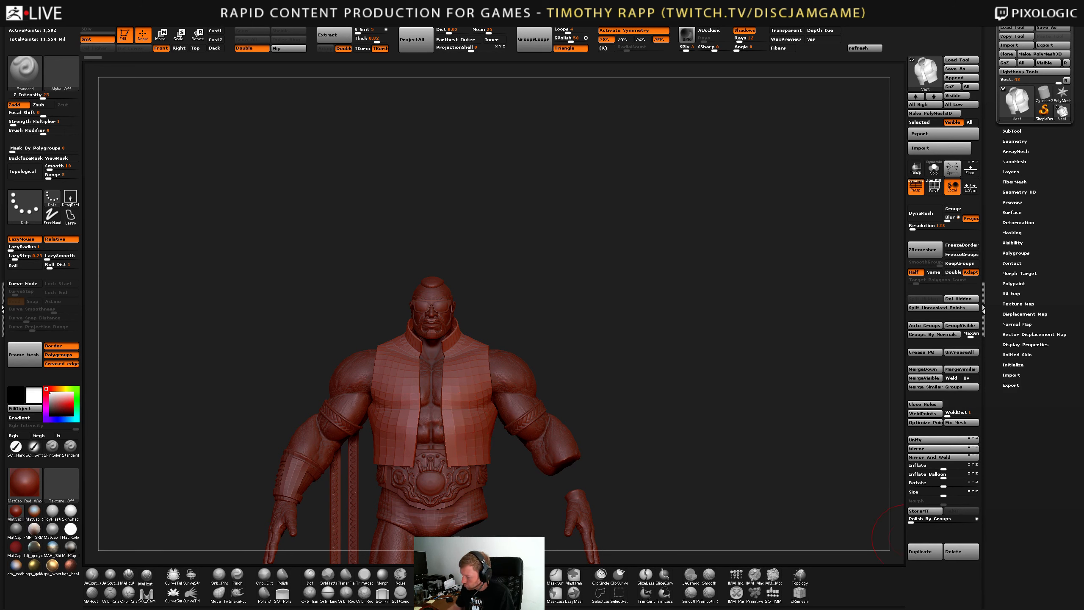
pyautogui.moveTo(487, 435)
pyautogui.mouseDown(button='right')
pyautogui.moveTo(422, 444)
pyautogui.moveTo(458, 440)
pyautogui.mouseUp(button='right')
# Display the vest's polyframe, reduce the brush's draw size and examine the front opening and edges from several angles.
pyautogui.press('shift')
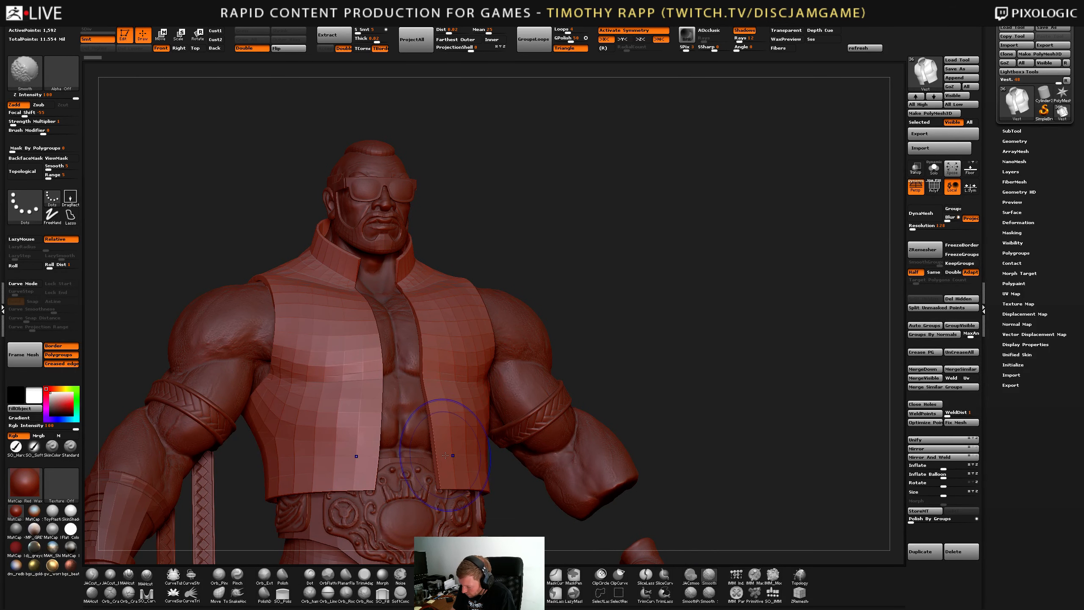
pyautogui.hotkey('shift', 'f')
pyautogui.hotkey('shift', 'f')
pyautogui.hotkey('shift', 'f')
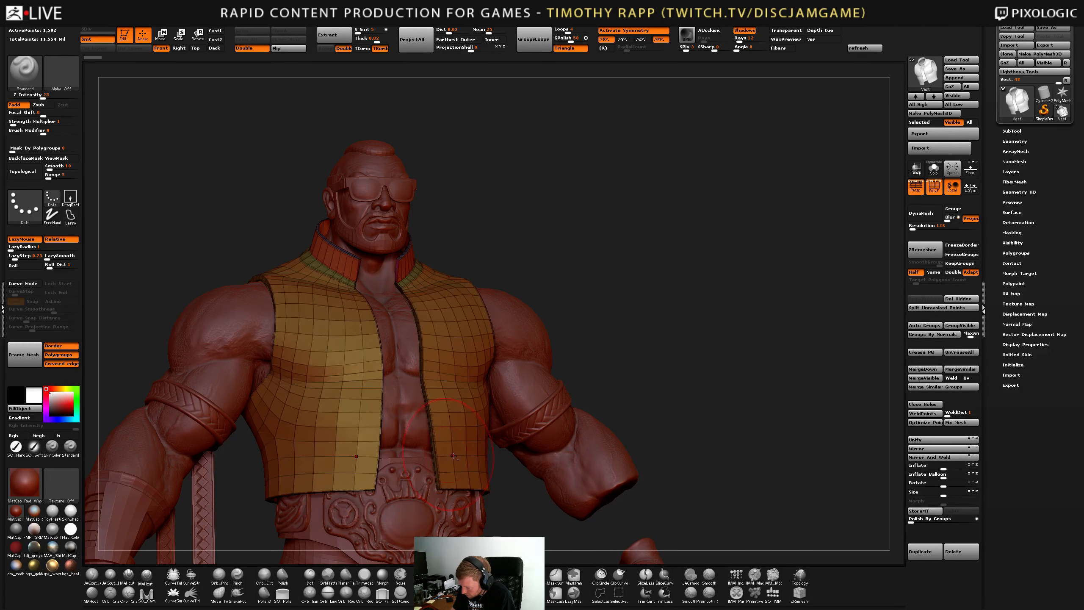
pyautogui.moveTo(447, 453)
pyautogui.keyDown('ctrl'); pyautogui.mouseDown(button='right')
pyautogui.moveTo(431, 474)
pyautogui.moveTo(427, 463)
pyautogui.moveTo(435, 468)
pyautogui.mouseUp(button='right'); pyautogui.keyUp('ctrl')
pyautogui.press('s')
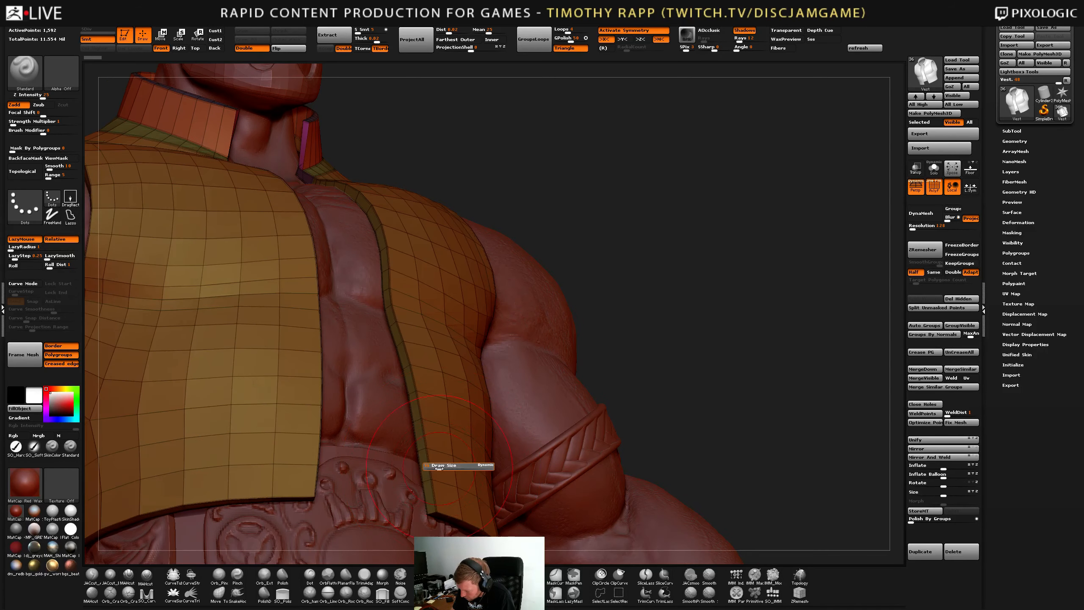
pyautogui.moveTo(433, 469); pyautogui.dragTo(428, 468)
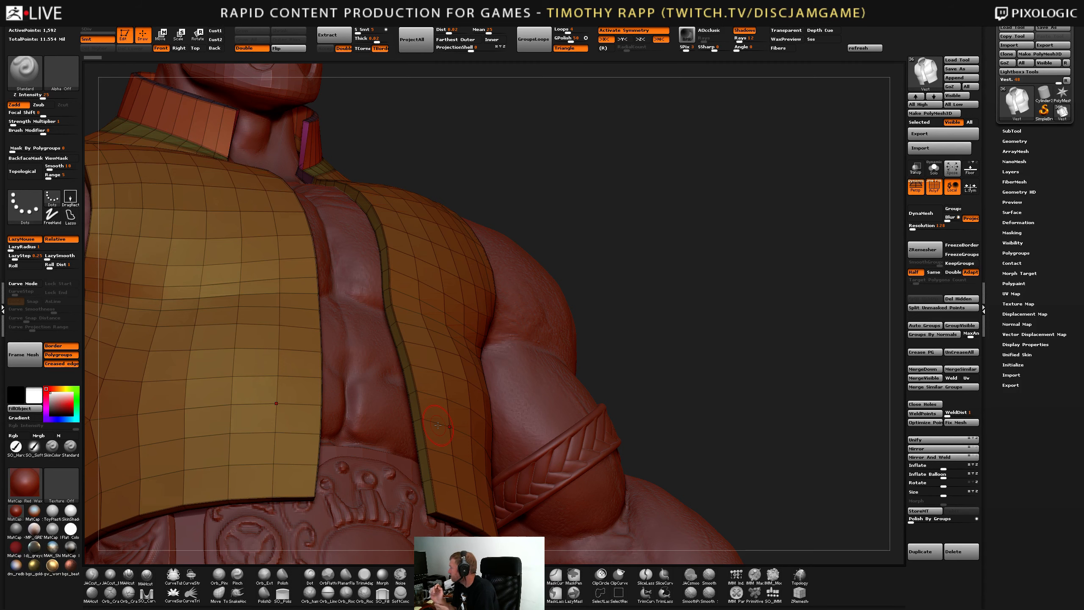
pyautogui.moveTo(438, 425); pyautogui.dragTo(543, 385, button='right')
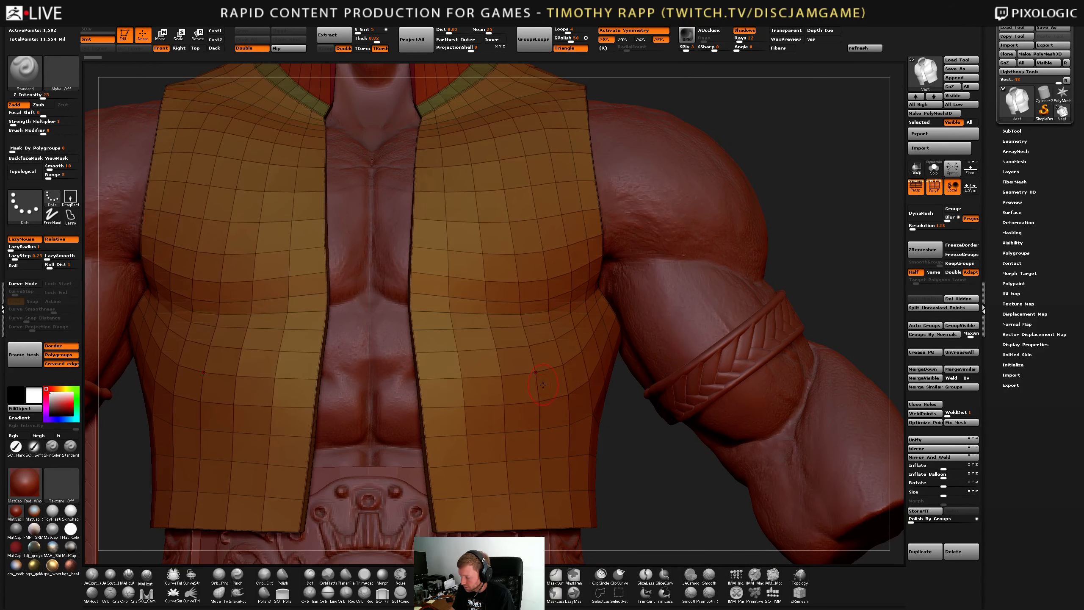
pyautogui.moveTo(440, 487); pyautogui.dragTo(447, 483, button='right')
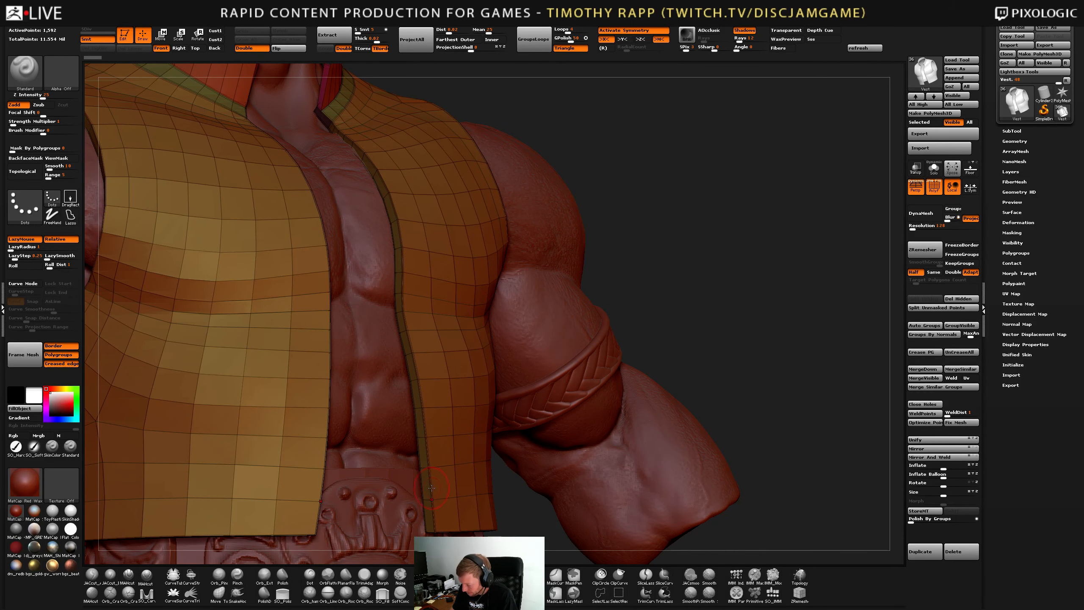
pyautogui.moveTo(437, 486); pyautogui.dragTo(328, 447, button='right')
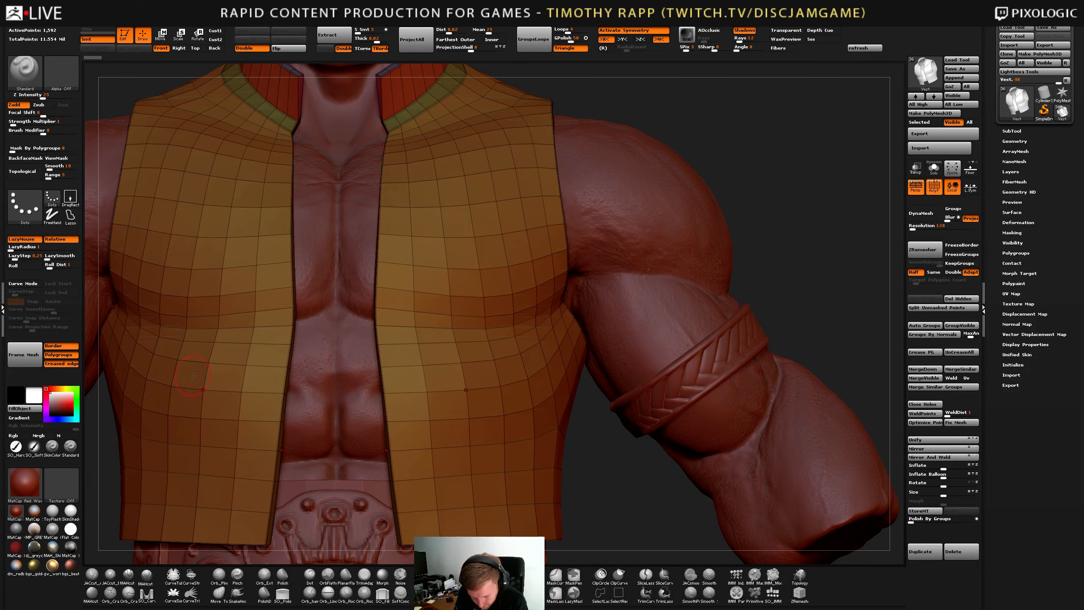
# Choose the CurveTube brush and frame only the vest's creased edges with curves, showing the vest alone without polyframe.
pyautogui.press('b')
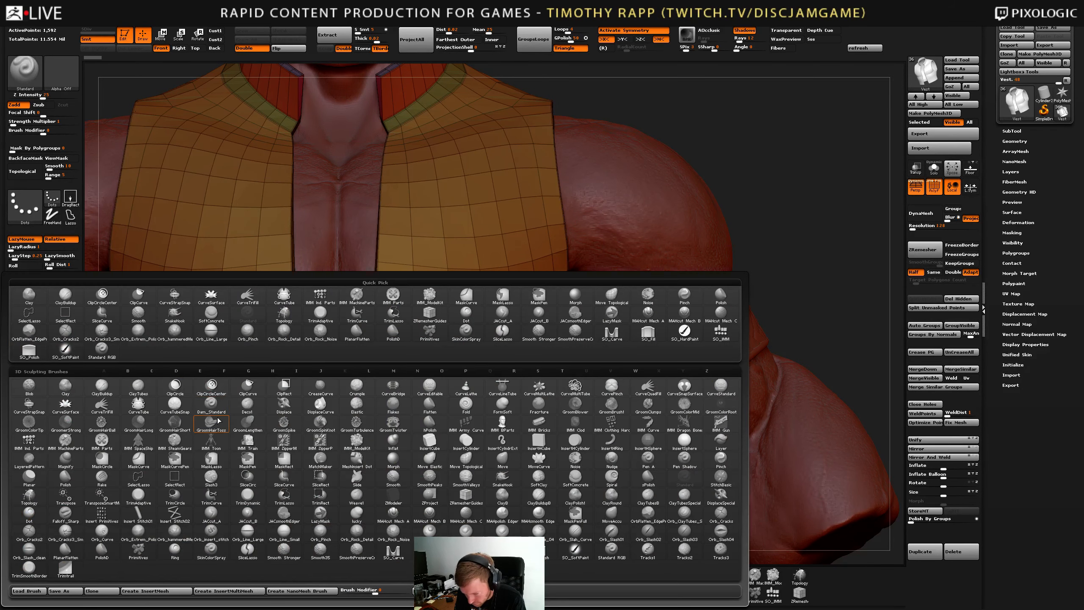
pyautogui.press('i')
pyautogui.press('Escape')
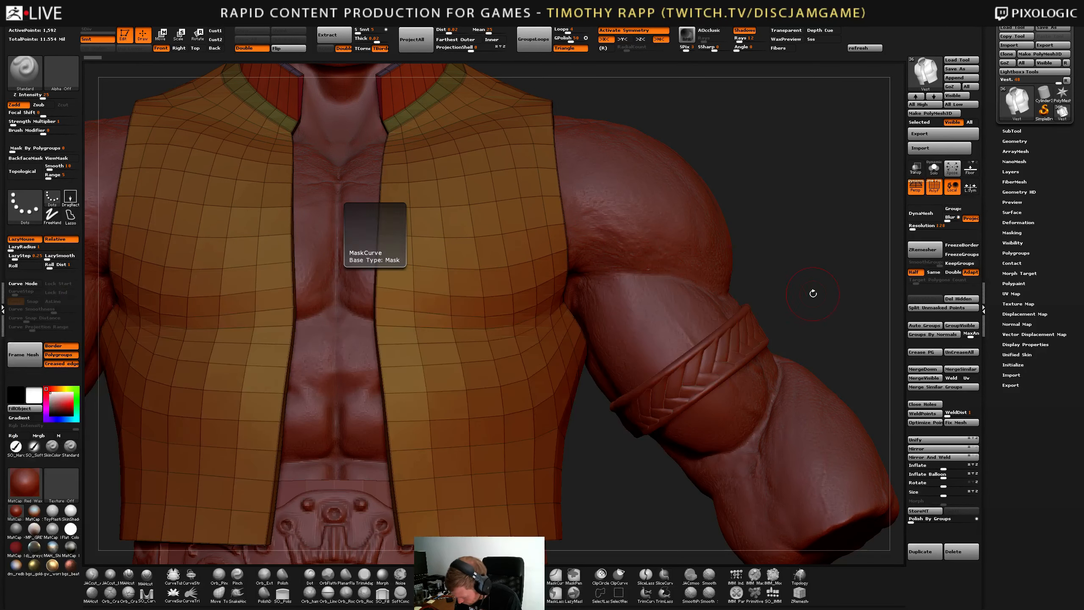
pyautogui.click(174, 585)
pyautogui.click(64, 357)
pyautogui.click(61, 346)
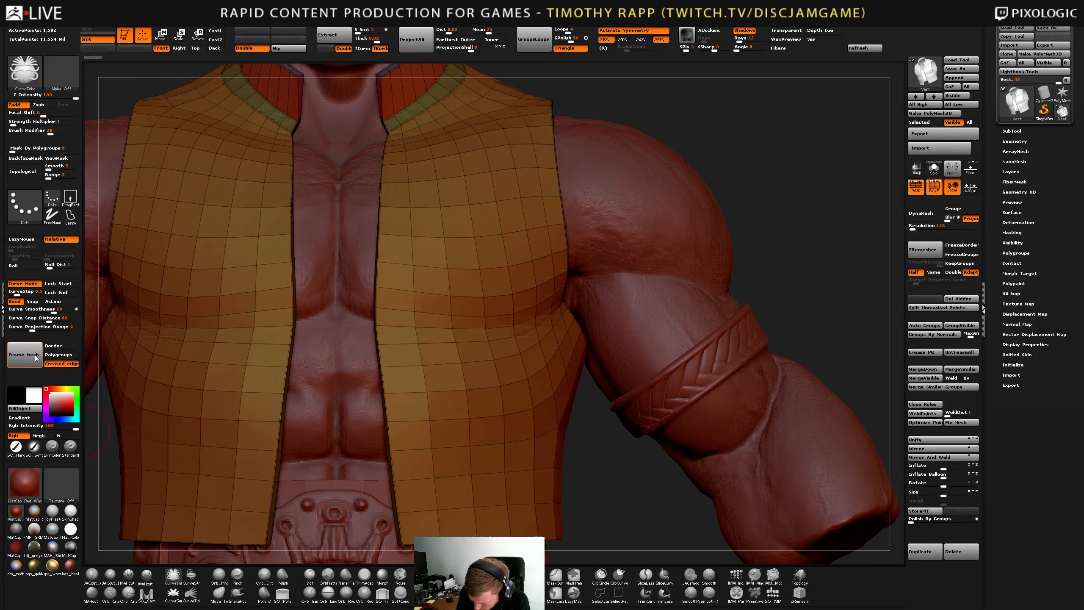
pyautogui.click(29, 356)
pyautogui.click(933, 168)
pyautogui.hotkey('shift', 'f')
# Try generating tubes along the vest's creased-edge curves, inspect the collar and front trim, and undo them.
pyautogui.click(445, 485)
pyautogui.click(447, 487)
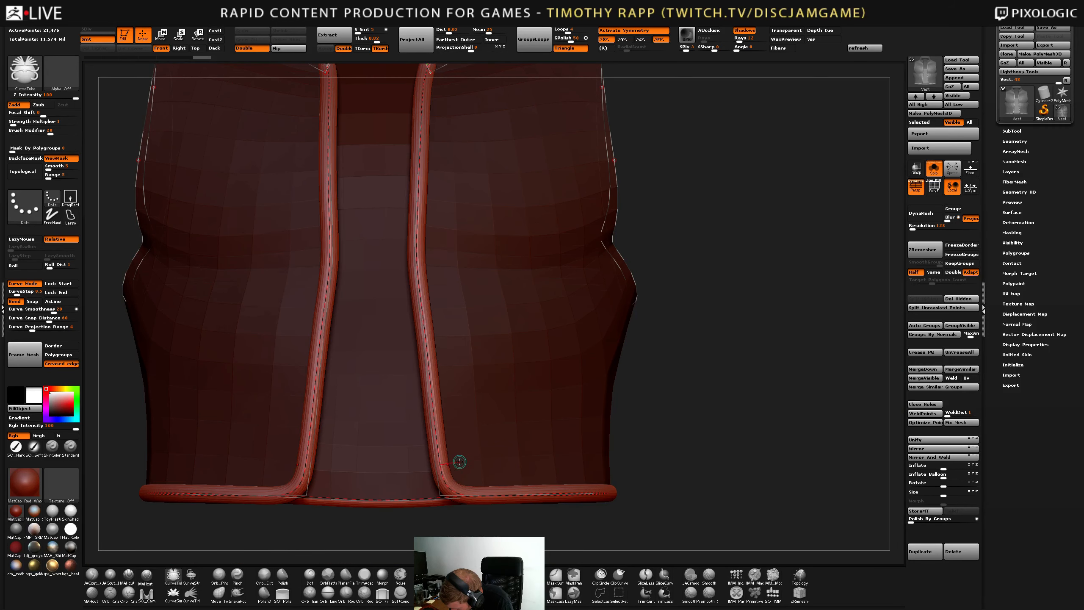
pyautogui.keyDown('ctrl'); pyautogui.moveTo(585, 433); pyautogui.dragTo(576, 461, button='right'); pyautogui.keyUp('ctrl')
pyautogui.hotkey('shift', 'f')
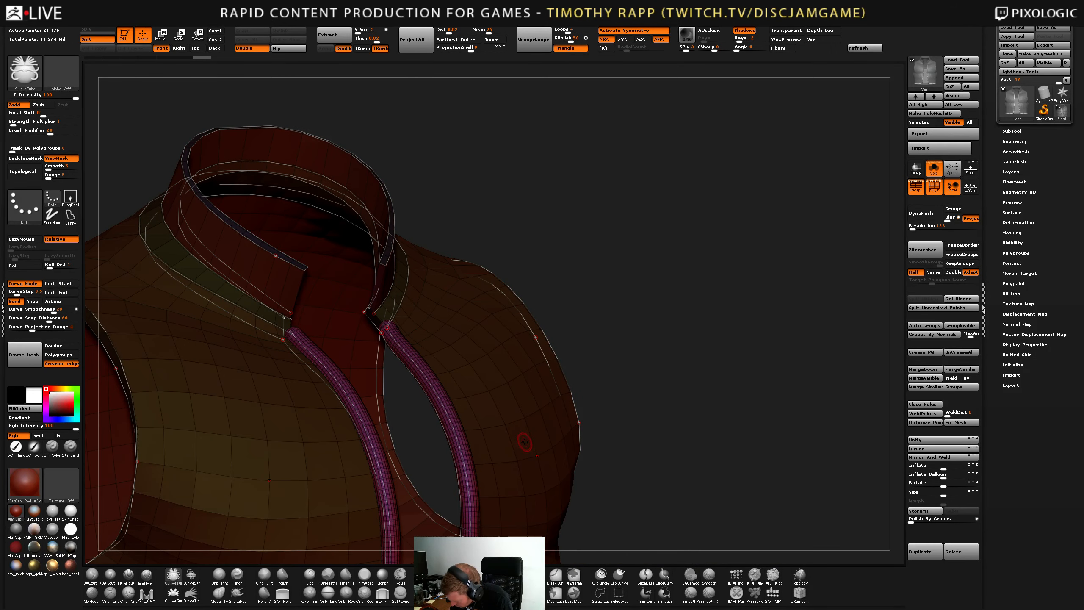
pyautogui.hotkey('shift', 'f')
pyautogui.hotkey('shift', 'f')
pyautogui.moveTo(519, 442); pyautogui.dragTo(662, 428, button='right')
pyautogui.hotkey('ctrl', 'z')
pyautogui.hotkey('ctrl', 'z')
pyautogui.hotkey('ctrl', 'z')
pyautogui.hotkey('ctrl', 'z')
# Limit Frame Mesh to the Border option, with creased edges and polygroups off, and turn off symmetry.
pyautogui.click(61, 363)
pyautogui.click(60, 355)
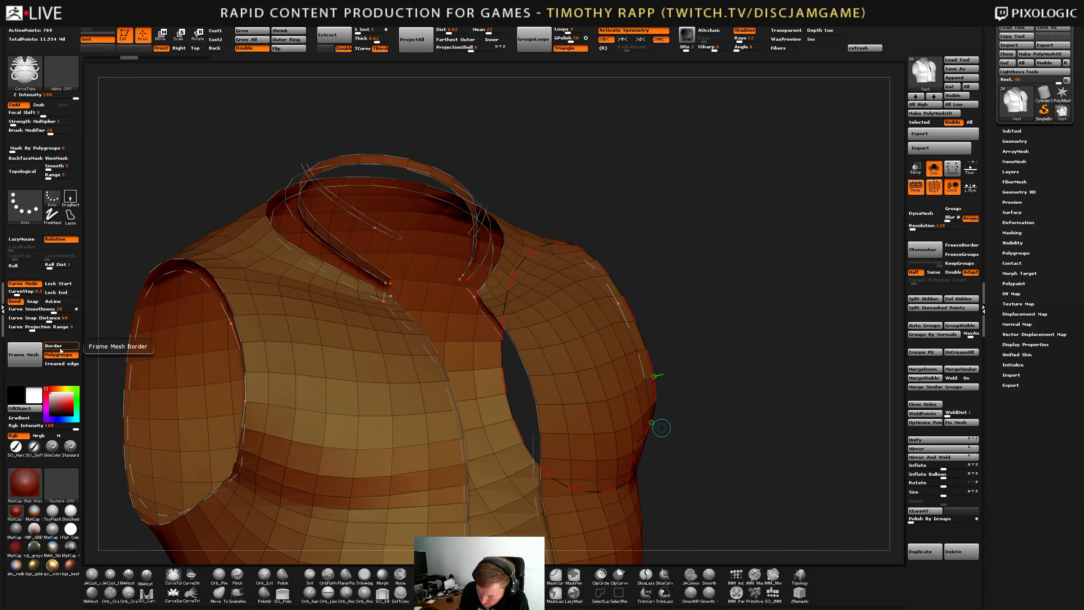
pyautogui.click(61, 346)
pyautogui.click(59, 355)
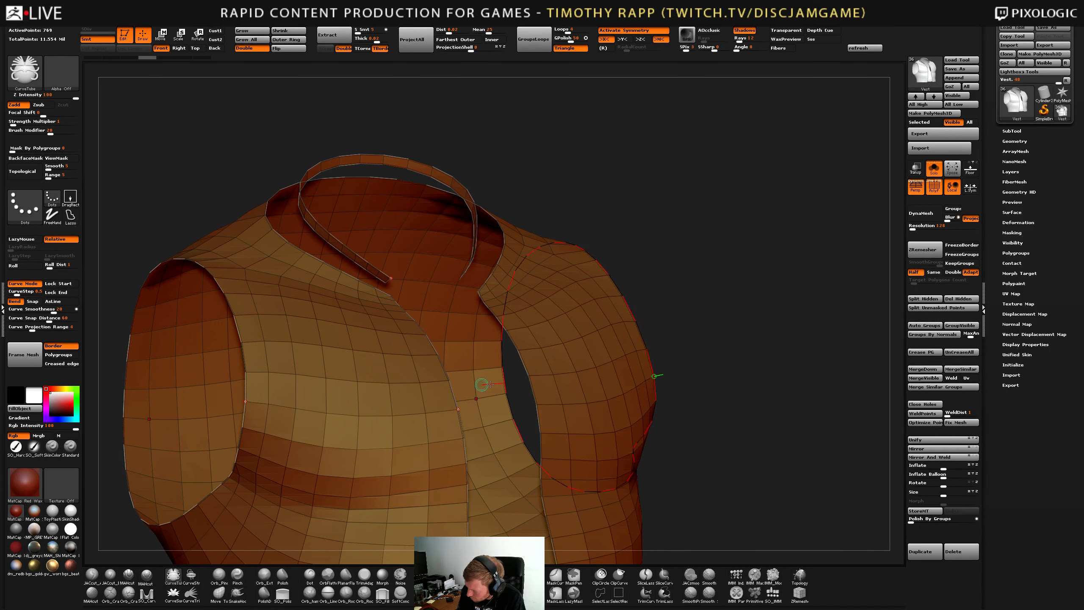
pyautogui.moveTo(483, 385); pyautogui.dragTo(536, 401, button='right')
pyautogui.press('x')
# Try generating a tube along the vest's border curves and undo it.
pyautogui.click(537, 402)
pyautogui.keyDown('ctrl'); pyautogui.moveTo(683, 427); pyautogui.dragTo(670, 375, button='right'); pyautogui.keyUp('ctrl')
pyautogui.keyDown('ctrl'); pyautogui.moveTo(755, 363); pyautogui.dragTo(622, 335, button='right'); pyautogui.keyUp('ctrl')
pyautogui.hotkey('ctrl', 'z')
pyautogui.hotkey('ctrl', 'z')
# Regroup the vest's polygroups by normals and combine its inner surface into a single polygroup.
pyautogui.hotkey('ctrl', '2')
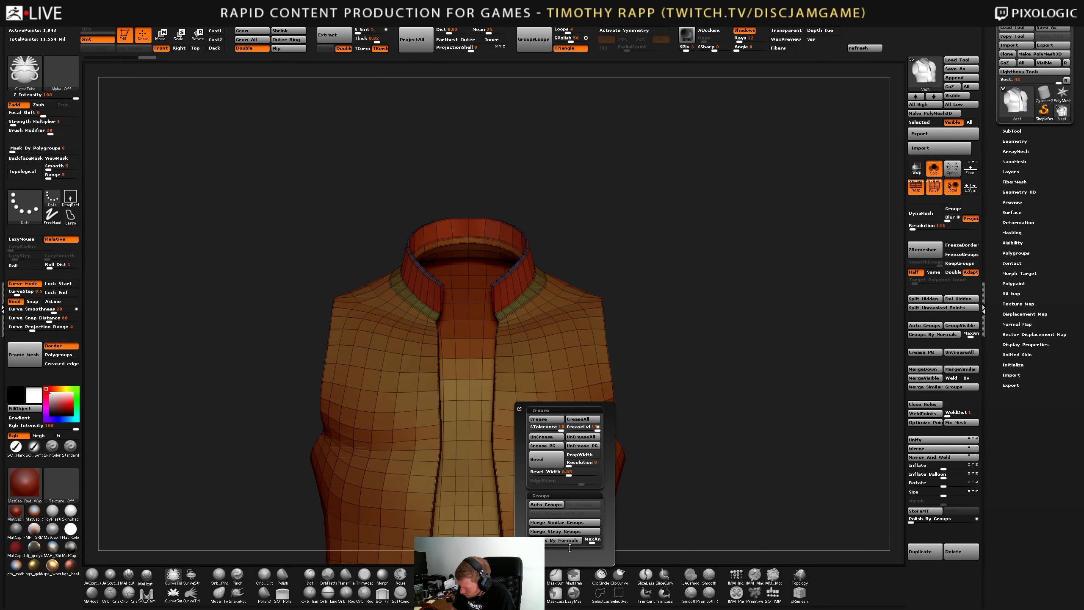
pyautogui.click(573, 541)
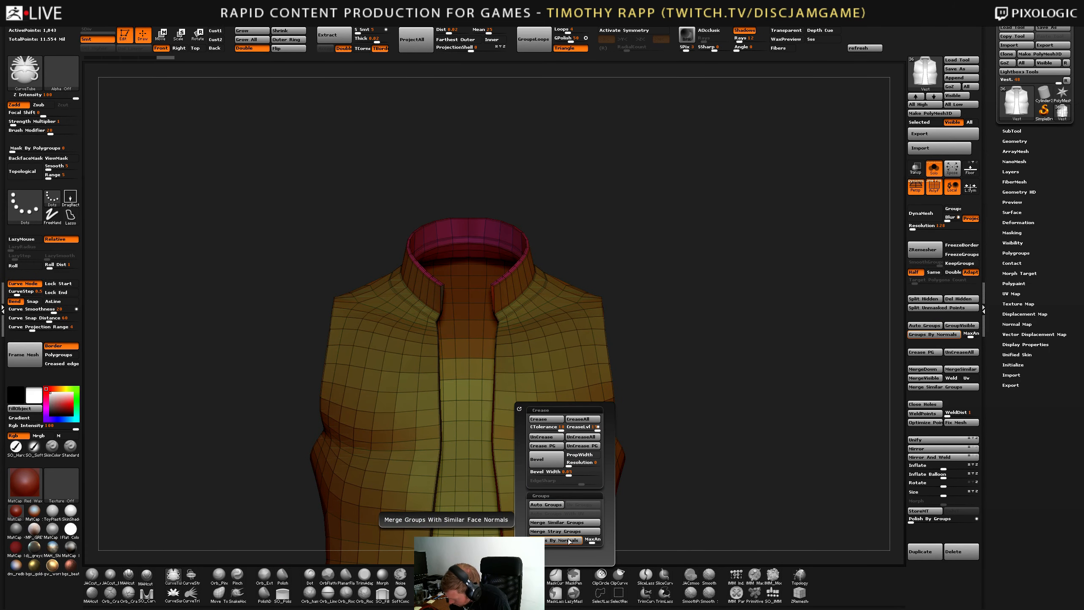
pyautogui.keyDown('ctrl'); pyautogui.keyDown('shift'); pyautogui.click(555, 363); pyautogui.keyUp('shift'); pyautogui.keyUp('ctrl')
pyautogui.click(960, 299)
pyautogui.hotkey('ctrl', 'w')
pyautogui.moveTo(484, 429)
pyautogui.mouseDown(button='right')
pyautogui.moveTo(699, 429)
pyautogui.moveTo(633, 485)
pyautogui.moveTo(753, 396)
pyautogui.mouseUp(button='right')
pyautogui.keyDown('ctrl'); pyautogui.keyDown('shift'); pyautogui.click(750, 385); pyautogui.keyUp('shift'); pyautogui.keyUp('ctrl')
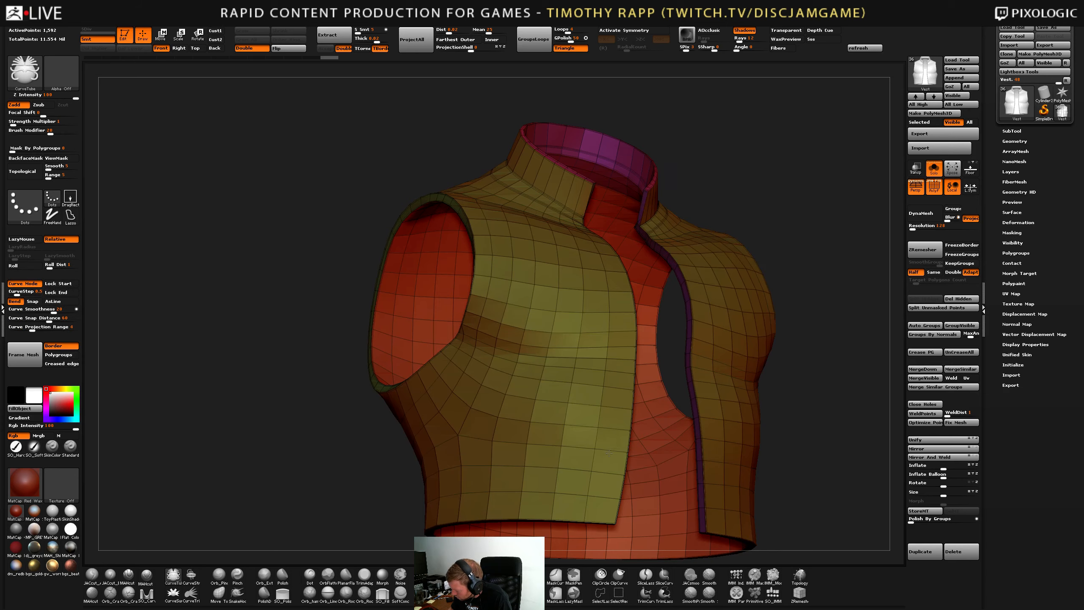
# Isolate the narrow edge strips along the vest's front opening and assign them one polygroup, restoring full visibility.
pyautogui.moveTo(769, 410); pyautogui.dragTo(658, 372)
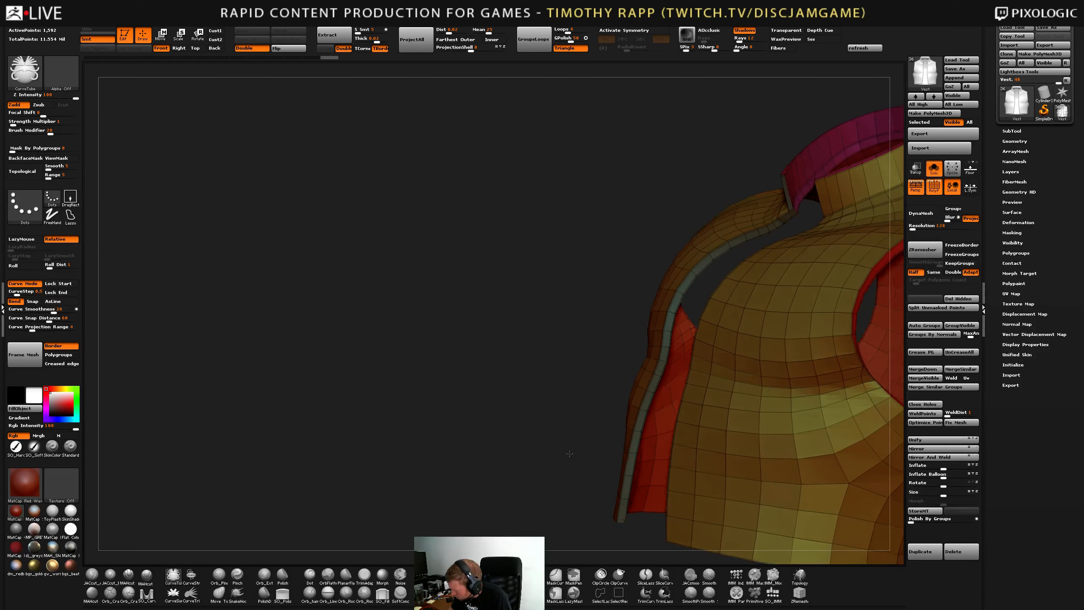
pyautogui.keyDown('ctrl'); pyautogui.moveTo(658, 372); pyautogui.dragTo(675, 349, button='right'); pyautogui.keyUp('ctrl')
pyautogui.keyDown('ctrl'); pyautogui.keyDown('shift'); pyautogui.click(673, 342); pyautogui.keyUp('shift'); pyautogui.keyUp('ctrl')
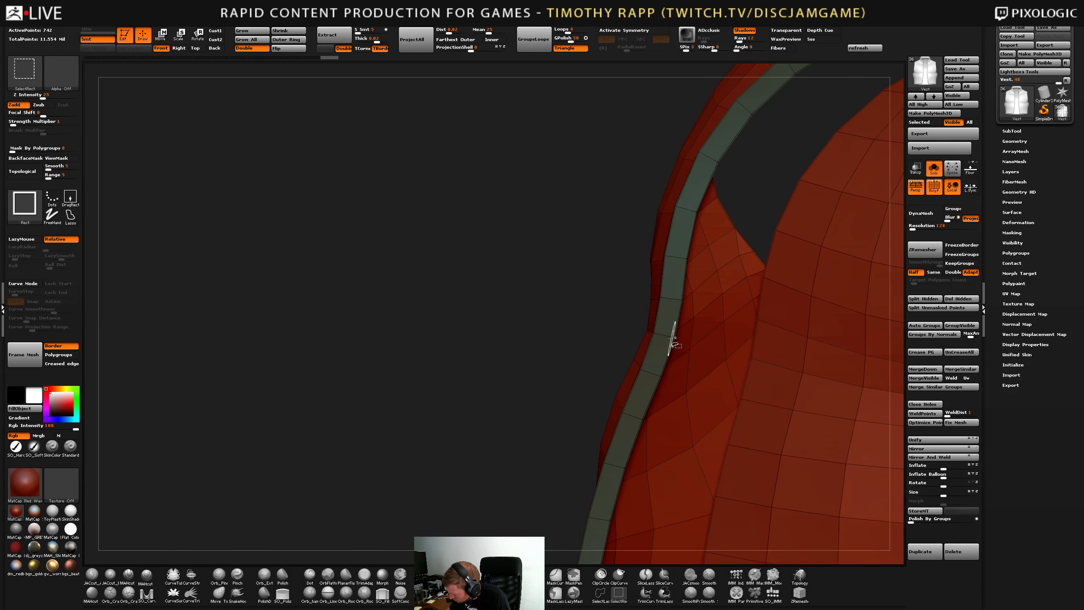
pyautogui.keyDown('ctrl'); pyautogui.keyDown('shift'); pyautogui.click(671, 339); pyautogui.keyUp('shift'); pyautogui.keyUp('ctrl')
pyautogui.moveTo(875, 398)
pyautogui.mouseDown(button='right')
pyautogui.moveTo(813, 412)
pyautogui.moveTo(738, 401)
pyautogui.moveTo(701, 387)
pyautogui.moveTo(705, 350)
pyautogui.moveTo(671, 331)
pyautogui.moveTo(438, 462)
pyautogui.mouseUp(button='right')
pyautogui.keyDown('ctrl'); pyautogui.keyDown('shift'); pyautogui.click(701, 392); pyautogui.keyUp('shift'); pyautogui.keyUp('ctrl')
pyautogui.keyDown('ctrl'); pyautogui.keyDown('shift'); pyautogui.click(740, 394); pyautogui.keyUp('shift'); pyautogui.keyUp('ctrl')
pyautogui.keyDown('ctrl'); pyautogui.keyDown('shift'); pyautogui.click(691, 341); pyautogui.keyUp('shift'); pyautogui.keyUp('ctrl')
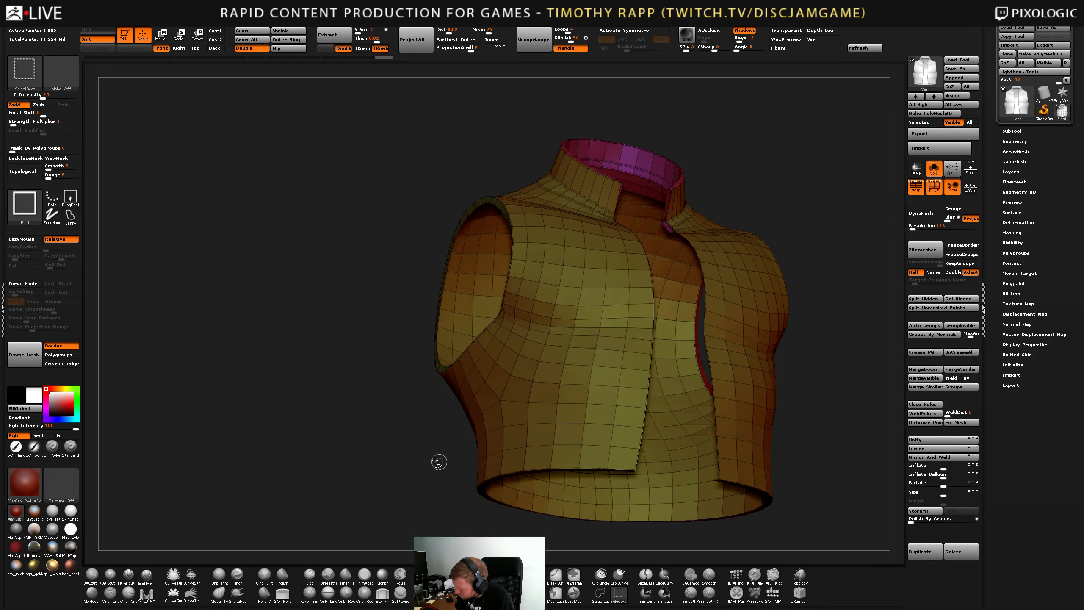
pyautogui.keyDown('ctrl'); pyautogui.keyDown('shift'); pyautogui.moveTo(429, 449); pyautogui.dragTo(362, 488); pyautogui.keyUp('shift'); pyautogui.keyUp('ctrl')
pyautogui.moveTo(713, 431); pyautogui.dragTo(605, 443, button='right')
pyautogui.keyDown('ctrl'); pyautogui.keyDown('shift'); pyautogui.click(640, 417); pyautogui.keyUp('shift'); pyautogui.keyUp('ctrl')
pyautogui.hotkey('ctrl', 'w')
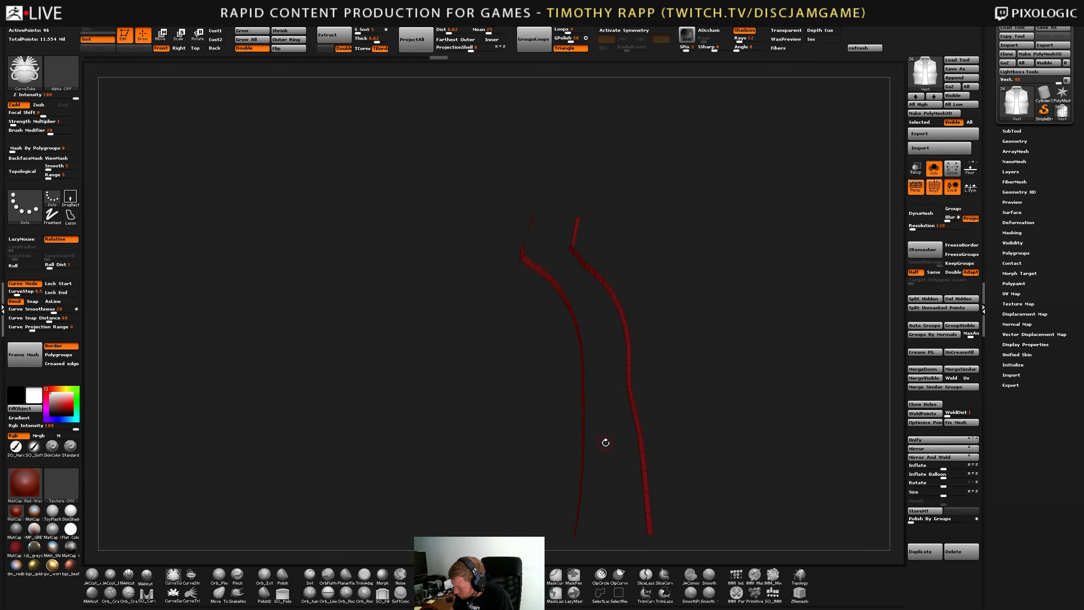
pyautogui.keyDown('ctrl'); pyautogui.keyDown('shift'); pyautogui.click(743, 437); pyautogui.keyUp('shift'); pyautogui.keyUp('ctrl')
# Isolate the vest's narrow rim strips by hiding the larger surface polygroups.
pyautogui.moveTo(709, 436); pyautogui.dragTo(683, 307, button='right')
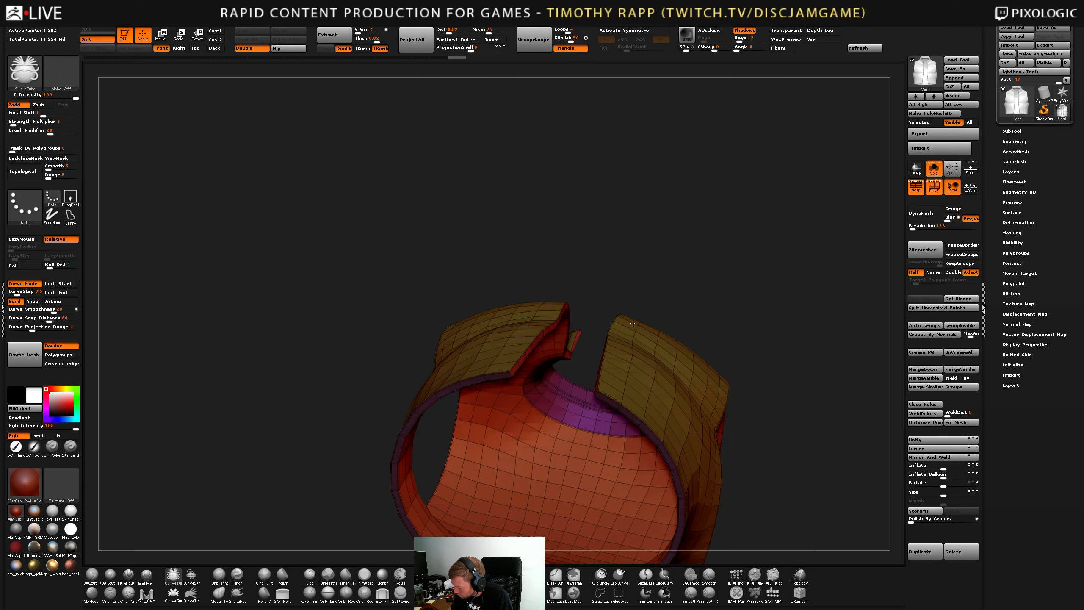
pyautogui.keyDown('alt'); pyautogui.moveTo(606, 342); pyautogui.dragTo(619, 424, button='right'); pyautogui.keyUp('alt')
pyautogui.keyDown('ctrl'); pyautogui.keyDown('shift'); pyautogui.click(617, 409); pyautogui.keyUp('shift'); pyautogui.keyUp('ctrl')
pyautogui.keyDown('ctrl'); pyautogui.keyDown('shift'); pyautogui.click(619, 407); pyautogui.keyUp('shift'); pyautogui.keyUp('ctrl')
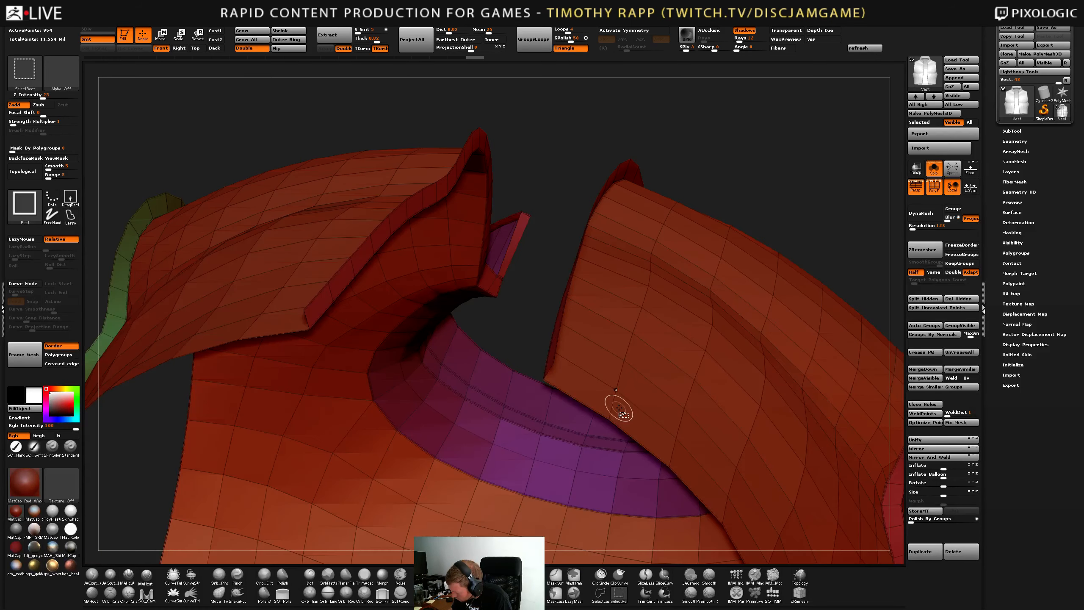
pyautogui.hotkey('ctrl', 'z')
pyautogui.moveTo(632, 401)
pyautogui.keyDown('alt'); pyautogui.mouseDown(button='right')
pyautogui.moveTo(614, 324)
pyautogui.moveTo(661, 460)
pyautogui.moveTo(614, 324)
pyautogui.mouseUp(button='right'); pyautogui.keyUp('alt')
# Try framing the isolated rim strips with border curves and generating tubes along them, and undo the attempts.
pyautogui.click(24, 354)
pyautogui.click(470, 485)
pyautogui.moveTo(470, 490); pyautogui.dragTo(375, 319, button='right')
pyautogui.hotkey('ctrl', 'z')
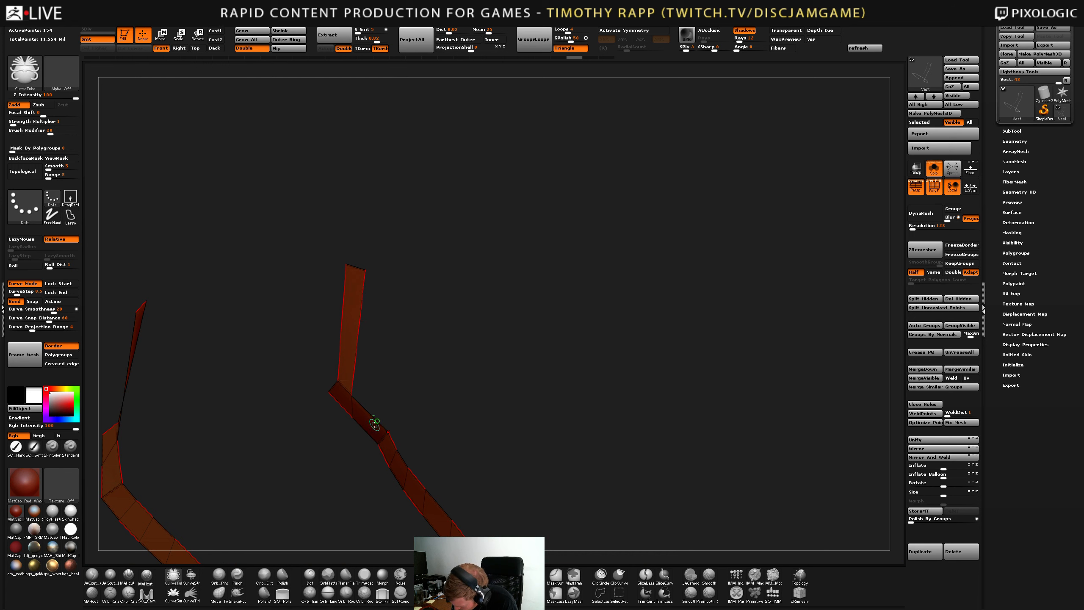
pyautogui.click(377, 427)
pyautogui.hotkey('ctrl', 'z')
# Crease the long edge loops of the isolated vest rim strips with ZModeler's partial edge-loop crease.
pyautogui.moveTo(382, 420)
pyautogui.mouseDown(button='right')
pyautogui.moveTo(292, 513)
pyautogui.moveTo(504, 487)
pyautogui.moveTo(460, 423)
pyautogui.moveTo(615, 402)
pyautogui.moveTo(629, 431)
pyautogui.moveTo(533, 412)
pyautogui.moveTo(651, 434)
pyautogui.mouseUp(button='right')
pyautogui.press('b')
pyautogui.press('z')
pyautogui.press('m')
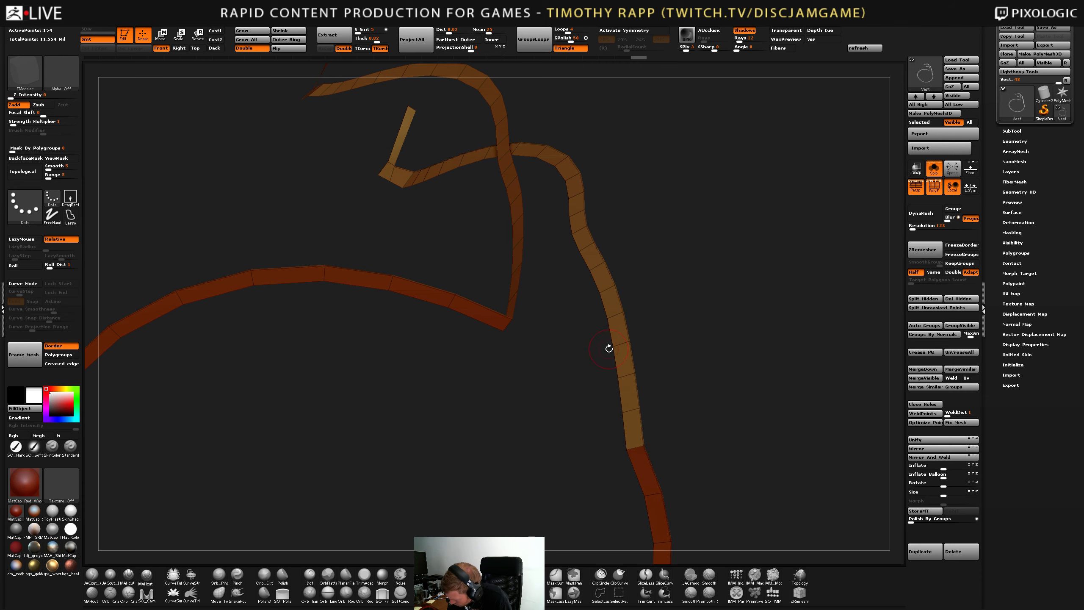
pyautogui.moveTo(607, 348)
pyautogui.mouseDown(button='right')
pyautogui.moveTo(680, 460)
pyautogui.moveTo(653, 340)
pyautogui.moveTo(600, 358)
pyautogui.mouseUp(button='right')
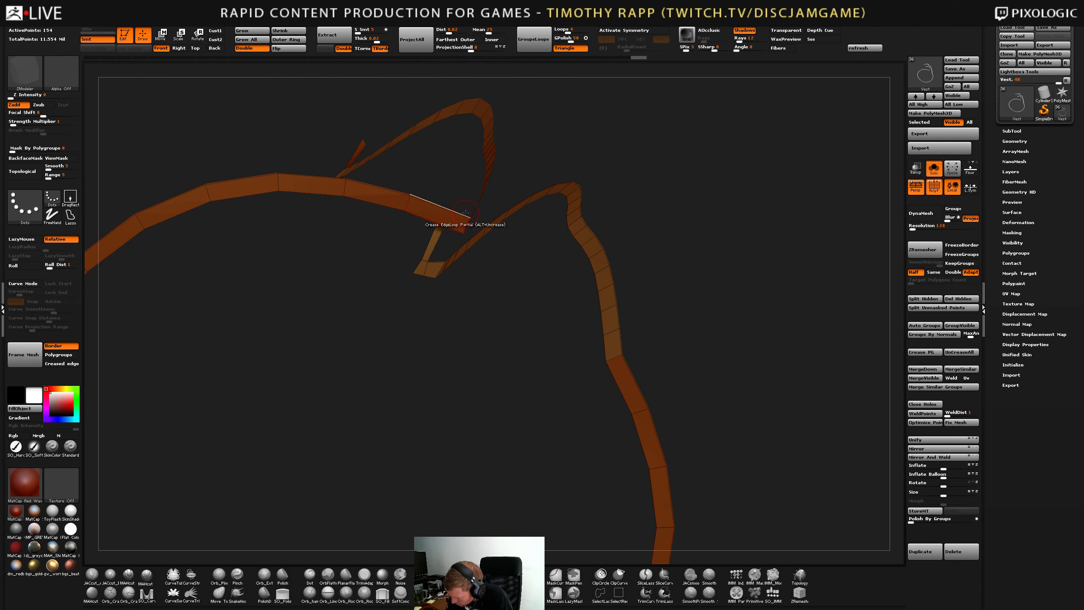
pyautogui.moveTo(435, 223); pyautogui.dragTo(375, 344, button='right')
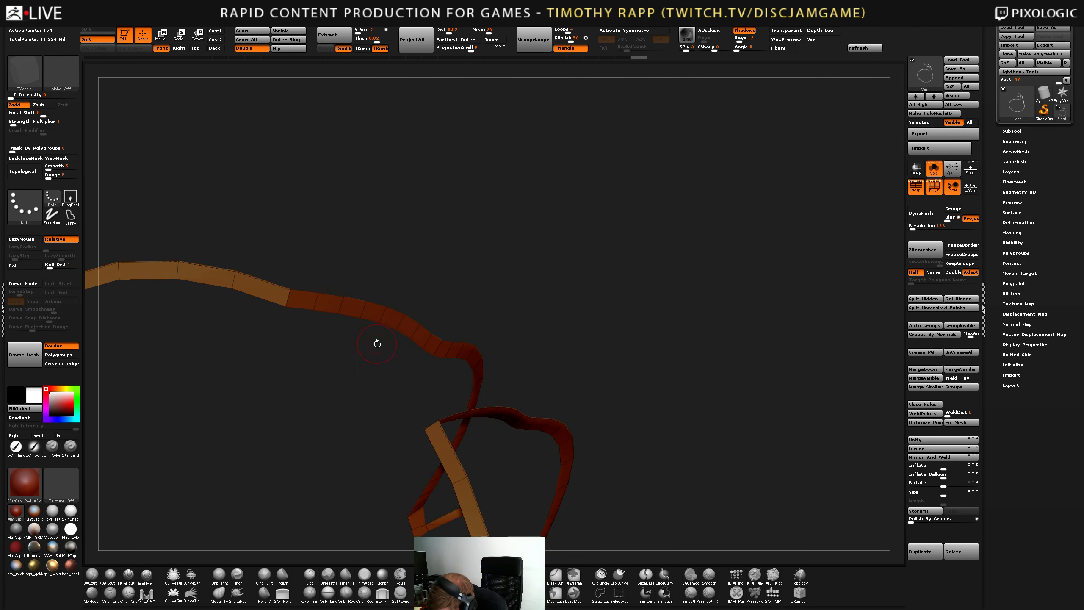
pyautogui.moveTo(501, 348); pyautogui.dragTo(666, 441, button='right')
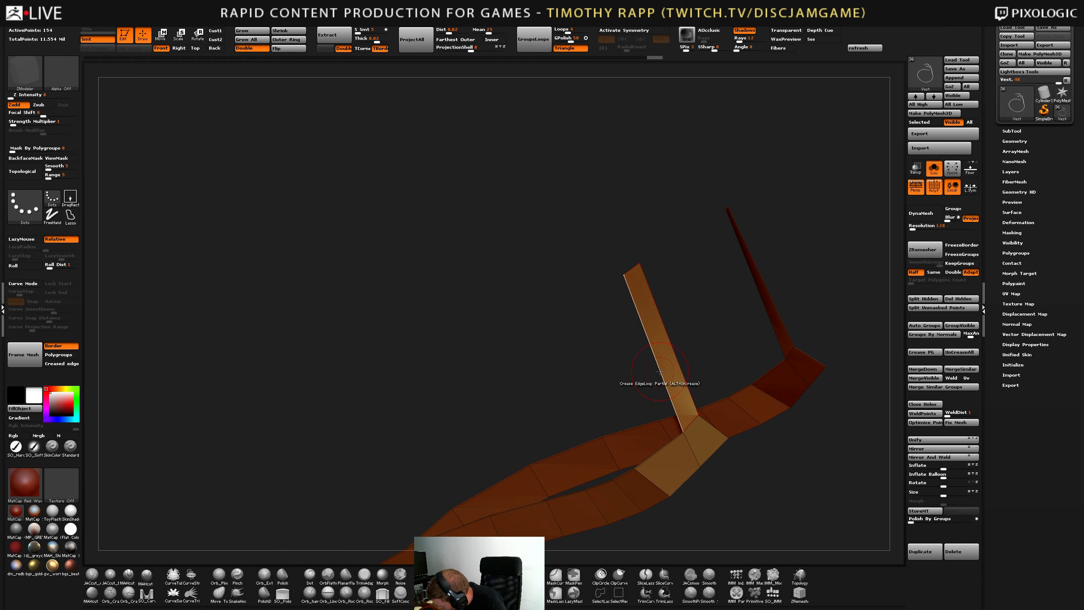
pyautogui.moveTo(661, 373); pyautogui.dragTo(734, 380, button='right')
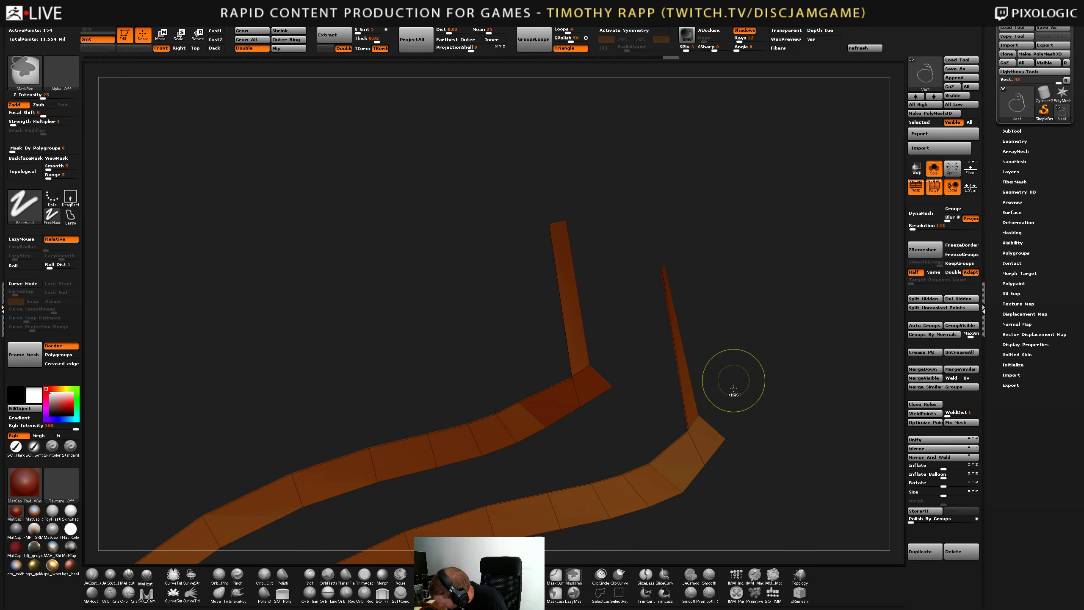
pyautogui.moveTo(627, 422)
pyautogui.mouseDown(button='right')
pyautogui.moveTo(656, 408)
pyautogui.moveTo(656, 466)
pyautogui.moveTo(520, 454)
pyautogui.mouseUp(button='right')
# Try generating curve tubes along the creased edges of the isolated rim strips, and undo the attempt.
pyautogui.click(172, 576)
pyautogui.click(520, 460)
pyautogui.hotkey('ctrl', 'z')
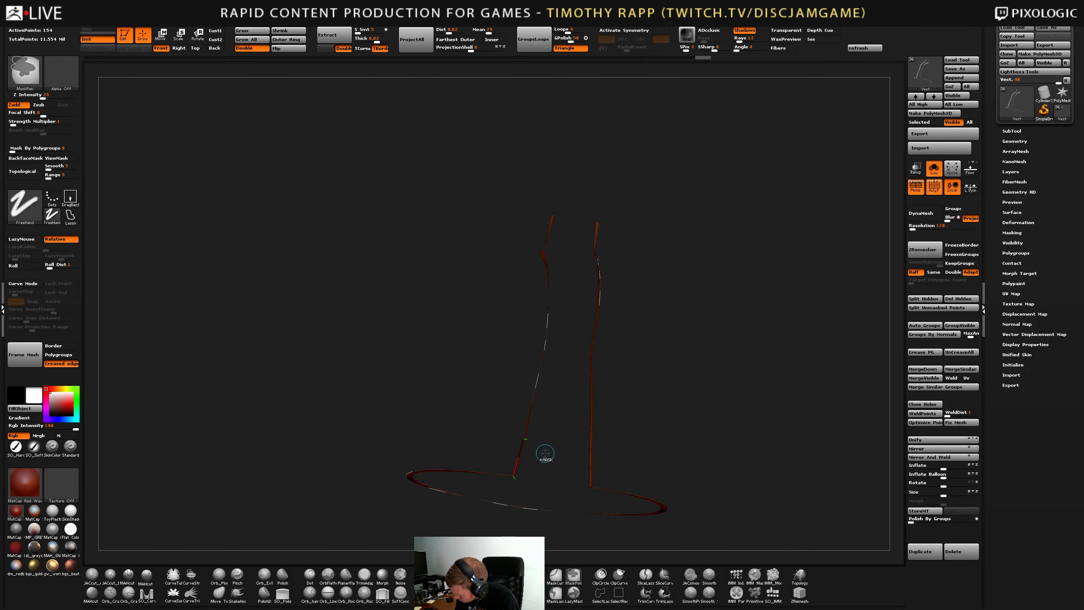
pyautogui.moveTo(634, 467); pyautogui.dragTo(730, 448, button='right')
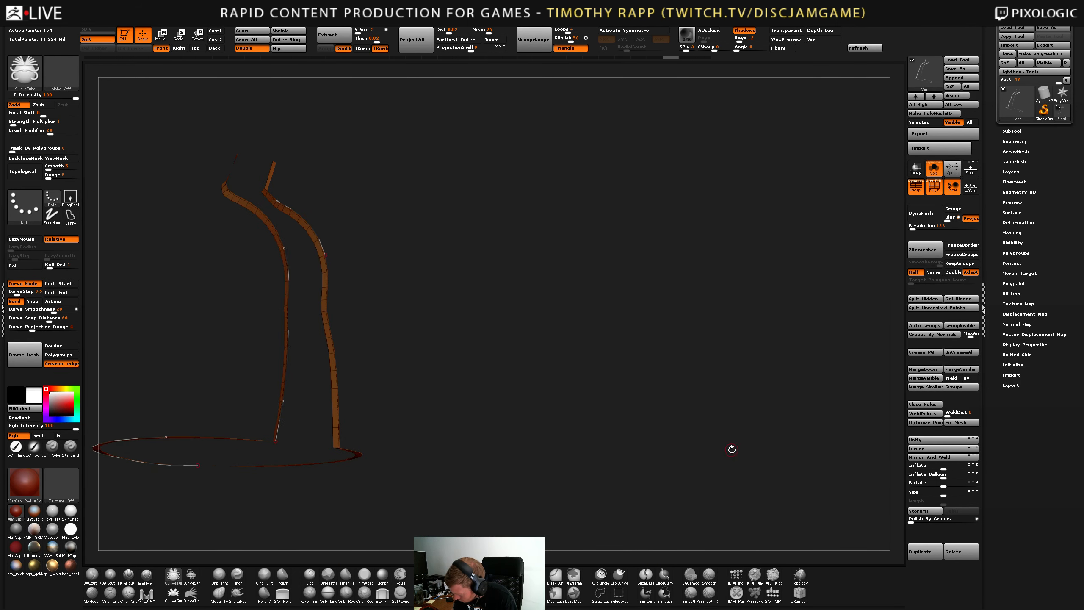
pyautogui.moveTo(576, 463); pyautogui.dragTo(647, 476, button='right')
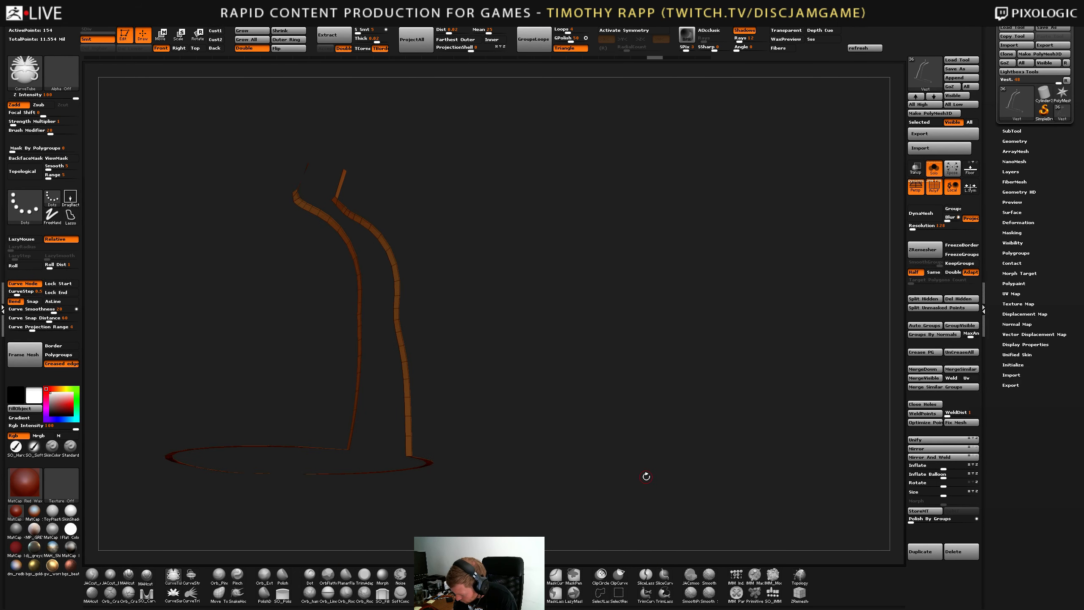
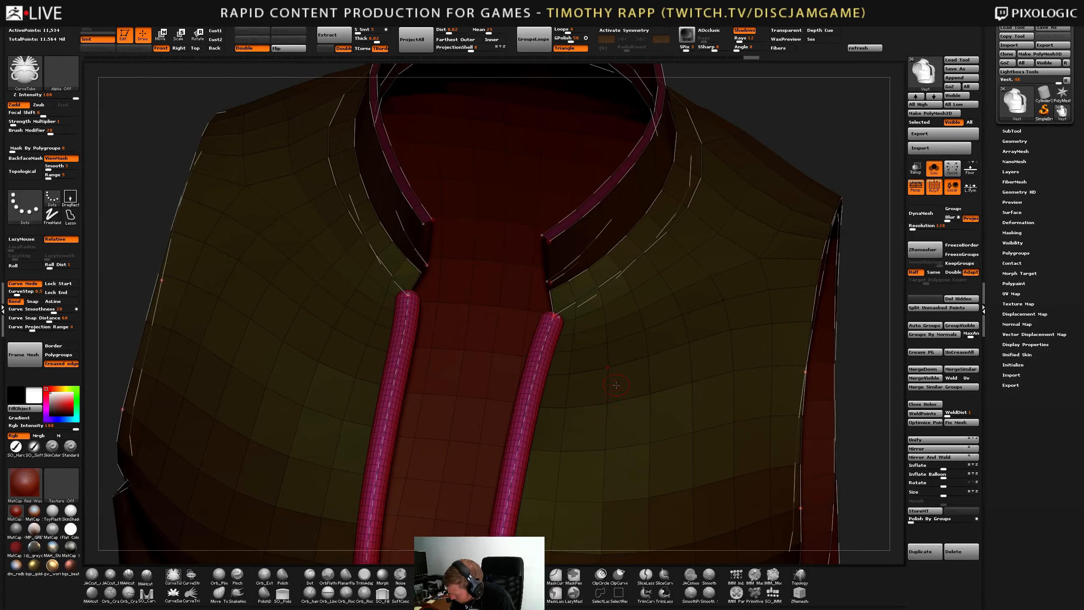
# Increase the curve step and regenerate the tubes along the vest's front opening and hem with wider segment spacing.
pyautogui.moveTo(677, 385); pyautogui.dragTo(661, 461)
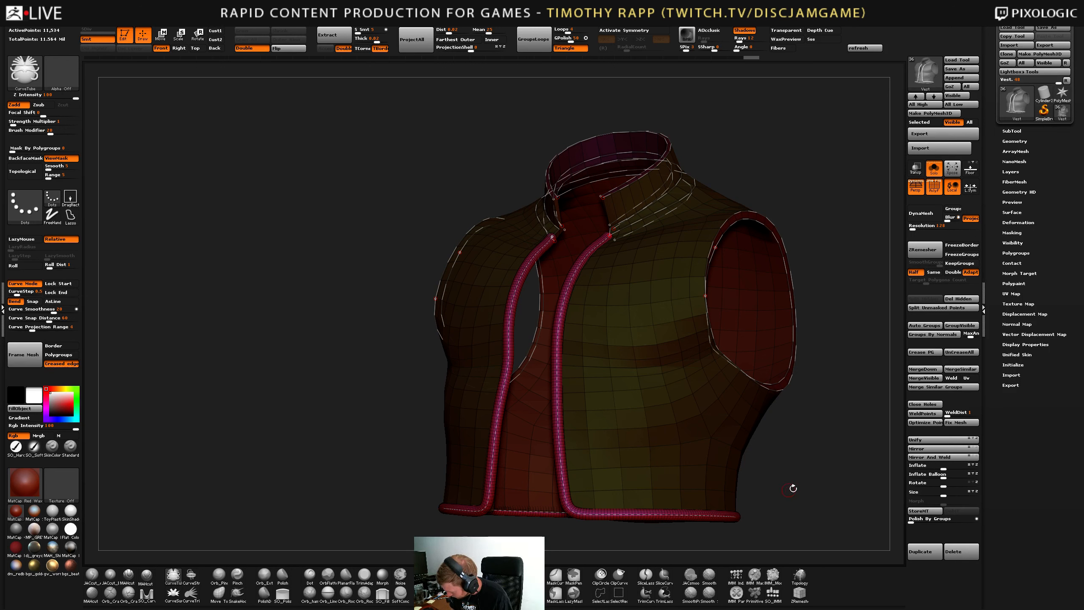
pyautogui.keyDown('shift'); pyautogui.moveTo(822, 485); pyautogui.dragTo(871, 485); pyautogui.keyUp('shift')
pyautogui.hotkey('shift', 'space')
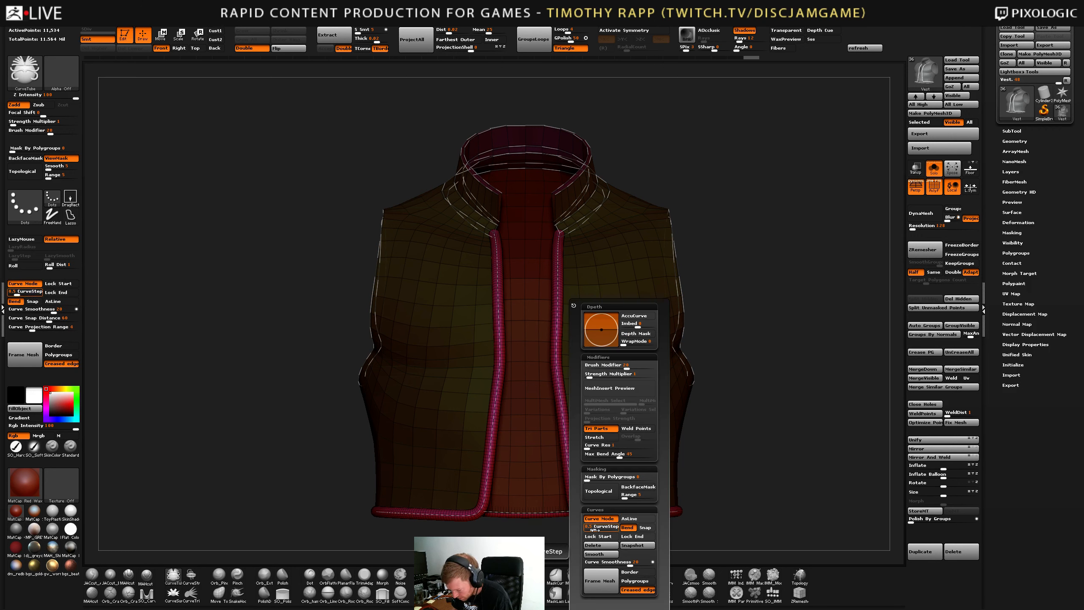
pyautogui.moveTo(594, 530); pyautogui.dragTo(600, 530)
pyautogui.click(579, 513)
pyautogui.keyDown('ctrl'); pyautogui.moveTo(591, 472); pyautogui.dragTo(591, 516, button='right'); pyautogui.keyUp('ctrl')
pyautogui.keyDown('ctrl'); pyautogui.moveTo(683, 516); pyautogui.dragTo(668, 487, button='right'); pyautogui.keyUp('ctrl')
pyautogui.keyDown('ctrl'); pyautogui.moveTo(726, 416); pyautogui.dragTo(736, 452, button='right'); pyautogui.keyUp('ctrl')
# Generate matching trim tubes along both armhole curves, and clear the curves and the mask.
pyautogui.keyDown('alt'); pyautogui.moveTo(695, 502); pyautogui.dragTo(735, 419, button='right'); pyautogui.keyUp('alt')
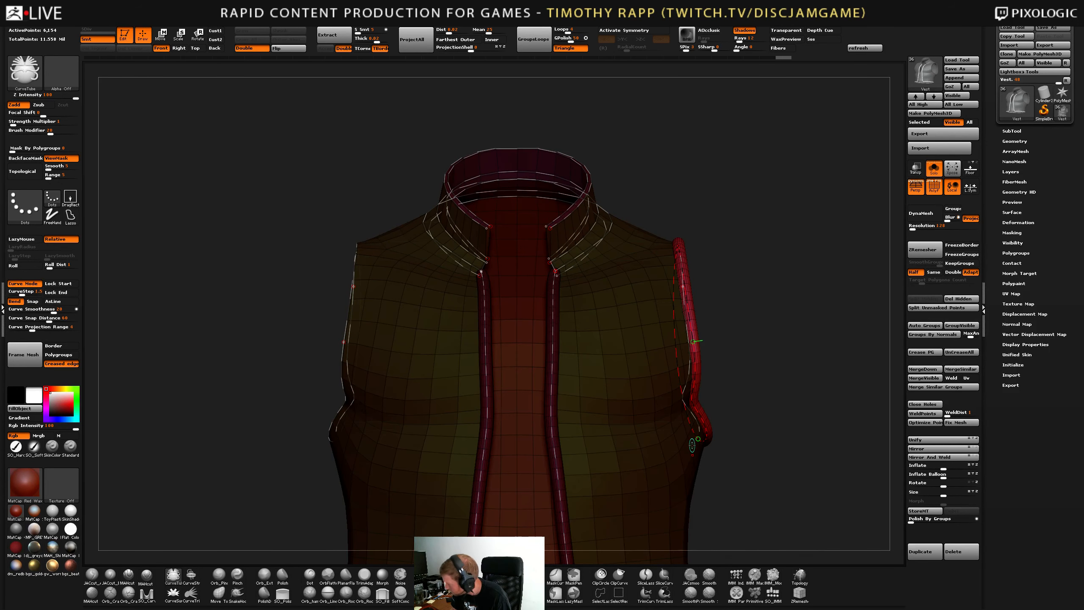
pyautogui.click(344, 342)
pyautogui.moveTo(743, 457)
pyautogui.keyDown('ctrl'); pyautogui.mouseDown(button='right')
pyautogui.moveTo(653, 465)
pyautogui.moveTo(777, 453)
pyautogui.moveTo(690, 465)
pyautogui.moveTo(715, 466)
pyautogui.mouseUp(button='right'); pyautogui.keyUp('ctrl')
pyautogui.hotkey('shift', 'f')
pyautogui.keyDown('alt'); pyautogui.moveTo(715, 466); pyautogui.dragTo(684, 450, button='right'); pyautogui.keyUp('alt')
pyautogui.click(581, 431)
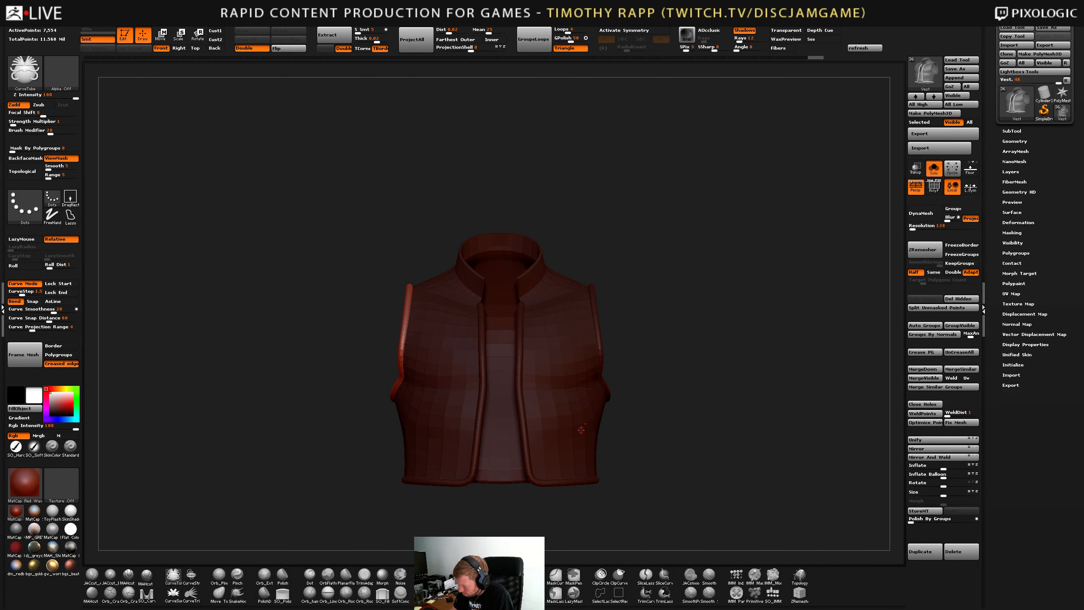
pyautogui.keyDown('ctrl'); pyautogui.moveTo(697, 457); pyautogui.dragTo(715, 463); pyautogui.keyUp('ctrl')
pyautogui.moveTo(714, 459)
pyautogui.mouseDown(button='right')
pyautogui.moveTo(636, 453)
pyautogui.moveTo(699, 453)
pyautogui.moveTo(669, 459)
pyautogui.moveTo(688, 446)
pyautogui.mouseUp(button='right')
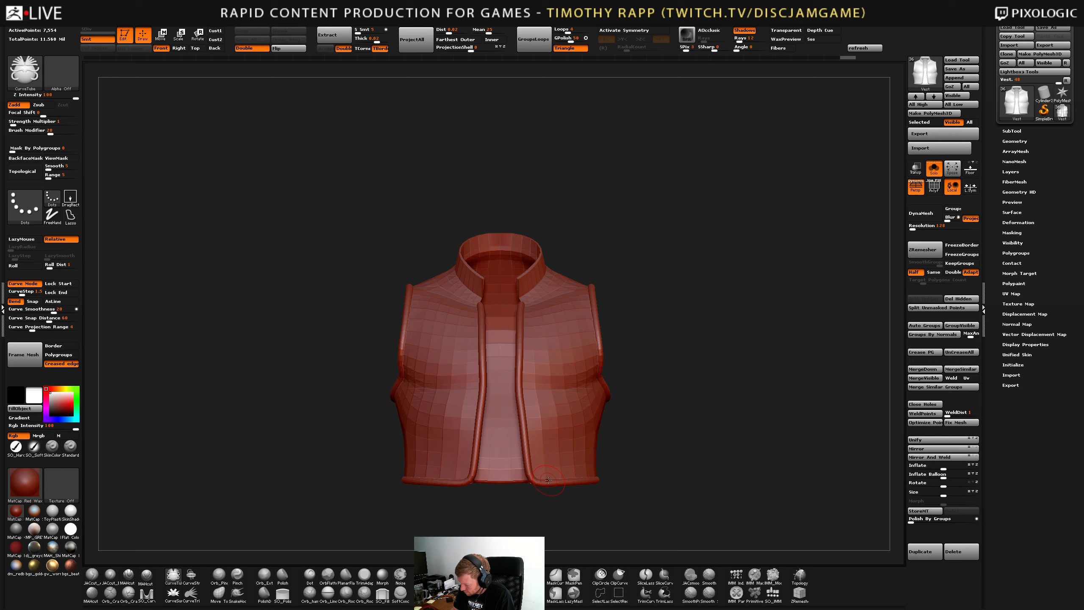
# Hide the front and hem trim tubes by polygroup and split them off into their own subtool.
pyautogui.hotkey('shift', 'f')
pyautogui.press('f')
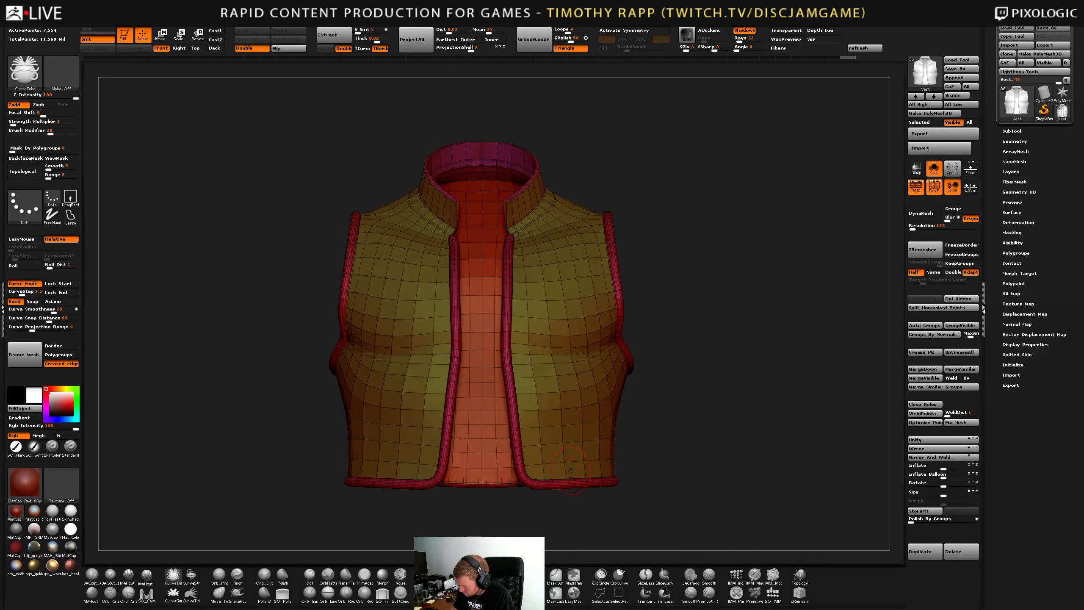
pyautogui.keyDown('ctrl'); pyautogui.keyDown('shift'); pyautogui.click(537, 484); pyautogui.keyUp('shift'); pyautogui.keyUp('ctrl')
pyautogui.keyDown('ctrl'); pyautogui.keyDown('shift'); pyautogui.click(539, 485); pyautogui.keyUp('shift'); pyautogui.keyUp('ctrl')
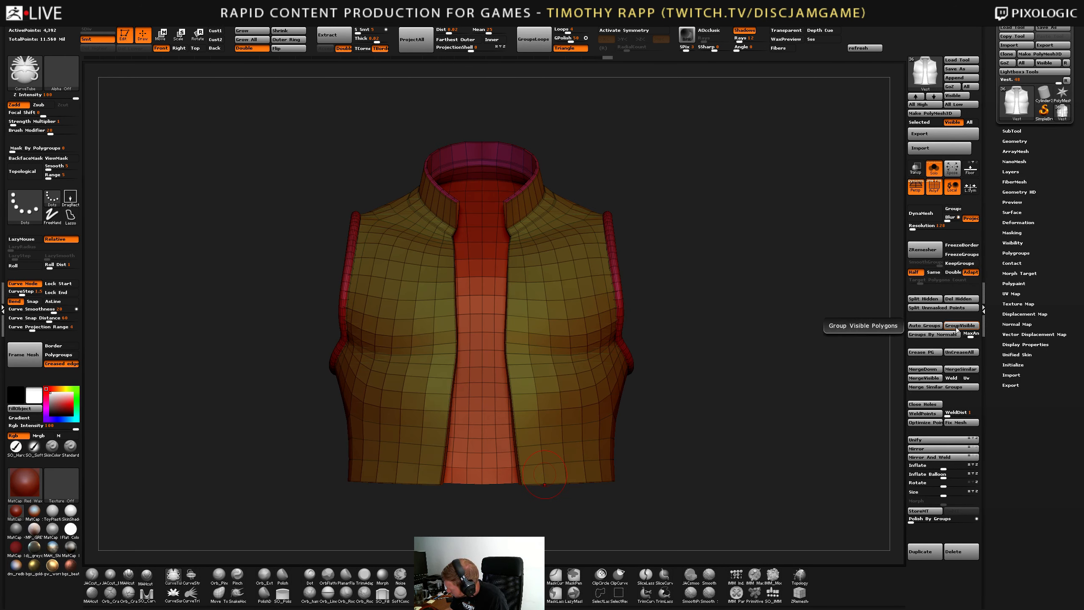
pyautogui.click(918, 299)
pyautogui.moveTo(683, 414); pyautogui.dragTo(610, 406)
pyautogui.hotkey('ctrl', 'z')
pyautogui.hotkey('ctrl', 'z')
pyautogui.hotkey('ctrl', 'shift', 'z')
pyautogui.hotkey('ctrl', 'shift', 'z')
# Hide the armhole trim tubes and delete the hidden geometry from the vest.
pyautogui.keyDown('ctrl'); pyautogui.keyDown('alt'); pyautogui.keyDown('shift'); pyautogui.click(678, 394); pyautogui.keyUp('shift'); pyautogui.keyUp('alt'); pyautogui.keyUp('ctrl')
pyautogui.keyDown('ctrl'); pyautogui.keyDown('alt'); pyautogui.keyDown('shift'); pyautogui.click(372, 321); pyautogui.keyUp('shift'); pyautogui.keyUp('alt'); pyautogui.keyUp('ctrl')
pyautogui.click(961, 299)
# Open the subtool list, turn perspective off and frame the isolated vest.
pyautogui.click(1011, 131)
pyautogui.click(915, 187)
pyautogui.click(934, 169)
pyautogui.click(934, 173)
pyautogui.press('f')
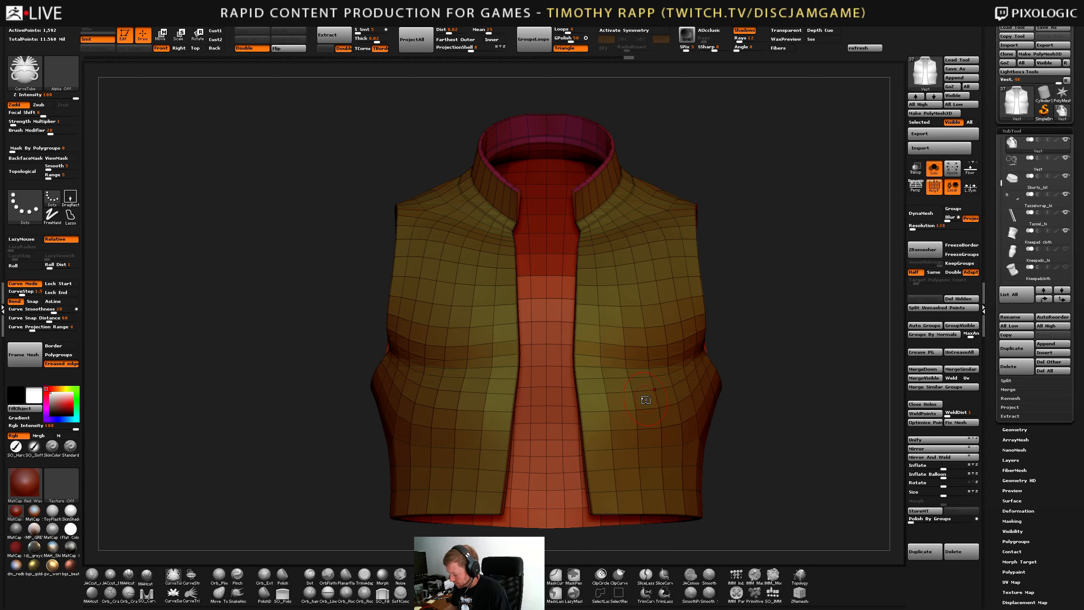
# Activate the ZModeler brush for polygon editing on the vest.
pyautogui.moveTo(644, 394); pyautogui.dragTo(539, 405, button='right')
pyautogui.press('b')
pyautogui.press('m')
pyautogui.press('v')
pyautogui.keyDown('ctrl'); pyautogui.moveTo(538, 405); pyautogui.dragTo(554, 457, button='right'); pyautogui.keyUp('ctrl')
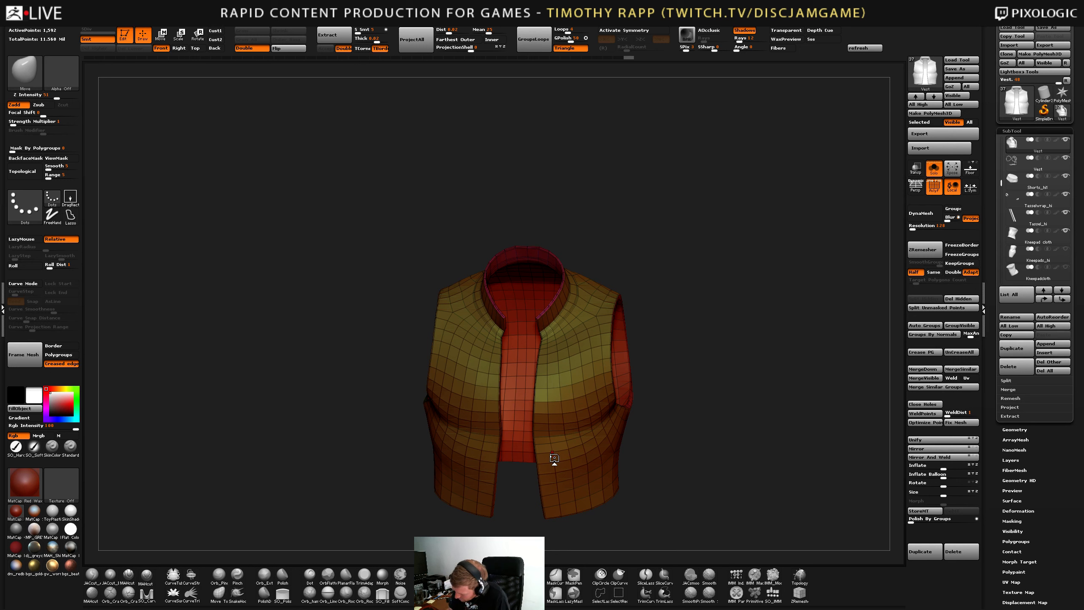
pyautogui.press('b')
pyautogui.press('z')
pyautogui.press('m')
pyautogui.moveTo(554, 458); pyautogui.dragTo(517, 438, button='right')
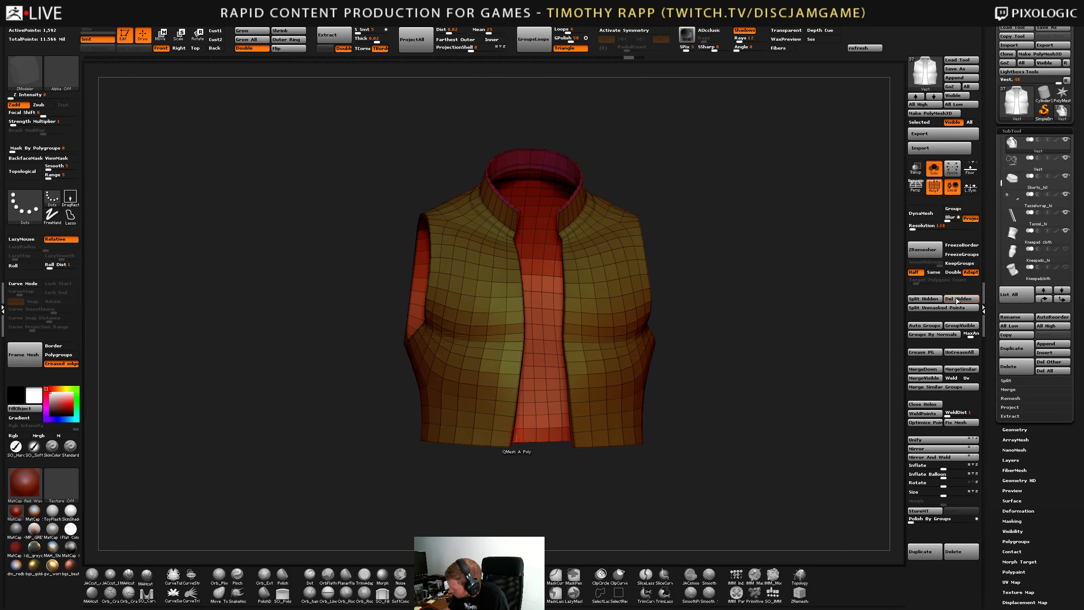
# Step back through the vest's edit history to recover the deleted trim tubes.
pyautogui.keyDown('ctrl'); pyautogui.keyDown('shift'); pyautogui.click(697, 373); pyautogui.keyUp('shift'); pyautogui.keyUp('ctrl')
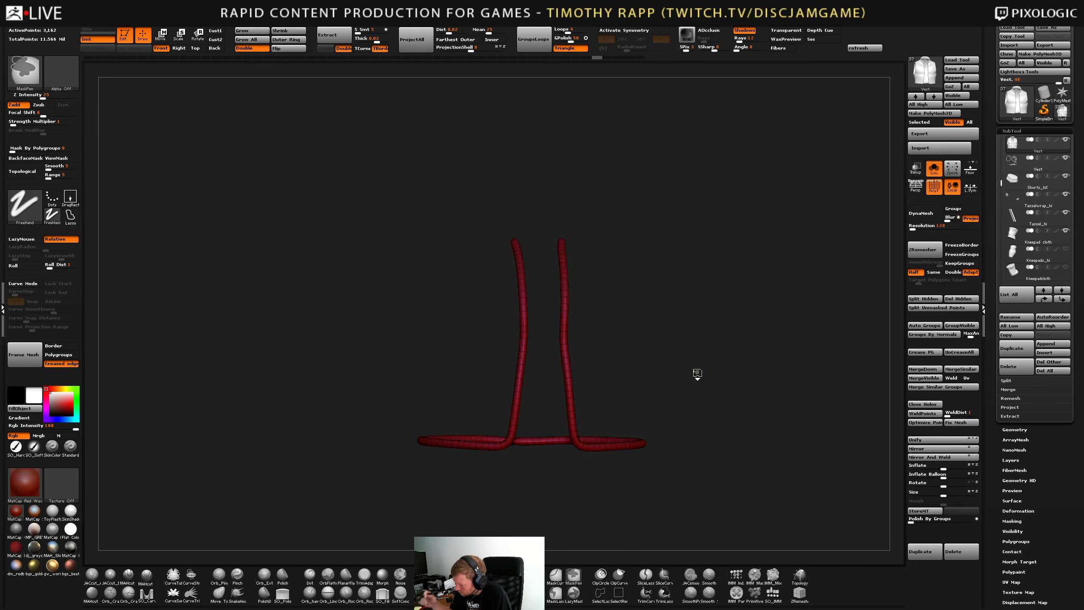
pyautogui.keyDown('ctrl'); pyautogui.keyDown('shift'); pyautogui.click(697, 374); pyautogui.keyUp('shift'); pyautogui.keyUp('ctrl')
pyautogui.keyDown('ctrl'); pyautogui.keyDown('shift'); pyautogui.click(697, 373); pyautogui.keyUp('shift'); pyautogui.keyUp('ctrl')
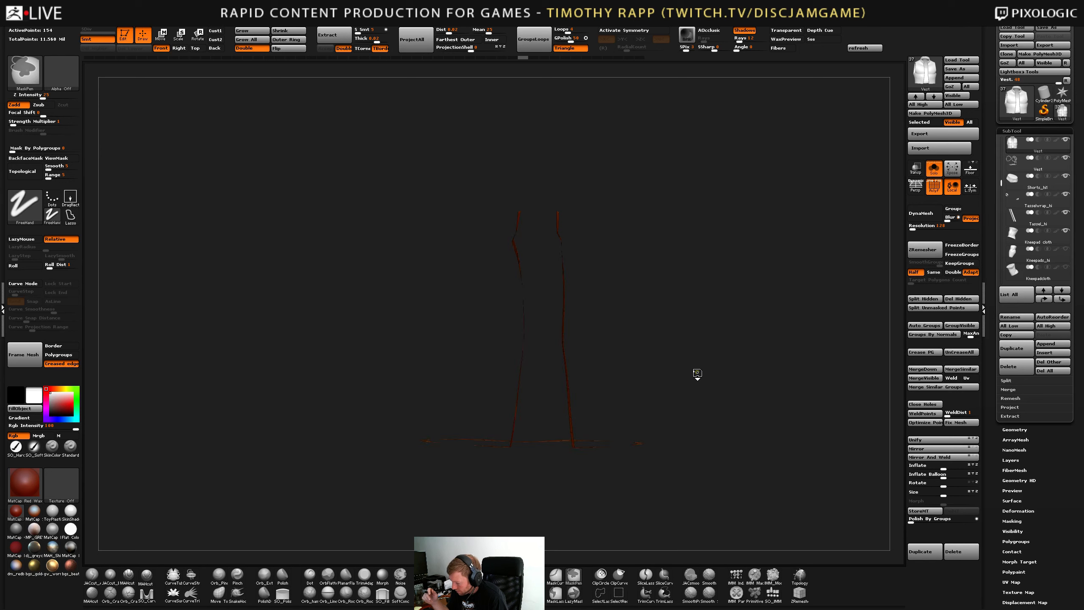
pyautogui.keyDown('ctrl'); pyautogui.keyDown('shift'); pyautogui.click(697, 374); pyautogui.keyUp('shift'); pyautogui.keyUp('ctrl')
pyautogui.keyDown('ctrl'); pyautogui.keyDown('shift'); pyautogui.click(698, 374); pyautogui.keyUp('shift'); pyautogui.keyUp('ctrl')
pyautogui.keyDown('ctrl'); pyautogui.keyDown('shift'); pyautogui.click(698, 375); pyautogui.keyUp('shift'); pyautogui.keyUp('ctrl')
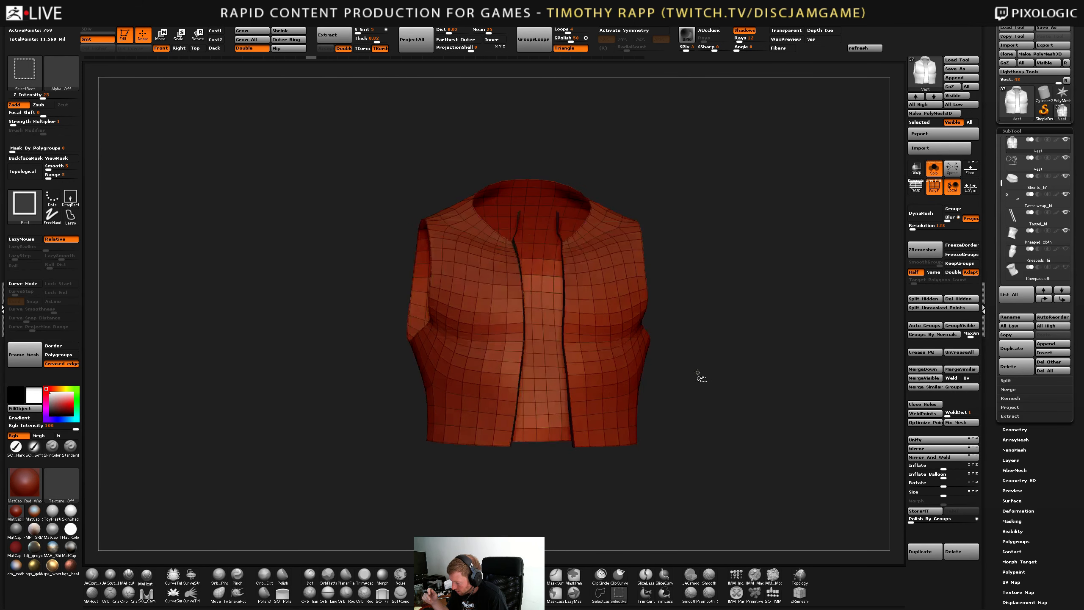
pyautogui.keyDown('ctrl'); pyautogui.keyDown('shift'); pyautogui.click(698, 374); pyautogui.keyUp('shift'); pyautogui.keyUp('ctrl')
pyautogui.keyDown('ctrl'); pyautogui.keyDown('shift'); pyautogui.click(698, 373); pyautogui.keyUp('shift'); pyautogui.keyUp('ctrl')
pyautogui.keyDown('ctrl'); pyautogui.keyDown('shift'); pyautogui.click(697, 373); pyautogui.keyUp('shift'); pyautogui.keyUp('ctrl')
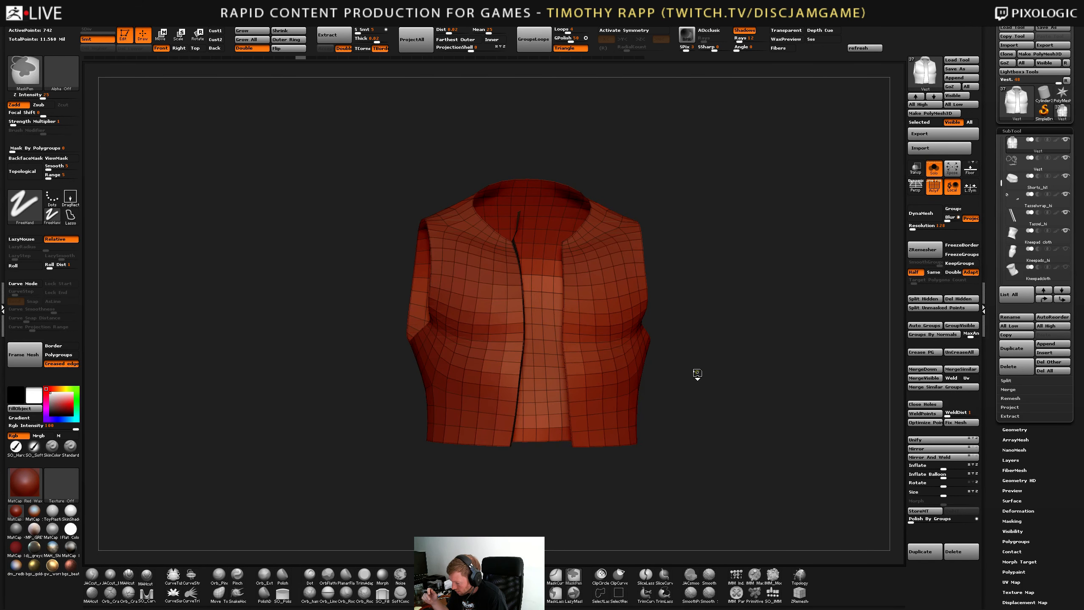
pyautogui.keyDown('ctrl'); pyautogui.keyDown('shift'); pyautogui.click(697, 373); pyautogui.keyUp('shift'); pyautogui.keyUp('ctrl')
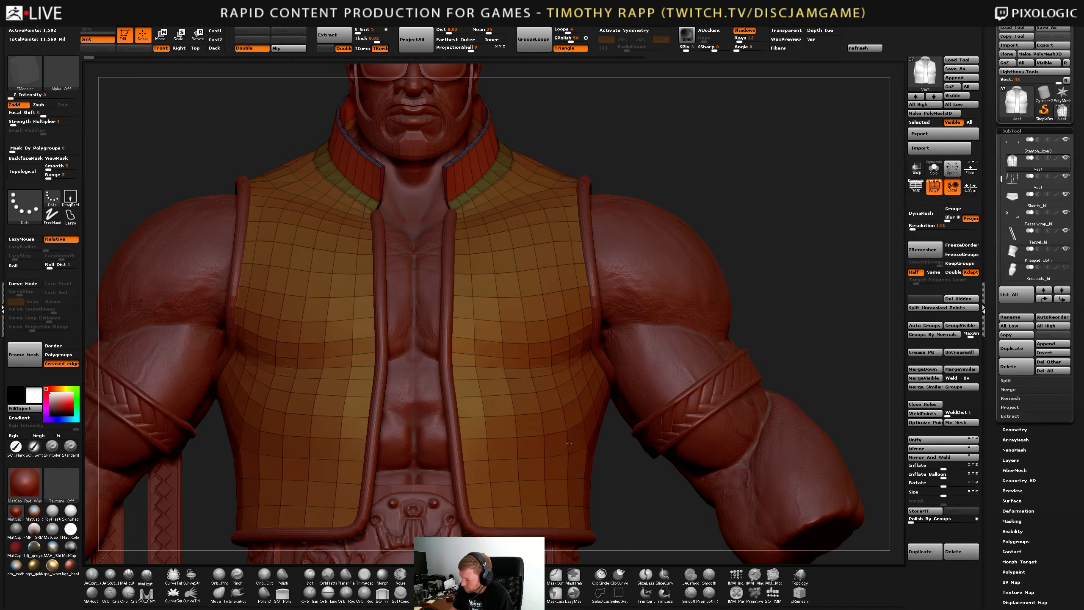
# Extrude the collar's outer band outward with ZModeler QMesh, targeting the polygroup island.
pyautogui.moveTo(533, 427); pyautogui.dragTo(556, 446)
pyautogui.moveTo(557, 446); pyautogui.dragTo(576, 439, button='right')
pyautogui.keyDown('ctrl'); pyautogui.moveTo(604, 435); pyautogui.dragTo(557, 463, button='right'); pyautogui.keyUp('ctrl')
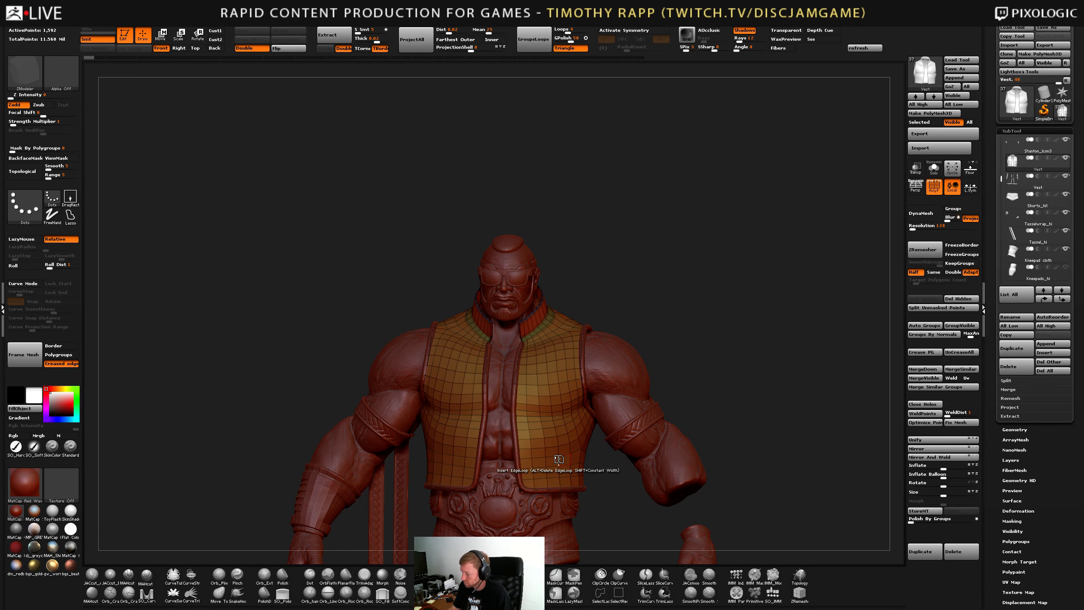
pyautogui.moveTo(559, 459); pyautogui.dragTo(574, 512, button='right')
pyautogui.moveTo(554, 440); pyautogui.dragTo(462, 456, button='right')
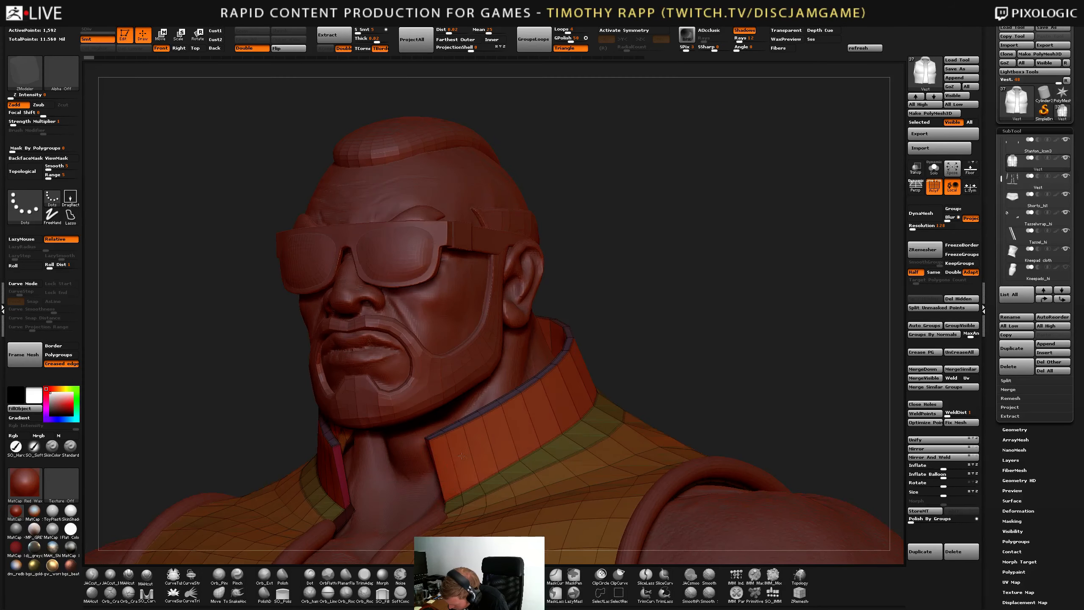
pyautogui.press('space')
pyautogui.click(497, 400)
pyautogui.moveTo(496, 410); pyautogui.dragTo(470, 457, button='right')
pyautogui.press('space')
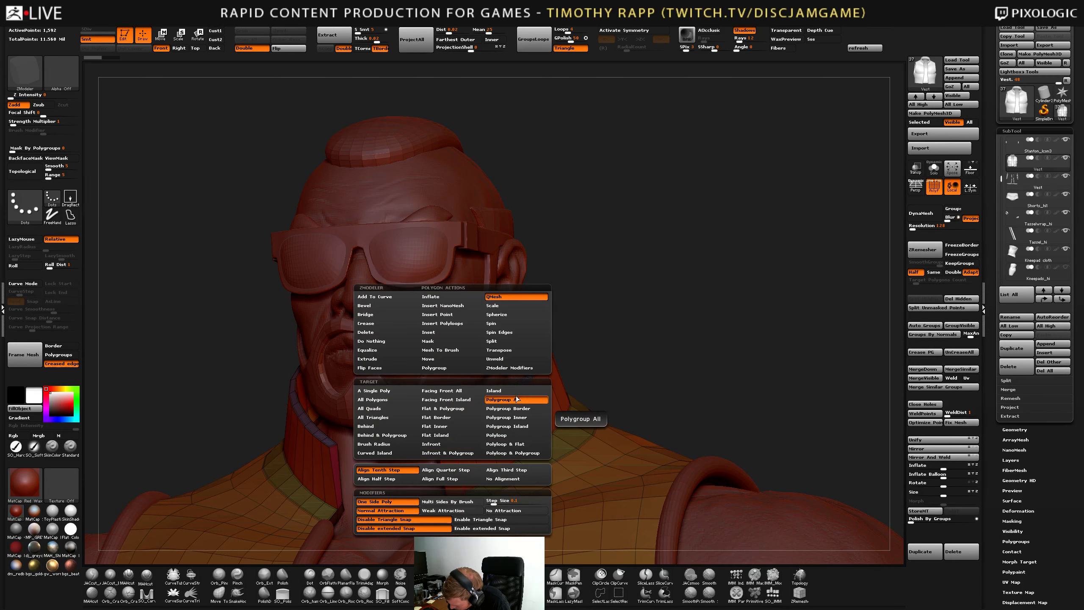
pyautogui.click(528, 418)
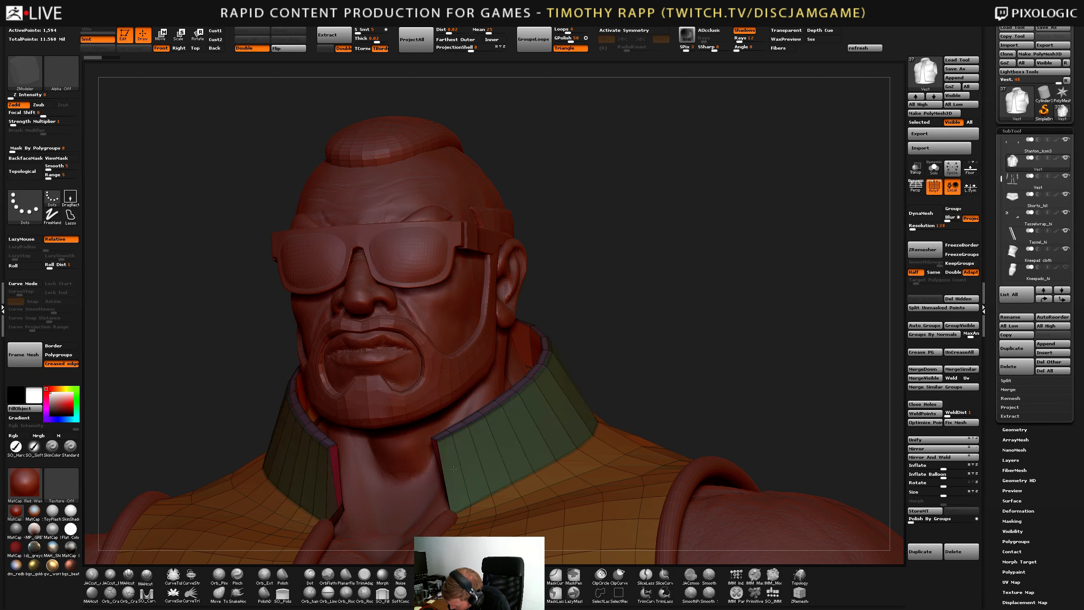
pyautogui.moveTo(460, 470); pyautogui.dragTo(480, 471)
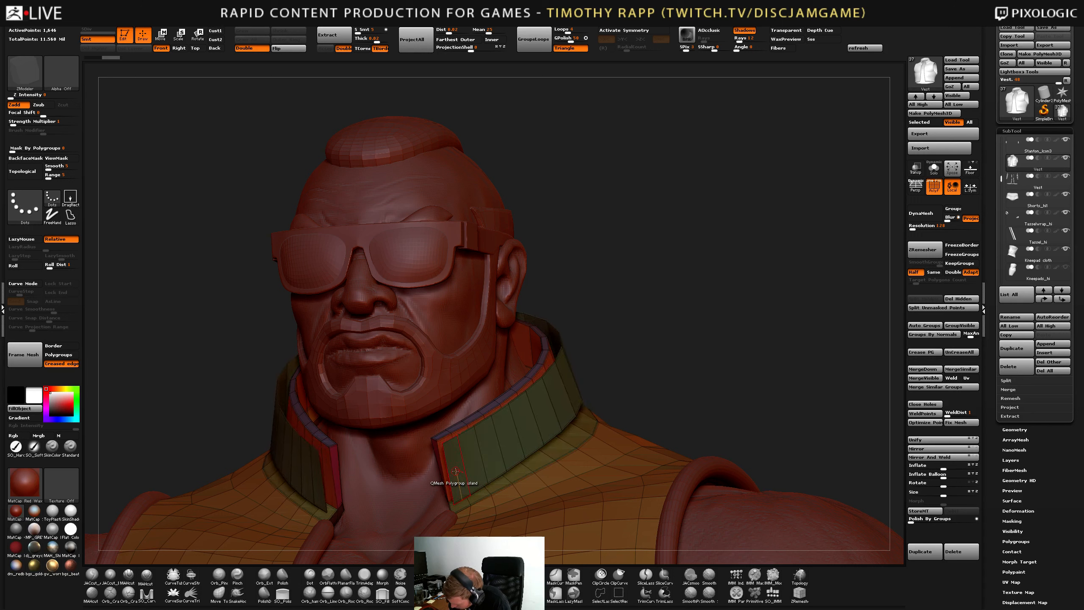
pyautogui.moveTo(464, 474); pyautogui.dragTo(452, 476, button='right')
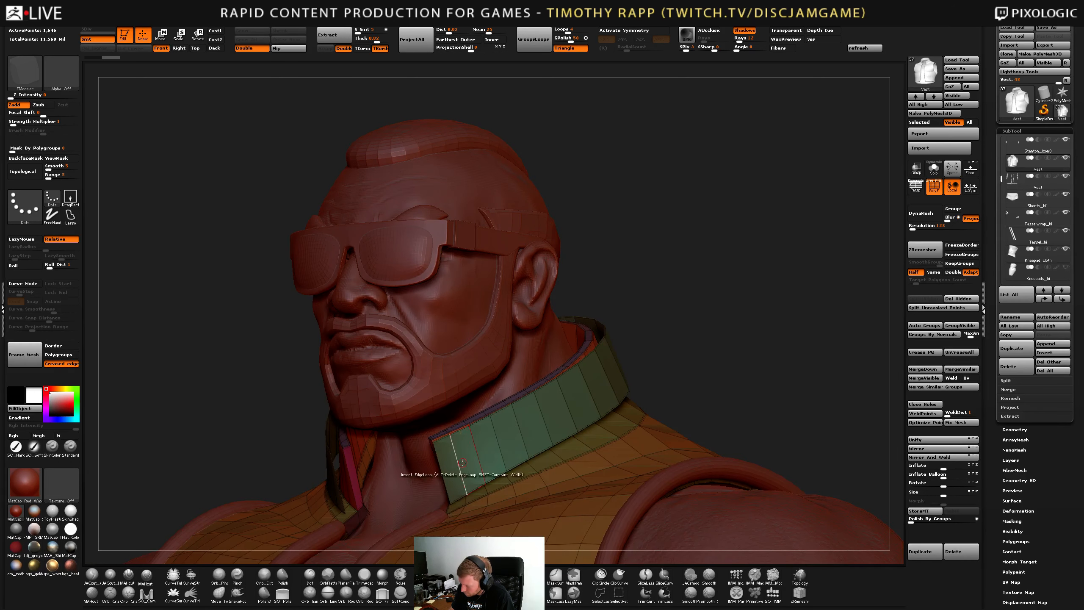
# Scale the collar's outer band with ZModeler's Scale action, using the Polygroup All target and the Polygon Center option.
pyautogui.press('space')
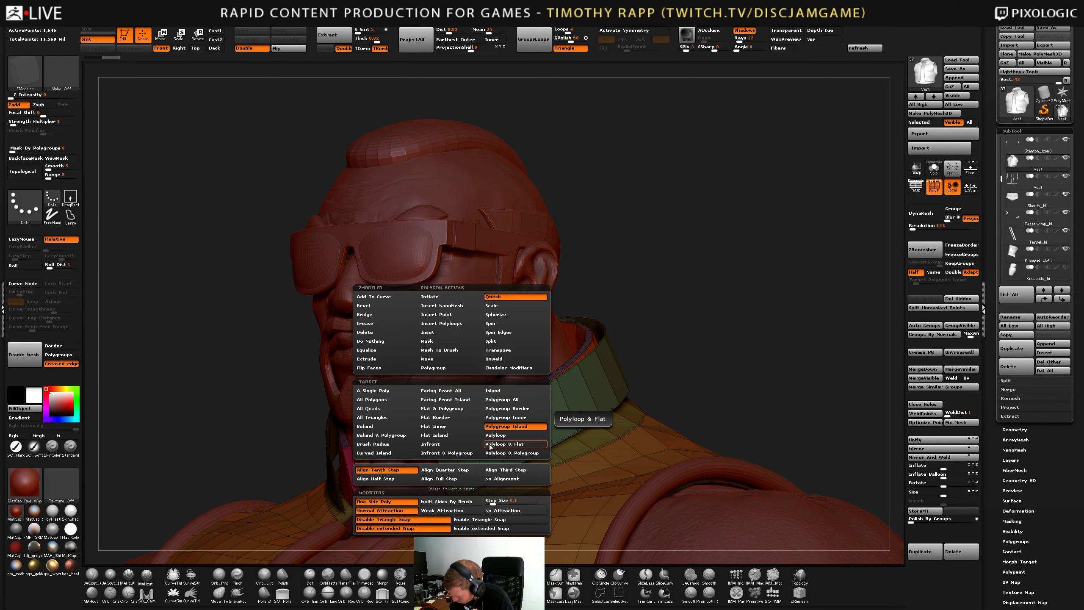
pyautogui.click(492, 305)
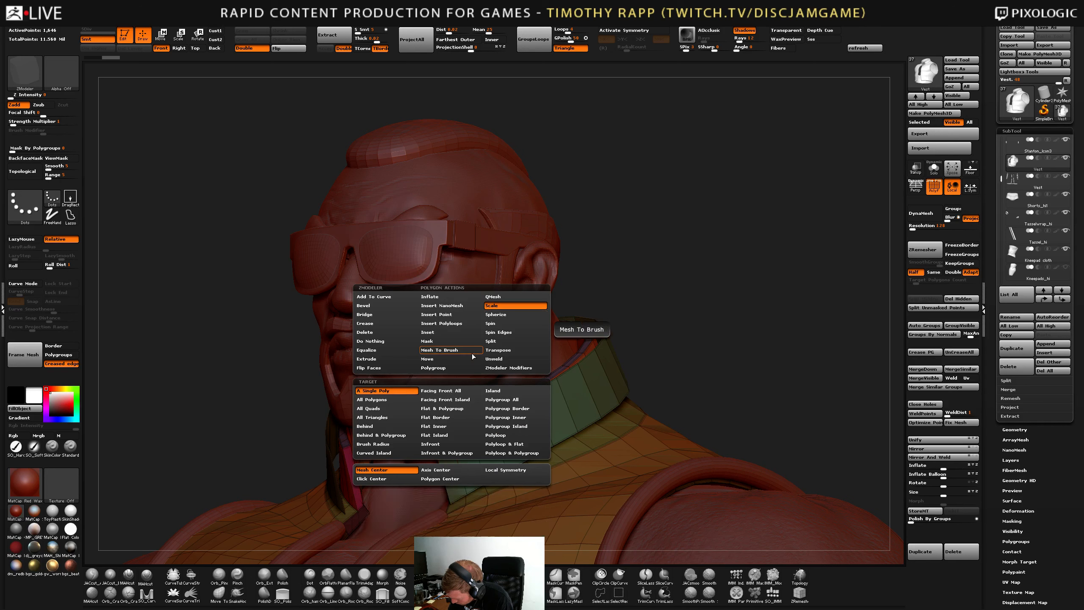
pyautogui.click(519, 399)
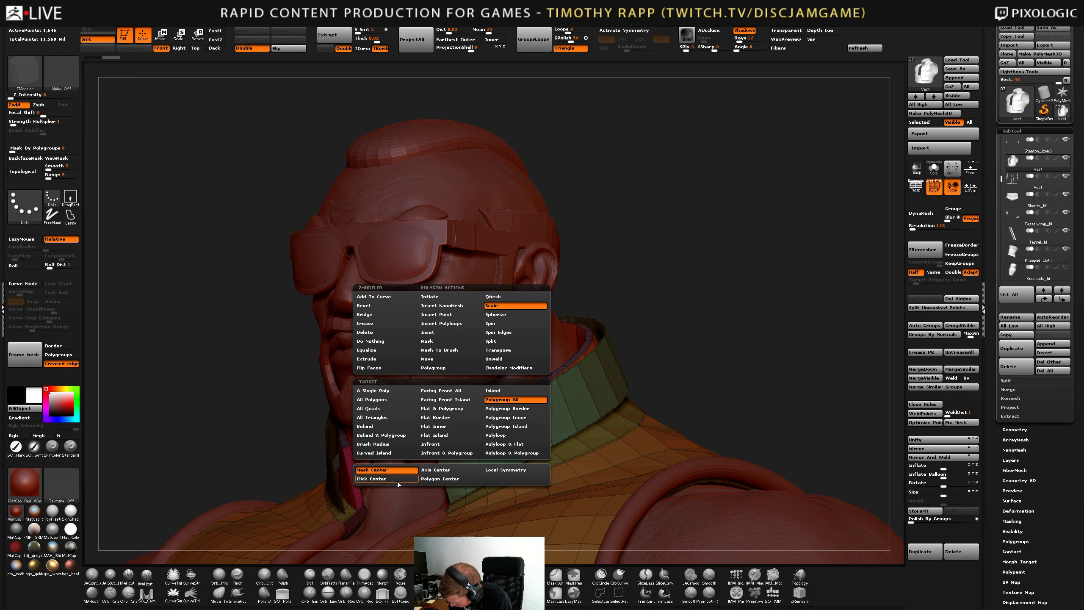
pyautogui.click(453, 478)
pyautogui.moveTo(469, 457); pyautogui.dragTo(452, 457)
pyautogui.moveTo(469, 456); pyautogui.dragTo(534, 436, button='right')
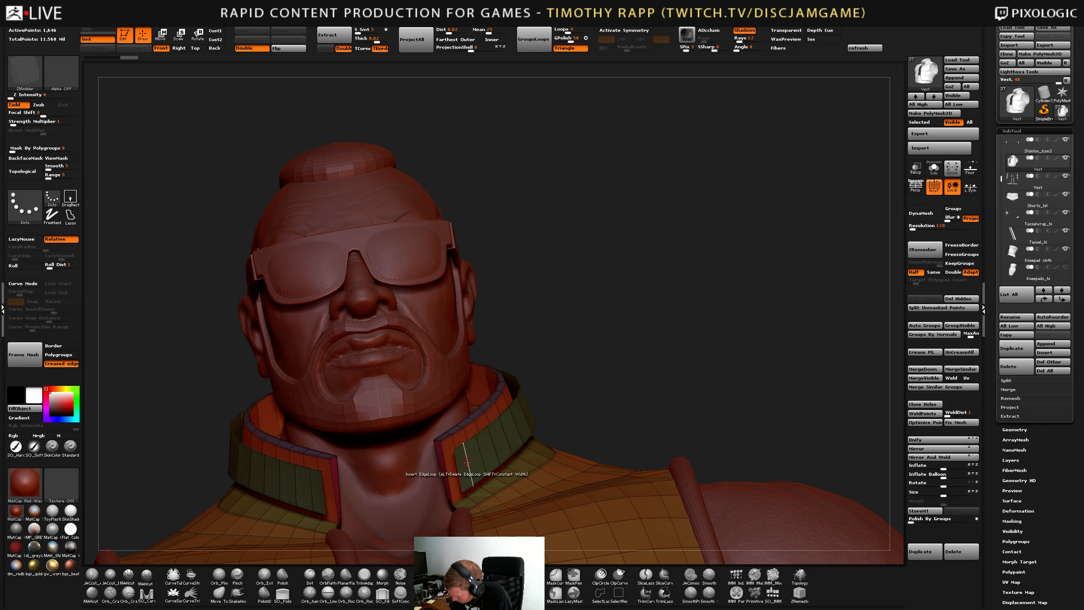
# Extrude the collar's outer band outward with ZModeler's QMesh action, targeting the polygroup island.
pyautogui.press('space')
pyautogui.click(521, 297)
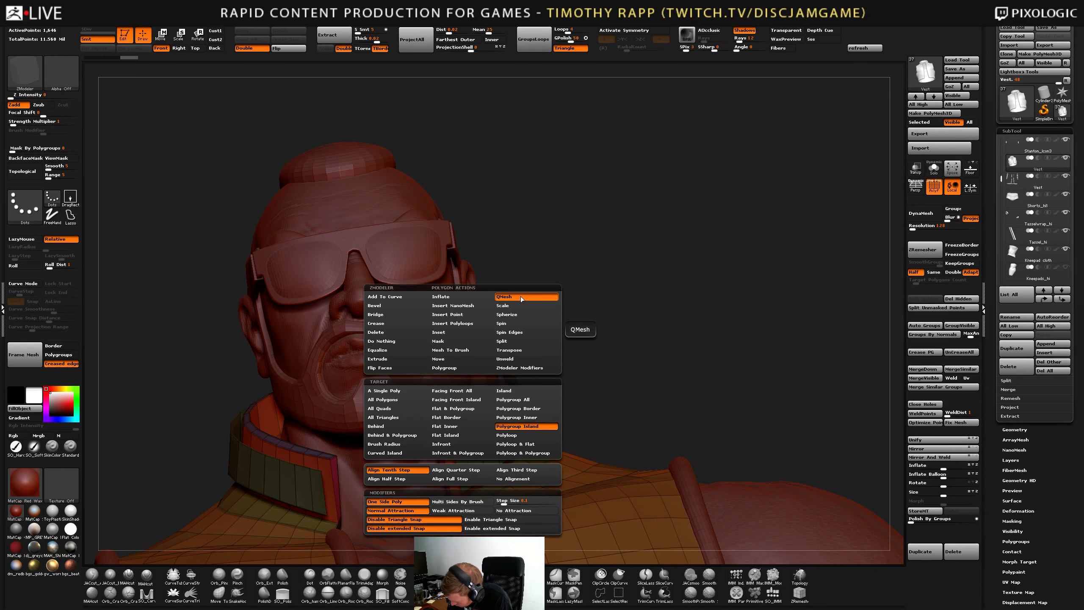
pyautogui.moveTo(470, 469); pyautogui.dragTo(477, 468)
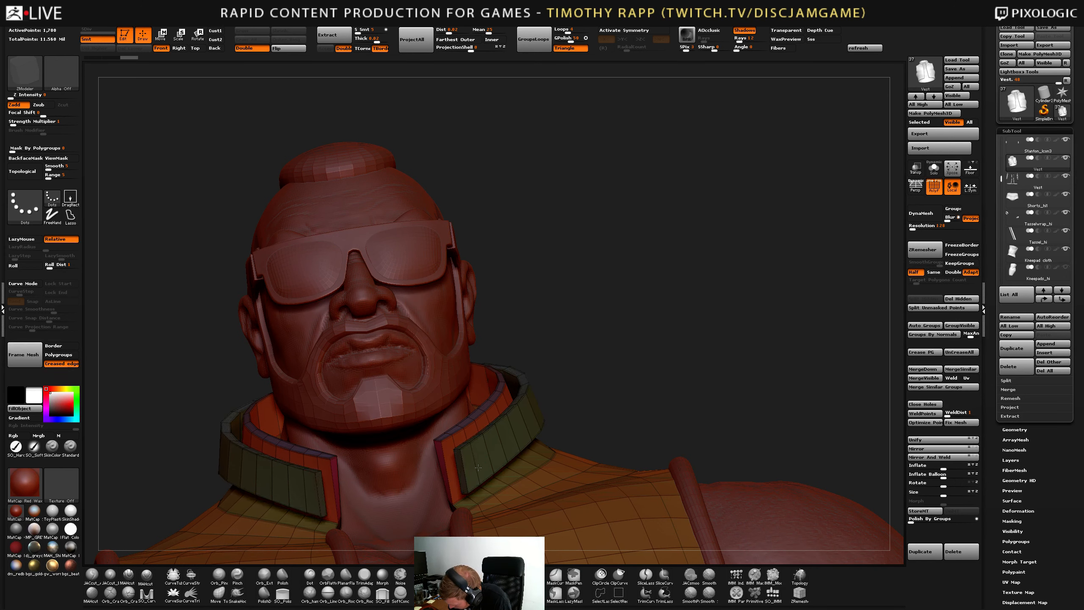
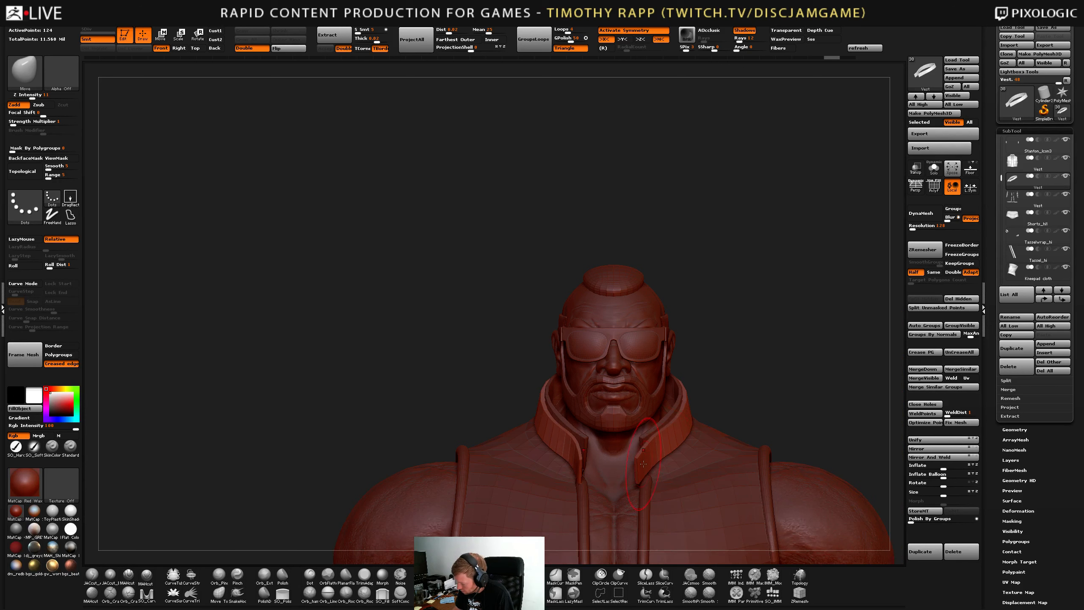
# Reshape the front edge of the separate collar piece with Move Elastic and Standard brush strokes.
pyautogui.press('b')
pyautogui.press('m')
pyautogui.press('e')
pyautogui.moveTo(643, 427); pyautogui.dragTo(645, 463)
pyautogui.moveTo(646, 465); pyautogui.dragTo(512, 473, button='right')
pyautogui.keyDown('ctrl'); pyautogui.moveTo(512, 473); pyautogui.dragTo(512, 534, button='right'); pyautogui.keyUp('ctrl')
pyautogui.press('b')
pyautogui.press('s')
pyautogui.press('t')
pyautogui.moveTo(642, 423)
pyautogui.mouseDown()
pyautogui.moveTo(650, 445)
pyautogui.moveTo(636, 448)
pyautogui.mouseUp()
# Pull the collar piece's front corner into place in side view with an enlarged Move brush.
pyautogui.press('b')
pyautogui.press('m')
pyautogui.press('v')
pyautogui.moveTo(636, 448); pyautogui.dragTo(427, 466, button='right')
pyautogui.moveTo(521, 470)
pyautogui.mouseDown(button='right')
pyautogui.moveTo(621, 475)
pyautogui.moveTo(679, 447)
pyautogui.moveTo(683, 401)
pyautogui.moveTo(653, 476)
pyautogui.moveTo(622, 468)
pyautogui.moveTo(647, 454)
pyautogui.mouseUp(button='right')
pyautogui.press(']')
pyautogui.moveTo(666, 416); pyautogui.dragTo(669, 411)
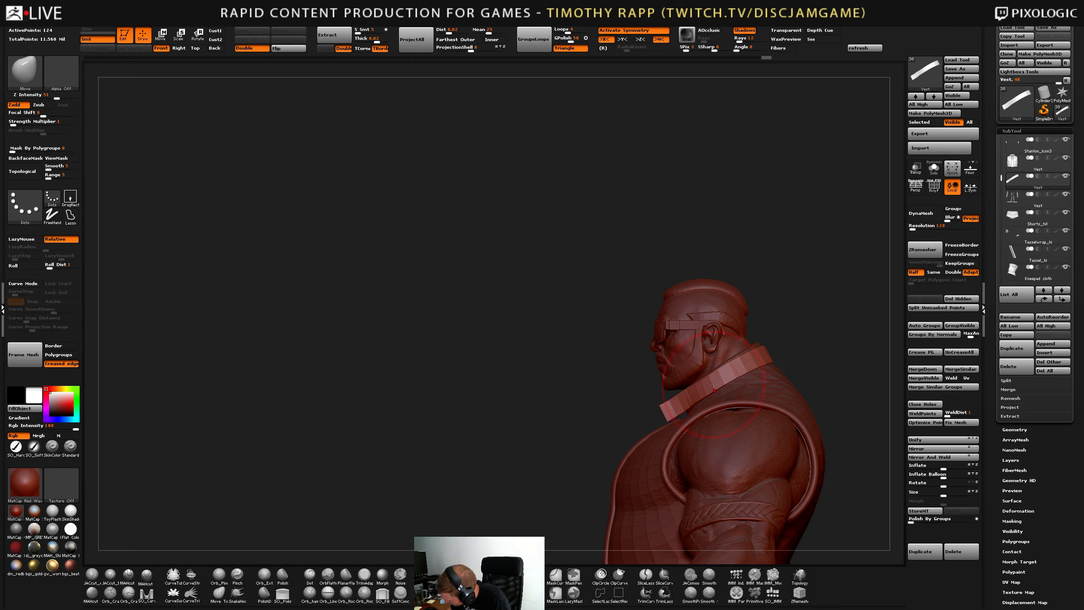
# Resize the Move brush and refine the collar piece's lower front corner in side view.
pyautogui.moveTo(714, 385)
pyautogui.mouseDown(button='right')
pyautogui.moveTo(679, 409)
pyautogui.moveTo(710, 391)
pyautogui.mouseUp(button='right')
pyautogui.press('s')
pyautogui.moveTo(711, 392); pyautogui.dragTo(704, 391)
pyautogui.moveTo(665, 414); pyautogui.dragTo(670, 405)
pyautogui.moveTo(712, 391); pyautogui.dragTo(678, 409, button='right')
pyautogui.keyDown('ctrl'); pyautogui.moveTo(757, 465); pyautogui.dragTo(757, 441, button='right'); pyautogui.keyUp('ctrl')
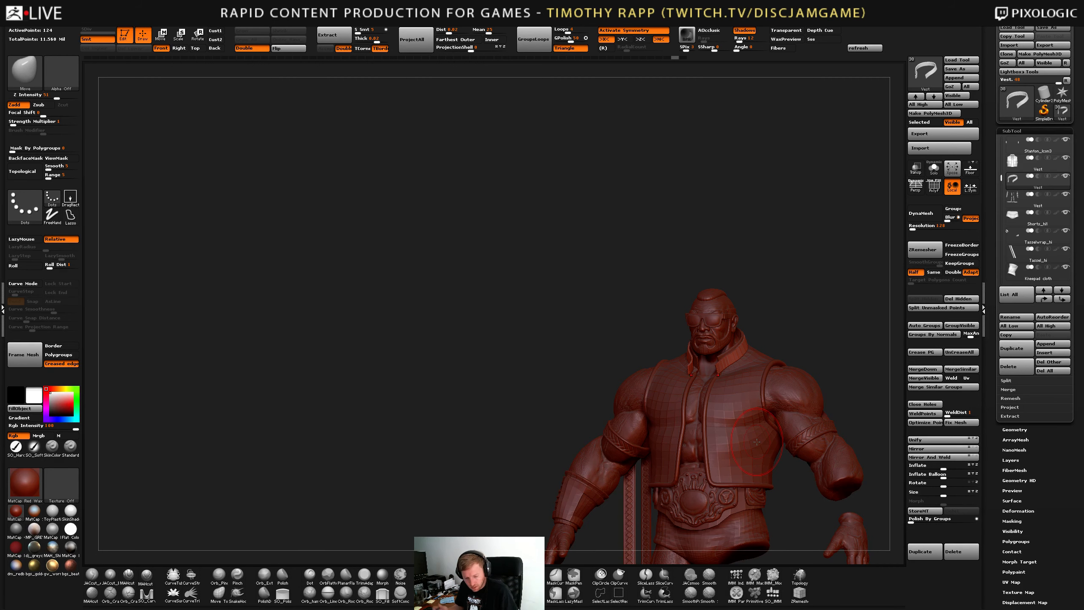
# Load the M5 IMM Etcher zipper brush from the Zippers folder inside the Clothing brushes.
pyautogui.press('b')
pyautogui.press(',')
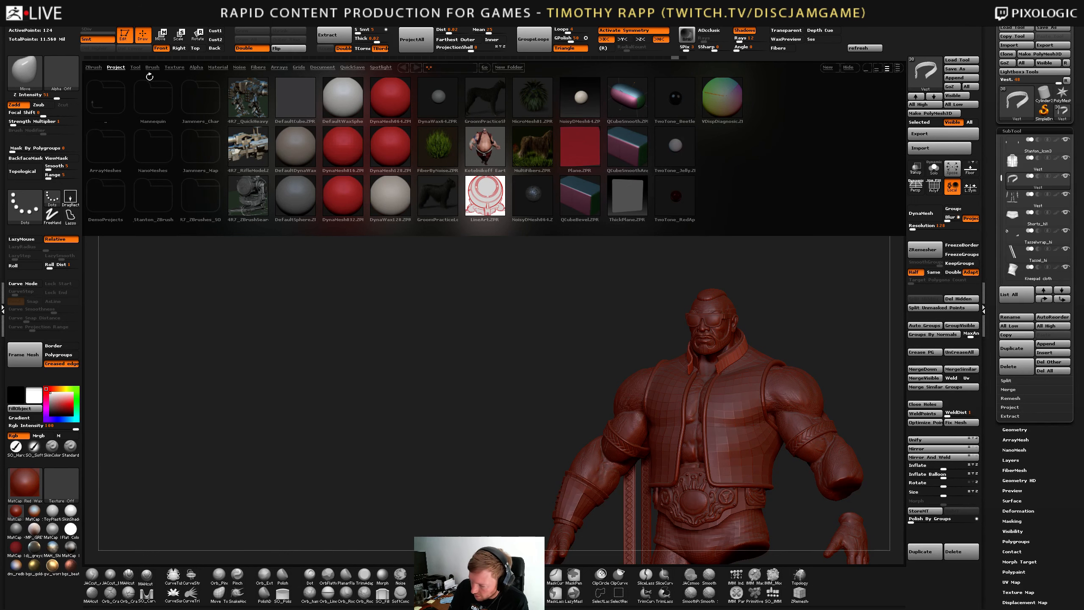
pyautogui.click(152, 66)
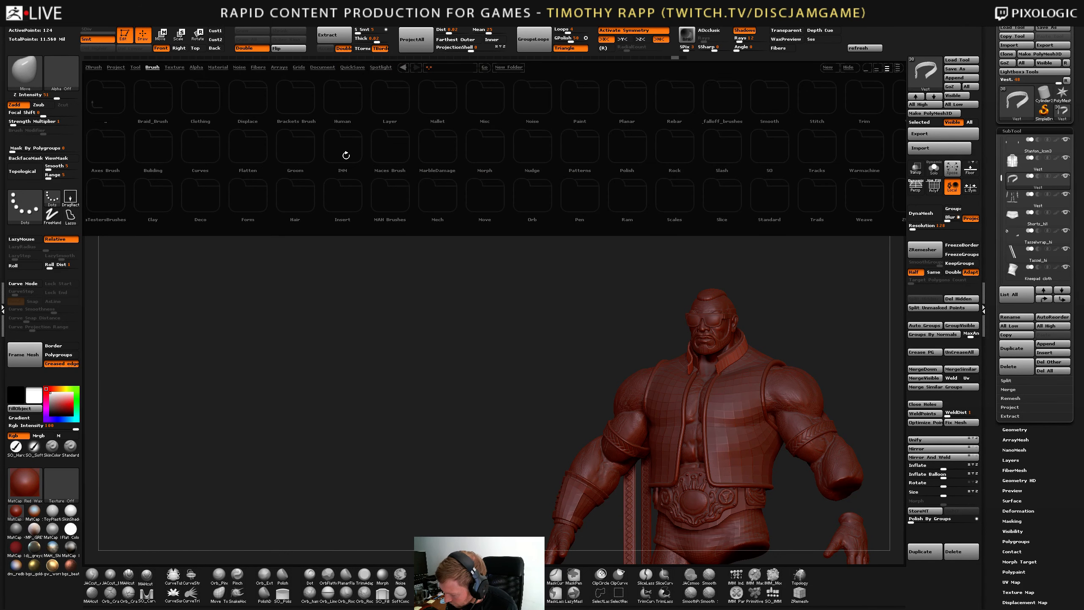
pyautogui.doubleClick(207, 104)
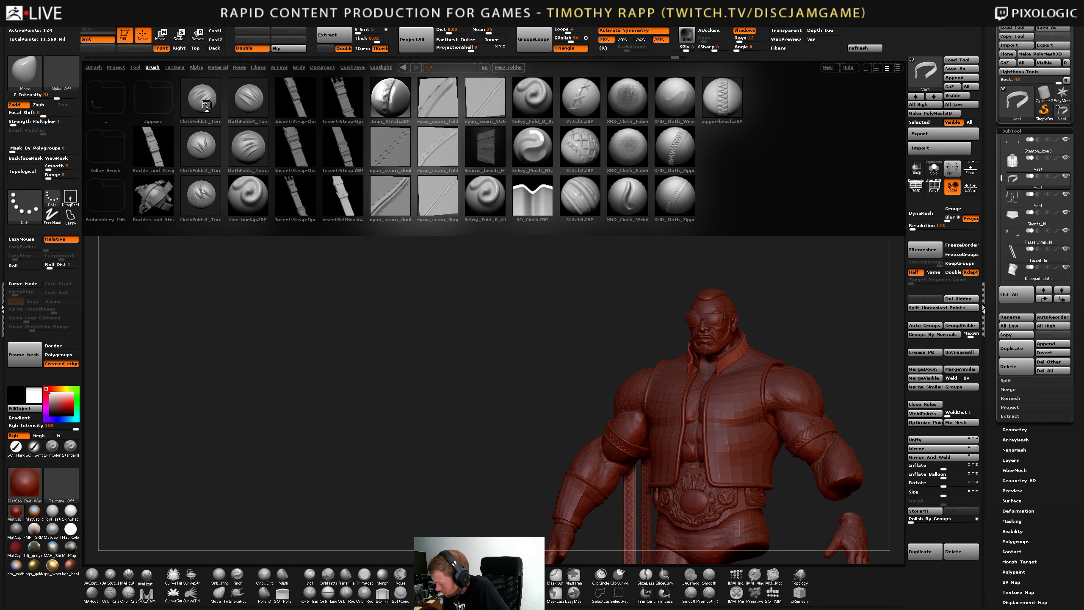
pyautogui.doubleClick(152, 99)
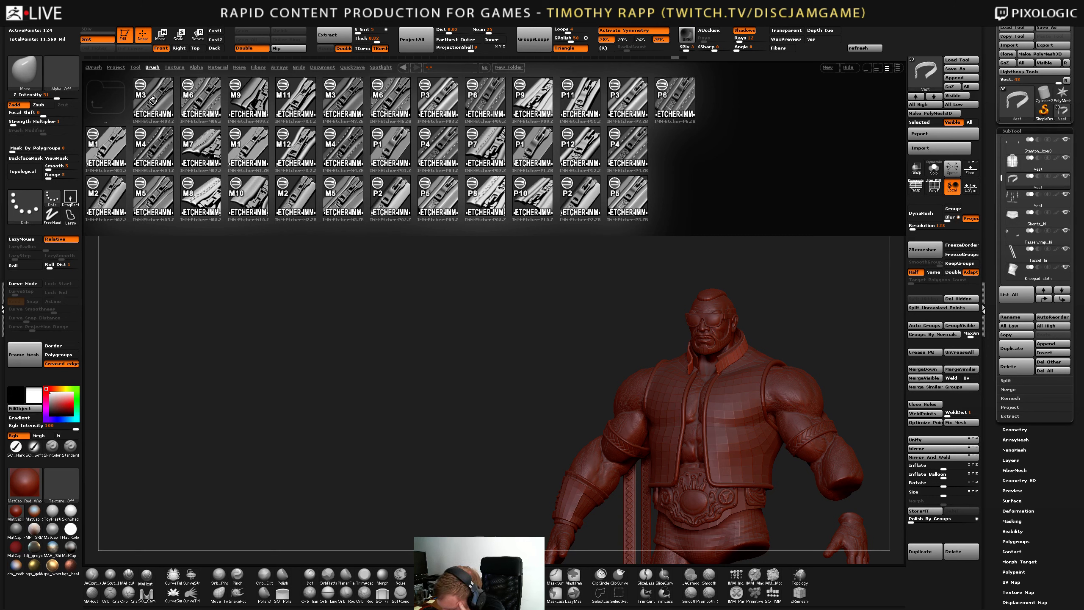
pyautogui.doubleClick(153, 195)
# Select the vest and lay a diagonal zipper across each side of its chest with symmetry.
pyautogui.keyDown('alt'); pyautogui.click(735, 420); pyautogui.keyUp('alt')
pyautogui.moveTo(512, 299); pyautogui.dragTo(576, 299)
pyautogui.hotkey('ctrl', 'z')
pyautogui.moveTo(666, 324)
pyautogui.keyDown('alt'); pyautogui.mouseDown()
pyautogui.moveTo(666, 239)
pyautogui.moveTo(576, 263)
pyautogui.moveTo(567, 233)
pyautogui.moveTo(586, 393)
pyautogui.moveTo(642, 363)
pyautogui.moveTo(636, 332)
pyautogui.moveTo(627, 375)
pyautogui.moveTo(634, 336)
pyautogui.moveTo(548, 249)
pyautogui.moveTo(512, 259)
pyautogui.moveTo(538, 244)
pyautogui.mouseUp(); pyautogui.keyUp('alt')
pyautogui.keyDown('ctrl'); pyautogui.moveTo(554, 255); pyautogui.dragTo(419, 344, button='right'); pyautogui.keyUp('ctrl')
pyautogui.hotkey('ctrl', 'z')
pyautogui.hotkey('ctrl', 'shift', 'z')
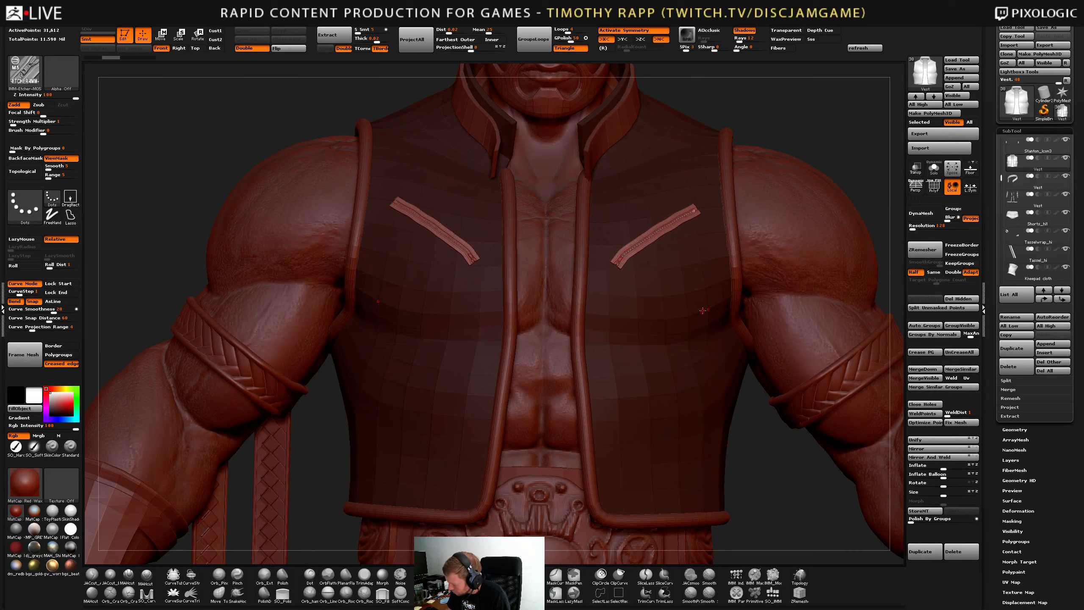
# Step back and forward through the vest's edit history to return to the unmasked chest zippers.
pyautogui.hotkey('ctrl', 'z')
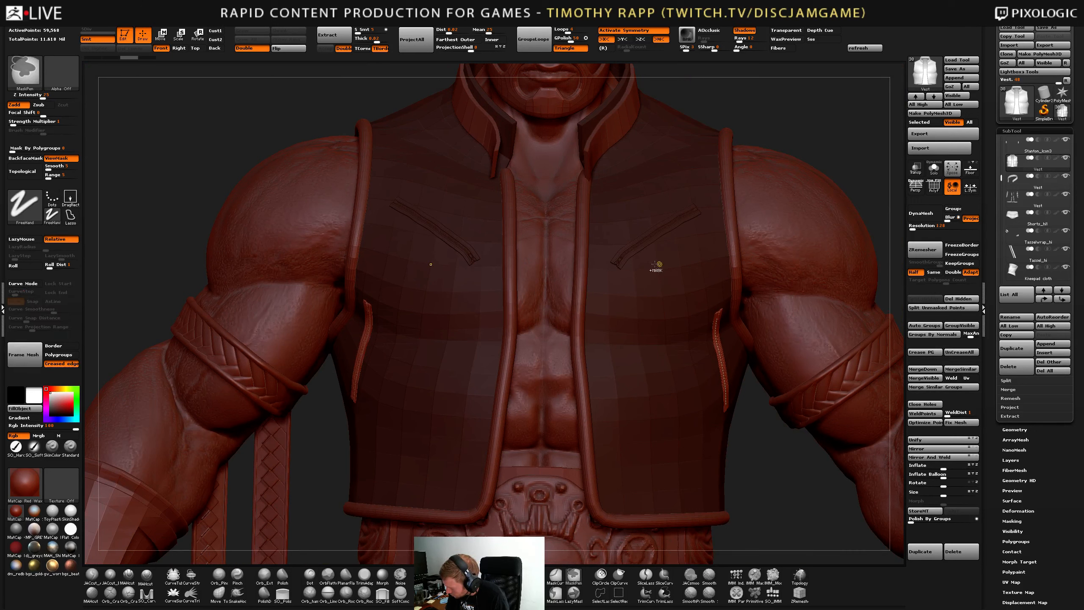
pyautogui.hotkey('ctrl', 'shift', 'z')
pyautogui.hotkey('ctrl', 'z')
pyautogui.hotkey('ctrl', 'shift', 'z')
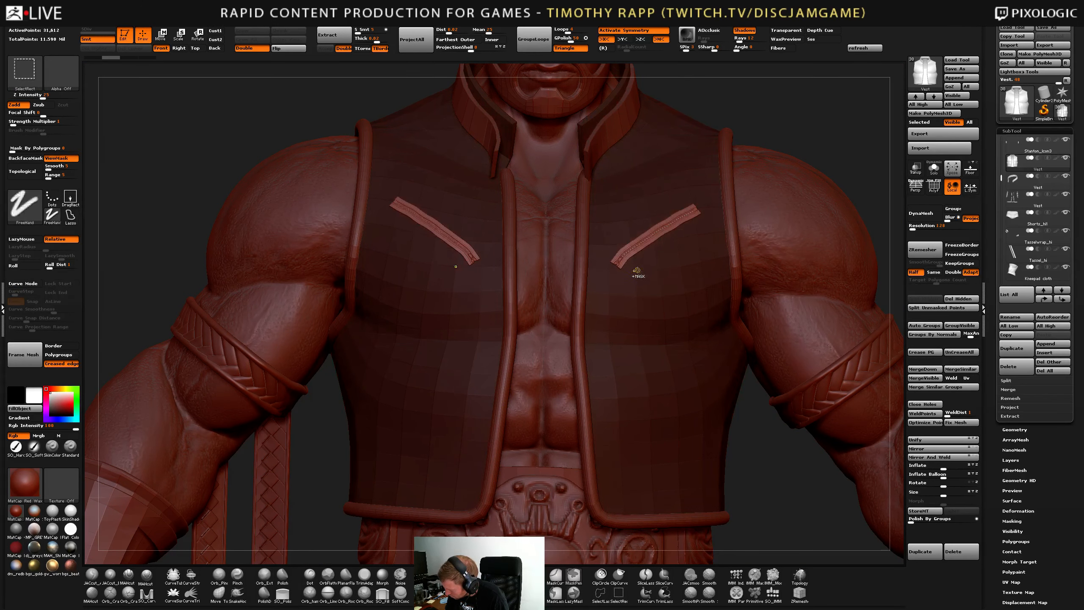
# Adjust the draw size and refresh the zipper curve to make the chest zippers slightly wider.
pyautogui.press('s')
pyautogui.moveTo(637, 300); pyautogui.dragTo(641, 301)
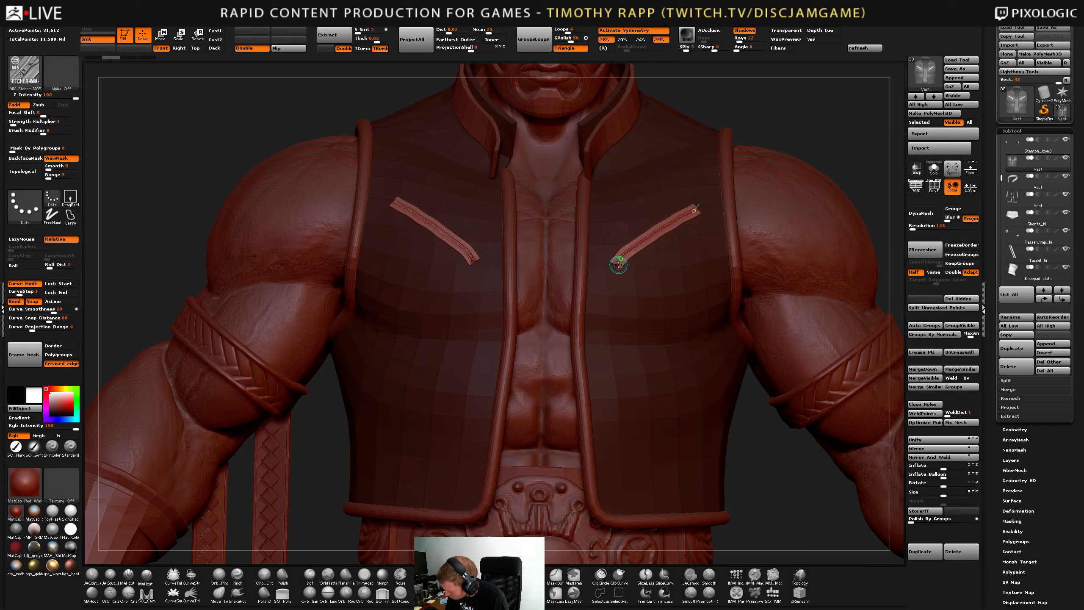
pyautogui.click(618, 265)
pyautogui.moveTo(653, 236); pyautogui.dragTo(661, 232)
pyautogui.press('s')
pyautogui.moveTo(623, 288); pyautogui.dragTo(620, 289)
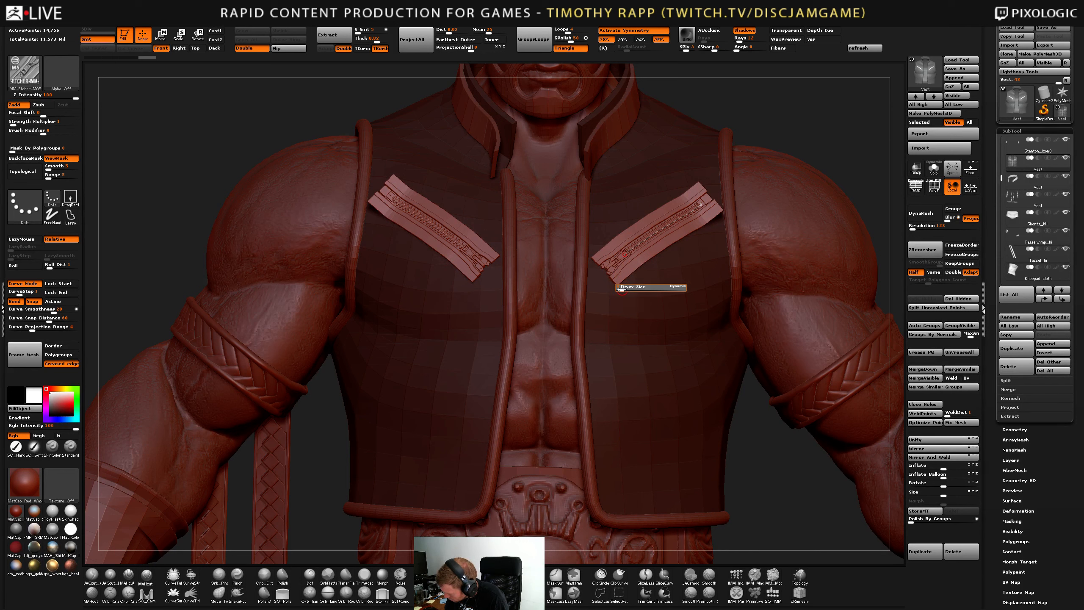
pyautogui.click(622, 255)
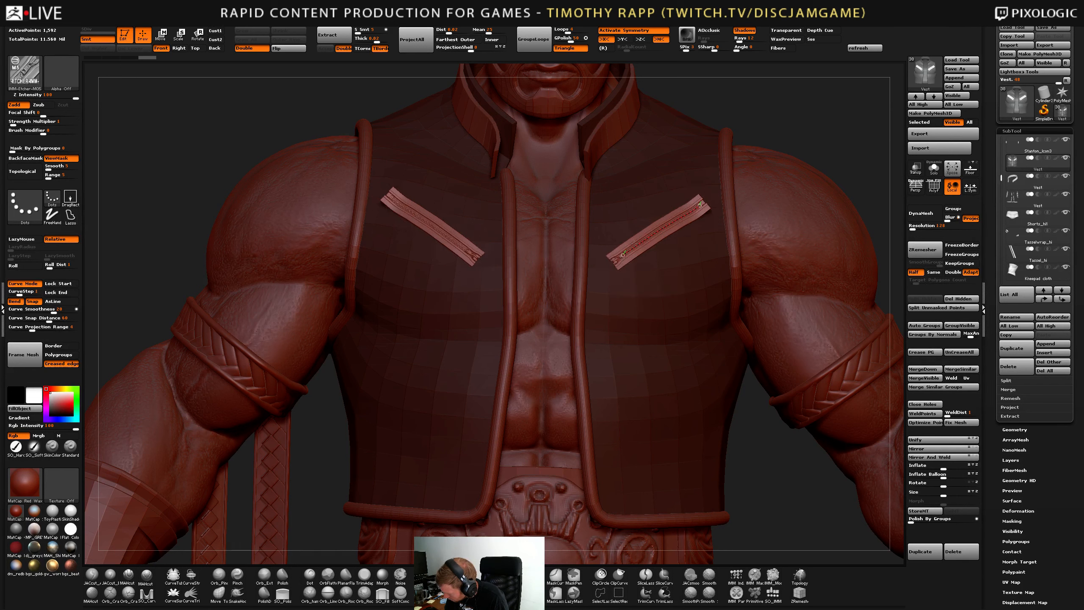
# Reposition the end points of the chest zipper's curve to fit the zipper to the vest's surface.
pyautogui.moveTo(700, 205); pyautogui.dragTo(698, 206)
pyautogui.moveTo(623, 255); pyautogui.dragTo(621, 256)
pyautogui.moveTo(703, 411)
pyautogui.keyDown('ctrl'); pyautogui.mouseDown(button='right')
pyautogui.moveTo(700, 371)
pyautogui.moveTo(659, 441)
pyautogui.moveTo(834, 370)
pyautogui.moveTo(828, 452)
pyautogui.mouseUp(button='right'); pyautogui.keyUp('ctrl')
pyautogui.moveTo(751, 316); pyautogui.dragTo(679, 290, button='right')
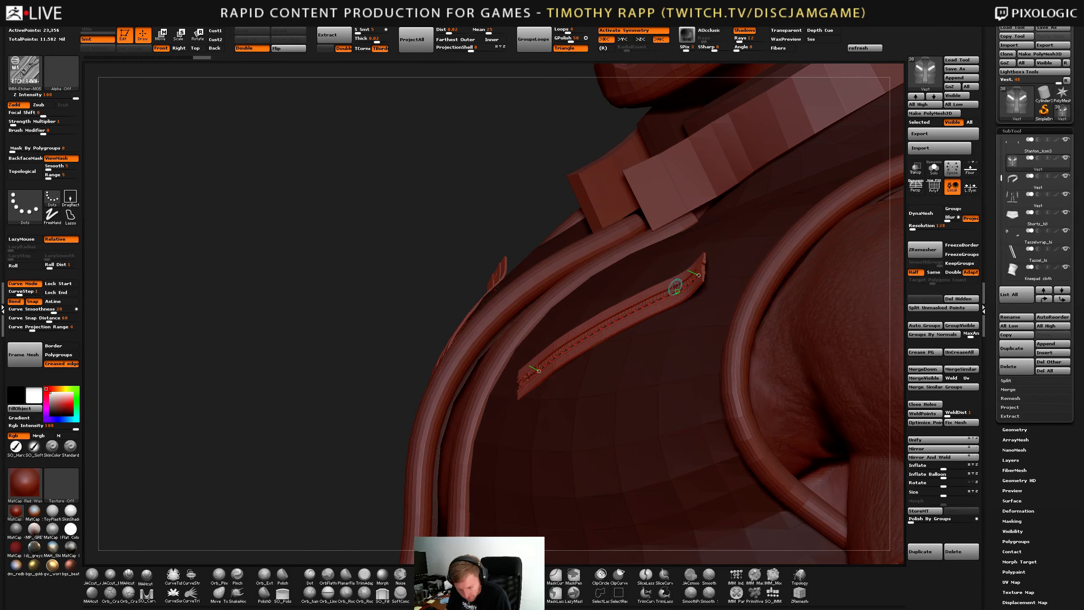
pyautogui.moveTo(675, 291); pyautogui.dragTo(799, 299, button='right')
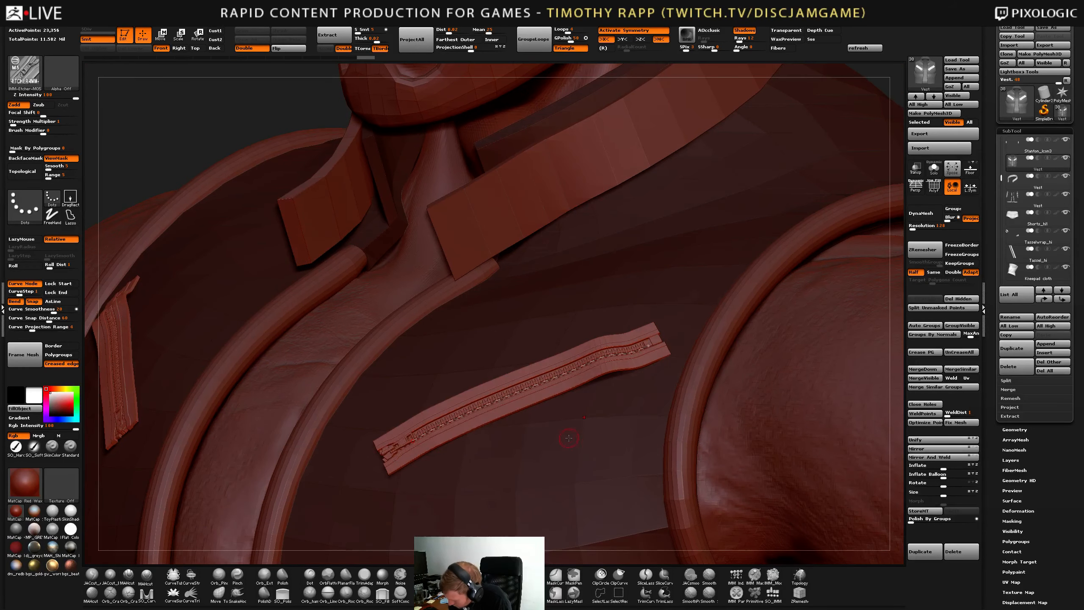
pyautogui.moveTo(411, 443); pyautogui.dragTo(380, 463)
pyautogui.moveTo(380, 463); pyautogui.dragTo(593, 368, button='right')
pyautogui.moveTo(593, 368); pyautogui.dragTo(604, 362)
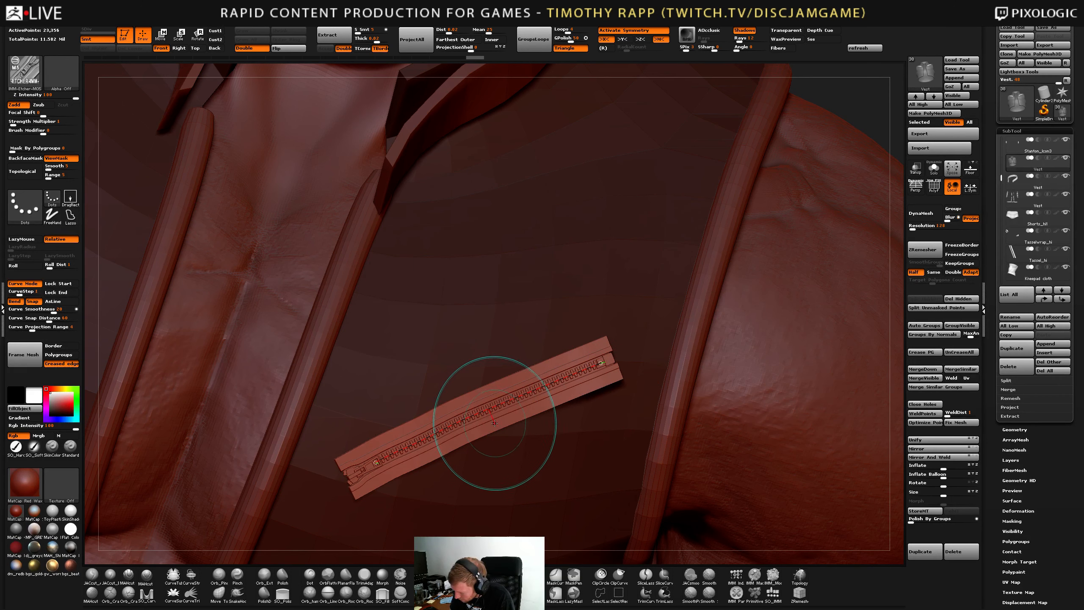
pyautogui.click(602, 363)
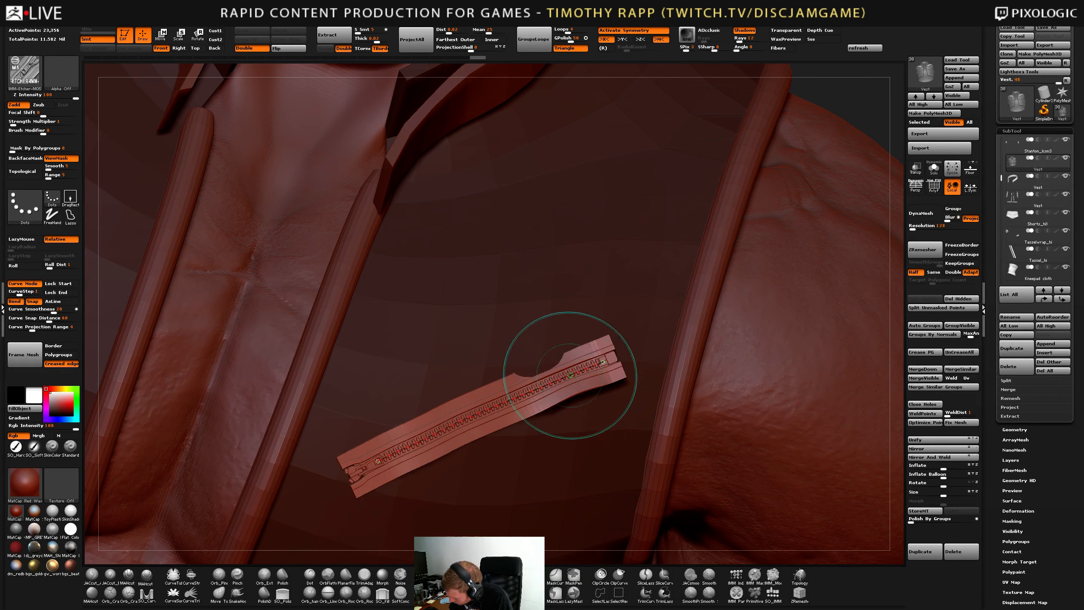
# Readjust the draw size and update the curve to change the chest zippers' width.
pyautogui.moveTo(374, 466)
pyautogui.keyDown('ctrl'); pyautogui.mouseDown(button='right')
pyautogui.moveTo(615, 396)
pyautogui.moveTo(680, 468)
pyautogui.mouseUp(button='right'); pyautogui.keyUp('ctrl')
pyautogui.press('s')
pyautogui.hotkey('ctrl', 'z')
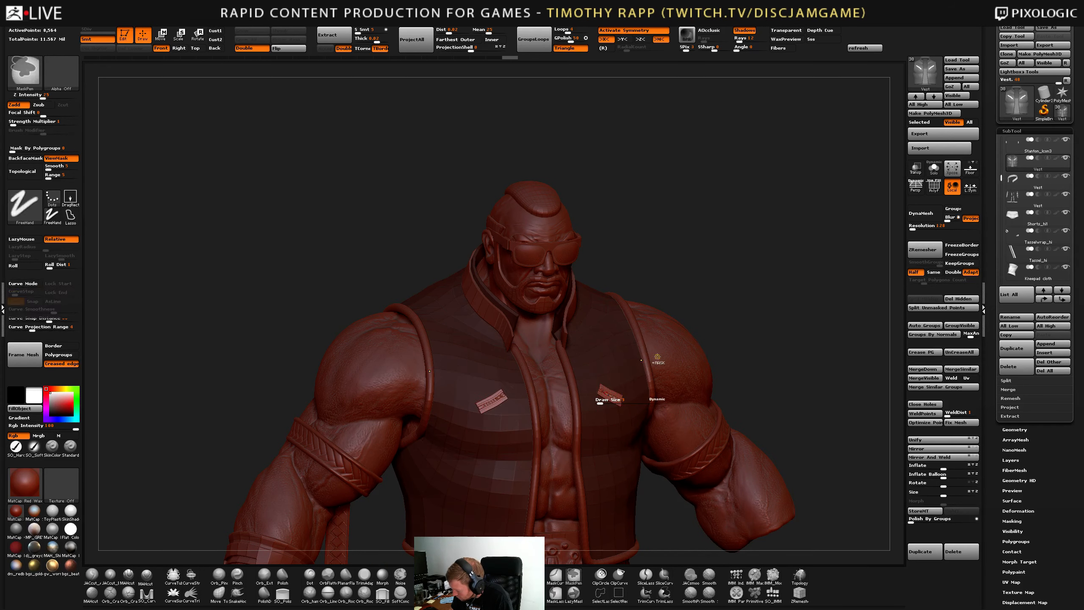
pyautogui.hotkey('ctrl', 'shift', 'z')
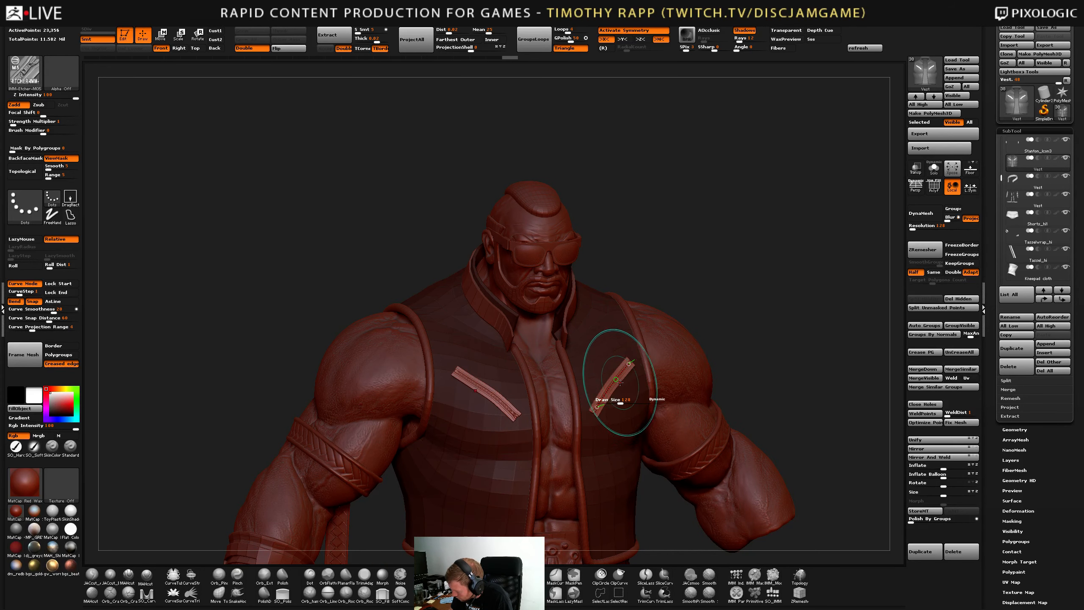
pyautogui.hotkey('ctrl', 'z')
pyautogui.press('s')
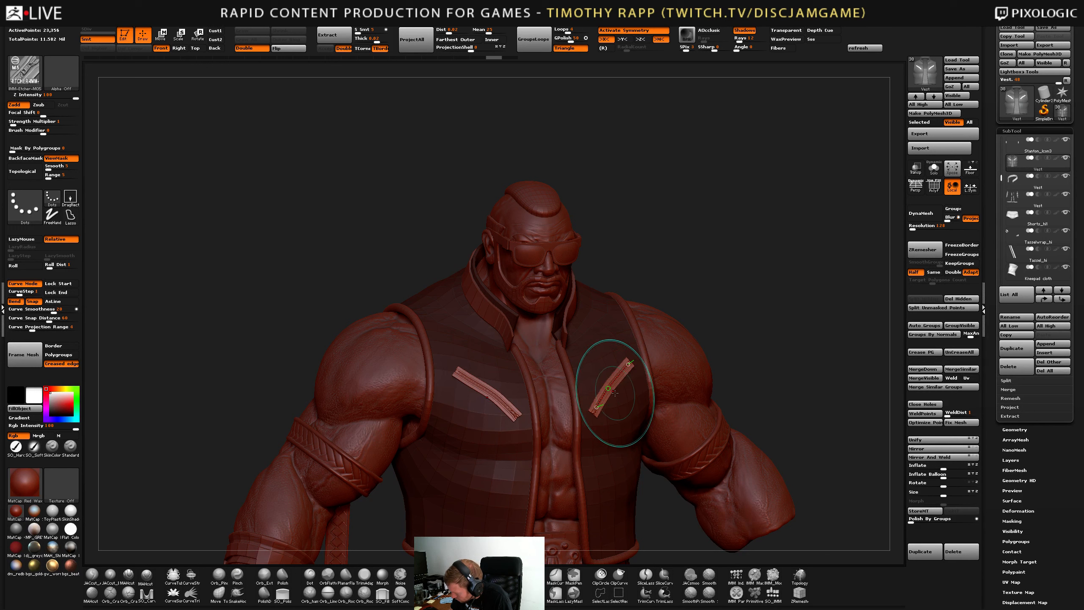
pyautogui.press('s')
pyautogui.moveTo(617, 392); pyautogui.dragTo(610, 393)
pyautogui.click(609, 391)
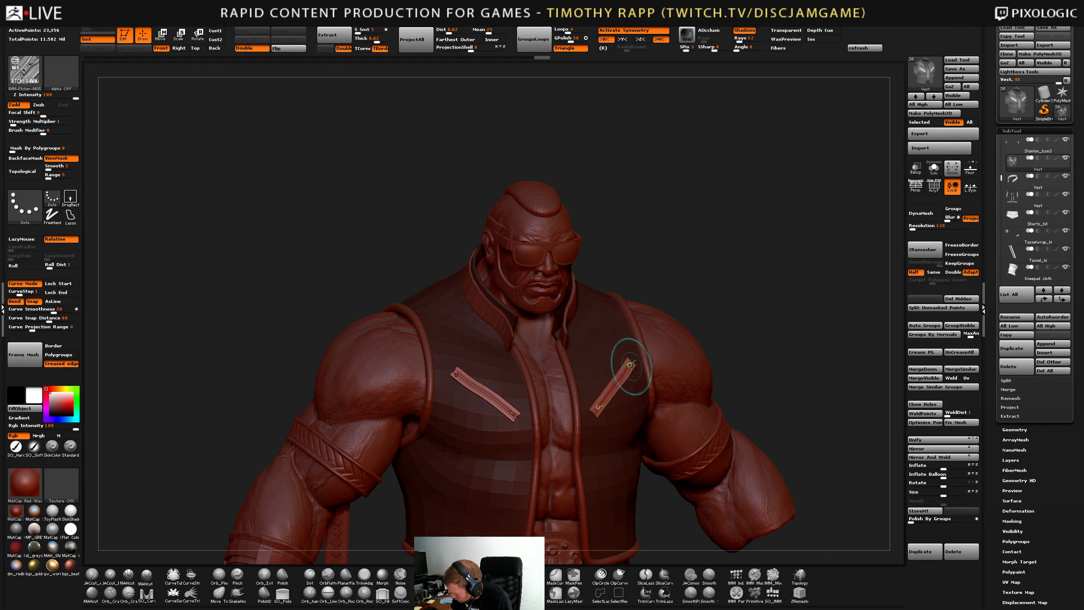
# Nudge the upper end point of the chest zipper's curve towards the shoulder.
pyautogui.moveTo(632, 366); pyautogui.dragTo(633, 363)
pyautogui.moveTo(609, 405); pyautogui.dragTo(666, 405, button='right')
pyautogui.keyDown('ctrl'); pyautogui.moveTo(666, 405); pyautogui.dragTo(666, 420, button='right'); pyautogui.keyUp('ctrl')
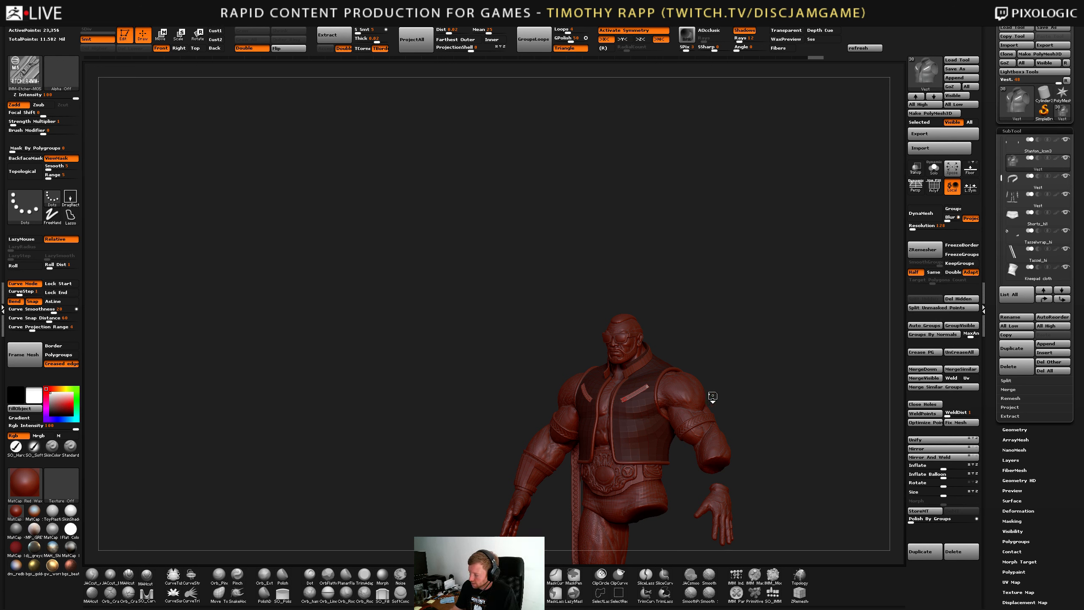
# Select the wrestler's body subtool and save the project.
pyautogui.keyDown('alt'); pyautogui.click(700, 400); pyautogui.keyUp('alt')
pyautogui.moveTo(722, 399); pyautogui.dragTo(736, 382)
pyautogui.hotkey('ctrl', 's')
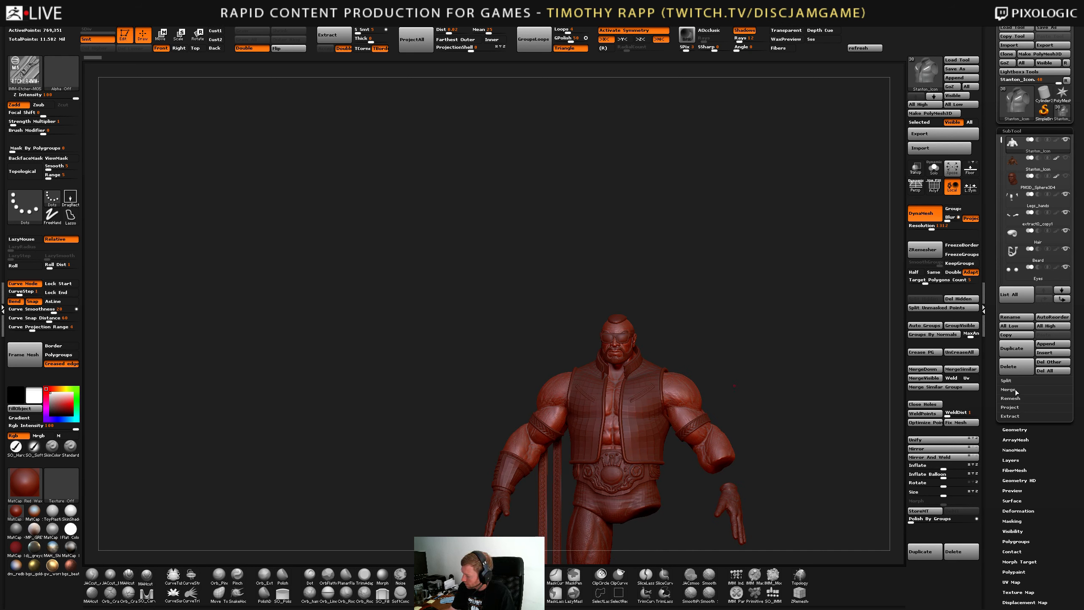
# Unify the body subtool's size and position, and select the subtool below it.
pyautogui.click(942, 440)
pyautogui.keyDown('alt'); pyautogui.moveTo(735, 386); pyautogui.dragTo(725, 427); pyautogui.keyUp('alt')
pyautogui.moveTo(726, 427); pyautogui.dragTo(665, 466)
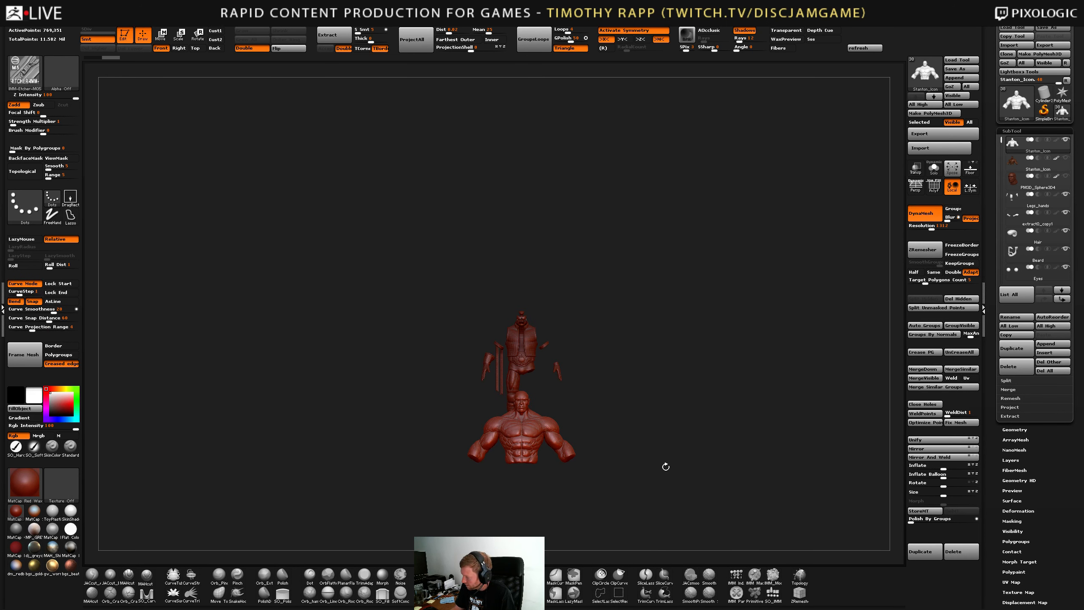
pyautogui.press('Down')
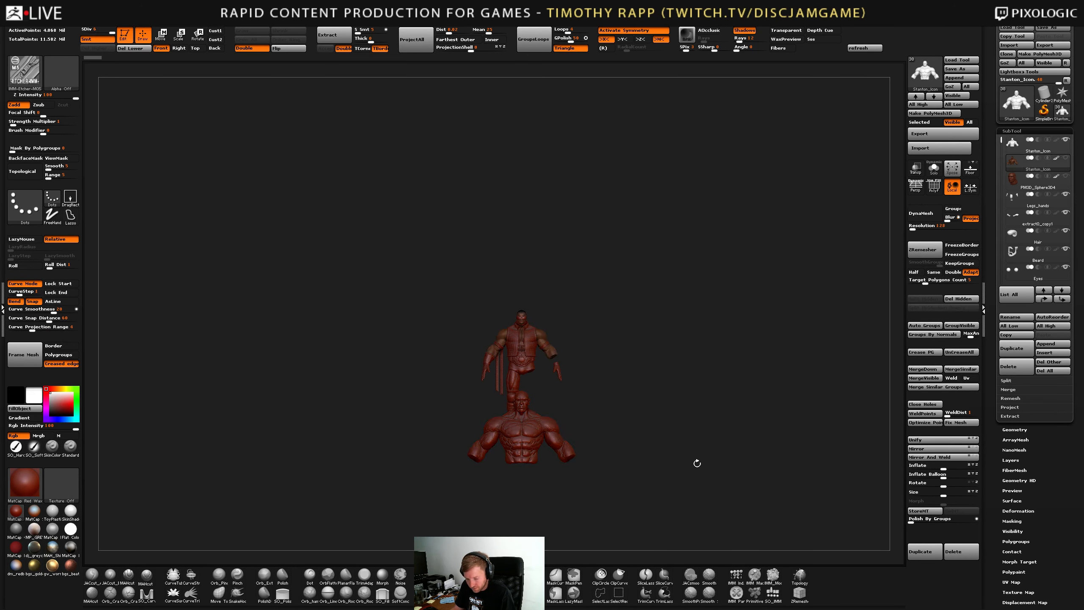
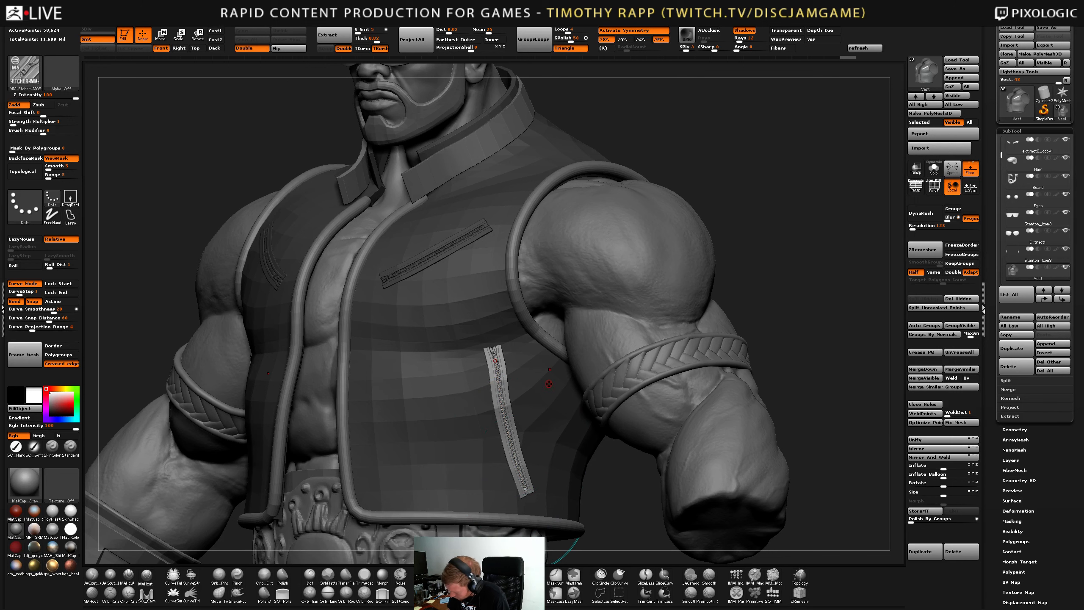
# Undo the last side zipper edit and refresh its curve with the zipper's upper end lower on the vest.
pyautogui.hotkey('ctrl', 'z')
pyautogui.click(493, 376)
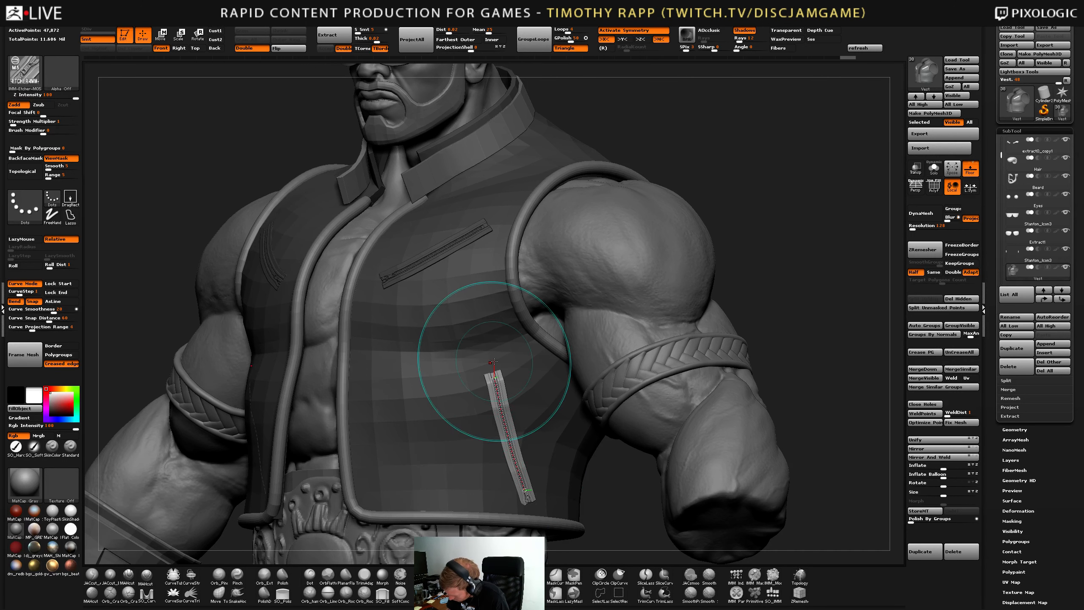
pyautogui.moveTo(735, 324)
pyautogui.keyDown('alt'); pyautogui.mouseDown()
pyautogui.moveTo(646, 437)
pyautogui.moveTo(682, 390)
pyautogui.mouseUp(); pyautogui.keyUp('alt')
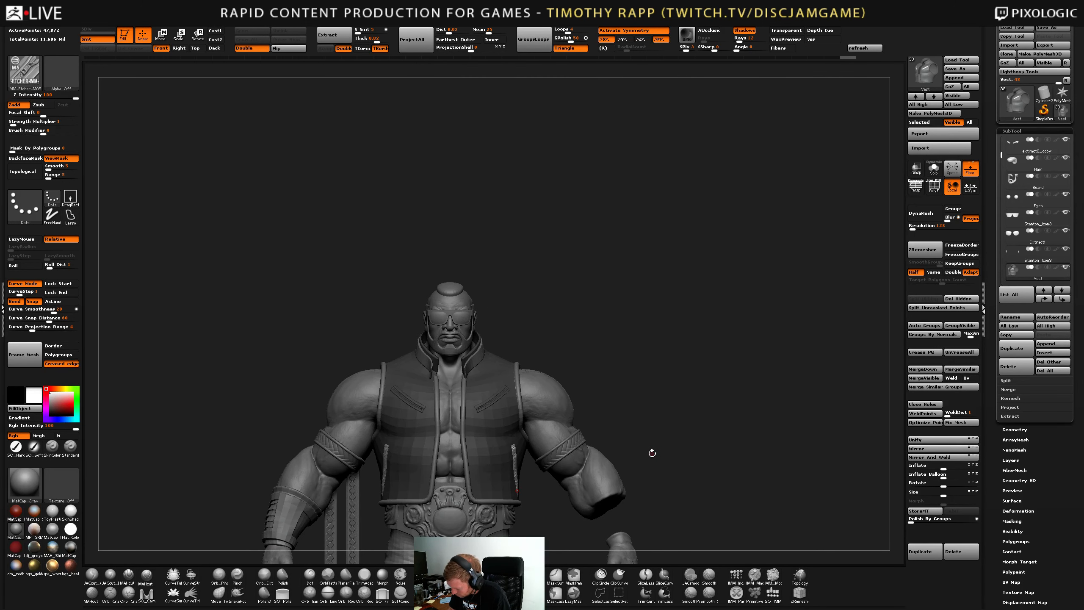
# Isolate the vest subtool and turn off the floor grid.
pyautogui.click(934, 167)
pyautogui.click(970, 168)
pyautogui.moveTo(635, 447)
pyautogui.mouseDown()
pyautogui.moveTo(725, 376)
pyautogui.moveTo(709, 427)
pyautogui.moveTo(673, 412)
pyautogui.moveTo(650, 427)
pyautogui.moveTo(503, 429)
pyautogui.moveTo(627, 430)
pyautogui.moveTo(600, 424)
pyautogui.mouseUp()
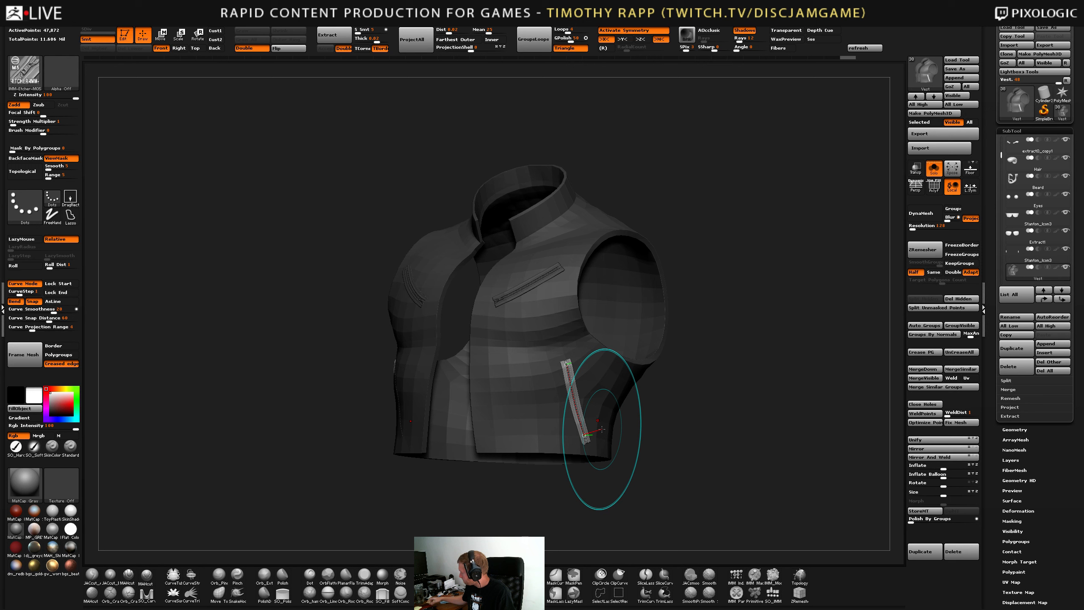
# Refine the side zipper's curve from its upper end to its lower end along the vest's side.
pyautogui.moveTo(682, 439)
pyautogui.mouseDown()
pyautogui.moveTo(606, 394)
pyautogui.moveTo(598, 470)
pyautogui.moveTo(512, 384)
pyautogui.moveTo(470, 360)
pyautogui.mouseUp()
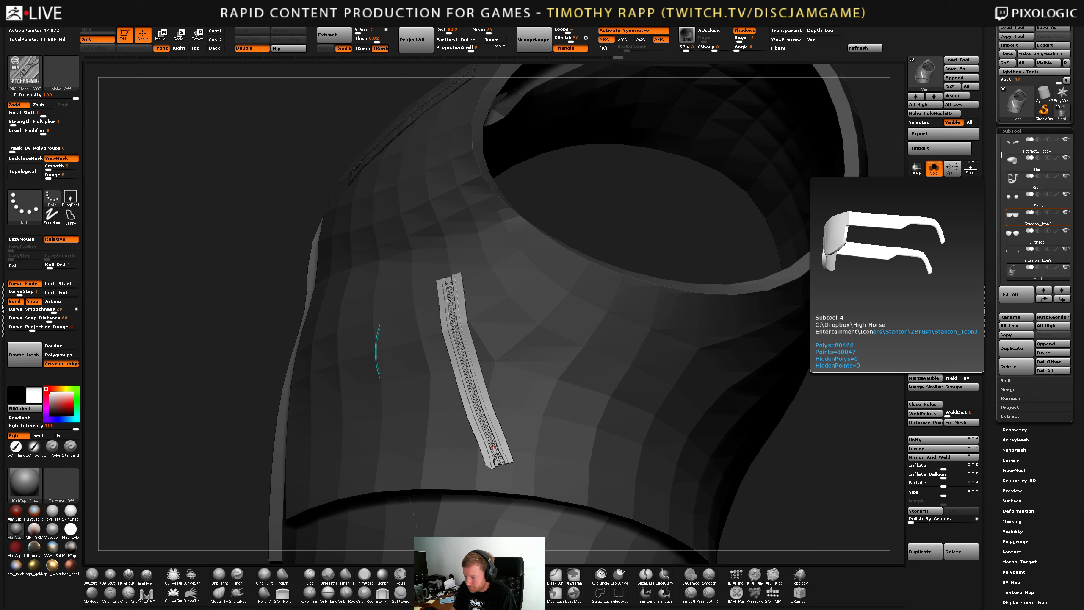
pyautogui.moveTo(561, 441)
pyautogui.mouseDown(button='right')
pyautogui.moveTo(538, 459)
pyautogui.moveTo(496, 448)
pyautogui.moveTo(470, 343)
pyautogui.mouseUp(button='right')
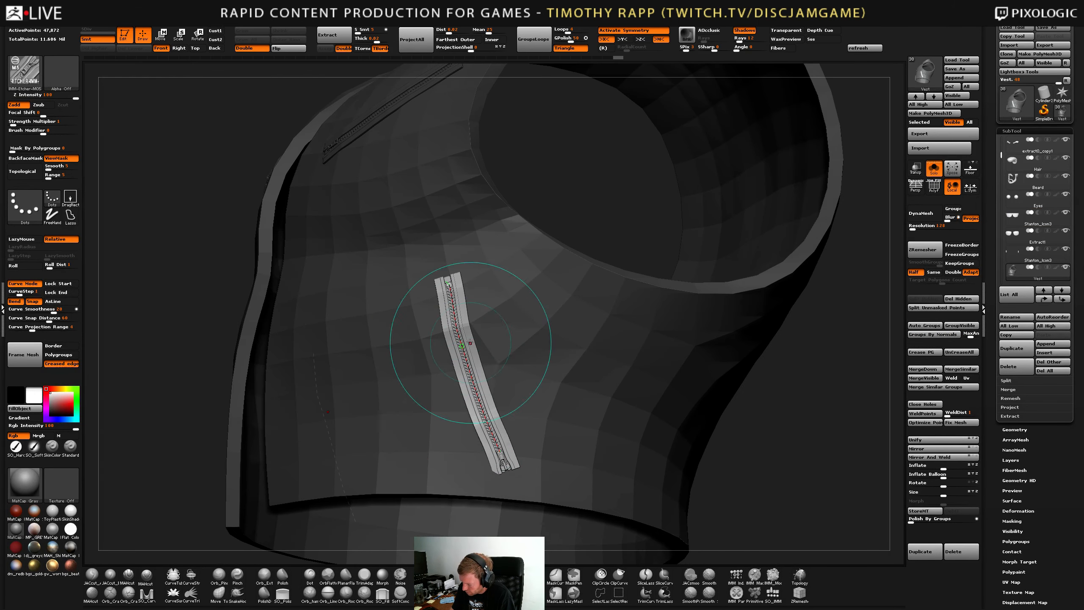
pyautogui.keyDown('ctrl'); pyautogui.keyDown('shift'); pyautogui.click(451, 294); pyautogui.keyUp('shift'); pyautogui.keyUp('ctrl')
pyautogui.moveTo(452, 294); pyautogui.dragTo(511, 442, button='right')
pyautogui.click(511, 453)
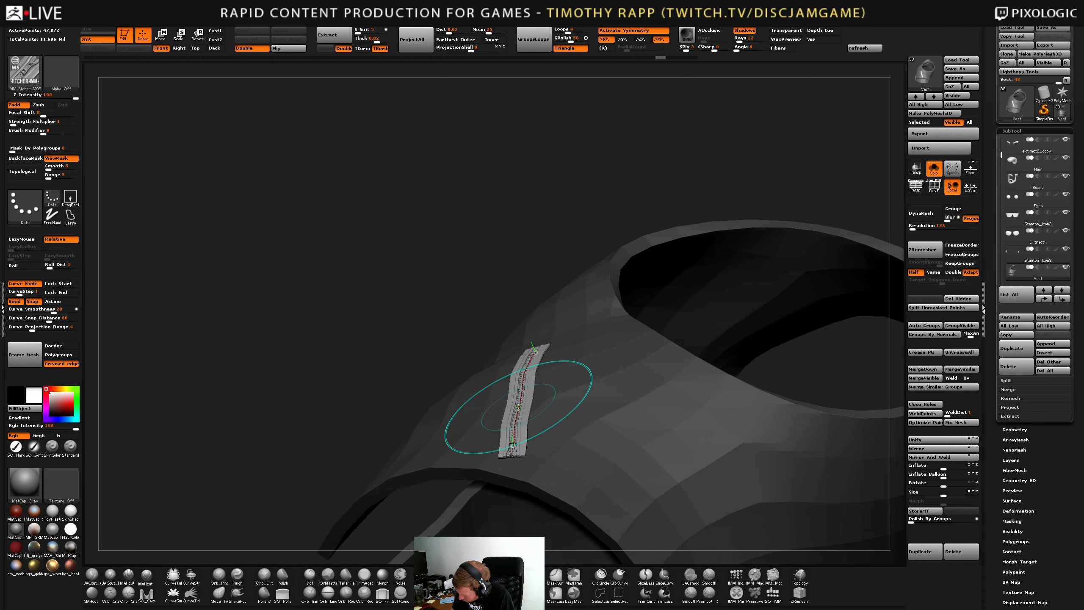
pyautogui.click(520, 399)
pyautogui.moveTo(521, 400); pyautogui.dragTo(607, 385, button='right')
pyautogui.keyDown('ctrl'); pyautogui.moveTo(606, 385); pyautogui.dragTo(606, 448, button='right'); pyautogui.keyUp('ctrl')
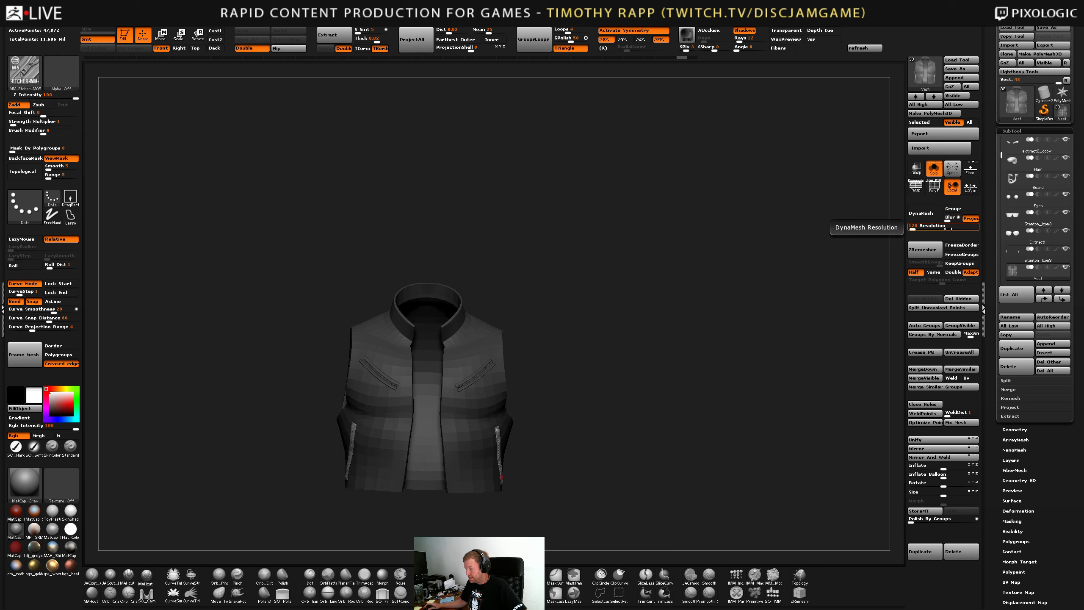
# Split the zippers off the vest into their own subtool and show the full character again.
pyautogui.moveTo(1016, 217)
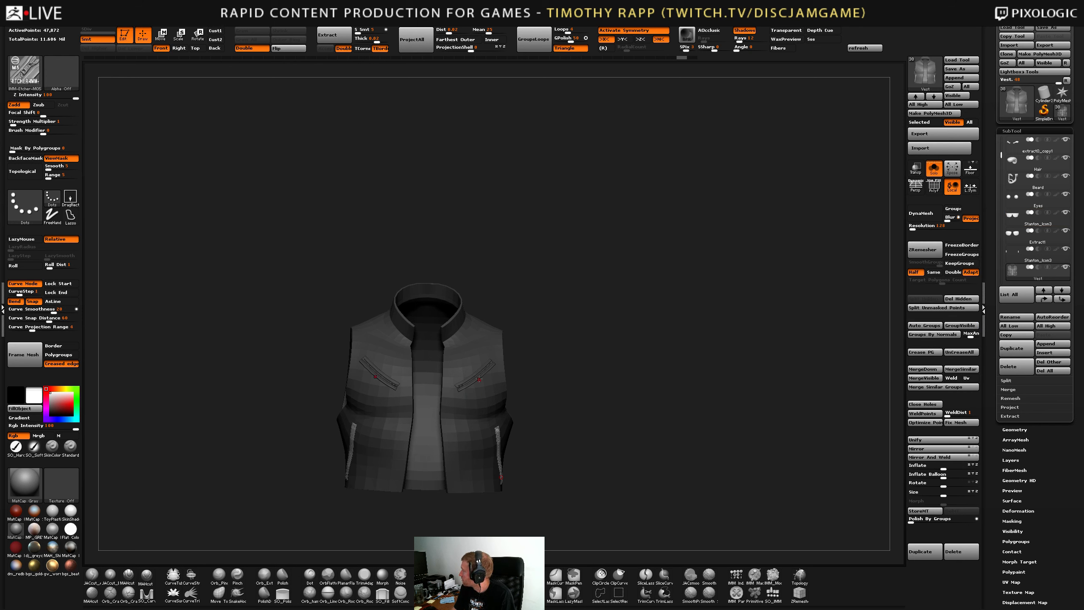
pyautogui.keyDown('alt'); pyautogui.moveTo(545, 393); pyautogui.dragTo(607, 434); pyautogui.keyUp('alt')
pyautogui.keyDown('shift'); pyautogui.moveTo(593, 429); pyautogui.dragTo(560, 447); pyautogui.keyUp('shift')
pyautogui.hotkey('shift', 'f')
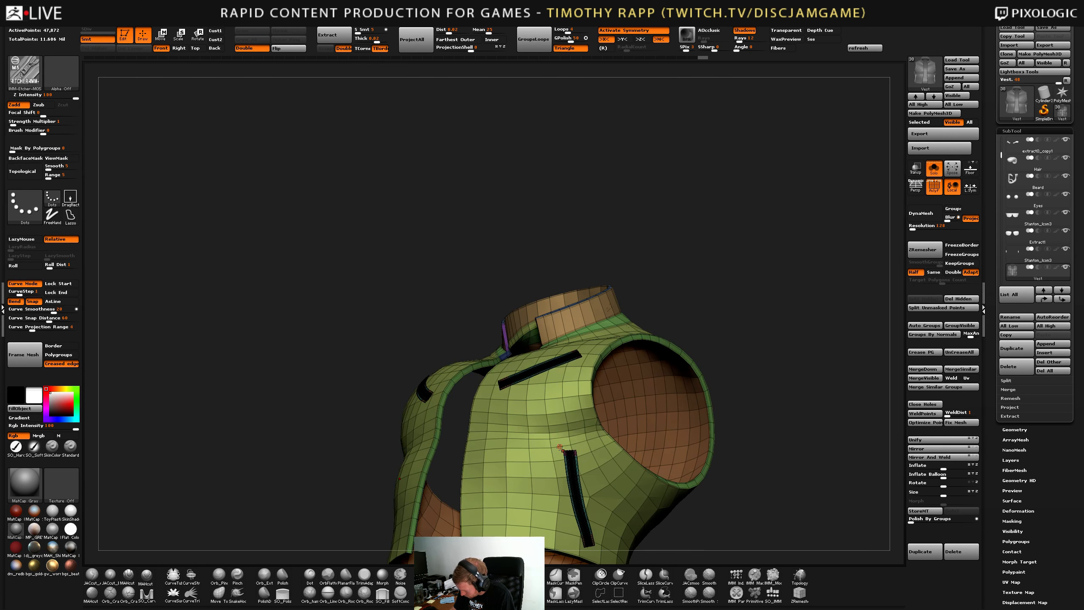
pyautogui.click(925, 299)
pyautogui.hotkey('shift', 'f')
pyautogui.click(934, 168)
pyautogui.keyDown('alt'); pyautogui.moveTo(769, 401); pyautogui.dragTo(781, 468); pyautogui.keyUp('alt')
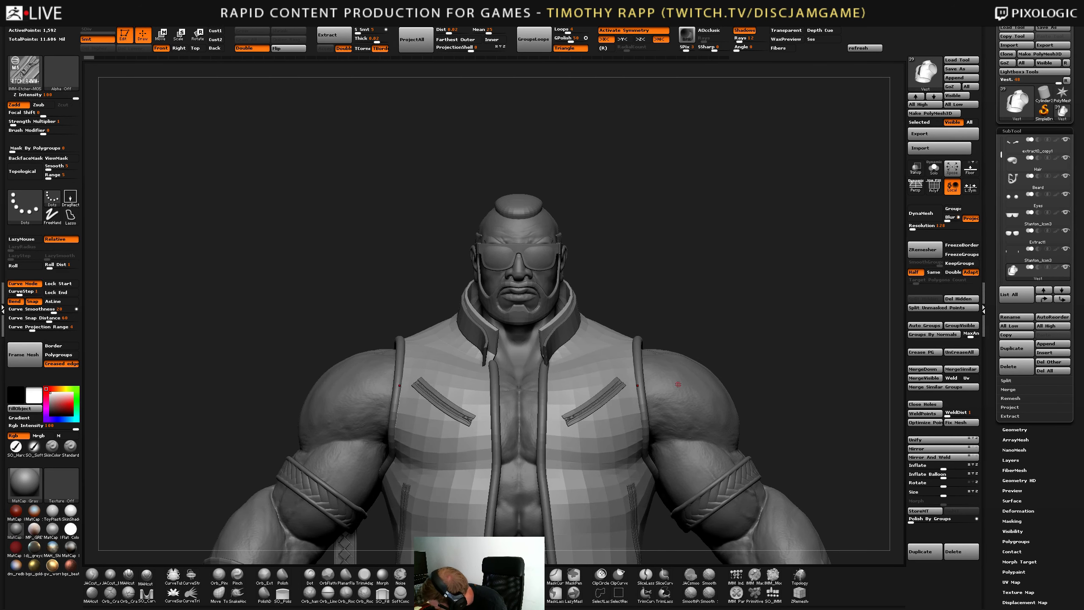
# Select the vest and try a mirrored diagonal zipper across its upper chest.
pyautogui.keyDown('alt'); pyautogui.click(738, 381); pyautogui.keyUp('alt')
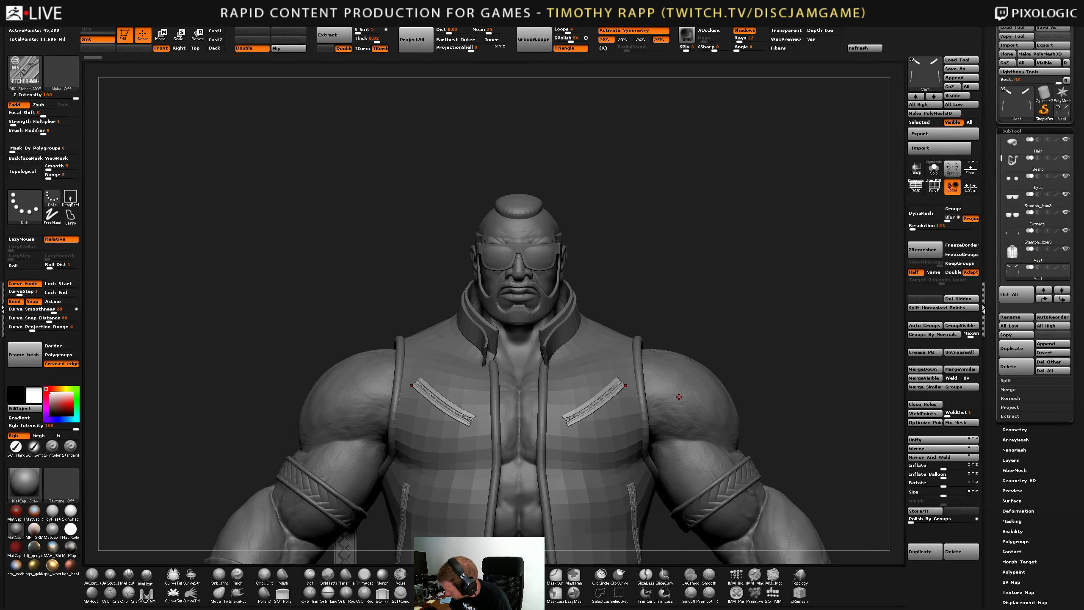
pyautogui.moveTo(679, 397); pyautogui.dragTo(596, 409, button='right')
pyautogui.keyDown('alt'); pyautogui.click(597, 387); pyautogui.keyUp('alt')
pyautogui.scroll(5, 597, 387)
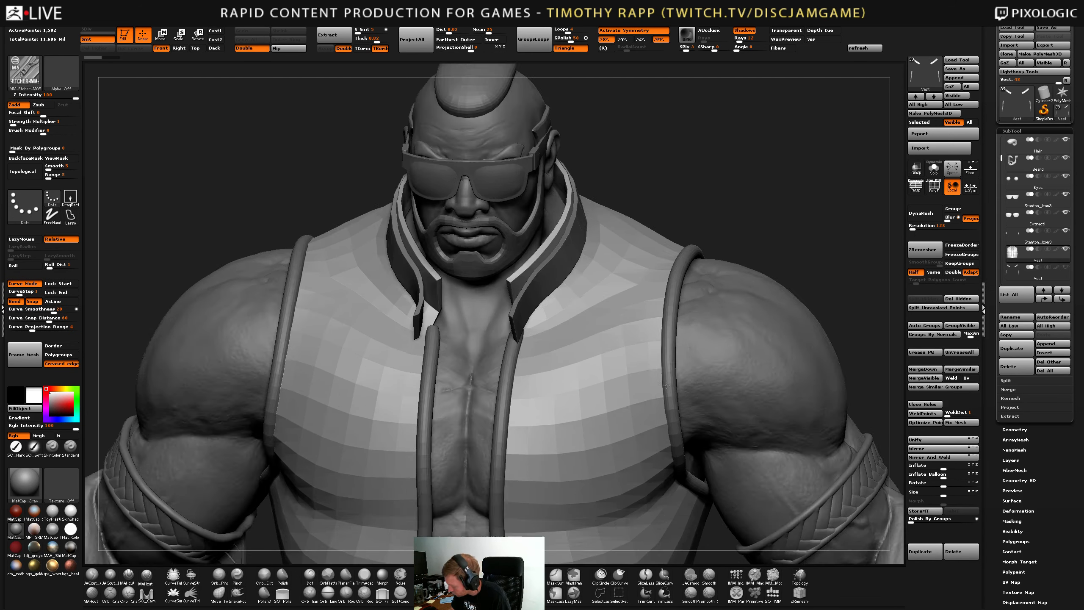
pyautogui.moveTo(512, 403); pyautogui.dragTo(648, 352)
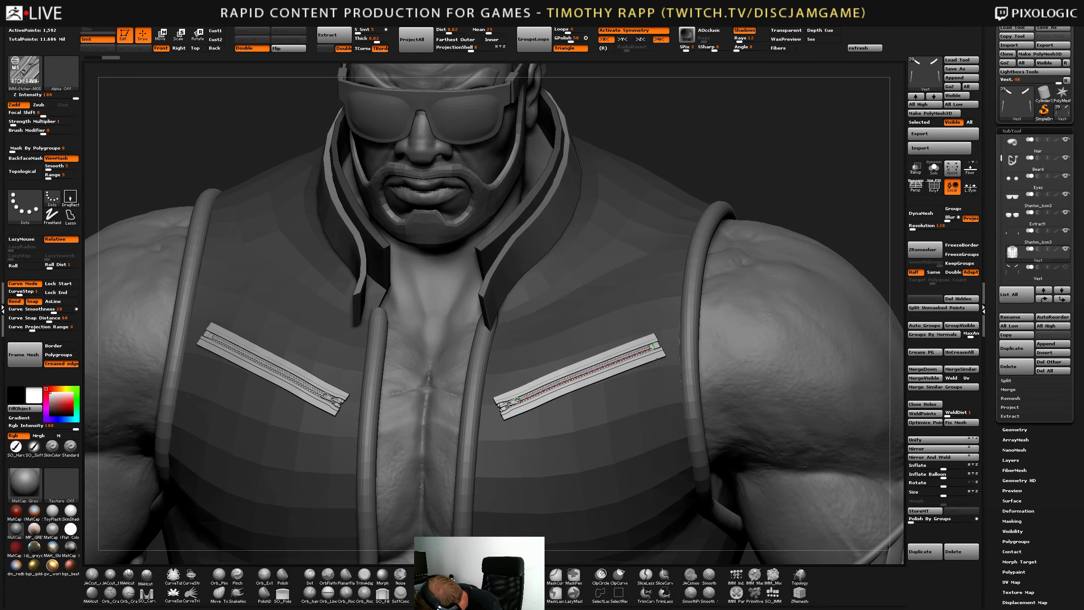
pyautogui.keyDown('alt'); pyautogui.moveTo(623, 448); pyautogui.dragTo(620, 334, button='right'); pyautogui.keyUp('alt')
pyautogui.moveTo(515, 405)
pyautogui.mouseDown()
pyautogui.moveTo(524, 392)
pyautogui.moveTo(659, 355)
pyautogui.moveTo(644, 357)
pyautogui.mouseUp()
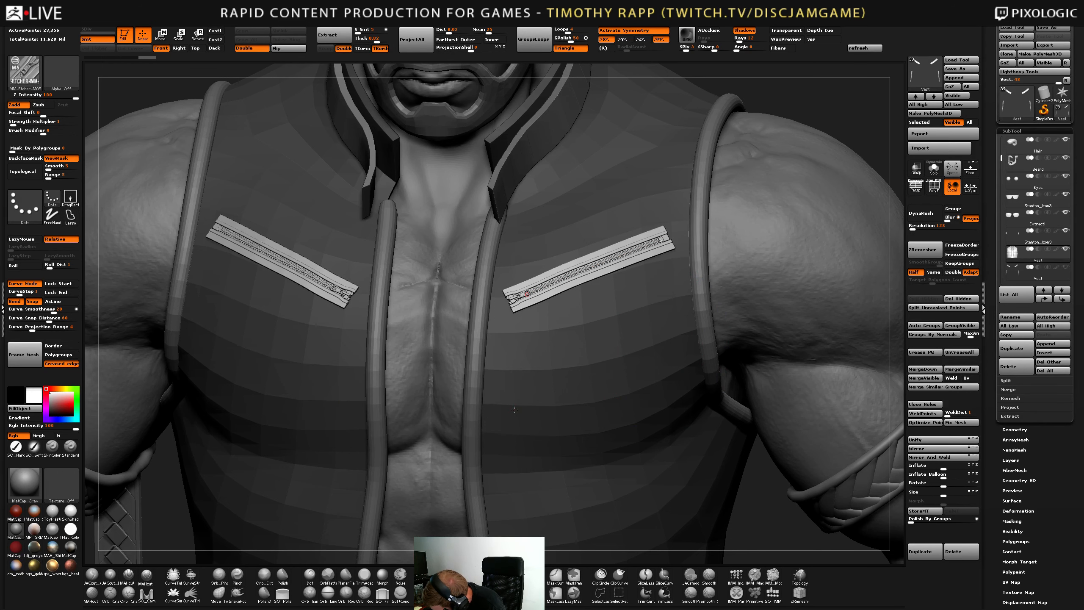
# Try redrawing the chest zipper at a different slant and undo the recent zipper attempts.
pyautogui.moveTo(514, 409); pyautogui.dragTo(674, 351)
pyautogui.moveTo(606, 416)
pyautogui.keyDown('alt'); pyautogui.mouseDown(button='right')
pyautogui.moveTo(615, 325)
pyautogui.moveTo(649, 329)
pyautogui.mouseUp(button='right'); pyautogui.keyUp('alt')
pyautogui.hotkey('ctrl', 'z')
pyautogui.keyDown('alt'); pyautogui.moveTo(725, 363); pyautogui.dragTo(783, 428, button='right'); pyautogui.keyUp('alt')
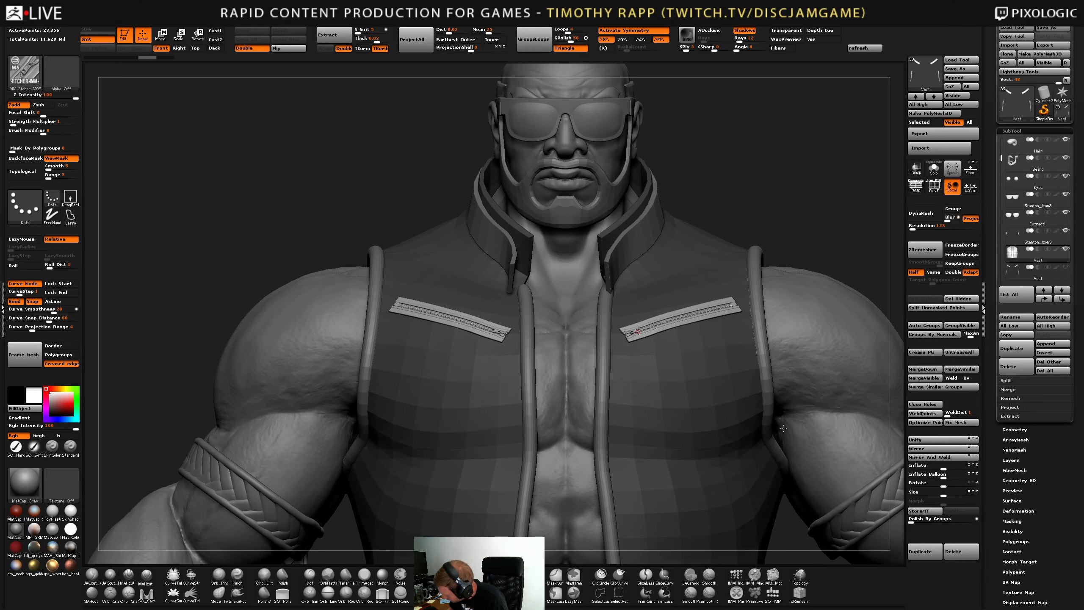
pyautogui.hotkey('ctrl', 'z')
pyautogui.moveTo(707, 356); pyautogui.dragTo(689, 353, button='right')
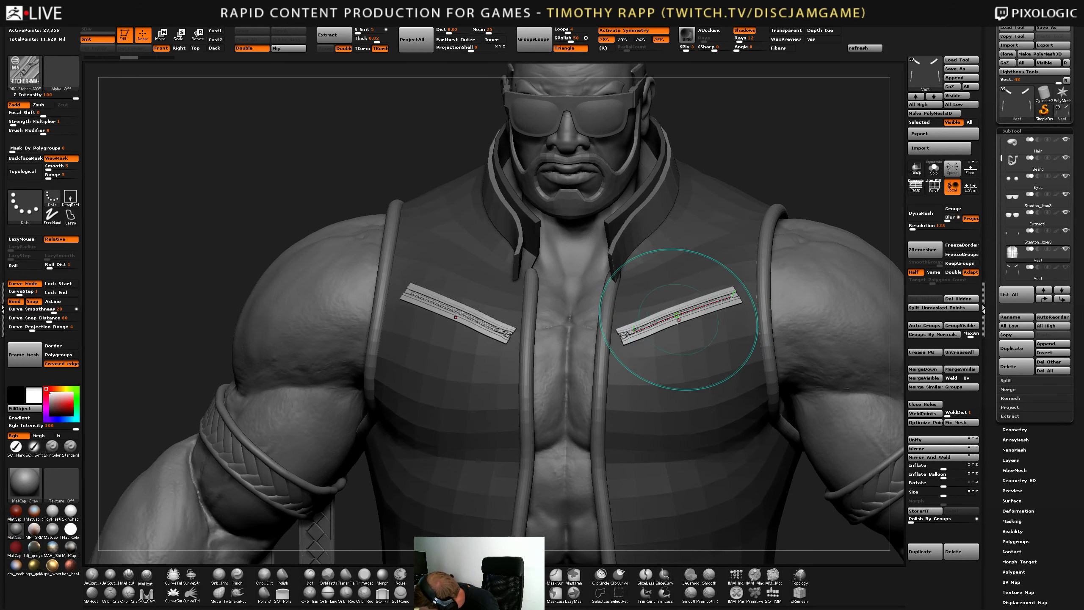
pyautogui.hotkey('ctrl', 'z')
# Draw two mirrored diagonal zippers, one above the other, across the vest's chest.
pyautogui.moveTo(648, 335); pyautogui.dragTo(728, 305)
pyautogui.moveTo(638, 388); pyautogui.dragTo(735, 359)
pyautogui.keyDown('ctrl'); pyautogui.moveTo(717, 448); pyautogui.dragTo(717, 363, button='right'); pyautogui.keyUp('ctrl')
# Draw a mirrored, nearly vertical zipper down the vest's lower side.
pyautogui.moveTo(726, 479); pyautogui.dragTo(695, 396, button='right')
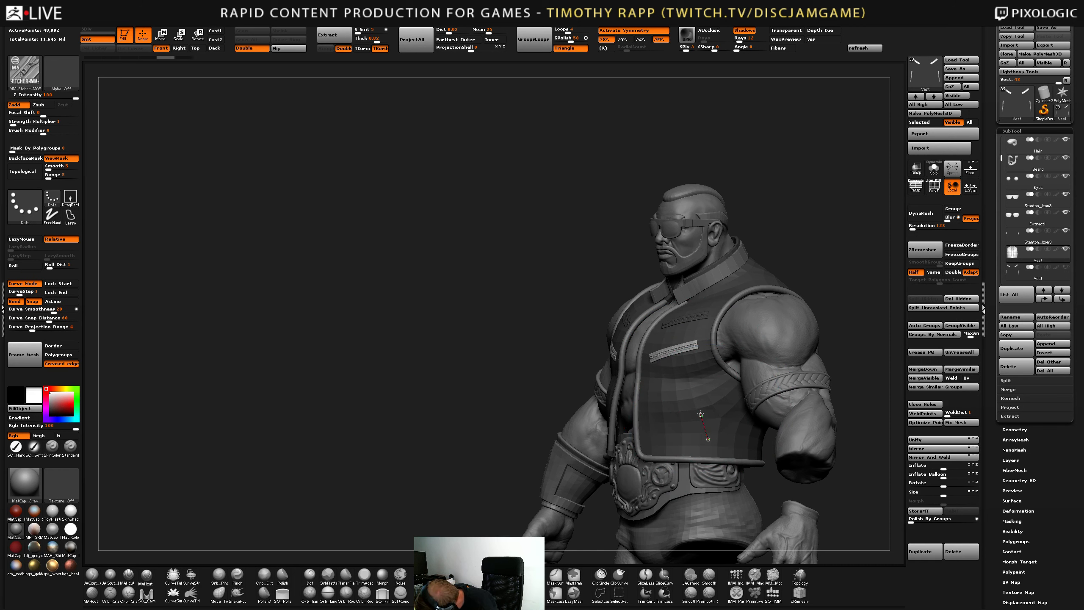
pyautogui.moveTo(701, 414); pyautogui.dragTo(695, 392)
pyautogui.moveTo(696, 404)
pyautogui.mouseDown(button='right')
pyautogui.moveTo(758, 424)
pyautogui.moveTo(760, 444)
pyautogui.moveTo(722, 460)
pyautogui.moveTo(766, 482)
pyautogui.moveTo(767, 459)
pyautogui.mouseUp(button='right')
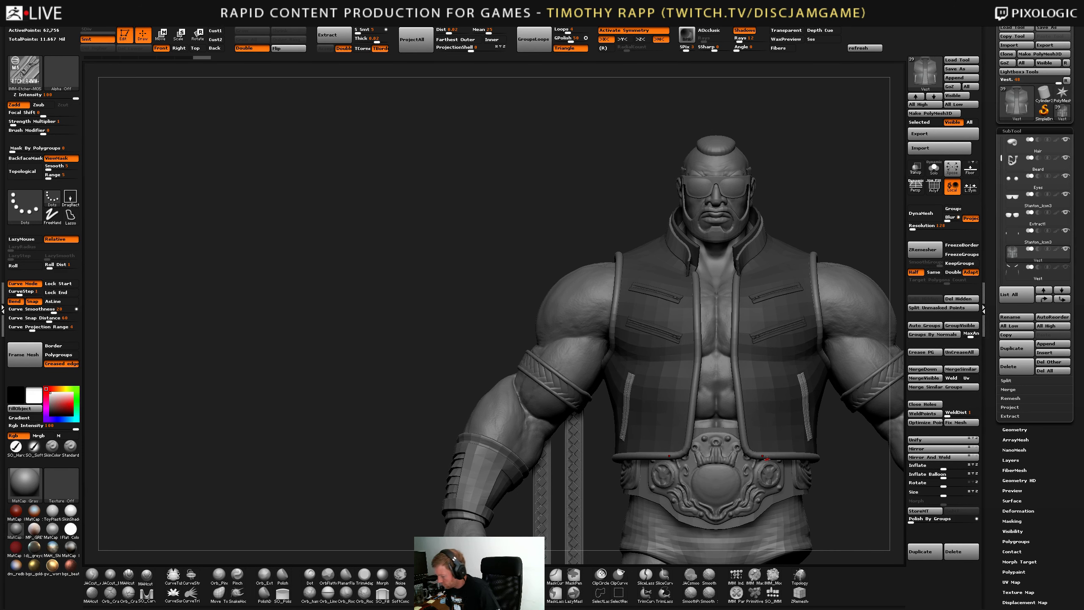
# Clear the vest's mask, show its polygroups and split the new zippers into a separate subtool.
pyautogui.moveTo(768, 460)
pyautogui.mouseDown(button='right')
pyautogui.moveTo(745, 483)
pyautogui.moveTo(753, 324)
pyautogui.mouseUp(button='right')
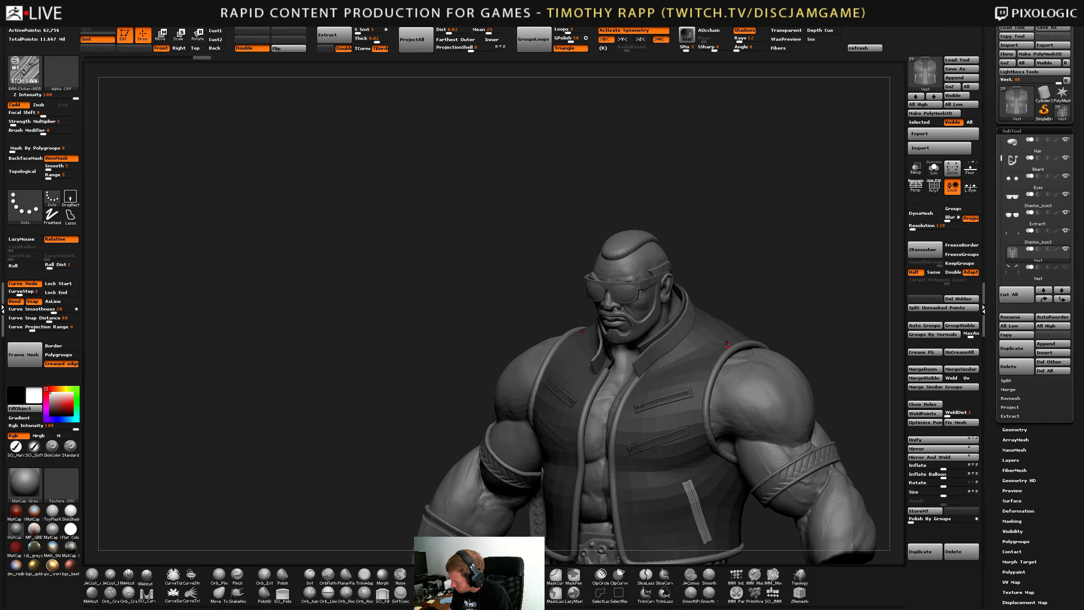
pyautogui.press('ctrl')
pyautogui.keyDown('ctrl'); pyautogui.moveTo(776, 310); pyautogui.dragTo(801, 319); pyautogui.keyUp('ctrl')
pyautogui.hotkey('shift', 'f')
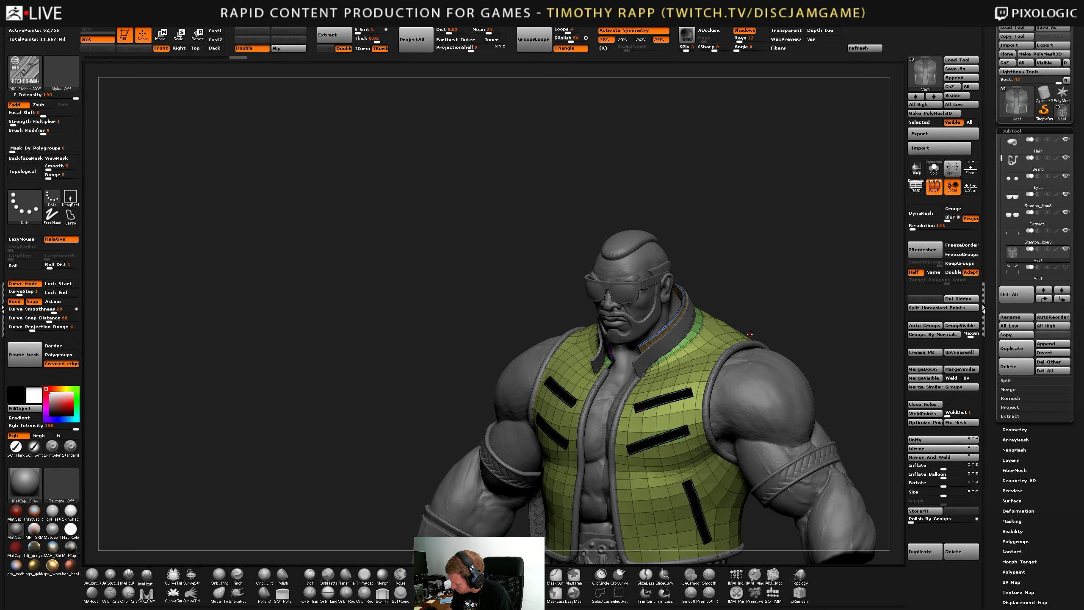
pyautogui.keyDown('ctrl'); pyautogui.keyDown('shift'); pyautogui.click(726, 362); pyautogui.keyUp('shift'); pyautogui.keyUp('ctrl')
pyautogui.click(925, 298)
pyautogui.moveTo(750, 335); pyautogui.dragTo(716, 405, button='right')
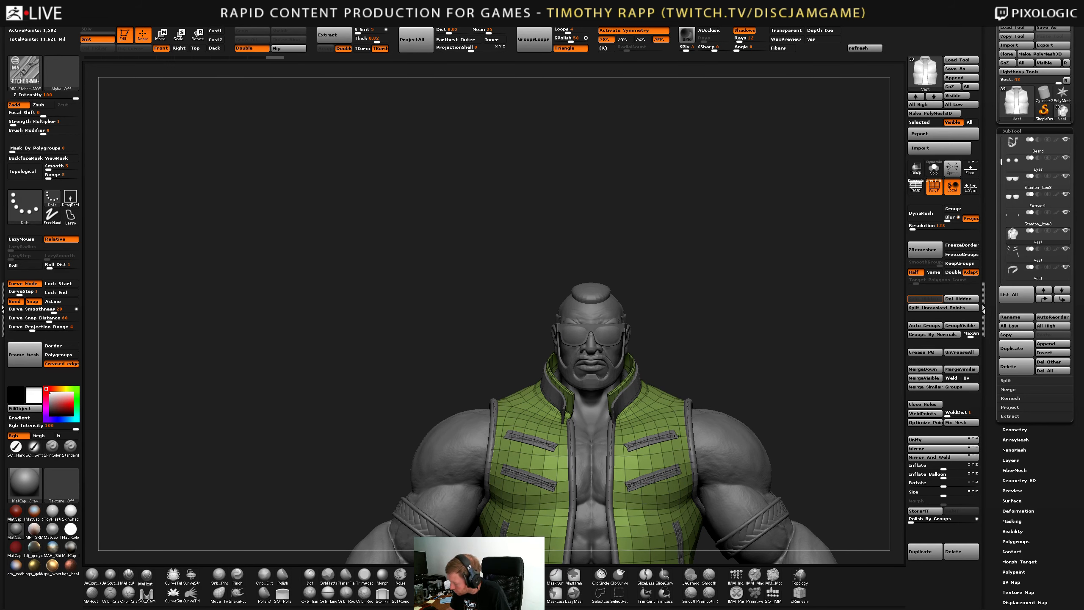
# Examine the vest and its zippers from the front and side, with and without the wireframe.
pyautogui.moveTo(678, 435); pyautogui.dragTo(760, 385, button='right')
pyautogui.keyDown('ctrl'); pyautogui.moveTo(769, 410); pyautogui.dragTo(787, 368, button='right'); pyautogui.keyUp('ctrl')
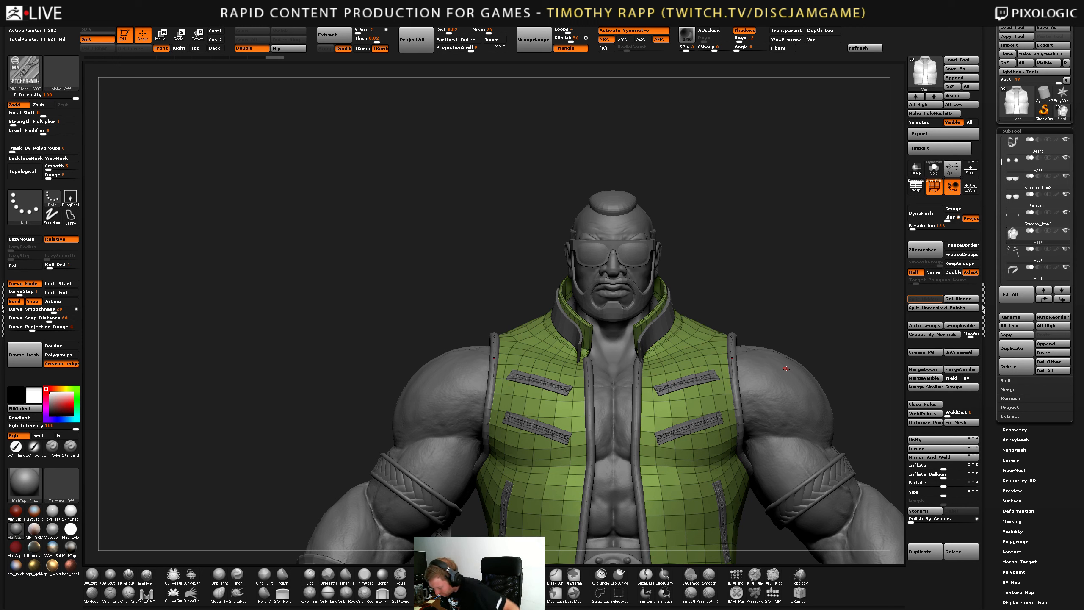
pyautogui.moveTo(735, 486); pyautogui.dragTo(724, 445, button='right')
pyautogui.hotkey('shift', 'f')
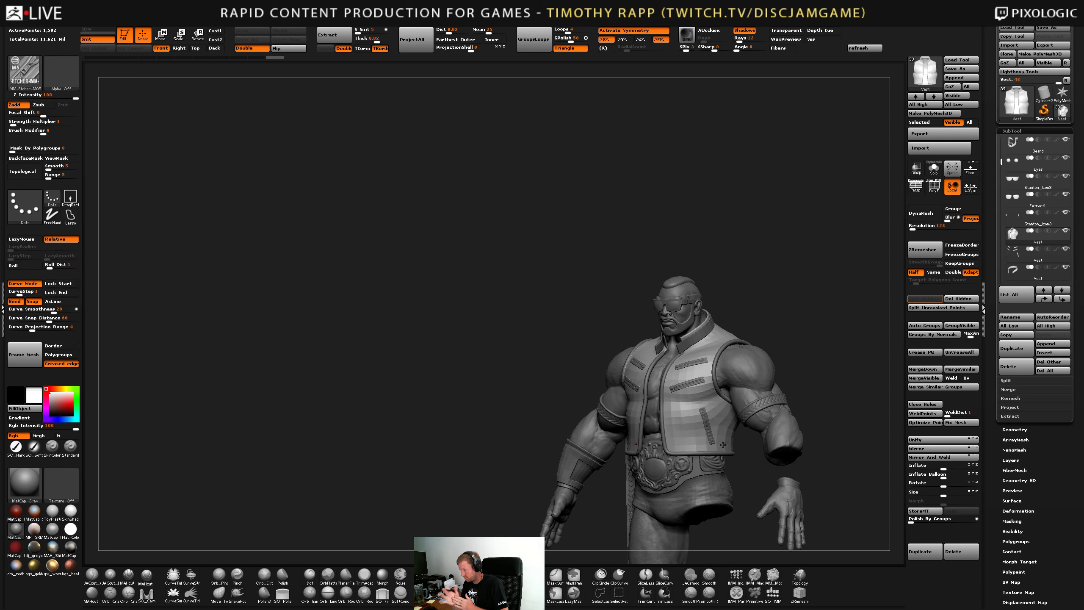
pyautogui.hotkey('shift', 'f')
pyautogui.moveTo(724, 445)
pyautogui.keyDown('alt'); pyautogui.mouseDown(button='right')
pyautogui.moveTo(756, 443)
pyautogui.moveTo(755, 473)
pyautogui.moveTo(683, 413)
pyautogui.mouseUp(button='right'); pyautogui.keyUp('alt')
pyautogui.hotkey('ctrl', 'z')
pyautogui.hotkey('ctrl', 'z')
pyautogui.hotkey('ctrl', 'z')
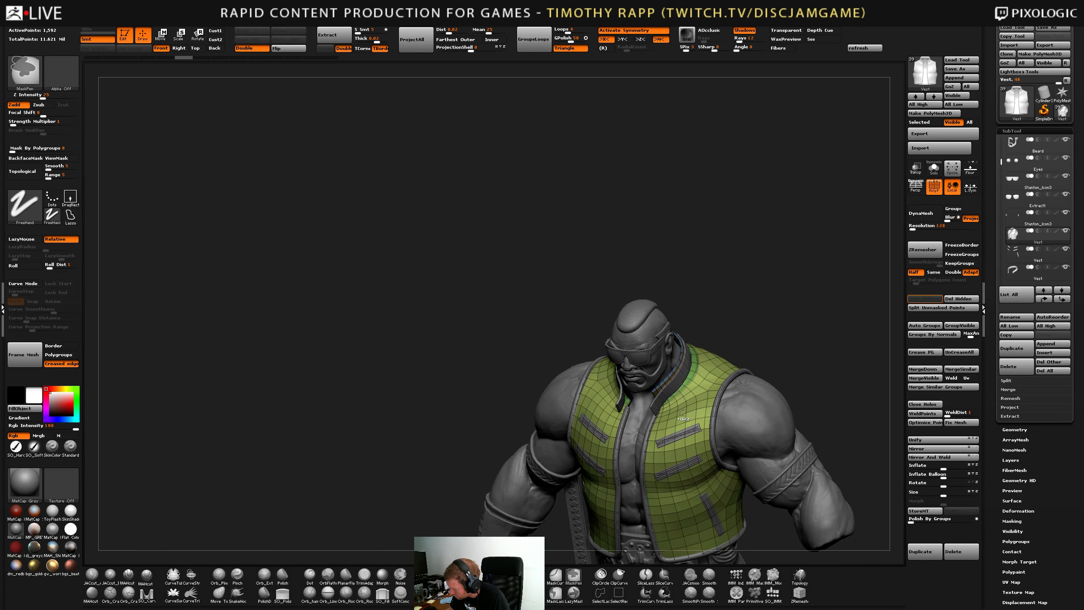
# Isolate the vest, mark a strip of polygons on each shoulder and raise it with QMesh.
pyautogui.hotkey('shift', 's')
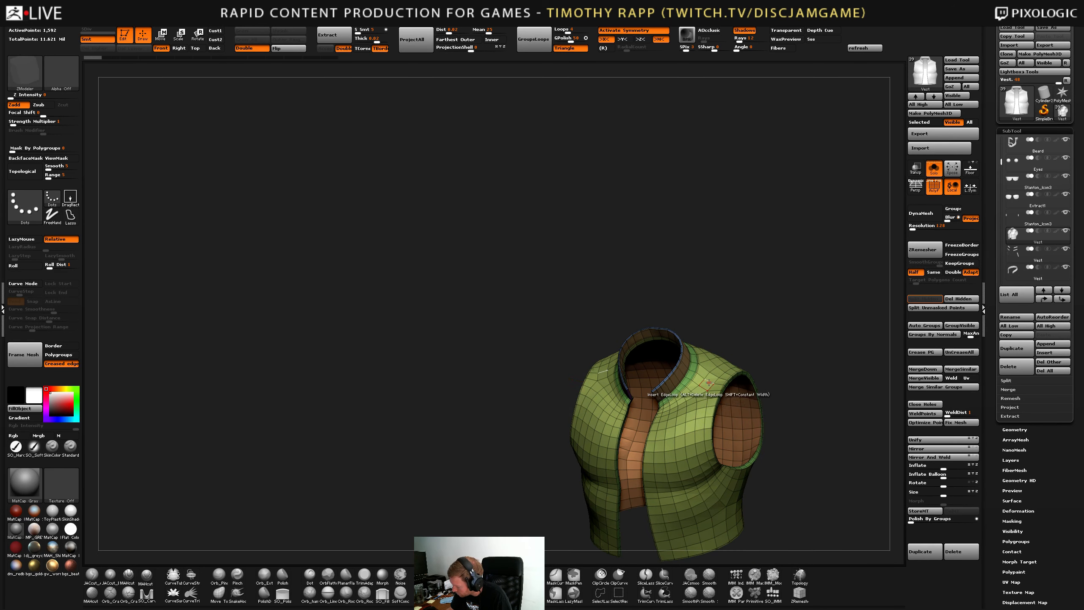
pyautogui.keyDown('ctrl'); pyautogui.moveTo(714, 384); pyautogui.dragTo(770, 390, button='right'); pyautogui.keyUp('ctrl')
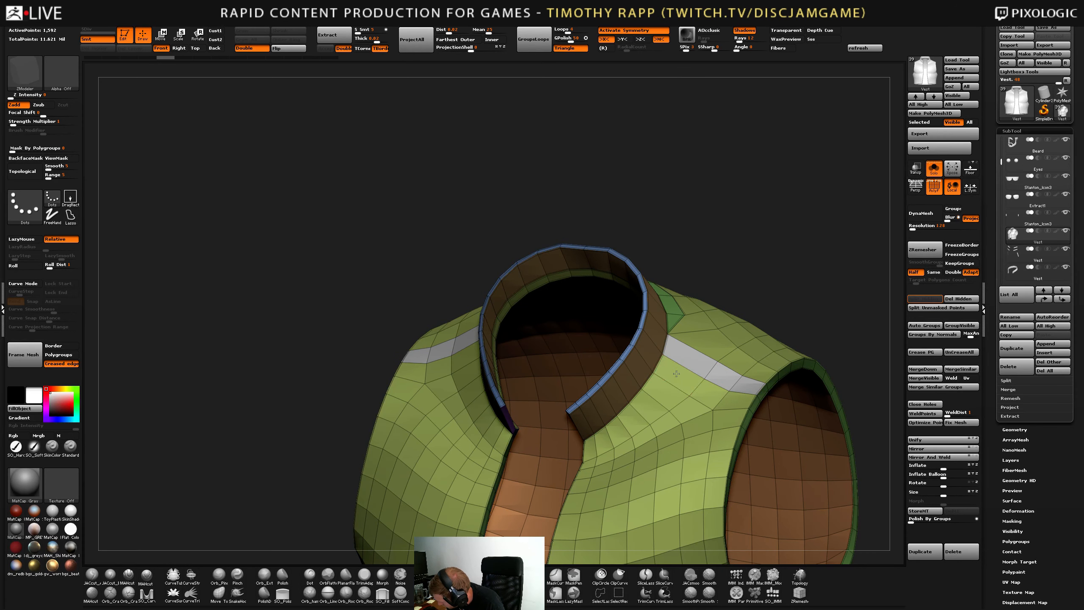
pyautogui.press('ctrl')
pyautogui.keyDown('alt'); pyautogui.moveTo(673, 368); pyautogui.dragTo(741, 392); pyautogui.keyUp('alt')
pyautogui.moveTo(730, 393); pyautogui.dragTo(746, 367, button='right')
pyautogui.moveTo(743, 395); pyautogui.dragTo(744, 389)
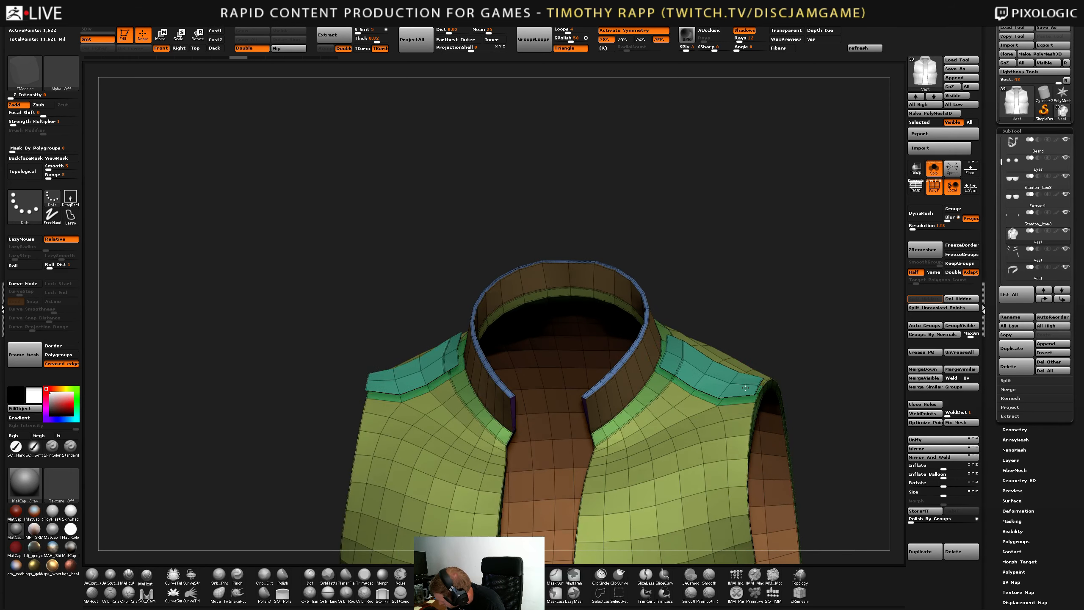
# Isolate the raised shoulder strips' polygroup and split it from the vest into its own subtool.
pyautogui.moveTo(745, 389)
pyautogui.mouseDown(button='right')
pyautogui.moveTo(706, 399)
pyautogui.moveTo(739, 393)
pyautogui.mouseUp(button='right')
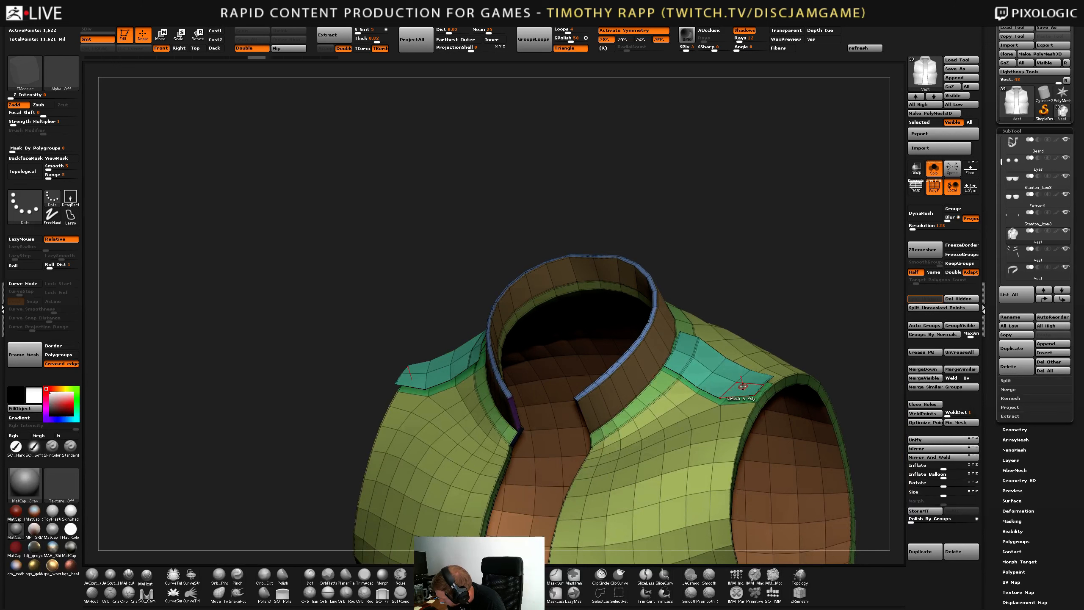
pyautogui.hotkey('ctrl', 'shift')
pyautogui.keyDown('ctrl'); pyautogui.keyDown('shift'); pyautogui.click(738, 383); pyautogui.keyUp('shift'); pyautogui.keyUp('ctrl')
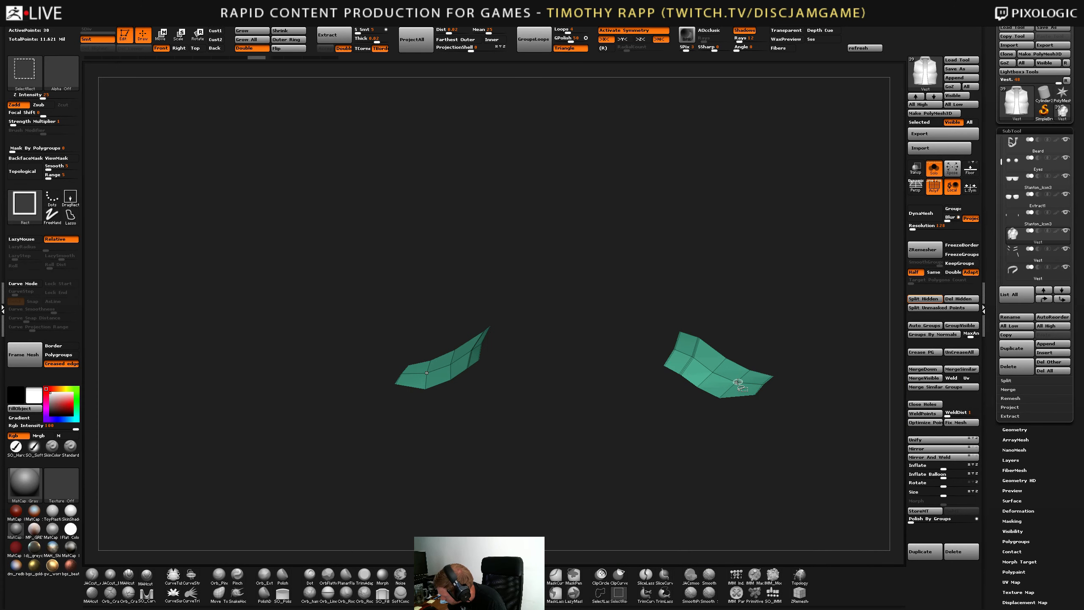
pyautogui.keyDown('ctrl'); pyautogui.keyDown('shift'); pyautogui.click(739, 382); pyautogui.keyUp('shift'); pyautogui.keyUp('ctrl')
pyautogui.click(924, 300)
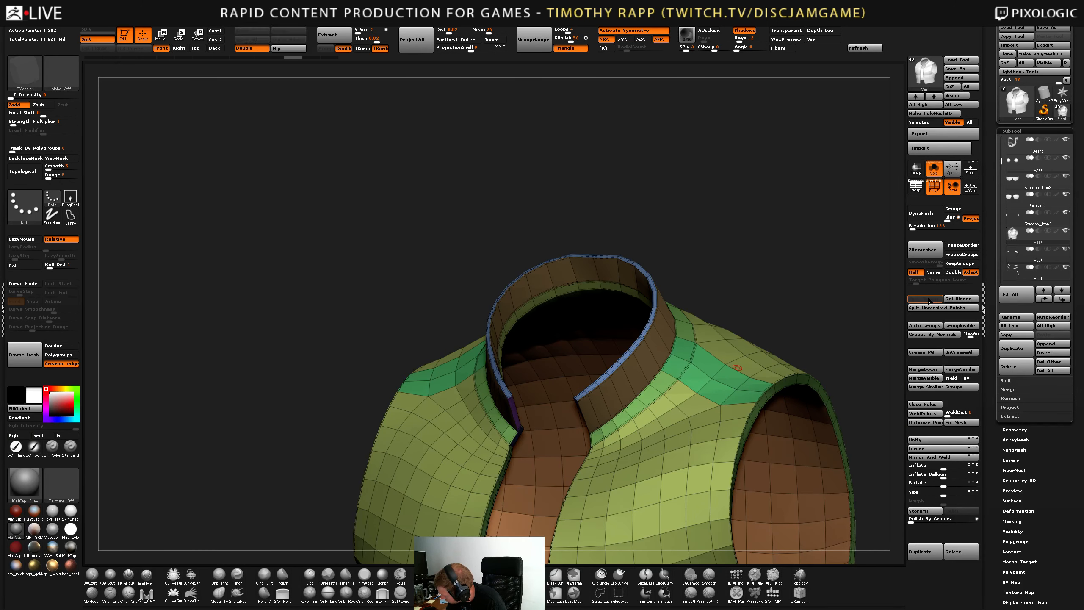
# Select the shoulder strips' subtool, remove all creases and crease only the border.
pyautogui.moveTo(797, 363); pyautogui.dragTo(763, 475)
pyautogui.press('Down')
pyautogui.hotkey('shift', 'c')
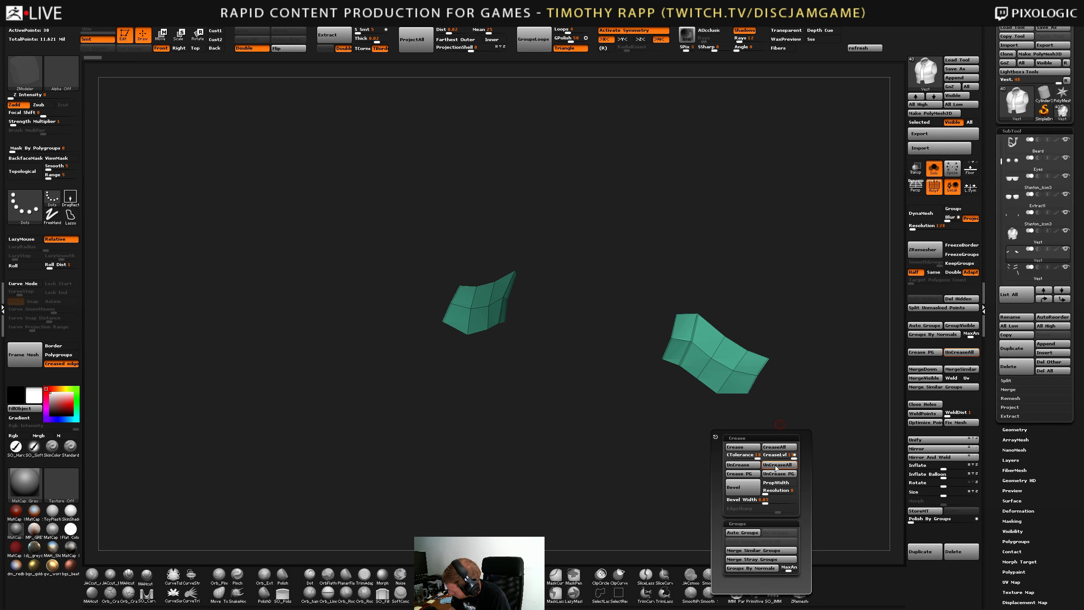
pyautogui.click(776, 467)
pyautogui.click(751, 449)
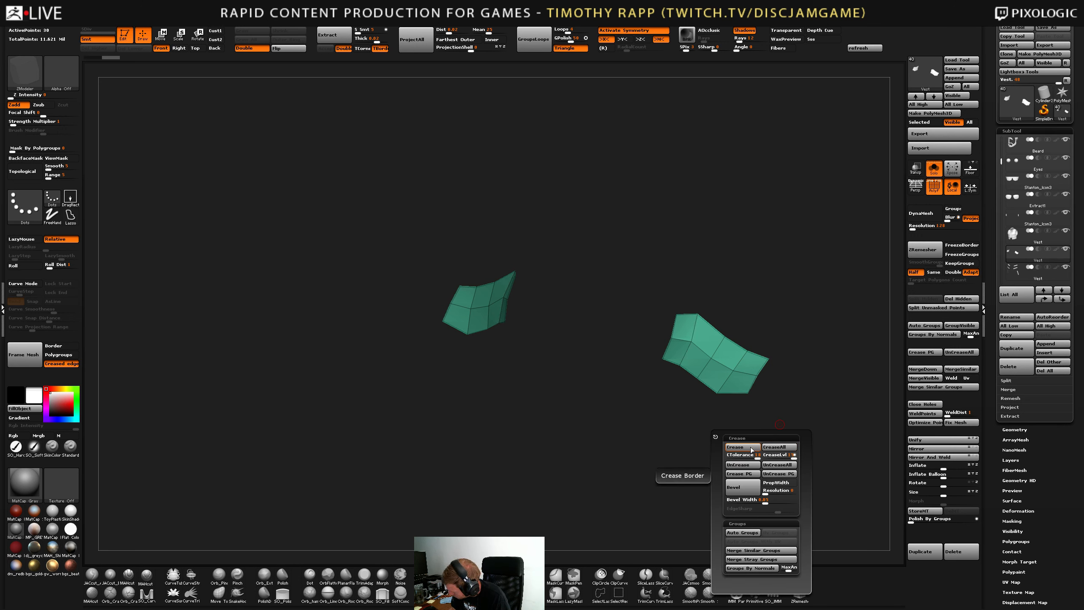
# Preview the shoulder strips with dynamic subdivision, turn it off and adjust their lower edge with the Move brush.
pyautogui.press('d')
pyautogui.press('b')
pyautogui.press('m')
pyautogui.press('v')
pyautogui.moveTo(779, 424)
pyautogui.mouseDown()
pyautogui.moveTo(753, 406)
pyautogui.moveTo(768, 423)
pyautogui.moveTo(789, 402)
pyautogui.mouseUp()
pyautogui.hotkey('shift', 'd')
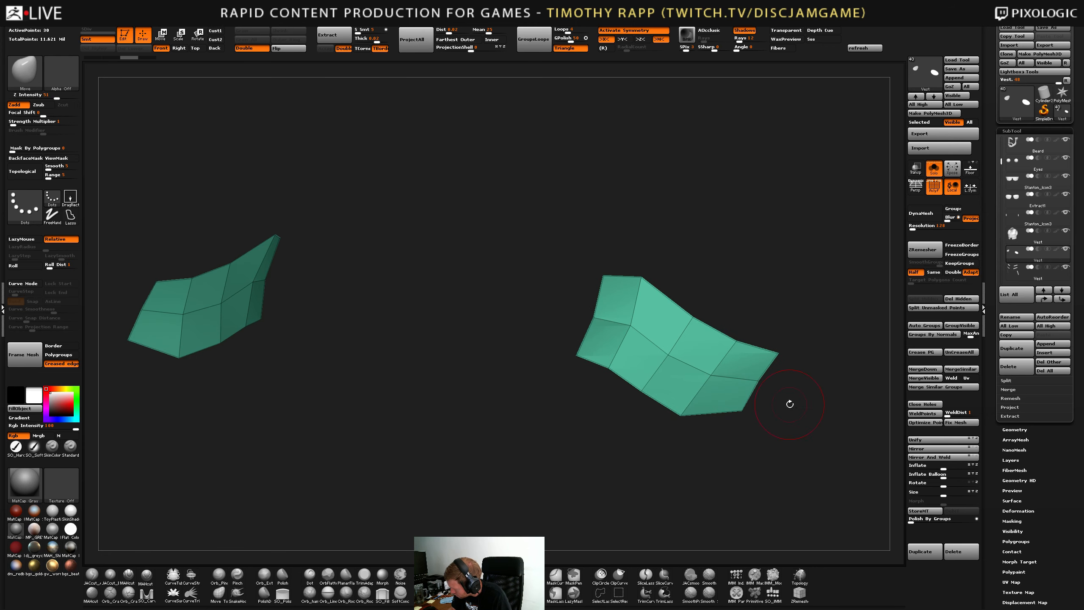
pyautogui.moveTo(690, 413); pyautogui.dragTo(691, 405)
pyautogui.moveTo(690, 405)
pyautogui.mouseDown(button='right')
pyautogui.moveTo(660, 411)
pyautogui.moveTo(678, 391)
pyautogui.mouseUp(button='right')
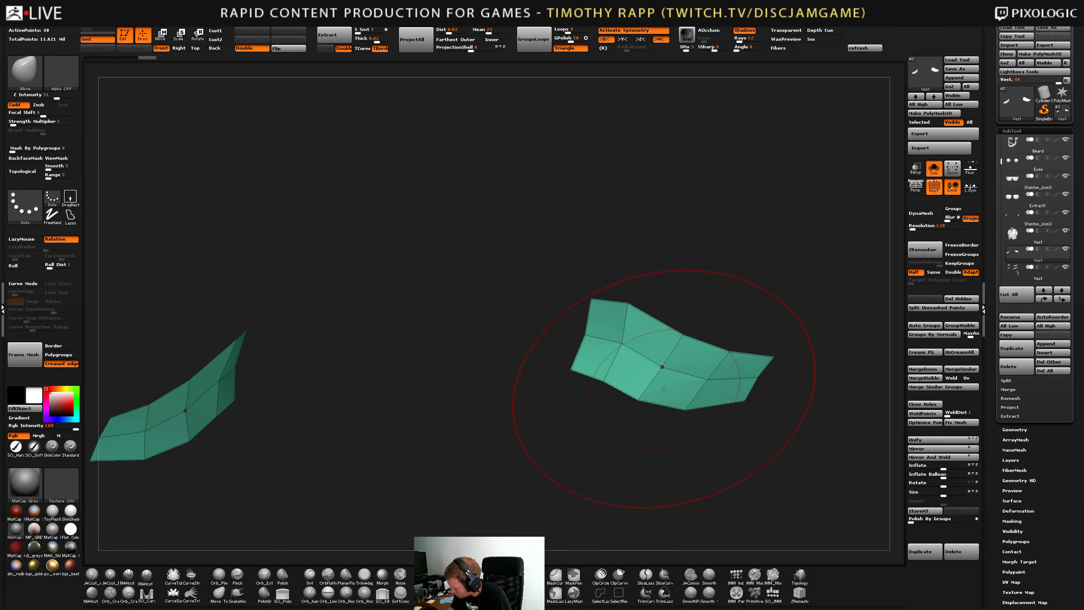
# Resize the Move brush and shift the corner and end points of the shoulder strip.
pyautogui.moveTo(690, 314); pyautogui.dragTo(705, 363, button='right')
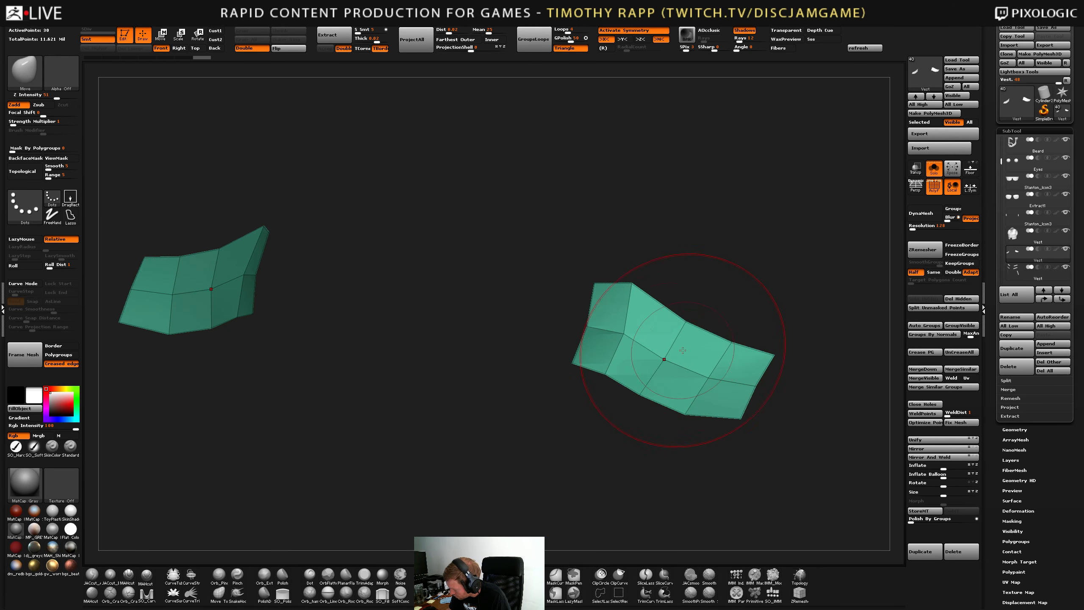
pyautogui.press('s')
pyautogui.moveTo(632, 285); pyautogui.dragTo(634, 300)
pyautogui.moveTo(687, 334); pyautogui.dragTo(672, 295, button='right')
pyautogui.moveTo(613, 342)
pyautogui.mouseDown(button='right')
pyautogui.moveTo(636, 305)
pyautogui.moveTo(619, 348)
pyautogui.mouseUp(button='right')
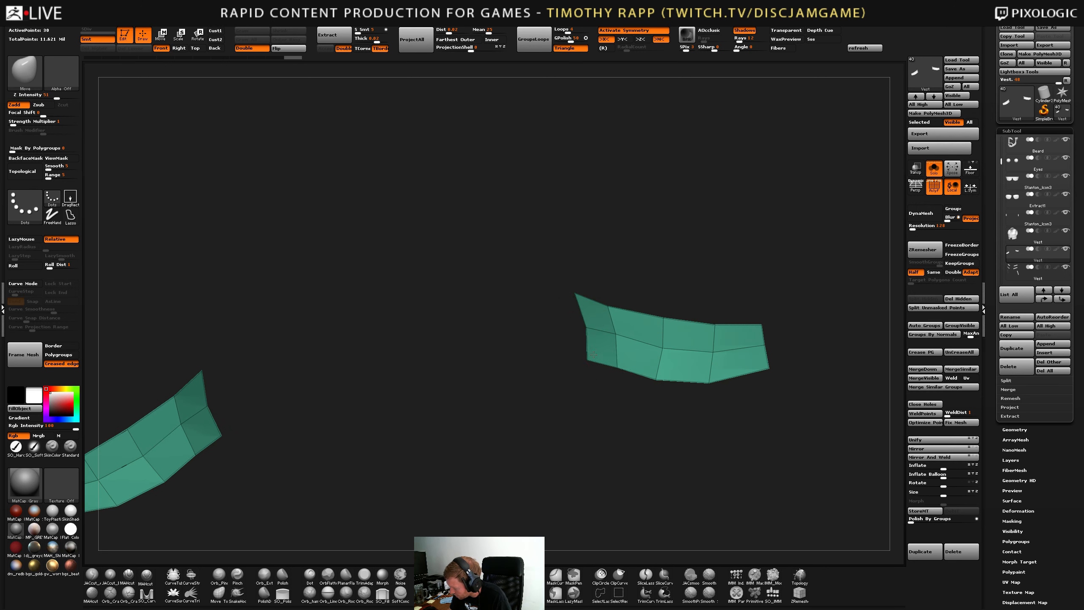
pyautogui.moveTo(612, 345); pyautogui.dragTo(601, 343)
pyautogui.moveTo(585, 348)
pyautogui.mouseDown(button='right')
pyautogui.moveTo(562, 361)
pyautogui.moveTo(615, 361)
pyautogui.mouseUp(button='right')
# Straighten the ends and long edges of the shoulder strip with the Move brush.
pyautogui.press('b')
pyautogui.press('z')
pyautogui.press('m')
pyautogui.moveTo(679, 380)
pyautogui.mouseDown(button='right')
pyautogui.moveTo(666, 341)
pyautogui.moveTo(700, 359)
pyautogui.mouseUp(button='right')
pyautogui.press('ctrl')
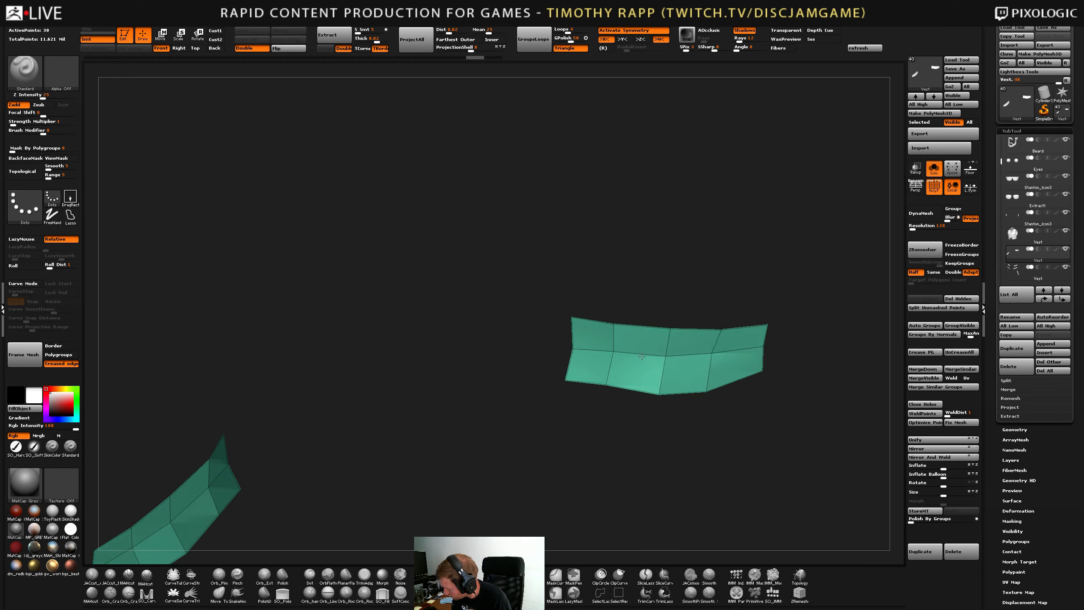
pyautogui.press('b')
pyautogui.press('m')
pyautogui.press('v')
pyautogui.moveTo(715, 355)
pyautogui.mouseDown(button='right')
pyautogui.moveTo(661, 259)
pyautogui.moveTo(670, 334)
pyautogui.moveTo(574, 369)
pyautogui.mouseUp(button='right')
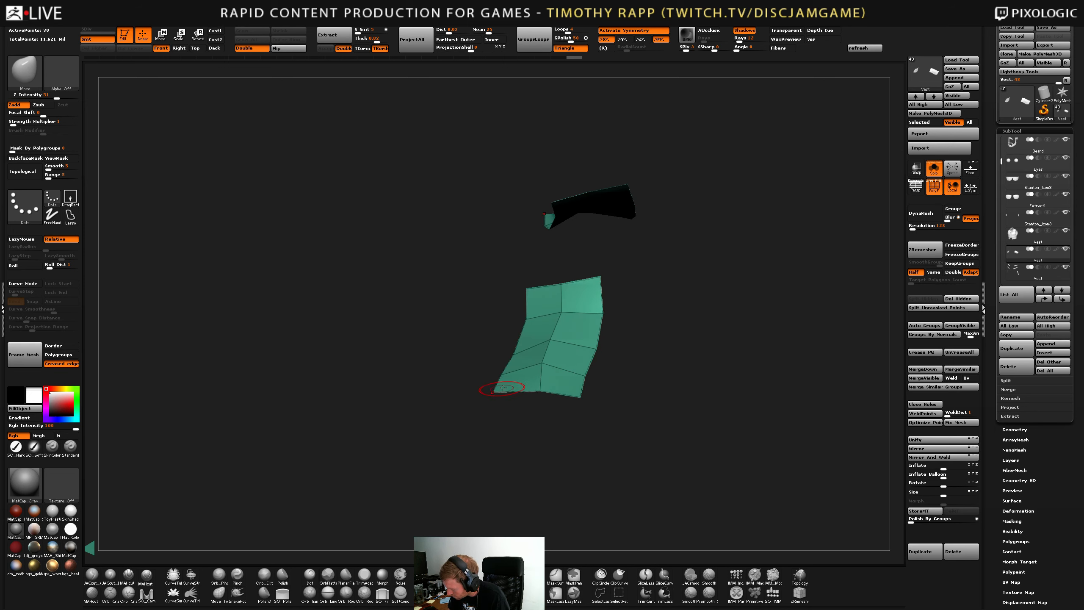
pyautogui.moveTo(508, 380); pyautogui.dragTo(561, 416, button='right')
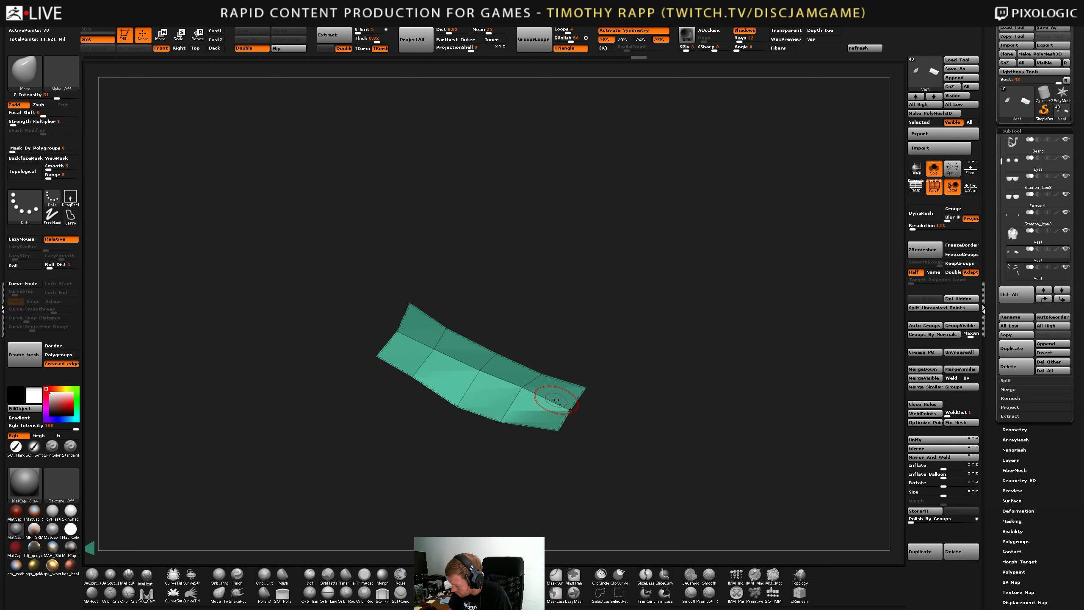
# Delete the lengthwise middle edge loop of the shoulder strips with ZModeler.
pyautogui.press('b')
pyautogui.press('z')
pyautogui.press('m')
pyautogui.keyDown('alt'); pyautogui.click(564, 387); pyautogui.keyUp('alt')
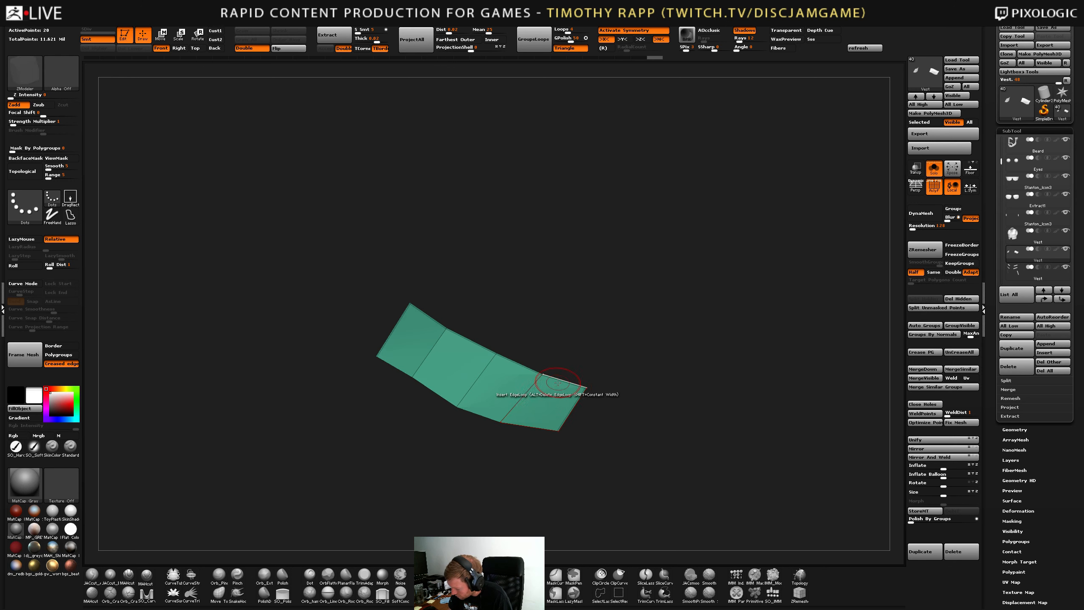
# Refine the outline of the simplified shoulder strip with the Move brush and switch back to ZModeler.
pyautogui.press('b')
pyautogui.press('m')
pyautogui.press('v')
pyautogui.moveTo(512, 397)
pyautogui.mouseDown(button='right')
pyautogui.moveTo(477, 406)
pyautogui.moveTo(496, 424)
pyautogui.moveTo(545, 383)
pyautogui.moveTo(537, 399)
pyautogui.moveTo(561, 414)
pyautogui.mouseUp(button='right')
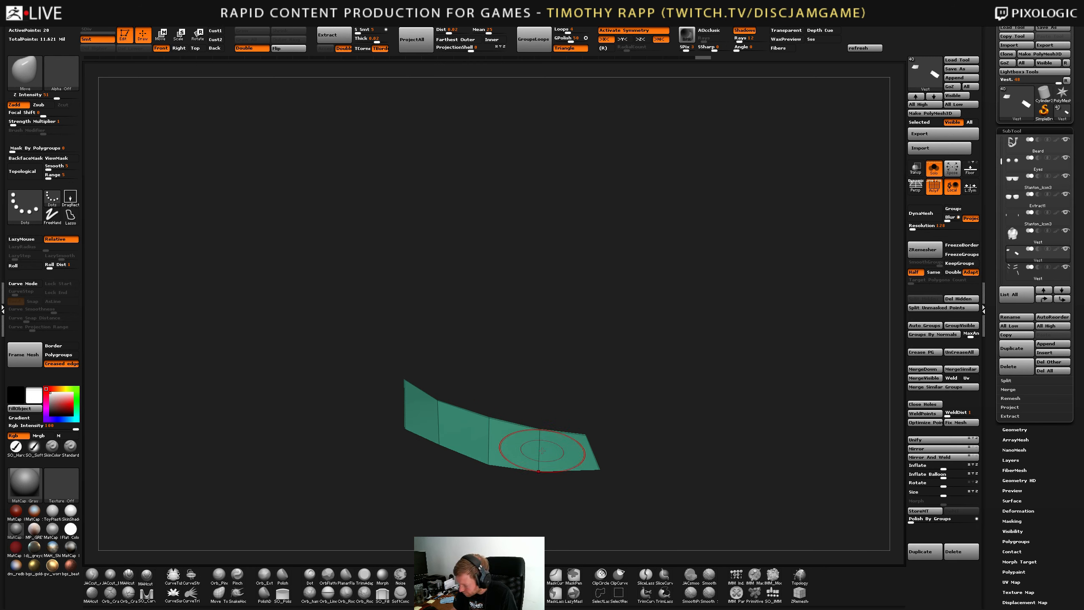
pyautogui.press('b')
pyautogui.press('z')
pyautogui.press('m')
pyautogui.moveTo(440, 415); pyautogui.dragTo(433, 408, button='right')
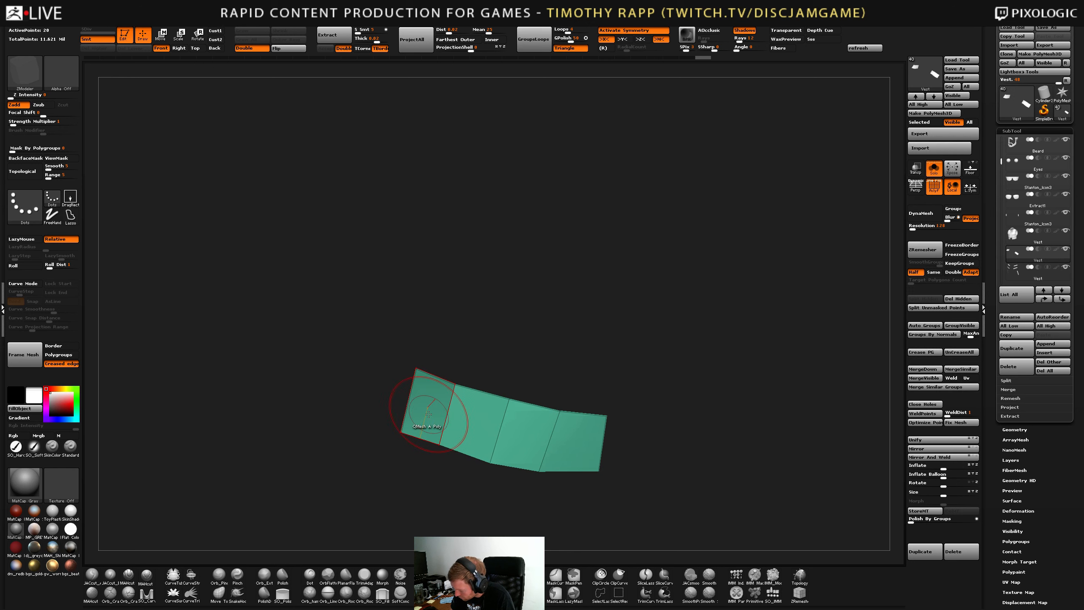
# Thicken the shoulder strips with QMesh and show the rest of the character around them again.
pyautogui.keyDown('alt'); pyautogui.moveTo(421, 428); pyautogui.dragTo(561, 430); pyautogui.keyUp('alt')
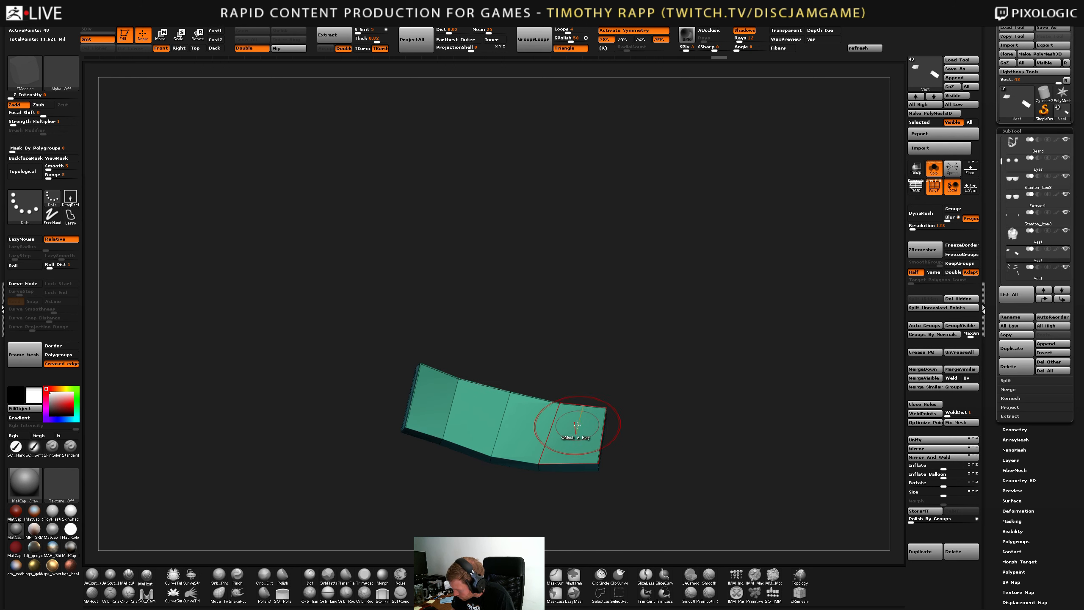
pyautogui.moveTo(562, 431); pyautogui.dragTo(577, 398, button='right')
pyautogui.click(934, 168)
pyautogui.moveTo(641, 363); pyautogui.dragTo(669, 375, button='right')
pyautogui.moveTo(602, 365); pyautogui.dragTo(565, 451, button='right')
# Insert an edge loop near the shoulder strip's outer end and extrude the end polygon upward and back inward as a folded flap.
pyautogui.click(566, 459)
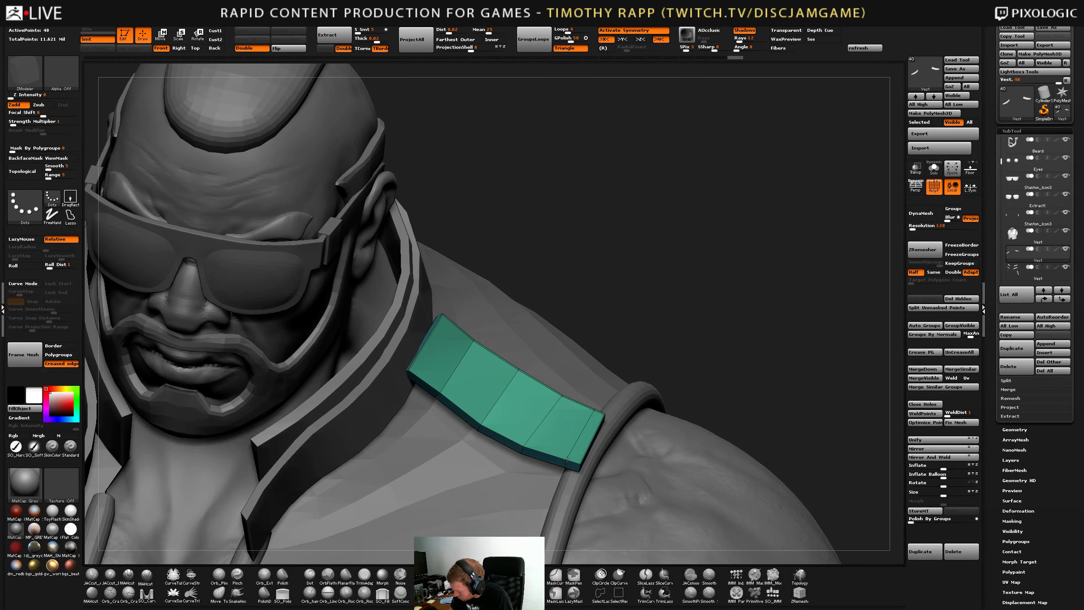
pyautogui.moveTo(567, 458); pyautogui.dragTo(584, 442)
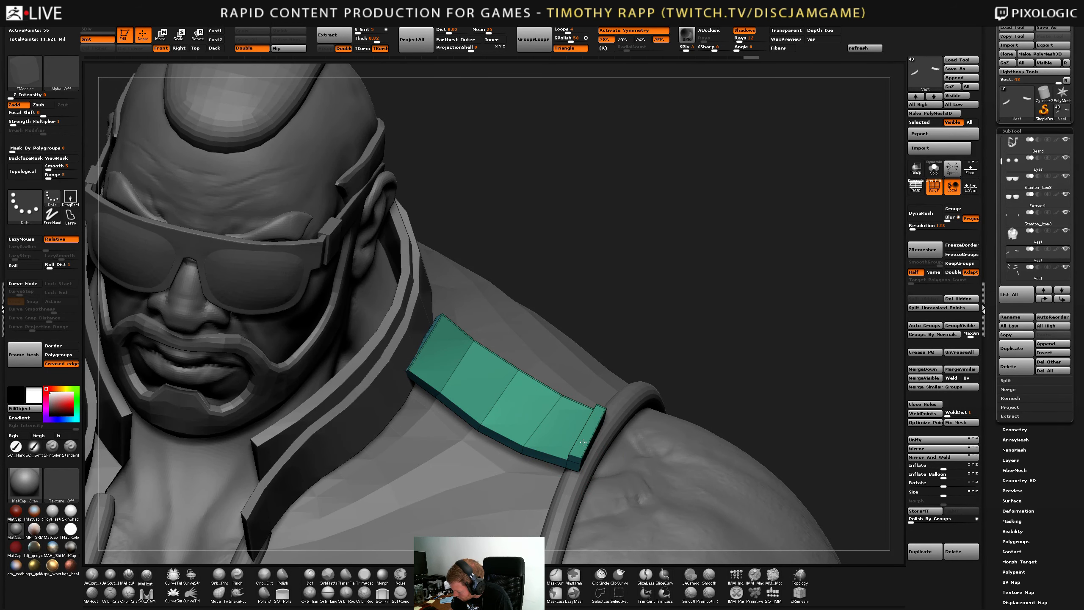
pyautogui.moveTo(551, 430); pyautogui.dragTo(526, 424, button='right')
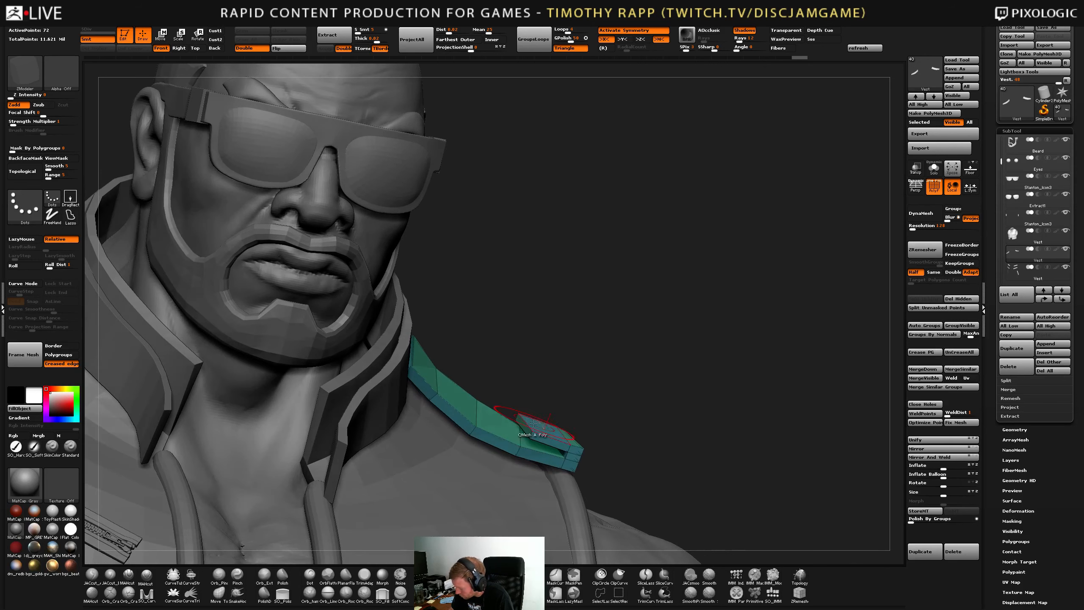
pyautogui.moveTo(521, 421); pyautogui.dragTo(483, 407)
pyautogui.moveTo(584, 358); pyautogui.dragTo(535, 431, button='right')
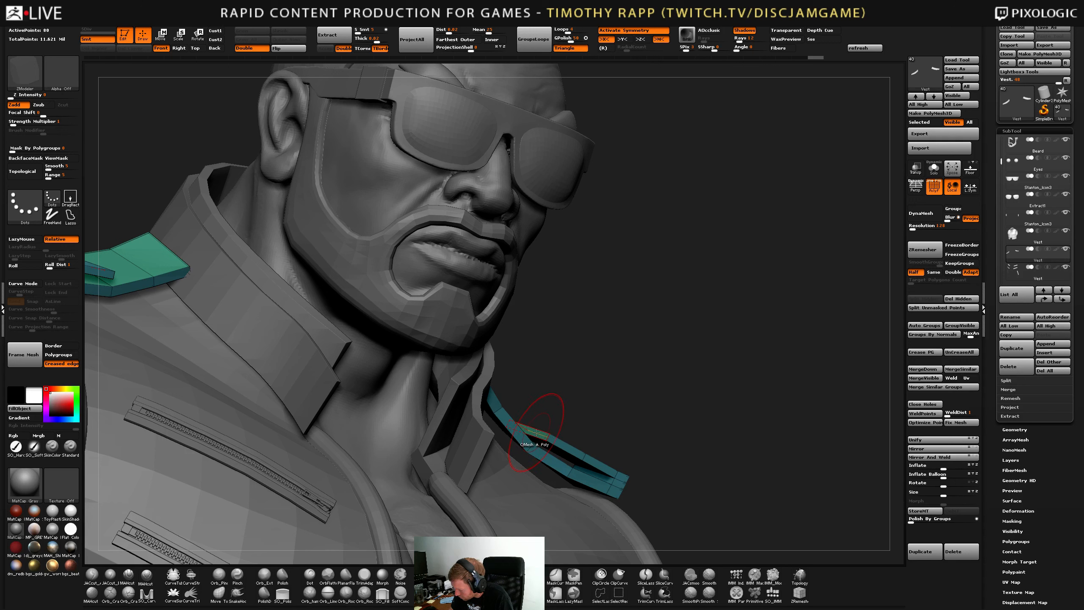
# Try to reposition the flap's inner end with the ZModeler polygon Move action and Transpose.
pyautogui.press('space')
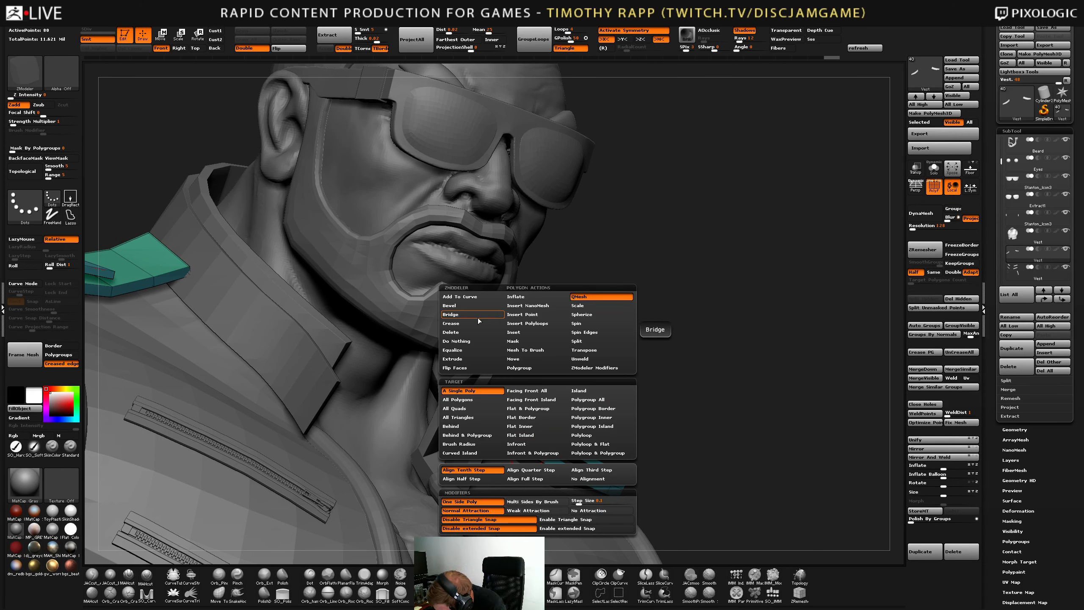
pyautogui.moveTo(704, 324); pyautogui.dragTo(618, 350)
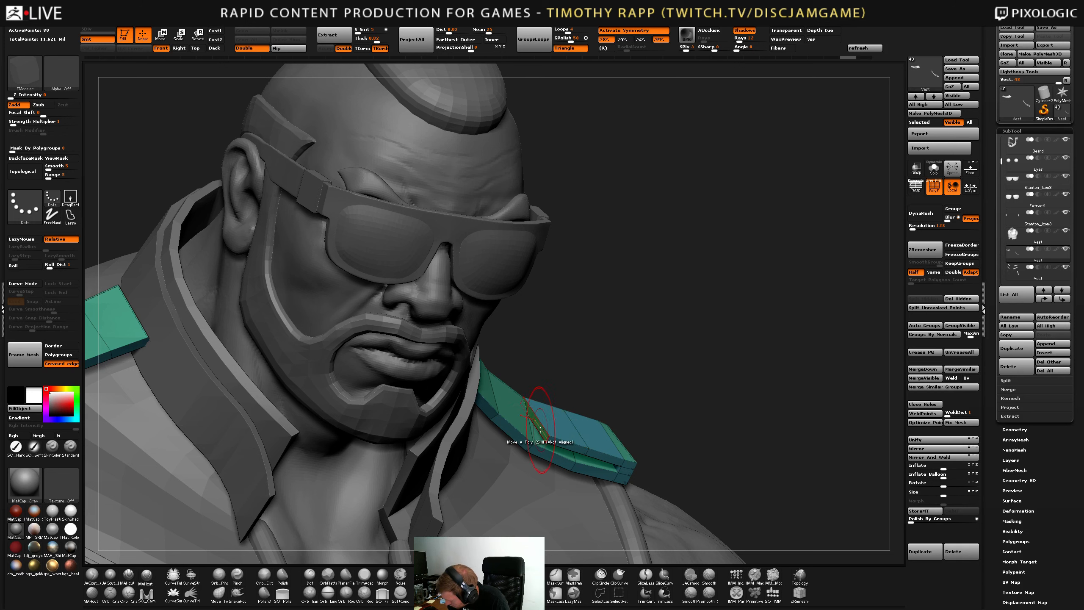
pyautogui.keyDown('ctrl'); pyautogui.keyDown('shift'); pyautogui.click(548, 427); pyautogui.keyUp('shift'); pyautogui.keyUp('ctrl')
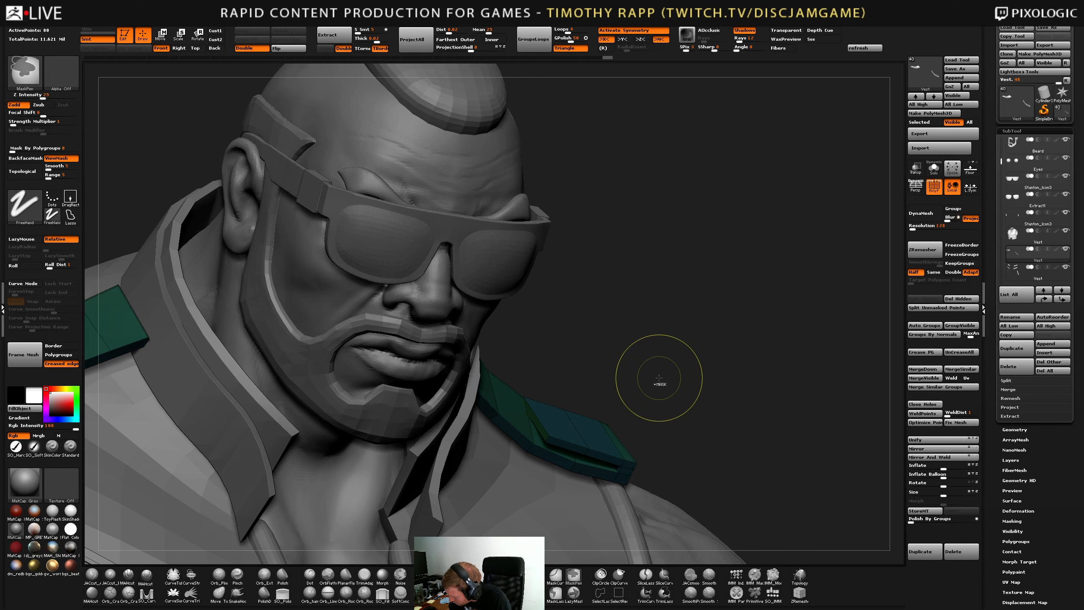
pyautogui.press('w')
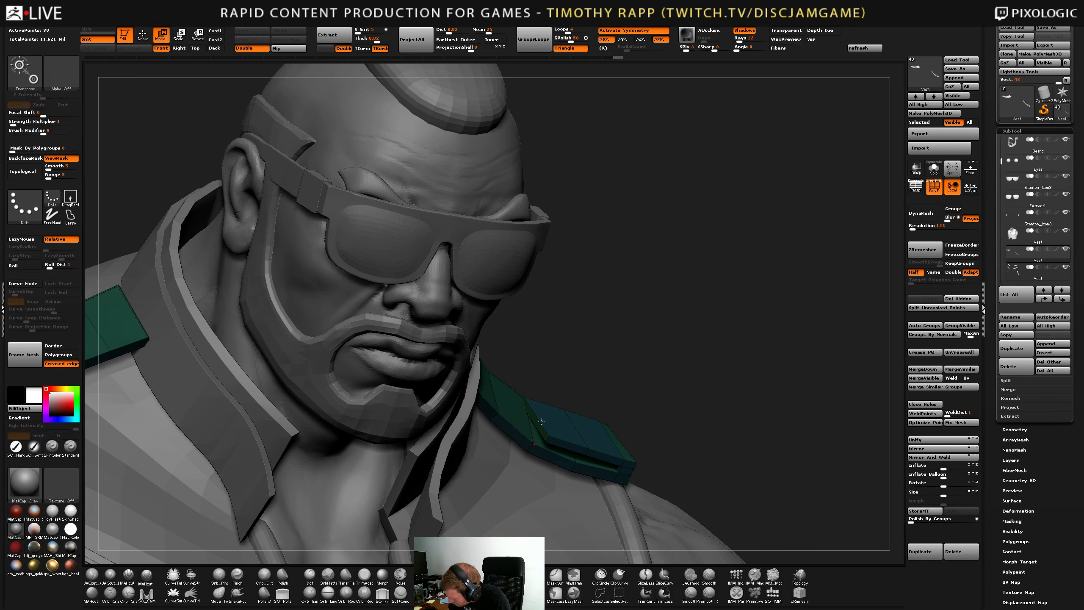
pyautogui.moveTo(541, 425); pyautogui.dragTo(578, 374)
pyautogui.press('q')
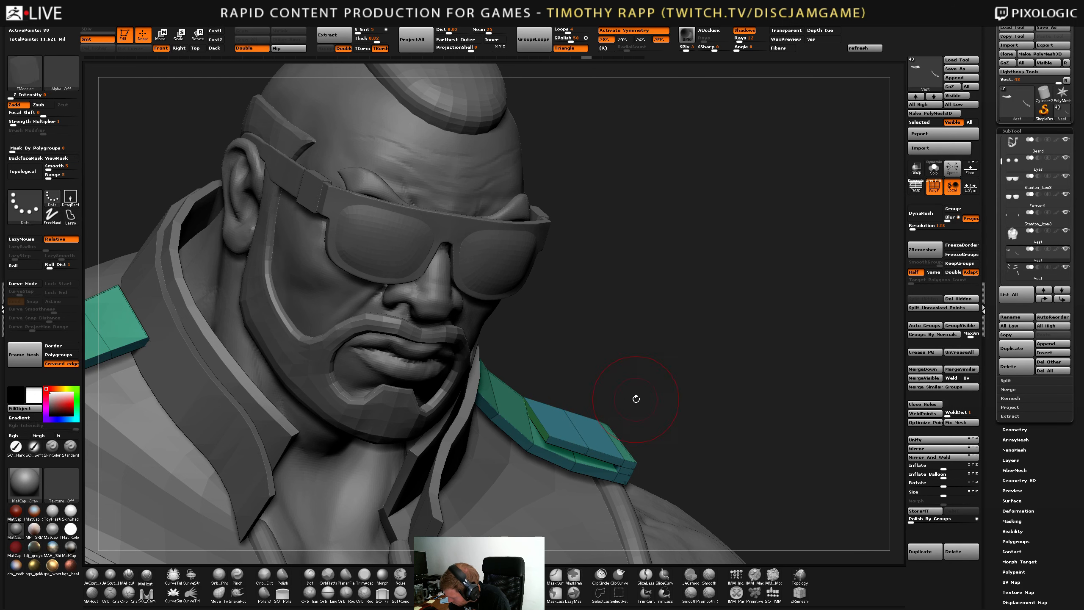
pyautogui.moveTo(619, 397)
pyautogui.mouseDown()
pyautogui.moveTo(612, 378)
pyautogui.moveTo(653, 376)
pyautogui.mouseUp()
pyautogui.press('ctrl')
pyautogui.moveTo(599, 452); pyautogui.dragTo(558, 446)
# Extrude the flap's inner end as a new polygroup segment and mask the rest of the strip.
pyautogui.keyDown('ctrl'); pyautogui.keyDown('alt'); pyautogui.keyDown('shift'); pyautogui.click(581, 433); pyautogui.keyUp('shift'); pyautogui.keyUp('alt'); pyautogui.keyUp('ctrl')
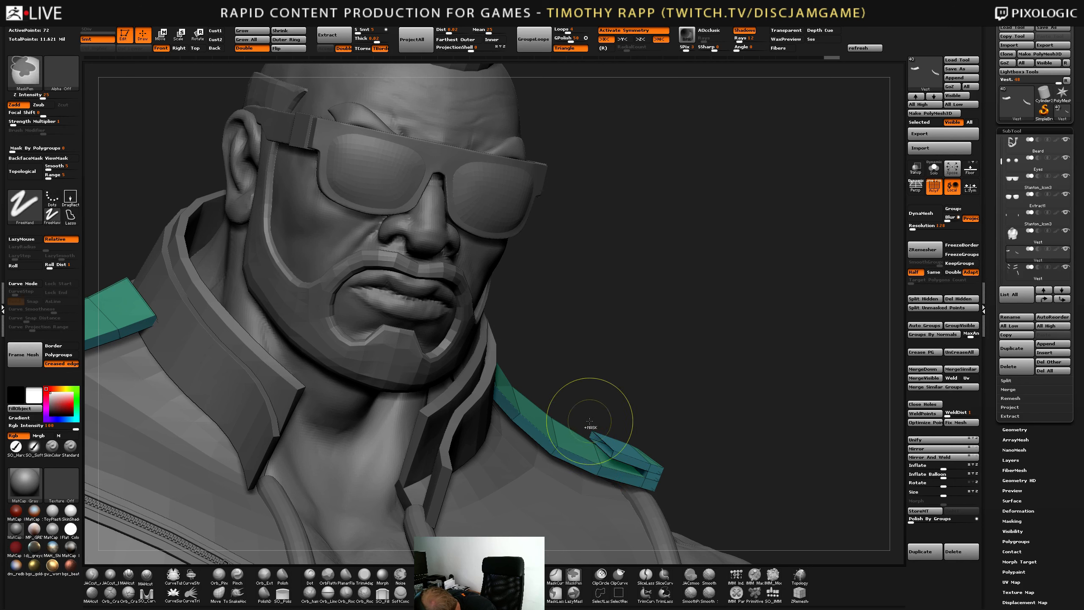
pyautogui.keyDown('ctrl'); pyautogui.click(636, 398); pyautogui.keyUp('ctrl')
pyautogui.keyDown('ctrl'); pyautogui.keyDown('shift'); pyautogui.click(648, 395); pyautogui.keyUp('shift'); pyautogui.keyUp('ctrl')
pyautogui.press('w')
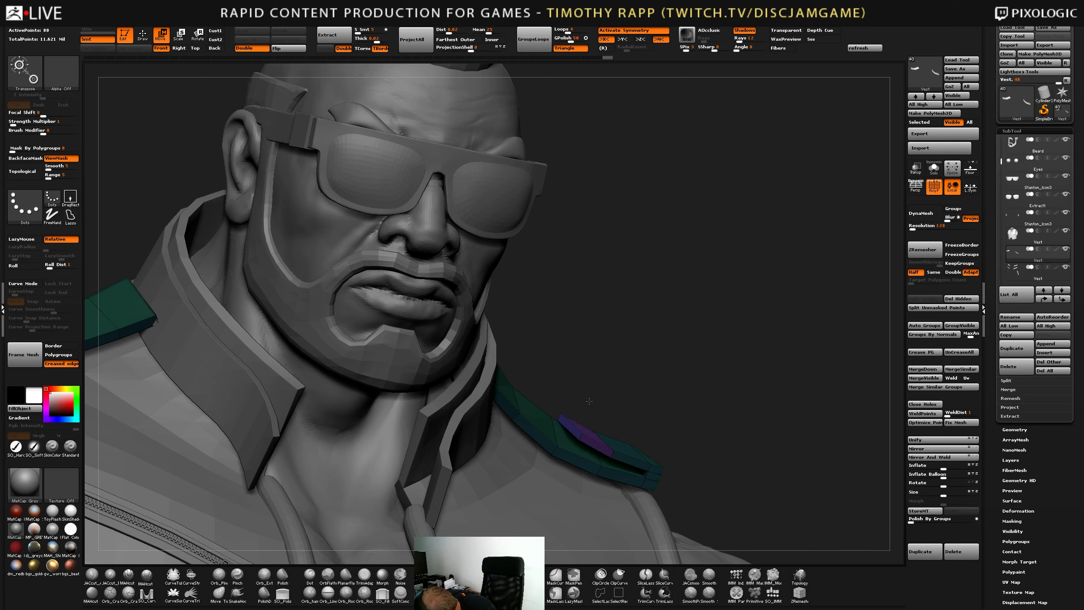
# Try to pull the new flap segment further along the strip, and undo the change.
pyautogui.moveTo(640, 376); pyautogui.dragTo(683, 393)
pyautogui.press('q')
pyautogui.moveTo(540, 456)
pyautogui.mouseDown()
pyautogui.moveTo(537, 445)
pyautogui.moveTo(566, 428)
pyautogui.moveTo(614, 429)
pyautogui.mouseUp()
pyautogui.press('w')
pyautogui.hotkey('ctrl', 'z')
pyautogui.press('q')
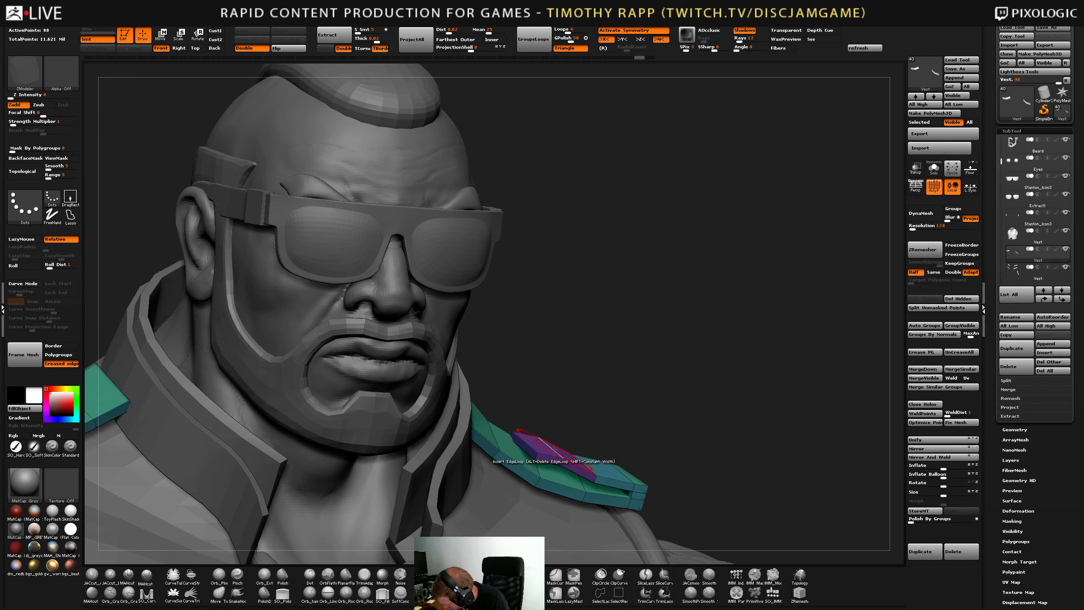
pyautogui.hotkey('ctrl', 'h')
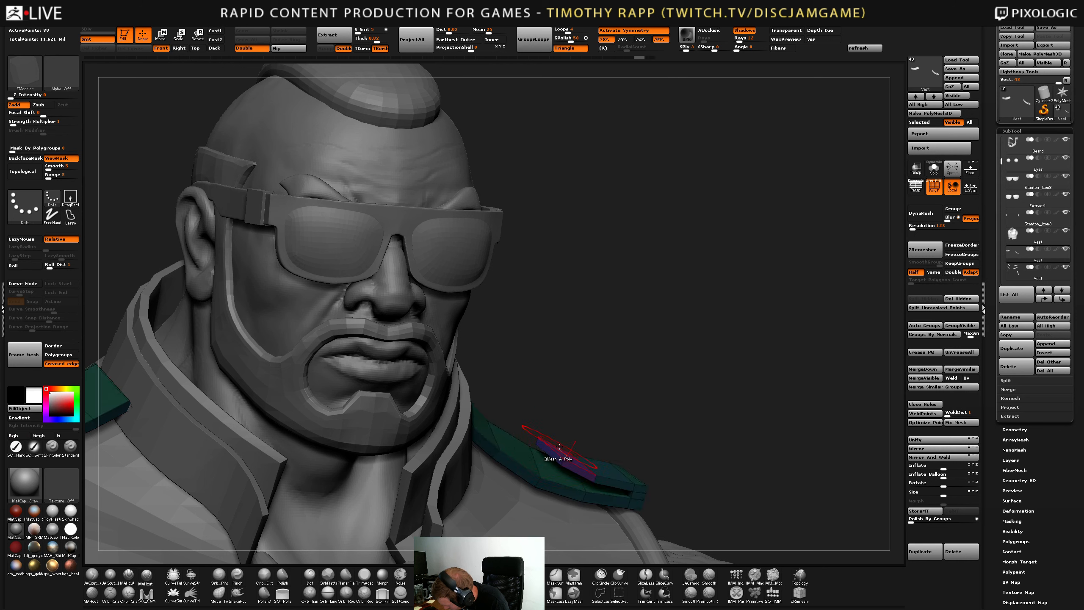
# Extrude a second segment from the flap's inner end so that it extends further toward the collar.
pyautogui.click(529, 455)
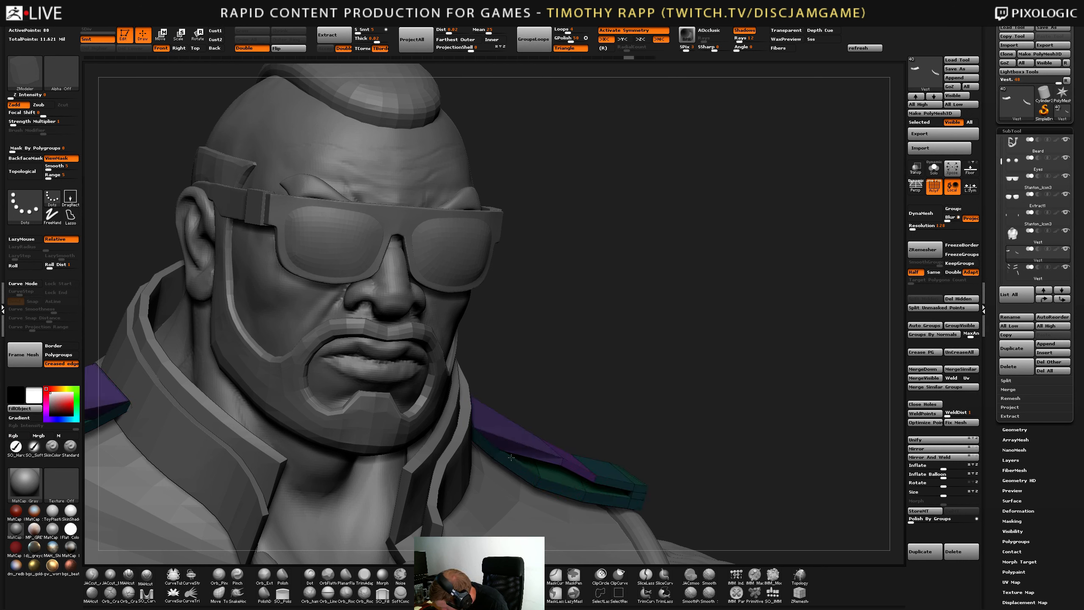
pyautogui.moveTo(512, 458); pyautogui.dragTo(514, 461)
pyautogui.press('alt')
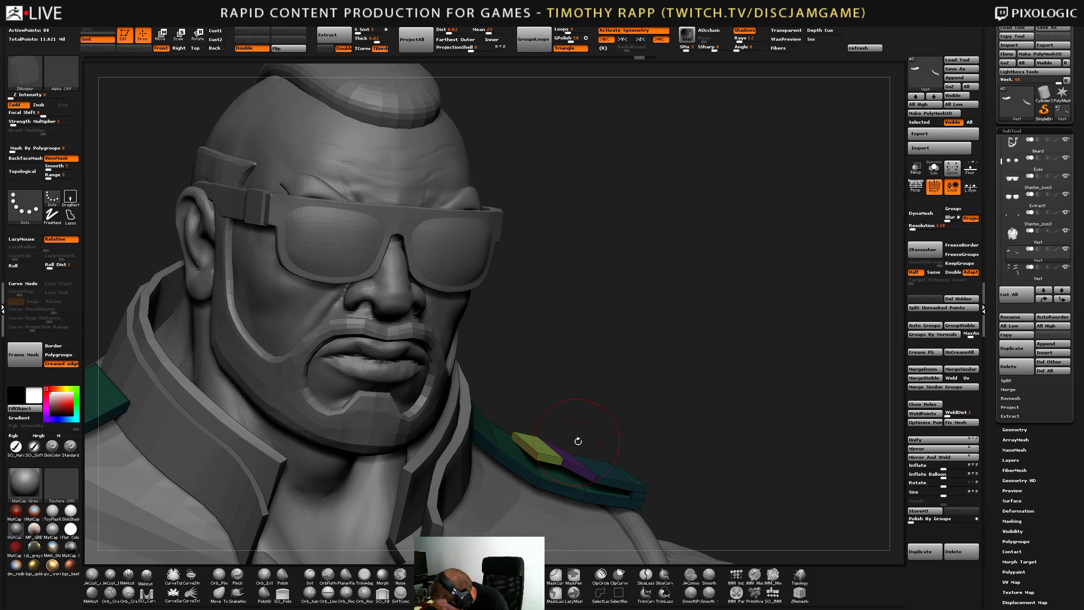
pyautogui.moveTo(717, 380); pyautogui.dragTo(664, 411)
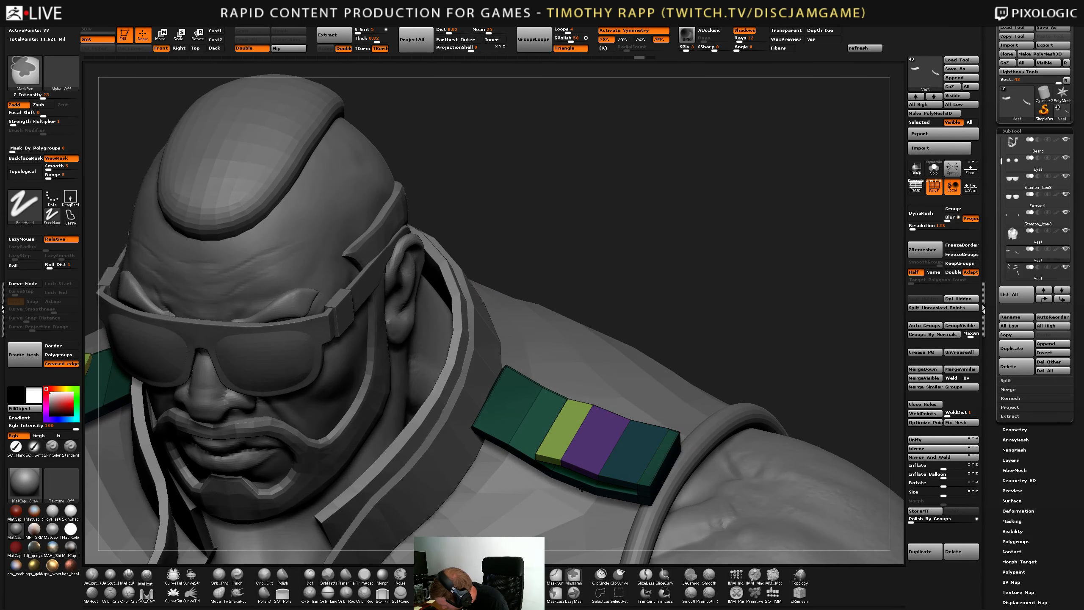
pyautogui.moveTo(670, 359); pyautogui.dragTo(602, 525)
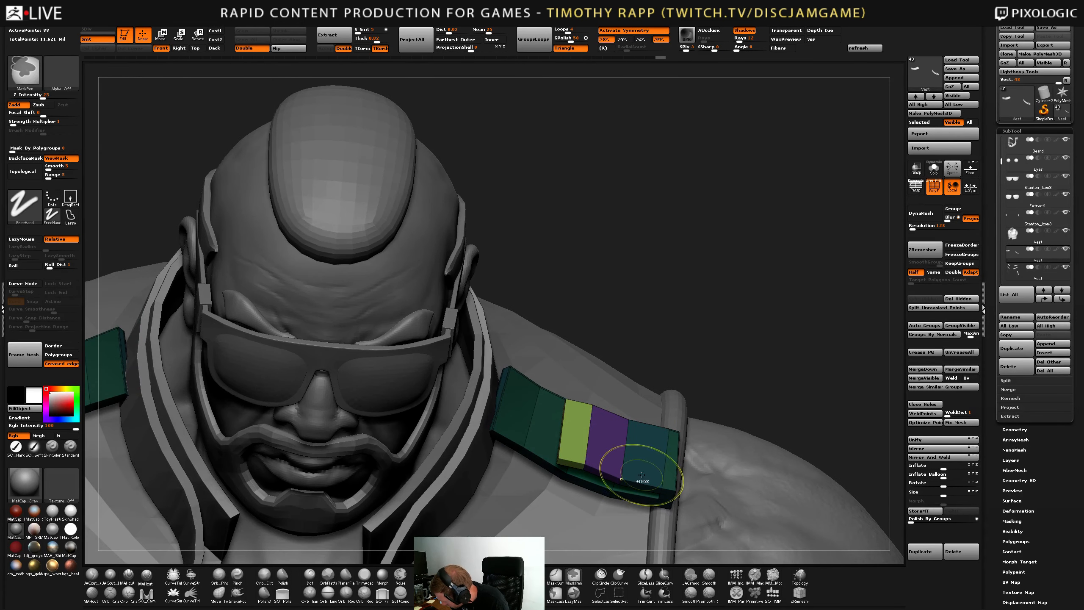
# View the shoulder strips from behind, switch to the Move brush and clear the mask.
pyautogui.moveTo(741, 386); pyautogui.dragTo(554, 386)
pyautogui.keyDown('alt'); pyautogui.moveTo(741, 299); pyautogui.dragTo(741, 239); pyautogui.keyUp('alt')
pyautogui.press('w')
pyautogui.keyDown('alt'); pyautogui.moveTo(695, 364); pyautogui.dragTo(685, 416, button='right'); pyautogui.keyUp('alt')
pyautogui.press('q')
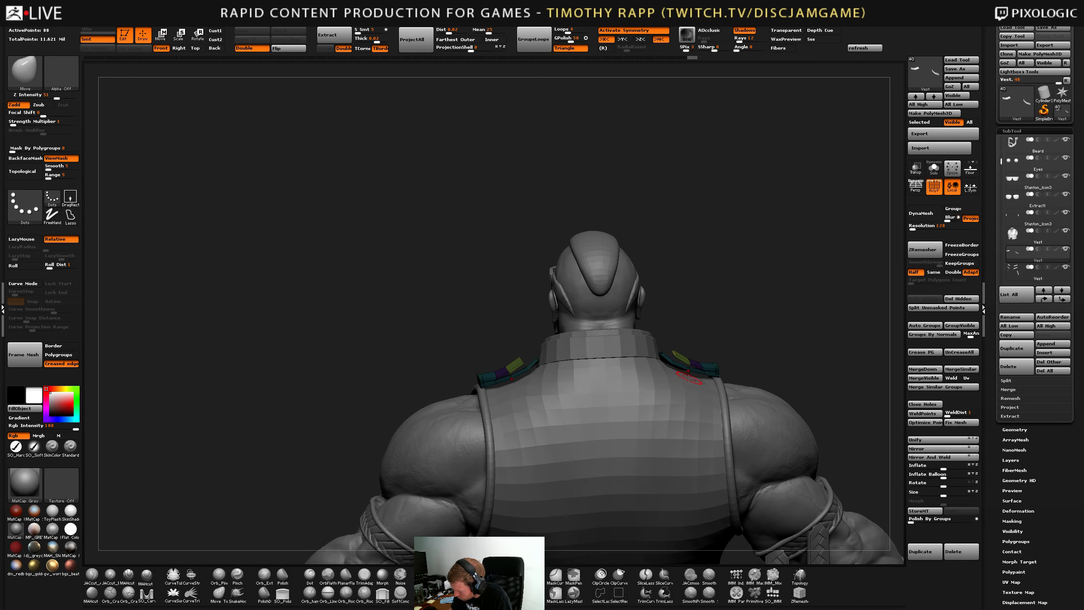
pyautogui.keyDown('ctrl'); pyautogui.moveTo(523, 318); pyautogui.dragTo(534, 314); pyautogui.keyUp('ctrl')
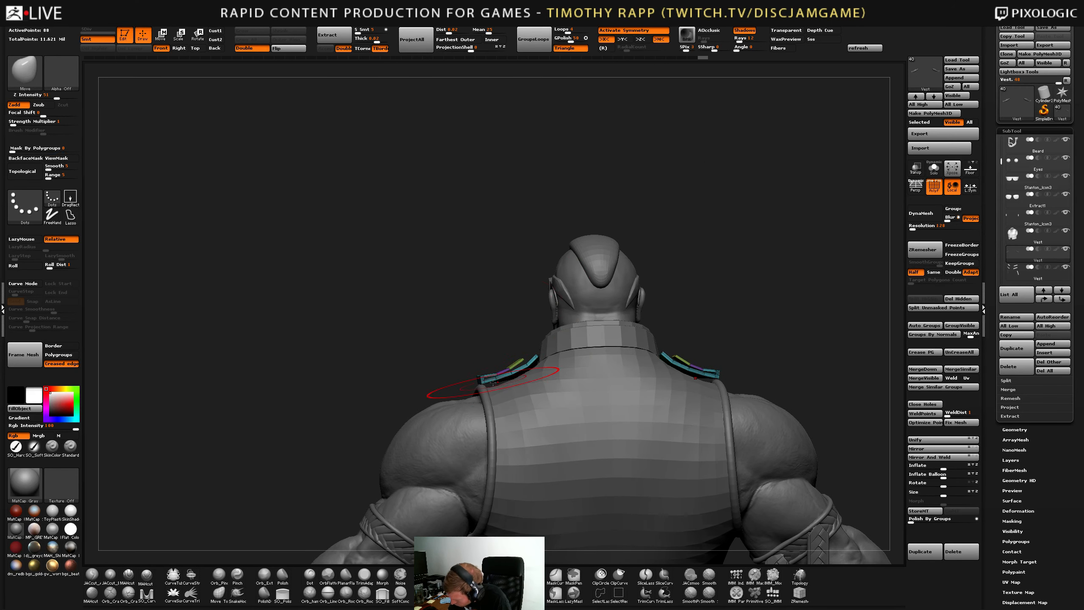
# Adjust the outer fold and the free end of the shoulder strip's flap with the Move brush from behind.
pyautogui.moveTo(491, 376); pyautogui.dragTo(496, 376)
pyautogui.moveTo(497, 377)
pyautogui.mouseDown(button='right')
pyautogui.moveTo(597, 380)
pyautogui.moveTo(600, 448)
pyautogui.mouseUp(button='right')
pyautogui.moveTo(482, 382); pyautogui.dragTo(482, 387)
pyautogui.moveTo(482, 387)
pyautogui.mouseDown(button='right')
pyautogui.moveTo(540, 381)
pyautogui.moveTo(426, 345)
pyautogui.mouseUp(button='right')
pyautogui.moveTo(598, 324)
pyautogui.mouseDown(button='right')
pyautogui.moveTo(363, 324)
pyautogui.moveTo(397, 302)
pyautogui.mouseUp(button='right')
pyautogui.moveTo(401, 298); pyautogui.dragTo(398, 288)
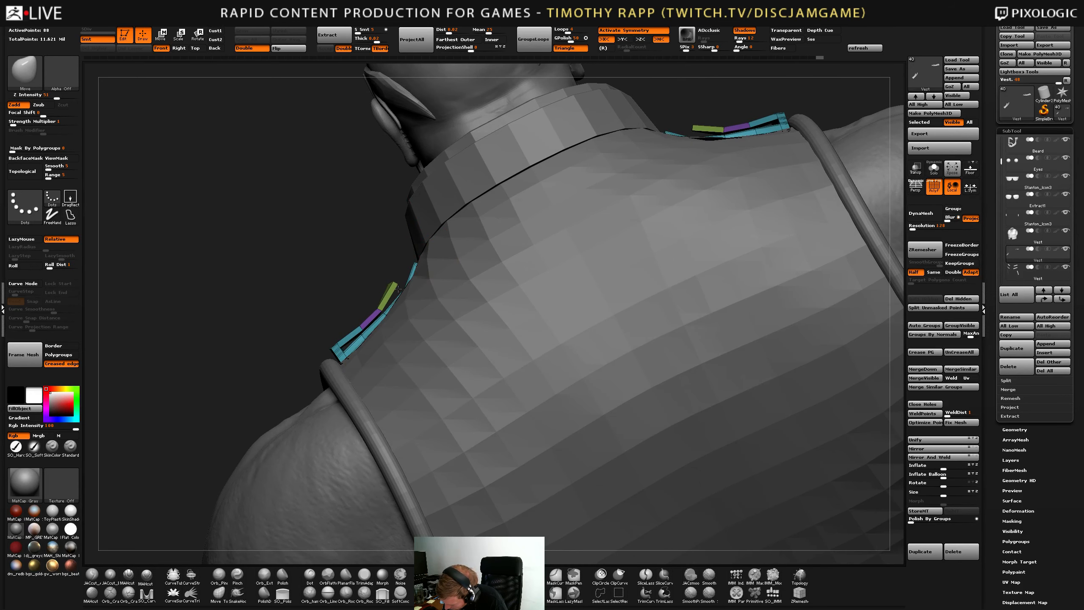
pyautogui.moveTo(398, 289); pyautogui.dragTo(446, 295, button='right')
pyautogui.moveTo(408, 285); pyautogui.dragTo(397, 294)
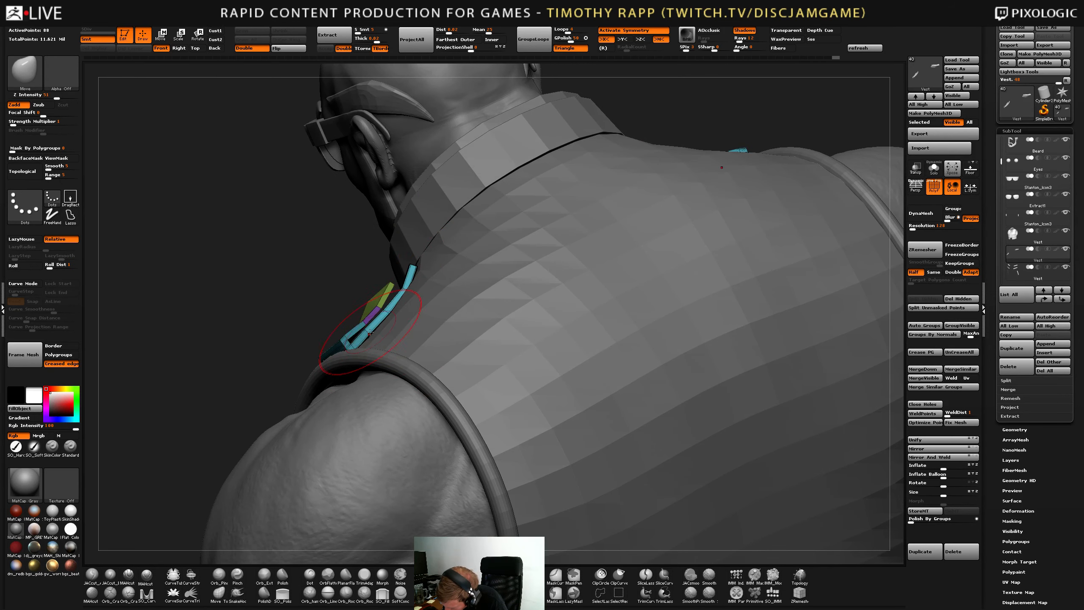
# Refine the side profile of the folded strip against the vest's shoulder with the Move brush.
pyautogui.moveTo(370, 332); pyautogui.dragTo(491, 324, button='right')
pyautogui.keyDown('ctrl'); pyautogui.moveTo(491, 324); pyautogui.dragTo(491, 273, button='right'); pyautogui.keyUp('ctrl')
pyautogui.moveTo(441, 346); pyautogui.dragTo(436, 337)
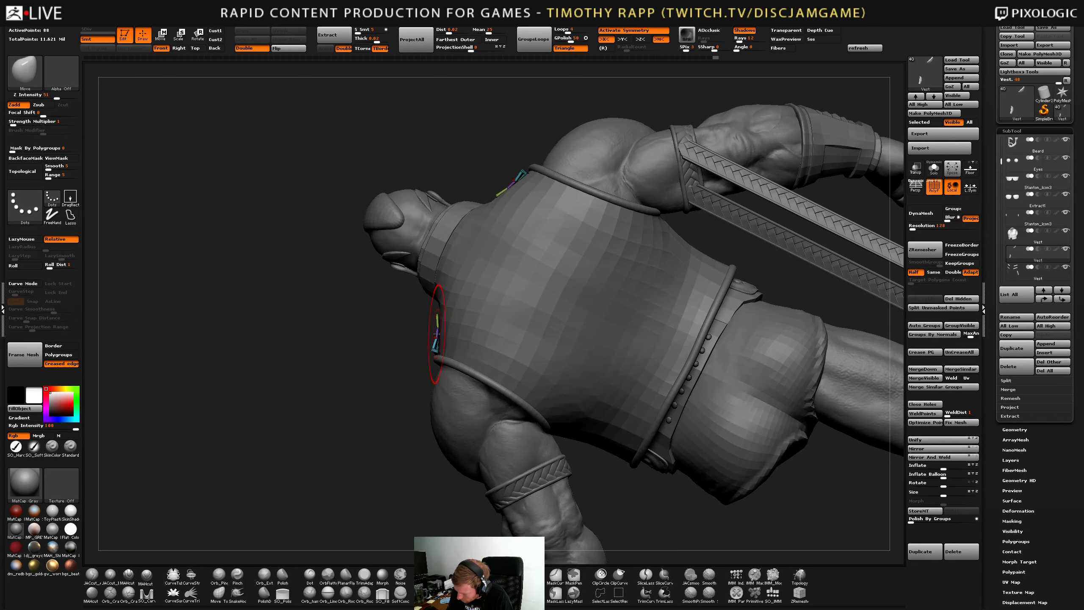
pyautogui.moveTo(436, 338); pyautogui.dragTo(489, 328, button='right')
pyautogui.keyDown('alt'); pyautogui.click(429, 333); pyautogui.keyUp('alt')
pyautogui.moveTo(444, 332); pyautogui.dragTo(440, 325)
pyautogui.moveTo(439, 324); pyautogui.dragTo(506, 324, button='right')
pyautogui.keyDown('ctrl'); pyautogui.moveTo(506, 299); pyautogui.dragTo(506, 325, button='right'); pyautogui.keyUp('ctrl')
pyautogui.moveTo(550, 264); pyautogui.dragTo(615, 278, button='right')
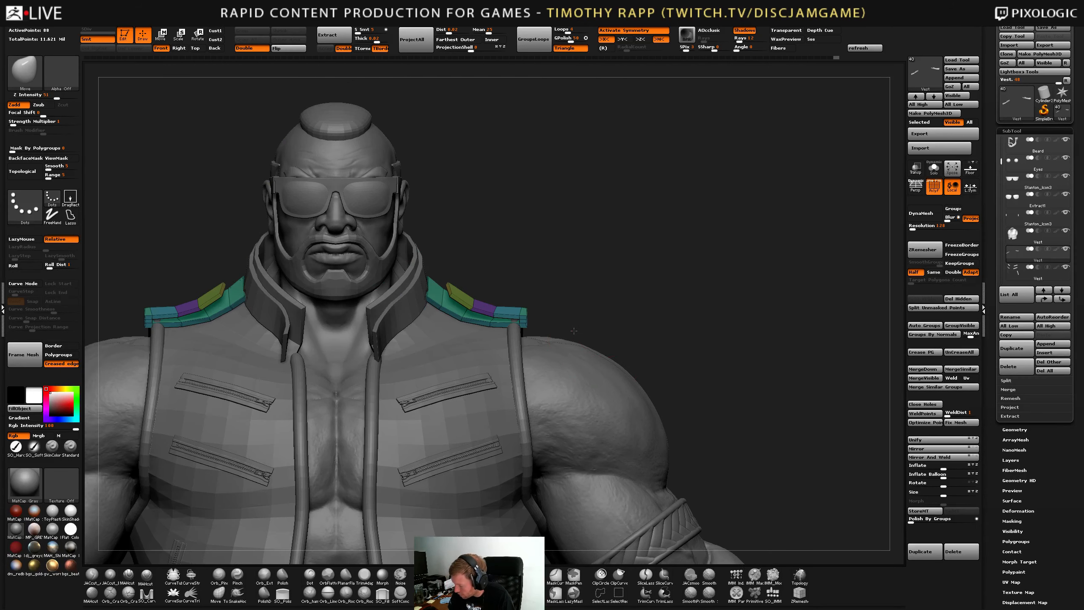
pyautogui.keyDown('ctrl'); pyautogui.moveTo(640, 329); pyautogui.dragTo(640, 302, button='right'); pyautogui.keyUp('ctrl')
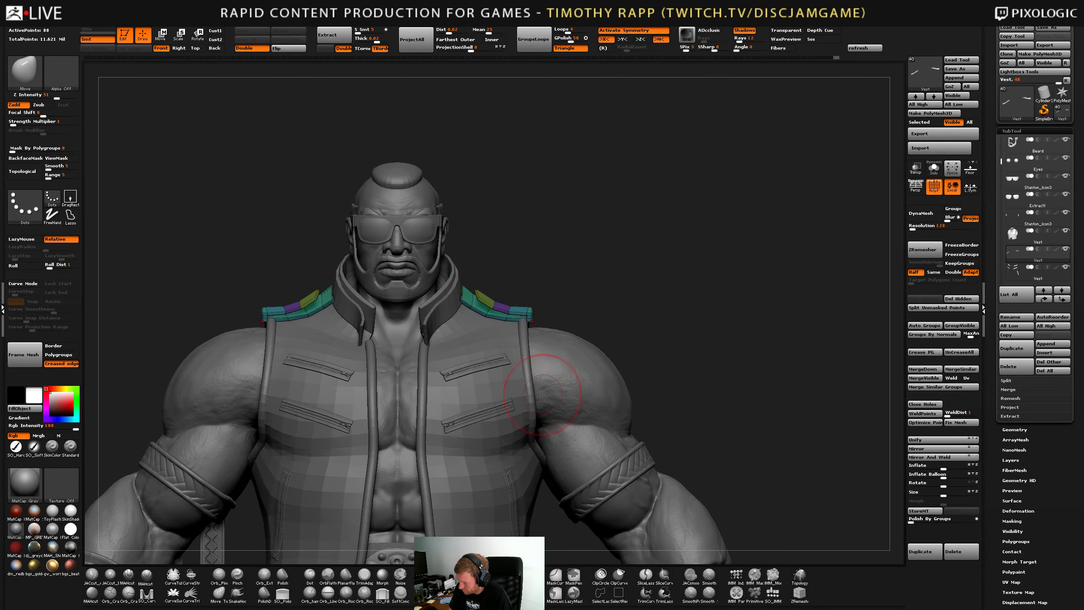
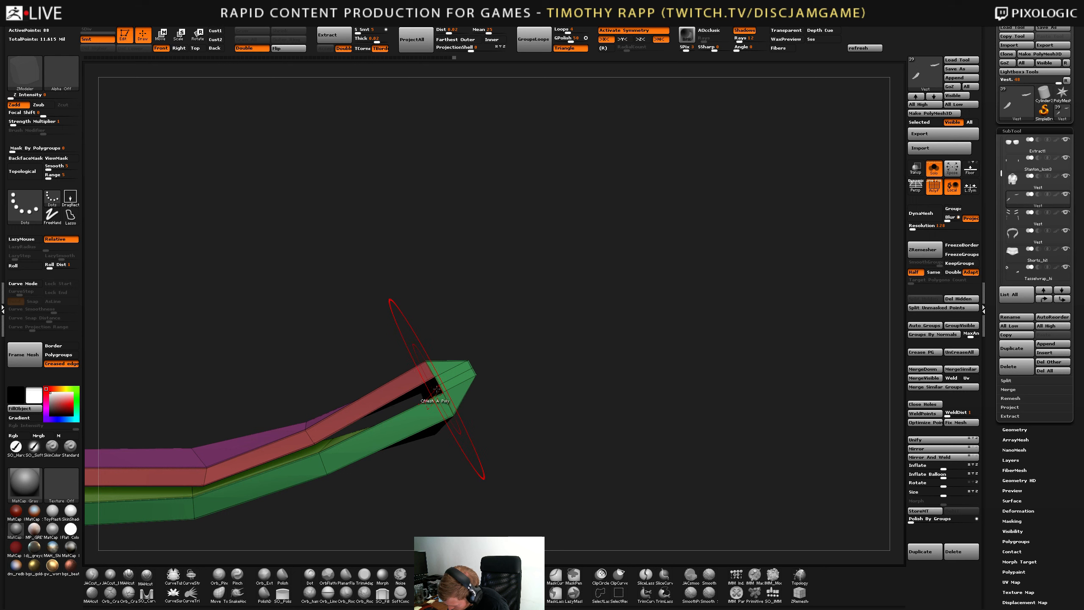
# Edit the inner polygons at the strip's folded end with ZModeler and check the shape without the polygon frame.
pyautogui.press('space')
pyautogui.click(415, 412)
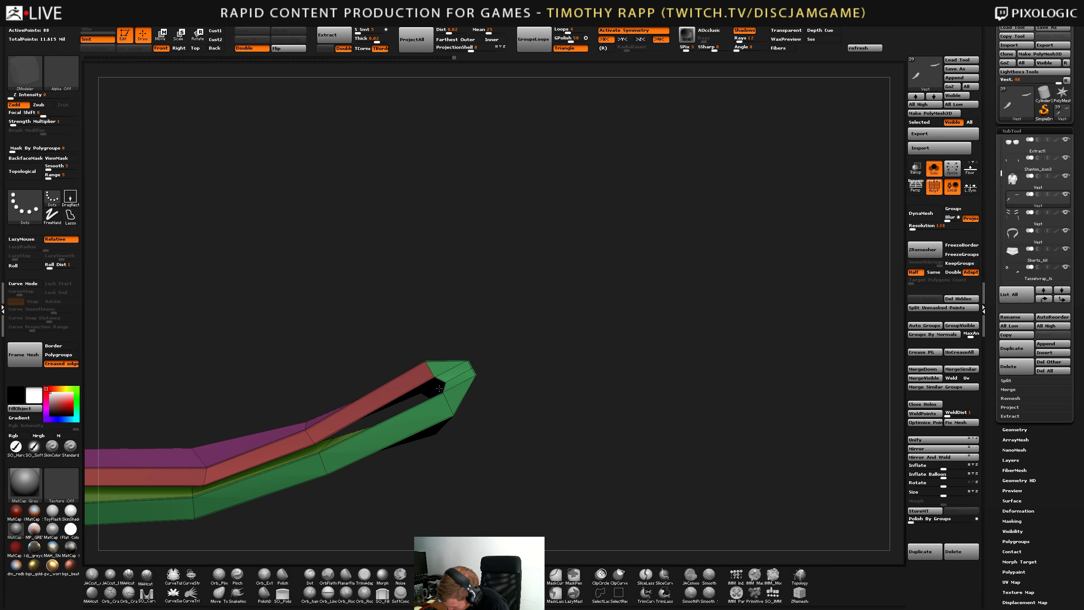
pyautogui.moveTo(441, 399); pyautogui.dragTo(444, 393)
pyautogui.moveTo(443, 393)
pyautogui.mouseDown(button='right')
pyautogui.moveTo(536, 368)
pyautogui.moveTo(521, 366)
pyautogui.mouseUp(button='right')
pyautogui.moveTo(524, 368); pyautogui.dragTo(526, 362)
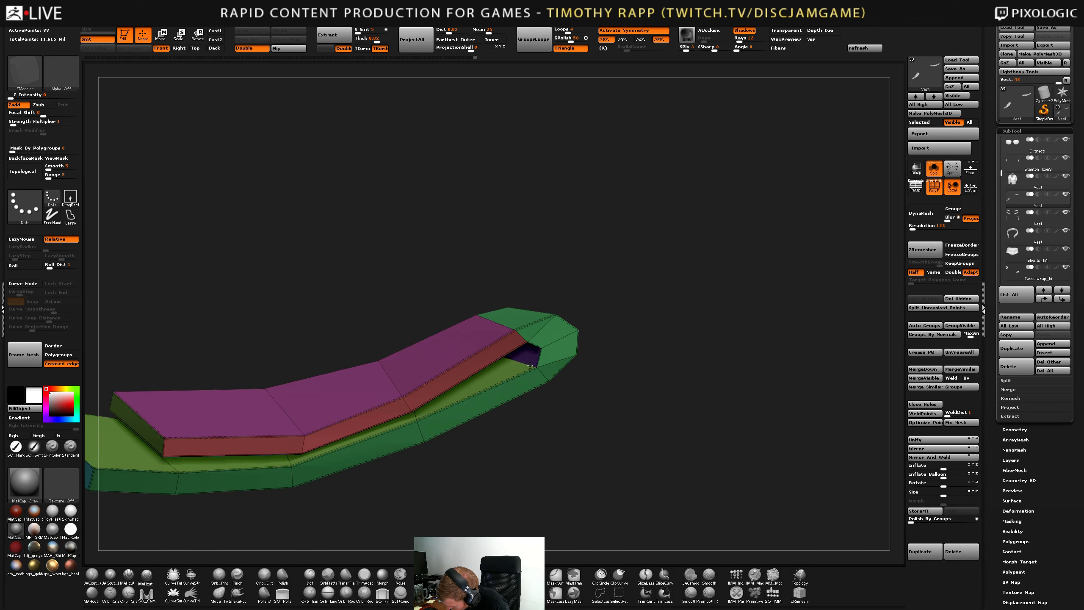
pyautogui.moveTo(526, 362)
pyautogui.mouseDown(button='right')
pyautogui.moveTo(531, 339)
pyautogui.moveTo(550, 379)
pyautogui.moveTo(576, 359)
pyautogui.moveTo(585, 373)
pyautogui.moveTo(486, 397)
pyautogui.moveTo(586, 407)
pyautogui.moveTo(556, 451)
pyautogui.mouseUp(button='right')
pyautogui.press('ctrl')
pyautogui.hotkey('shift', 'f')
pyautogui.hotkey('shift', 'f')
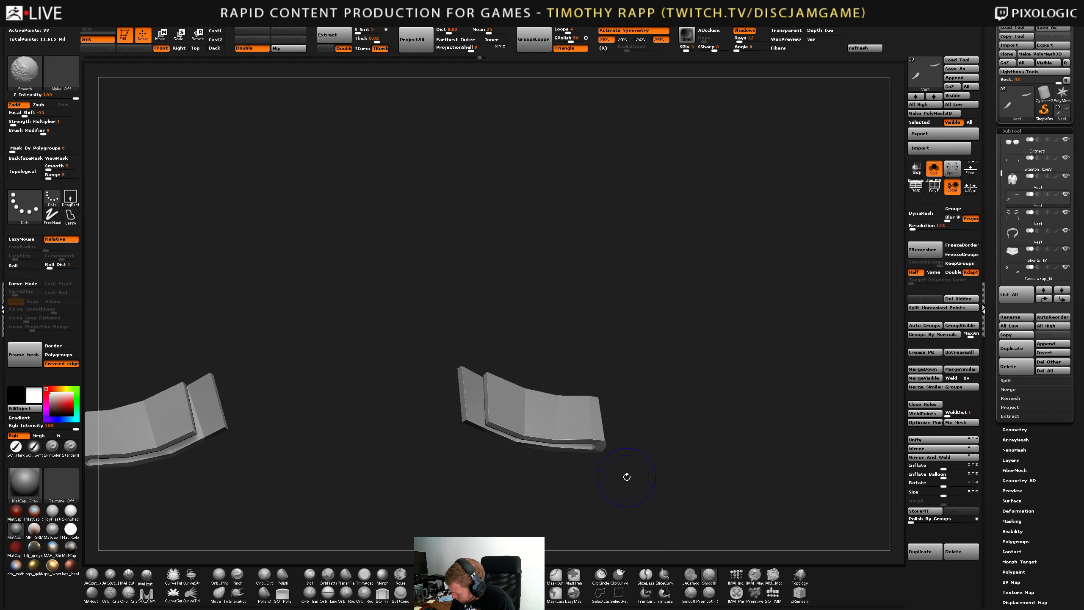
pyautogui.press('b')
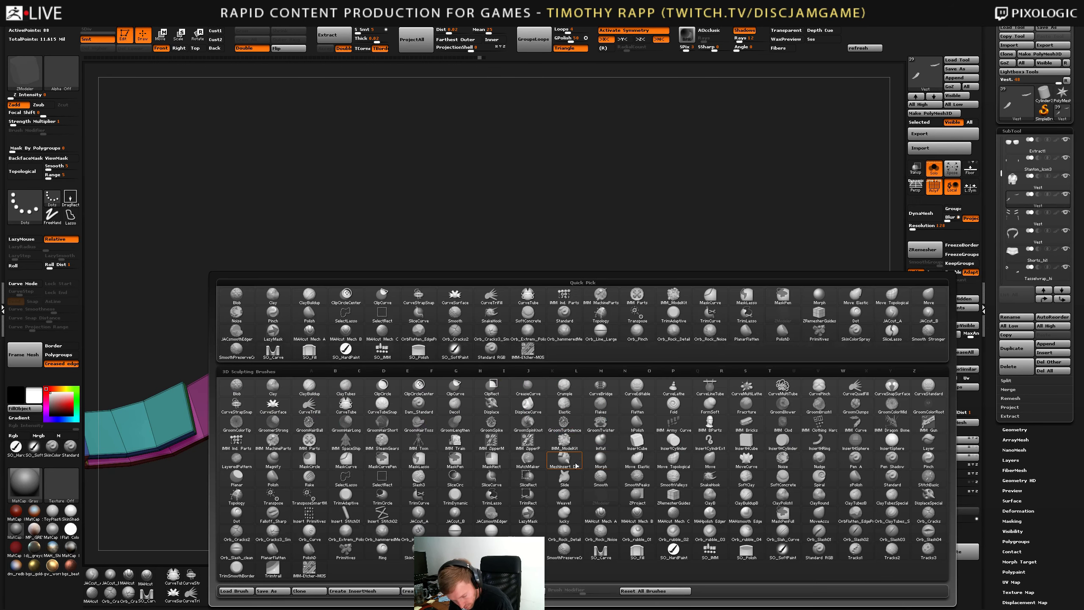
pyautogui.click(637, 298)
pyautogui.press('m')
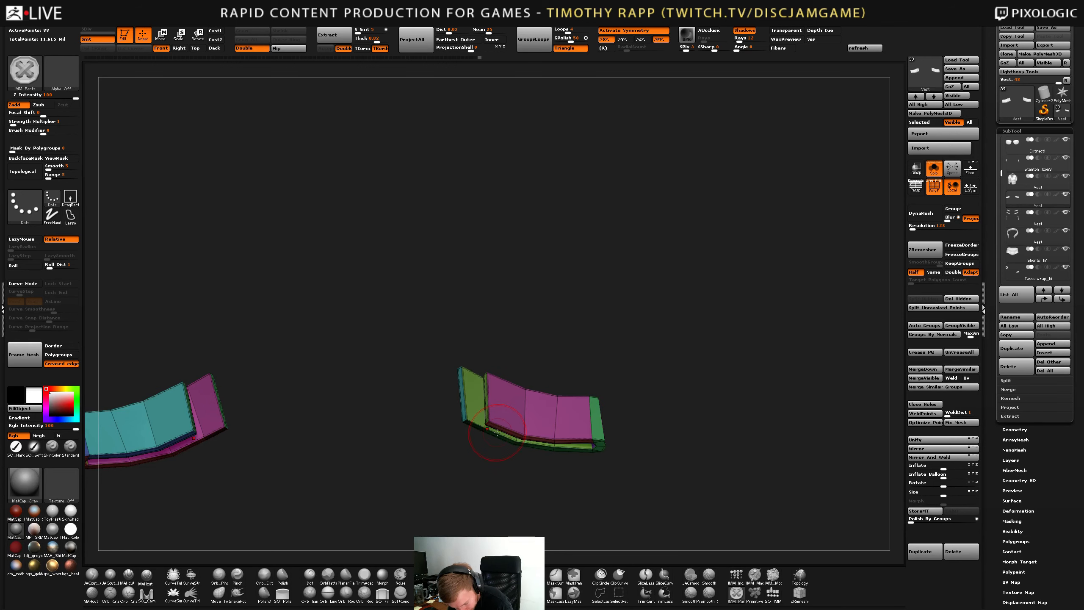
# Choose the Snap Top Half mesh from the IMM clothing hardware brush.
pyautogui.press('b')
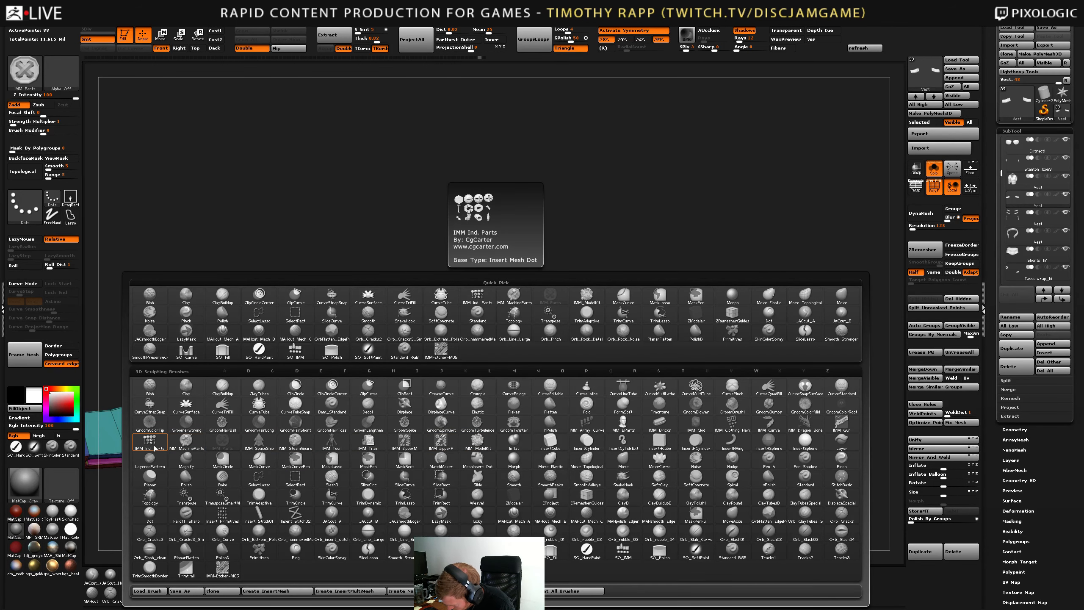
pyautogui.click(732, 427)
pyautogui.press('m')
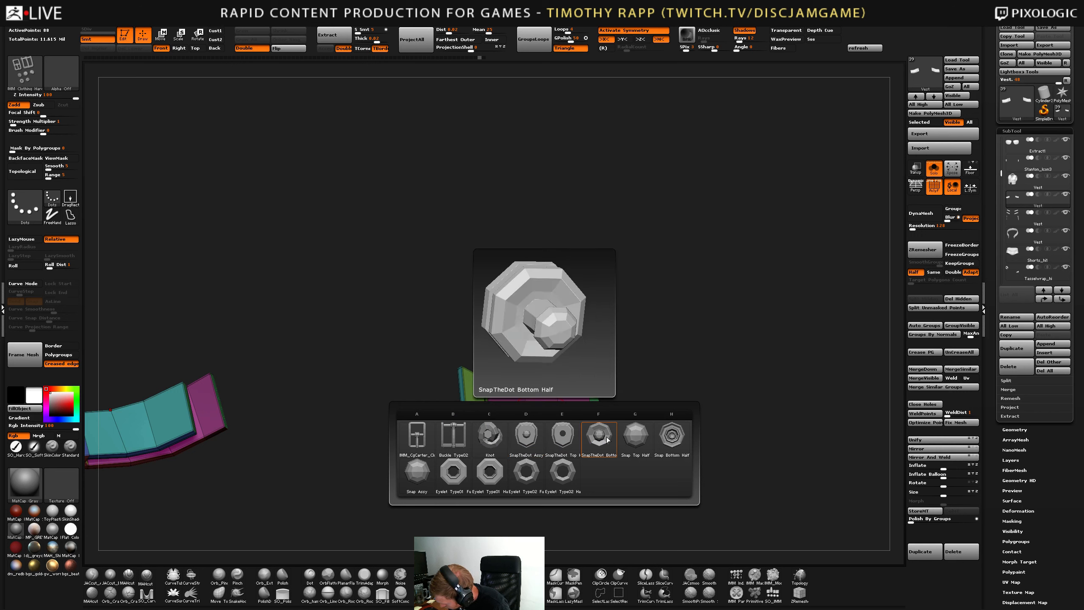
pyautogui.click(631, 440)
# Draw a snap on the shoulder strip's top flap, undoing the first attempt and redrawing it smaller.
pyautogui.moveTo(579, 444); pyautogui.dragTo(546, 406, button='right')
pyautogui.moveTo(534, 401); pyautogui.dragTo(545, 426)
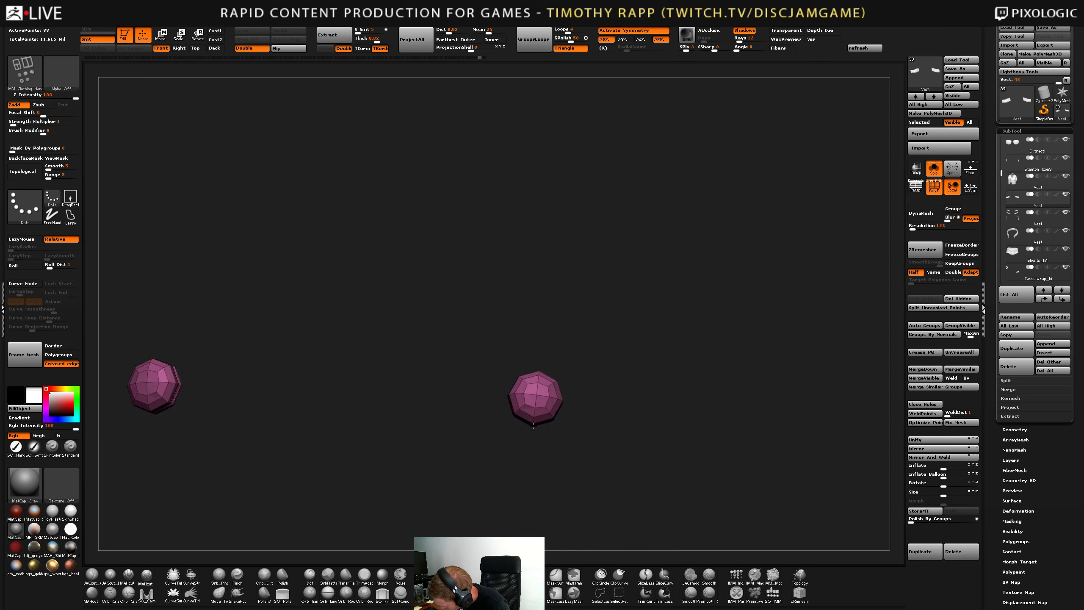
pyautogui.moveTo(545, 427)
pyautogui.mouseDown(button='right')
pyautogui.moveTo(545, 324)
pyautogui.moveTo(573, 396)
pyautogui.moveTo(532, 416)
pyautogui.mouseUp(button='right')
pyautogui.hotkey('ctrl', 'z')
pyautogui.moveTo(532, 417); pyautogui.dragTo(530, 432)
pyautogui.keyDown('ctrl'); pyautogui.moveTo(562, 366); pyautogui.dragTo(563, 341, button='right'); pyautogui.keyUp('ctrl')
# Move the snap into place on the shoulder strip's top flap with the transpose line.
pyautogui.moveTo(572, 384); pyautogui.dragTo(554, 416, button='right')
pyautogui.press('w')
pyautogui.moveTo(542, 388); pyautogui.dragTo(540, 402)
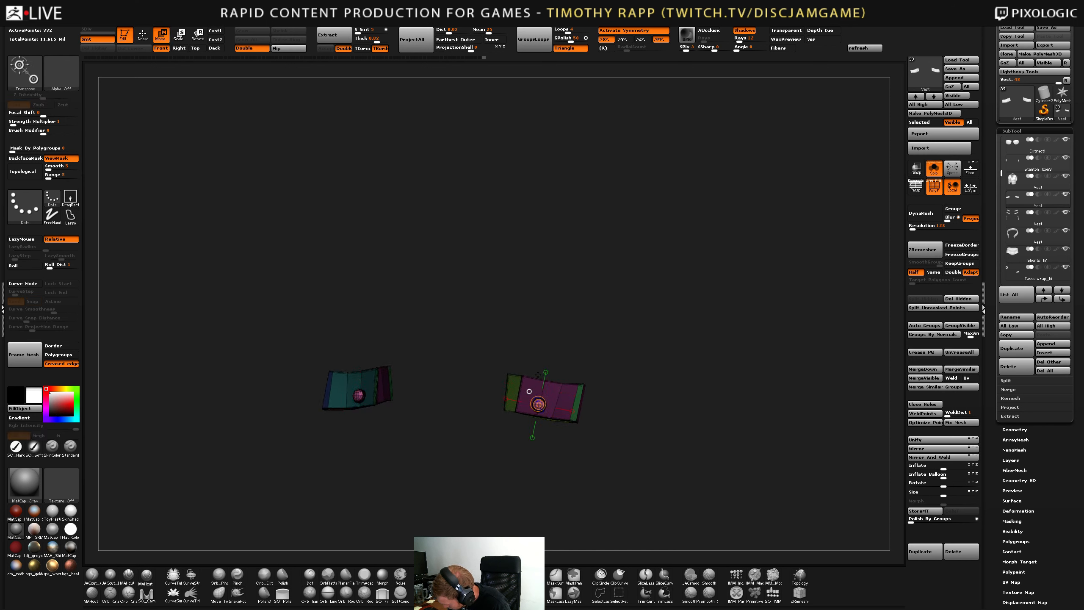
pyautogui.moveTo(557, 389); pyautogui.dragTo(760, 380, button='right')
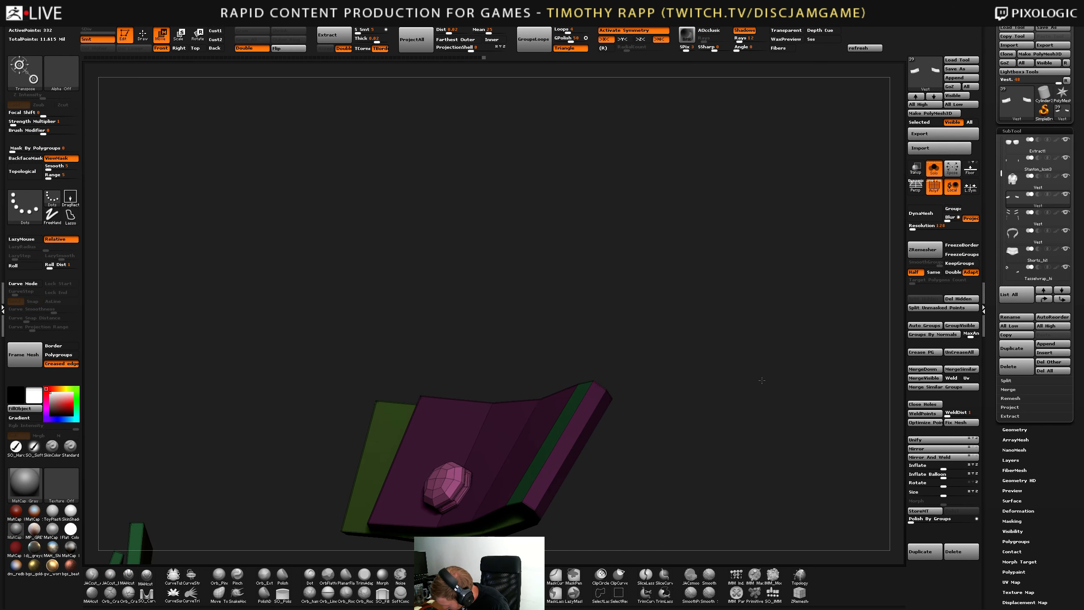
# Duplicate the snap beside the first one on the strip's flap, clear the mask and show the whole character without the polygon frame.
pyautogui.keyDown('alt'); pyautogui.moveTo(547, 448); pyautogui.dragTo(592, 397, button='right'); pyautogui.keyUp('alt')
pyautogui.keyDown('ctrl'); pyautogui.moveTo(493, 350); pyautogui.dragTo(506, 317); pyautogui.keyUp('ctrl')
pyautogui.keyDown('ctrl'); pyautogui.moveTo(700, 376); pyautogui.dragTo(725, 406); pyautogui.keyUp('ctrl')
pyautogui.press('q')
pyautogui.hotkey('shift', 'f')
pyautogui.moveTo(592, 397)
pyautogui.keyDown('ctrl'); pyautogui.mouseDown(button='right')
pyautogui.moveTo(567, 352)
pyautogui.moveTo(538, 389)
pyautogui.mouseUp(button='right'); pyautogui.keyUp('ctrl')
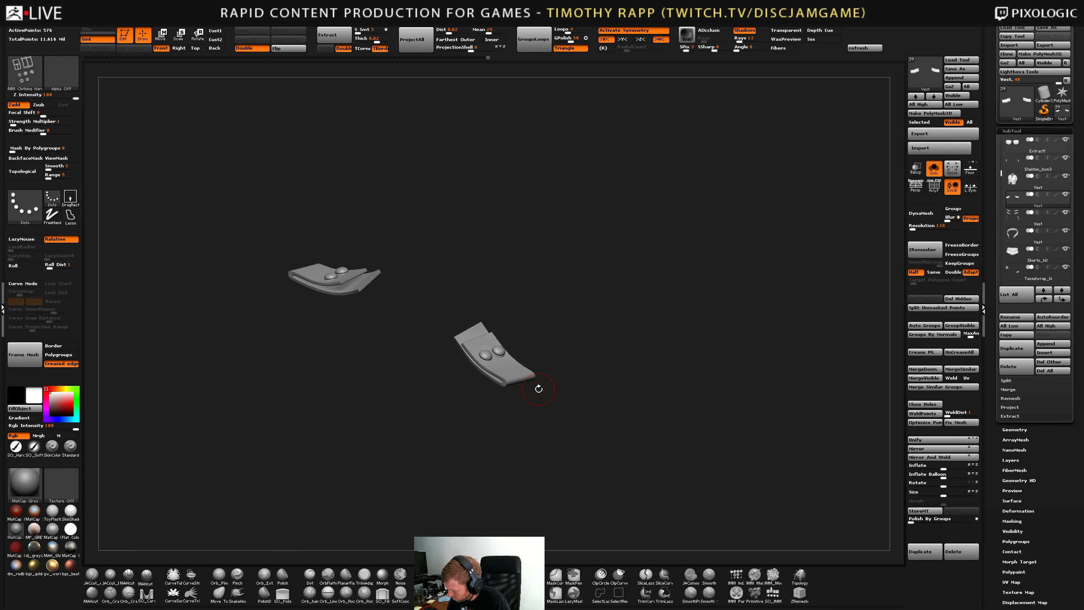
pyautogui.click(935, 169)
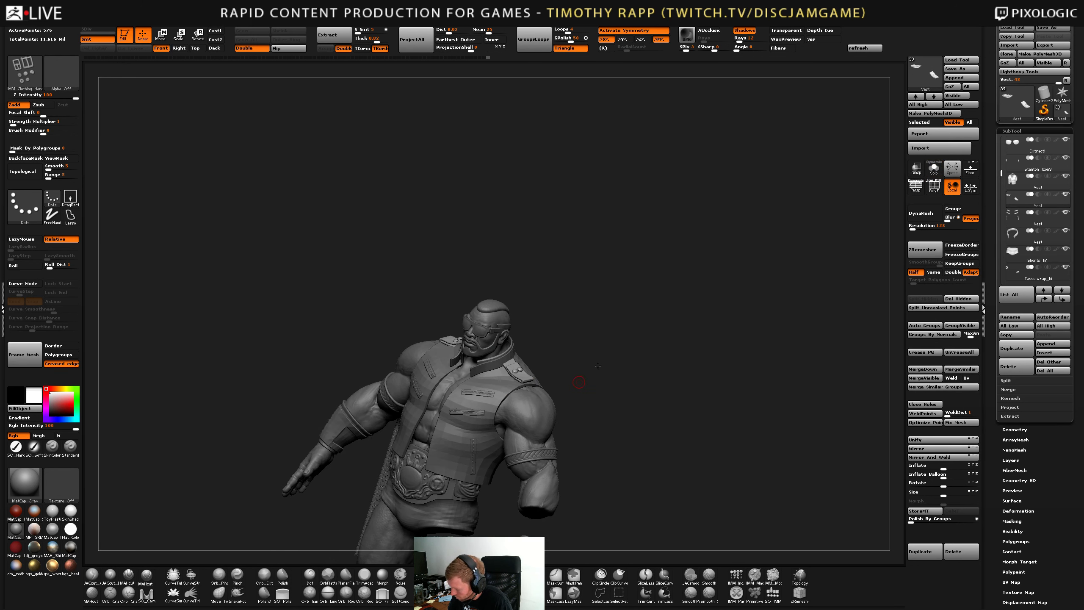
# Choose the Move brush and make the vest the active subtool, viewing the character from the front.
pyautogui.keyDown('ctrl'); pyautogui.moveTo(607, 383); pyautogui.dragTo(607, 431, button='right'); pyautogui.keyUp('ctrl')
pyautogui.moveTo(607, 431); pyautogui.dragTo(444, 444, button='right')
pyautogui.moveTo(546, 444)
pyautogui.keyDown('ctrl'); pyautogui.mouseDown(button='right')
pyautogui.moveTo(523, 429)
pyautogui.moveTo(508, 440)
pyautogui.moveTo(526, 412)
pyautogui.moveTo(542, 440)
pyautogui.moveTo(503, 436)
pyautogui.moveTo(541, 454)
pyautogui.moveTo(598, 397)
pyautogui.moveTo(532, 371)
pyautogui.moveTo(632, 384)
pyautogui.mouseUp(button='right'); pyautogui.keyUp('ctrl')
pyautogui.press('b')
pyautogui.press('m')
pyautogui.press('v')
pyautogui.keyDown('ctrl'); pyautogui.moveTo(632, 384); pyautogui.dragTo(710, 404, button='right'); pyautogui.keyUp('ctrl')
pyautogui.keyDown('alt'); pyautogui.click(710, 405); pyautogui.keyUp('alt')
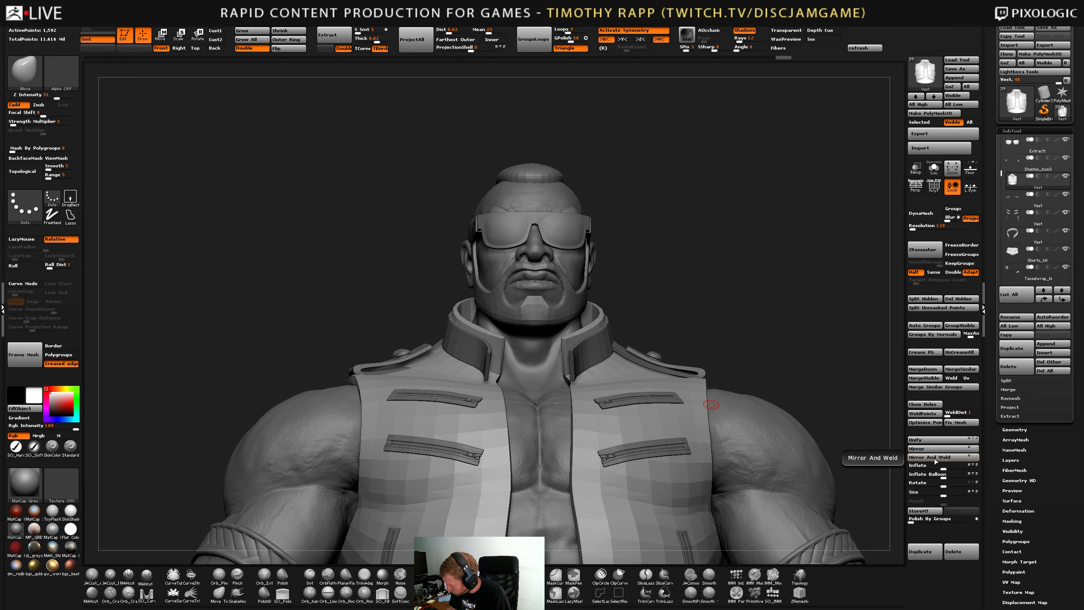
# Examine the vest and shoulder strips with the polygon frame, checking how the snaps look from the front and back.
pyautogui.hotkey('shift', 'f')
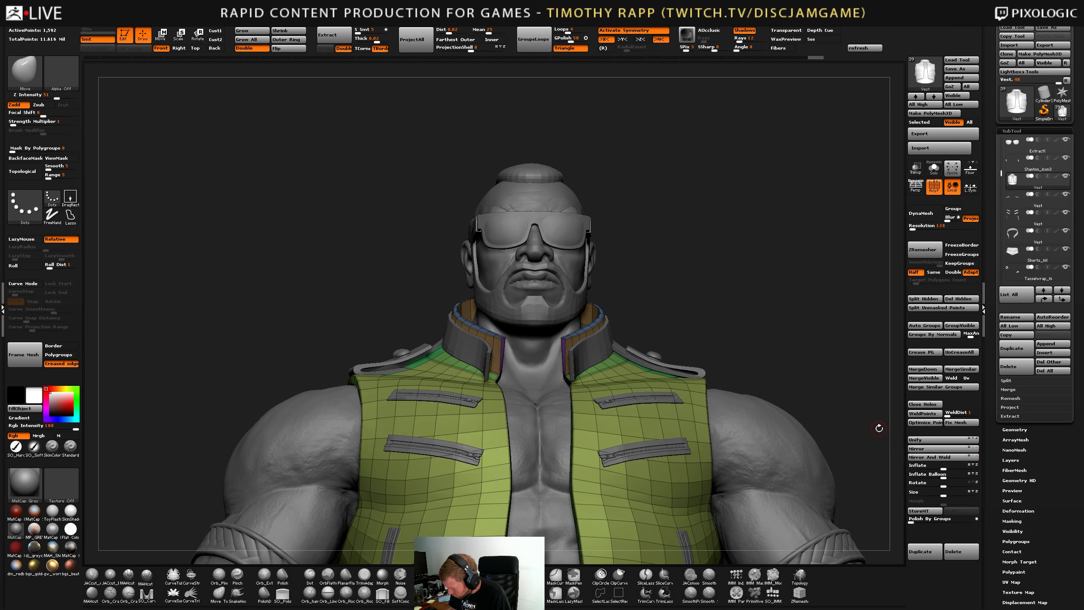
pyautogui.keyDown('ctrl'); pyautogui.keyDown('shift'); pyautogui.click(698, 370); pyautogui.keyUp('shift'); pyautogui.keyUp('ctrl')
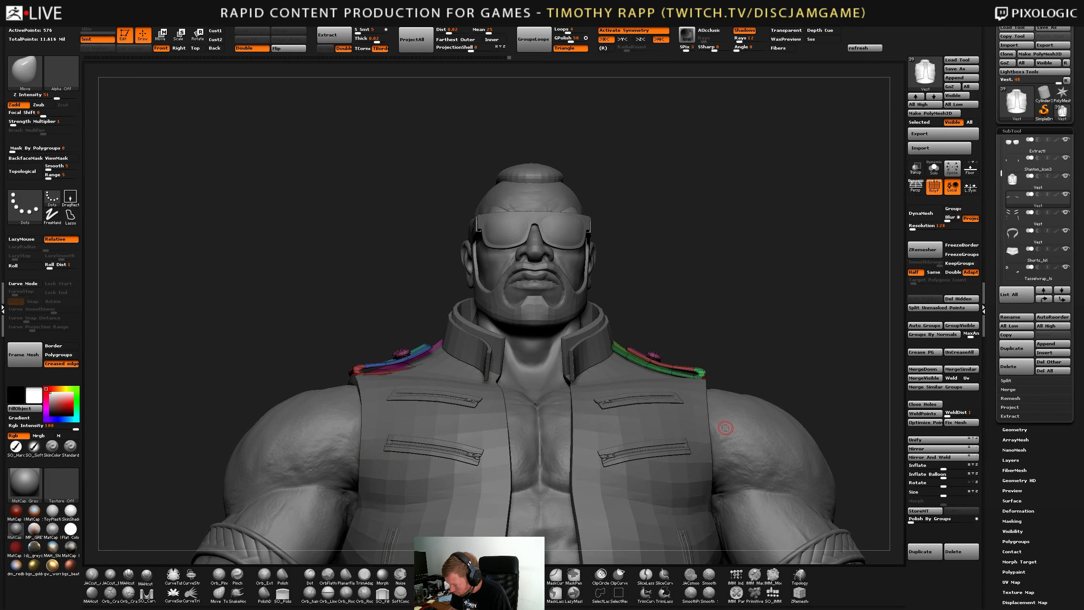
pyautogui.hotkey('shift', 'f')
pyautogui.keyDown('ctrl'); pyautogui.moveTo(742, 425); pyautogui.dragTo(656, 449, button='right'); pyautogui.keyUp('ctrl')
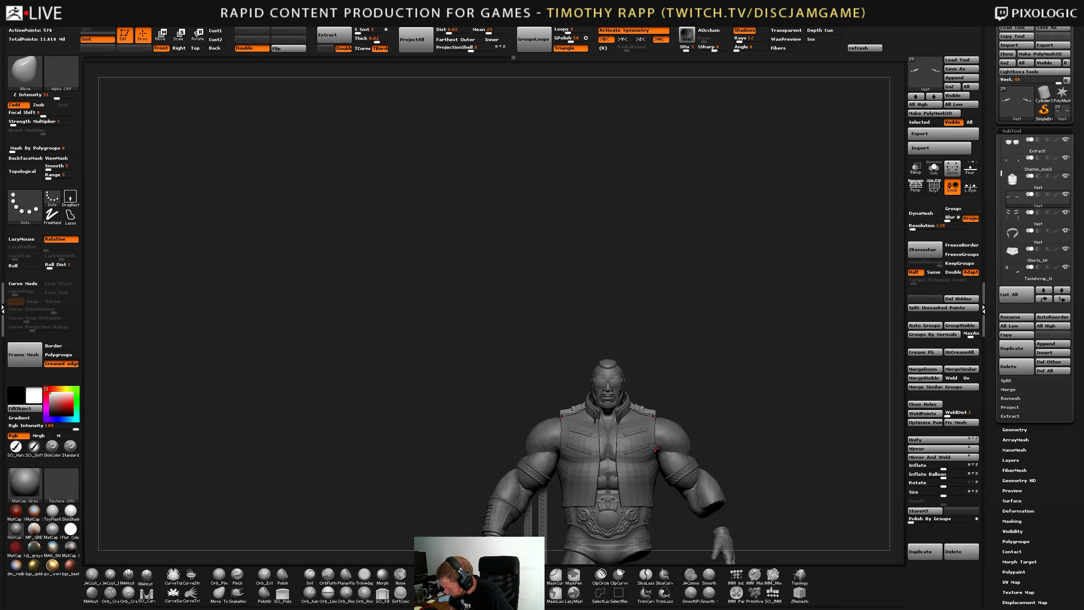
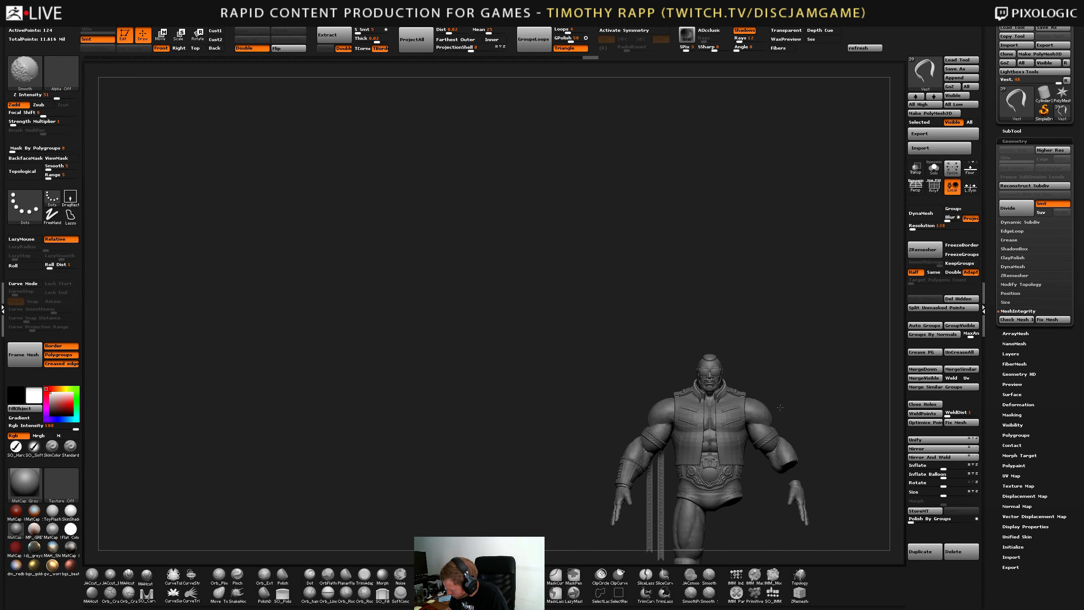
pyautogui.keyDown('alt'); pyautogui.click(751, 379); pyautogui.keyUp('alt')
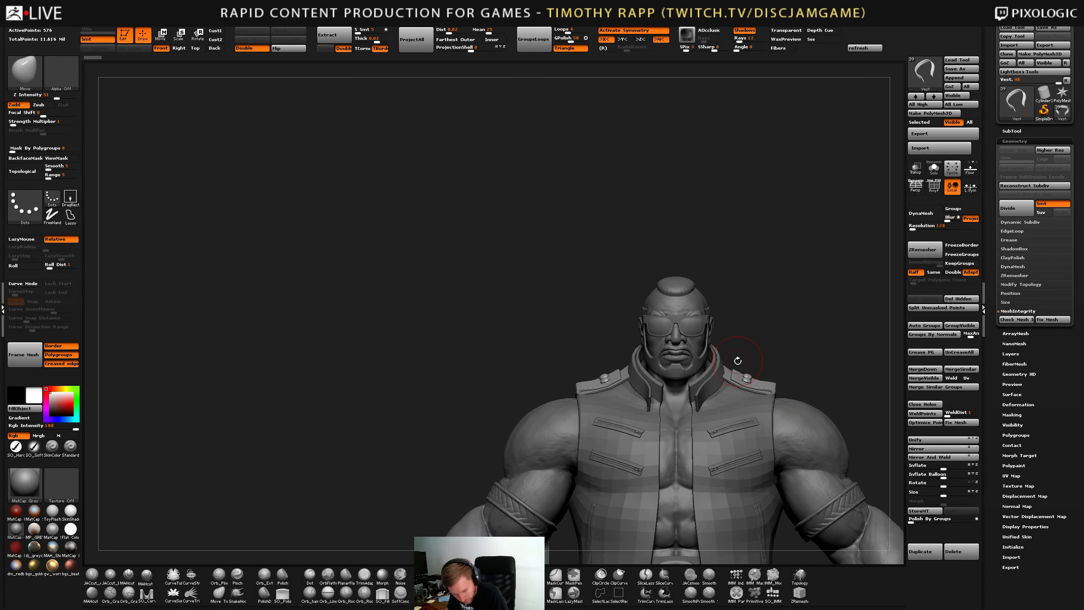
pyautogui.keyDown('ctrl'); pyautogui.moveTo(730, 373); pyautogui.dragTo(536, 478, button='right'); pyautogui.keyUp('ctrl')
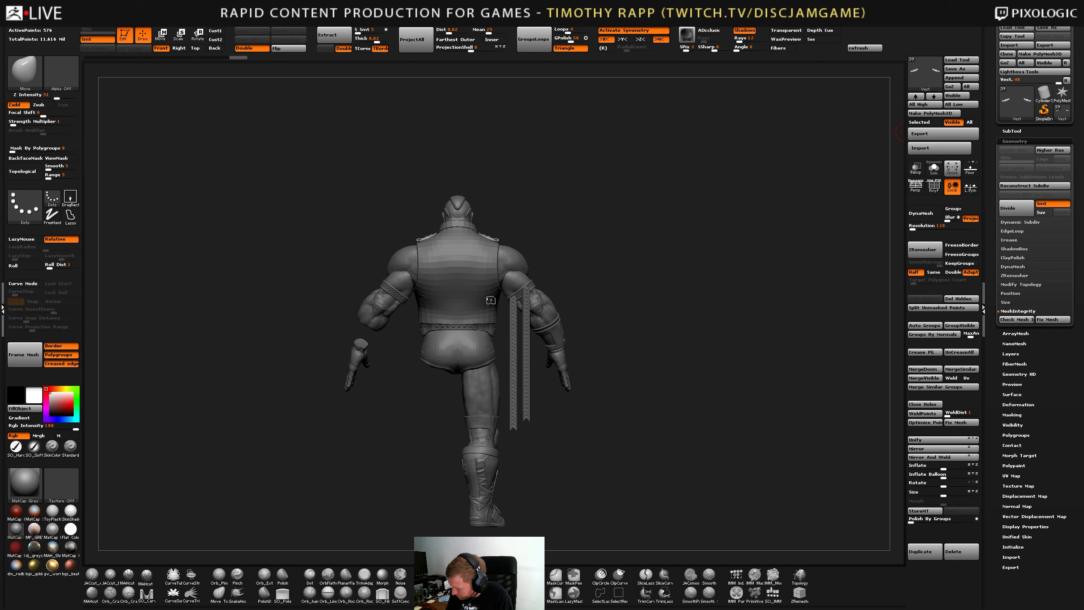
# Load the M9 IMM Etcher zipper brush and make the vest active for drawing on its back.
pyautogui.moveTo(490, 311); pyautogui.dragTo(512, 311, button='right')
pyautogui.press(',')
pyautogui.click(152, 67)
pyautogui.doubleClick(152, 99)
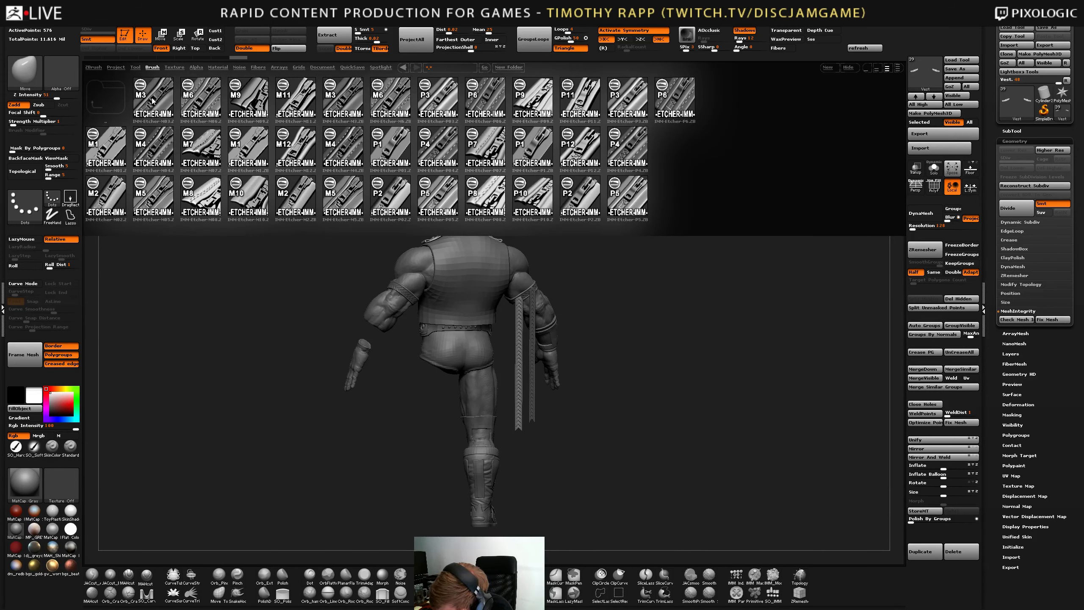
pyautogui.doubleClick(247, 99)
pyautogui.keyDown('alt'); pyautogui.click(464, 291); pyautogui.keyUp('alt')
pyautogui.keyDown('ctrl'); pyautogui.moveTo(640, 342); pyautogui.dragTo(640, 427, button='right'); pyautogui.keyUp('ctrl')
pyautogui.press('s')
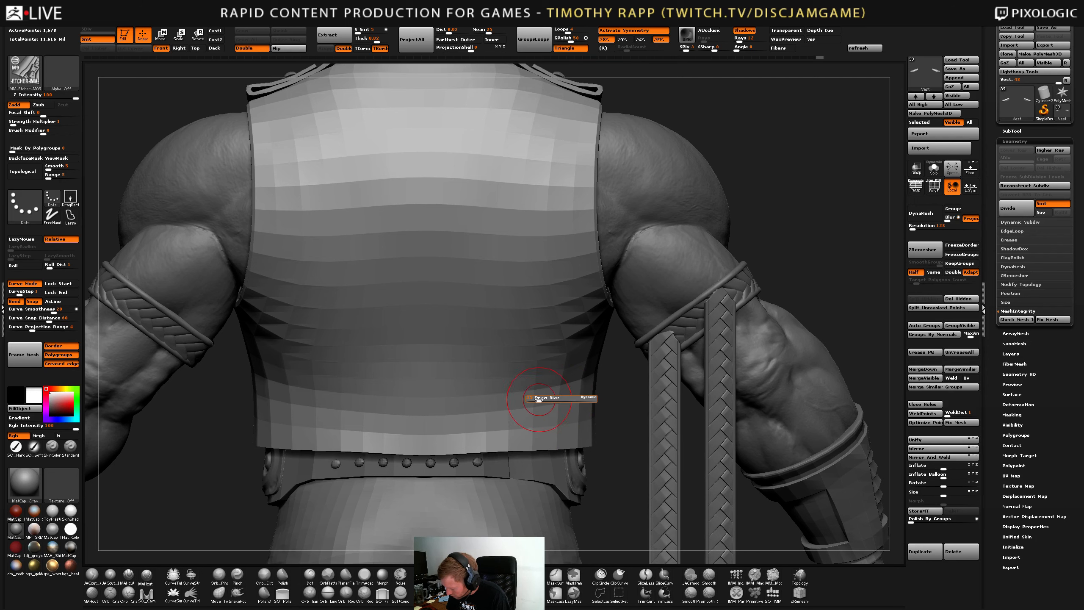
# Draw mirrored vertical zippers on the vest's lower back, undoing and redrawing them until they slant outward toward the armholes.
pyautogui.moveTo(538, 400); pyautogui.dragTo(552, 232)
pyautogui.press('ctrl')
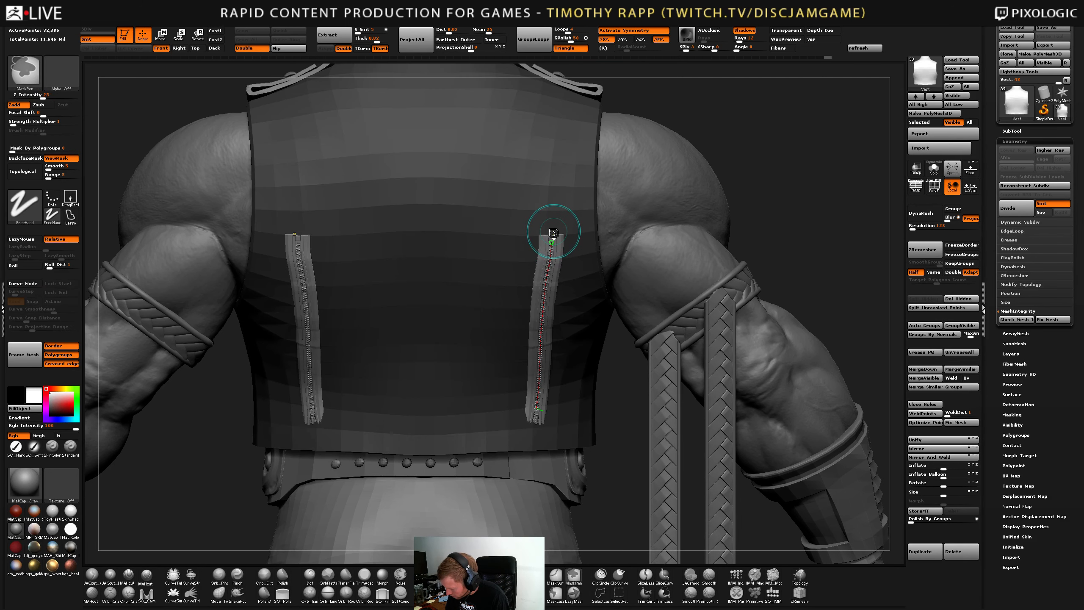
pyautogui.hotkey('ctrl', 'z')
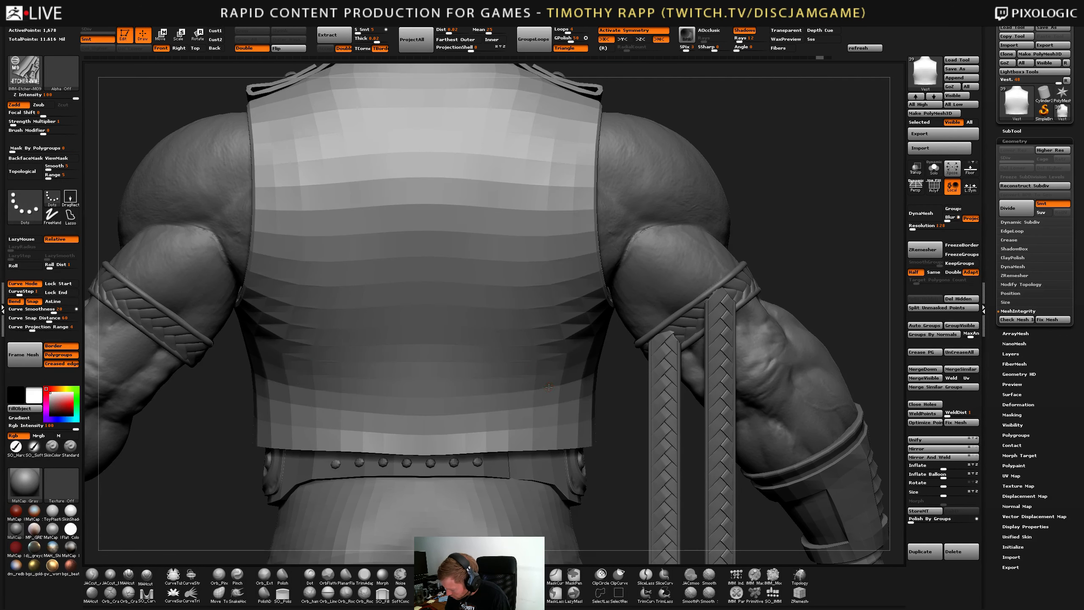
pyautogui.moveTo(549, 388); pyautogui.dragTo(565, 247)
pyautogui.hotkey('ctrl', 'z')
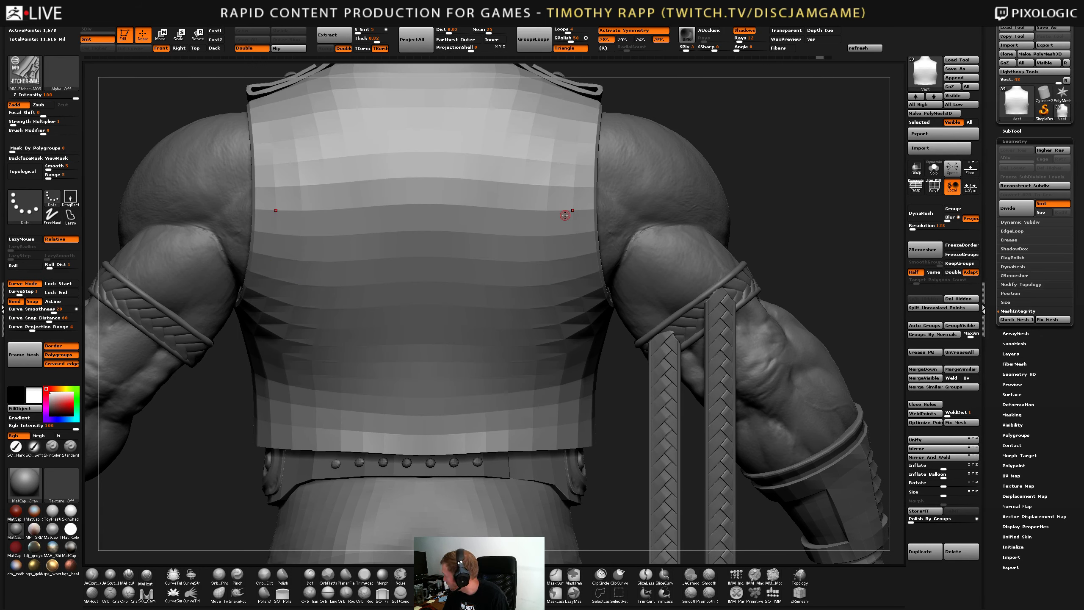
pyautogui.moveTo(533, 410)
pyautogui.mouseDown()
pyautogui.moveTo(568, 252)
pyautogui.moveTo(540, 411)
pyautogui.mouseUp()
pyautogui.hotkey('ctrl', 'z')
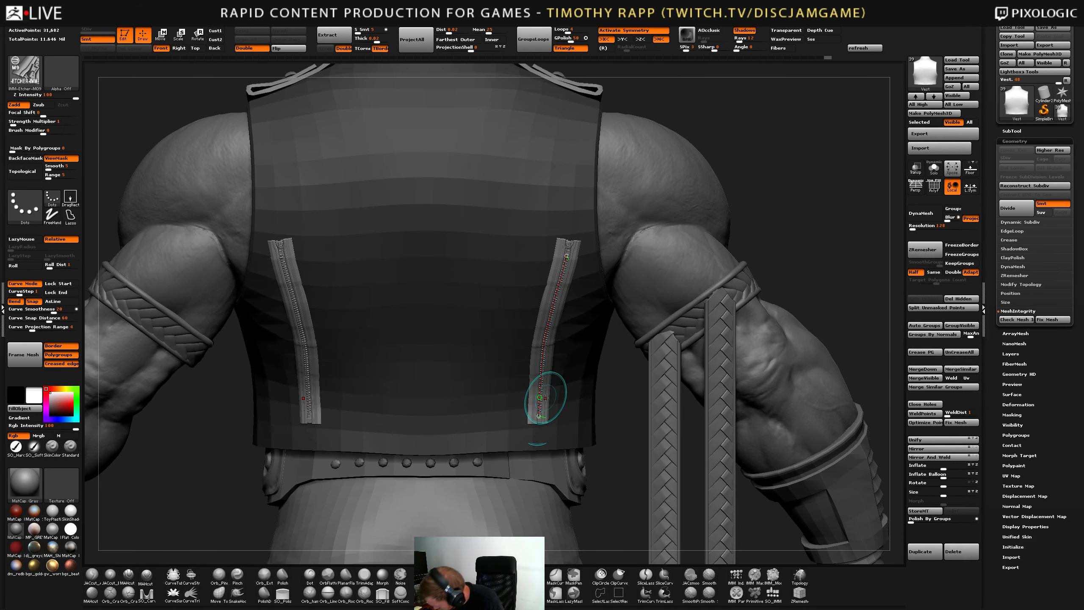
# Adjust the back zipper's curve and split the zippers from the vest into their own subtool.
pyautogui.moveTo(621, 395)
pyautogui.mouseDown()
pyautogui.moveTo(570, 393)
pyautogui.moveTo(293, 515)
pyautogui.moveTo(522, 483)
pyautogui.moveTo(536, 459)
pyautogui.moveTo(512, 459)
pyautogui.mouseUp()
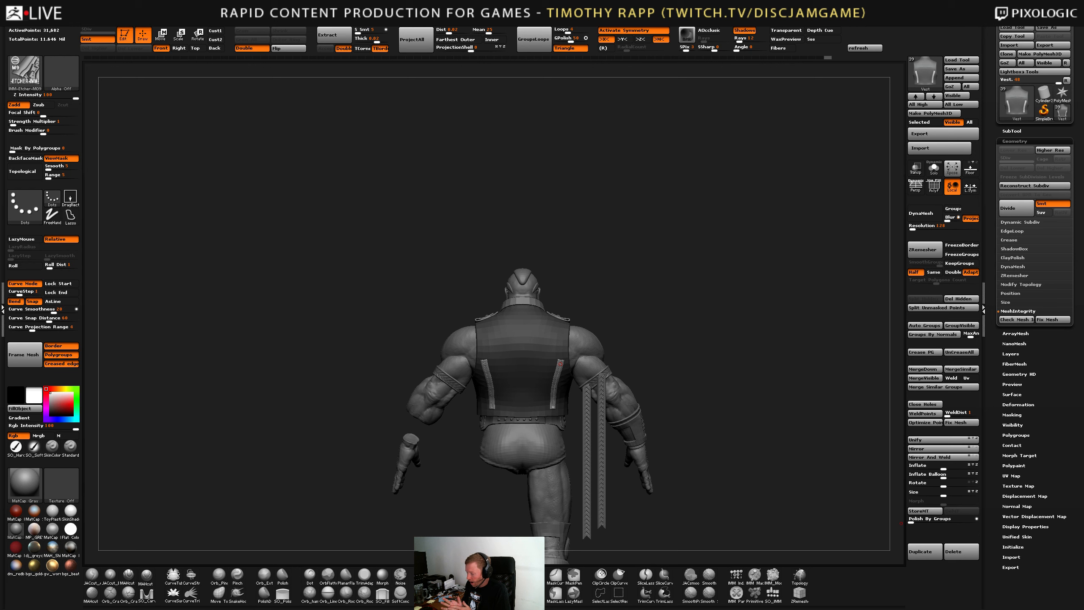
pyautogui.moveTo(564, 363); pyautogui.dragTo(734, 345, button='right')
pyautogui.moveTo(543, 361); pyautogui.dragTo(546, 350)
pyautogui.moveTo(632, 380); pyautogui.dragTo(658, 419, button='right')
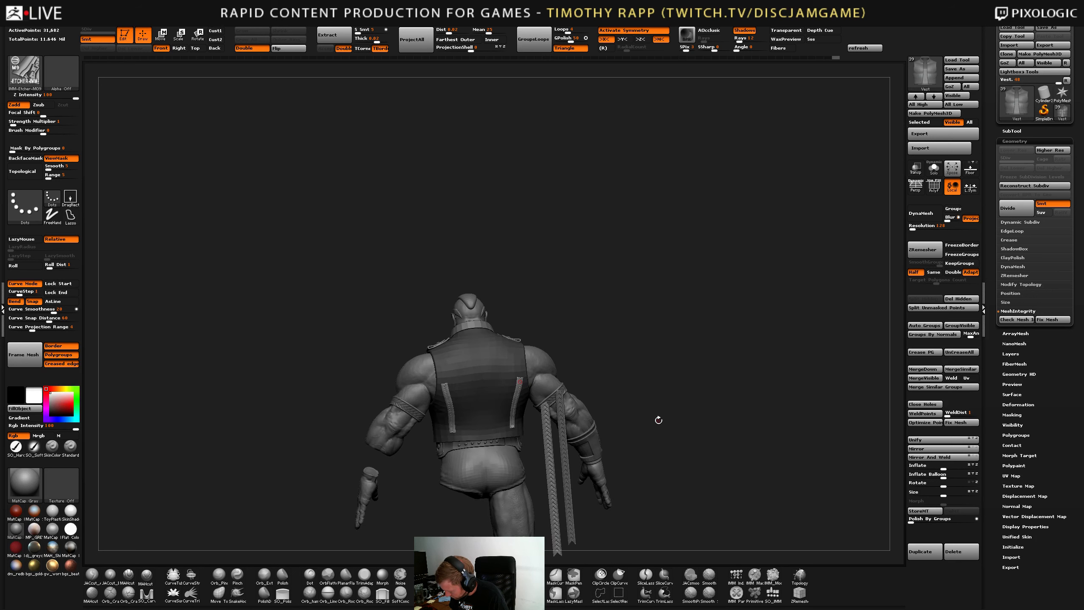
pyautogui.click(935, 308)
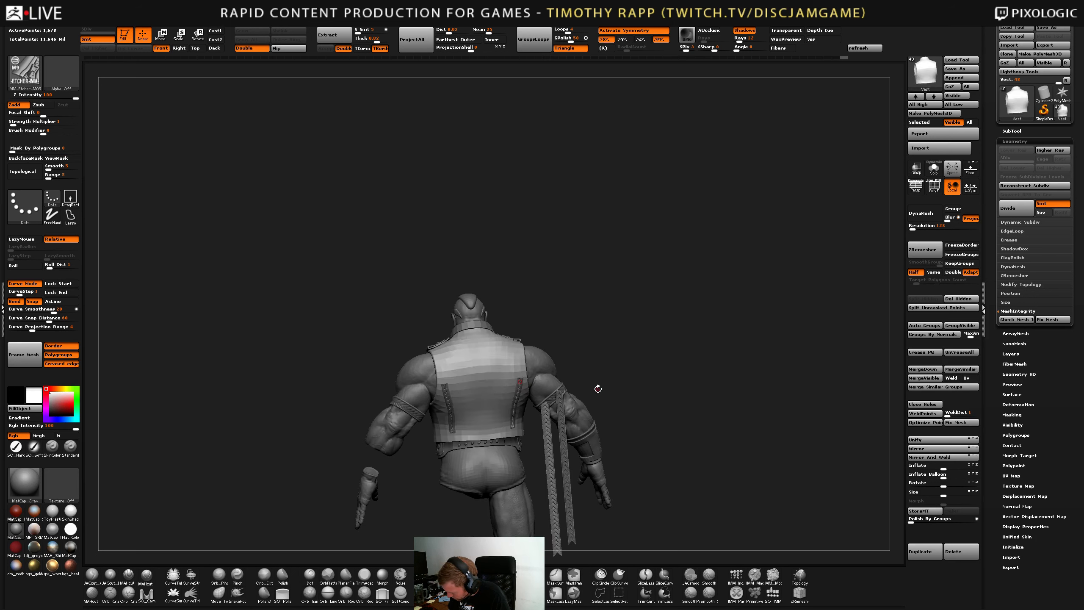
pyautogui.press('f')
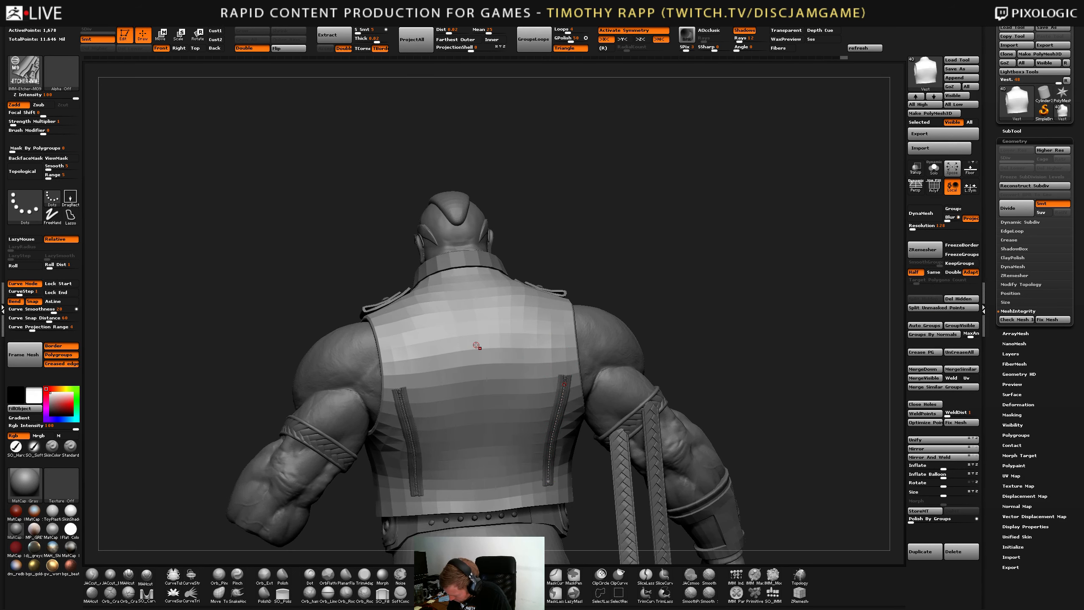
# Merge the back zippers with the vest's front zippers into one subtool.
pyautogui.click(1011, 131)
pyautogui.click(1038, 252)
pyautogui.click(922, 369)
pyautogui.moveTo(566, 426); pyautogui.dragTo(733, 339, button='right')
pyautogui.press('f')
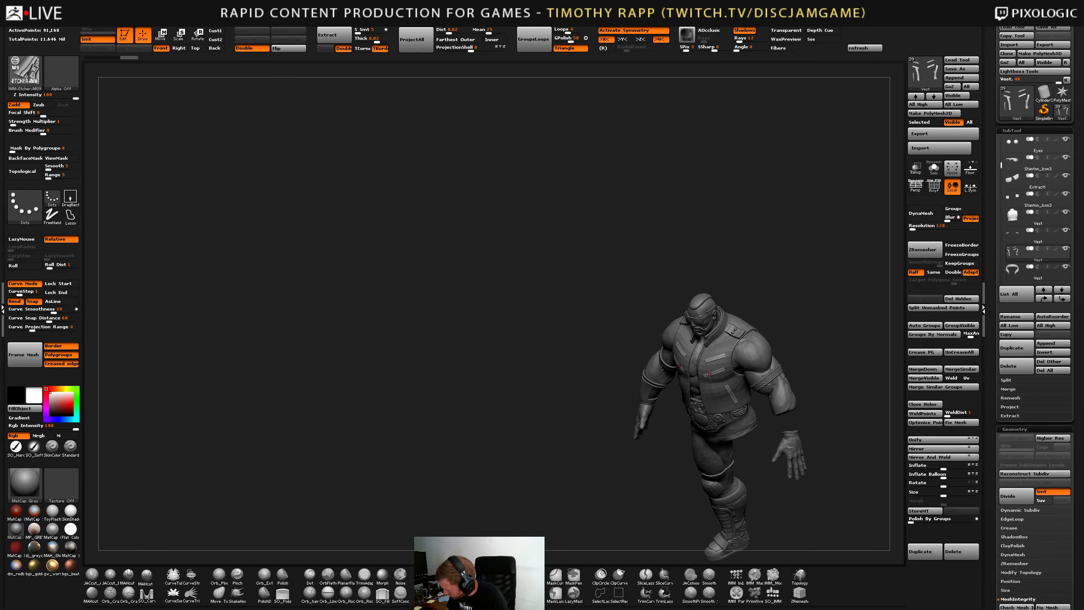
# Rename the curved collar piece's subtool as Collar.
pyautogui.click(1012, 269)
pyautogui.click(1014, 316)
pyautogui.write('Collar')
pyautogui.press('Return')
pyautogui.keyDown('shift'); pyautogui.moveTo(469, 444); pyautogui.dragTo(518, 446, button='right'); pyautogui.keyUp('shift')
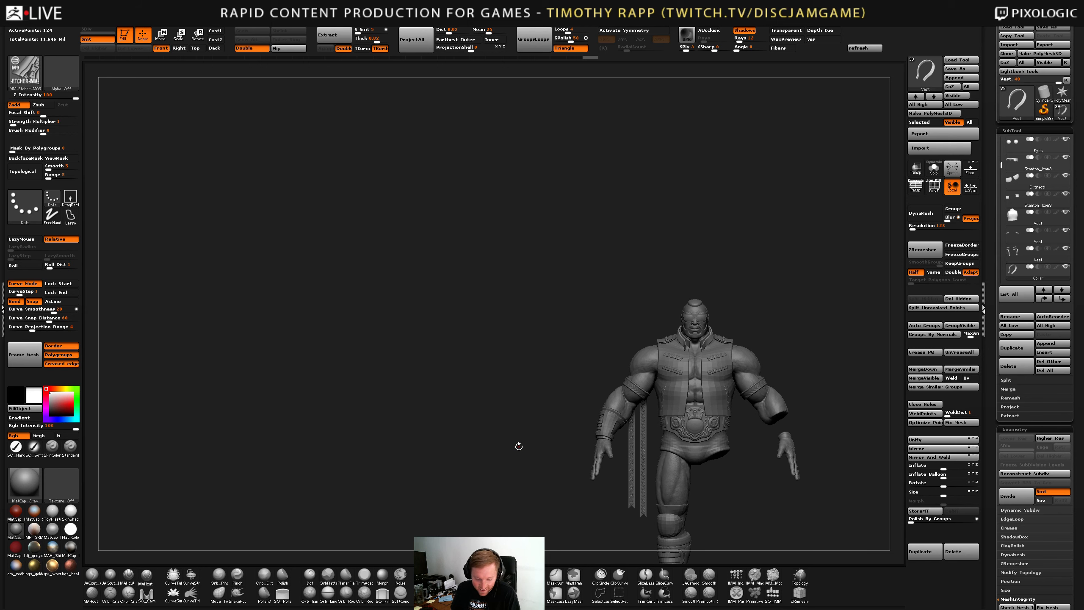
# Undo the trial zipper pair on the vest's upper chest and hide the existing zippers subtool.
pyautogui.press(',')
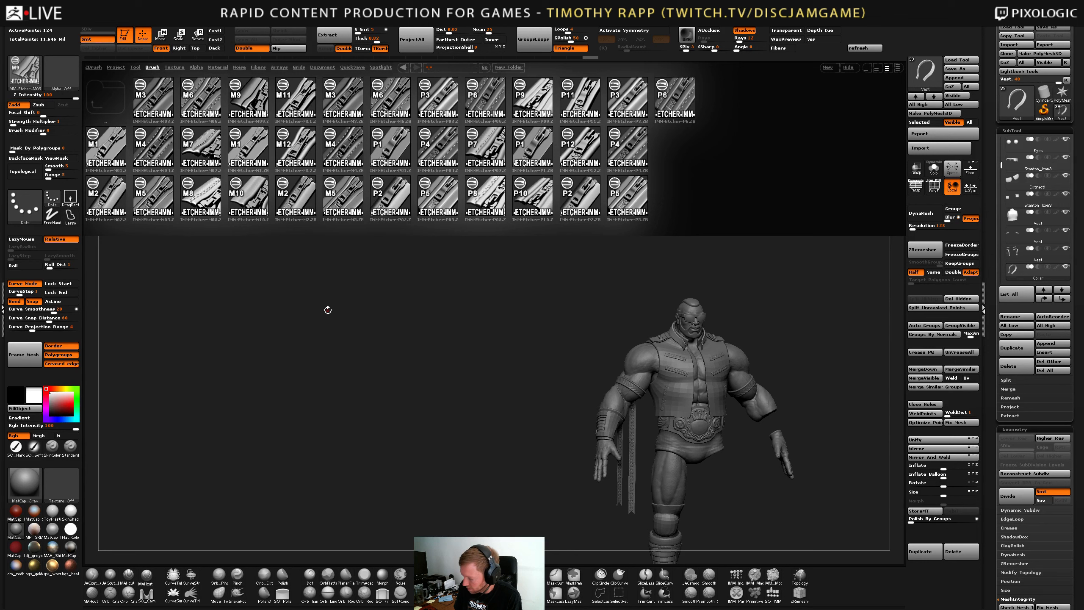
pyautogui.moveTo(326, 308); pyautogui.dragTo(405, 447)
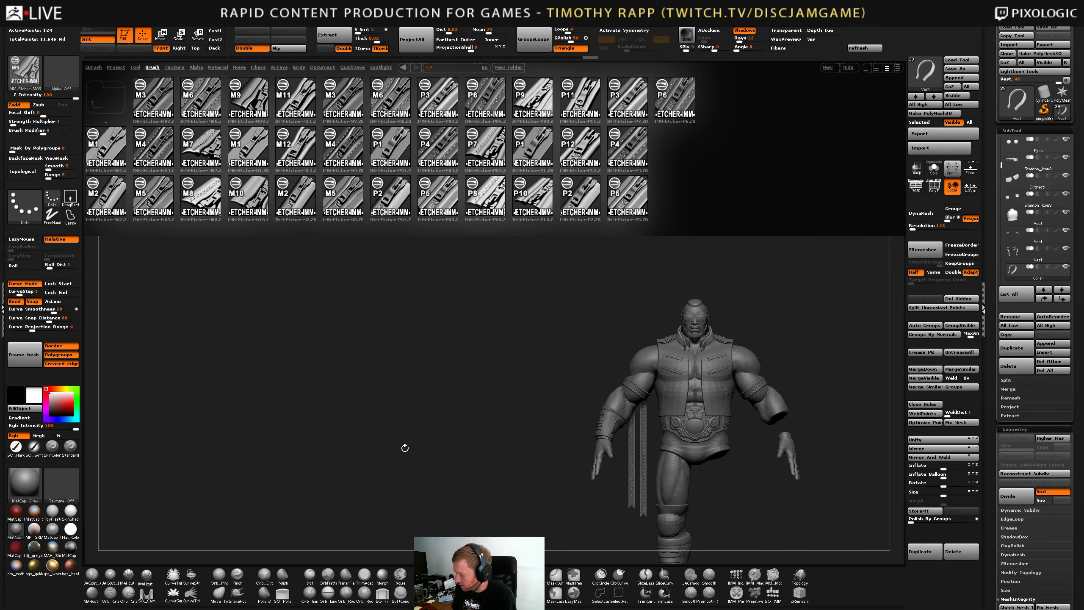
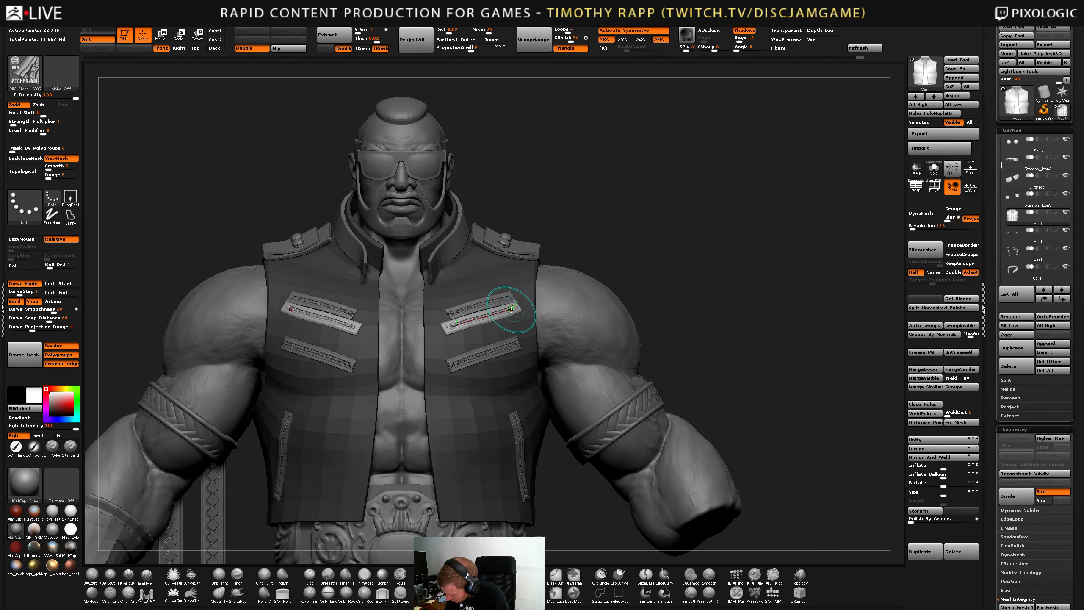
pyautogui.hotkey('ctrl', 'z')
pyautogui.moveTo(482, 314); pyautogui.dragTo(478, 320, button='right')
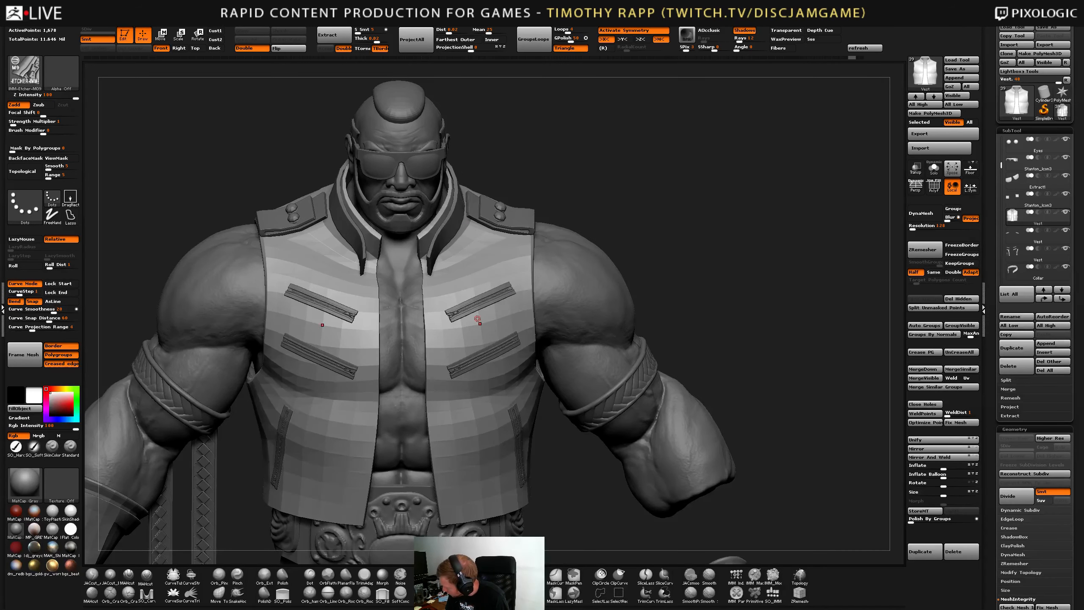
pyautogui.click(1066, 249)
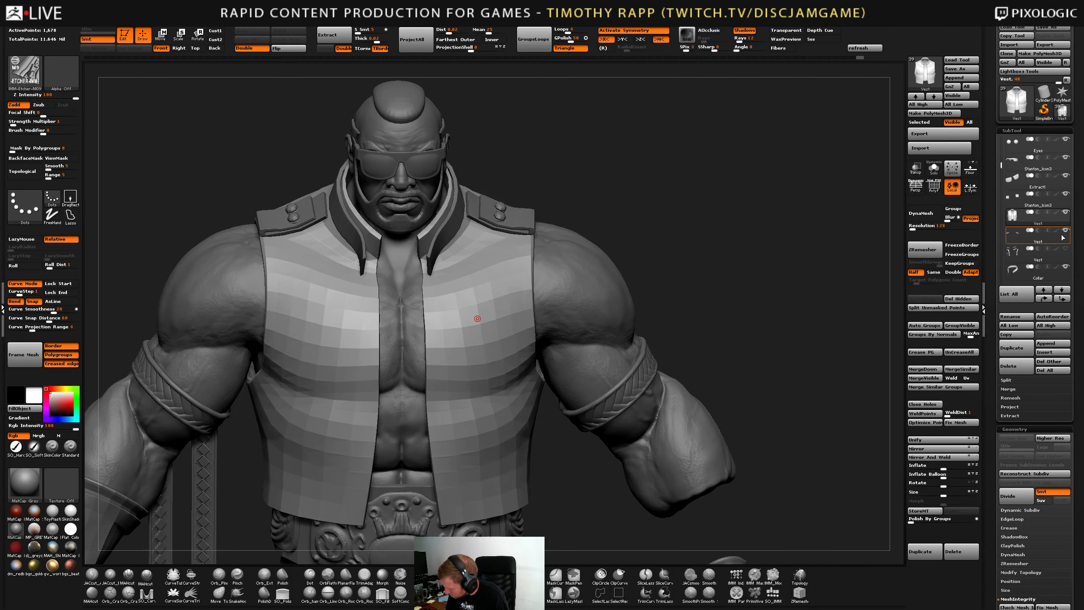
# Draw a mirrored pair of slanted zippers across the vest's upper chest.
pyautogui.moveTo(454, 302); pyautogui.dragTo(472, 308, button='right')
pyautogui.moveTo(451, 308); pyautogui.dragTo(503, 294)
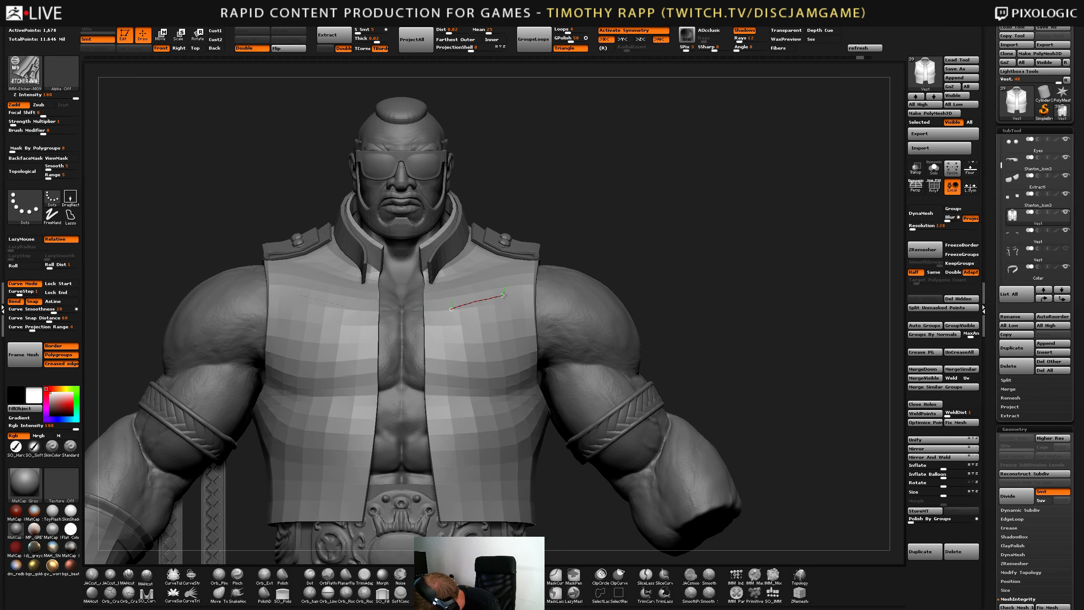
pyautogui.click(503, 294)
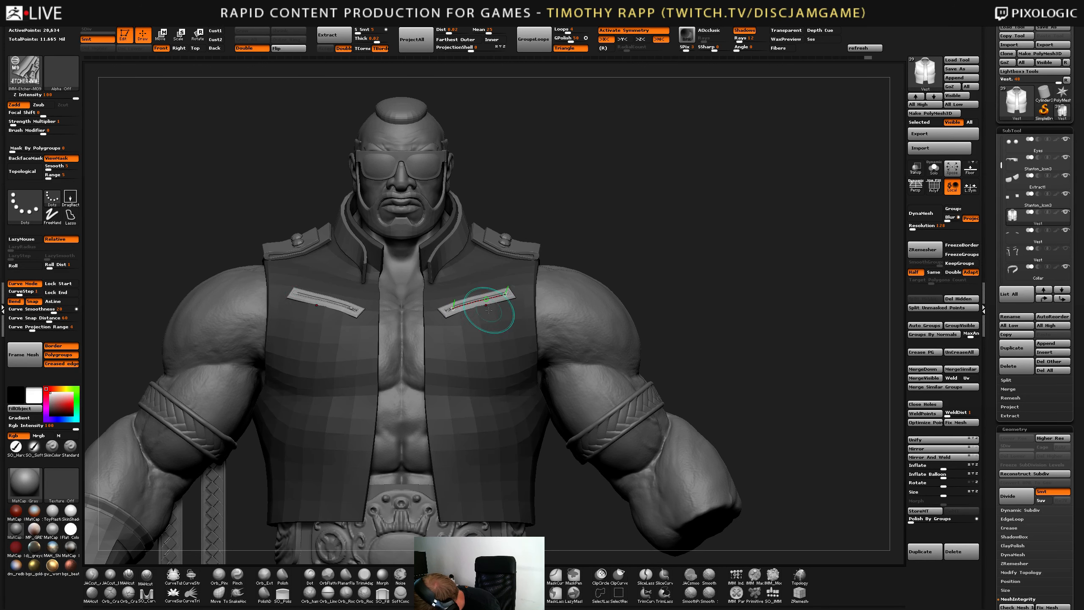
# Draw a second pair of slanted zippers below the upper chest ones, undoing the first attempt and redrawing it.
pyautogui.moveTo(453, 359); pyautogui.dragTo(510, 339)
pyautogui.hotkey('ctrl', 'z')
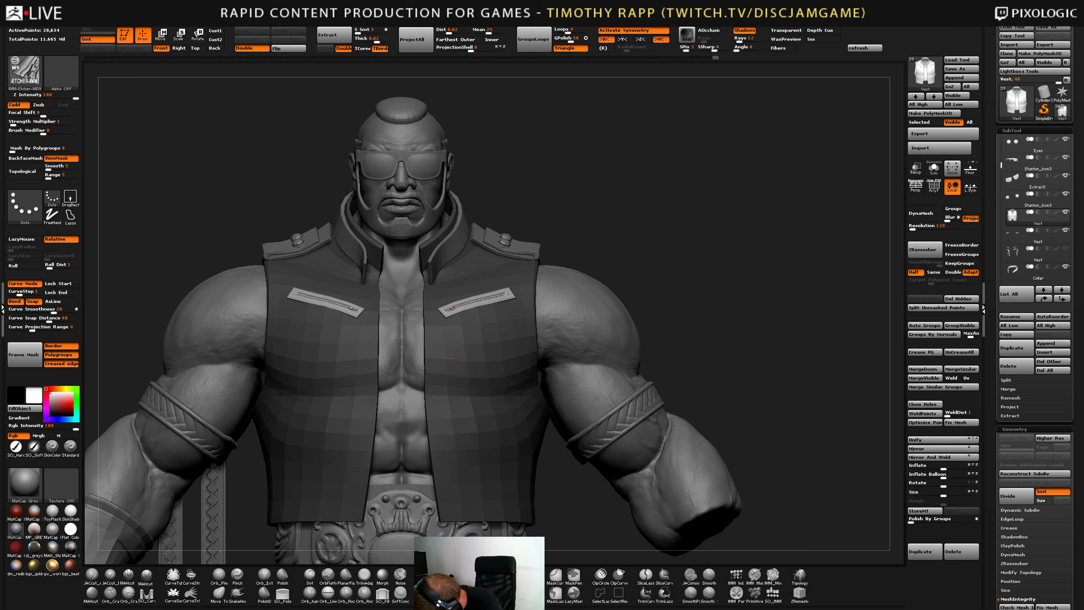
pyautogui.moveTo(452, 358); pyautogui.dragTo(511, 338)
pyautogui.moveTo(526, 421); pyautogui.dragTo(465, 421, button='right')
pyautogui.moveTo(481, 358); pyautogui.dragTo(490, 354)
pyautogui.moveTo(487, 421)
pyautogui.mouseDown(button='right')
pyautogui.moveTo(525, 421)
pyautogui.moveTo(526, 450)
pyautogui.moveTo(585, 450)
pyautogui.moveTo(545, 450)
pyautogui.moveTo(578, 388)
pyautogui.moveTo(427, 388)
pyautogui.mouseUp(button='right')
# Draw mirrored zippers on the vest's lower back, undoing the first pair and redrawing it from top to bottom.
pyautogui.moveTo(606, 453); pyautogui.dragTo(618, 388)
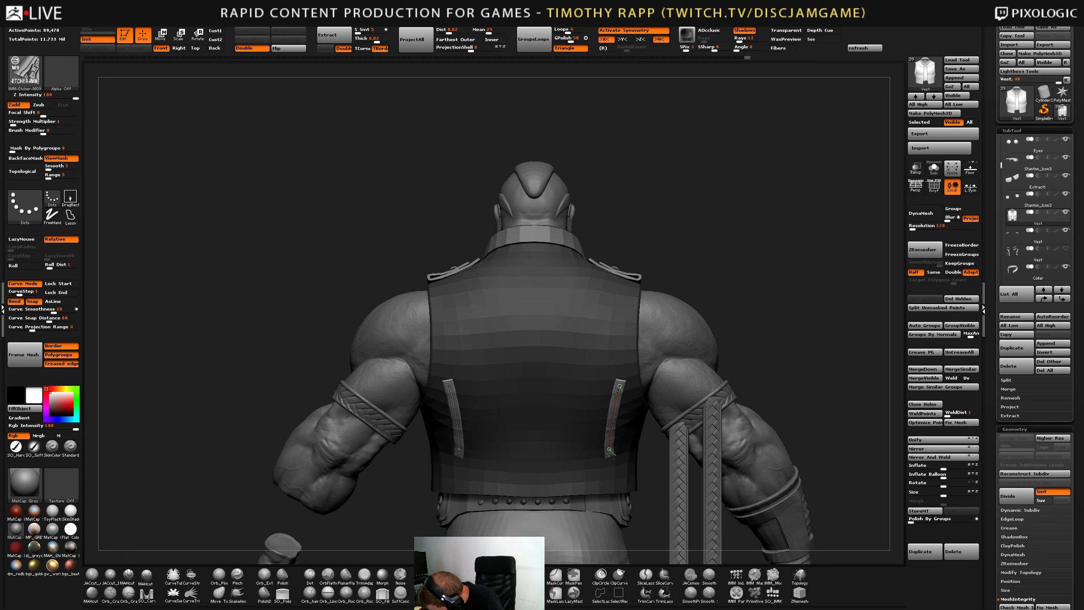
pyautogui.moveTo(610, 453); pyautogui.dragTo(606, 456)
pyautogui.hotkey('ctrl', 'z')
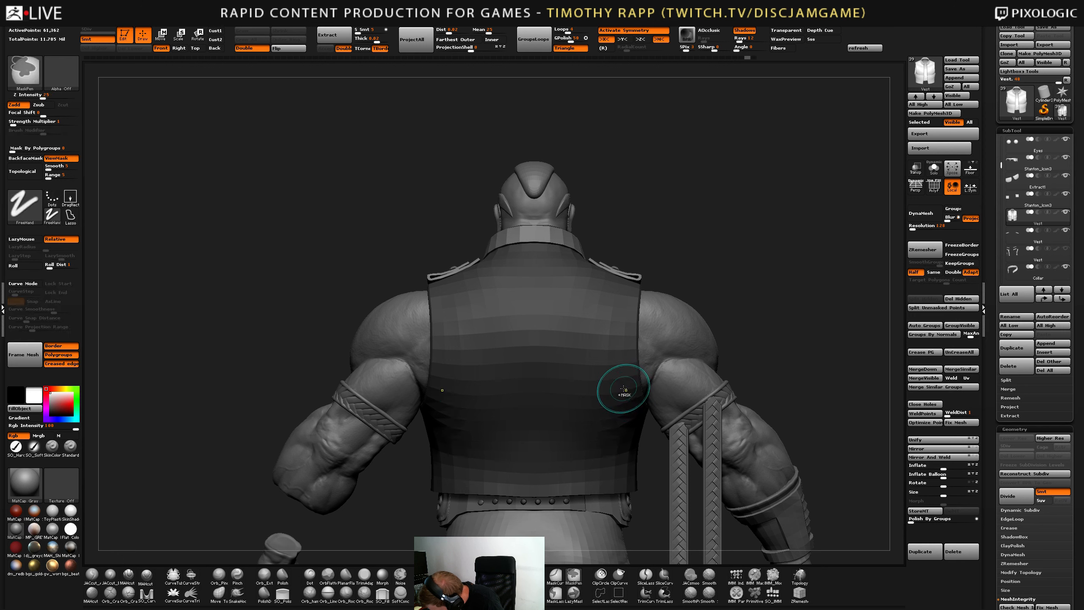
pyautogui.moveTo(614, 386); pyautogui.dragTo(600, 458)
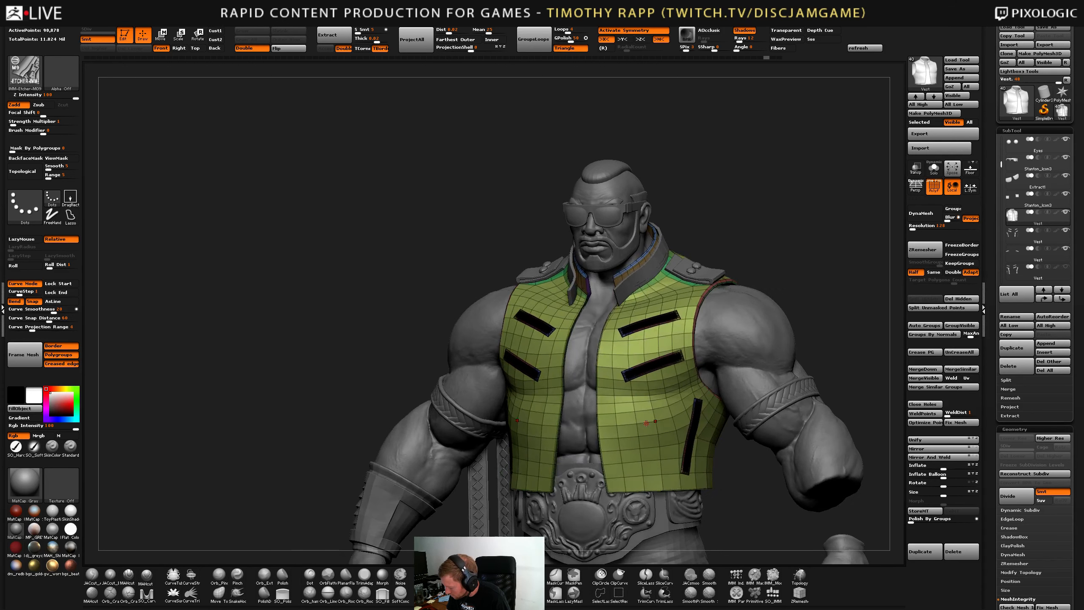
pyautogui.hotkey('ctrl', 'a')
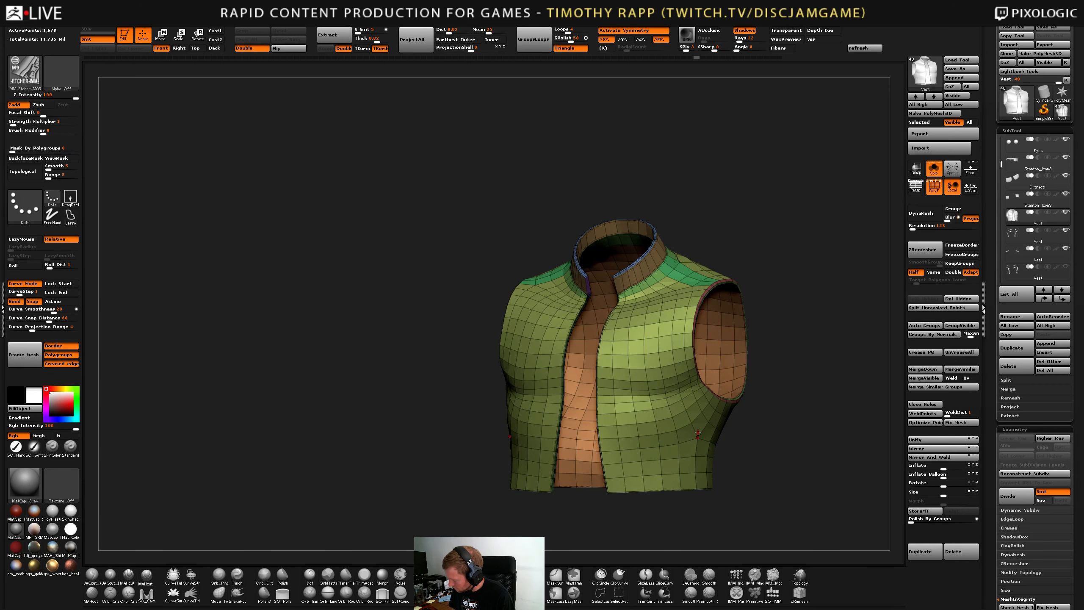
# Hide the vest's polyframe display, save the project, and show the whole character again around the isolated vest.
pyautogui.keyDown('shift'); pyautogui.moveTo(728, 423); pyautogui.dragTo(748, 408); pyautogui.keyUp('shift')
pyautogui.hotkey('shift', 'f')
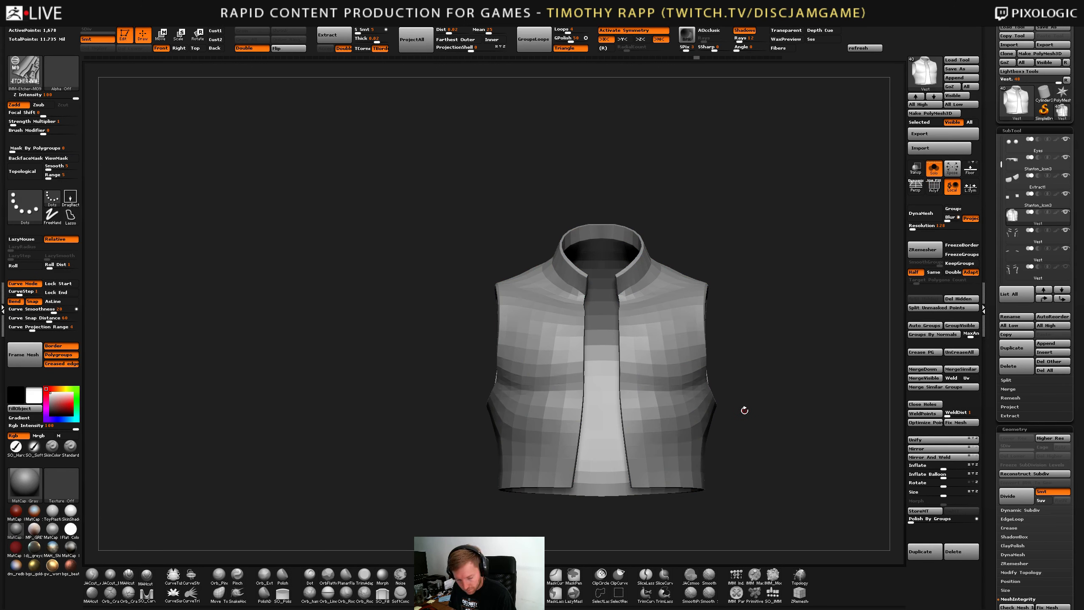
pyautogui.hotkey('ctrl', 's')
pyautogui.click(934, 168)
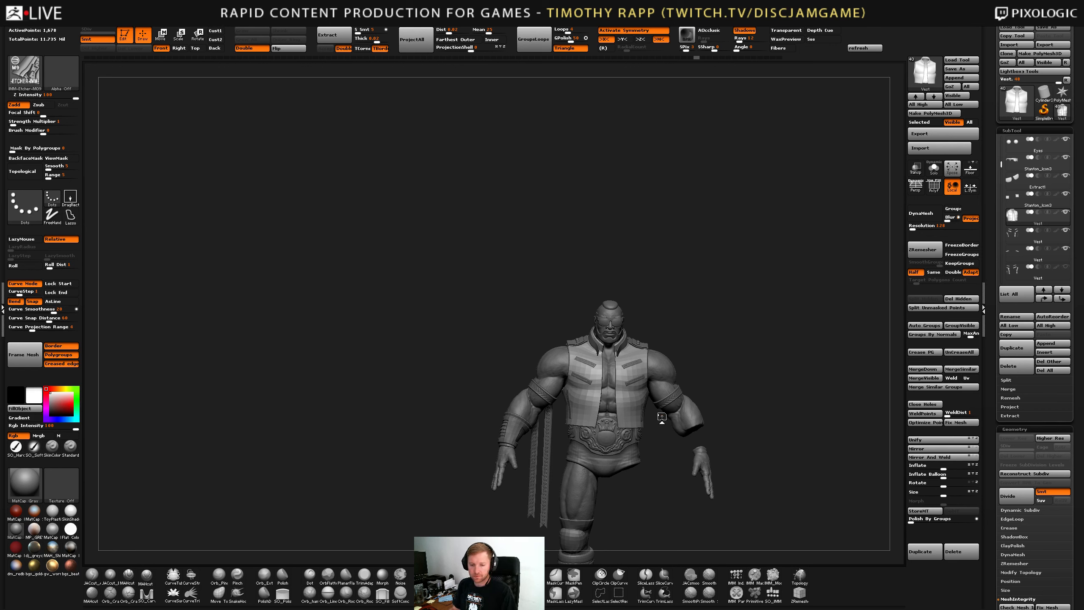
# Choose the Open-Left-Flat-Border-Sloped zipper from the insert mesh brush and turn off symmetry.
pyautogui.moveTo(662, 416); pyautogui.dragTo(689, 512)
pyautogui.press('m')
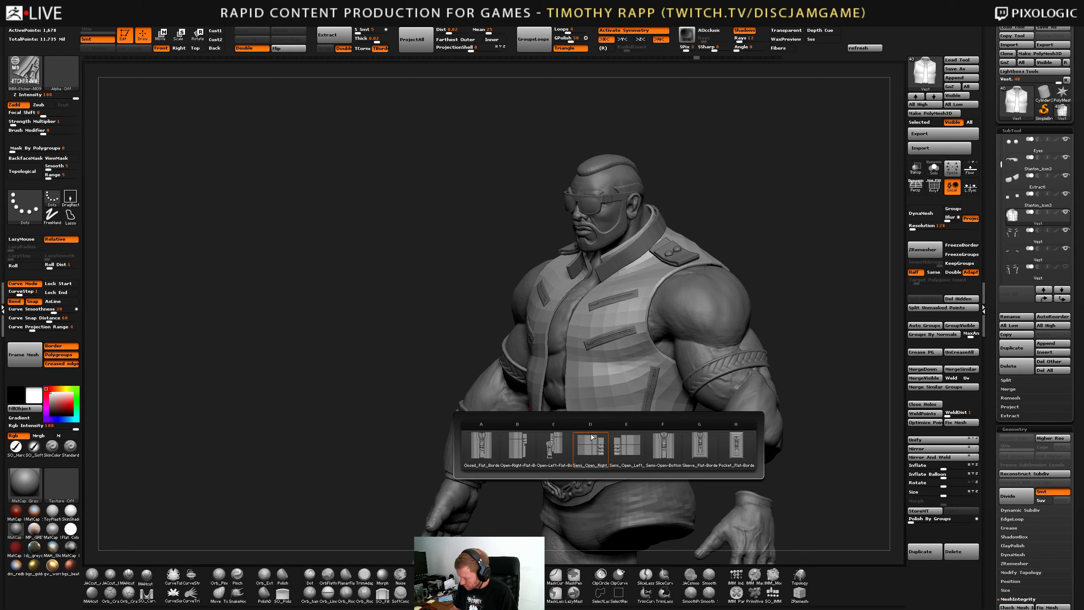
pyautogui.click(556, 452)
pyautogui.moveTo(525, 298); pyautogui.dragTo(569, 334, button='right')
pyautogui.press('x')
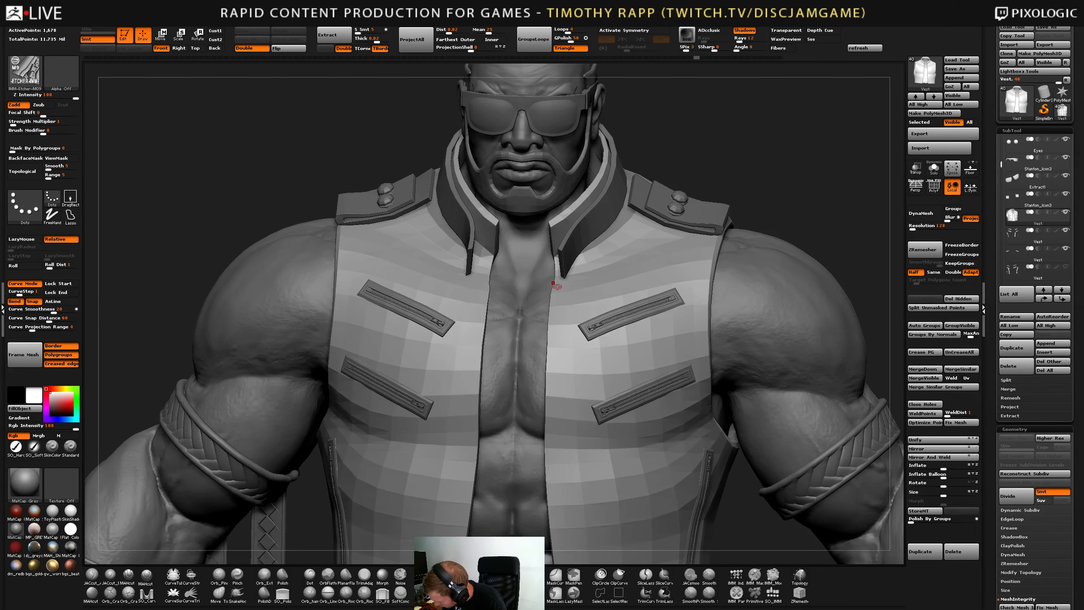
# Try to draw a zipper curve down one front edge of the vest, adjusting its ends and size, and undo it.
pyautogui.keyDown('alt'); pyautogui.moveTo(555, 285); pyautogui.dragTo(563, 181, button='right'); pyautogui.keyUp('alt')
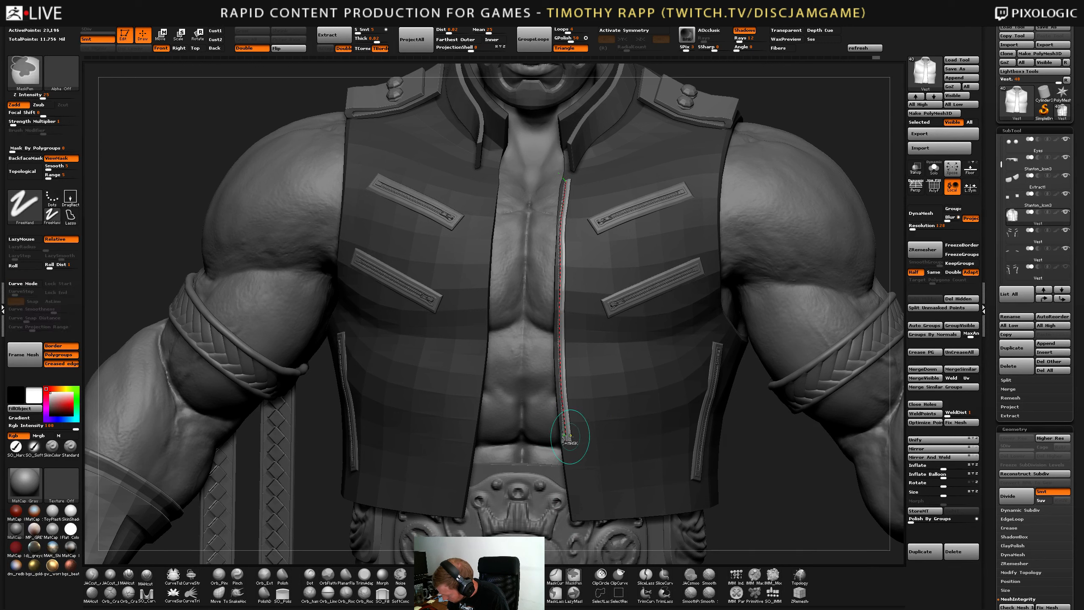
pyautogui.moveTo(572, 173)
pyautogui.mouseDown()
pyautogui.moveTo(567, 314)
pyautogui.moveTo(587, 506)
pyautogui.mouseUp()
pyautogui.moveTo(591, 455); pyautogui.dragTo(584, 465, button='right')
pyautogui.moveTo(586, 504); pyautogui.dragTo(590, 500)
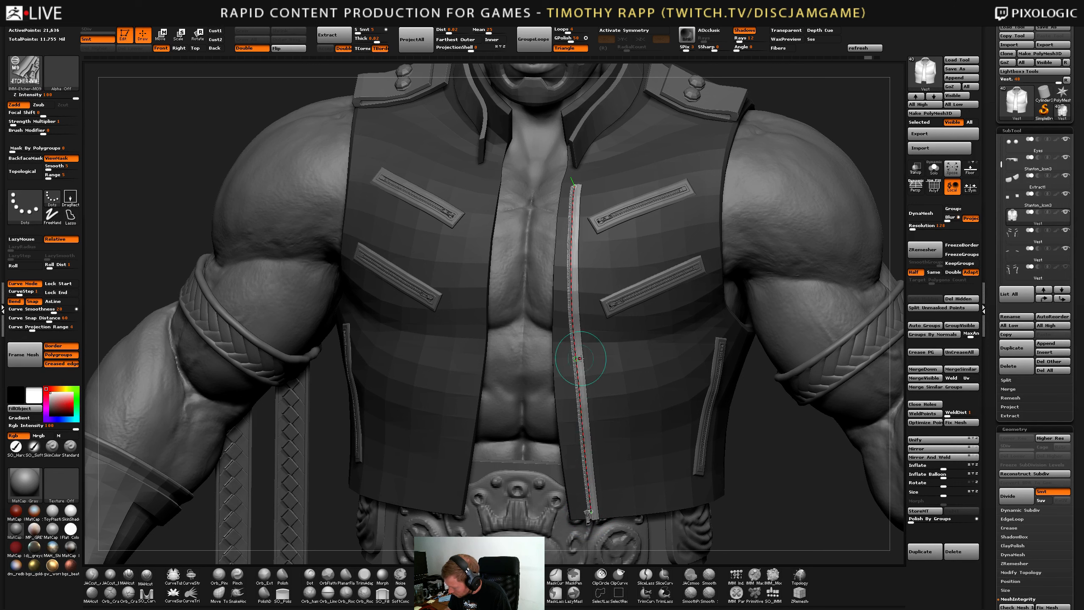
pyautogui.moveTo(574, 182); pyautogui.dragTo(573, 169)
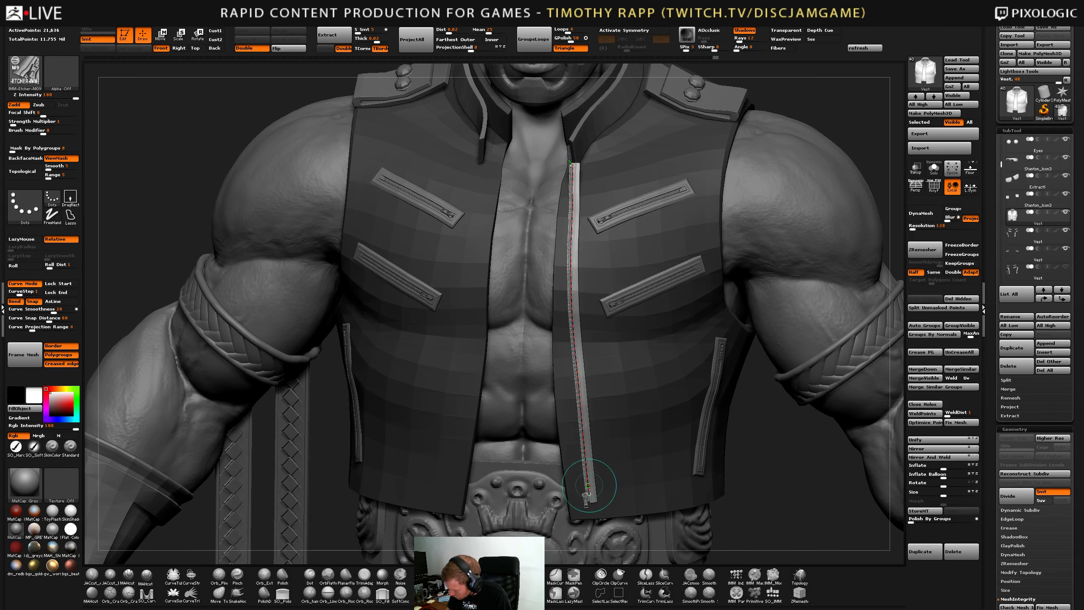
pyautogui.moveTo(590, 500)
pyautogui.mouseDown()
pyautogui.moveTo(576, 518)
pyautogui.moveTo(595, 484)
pyautogui.moveTo(577, 478)
pyautogui.mouseUp()
pyautogui.press('s')
pyautogui.moveTo(577, 518); pyautogui.dragTo(588, 515)
pyautogui.hotkey('ctrl', 'z')
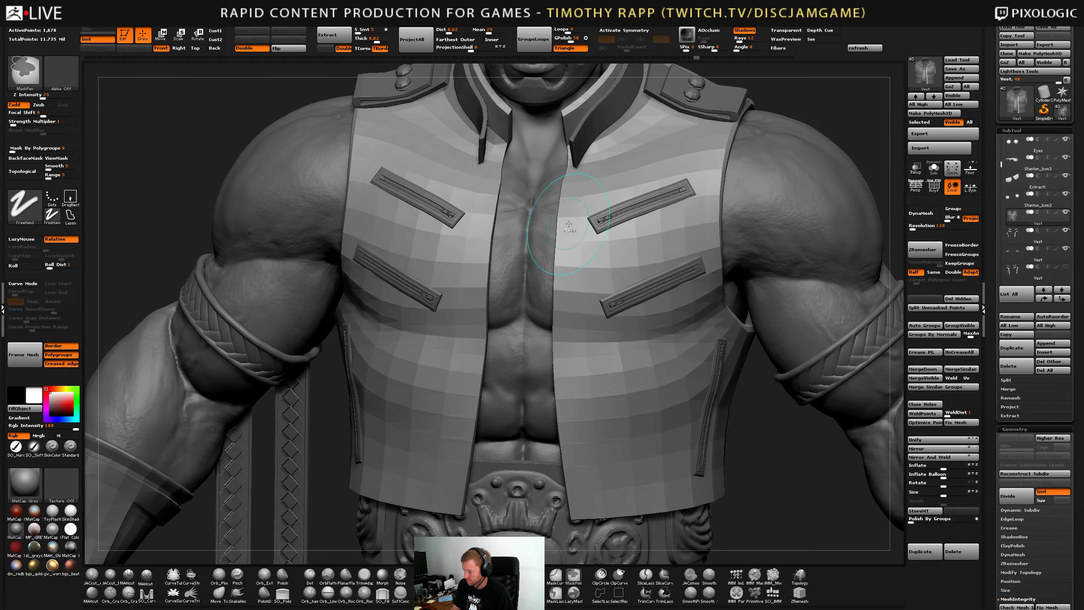
# With the ZModeler brush, insert an edge loop alongside each front opening edge of the vest.
pyautogui.moveTo(631, 484); pyautogui.dragTo(632, 472, button='right')
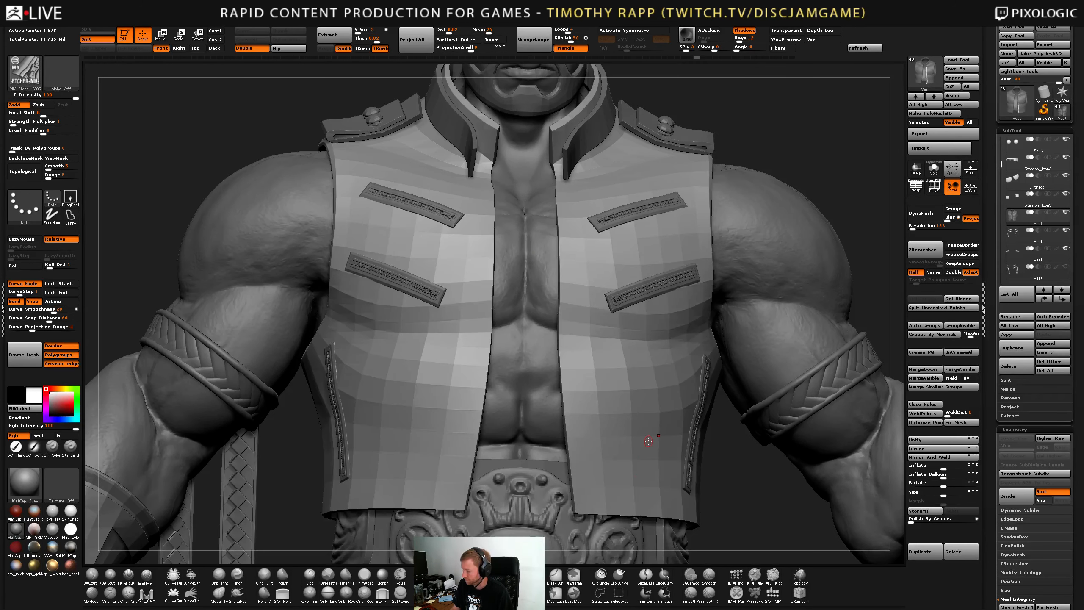
pyautogui.hotkey('shift', 'f')
pyautogui.hotkey('shift', 'f')
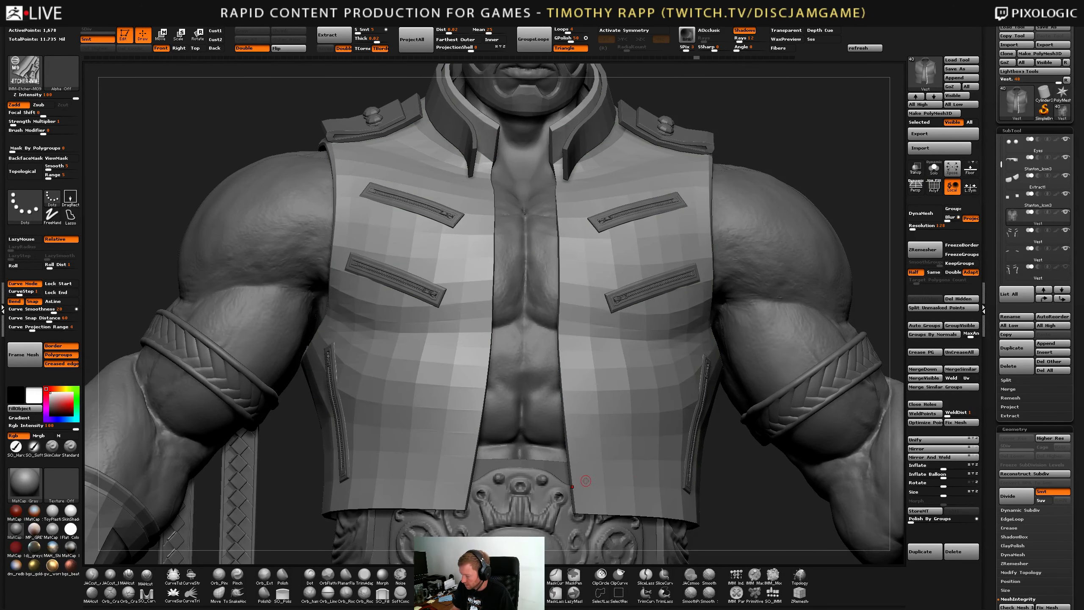
pyautogui.press('b')
pyautogui.press('z')
pyautogui.press('m')
pyautogui.hotkey('shift', 'f')
pyautogui.moveTo(594, 445); pyautogui.dragTo(679, 444, button='right')
pyautogui.click(464, 496)
pyautogui.click(606, 498)
# Put both front edge strips of the vest into one polygroup and split them off as a separate subtool.
pyautogui.keyDown('alt'); pyautogui.click(483, 491); pyautogui.keyUp('alt')
pyautogui.keyDown('alt'); pyautogui.click(597, 496); pyautogui.keyUp('alt')
pyautogui.click(597, 497)
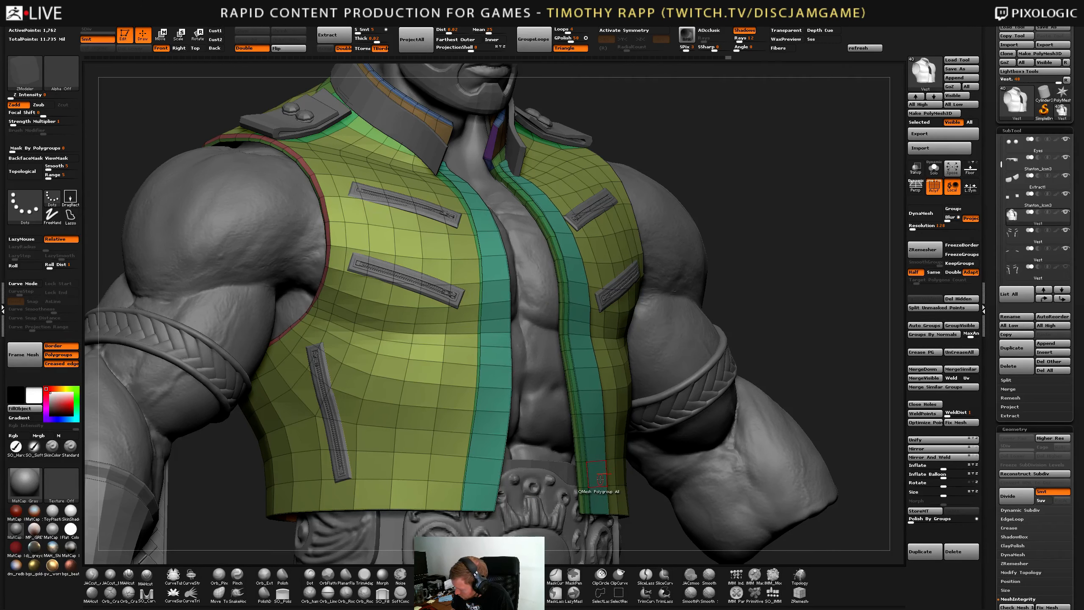
pyautogui.keyDown('ctrl'); pyautogui.keyDown('shift'); pyautogui.click(596, 498); pyautogui.keyUp('shift'); pyautogui.keyUp('ctrl')
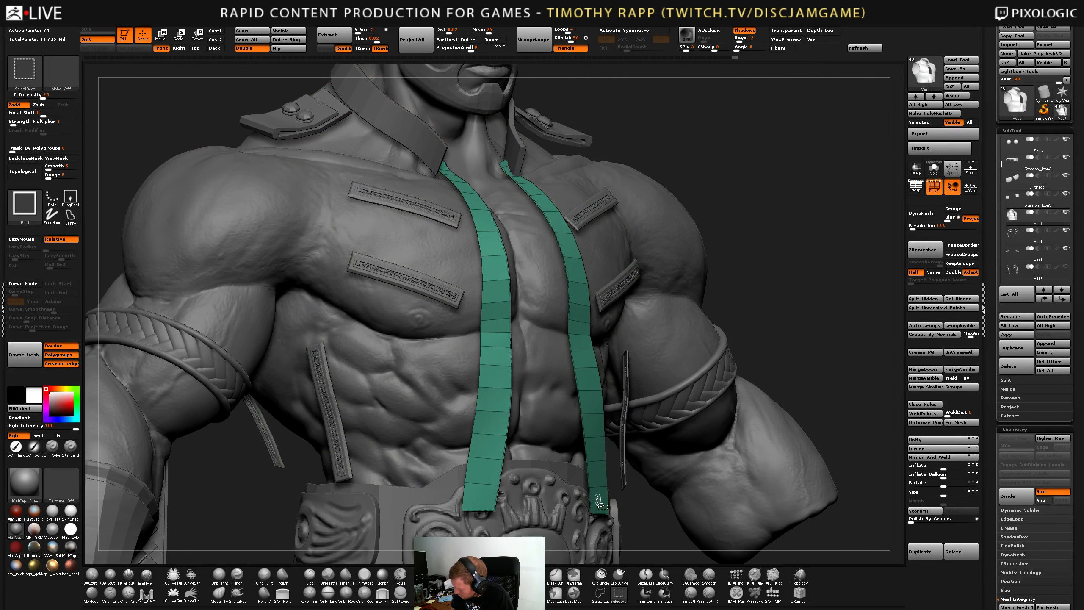
pyautogui.click(924, 299)
# Select the split-off front strips subtool and isolate it.
pyautogui.moveTo(600, 499); pyautogui.dragTo(562, 486, button='right')
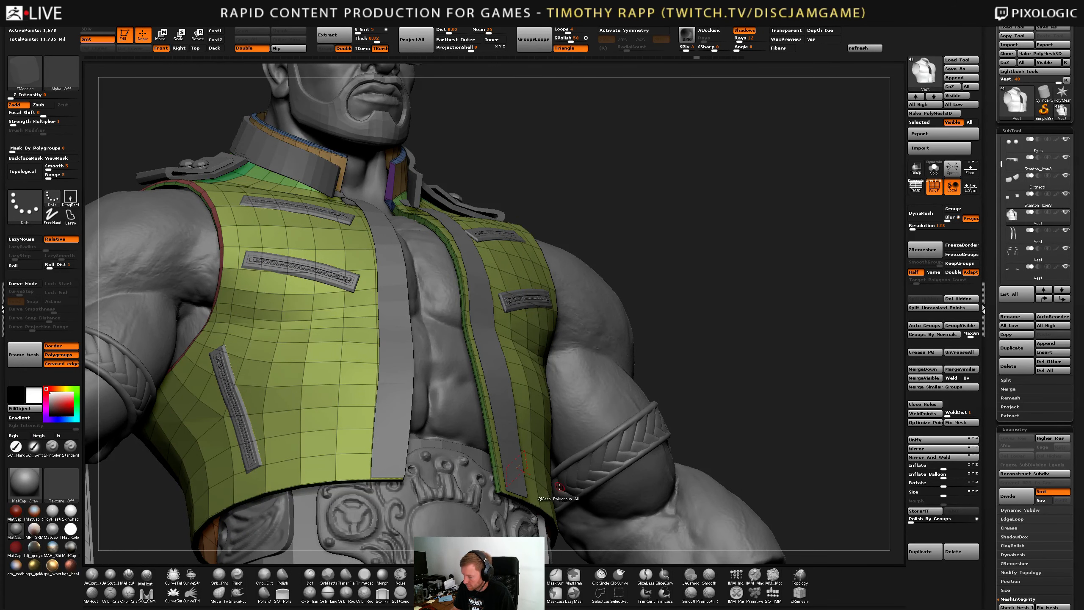
pyautogui.keyDown('alt'); pyautogui.click(519, 474); pyautogui.keyUp('alt')
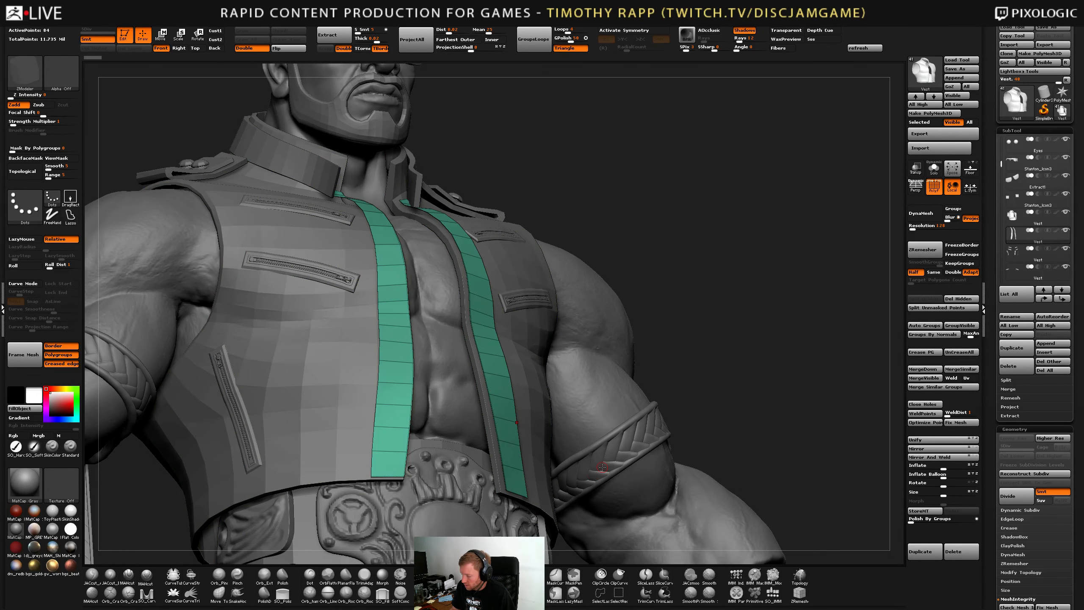
pyautogui.hotkey('shift', 's')
pyautogui.moveTo(602, 467); pyautogui.dragTo(545, 458, button='right')
# Insert a single edge loop lengthwise through the middle of each strip with ZModeler.
pyautogui.press('space')
pyautogui.click(454, 385)
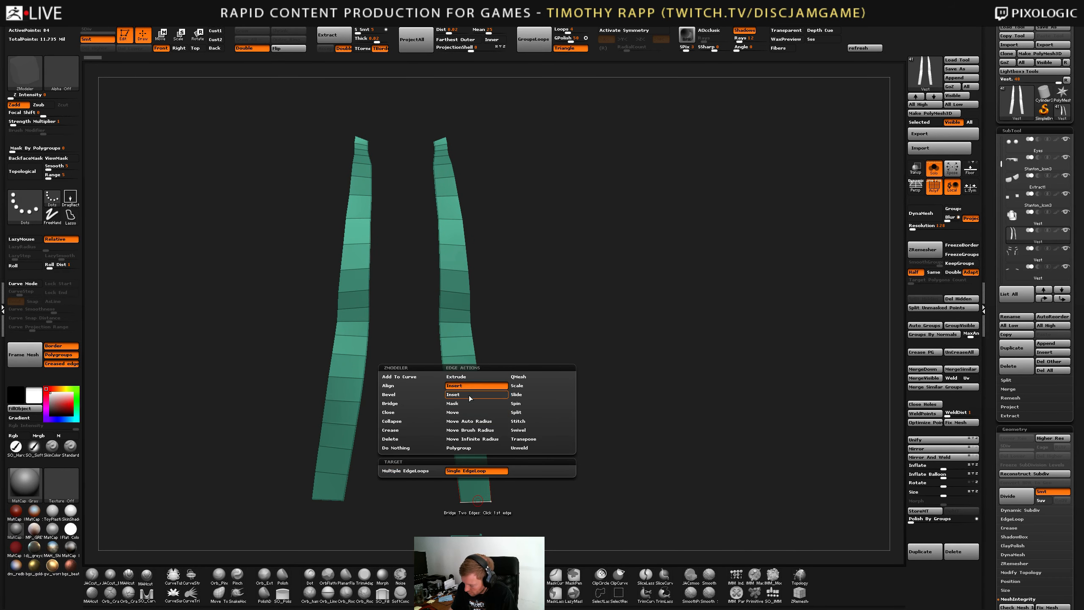
pyautogui.click(476, 501)
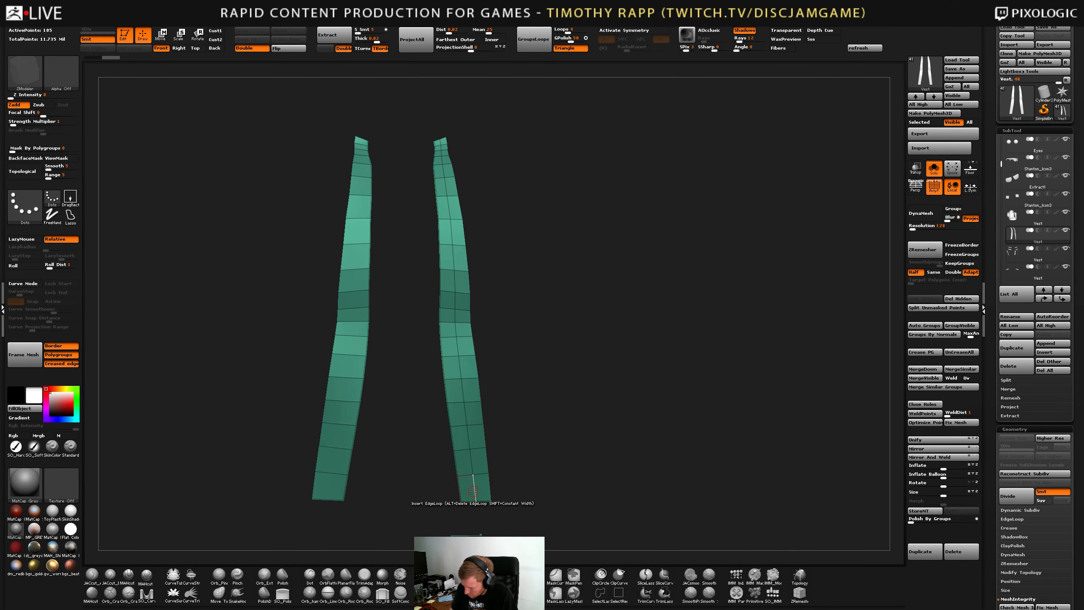
pyautogui.click(329, 501)
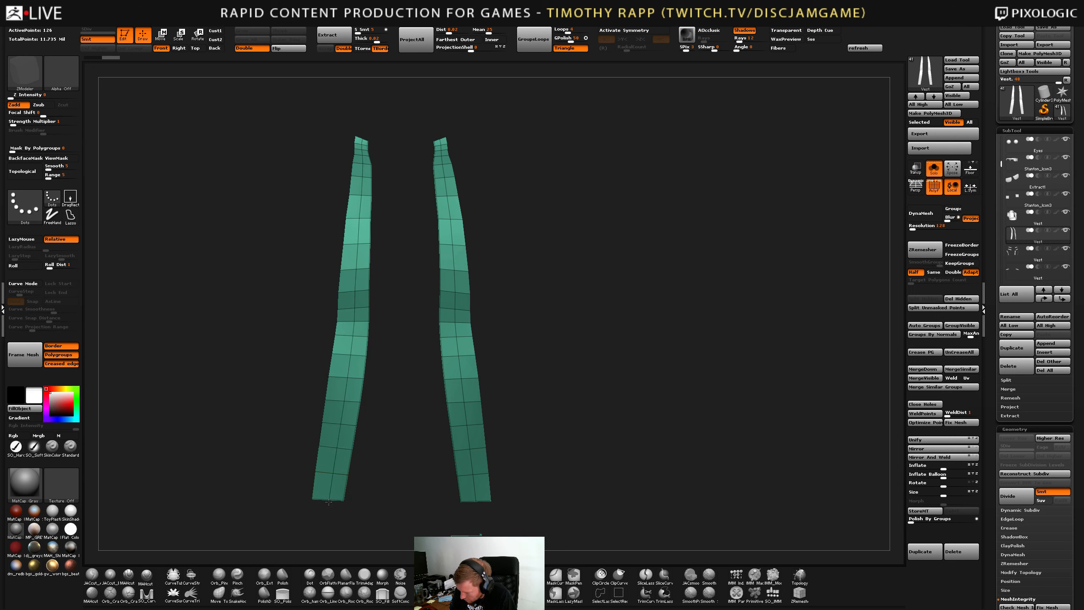
# Switch the ZModeler edge action to Crease and crease the centre edge loop of both strips.
pyautogui.press('space')
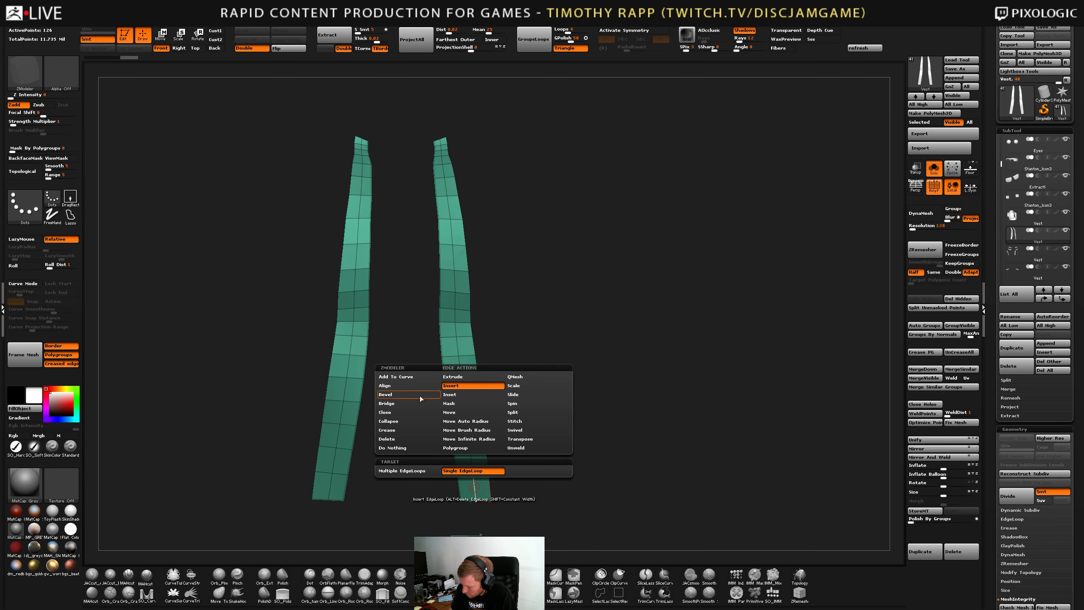
pyautogui.click(474, 484)
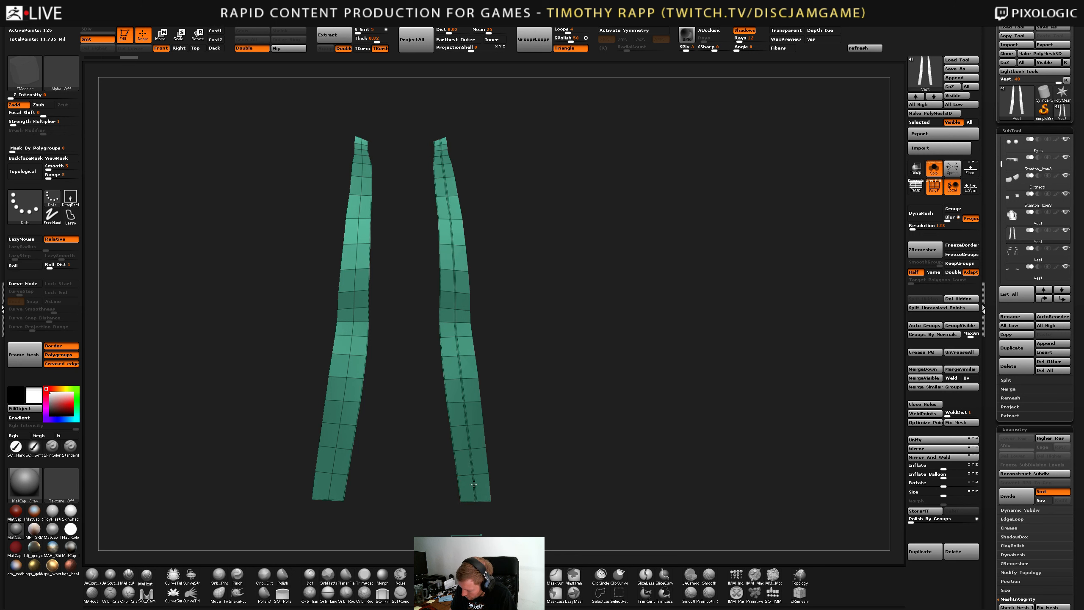
pyautogui.click(333, 488)
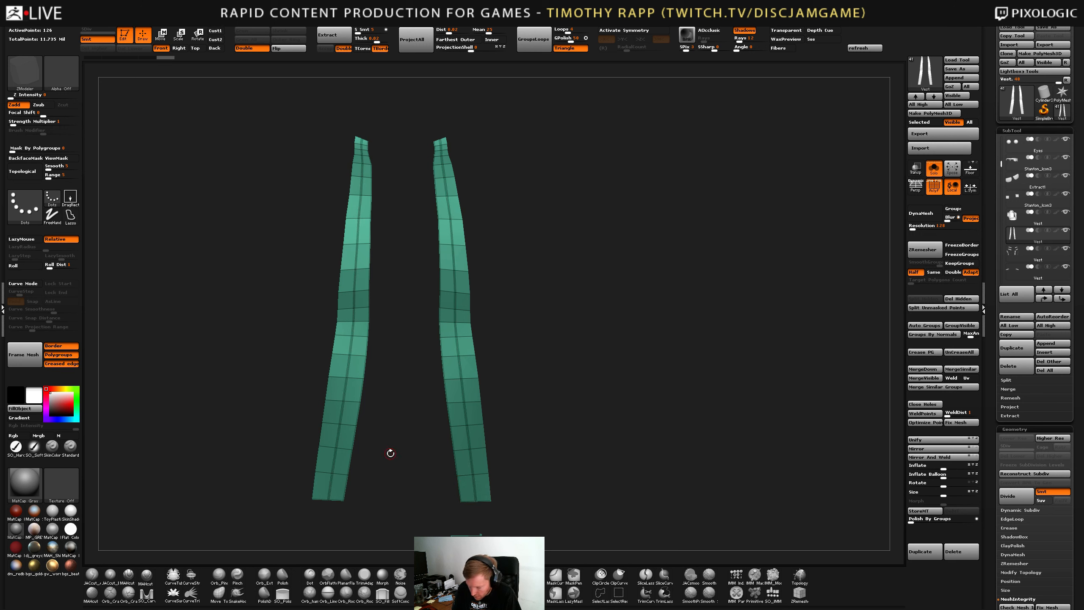
# Limit Frame Mesh to creased edges only, try framing the strips with curves, and undo the curves.
pyautogui.click(59, 355)
pyautogui.click(59, 346)
pyautogui.click(24, 355)
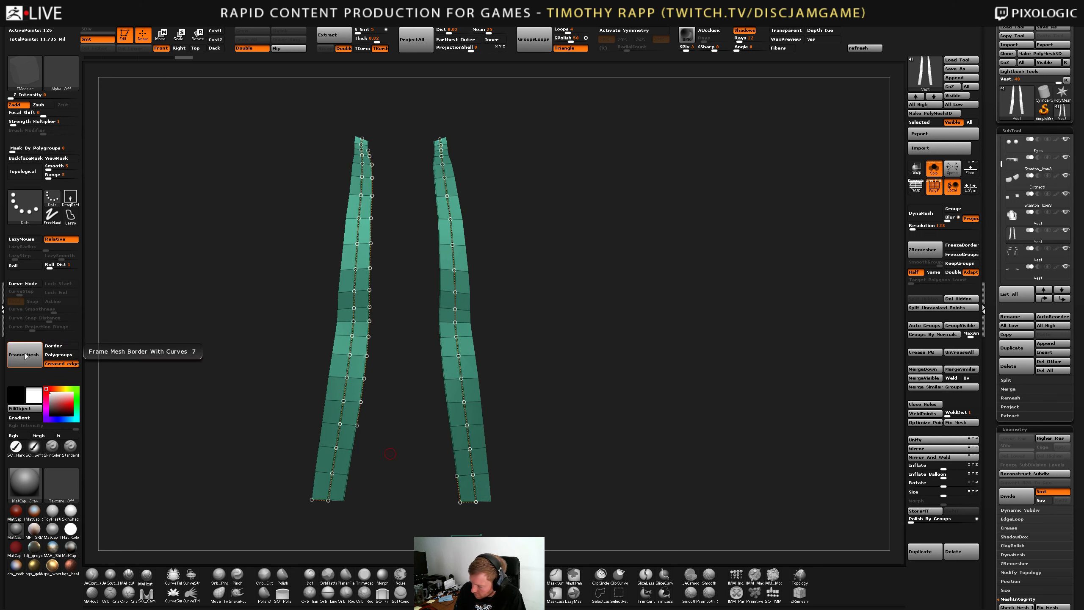
pyautogui.moveTo(397, 505); pyautogui.dragTo(380, 508)
pyautogui.hotkey('ctrl', 'z')
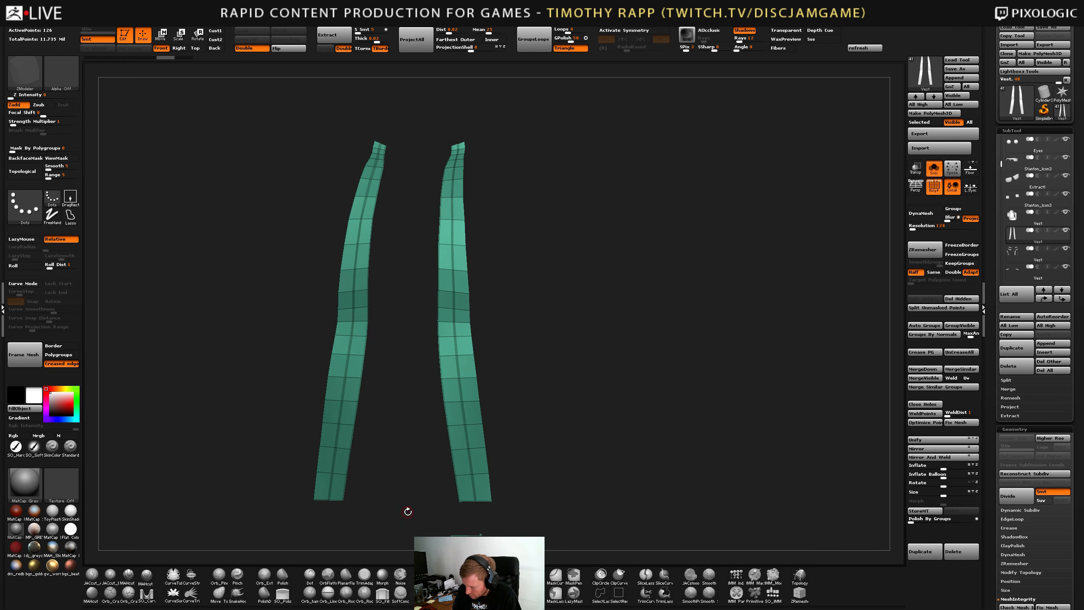
# Remove all creases from the strips and crease only their centre edge loops.
pyautogui.press('space')
pyautogui.click(431, 487)
pyautogui.click(472, 463)
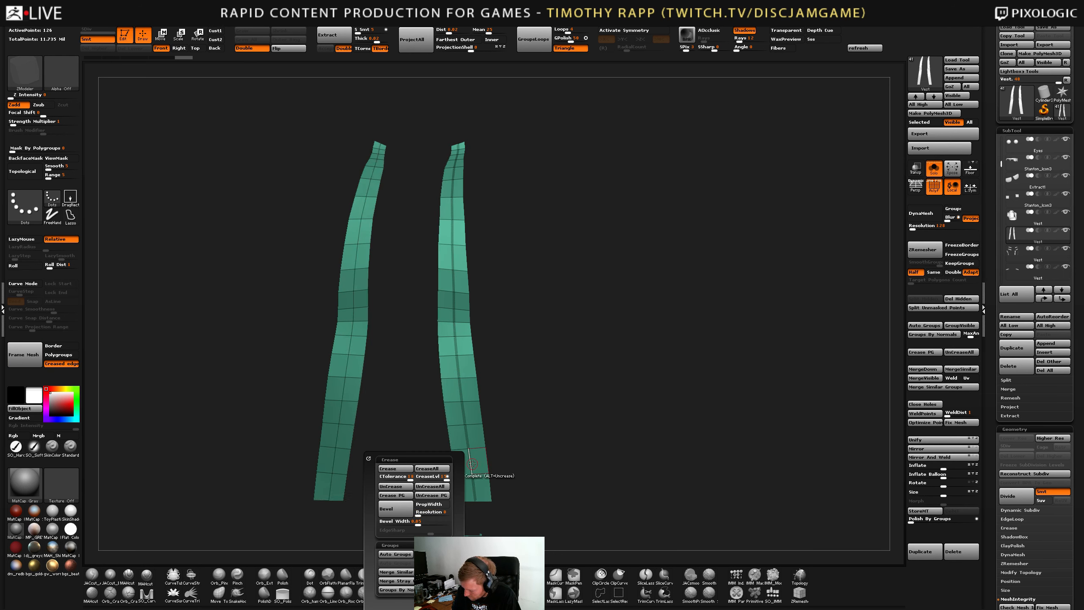
pyautogui.click(337, 447)
# Frame the creased centre loops with curves and apply the IMM-Etcher-MD9 Open-Left-Flat-Border-Sloped zipper along them.
pyautogui.click(28, 356)
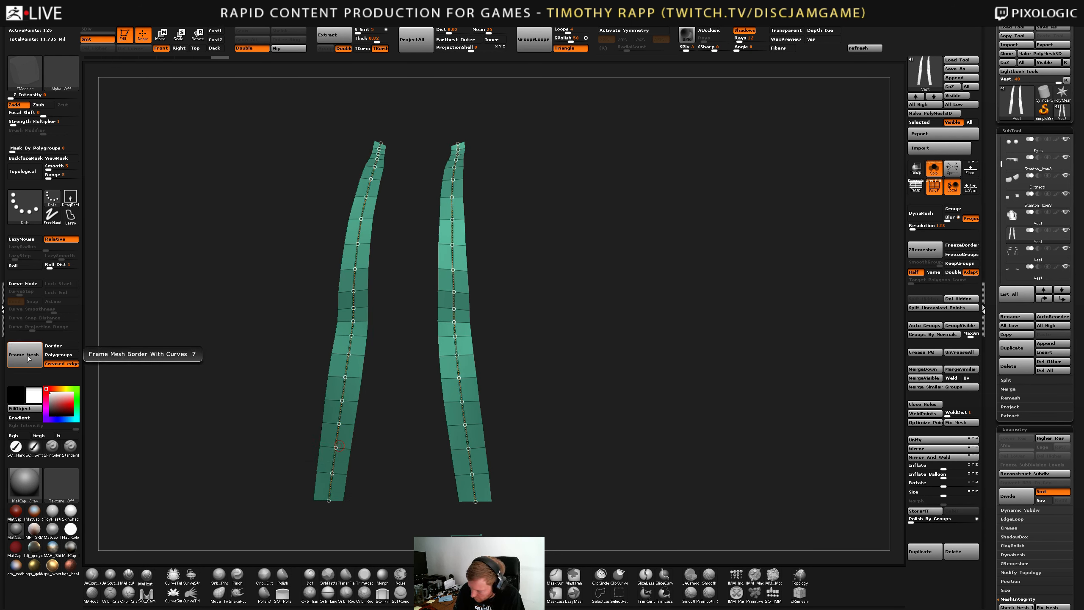
pyautogui.moveTo(517, 388); pyautogui.dragTo(496, 377)
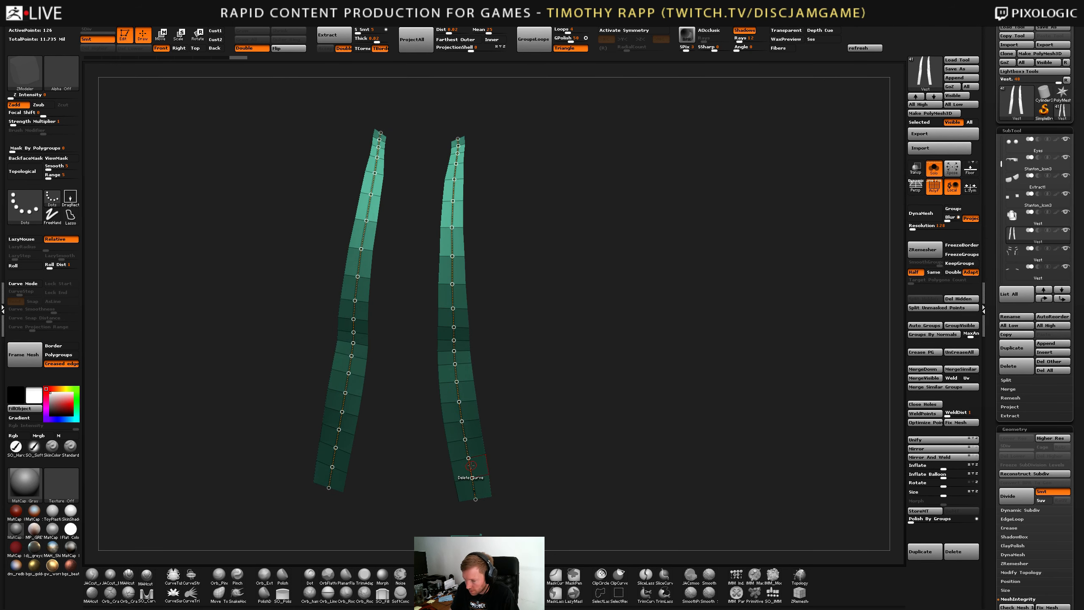
pyautogui.press('b')
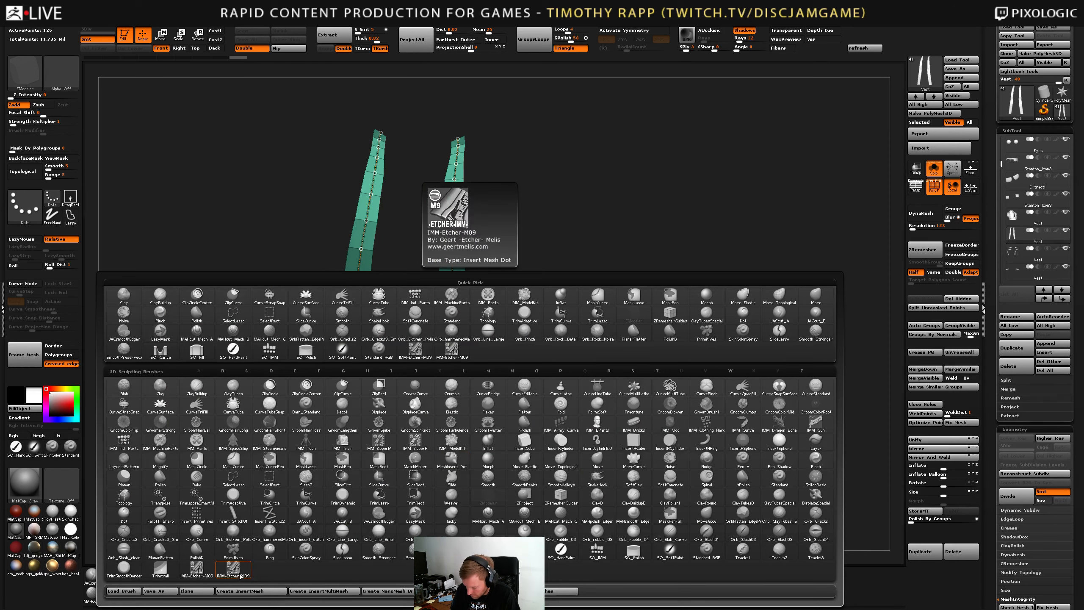
pyautogui.click(451, 348)
pyautogui.press('m')
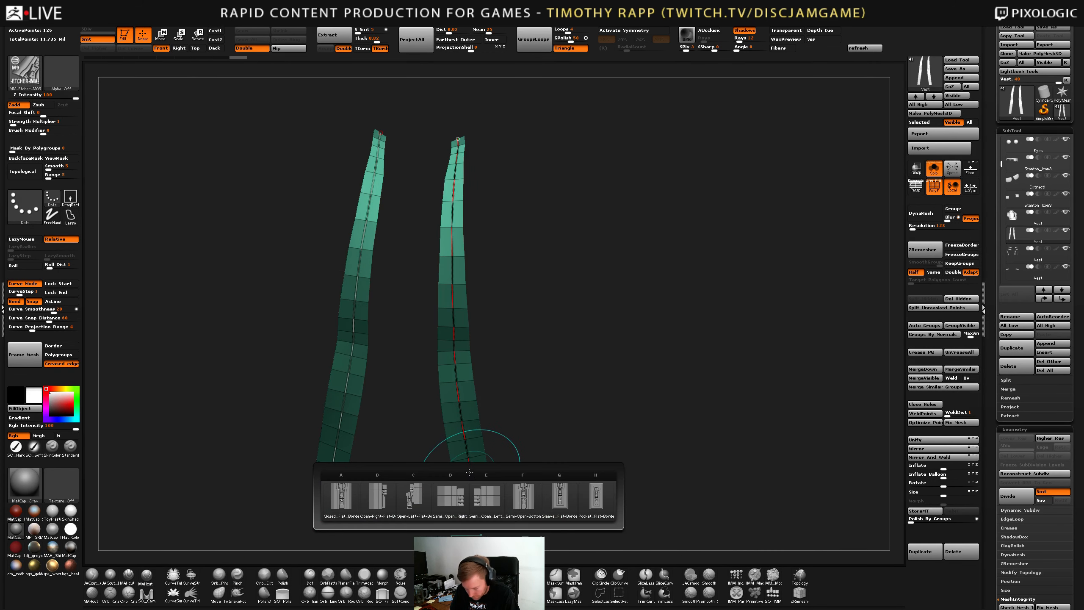
pyautogui.click(415, 501)
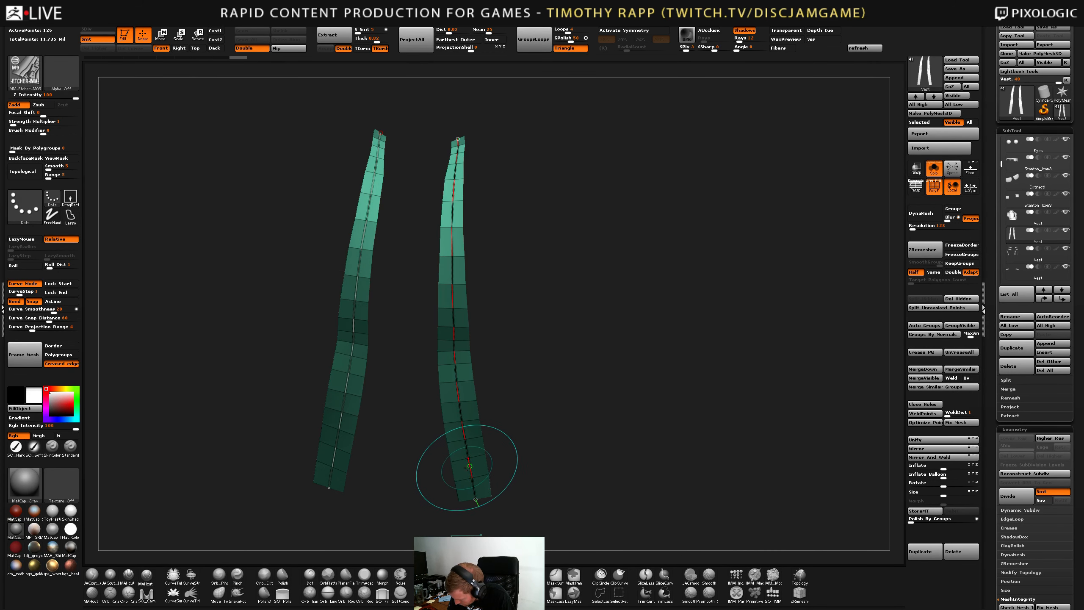
pyautogui.click(467, 464)
pyautogui.hotkey('shift', 'f')
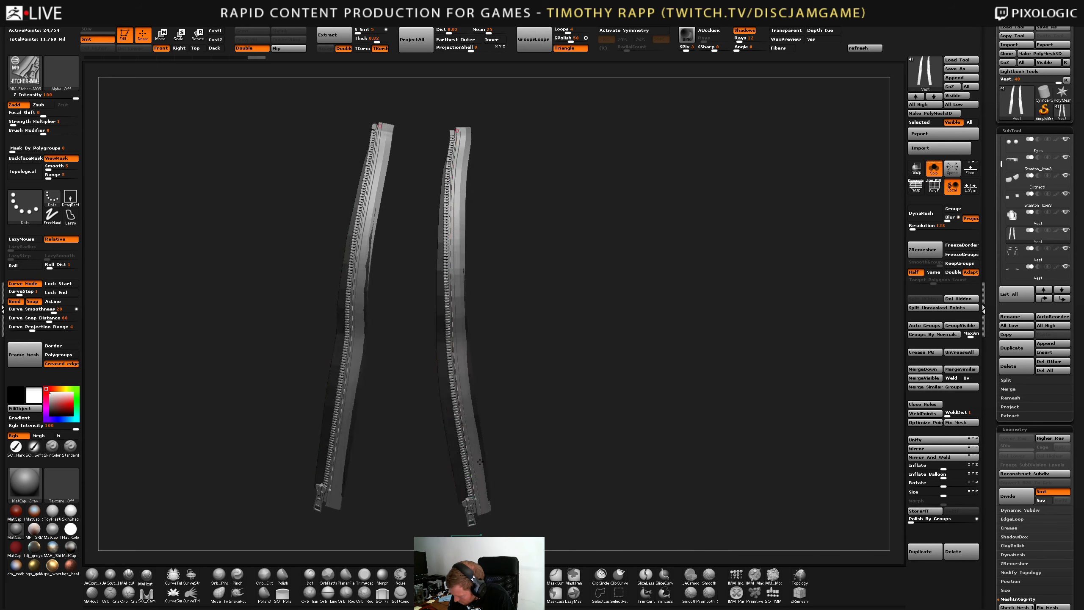
# Examine the zippers on the full character, reselect the Open-Left-Flat-Border-Sloped mesh, and isolate the zipper subtool again.
pyautogui.moveTo(472, 435)
pyautogui.mouseDown(button='right')
pyautogui.moveTo(480, 463)
pyautogui.moveTo(477, 431)
pyautogui.mouseUp(button='right')
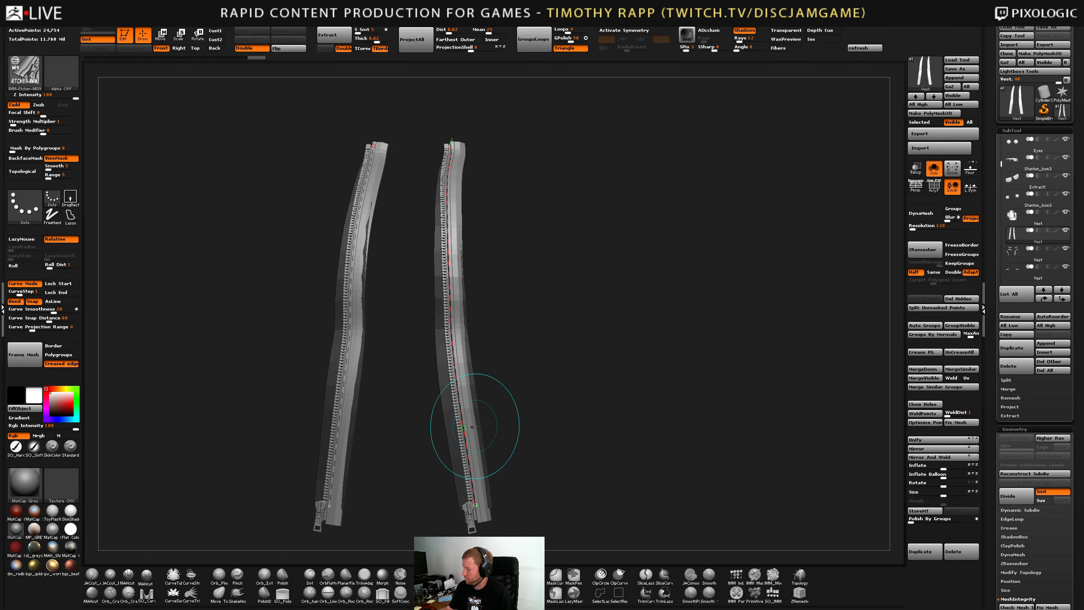
pyautogui.click(933, 169)
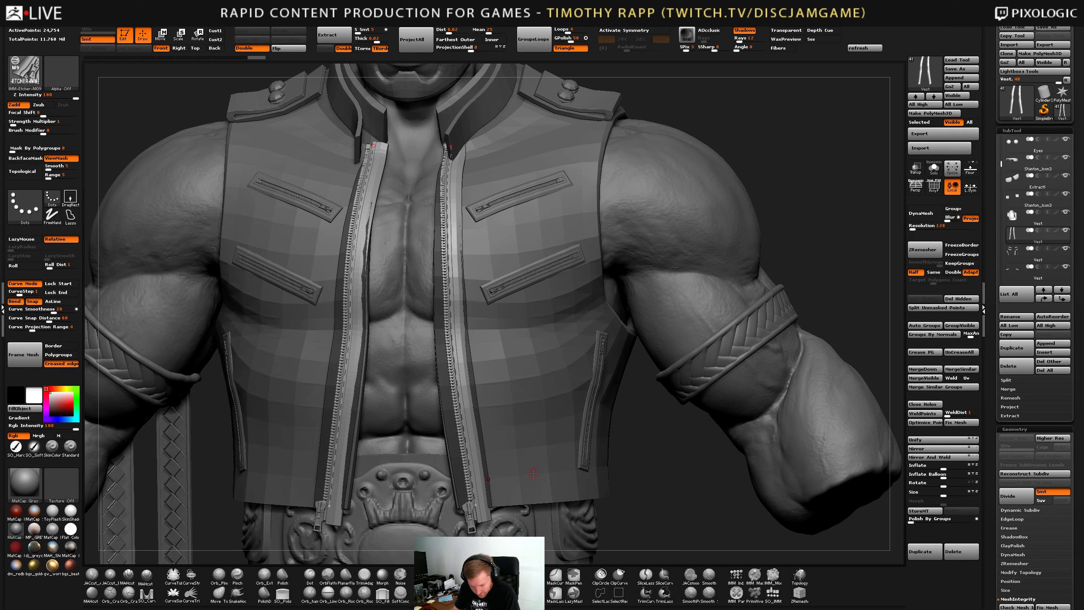
pyautogui.press('m')
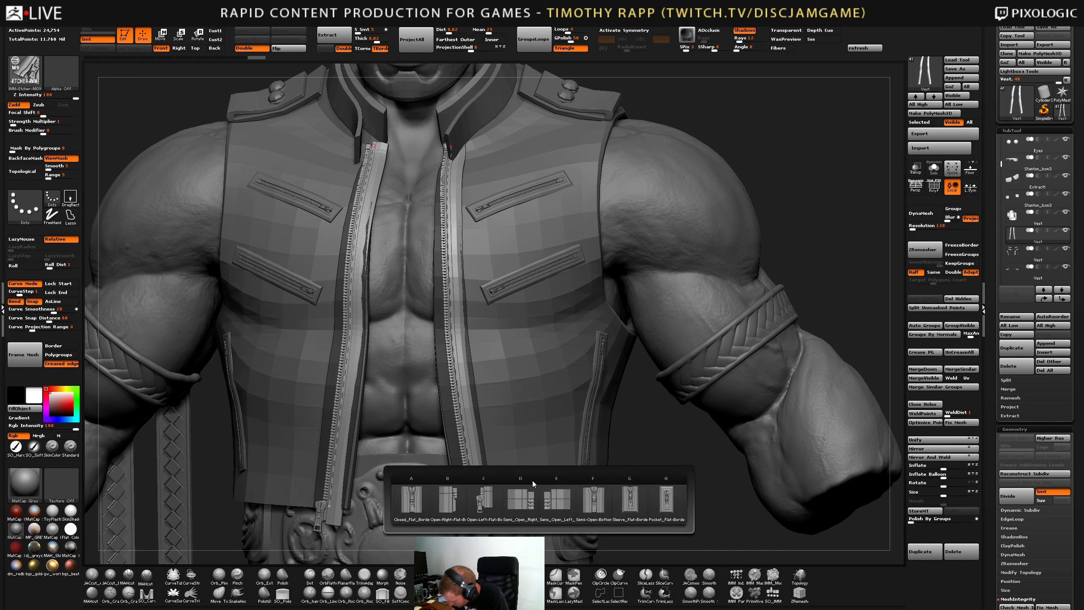
pyautogui.moveTo(487, 513)
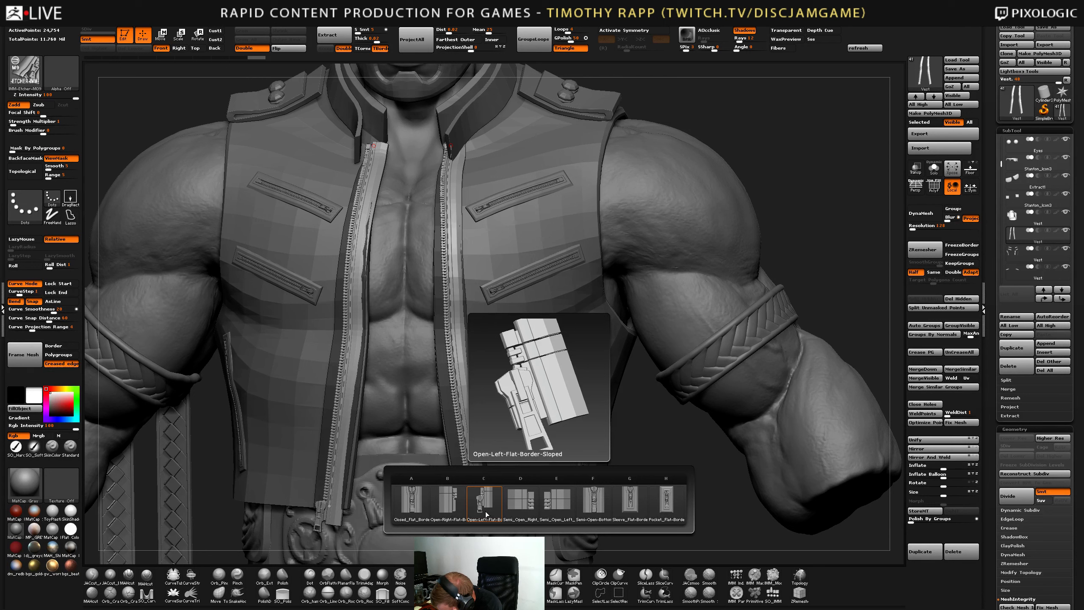
pyautogui.click(485, 512)
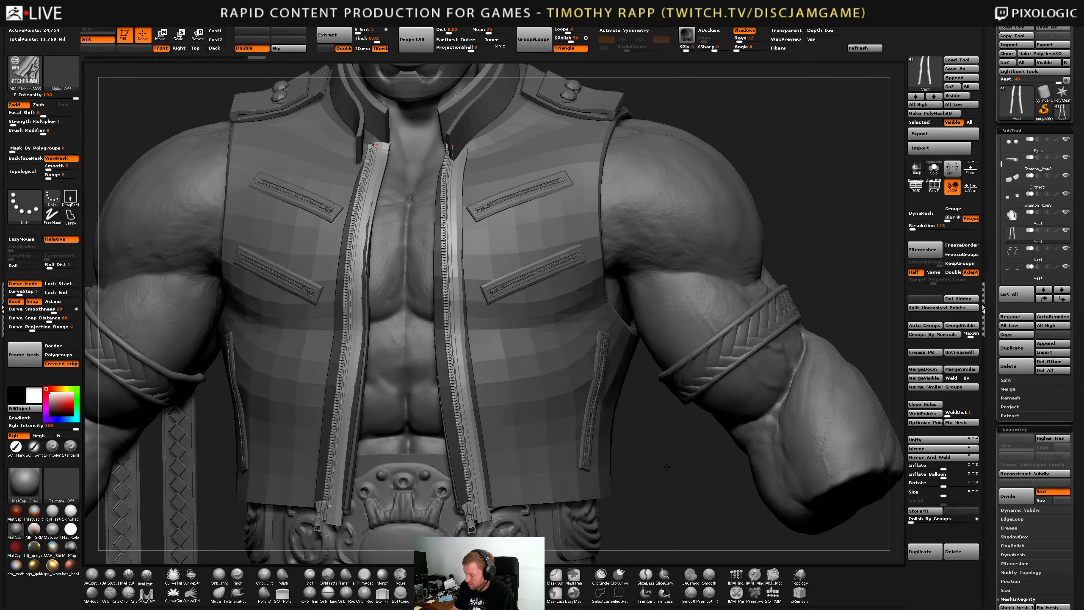
pyautogui.hotkey('shift', 's')
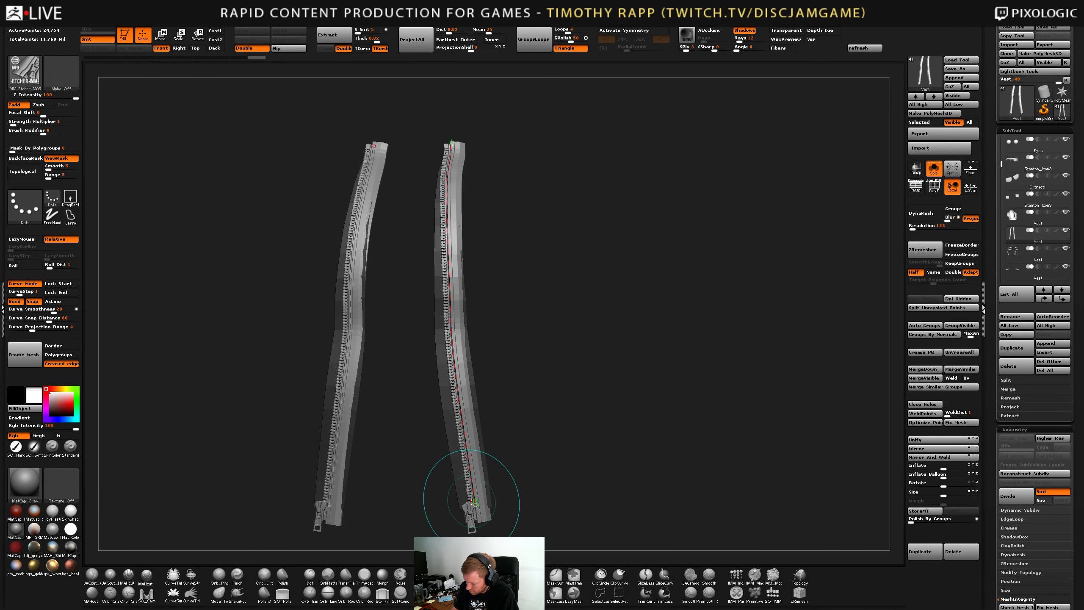
# Change the brush size and reapply the zipper along the framed curves of both strips.
pyautogui.click(475, 502)
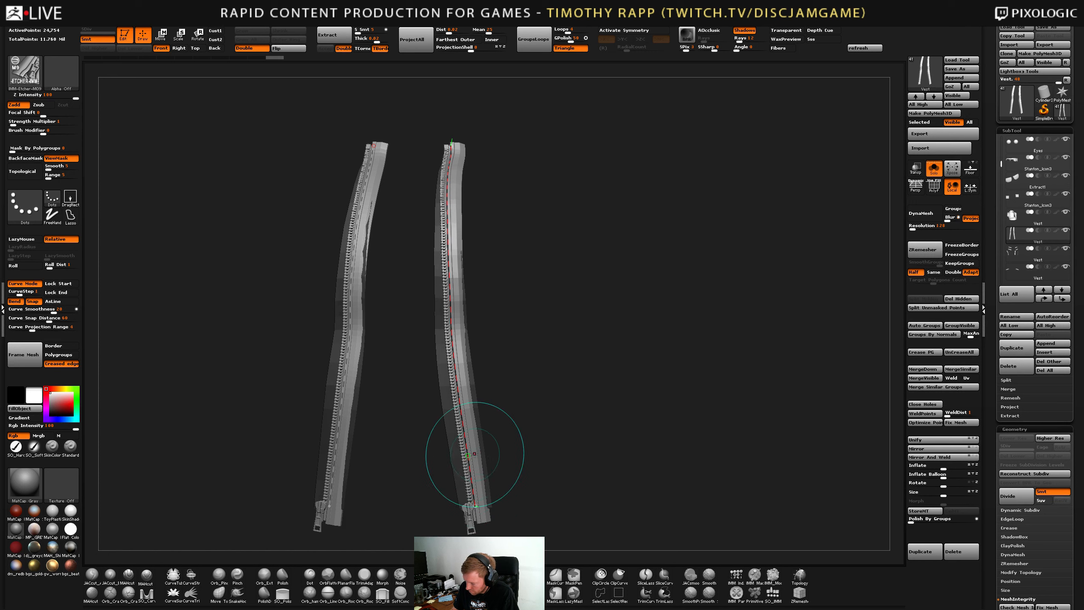
pyautogui.press('s')
pyautogui.click(449, 165)
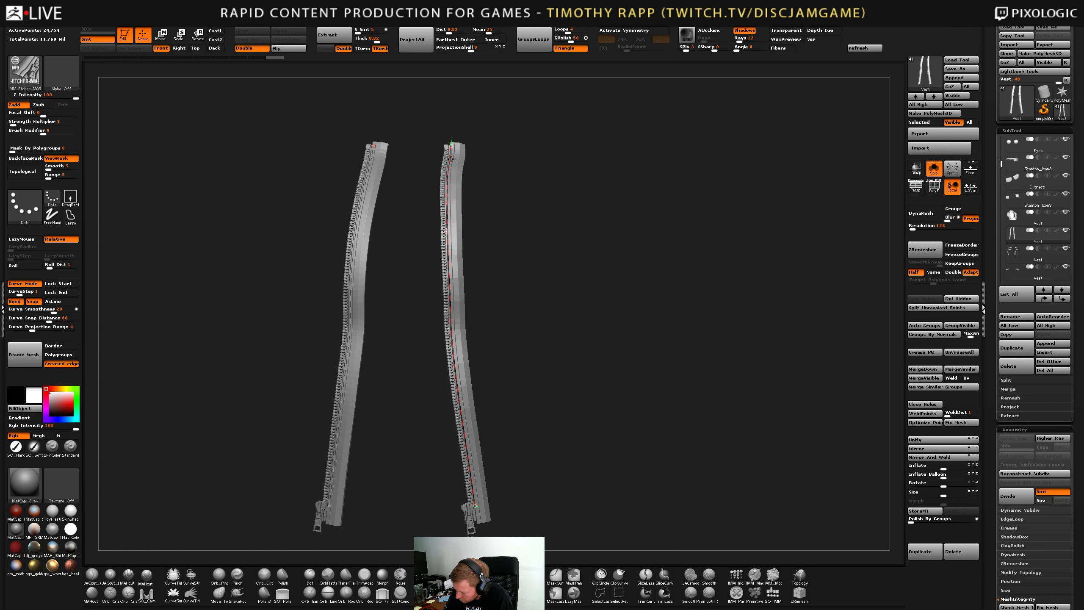
pyautogui.click(448, 163)
pyautogui.click(450, 146)
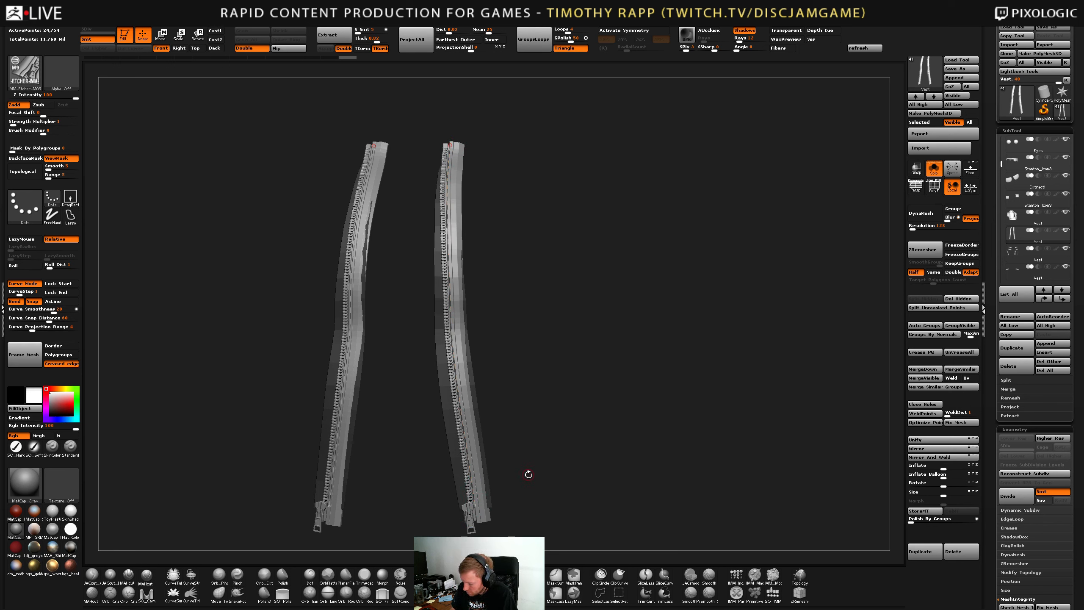
# Split the zippers from the strips into their own subtool and delete the left zipper, keeping only the right one.
pyautogui.moveTo(318, 519); pyautogui.dragTo(158, 125)
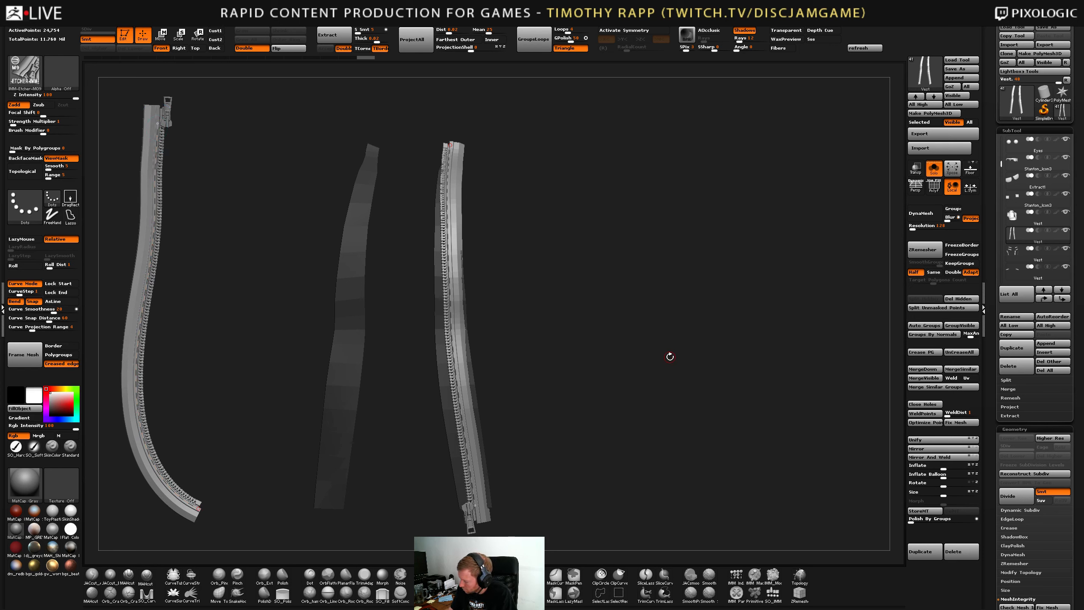
pyautogui.click(933, 309)
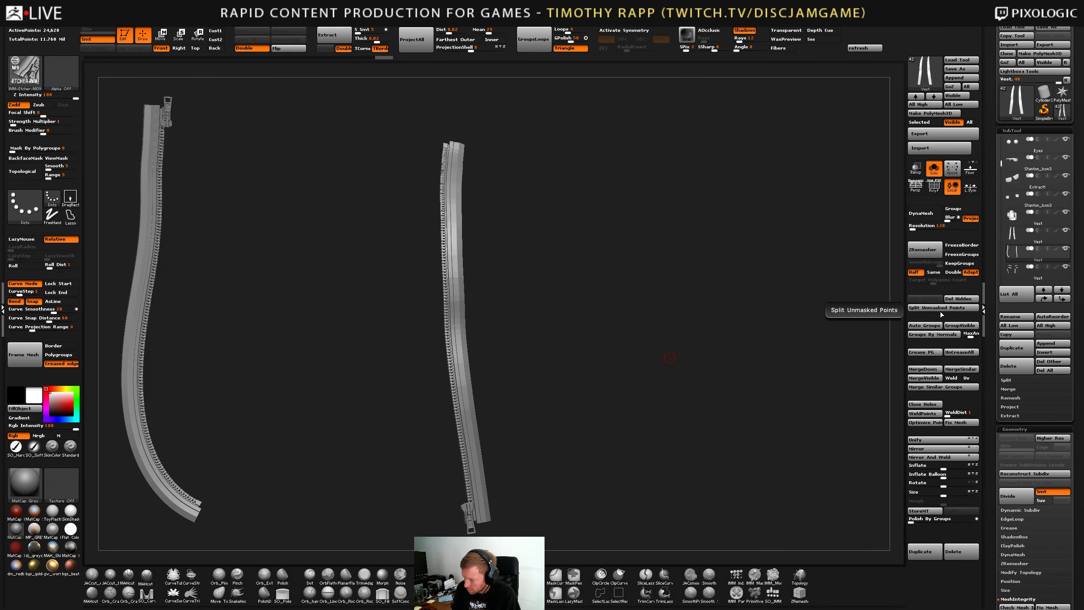
pyautogui.keyDown('ctrl'); pyautogui.keyDown('shift'); pyautogui.moveTo(467, 268); pyautogui.dragTo(359, 558); pyautogui.keyUp('shift'); pyautogui.keyUp('ctrl')
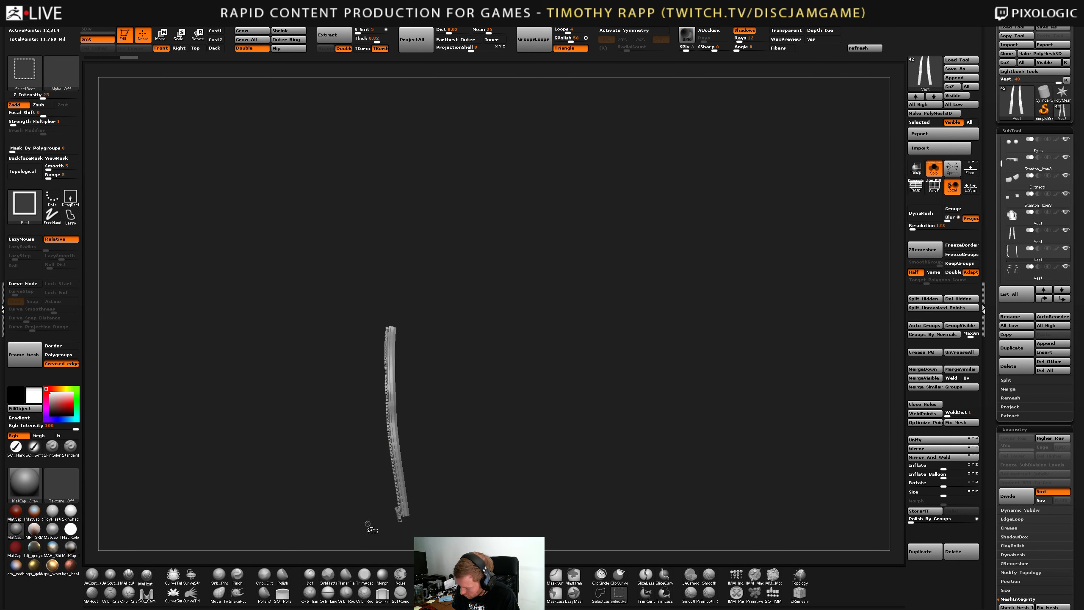
pyautogui.click(957, 299)
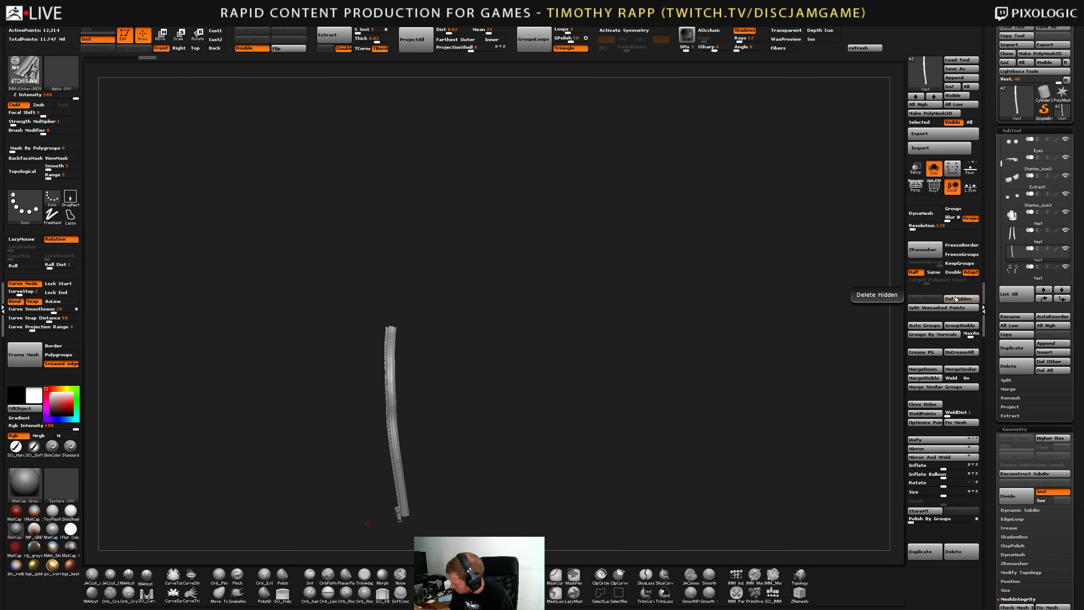
# Select the edge strips subtool and undo its zippers, framed curves and centre-loop creasing.
pyautogui.press('Up')
pyautogui.hotkey('ctrl', 'z')
pyautogui.hotkey('ctrl', 'z')
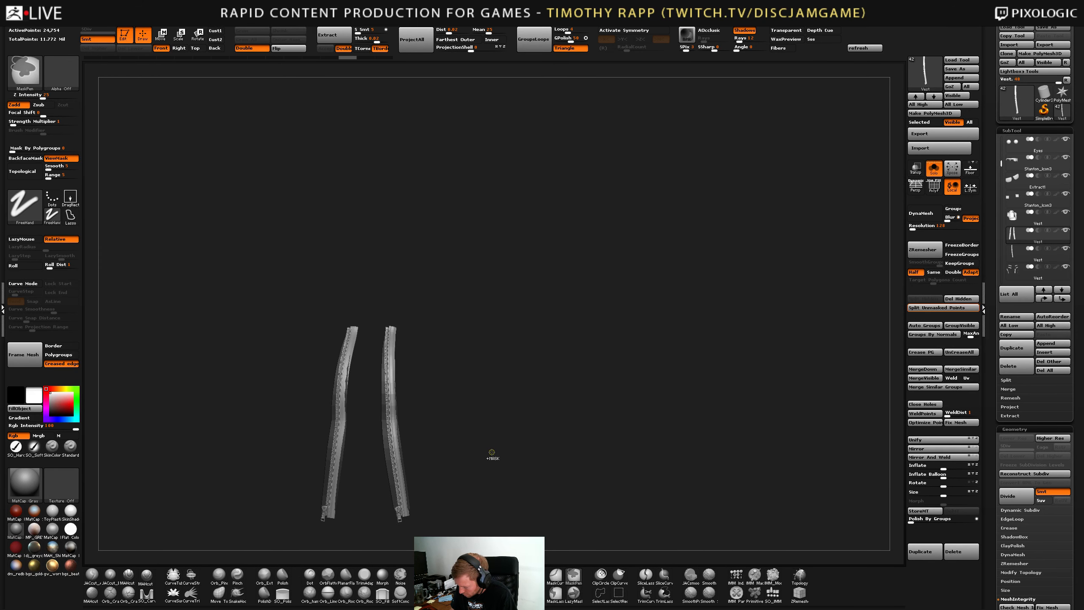
pyautogui.hotkey('shift', 'f')
pyautogui.hotkey('ctrl', 'z')
pyautogui.hotkey('ctrl', 'z')
pyautogui.hotkey('ctrl', 'z')
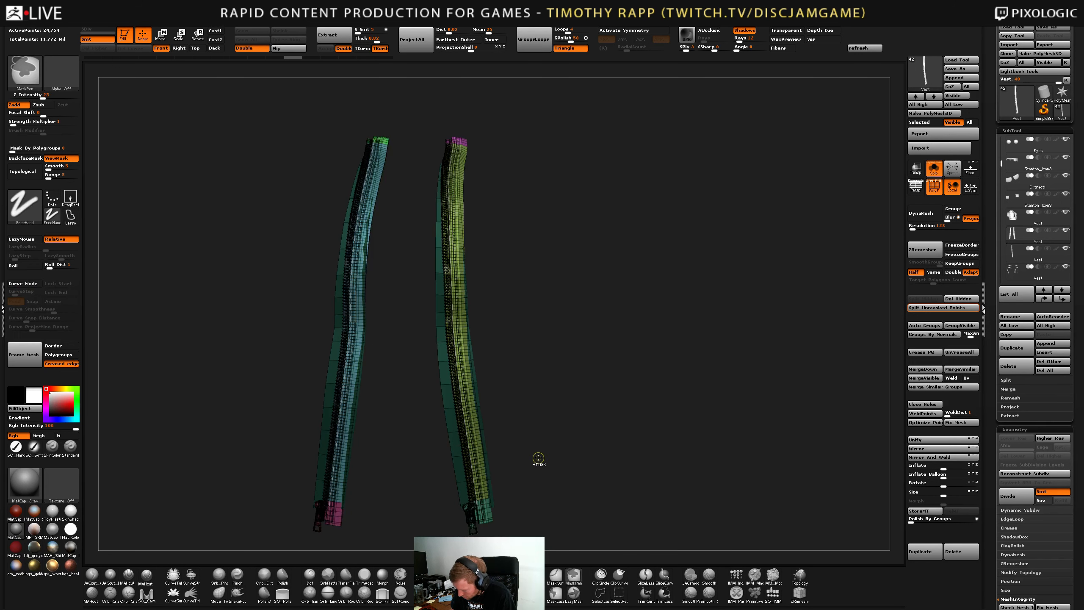
pyautogui.hotkey('ctrl', 'z')
pyautogui.hotkey('ctrl', 'z')
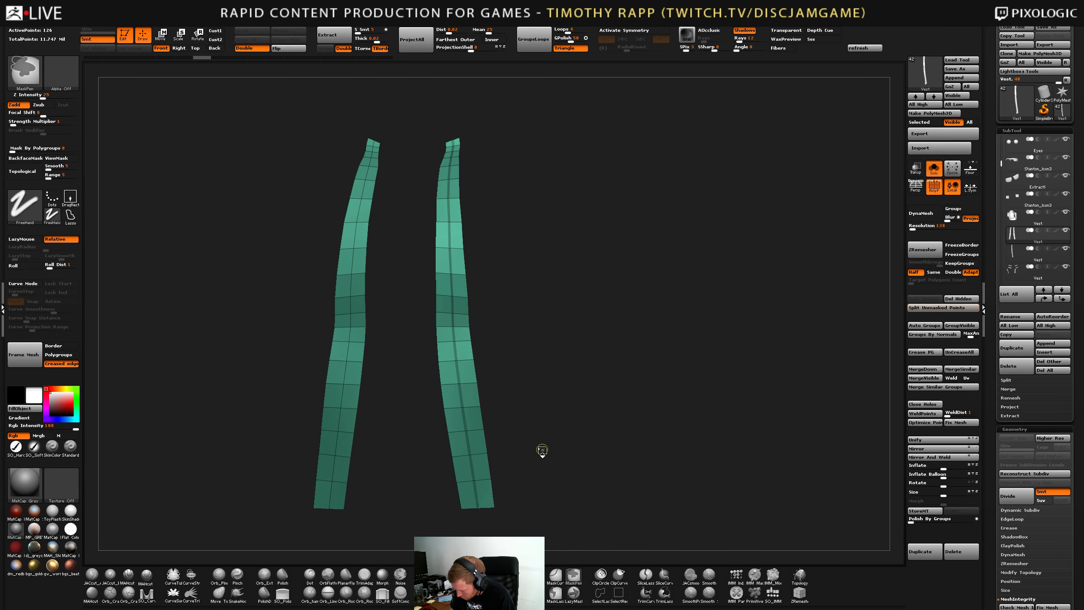
pyautogui.hotkey('ctrl', 'z')
# With ZModeler, leave only the left strip's centre edge loop creased.
pyautogui.press('b')
pyautogui.press('z')
pyautogui.press('m')
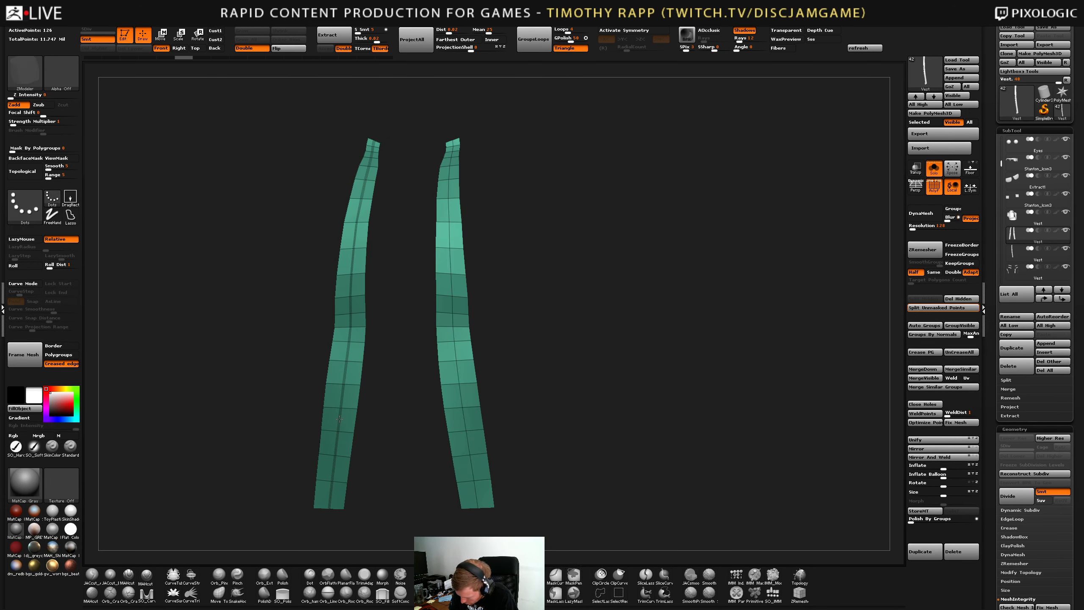
pyautogui.click(340, 408)
pyautogui.moveTo(295, 469)
pyautogui.mouseDown()
pyautogui.moveTo(411, 485)
pyautogui.moveTo(407, 456)
pyautogui.mouseUp()
# Frame the left strip's creased centre loop with the Open-Right-Flat zipper mesh from the IMM-Etcher-MD9 brush.
pyautogui.press('b')
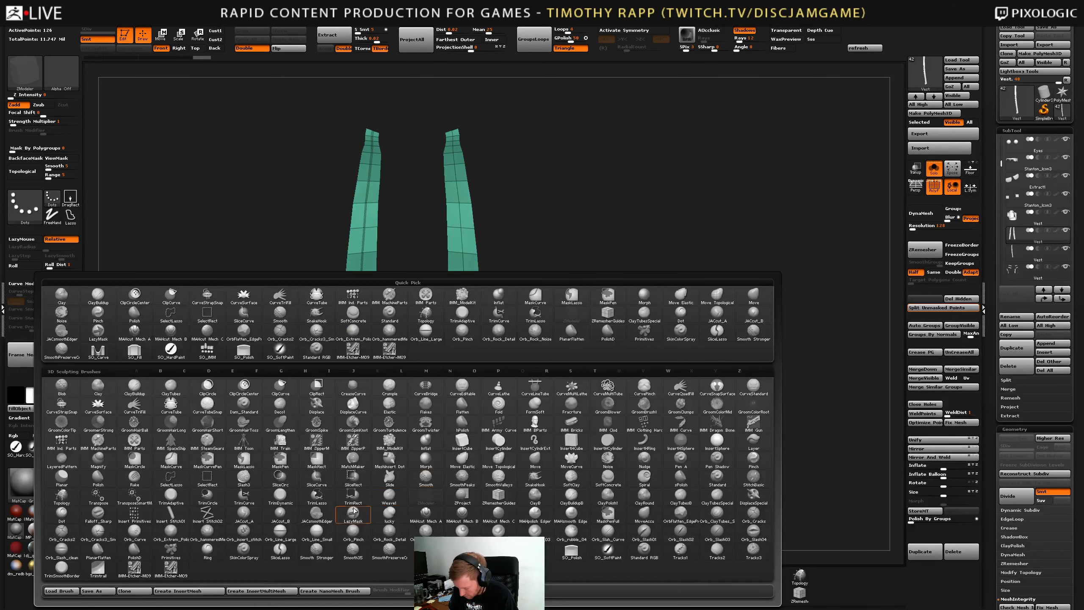
pyautogui.click(181, 561)
pyautogui.press('m')
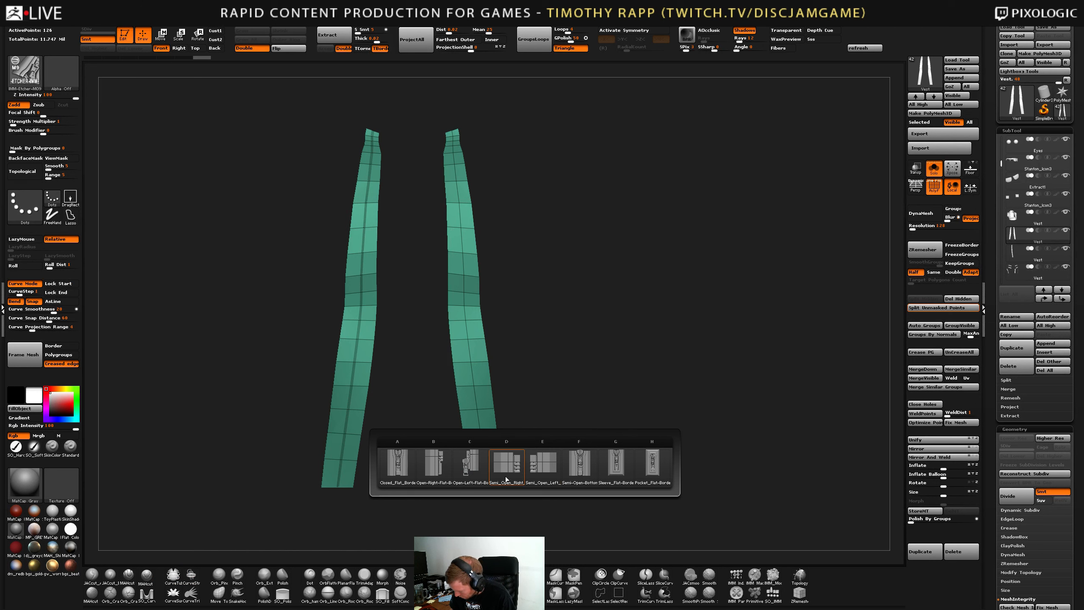
pyautogui.click(432, 476)
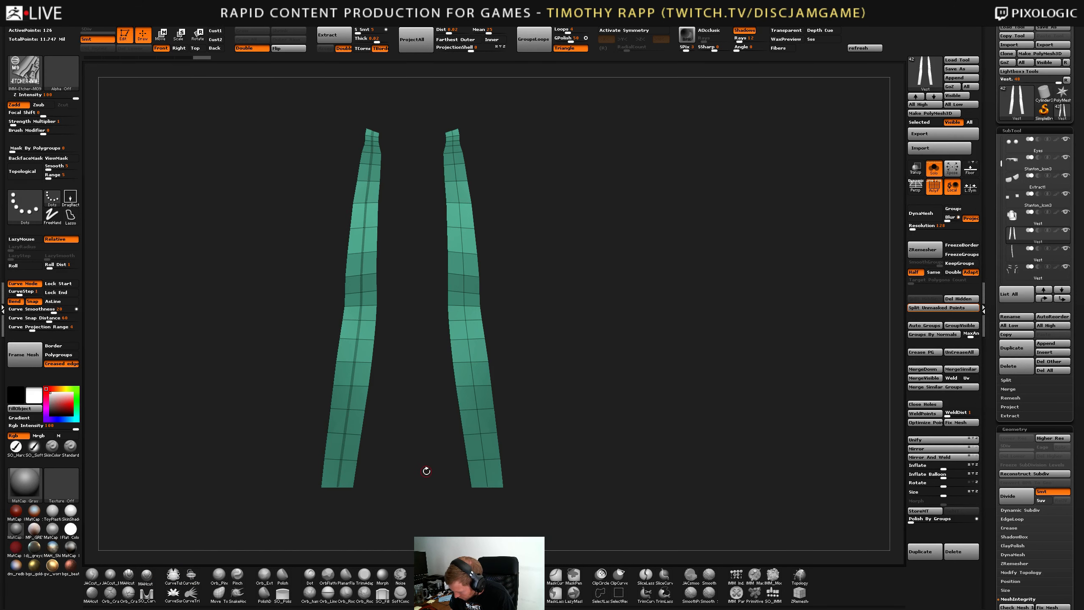
pyautogui.moveTo(361, 461); pyautogui.dragTo(366, 459)
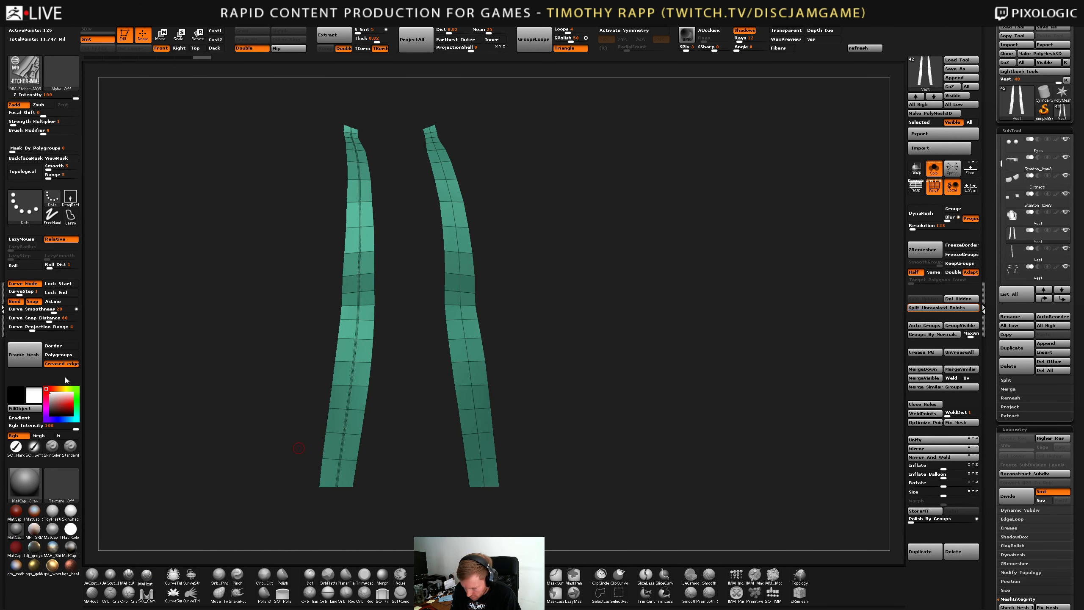
pyautogui.click(30, 361)
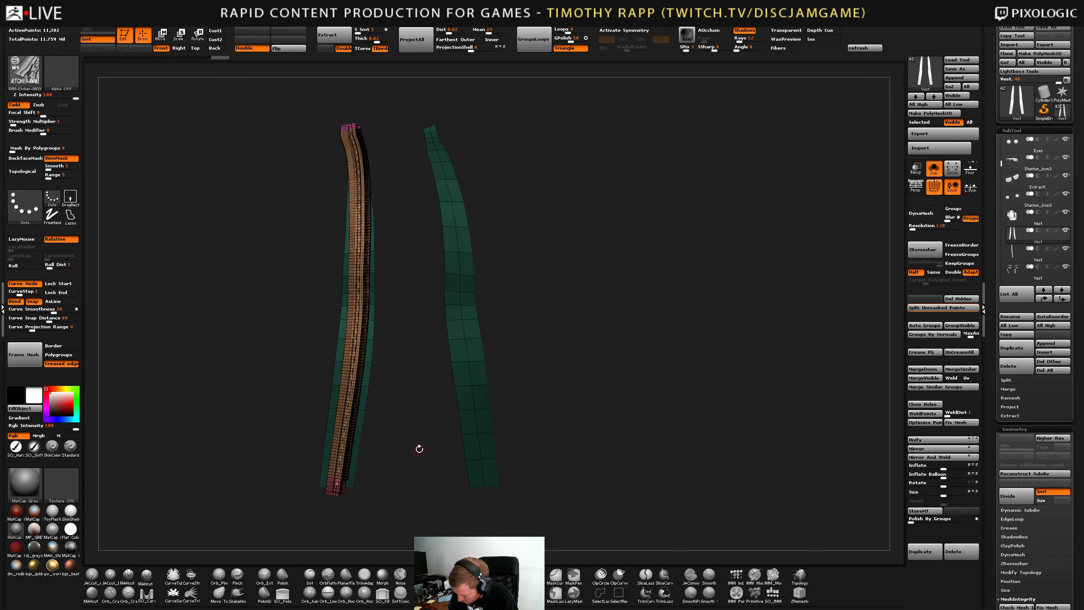
# Reapply the zipper along the left strip's curve to correct its fit on the strip.
pyautogui.keyDown('alt'); pyautogui.moveTo(406, 259); pyautogui.dragTo(351, 290); pyautogui.keyUp('alt')
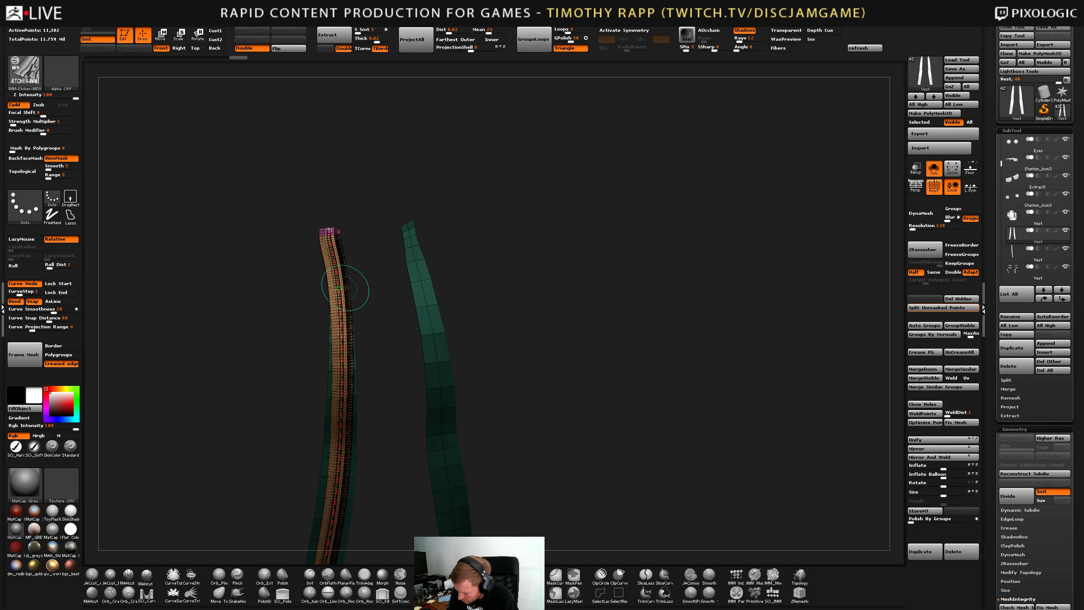
pyautogui.click(331, 242)
pyautogui.click(332, 235)
pyautogui.click(331, 237)
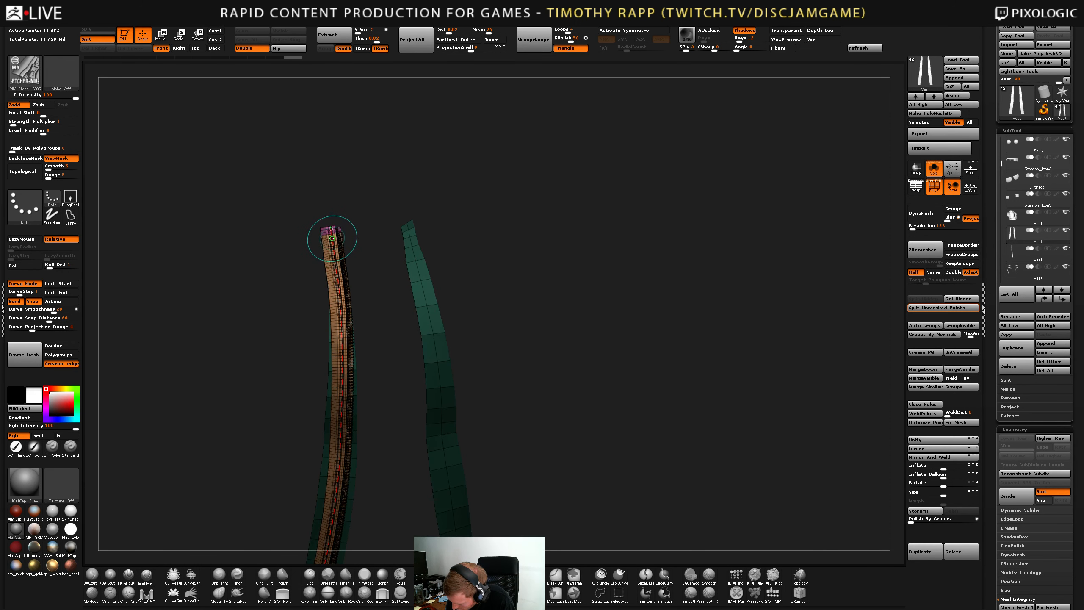
pyautogui.click(331, 245)
pyautogui.moveTo(404, 471); pyautogui.dragTo(405, 408)
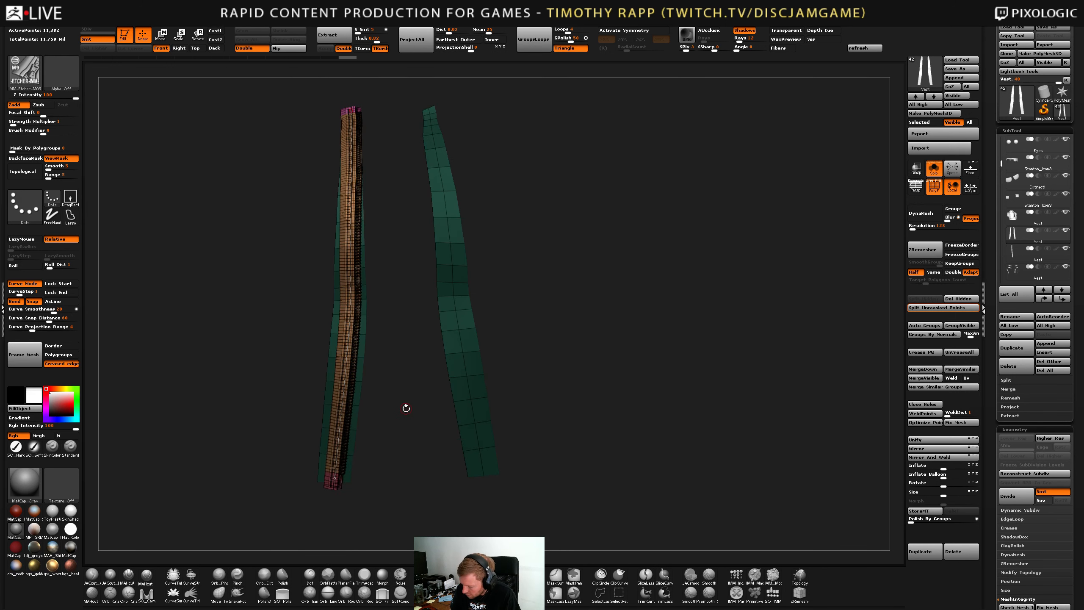
# Split the left zipper off the strips, merge it down with the right zipper, and hide the polygroup wireframe.
pyautogui.click(939, 307)
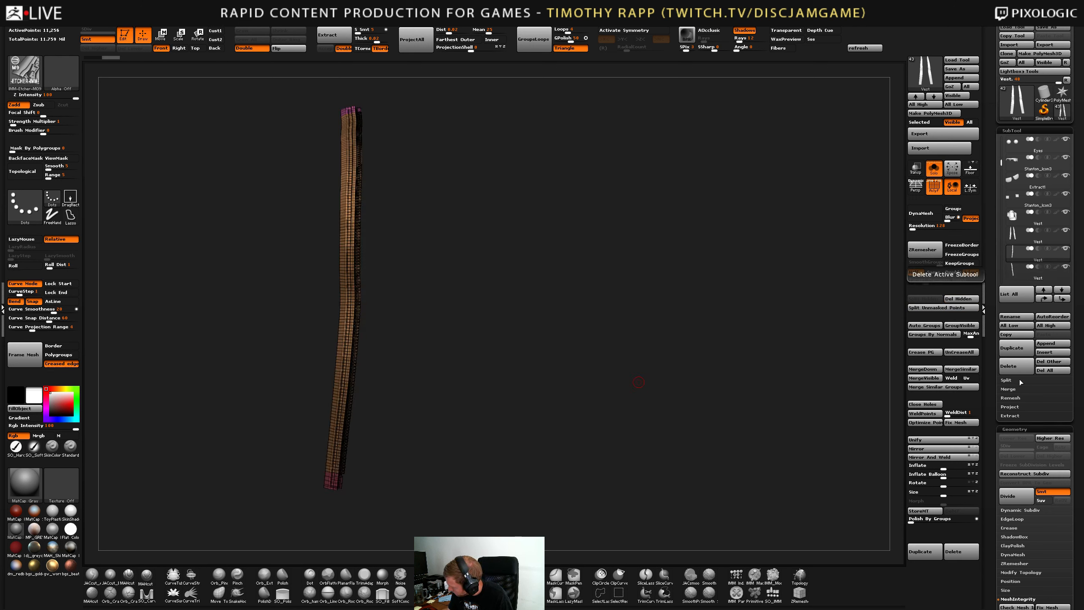
pyautogui.click(1010, 389)
pyautogui.click(1016, 397)
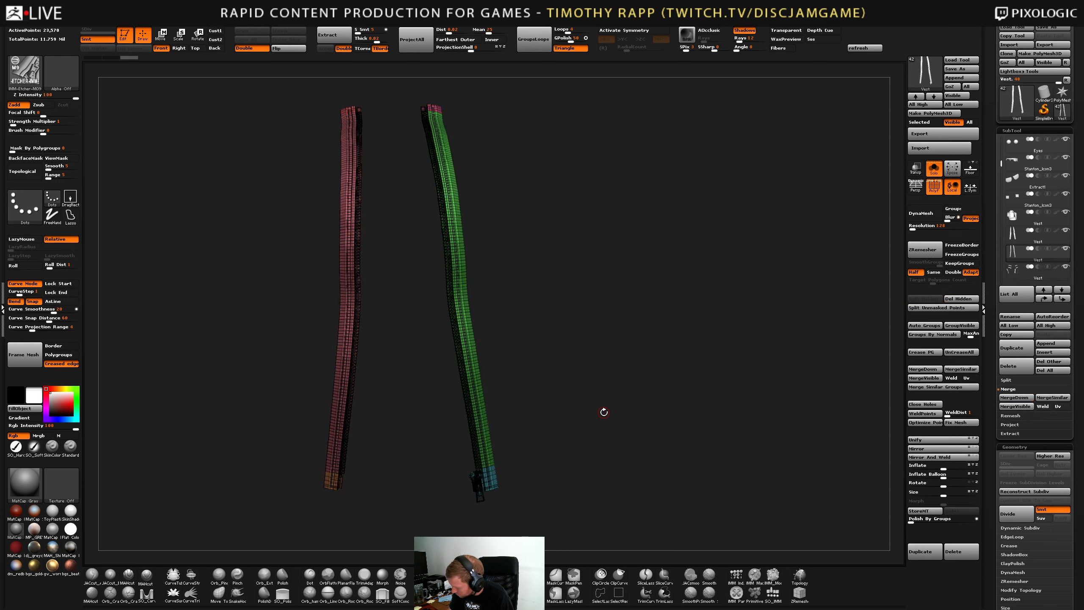
pyautogui.hotkey('shift', 'f')
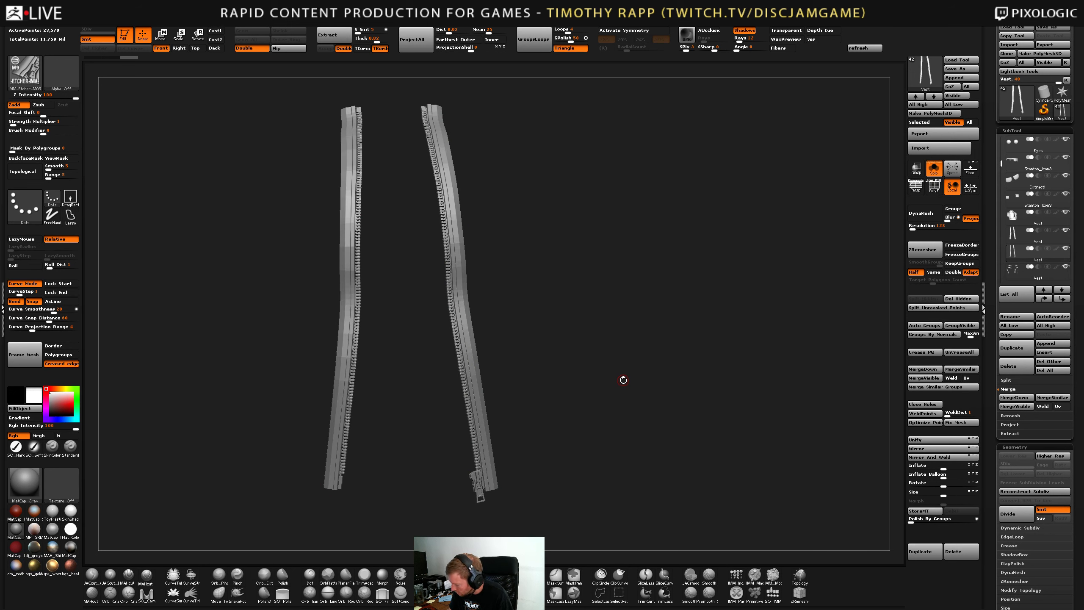
# Delete the edge strips subtool, keeping the merged zippers.
pyautogui.press('Up')
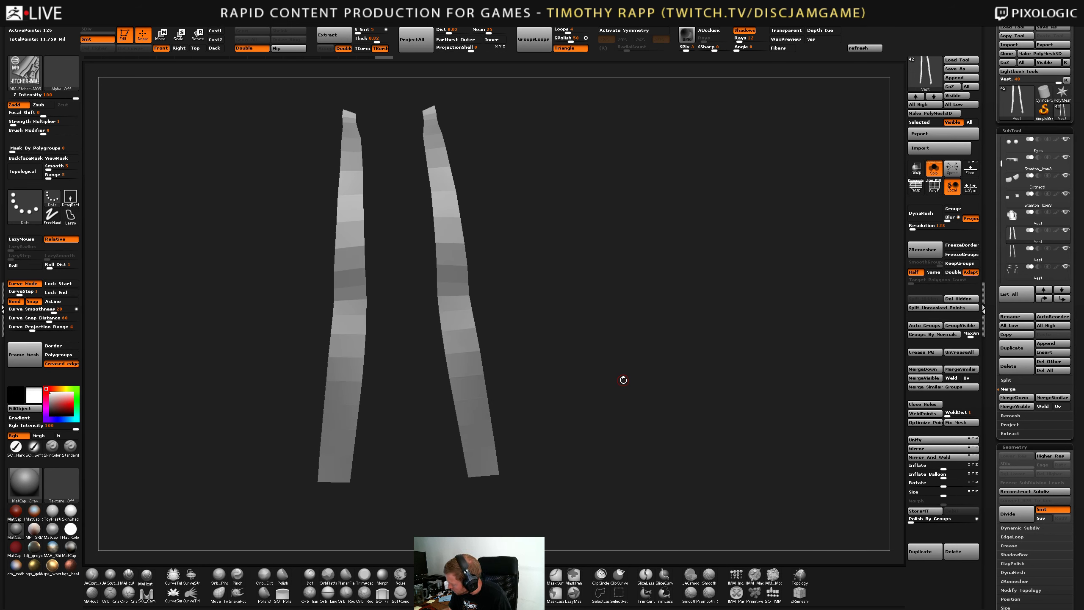
pyautogui.click(1008, 366)
pyautogui.click(973, 387)
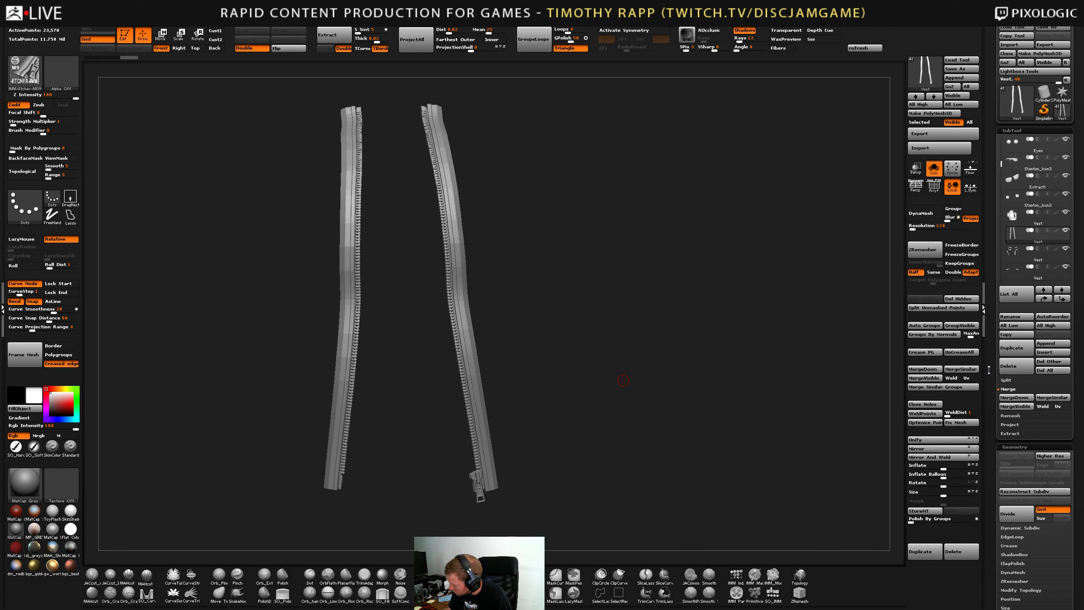
# Show the full character again and set up a smaller Move brush for fitting the zippers, undoing the oversized stroke.
pyautogui.click(931, 170)
pyautogui.keyDown('alt'); pyautogui.moveTo(634, 426); pyautogui.dragTo(500, 416); pyautogui.keyUp('alt')
pyautogui.press('b')
pyautogui.press('m')
pyautogui.press('v')
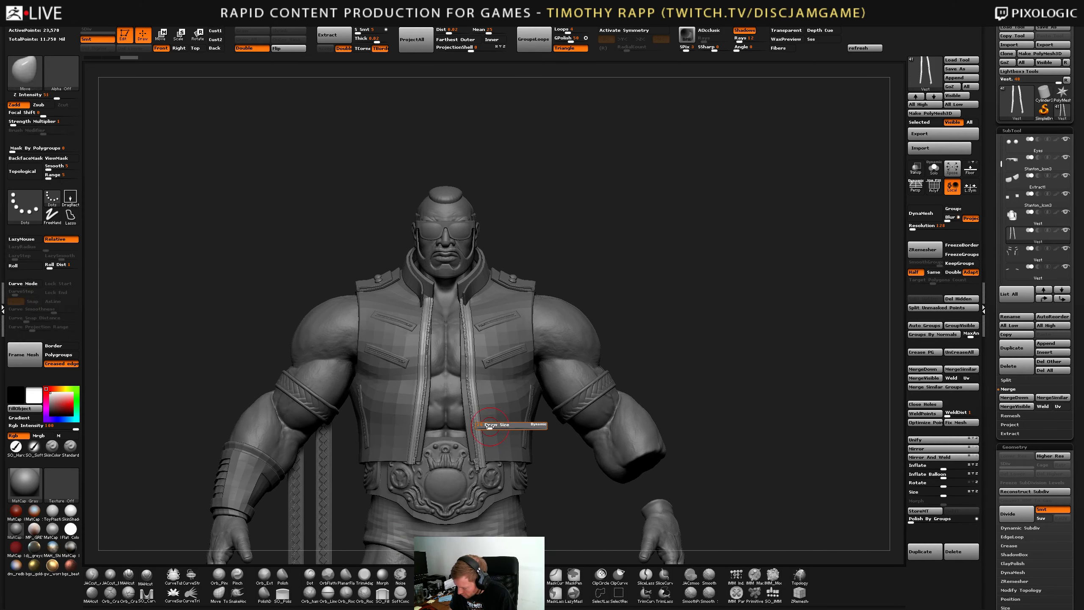
pyautogui.moveTo(495, 456); pyautogui.dragTo(485, 434, button='right')
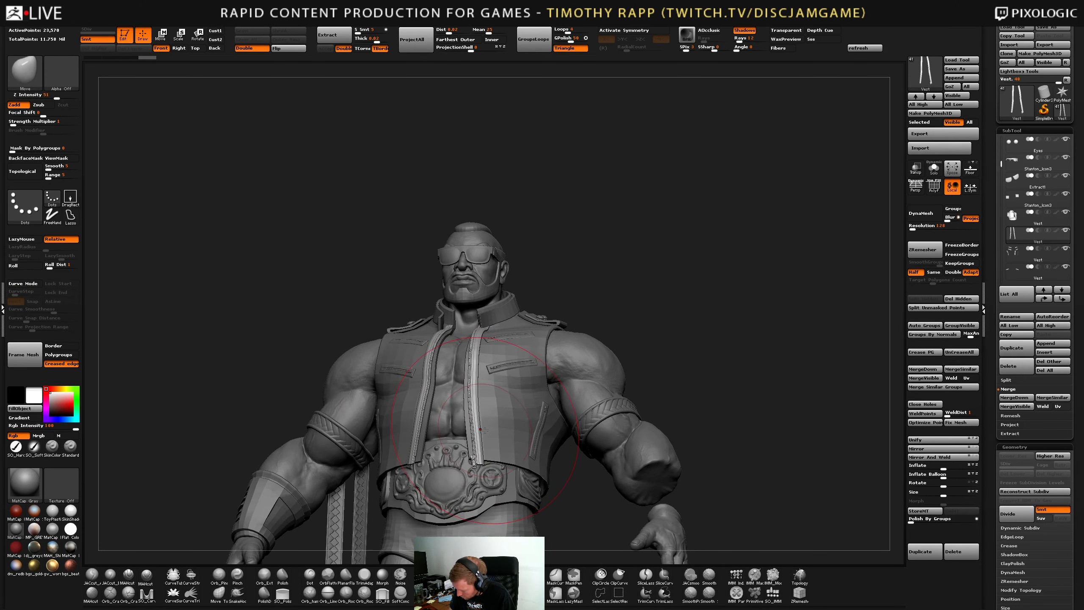
pyautogui.hotkey('ctrl', 'z')
pyautogui.press('s')
pyautogui.moveTo(496, 435); pyautogui.dragTo(485, 436)
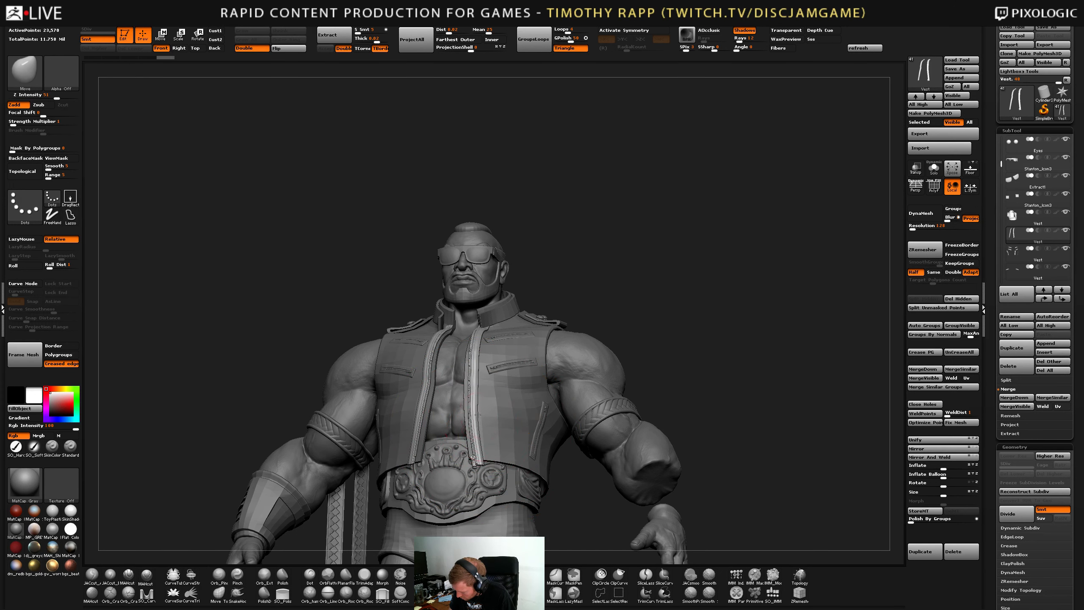
# Fit the zippers to the vest's front edges with Move Elastic at Z Intensity 18, undoing the last stroke at the lower end.
pyautogui.moveTo(479, 415)
pyautogui.mouseDown(button='right')
pyautogui.moveTo(502, 387)
pyautogui.moveTo(482, 383)
pyautogui.moveTo(490, 379)
pyautogui.moveTo(486, 398)
pyautogui.moveTo(488, 378)
pyautogui.moveTo(384, 340)
pyautogui.mouseUp(button='right')
pyautogui.press('b')
pyautogui.press('m')
pyautogui.press('e')
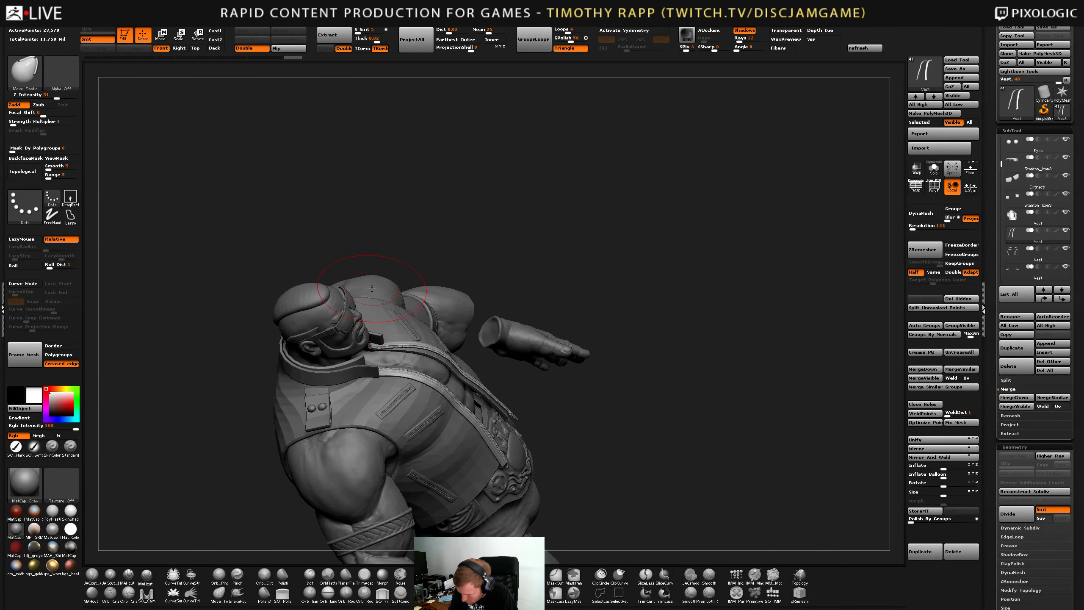
pyautogui.moveTo(57, 96); pyautogui.dragTo(37, 96)
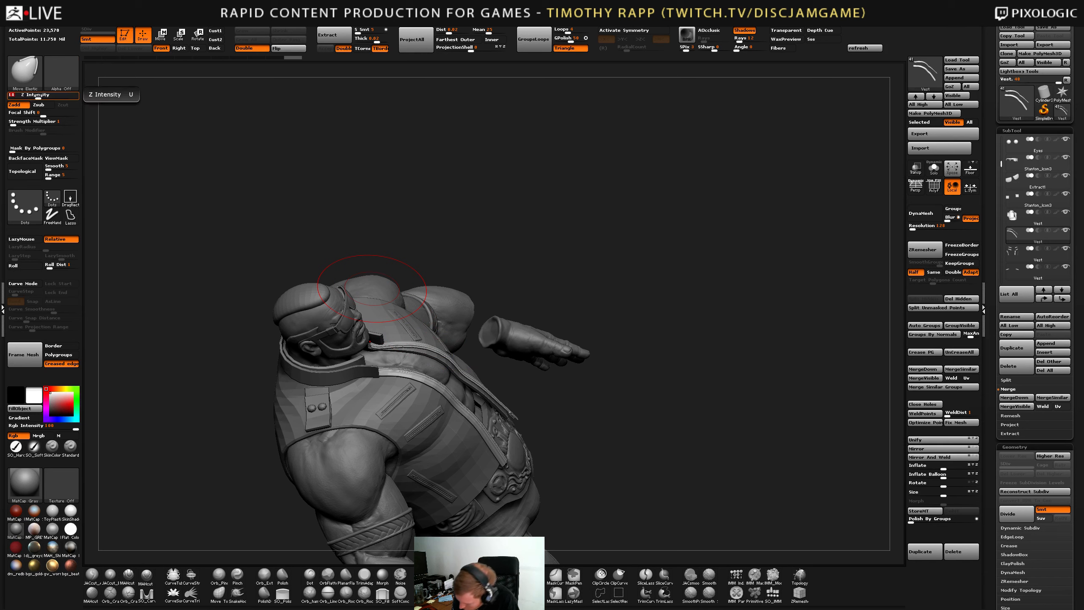
pyautogui.moveTo(436, 349); pyautogui.dragTo(477, 324, button='right')
pyautogui.moveTo(477, 367)
pyautogui.mouseDown(button='right')
pyautogui.moveTo(551, 373)
pyautogui.moveTo(531, 376)
pyautogui.moveTo(558, 387)
pyautogui.moveTo(553, 374)
pyautogui.mouseUp(button='right')
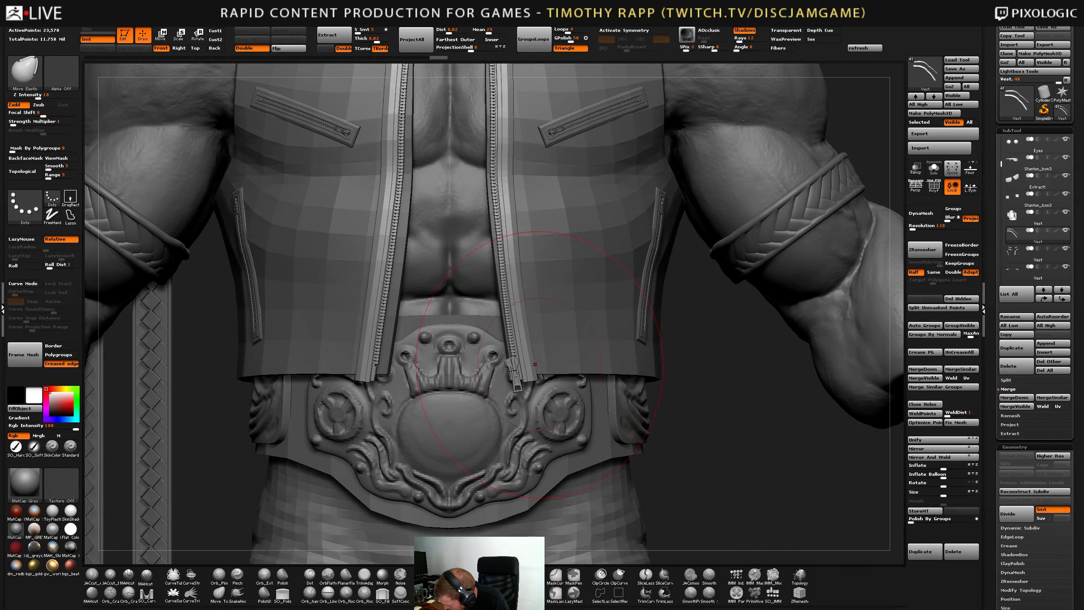
pyautogui.hotkey('ctrl', 'z')
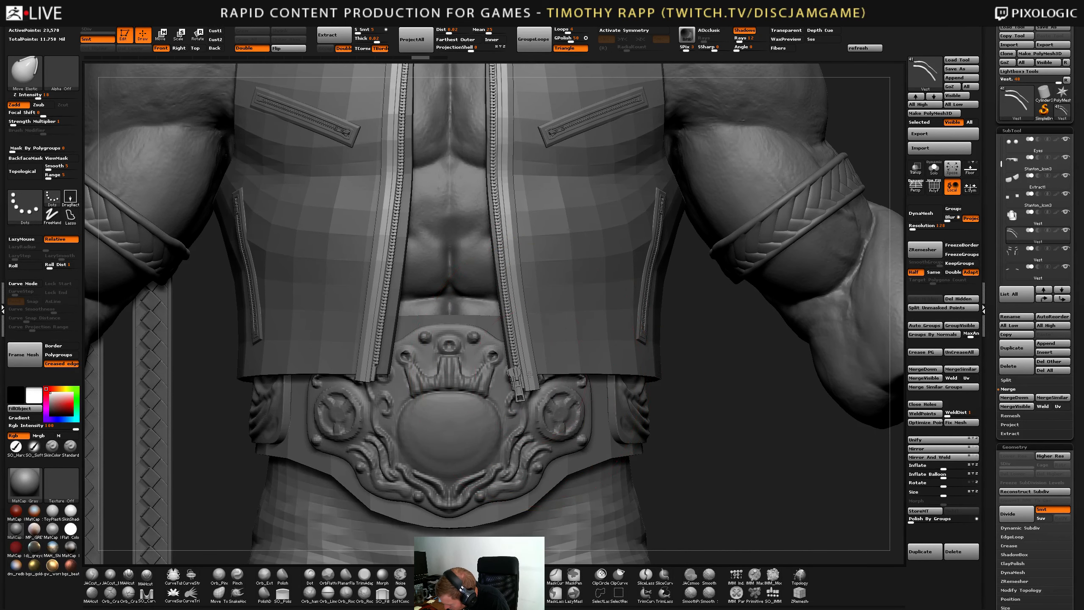
# Refine the fit of both zippers against the vest's front edges with Move Elastic, adjusting the brush size and working from side and front.
pyautogui.moveTo(531, 375)
pyautogui.mouseDown(button='right')
pyautogui.moveTo(531, 362)
pyautogui.moveTo(413, 393)
pyautogui.mouseUp(button='right')
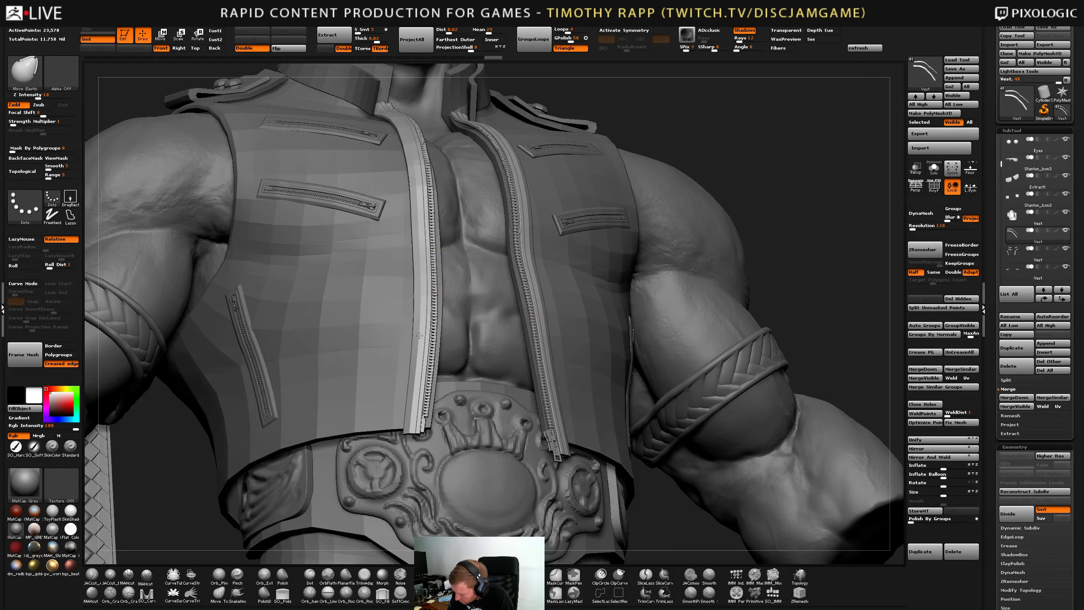
pyautogui.moveTo(436, 279)
pyautogui.mouseDown(button='right')
pyautogui.moveTo(409, 348)
pyautogui.moveTo(424, 287)
pyautogui.moveTo(415, 306)
pyautogui.moveTo(410, 358)
pyautogui.mouseUp(button='right')
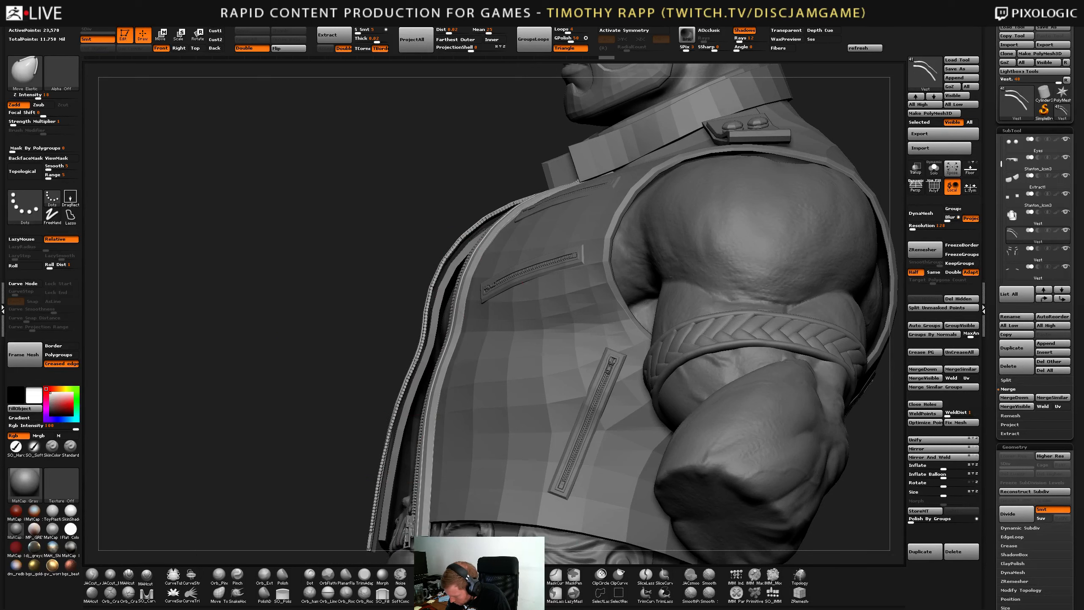
pyautogui.keyDown('alt'); pyautogui.click(417, 360); pyautogui.keyUp('alt')
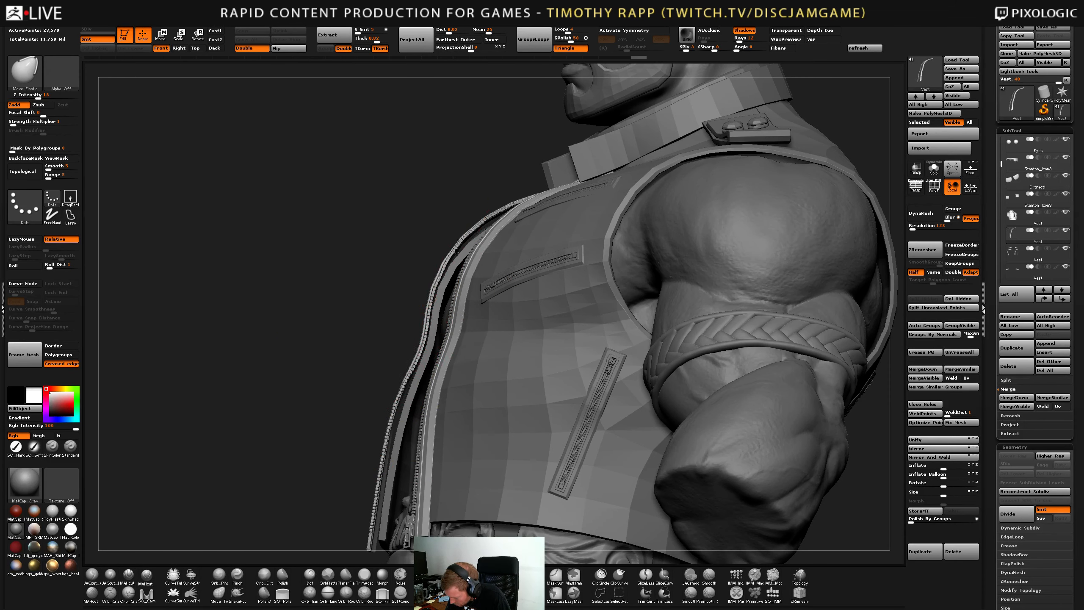
pyautogui.moveTo(456, 253); pyautogui.dragTo(489, 212, button='right')
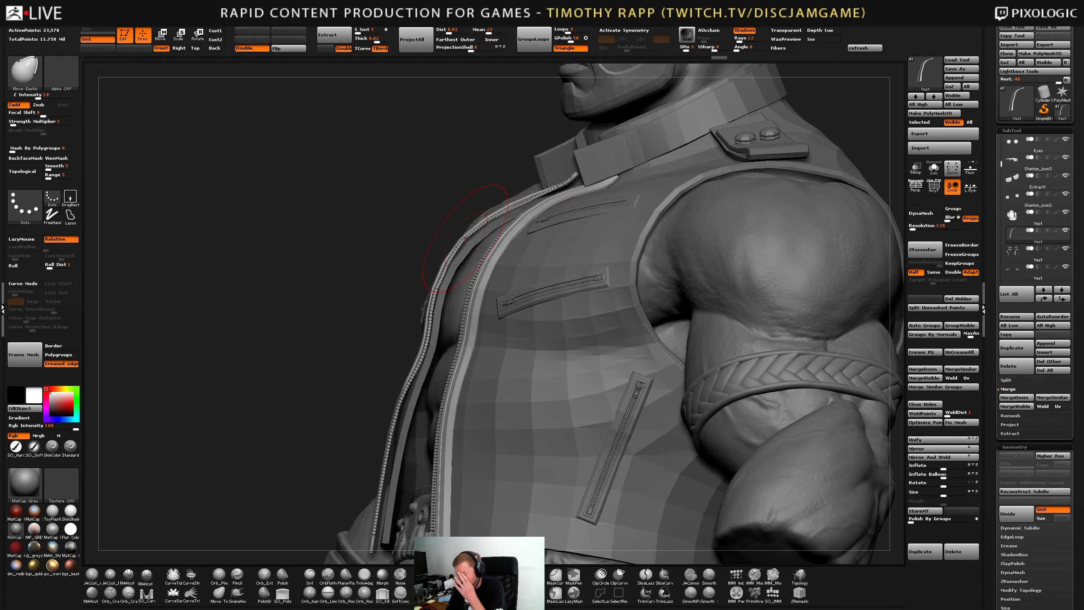
pyautogui.moveTo(490, 247)
pyautogui.mouseDown(button='right')
pyautogui.moveTo(576, 248)
pyautogui.moveTo(579, 190)
pyautogui.moveTo(491, 192)
pyautogui.mouseUp(button='right')
pyautogui.moveTo(430, 446); pyautogui.dragTo(363, 447, button='right')
pyautogui.press('s')
pyautogui.moveTo(432, 463); pyautogui.dragTo(435, 463)
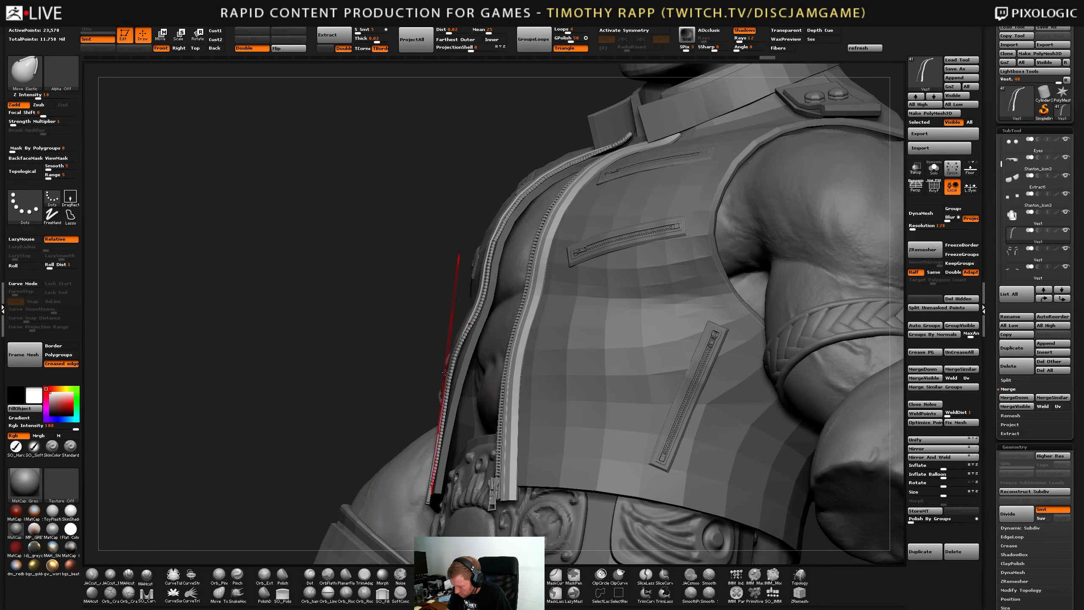
pyautogui.moveTo(444, 380); pyautogui.dragTo(460, 355)
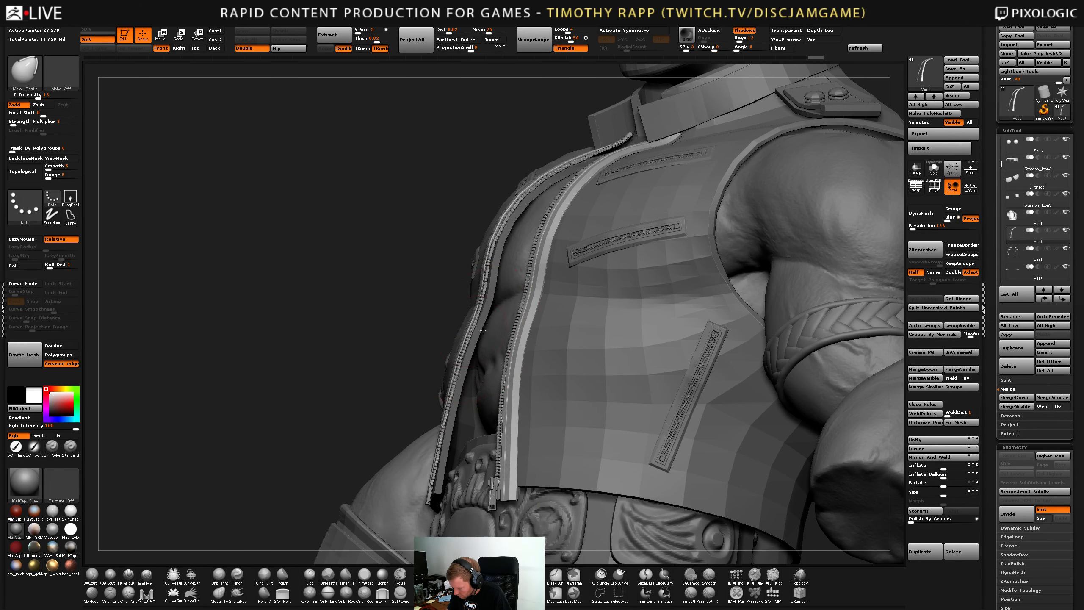
pyautogui.moveTo(483, 330)
pyautogui.mouseDown(button='right')
pyautogui.moveTo(593, 337)
pyautogui.moveTo(587, 309)
pyautogui.moveTo(582, 327)
pyautogui.mouseUp(button='right')
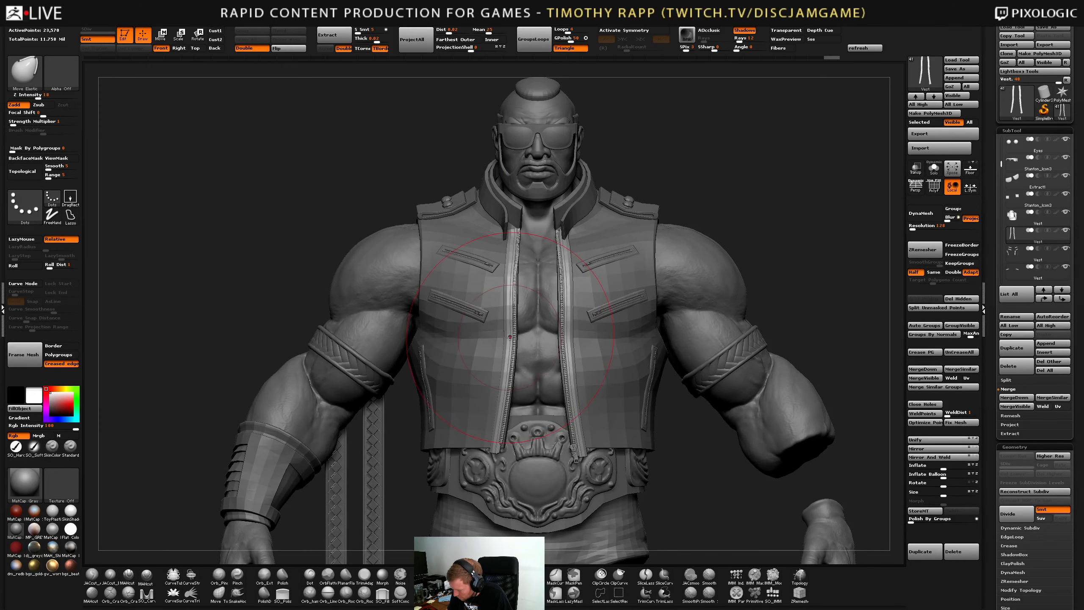
pyautogui.moveTo(510, 344); pyautogui.dragTo(508, 344)
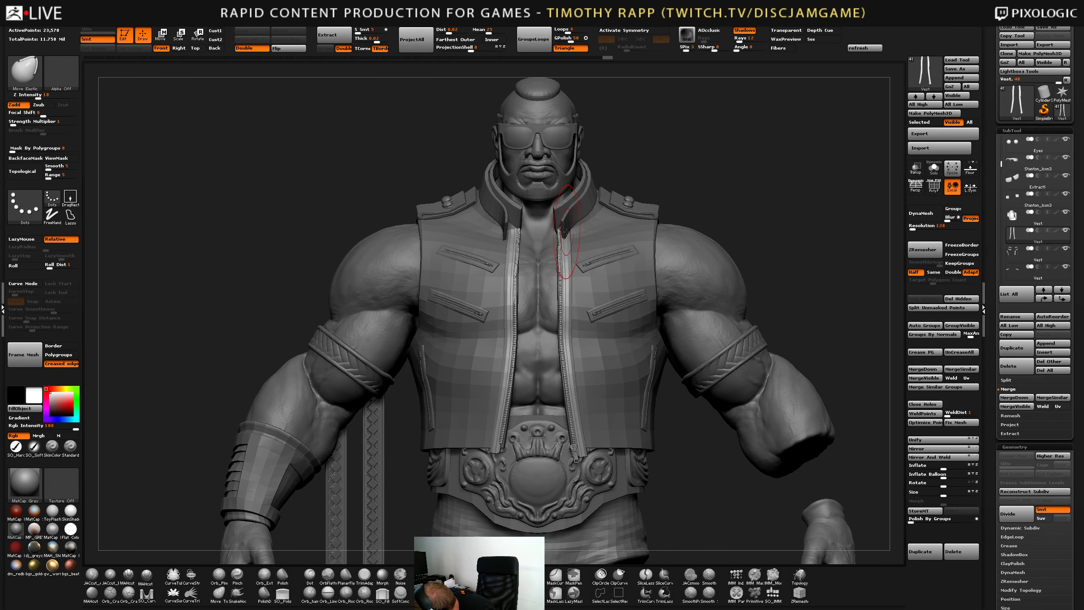
# Render the whole character with Best Preview Render to review the zippers on the vest.
pyautogui.moveTo(572, 247)
pyautogui.mouseDown(button='right')
pyautogui.moveTo(582, 222)
pyautogui.moveTo(559, 264)
pyautogui.mouseUp(button='right')
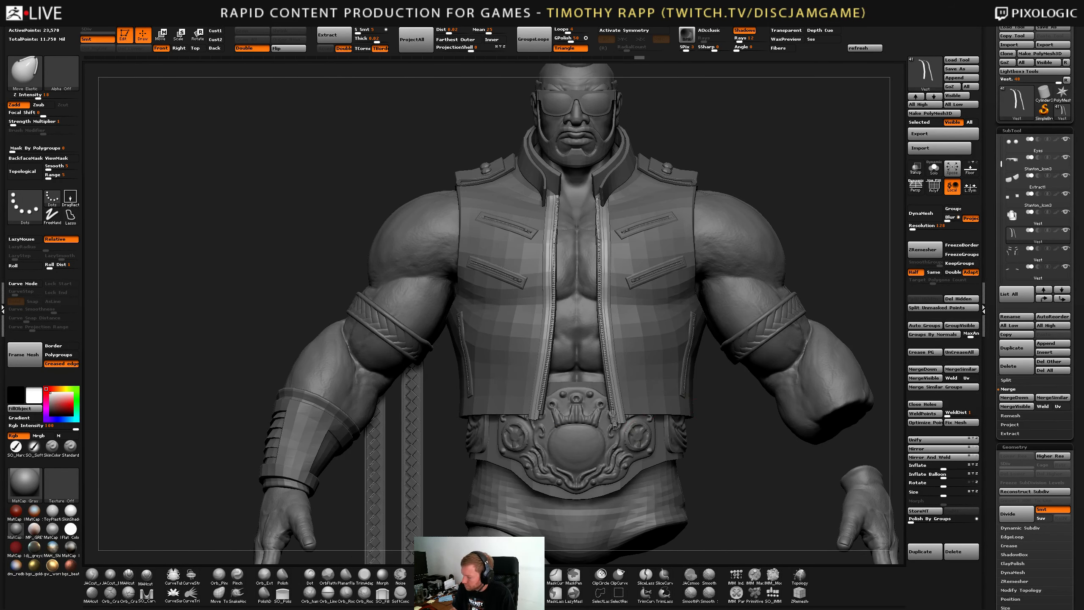
pyautogui.keyDown('ctrl'); pyautogui.moveTo(640, 363); pyautogui.dragTo(669, 413, button='right'); pyautogui.keyUp('ctrl')
pyautogui.moveTo(731, 398); pyautogui.dragTo(740, 440, button='right')
pyautogui.keyDown('ctrl'); pyautogui.click(695, 392); pyautogui.keyUp('ctrl')
pyautogui.keyDown('ctrl'); pyautogui.click(695, 392); pyautogui.keyUp('ctrl')
pyautogui.keyDown('alt'); pyautogui.moveTo(739, 522); pyautogui.dragTo(649, 369, button='right'); pyautogui.keyUp('alt')
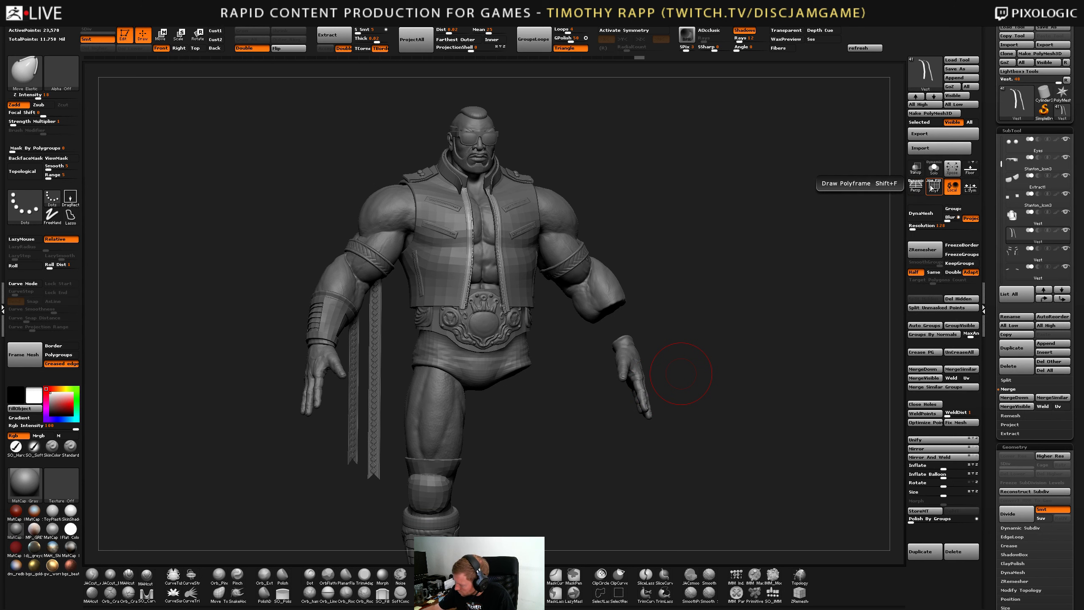
pyautogui.click(687, 38)
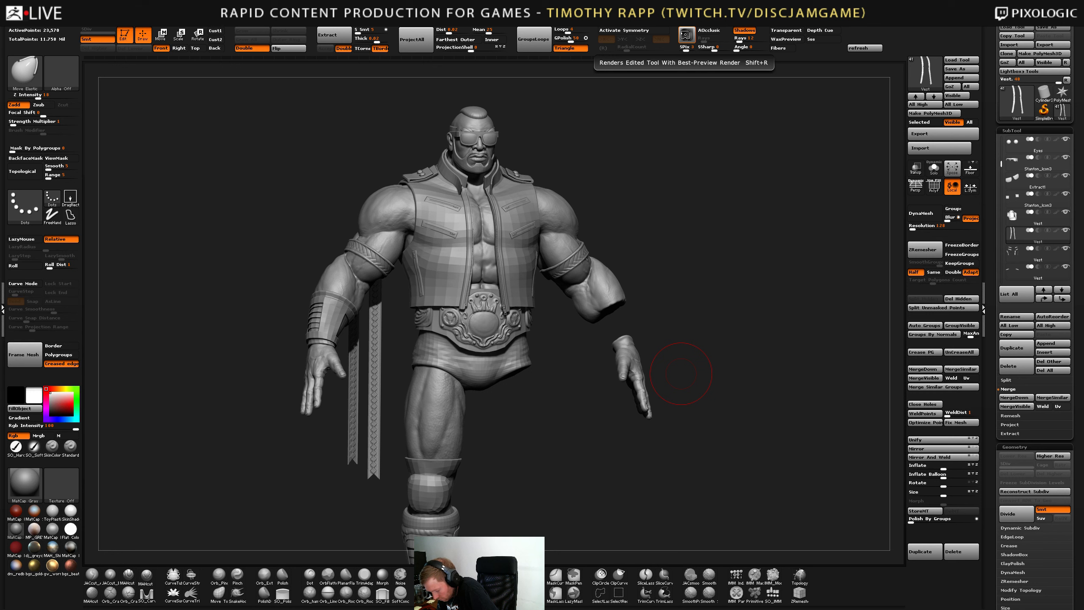
pyautogui.click(686, 37)
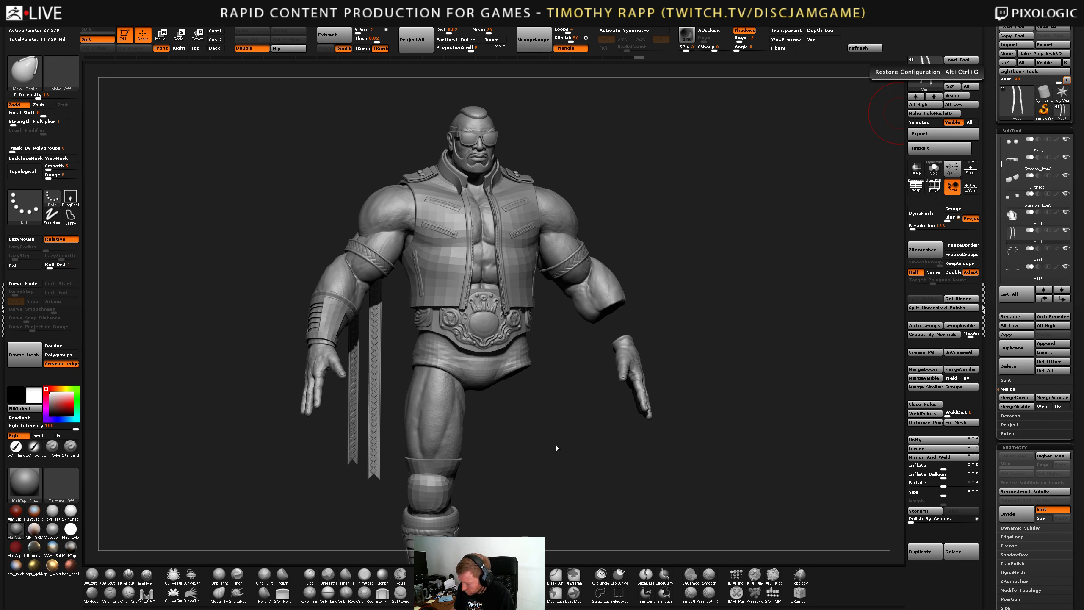
# Make the vest the active subtool, display its polyframe and switch to the ZModeler brush.
pyautogui.moveTo(531, 474); pyautogui.dragTo(537, 436)
pyautogui.moveTo(544, 485)
pyautogui.mouseDown()
pyautogui.moveTo(561, 475)
pyautogui.moveTo(554, 443)
pyautogui.moveTo(670, 347)
pyautogui.moveTo(709, 333)
pyautogui.mouseUp()
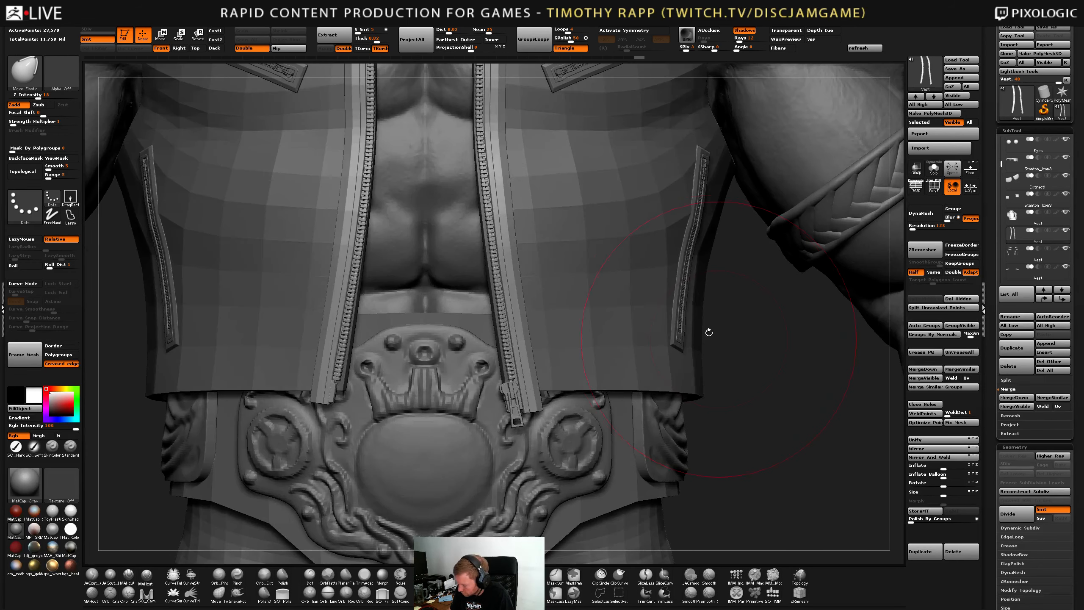
pyautogui.moveTo(586, 363)
pyautogui.keyDown('alt'); pyautogui.mouseDown(button='right')
pyautogui.moveTo(563, 366)
pyautogui.moveTo(562, 287)
pyautogui.moveTo(567, 400)
pyautogui.moveTo(547, 408)
pyautogui.mouseUp(button='right'); pyautogui.keyUp('alt')
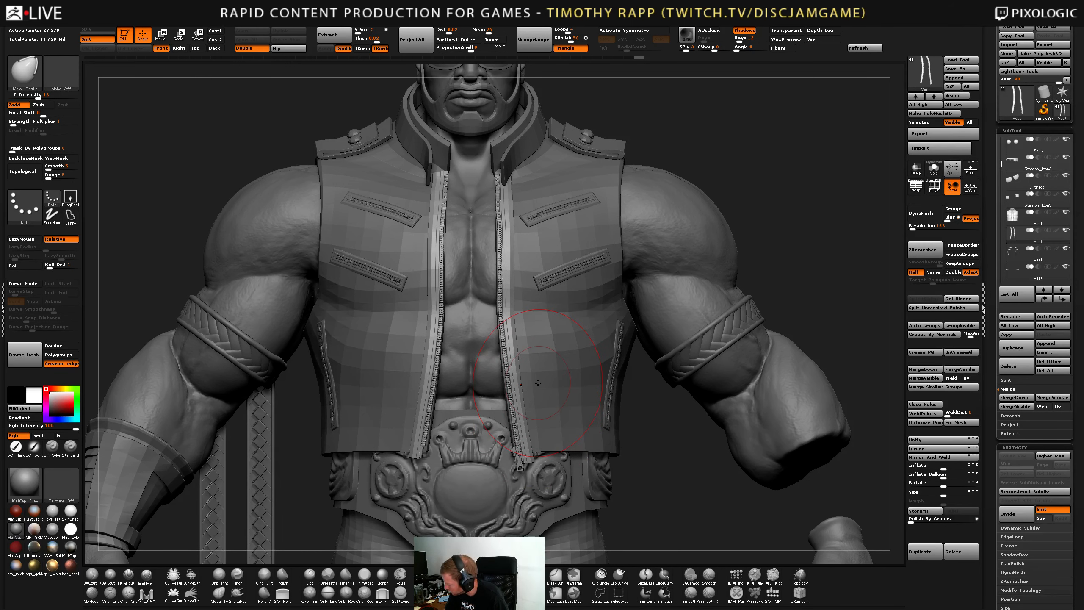
pyautogui.press('Up')
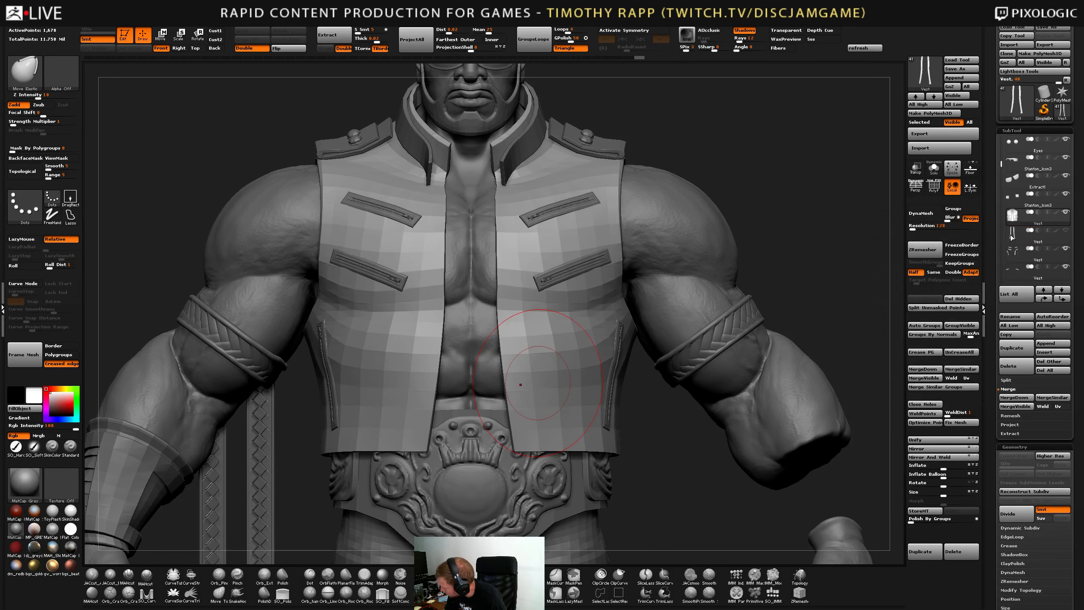
pyautogui.hotkey('shift', 'f')
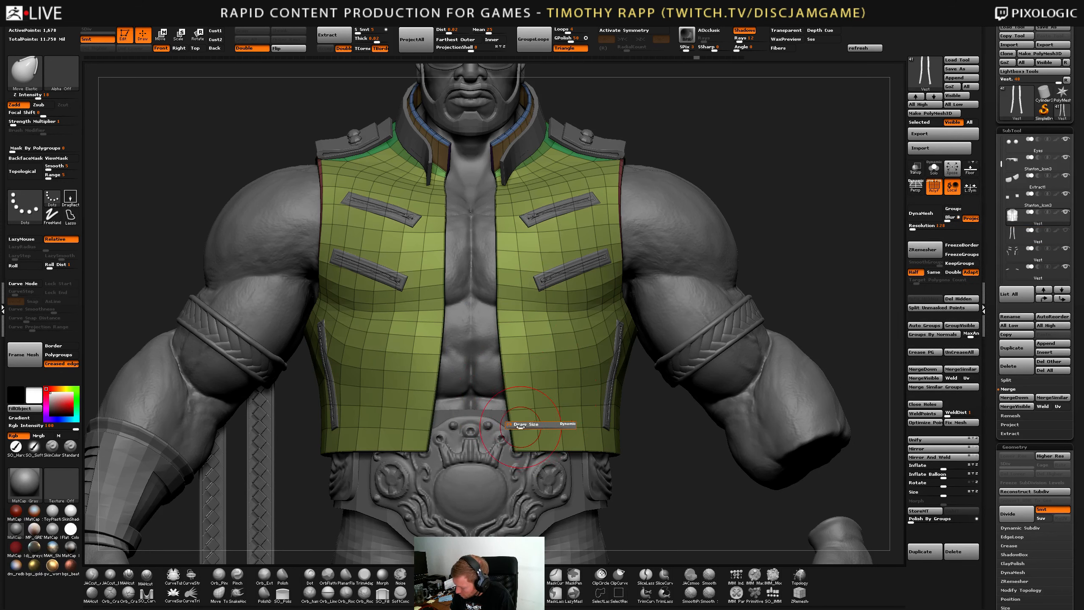
pyautogui.press('b')
pyautogui.press('z')
pyautogui.press('m')
# Mark the column of polygons along both front edges of the vest and assign them a shared new polygroup with ZModeler.
pyautogui.moveTo(516, 390); pyautogui.dragTo(505, 217)
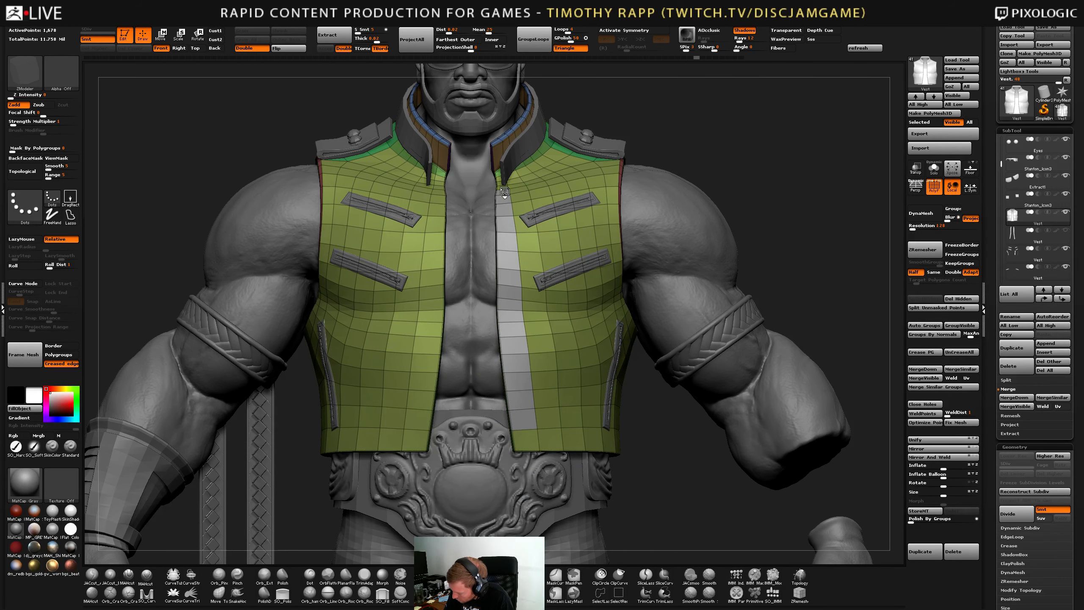
pyautogui.moveTo(501, 194); pyautogui.dragTo(436, 185, button='right')
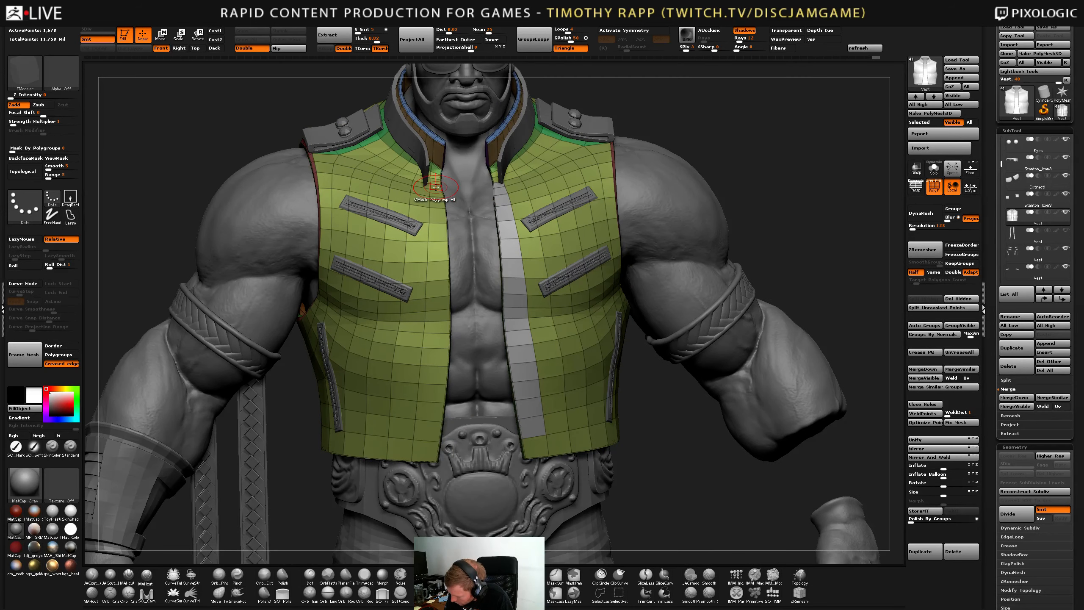
pyautogui.moveTo(436, 187); pyautogui.dragTo(428, 424)
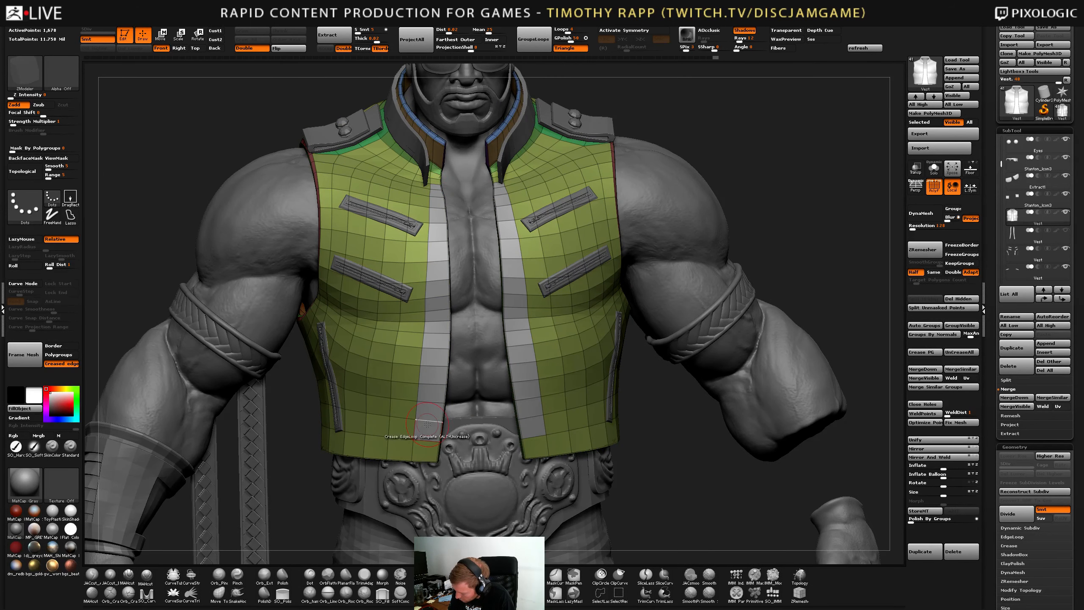
pyautogui.moveTo(535, 426); pyautogui.dragTo(537, 423, button='right')
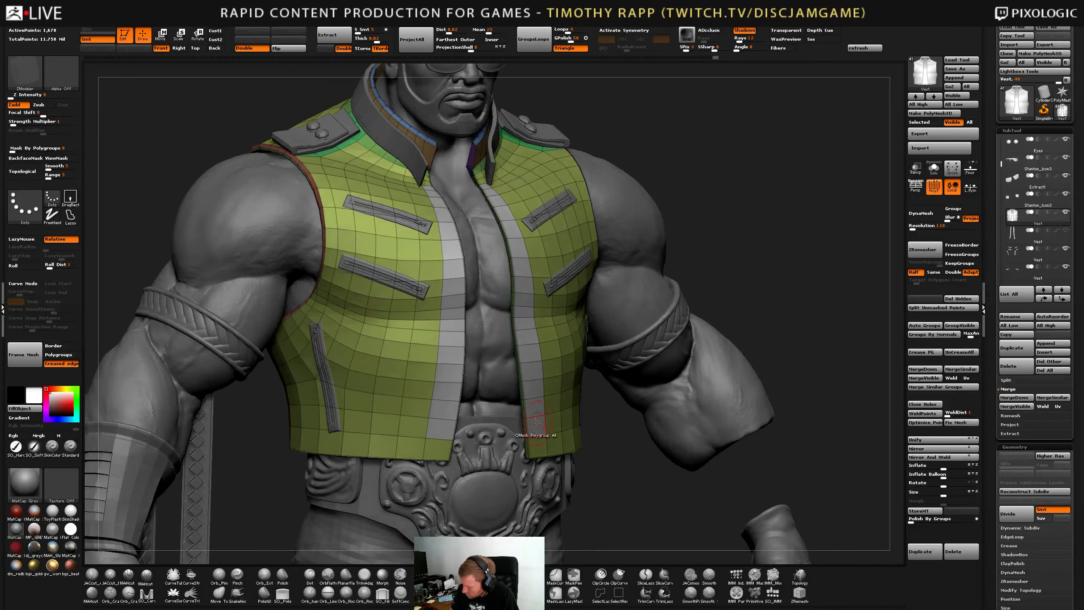
pyautogui.click(536, 425)
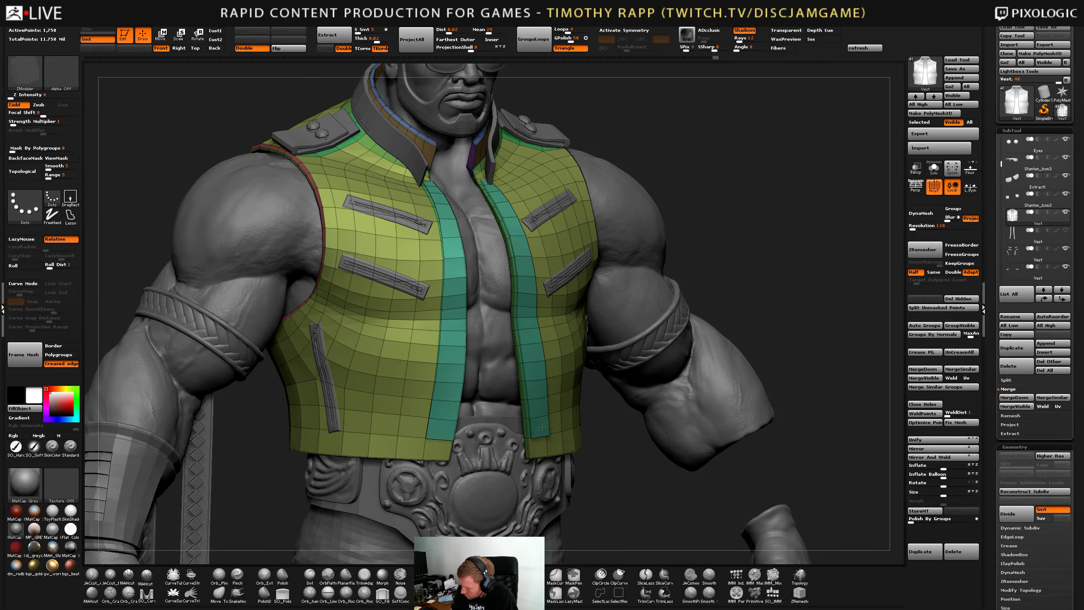
pyautogui.moveTo(540, 427); pyautogui.dragTo(533, 429)
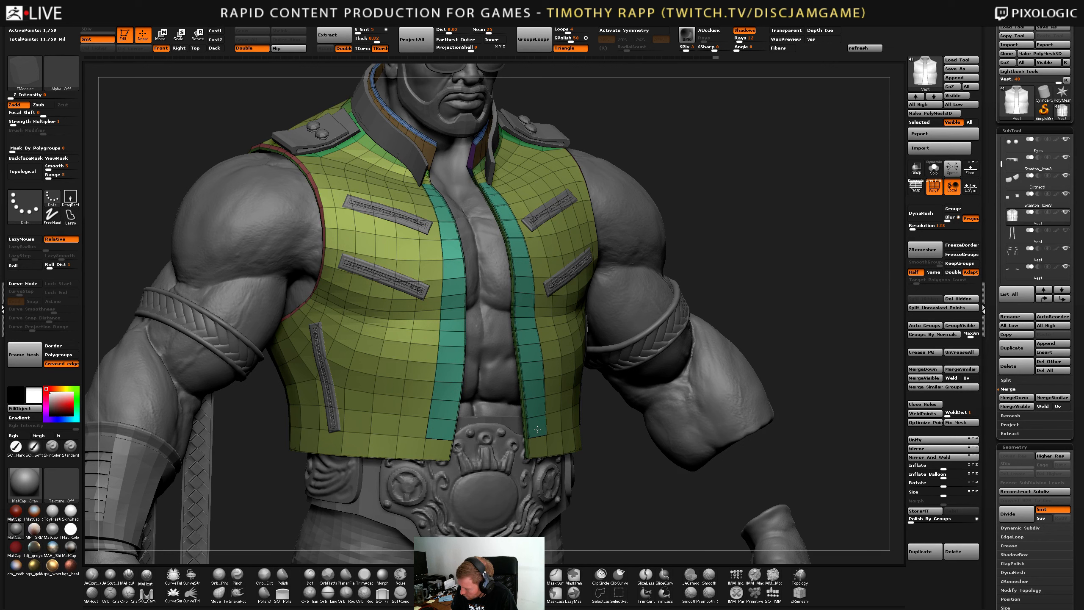
# Isolate the front edge polygroup and split the strips from the vest into their own subtool.
pyautogui.hotkey('ctrl', 'shift')
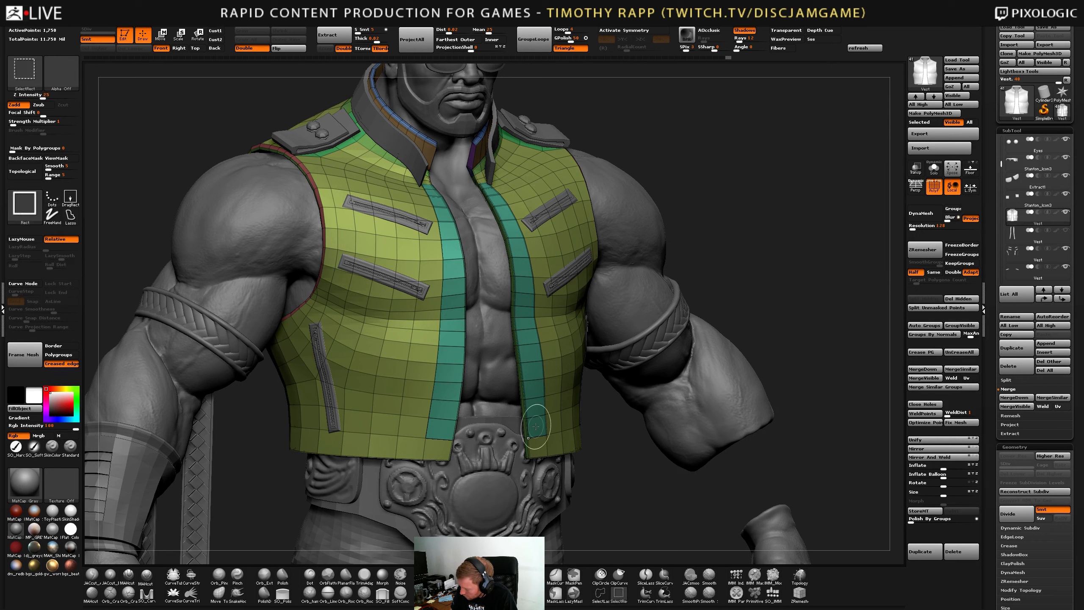
pyautogui.keyDown('ctrl'); pyautogui.keyDown('shift'); pyautogui.click(533, 430); pyautogui.keyUp('shift'); pyautogui.keyUp('ctrl')
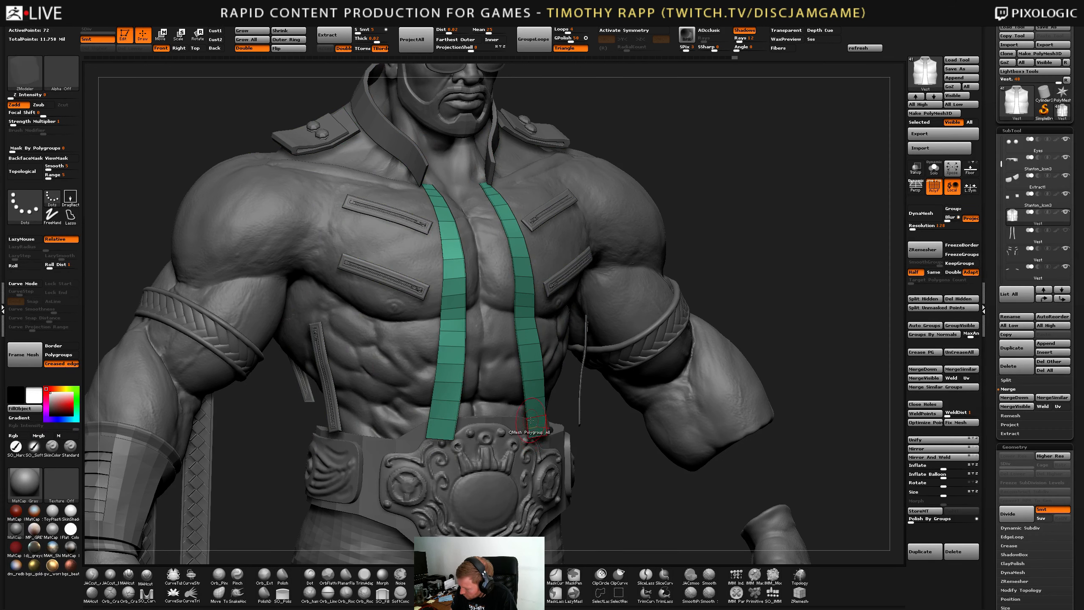
pyautogui.keyDown('ctrl'); pyautogui.keyDown('shift'); pyautogui.click(858, 378); pyautogui.keyUp('shift'); pyautogui.keyUp('ctrl')
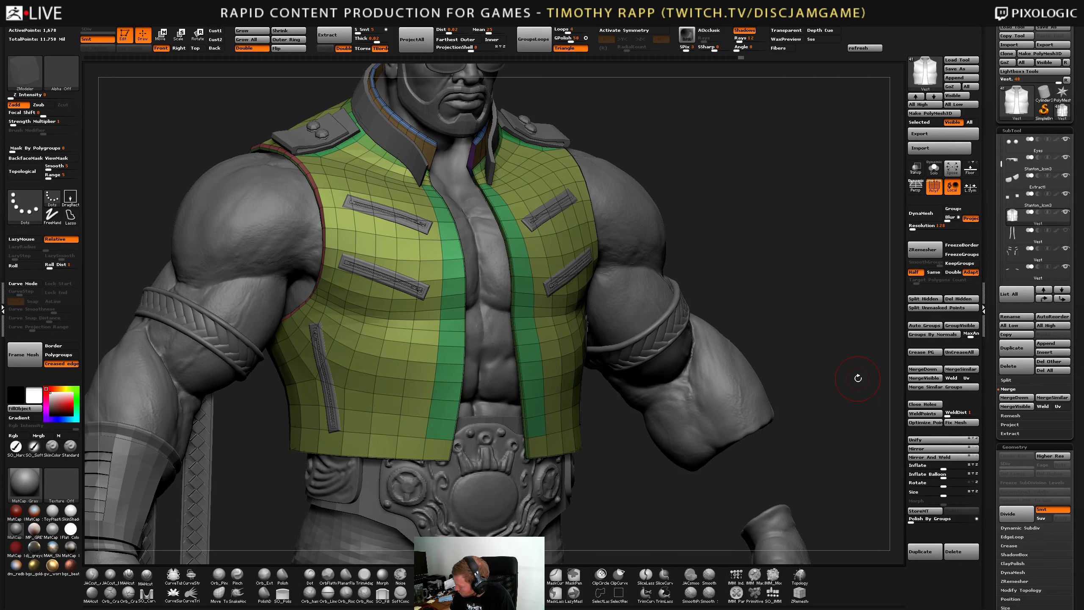
pyautogui.click(951, 308)
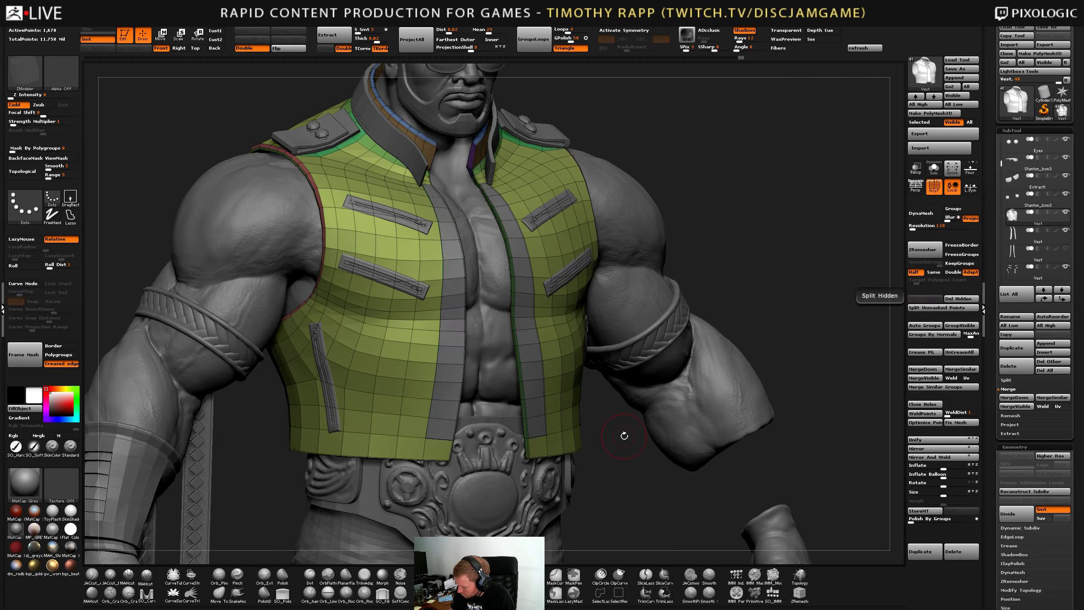
# Undo the split and polygroup changes on the vest to restore its whole front, and check the vest in Solo mode.
pyautogui.hotkey('ctrl', 'z')
pyautogui.hotkey('ctrl', 'z')
pyautogui.press('b')
pyautogui.press('z')
pyautogui.press('m')
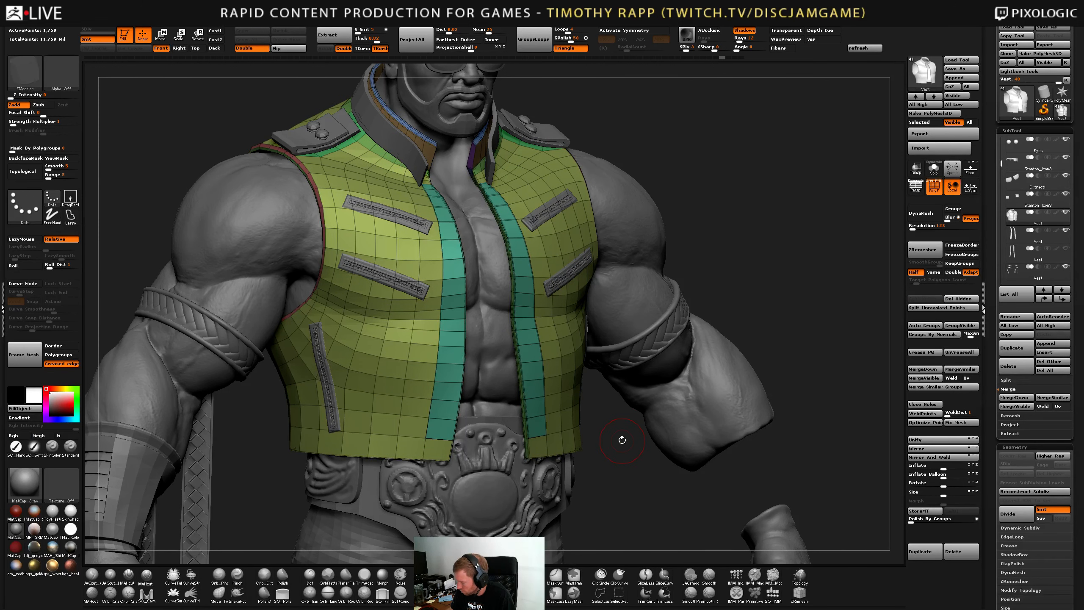
pyautogui.click(934, 170)
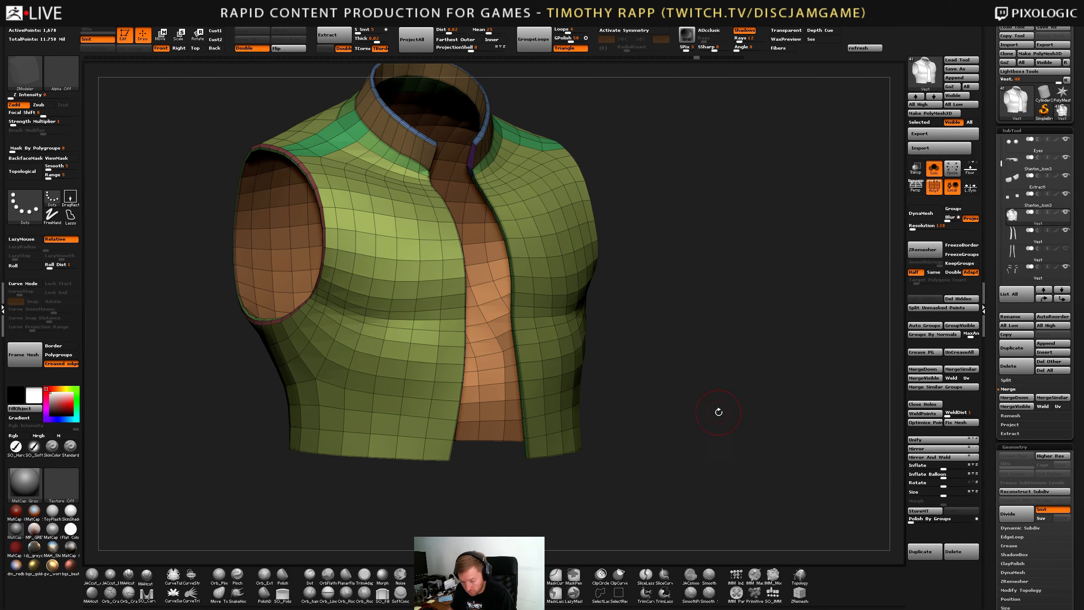
# Select the separated edge strips subtool, leave Solo mode and remove all creases from the strips.
pyautogui.hotkey('alt', 'Down')
pyautogui.click(933, 170)
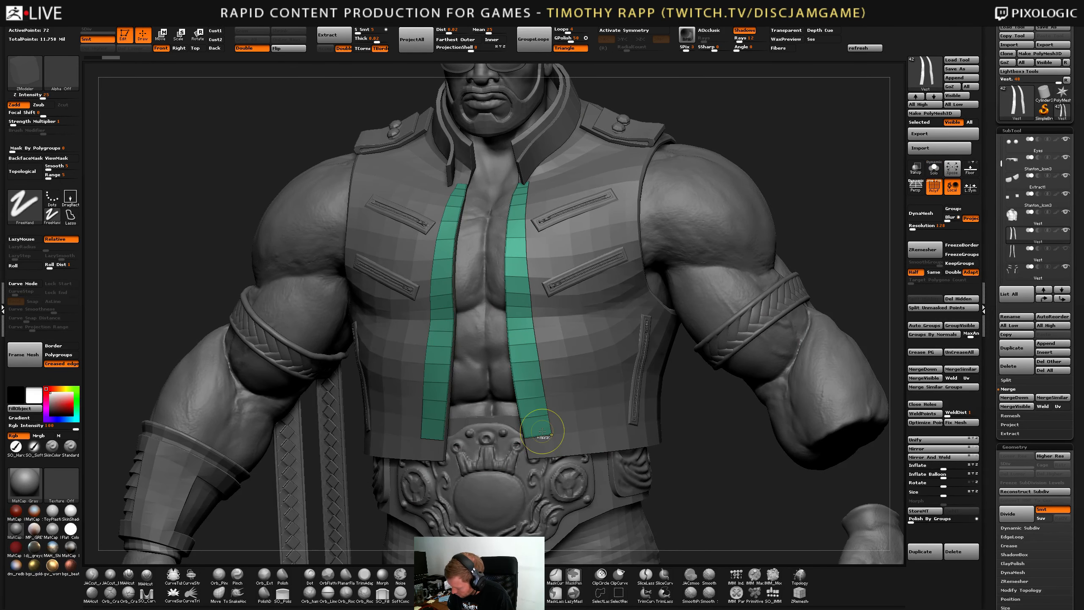
pyautogui.press('space')
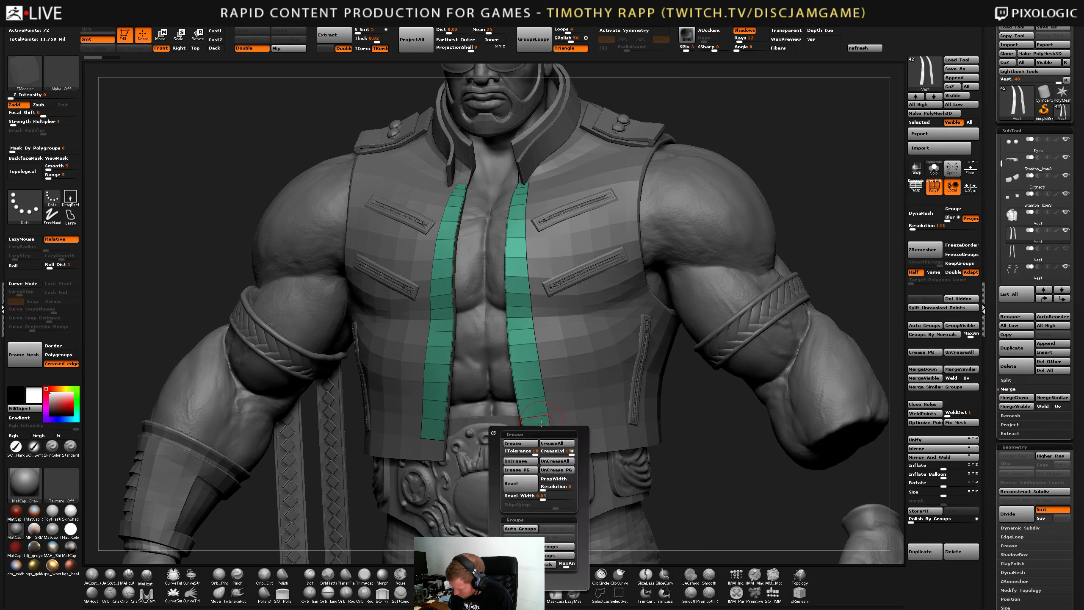
pyautogui.click(556, 462)
# Insert a single edge loop lengthwise down the middle of both strips with ZModeler.
pyautogui.press('space')
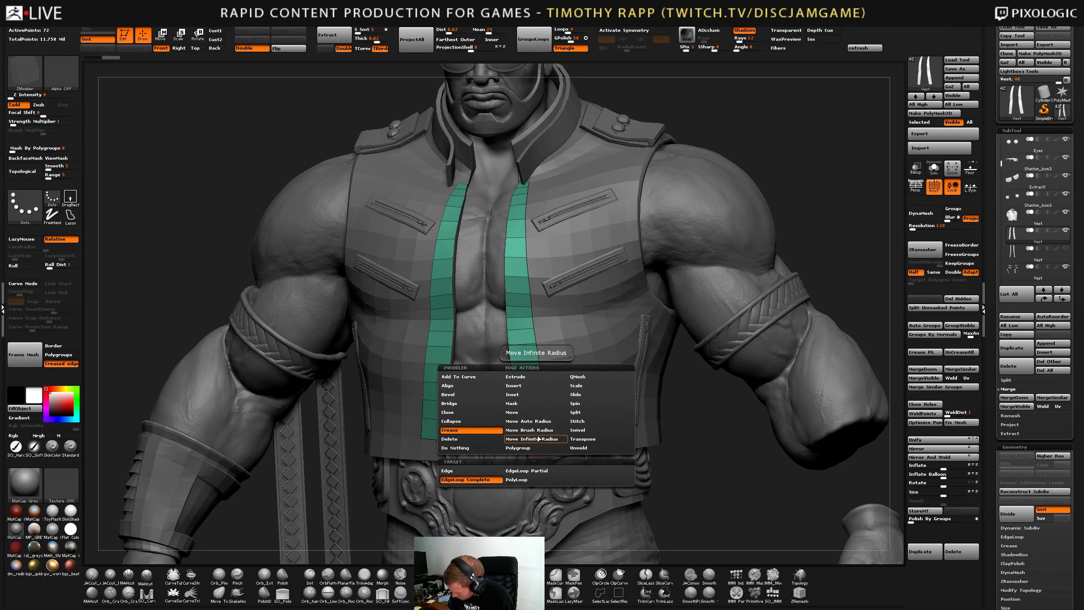
pyautogui.click(536, 387)
pyautogui.click(537, 434)
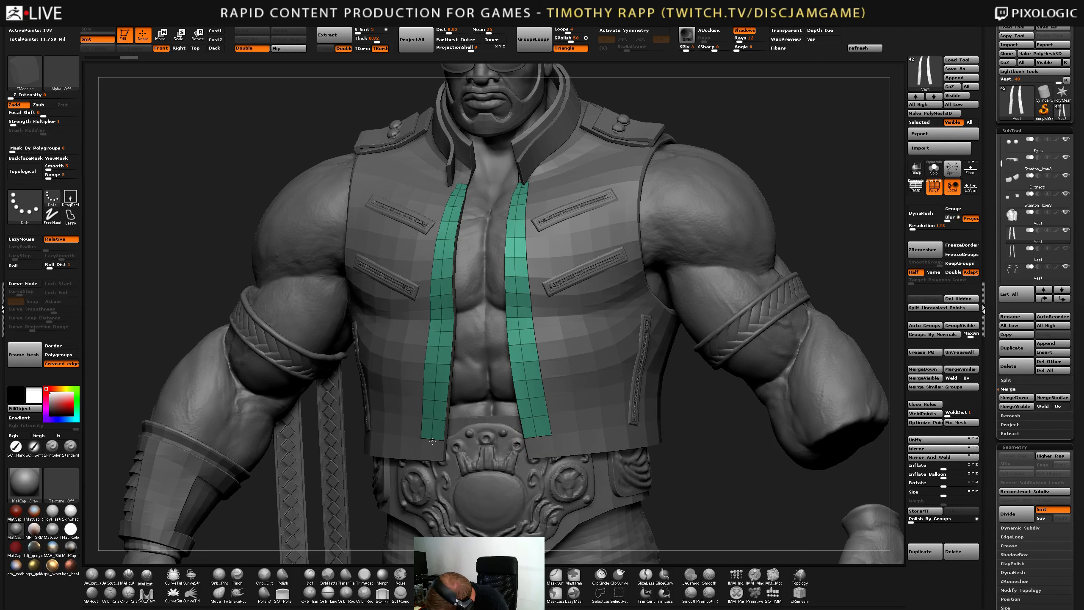
pyautogui.press('space')
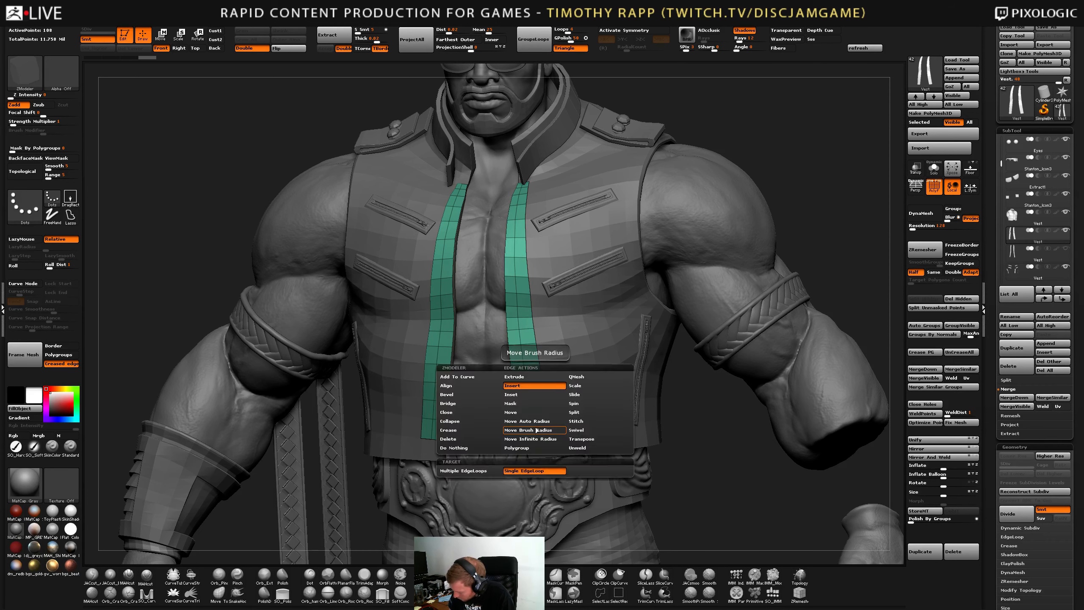
pyautogui.click(535, 423)
pyautogui.press('b')
pyautogui.click(312, 552)
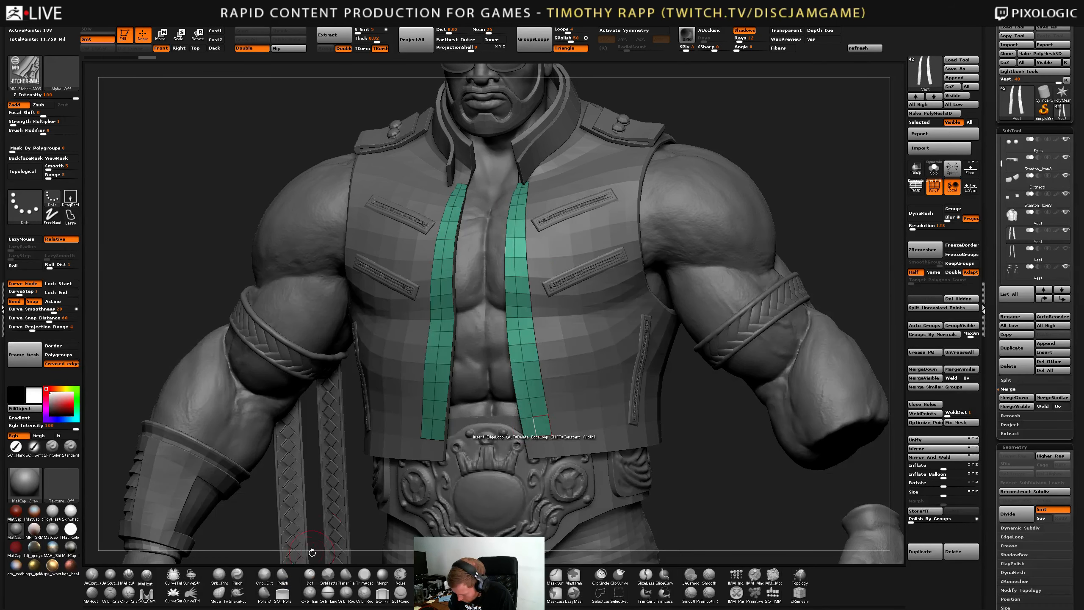
pyautogui.press('b')
pyautogui.press('z')
pyautogui.press('m')
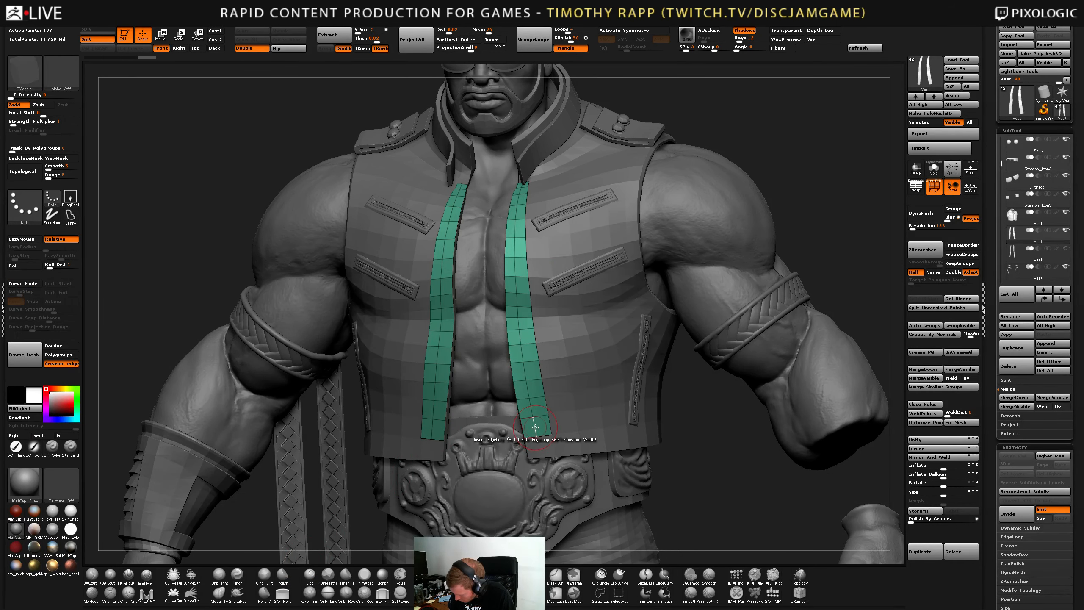
# Crease the lengthwise middle edge loop of the strip on the character's left side and frame it as a curve.
pyautogui.press('space')
pyautogui.click(466, 421)
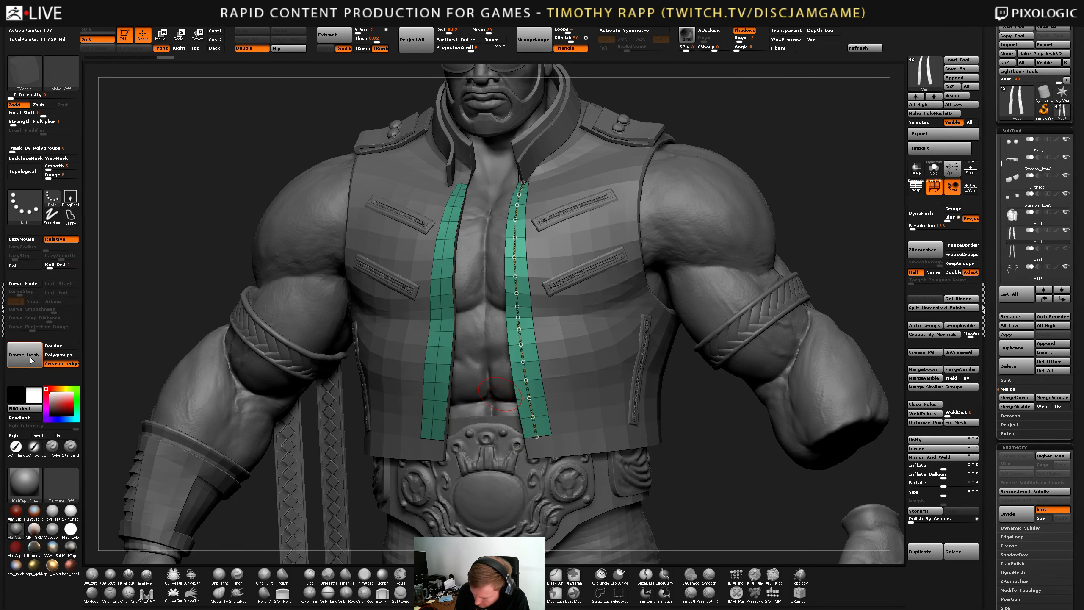
# Try inserting a zipper along the framed curve with the zipper insert-mesh brush, and undo the insertion.
pyautogui.press('b')
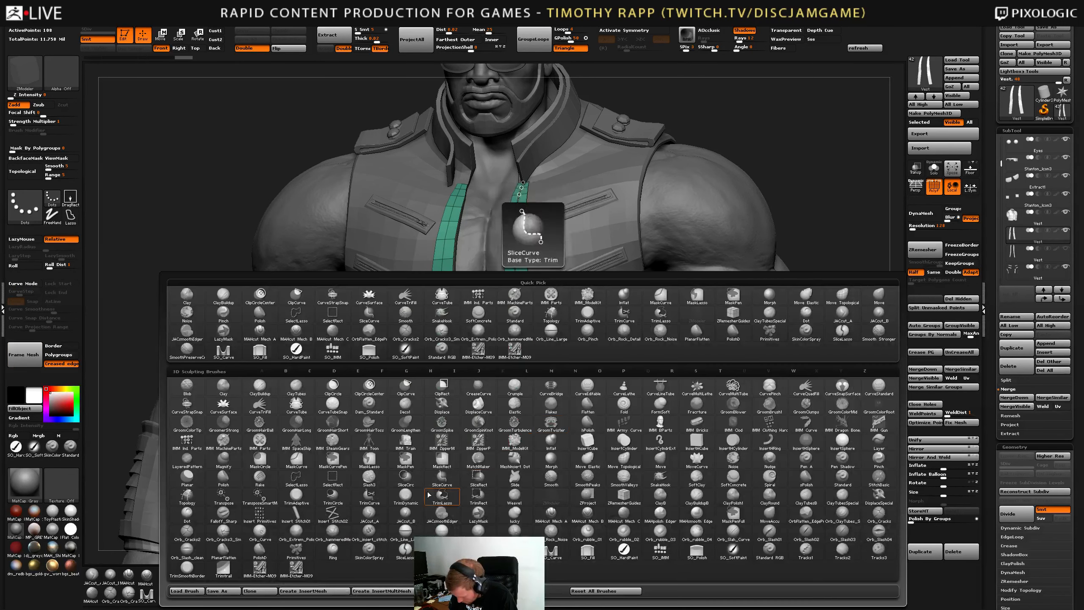
pyautogui.click(312, 554)
pyautogui.press('m')
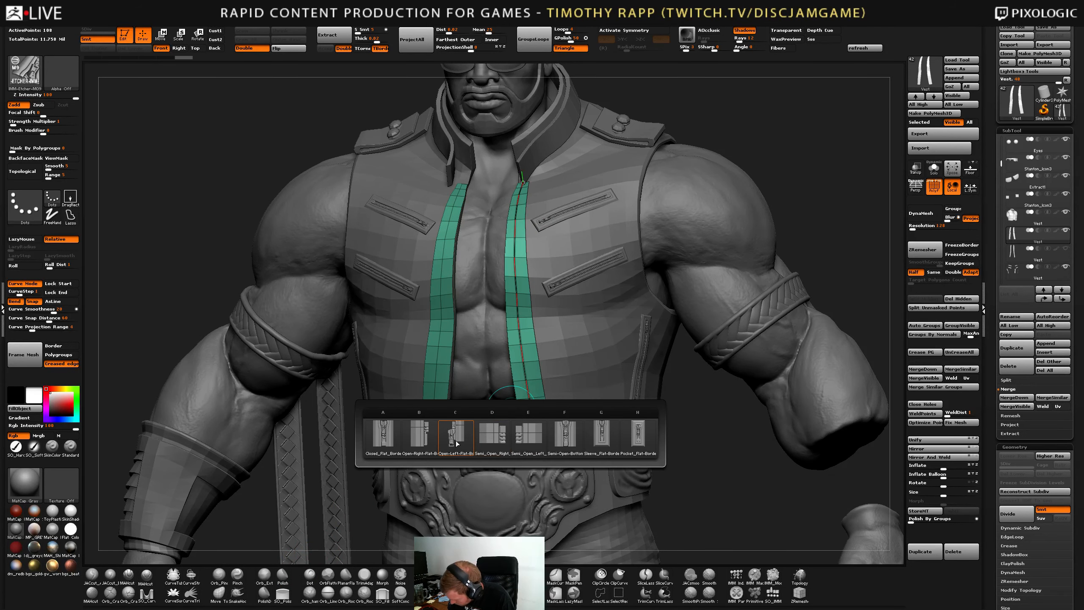
pyautogui.click(493, 432)
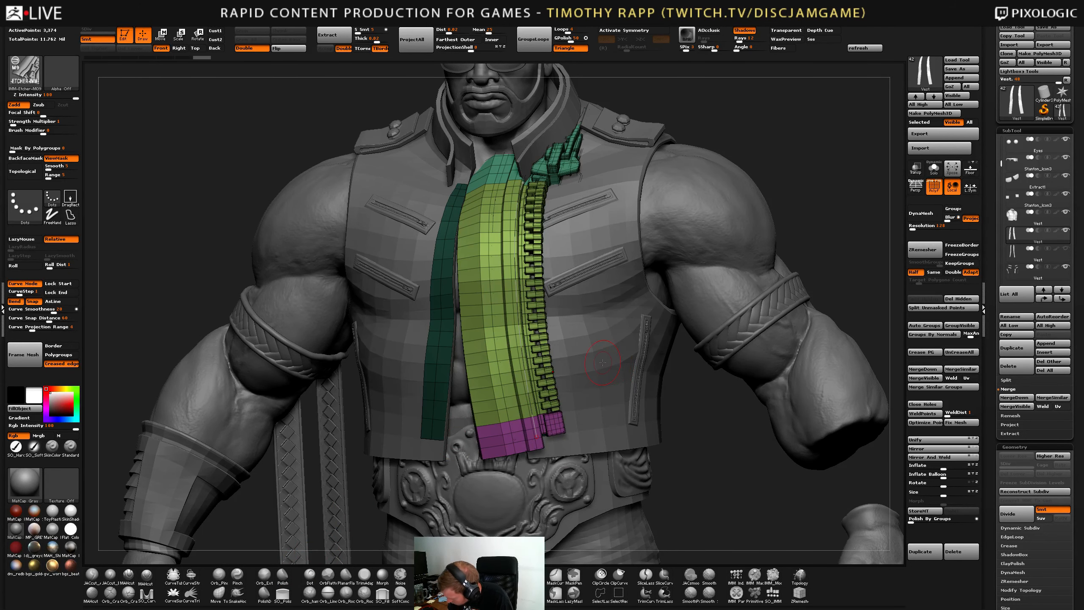
pyautogui.hotkey('ctrl', 'z')
# Adjust the brush's draw size and insert a narrower zipper along the curve, checking its fit with the polyframe hidden.
pyautogui.press('s')
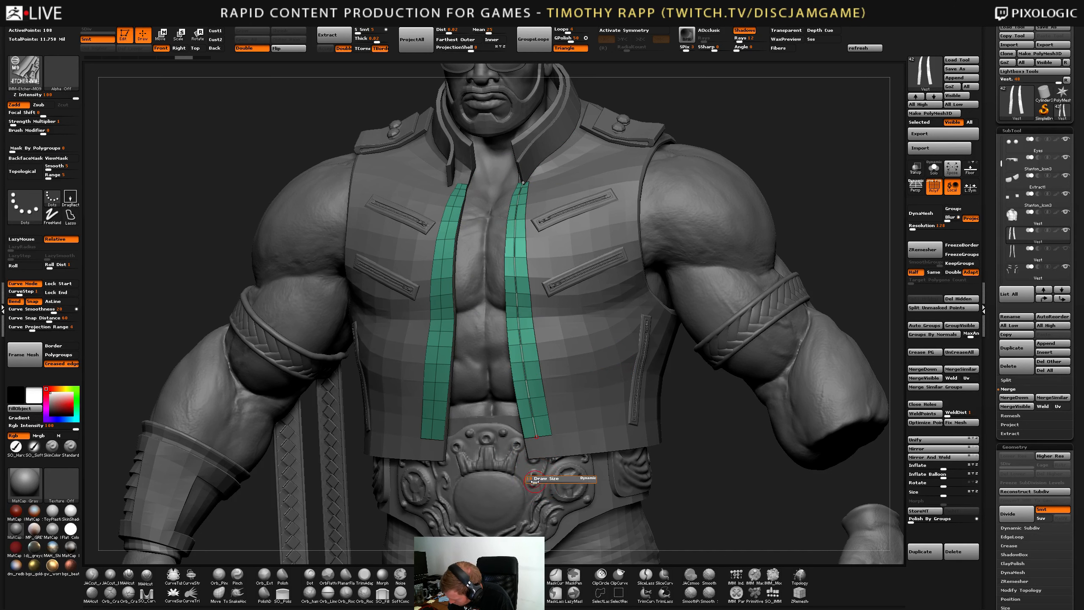
pyautogui.moveTo(535, 481); pyautogui.dragTo(545, 481)
pyautogui.click(532, 424)
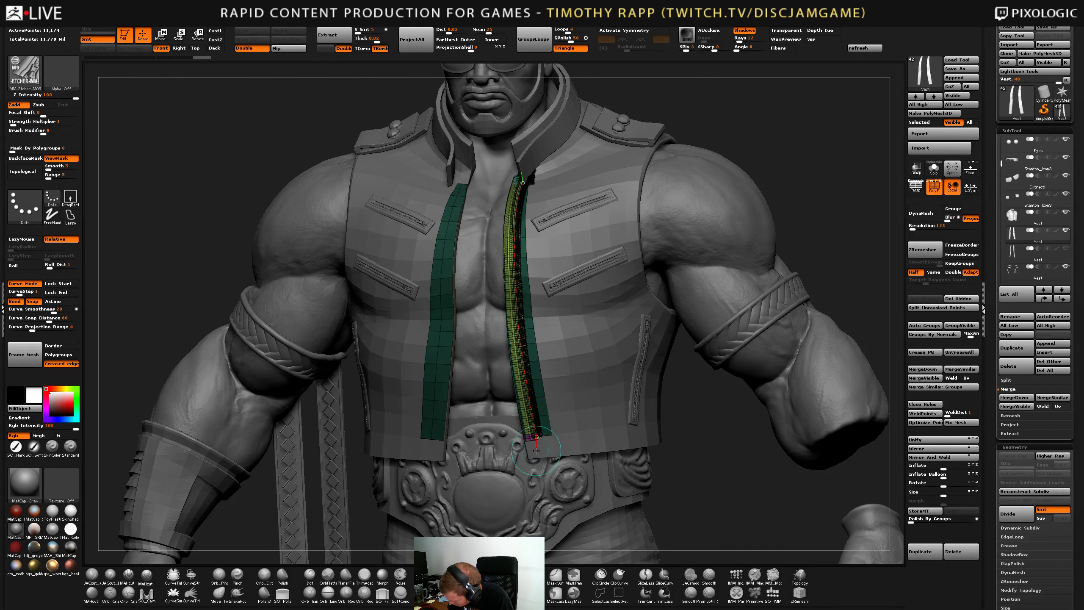
pyautogui.click(545, 397)
pyautogui.hotkey('shift', 'f')
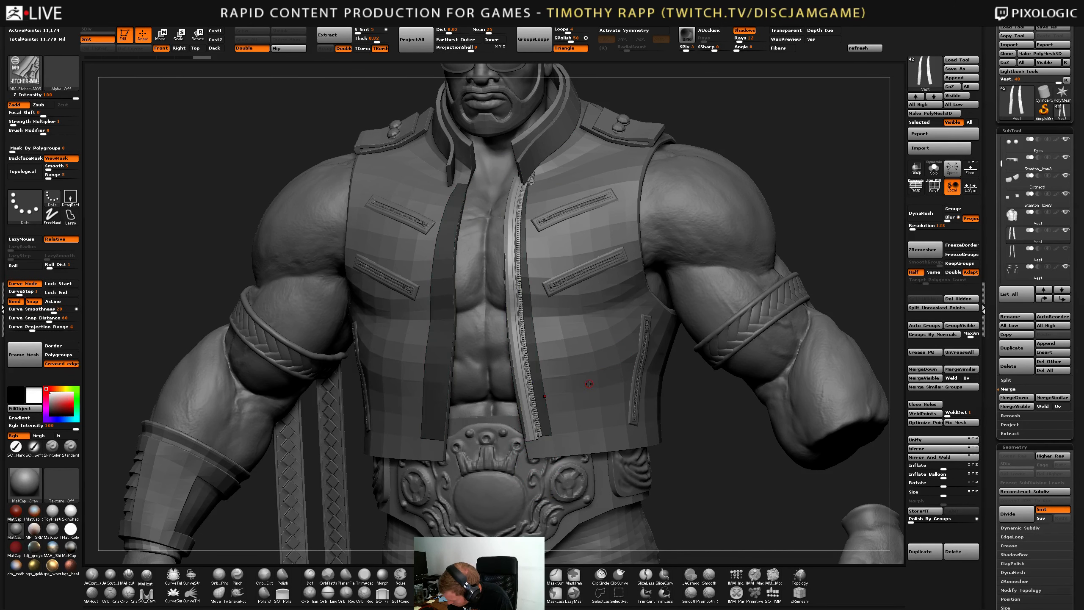
pyautogui.moveTo(589, 384)
pyautogui.mouseDown()
pyautogui.moveTo(614, 406)
pyautogui.moveTo(587, 414)
pyautogui.mouseUp()
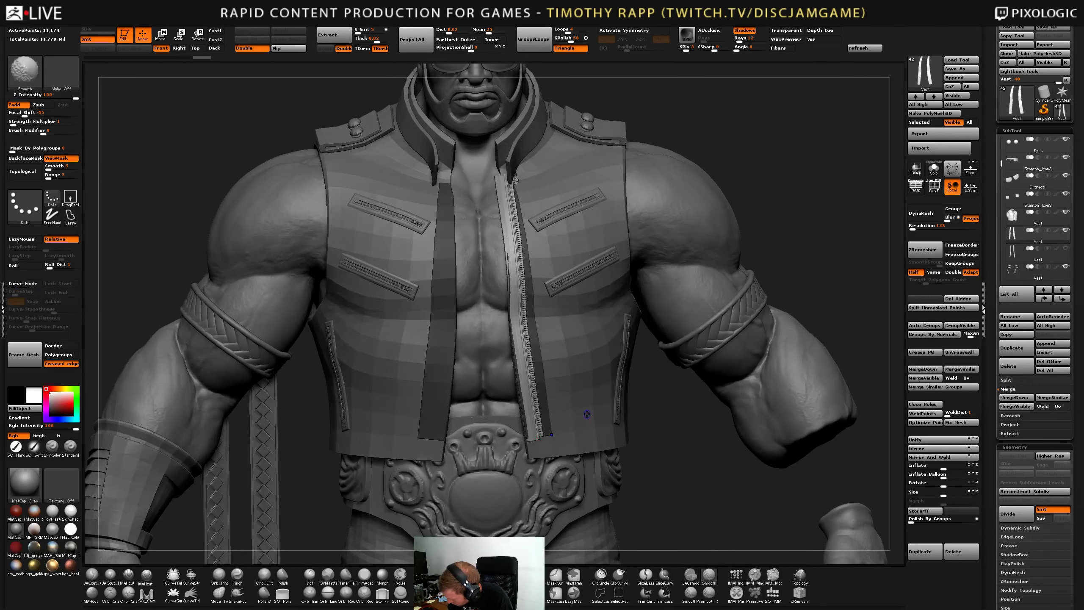
pyautogui.hotkey('shift', 'f')
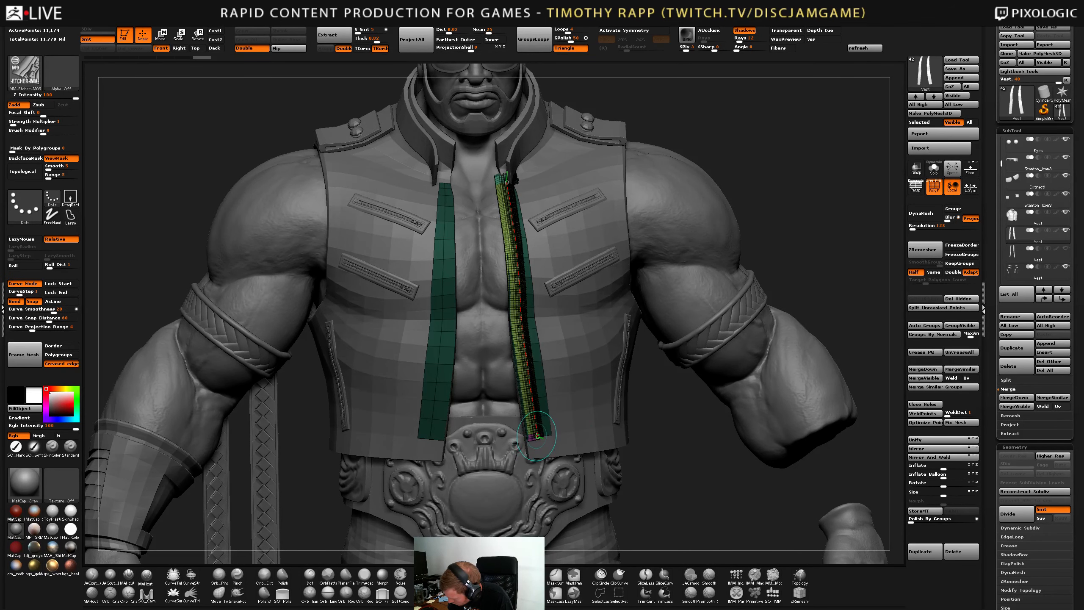
# Undo the inserted zipper, try working with the bare framed curve, and redo back to the zipper.
pyautogui.hotkey('ctrl', 'z')
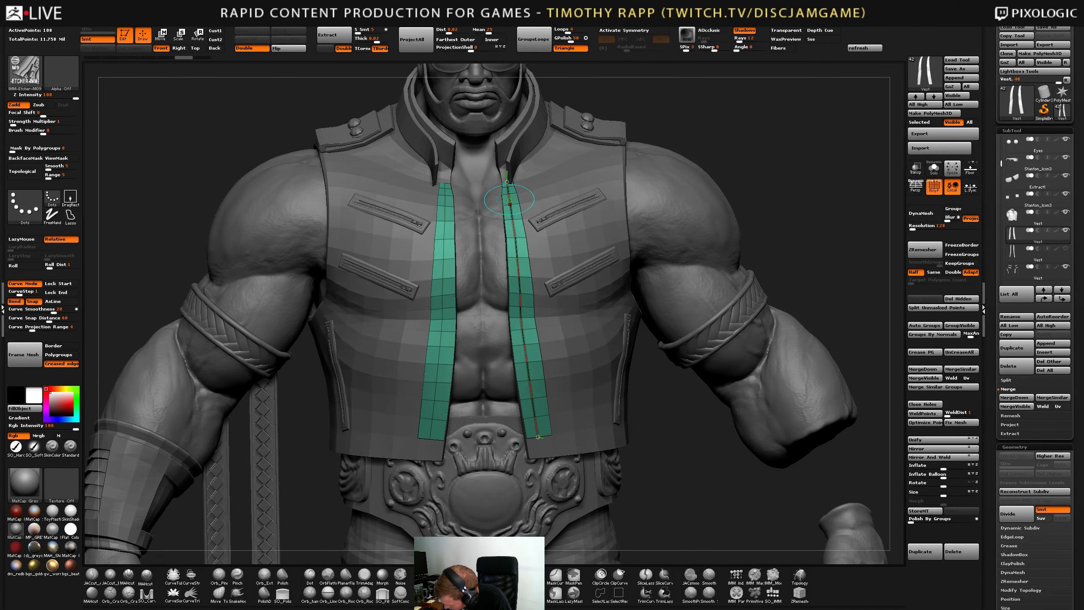
pyautogui.click(508, 196)
pyautogui.press('ctrl')
pyautogui.hotkey('ctrl', 'z')
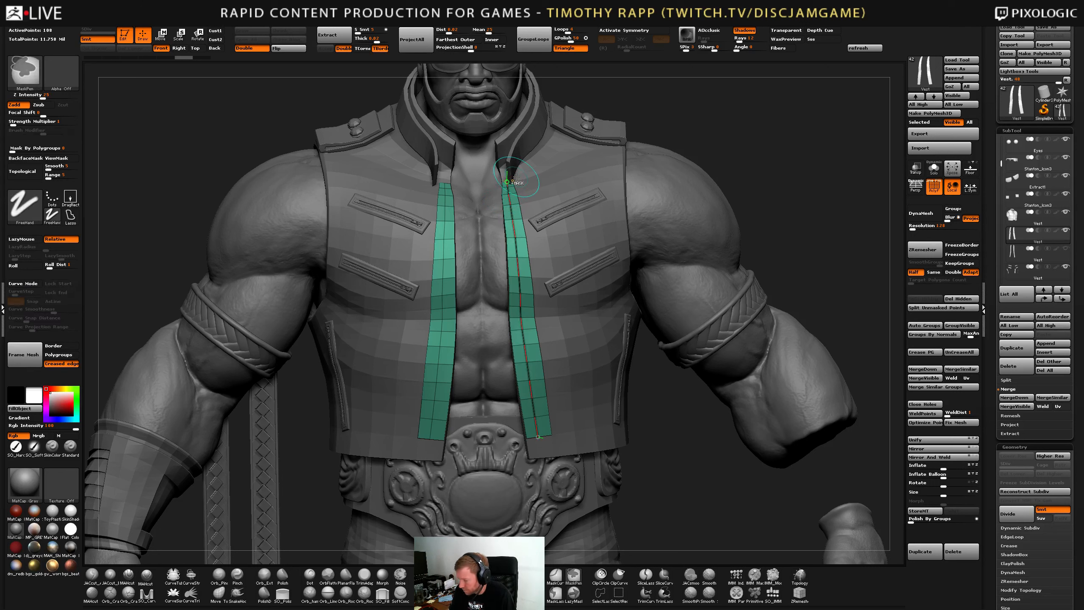
pyautogui.press('ctrl')
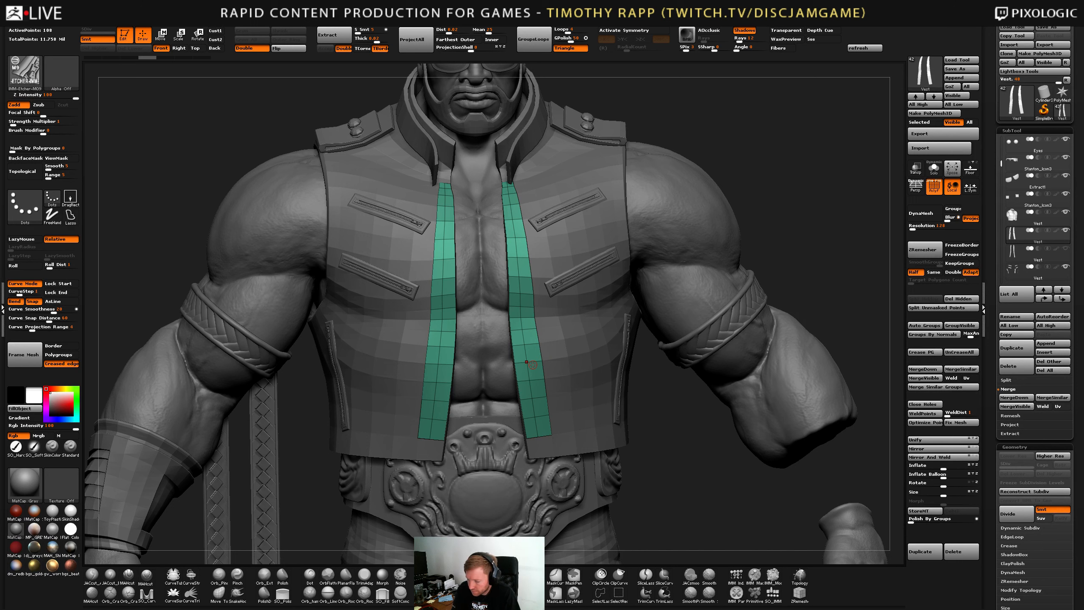
pyautogui.click(29, 356)
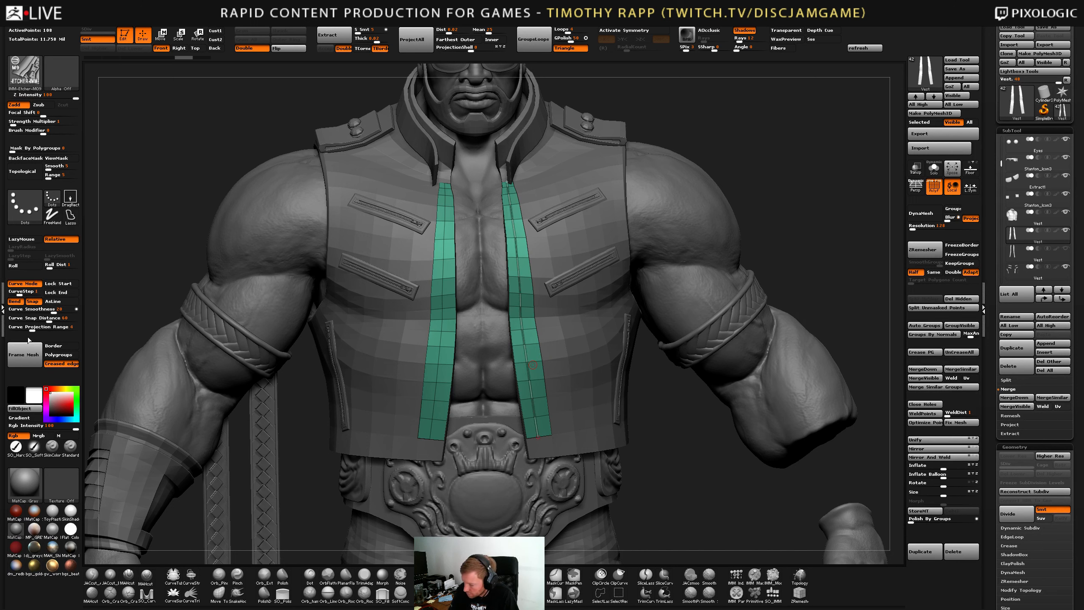
pyautogui.click(526, 356)
pyautogui.hotkey('ctrl', 'z')
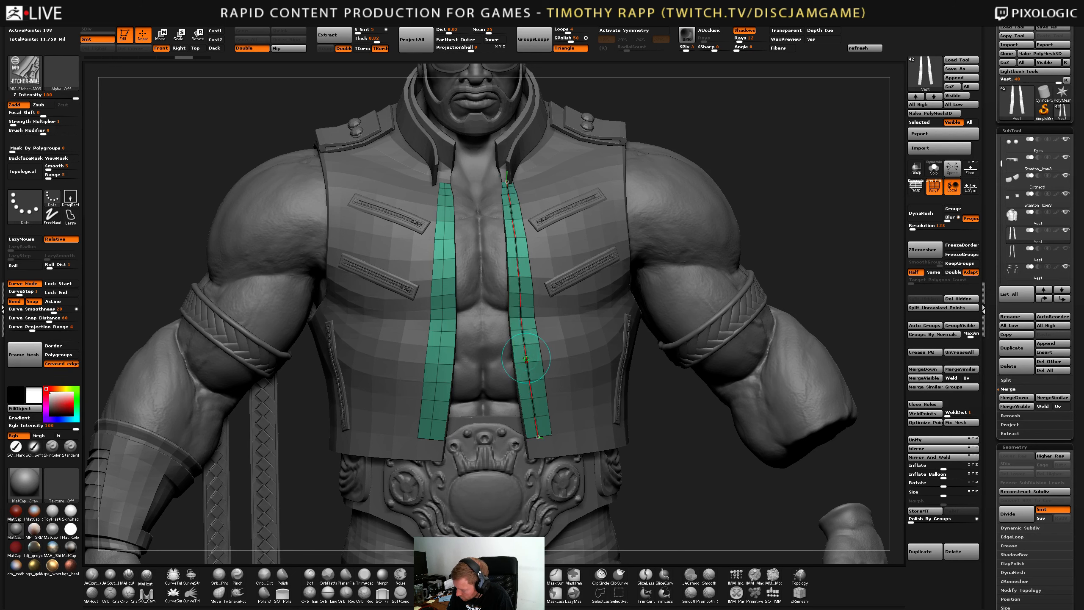
pyautogui.hotkey('ctrl', 'z')
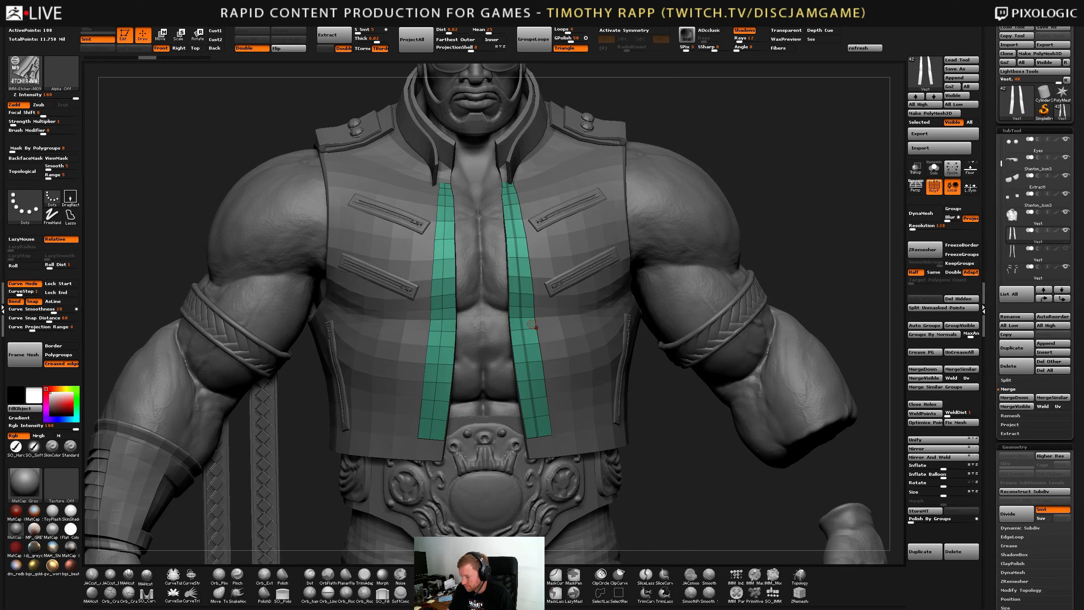
pyautogui.hotkey('ctrl', 'shift', 'z')
pyautogui.hotkey('ctrl', 'shift', 'z')
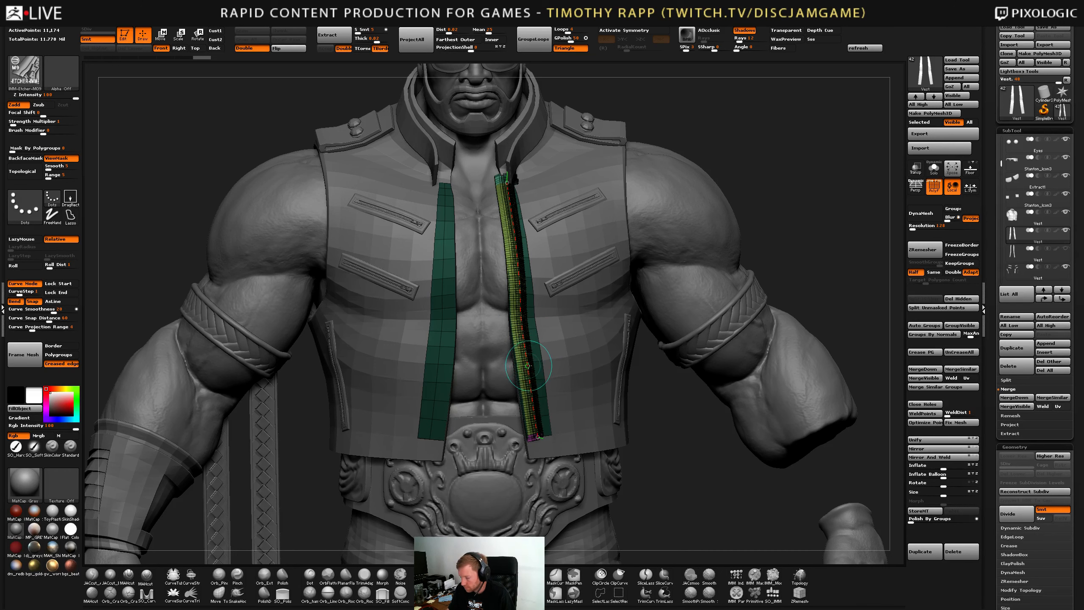
# Switch the brush to the Semi_Open_Left zipper variant and apply it along the strip's curve in place of the current zipper.
pyautogui.hotkey('shift', 'c')
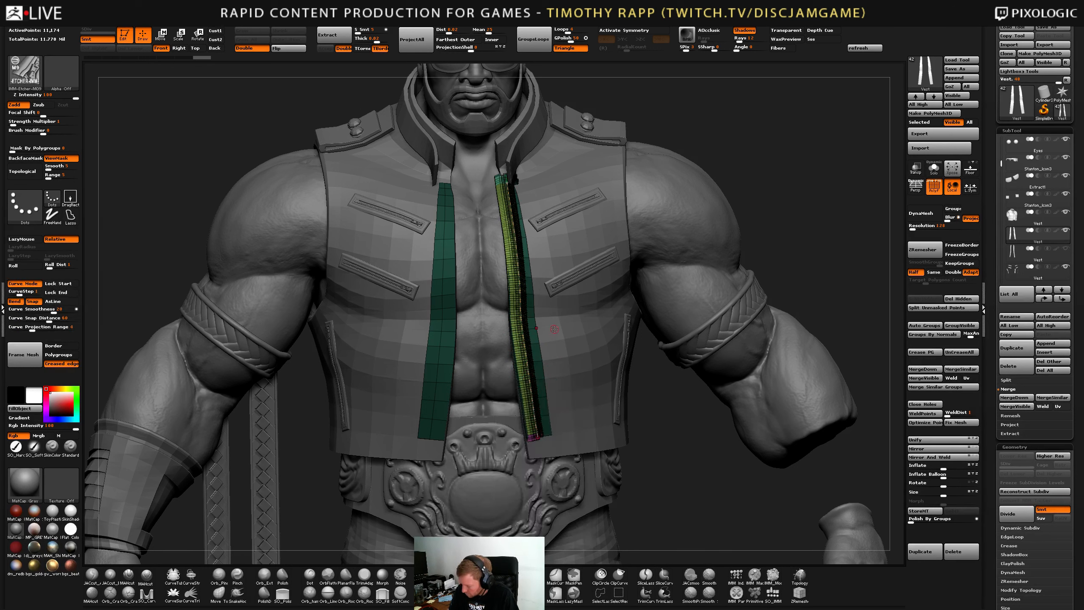
pyautogui.hotkey('shift', 'b')
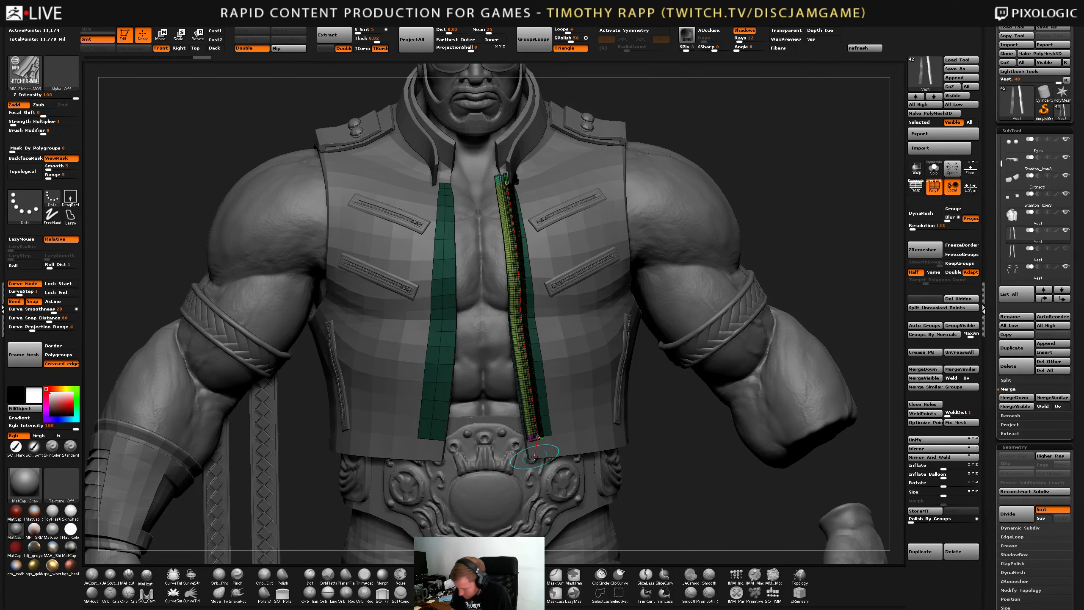
pyautogui.press('b')
pyautogui.click(528, 506)
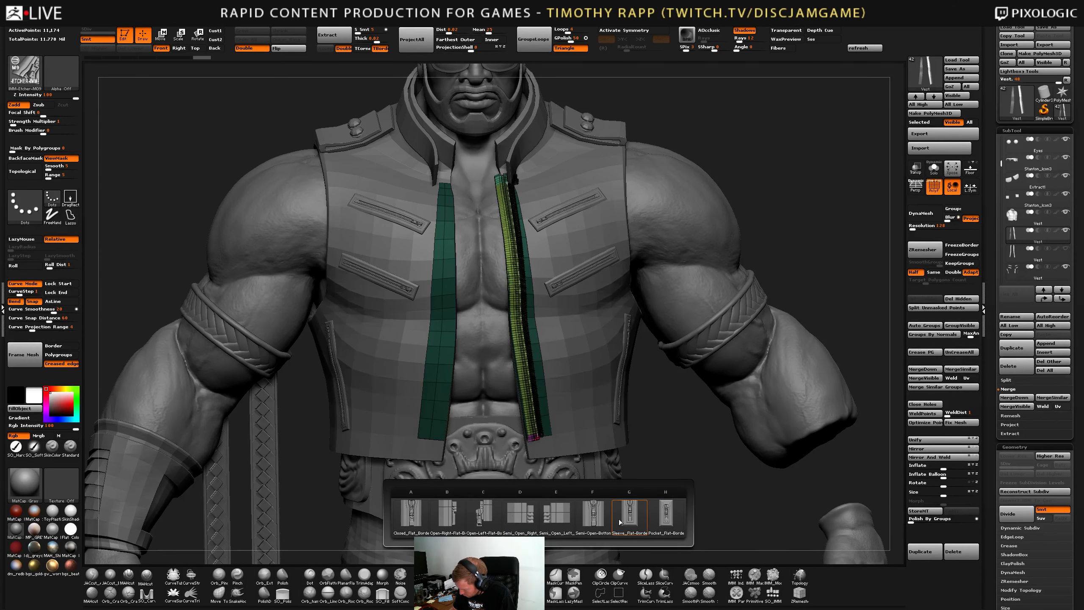
pyautogui.moveTo(599, 513)
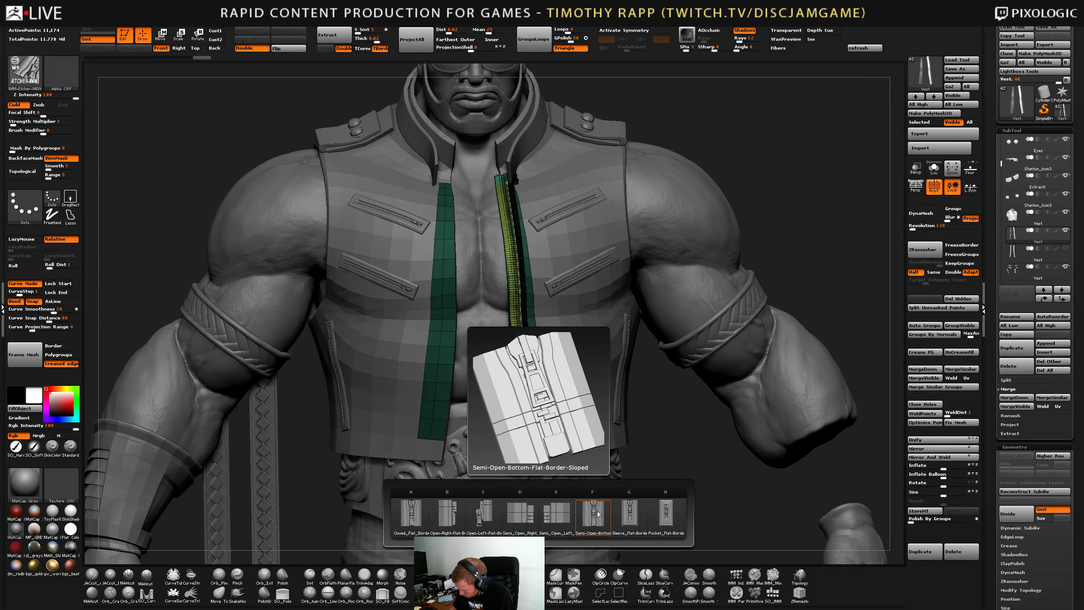
pyautogui.click(556, 517)
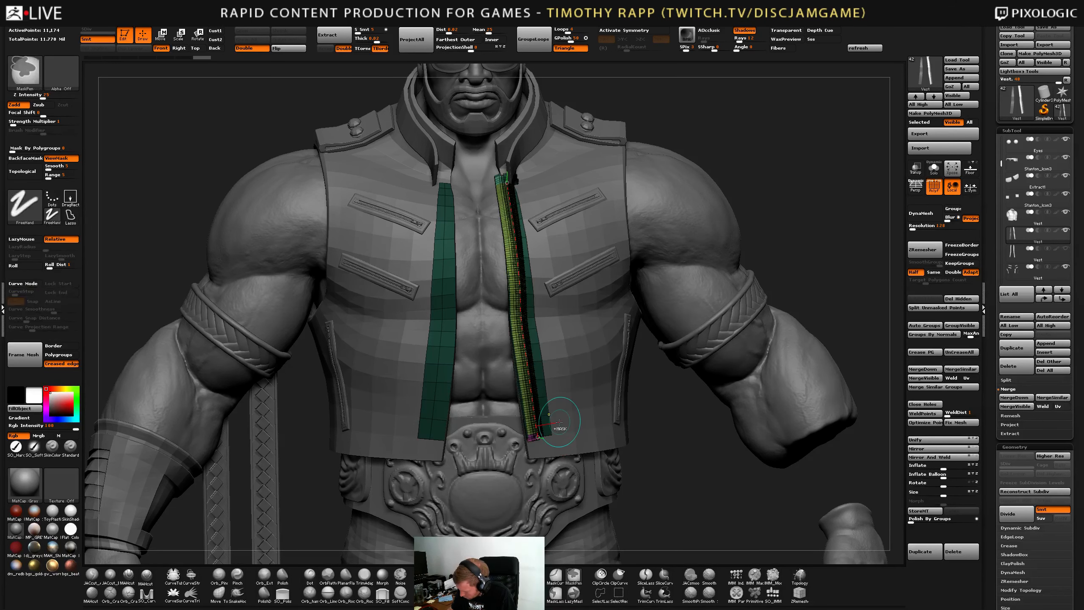
pyautogui.hotkey('ctrl', 'z')
pyautogui.click(541, 421)
pyautogui.click(547, 396)
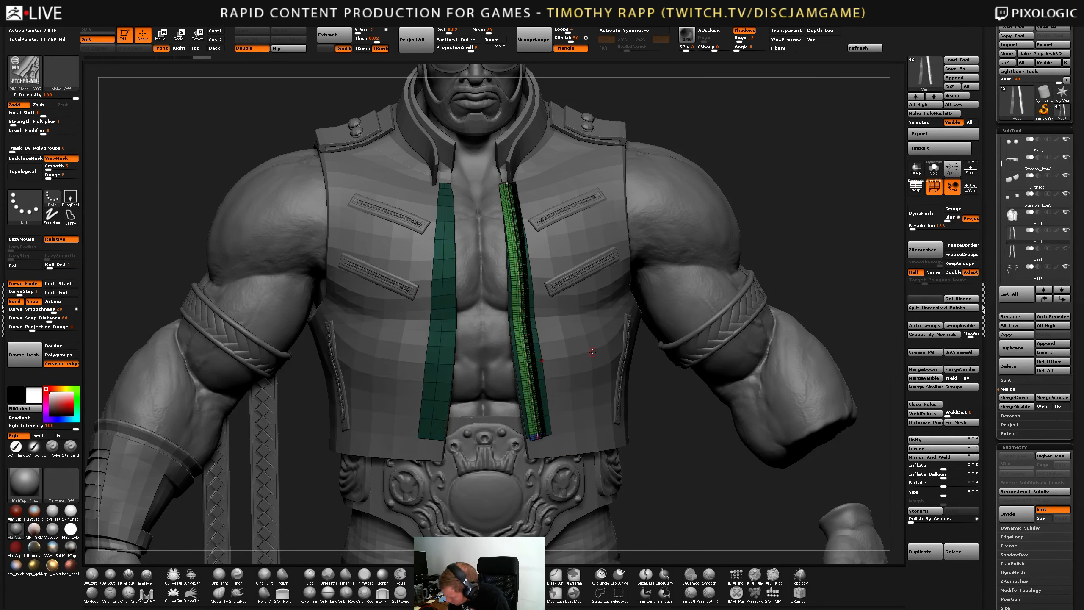
# Undo the single zipper, crease the middle edge loop of the opposite strip with ZModeler, and frame both creased loops as curves.
pyautogui.hotkey('ctrl', 'z')
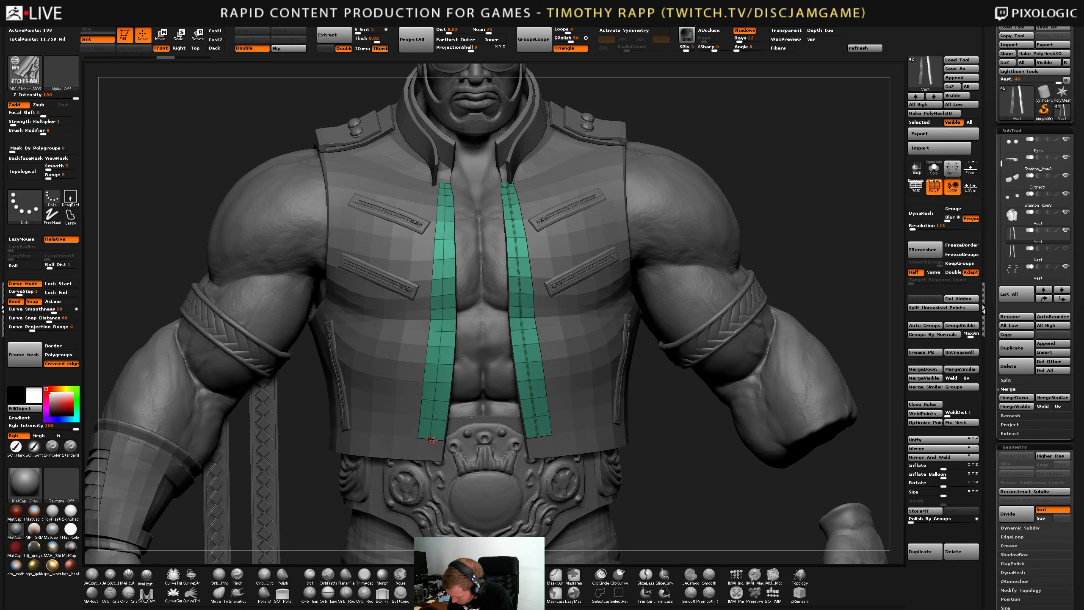
pyautogui.press('b')
pyautogui.press('z')
pyautogui.press('m')
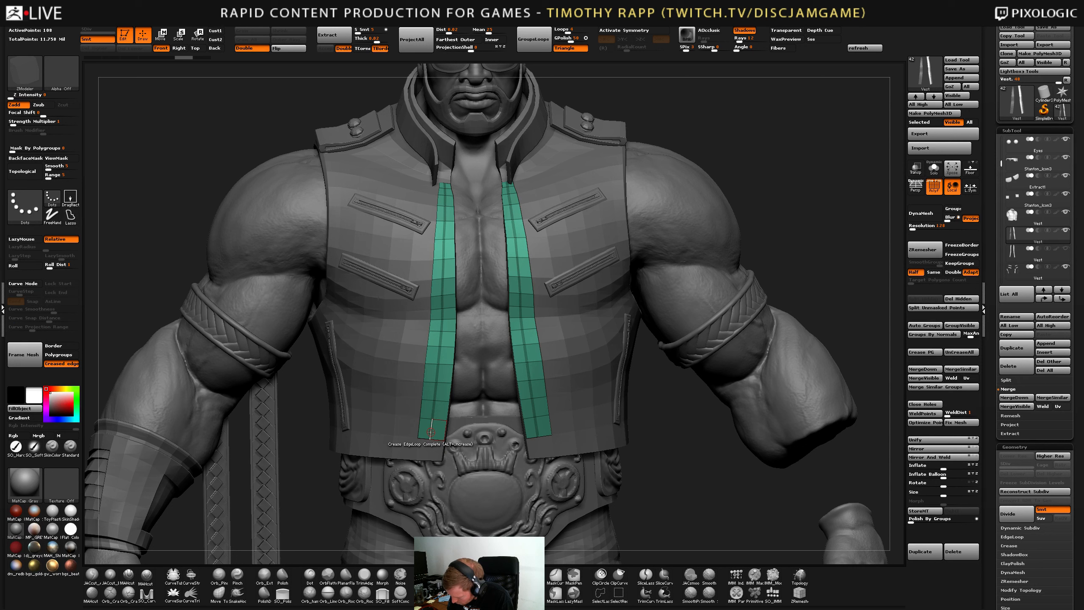
pyautogui.click(24, 354)
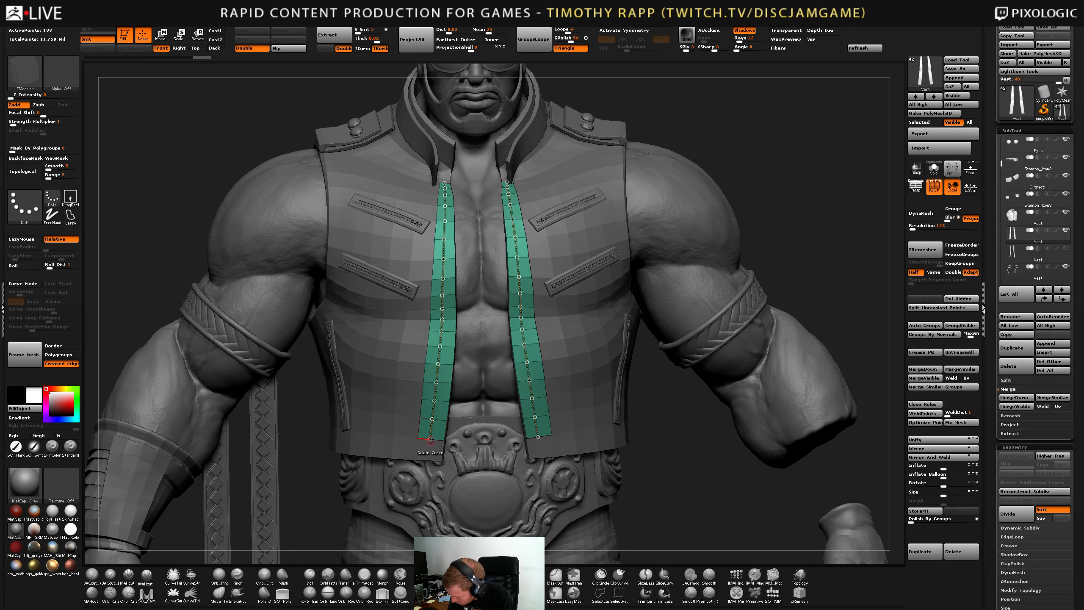
# Undo the accidental curve deletion on the strips and try changing ZModeler's curve action from Delete to Bevel.
pyautogui.click(430, 440)
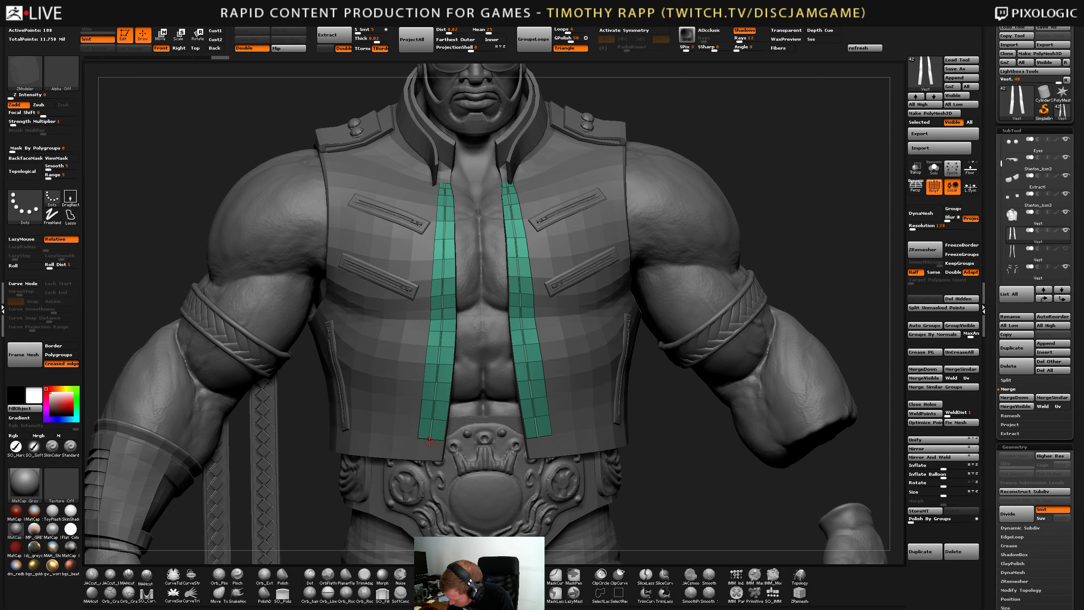
pyautogui.hotkey('ctrl', 'z')
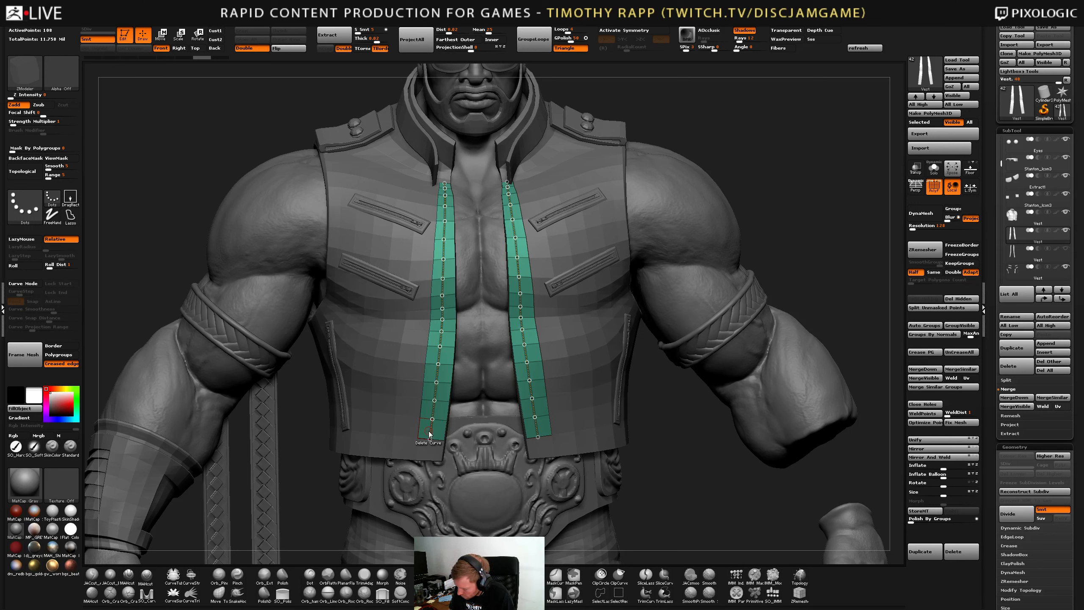
pyautogui.press('space')
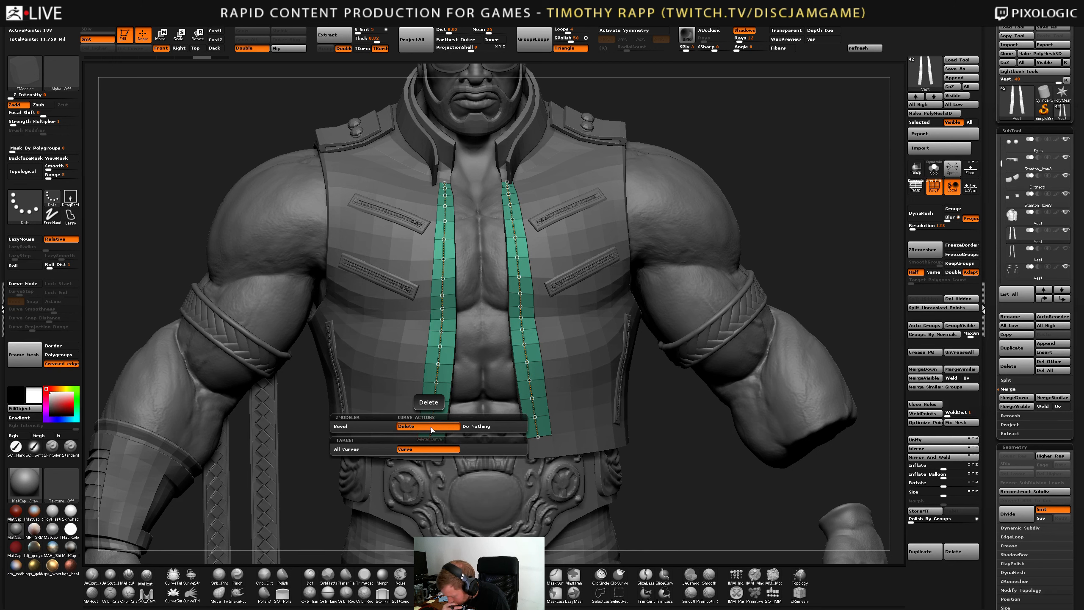
pyautogui.click(431, 426)
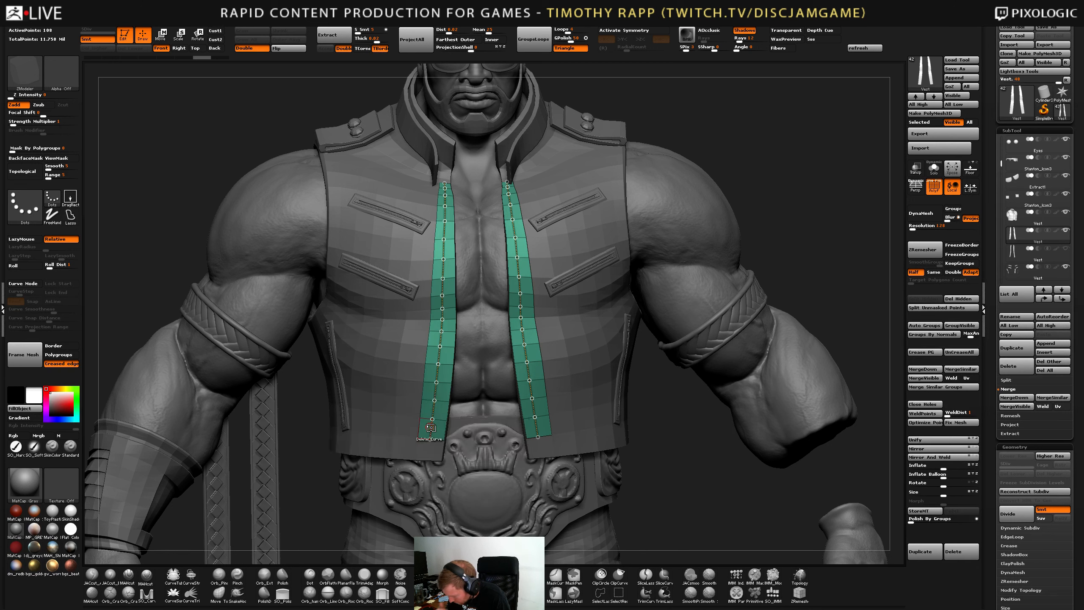
pyautogui.press('space')
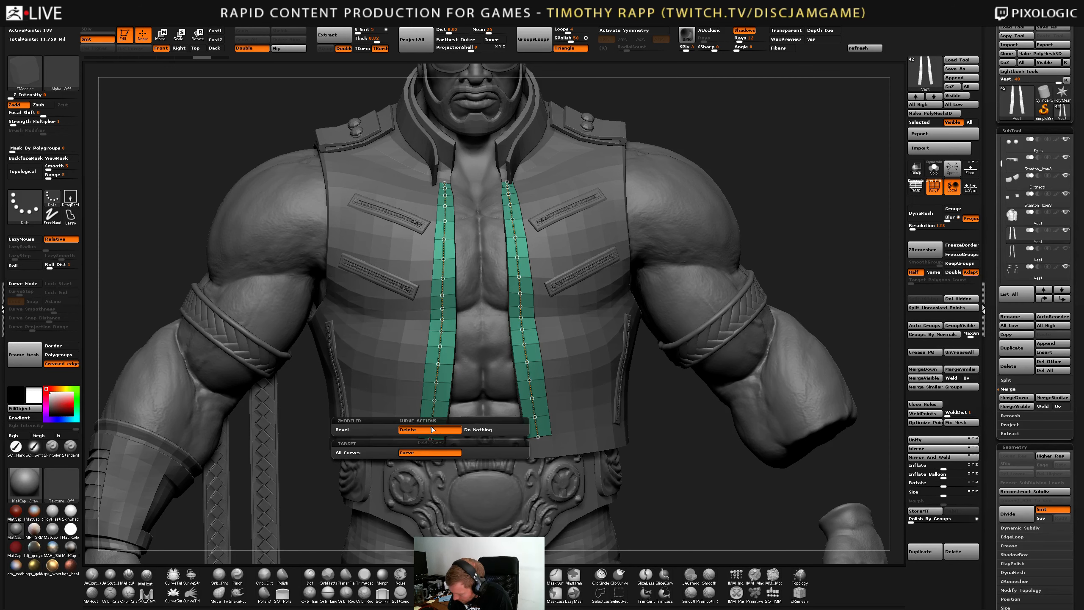
pyautogui.click(356, 430)
# Reselect the zipper insert-mesh brush and insert zippers along the framed curves of both edge strips.
pyautogui.press('b')
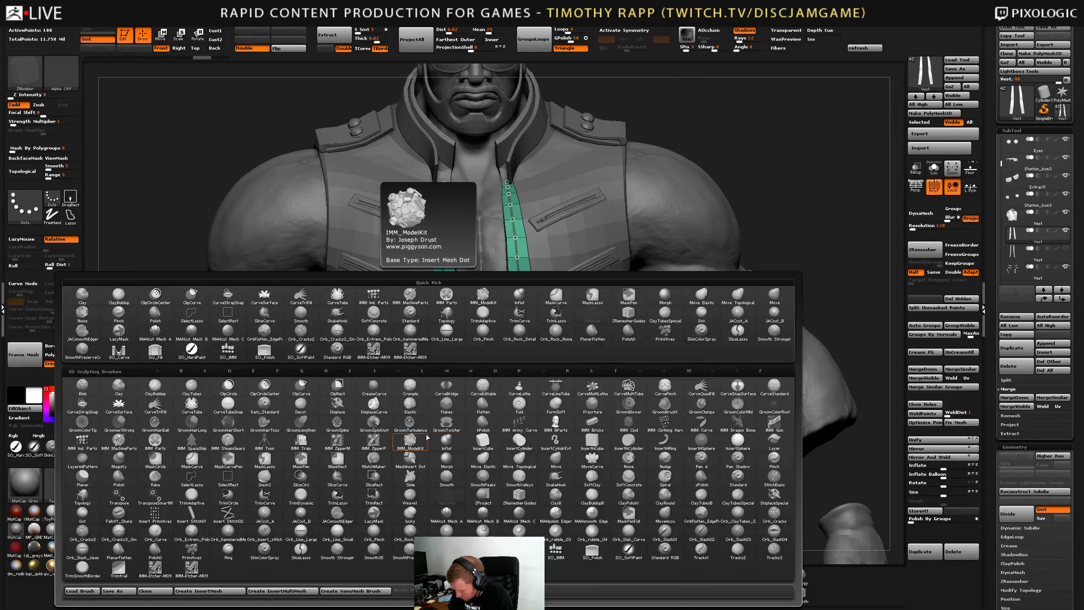
pyautogui.press('b')
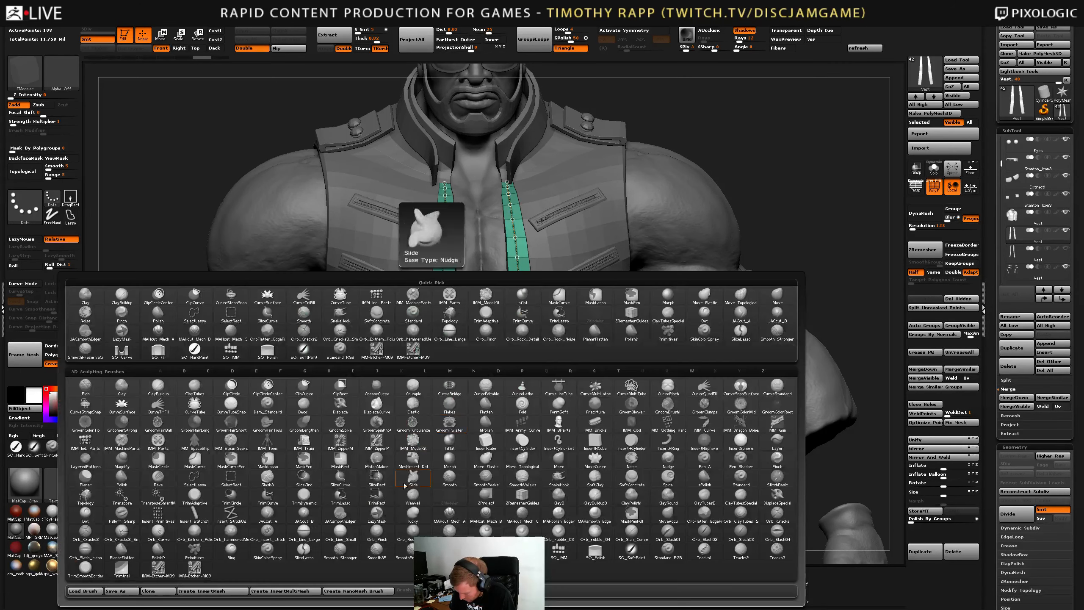
pyautogui.click(413, 350)
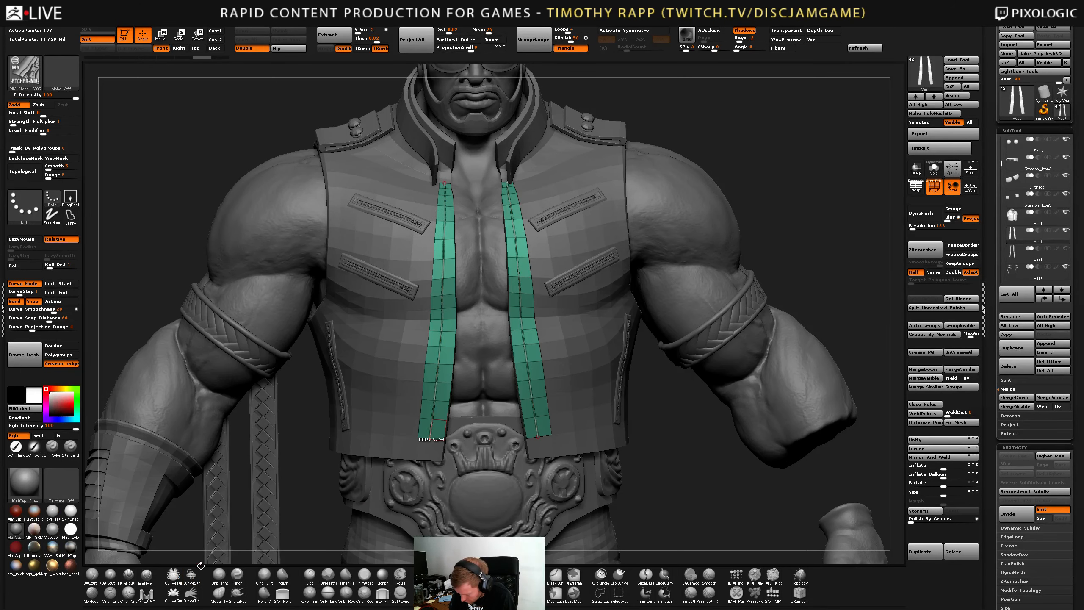
pyautogui.click(431, 428)
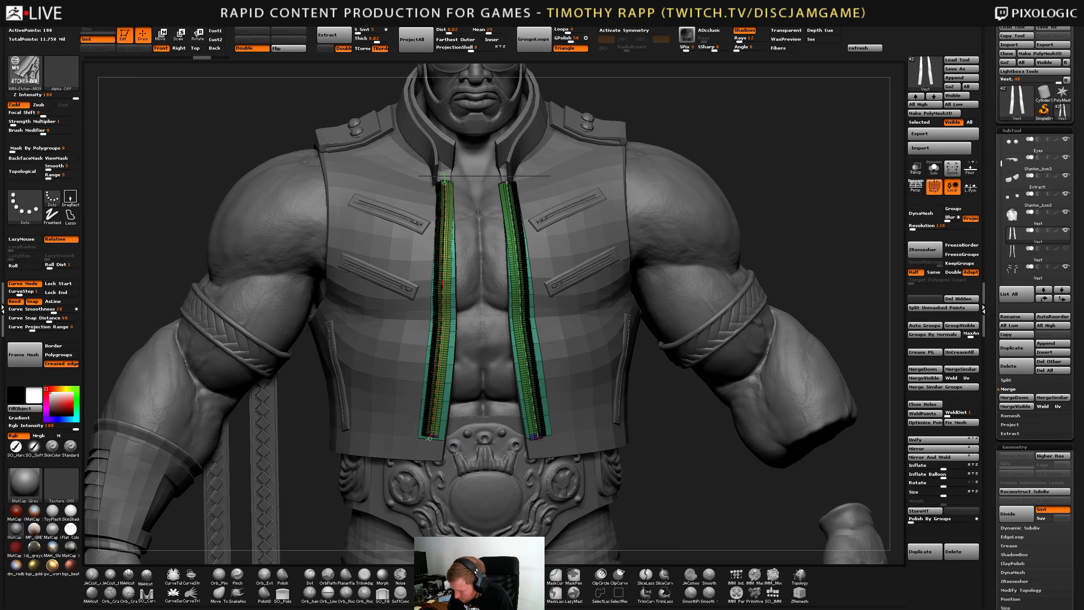
pyautogui.click(488, 409)
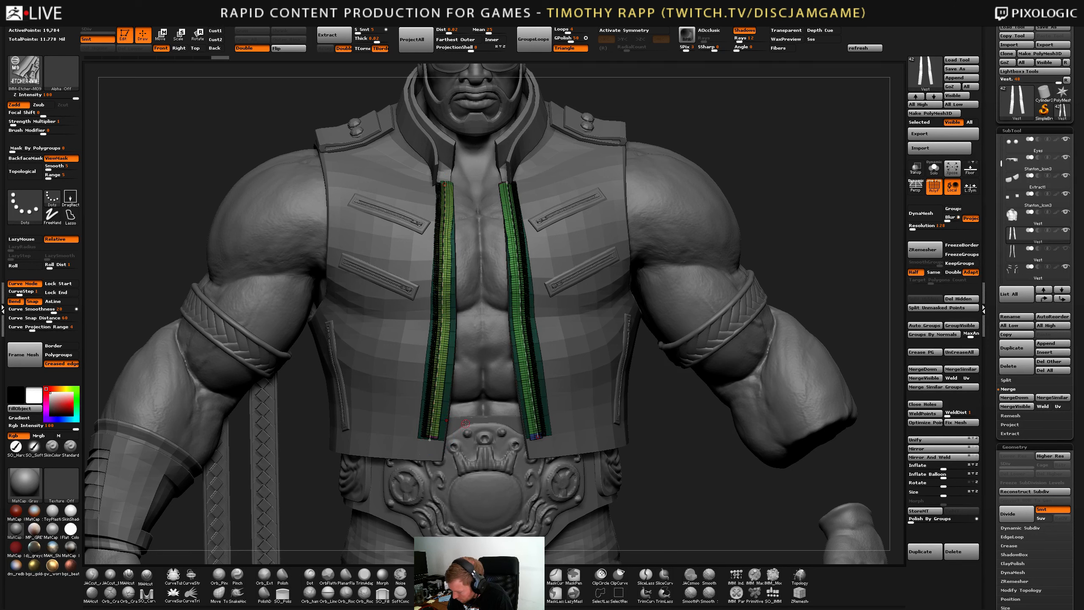
# Undo the inserted zippers, switch the brush to the Open-Left-Flat zipper variant, and try it along the framed curves of both strips.
pyautogui.hotkey('ctrl', 'z')
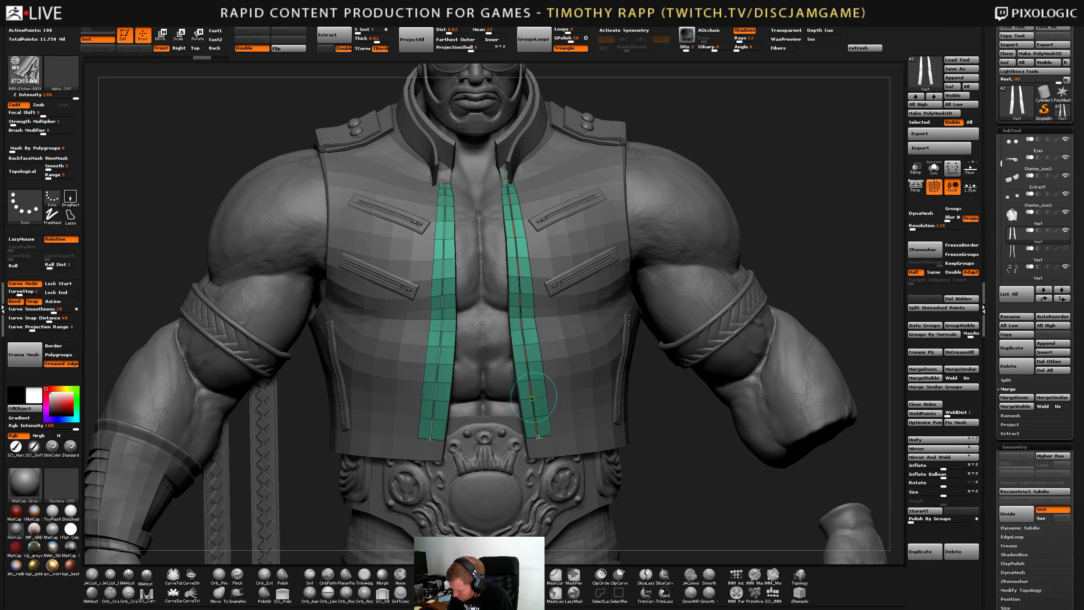
pyautogui.press('space')
pyautogui.press('m')
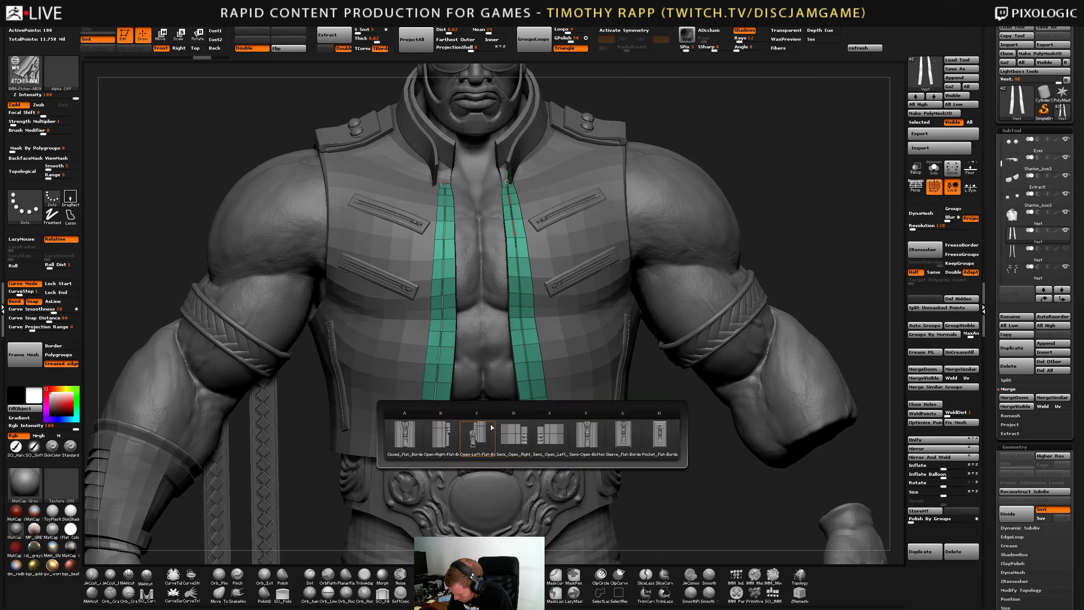
pyautogui.click(483, 435)
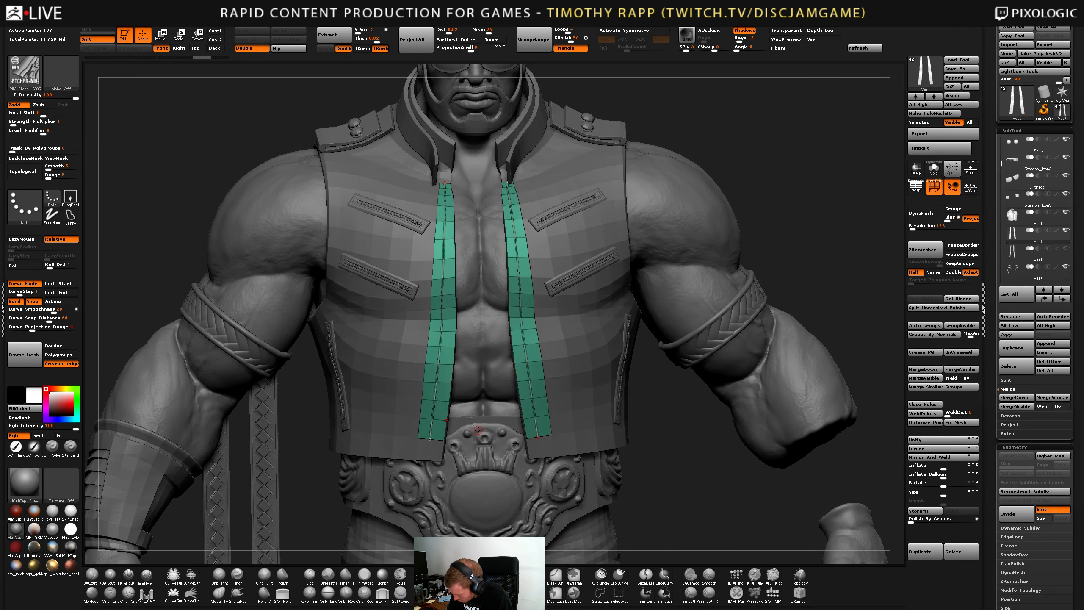
pyautogui.click(537, 425)
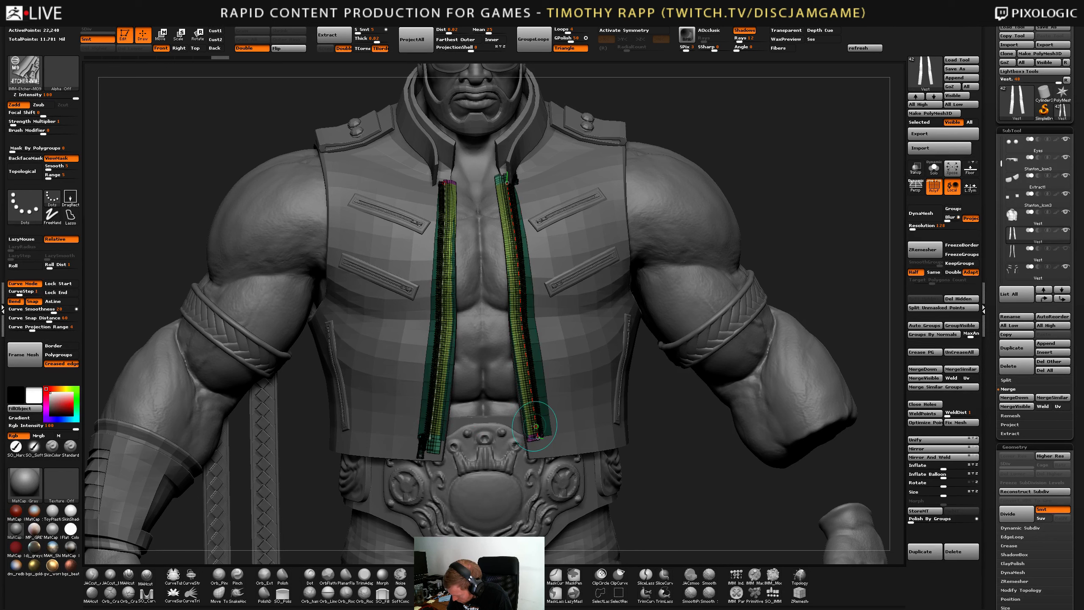
pyautogui.hotkey('ctrl', 'z')
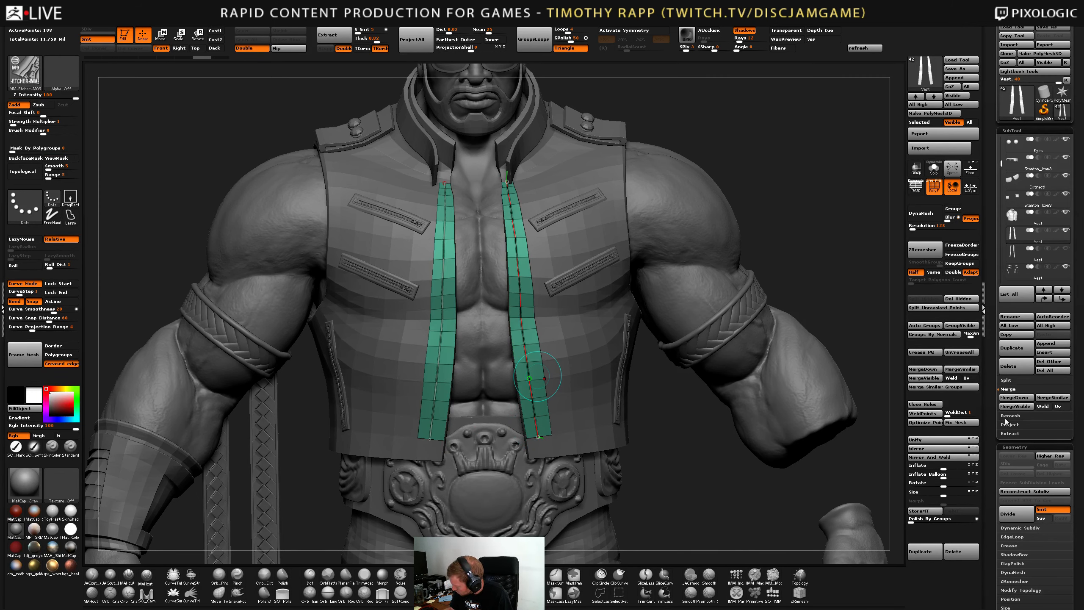
# Try optimizing the strips' points before applying the zipper to the framed curves again, and undo the insertion.
pyautogui.hotkey('ctrl', '2')
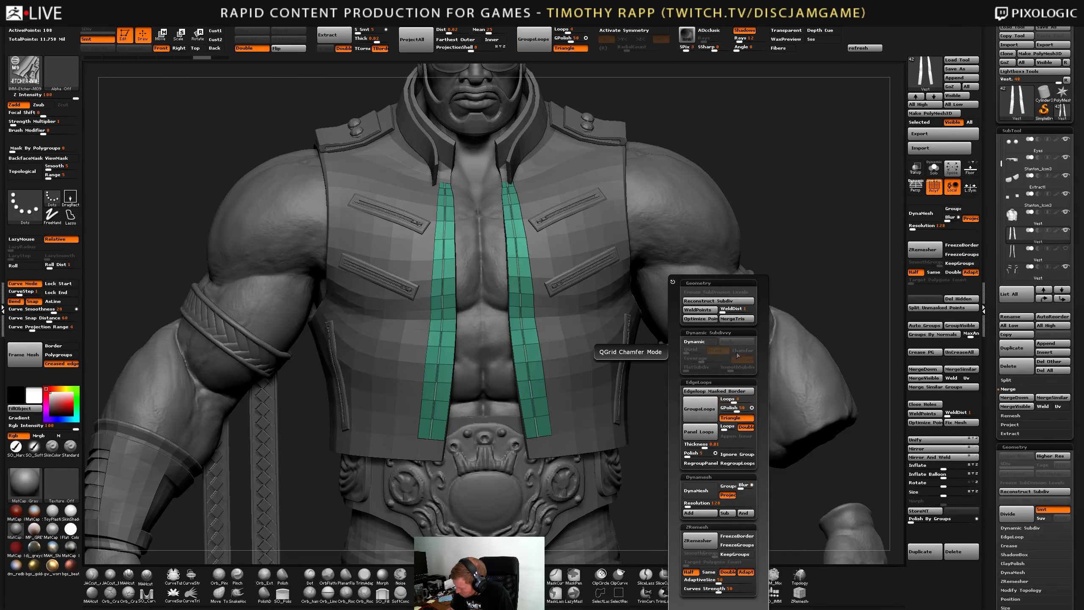
pyautogui.click(710, 320)
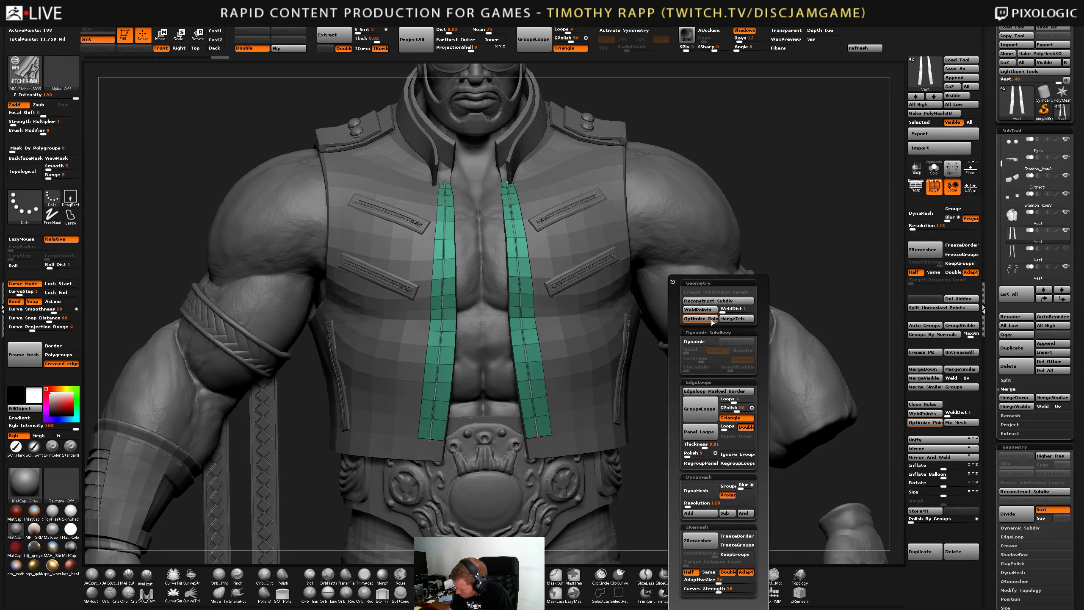
pyautogui.click(537, 425)
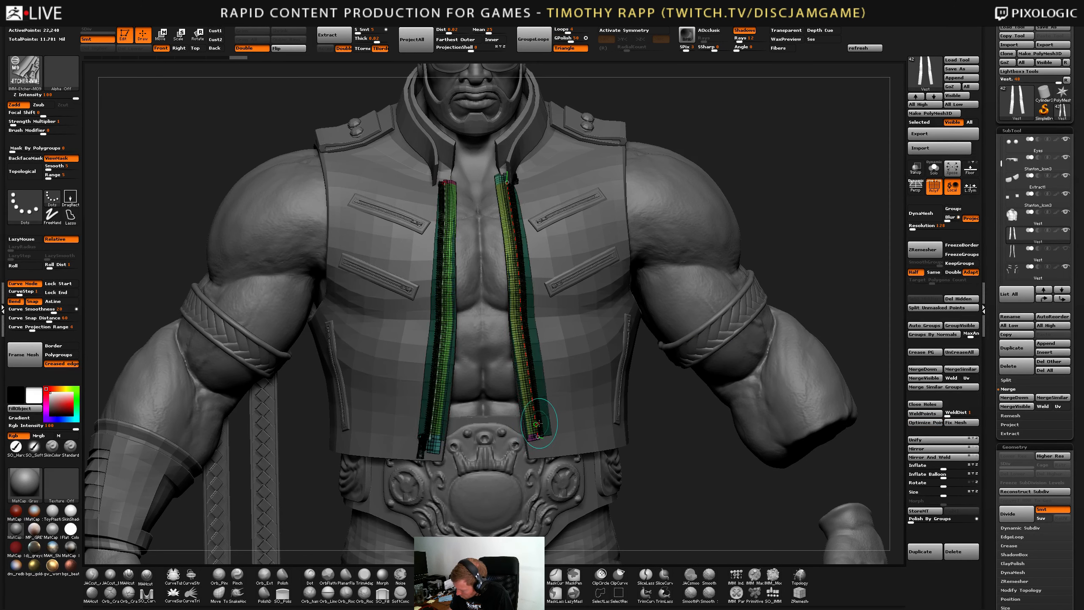
pyautogui.press('ctrl')
pyautogui.hotkey('ctrl', 'z')
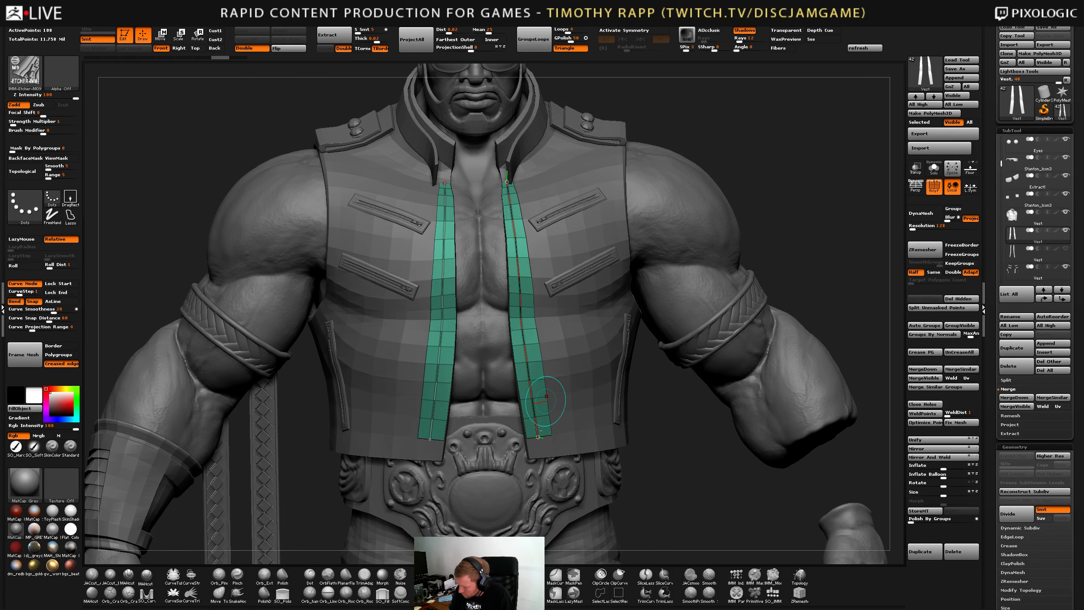
# Try inserting the zippers from a slightly different viewing angle, check them without the polyframe, and undo them.
pyautogui.moveTo(546, 401); pyautogui.dragTo(538, 428, button='right')
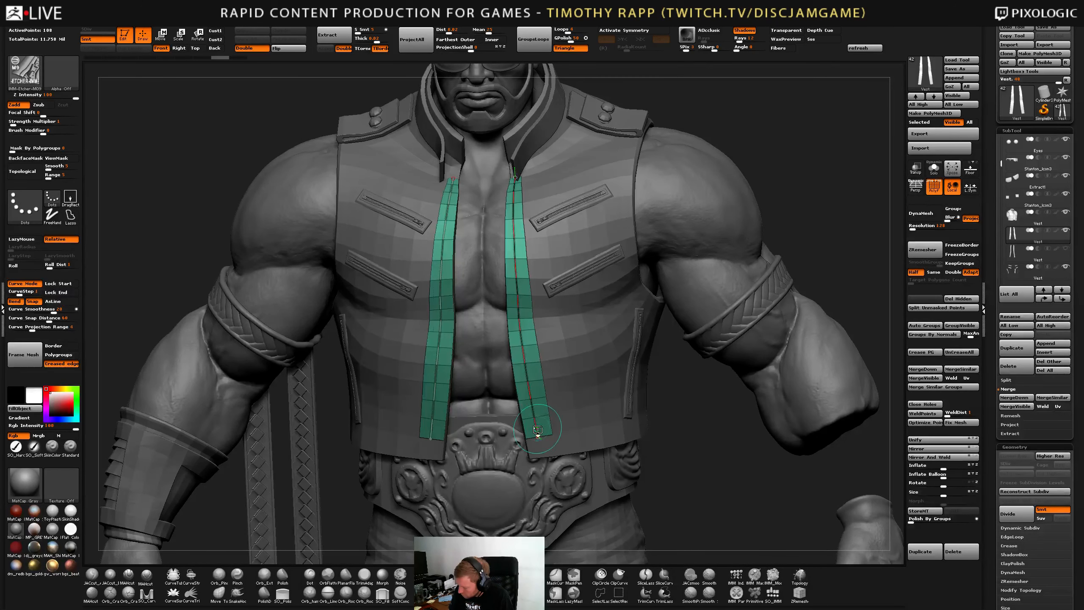
pyautogui.click(537, 428)
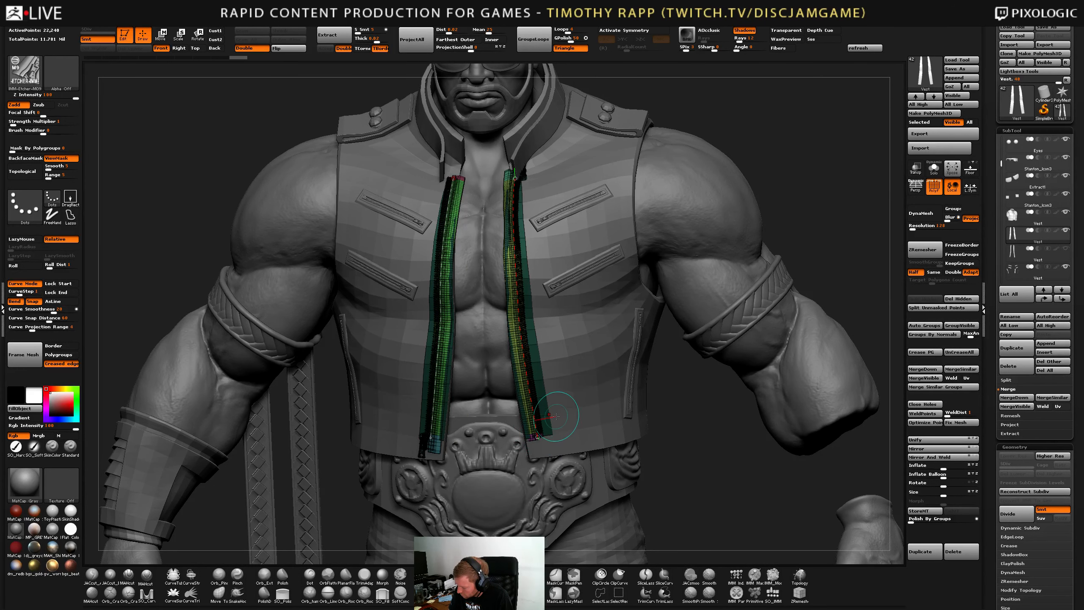
pyautogui.hotkey('shift', 'f')
pyautogui.hotkey('ctrl', 'z')
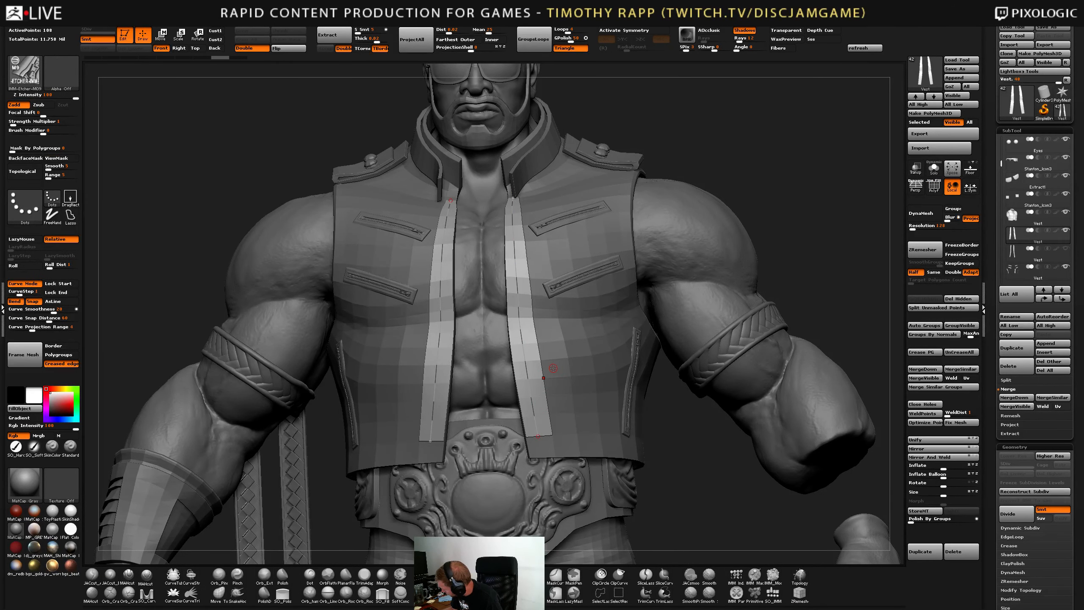
# Toggle X symmetry on and off, expand the Modify Topology options, and try the zipper insertion once more before undoing it.
pyautogui.moveTo(991, 553); pyautogui.dragTo(1004, 495)
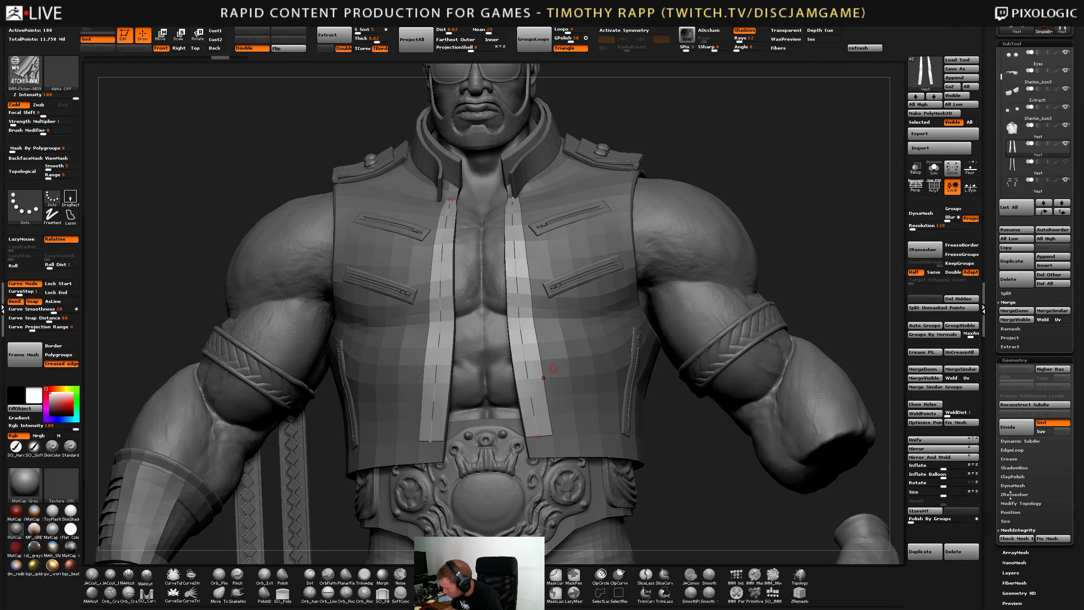
pyautogui.press('x')
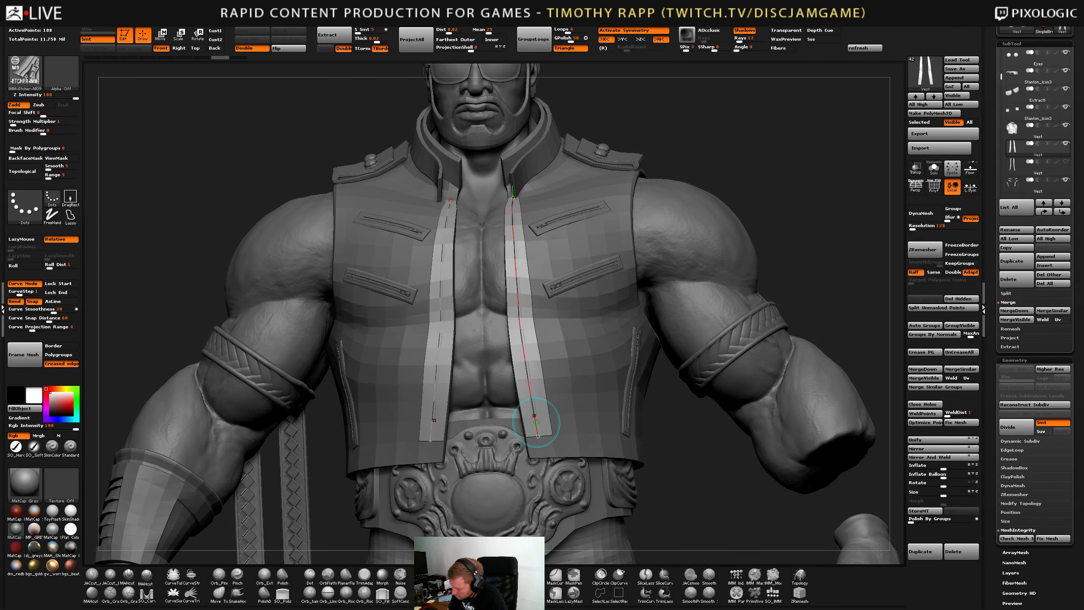
pyautogui.press('x')
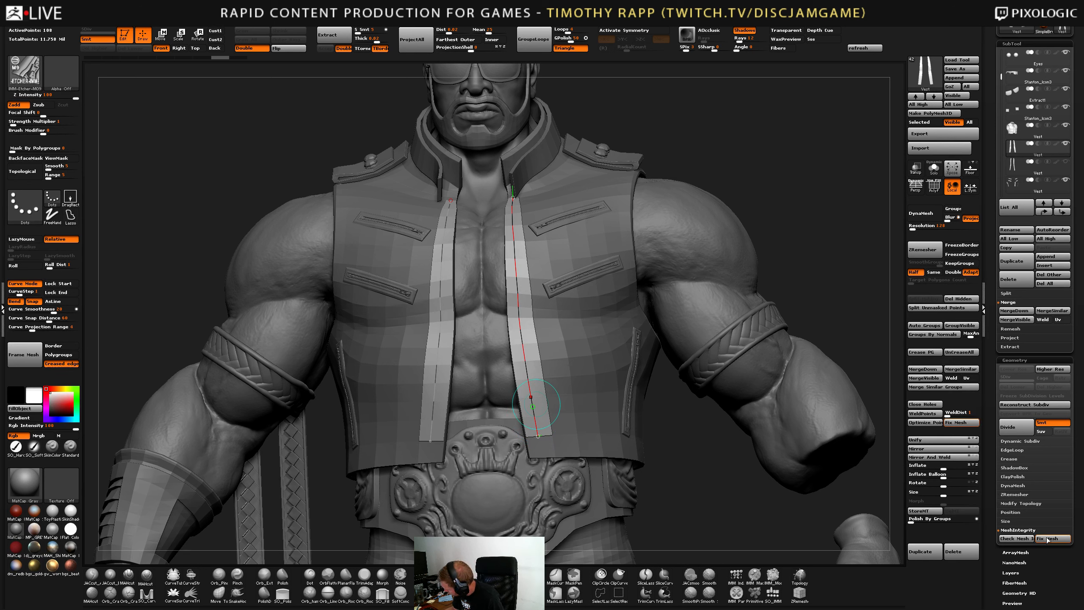
pyautogui.click(1023, 503)
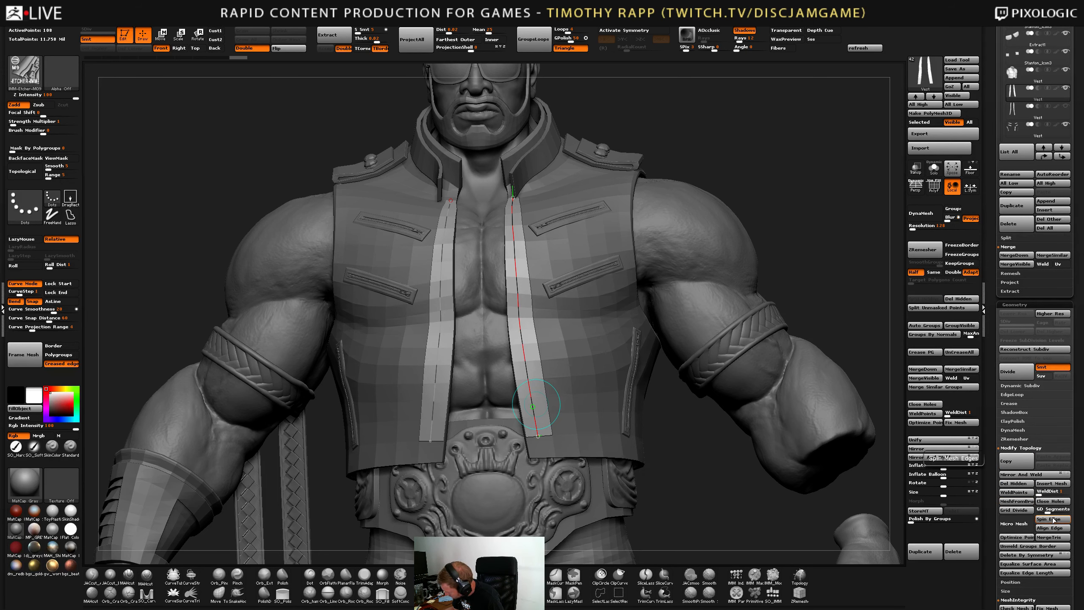
pyautogui.click(536, 425)
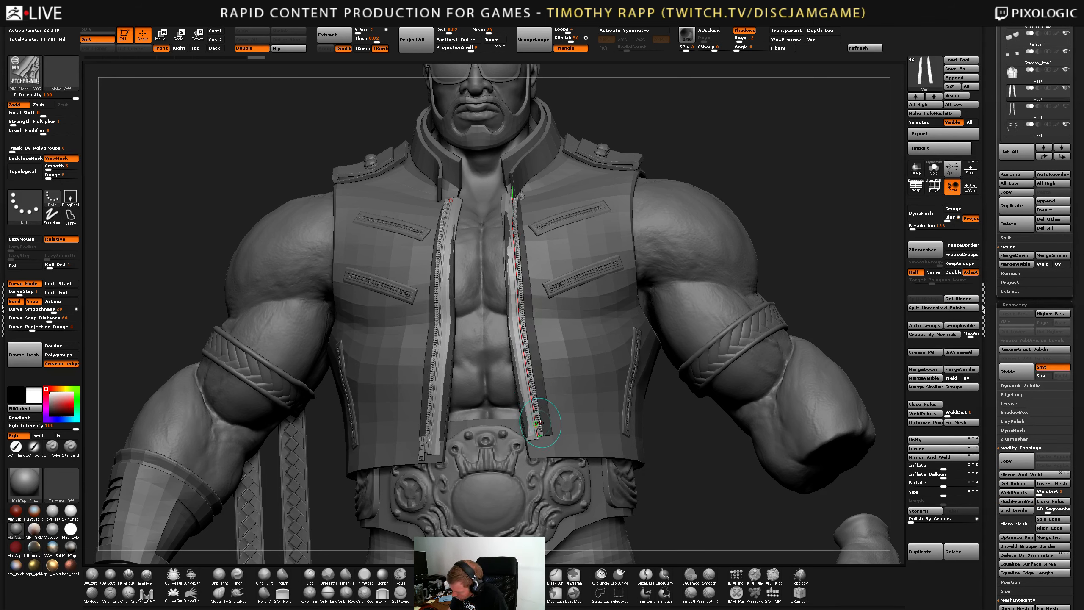
pyautogui.hotkey('ctrl', 'z')
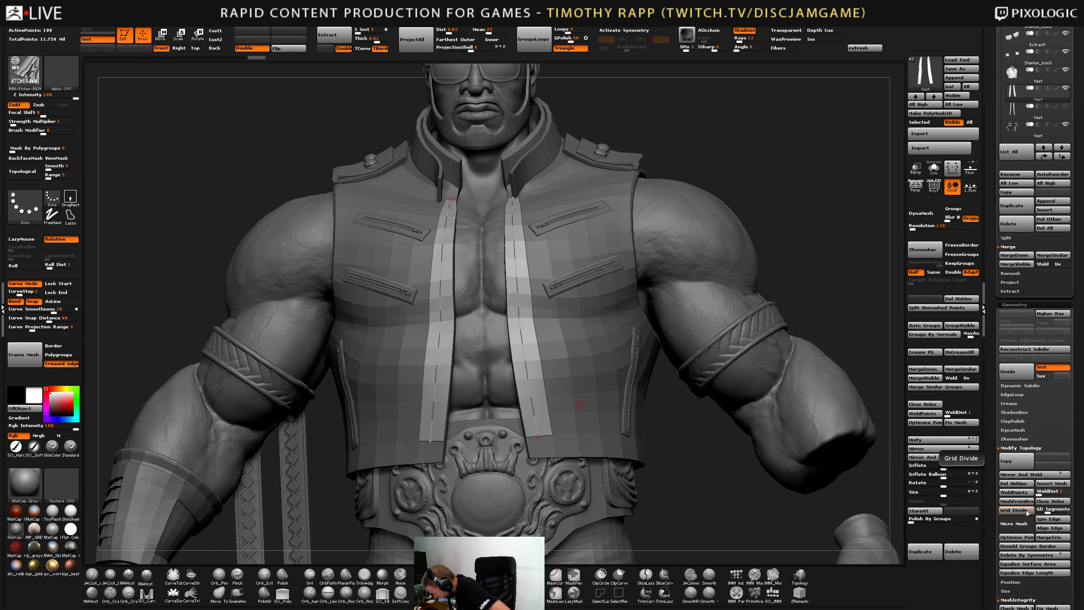
# Step back through the zipper, curve and crease edits, and try a freehand zipper curve on one strip before undoing it.
pyautogui.click(529, 385)
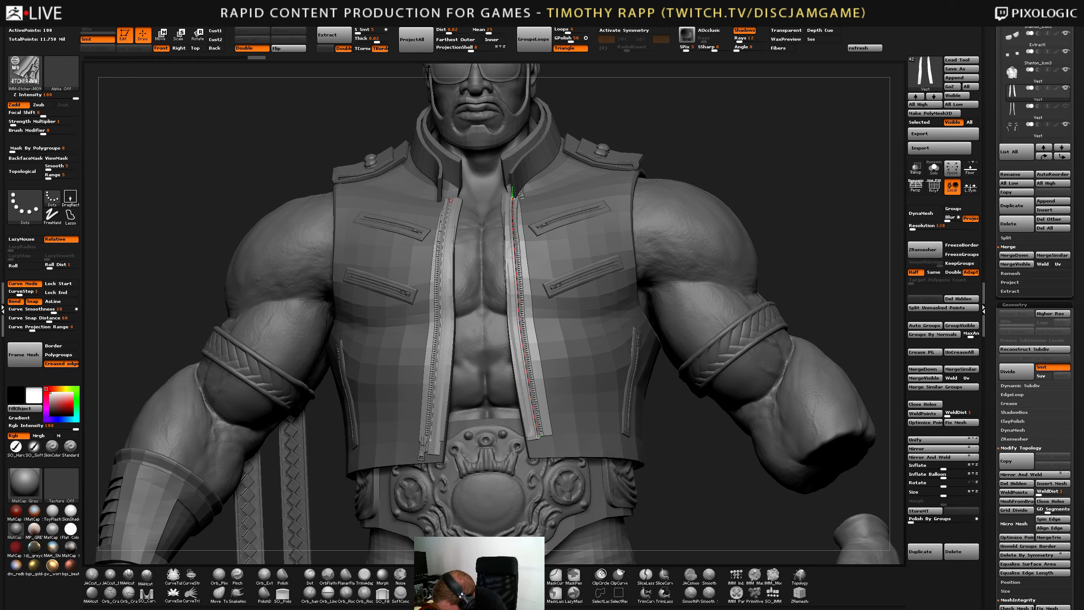
pyautogui.hotkey('ctrl', 'z')
pyautogui.hotkey('ctrl', 'z')
pyautogui.hotkey('ctrl', 'z')
pyautogui.hotkey('ctrl', 'z')
pyautogui.hotkey('ctrl', 'z')
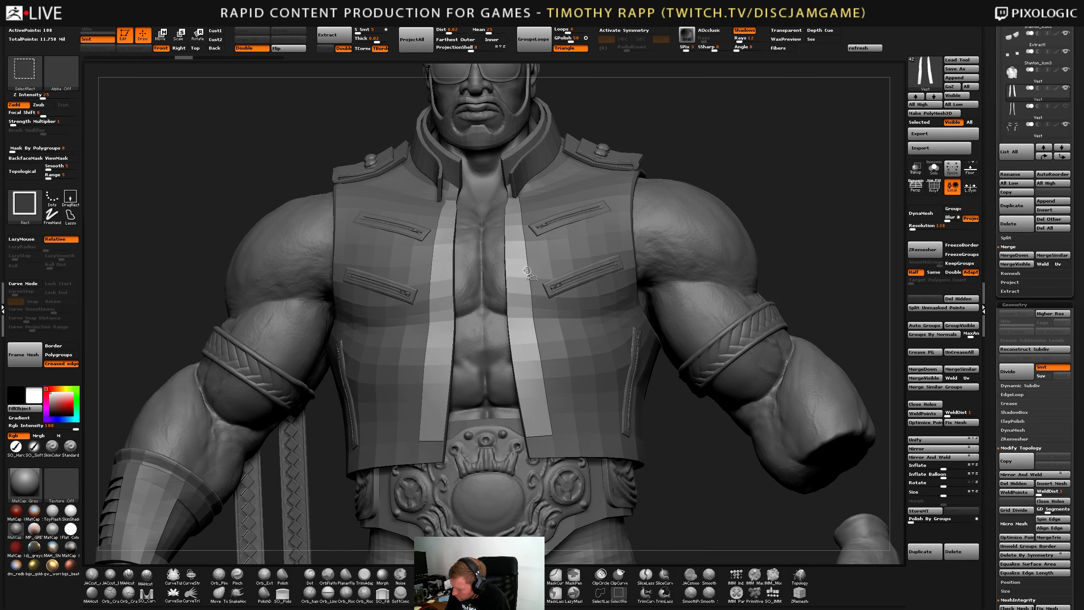
pyautogui.hotkey('ctrl', 'shift', 'z')
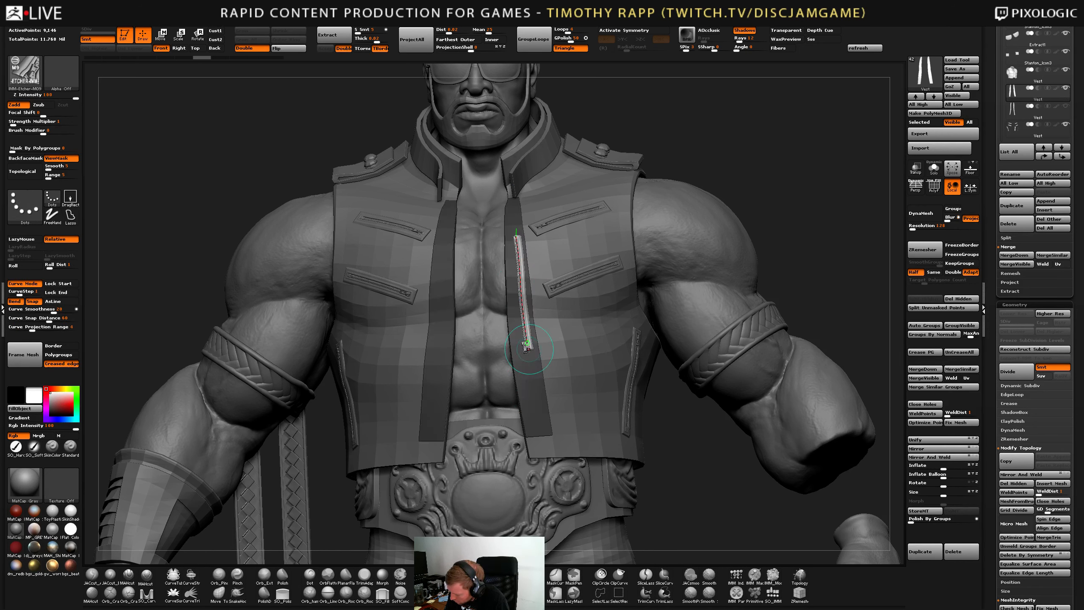
pyautogui.hotkey('ctrl', 'z')
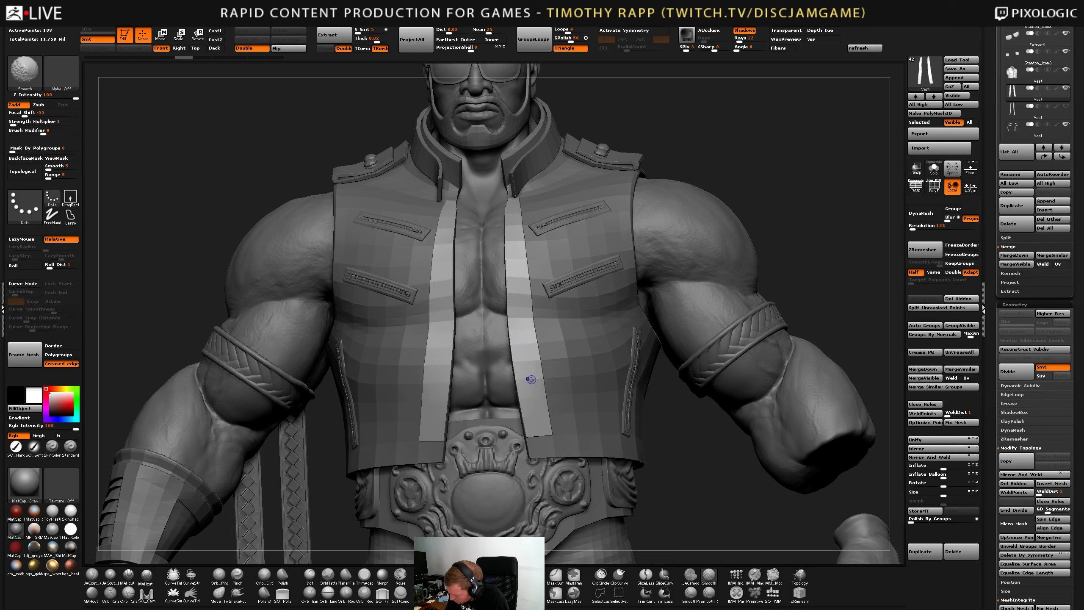
# Show the polyframe, undo the trial zippers, flip the strips' normals, and insert the zippers along the framed curves again.
pyautogui.hotkey('shift', 'f')
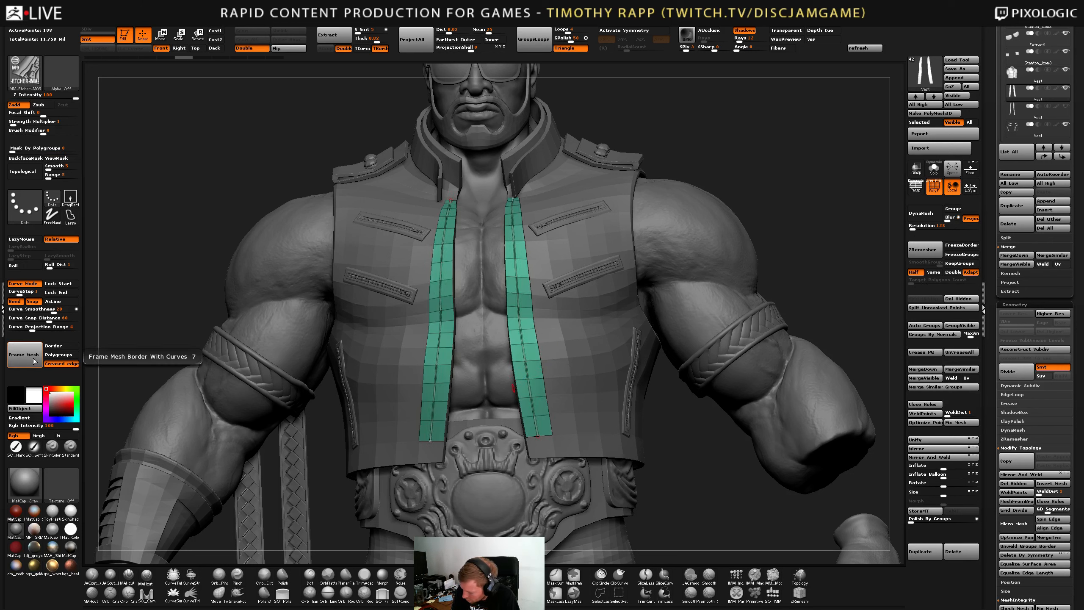
pyautogui.hotkey('ctrl', 'shift', 'z')
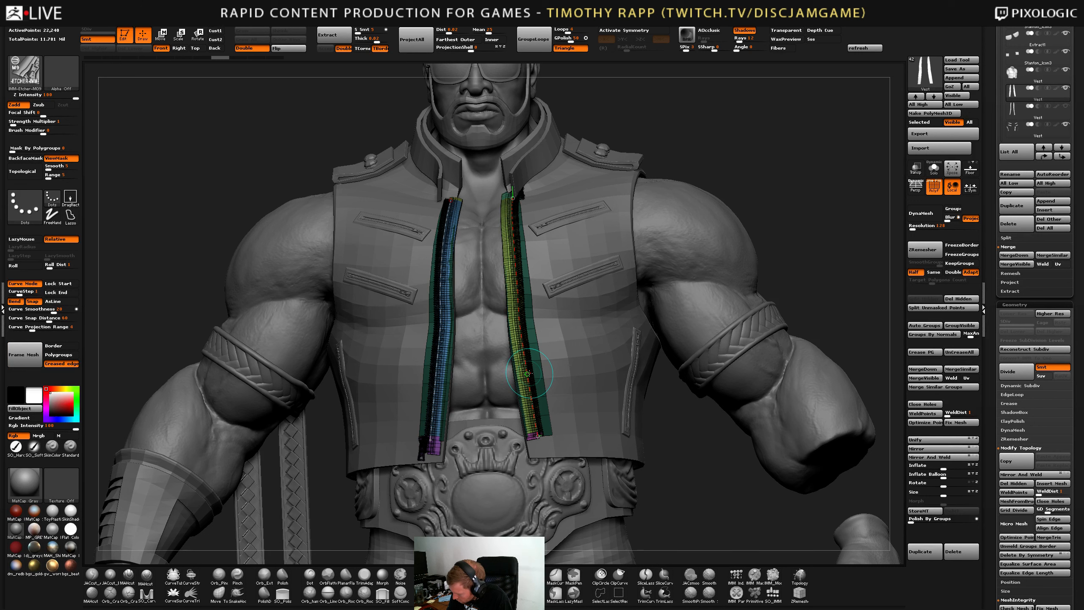
pyautogui.hotkey('ctrl', 'z')
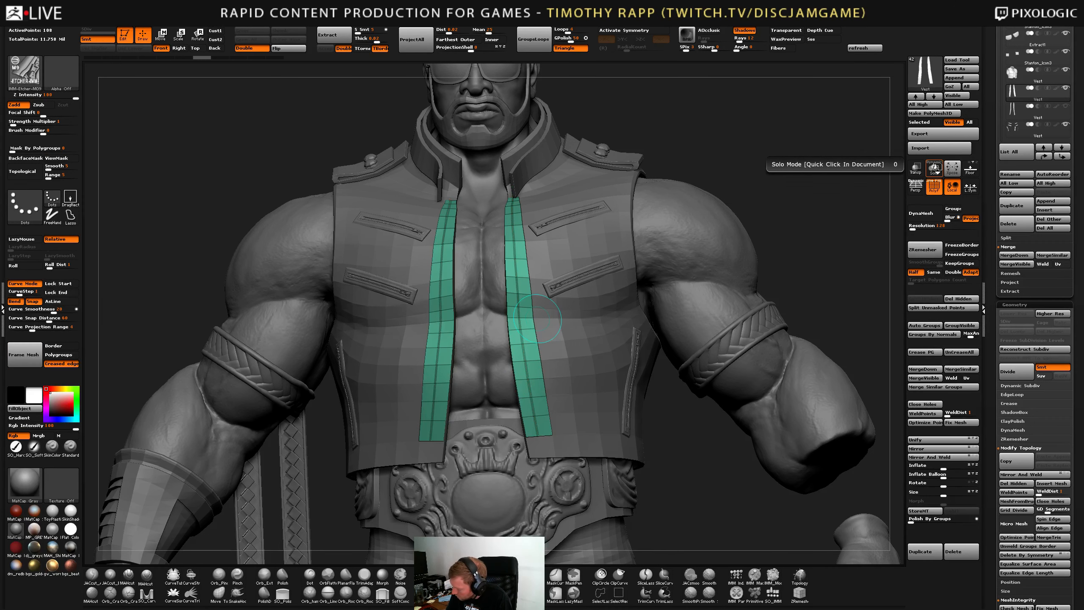
pyautogui.click(288, 48)
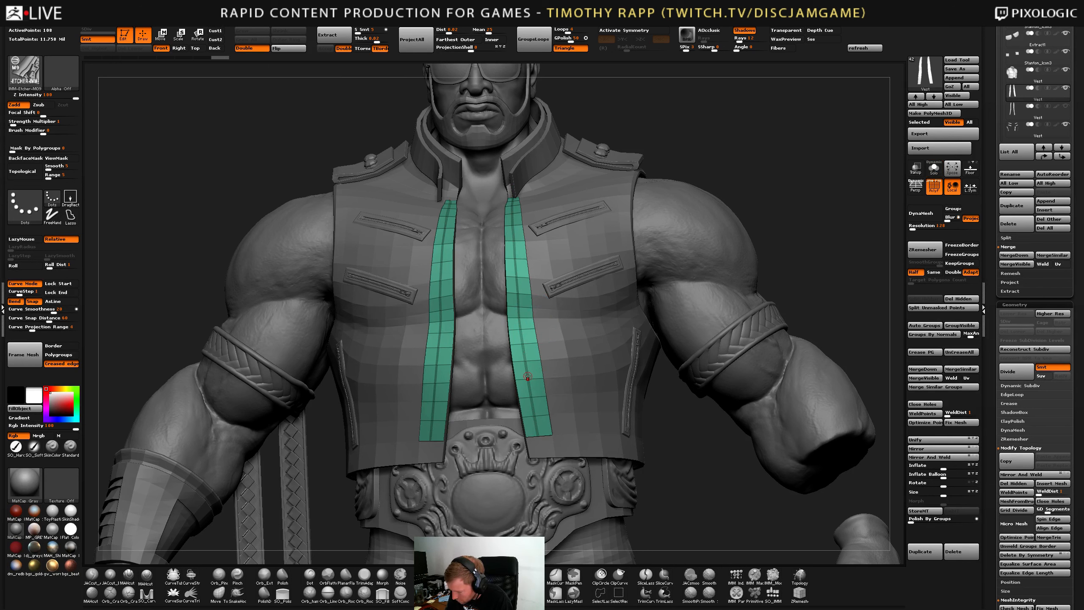
pyautogui.hotkey('ctrl', 'shift', 'z')
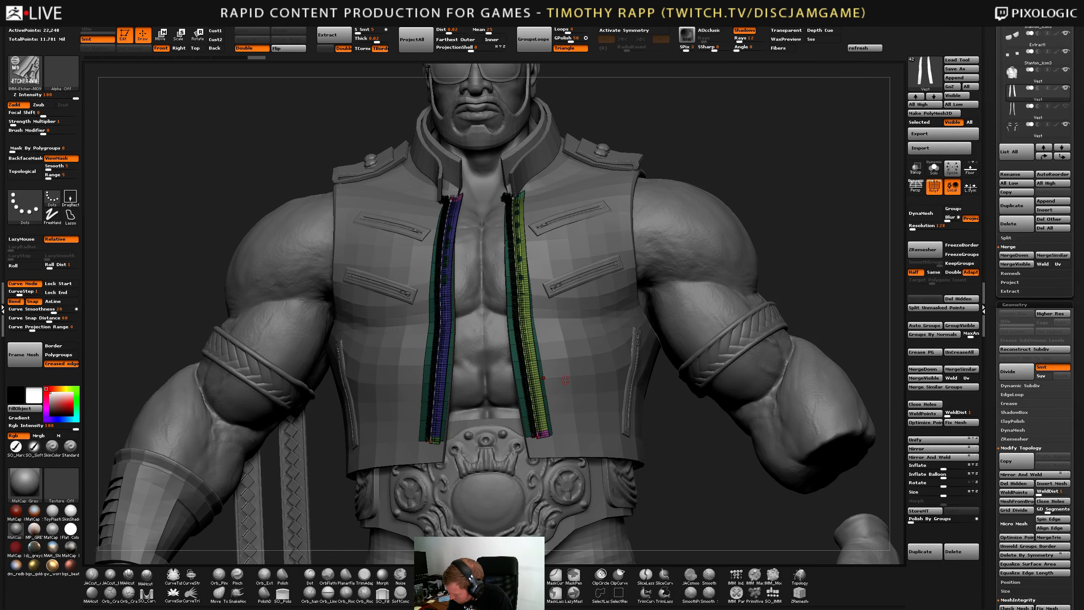
# Isolate the edge strips in Solo mode and reinsert the zippers along their creased, framed center loops.
pyautogui.click(933, 171)
pyautogui.hotkey('shift', 'f')
pyautogui.moveTo(619, 367); pyautogui.dragTo(547, 325)
pyautogui.hotkey('shift', 'd')
pyautogui.hotkey('shift', 'f')
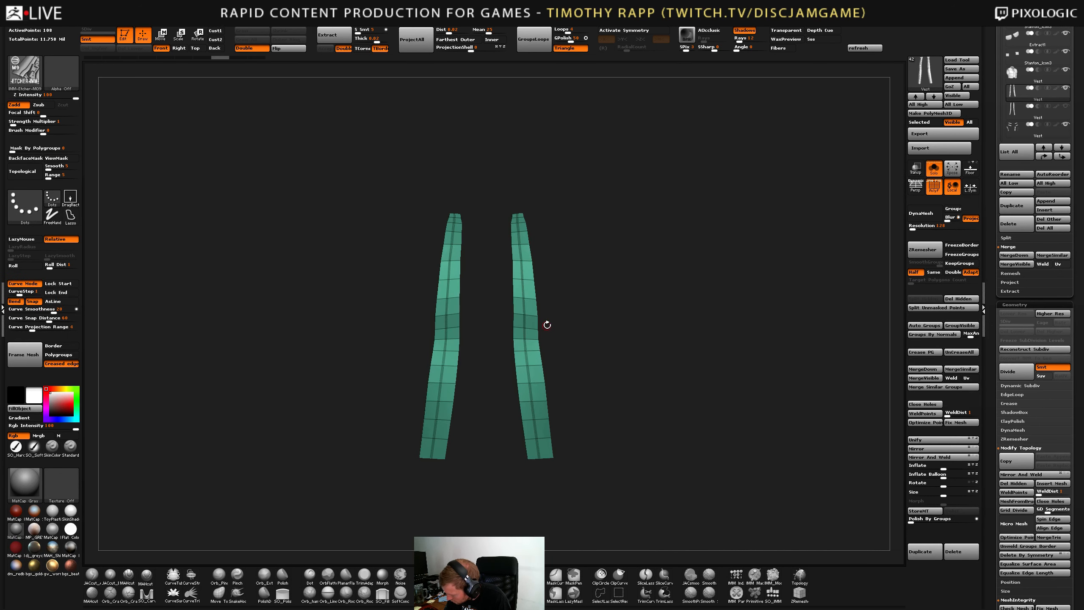
pyautogui.hotkey('ctrl', 'shift', 'z')
pyautogui.hotkey('ctrl', 'z')
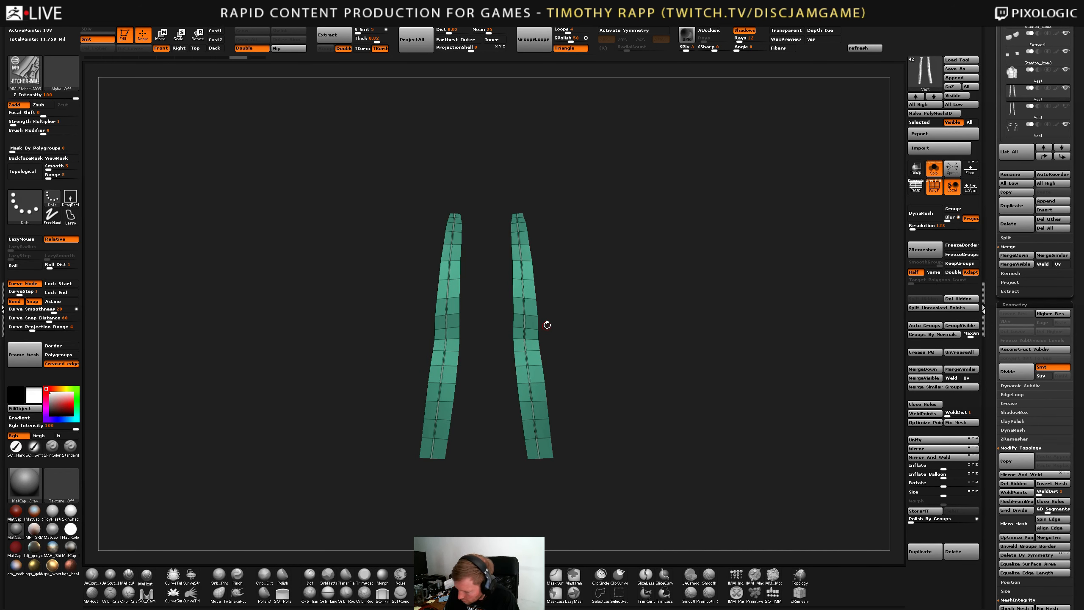
pyautogui.hotkey('ctrl', 'shift', 'z')
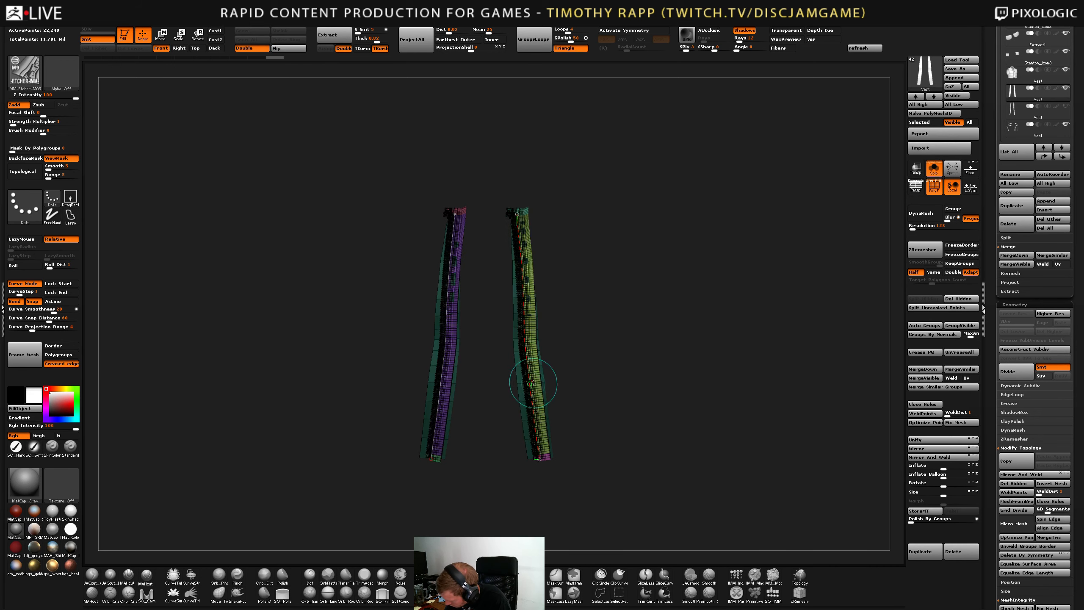
# Check the isolated zippers from another angle without the polyframe, and undo their insertion.
pyautogui.moveTo(540, 370); pyautogui.dragTo(489, 363)
pyautogui.hotkey('shift', 'f')
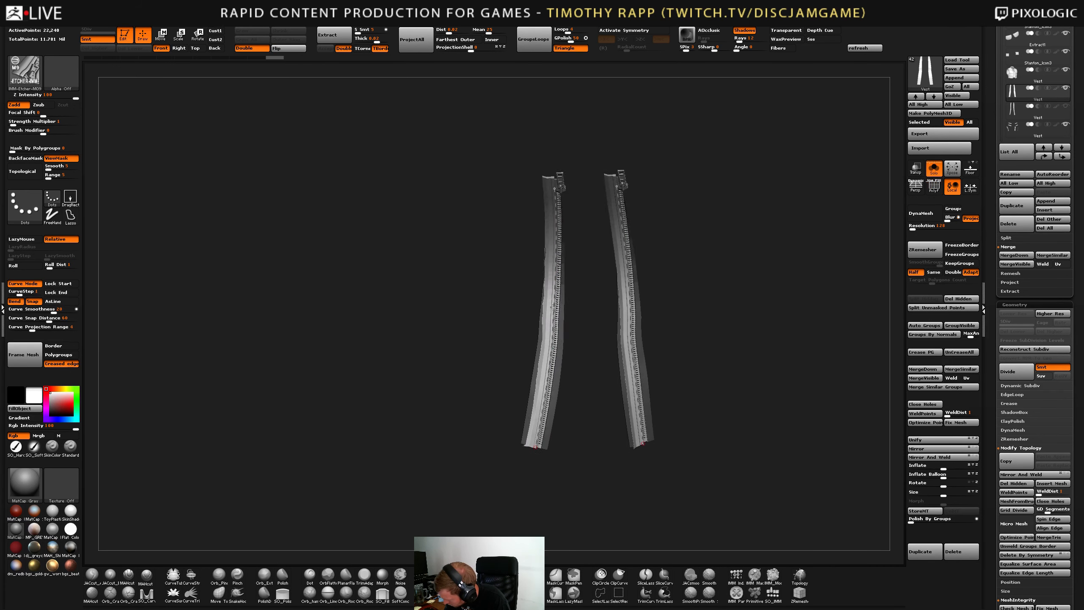
pyautogui.moveTo(555, 294); pyautogui.dragTo(556, 375)
pyautogui.hotkey('ctrl', 'z')
pyautogui.hotkey('ctrl', 'z')
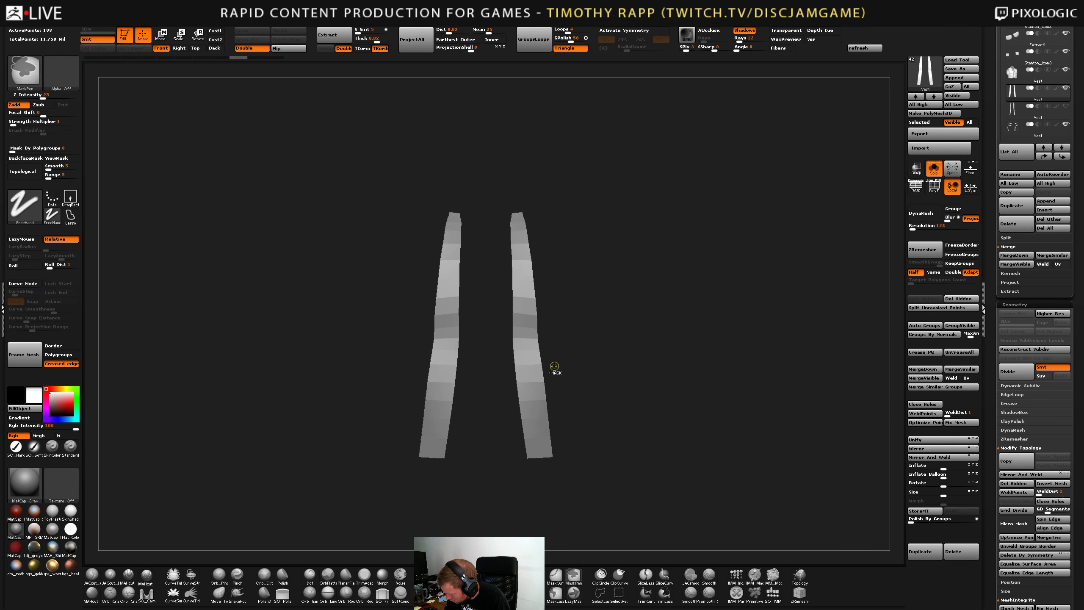
# Try inserting zippers along curves framed from the isolated strips' outer borders as well as their creased edges, and undo the insertion.
pyautogui.hotkey('shift', 'f')
pyautogui.hotkey('ctrl', 'z')
pyautogui.hotkey('shift', 'f')
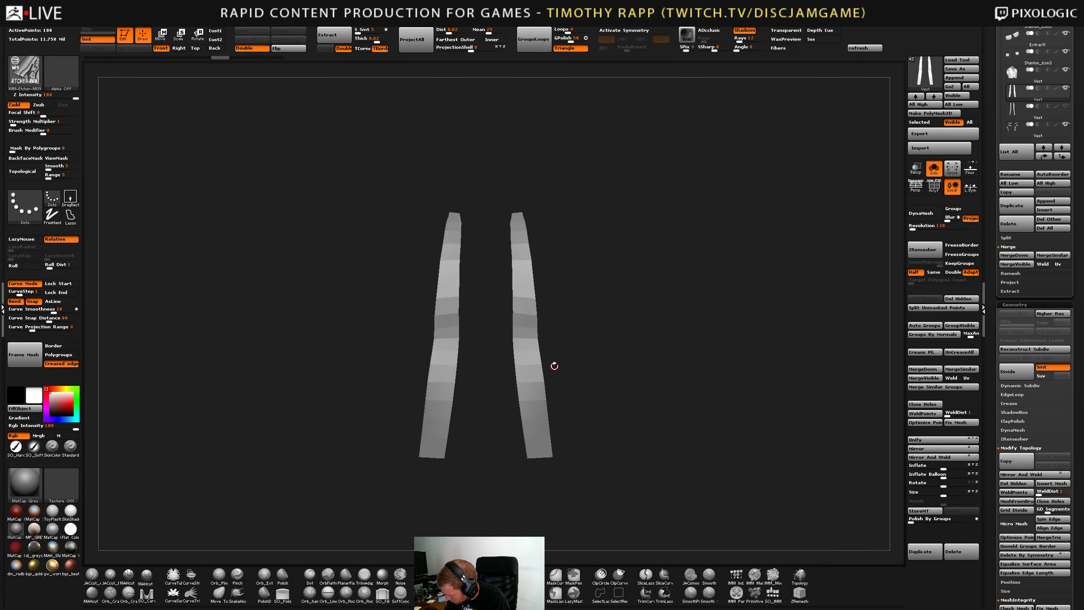
pyautogui.hotkey('shift', 'f')
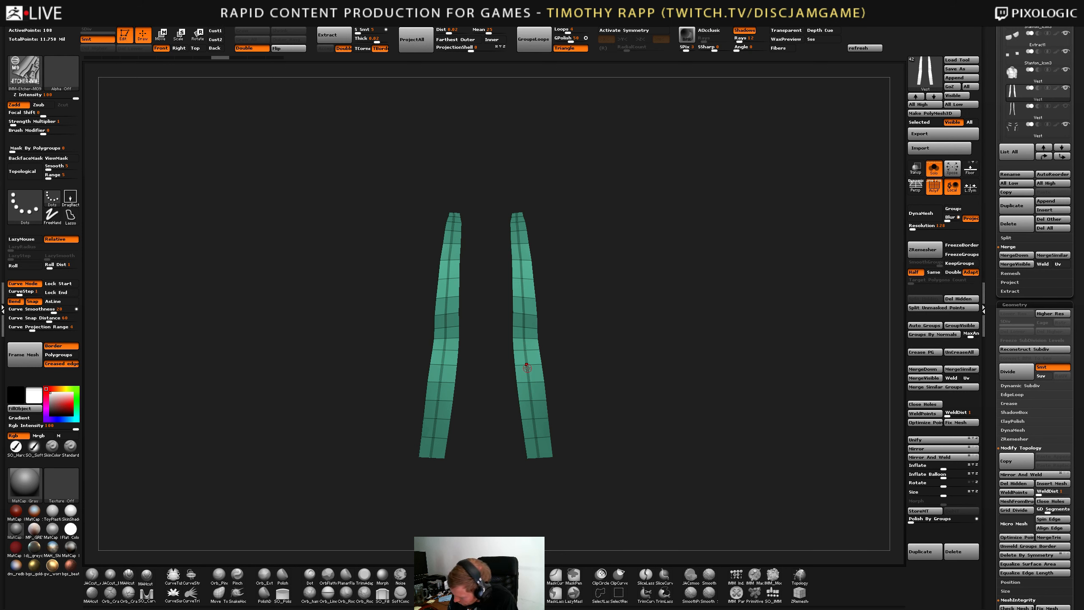
pyautogui.click(62, 346)
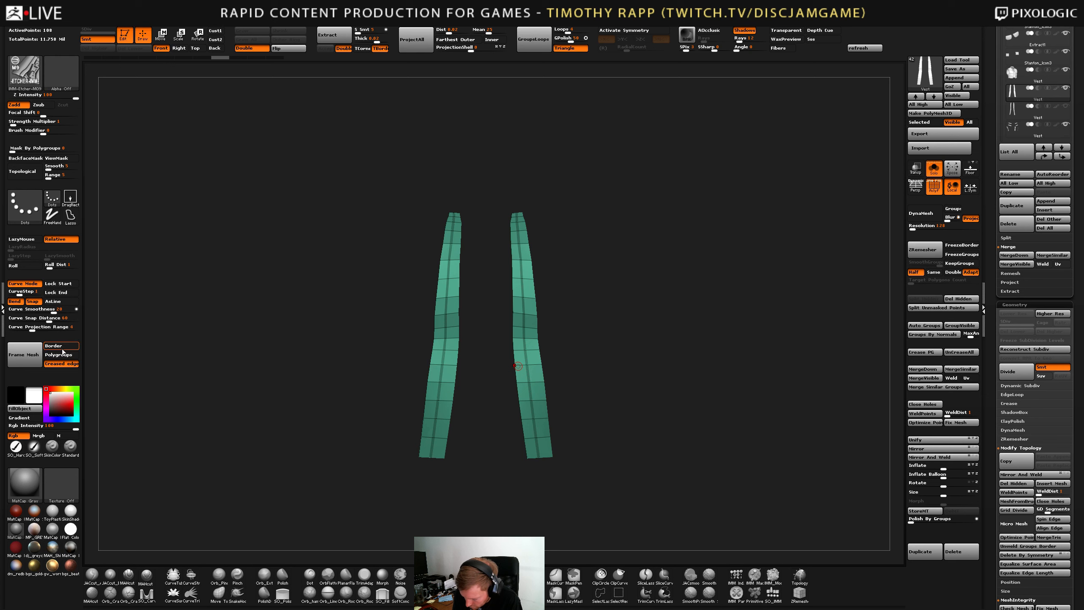
pyautogui.click(35, 354)
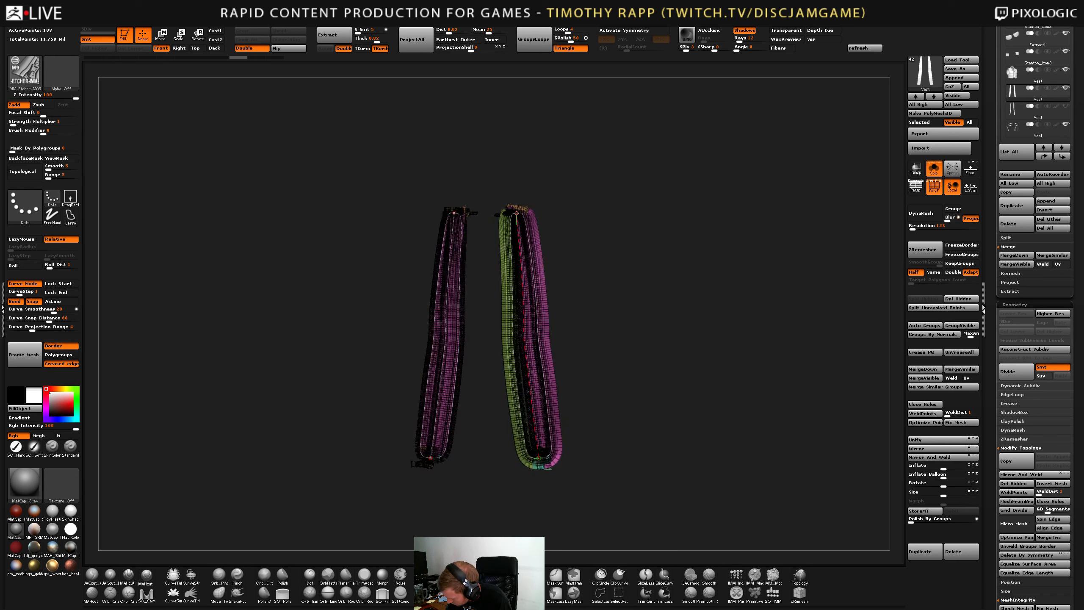
pyautogui.moveTo(531, 411); pyautogui.dragTo(531, 466)
pyautogui.hotkey('ctrl', 'z')
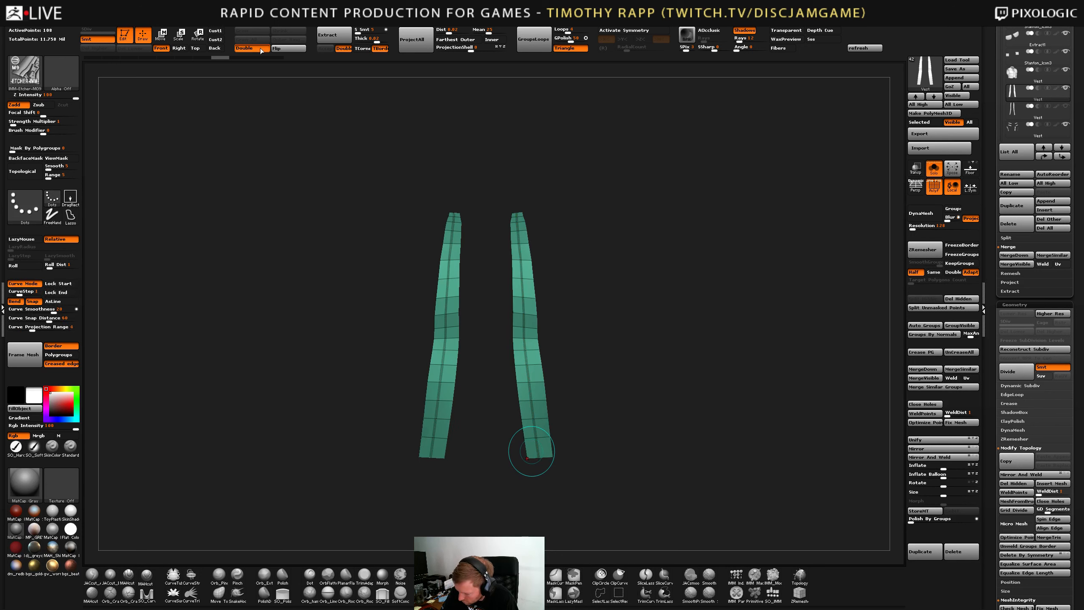
# Turn off Border framing and frame only the strips' creased center edges as curves.
pyautogui.click(260, 49)
pyautogui.click(260, 49)
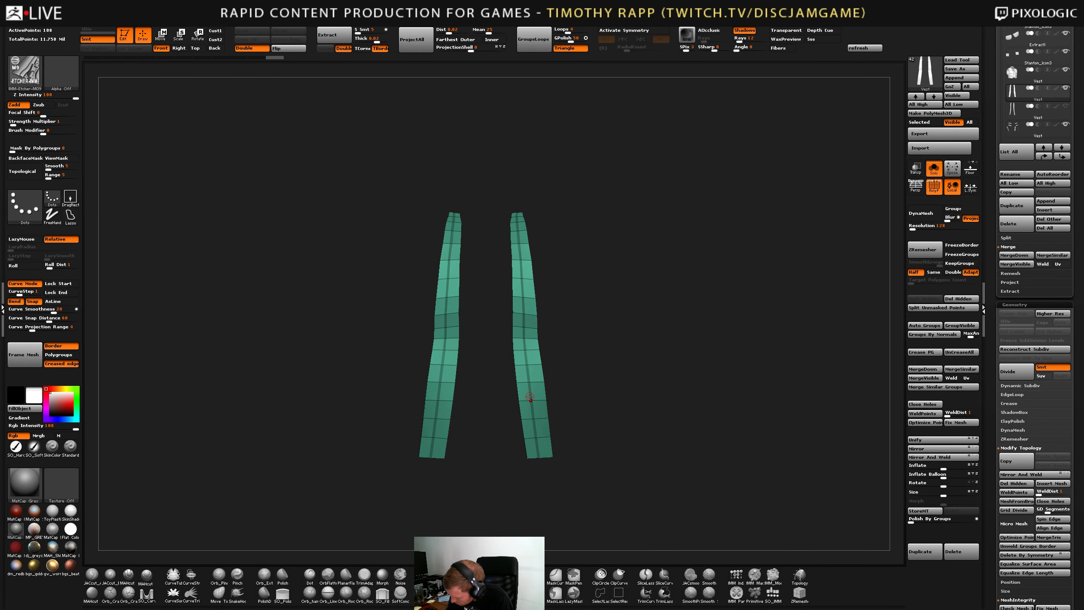
pyautogui.click(44, 347)
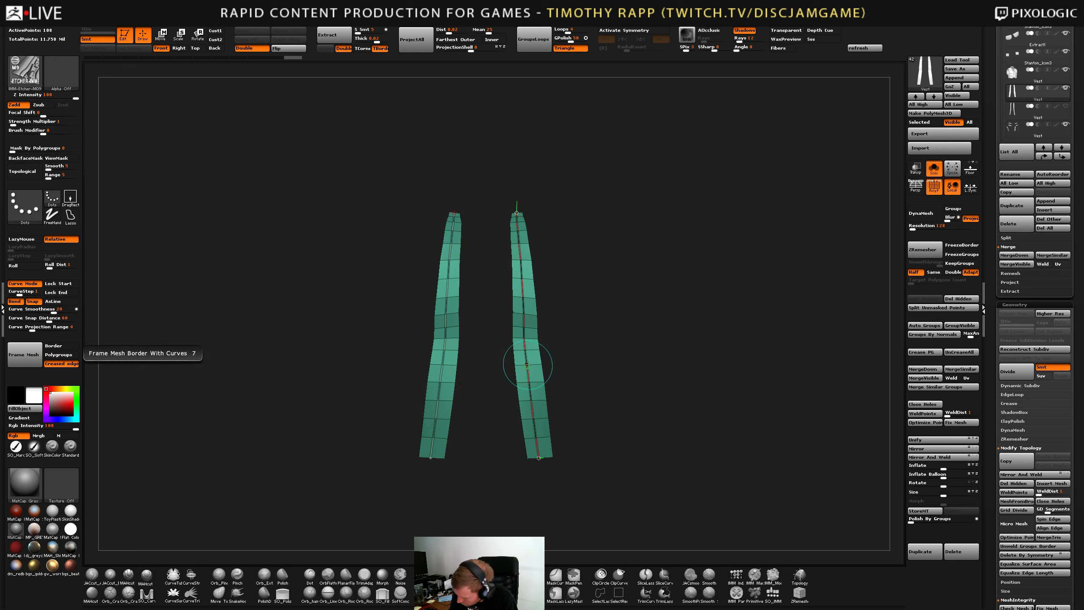
pyautogui.click(24, 354)
pyautogui.press('ctrl')
pyautogui.hotkey('ctrl', 'z')
pyautogui.moveTo(539, 455)
pyautogui.mouseDown()
pyautogui.moveTo(536, 464)
pyautogui.moveTo(538, 450)
pyautogui.mouseUp()
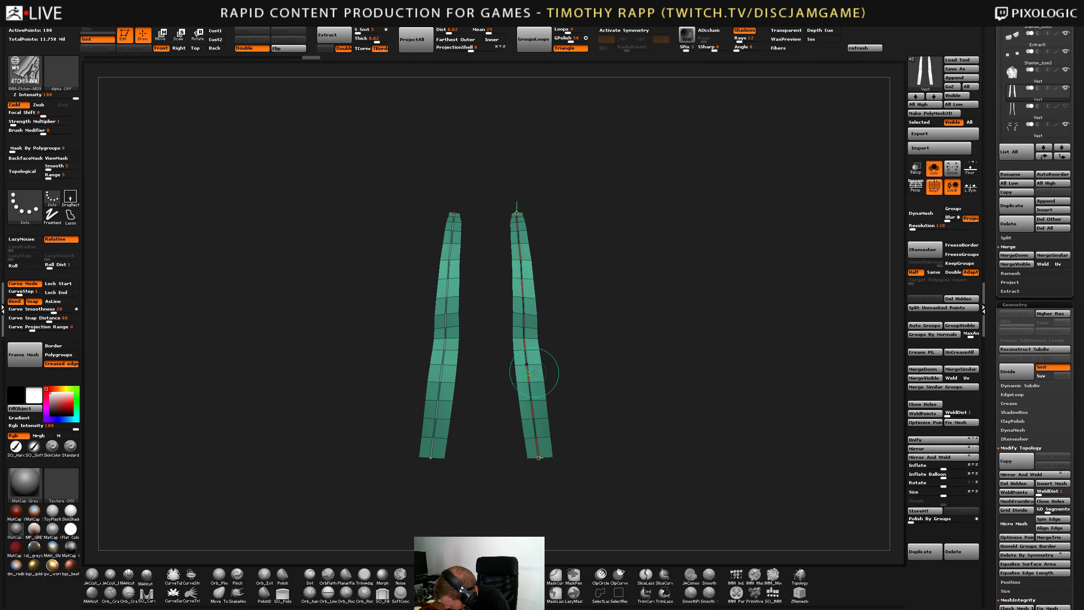
# Turn off Double display, try inserting zippers along the strips' framed center curves, and undo the insertion.
pyautogui.moveTo(528, 213); pyautogui.dragTo(563, 208)
pyautogui.click(252, 49)
pyautogui.moveTo(549, 270); pyautogui.dragTo(587, 282)
pyautogui.moveTo(556, 210)
pyautogui.mouseDown()
pyautogui.moveTo(547, 433)
pyautogui.moveTo(571, 416)
pyautogui.moveTo(564, 425)
pyautogui.moveTo(562, 395)
pyautogui.mouseUp()
pyautogui.click(543, 458)
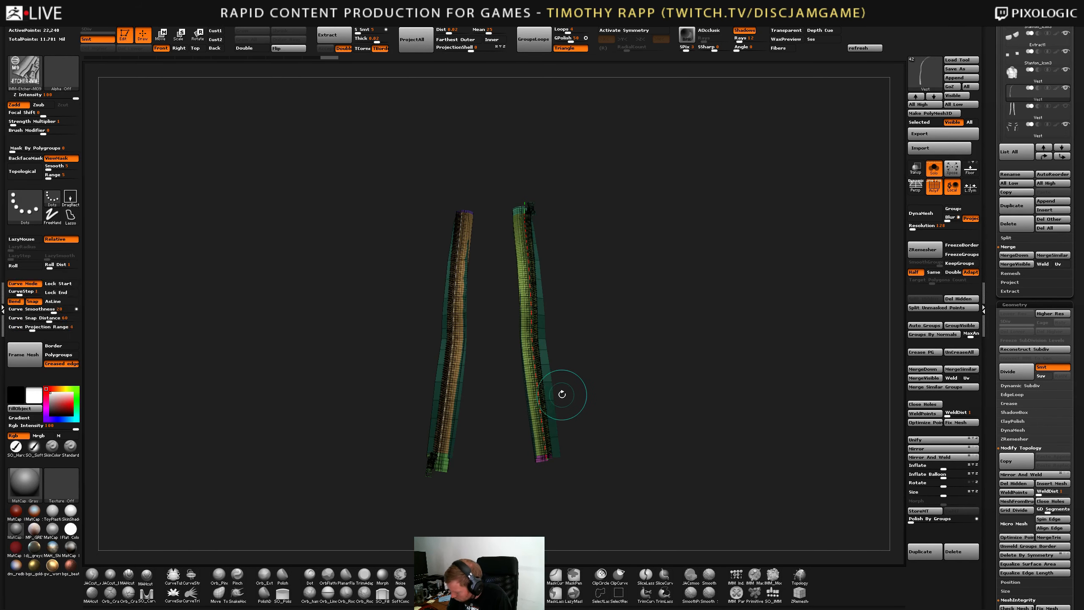
pyautogui.hotkey('ctrl', 'z')
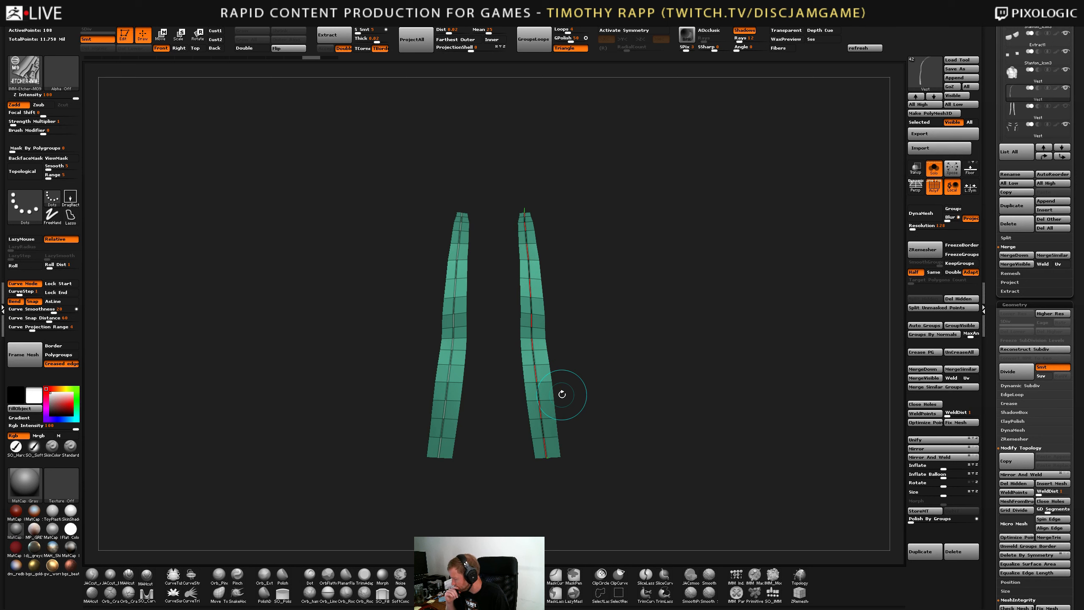
# Mirror the strips, reframe their creased edges, try the zippers on the new curves without polyframe, and undo the attempt.
pyautogui.click(922, 449)
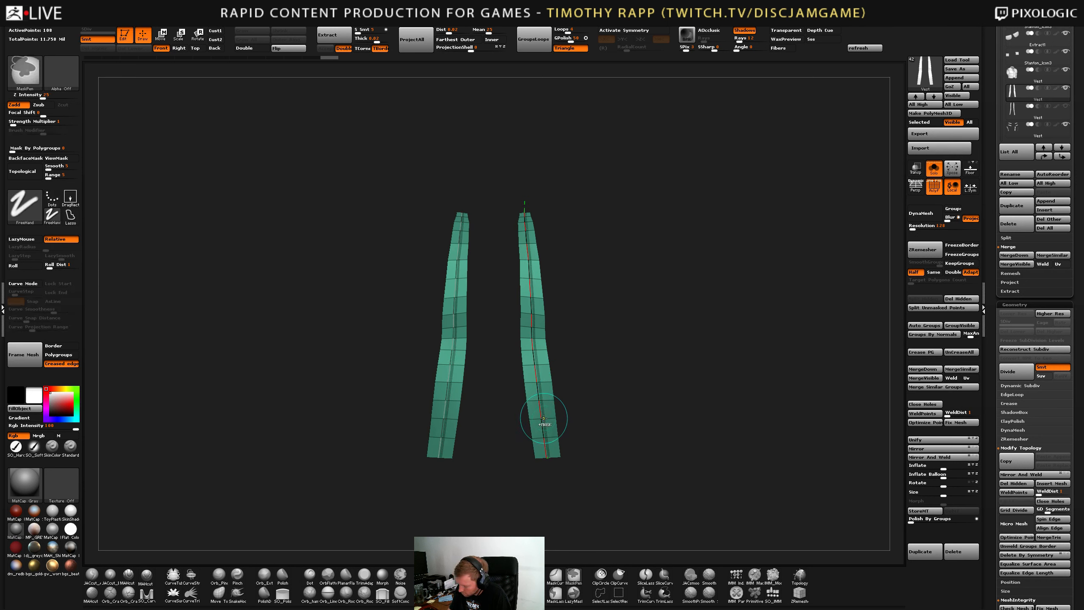
pyautogui.click(25, 354)
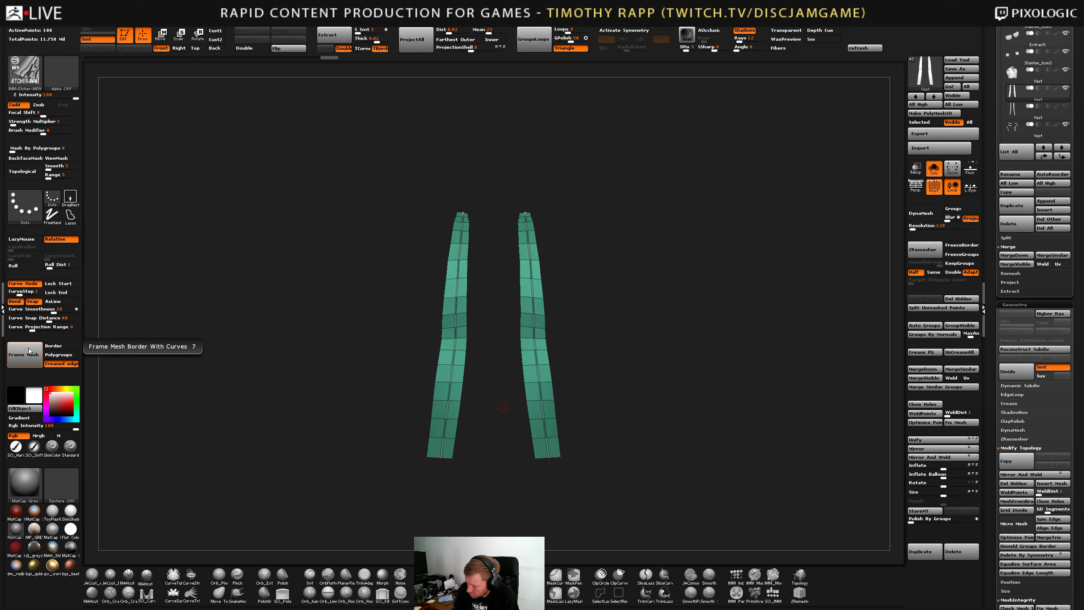
pyautogui.click(540, 402)
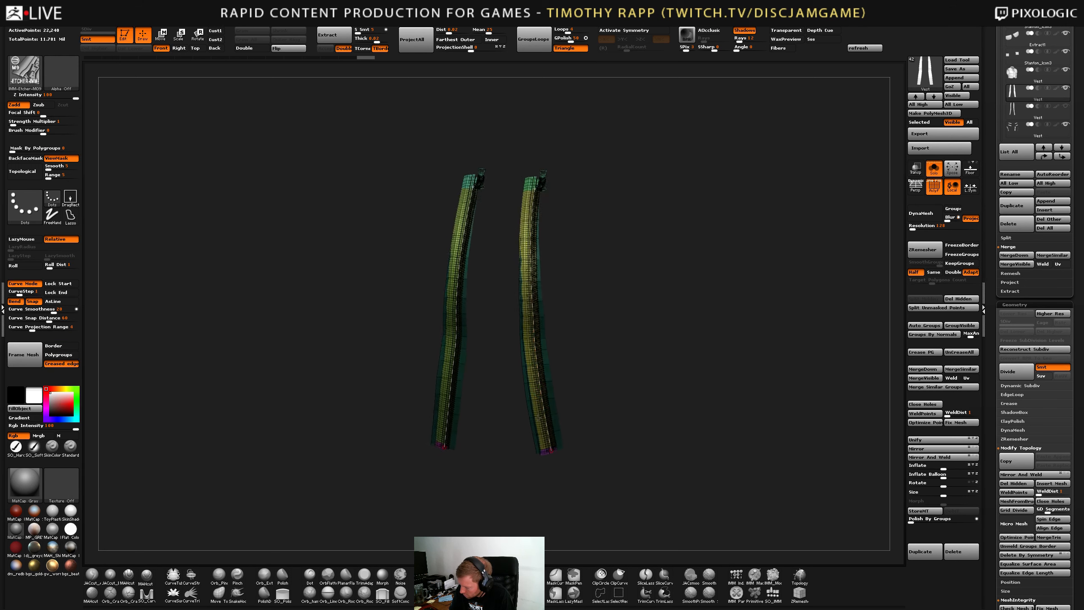
pyautogui.hotkey('shift', 'f')
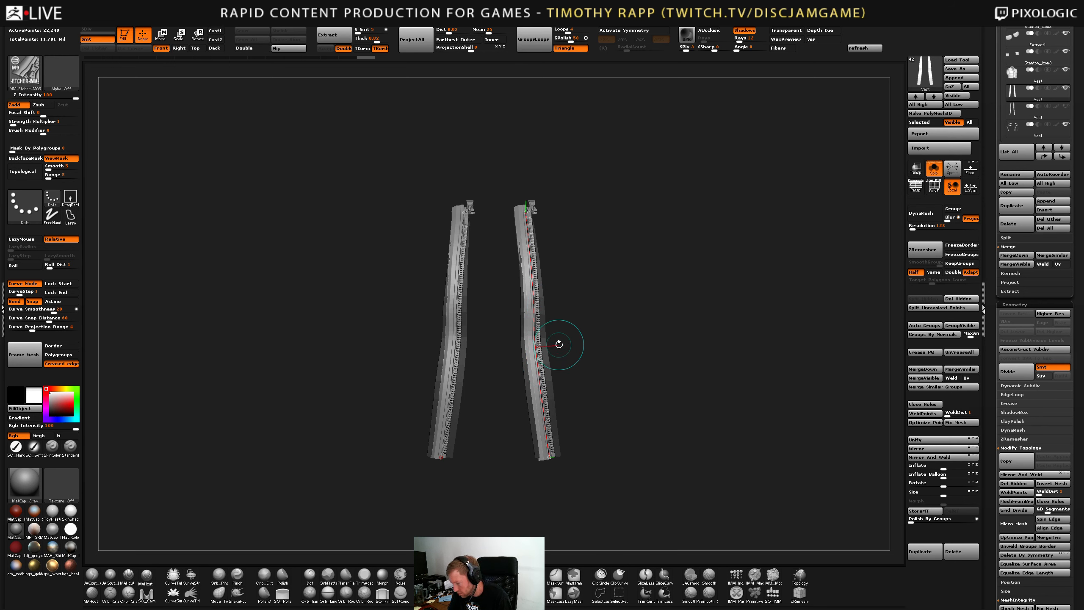
pyautogui.hotkey('ctrl', 'z')
pyautogui.hotkey('ctrl', 'z')
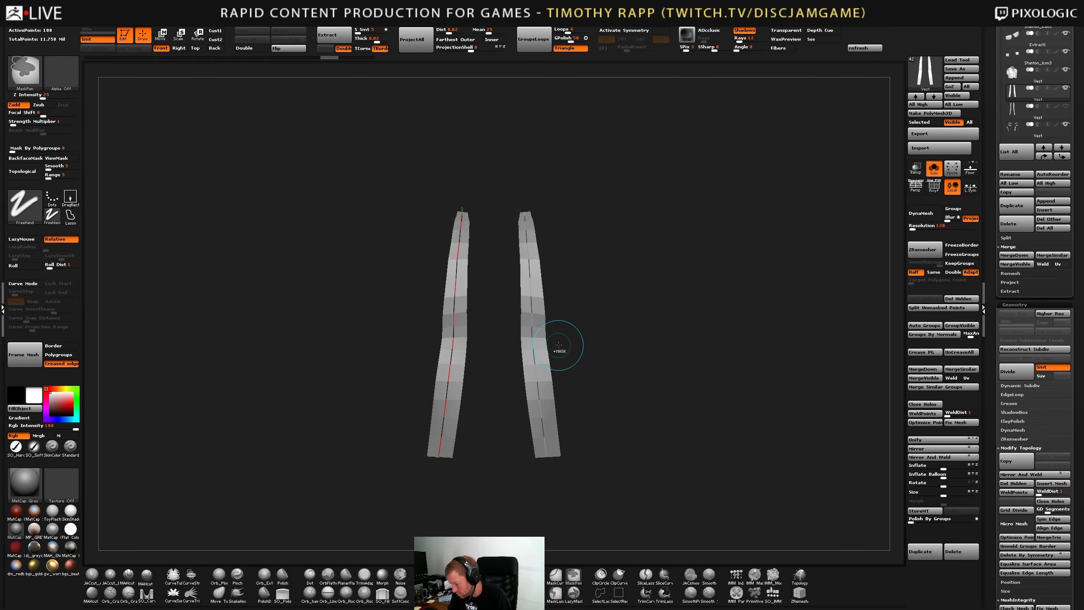
# Redo and undo the zipper insertion repeatedly to compare both zippers' direction against the strips' framed curves.
pyautogui.hotkey('ctrl', 'shift', 'z')
pyautogui.hotkey('ctrl', 'shift', 'z')
pyautogui.hotkey('ctrl', 'shift', 'z')
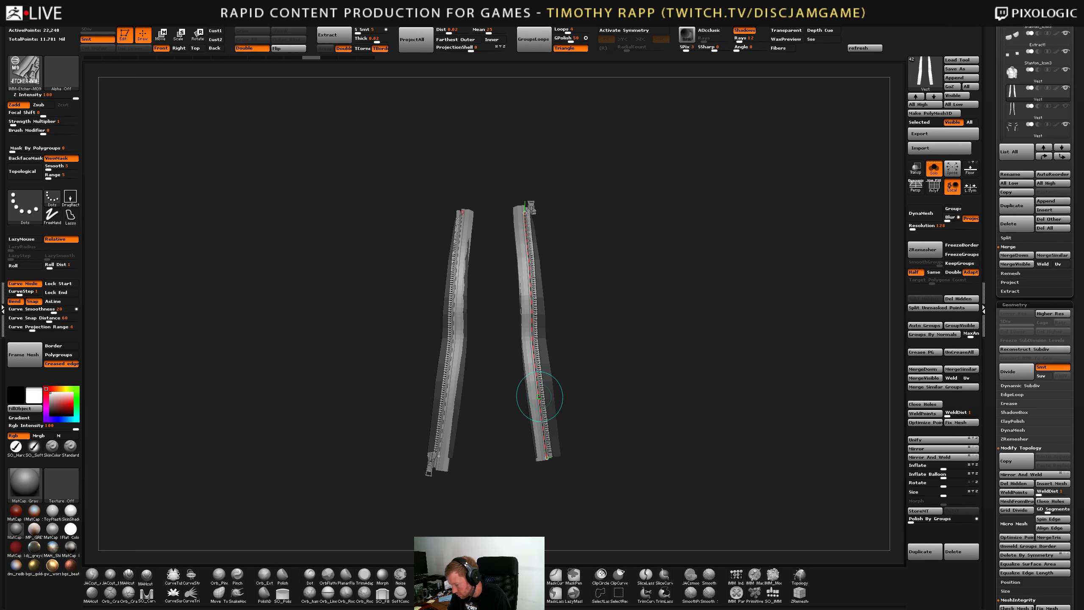
pyautogui.hotkey('ctrl', 'z')
pyautogui.hotkey('ctrl', 'shift', 'z')
pyautogui.hotkey('ctrl', 'z')
pyautogui.hotkey('ctrl', 'shift', 'z')
pyautogui.hotkey('ctrl', 'z')
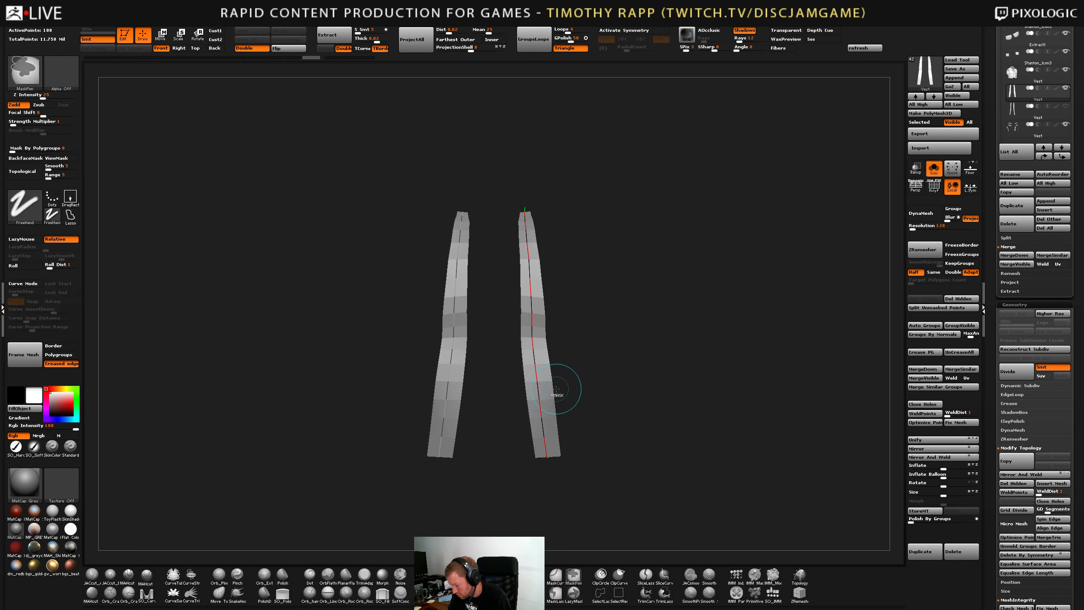
pyautogui.hotkey('ctrl', 'shift', 'z')
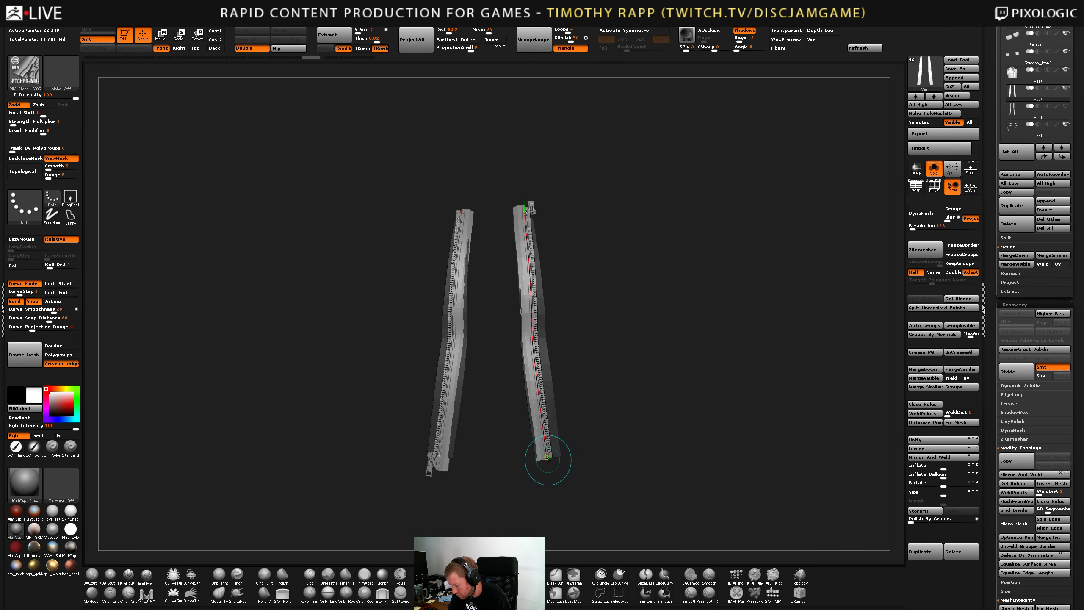
pyautogui.hotkey('ctrl', 'z')
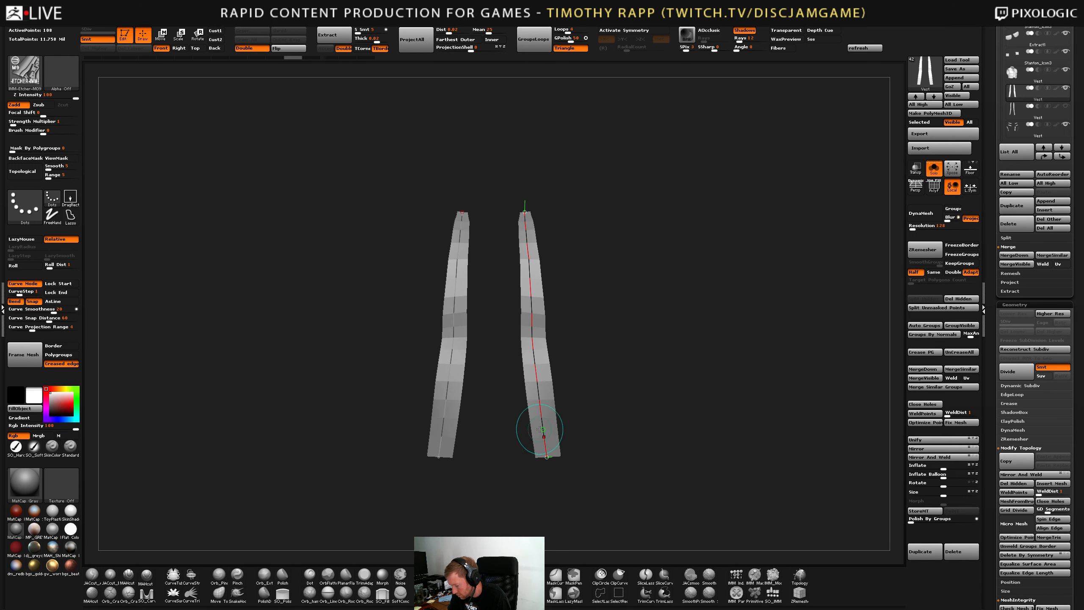
# Leave Solo mode, try inserting zippers from the top end of a strip's curve on the vest, and undo the insertion.
pyautogui.click(934, 168)
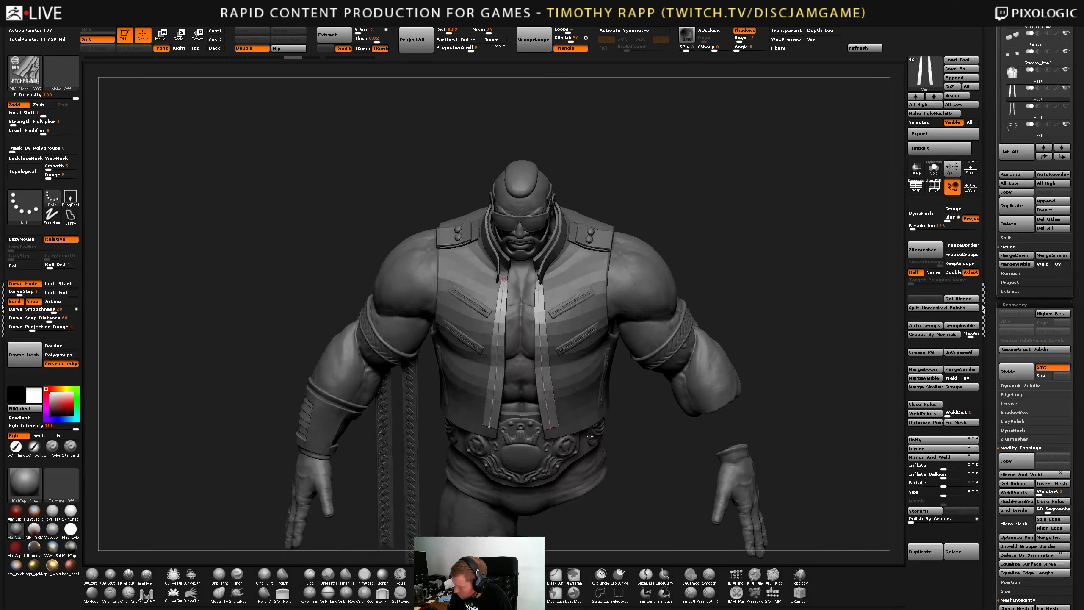
pyautogui.moveTo(590, 436); pyautogui.dragTo(608, 419, button='right')
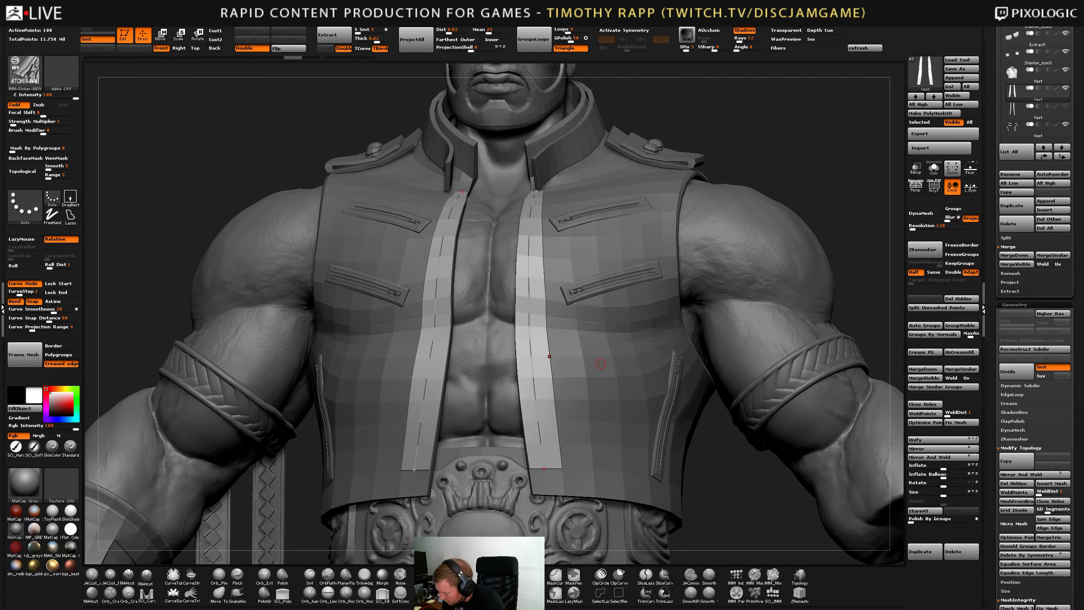
pyautogui.click(537, 190)
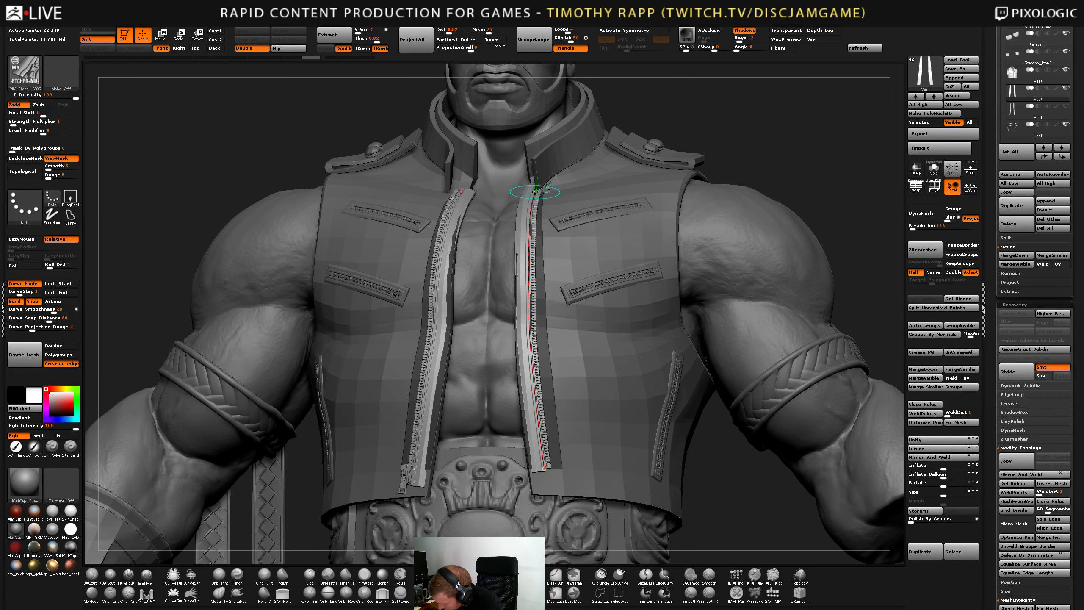
pyautogui.hotkey('ctrl', 'z')
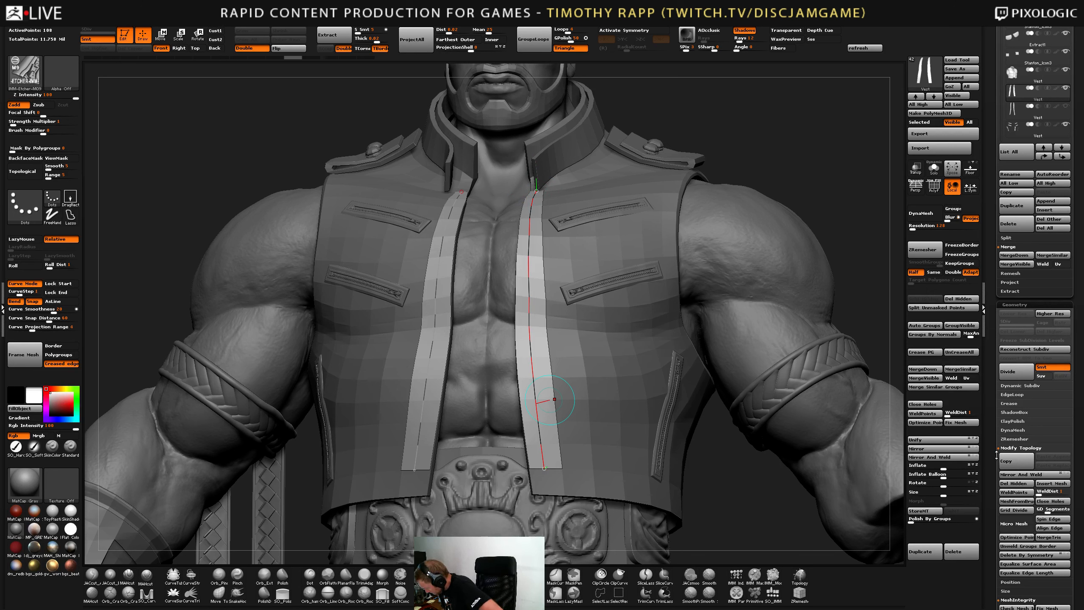
# Open the strips' geometry Position settings, try inserting zippers from the lower end of a curve, and undo the insertion.
pyautogui.moveTo(997, 456); pyautogui.dragTo(995, 418)
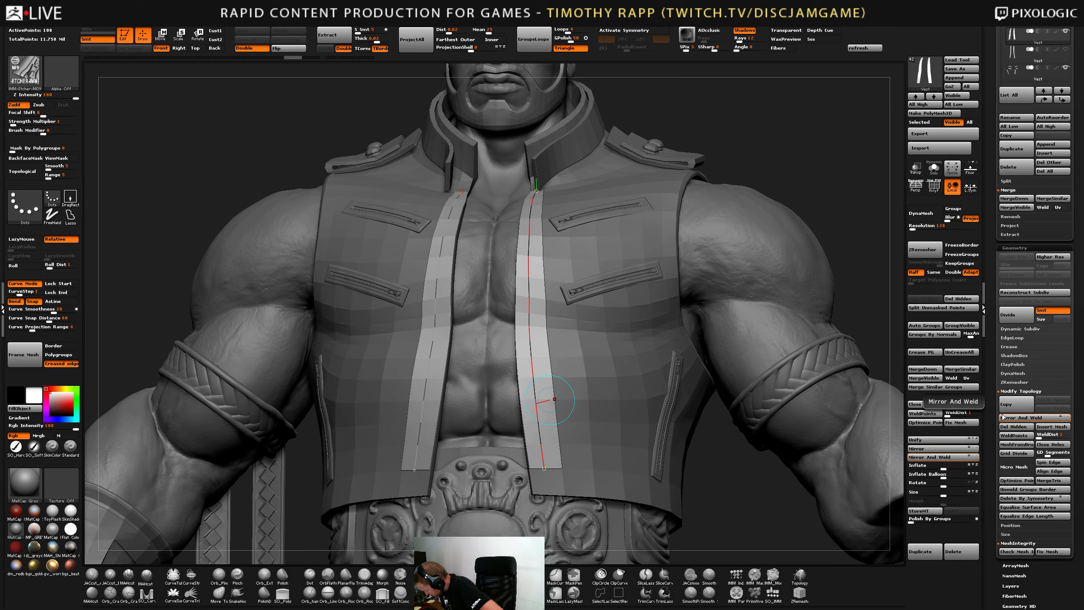
pyautogui.click(1018, 525)
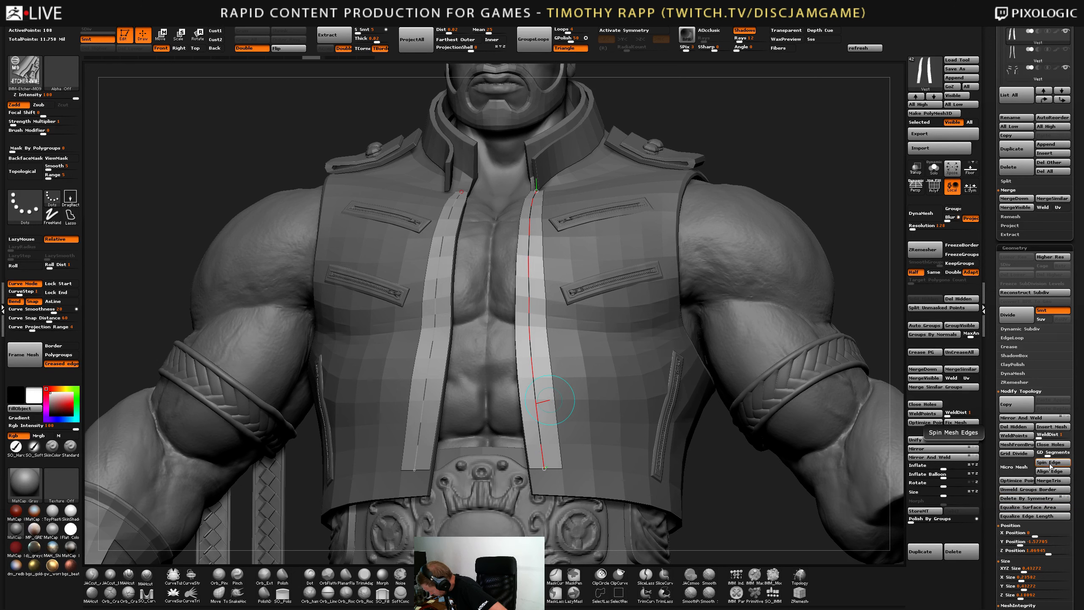
pyautogui.click(544, 463)
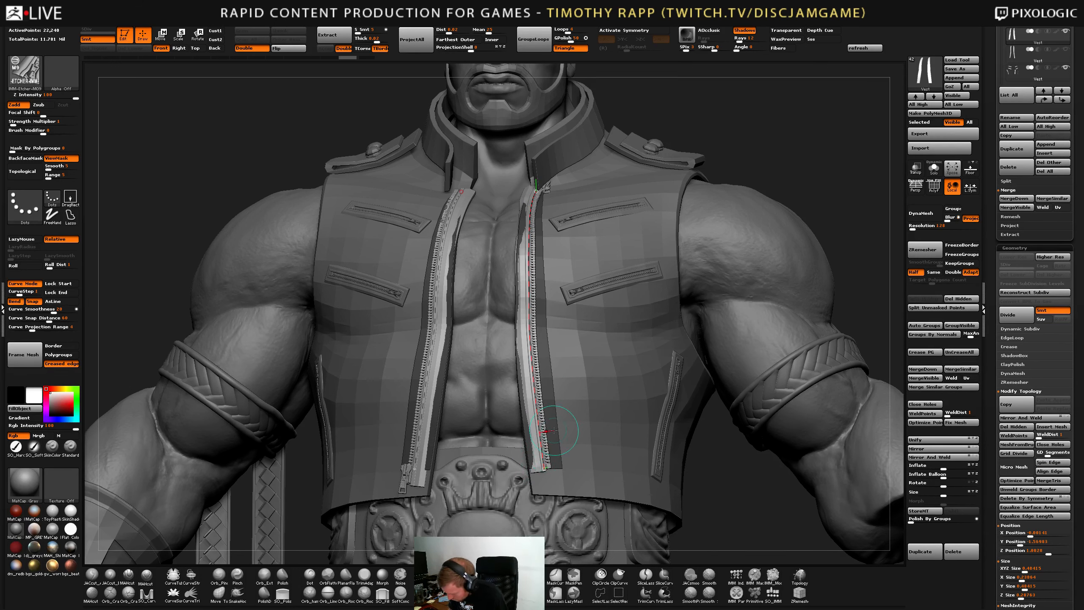
pyautogui.hotkey('ctrl', 'z')
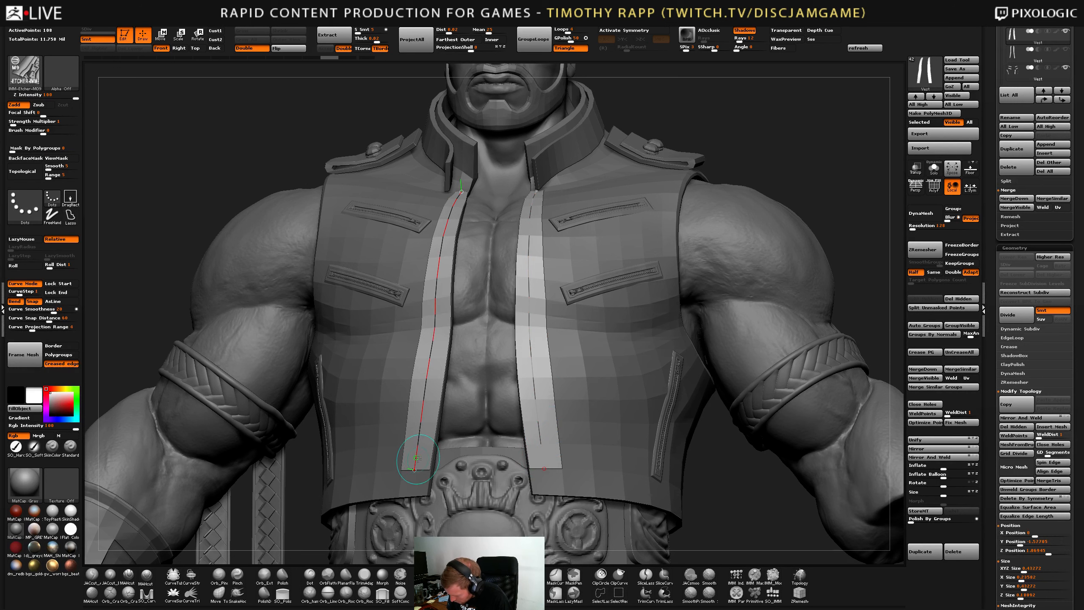
pyautogui.hotkey('ctrl', 'shift', 'z')
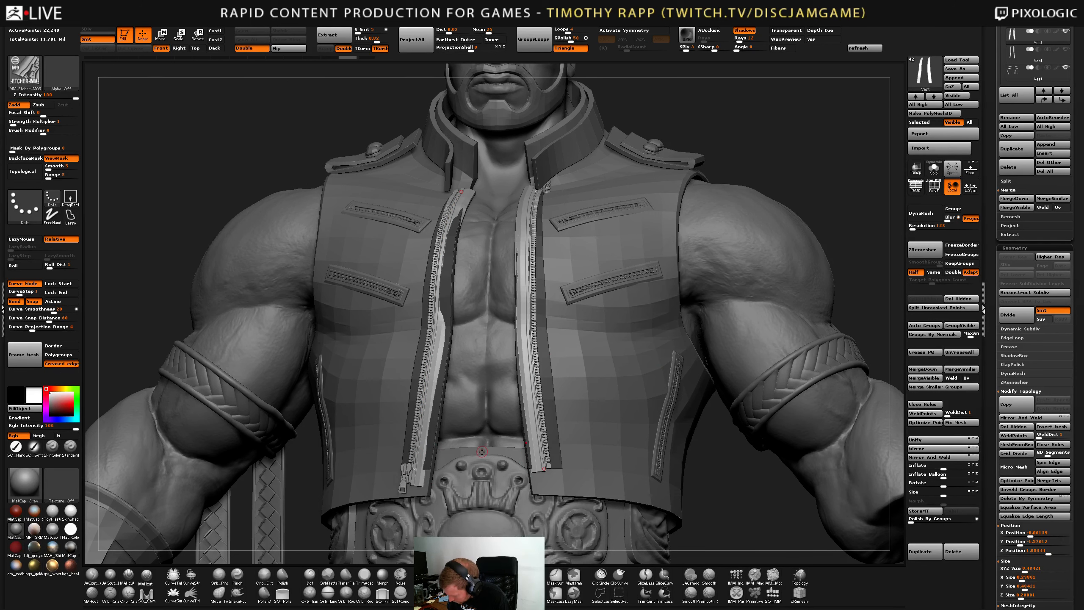
pyautogui.hotkey('ctrl', 'z')
# Switch to the edge-strip subtool that already carries zippers and isolate it in Solo mode.
pyautogui.moveTo(482, 451); pyautogui.dragTo(554, 460, button='right')
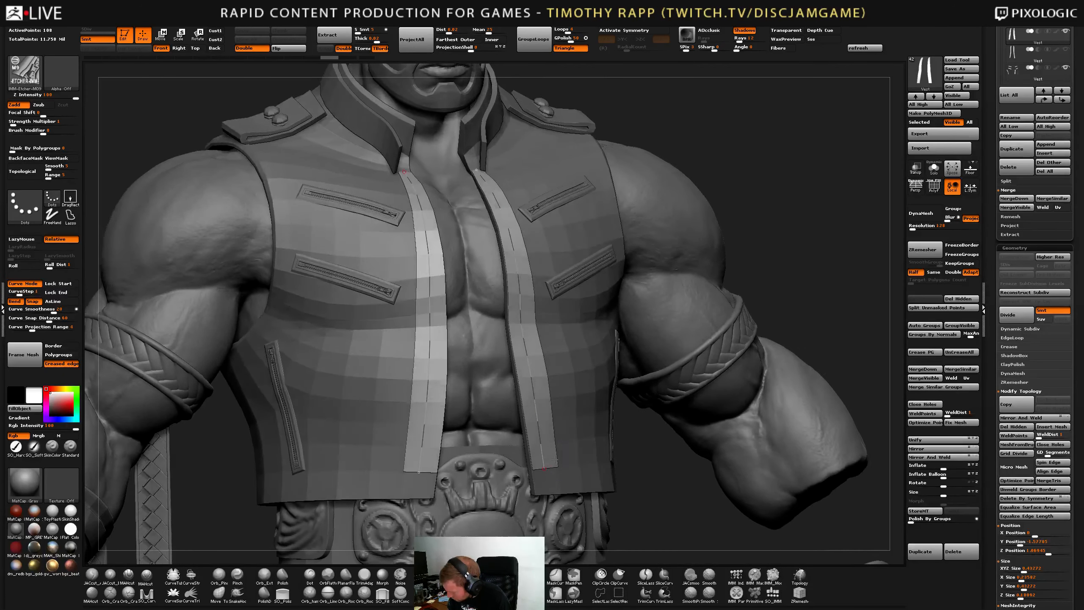
pyautogui.moveTo(991, 320); pyautogui.dragTo(990, 395)
pyautogui.press('Up')
pyautogui.press('Down')
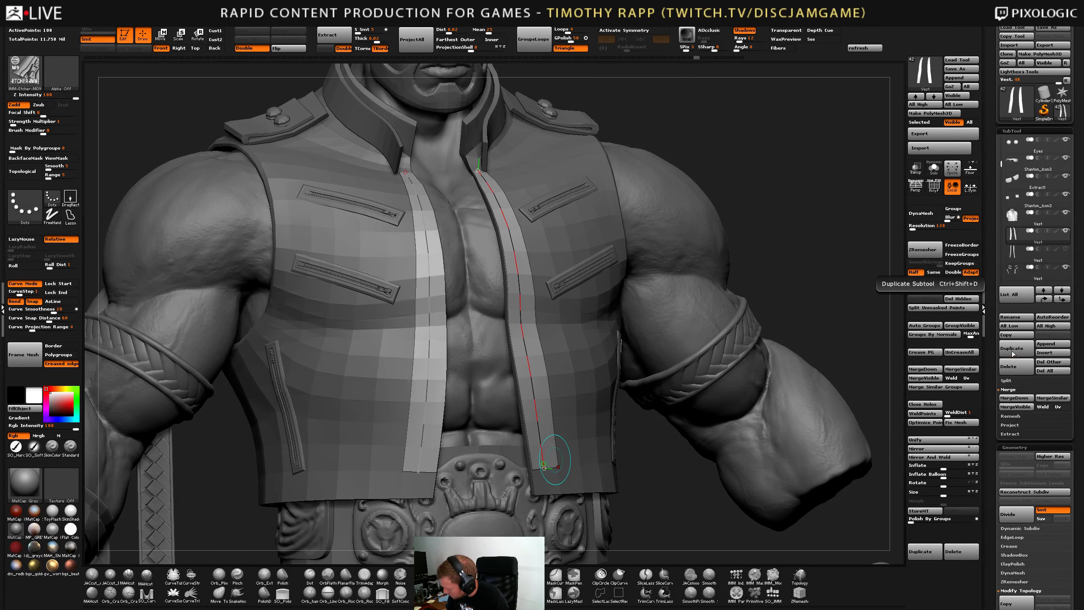
pyautogui.click(1013, 354)
pyautogui.click(934, 168)
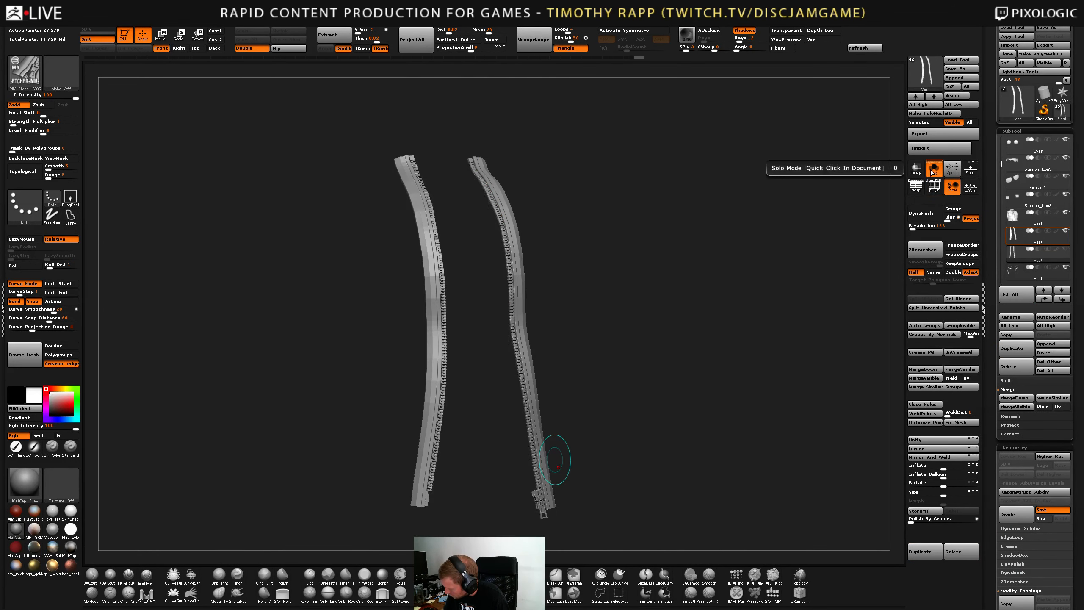
# Show the polyframe and step back and forth through the isolated subtool's history to compare its bare strips with the zippers.
pyautogui.press('ctrl')
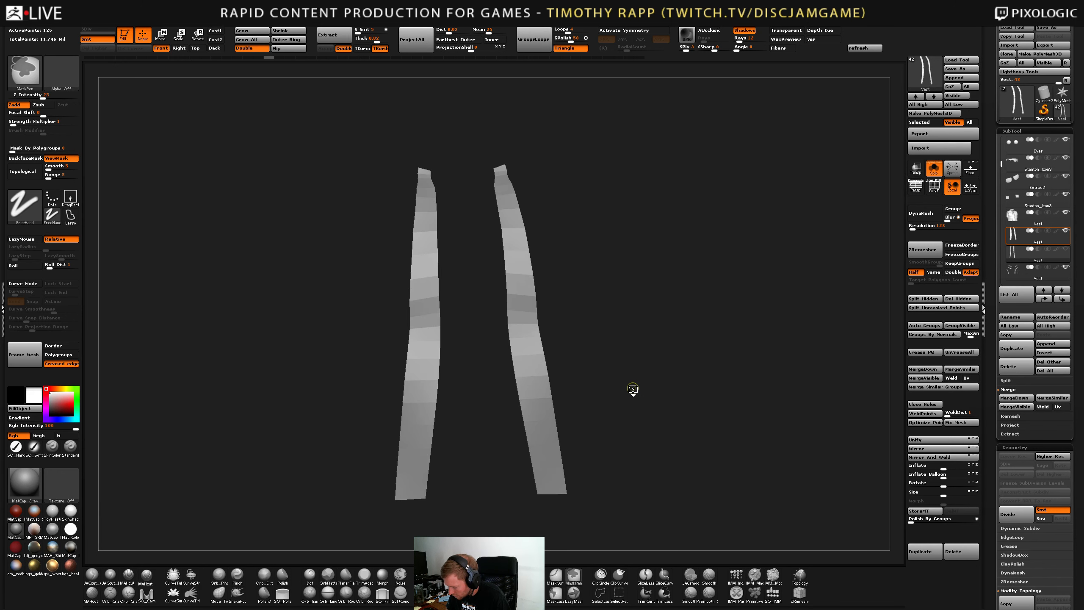
pyautogui.hotkey('ctrl', 'shift', 'z')
pyautogui.hotkey('ctrl', 'z')
pyautogui.hotkey('shift', 'f')
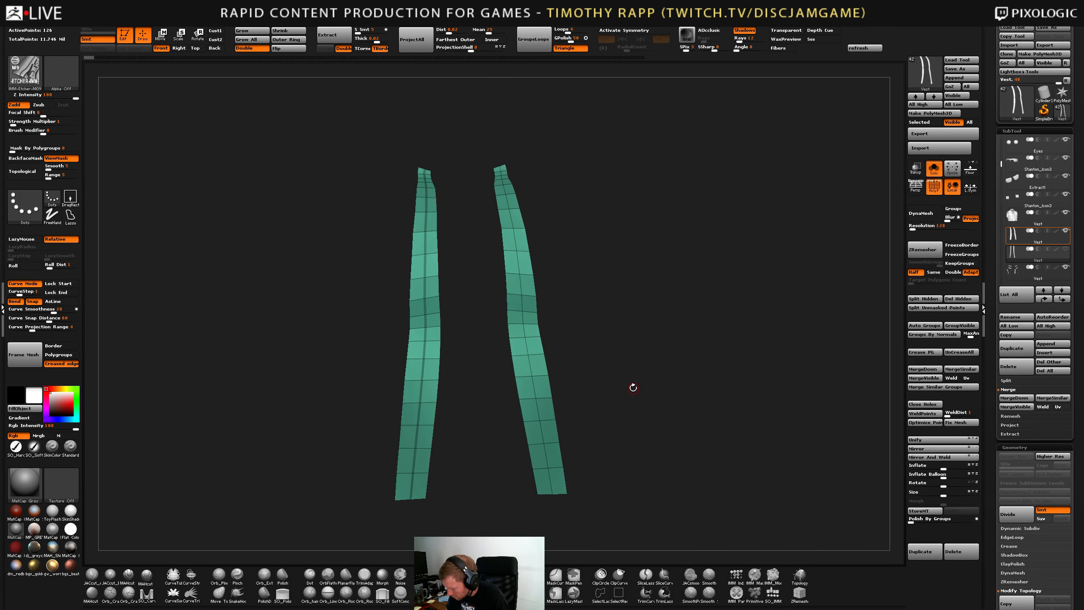
pyautogui.hotkey('ctrl', 'shift', 'z')
pyautogui.hotkey('ctrl', 'z')
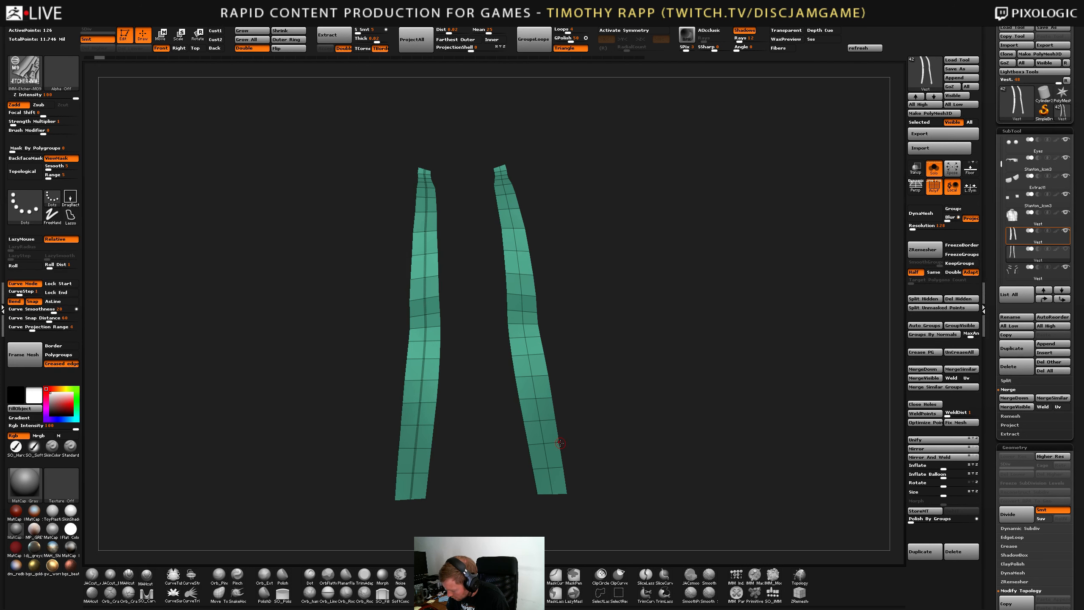
pyautogui.hotkey('ctrl', 'shift', 'z')
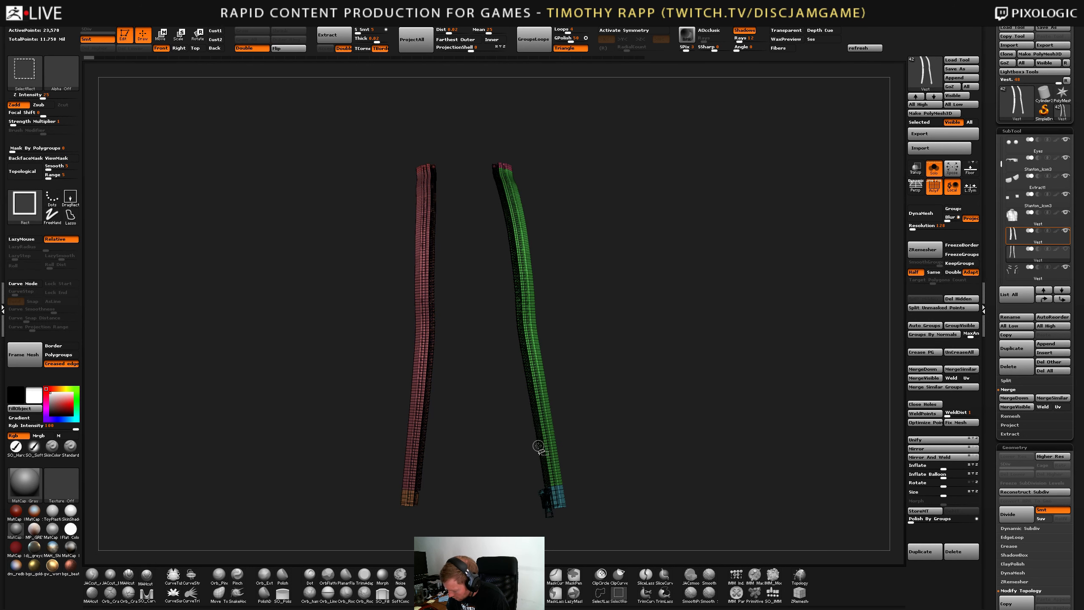
# Duplicate the subtool while its history is stepped back to the bare strips, and redo the zippers on the original.
pyautogui.hotkey('ctrl', 'z')
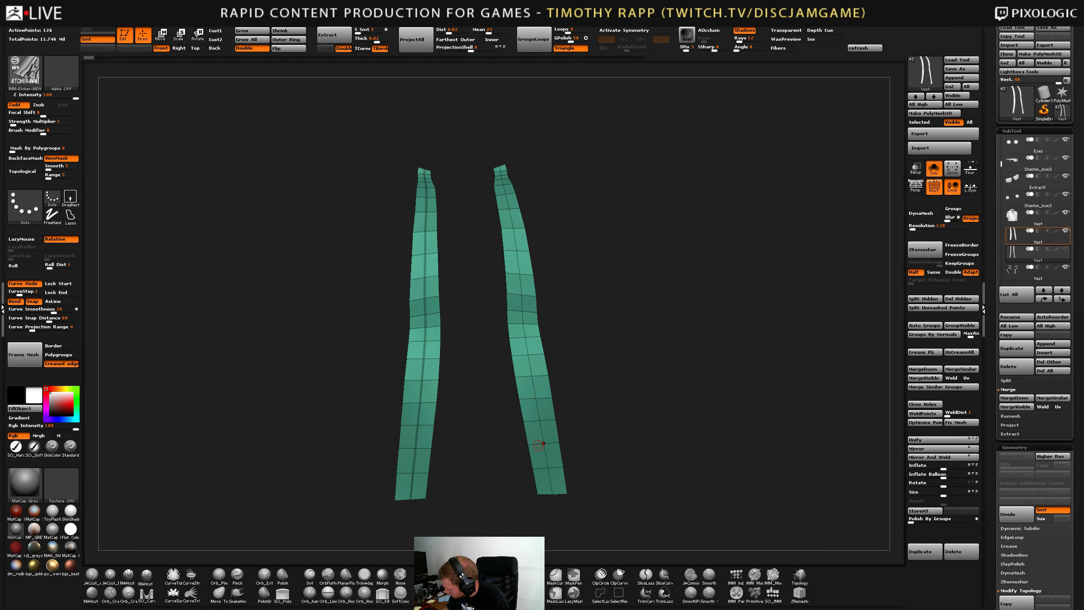
pyautogui.click(1015, 352)
pyautogui.hotkey('ctrl', 'shift', 'z')
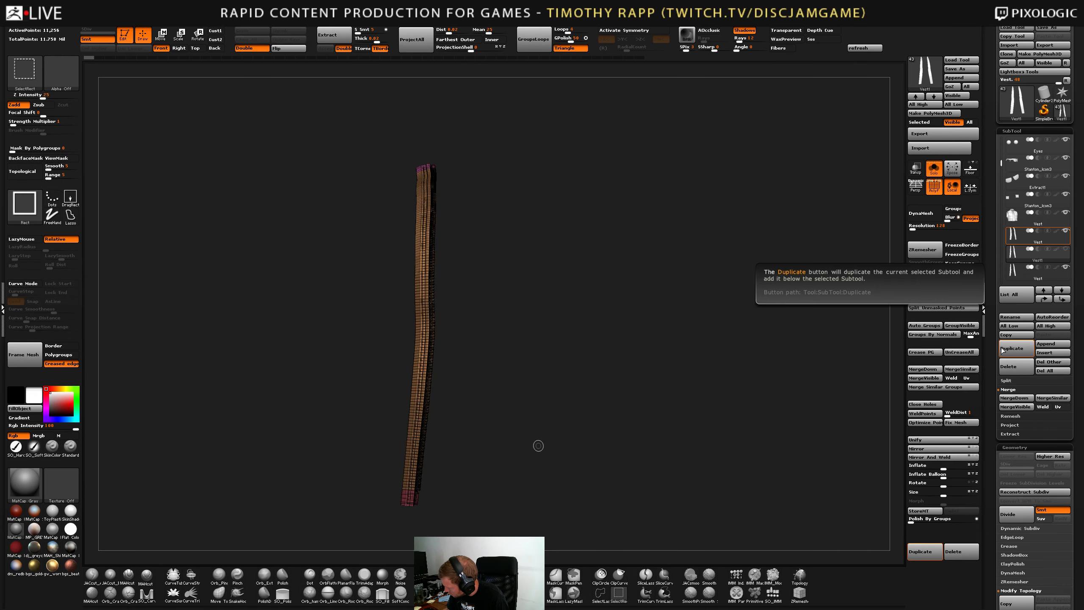
pyautogui.hotkey('ctrl', 'shift', 'z')
pyautogui.hotkey('ctrl', 'shift', 'z')
pyautogui.hotkey('ctrl', 'shift', 'z')
pyautogui.hotkey('ctrl', 'shift', 'z')
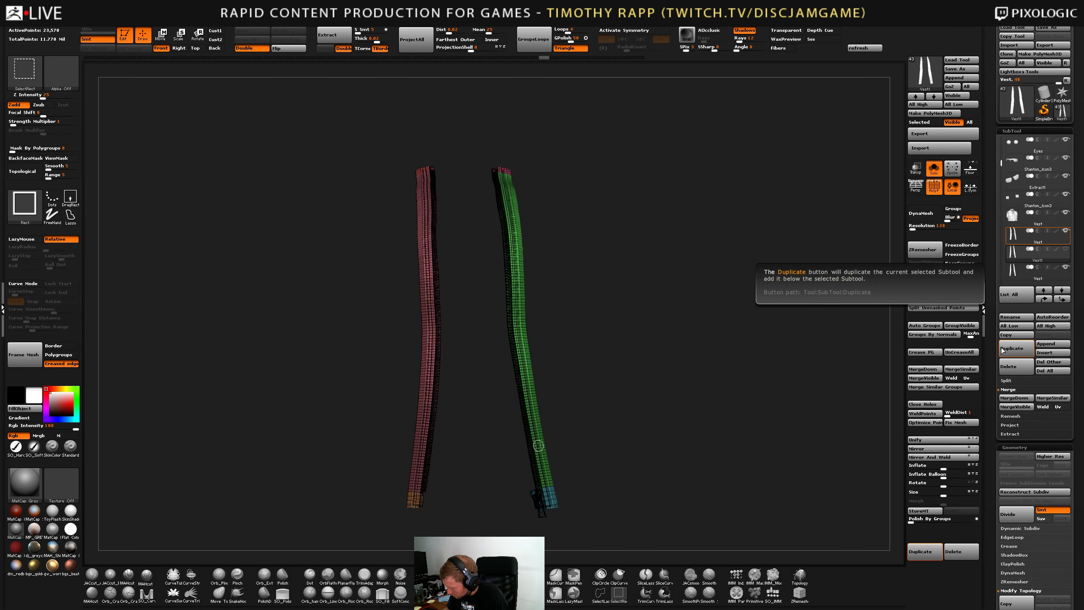
# Select the duplicated bare strips and frame their creased edge as a curve.
pyautogui.press('Down')
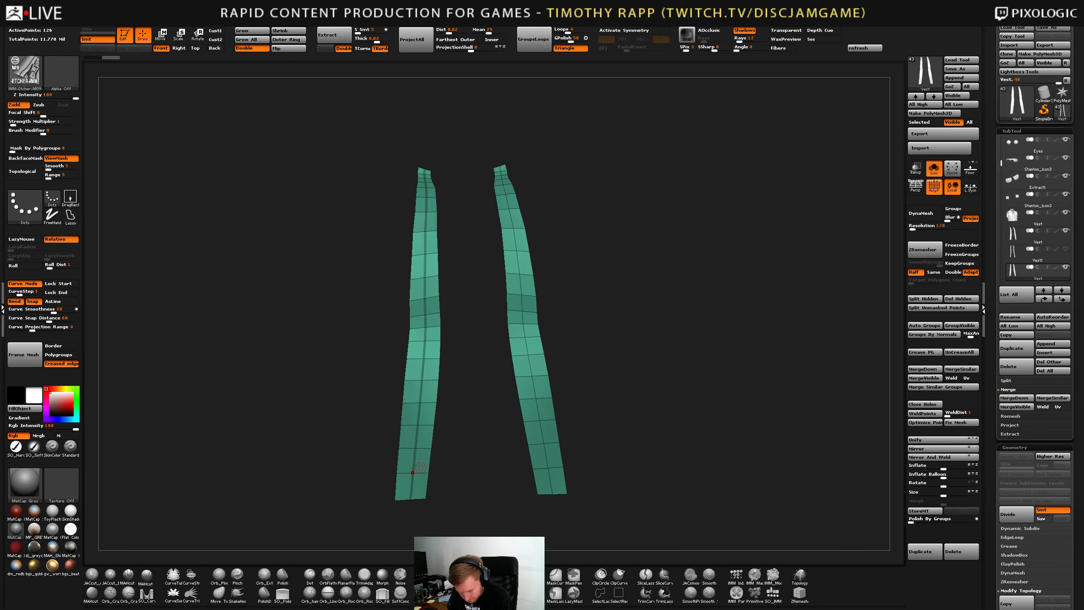
pyautogui.press('b')
pyautogui.press('Escape')
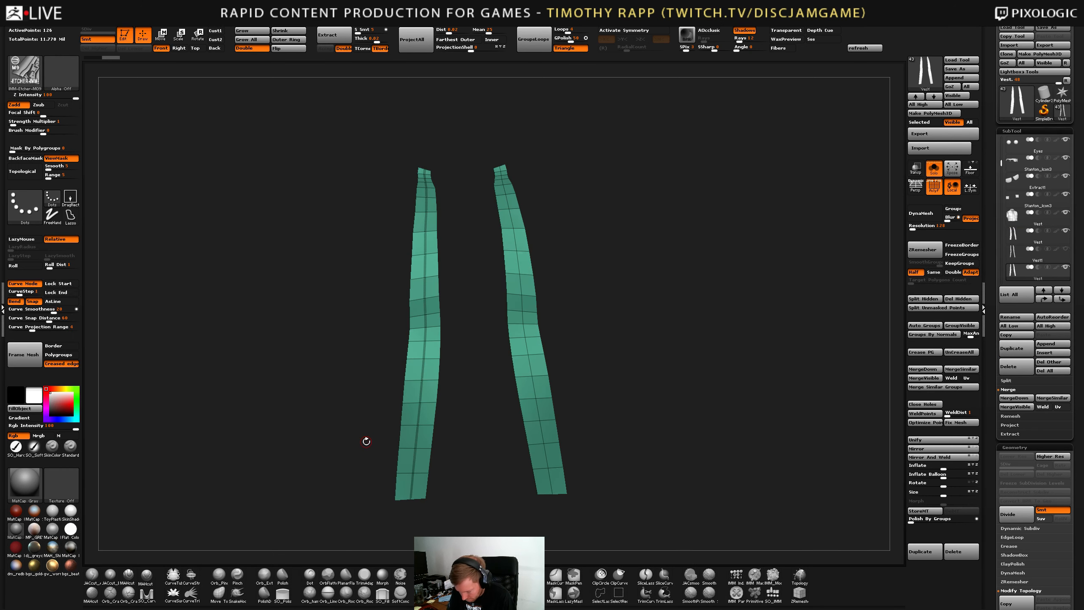
pyautogui.click(37, 357)
# Try inserting a zipper near the lower end of the left strip's curve several times, undoing each attempt.
pyautogui.click(415, 452)
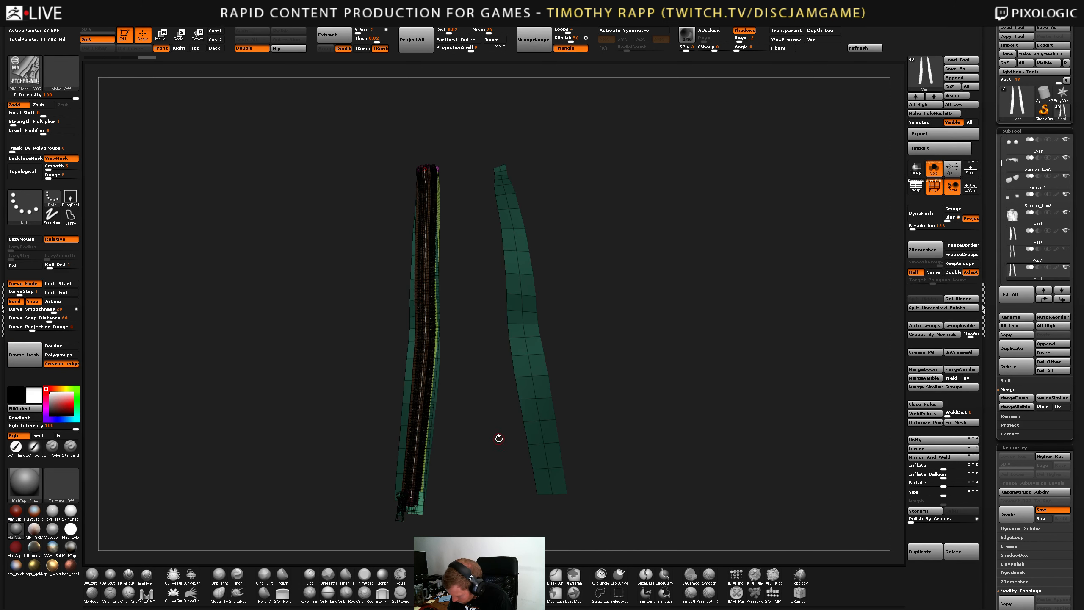
pyautogui.hotkey('ctrl', 'z')
pyautogui.click(410, 490)
pyautogui.moveTo(436, 466); pyautogui.dragTo(472, 404)
pyautogui.hotkey('ctrl', 'z')
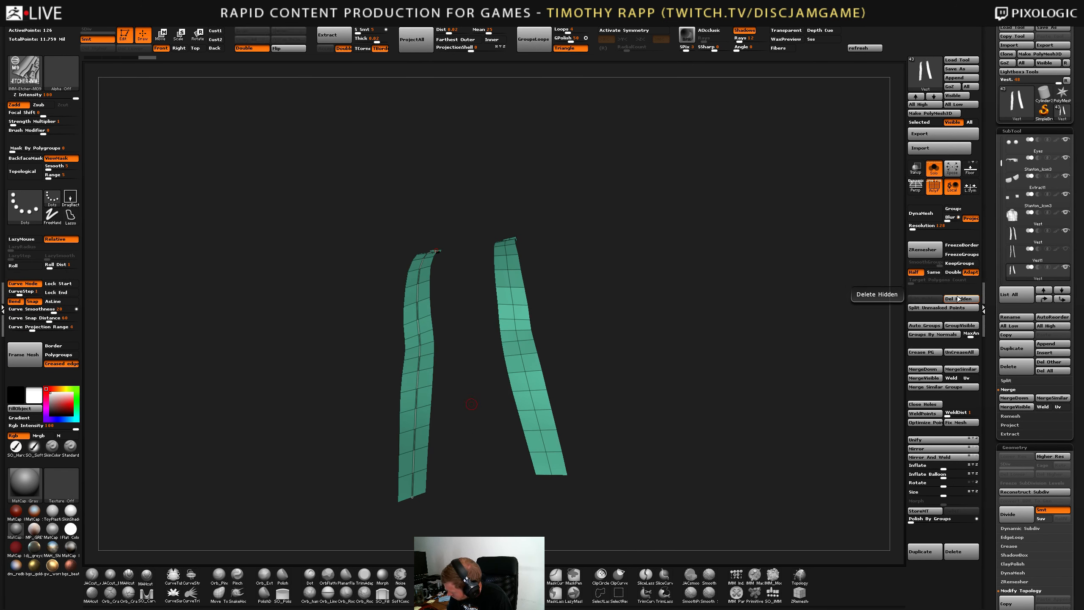
pyautogui.click(409, 470)
pyautogui.moveTo(436, 470); pyautogui.dragTo(454, 472)
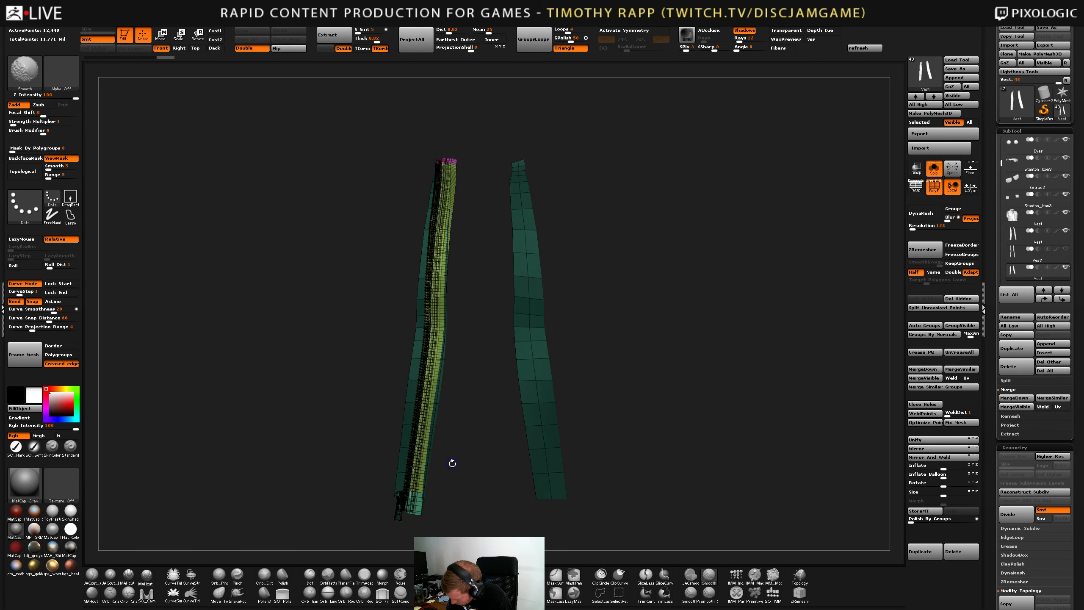
pyautogui.hotkey('ctrl', 'z')
# Crease the right strip's middle edge loop with ZModeler and frame the creased edges of both strips as curves.
pyautogui.hotkey('shift', 'f')
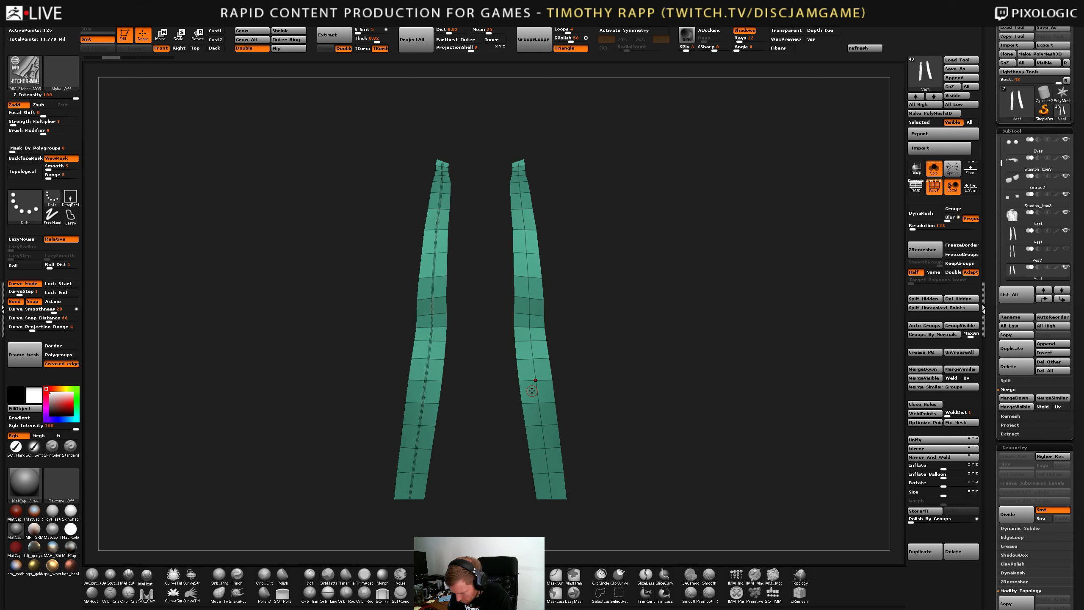
pyautogui.press('space')
pyautogui.press('b')
pyautogui.press('z')
pyautogui.press('m')
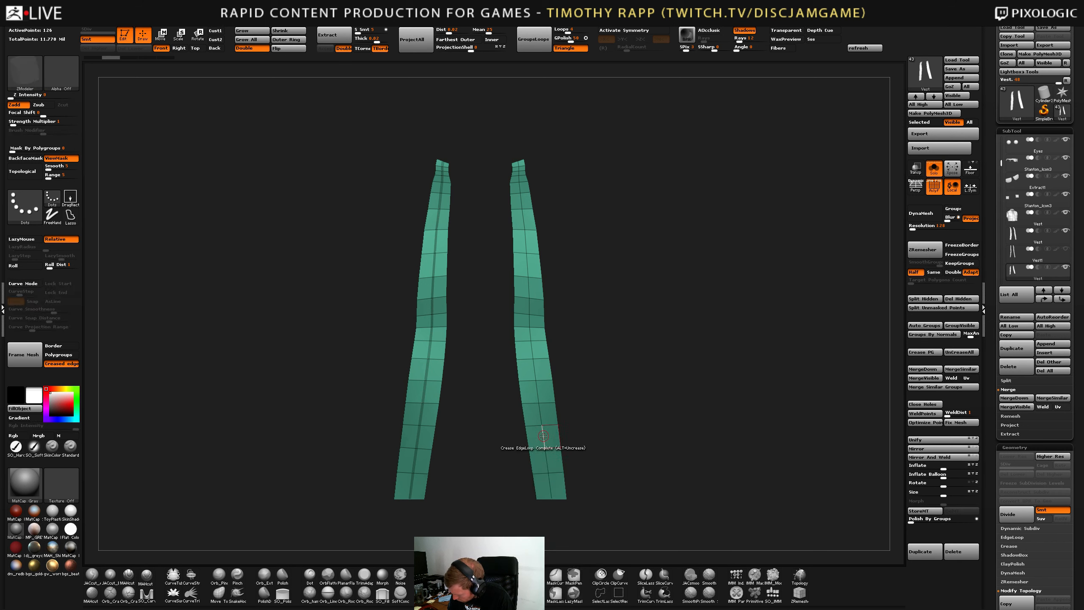
pyautogui.click(545, 436)
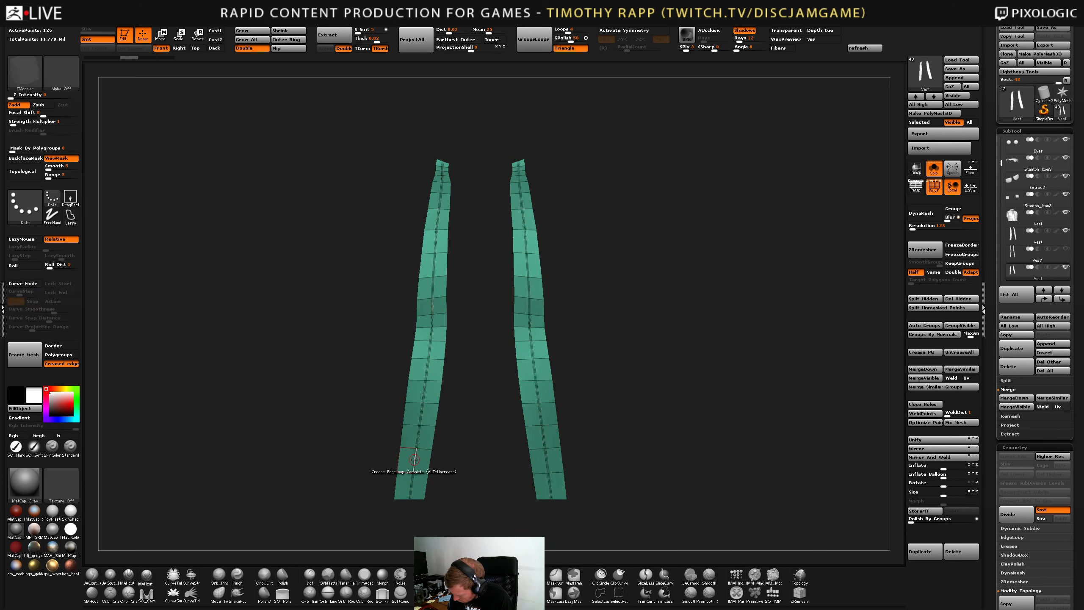
pyautogui.press('space')
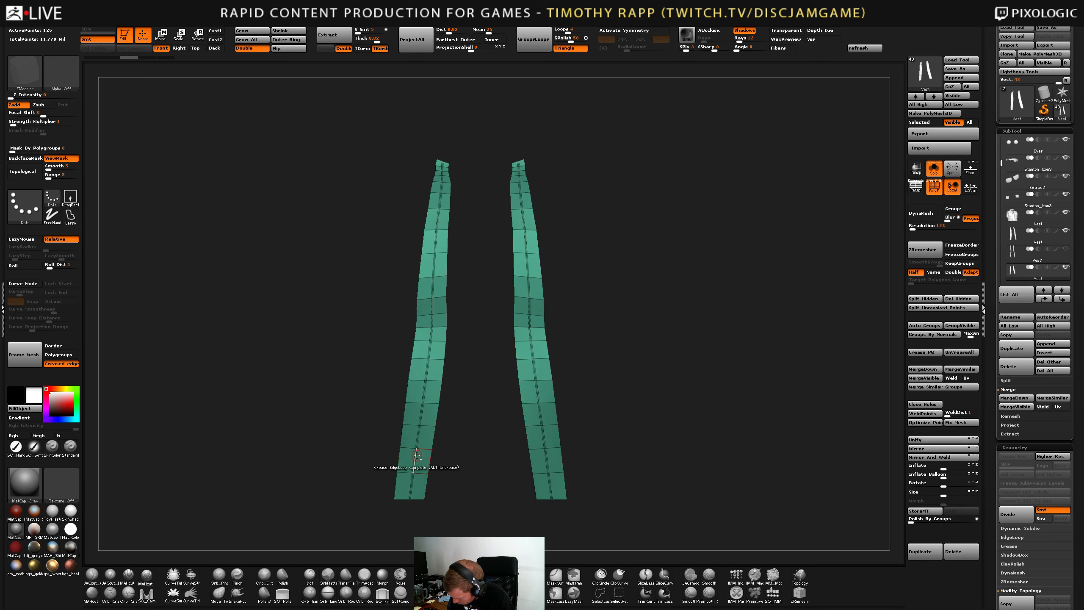
pyautogui.click(36, 360)
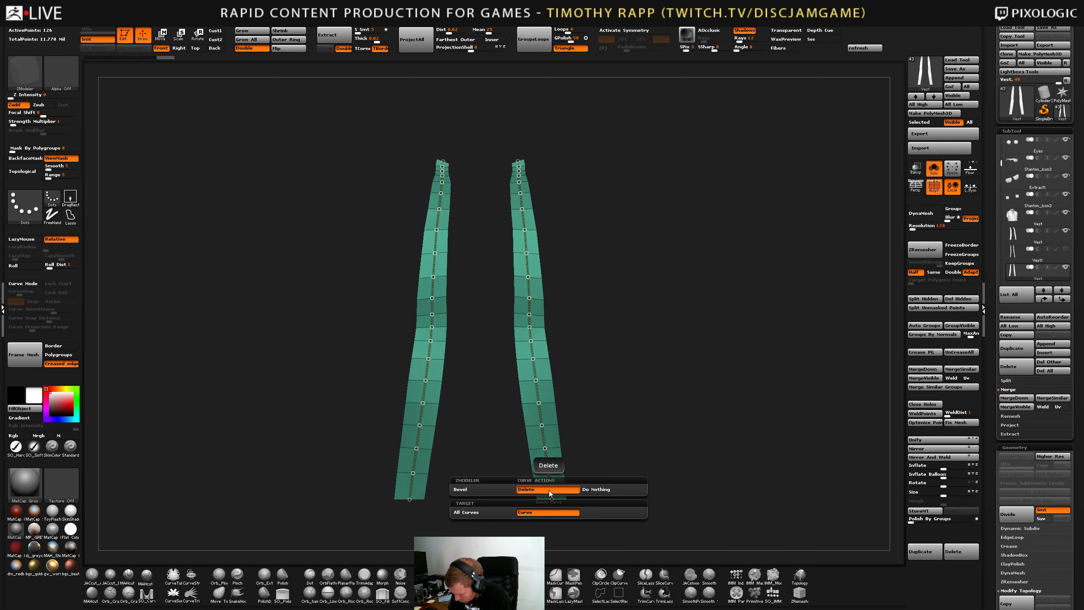
# Try inserting zippers on both framed curves from the right strip's lower end with the zipper brush, and undo them.
pyautogui.press('b')
pyautogui.click(310, 570)
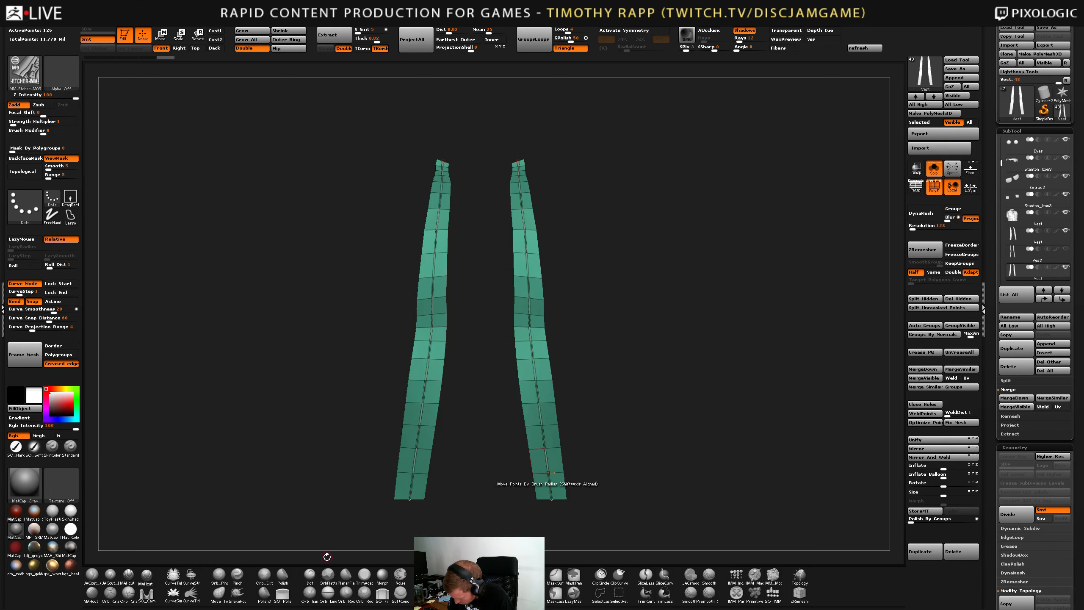
pyautogui.click(551, 494)
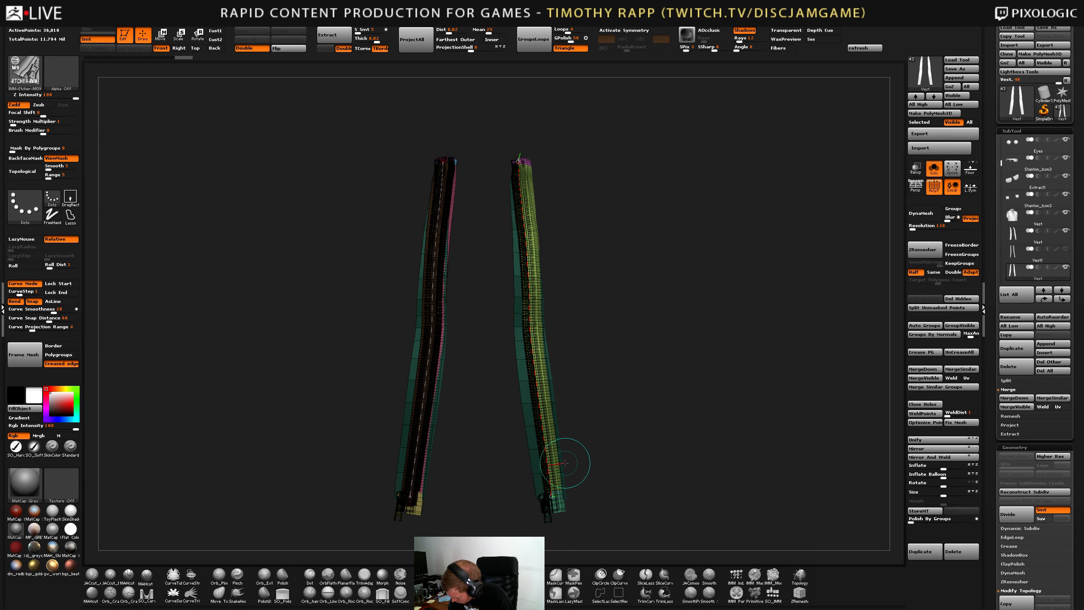
pyautogui.moveTo(570, 462)
pyautogui.mouseDown()
pyautogui.moveTo(534, 451)
pyautogui.moveTo(559, 451)
pyautogui.mouseUp()
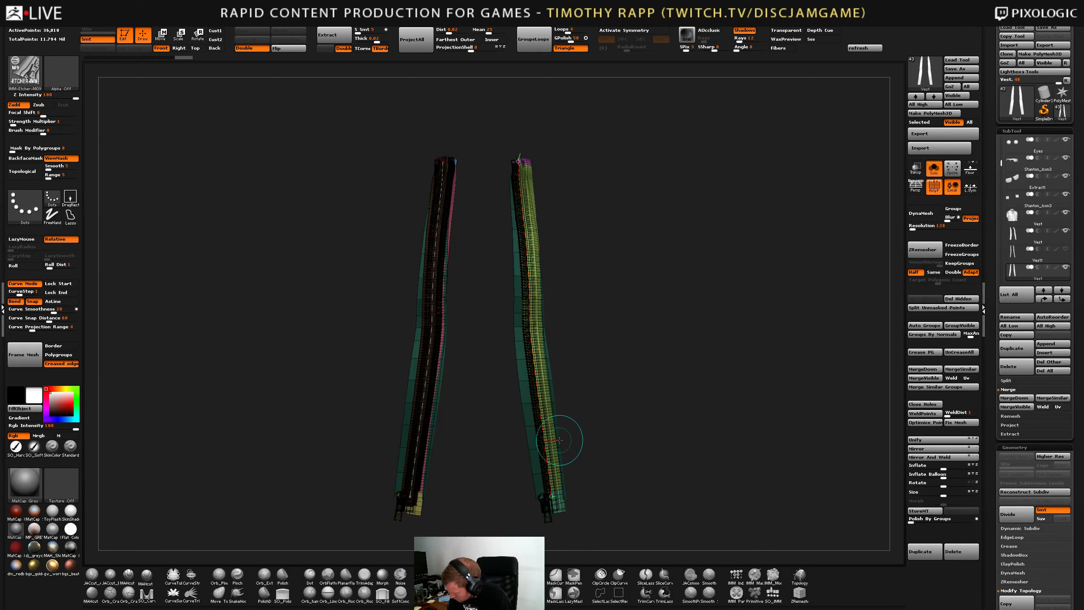
pyautogui.hotkey('ctrl', 'z')
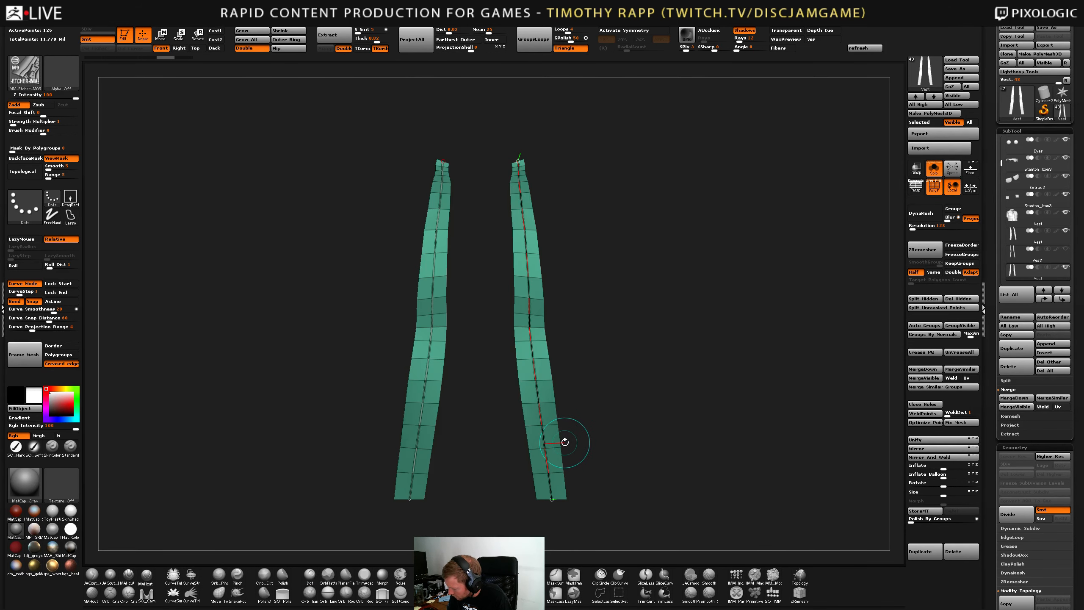
# Use ZModeler's Delete curve action to remove the left strip's curve while keeping the right strip's curve.
pyautogui.moveTo(531, 217); pyautogui.dragTo(521, 197, button='right')
pyautogui.press('b')
pyautogui.press('z')
pyautogui.press('m')
pyautogui.press('space')
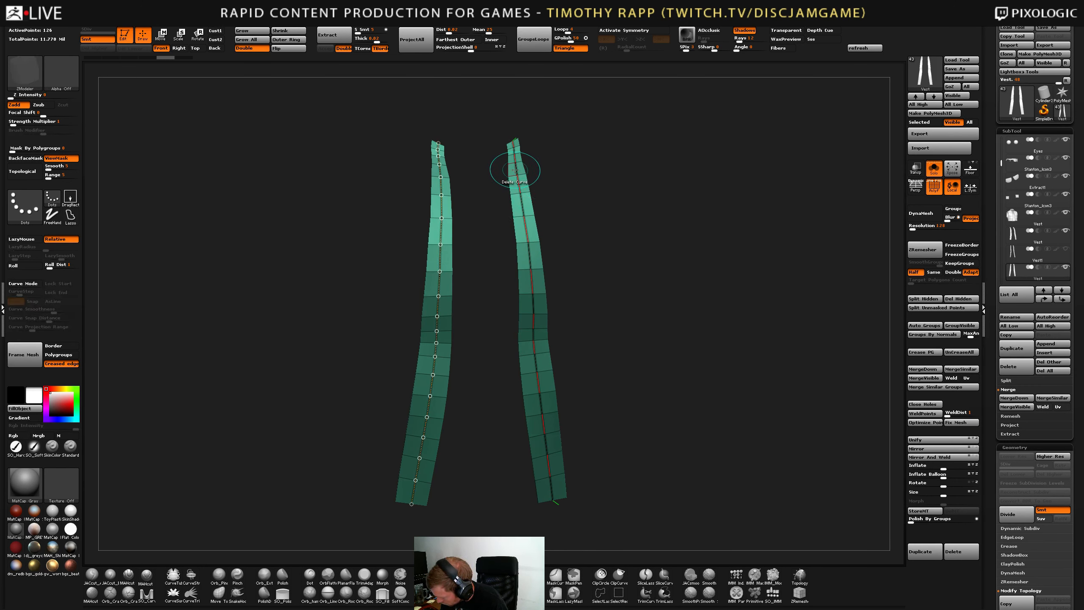
pyautogui.click(519, 170)
pyautogui.click(442, 211)
pyautogui.hotkey('ctrl', 'z')
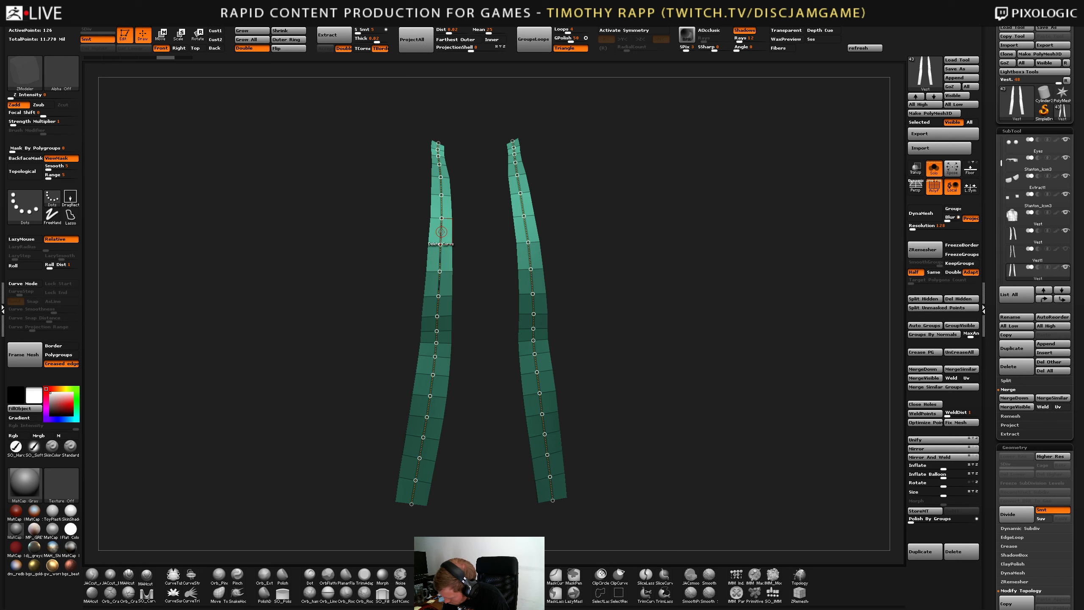
pyautogui.hotkey('ctrl', 'shift', 'z')
pyautogui.hotkey('ctrl', 'shift', 'z')
pyautogui.hotkey('ctrl', 'shift', 'z')
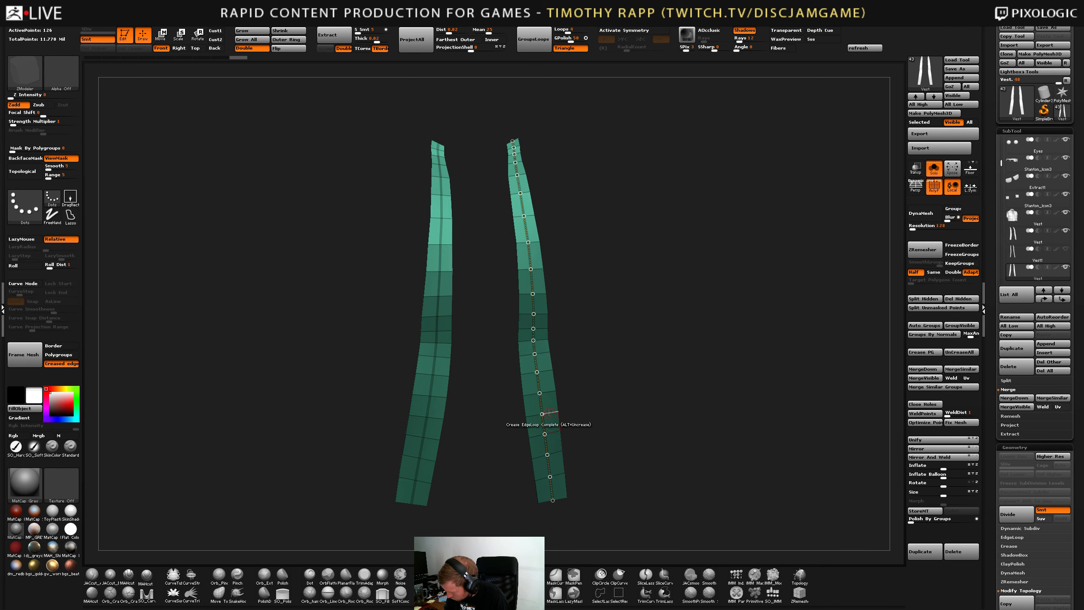
# Insert a zipper along only the right strip's curve with the zipper brush and turn off the polyframe.
pyautogui.press('b')
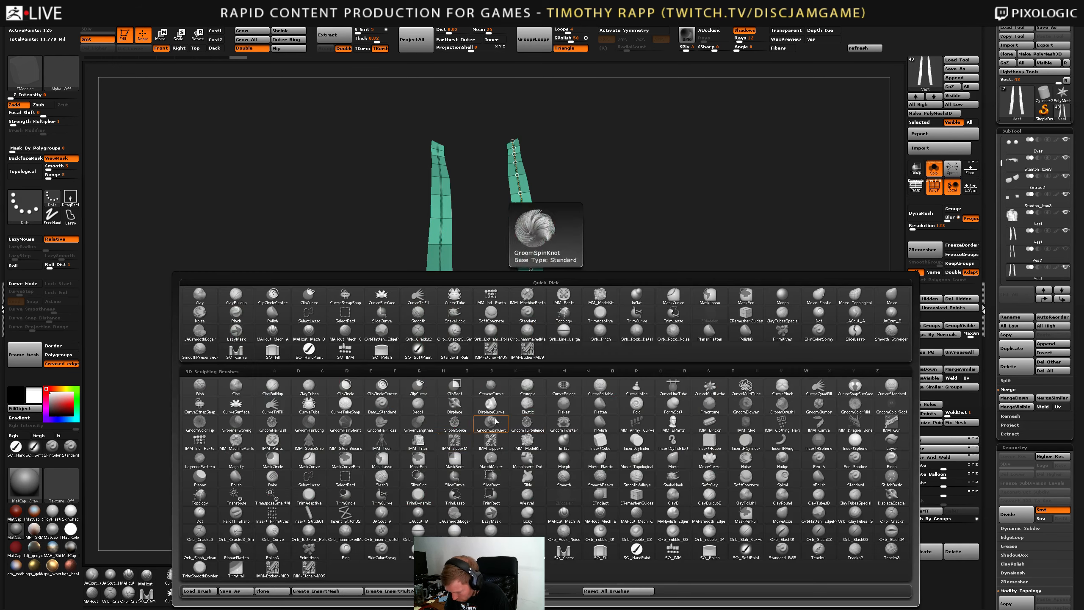
pyautogui.click(309, 567)
pyautogui.click(551, 484)
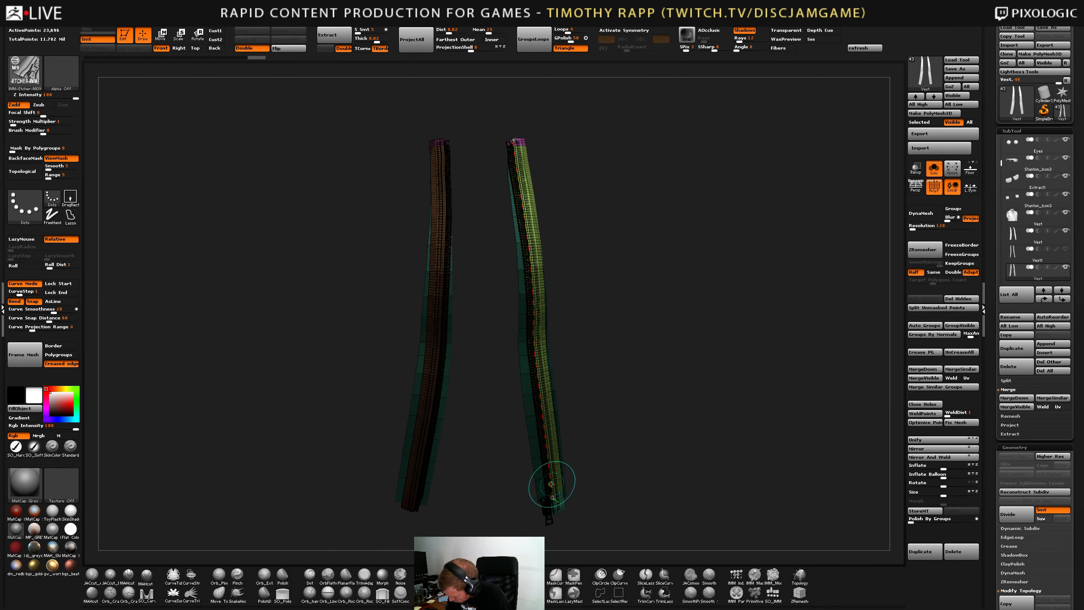
pyautogui.hotkey('ctrl', 'z')
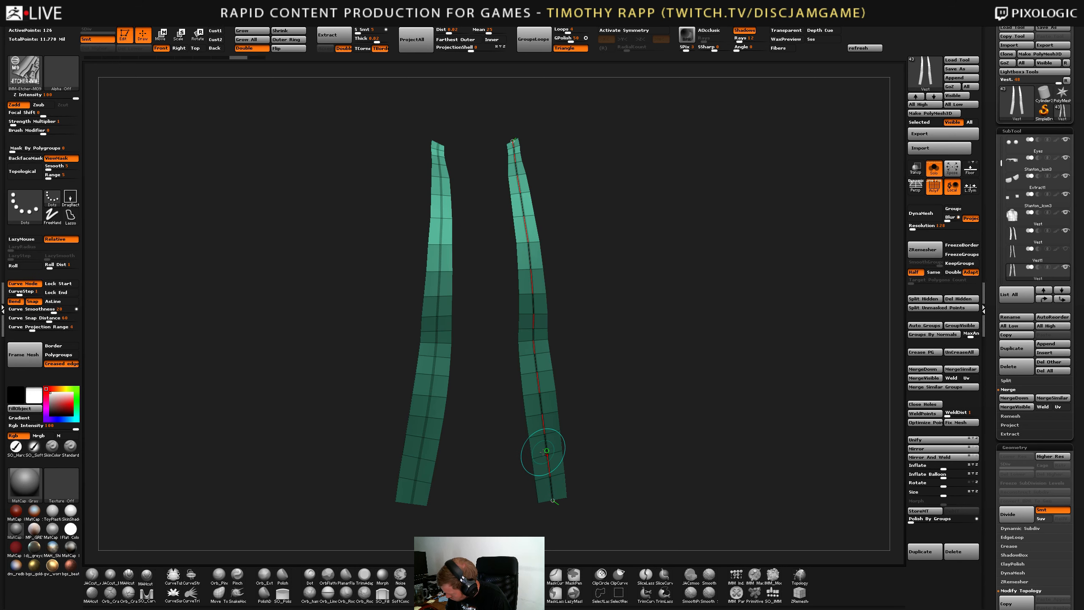
pyautogui.click(552, 484)
pyautogui.hotkey('shift', 'f')
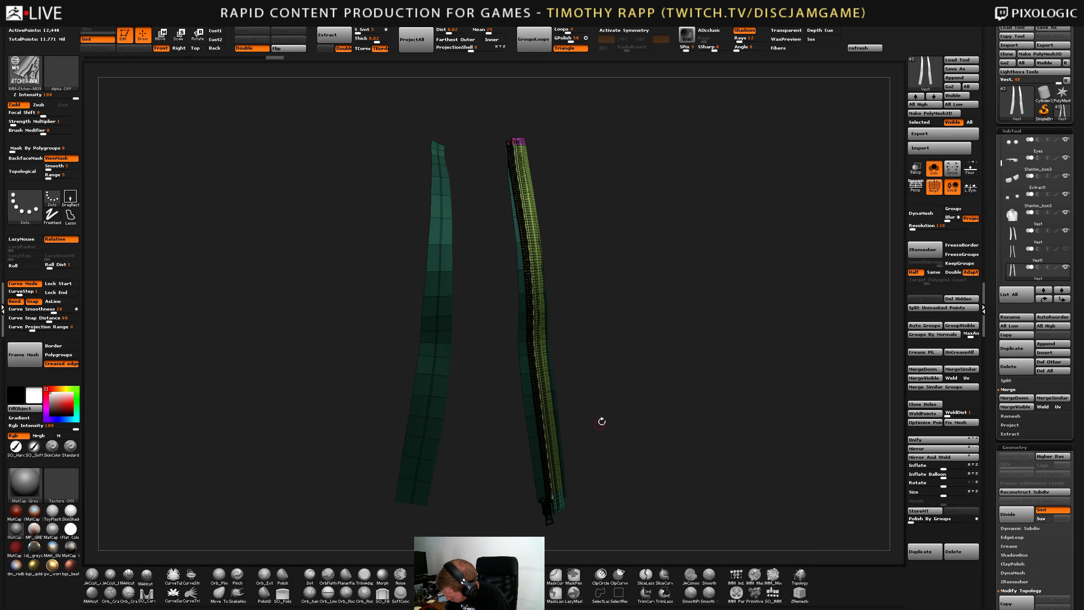
pyautogui.moveTo(595, 426)
pyautogui.mouseDown()
pyautogui.moveTo(565, 431)
pyautogui.moveTo(559, 453)
pyautogui.mouseUp()
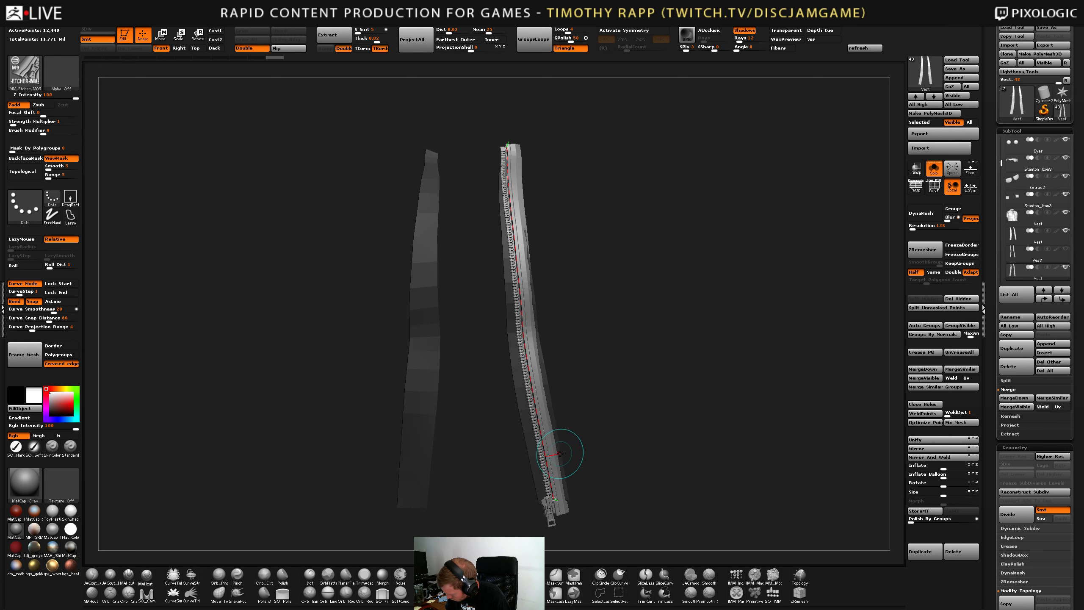
# Return the original zipper subtool to its bare strips, try inserting zippers from the right strip's lower end, and undo the insertion.
pyautogui.press('Up')
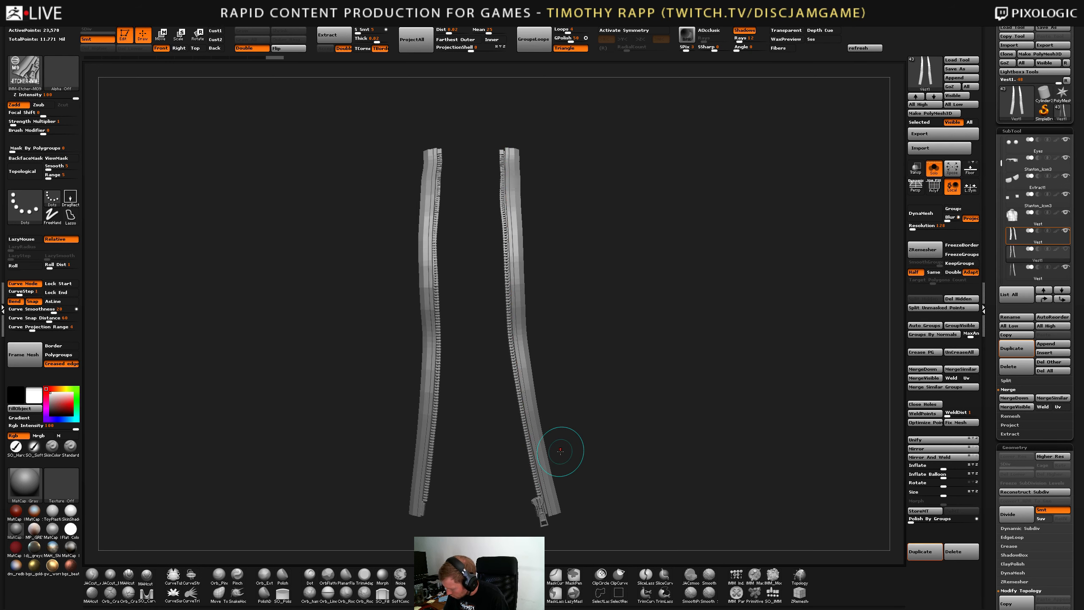
pyautogui.press('Down')
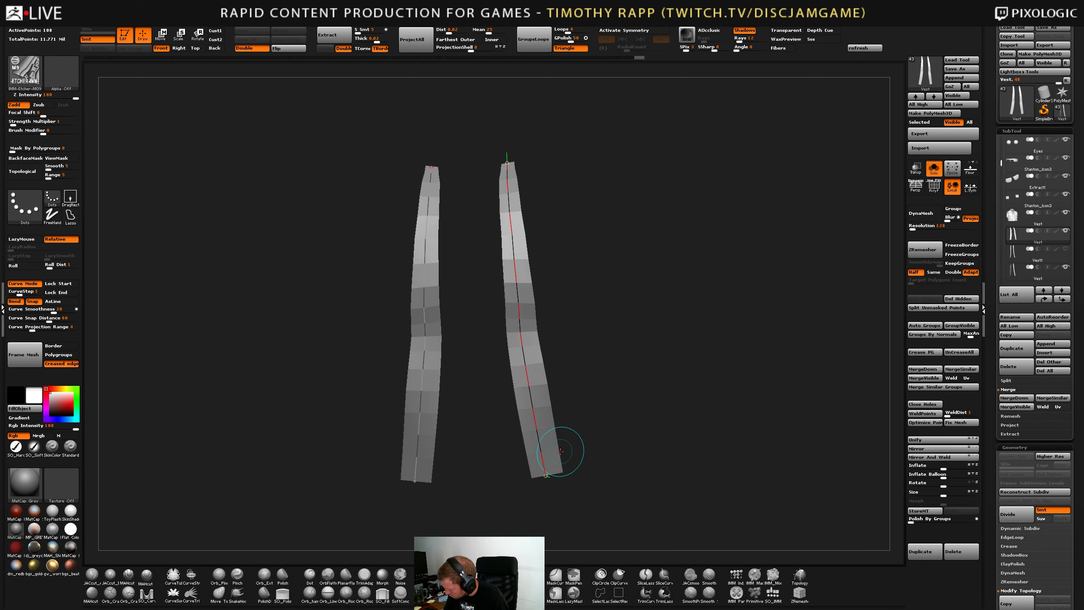
pyautogui.click(541, 453)
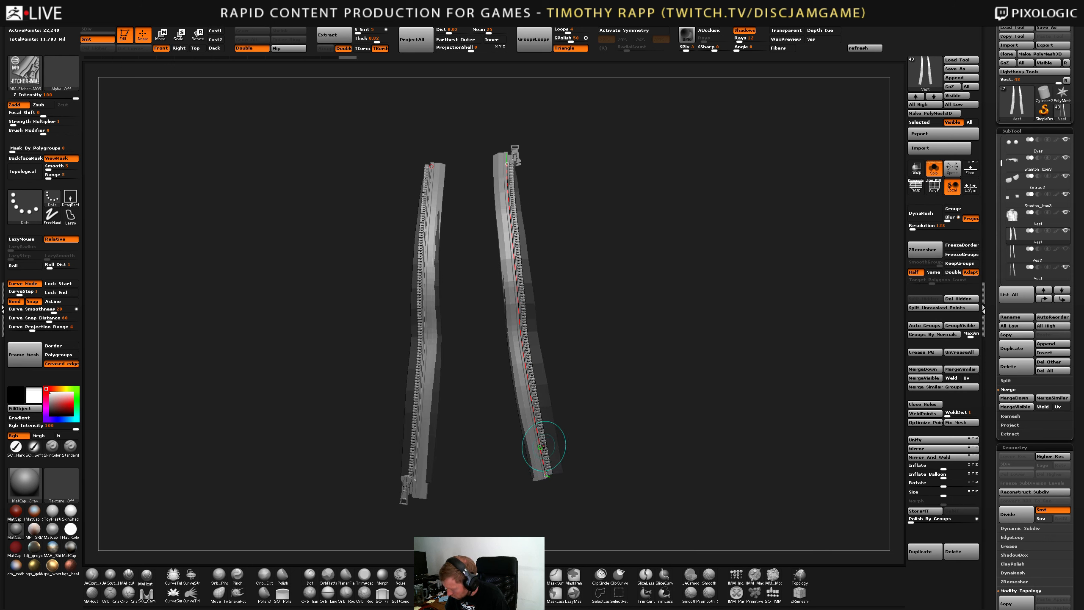
pyautogui.press('ctrl')
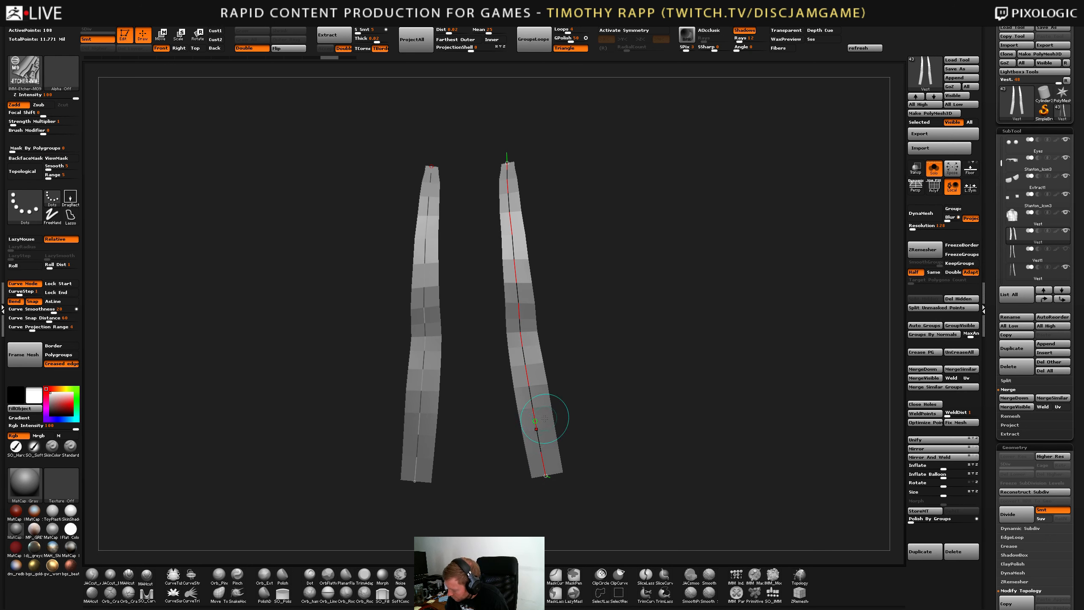
# Examine the bare strips and their curves from several angles and compare them with the vest's front edges and polygroups.
pyautogui.moveTo(547, 417)
pyautogui.mouseDown(button='right')
pyautogui.moveTo(508, 431)
pyautogui.moveTo(481, 460)
pyautogui.moveTo(556, 420)
pyautogui.mouseUp(button='right')
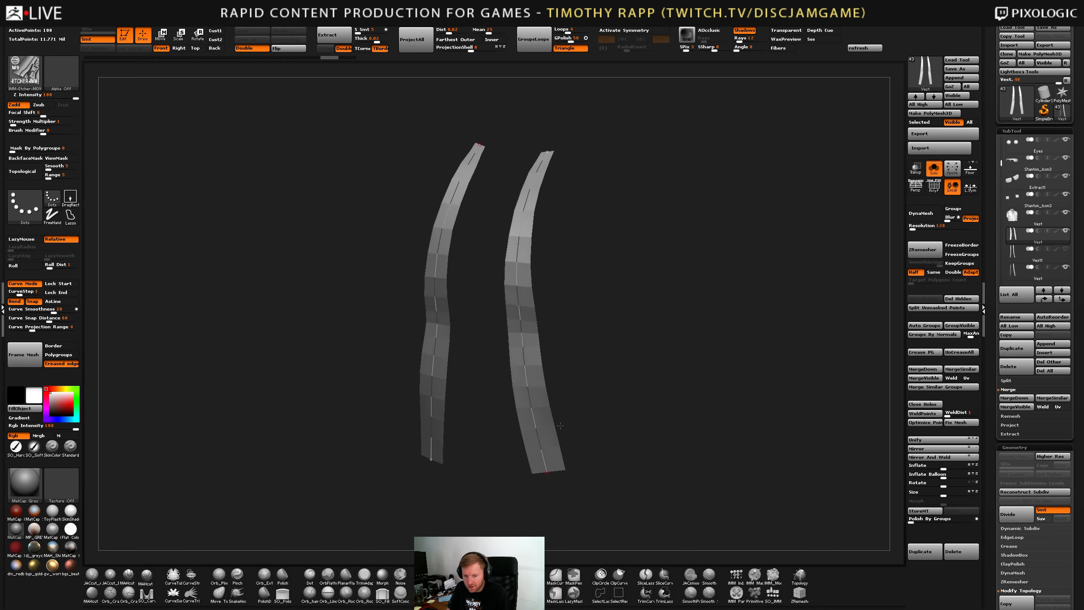
pyautogui.moveTo(527, 263)
pyautogui.mouseDown(button='right')
pyautogui.moveTo(525, 224)
pyautogui.moveTo(525, 307)
pyautogui.mouseUp(button='right')
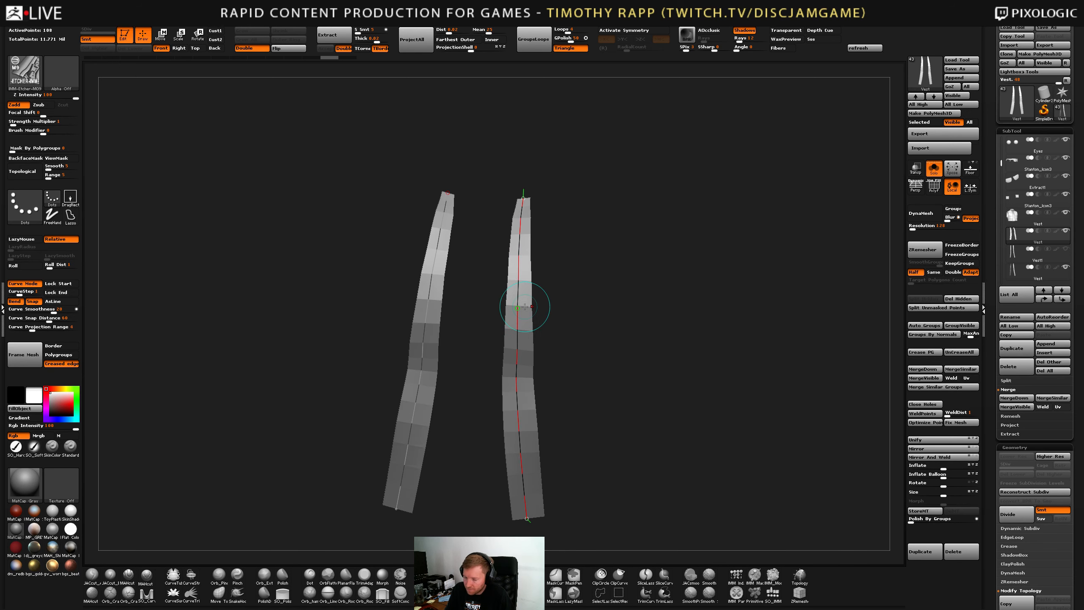
pyautogui.hotkey('shift', 'f')
pyautogui.hotkey('shift', 'f')
pyautogui.moveTo(524, 264)
pyautogui.mouseDown(button='right')
pyautogui.moveTo(521, 248)
pyautogui.moveTo(523, 324)
pyautogui.moveTo(518, 253)
pyautogui.moveTo(518, 305)
pyautogui.moveTo(517, 280)
pyautogui.moveTo(506, 317)
pyautogui.mouseUp(button='right')
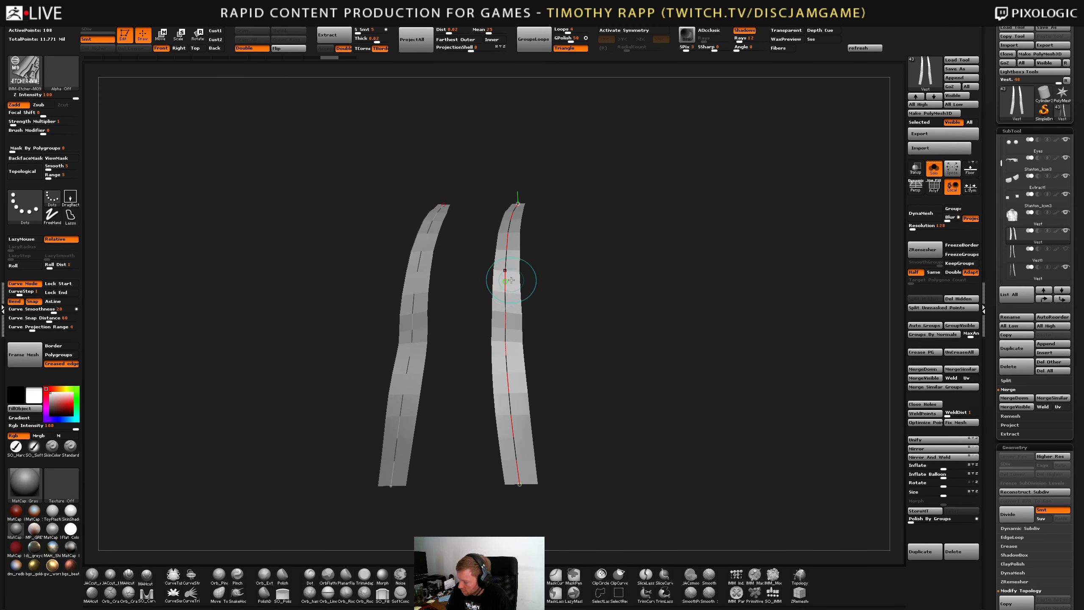
pyautogui.hotkey('alt', 'Up')
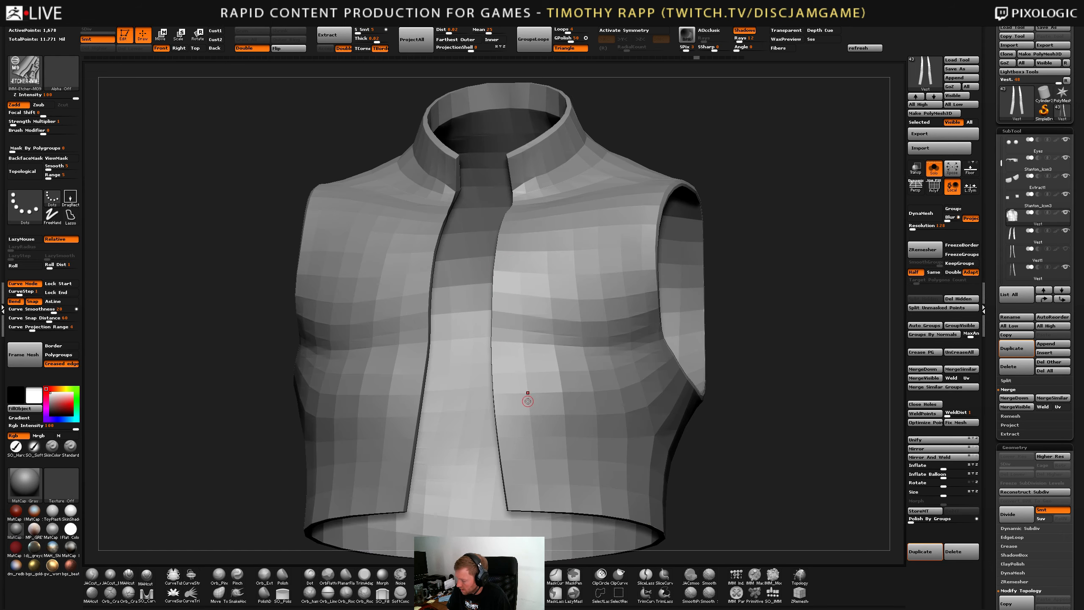
pyautogui.hotkey('shift', 'f')
pyautogui.moveTo(531, 410); pyautogui.dragTo(538, 413, button='right')
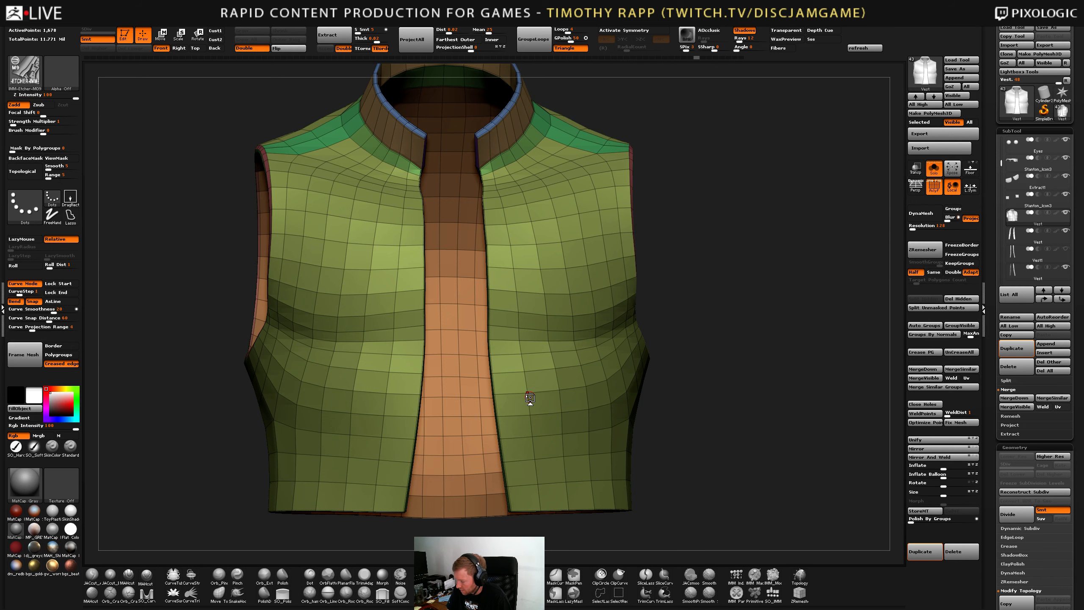
pyautogui.press('Down')
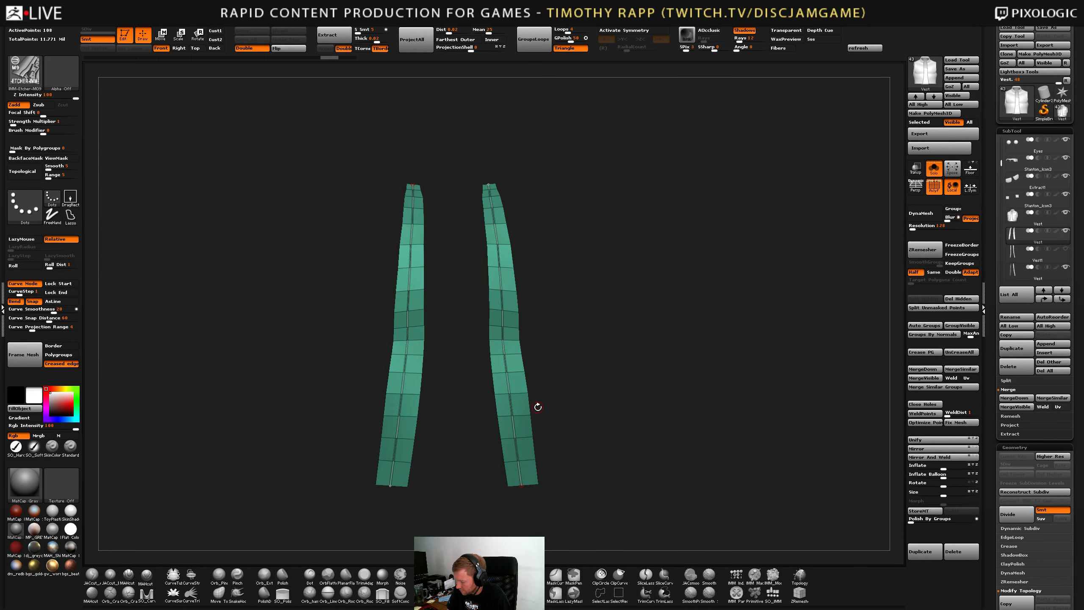
# Examine the zipper brush's curve modifiers with the bare strips' subtool active.
pyautogui.moveTo(537, 410); pyautogui.dragTo(523, 370)
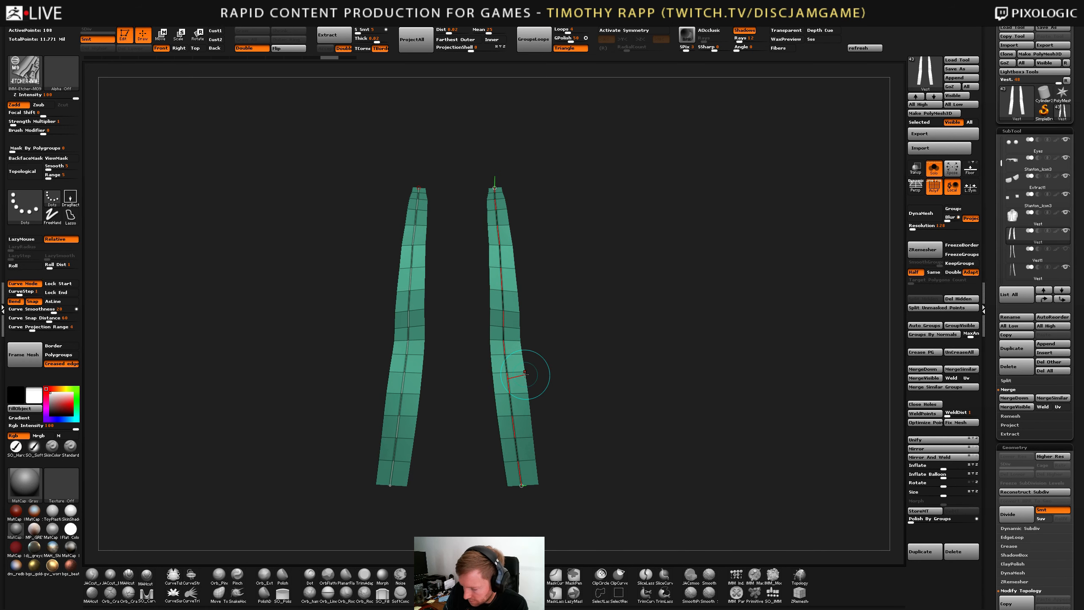
pyautogui.click(35, 23)
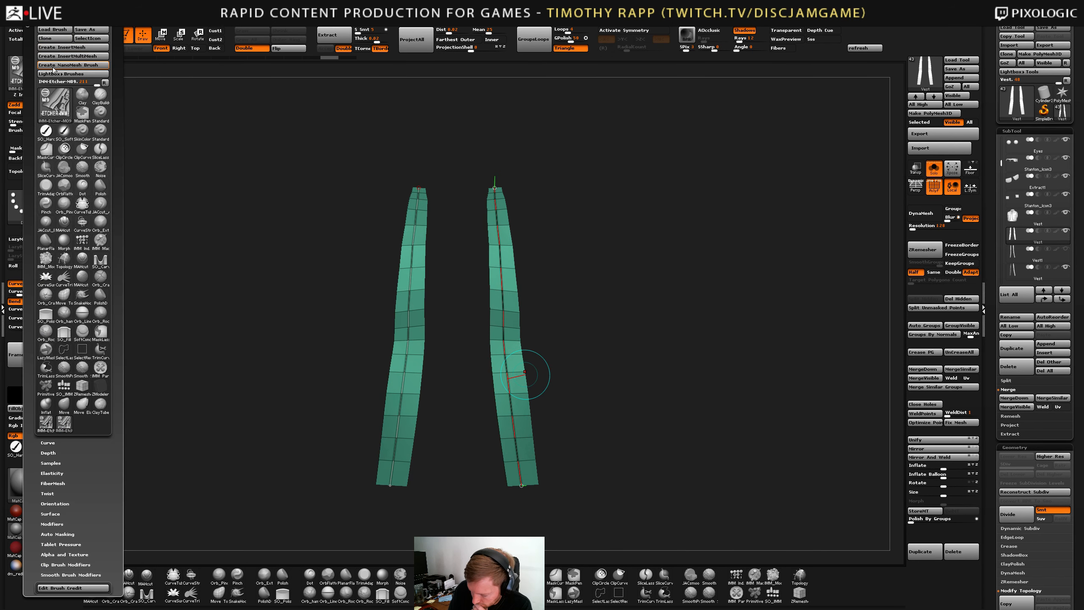
pyautogui.click(48, 443)
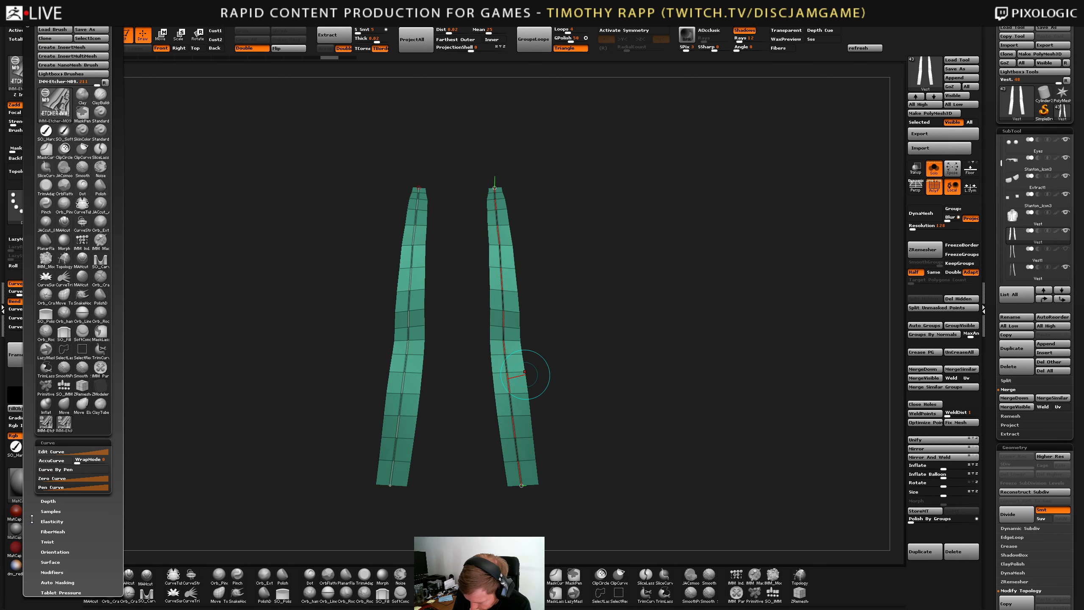
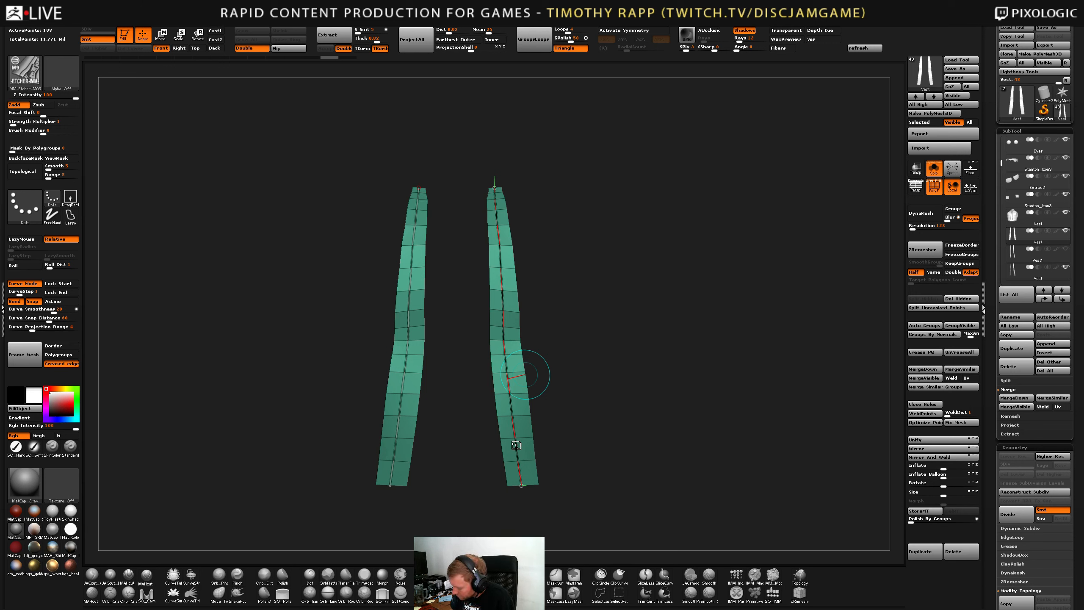
# Try inserting zippers along both strips' curves and undo the result.
pyautogui.moveTo(533, 464); pyautogui.dragTo(523, 472, button='right')
pyautogui.press('d')
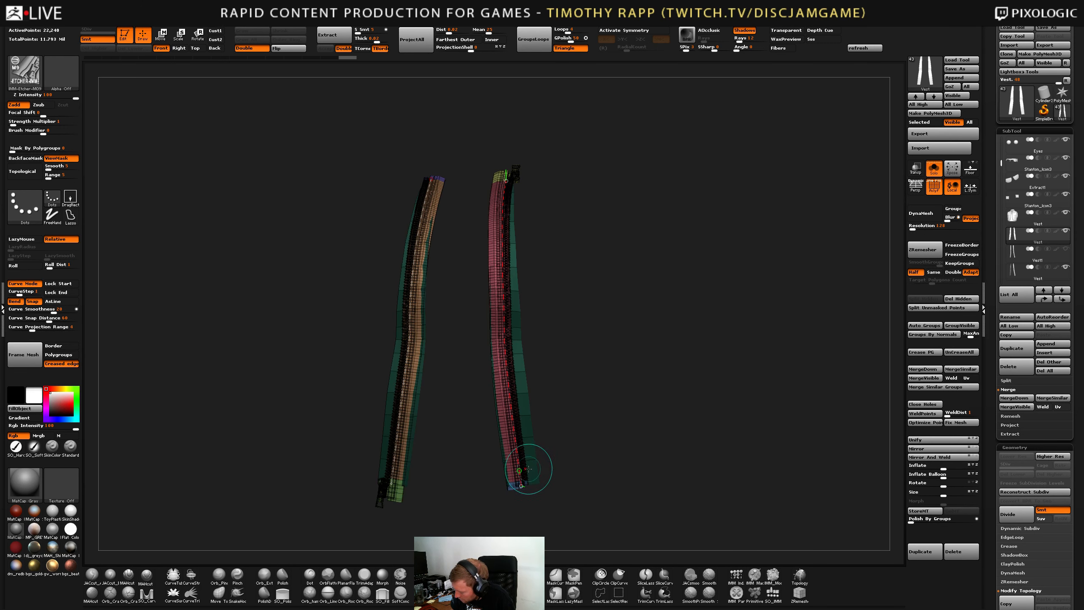
pyautogui.hotkey('shift', 'd')
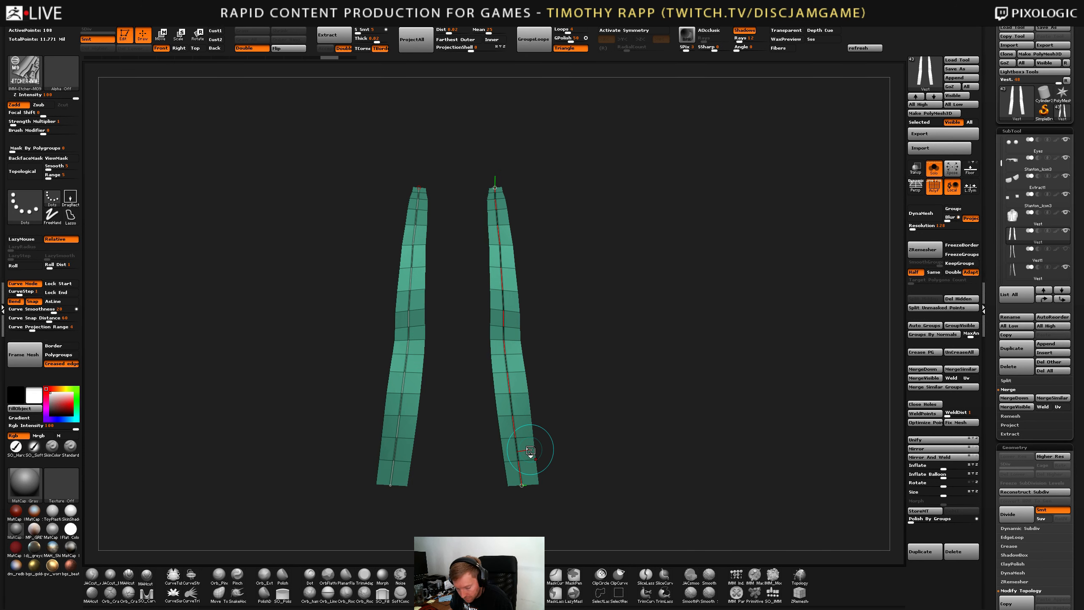
# On the vest, mark the polygon strips along both front edges with ZModeler and QMesh them outward as a separate polygroup.
pyautogui.press('Up')
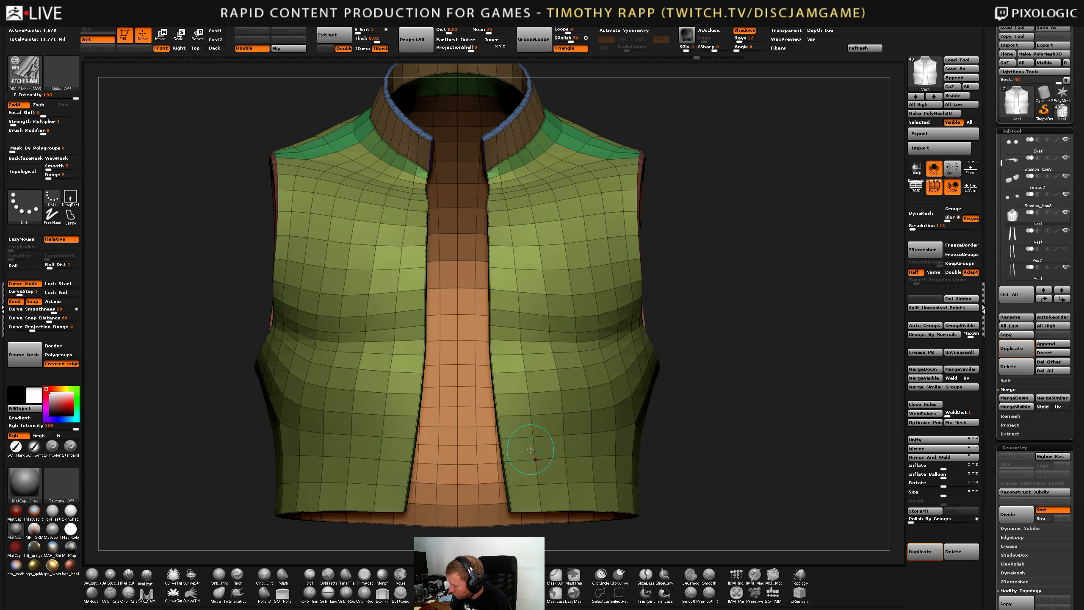
pyautogui.keyDown('ctrl'); pyautogui.keyDown('shift'); pyautogui.click(532, 314); pyautogui.keyUp('shift'); pyautogui.keyUp('ctrl')
pyautogui.keyDown('ctrl'); pyautogui.keyDown('shift'); pyautogui.click(527, 280); pyautogui.keyUp('shift'); pyautogui.keyUp('ctrl')
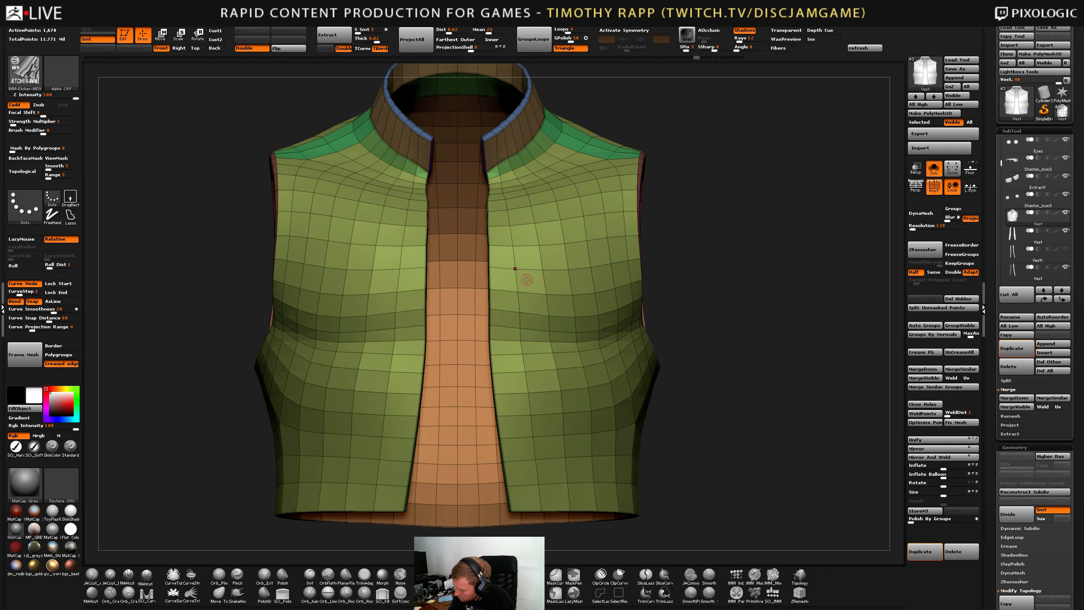
pyautogui.keyDown('ctrl'); pyautogui.keyDown('shift'); pyautogui.click(527, 280); pyautogui.keyUp('shift'); pyautogui.keyUp('ctrl')
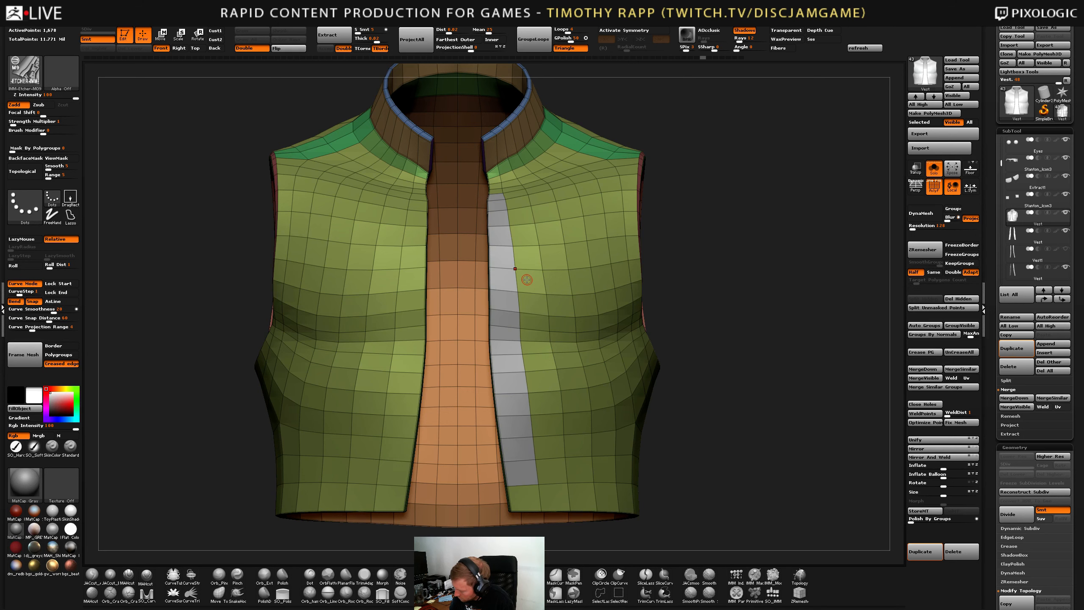
pyautogui.press('b')
pyautogui.press('z')
pyautogui.press('m')
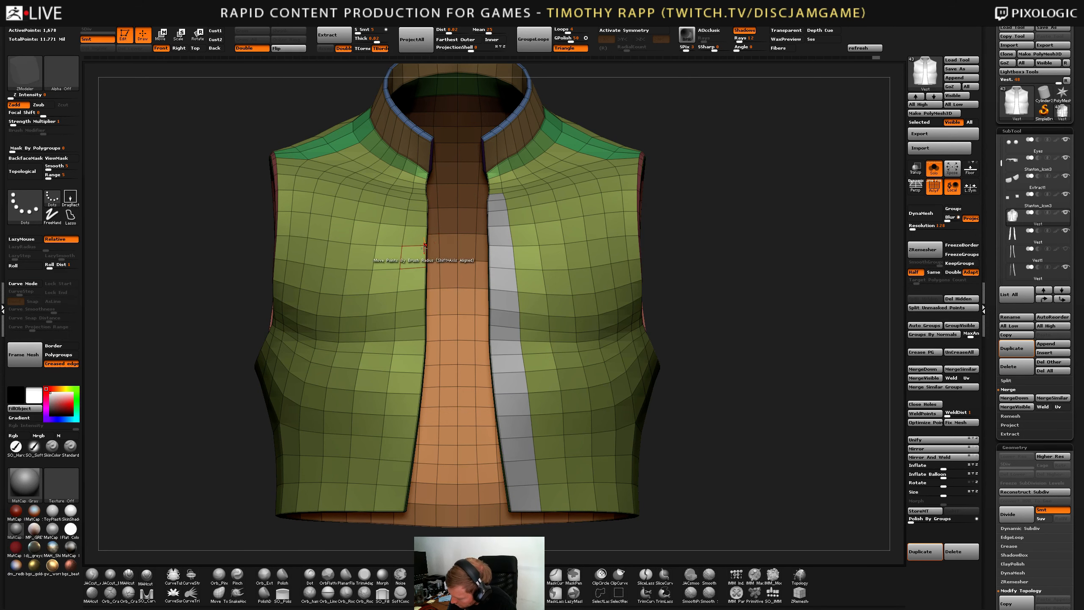
pyautogui.moveTo(424, 249); pyautogui.dragTo(417, 261, button='right')
pyautogui.keyDown('alt'); pyautogui.moveTo(421, 187); pyautogui.dragTo(388, 502); pyautogui.keyUp('alt')
pyautogui.moveTo(474, 487); pyautogui.dragTo(547, 496, button='right')
pyautogui.moveTo(546, 497); pyautogui.dragTo(554, 495)
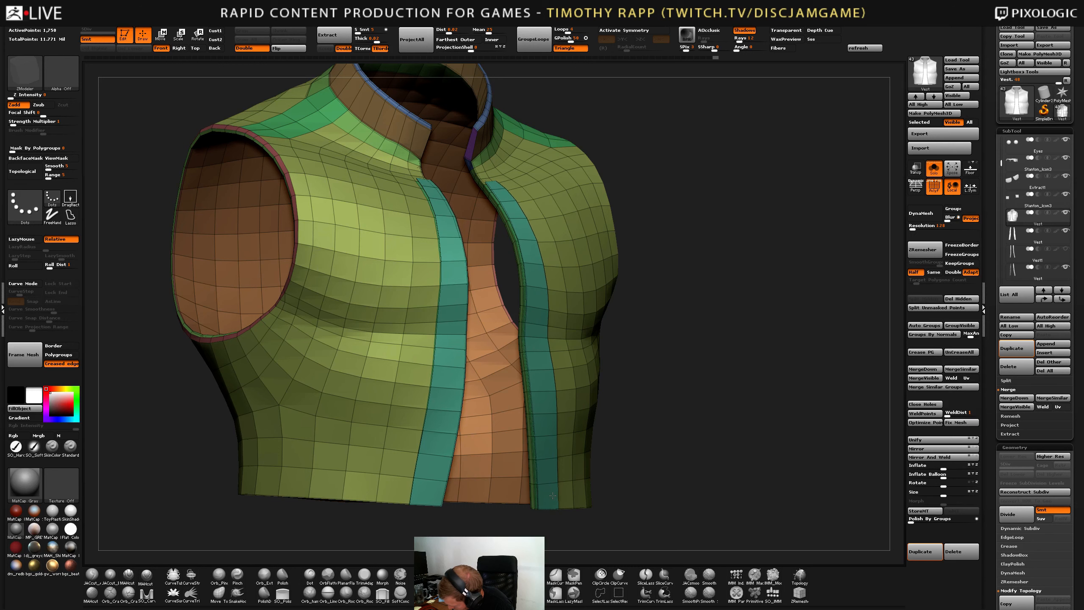
# Hide the two extruded front-edge strips and split the hidden geometry into its own subtool.
pyautogui.hotkey('ctrl', 'shift')
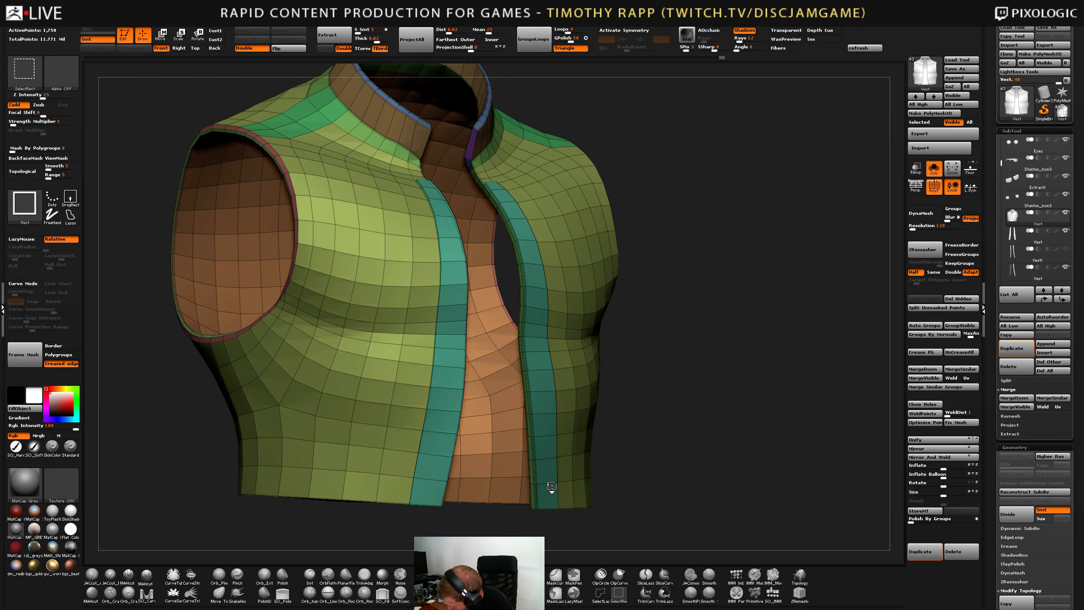
pyautogui.keyDown('ctrl'); pyautogui.keyDown('shift'); pyautogui.click(551, 487); pyautogui.keyUp('shift'); pyautogui.keyUp('ctrl')
pyautogui.keyDown('ctrl'); pyautogui.keyDown('shift'); pyautogui.click(555, 486); pyautogui.keyUp('shift'); pyautogui.keyUp('ctrl')
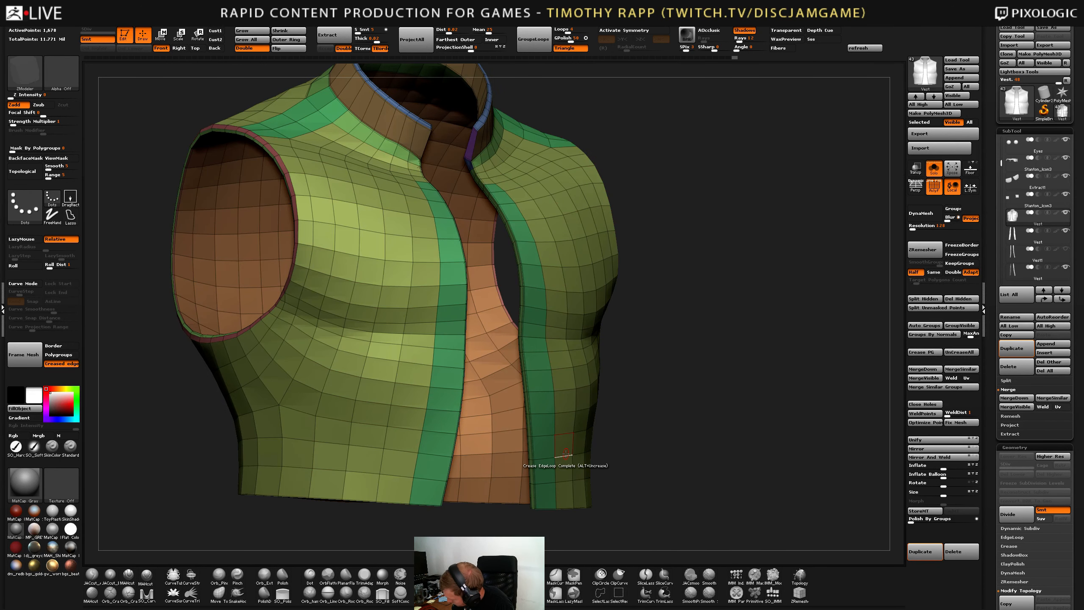
pyautogui.click(919, 299)
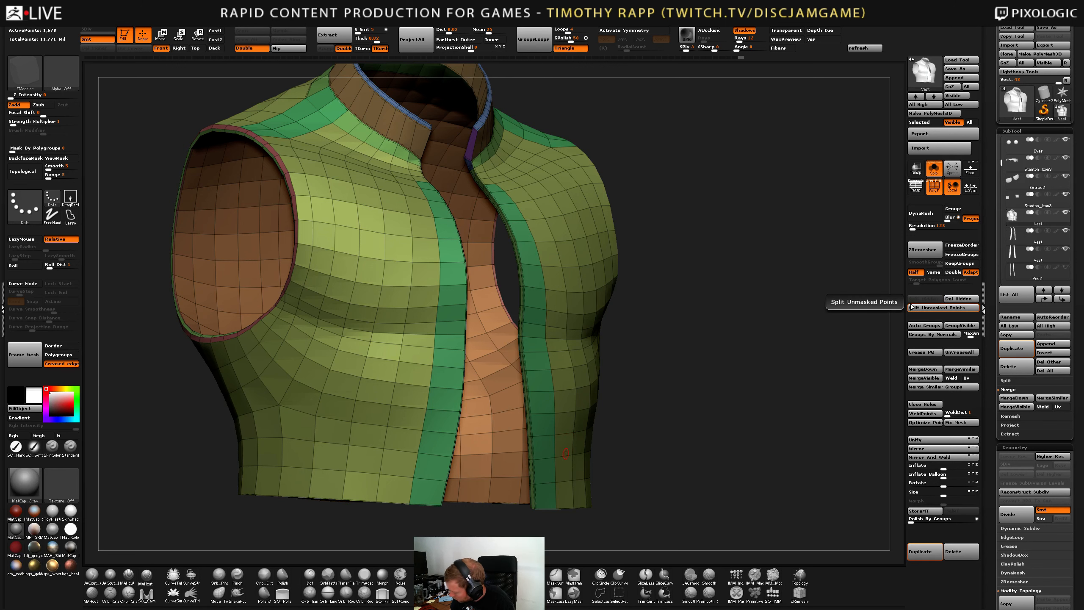
# Undo the strip extrusion and marking on the vest, then make the newly split pair of strips the active subtool.
pyautogui.keyDown('ctrl'); pyautogui.click(662, 416); pyautogui.keyUp('ctrl')
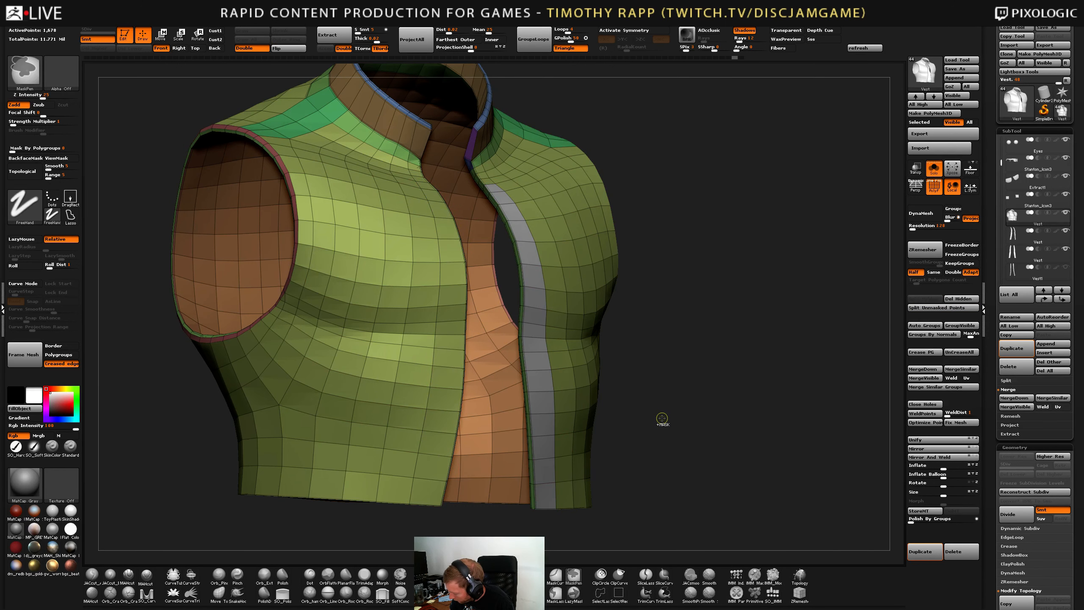
pyautogui.hotkey('ctrl', 'z')
pyautogui.hotkey('ctrl', 'z')
pyautogui.hotkey('ctrl', 'z')
pyautogui.hotkey('ctrl', 'z')
pyautogui.hotkey('ctrl', 'z')
pyautogui.hotkey('ctrl', 'z')
pyautogui.hotkey('ctrl', 'z')
pyautogui.hotkey('ctrl', 'z')
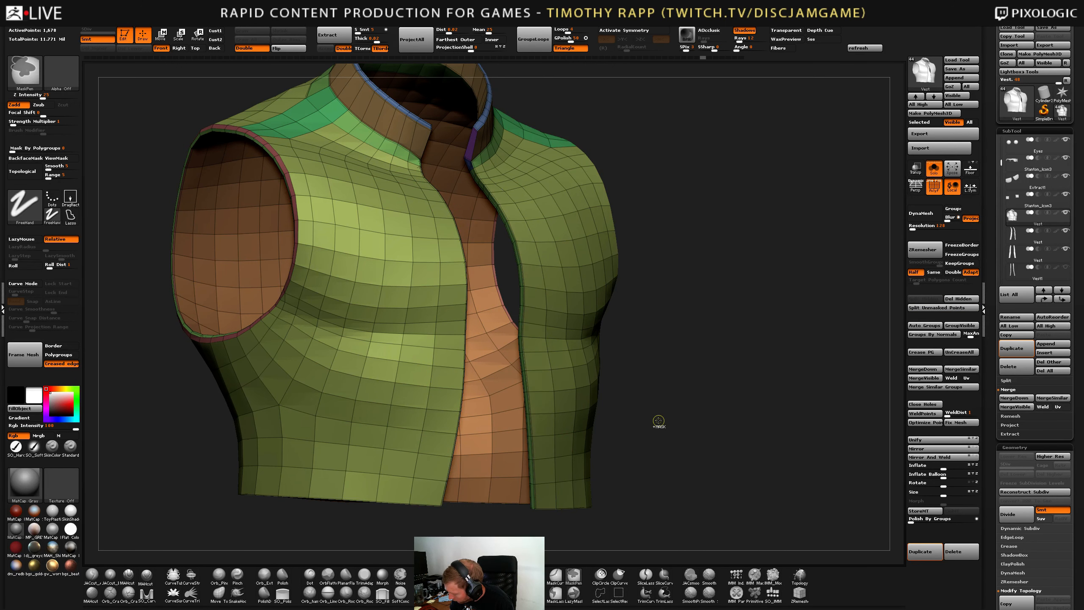
pyautogui.hotkey('ctrl', 'z')
pyautogui.hotkey('ctrl', 'z')
pyautogui.hotkey('ctrl', 'z')
pyautogui.hotkey('ctrl', 'z')
pyautogui.hotkey('ctrl', 'z')
pyautogui.hotkey('ctrl', 'z')
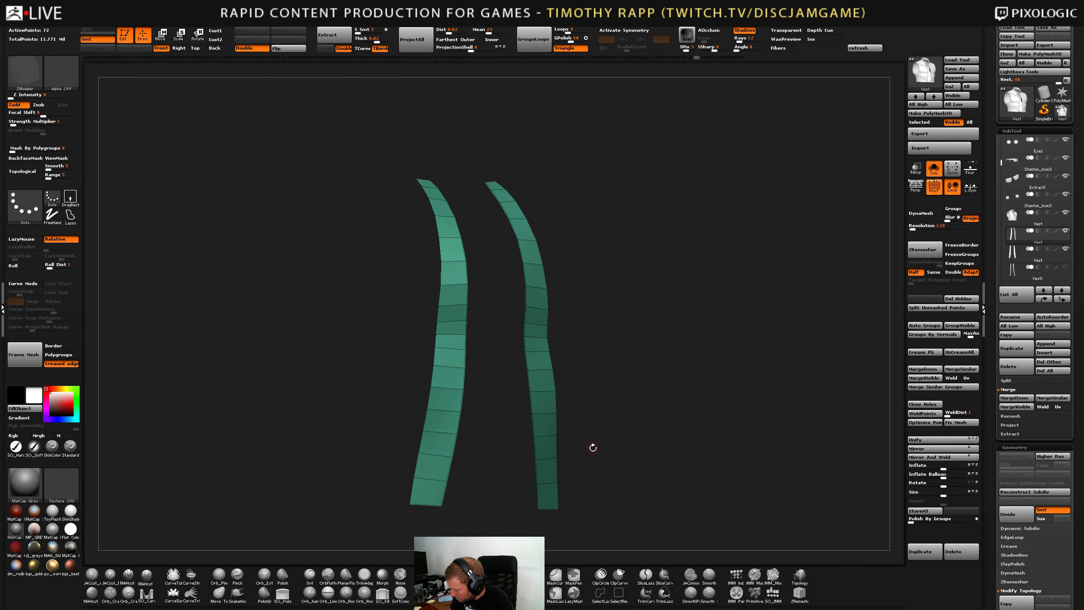
pyautogui.hotkey('ctrl', 'z')
pyautogui.hotkey('ctrl', 'z')
pyautogui.hotkey('ctrl', 'z')
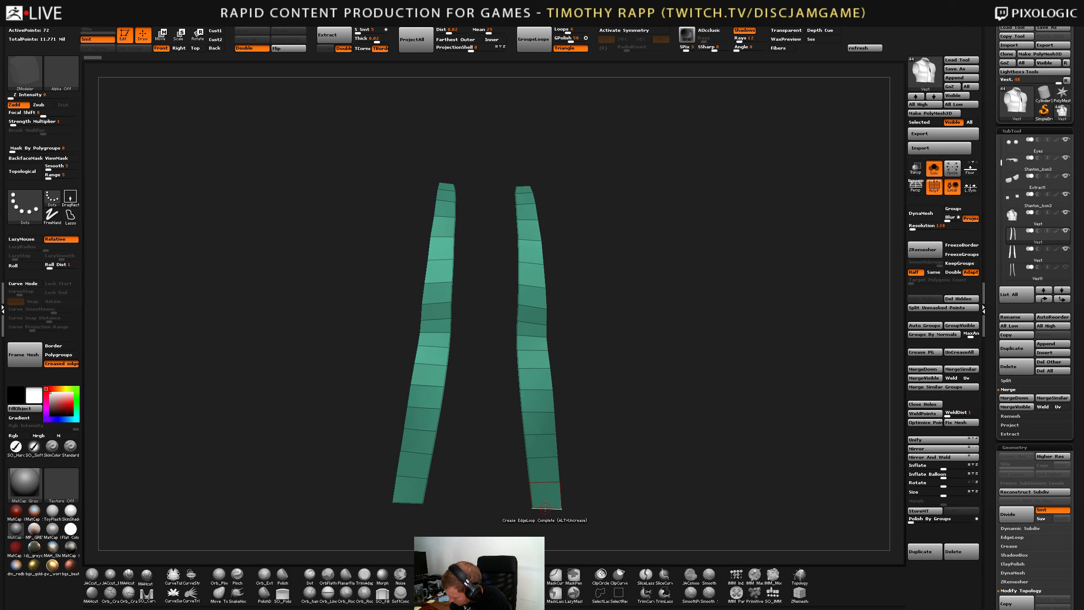
# Use ZModeler's Insert edge action to add a single lengthwise edge loop down the middle of each strip.
pyautogui.press('space')
pyautogui.click(528, 385)
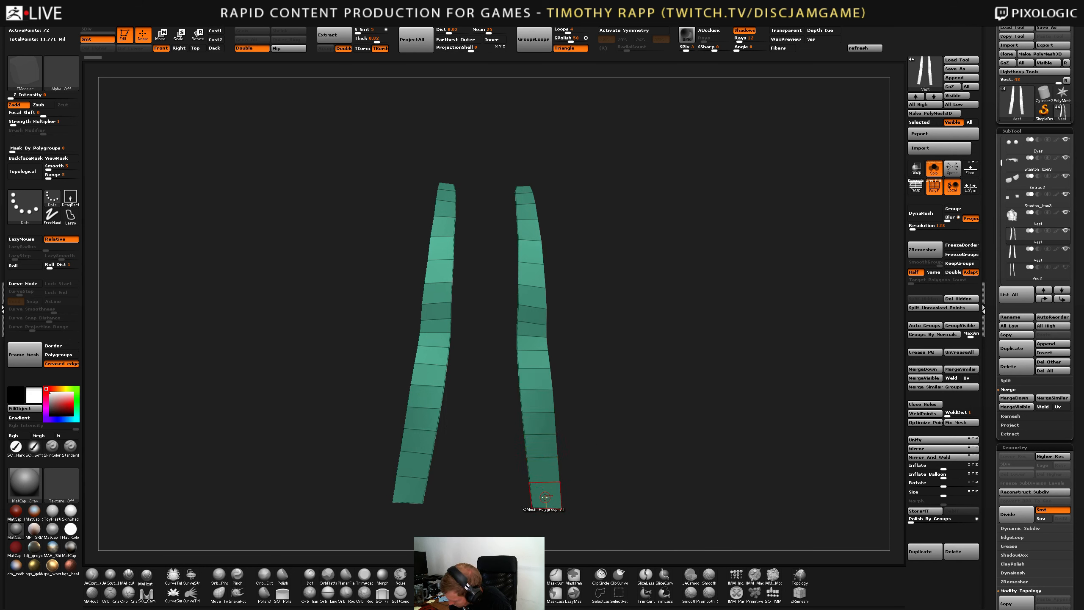
pyautogui.click(546, 506)
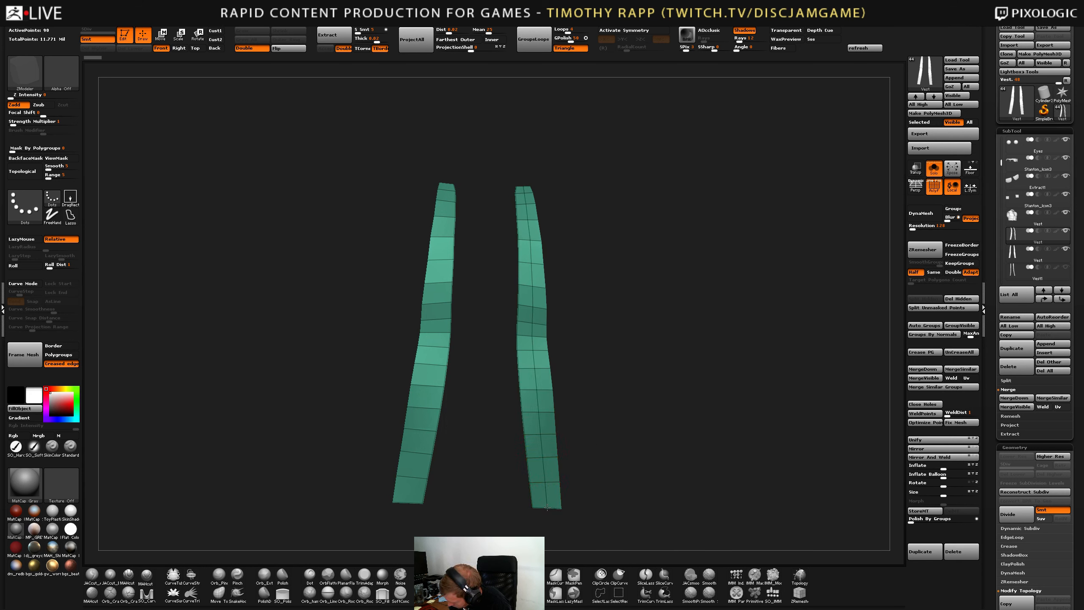
pyautogui.click(406, 504)
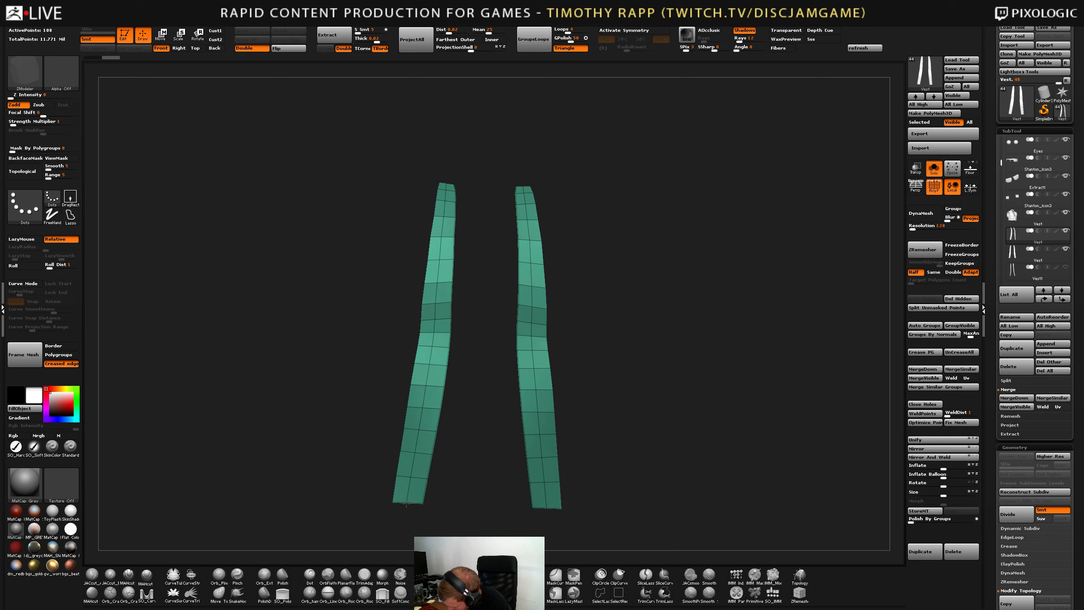
# Switch ZModeler's edge action to Crease and crease the right strip's middle edge loop only.
pyautogui.press('shift')
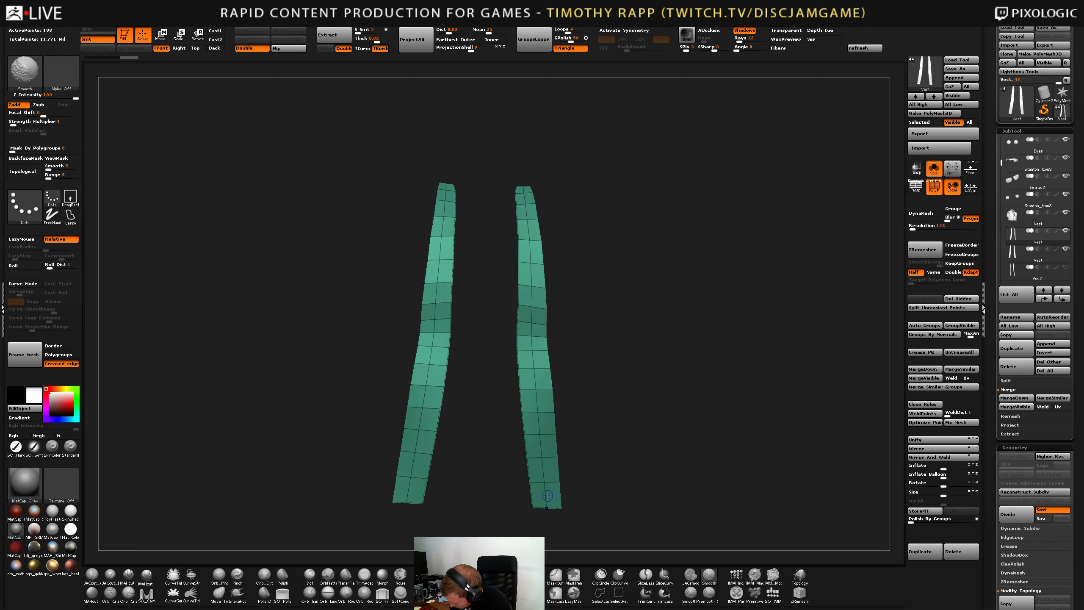
pyautogui.hotkey('shift', 'c')
pyautogui.click(567, 487)
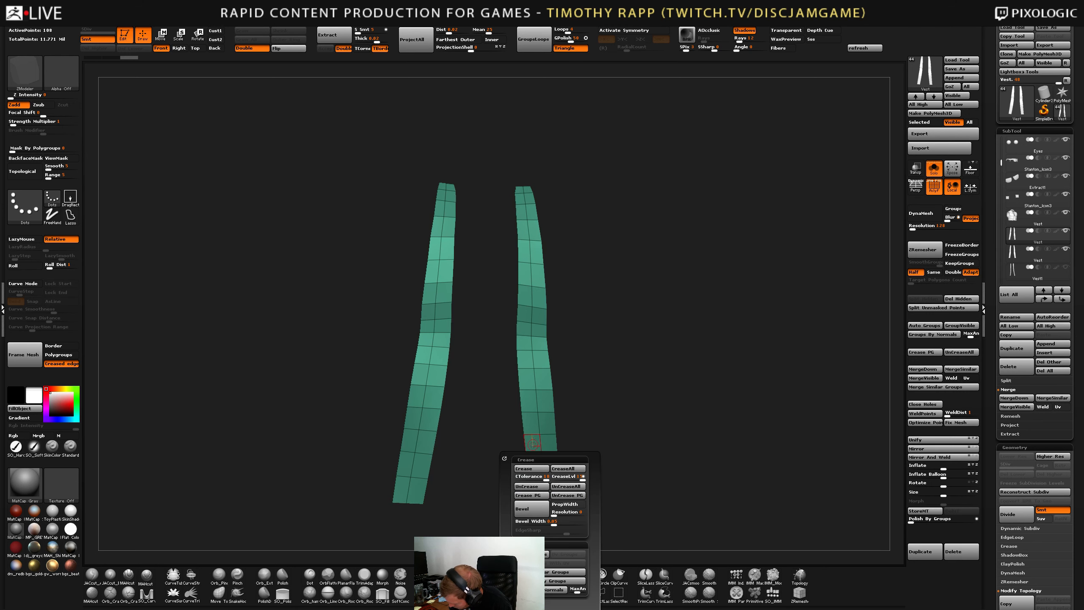
pyautogui.press('space')
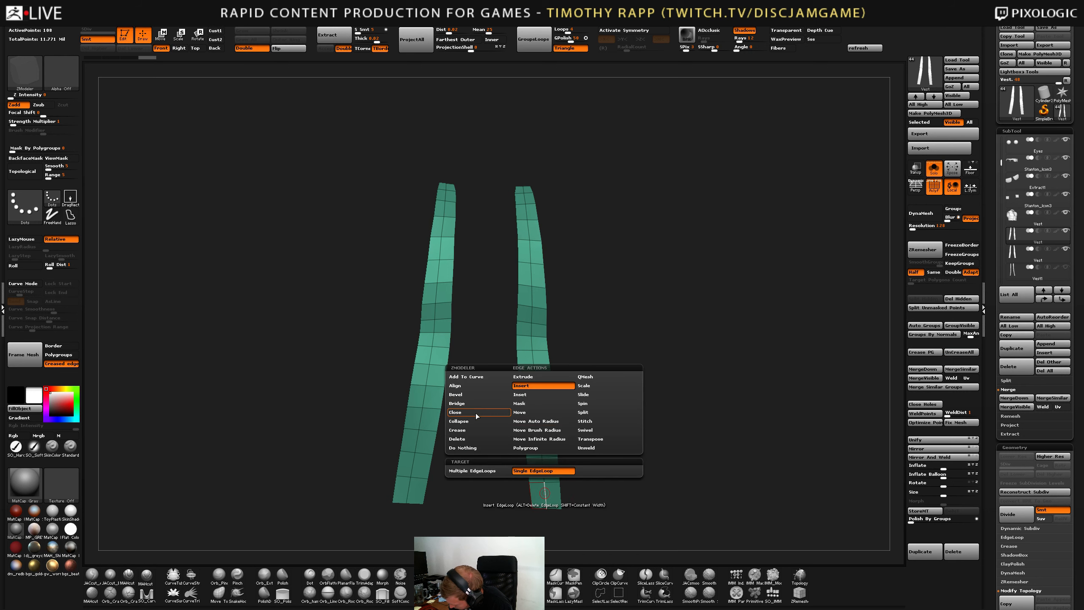
pyautogui.click(469, 431)
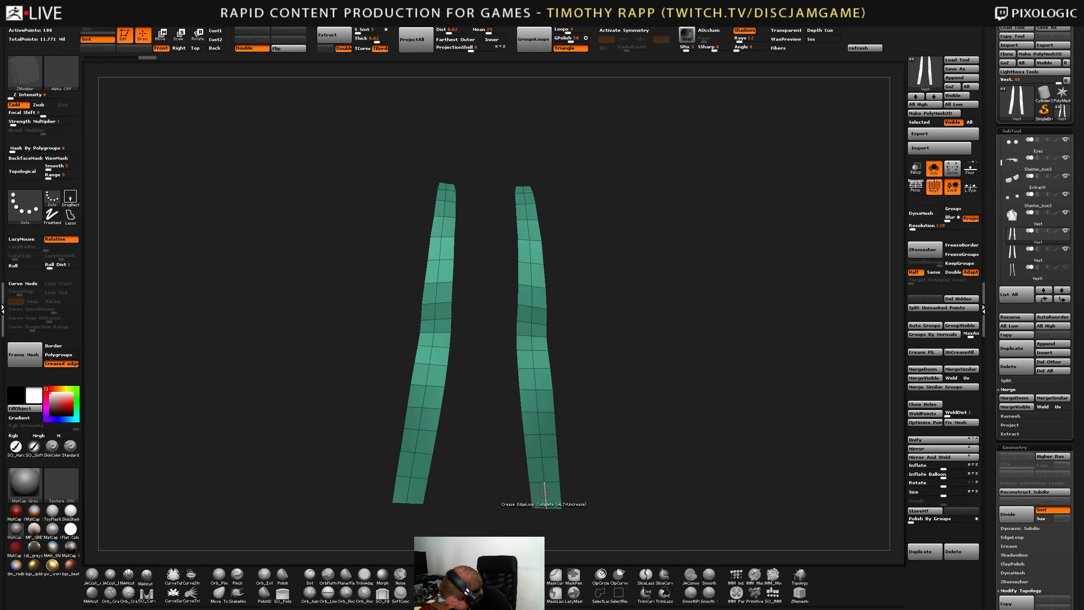
pyautogui.click(540, 490)
# Frame the right strip's creased loop as a curve, try inserting a zipper along it with the zipper brush, and undo it.
pyautogui.press('b')
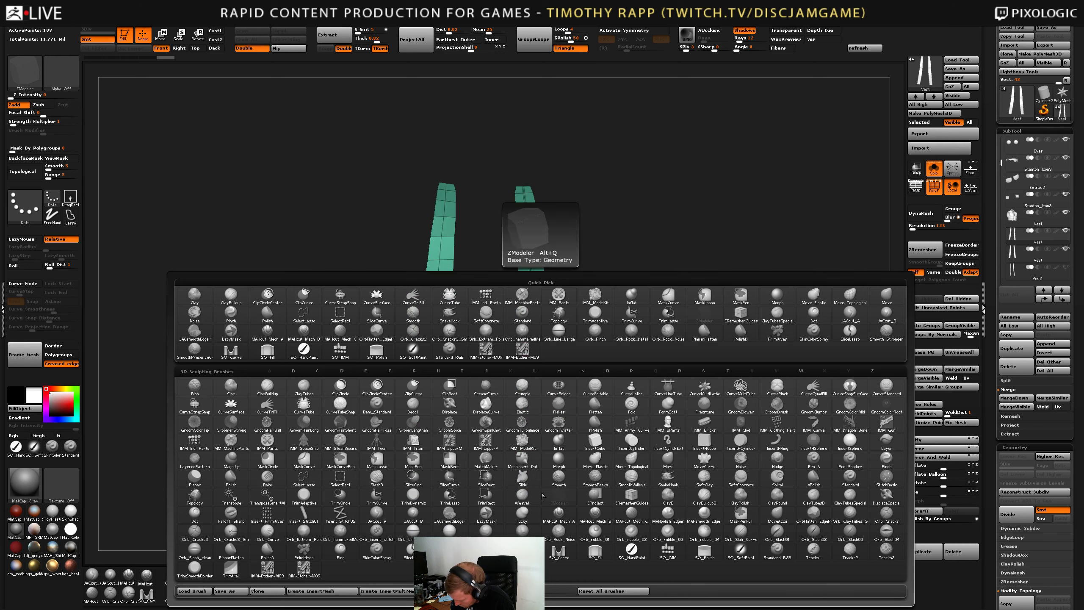
pyautogui.click(264, 530)
pyautogui.click(24, 354)
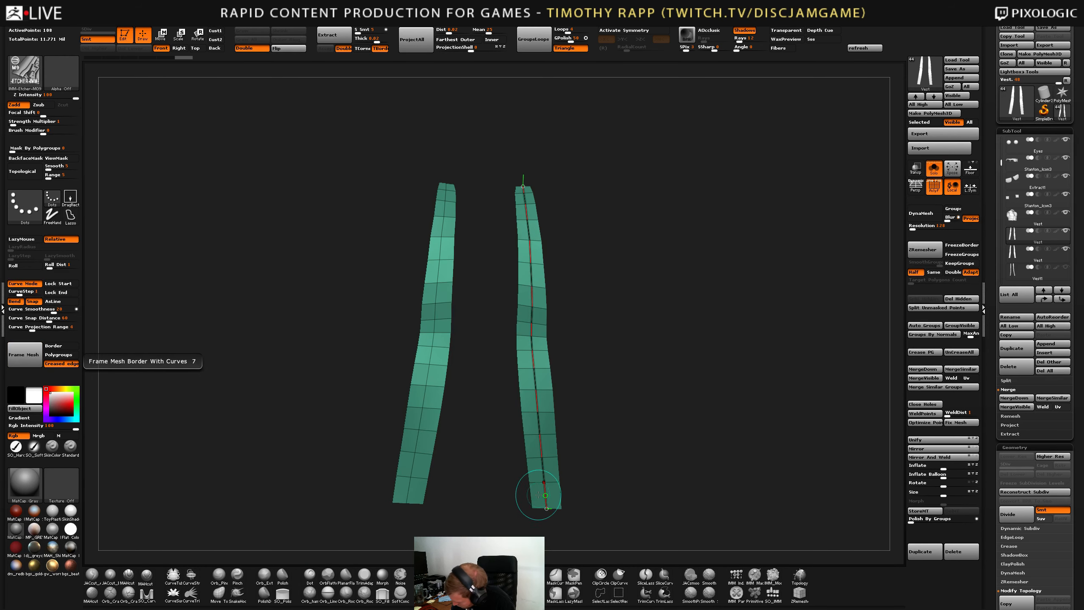
pyautogui.click(531, 496)
pyautogui.click(570, 468)
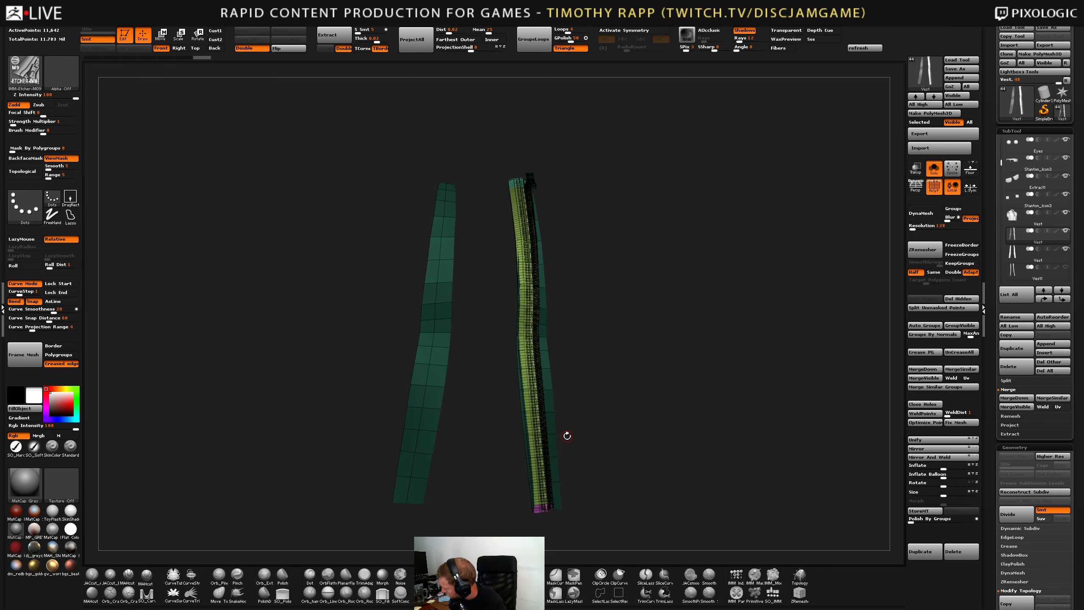
pyautogui.hotkey('ctrl', 'z')
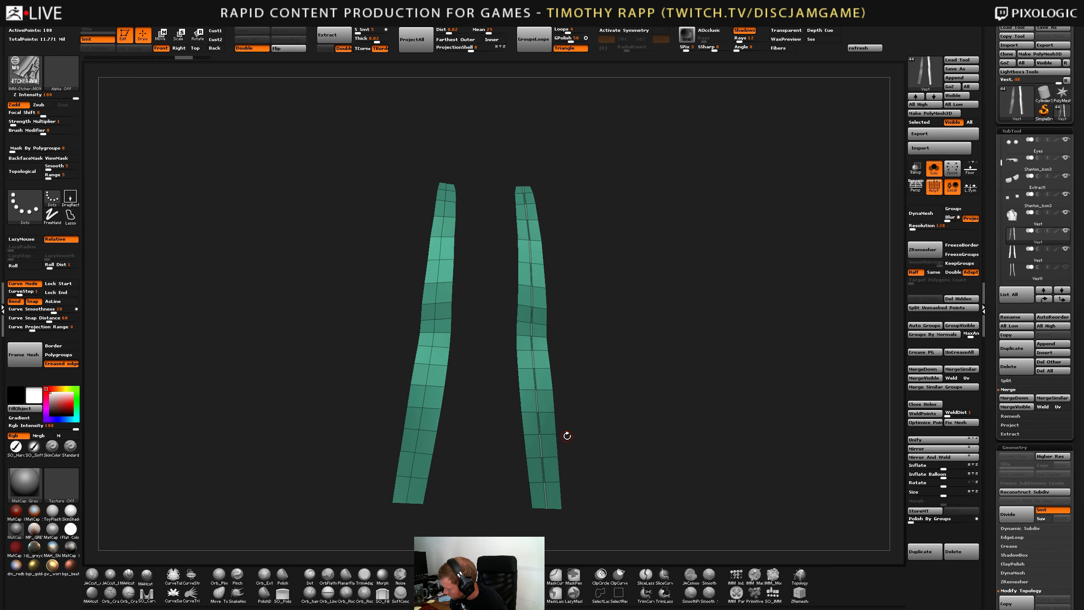
# On the vest, mark only the right front edge's polygon strip up to the collar and QMesh it outward as a separate polygroup.
pyautogui.click(1012, 217)
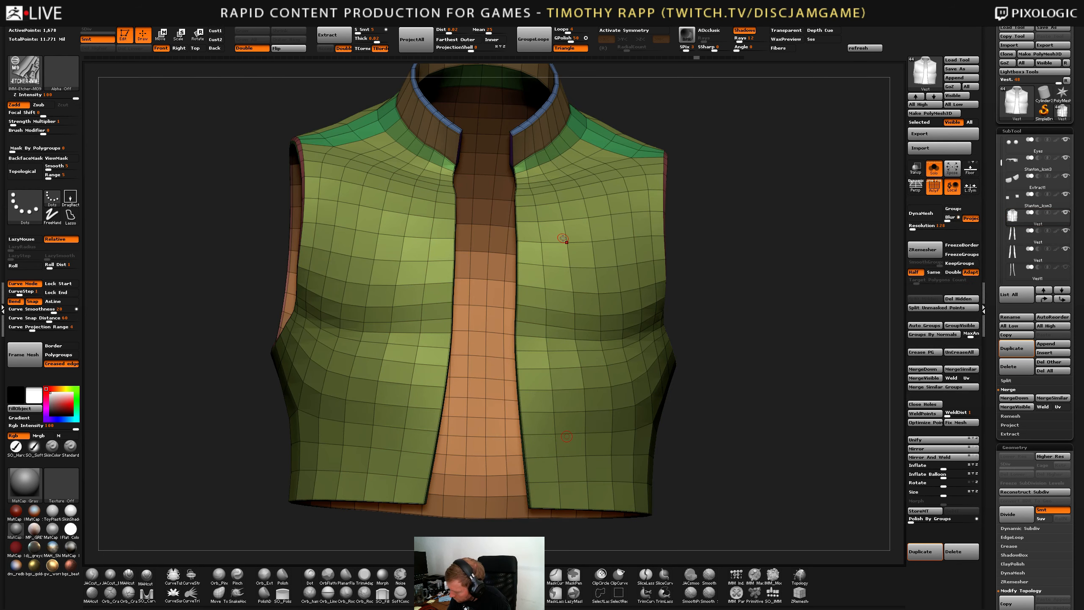
pyautogui.press('b')
pyautogui.press('z')
pyautogui.press('m')
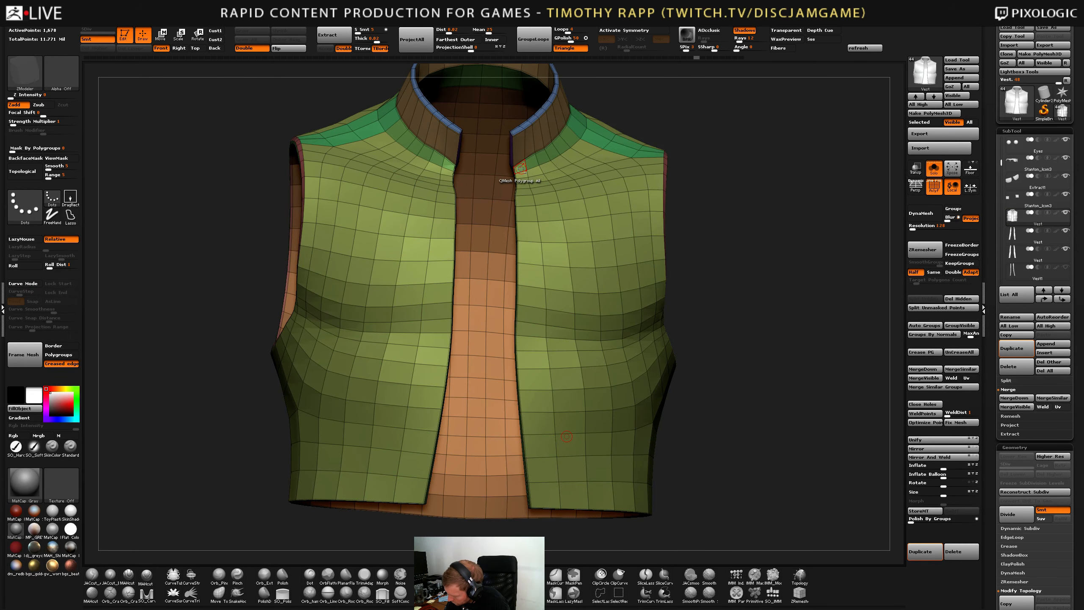
pyautogui.moveTo(521, 170); pyautogui.dragTo(539, 485)
pyautogui.moveTo(540, 482); pyautogui.dragTo(555, 489, button='right')
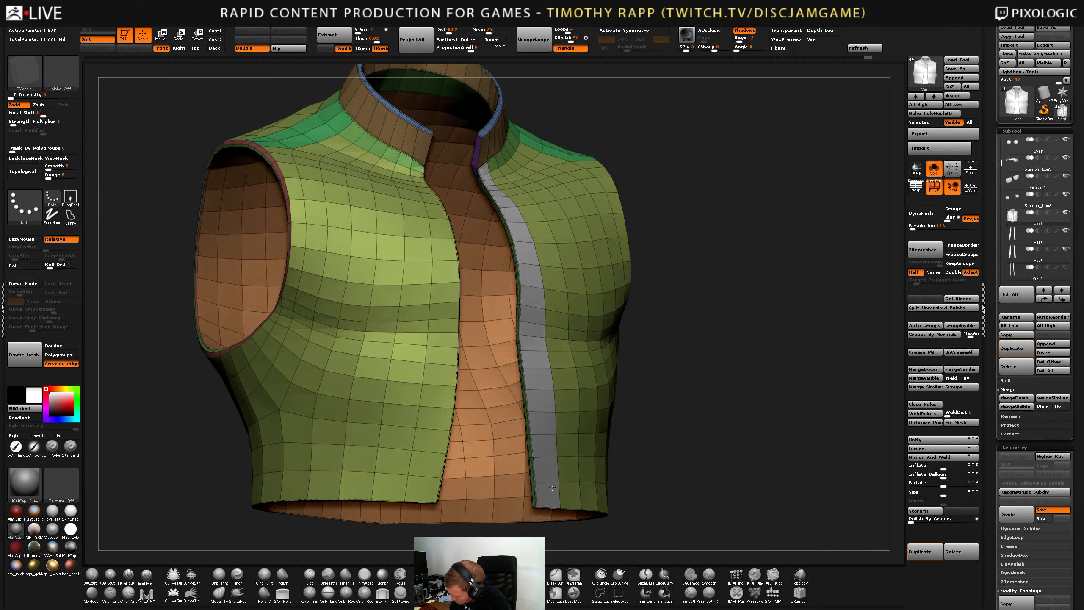
pyautogui.moveTo(548, 489)
pyautogui.mouseDown()
pyautogui.moveTo(561, 492)
pyautogui.moveTo(551, 496)
pyautogui.mouseUp()
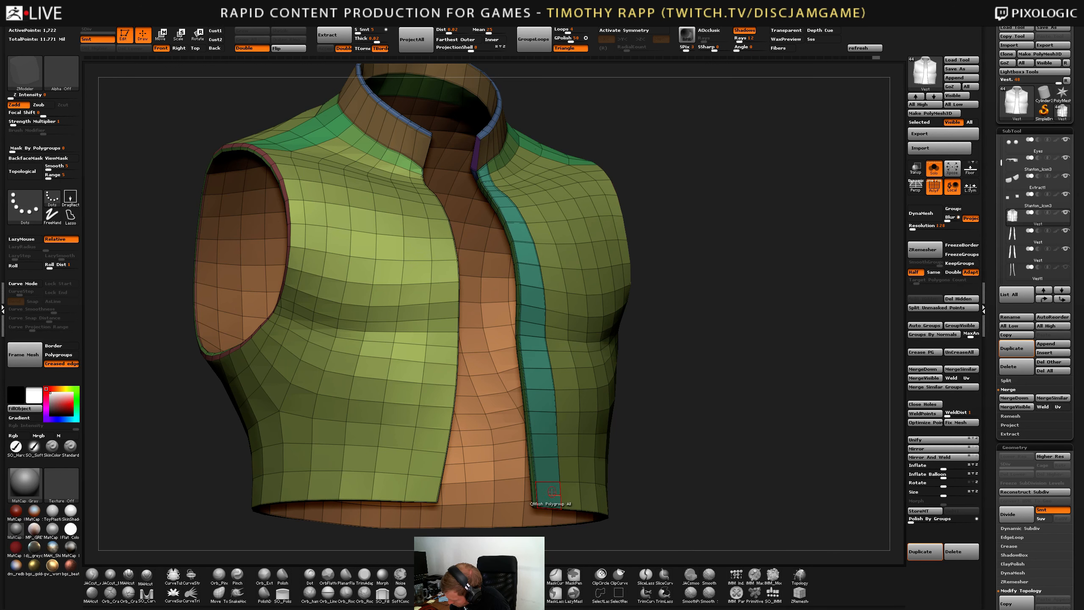
# Hide the extruded right strip, split it off the vest into its own subtool, and make that strip active.
pyautogui.keyDown('ctrl'); pyautogui.keyDown('shift'); pyautogui.click(558, 482); pyautogui.keyUp('shift'); pyautogui.keyUp('ctrl')
pyautogui.keyDown('ctrl'); pyautogui.keyDown('shift'); pyautogui.click(558, 483); pyautogui.keyUp('shift'); pyautogui.keyUp('ctrl')
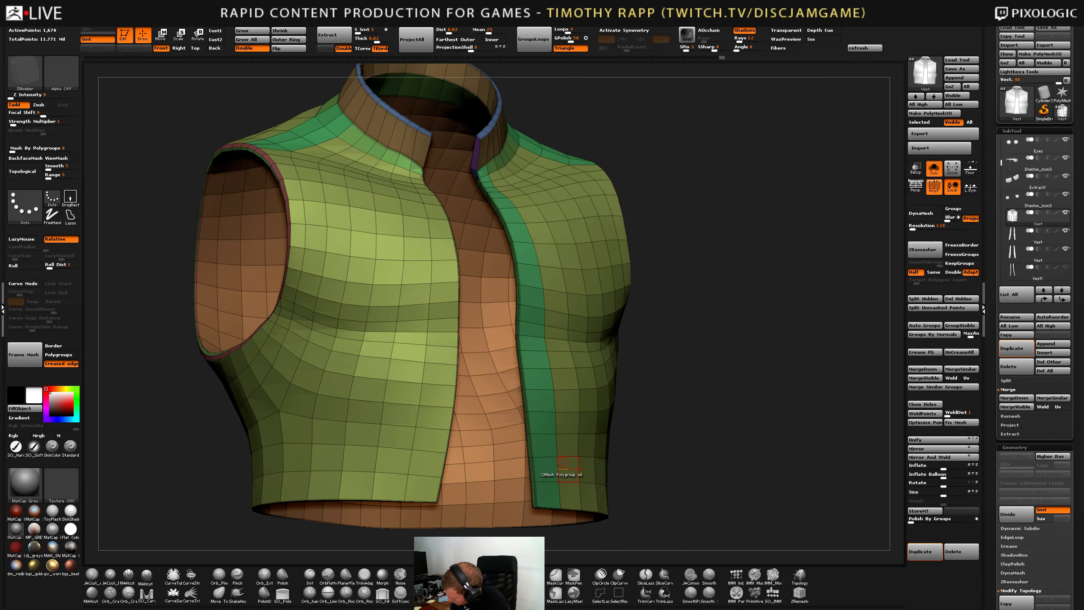
pyautogui.moveTo(544, 455); pyautogui.dragTo(524, 460, button='right')
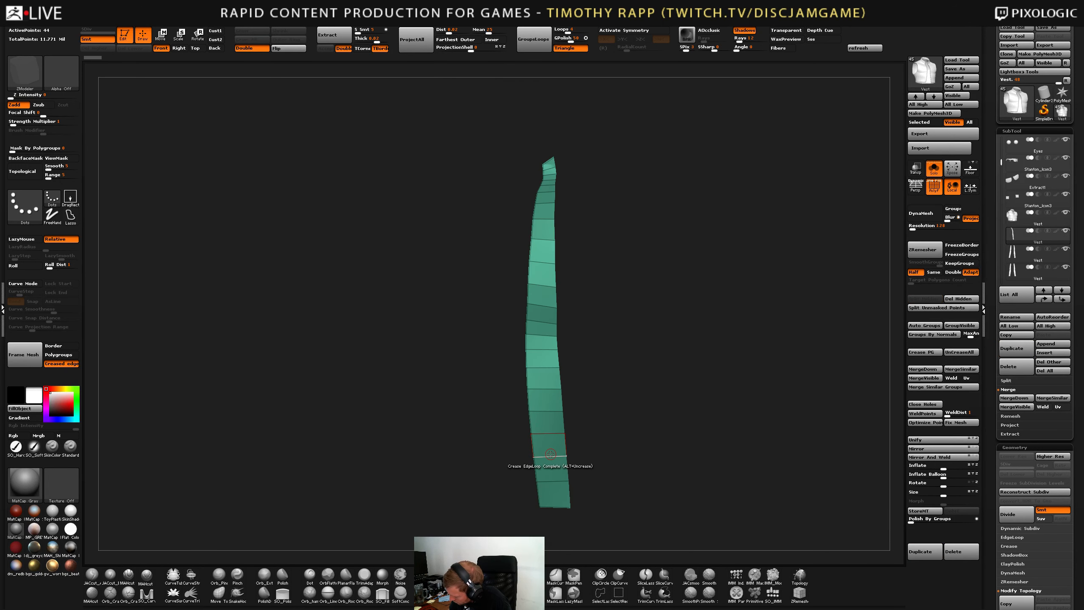
# Insert an edge loop lengthwise through the middle of the right strip and crease that complete loop with ZModeler.
pyautogui.press('space')
pyautogui.click(526, 386)
pyautogui.click(549, 435)
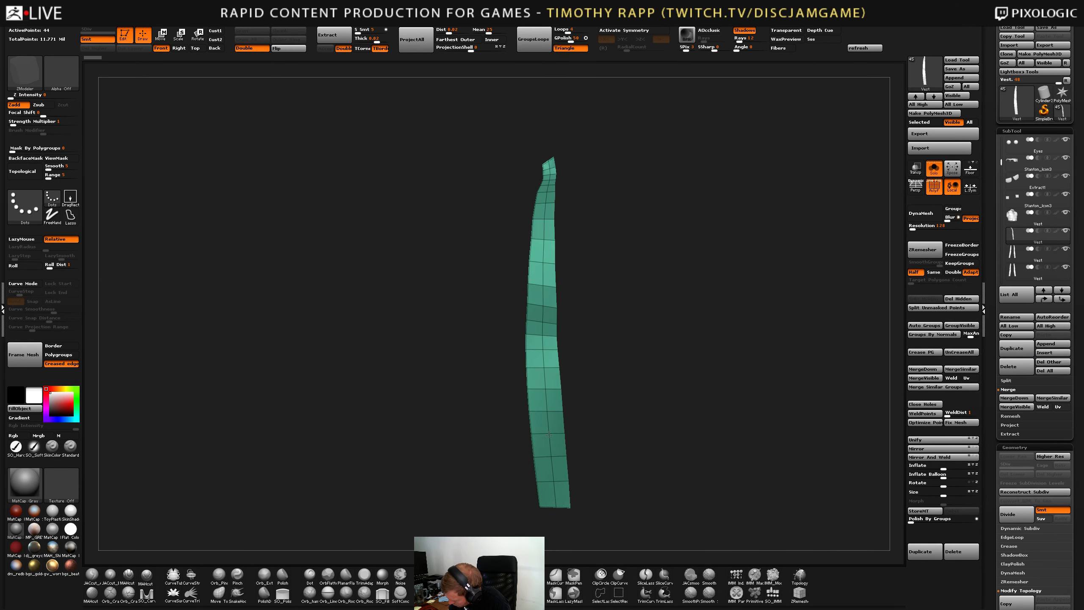
pyautogui.press('space')
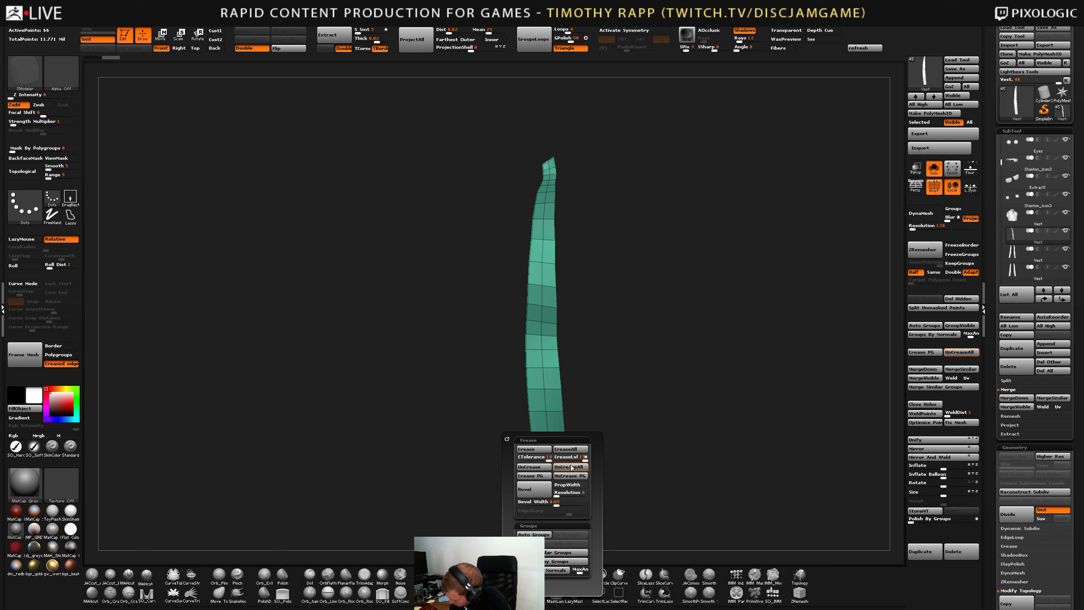
pyautogui.press('space')
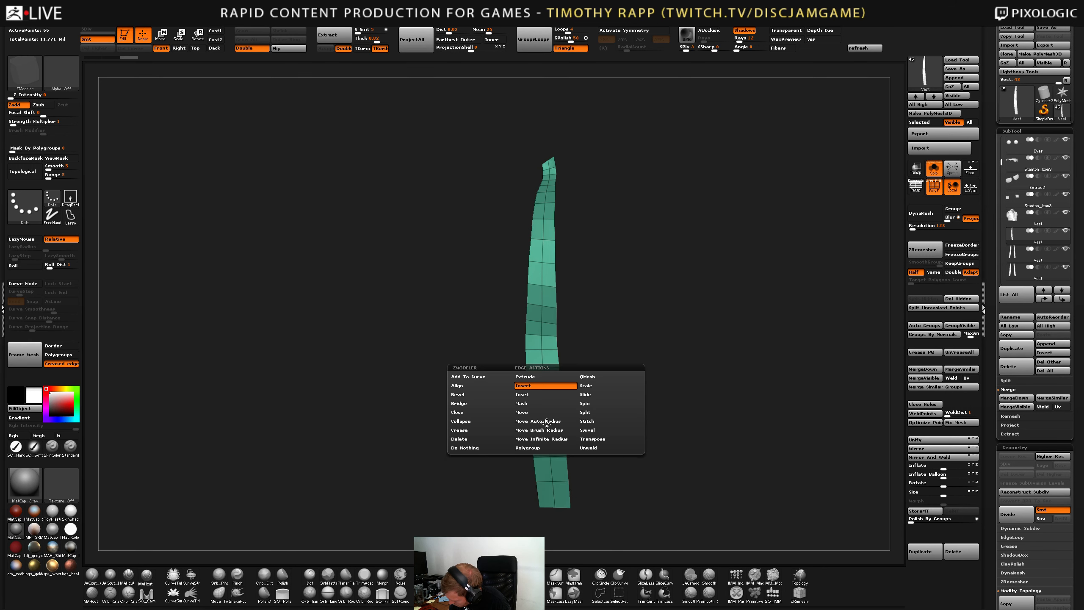
pyautogui.moveTo(488, 414)
pyautogui.click(469, 430)
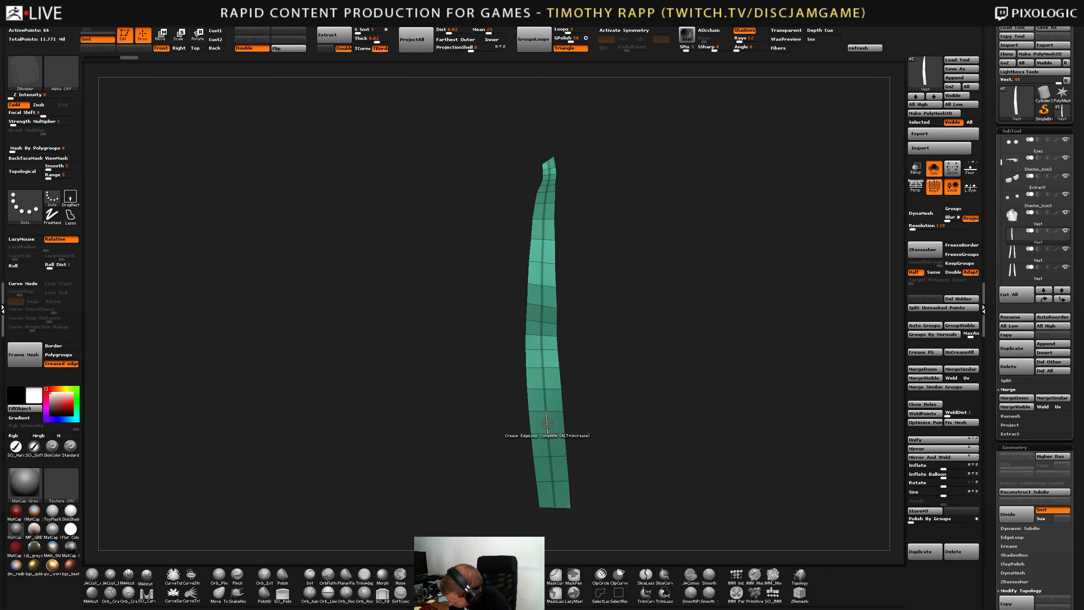
# Choose the zipper brush and frame the strip's creased edges to place a zipper along the middle loop.
pyautogui.press('b')
pyautogui.click(299, 571)
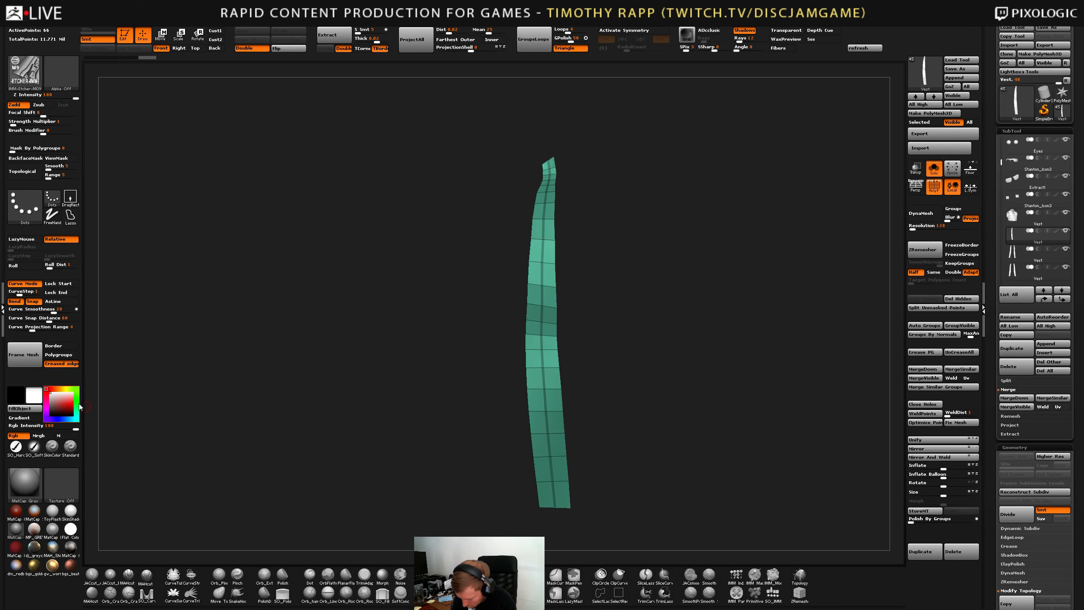
pyautogui.click(34, 362)
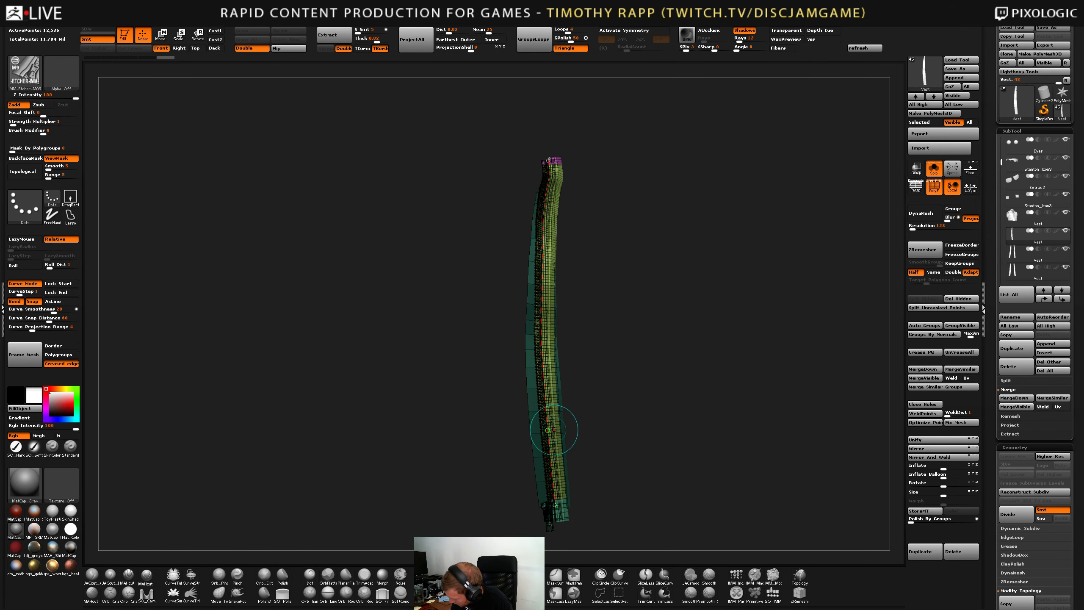
# Examine the zipper's orientation and upper end along the strip, undoing and redoing its insertion to compare.
pyautogui.keyDown('alt'); pyautogui.moveTo(550, 320); pyautogui.dragTo(507, 487, button='right'); pyautogui.keyUp('alt')
pyautogui.keyDown('alt'); pyautogui.moveTo(550, 244); pyautogui.dragTo(529, 427, button='right'); pyautogui.keyUp('alt')
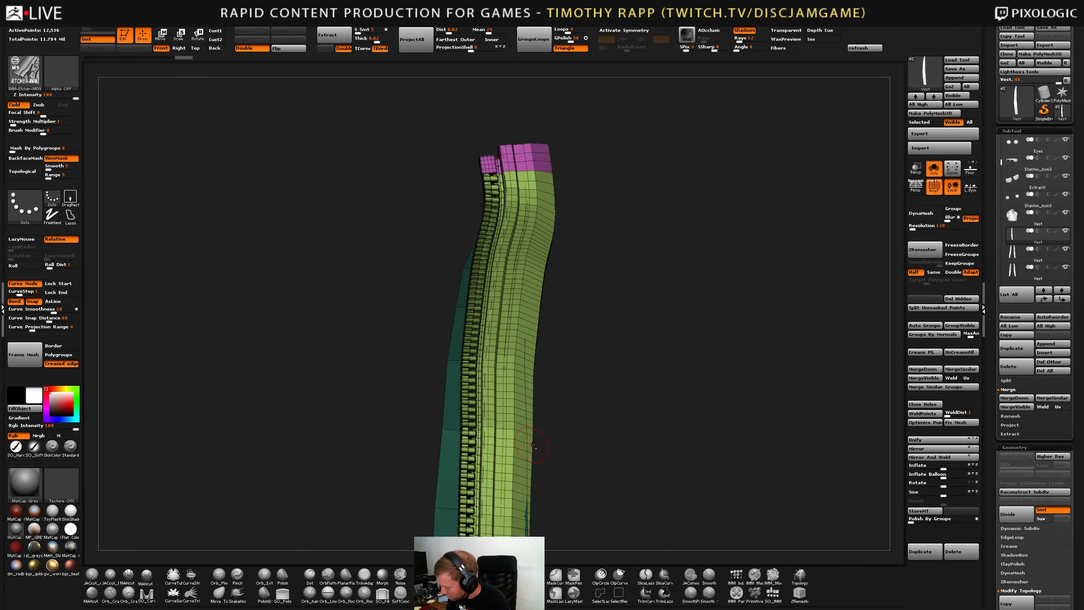
pyautogui.keyDown('alt'); pyautogui.moveTo(510, 276); pyautogui.dragTo(496, 398, button='right'); pyautogui.keyUp('alt')
pyautogui.moveTo(522, 348)
pyautogui.mouseDown(button='right')
pyautogui.moveTo(554, 344)
pyautogui.moveTo(556, 334)
pyautogui.moveTo(513, 360)
pyautogui.moveTo(530, 345)
pyautogui.mouseUp(button='right')
pyautogui.hotkey('ctrl', 'z')
pyautogui.hotkey('ctrl', 'shift', 'z')
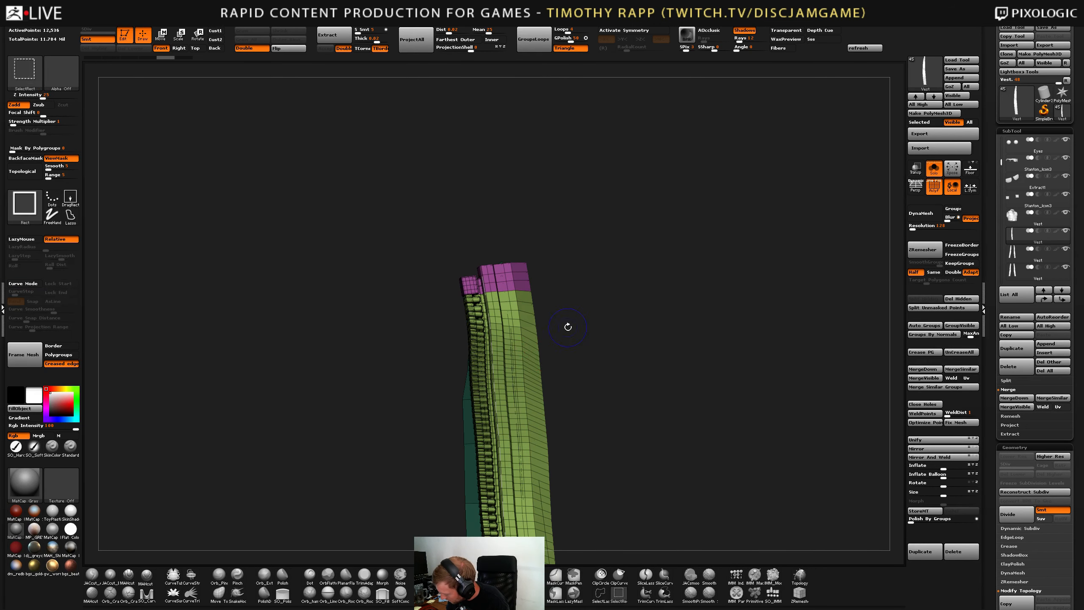
pyautogui.hotkey('ctrl', 'z')
pyautogui.hotkey('ctrl', 'z')
pyautogui.hotkey('ctrl', 'z')
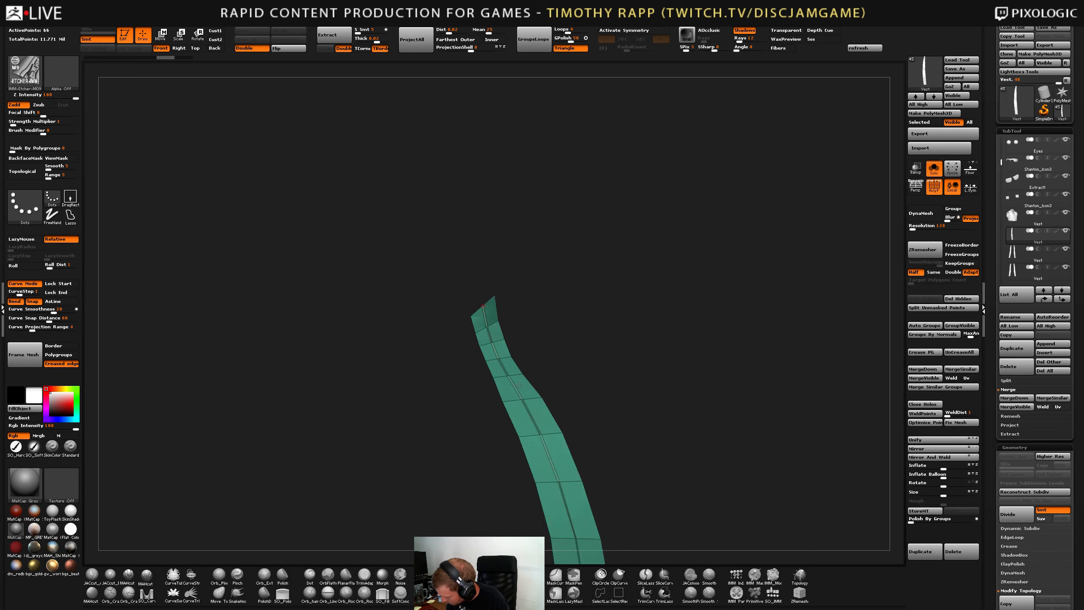
pyautogui.hotkey('ctrl', 'shift', 'z')
pyautogui.hotkey('ctrl', 'shift', 'z')
pyautogui.hotkey('ctrl', 'shift', 'z')
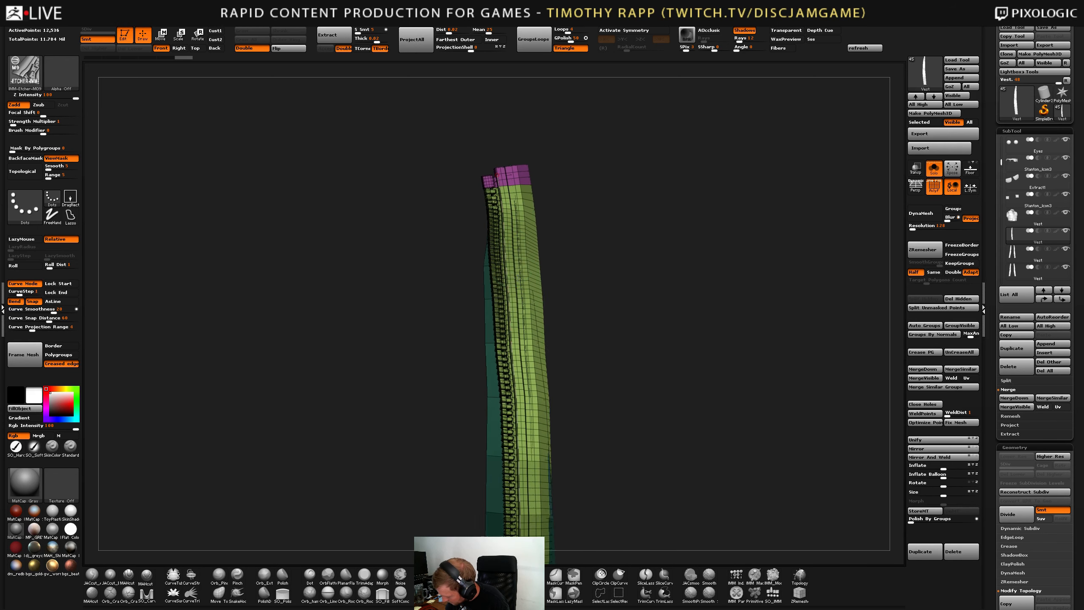
pyautogui.moveTo(511, 395); pyautogui.dragTo(568, 362, button='right')
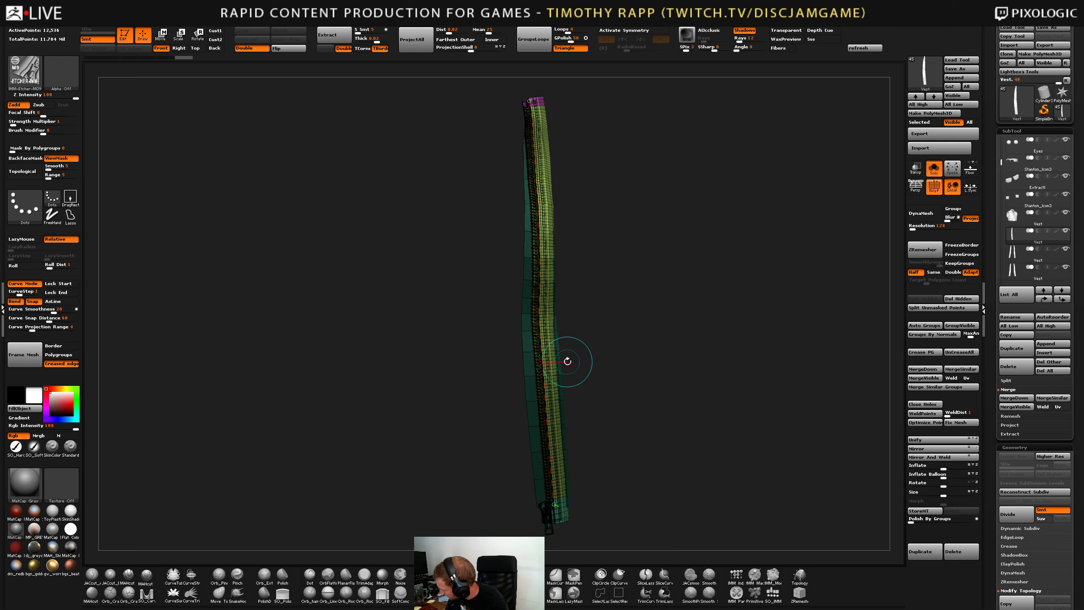
# Delete the current strip with its zipper and the leftover strip and zipper subtools beneath the vest.
pyautogui.moveTo(1021, 253)
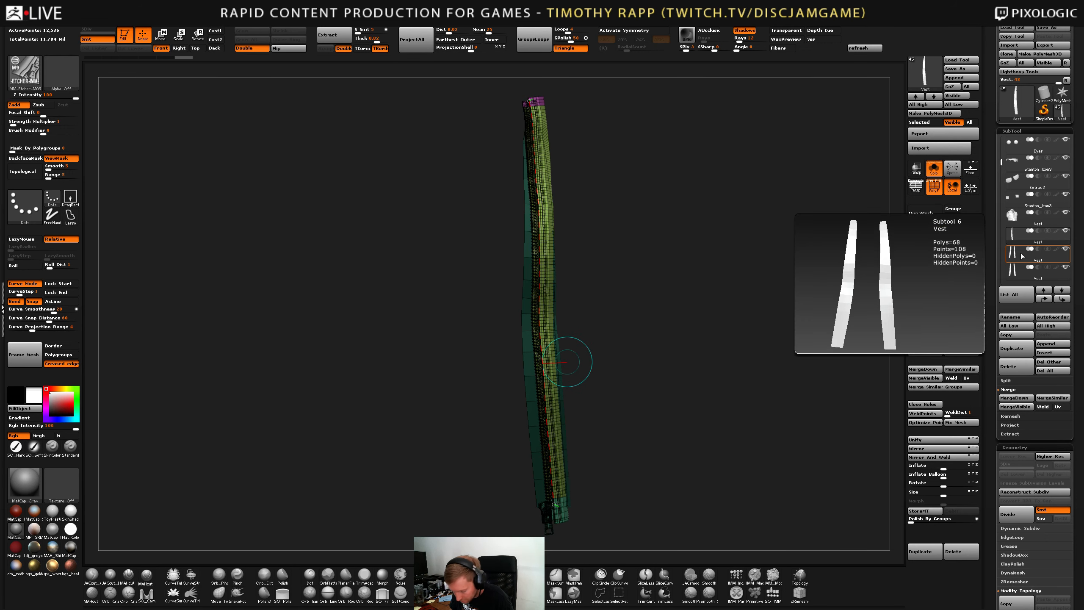
pyautogui.press('Up')
pyautogui.press('Down')
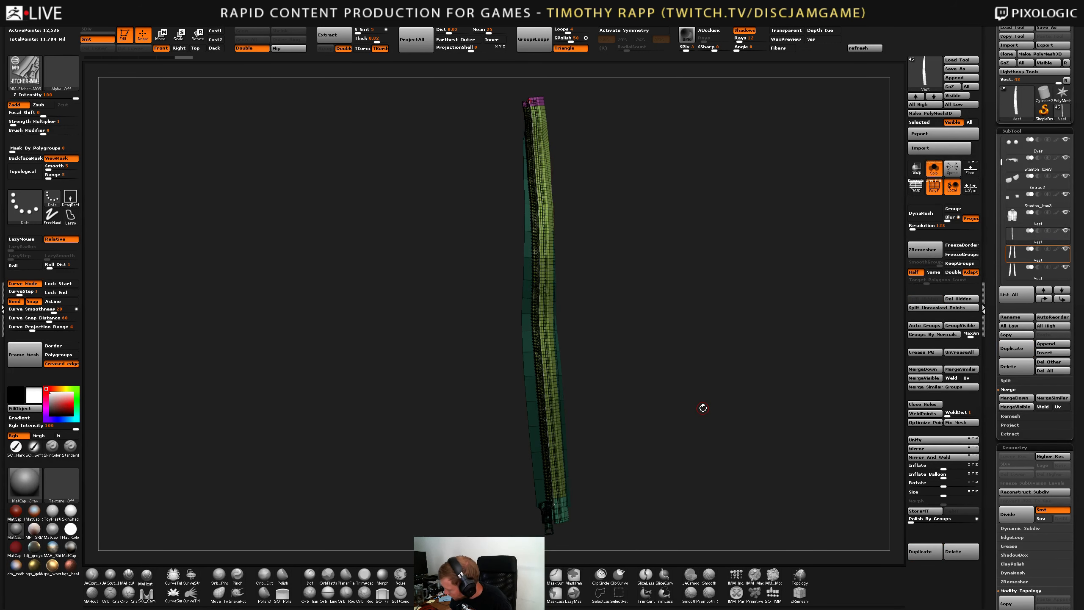
pyautogui.click(1010, 367)
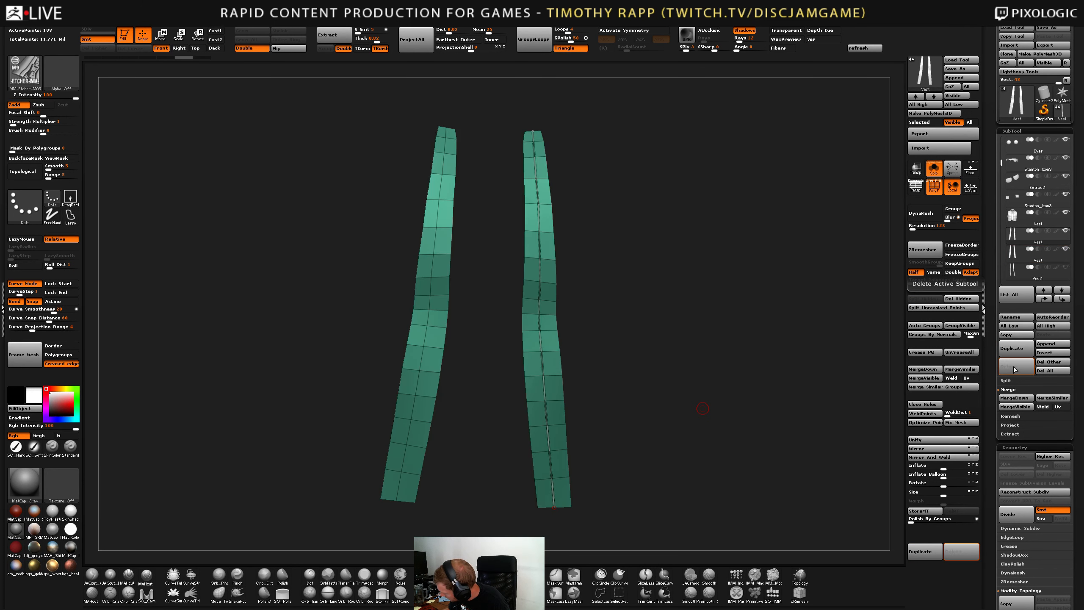
pyautogui.click(1016, 368)
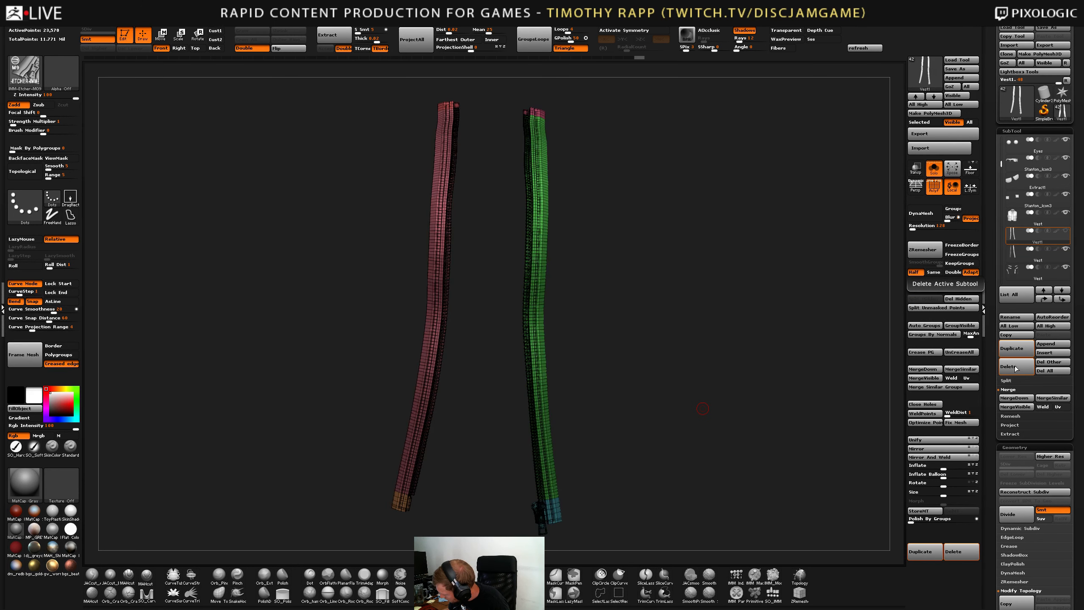
pyautogui.click(1015, 368)
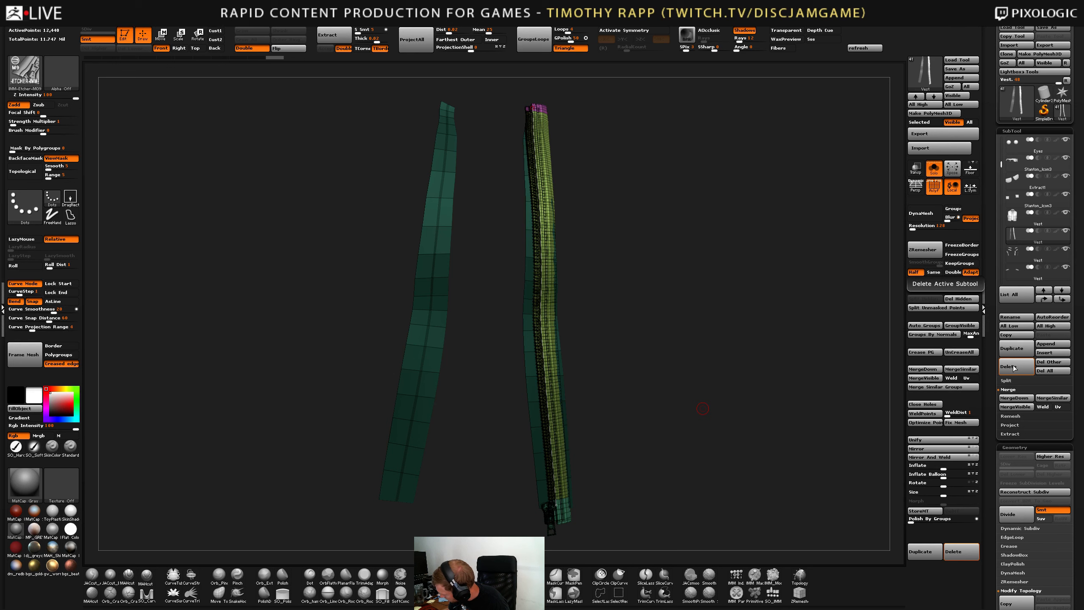
pyautogui.click(1015, 368)
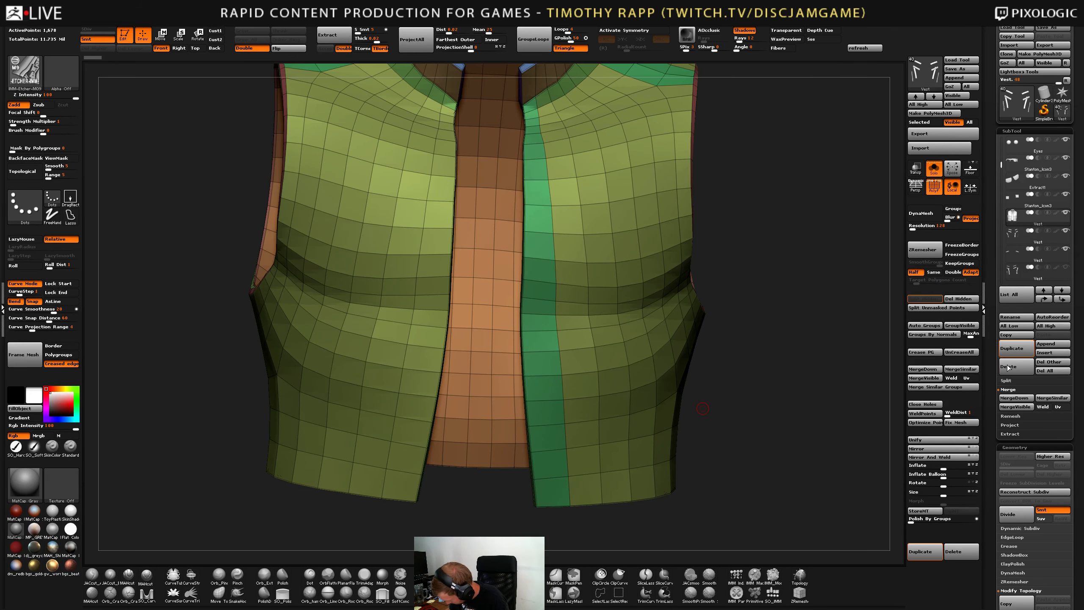
# Isolate the right front edge's strip polygroup to check it and split it off the vest into its own subtool.
pyautogui.moveTo(551, 322)
pyautogui.keyDown('alt'); pyautogui.mouseDown(button='right')
pyautogui.moveTo(542, 387)
pyautogui.moveTo(555, 327)
pyautogui.mouseUp(button='right'); pyautogui.keyUp('alt')
pyautogui.keyDown('ctrl'); pyautogui.keyDown('shift'); pyautogui.click(554, 322); pyautogui.keyUp('shift'); pyautogui.keyUp('ctrl')
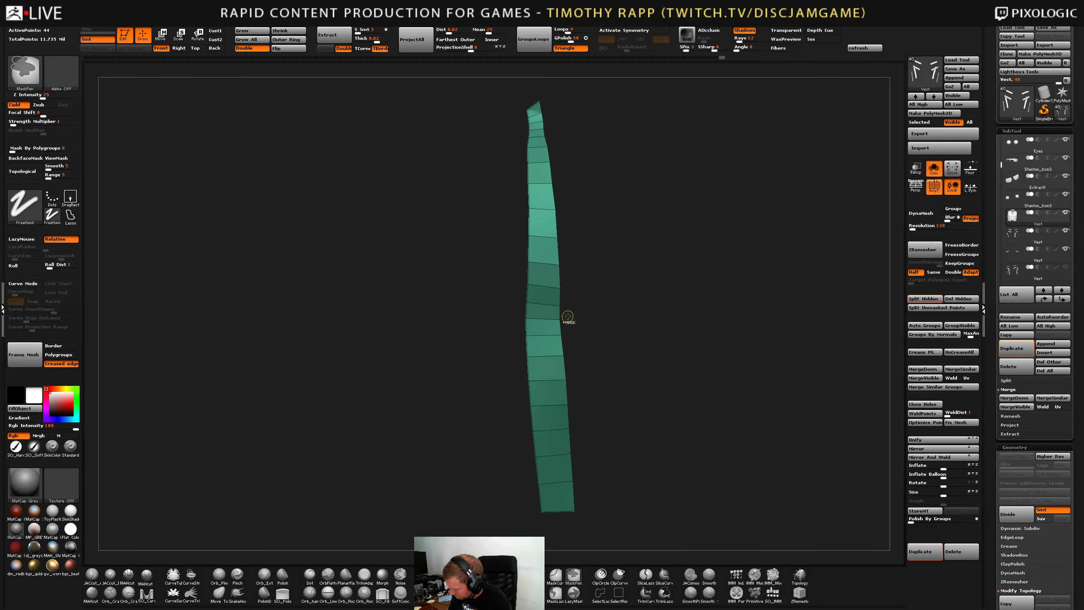
pyautogui.keyDown('ctrl'); pyautogui.keyDown('shift'); pyautogui.click(567, 316); pyautogui.keyUp('shift'); pyautogui.keyUp('ctrl')
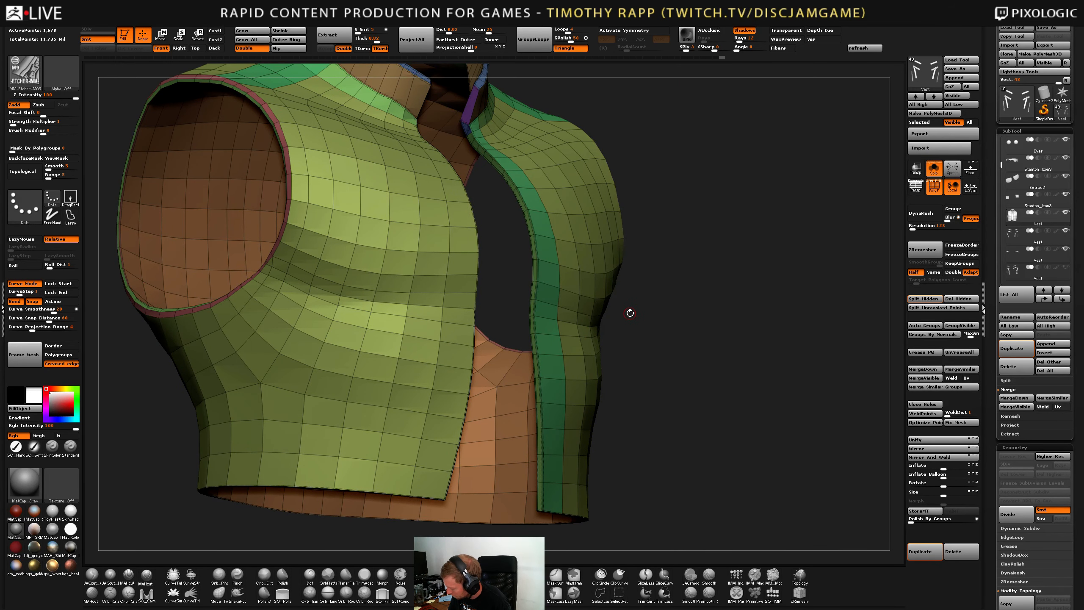
pyautogui.click(924, 299)
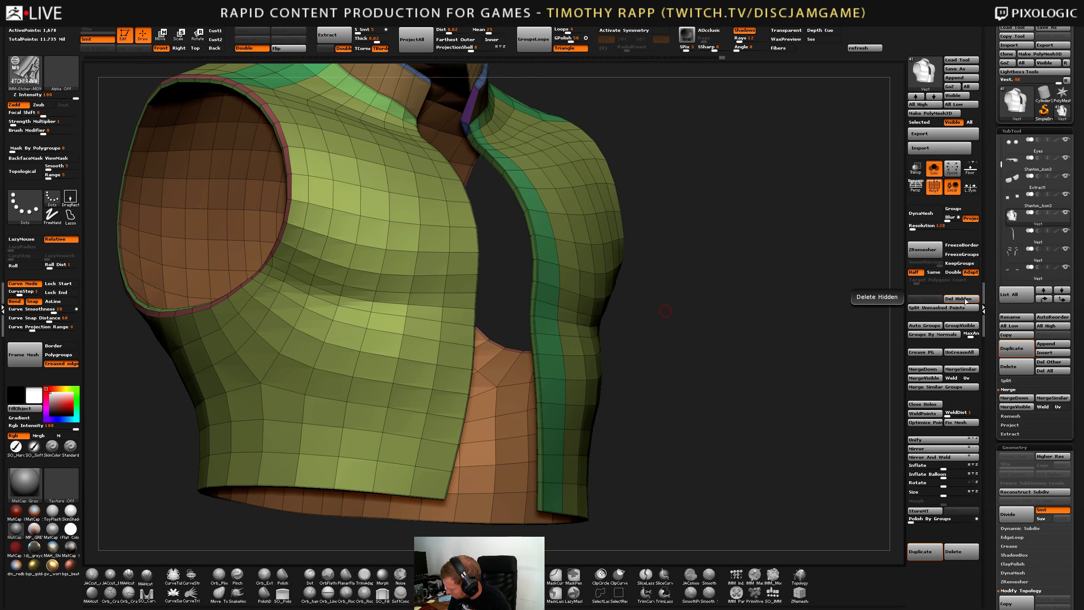
# Make the newly split right strip the active subtool and switch to the ZModeler brush.
pyautogui.press('Down')
pyautogui.moveTo(717, 311); pyautogui.dragTo(619, 318)
pyautogui.press('b')
pyautogui.press('z')
pyautogui.press('m')
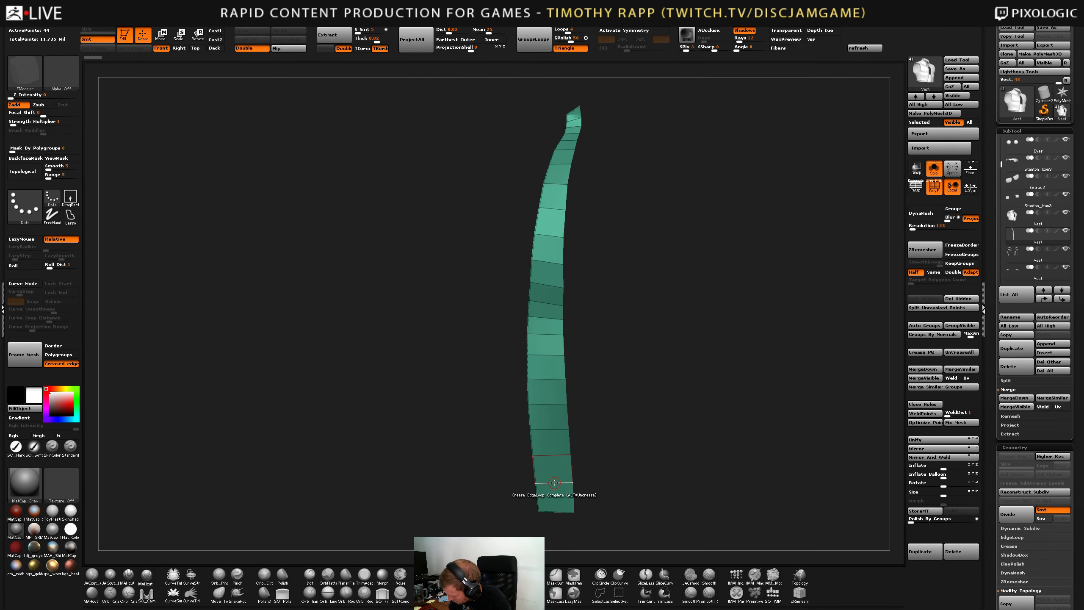
# Try inserting an edge loop lengthwise through the middle of the untrimmed right strip.
pyautogui.hotkey('ctrl', 'space')
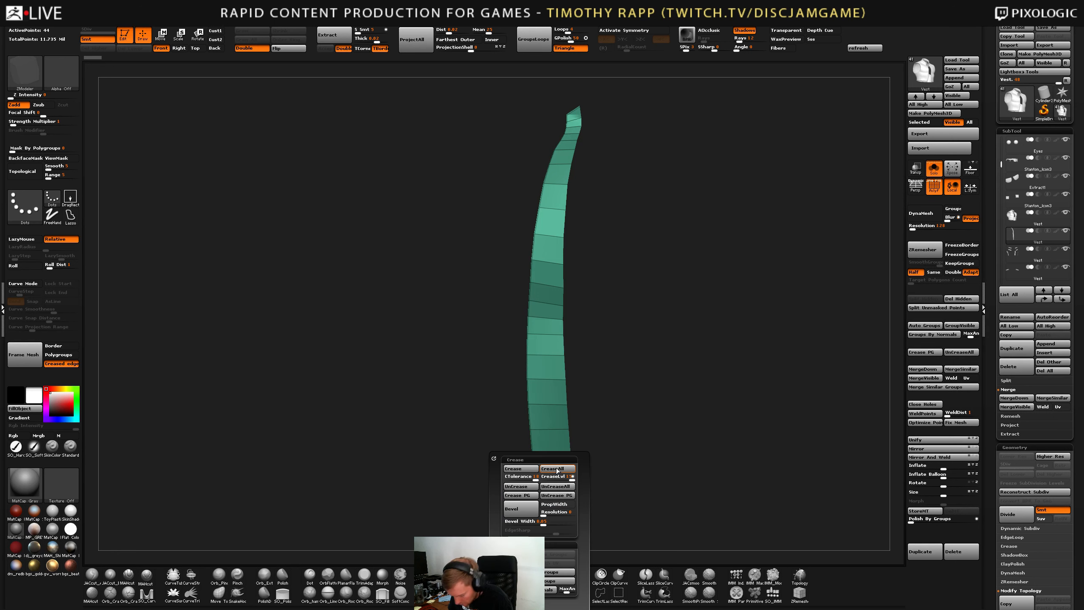
pyautogui.press('space')
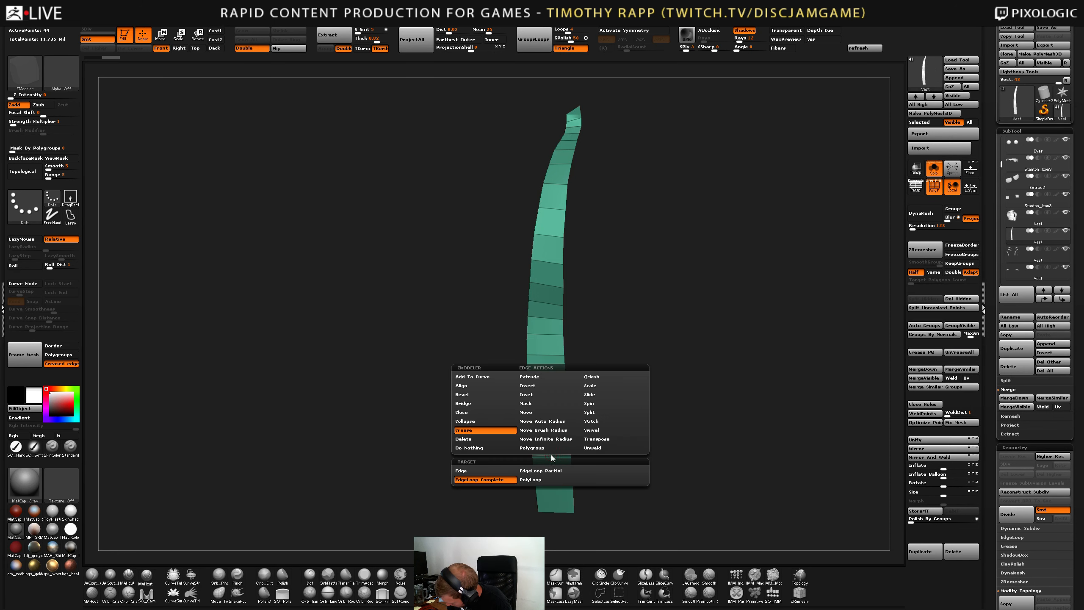
pyautogui.click(531, 404)
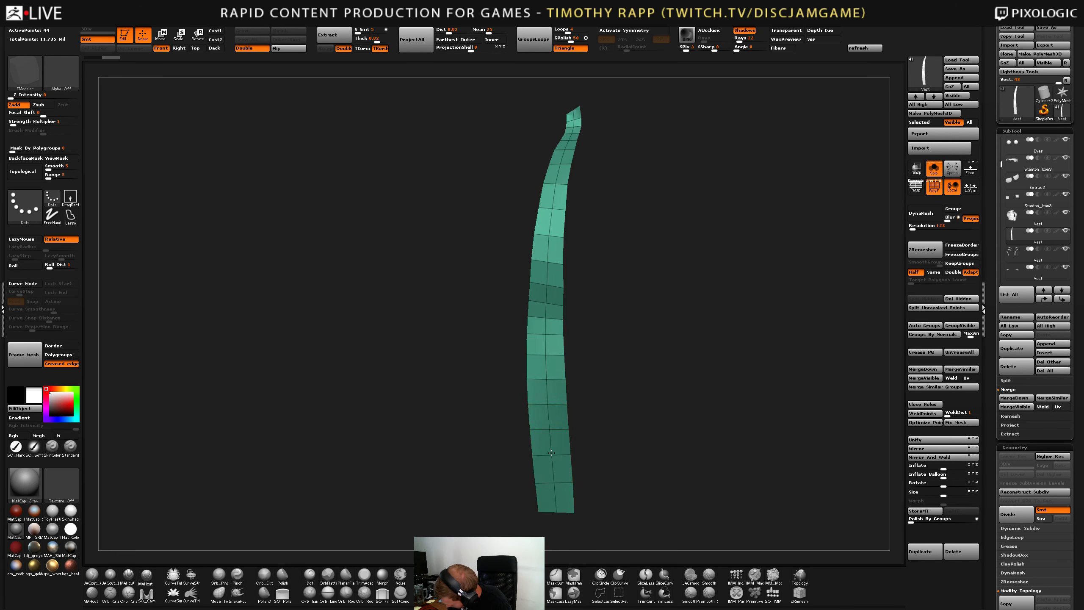
pyautogui.click(551, 453)
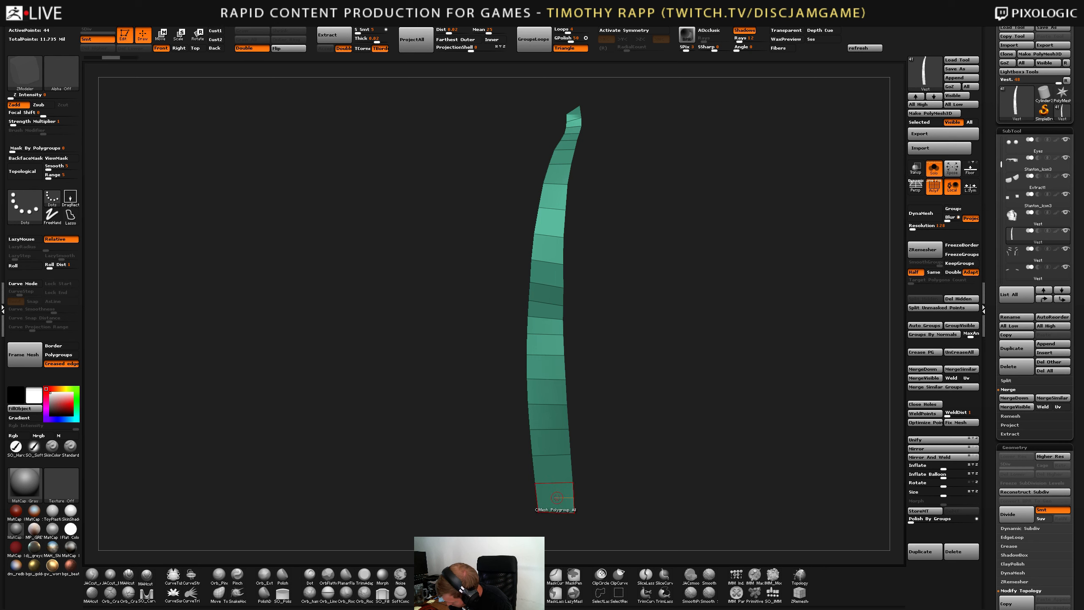
# Trim the right strip by hiding its lowest polygon and the kinked polygons at its tip and deleting the hidden geometry.
pyautogui.press('space')
pyautogui.keyDown('ctrl'); pyautogui.keyDown('alt'); pyautogui.keyDown('shift'); pyautogui.moveTo(605, 500); pyautogui.dragTo(480, 541); pyautogui.keyUp('shift'); pyautogui.keyUp('alt'); pyautogui.keyUp('ctrl')
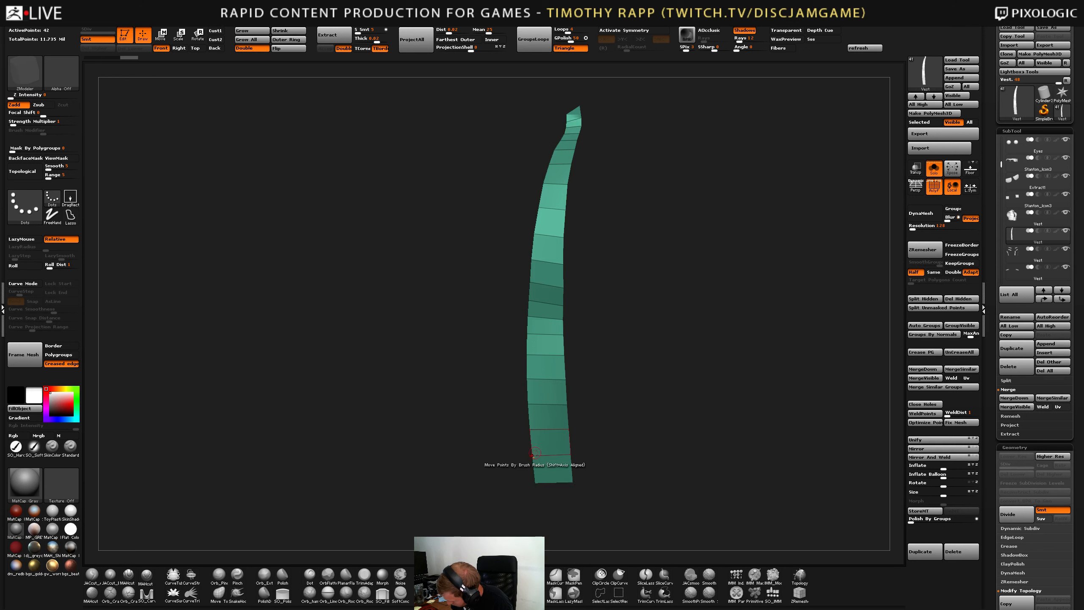
pyautogui.keyDown('alt'); pyautogui.moveTo(563, 223); pyautogui.dragTo(543, 322, button='right'); pyautogui.keyUp('alt')
pyautogui.hotkey('ctrl', 'shift')
pyautogui.keyDown('ctrl'); pyautogui.keyDown('shift'); pyautogui.moveTo(573, 220); pyautogui.dragTo(576, 217); pyautogui.keyUp('shift'); pyautogui.keyUp('ctrl')
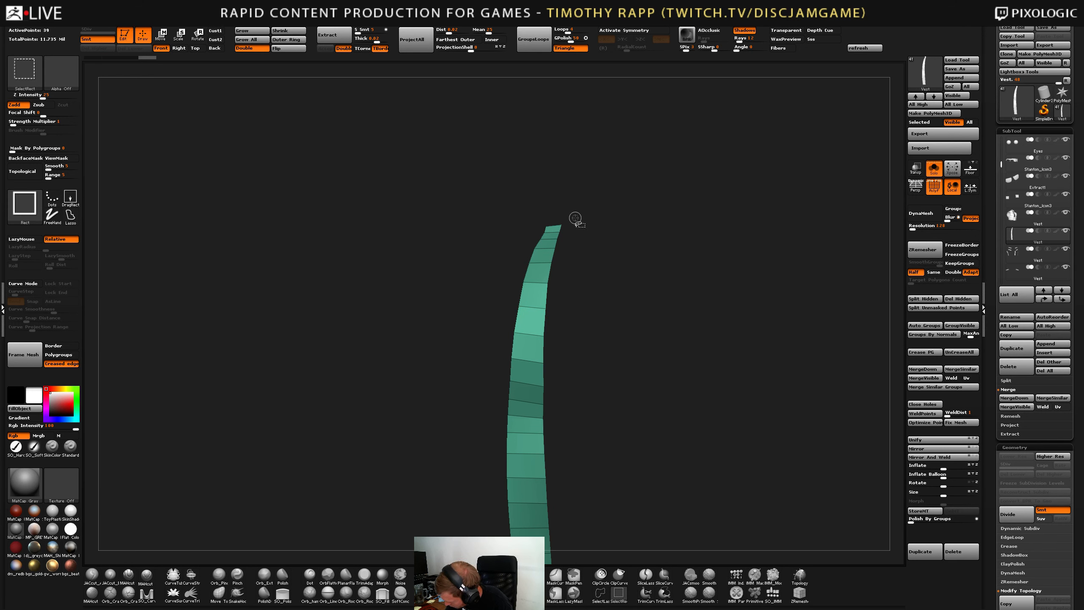
pyautogui.moveTo(525, 338); pyautogui.dragTo(547, 327, button='right')
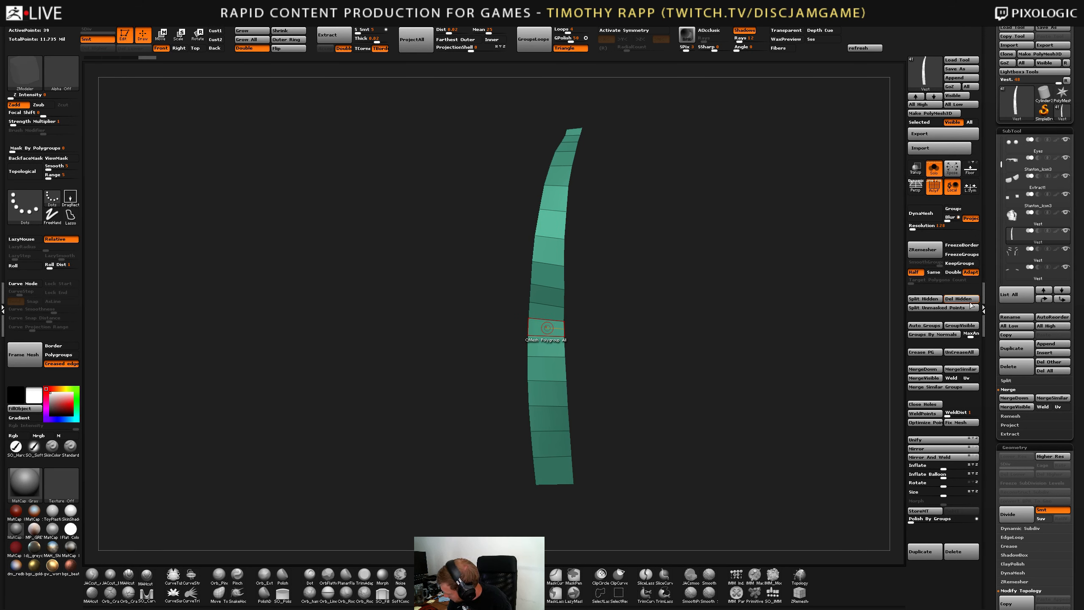
pyautogui.click(956, 299)
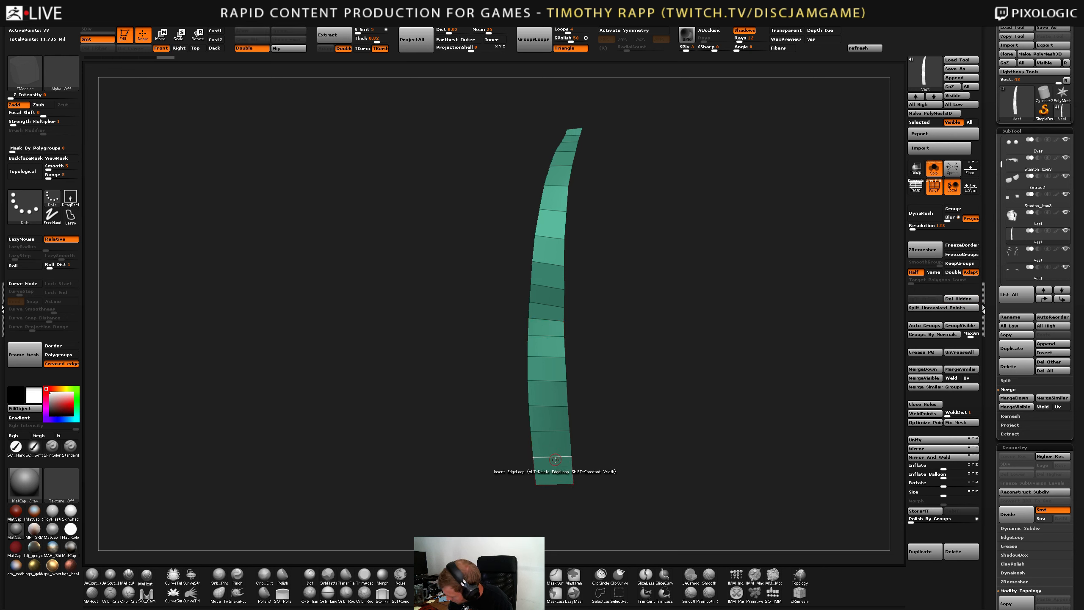
pyautogui.press('space')
pyautogui.click(537, 394)
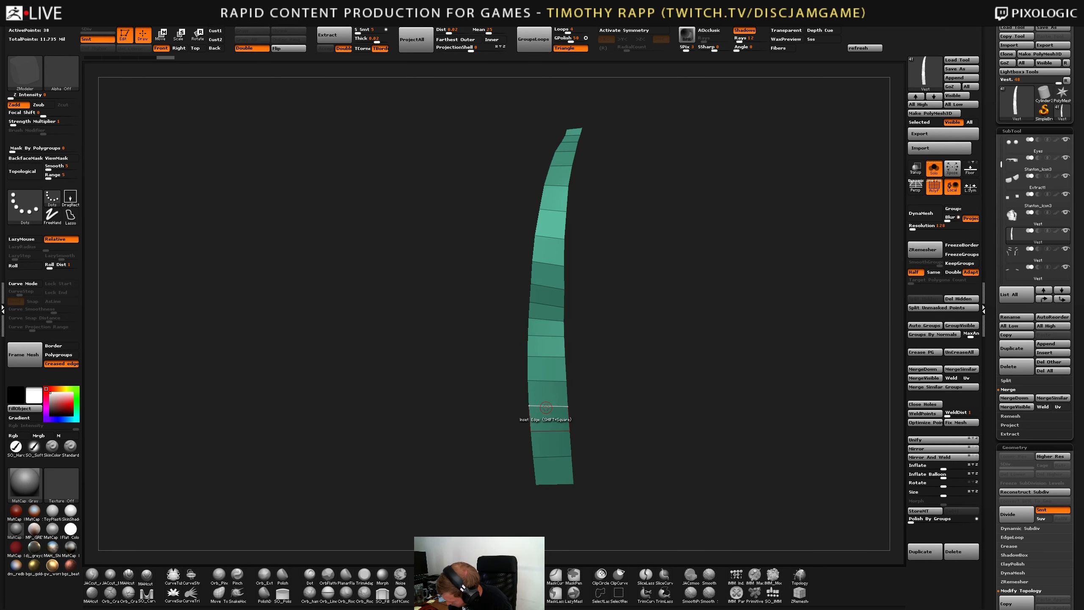
pyautogui.hotkey('ctrl', 'z')
pyautogui.hotkey('ctrl', 'shift', 'z')
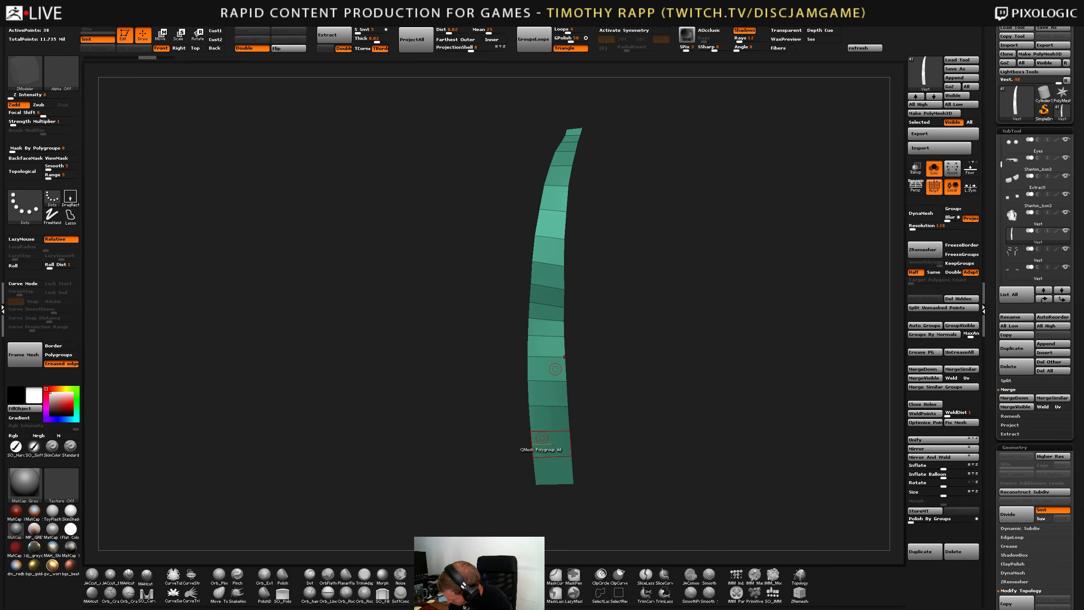
# Set ZModeler's edge action to Insert and add an edge loop lengthwise through the middle of the trimmed strip.
pyautogui.press('space')
pyautogui.press('space')
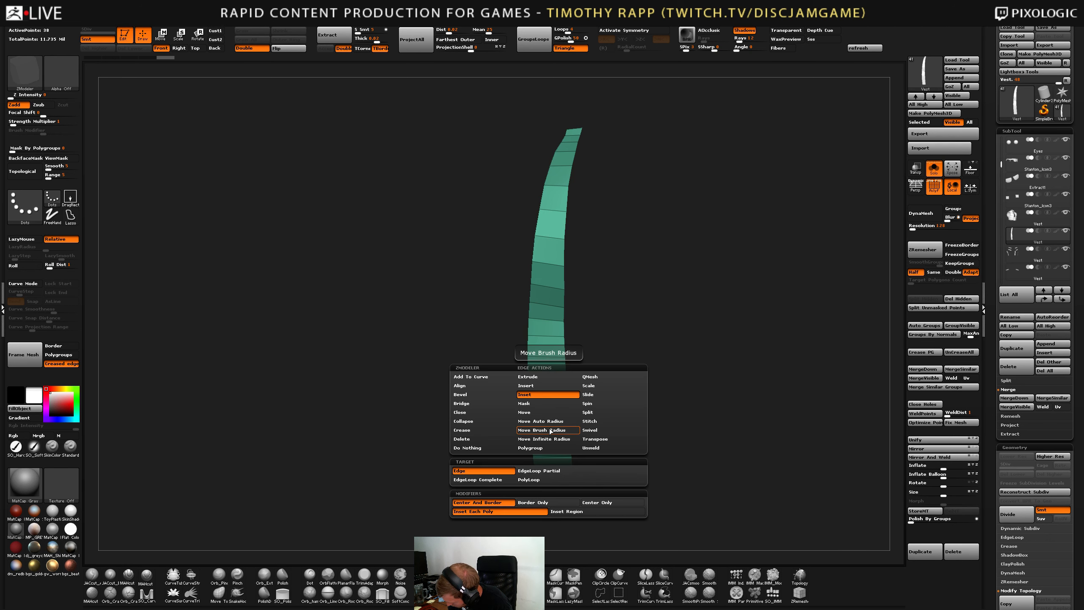
pyautogui.click(541, 386)
pyautogui.click(549, 433)
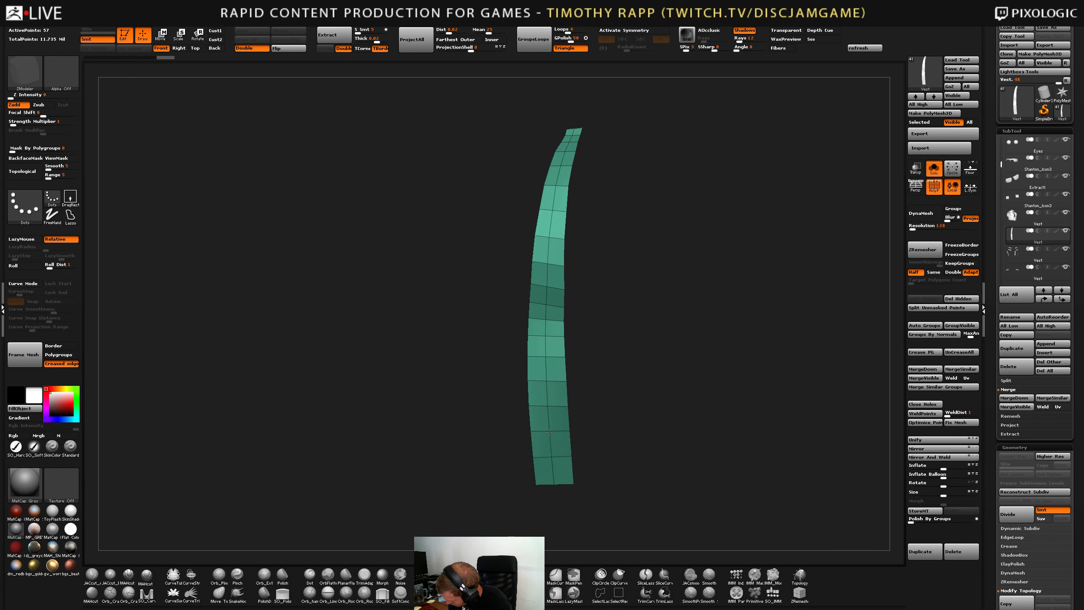
# Set ZModeler's edge action to Inset and inset the two polygons below a crosswise edge near the strip's lower end.
pyautogui.press('space')
pyautogui.click(547, 394)
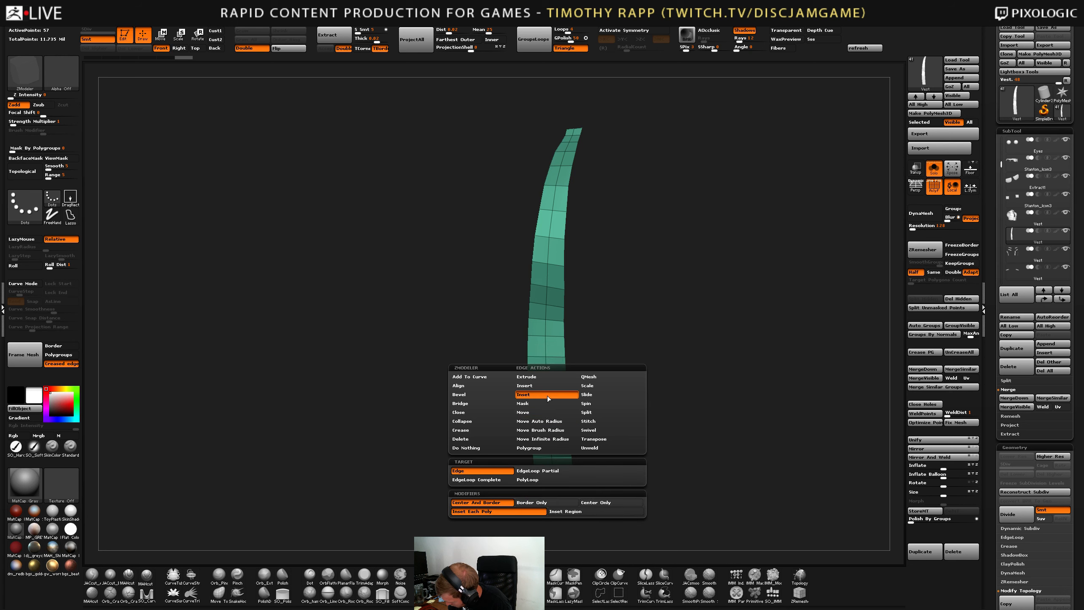
pyautogui.click(549, 411)
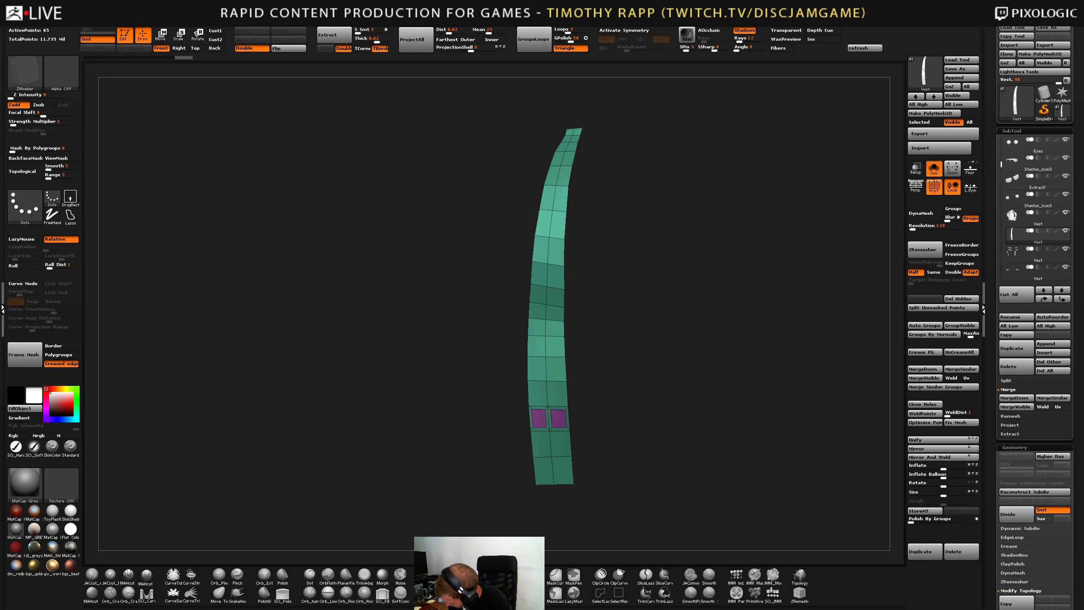
# Undo the polygon inset and crease the trimmed strip's central edge loop with ZModeler's Crease edge action.
pyautogui.hotkey('ctrl', 'z')
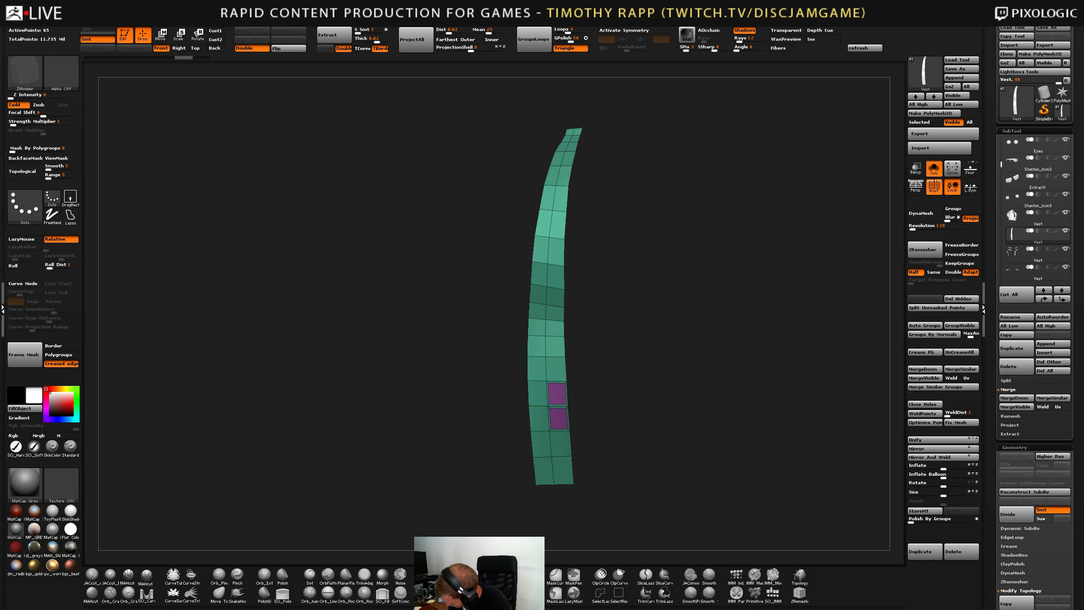
pyautogui.press('space')
pyautogui.click(541, 386)
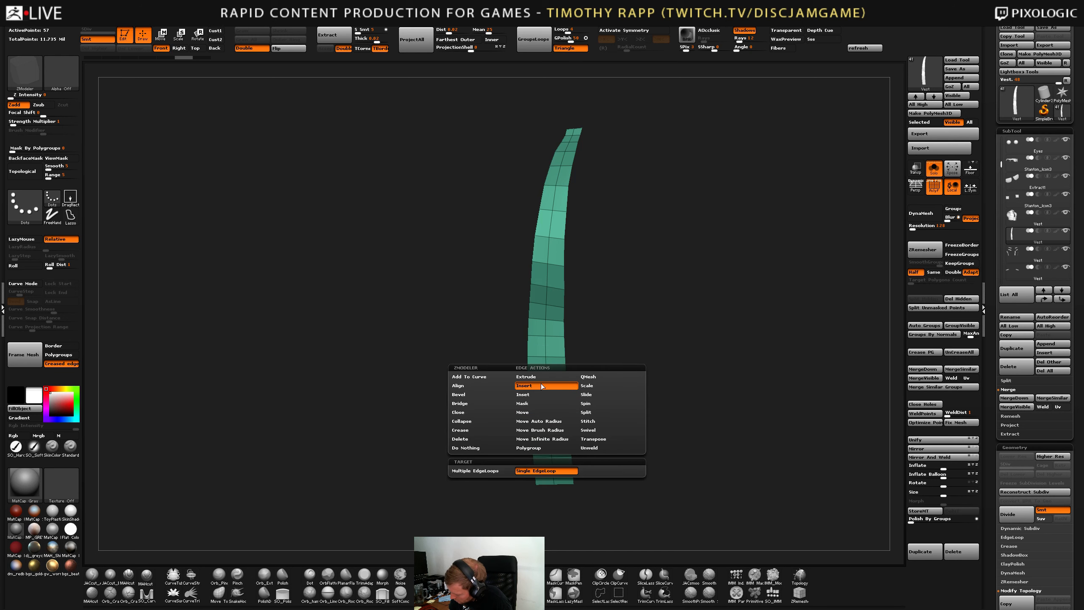
pyautogui.click(462, 429)
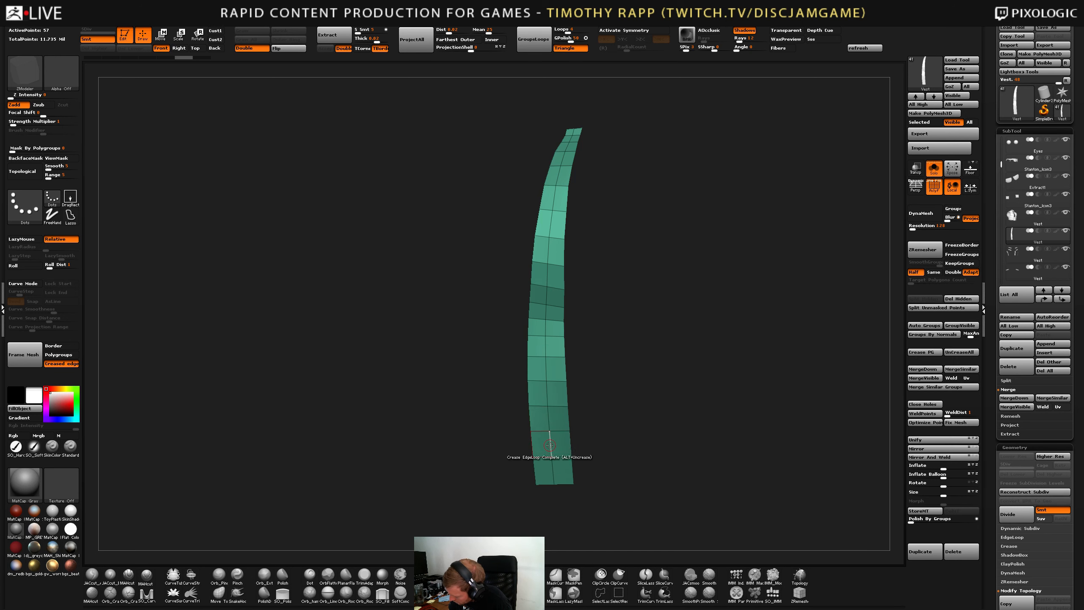
pyautogui.click(550, 445)
# Try placing a zipper with the IMM-Etcher brush on a curve framed from the strip's creased central loop.
pyautogui.press('b')
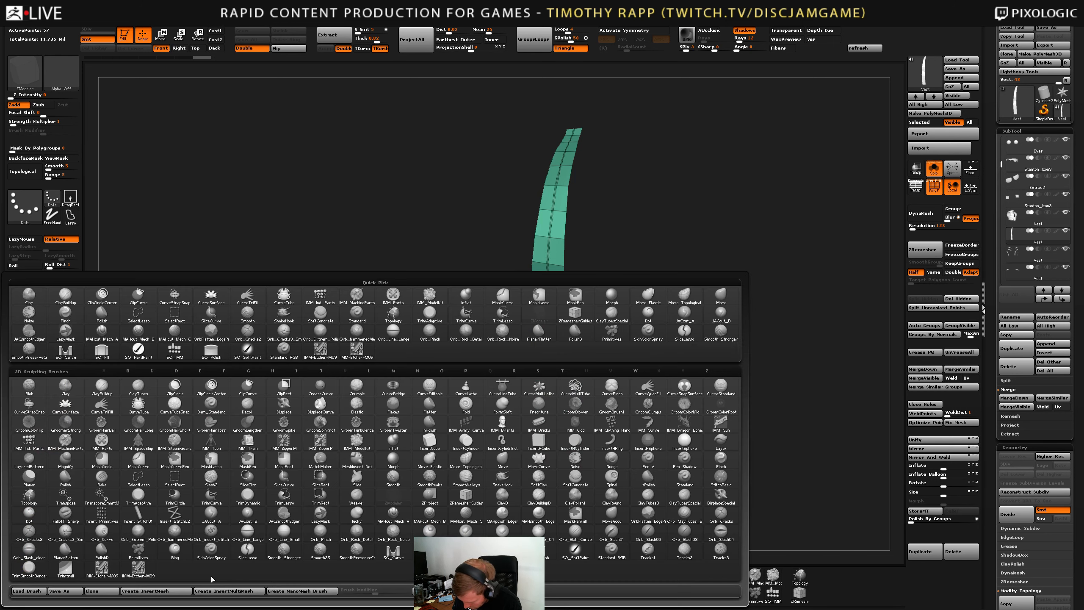
pyautogui.click(143, 525)
pyautogui.click(25, 354)
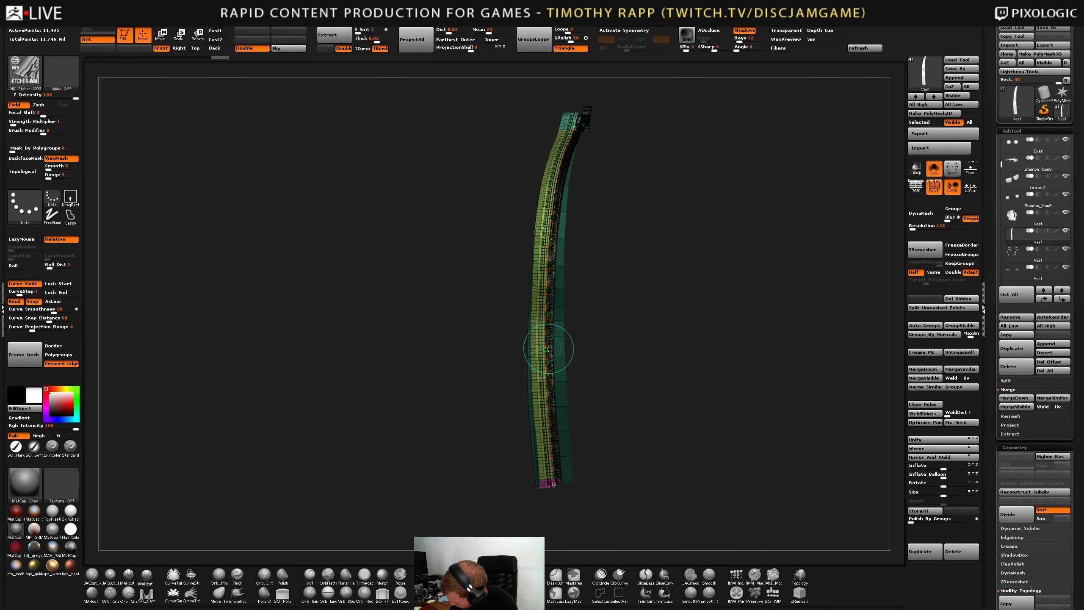
# Undo back to the strip with its kinked tip intact and delete only its hidden lower geometry.
pyautogui.press('ctrl')
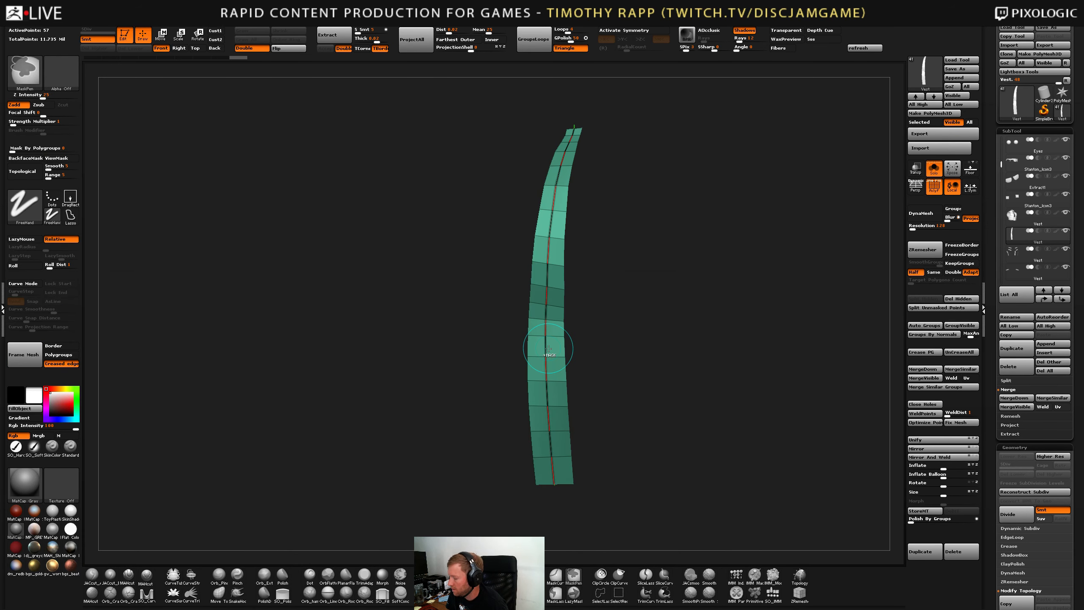
pyautogui.hotkey('ctrl', 'z')
pyautogui.hotkey('ctrl', 'z')
pyautogui.hotkey('ctrl', 'z')
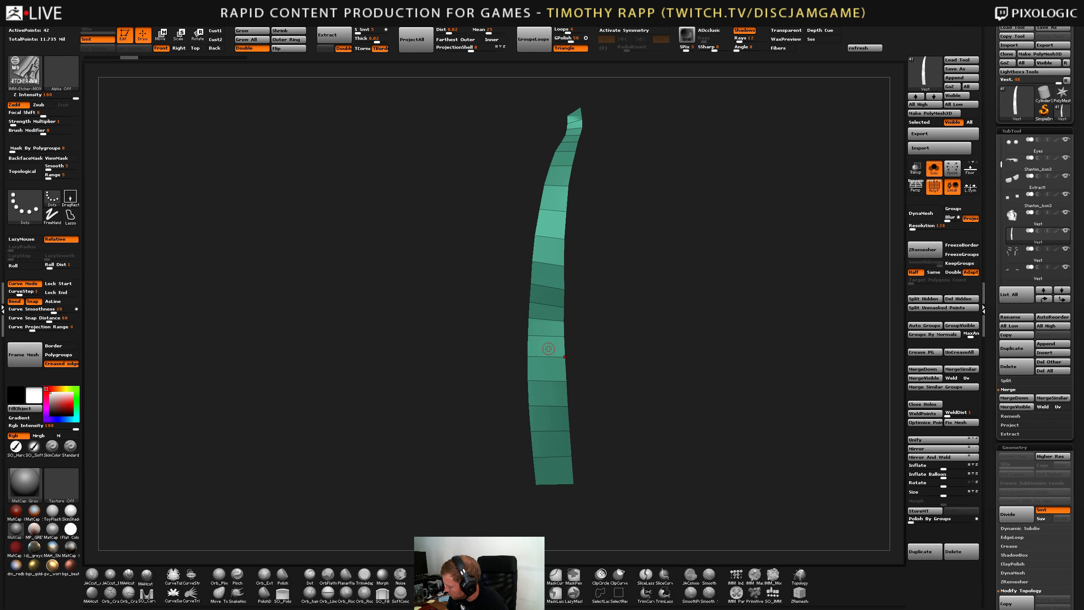
pyautogui.click(961, 298)
# Insert a single edge loop lengthwise through the middle of the strip using ZModeler's Insert edge action.
pyautogui.press('space')
pyautogui.press('b')
pyautogui.press('z')
pyautogui.press('m')
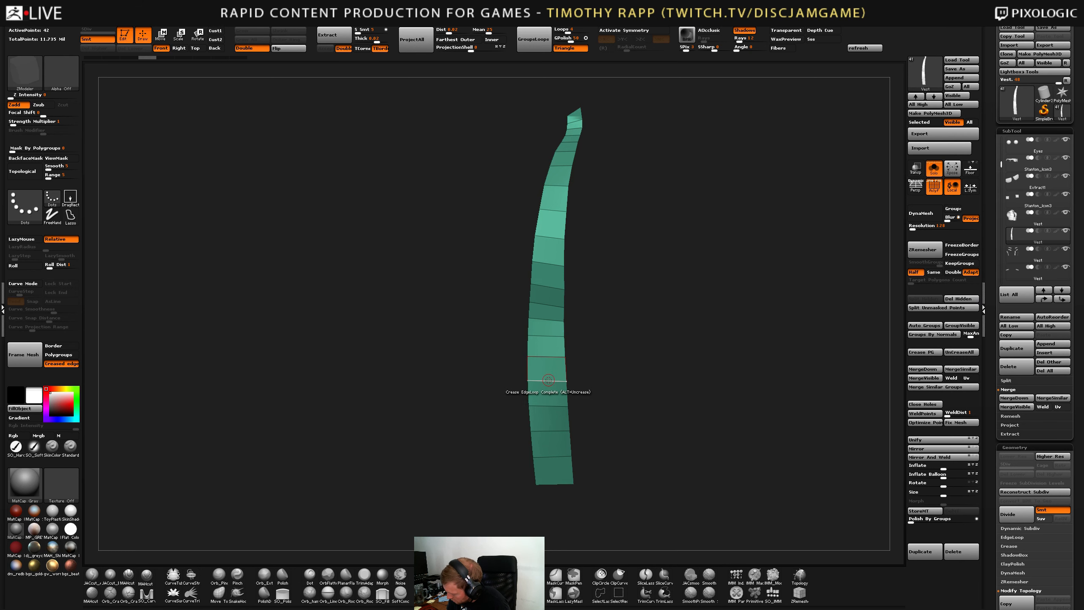
pyautogui.press('space')
pyautogui.click(542, 385)
pyautogui.click(547, 380)
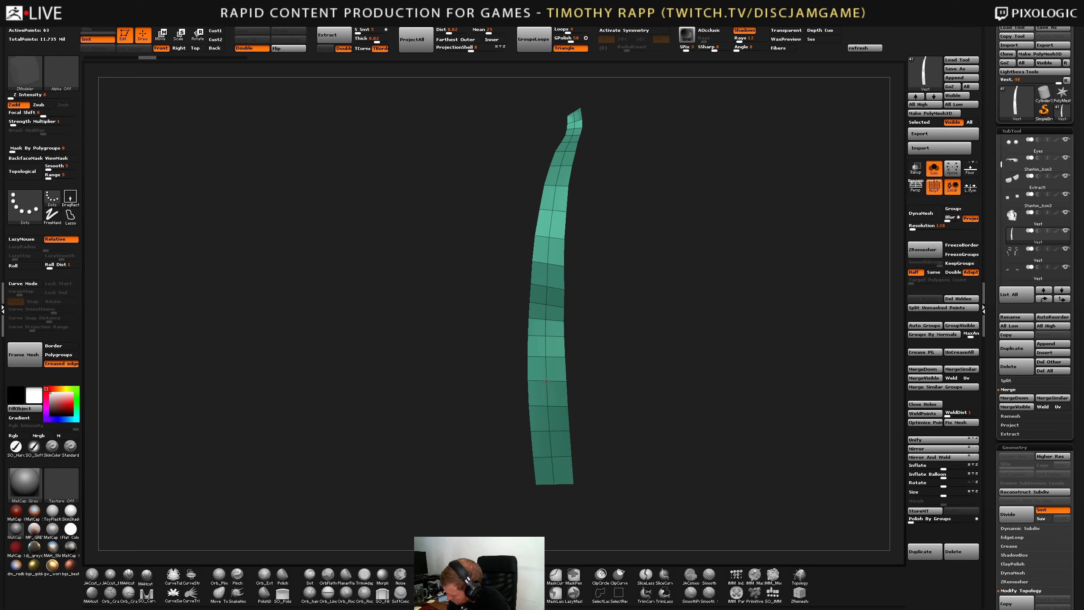
# Set ZModeler's edge action to Crease and crease the strip's central edge loop.
pyautogui.press('space')
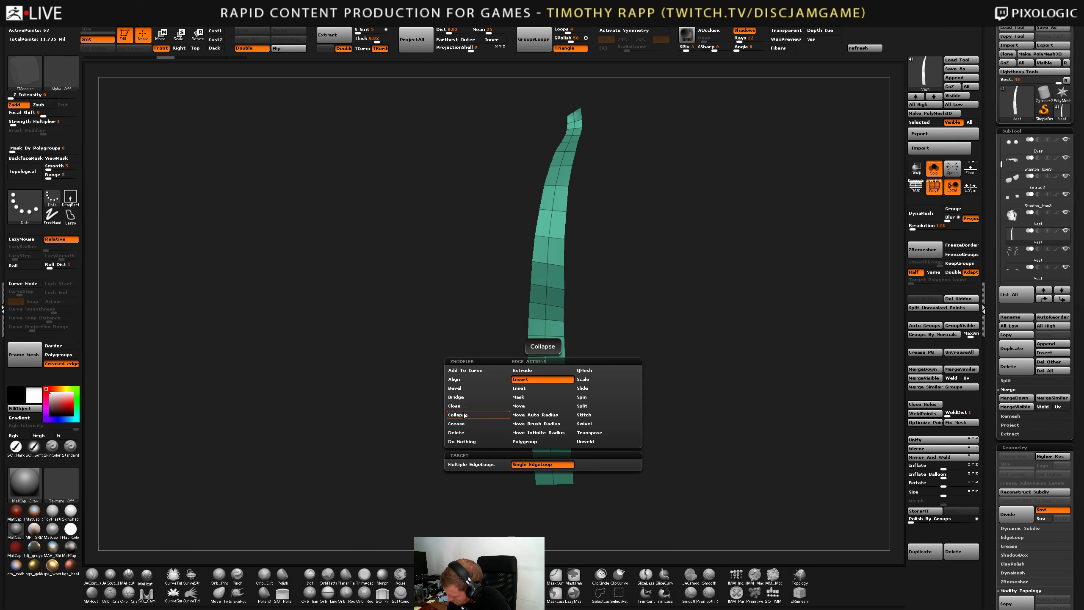
pyautogui.click(456, 424)
pyautogui.click(547, 377)
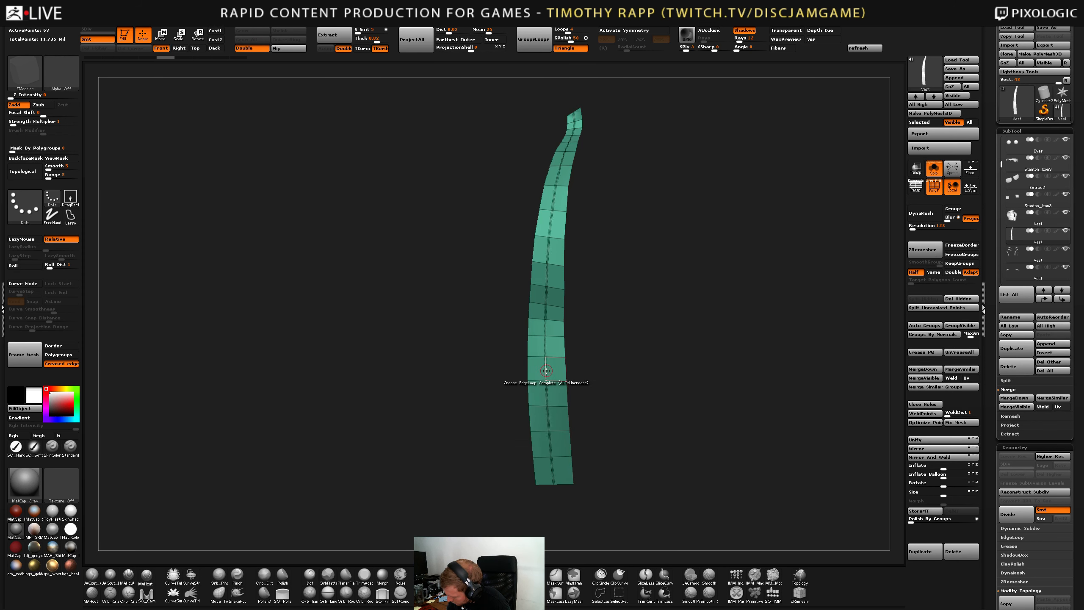
# Frame the creased edges as a curve and apply the IMM-Etcher zipper brush along it.
pyautogui.click(30, 365)
pyautogui.press('b')
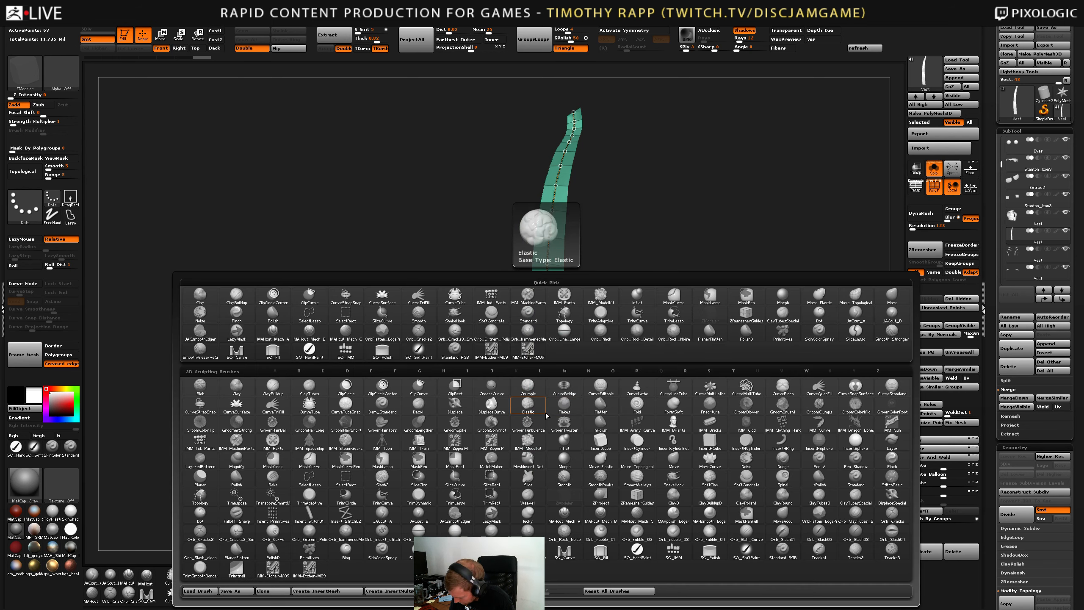
pyautogui.click(309, 569)
pyautogui.click(548, 416)
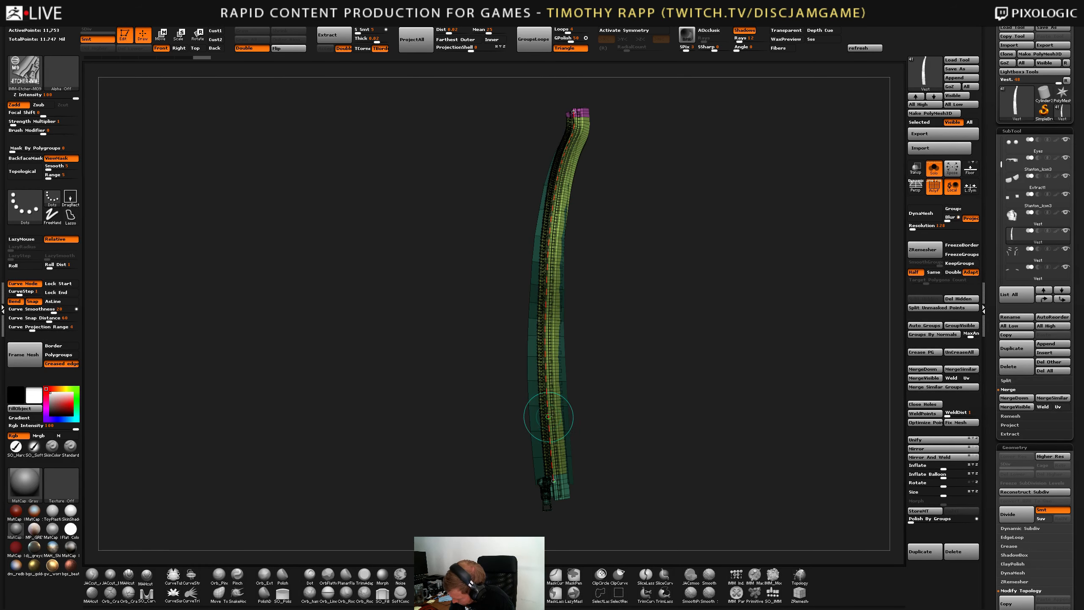
# Examine the zipper's orientation without polyframe, both isolated and against the vest's front edge.
pyautogui.moveTo(591, 370); pyautogui.dragTo(577, 306)
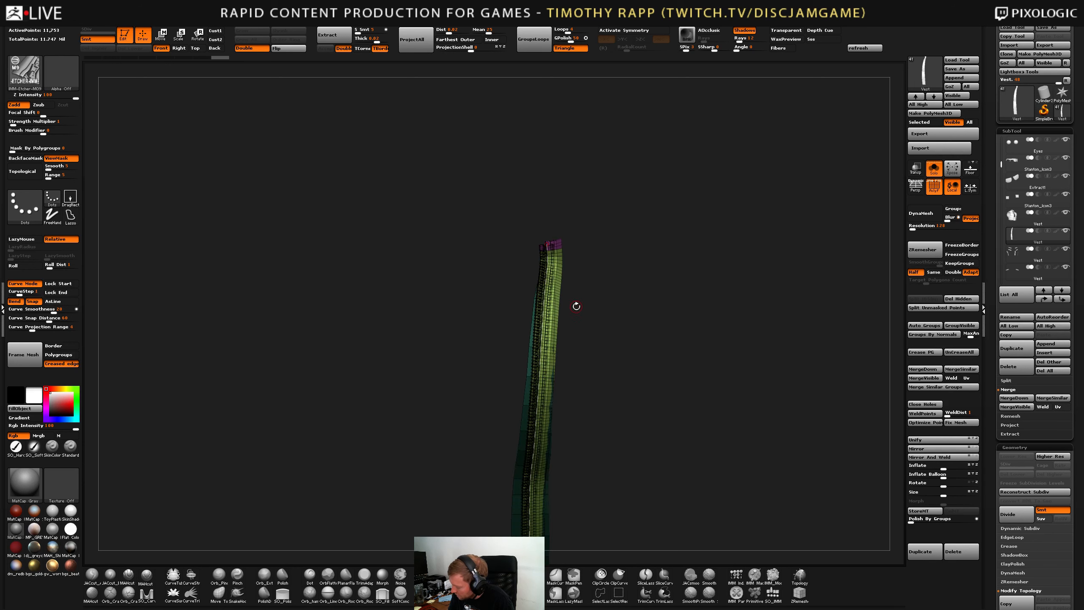
pyautogui.hotkey('shift', 'f')
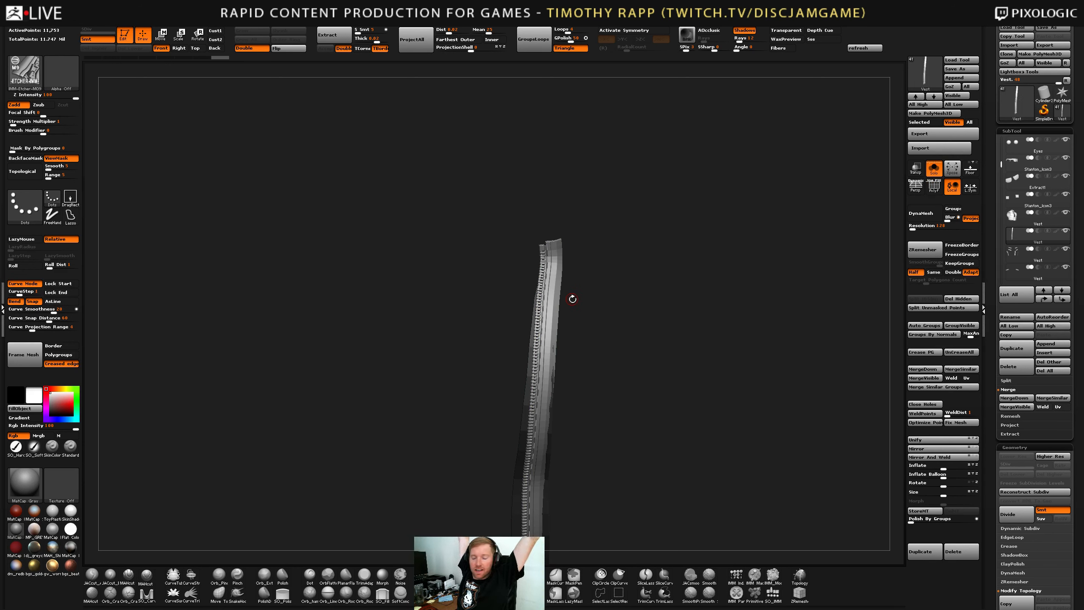
pyautogui.moveTo(543, 318); pyautogui.dragTo(565, 278, button='right')
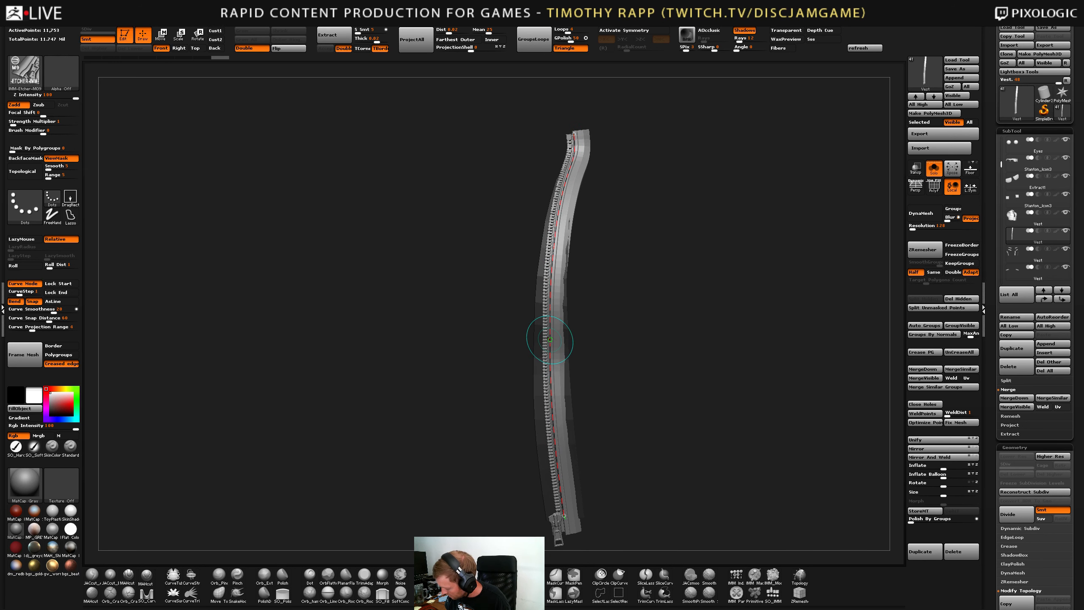
pyautogui.click(933, 169)
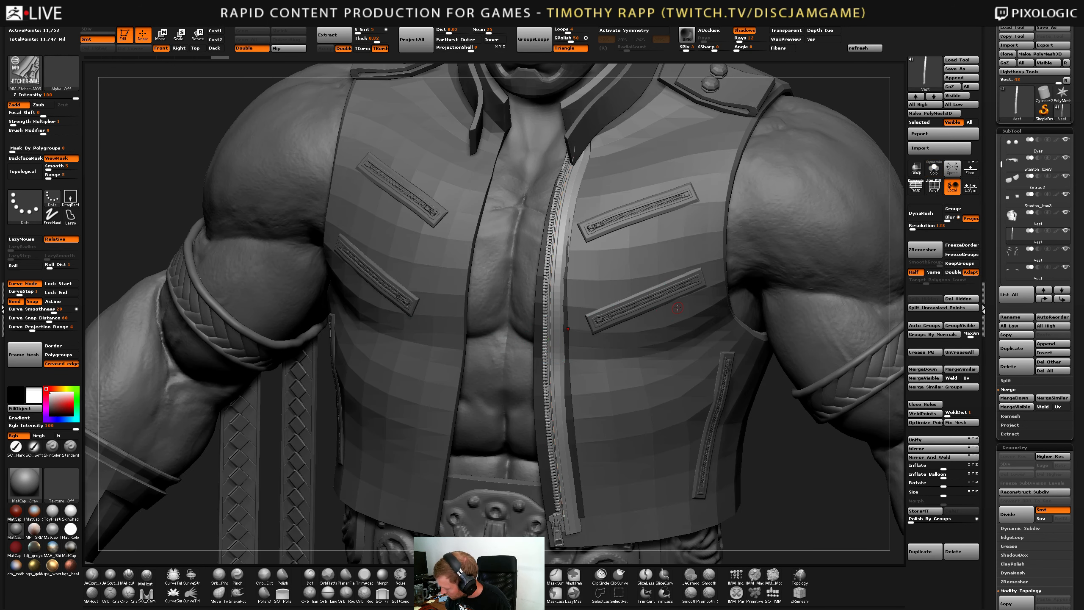
pyautogui.click(933, 169)
pyautogui.moveTo(685, 266); pyautogui.dragTo(607, 252, button='right')
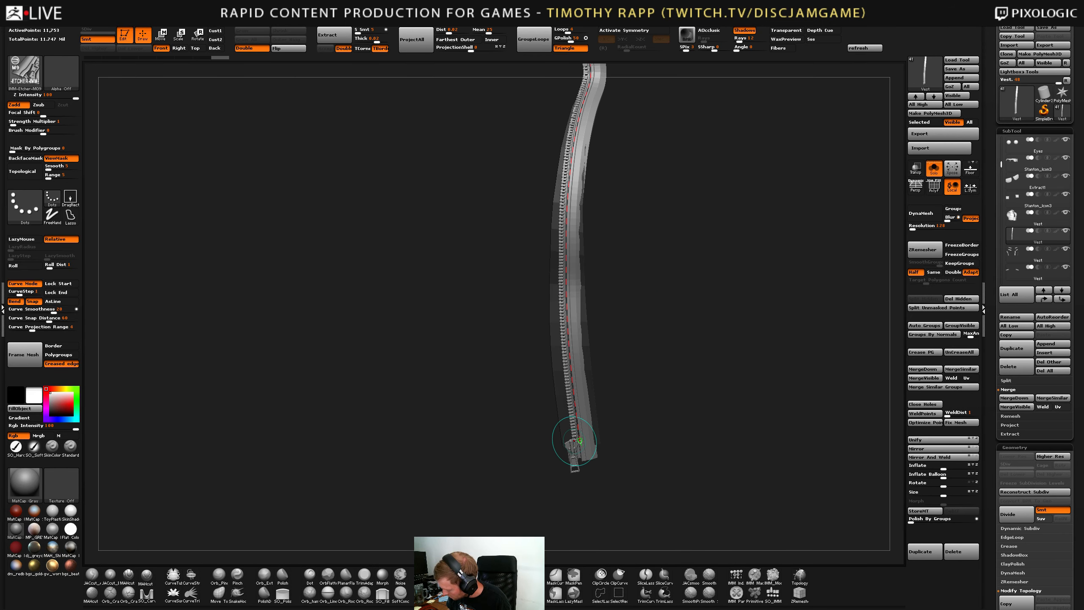
pyautogui.moveTo(597, 437); pyautogui.dragTo(602, 407, button='right')
pyautogui.click(933, 169)
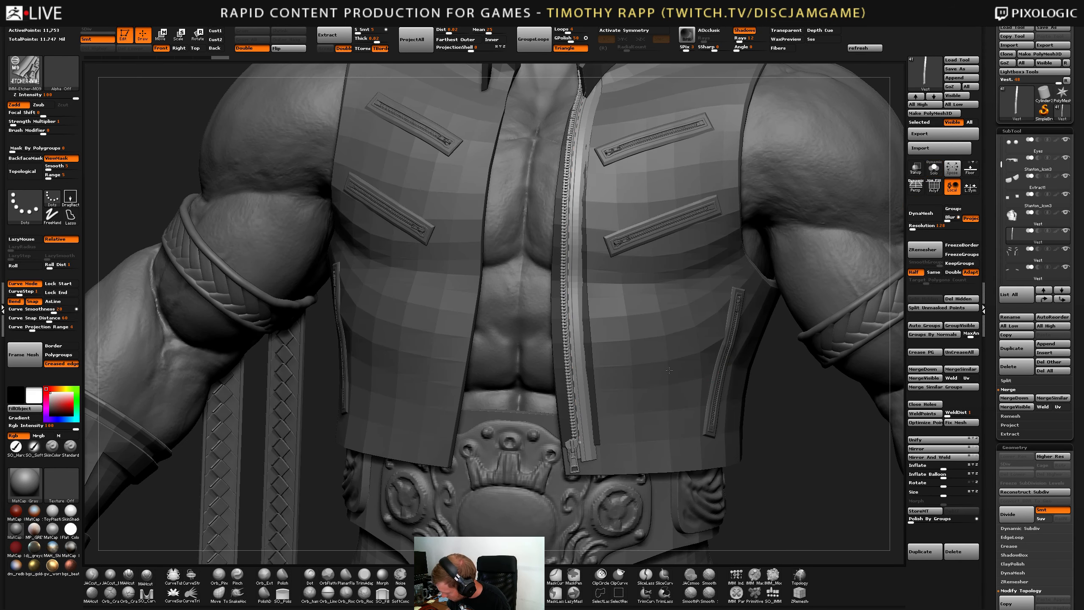
pyautogui.keyDown('alt'); pyautogui.moveTo(591, 457); pyautogui.dragTo(634, 368, button='right'); pyautogui.keyUp('alt')
# Refit the zipper on its curve and split it from the guide strip into a separate subtool.
pyautogui.moveTo(601, 369); pyautogui.dragTo(602, 372)
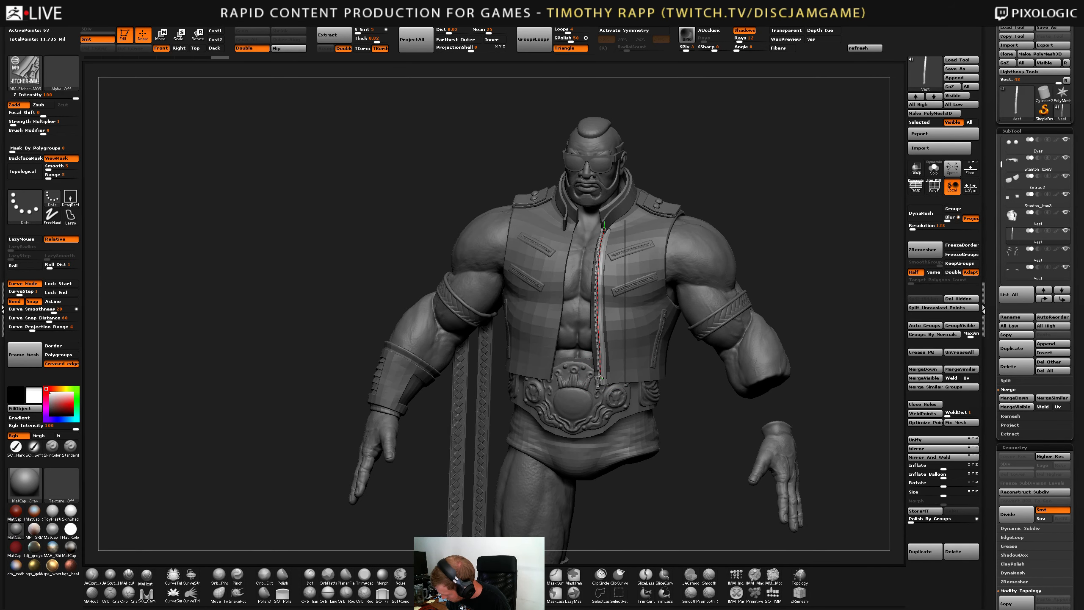
pyautogui.press('b')
pyautogui.press('m')
pyautogui.press('v')
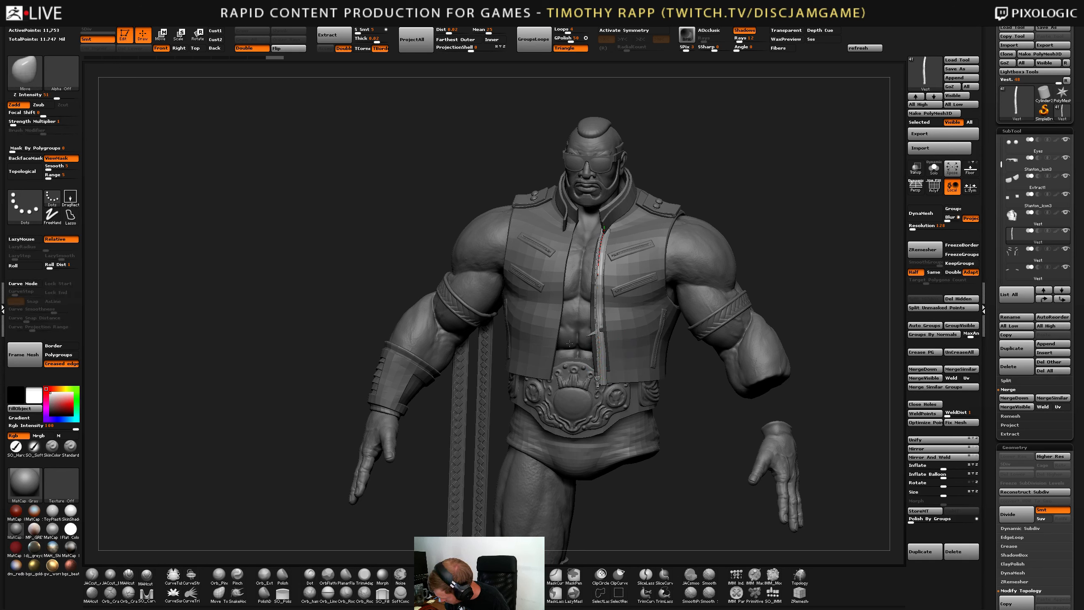
pyautogui.hotkey('ctrl', 'shift')
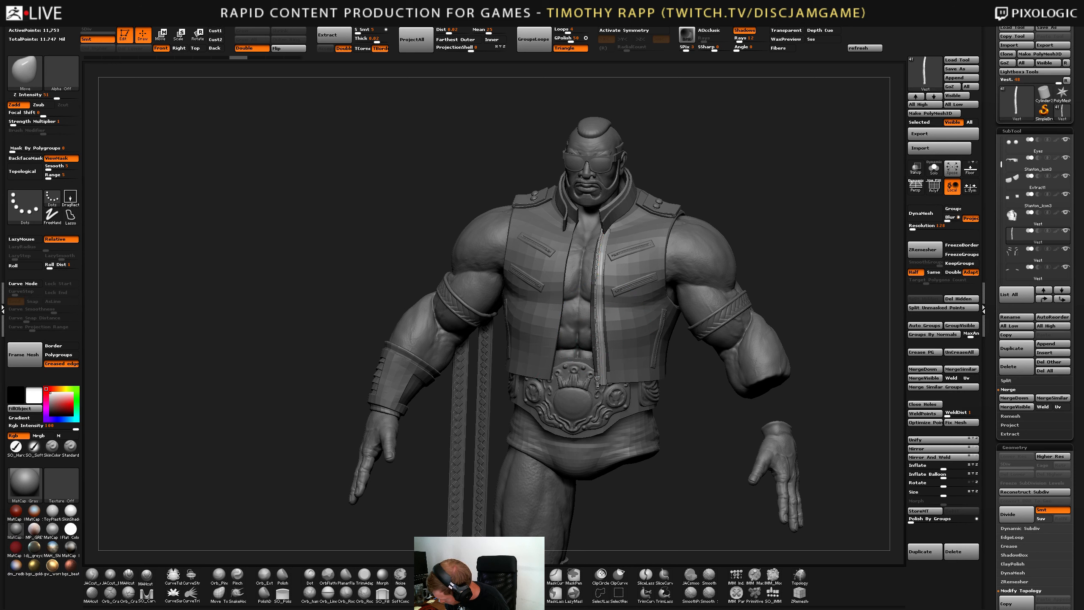
pyautogui.moveTo(598, 357); pyautogui.dragTo(648, 318, button='right')
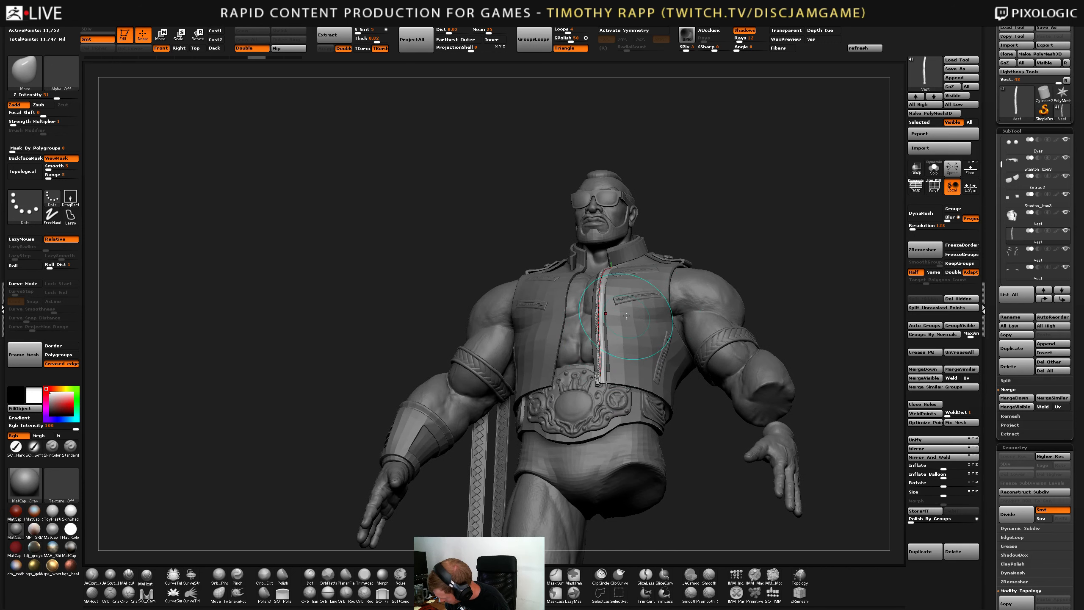
pyautogui.click(925, 298)
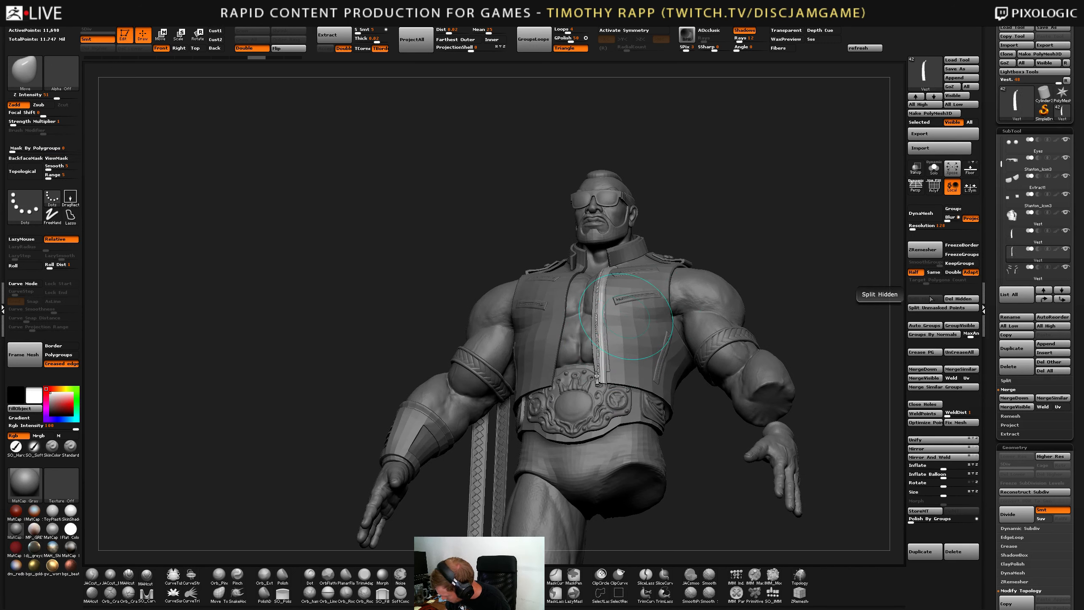
# Enlarge the Move brush and shift the zipper to follow the vest's front edge.
pyautogui.moveTo(626, 316); pyautogui.dragTo(600, 340, button='right')
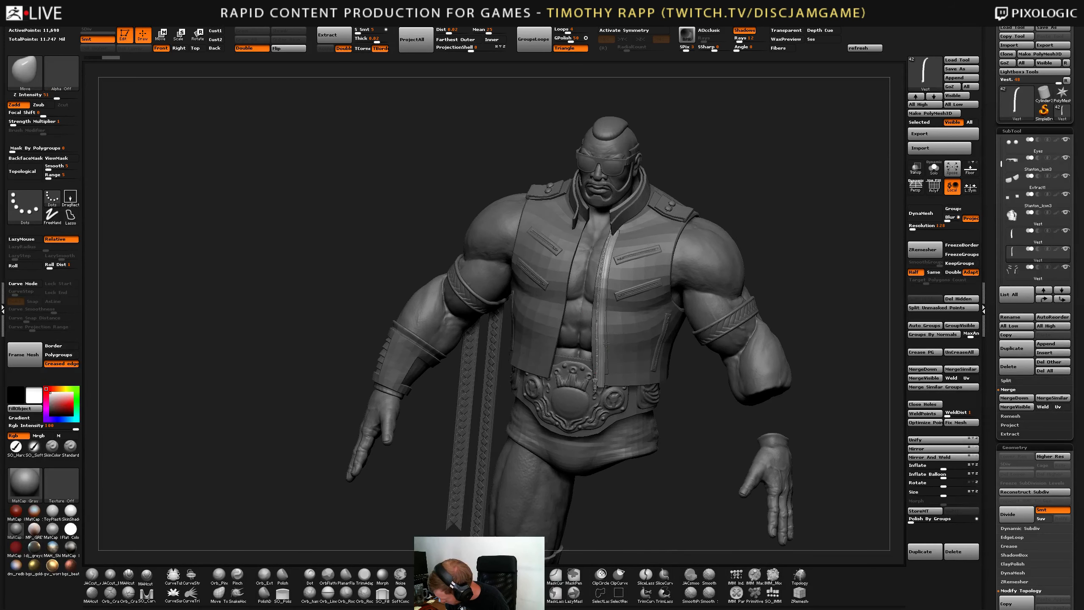
pyautogui.press('s')
pyautogui.moveTo(601, 340); pyautogui.dragTo(615, 336)
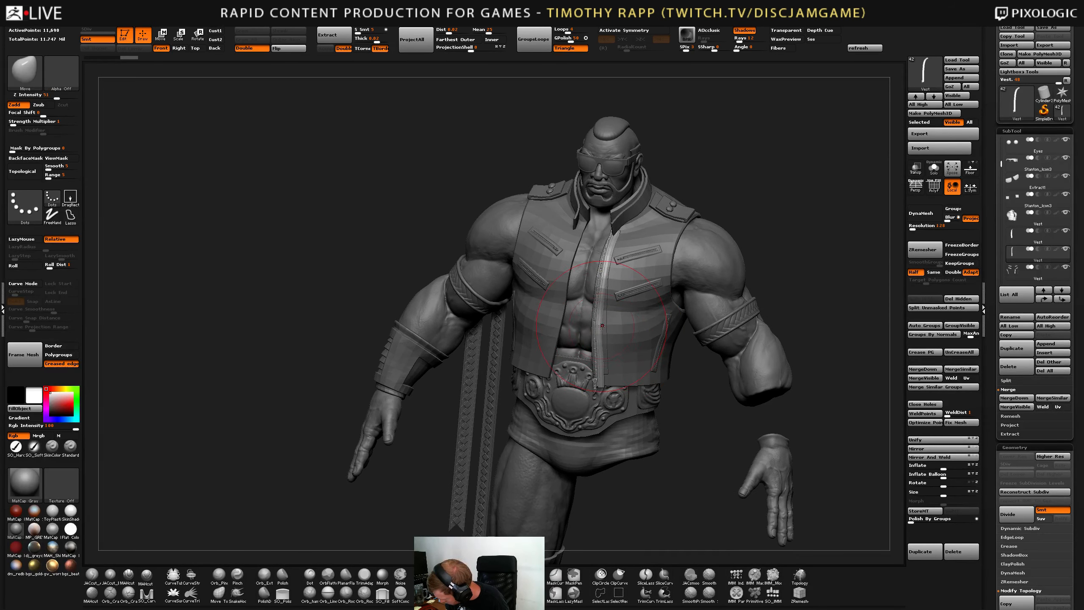
pyautogui.moveTo(602, 325); pyautogui.dragTo(607, 259)
pyautogui.moveTo(602, 385); pyautogui.dragTo(601, 342, button='right')
pyautogui.moveTo(601, 344); pyautogui.dragTo(598, 363)
# Refine the zipper's fit with the Move brush from several angles, including its upper end below the collar.
pyautogui.moveTo(596, 369); pyautogui.dragTo(634, 291, button='right')
pyautogui.moveTo(635, 290); pyautogui.dragTo(628, 291)
pyautogui.moveTo(628, 292); pyautogui.dragTo(717, 342, button='right')
pyautogui.keyDown('alt'); pyautogui.moveTo(666, 373); pyautogui.dragTo(631, 422, button='right'); pyautogui.keyUp('alt')
pyautogui.moveTo(615, 269)
pyautogui.mouseDown(button='right')
pyautogui.moveTo(660, 280)
pyautogui.moveTo(619, 296)
pyautogui.moveTo(635, 275)
pyautogui.mouseUp(button='right')
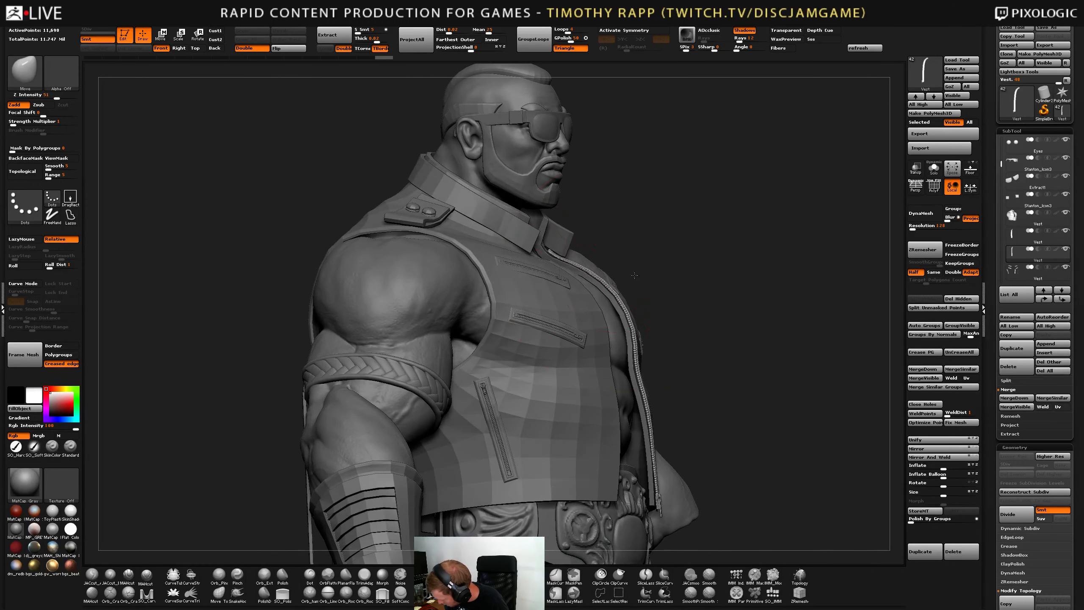
pyautogui.moveTo(577, 265)
pyautogui.mouseDown()
pyautogui.moveTo(568, 256)
pyautogui.moveTo(601, 282)
pyautogui.mouseUp()
pyautogui.moveTo(624, 301); pyautogui.dragTo(645, 360, button='right')
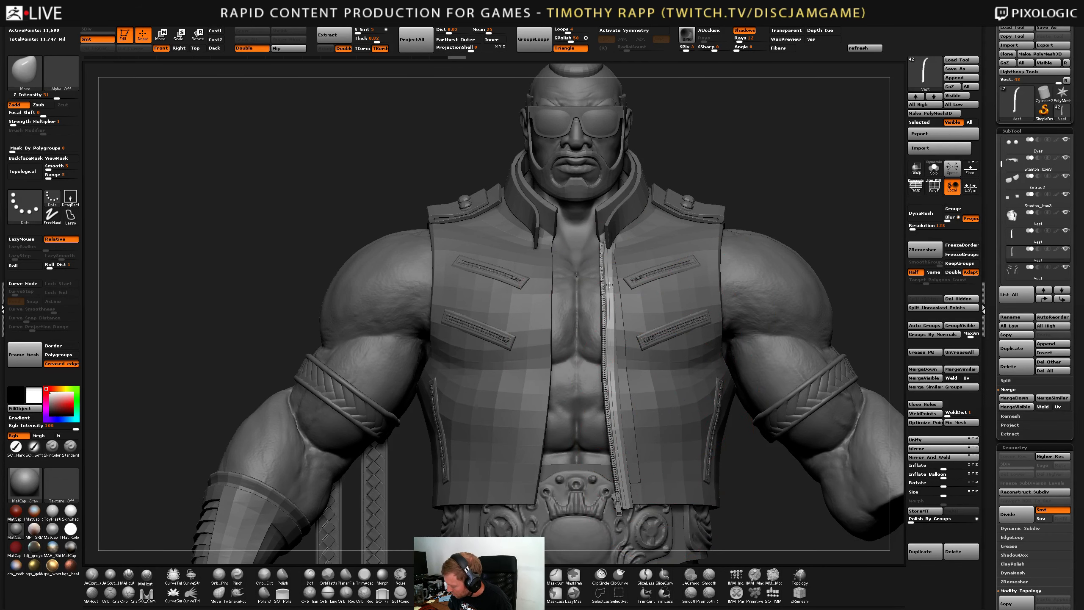
# Select the guide strip's subtool beside the fitted zipper.
pyautogui.moveTo(610, 285); pyautogui.dragTo(629, 318, button='right')
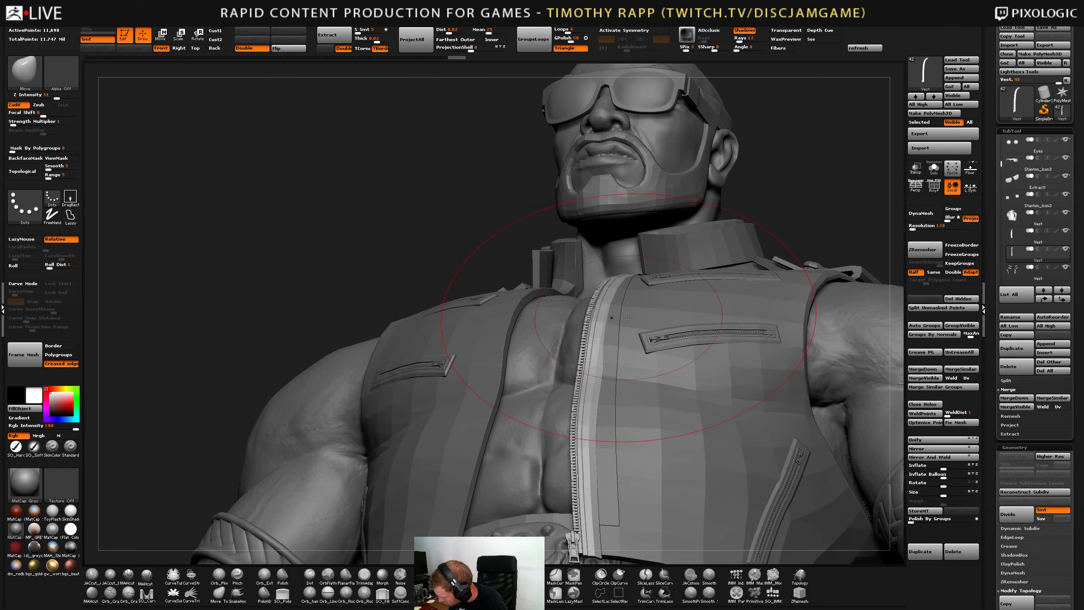
pyautogui.press('Up')
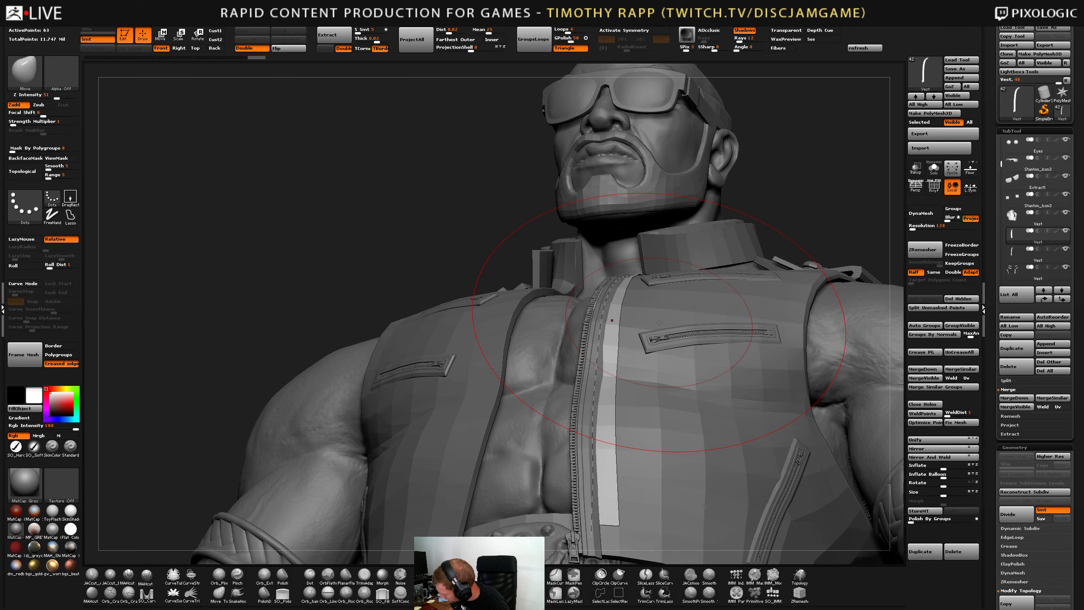
# Delete the flat strip subtool that runs beside the zipper on the vest's front opening.
pyautogui.click(1015, 366)
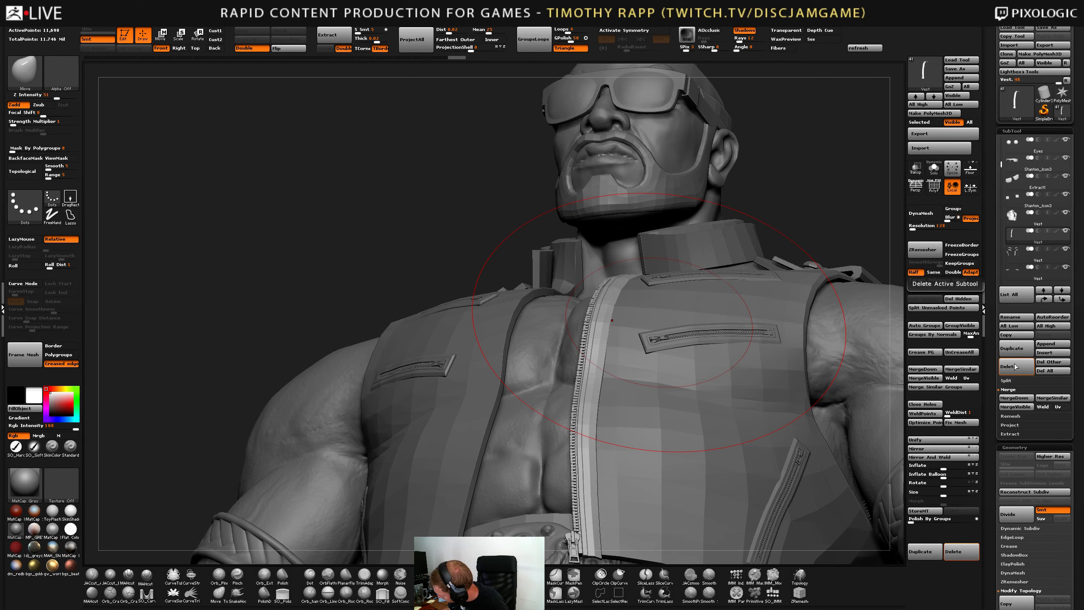
pyautogui.moveTo(591, 375); pyautogui.dragTo(666, 400, button='right')
pyautogui.moveTo(668, 239)
pyautogui.keyDown('ctrl'); pyautogui.mouseDown(button='right')
pyautogui.moveTo(667, 401)
pyautogui.moveTo(612, 460)
pyautogui.moveTo(636, 392)
pyautogui.moveTo(613, 436)
pyautogui.moveTo(636, 435)
pyautogui.moveTo(637, 479)
pyautogui.moveTo(632, 431)
pyautogui.mouseUp(button='right'); pyautogui.keyUp('ctrl')
pyautogui.press('d')
pyautogui.hotkey('shift', 'd')
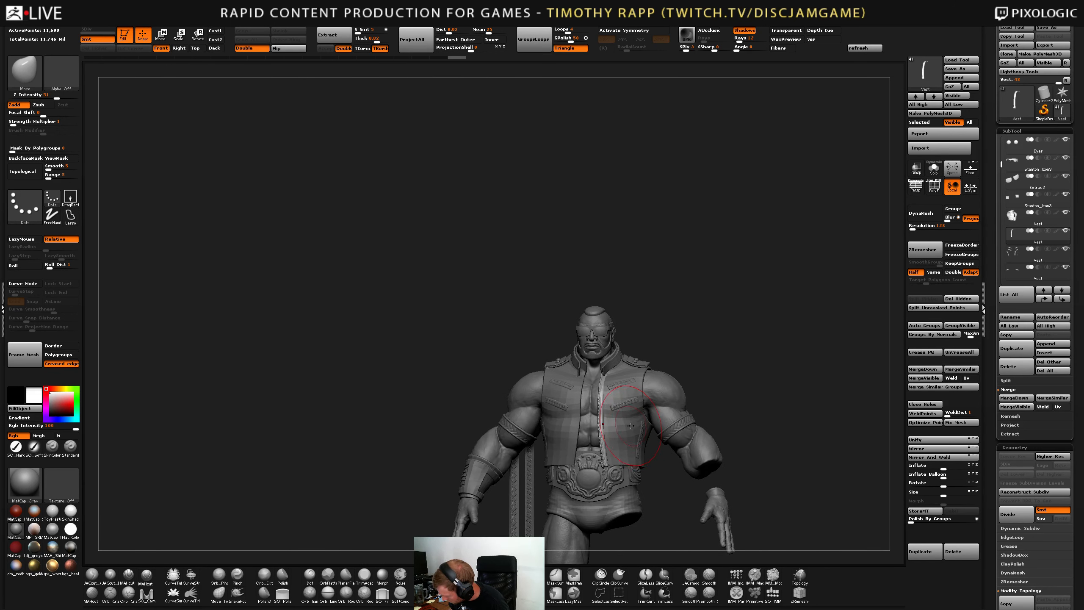
# Turn on X symmetry and select the vest's pocket zipper subtool.
pyautogui.press('x')
pyautogui.keyDown('alt'); pyautogui.click(636, 372); pyautogui.keyUp('alt')
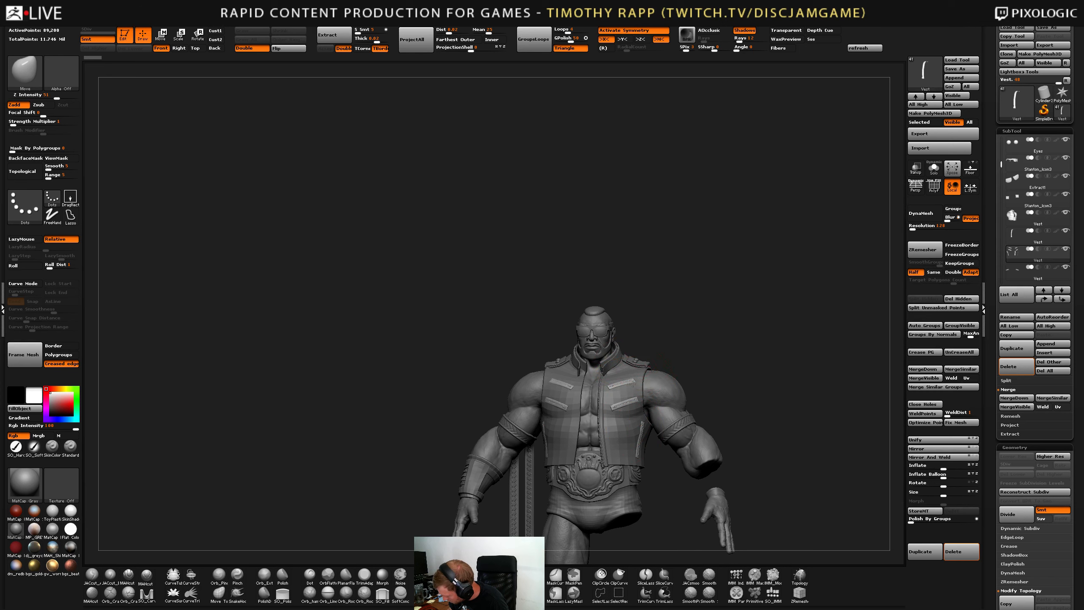
pyautogui.keyDown('ctrl'); pyautogui.moveTo(636, 376); pyautogui.dragTo(639, 404, button='right'); pyautogui.keyUp('ctrl')
pyautogui.moveTo(640, 375); pyautogui.dragTo(640, 378)
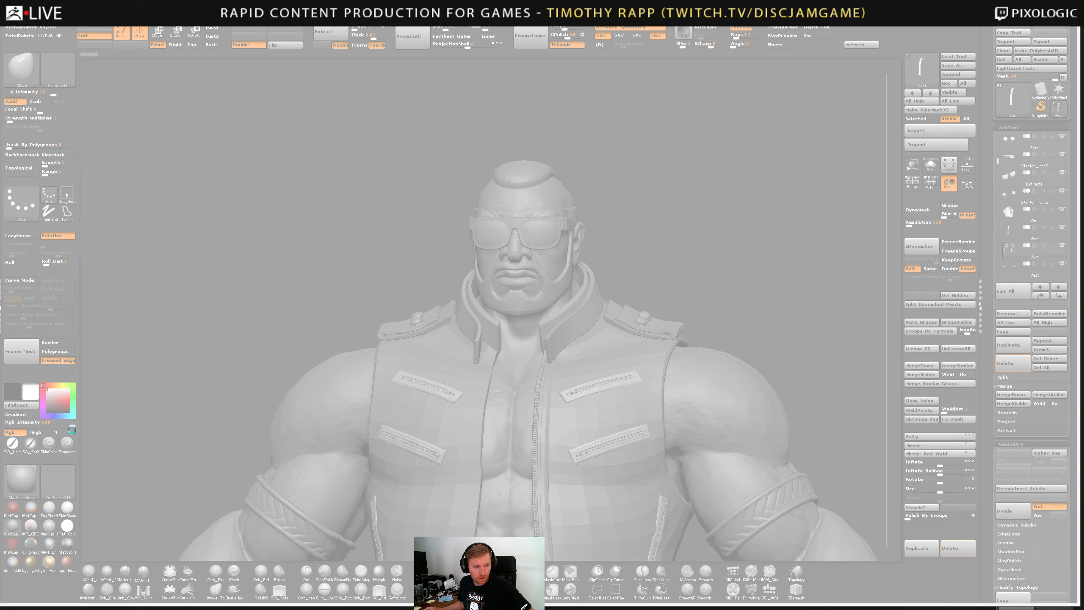
# Close the character reference image and dismiss the notice about the abnormally terminated ZBrush session.
pyautogui.click(524, 315)
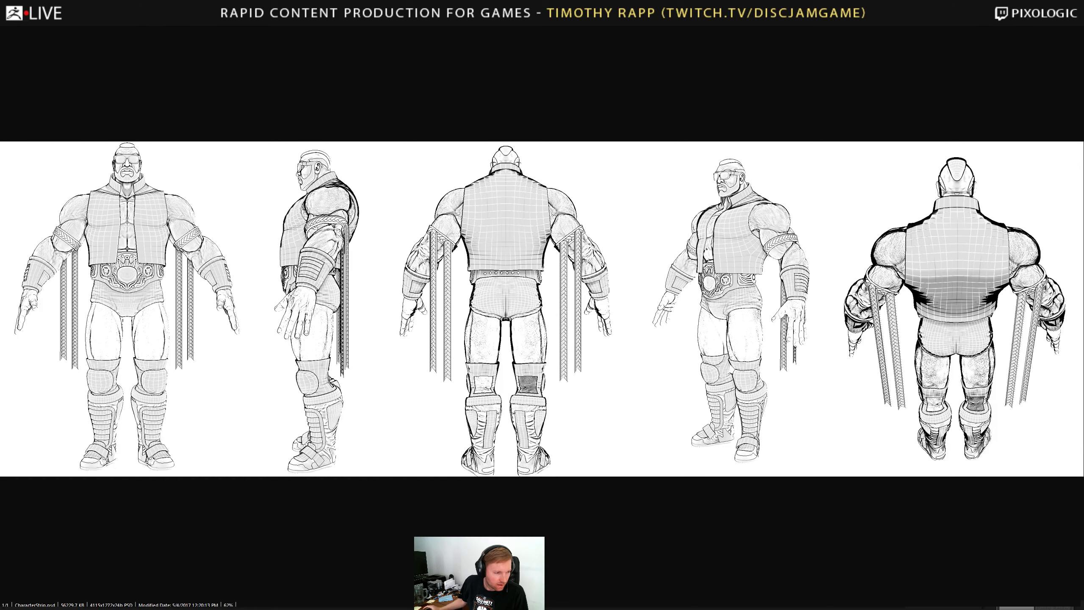
pyautogui.press('Escape')
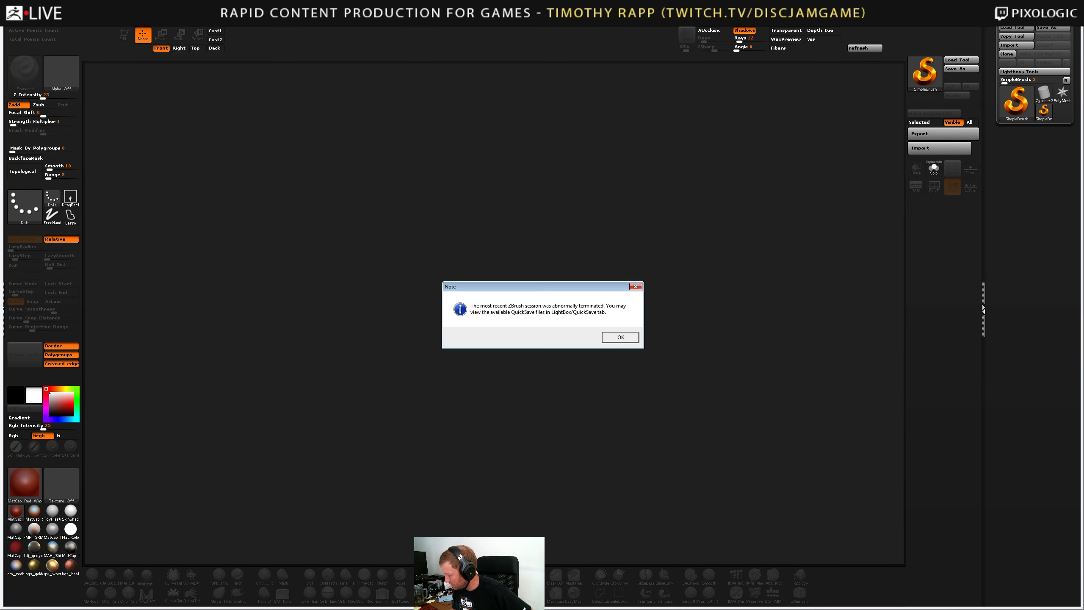
pyautogui.click(620, 337)
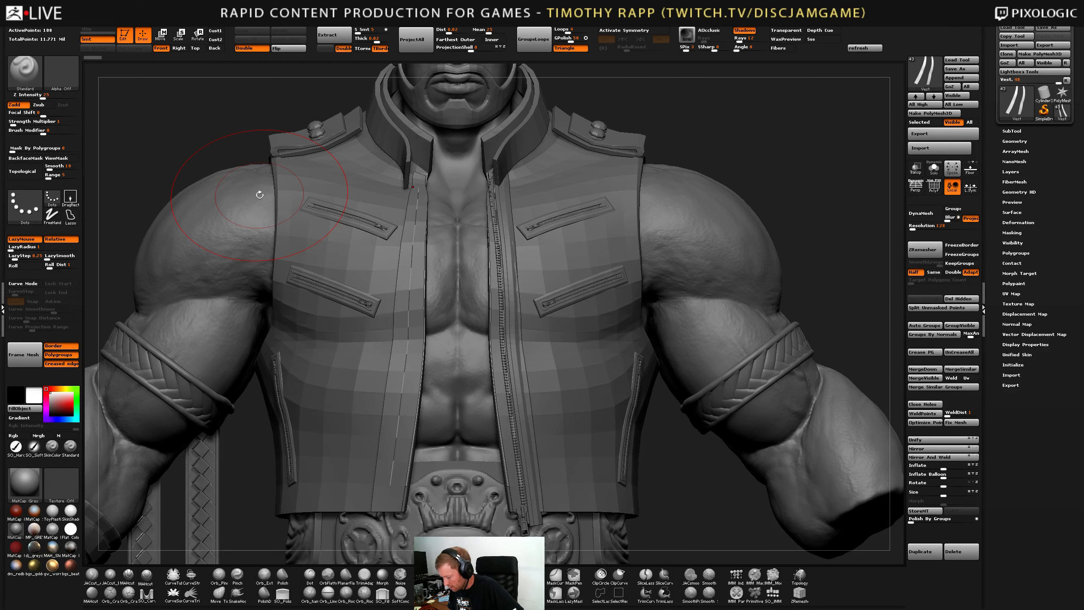
# Show the subtool list and select the vest's pocket zipper subtool.
pyautogui.moveTo(482, 410); pyautogui.dragTo(554, 406)
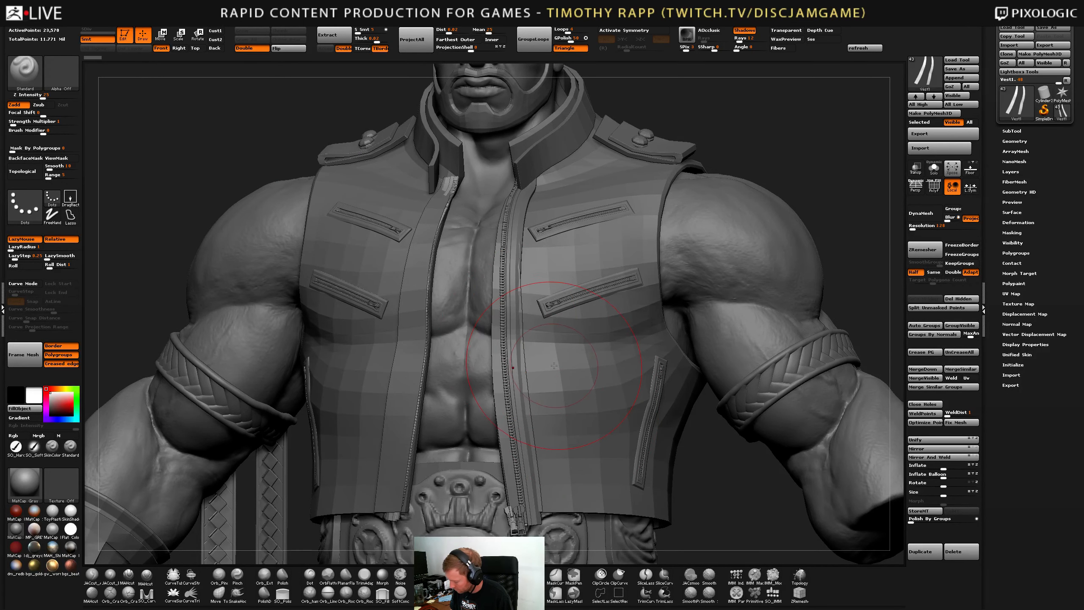
pyautogui.click(1020, 131)
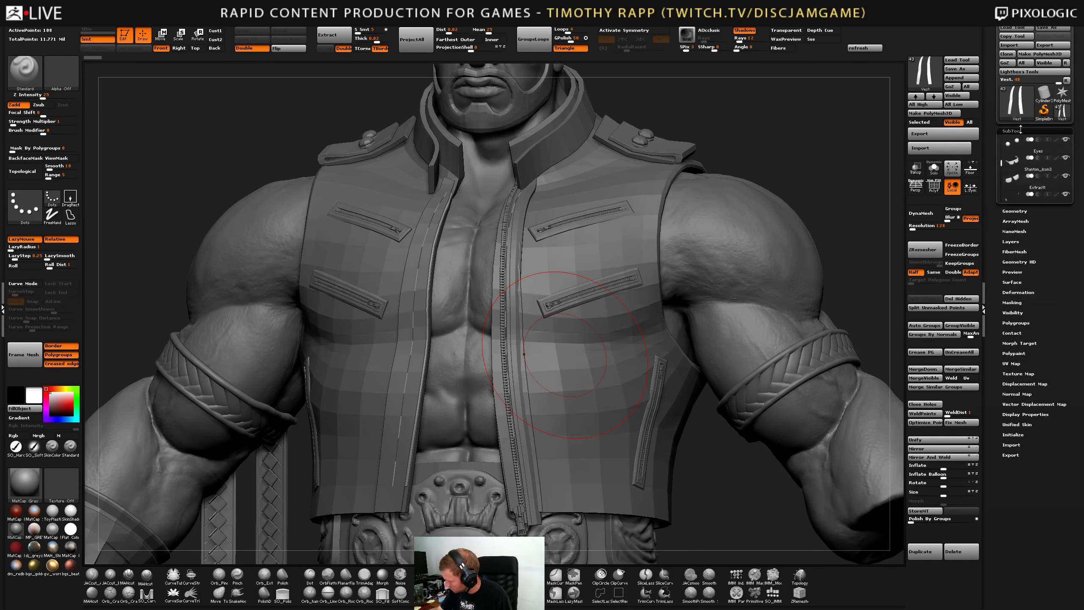
pyautogui.keyDown('alt'); pyautogui.click(523, 354); pyautogui.keyUp('alt')
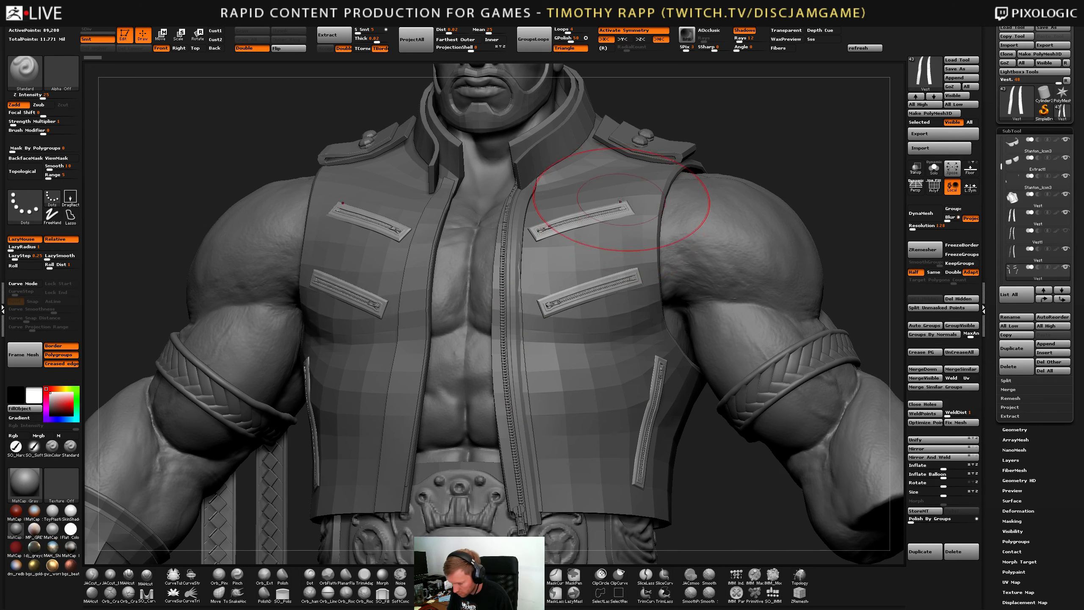
# Bend the upper chest pocket zippers slightly on both sides with the Move Elastic brush.
pyautogui.press('b')
pyautogui.press('m')
pyautogui.press('v')
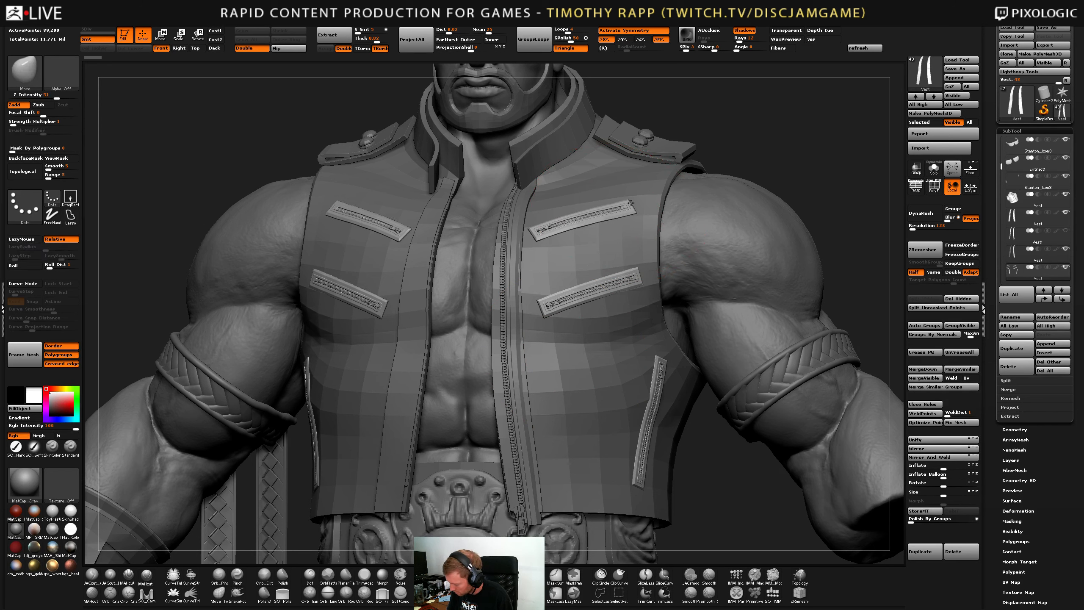
pyautogui.press('b')
pyautogui.press('m')
pyautogui.press('e')
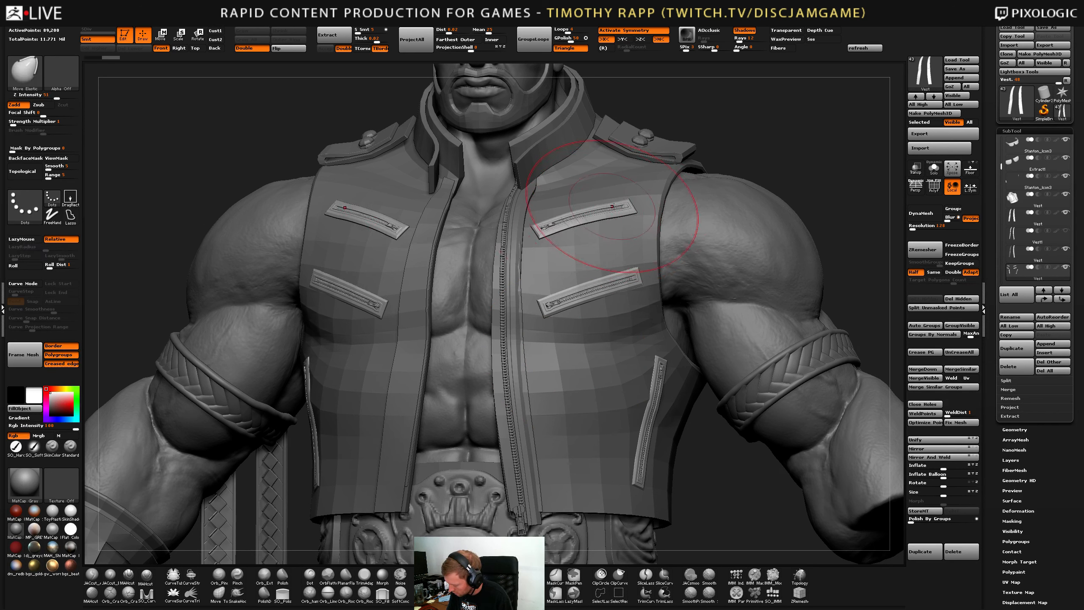
pyautogui.hotkey('ctrl', 'z')
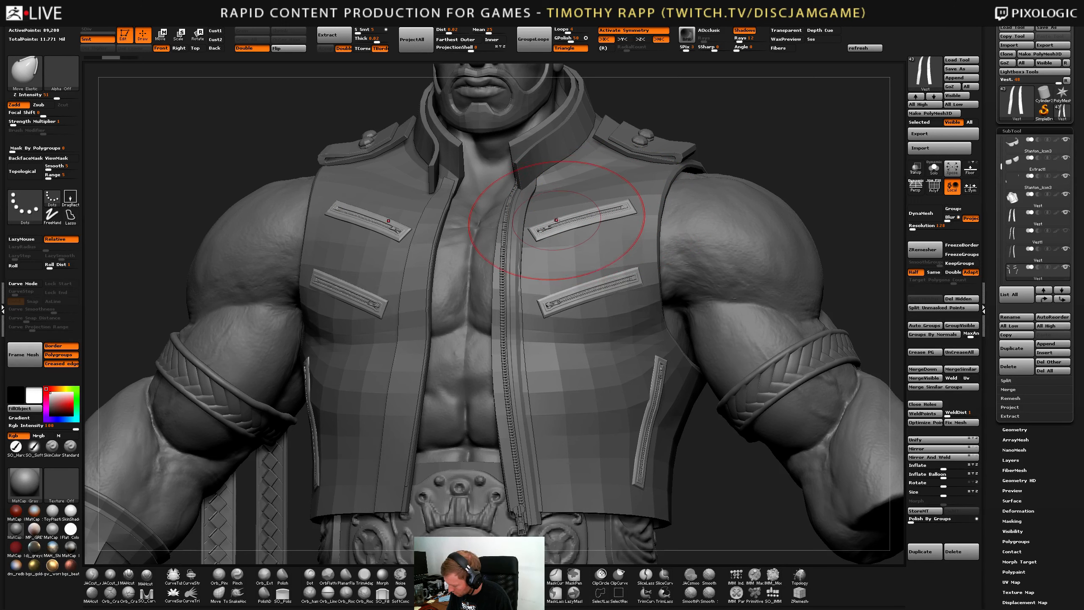
pyautogui.moveTo(551, 230); pyautogui.dragTo(597, 213)
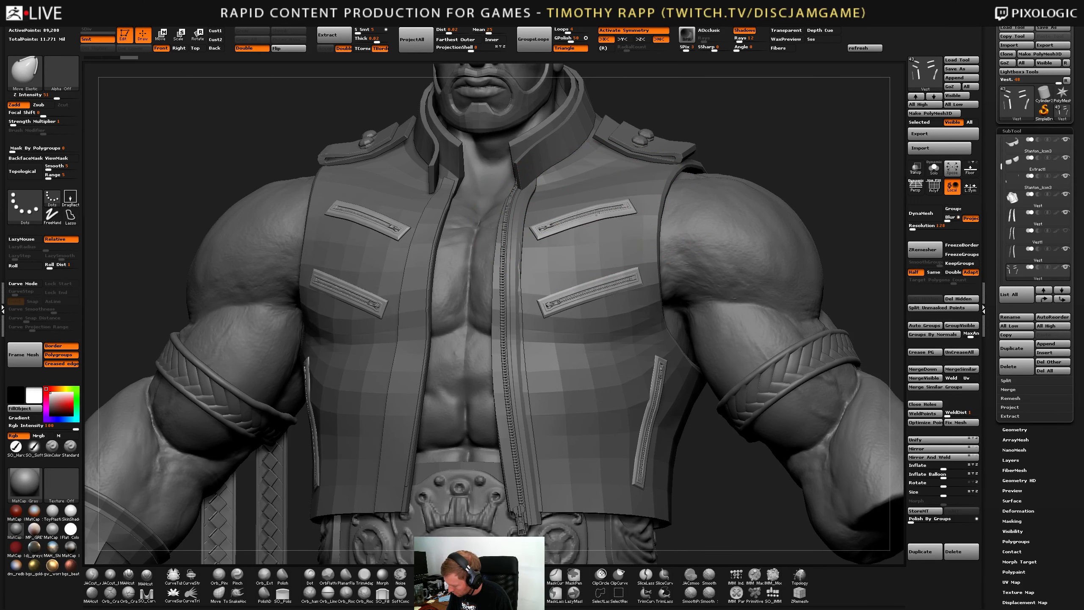
# Set the brush's Z Intensity to 15 and fit the upper pocket zippers to the vest surface with a smaller brush.
pyautogui.moveTo(683, 213); pyautogui.dragTo(637, 213, button='right')
pyautogui.moveTo(636, 213); pyautogui.dragTo(634, 208)
pyautogui.moveTo(627, 211)
pyautogui.mouseDown(button='right')
pyautogui.moveTo(651, 211)
pyautogui.moveTo(609, 218)
pyautogui.mouseUp(button='right')
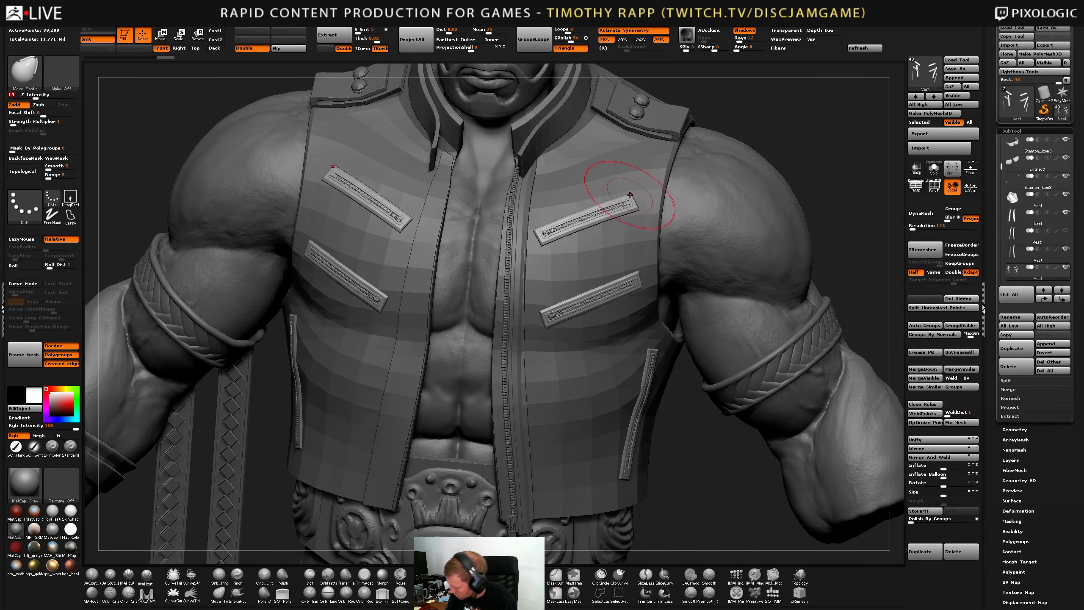
pyautogui.press('s')
pyautogui.moveTo(607, 209); pyautogui.dragTo(620, 205)
pyautogui.moveTo(619, 205); pyautogui.dragTo(580, 208, button='right')
pyautogui.moveTo(572, 212)
pyautogui.mouseDown()
pyautogui.moveTo(552, 216)
pyautogui.moveTo(609, 204)
pyautogui.mouseUp()
pyautogui.moveTo(585, 209)
pyautogui.mouseDown(button='right')
pyautogui.moveTo(570, 213)
pyautogui.moveTo(604, 203)
pyautogui.moveTo(576, 287)
pyautogui.moveTo(533, 224)
pyautogui.moveTo(602, 295)
pyautogui.moveTo(640, 221)
pyautogui.moveTo(687, 184)
pyautogui.moveTo(668, 254)
pyautogui.mouseUp(button='right')
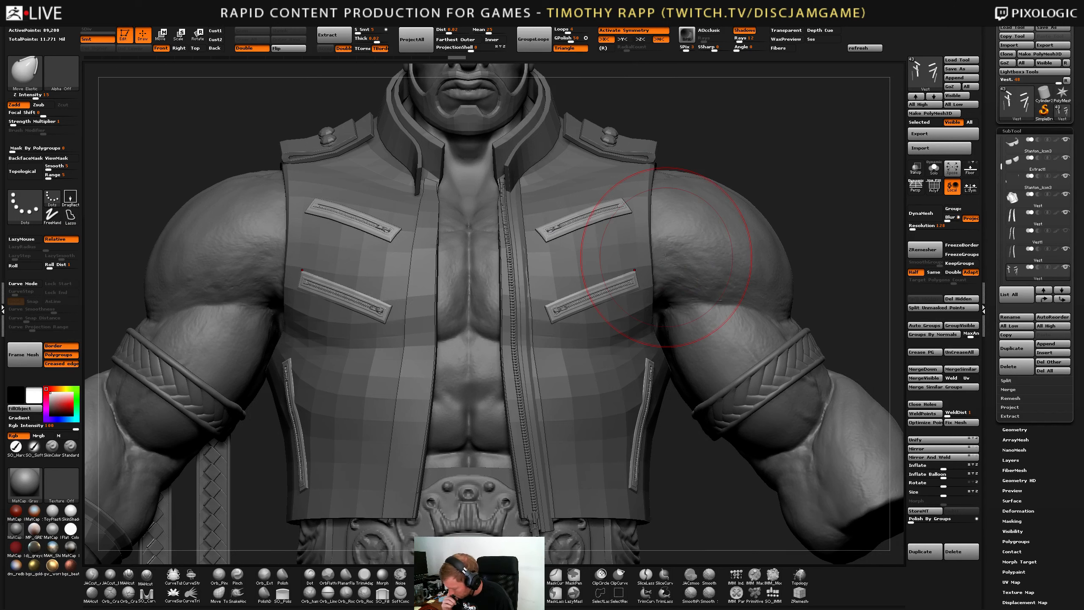
# Delete the flat strip and zipper subtools along the vest's front opening, keeping the pocket zippers.
pyautogui.press('Up')
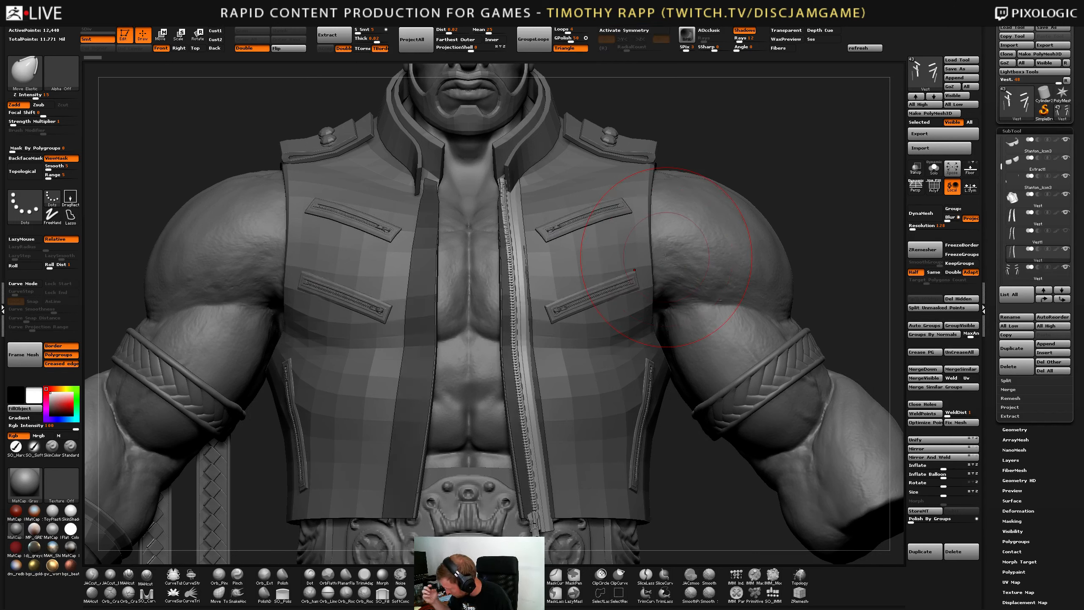
pyautogui.press('Up')
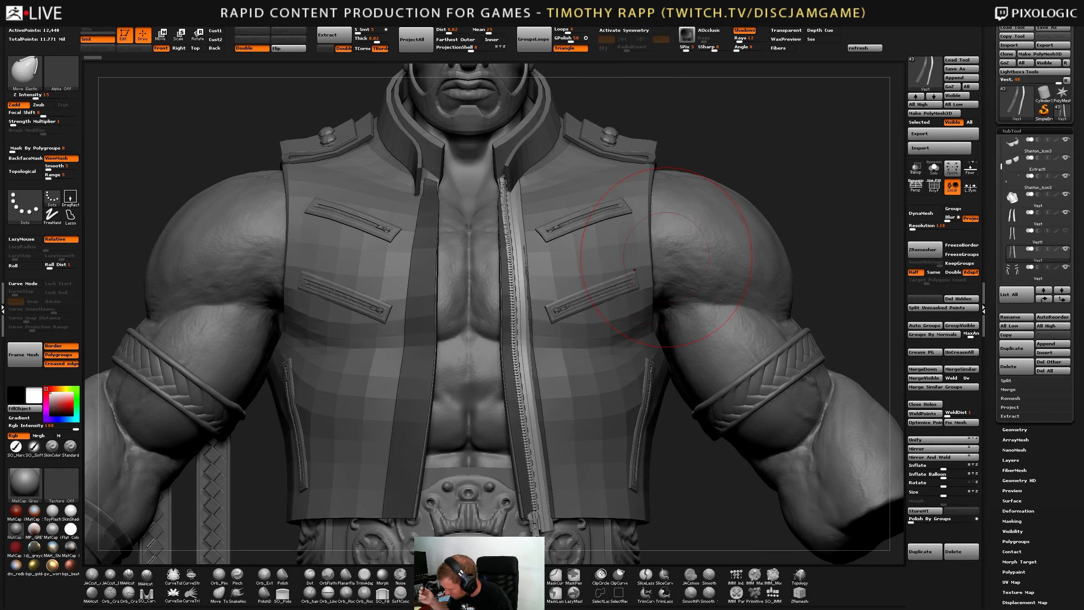
pyautogui.press('Up')
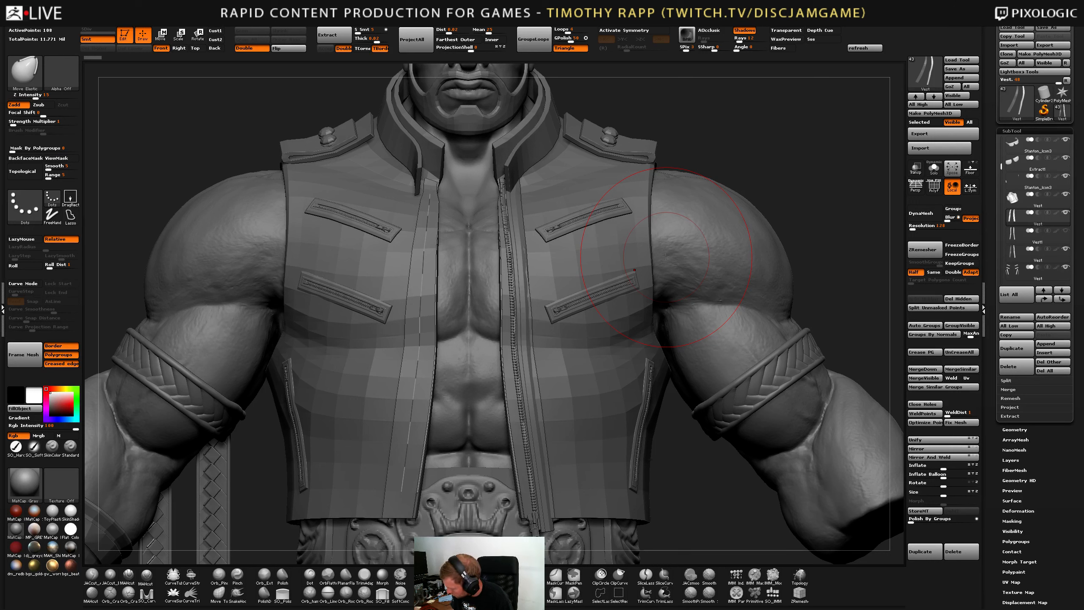
pyautogui.click(1016, 365)
pyautogui.click(1008, 386)
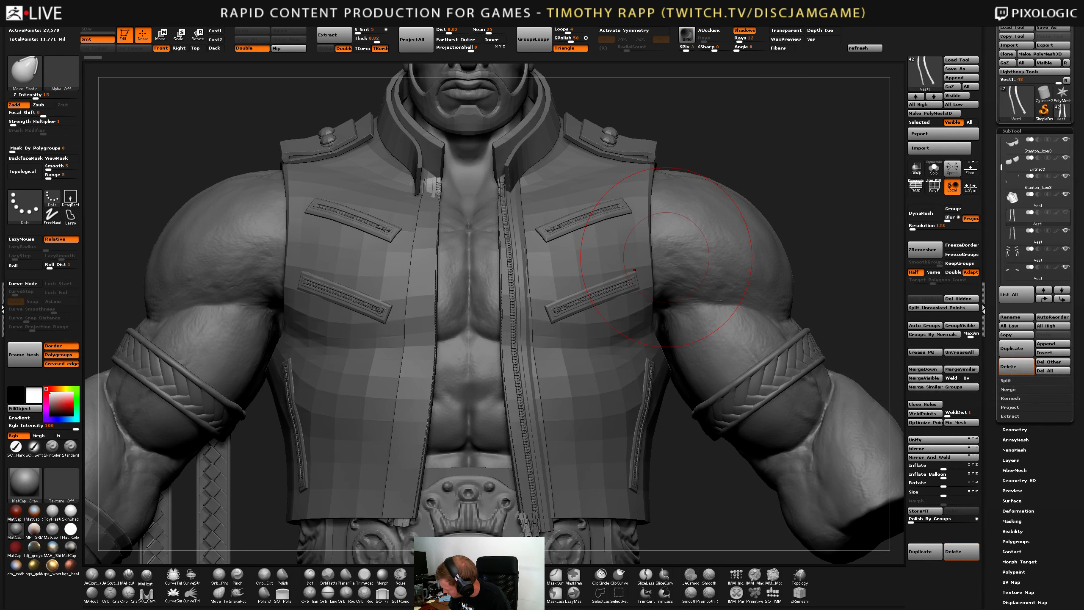
pyautogui.click(1017, 366)
pyautogui.click(1017, 365)
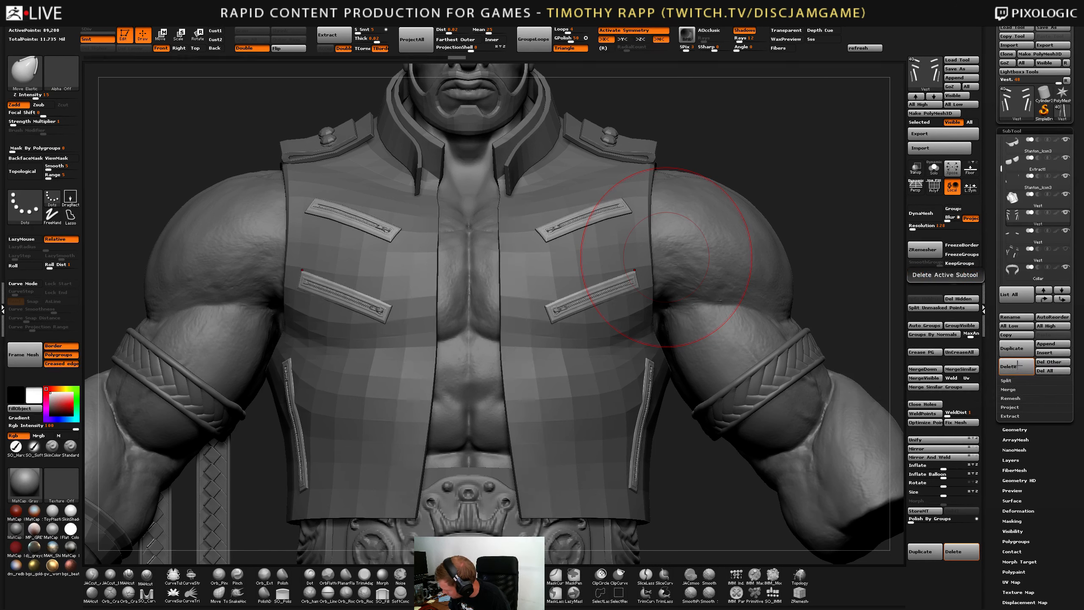
# Isolate the vest body with its polyframe displayed and switch to the ZModeler brush.
pyautogui.keyDown('alt'); pyautogui.click(530, 385); pyautogui.keyUp('alt')
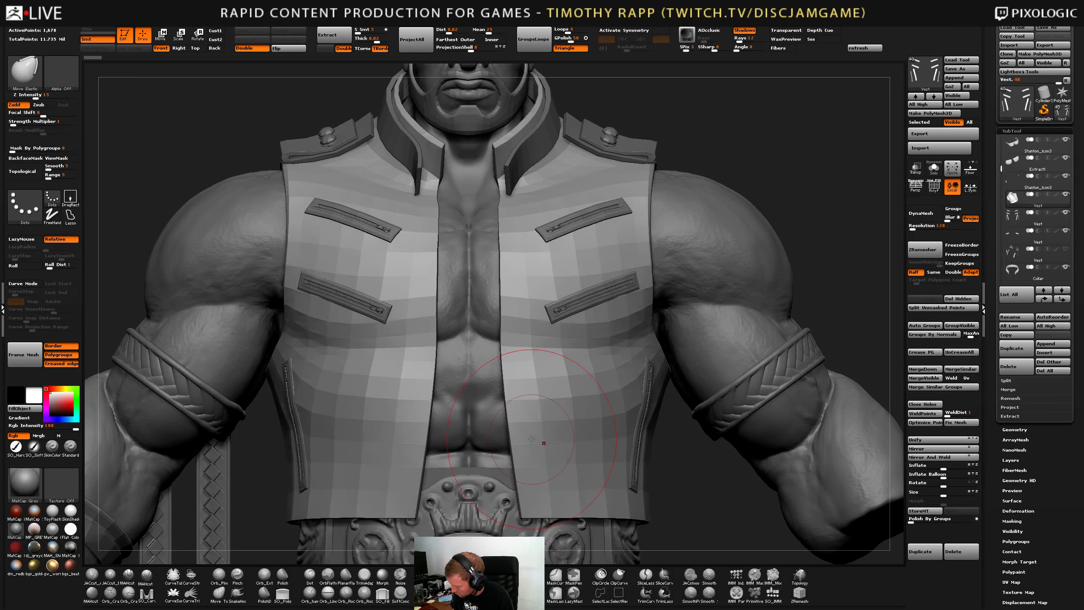
pyautogui.hotkey('shift', 'f')
pyautogui.press('s')
pyautogui.moveTo(527, 393); pyautogui.dragTo(515, 393)
pyautogui.moveTo(513, 199); pyautogui.dragTo(535, 193, button='right')
pyautogui.click(932, 168)
pyautogui.press('b')
pyautogui.press('z')
pyautogui.press('m')
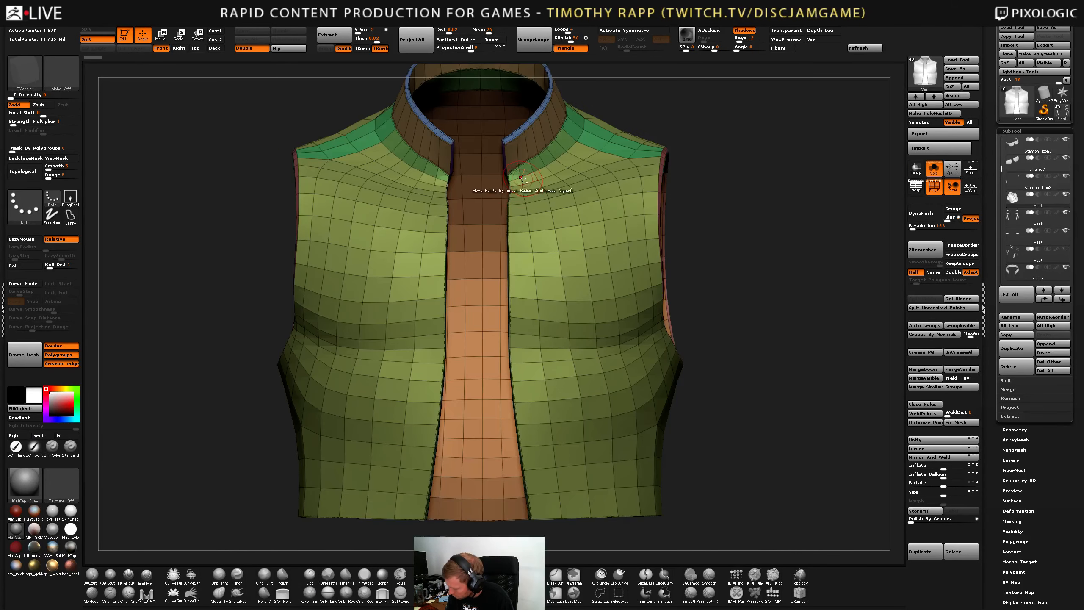
# Mark the polygon columns along both edges of the vest's front opening and duplicate them as strips with QMesh.
pyautogui.keyDown('alt'); pyautogui.moveTo(515, 178); pyautogui.dragTo(541, 479); pyautogui.keyUp('alt')
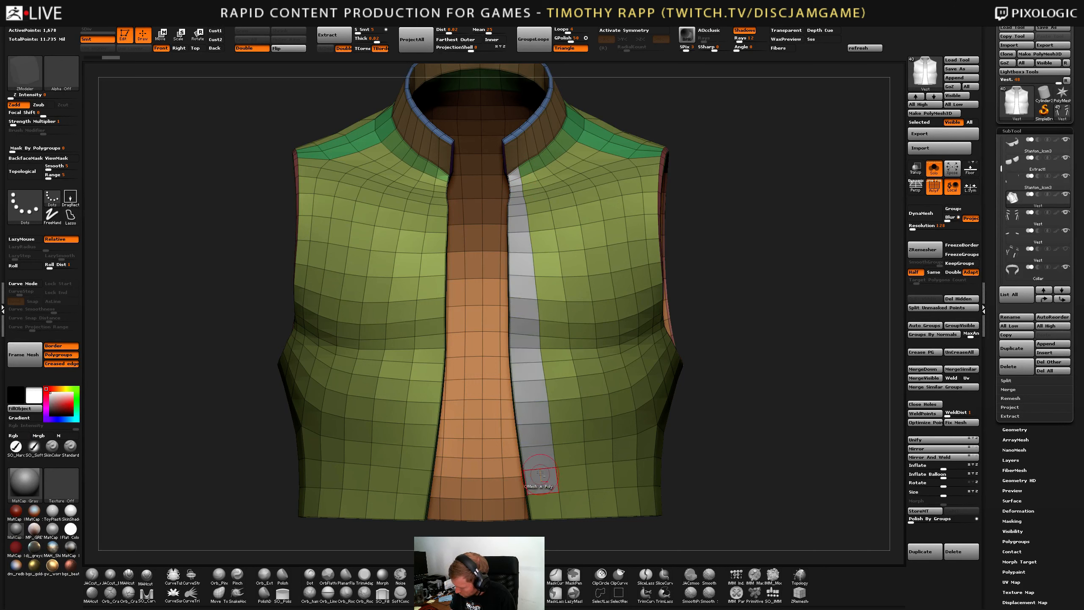
pyautogui.keyDown('alt'); pyautogui.moveTo(443, 175); pyautogui.dragTo(414, 493); pyautogui.keyUp('alt')
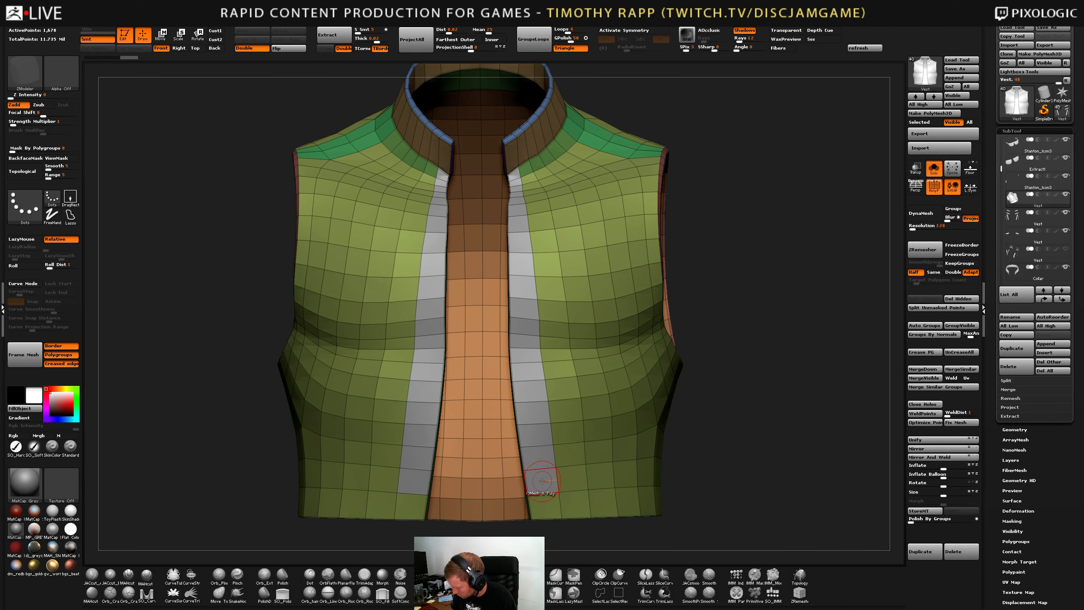
pyautogui.moveTo(545, 478); pyautogui.dragTo(560, 481, button='right')
pyautogui.moveTo(552, 481); pyautogui.dragTo(545, 482)
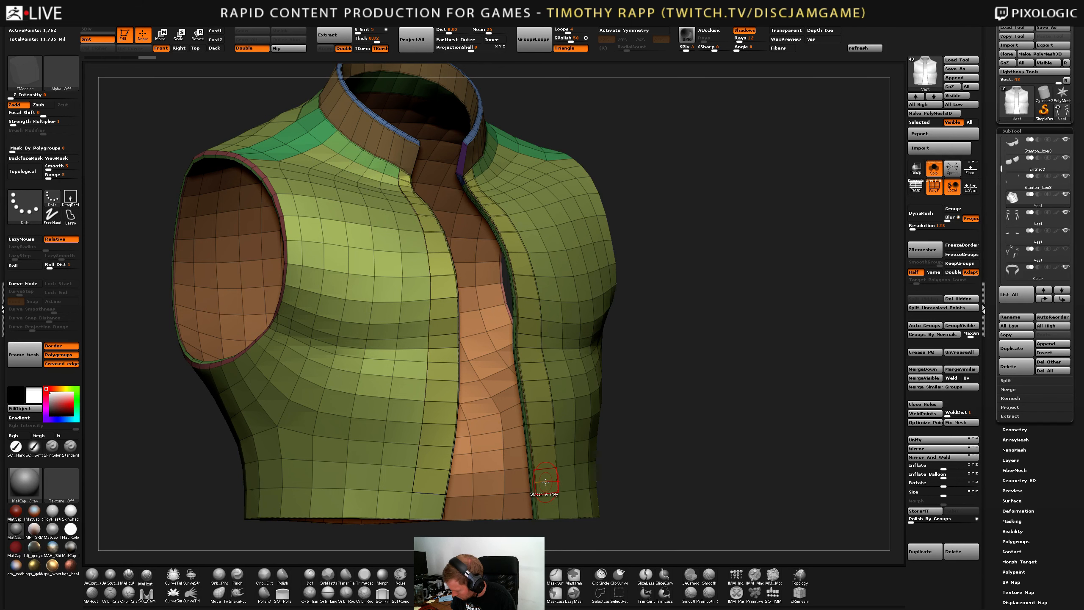
# Split the duplicated front strips into their own subtool and undo the last polygroup change on the vest.
pyautogui.keyDown('ctrl'); pyautogui.keyDown('shift'); pyautogui.click(545, 481); pyautogui.keyUp('shift'); pyautogui.keyUp('ctrl')
pyautogui.keyDown('ctrl'); pyautogui.keyDown('shift'); pyautogui.click(552, 462); pyautogui.keyUp('shift'); pyautogui.keyUp('ctrl')
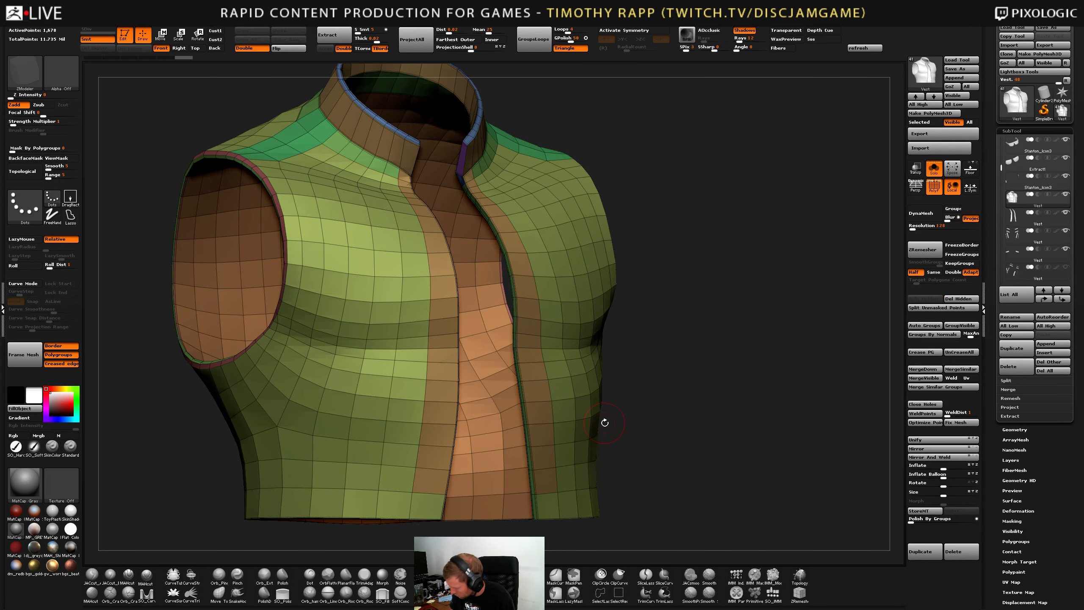
pyautogui.keyDown('ctrl'); pyautogui.keyDown('shift'); pyautogui.click(639, 415); pyautogui.keyUp('shift'); pyautogui.keyUp('ctrl')
pyautogui.hotkey('ctrl', 'z')
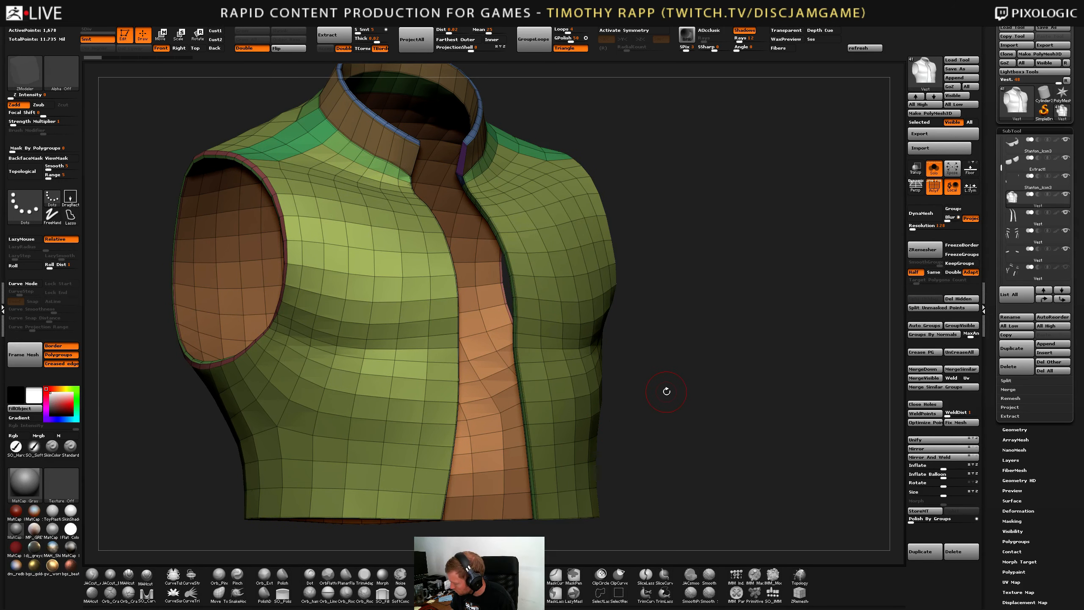
# Select the new strip subtool and insert a single edge loop down the middle of each strip.
pyautogui.press('Down')
pyautogui.moveTo(660, 395); pyautogui.dragTo(534, 454)
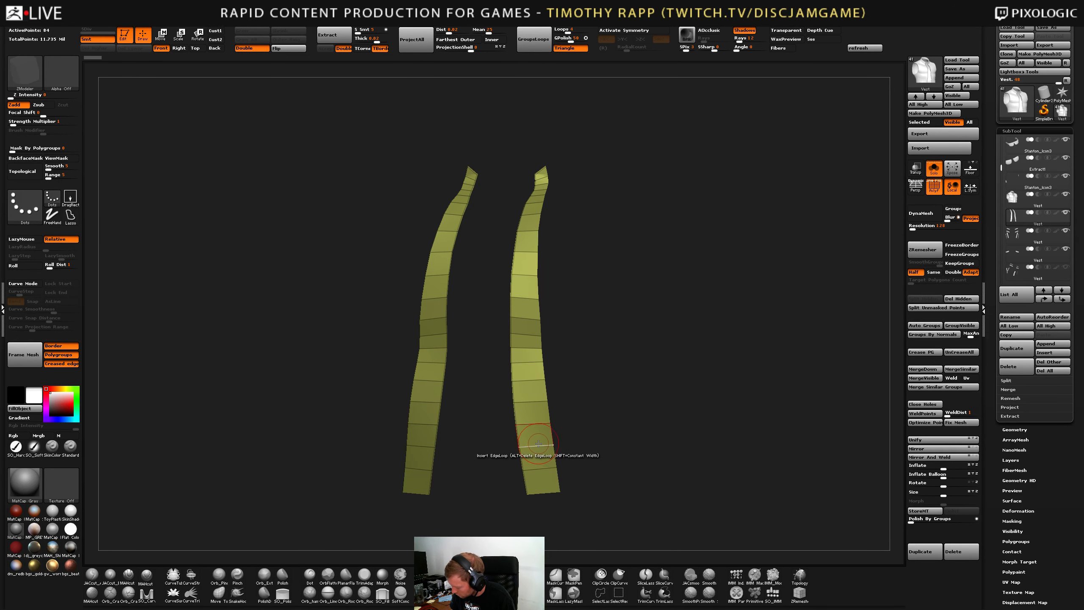
pyautogui.click(535, 446)
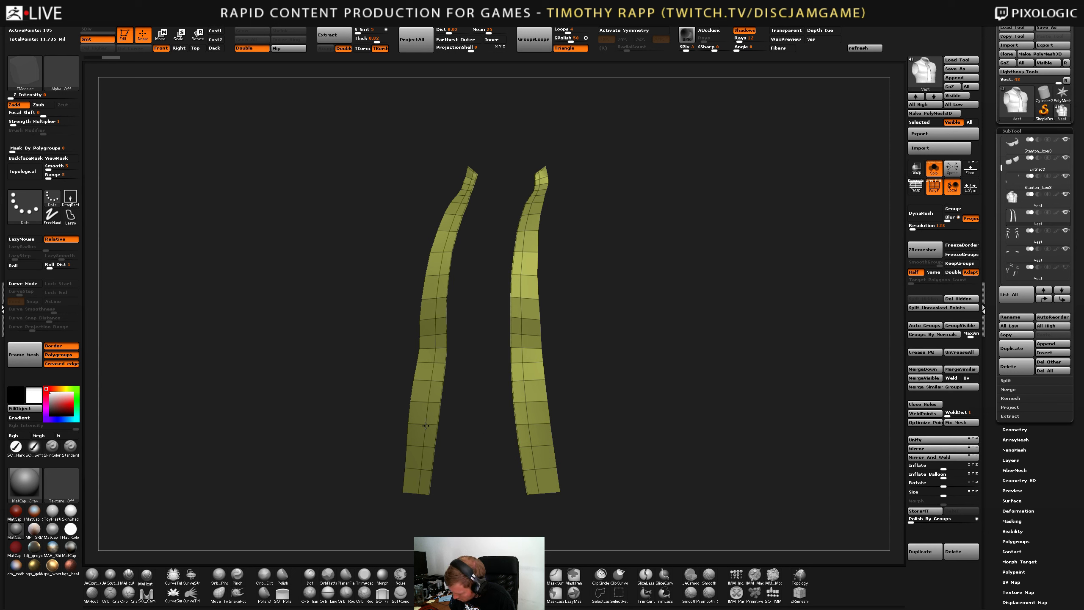
# With Border and Polygroups off for Frame Mesh, crease the strips' middle edge loop and generate curves from the creased edges.
pyautogui.click(55, 358)
pyautogui.click(64, 346)
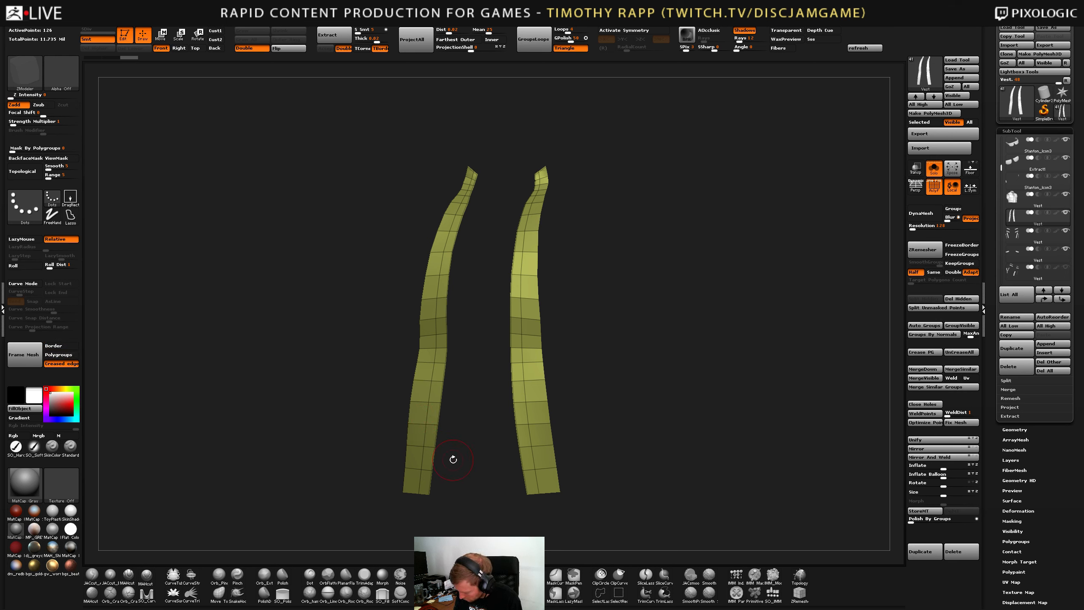
pyautogui.press('space')
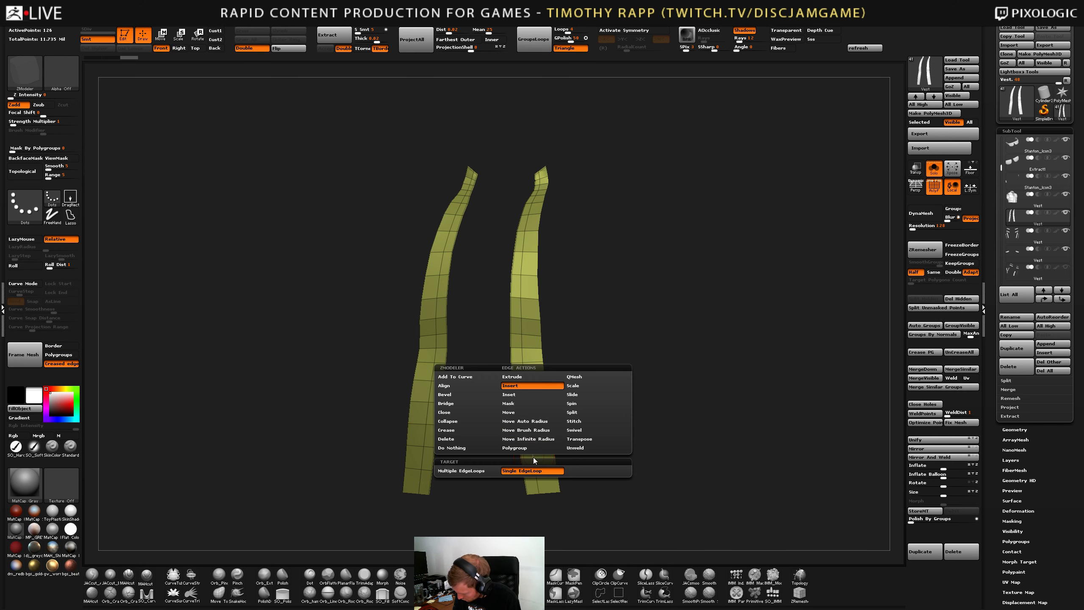
pyautogui.click(456, 430)
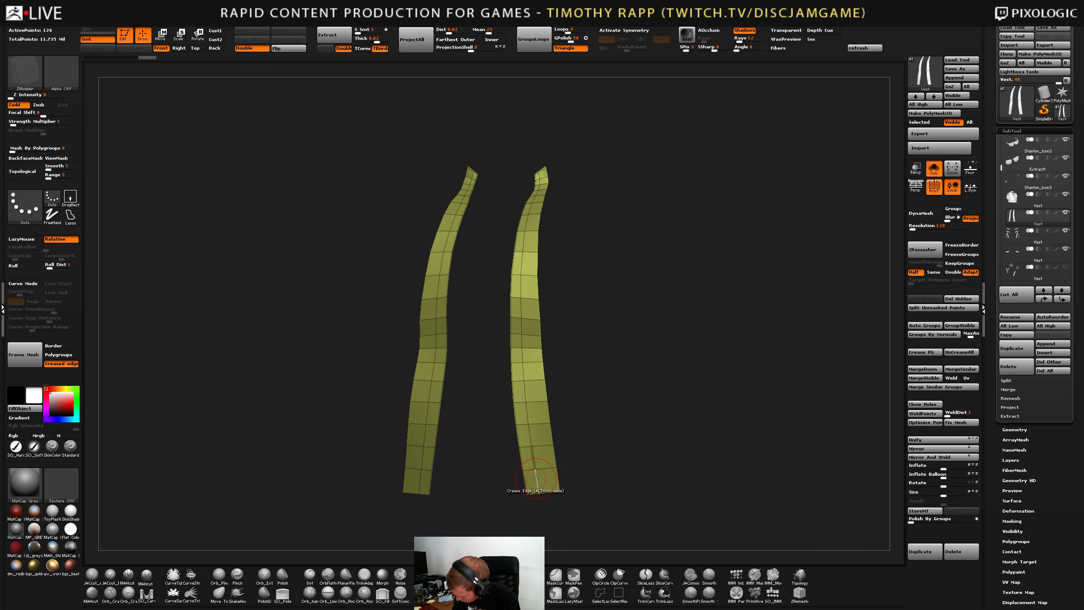
pyautogui.press('space')
pyautogui.click(531, 473)
pyautogui.click(537, 482)
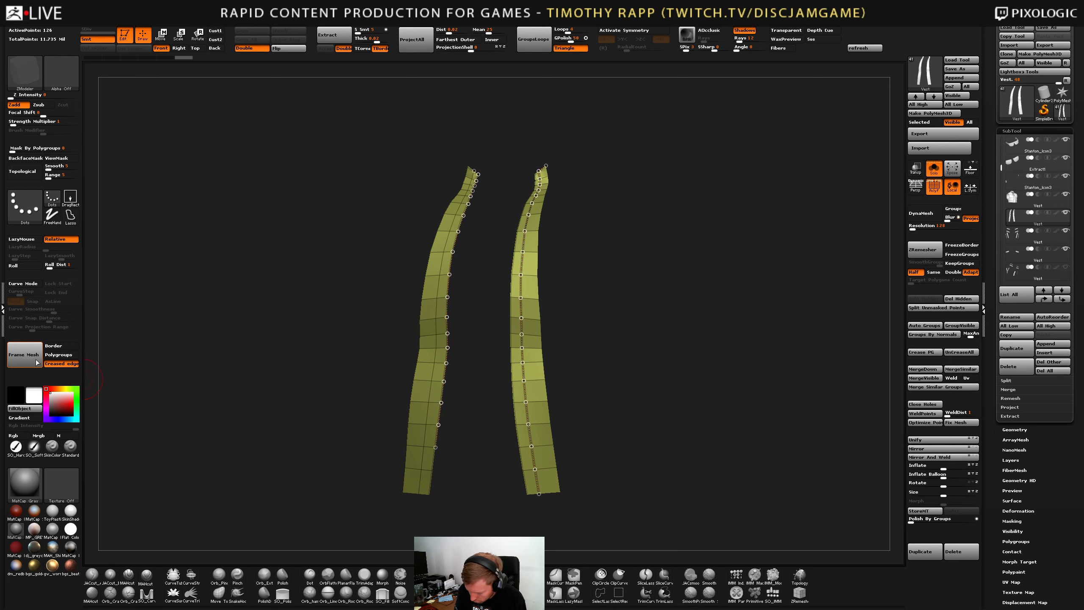
# Load the M9 Etcher IMM zipper brush from the Zippers folder of the Clothing brush library.
pyautogui.press('b')
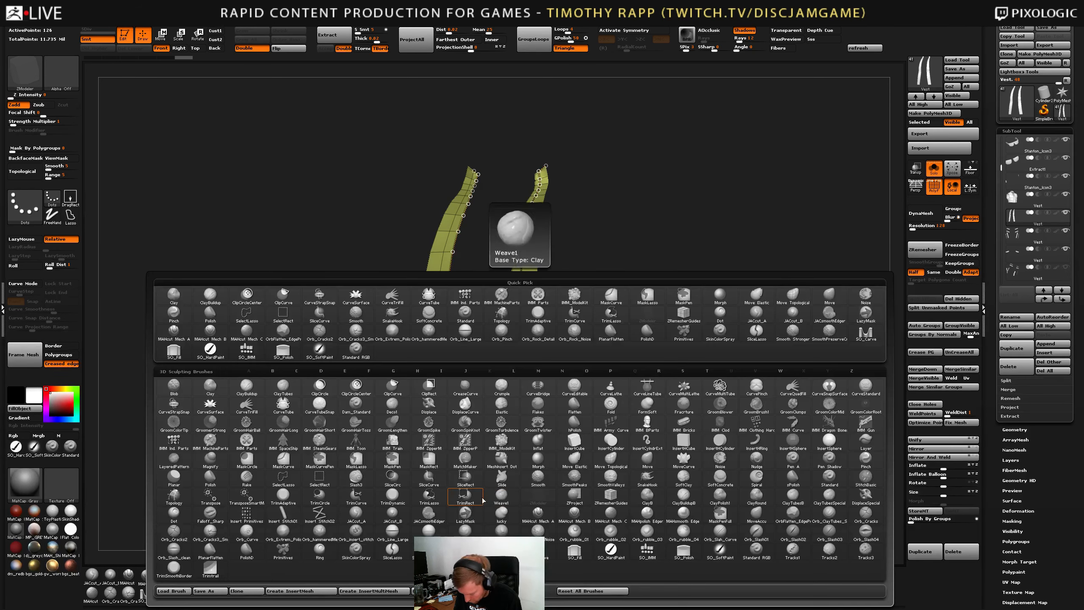
pyautogui.press(',')
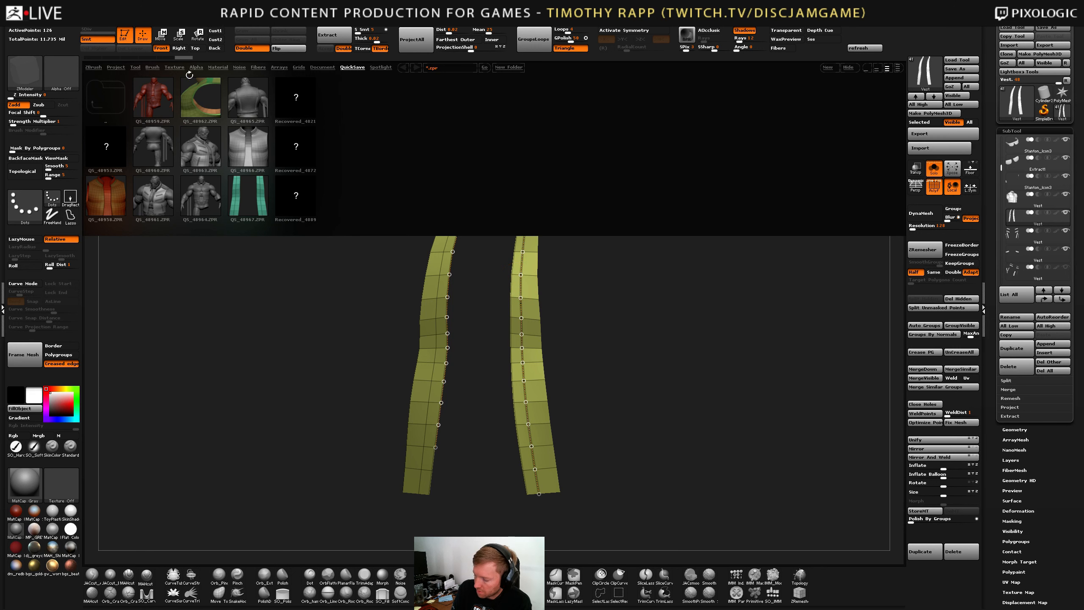
pyautogui.click(151, 68)
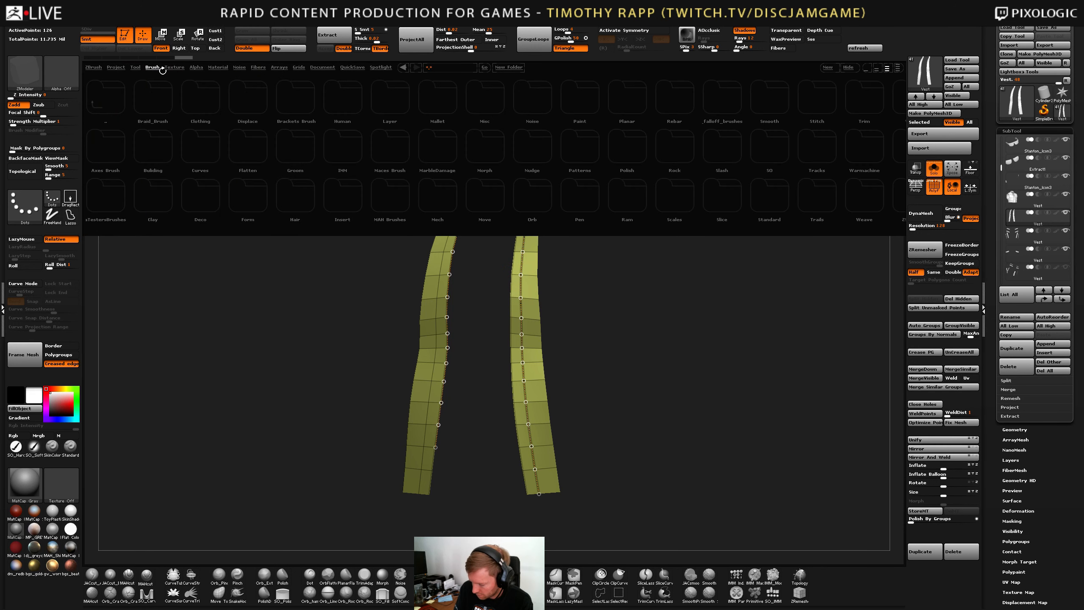
pyautogui.doubleClick(206, 106)
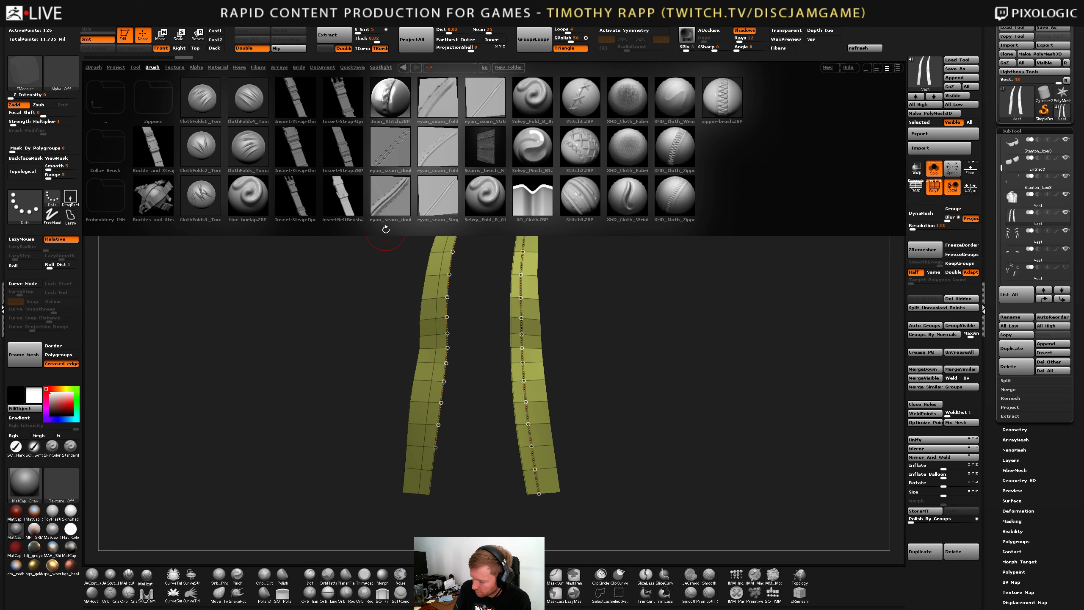
pyautogui.doubleClick(155, 105)
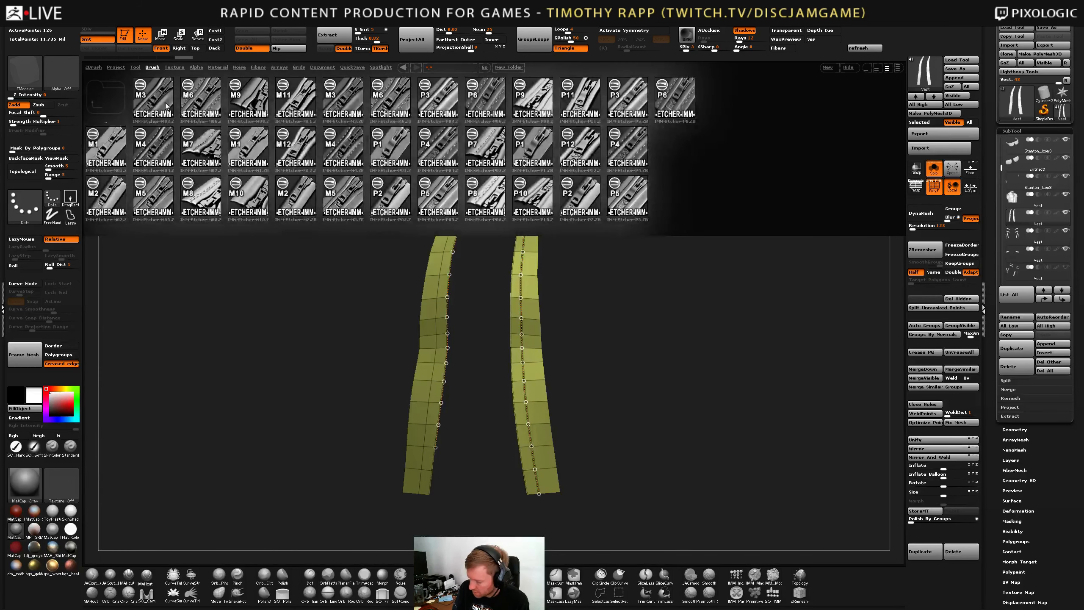
pyautogui.doubleClick(246, 100)
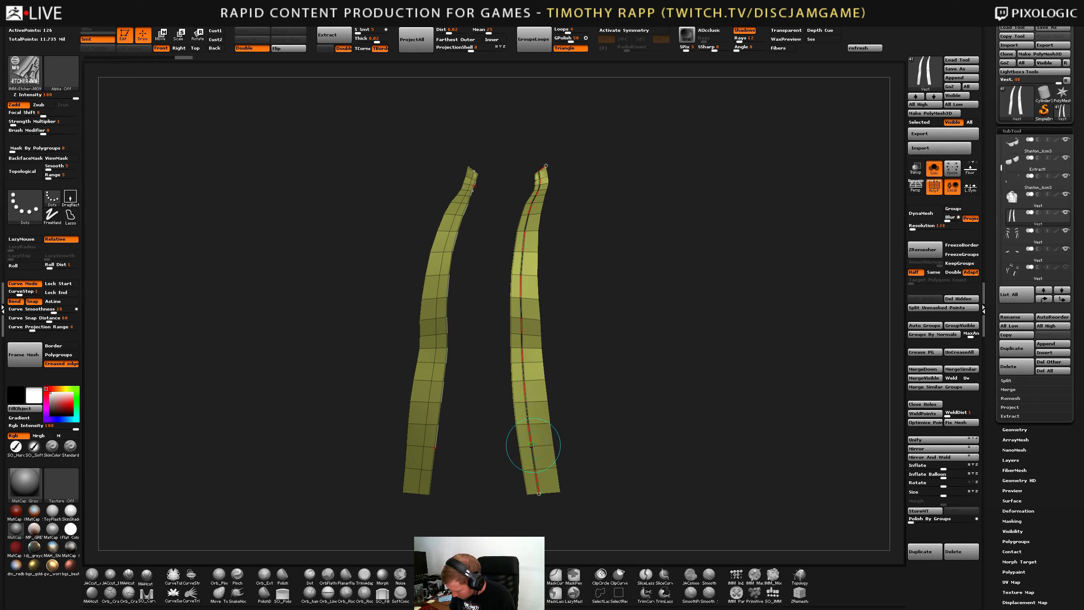
# Uncrease all edges of the strips and delete the framed curve along the left-hand strip's inner edge with ZModeler.
pyautogui.press('space')
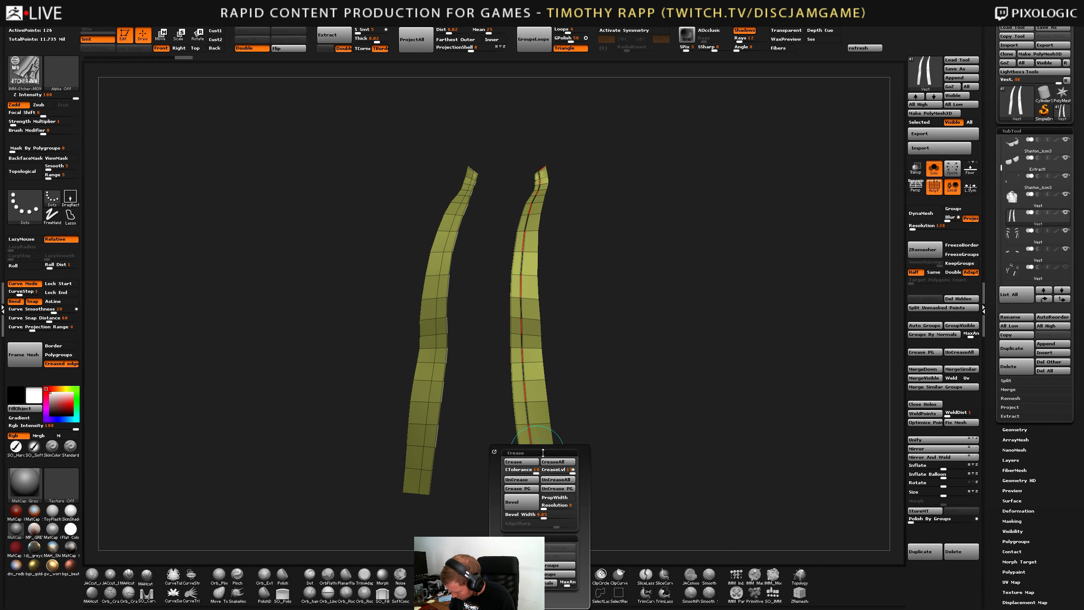
pyautogui.click(557, 479)
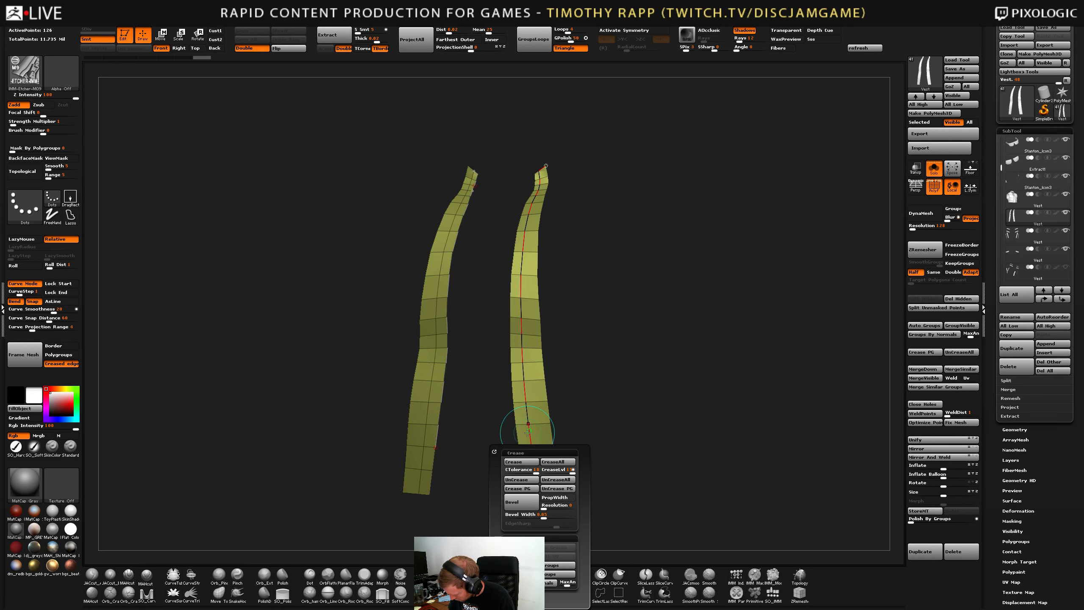
pyautogui.press('b')
pyautogui.press('z')
pyautogui.press('m')
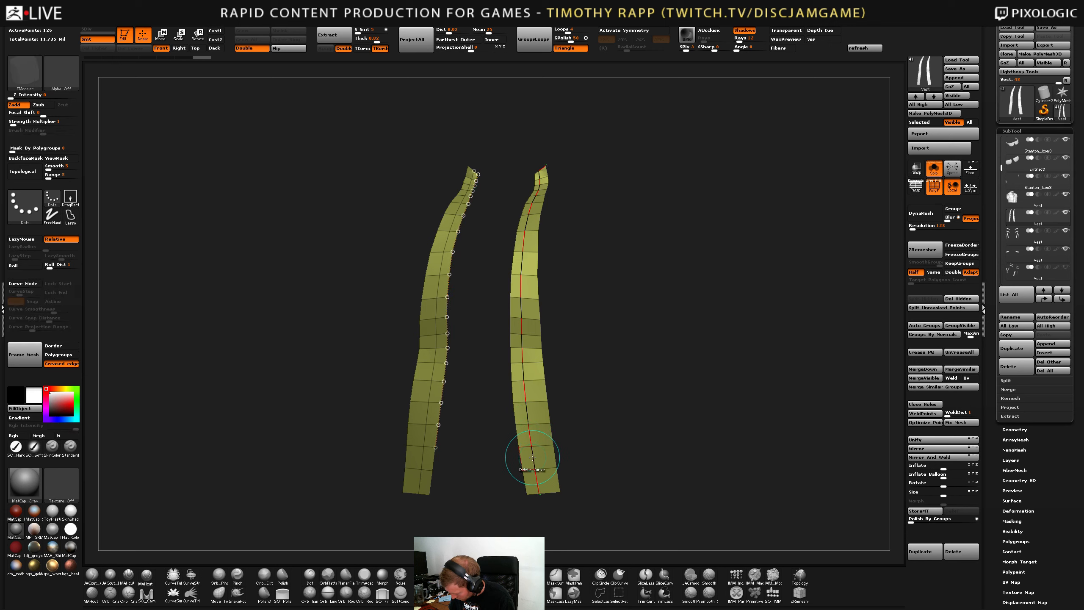
pyautogui.click(448, 436)
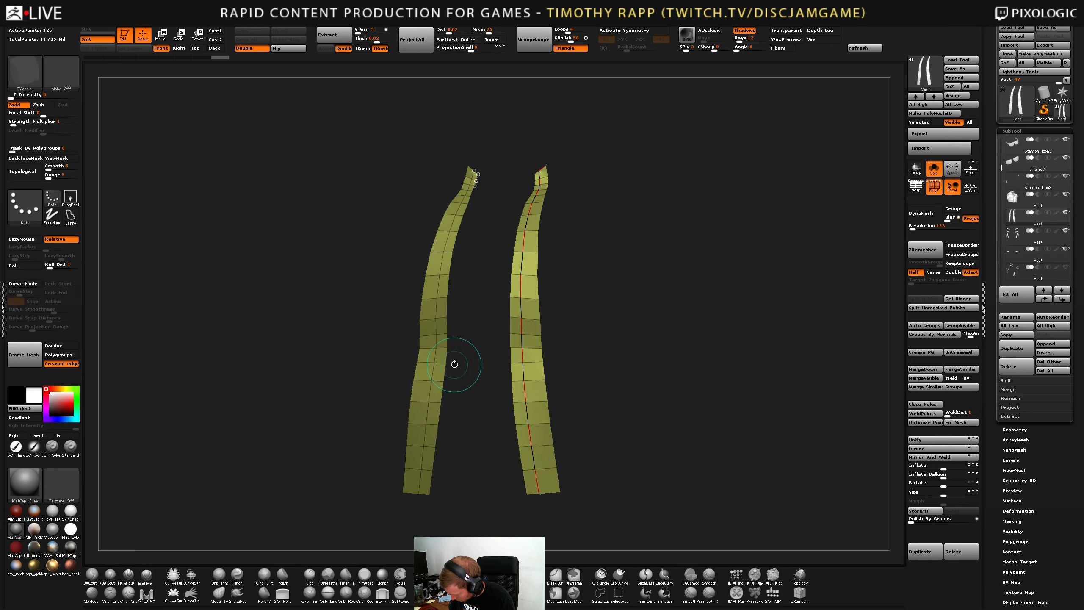
pyautogui.keyDown('alt'); pyautogui.moveTo(503, 192); pyautogui.dragTo(654, 387); pyautogui.keyUp('alt')
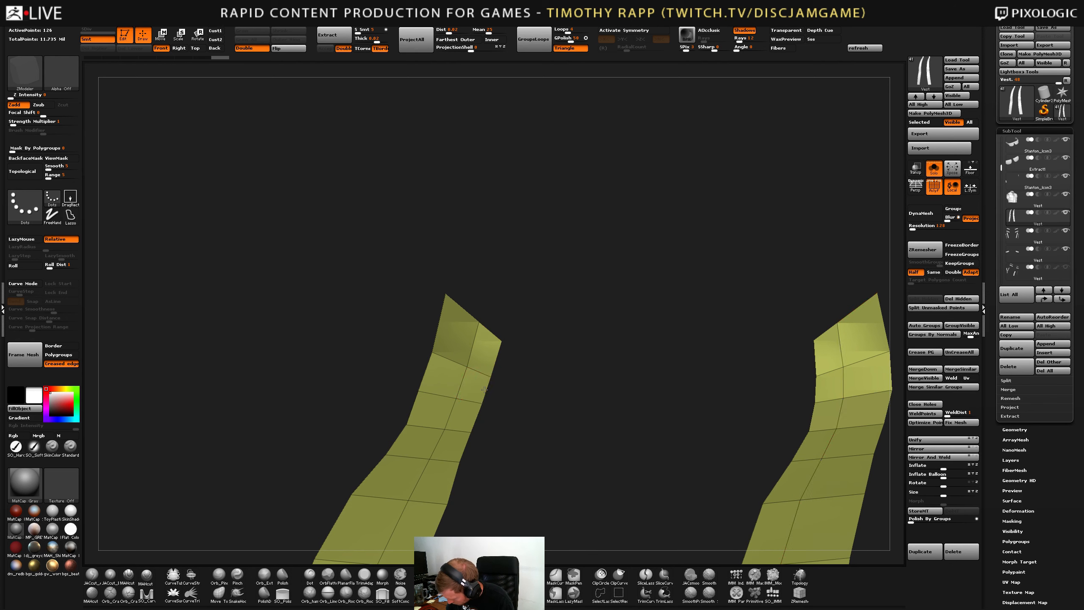
pyautogui.moveTo(501, 358); pyautogui.dragTo(508, 388)
pyautogui.moveTo(634, 349)
pyautogui.keyDown('alt'); pyautogui.mouseDown()
pyautogui.moveTo(740, 370)
pyautogui.moveTo(647, 377)
pyautogui.moveTo(663, 300)
pyautogui.moveTo(363, 429)
pyautogui.moveTo(378, 358)
pyautogui.moveTo(614, 423)
pyautogui.moveTo(673, 405)
pyautogui.moveTo(666, 445)
pyautogui.moveTo(651, 354)
pyautogui.mouseUp(); pyautogui.keyUp('alt')
# Undo the creasing and curve edits on the strips, back to the inserted middle edge loops.
pyautogui.hotkey('ctrl', 'z')
pyautogui.hotkey('ctrl', 'z')
pyautogui.hotkey('ctrl', 'z')
pyautogui.hotkey('ctrl', 'z')
pyautogui.hotkey('ctrl', 'z')
pyautogui.hotkey('ctrl', 'z')
pyautogui.hotkey('ctrl', 'z')
pyautogui.hotkey('ctrl', 'shift', 'z')
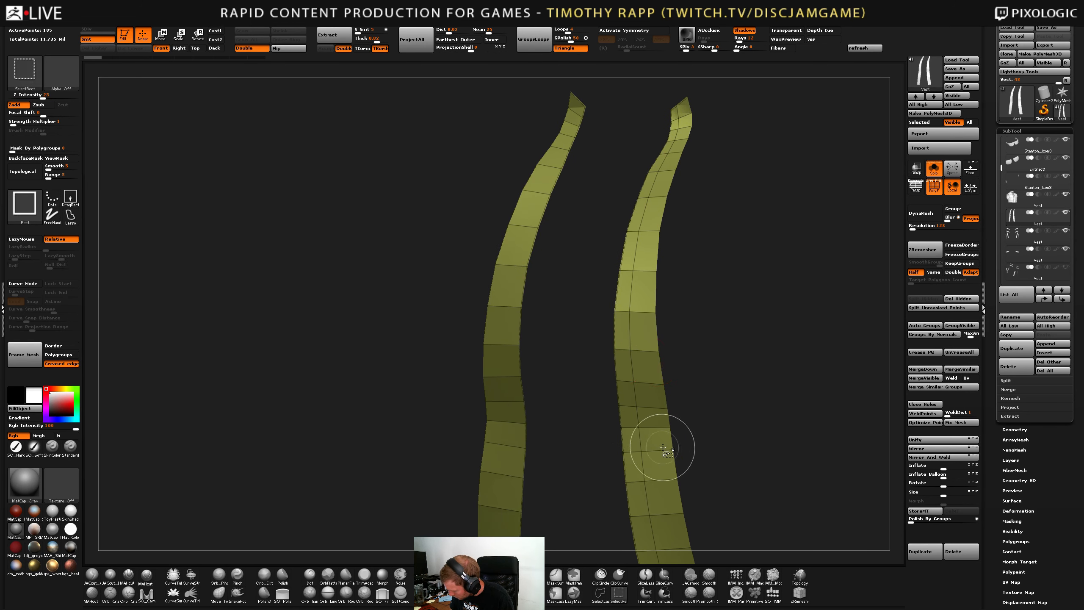
pyautogui.hotkey('ctrl', 'shift', 'z')
# Uncrease all edges of the strips and crease only the right-hand strip's middle edge loop with ZModeler's Crease EdgeLoop Partial.
pyautogui.keyDown('alt'); pyautogui.moveTo(660, 446); pyautogui.dragTo(614, 415); pyautogui.keyUp('alt')
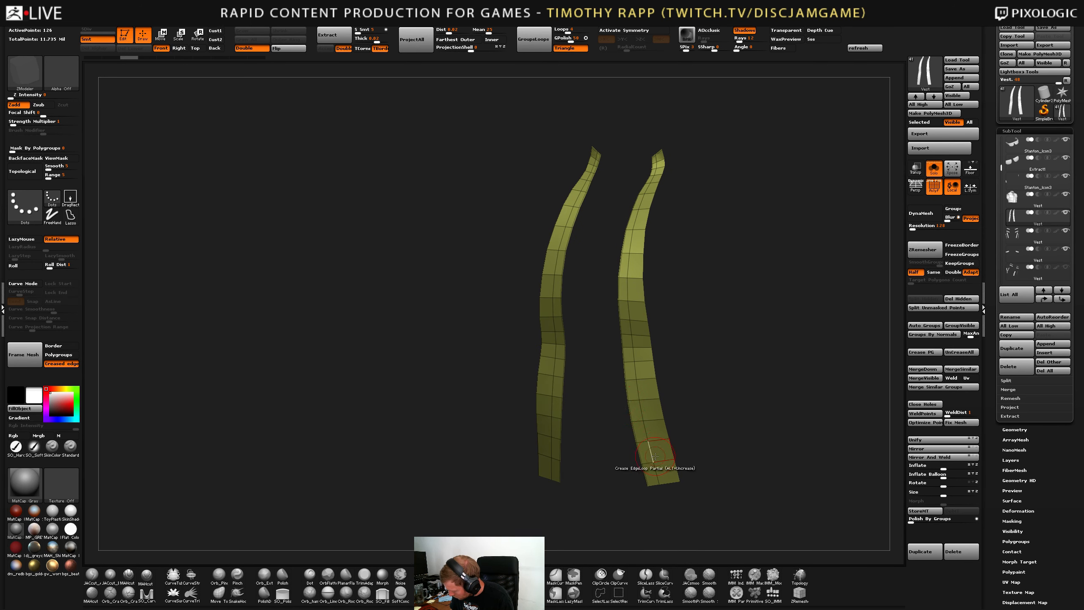
pyautogui.press('space')
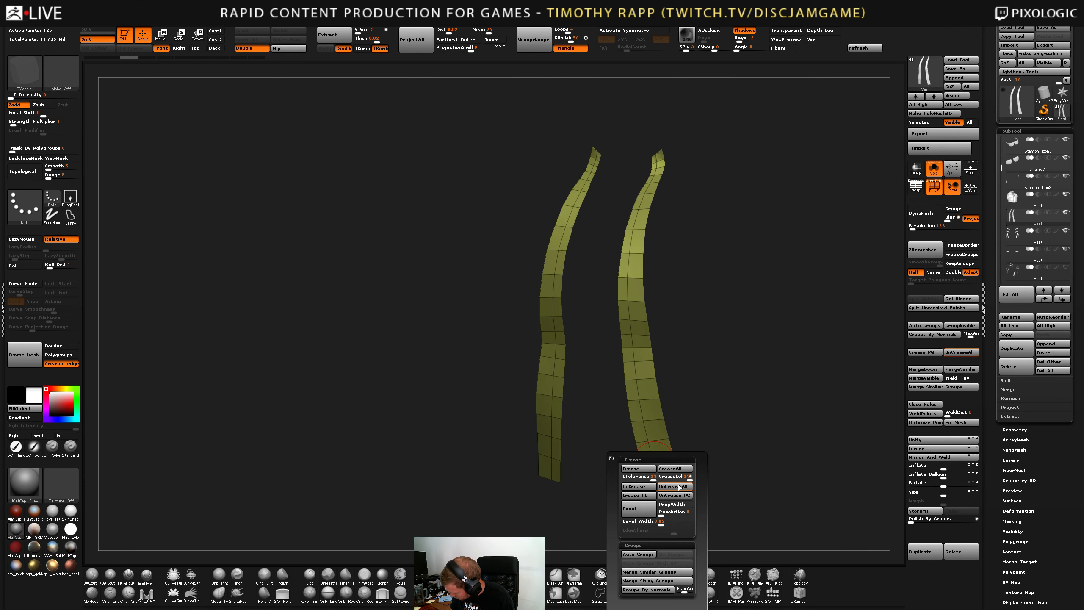
pyautogui.click(651, 450)
pyautogui.moveTo(651, 450); pyautogui.dragTo(656, 449, button='right')
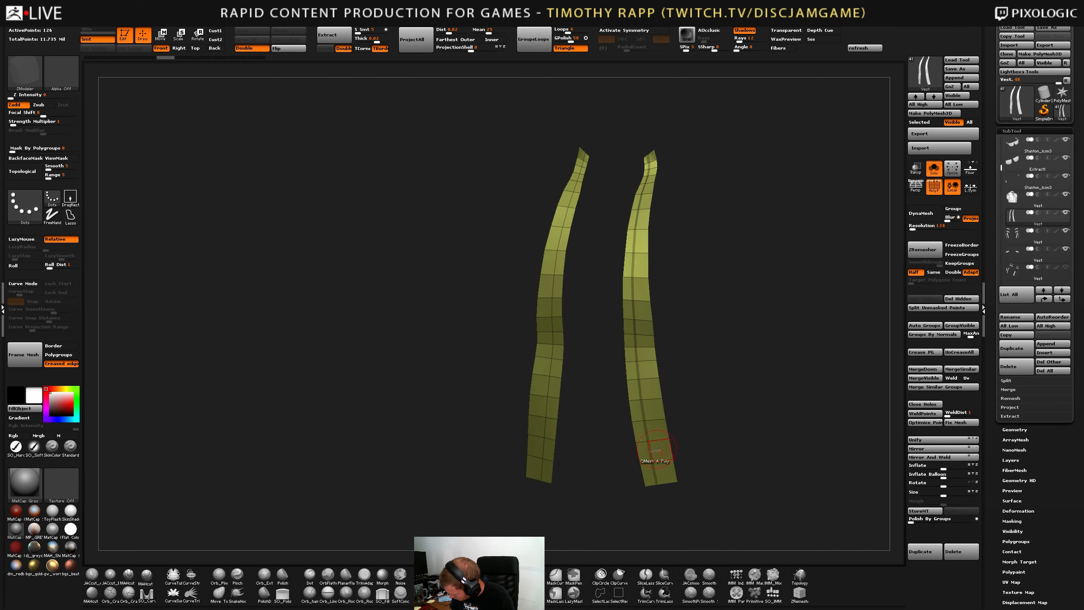
# Switch back to the M9 zipper brush and frame the mesh with a curve along the creased middle loop.
pyautogui.press('b')
pyautogui.click(370, 560)
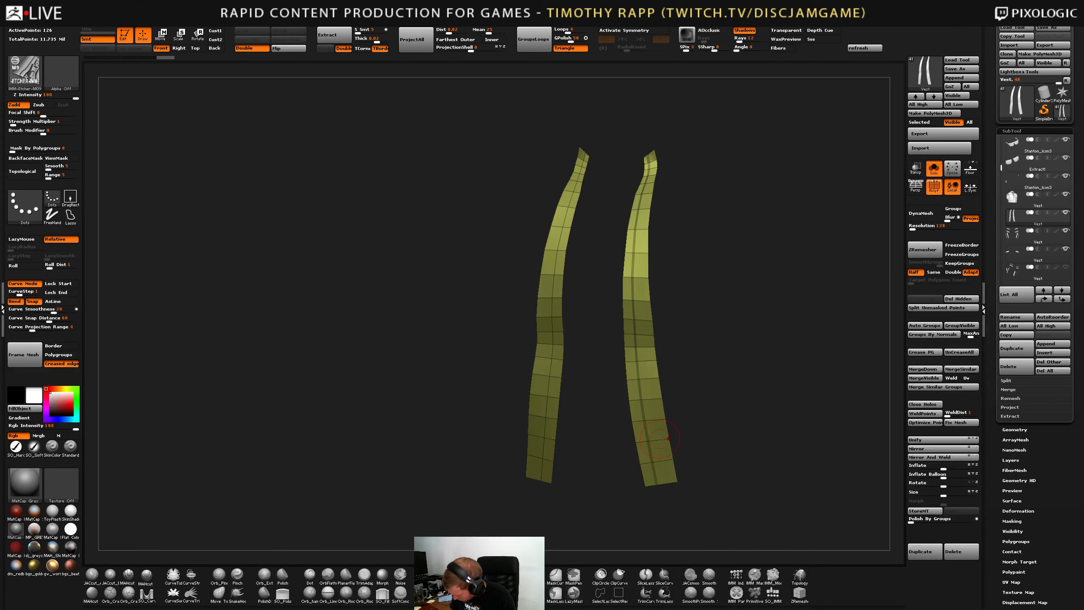
pyautogui.click(24, 355)
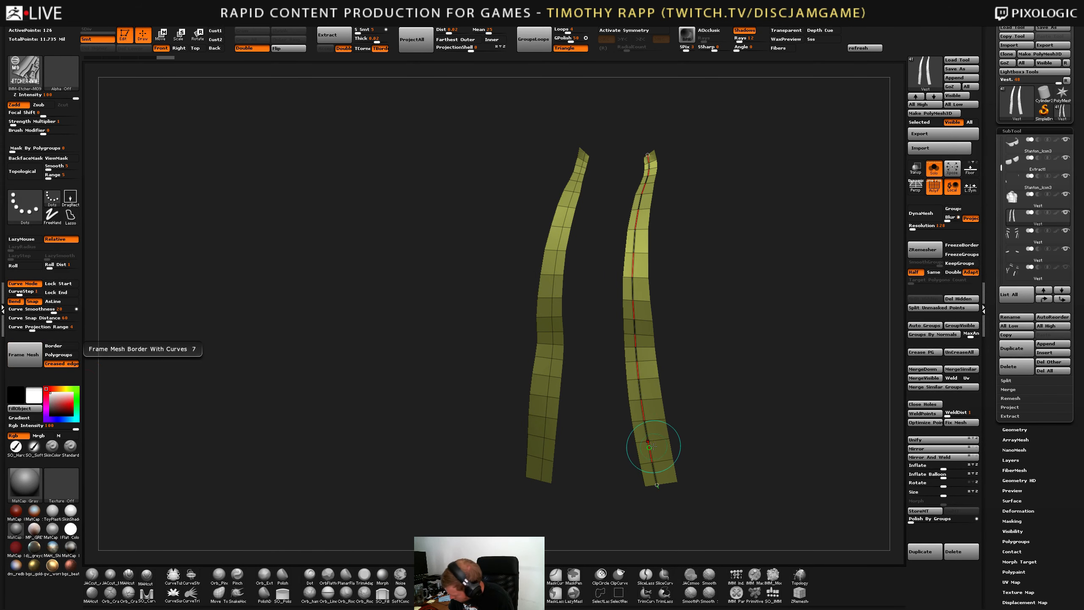
# Try applying the zipper mesh along the framed curve with a changed draw size, and undo it.
pyautogui.click(645, 448)
pyautogui.hotkey('ctrl', 'z')
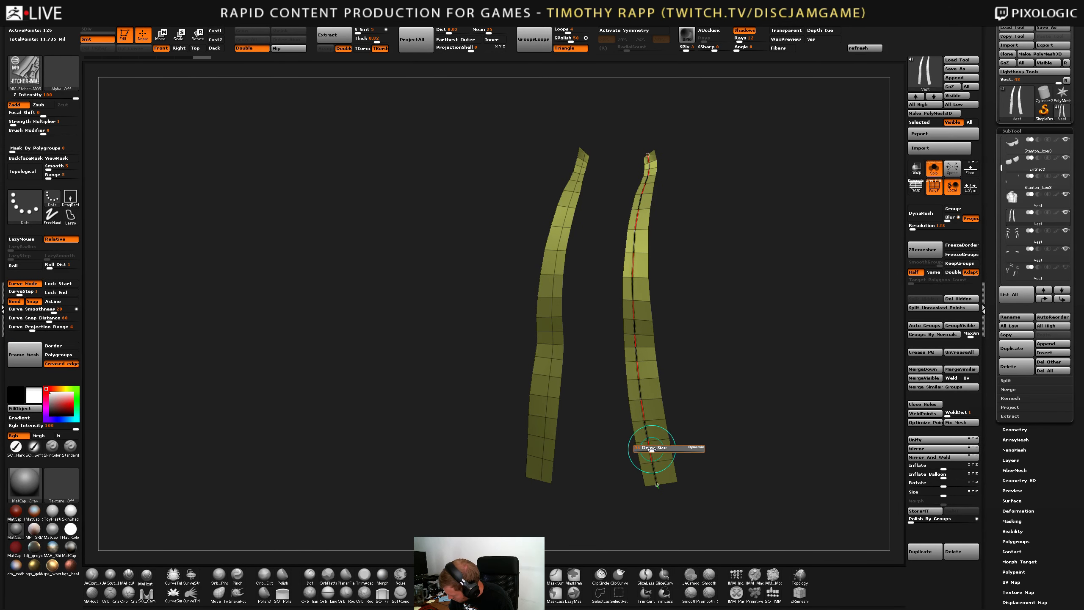
pyautogui.press('s')
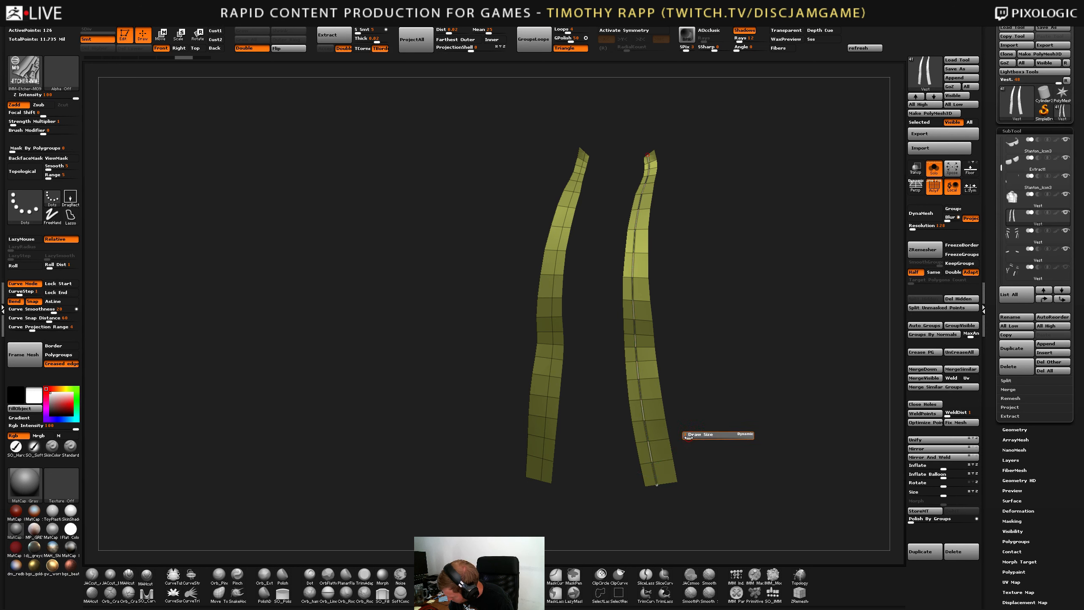
pyautogui.click(652, 460)
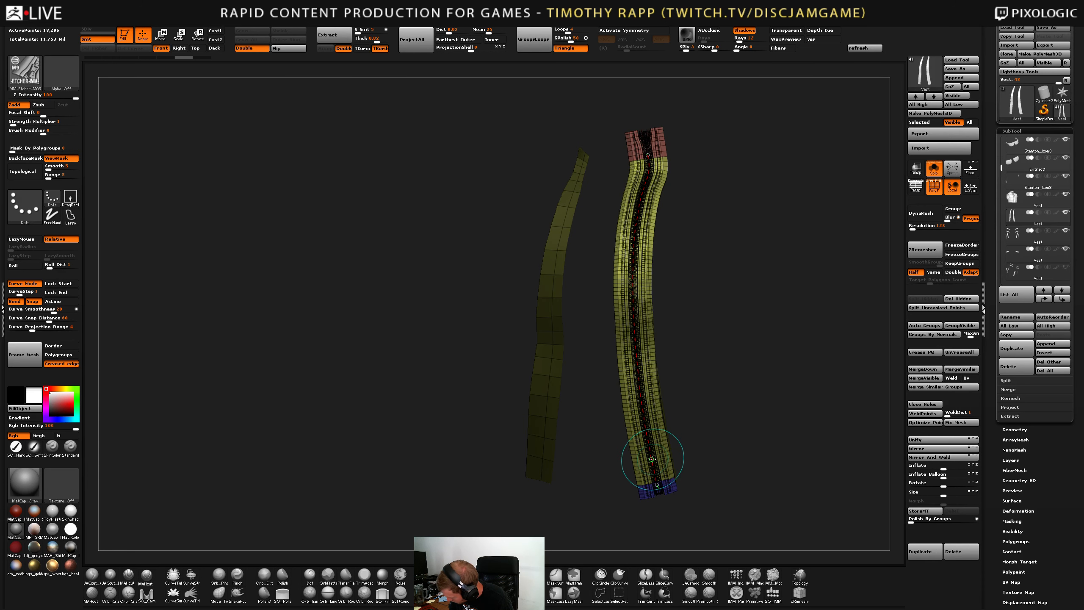
pyautogui.hotkey('ctrl', 'z')
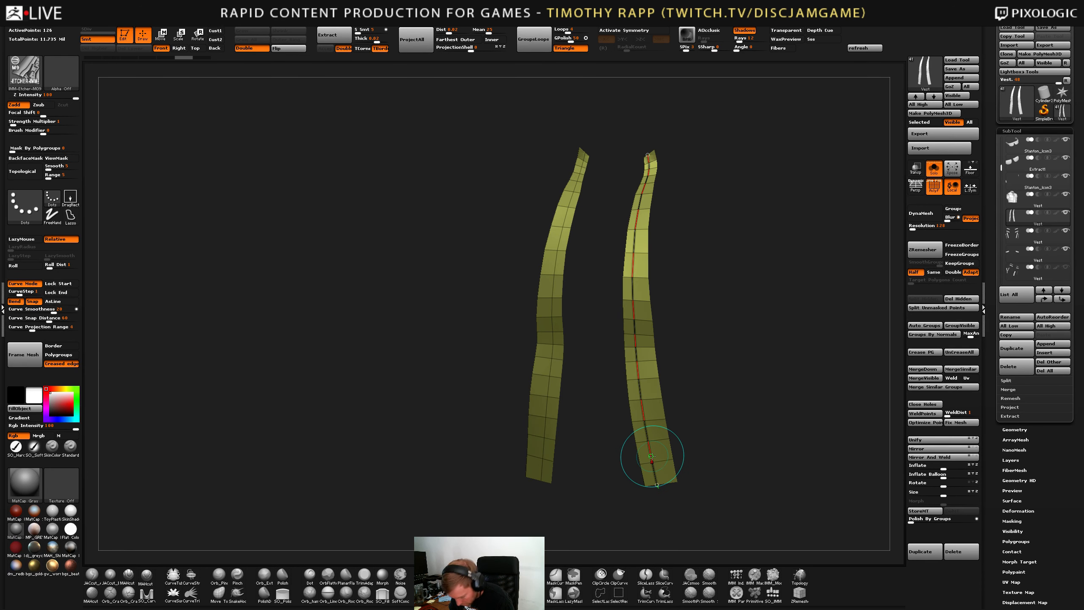
# Choose another mesh from the zipper brush, try applying it at several points of the curve, and undo each attempt.
pyautogui.press('m')
pyautogui.click(634, 484)
pyautogui.click(651, 453)
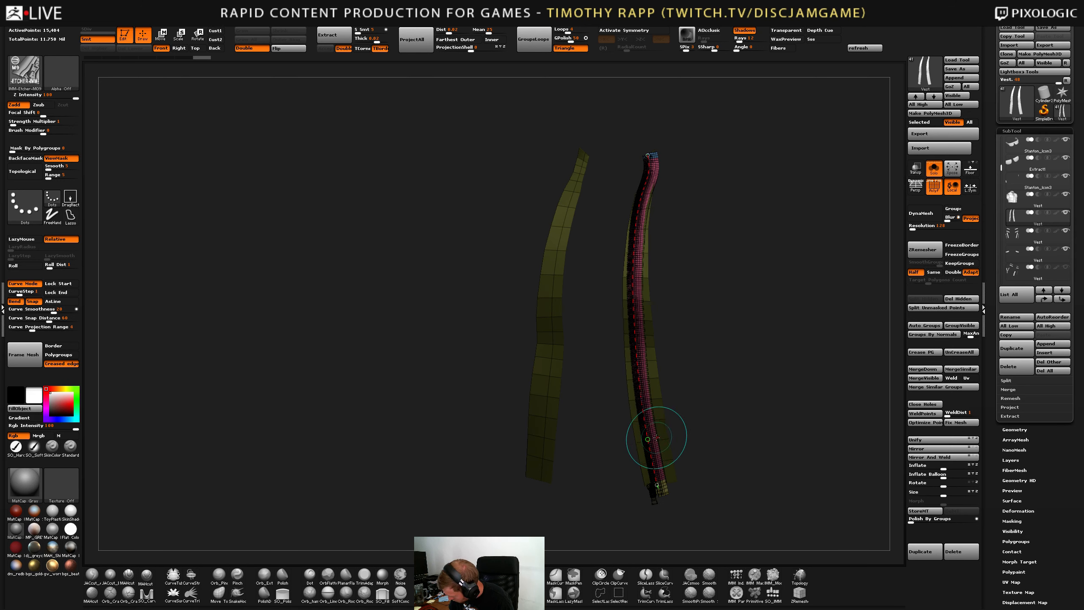
pyautogui.hotkey('ctrl', 'z')
pyautogui.click(656, 473)
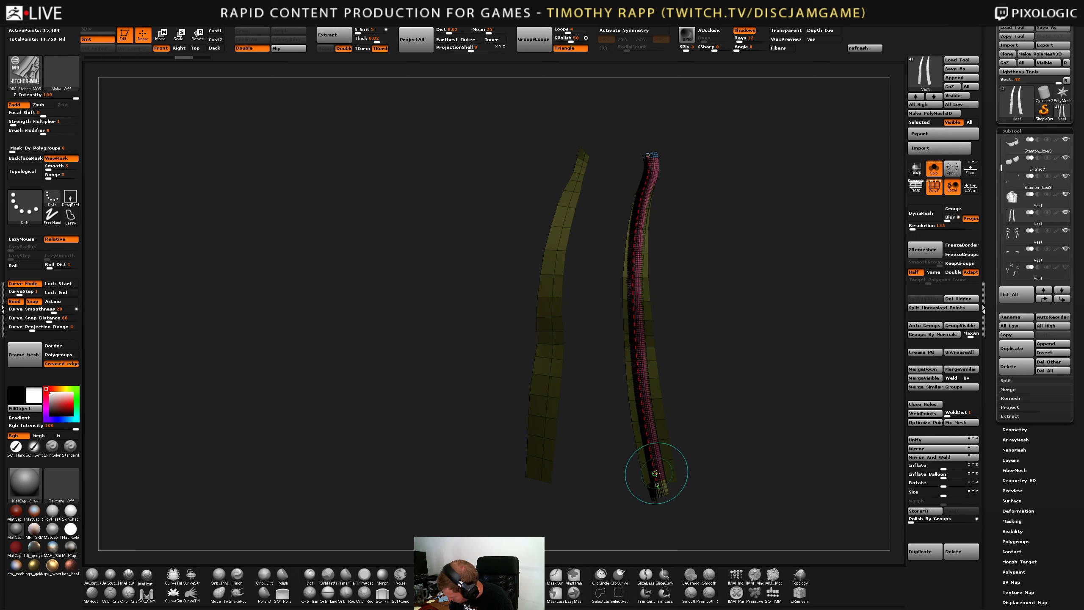
pyautogui.hotkey('ctrl', 'z')
pyautogui.click(641, 388)
pyautogui.hotkey('ctrl', 'z')
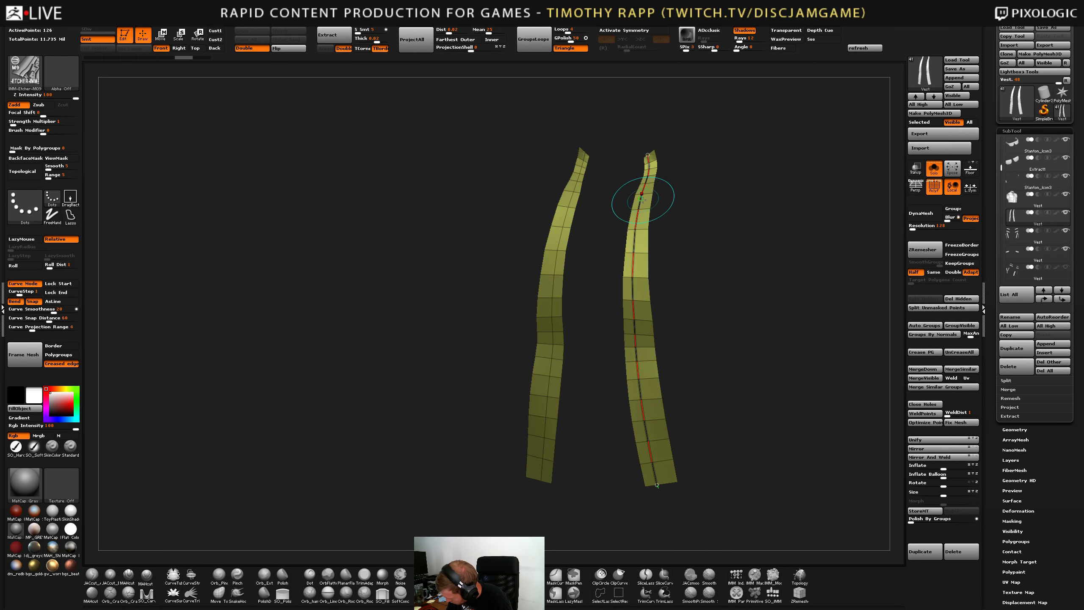
pyautogui.click(643, 200)
pyautogui.hotkey('ctrl', 'z')
# Return to ZModeler and set its curve action to Delete at the upper end of the right-hand strip's curve.
pyautogui.moveTo(639, 197)
pyautogui.keyDown('alt'); pyautogui.mouseDown(button='right')
pyautogui.moveTo(617, 319)
pyautogui.moveTo(837, 288)
pyautogui.moveTo(811, 540)
pyautogui.mouseUp(button='right'); pyautogui.keyUp('alt')
pyautogui.moveTo(571, 301); pyautogui.dragTo(593, 309, button='right')
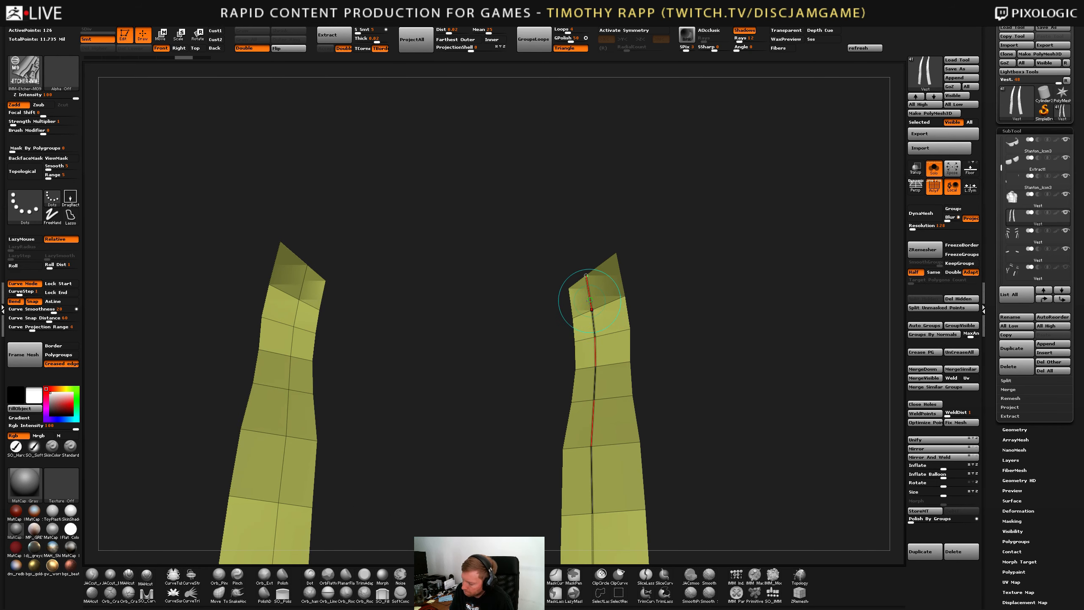
pyautogui.press('b')
pyautogui.press('z')
pyautogui.press('m')
pyautogui.press('space')
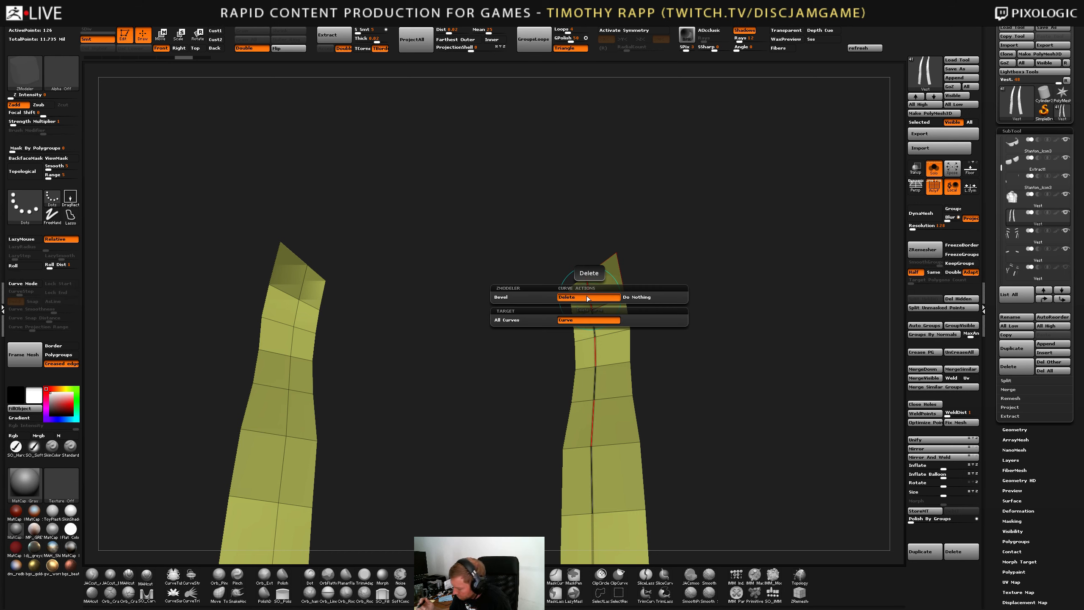
pyautogui.click(550, 319)
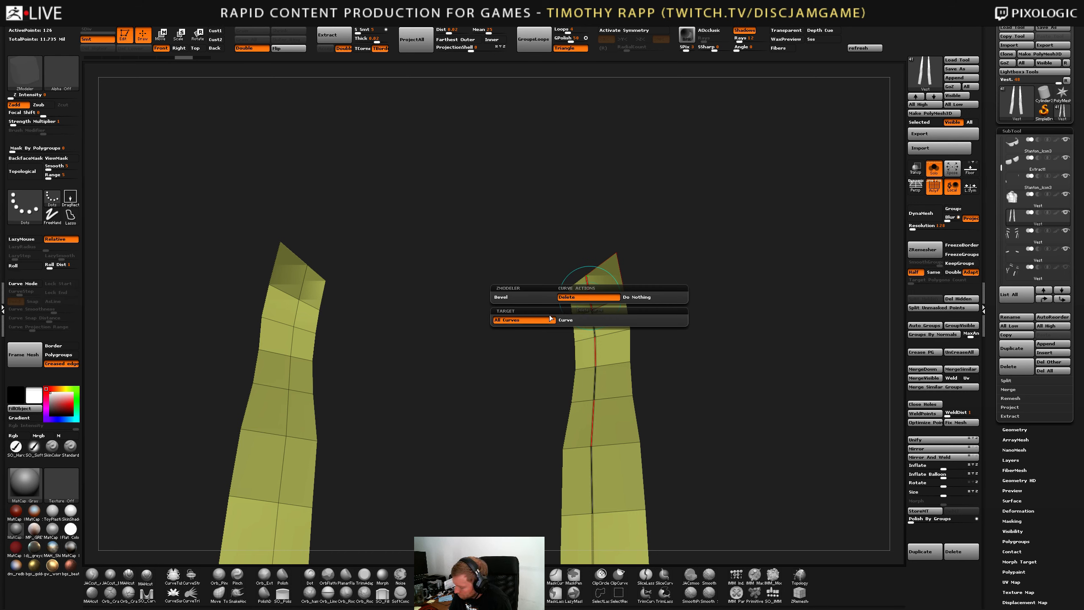
pyautogui.click(642, 298)
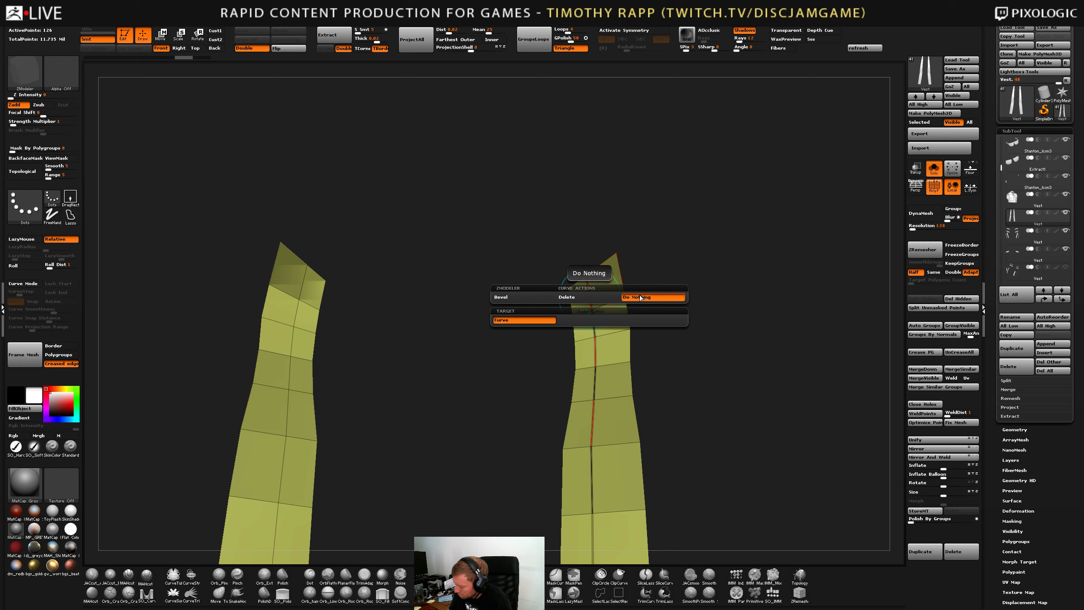
pyautogui.press('space')
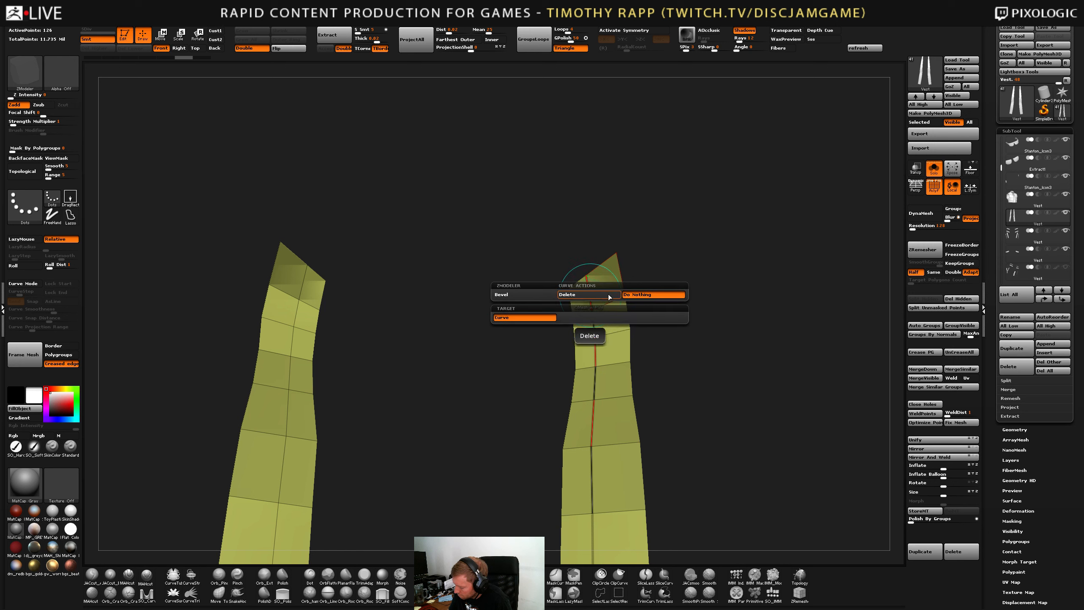
pyautogui.click(606, 294)
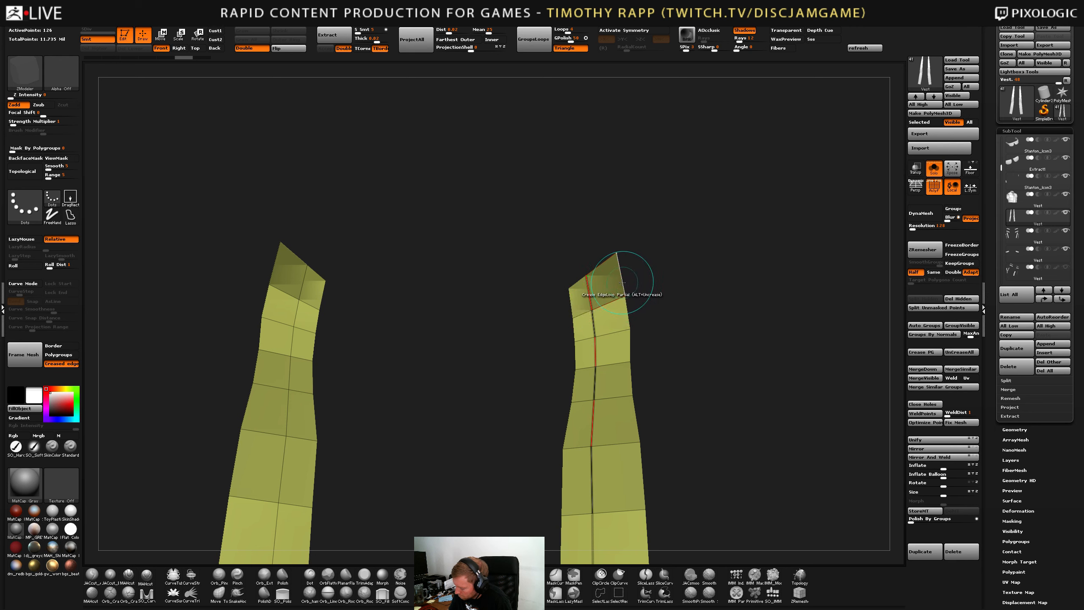
# Try adding an edge at the upper end of the right-hand strip to a curve, and delete the curves there with ZModeler.
pyautogui.press('space')
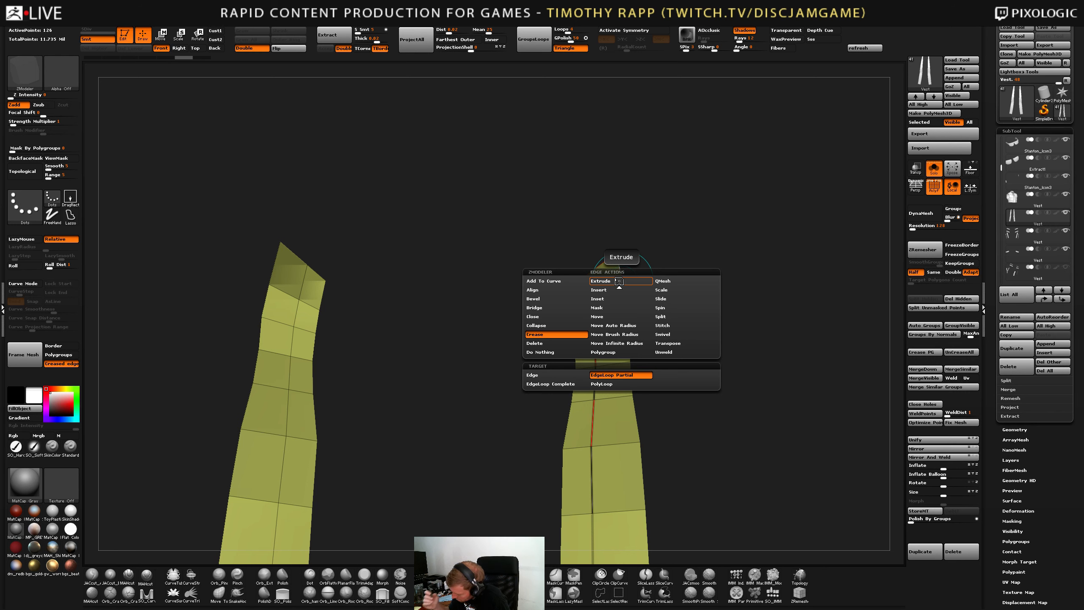
pyautogui.press('space')
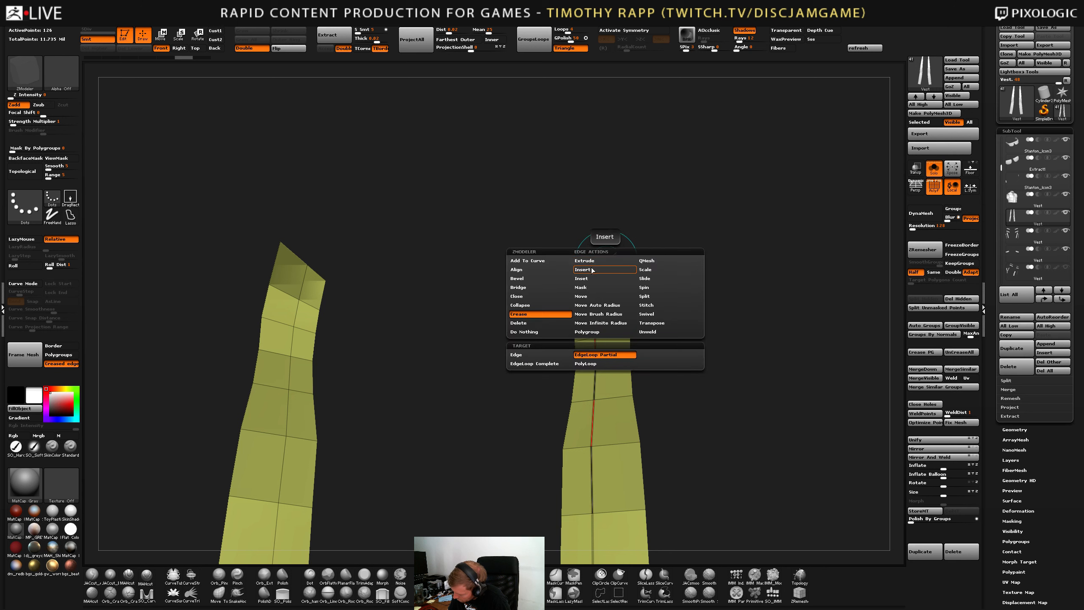
pyautogui.click(593, 270)
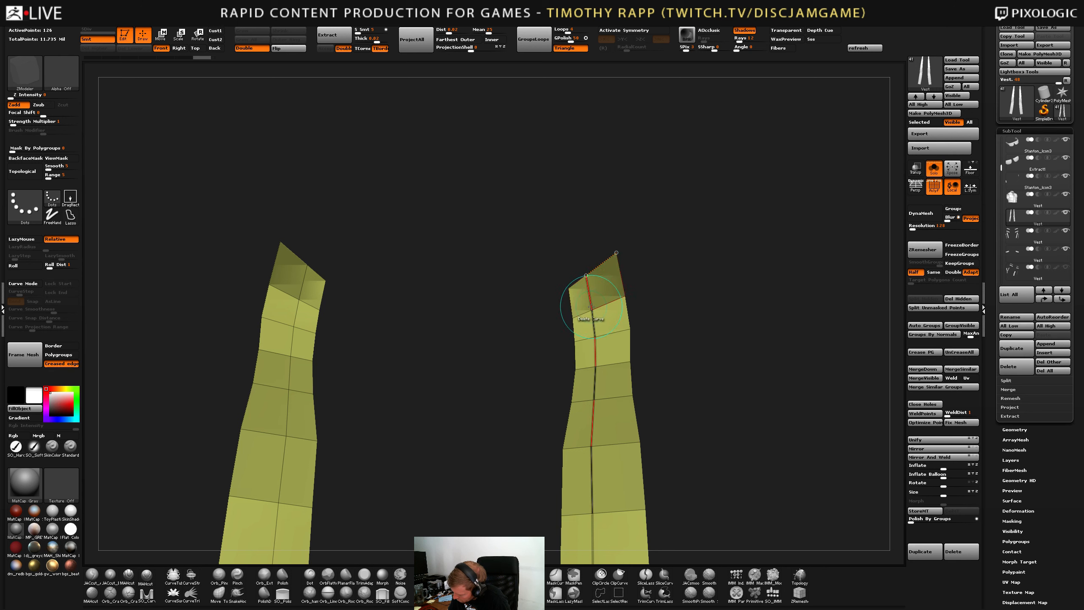
pyautogui.moveTo(592, 307)
pyautogui.mouseDown(button='right')
pyautogui.moveTo(627, 307)
pyautogui.moveTo(593, 307)
pyautogui.mouseUp(button='right')
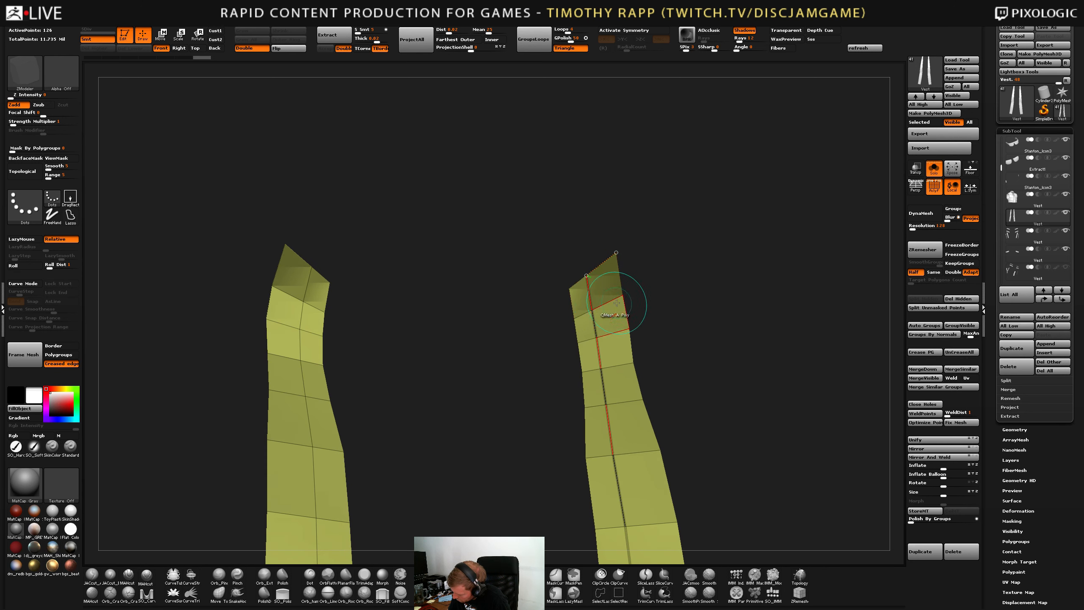
pyautogui.press('space')
pyautogui.click(622, 280)
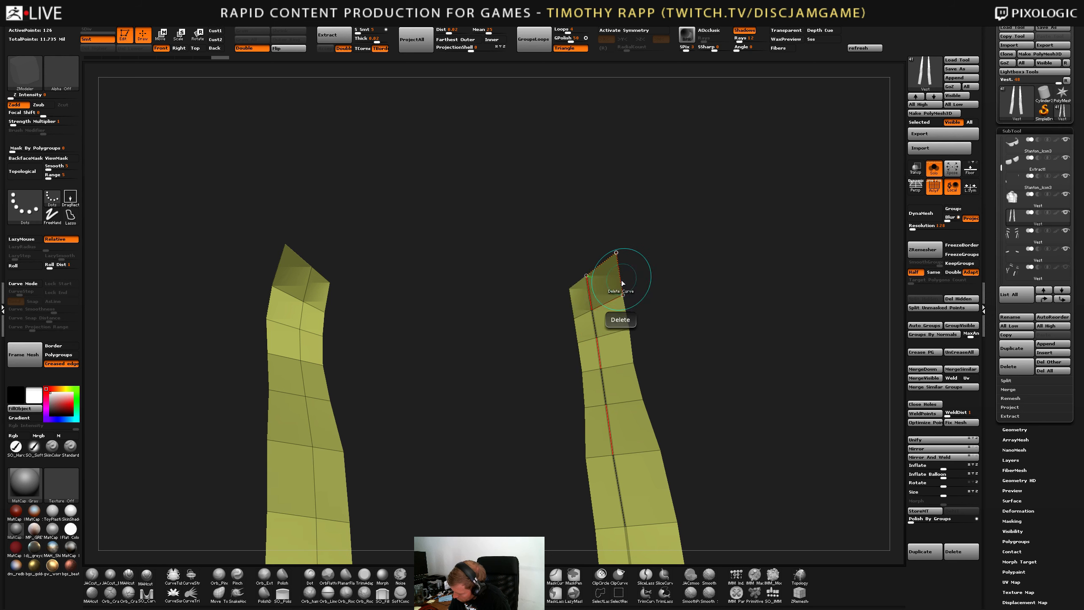
pyautogui.press('space')
pyautogui.click(621, 282)
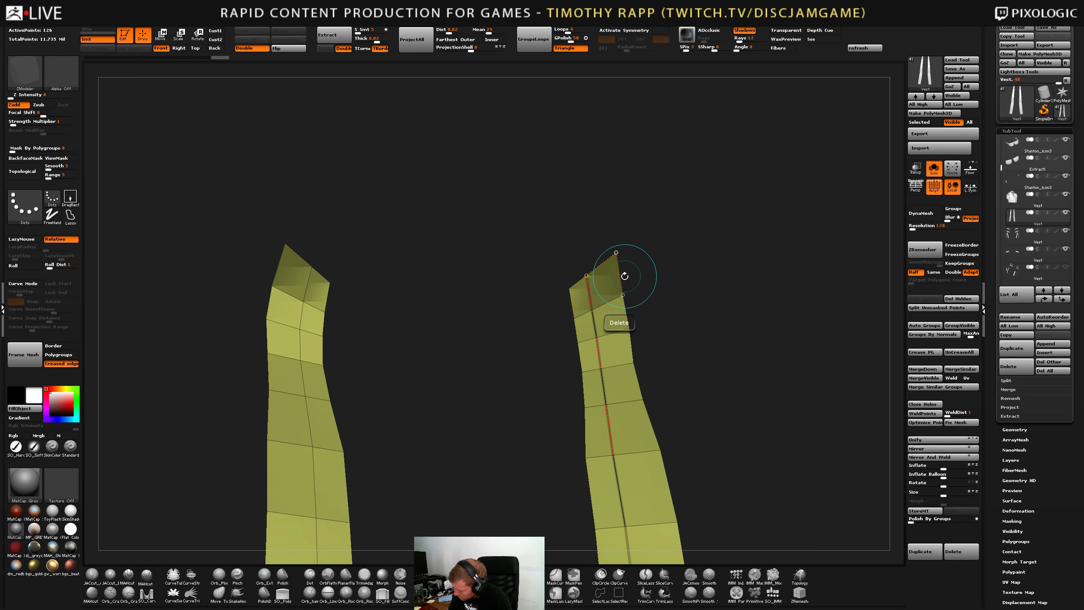
pyautogui.click(620, 273)
pyautogui.click(601, 262)
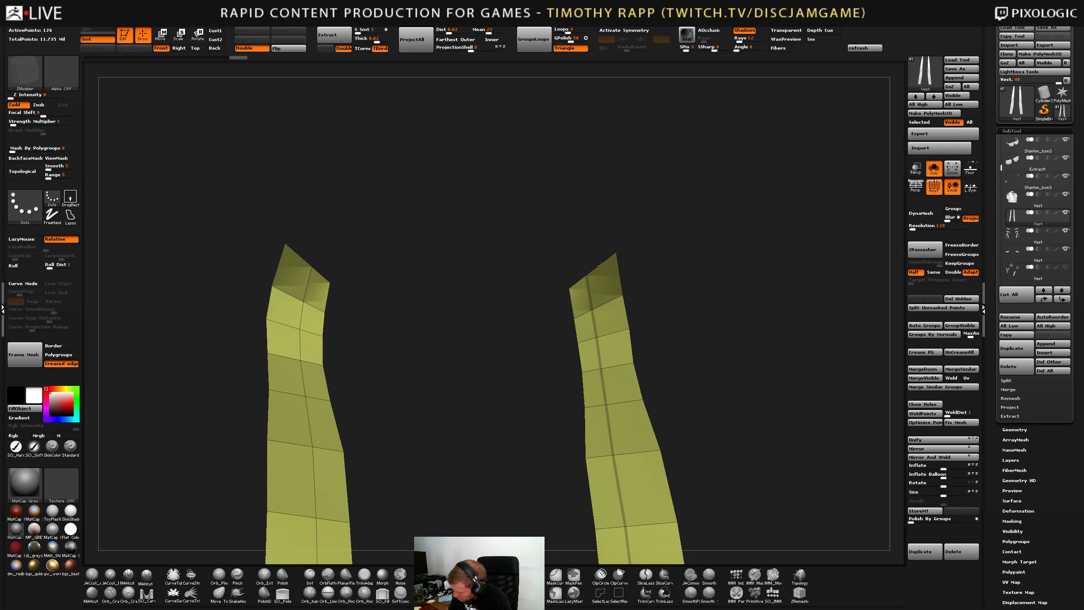
# Run a new curve along the right-hand strip's creased middle loop and apply the M9 zipper brush to it.
pyautogui.click(590, 294)
pyautogui.press('ctrl')
pyautogui.moveTo(662, 271)
pyautogui.mouseDown()
pyautogui.moveTo(552, 358)
pyautogui.moveTo(610, 360)
pyautogui.moveTo(597, 450)
pyautogui.mouseUp()
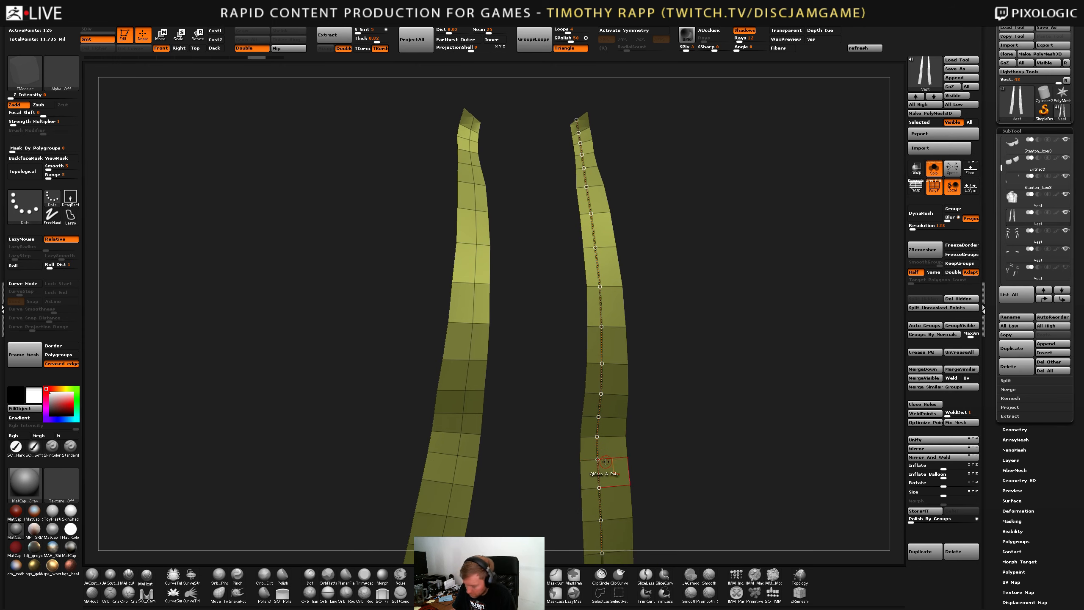
pyautogui.press('b')
pyautogui.click(325, 569)
pyautogui.click(600, 485)
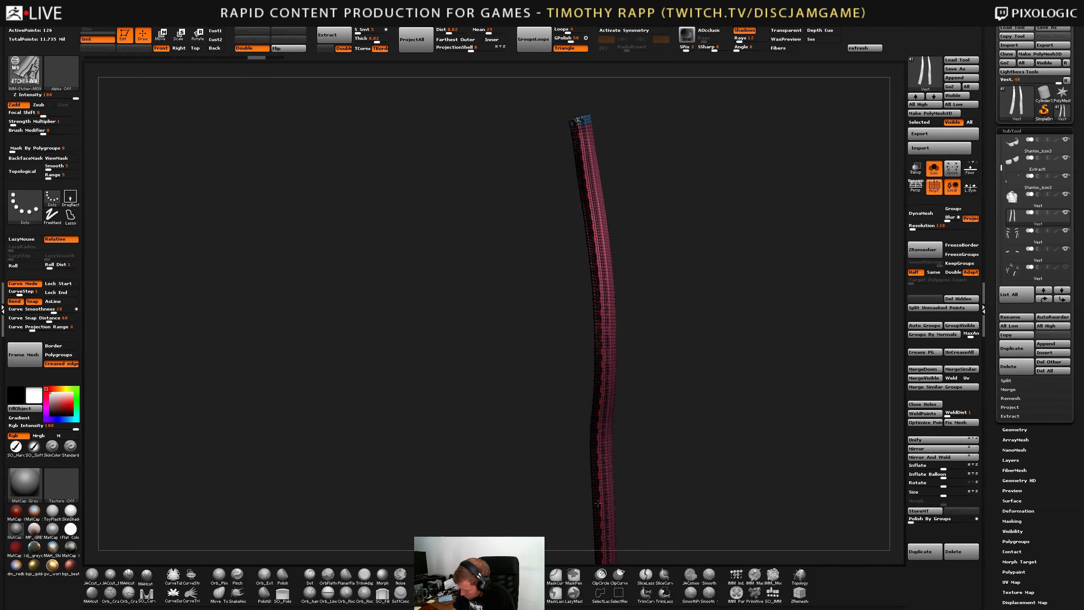
# Show the whole character again, refresh the zipper on the curve, and split its unmasked points into a separate subtool.
pyautogui.moveTo(660, 489)
pyautogui.mouseDown()
pyautogui.moveTo(638, 463)
pyautogui.moveTo(701, 430)
pyautogui.mouseUp()
pyautogui.click(934, 169)
pyautogui.moveTo(894, 299)
pyautogui.keyDown('alt'); pyautogui.mouseDown()
pyautogui.moveTo(704, 435)
pyautogui.moveTo(691, 468)
pyautogui.moveTo(656, 480)
pyautogui.moveTo(672, 480)
pyautogui.moveTo(645, 461)
pyautogui.moveTo(597, 458)
pyautogui.moveTo(662, 444)
pyautogui.mouseUp(); pyautogui.keyUp('alt')
pyautogui.press('s')
pyautogui.click(635, 492)
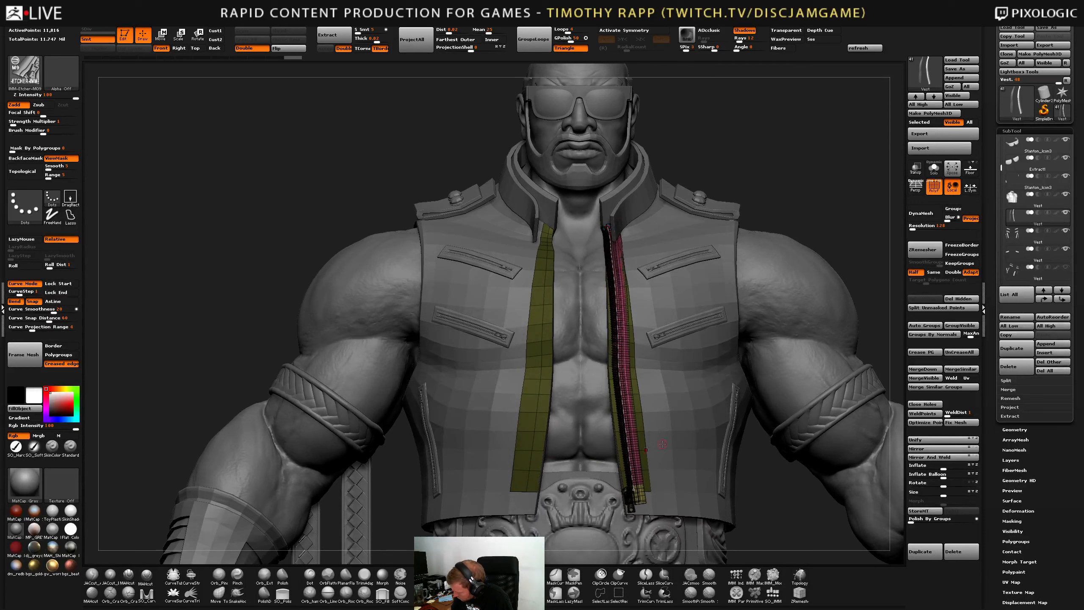
pyautogui.click(925, 308)
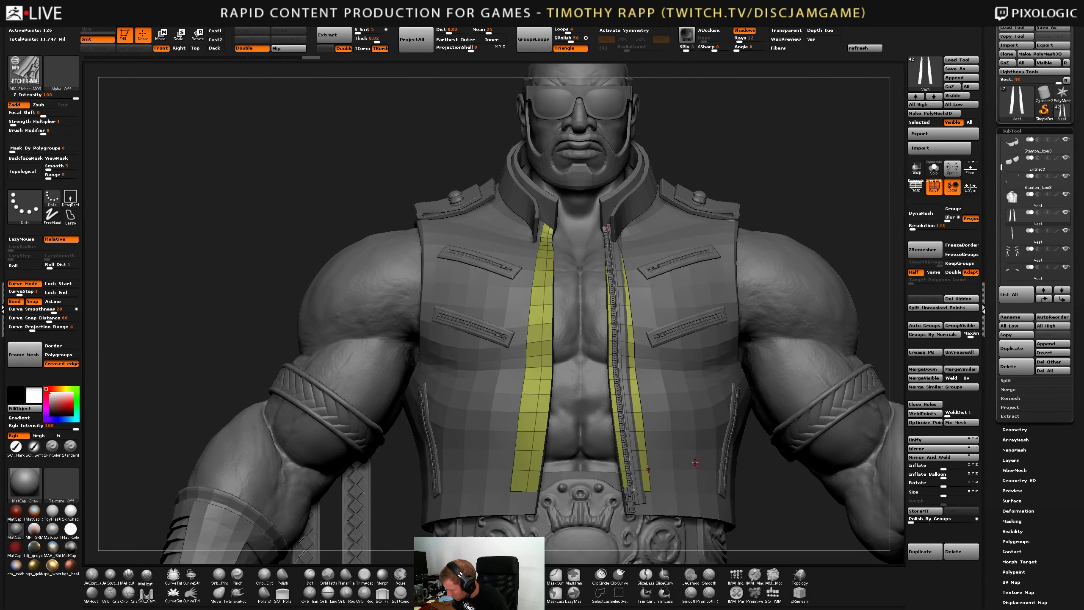
# Check the separated zipper subtool against the vest, return to the strips subtool, and isolate it.
pyautogui.press('Down')
pyautogui.moveTo(696, 463)
pyautogui.mouseDown(button='right')
pyautogui.moveTo(683, 466)
pyautogui.moveTo(717, 468)
pyautogui.moveTo(687, 470)
pyautogui.mouseUp(button='right')
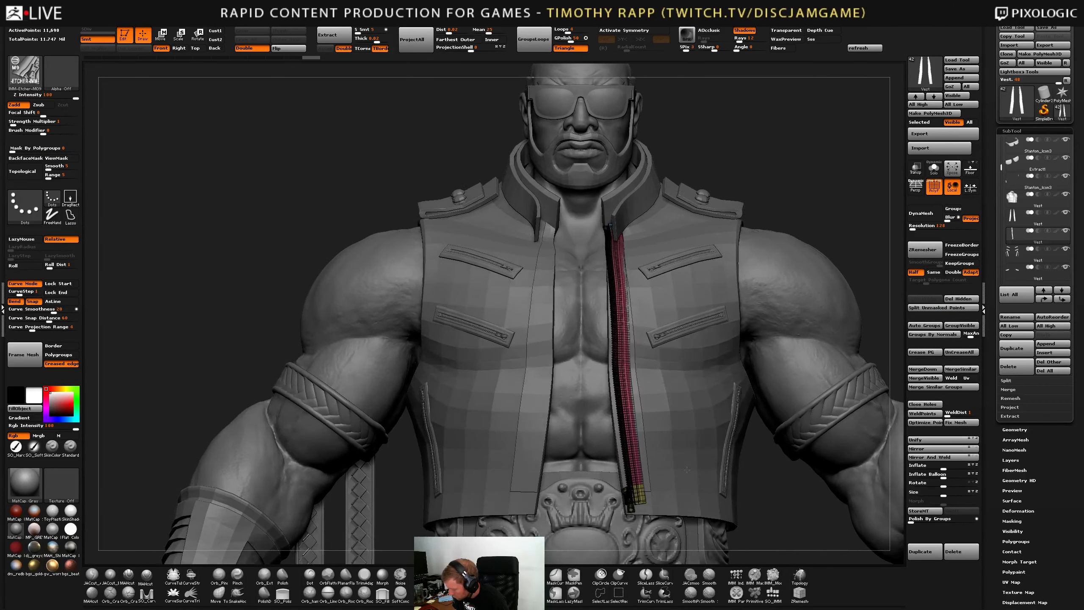
pyautogui.press('Up')
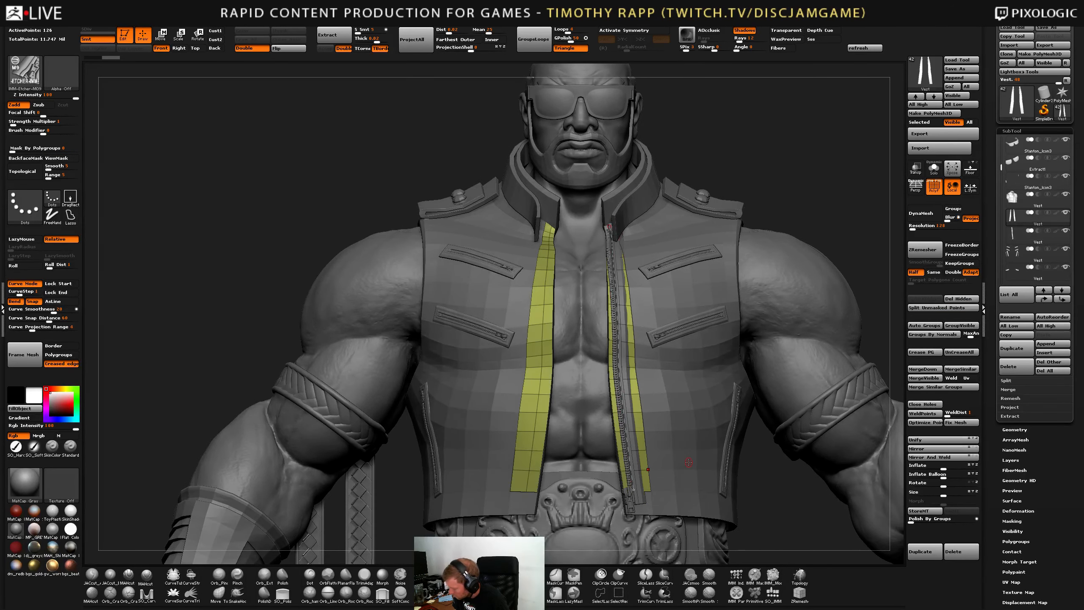
pyautogui.click(933, 170)
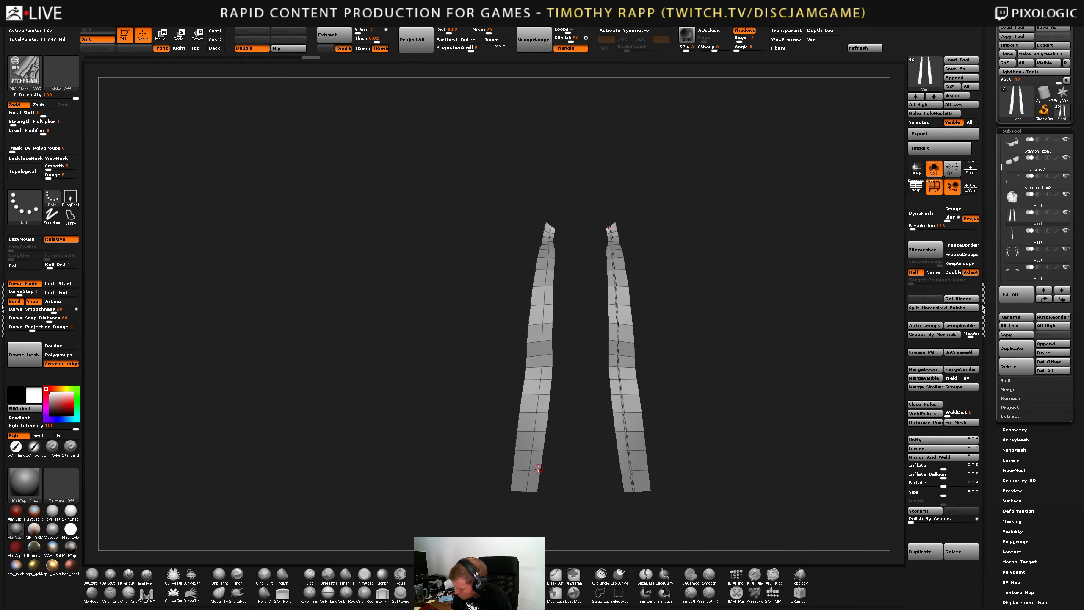
# Clear the creases from all edges of the two vest strips.
pyautogui.press('space')
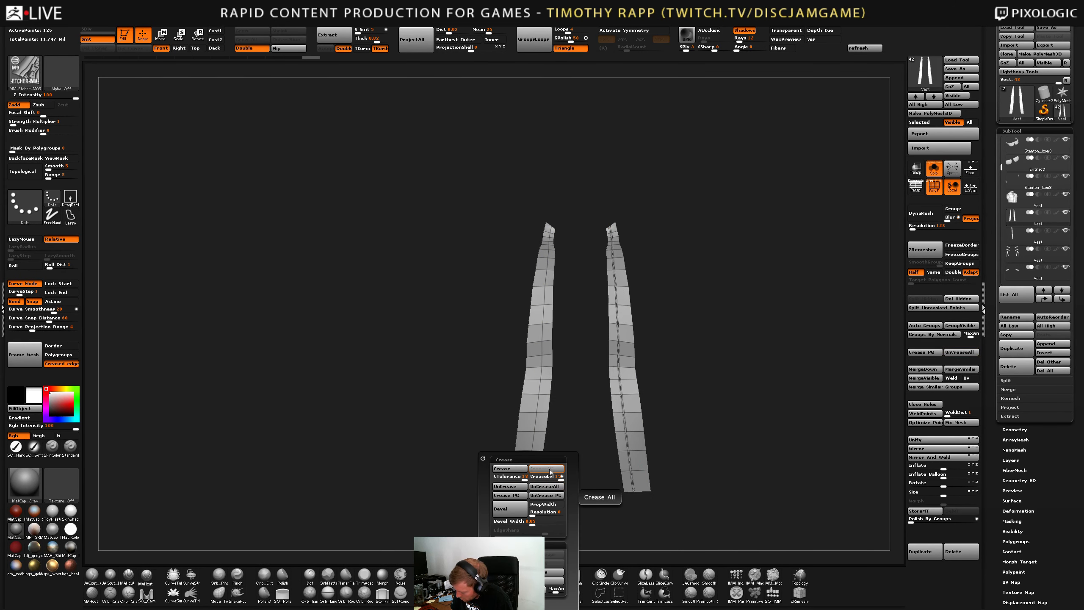
pyautogui.click(547, 473)
pyautogui.press('space')
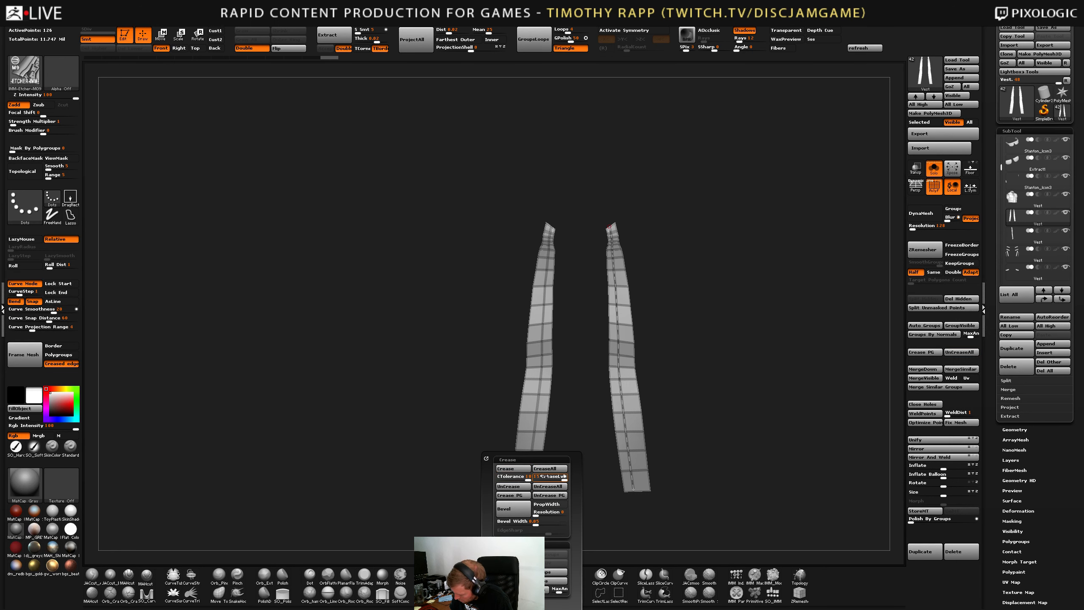
pyautogui.click(550, 487)
# Crease the left-hand strip's middle edge loop with ZModeler and frame the creased edges with a curve.
pyautogui.press('b')
pyautogui.press('z')
pyautogui.press('m')
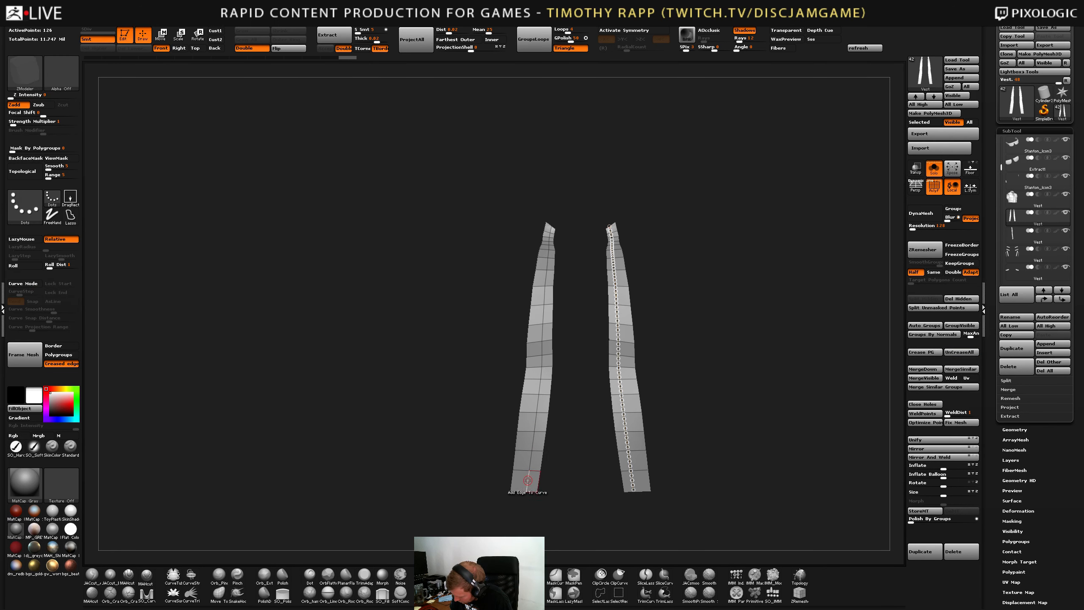
pyautogui.press('space')
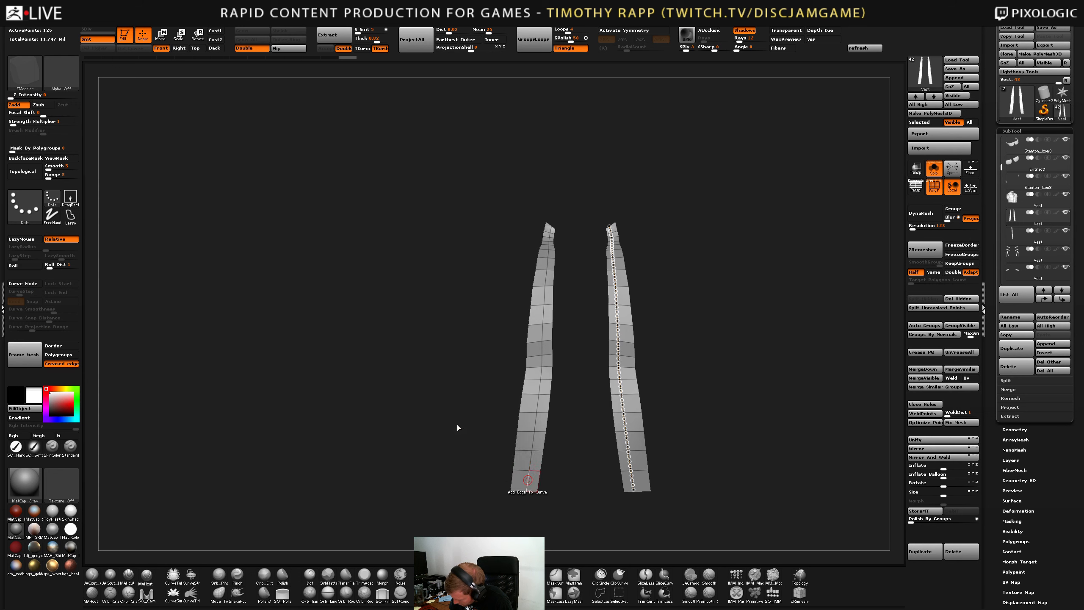
pyautogui.click(528, 481)
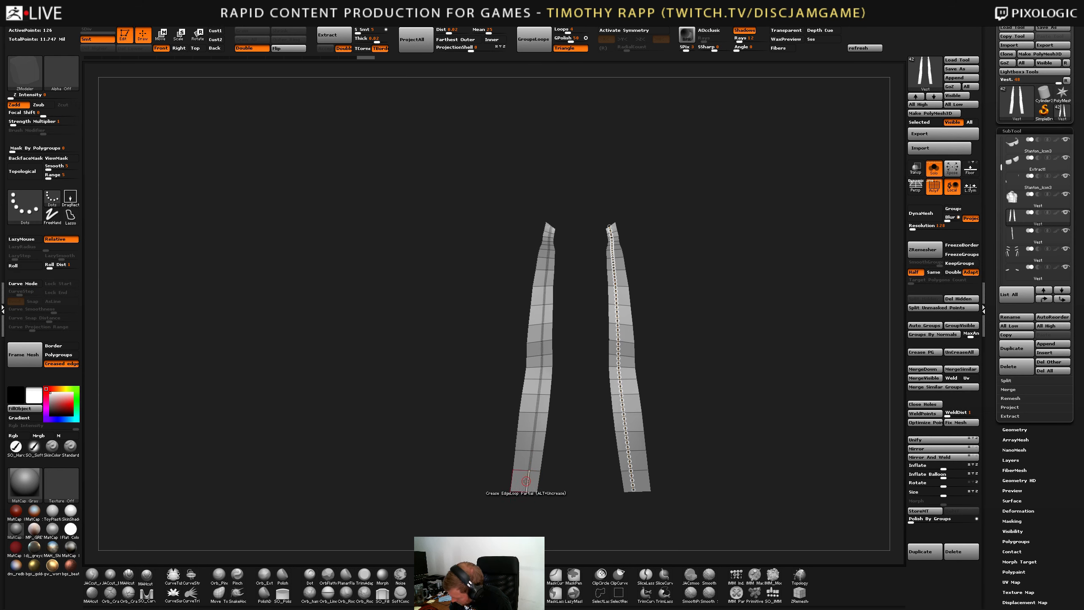
pyautogui.click(526, 481)
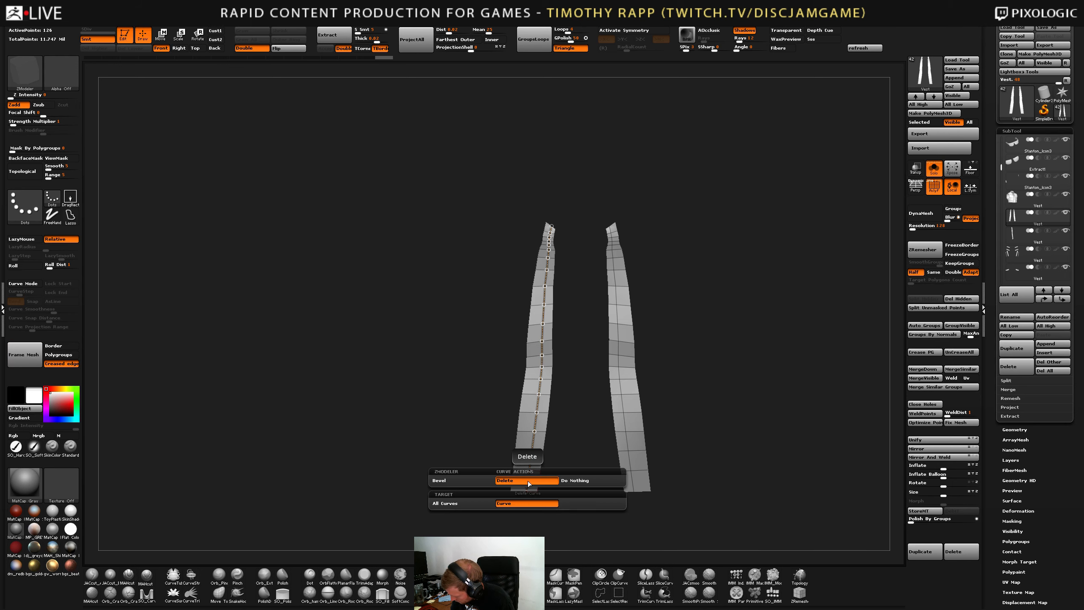
# Switch to the zipper brush, pick one of its meshes, and try applying it along the left-hand strip's middle curve.
pyautogui.press('b')
pyautogui.click(208, 569)
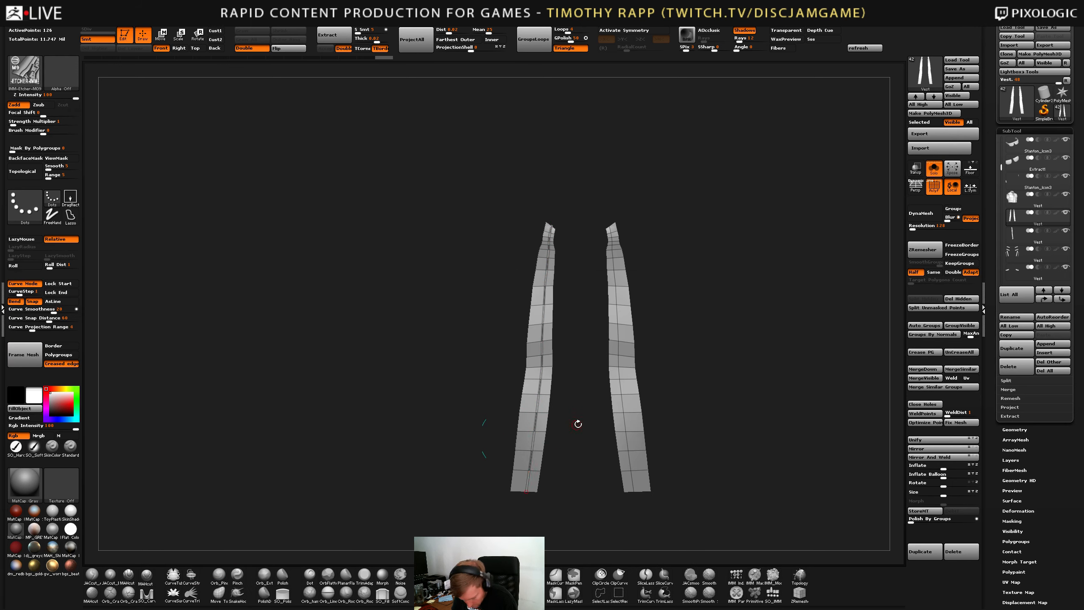
pyautogui.press('m')
pyautogui.click(518, 491)
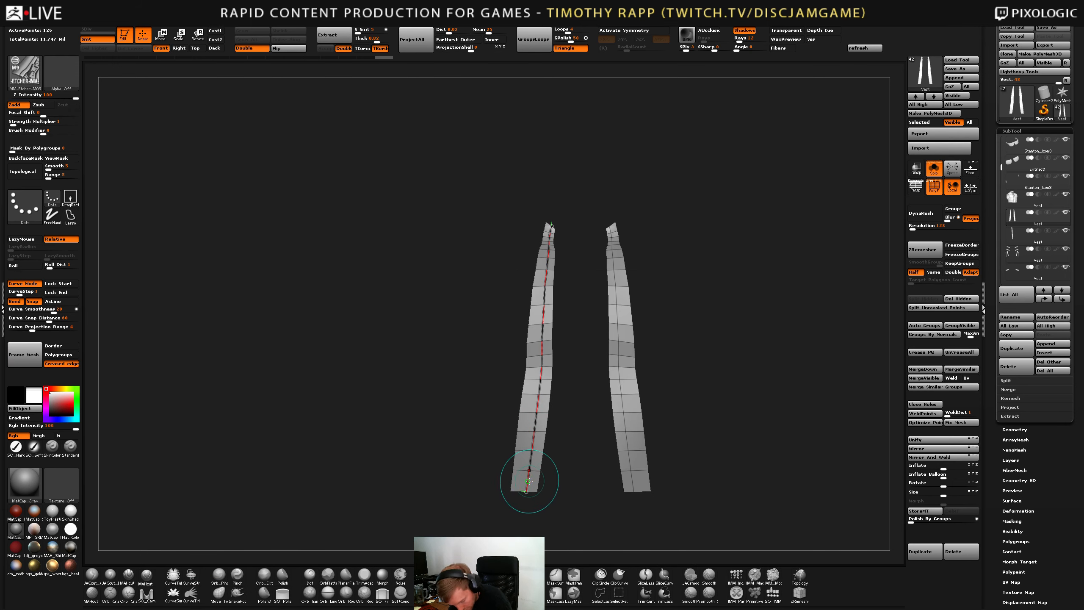
pyautogui.press('m')
pyautogui.click(440, 523)
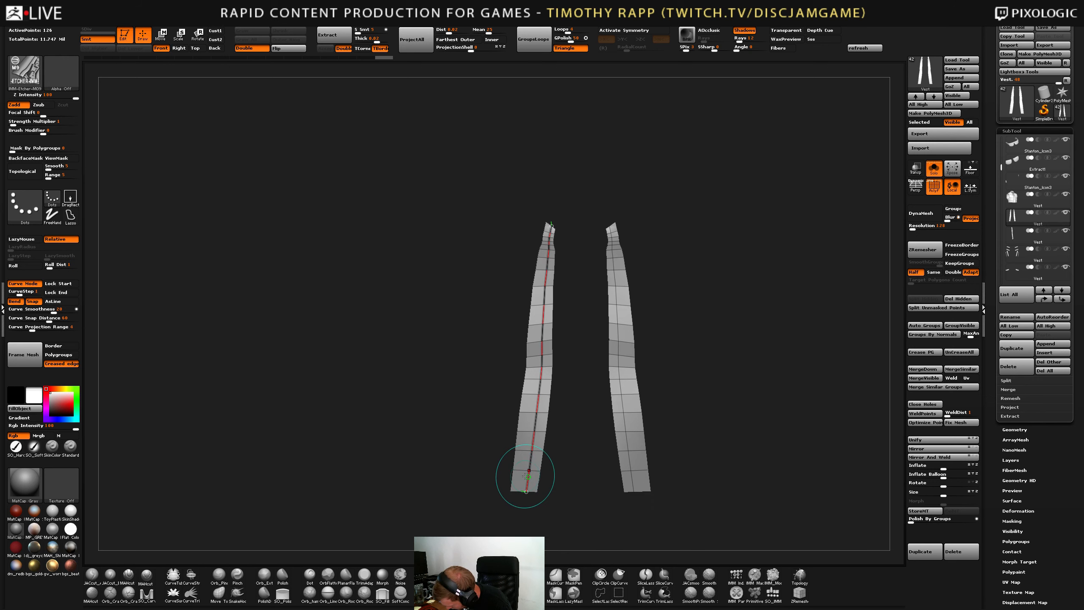
pyautogui.click(526, 496)
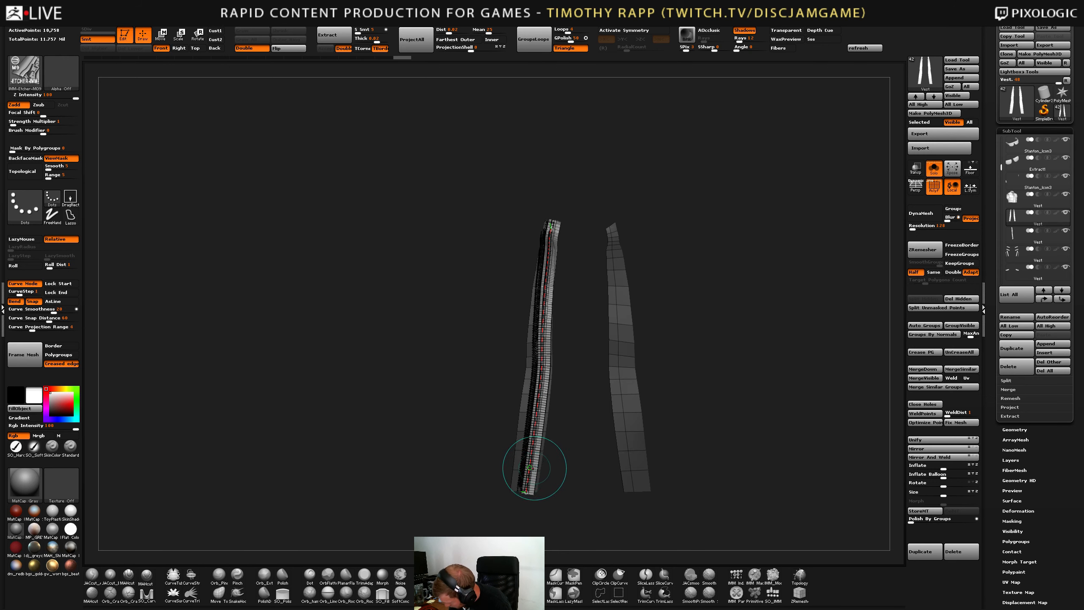
pyautogui.moveTo(536, 468); pyautogui.dragTo(602, 438, button='right')
pyautogui.keyDown('alt'); pyautogui.moveTo(539, 406); pyautogui.dragTo(516, 317, button='right'); pyautogui.keyUp('alt')
pyautogui.moveTo(545, 273); pyautogui.dragTo(526, 394, button='right')
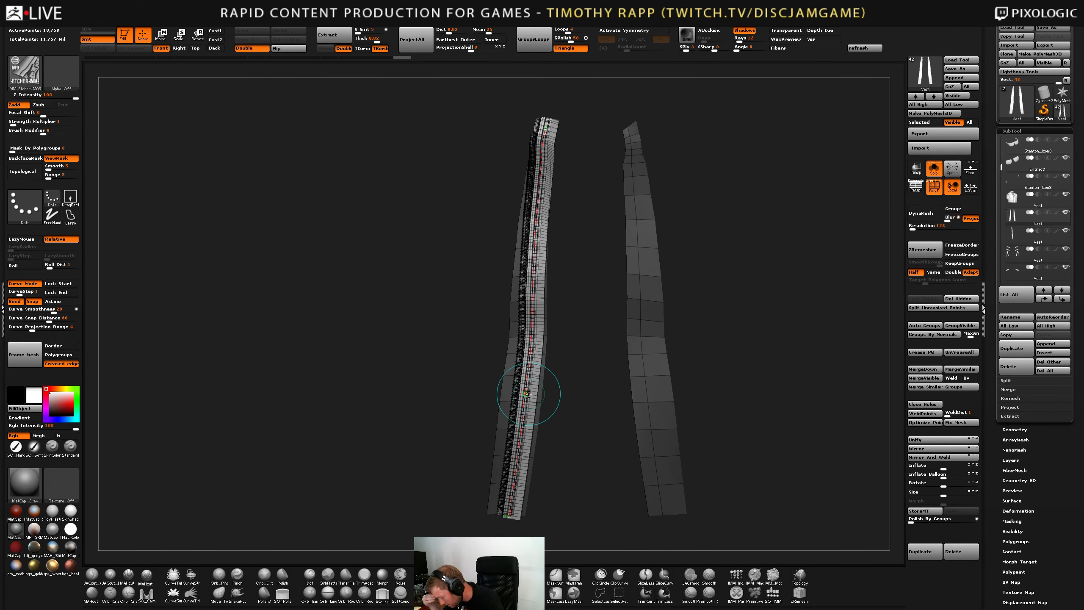
# Undo the left-hand strip's zipper, its framed curve and its middle-loop crease.
pyautogui.hotkey('ctrl', 'z')
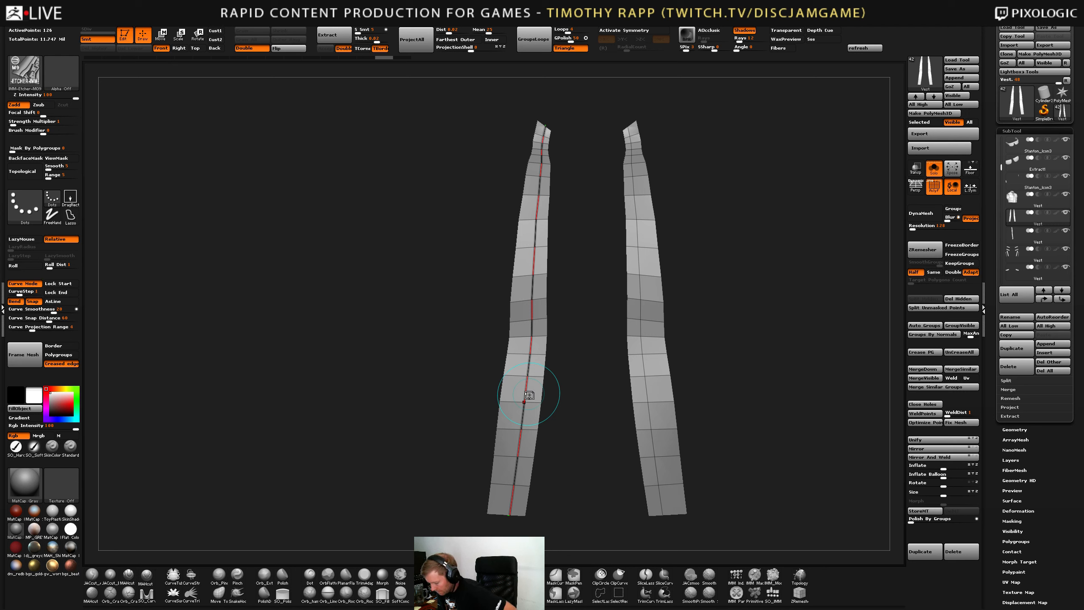
pyautogui.click(529, 395)
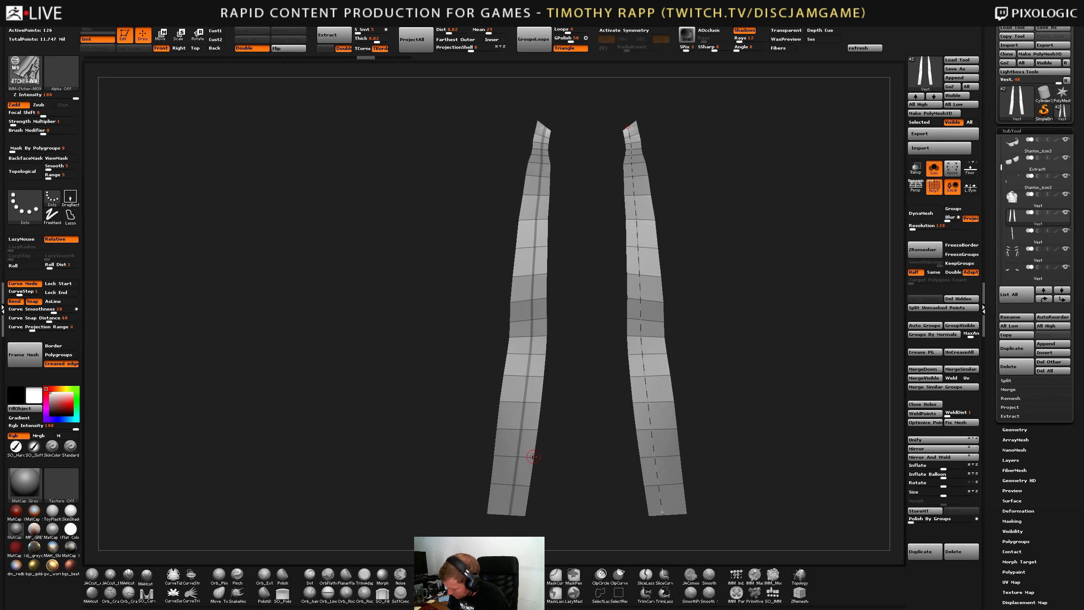
pyautogui.keyDown('alt'); pyautogui.click(534, 457); pyautogui.keyUp('alt')
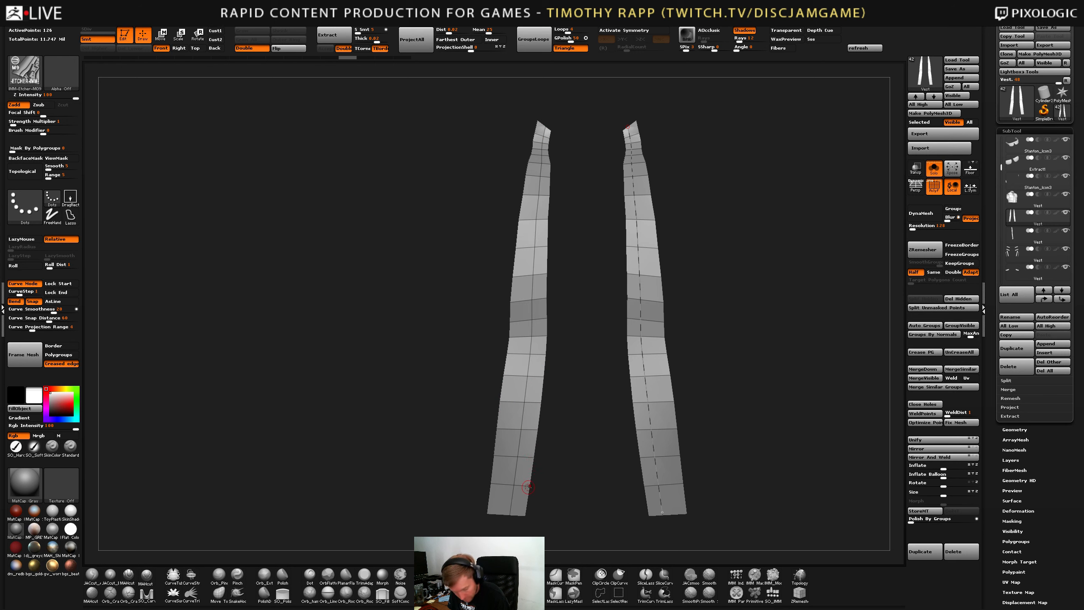
# Crease the left-hand strip's inner border loop with ZModeler and frame the creased edges with a curve.
pyautogui.press('b')
pyautogui.press('z')
pyautogui.press('m')
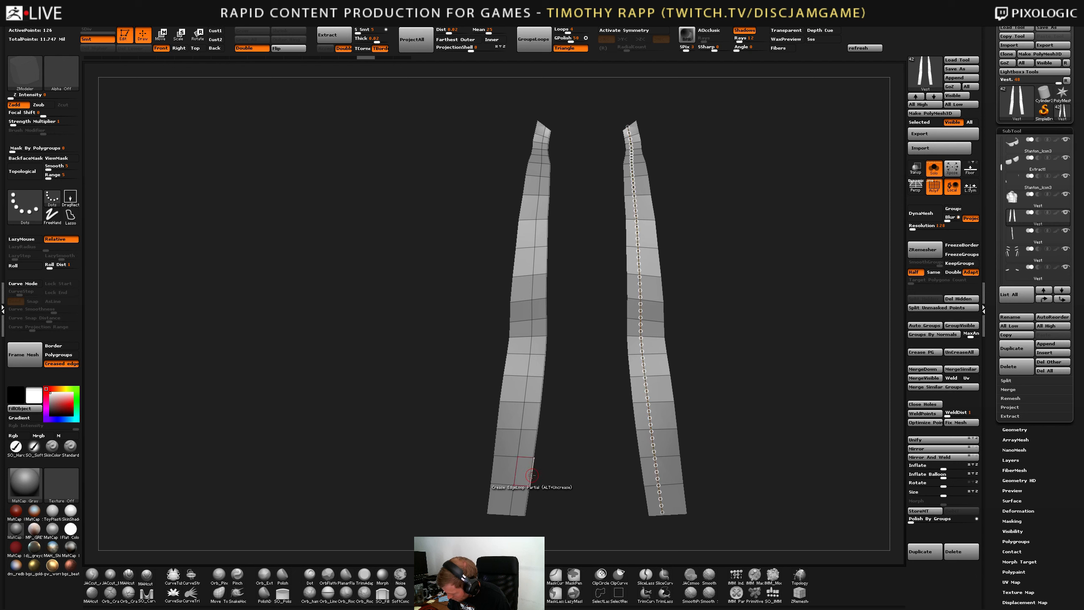
pyautogui.click(24, 355)
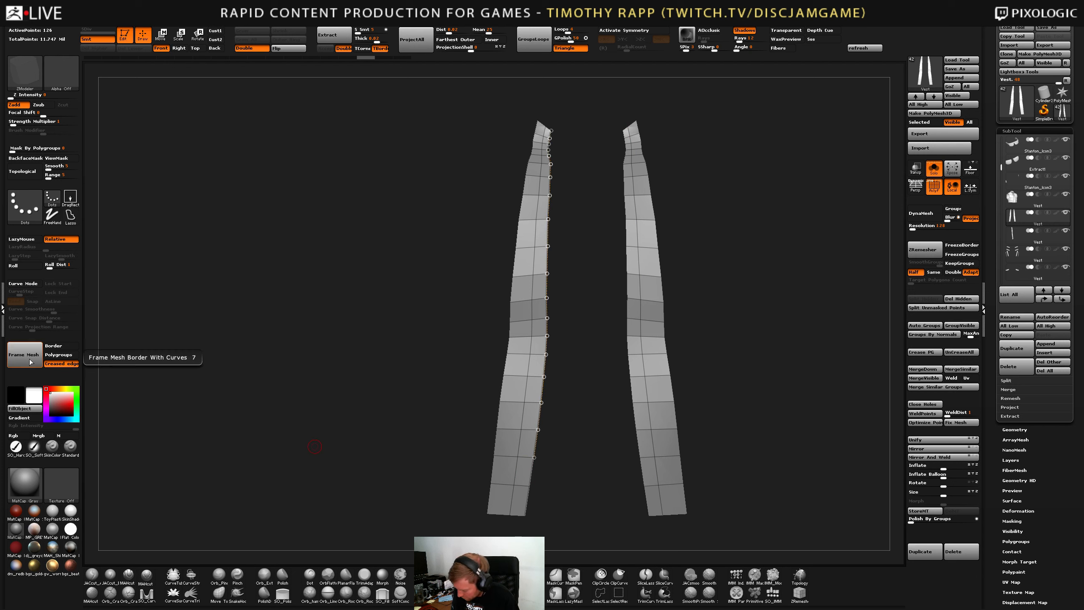
pyautogui.moveTo(451, 466); pyautogui.dragTo(413, 485)
pyautogui.hotkey('ctrl', 'z')
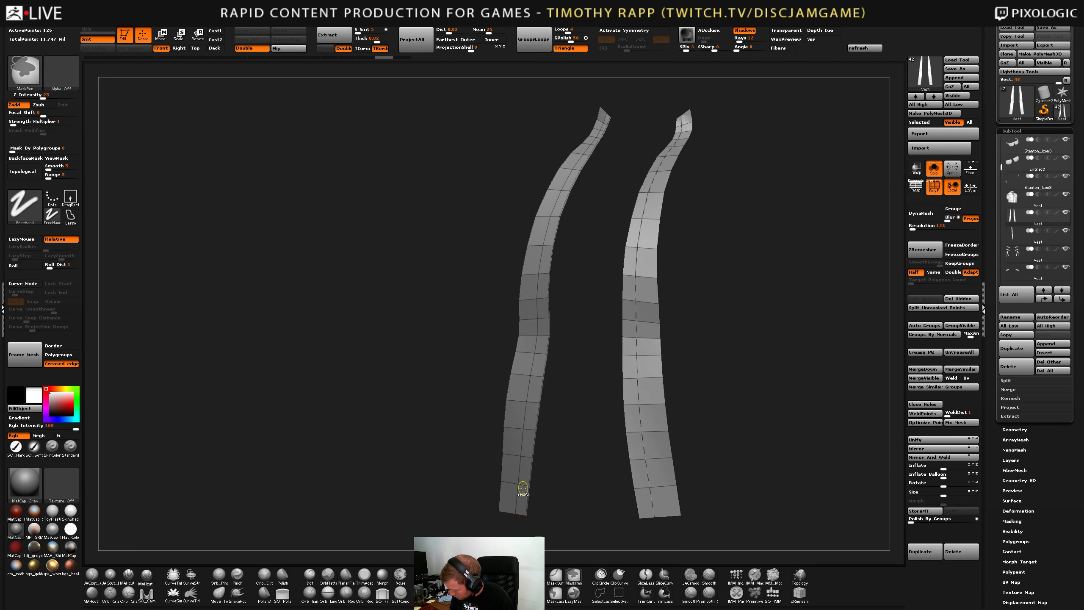
pyautogui.moveTo(523, 494)
pyautogui.mouseDown(button='right')
pyautogui.moveTo(540, 487)
pyautogui.moveTo(513, 502)
pyautogui.mouseUp(button='right')
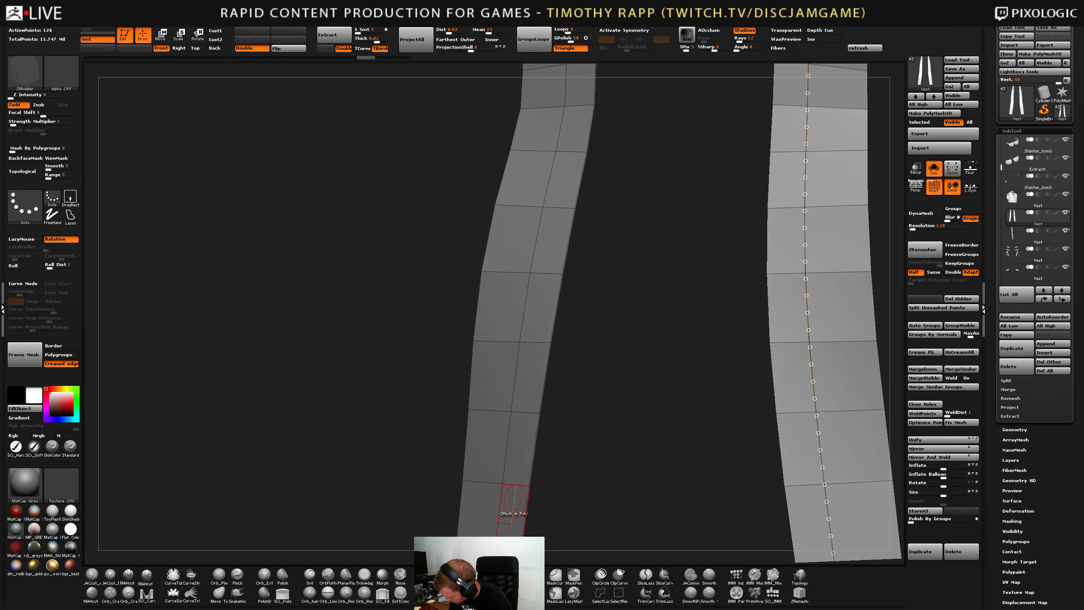
pyautogui.hotkey('ctrl', 'shift', 'z')
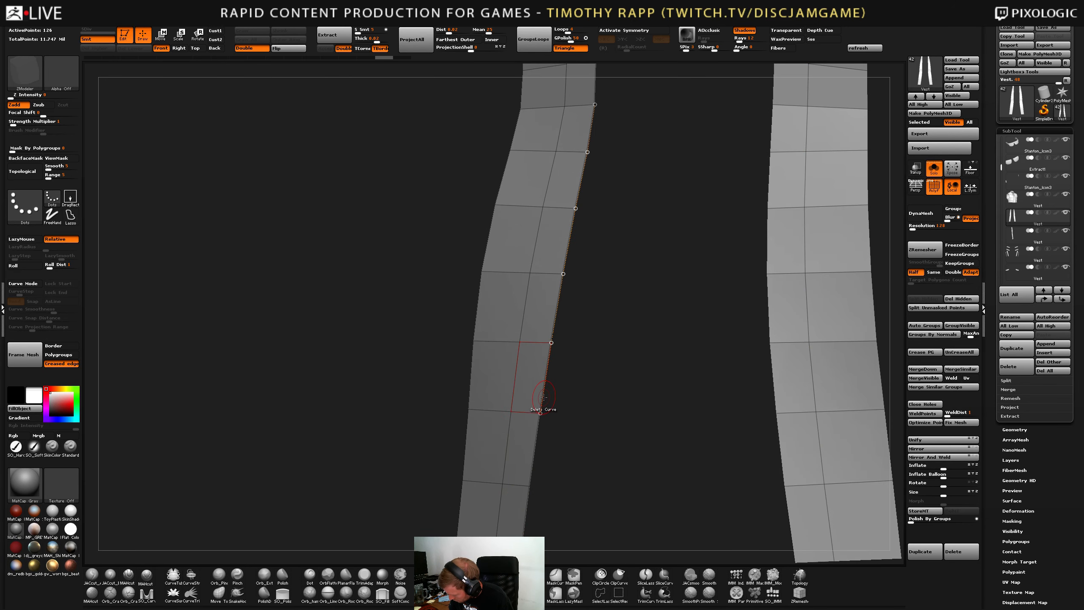
# Return to the zipper brush and apply its mesh along the curve on the left-hand strip's inner border.
pyautogui.press('space')
pyautogui.press('b')
pyautogui.click(270, 556)
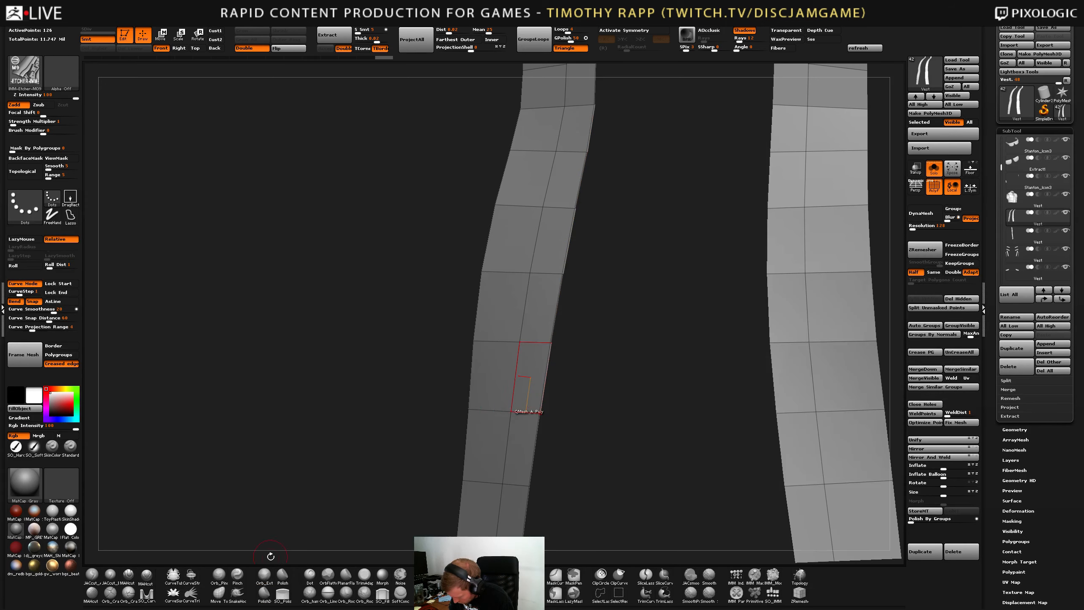
pyautogui.click(538, 387)
pyautogui.moveTo(538, 388)
pyautogui.mouseDown(button='right')
pyautogui.moveTo(517, 429)
pyautogui.moveTo(539, 455)
pyautogui.mouseUp(button='right')
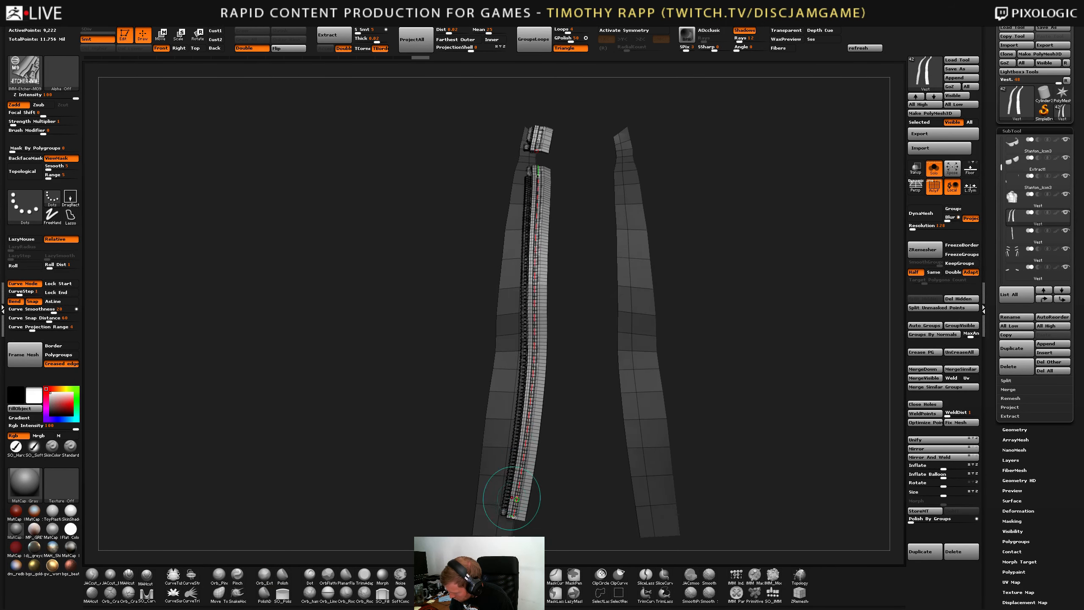
# Undo the zipper, the framed curve and the crease on the left-hand strip's inner border.
pyautogui.moveTo(514, 499); pyautogui.dragTo(545, 436, button='right')
pyautogui.hotkey('ctrl', 'z')
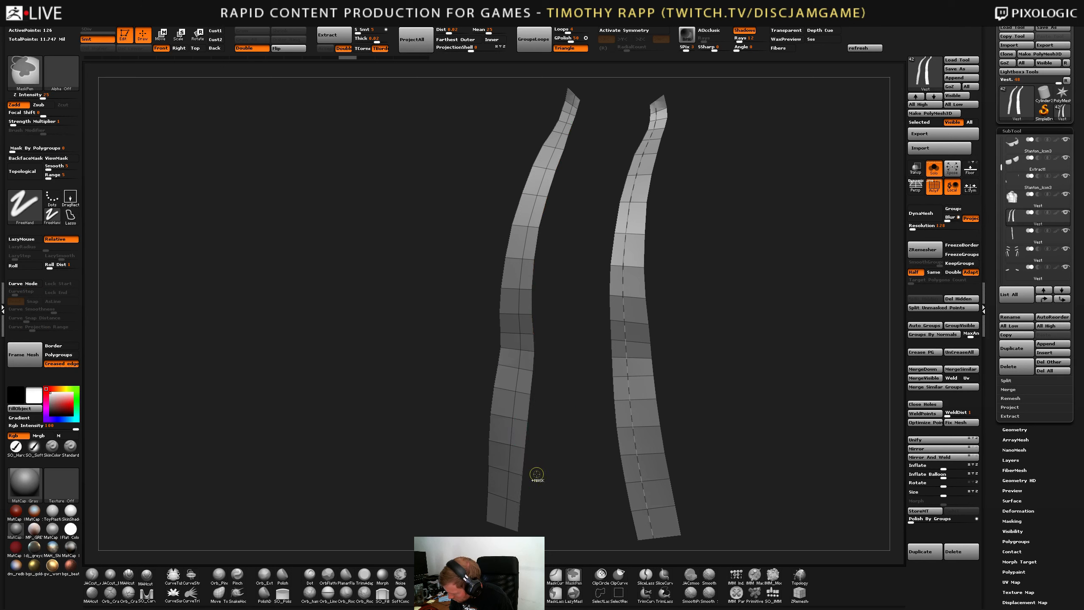
pyautogui.keyDown('shift'); pyautogui.moveTo(530, 481); pyautogui.dragTo(511, 471, button='right'); pyautogui.keyUp('shift')
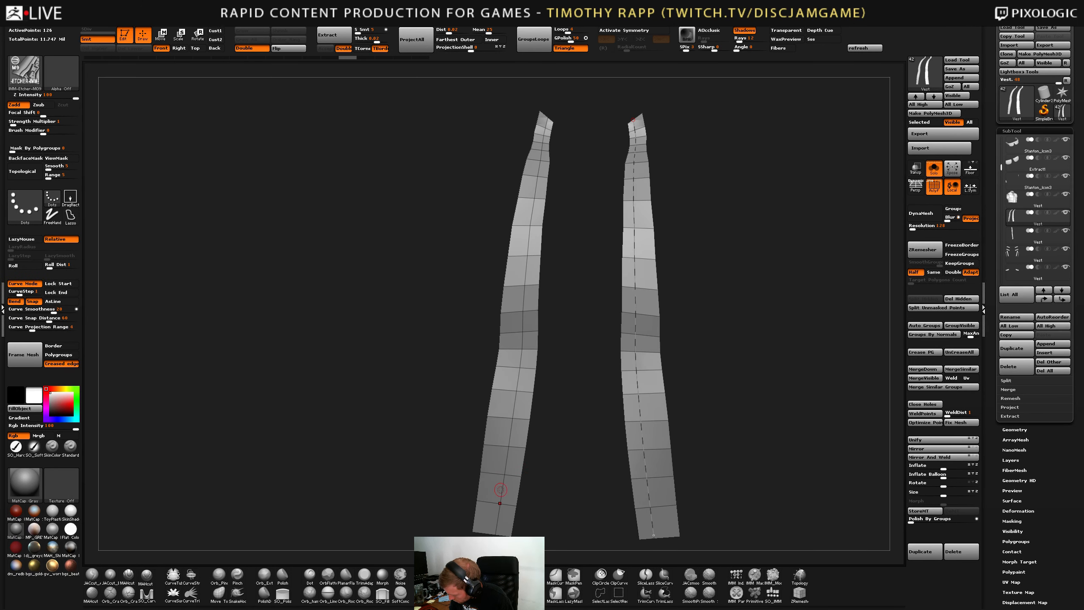
# Crease the left-hand strip's middle edge loop with ZModeler and frame the creased edges with a curve.
pyautogui.press('b')
pyautogui.press('z')
pyautogui.press('m')
pyautogui.click(503, 488)
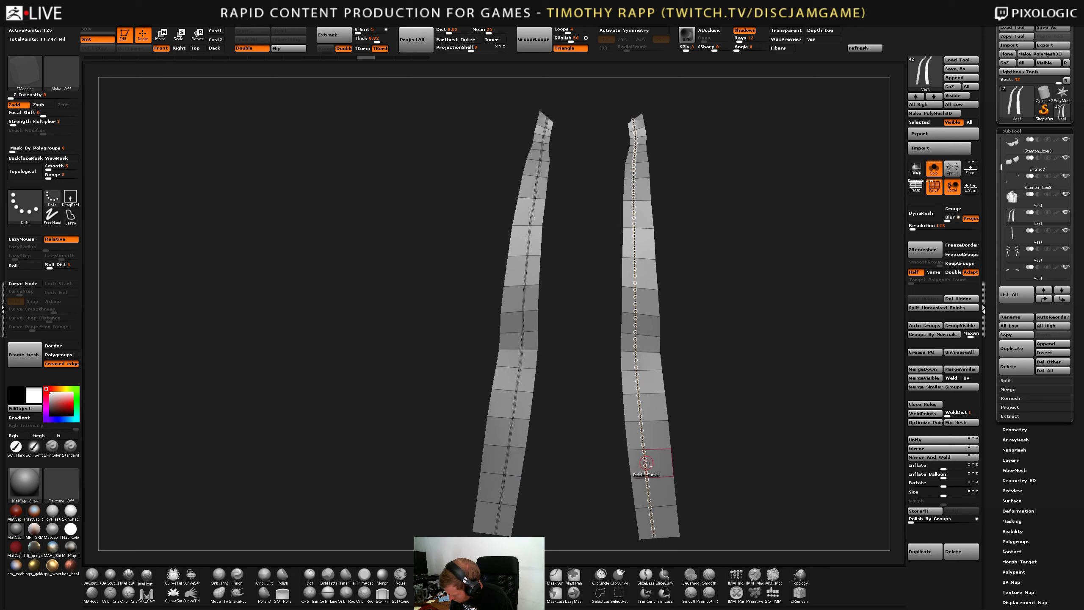
pyautogui.click(25, 356)
# Switch back to the zipper brush and apply its mesh along the left-hand strip's middle curve.
pyautogui.press('b')
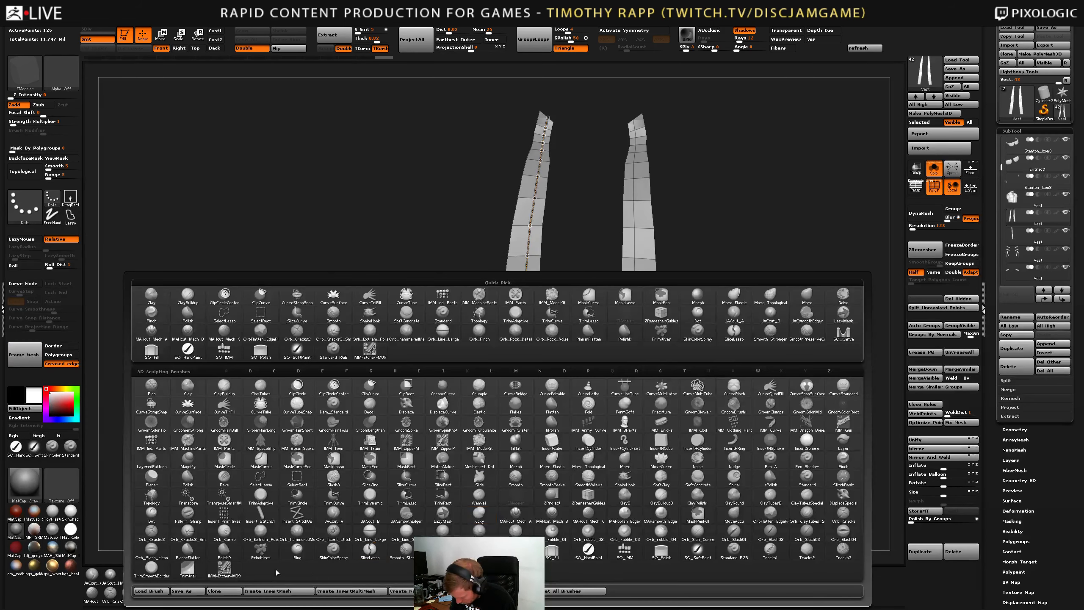
pyautogui.click(224, 570)
pyautogui.click(497, 522)
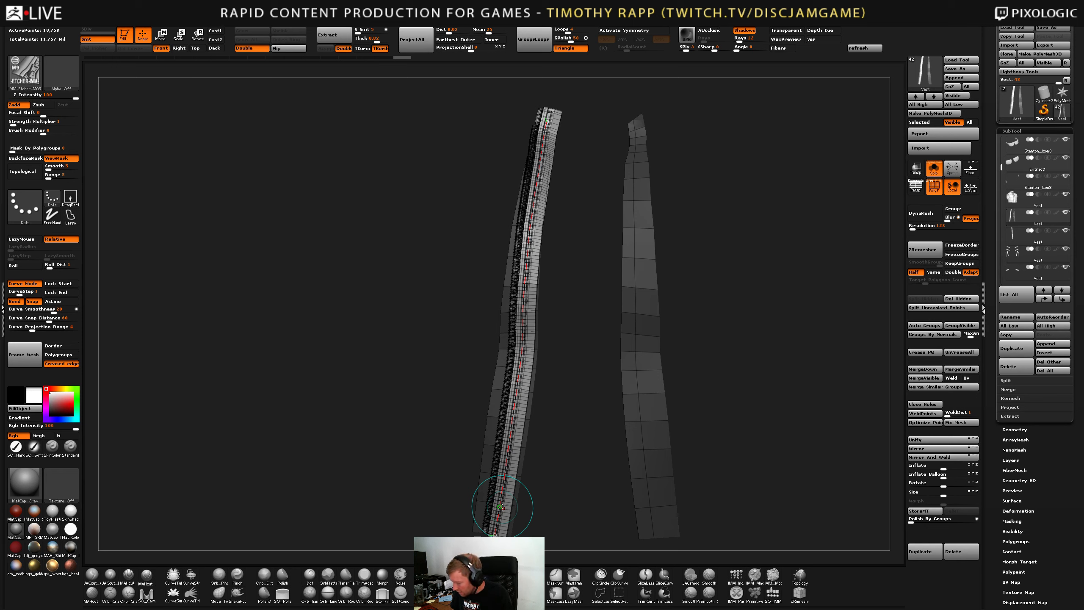
pyautogui.moveTo(522, 440)
pyautogui.mouseDown(button='right')
pyautogui.moveTo(507, 480)
pyautogui.moveTo(505, 449)
pyautogui.mouseUp(button='right')
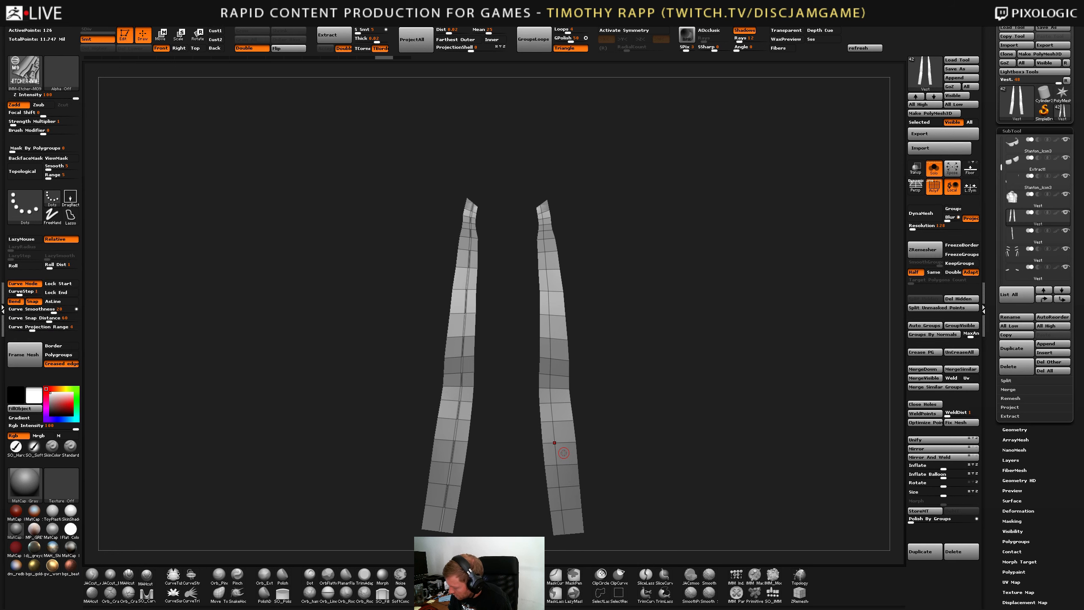
# Step back through the history until the right-hand strip's middle curve is restored and the left-hand strip has no crease.
pyautogui.keyDown('ctrl'); pyautogui.moveTo(564, 456); pyautogui.dragTo(527, 452, button='right'); pyautogui.keyUp('ctrl')
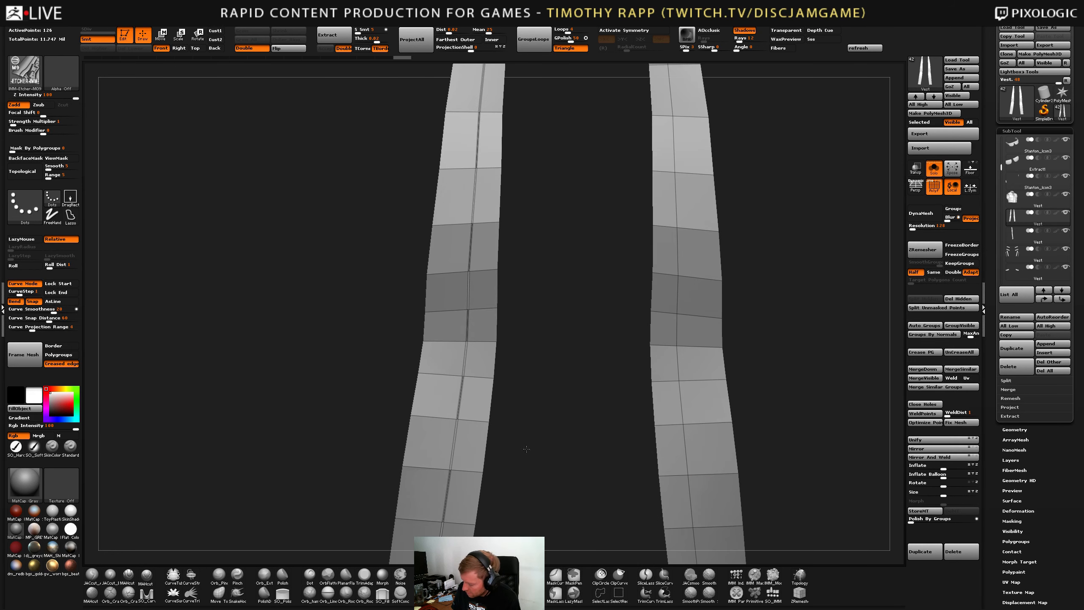
pyautogui.keyDown('alt'); pyautogui.moveTo(466, 429); pyautogui.dragTo(476, 320, button='right'); pyautogui.keyUp('alt')
pyautogui.hotkey('ctrl', 'z')
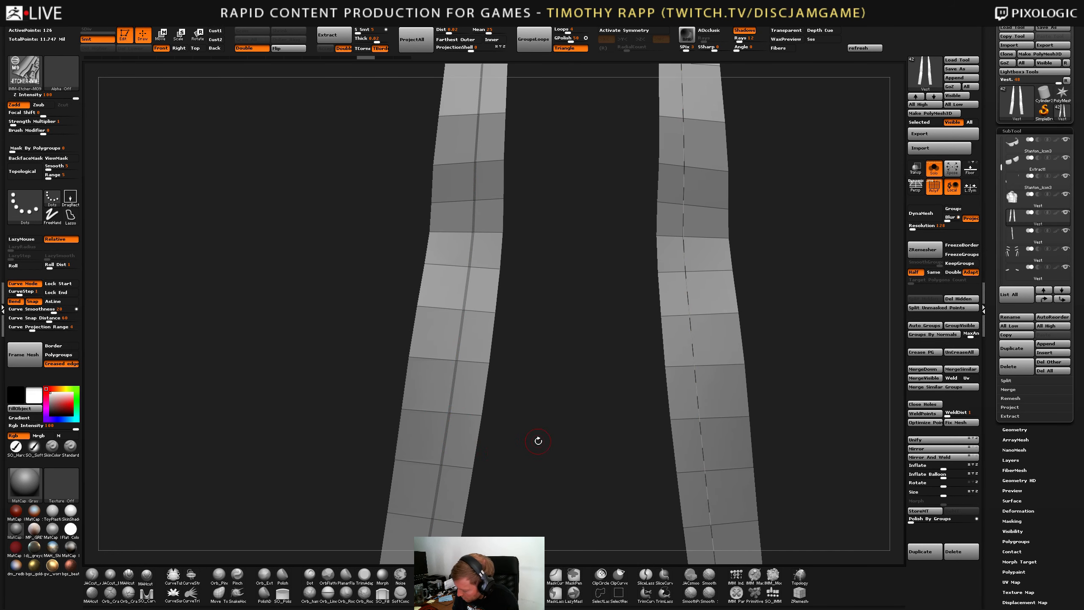
pyautogui.keyDown('ctrl'); pyautogui.moveTo(537, 441); pyautogui.dragTo(446, 449, button='right'); pyautogui.keyUp('ctrl')
pyautogui.keyDown('alt'); pyautogui.moveTo(512, 423); pyautogui.dragTo(514, 477, button='right'); pyautogui.keyUp('alt')
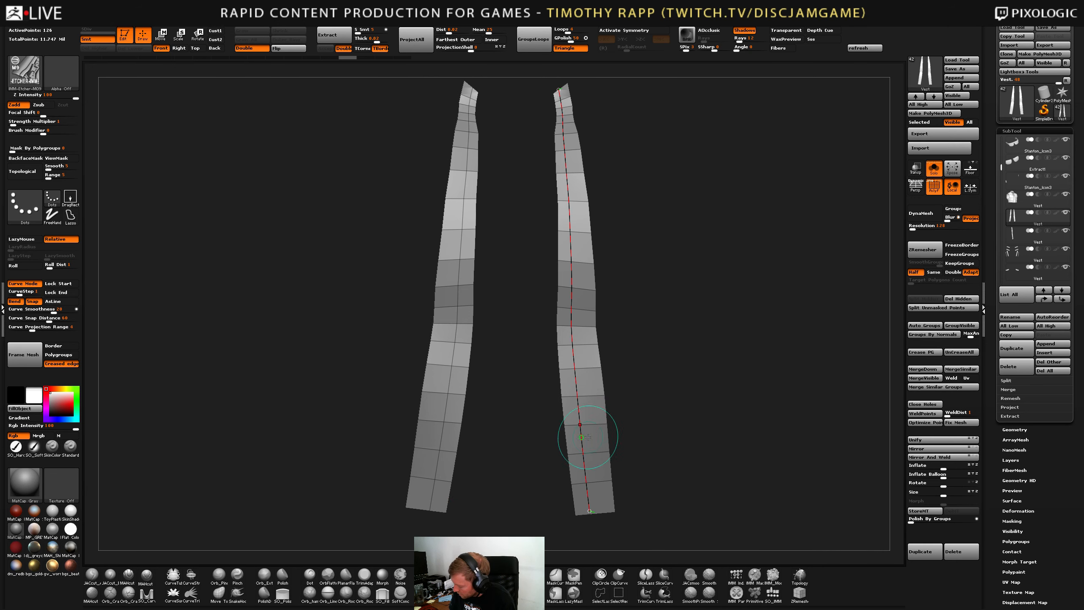
# Show all subtools, examine the zipper along the vest's opening, and make the two-strip Vest subtool active again.
pyautogui.click(933, 168)
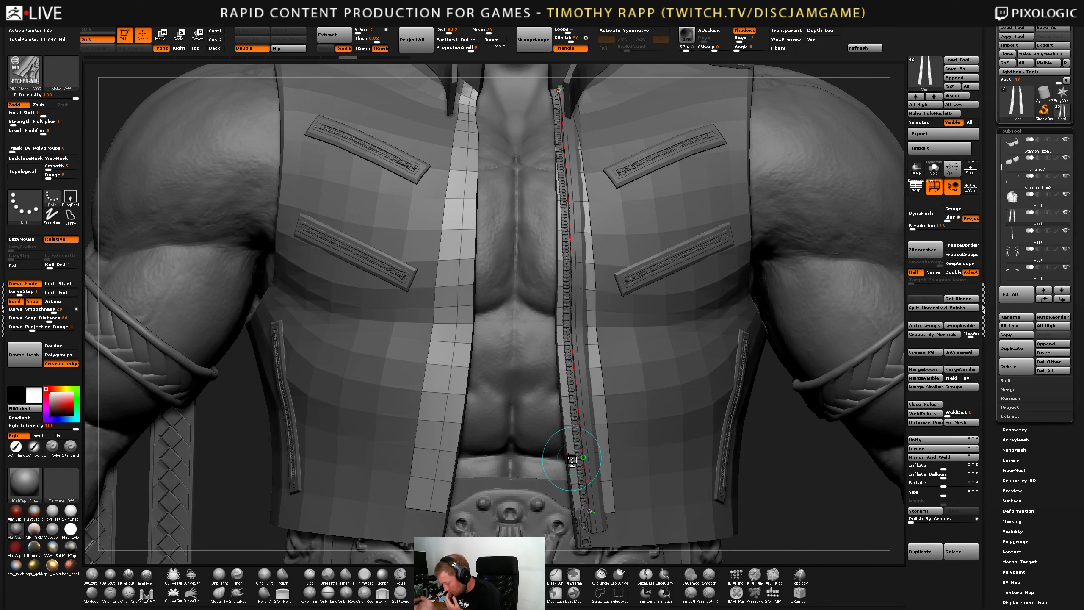
pyautogui.moveTo(603, 484); pyautogui.dragTo(594, 512, button='right')
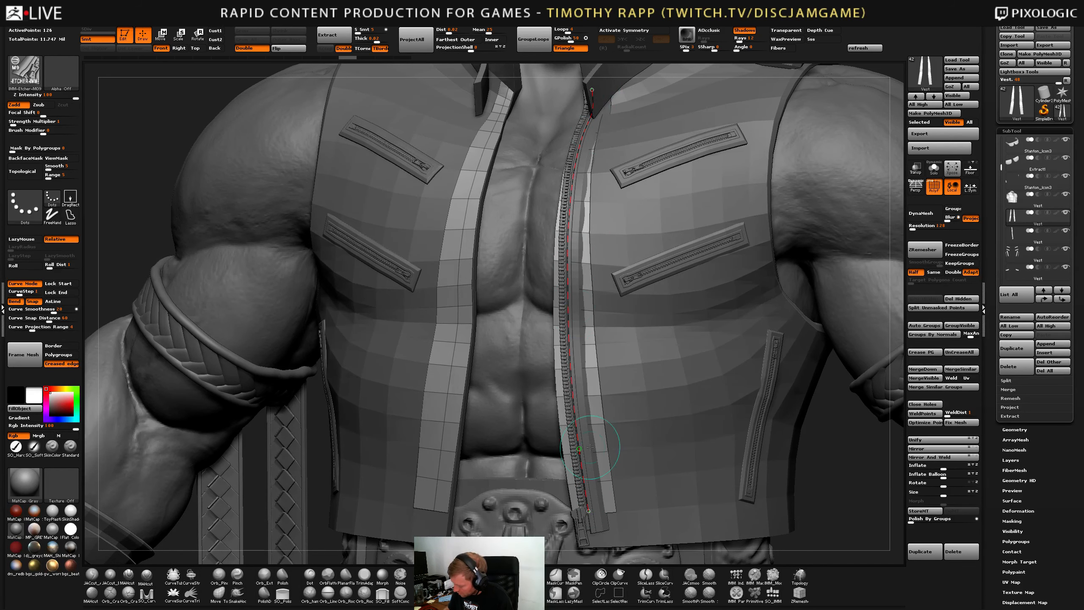
pyautogui.moveTo(572, 450); pyautogui.dragTo(480, 464, button='right')
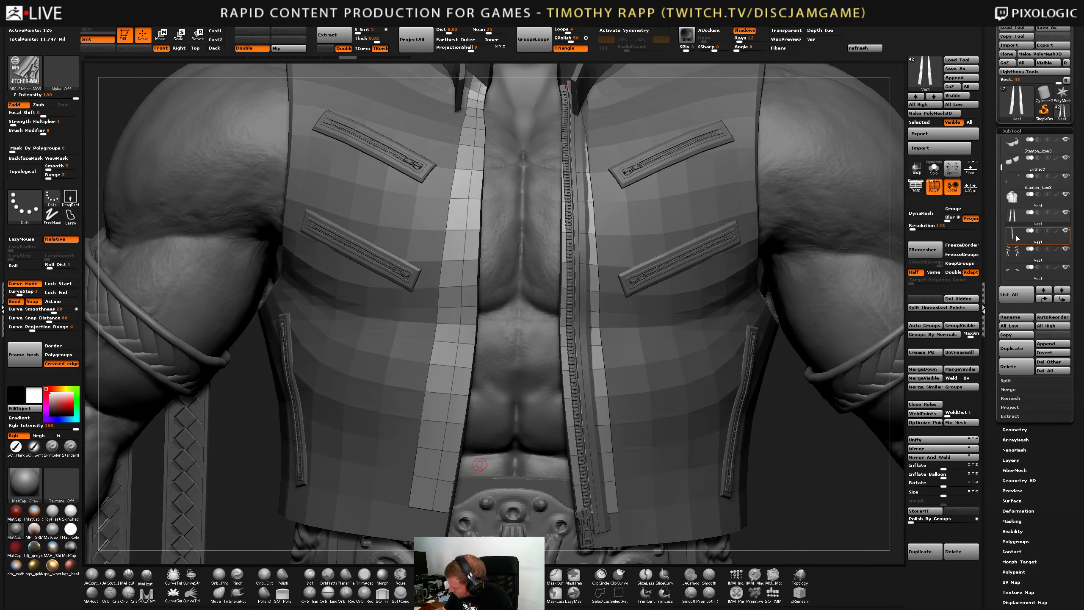
pyautogui.click(1011, 217)
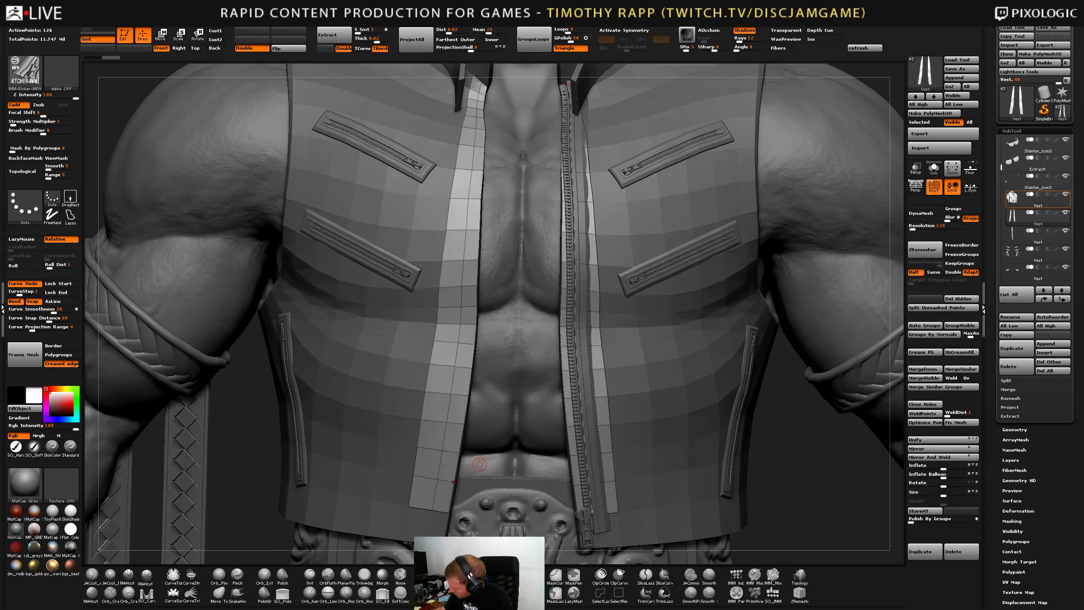
pyautogui.click(1012, 198)
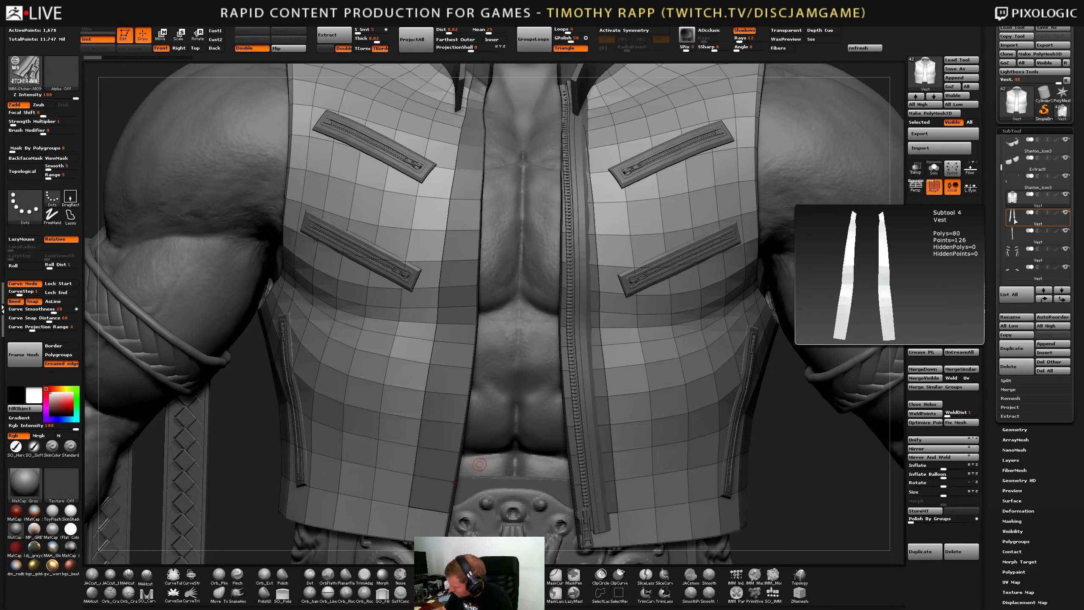
pyautogui.click(1014, 218)
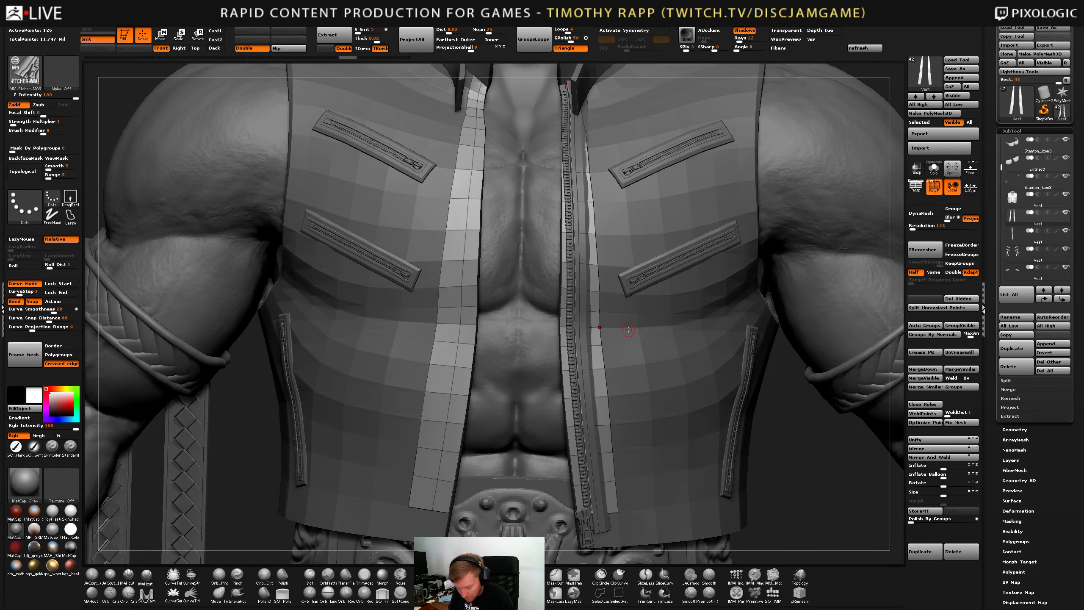
# Isolate the strips, crease the left-hand strip's middle loop again with ZModeler, and frame the creased edges.
pyautogui.hotkey('alt', 's')
pyautogui.press('b')
pyautogui.press('z')
pyautogui.press('m')
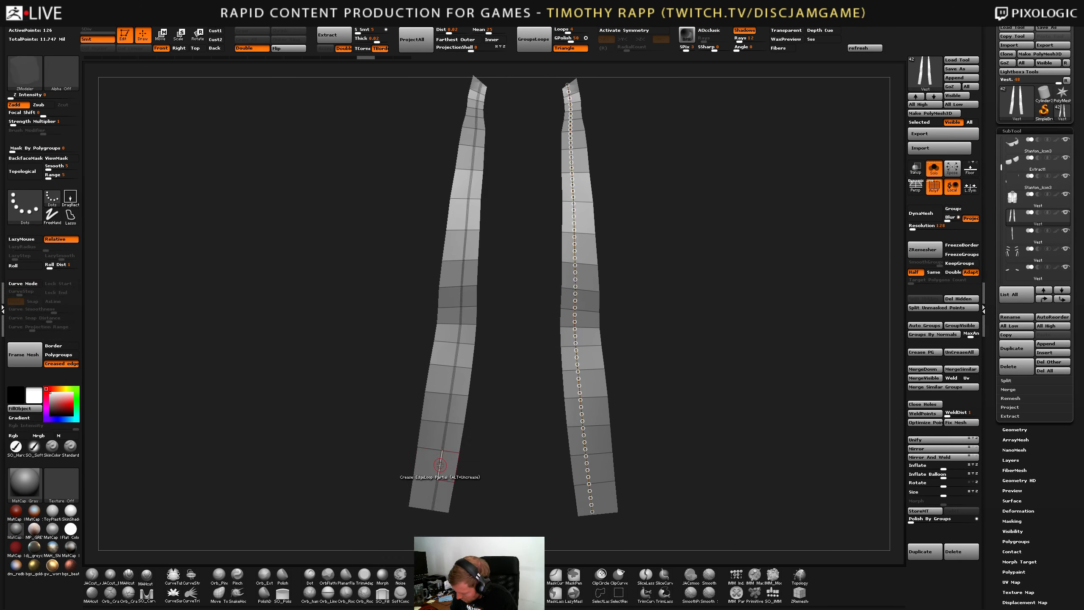
pyautogui.click(26, 362)
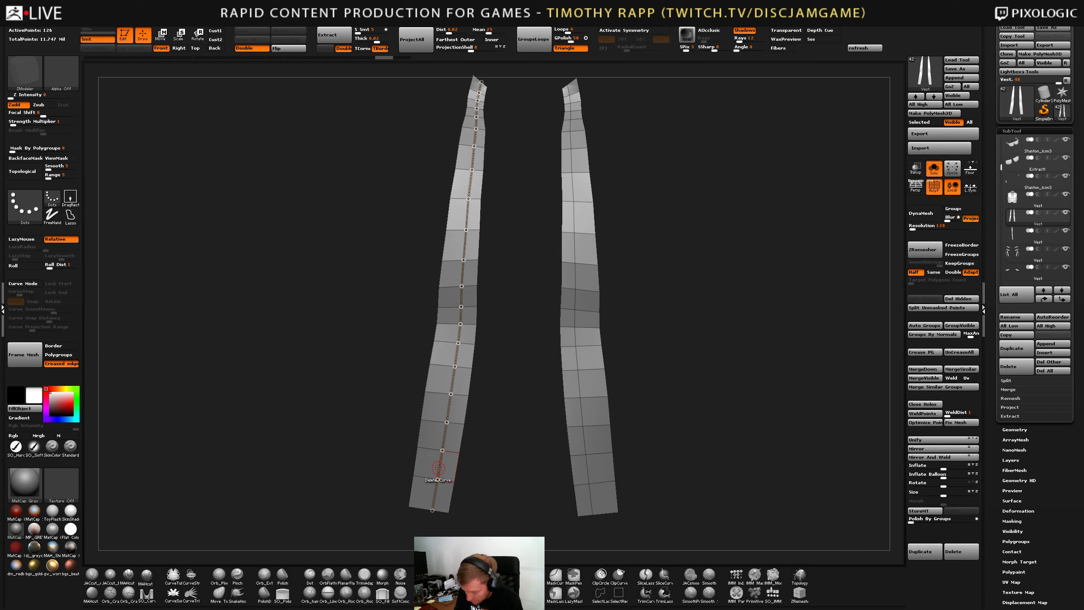
# Apply the zipper brush's mesh to the newly framed middle curve and inspect the left-hand strip's zipper.
pyautogui.press('b')
pyautogui.press('i')
pyautogui.press('m')
pyautogui.click(440, 463)
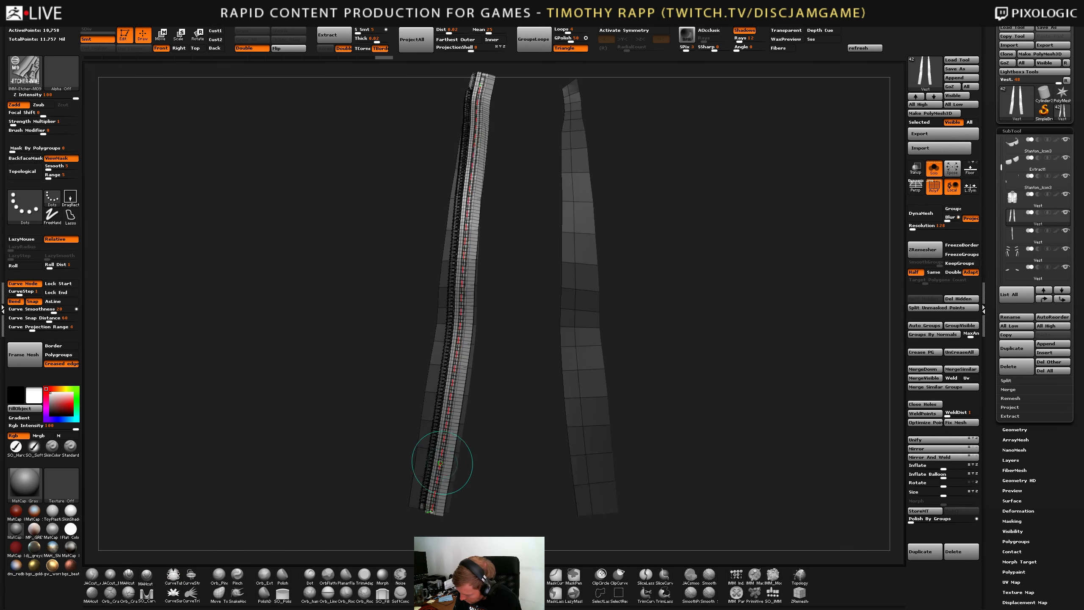
pyautogui.keyDown('alt'); pyautogui.moveTo(464, 289); pyautogui.dragTo(451, 421, button='right'); pyautogui.keyUp('alt')
pyautogui.moveTo(465, 216); pyautogui.dragTo(472, 390, button='right')
# Undo the newly applied zipper together with the left-hand strip's framed curve and middle crease.
pyautogui.hotkey('ctrl', 'z')
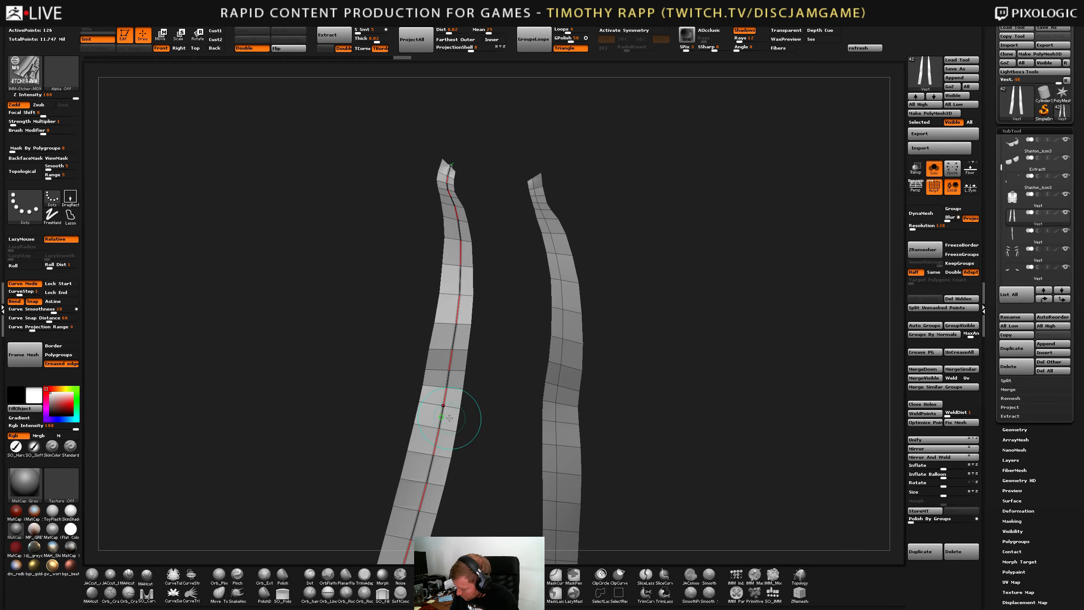
pyautogui.hotkey('ctrl', 'z')
pyautogui.moveTo(432, 456)
pyautogui.keyDown('alt'); pyautogui.mouseDown(button='right')
pyautogui.moveTo(455, 384)
pyautogui.moveTo(500, 408)
pyautogui.mouseUp(button='right'); pyautogui.keyUp('alt')
# Switch to ZModeler, change the QMesh target from a single polygon to a polygroup option, and thicken the left-hand strip.
pyautogui.press('b')
pyautogui.press('z')
pyautogui.press('m')
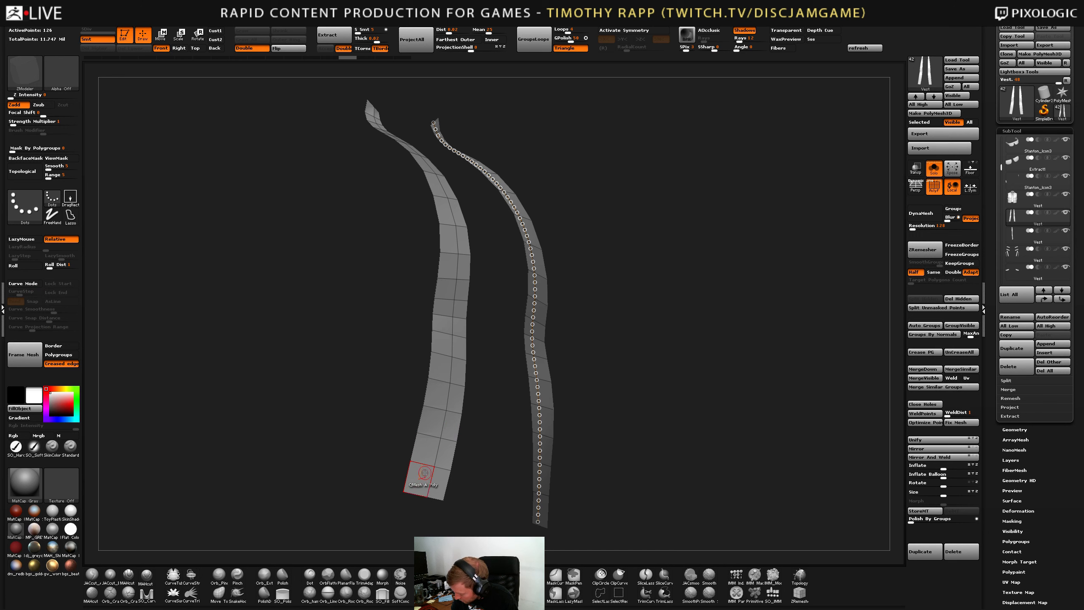
pyautogui.keyDown('alt'); pyautogui.moveTo(423, 479); pyautogui.dragTo(435, 482); pyautogui.keyUp('alt')
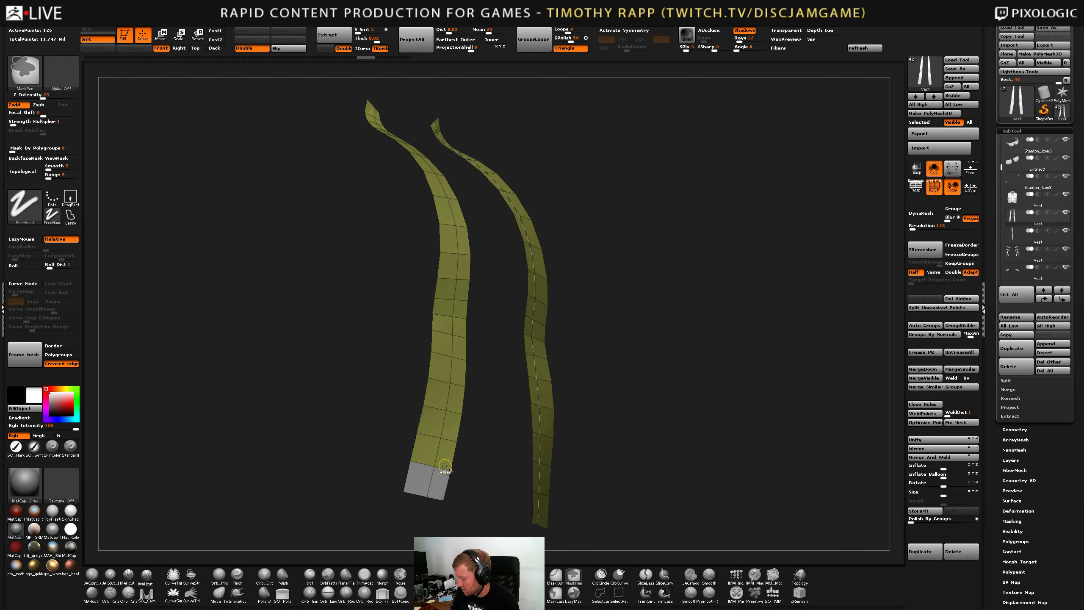
pyautogui.hotkey('ctrl', 'z')
pyautogui.press('space')
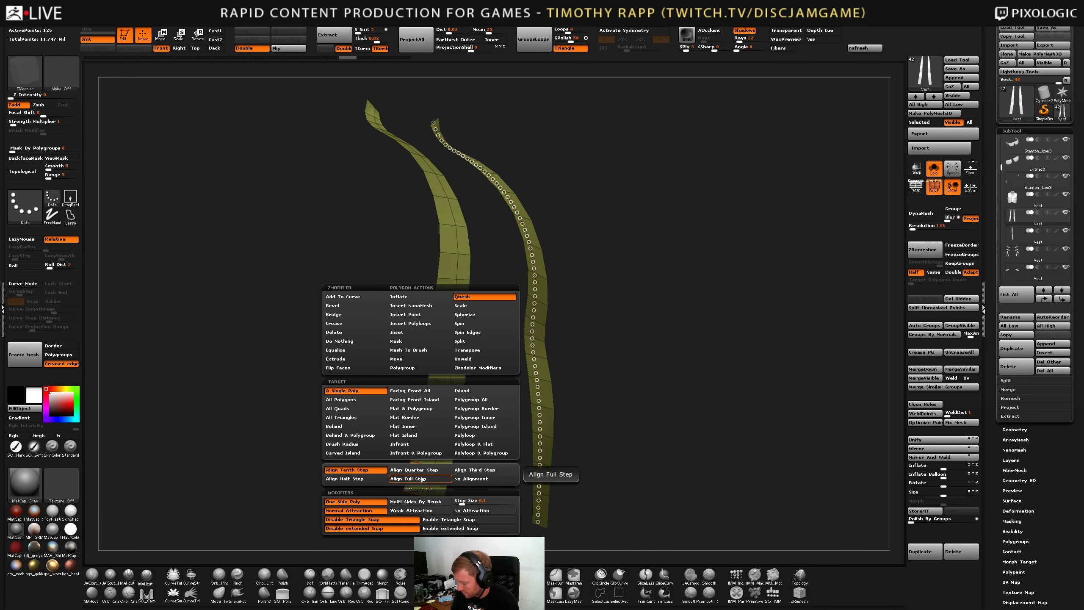
pyautogui.click(486, 403)
pyautogui.click(423, 481)
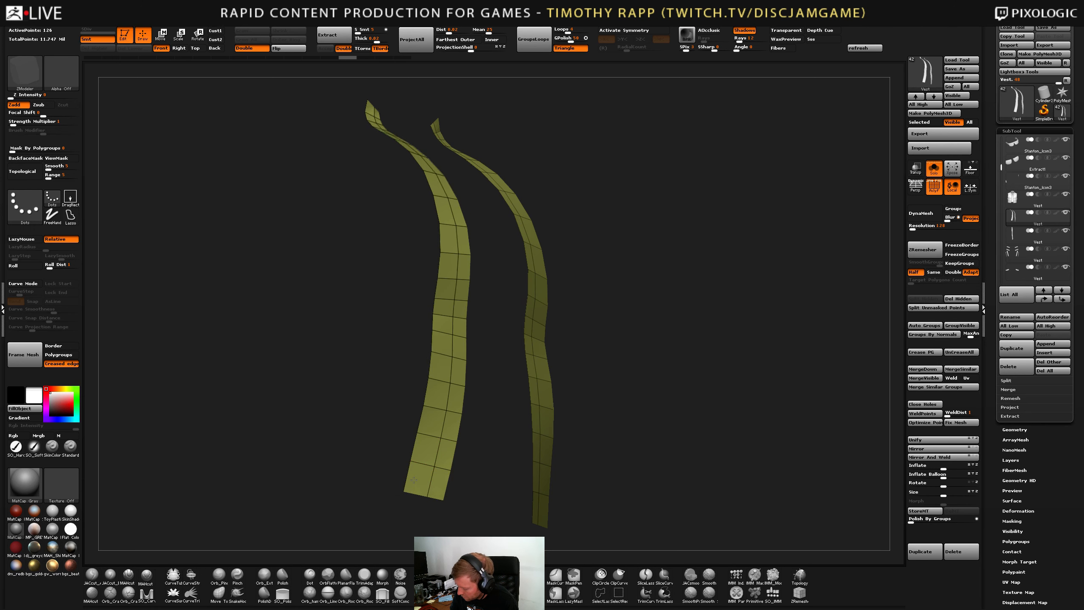
pyautogui.moveTo(423, 480); pyautogui.dragTo(440, 480)
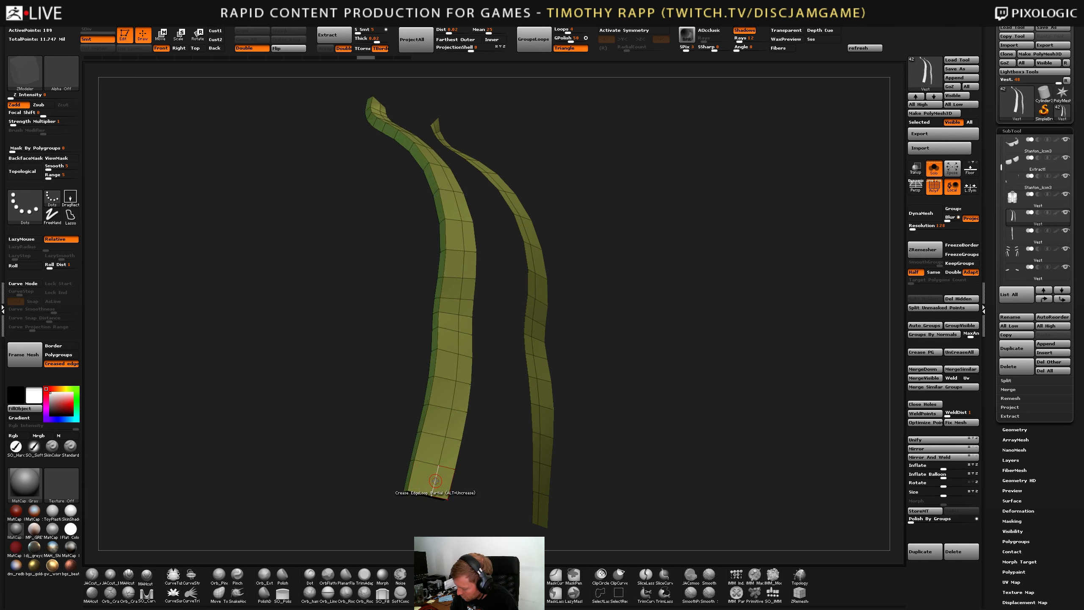
# Try creasing the thickened strip's middle loop using the EdgeLoop Complete and EdgeLoop Partial targets, and uncrease it.
pyautogui.moveTo(436, 481)
pyautogui.mouseDown(button='right')
pyautogui.moveTo(494, 397)
pyautogui.moveTo(435, 475)
pyautogui.mouseUp(button='right')
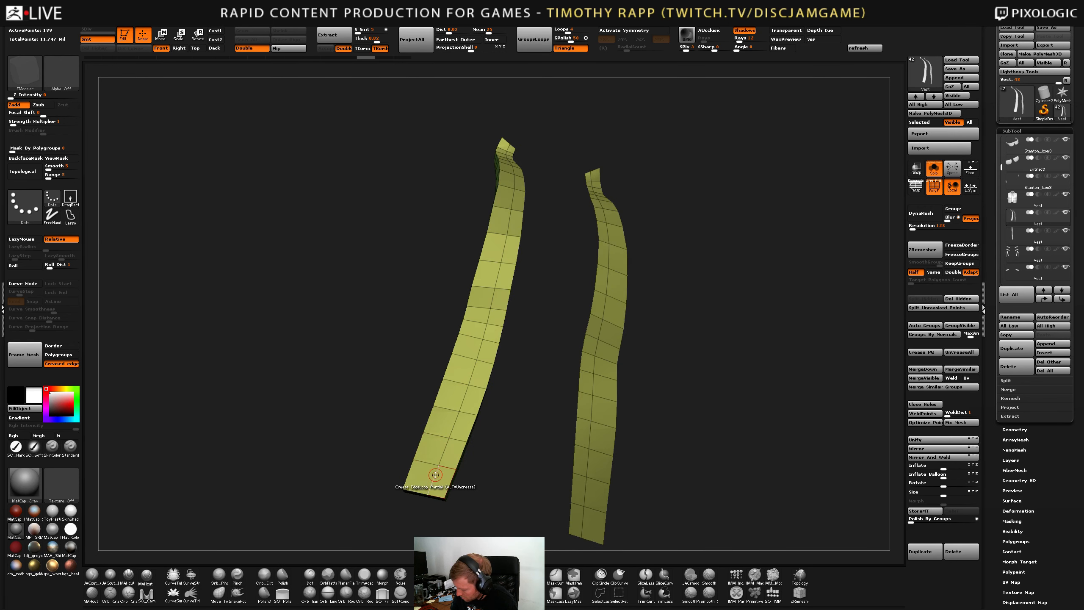
pyautogui.press('space')
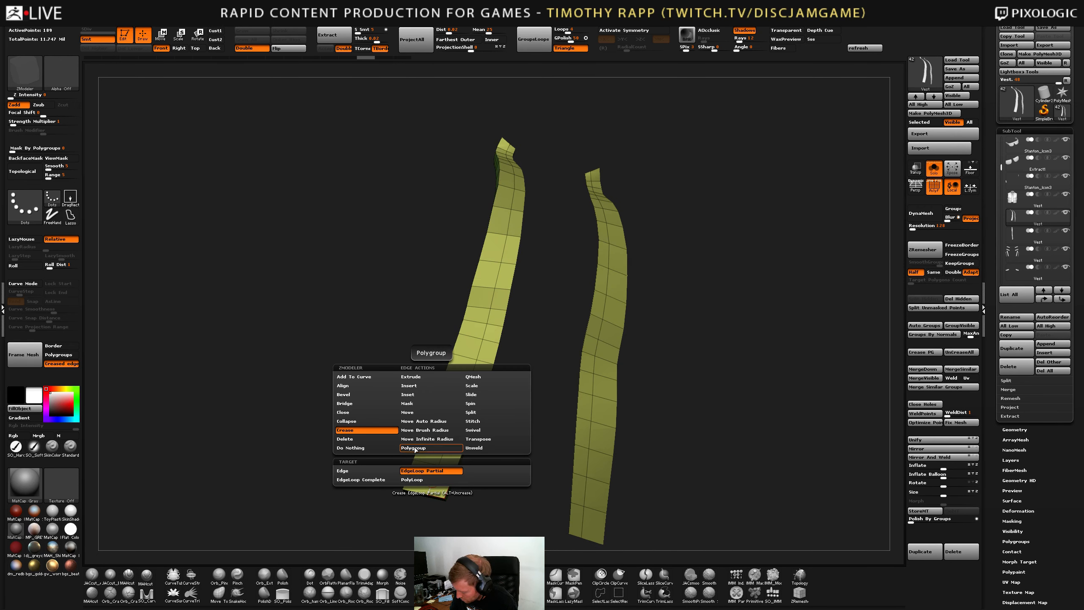
pyautogui.click(385, 479)
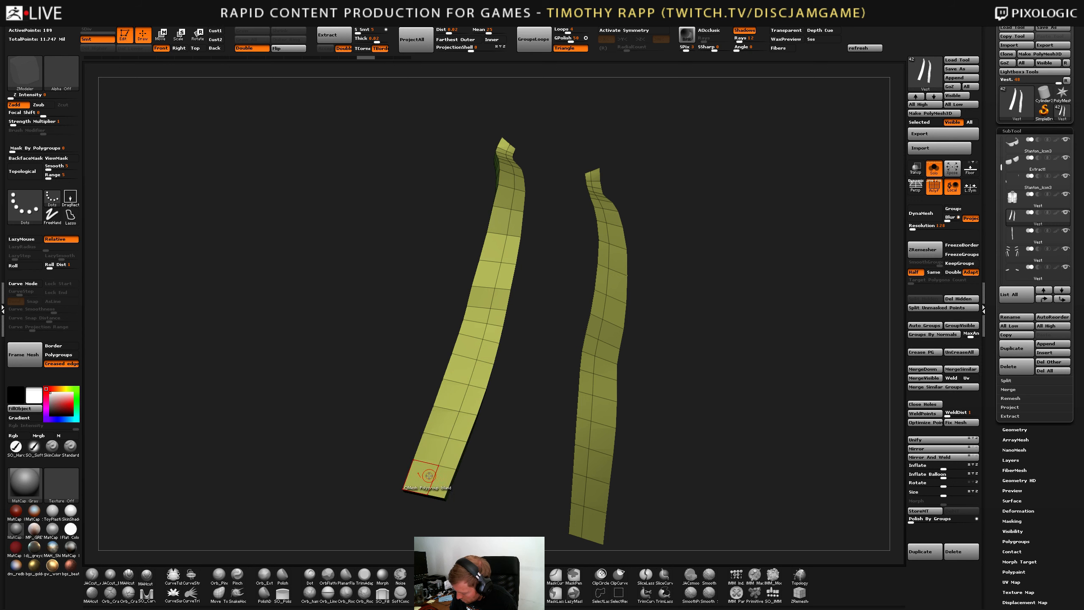
pyautogui.press('space')
pyautogui.click(418, 472)
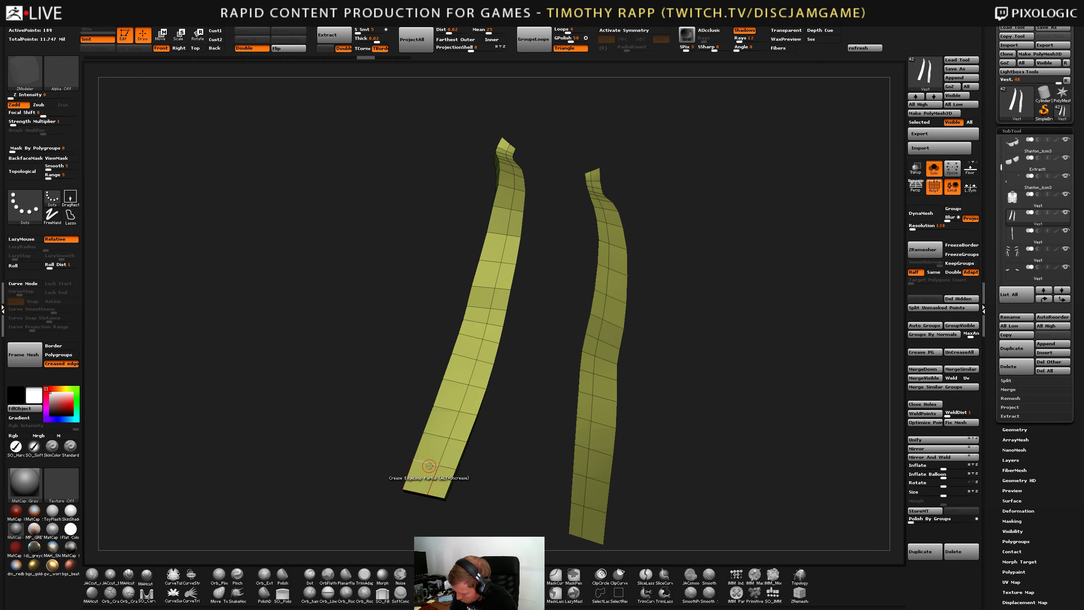
pyautogui.click(442, 455)
pyautogui.moveTo(442, 455); pyautogui.dragTo(434, 476, button='right')
pyautogui.keyDown('alt'); pyautogui.click(438, 465); pyautogui.keyUp('alt')
# Set the ZModeler crease target to Edge and crease the thickened strip's middle edges one by one from its lower end.
pyautogui.press('space')
pyautogui.click(374, 470)
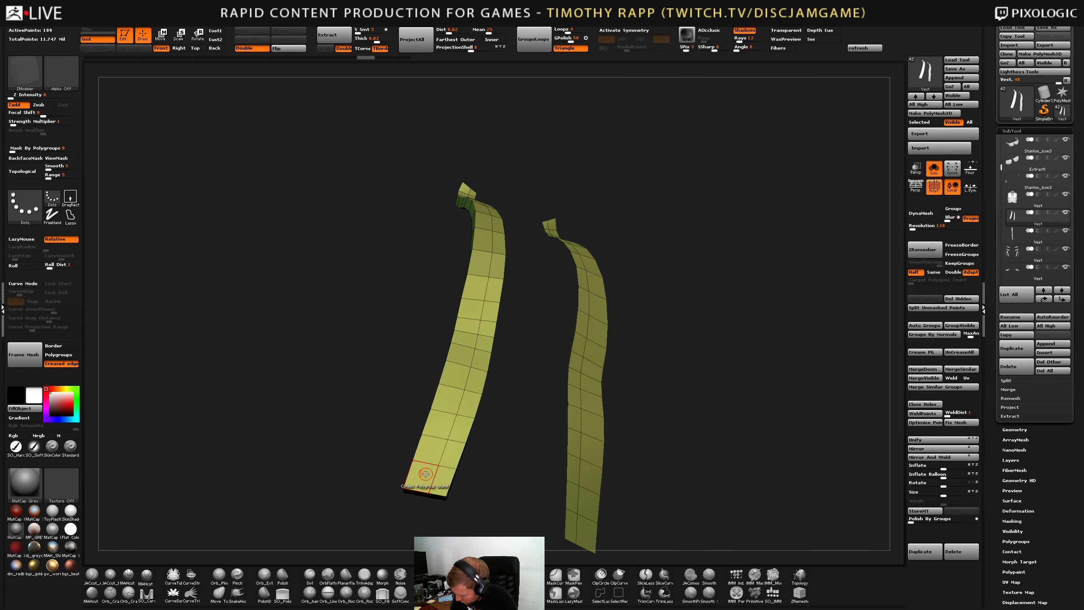
pyautogui.click(431, 481)
pyautogui.click(441, 453)
pyautogui.click(449, 426)
pyautogui.keyDown('alt'); pyautogui.moveTo(448, 426); pyautogui.dragTo(431, 463, button='right'); pyautogui.keyUp('alt')
pyautogui.click(434, 458)
pyautogui.click(444, 430)
pyautogui.click(450, 409)
pyautogui.keyDown('alt'); pyautogui.moveTo(451, 409); pyautogui.dragTo(464, 347, button='right'); pyautogui.keyUp('alt')
pyautogui.click(432, 438)
pyautogui.click(434, 424)
pyautogui.click(437, 409)
pyautogui.click(444, 383)
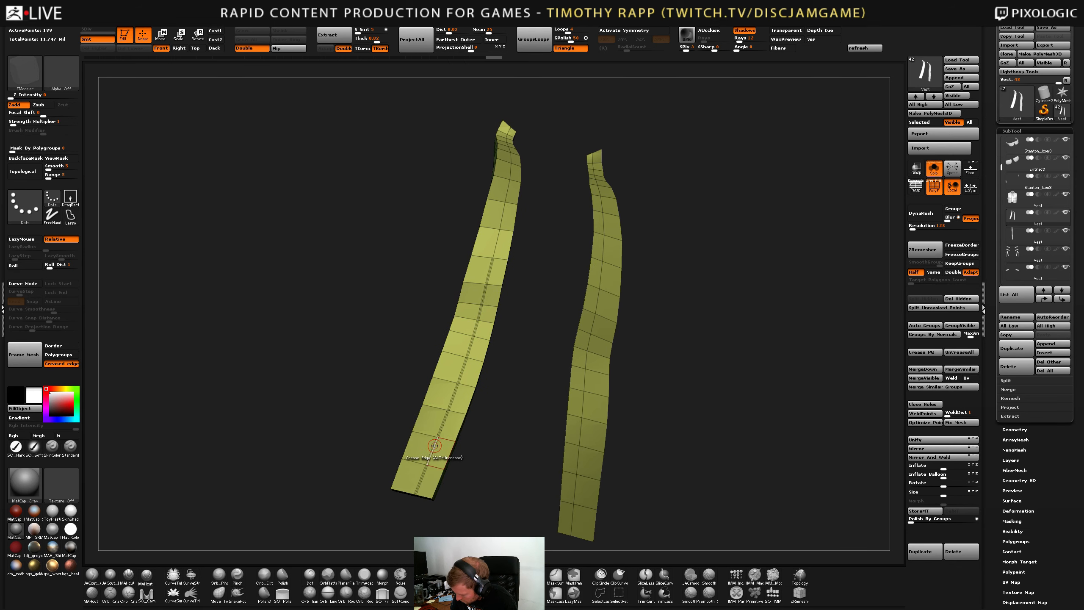
# Frame the individually creased edges with a curve, try the zipper brush along it, and undo.
pyautogui.click(29, 355)
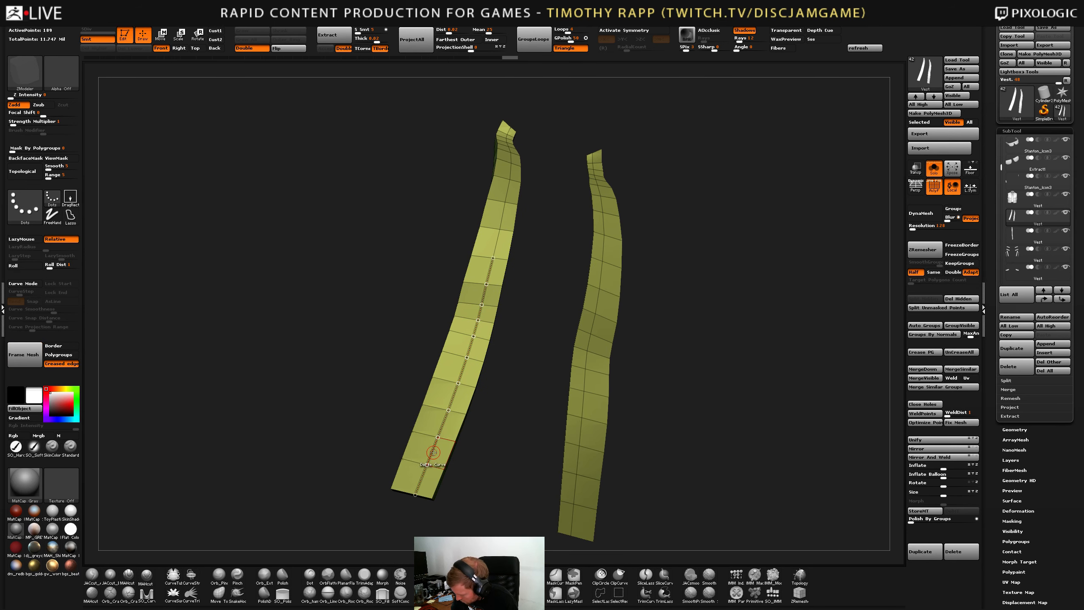
pyautogui.press('b')
pyautogui.click(342, 515)
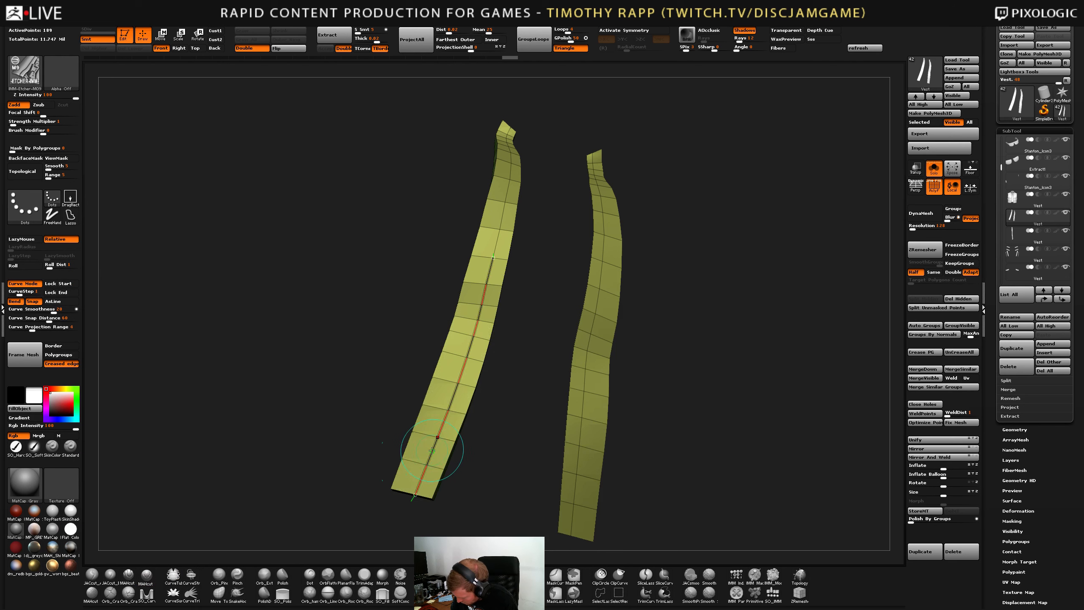
pyautogui.click(452, 446)
pyautogui.hotkey('ctrl', 'z')
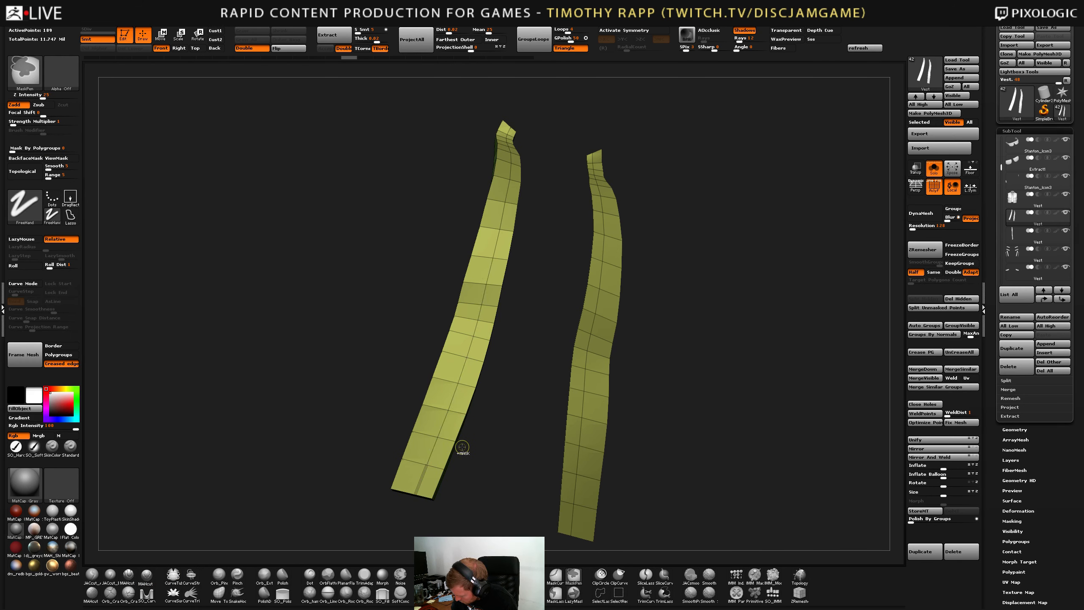
# Switch to ZModeler, crease a further middle edge on the left-hand strip, and frame the creased edges with a curve.
pyautogui.press('b')
pyautogui.press('z')
pyautogui.press('m')
pyautogui.press('space')
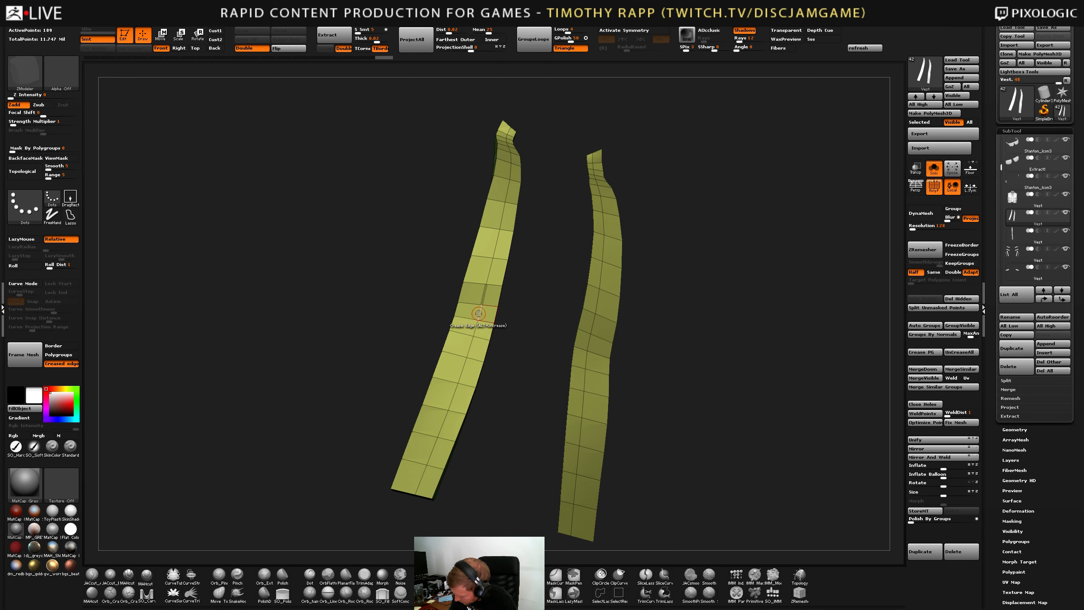
pyautogui.click(462, 371)
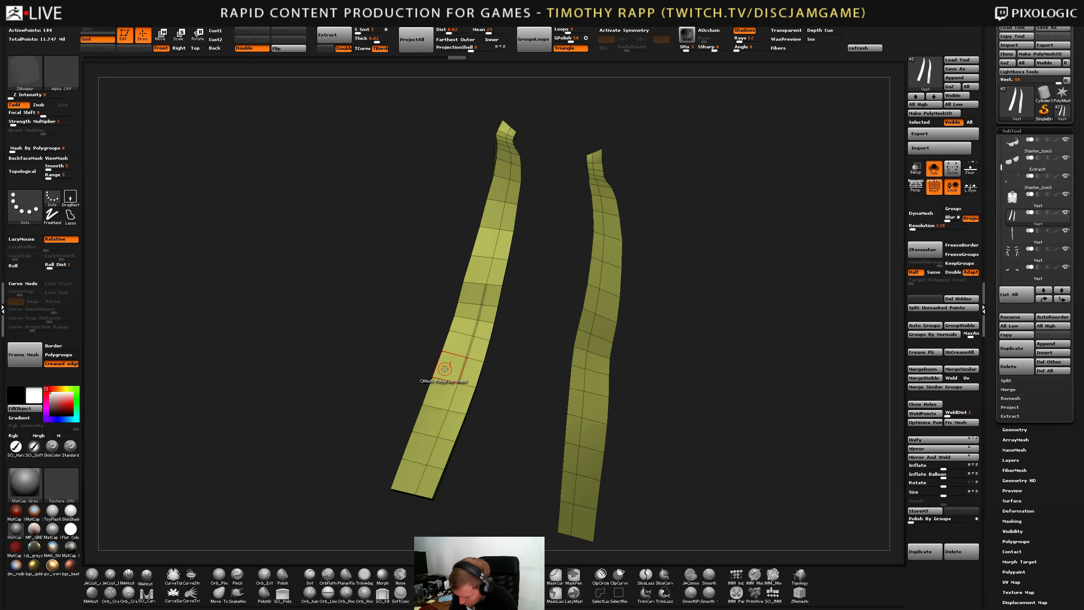
pyautogui.click(24, 354)
# Choose Delete as the ZModeler curve action, targeting a single curve, on the left-hand strip.
pyautogui.press('space')
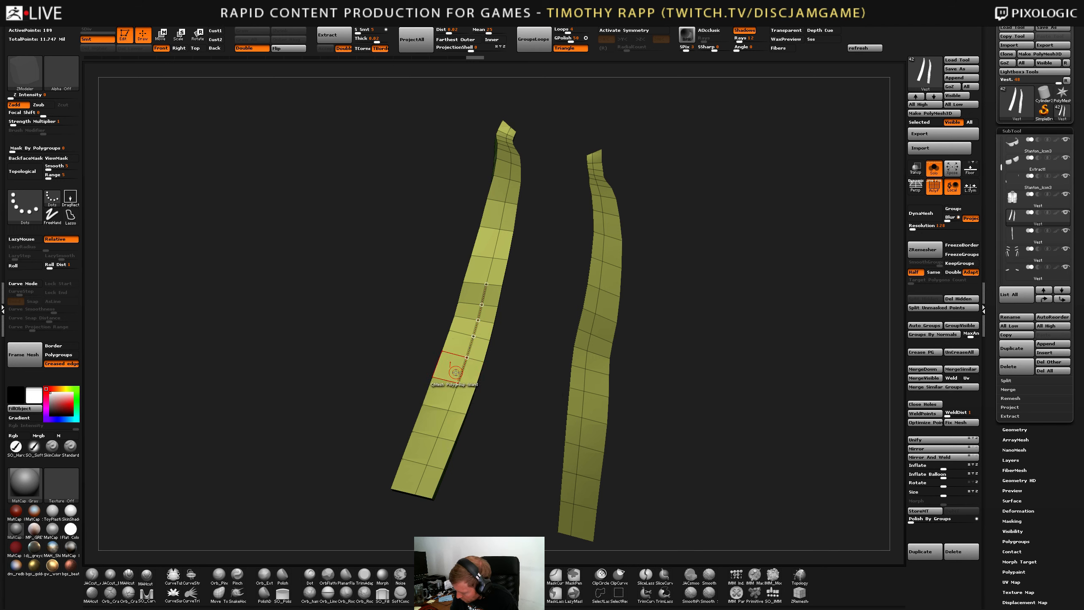
pyautogui.press('space')
pyautogui.press('space')
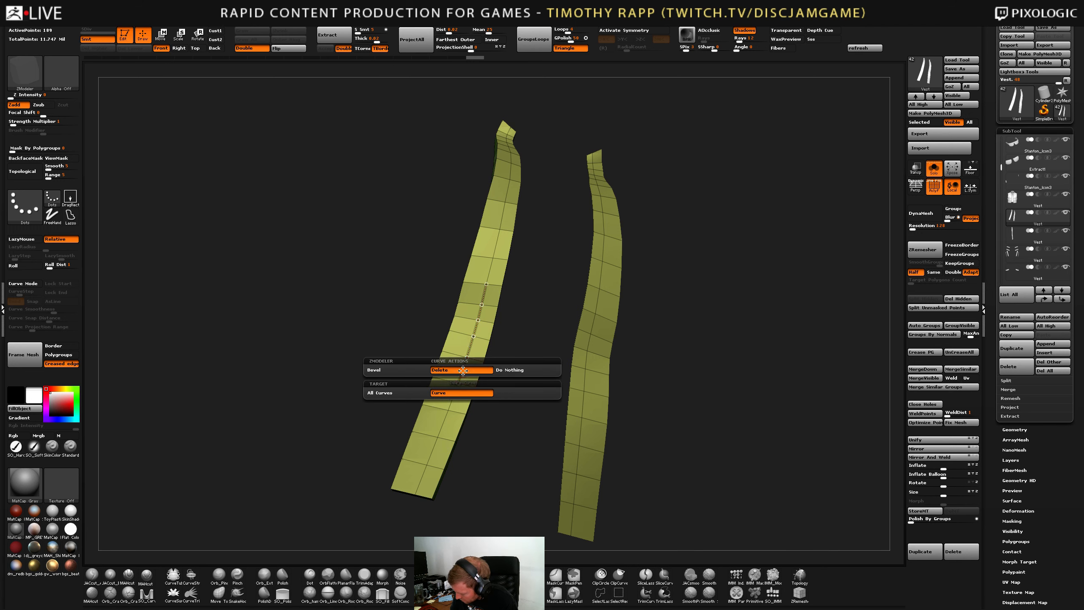
pyautogui.click(462, 369)
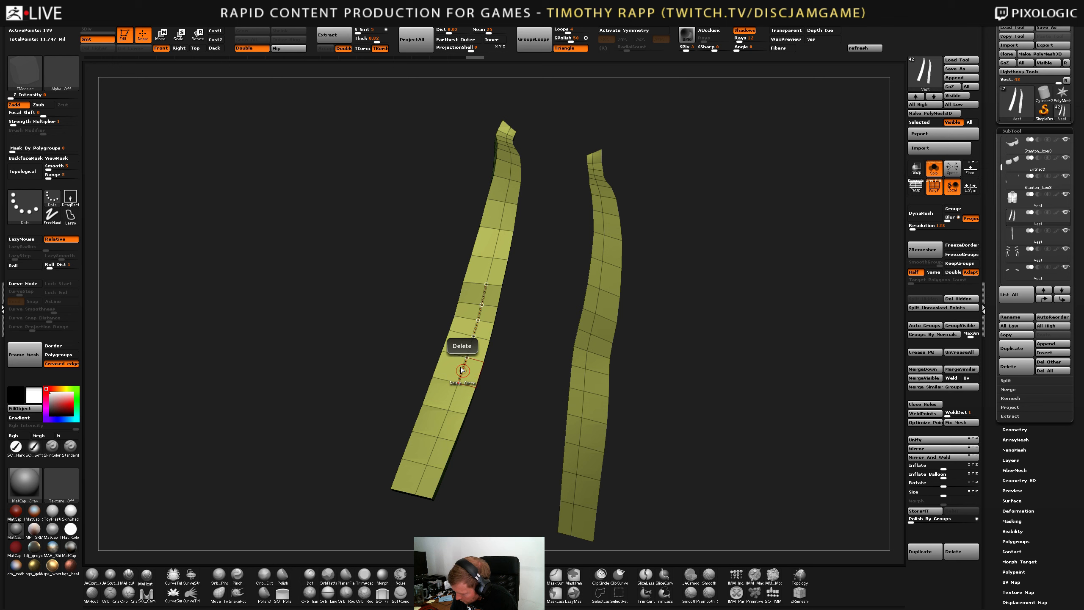
pyautogui.click(257, 49)
pyautogui.click(258, 49)
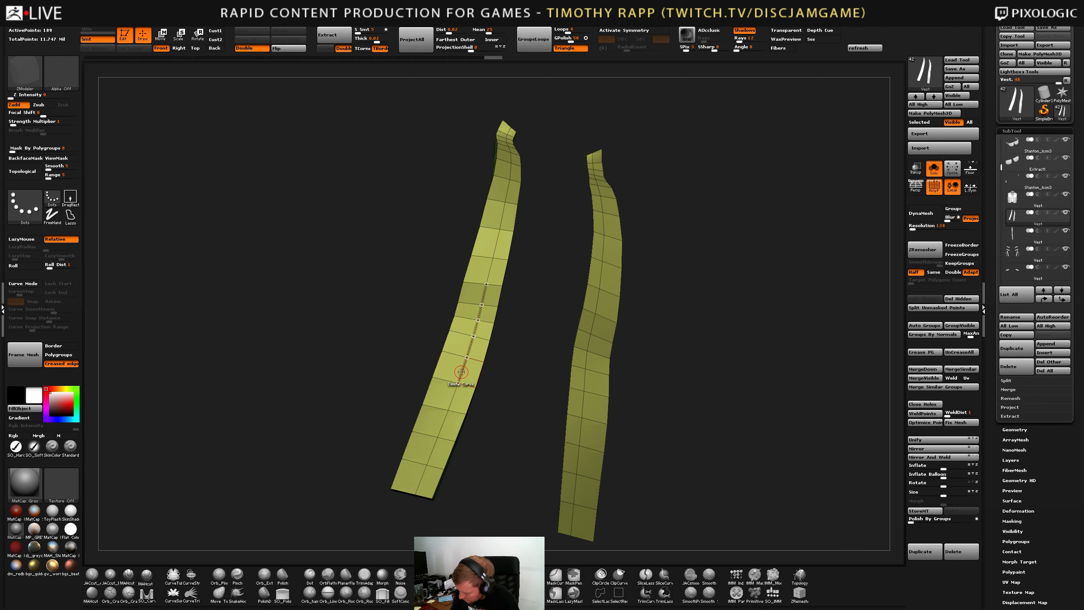
# Try the insert-mesh zipper brush along the left-hand strip's short framed curve, and undo it.
pyautogui.press('b')
pyautogui.click(197, 562)
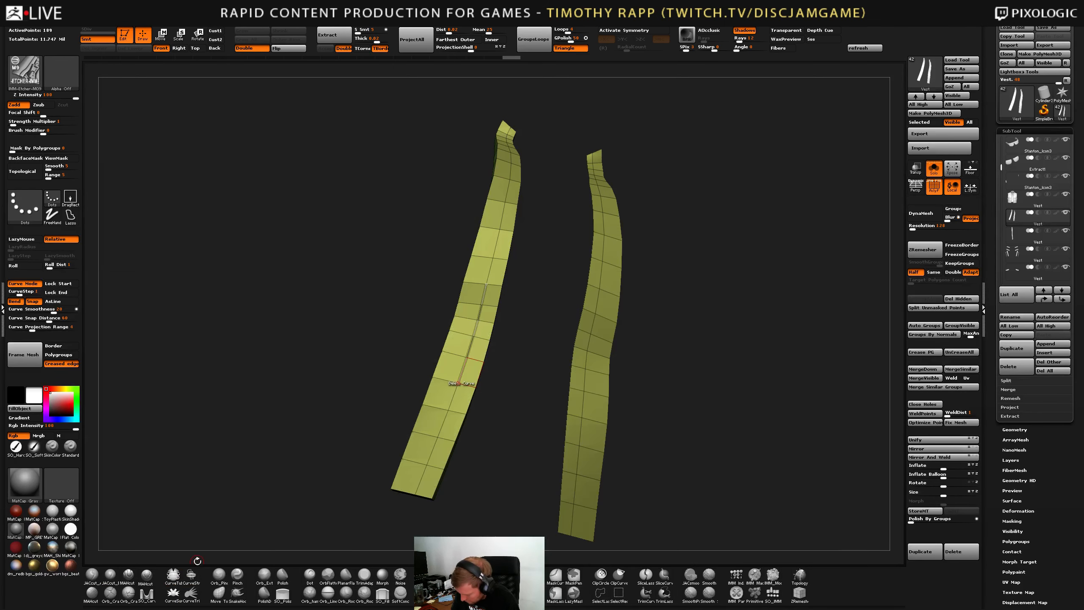
pyautogui.click(461, 371)
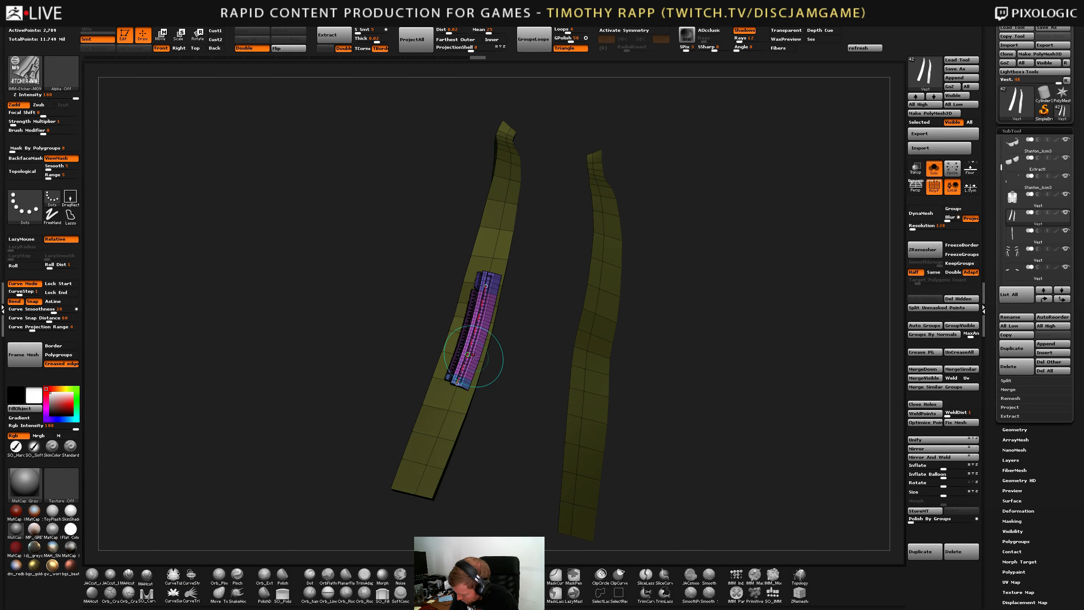
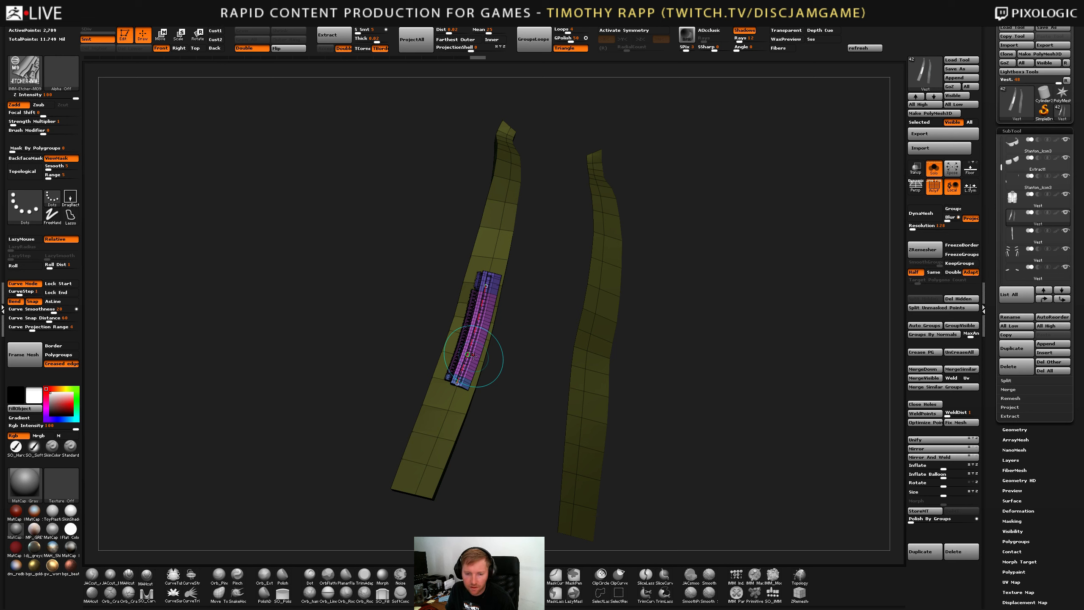
pyautogui.hotkey('ctrl', 'z')
# Try the zipper brush along the full-length curve on the right-hand strip, and undo the inserted zipper.
pyautogui.moveTo(505, 383); pyautogui.dragTo(554, 398)
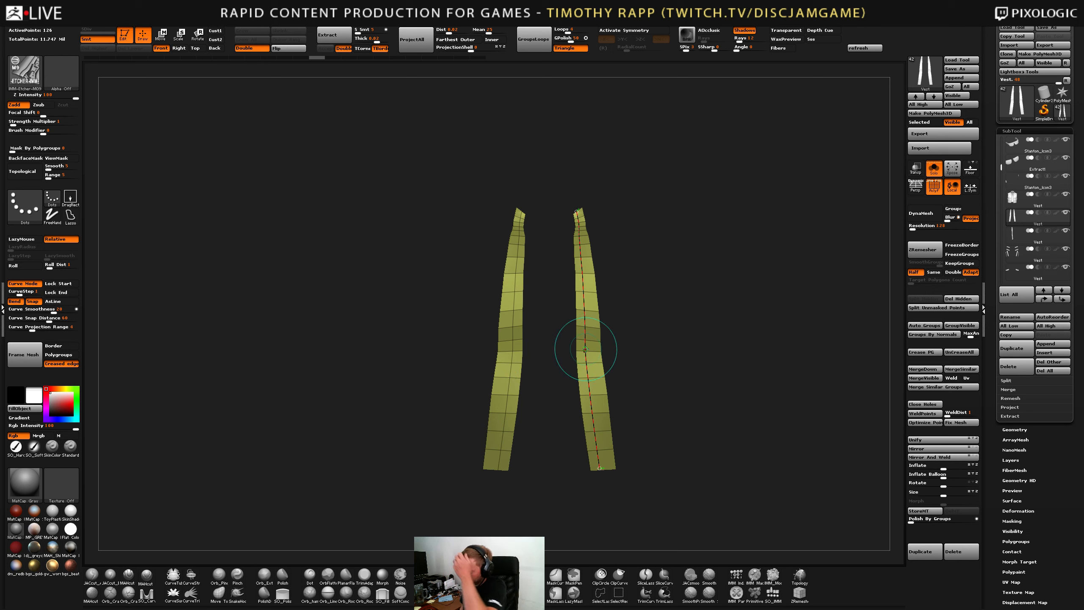
pyautogui.click(597, 450)
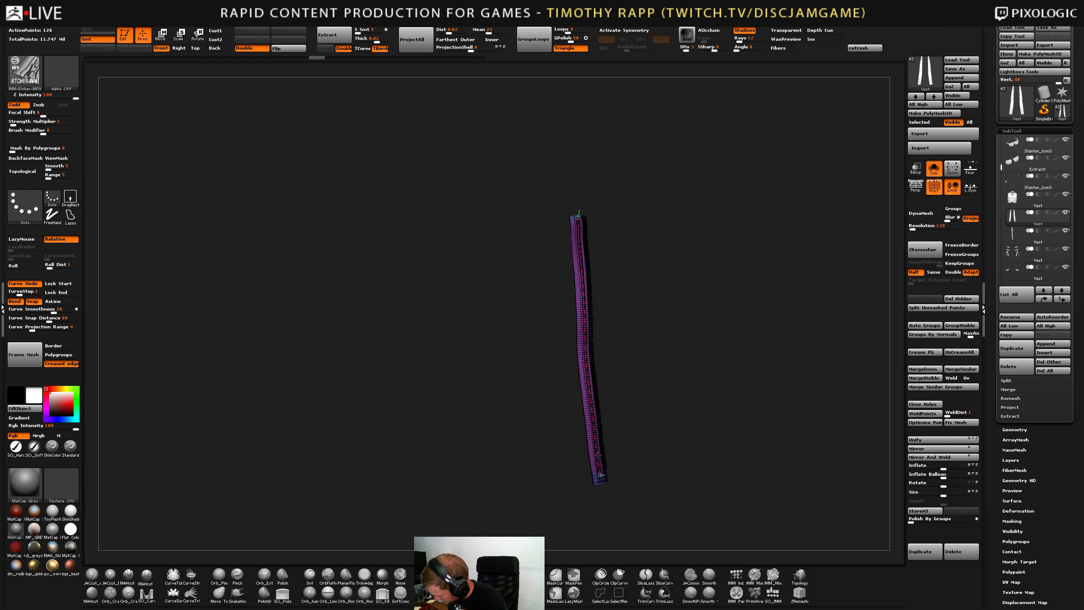
pyautogui.hotkey('ctrl', 'z')
# Draw a zipper freehand down the left-hand strip, inspect it with the polyframe hidden, undo it, and show the polyframe again.
pyautogui.moveTo(516, 244); pyautogui.dragTo(498, 461)
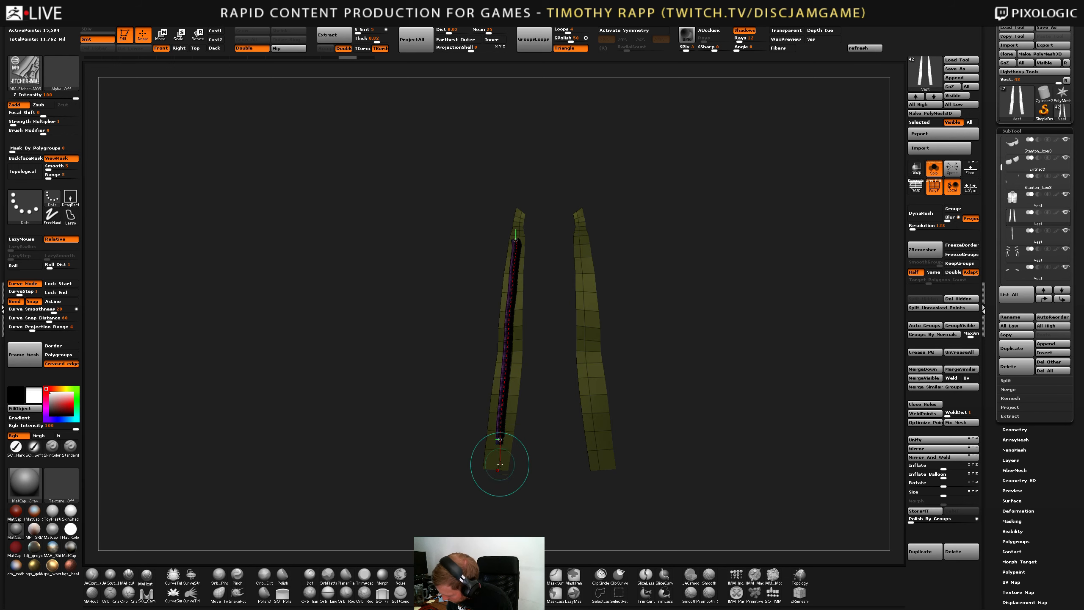
pyautogui.hotkey('shift', 'f')
pyautogui.keyDown('ctrl'); pyautogui.moveTo(503, 388); pyautogui.dragTo(593, 420, button='right'); pyautogui.keyUp('ctrl')
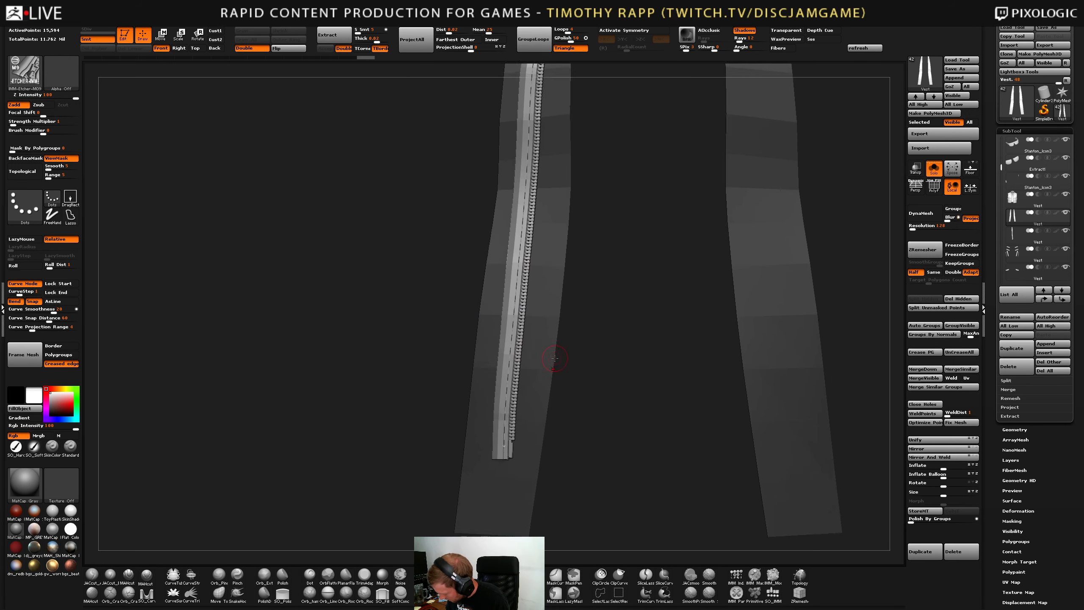
pyautogui.hotkey('ctrl', 'z')
pyautogui.click(540, 375)
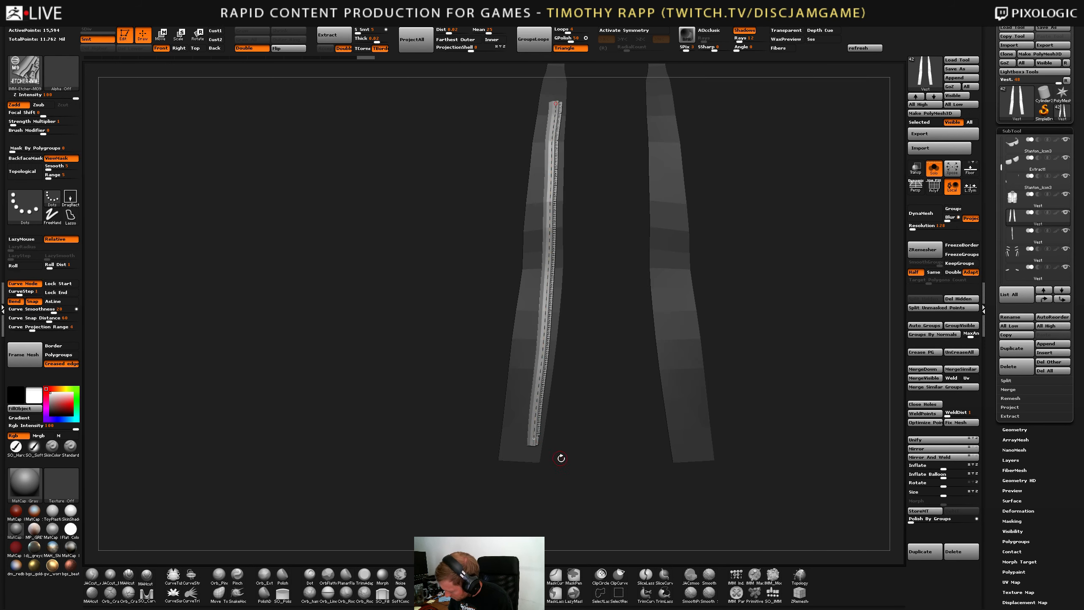
pyautogui.keyDown('ctrl'); pyautogui.moveTo(579, 443); pyautogui.dragTo(539, 445, button='right'); pyautogui.keyUp('ctrl')
pyautogui.hotkey('ctrl', 'z')
pyautogui.keyDown('alt'); pyautogui.moveTo(549, 395); pyautogui.dragTo(528, 479, button='right'); pyautogui.keyUp('alt')
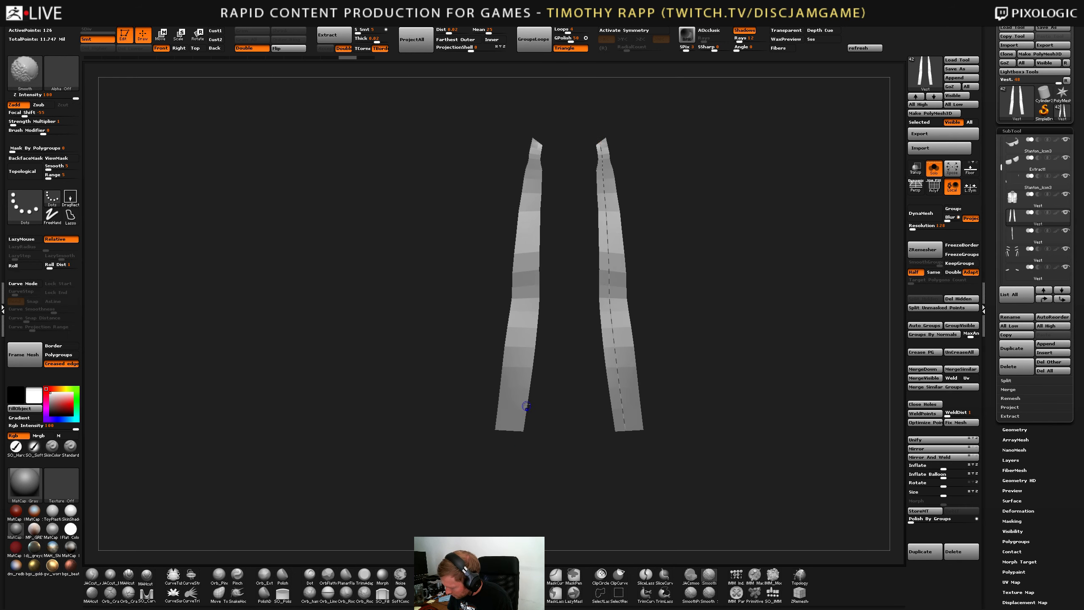
pyautogui.hotkey('shift', 'f')
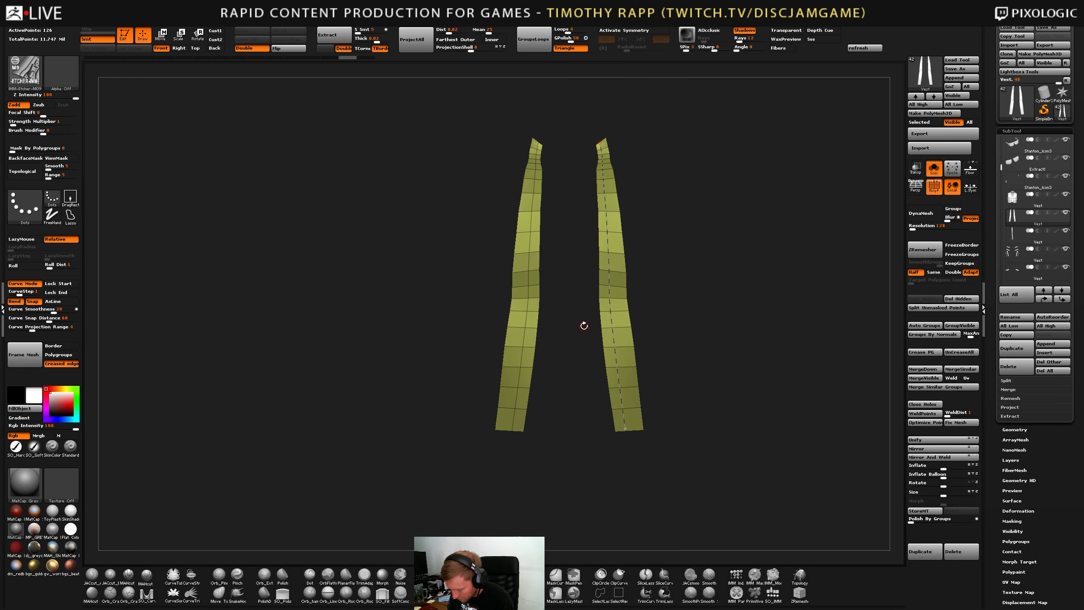
# Set the ZModeler crease target to EdgeLoop Complete and crease the middle edge loop of the left-hand strip.
pyautogui.click(33, 363)
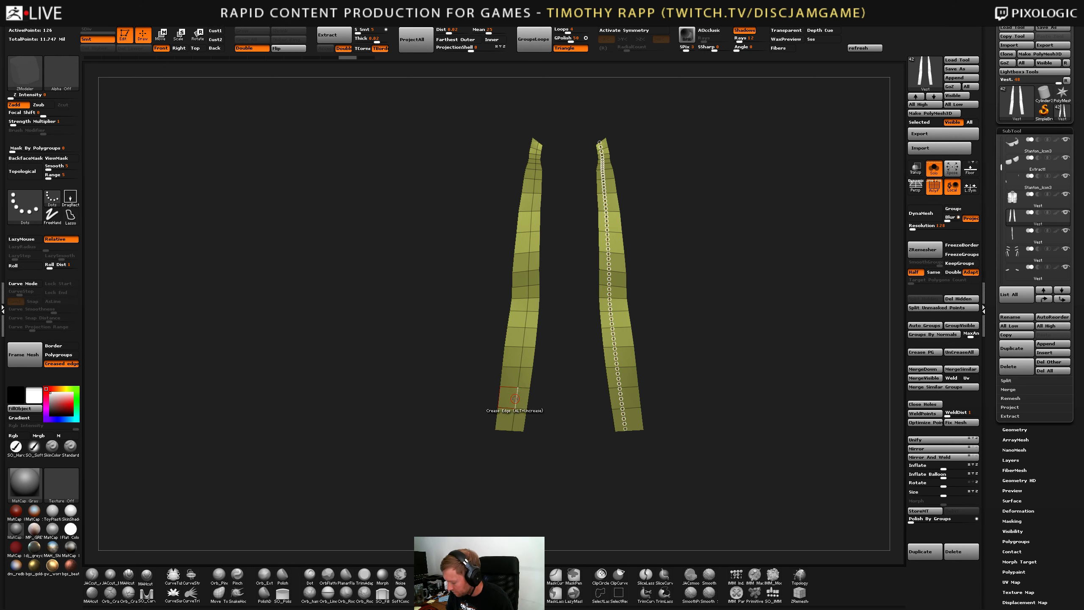
pyautogui.press('space')
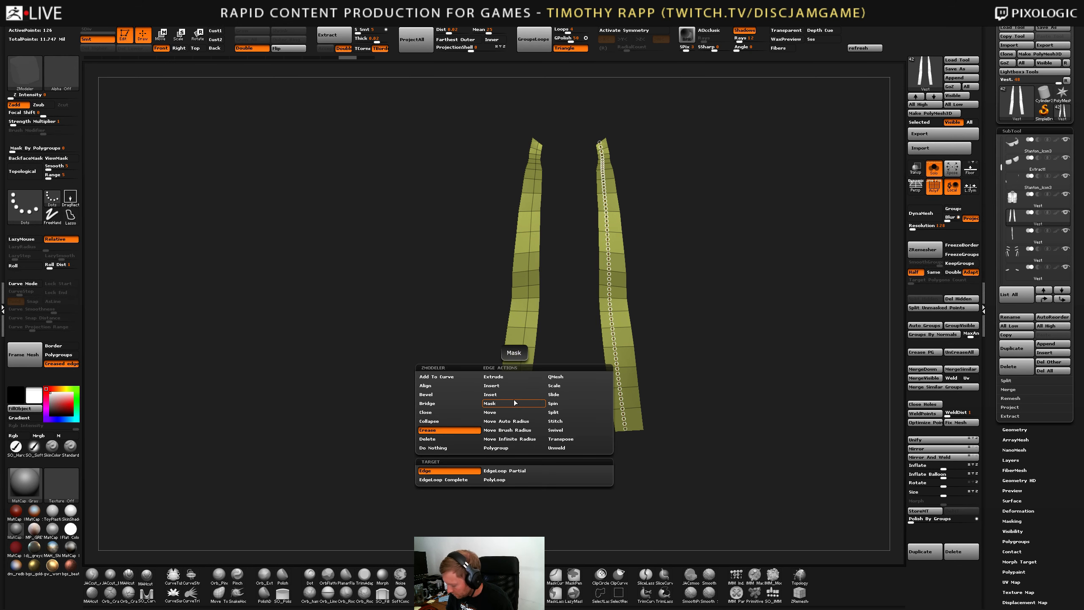
pyautogui.click(470, 481)
pyautogui.click(515, 408)
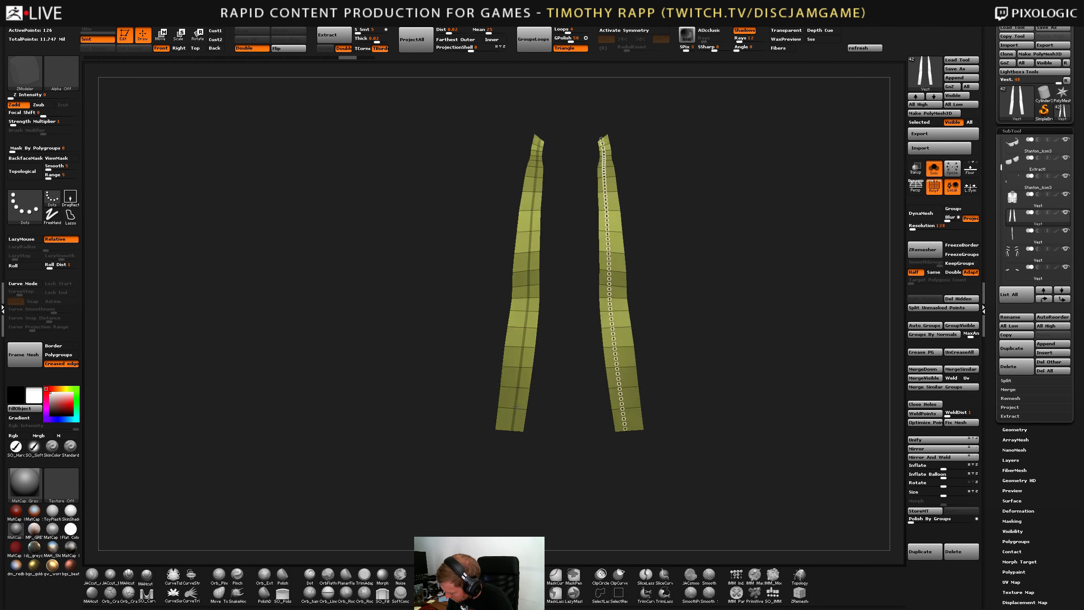
pyautogui.moveTo(516, 408); pyautogui.dragTo(521, 400, button='right')
# Frame the left-hand strip's creased loop with a curve and select the insert-mesh zipper brush.
pyautogui.click(24, 355)
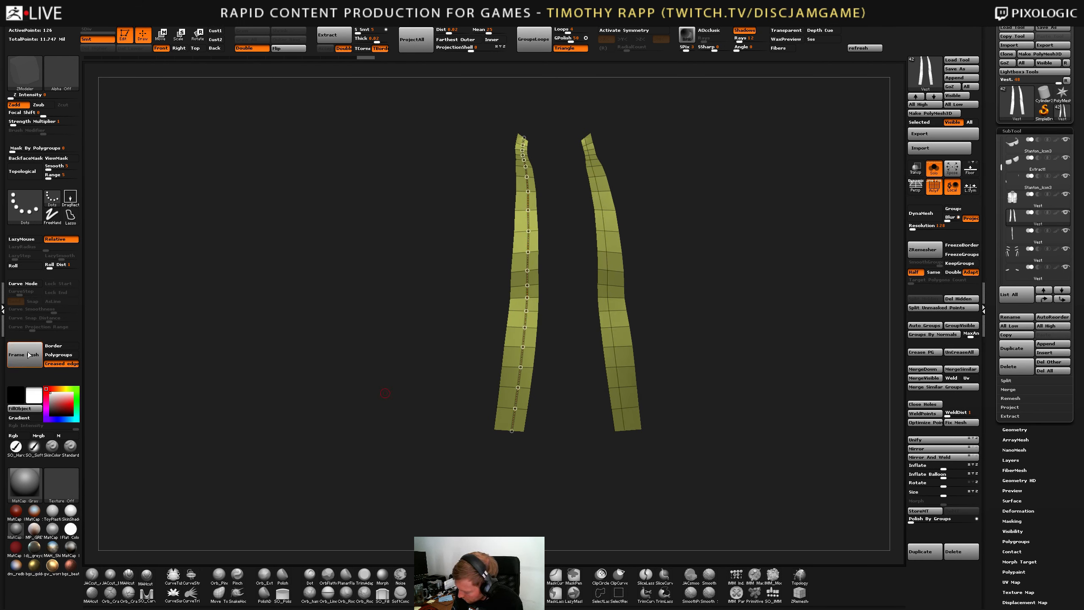
pyautogui.press('b')
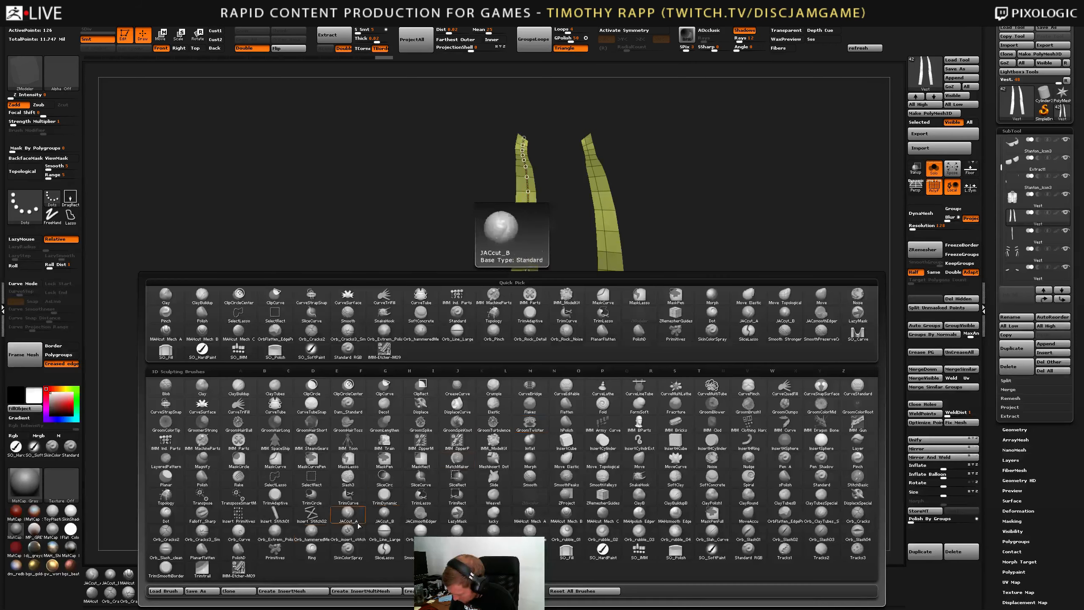
pyautogui.click(241, 564)
# Try to apply the zipper brush at several points along the left-hand strip's framed curve, undoing the attempts.
pyautogui.click(512, 423)
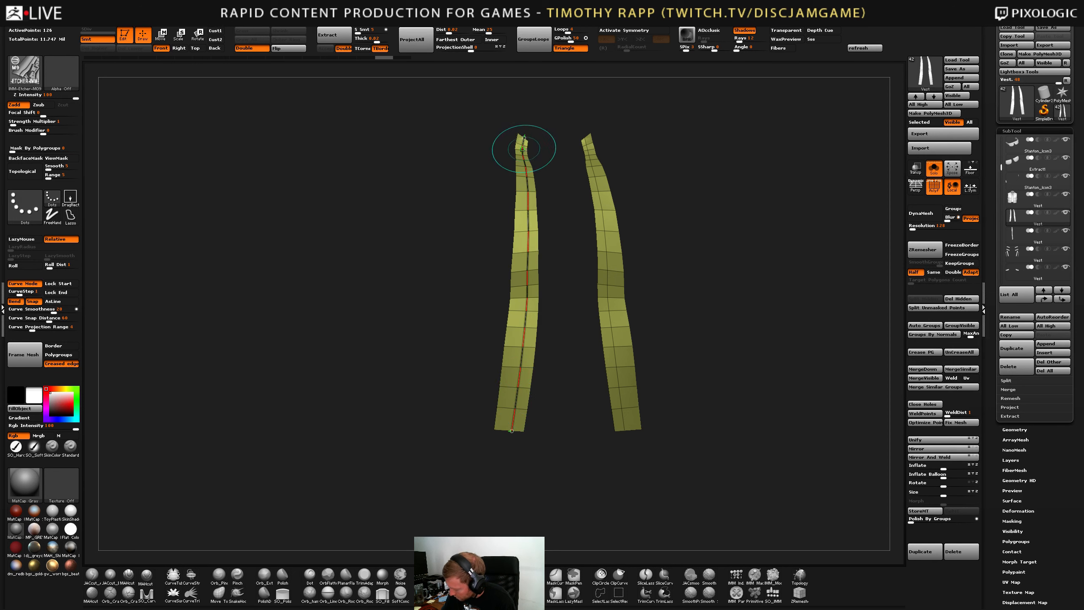
pyautogui.click(524, 150)
pyautogui.hotkey('ctrl', 'z')
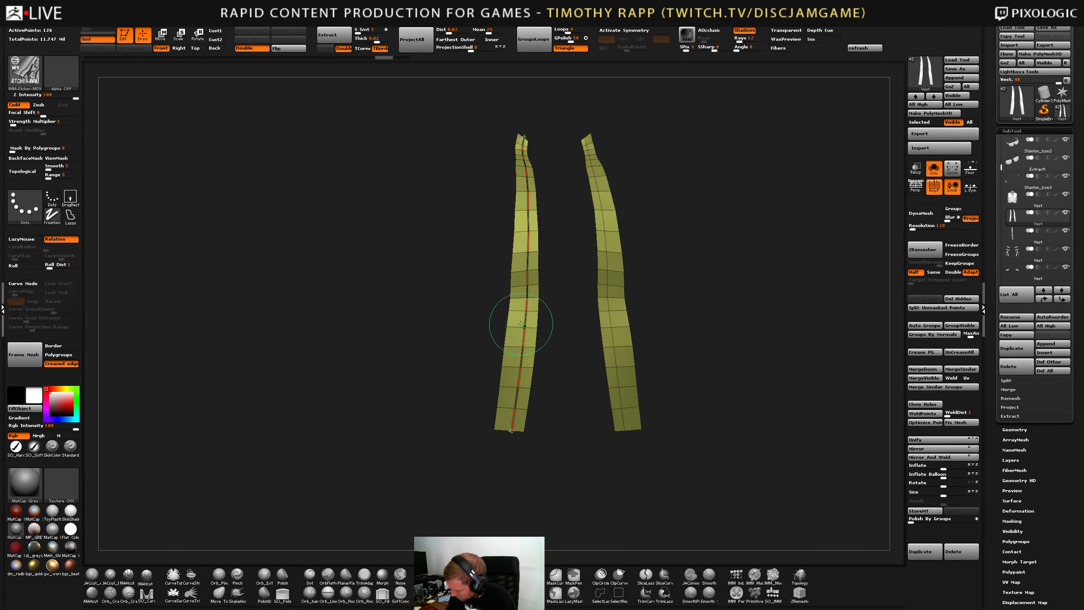
pyautogui.moveTo(522, 359)
pyautogui.mouseDown()
pyautogui.moveTo(520, 371)
pyautogui.moveTo(522, 353)
pyautogui.mouseUp()
pyautogui.hotkey('ctrl', 'z')
pyautogui.hotkey('ctrl', 'z')
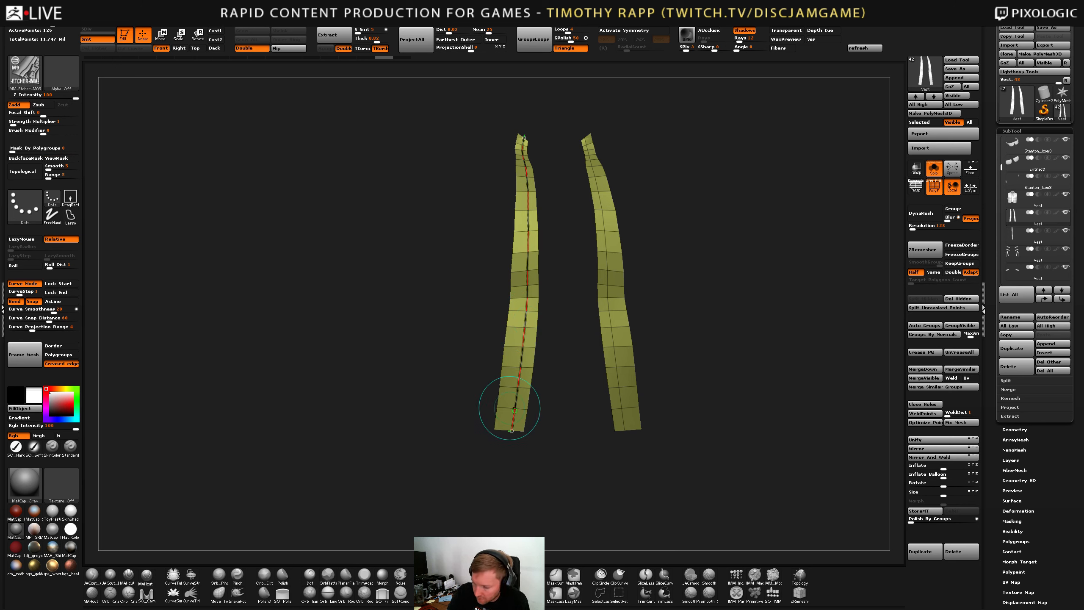
pyautogui.click(318, 23)
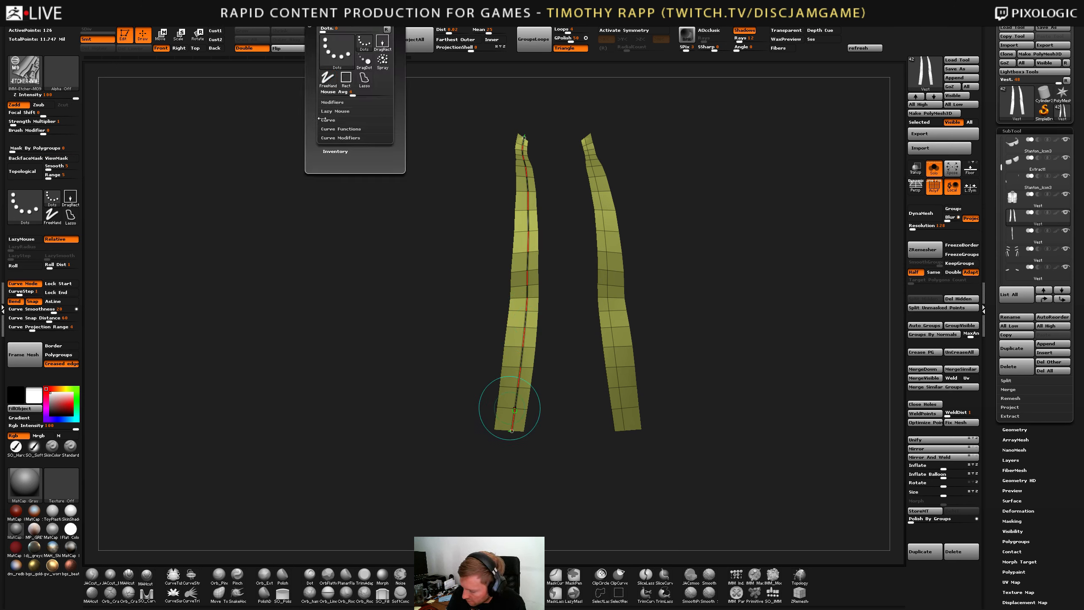
pyautogui.click(340, 137)
pyautogui.click(339, 129)
pyautogui.click(341, 120)
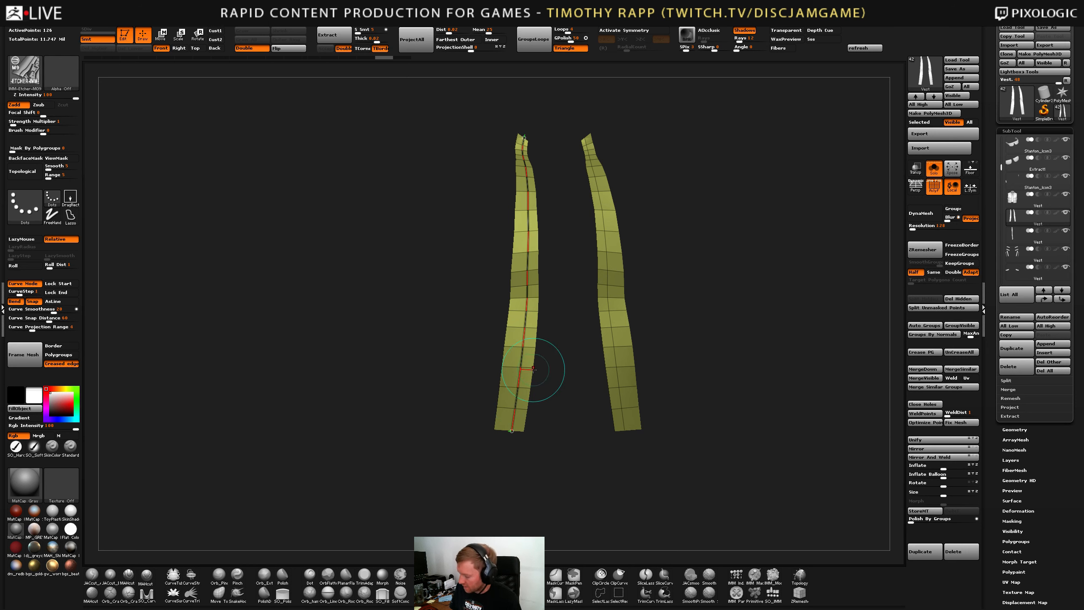
# Try to draw the zipper curve freehand down the middle of the left-hand strip, undoing the strokes.
pyautogui.hotkey('ctrl', 'z')
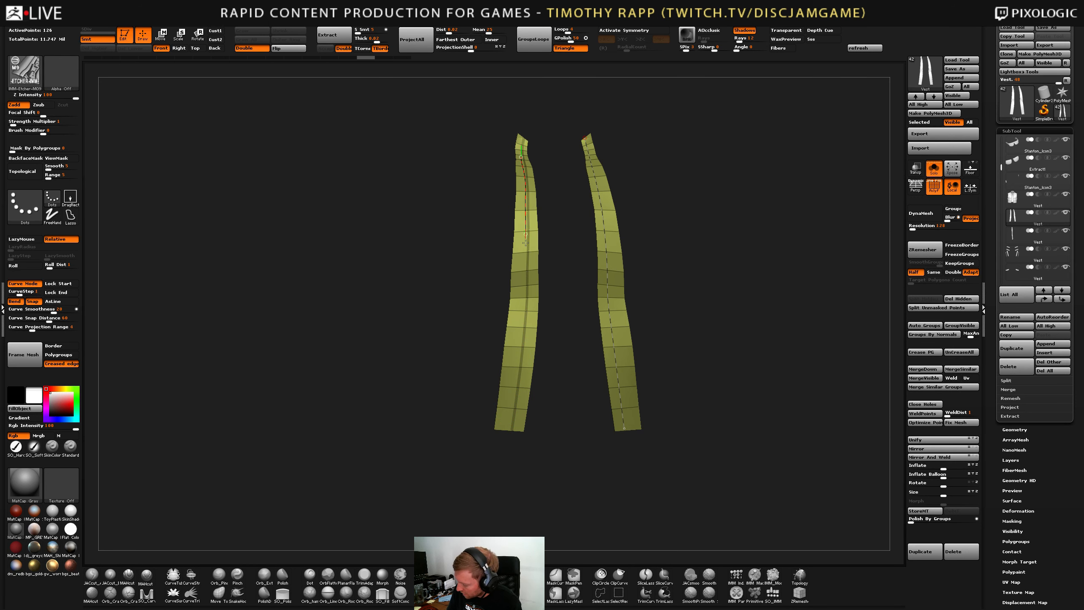
pyautogui.moveTo(525, 242); pyautogui.dragTo(512, 430)
pyautogui.hotkey('ctrl', 'z')
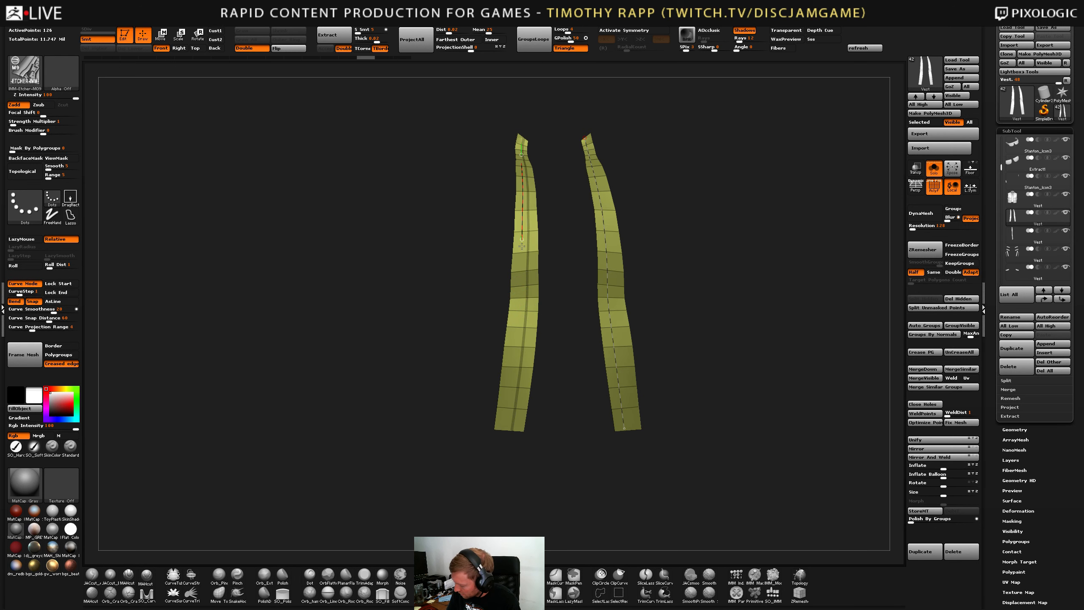
pyautogui.moveTo(522, 246); pyautogui.dragTo(513, 405)
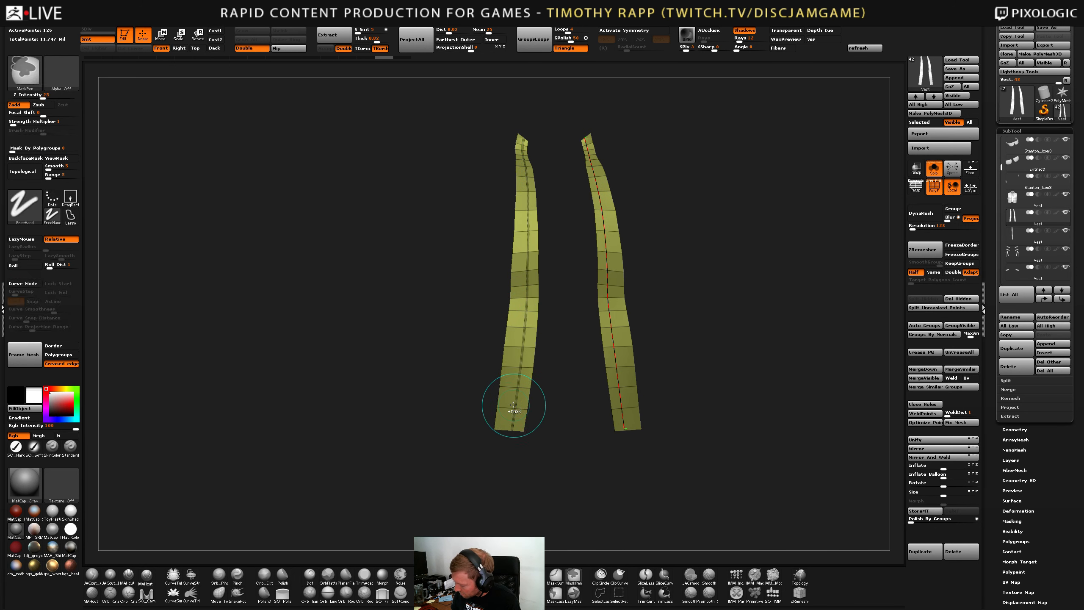
# Frame the left-hand strip's creased edges with a curve again, and examine the vest subtool's front opening.
pyautogui.click(28, 363)
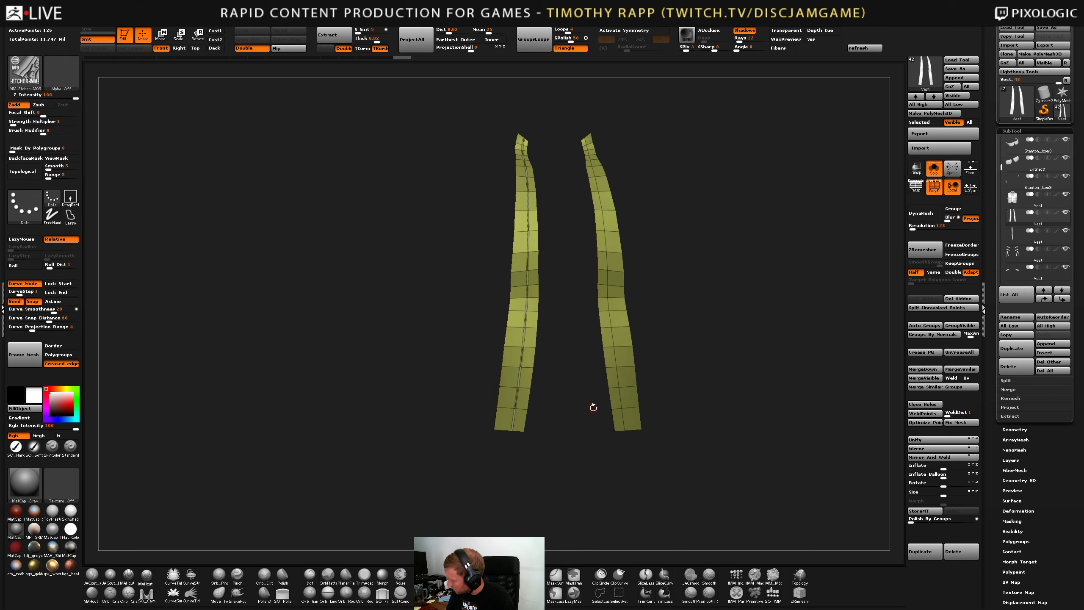
pyautogui.click(1024, 198)
pyautogui.moveTo(760, 278); pyautogui.dragTo(529, 314)
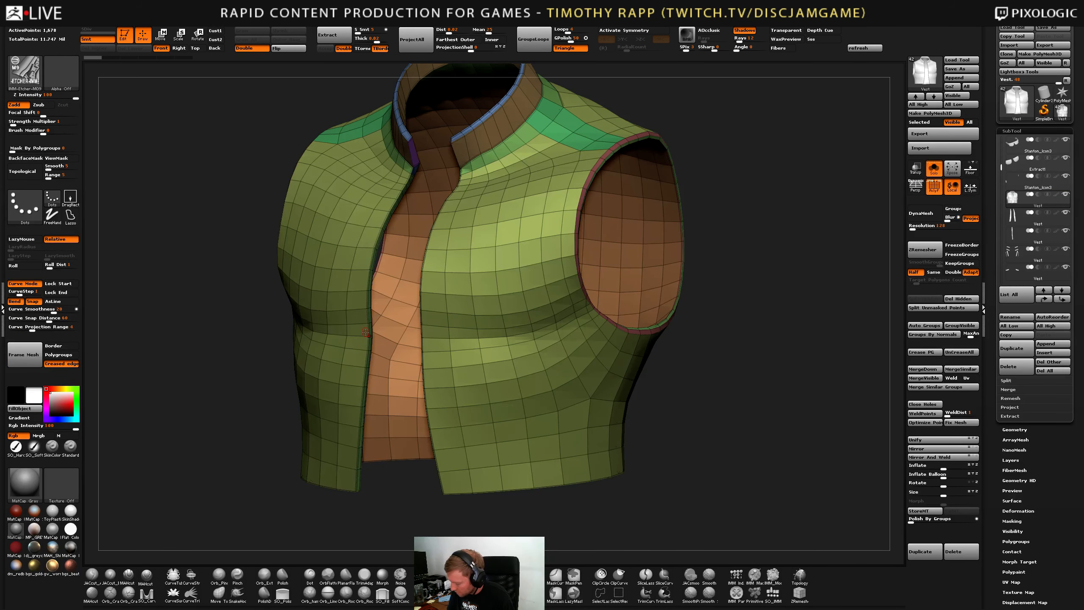
pyautogui.moveTo(366, 332); pyautogui.dragTo(357, 340)
pyautogui.moveTo(354, 267); pyautogui.dragTo(349, 377)
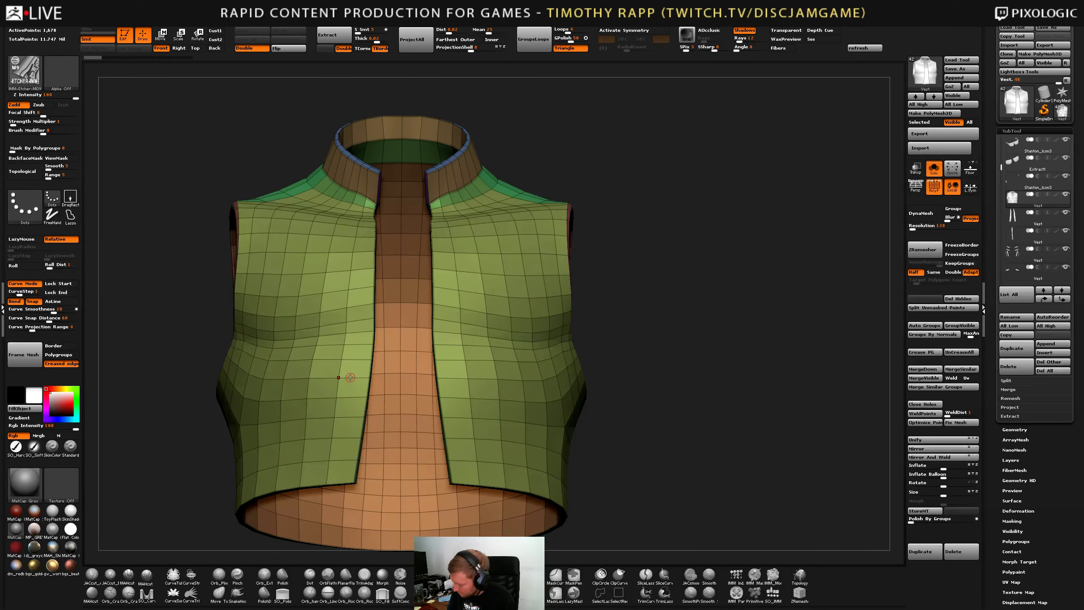
# Return to the strips subtool and apply the zipper brush along the left-hand strip's framed curve.
pyautogui.click(1024, 216)
pyautogui.moveTo(377, 356); pyautogui.dragTo(363, 387, button='right')
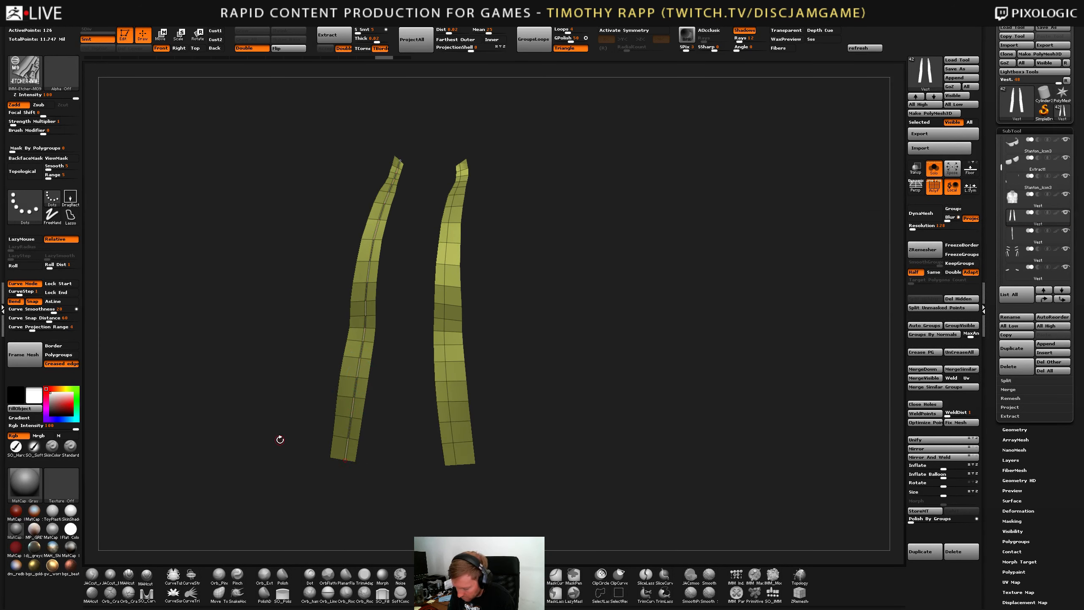
pyautogui.click(348, 437)
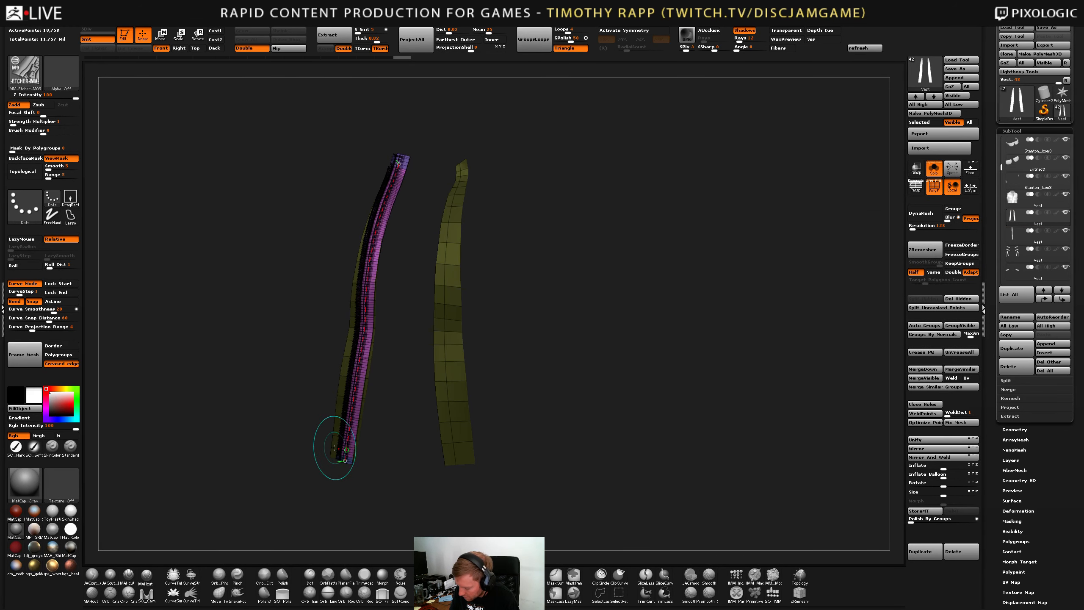
pyautogui.moveTo(279, 496); pyautogui.dragTo(305, 483, button='right')
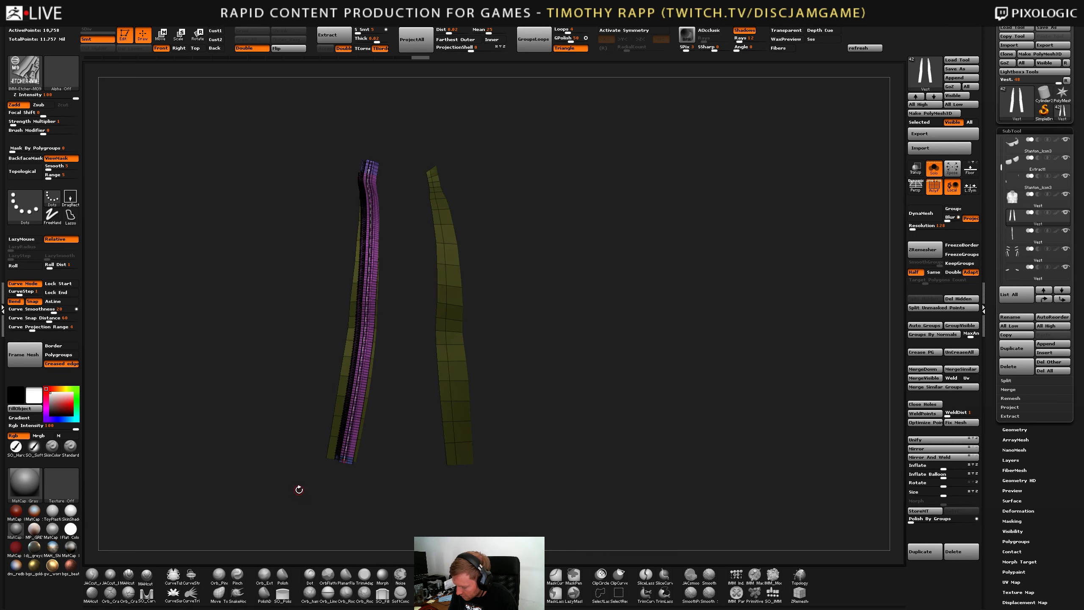
# Undo the zipper, crease a partial edge loop near the left-hand strip's lower end, and frame the creased edges as a curve.
pyautogui.hotkey('ctrl', 'z')
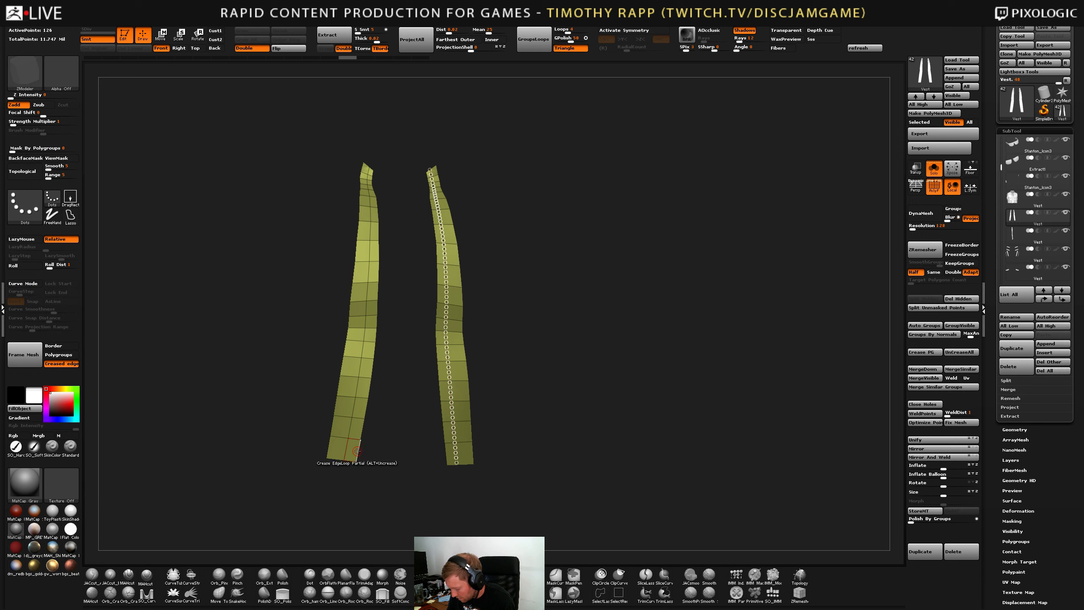
pyautogui.click(357, 450)
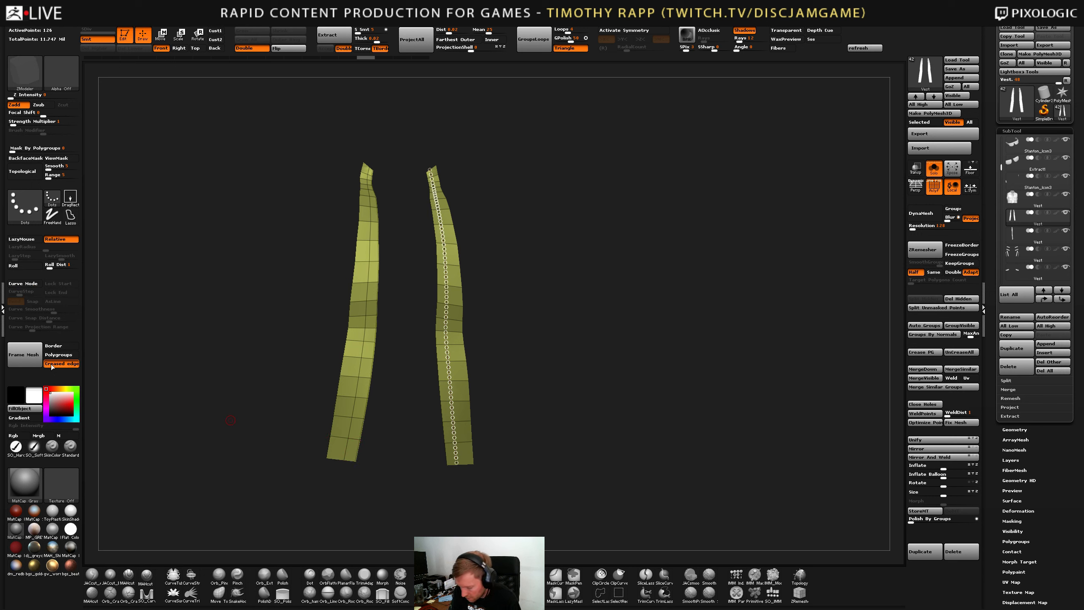
pyautogui.click(38, 363)
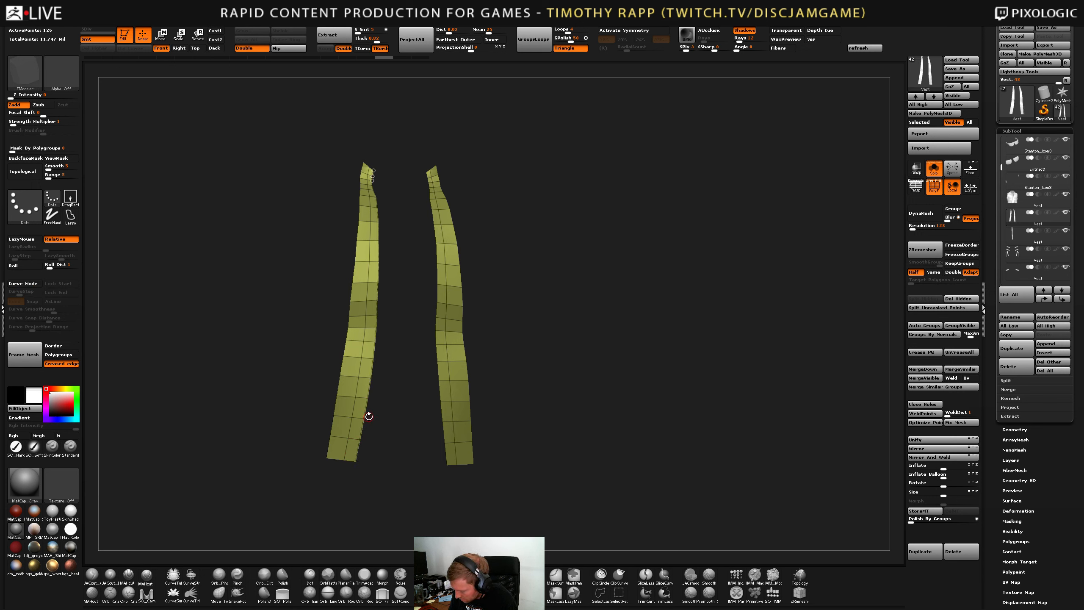
pyautogui.moveTo(370, 415); pyautogui.dragTo(365, 405)
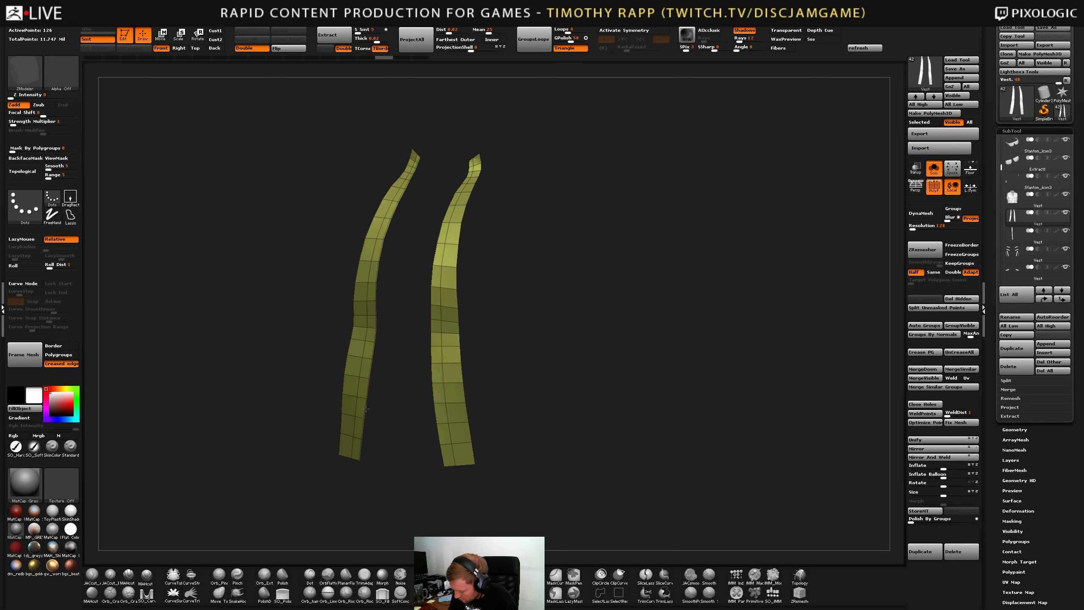
# Try the zipper insert-mesh brush on the left-hand strip's framed curve, undoing the inserted zipper.
pyautogui.hotkey('ctrl', 'shift', 'z')
pyautogui.press('b')
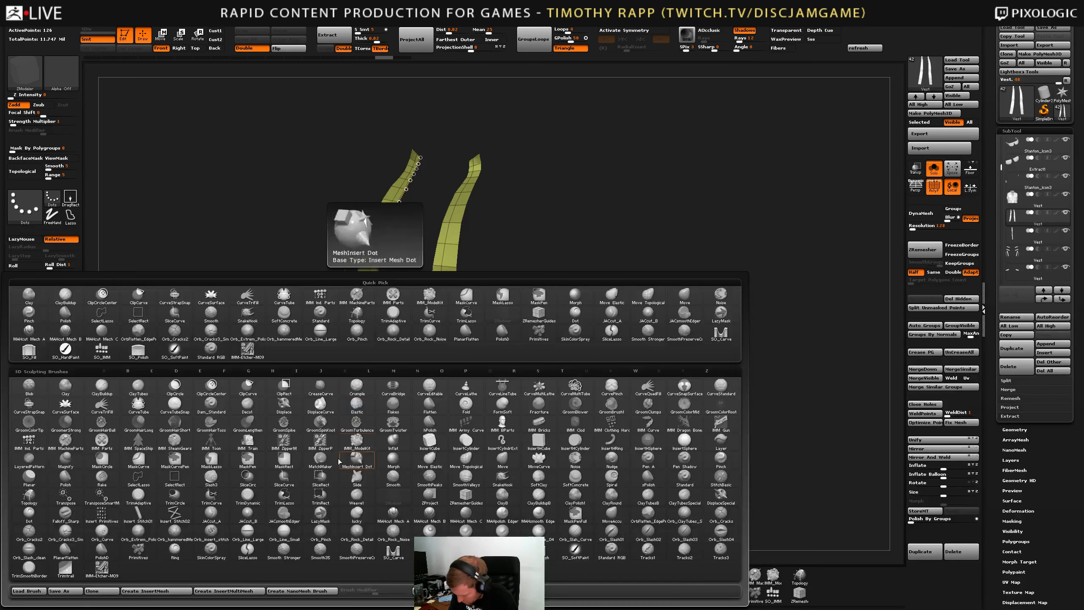
pyautogui.click(362, 452)
pyautogui.click(365, 412)
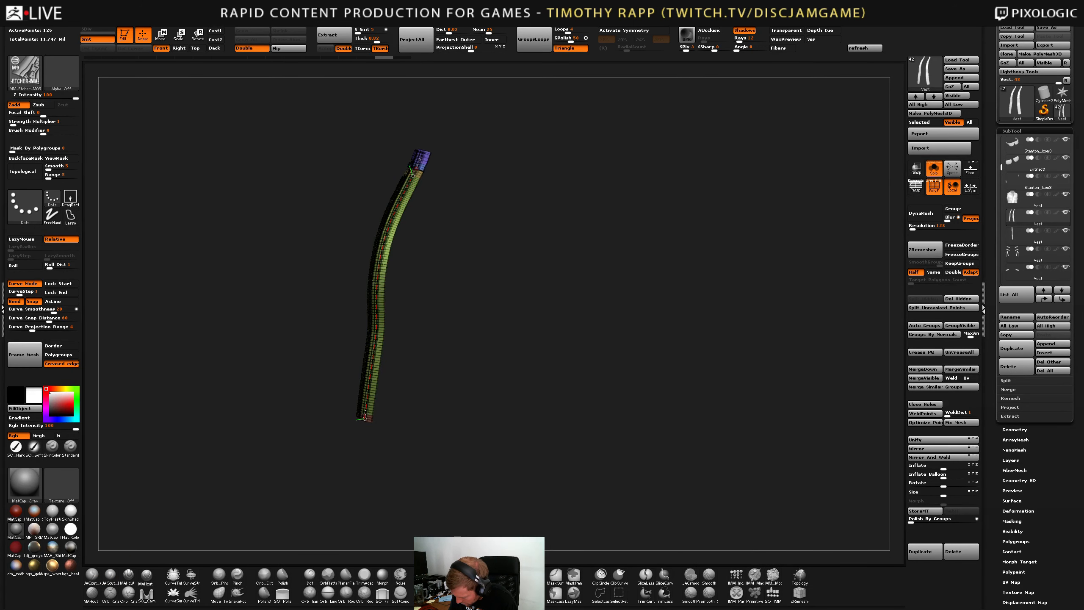
pyautogui.moveTo(376, 421); pyautogui.dragTo(355, 453)
pyautogui.hotkey('ctrl', 'z')
pyautogui.hotkey('ctrl', 'z')
pyautogui.press('ctrl')
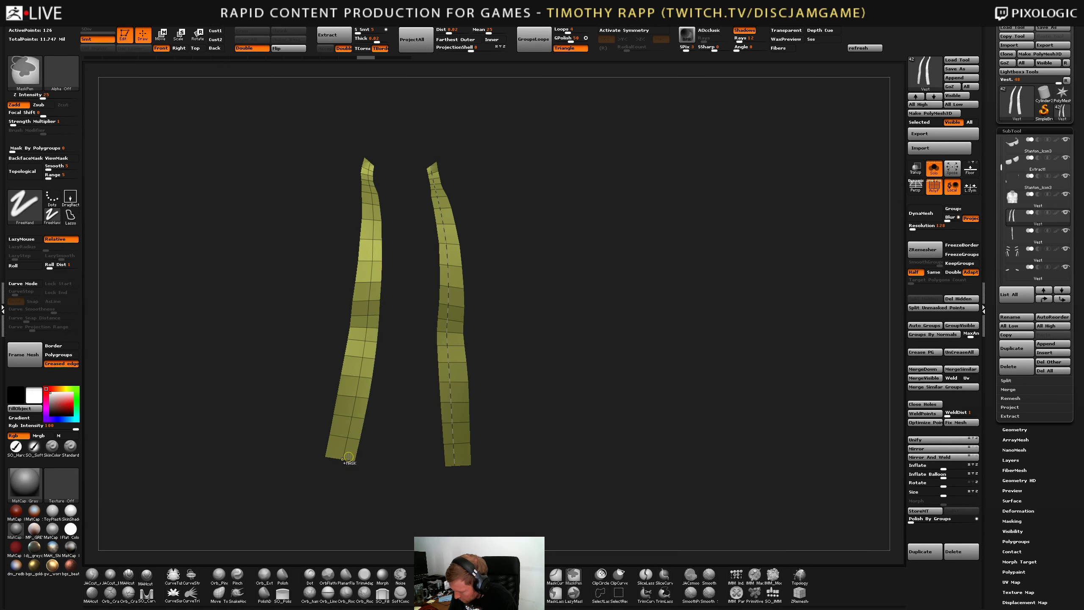
pyautogui.hotkey('ctrl', 'z')
pyautogui.hotkey('ctrl', 'shift', 'z')
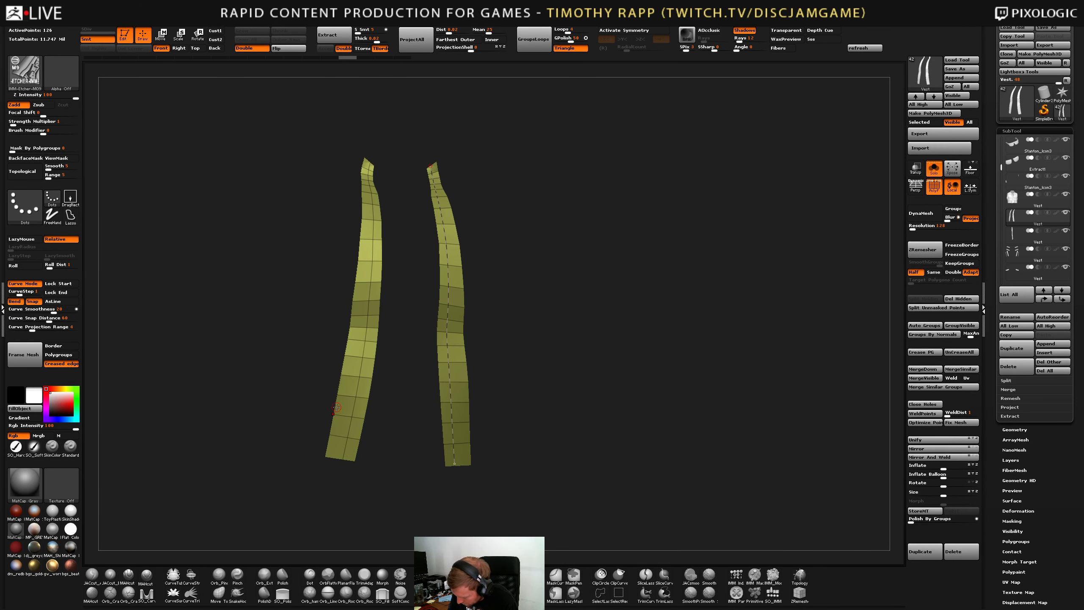
# Try to crease a partial edge loop along the left-hand strip's outer edge with ZModeler, undoing the crease.
pyautogui.press('b')
pyautogui.press('z')
pyautogui.press('m')
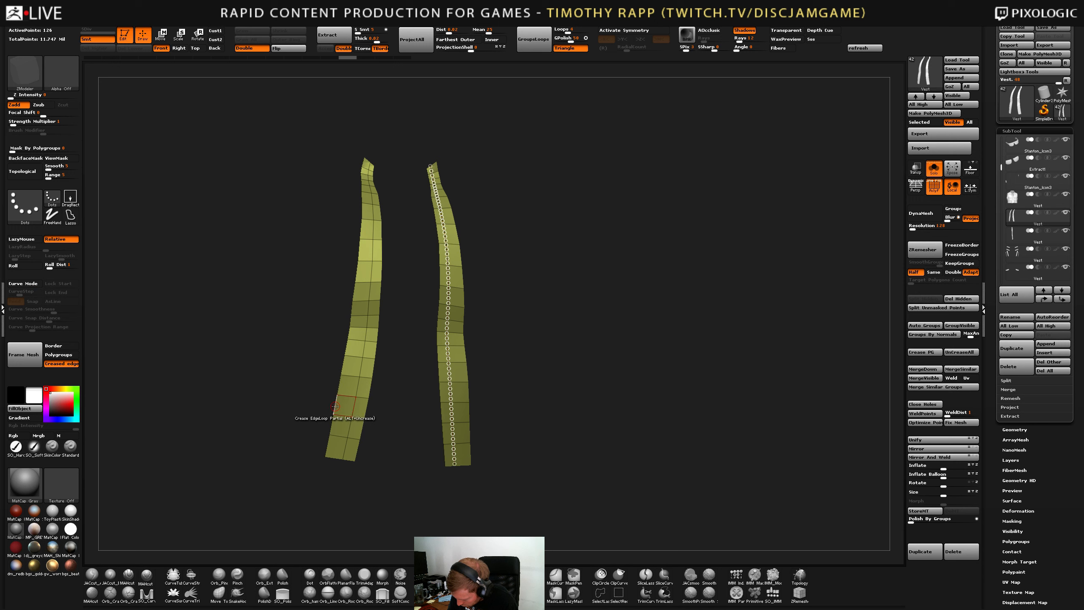
pyautogui.click(335, 406)
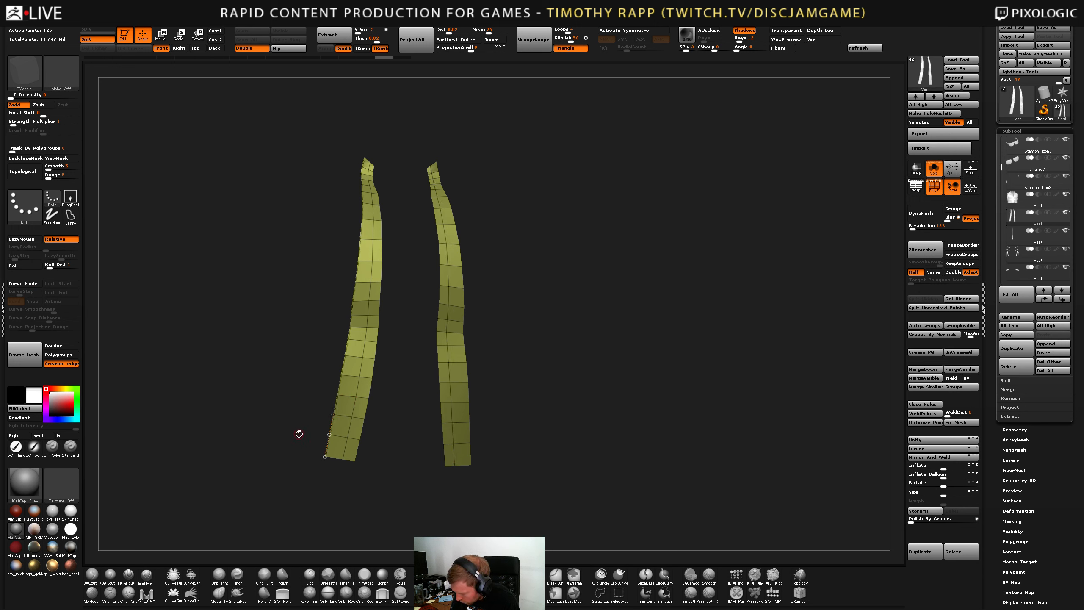
pyautogui.press('ctrl')
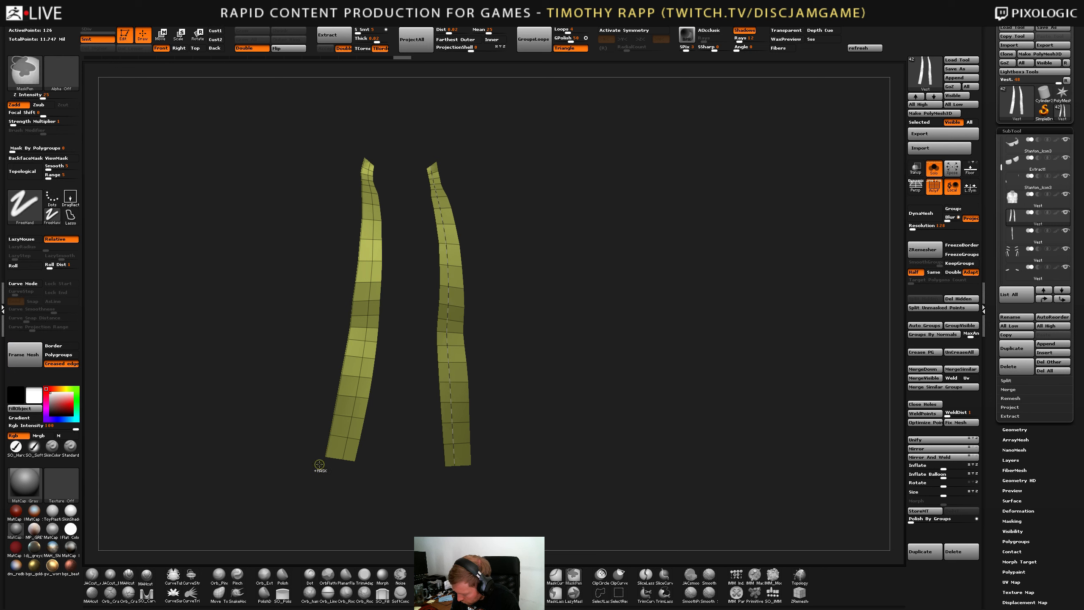
pyautogui.hotkey('ctrl', 'z')
pyautogui.hotkey('ctrl', 'z')
pyautogui.hotkey('ctrl', 'z')
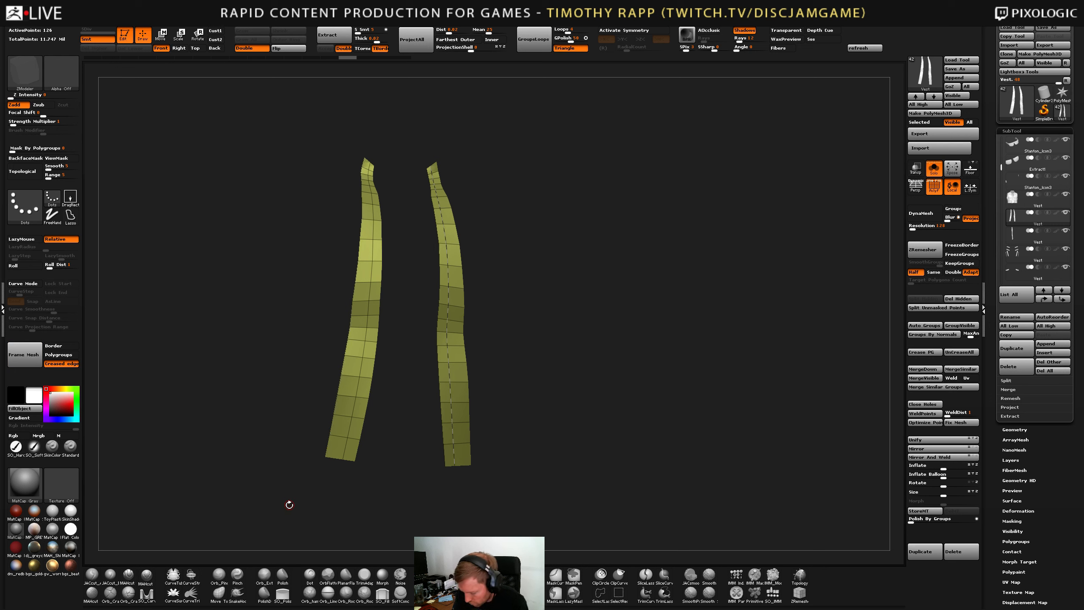
# Try strokes down the left-hand strip with ZModeler and with the zipper insert-mesh brush, undoing each one.
pyautogui.press('space')
pyautogui.click(218, 466)
pyautogui.press('space')
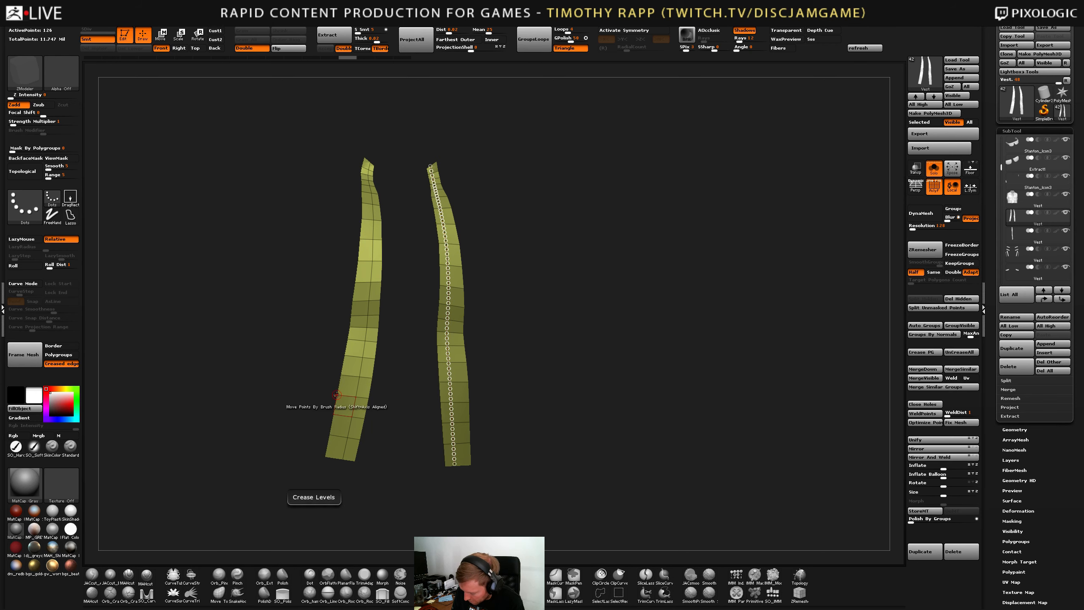
pyautogui.moveTo(366, 181); pyautogui.dragTo(343, 407)
pyautogui.hotkey('ctrl', 'z')
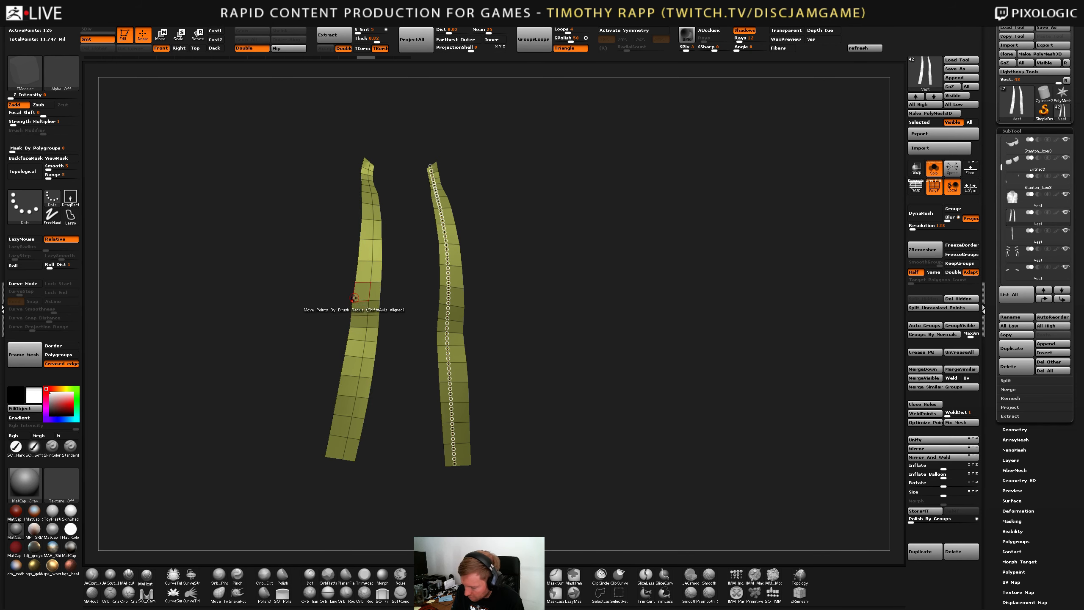
pyautogui.press('b')
pyautogui.click(106, 566)
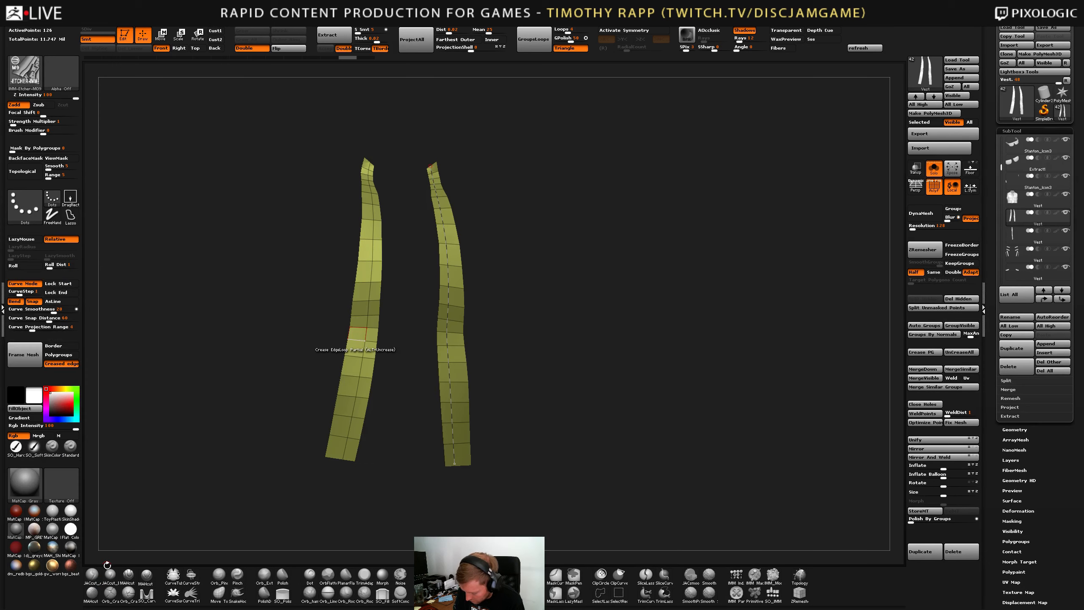
pyautogui.moveTo(365, 278); pyautogui.dragTo(343, 429)
pyautogui.hotkey('ctrl', 'z')
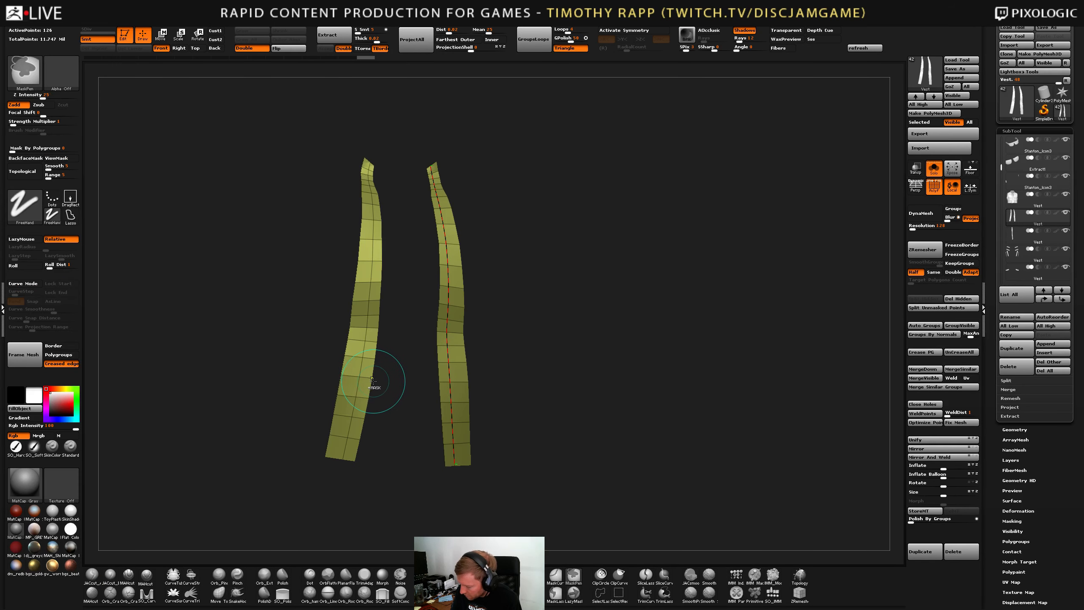
# Apply the zipper brush along the framed middle curve of the left-hand strip and adjust its draw size.
pyautogui.moveTo(376, 387); pyautogui.dragTo(362, 425)
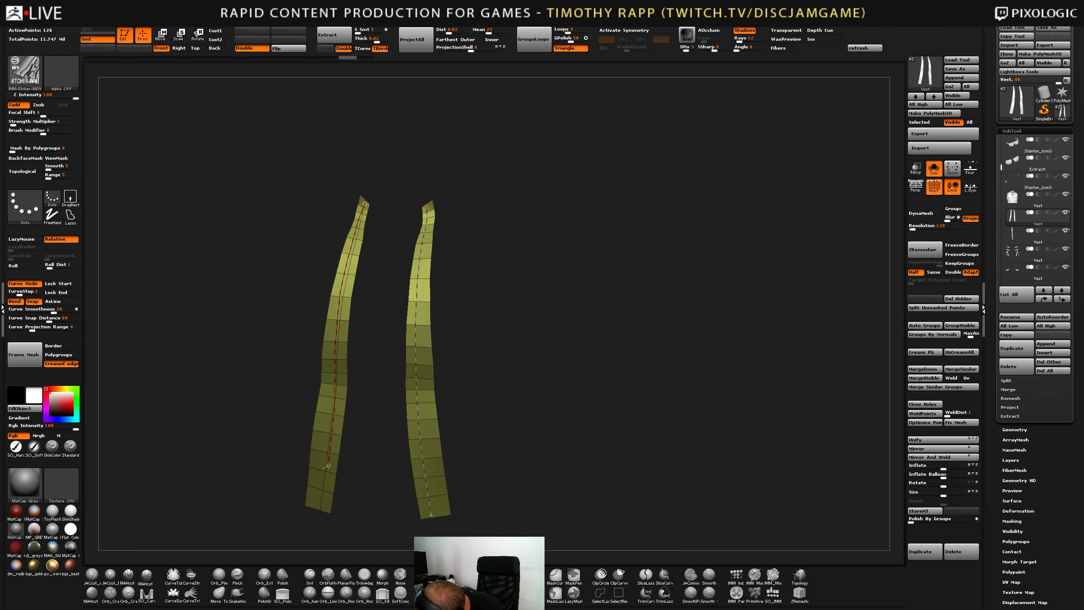
pyautogui.click(322, 502)
pyautogui.moveTo(344, 445)
pyautogui.mouseDown()
pyautogui.moveTo(392, 357)
pyautogui.moveTo(369, 423)
pyautogui.moveTo(378, 359)
pyautogui.moveTo(421, 234)
pyautogui.moveTo(440, 224)
pyautogui.moveTo(441, 233)
pyautogui.moveTo(448, 194)
pyautogui.mouseUp()
pyautogui.press('s')
pyautogui.keyDown('alt'); pyautogui.moveTo(405, 290); pyautogui.dragTo(442, 326); pyautogui.keyUp('alt')
pyautogui.keyDown('alt'); pyautogui.moveTo(447, 386); pyautogui.dragTo(457, 367, button='right'); pyautogui.keyUp('alt')
pyautogui.moveTo(432, 487); pyautogui.dragTo(434, 492)
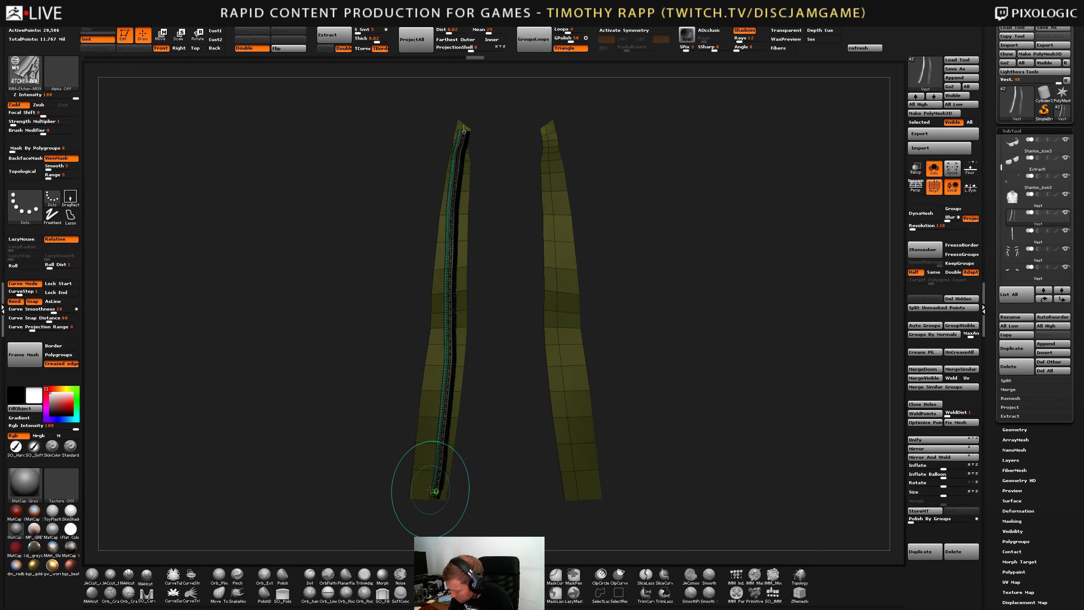
pyautogui.moveTo(446, 402)
pyautogui.mouseDown(button='right')
pyautogui.moveTo(424, 424)
pyautogui.moveTo(419, 387)
pyautogui.mouseUp(button='right')
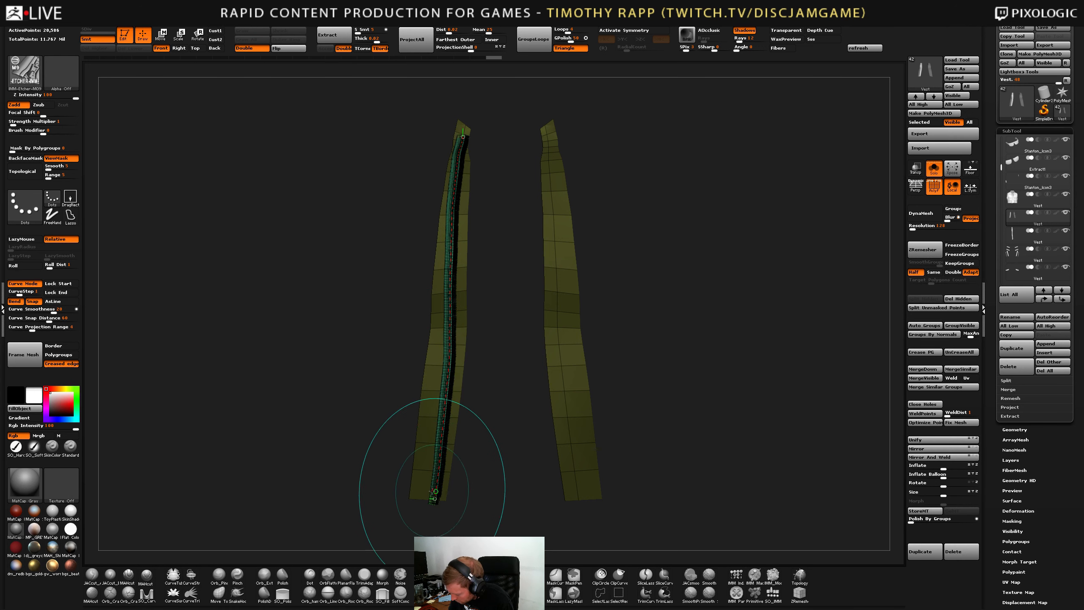
# Compare the new zipper with the existing zipper subtool and examine its teeth and tape up close.
pyautogui.press('Down')
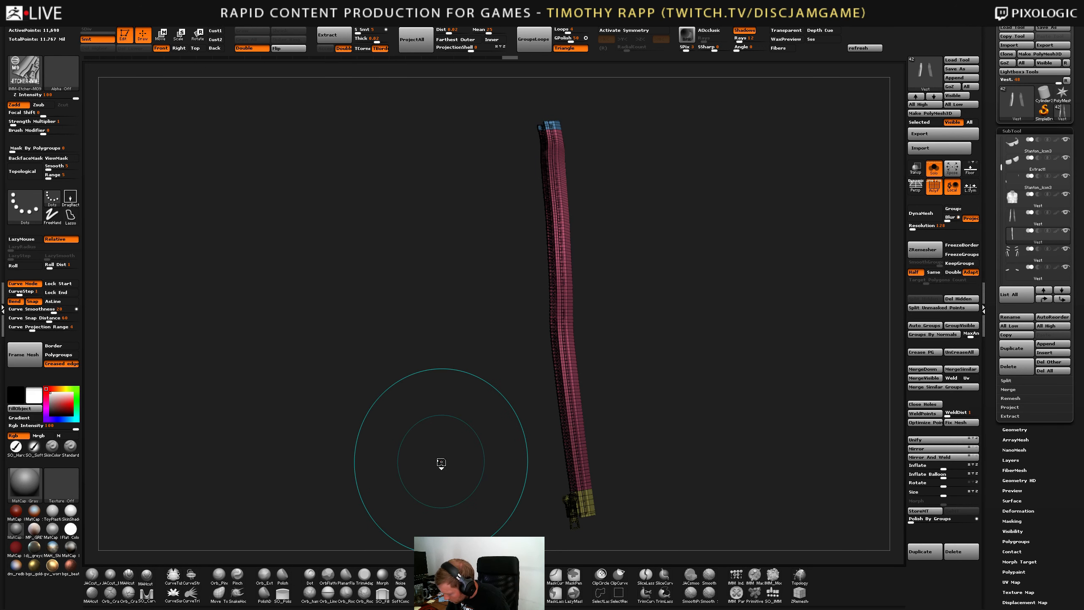
pyautogui.press('Up')
pyautogui.press('space')
pyautogui.moveTo(611, 376); pyautogui.dragTo(482, 374)
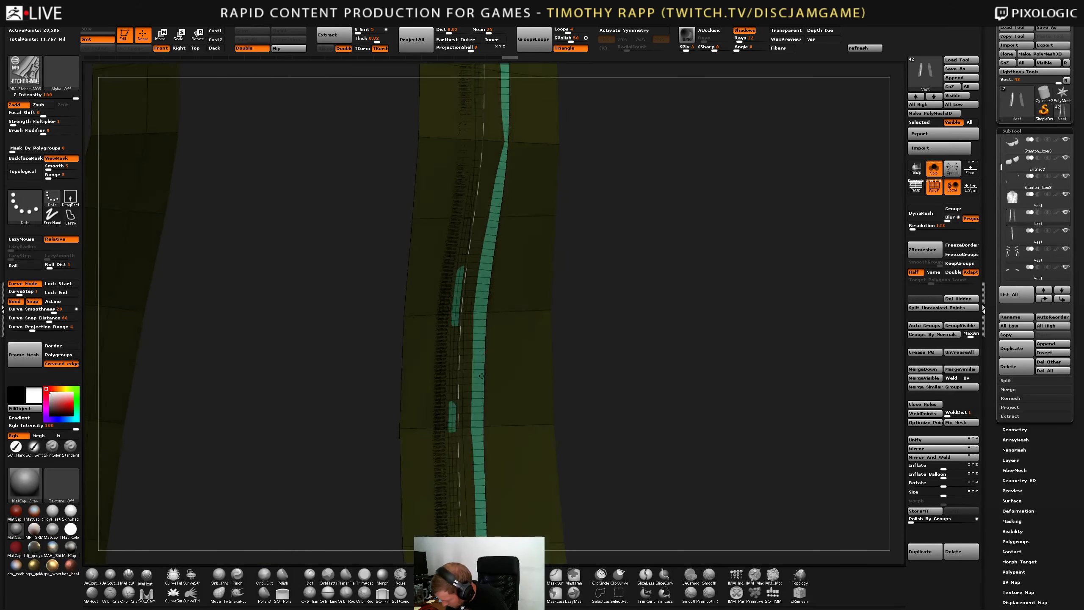
pyautogui.hotkey('shift', 'f')
pyautogui.hotkey('shift', 'f')
pyautogui.moveTo(482, 375); pyautogui.dragTo(639, 352, button='right')
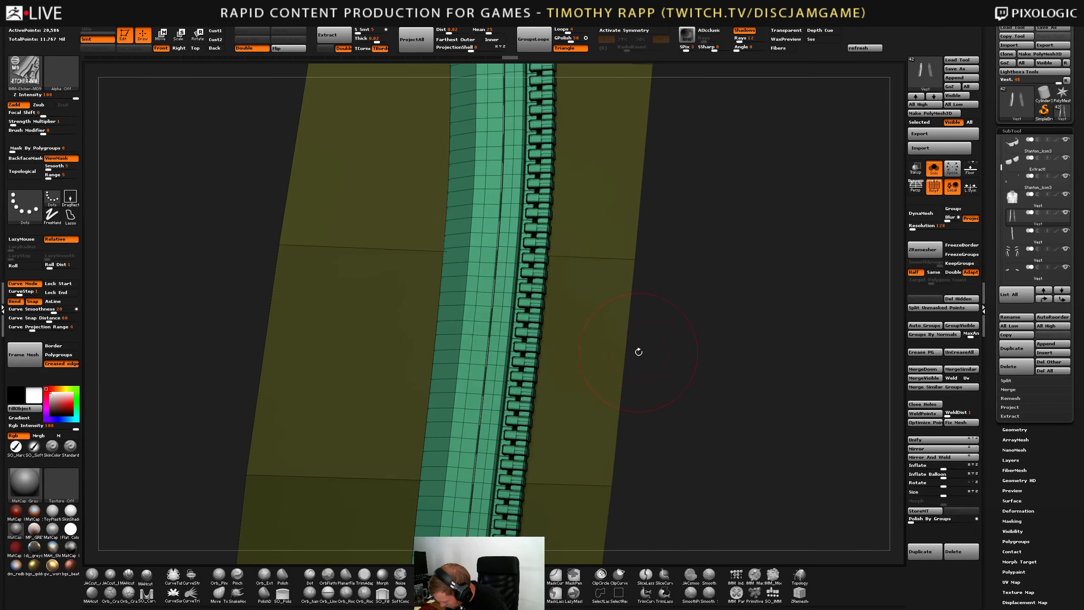
pyautogui.keyDown('ctrl'); pyautogui.moveTo(696, 334); pyautogui.dragTo(546, 372, button='right'); pyautogui.keyUp('ctrl')
# Adjust the zipper brush's draw size and reapply the zipper along the left-hand strip's curve.
pyautogui.press('s')
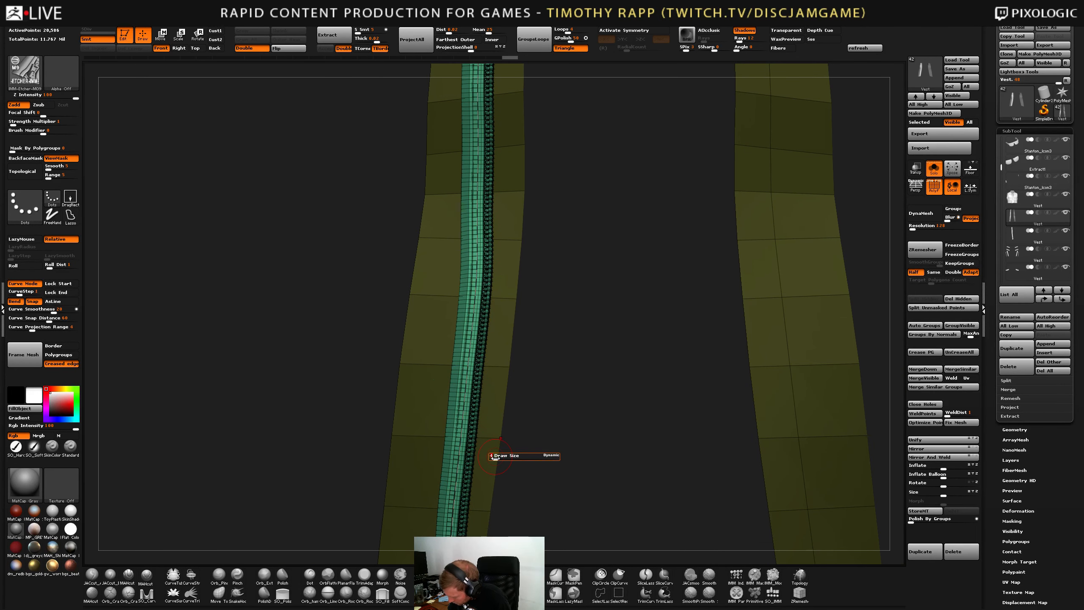
pyautogui.press('s')
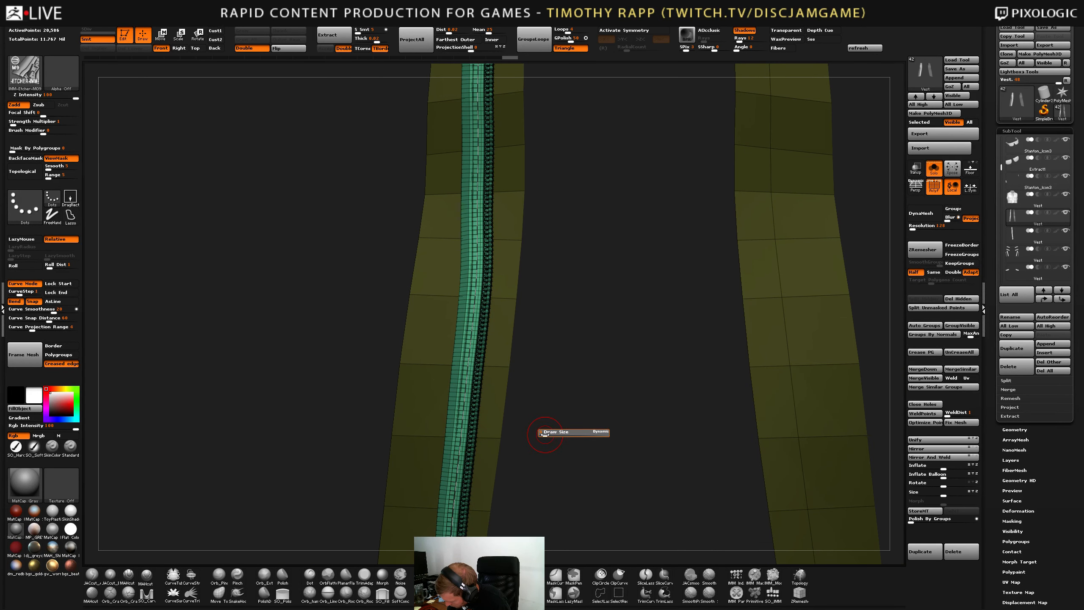
pyautogui.keyDown('alt'); pyautogui.moveTo(546, 434); pyautogui.dragTo(589, 270, button='right'); pyautogui.keyUp('alt')
pyautogui.click(484, 469)
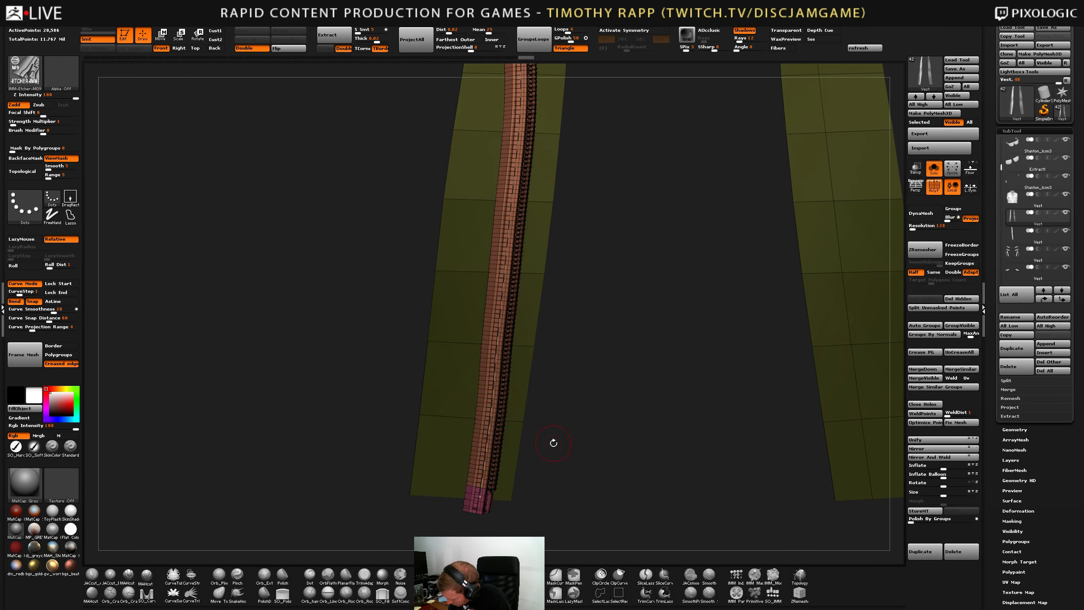
# Switch to the existing zipper subtool and reshape its upper end with the Move brush.
pyautogui.moveTo(554, 443)
pyautogui.keyDown('ctrl'); pyautogui.mouseDown(button='right')
pyautogui.moveTo(552, 426)
pyautogui.moveTo(534, 445)
pyautogui.moveTo(566, 439)
pyautogui.mouseUp(button='right'); pyautogui.keyUp('ctrl')
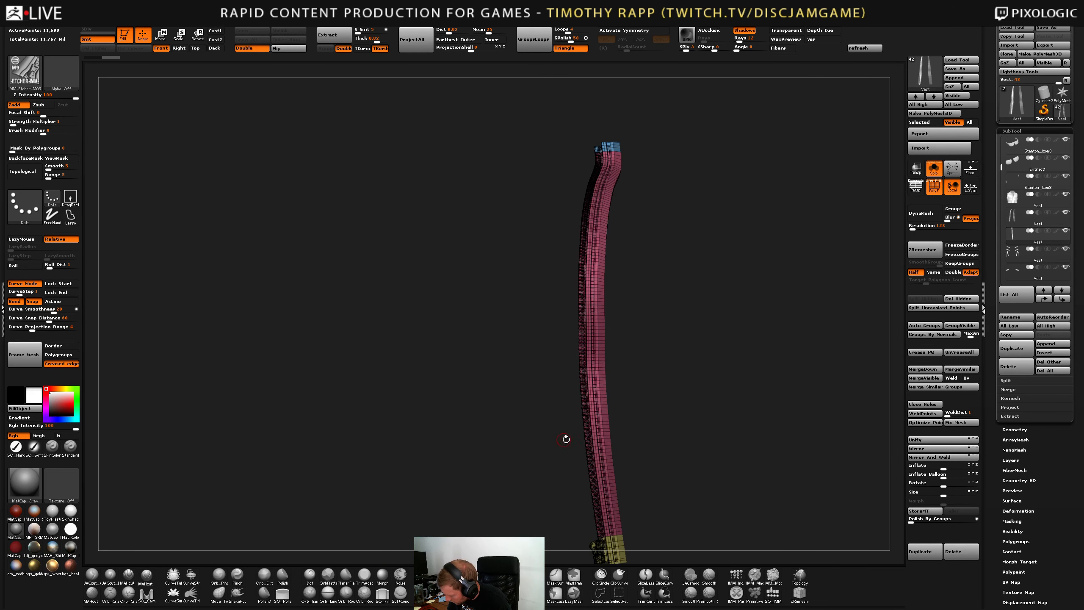
pyautogui.hotkey('shift', 'f')
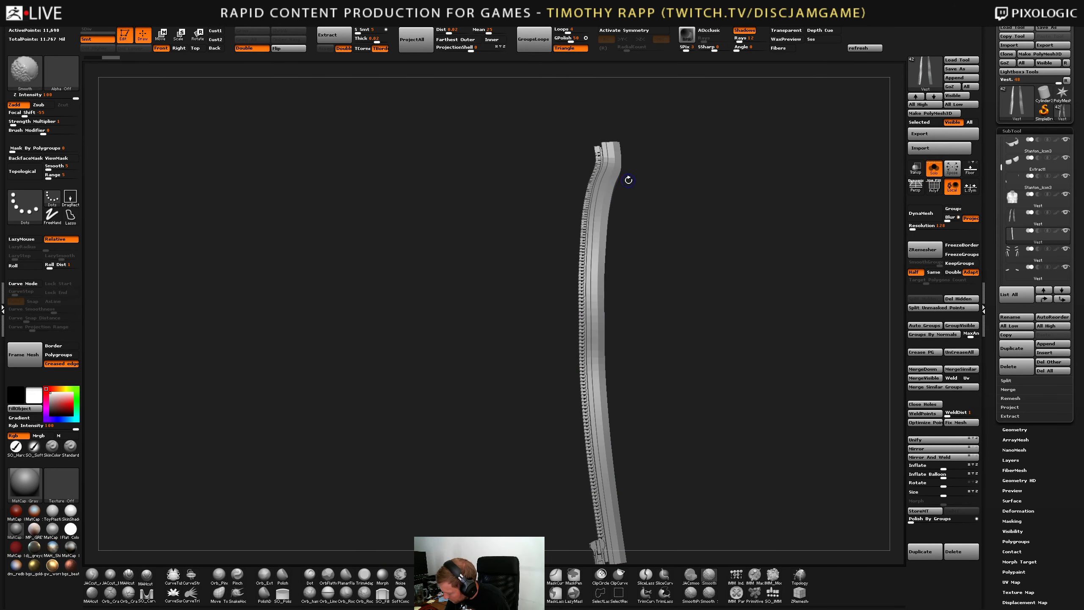
pyautogui.moveTo(627, 234)
pyautogui.keyDown('alt'); pyautogui.mouseDown(button='right')
pyautogui.moveTo(583, 348)
pyautogui.moveTo(586, 289)
pyautogui.moveTo(559, 335)
pyautogui.moveTo(586, 273)
pyautogui.mouseUp(button='right'); pyautogui.keyUp('alt')
pyautogui.press('b')
pyautogui.press('m')
pyautogui.press('v')
pyautogui.press('s')
pyautogui.moveTo(598, 226); pyautogui.dragTo(602, 226)
pyautogui.moveTo(602, 226); pyautogui.dragTo(612, 217, button='right')
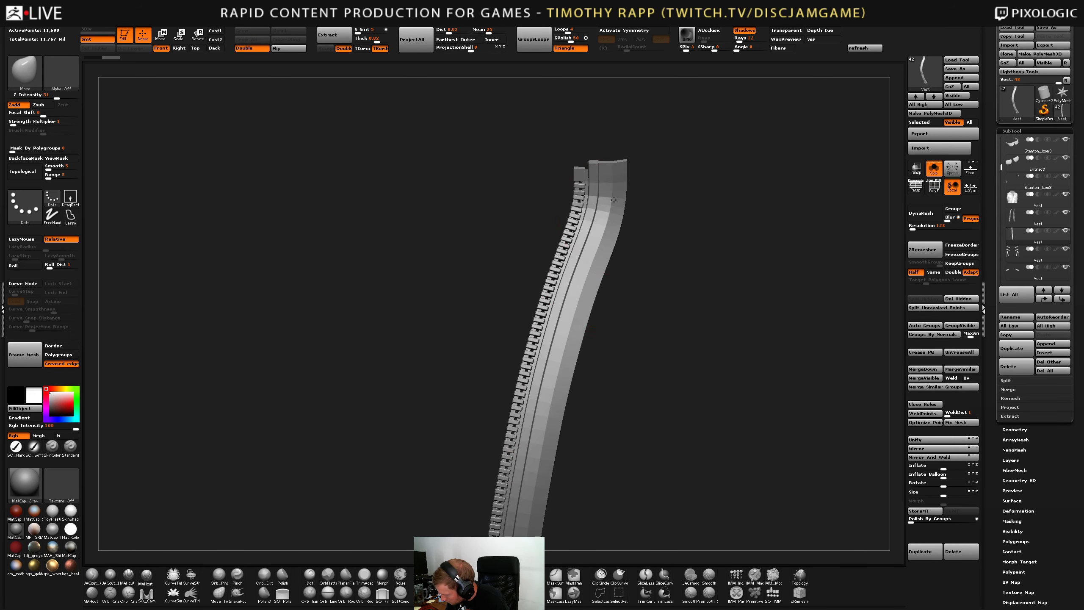
pyautogui.moveTo(611, 218)
pyautogui.mouseDown()
pyautogui.moveTo(603, 209)
pyautogui.moveTo(615, 208)
pyautogui.mouseUp()
pyautogui.moveTo(569, 290)
pyautogui.keyDown('ctrl'); pyautogui.mouseDown(button='right')
pyautogui.moveTo(537, 348)
pyautogui.moveTo(537, 390)
pyautogui.mouseUp(button='right'); pyautogui.keyUp('ctrl')
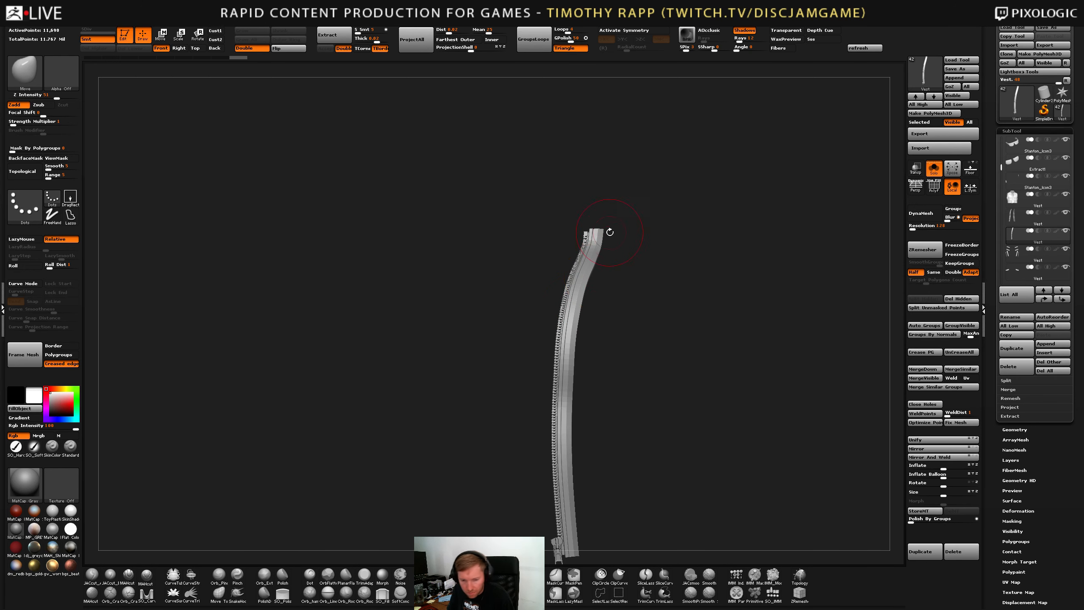
# Show the whole character again and examine how both zippers sit along the vest's front opening.
pyautogui.click(934, 168)
pyautogui.moveTo(622, 294)
pyautogui.keyDown('shift'); pyautogui.mouseDown(button='right')
pyautogui.moveTo(583, 375)
pyautogui.moveTo(580, 403)
pyautogui.moveTo(591, 385)
pyautogui.moveTo(595, 394)
pyautogui.moveTo(567, 481)
pyautogui.moveTo(581, 236)
pyautogui.moveTo(584, 350)
pyautogui.mouseUp(button='right'); pyautogui.keyUp('shift')
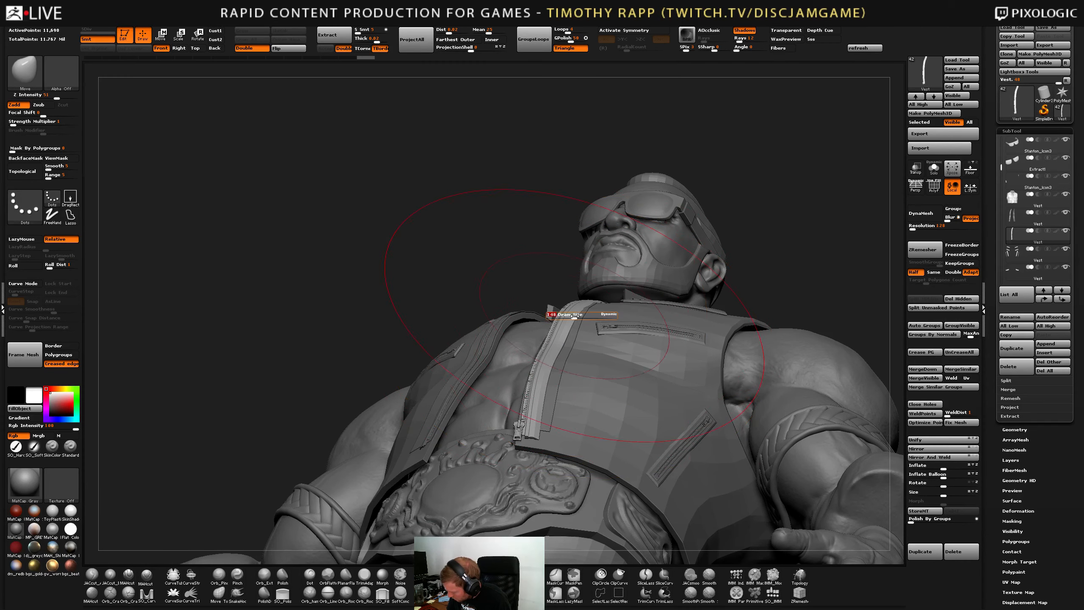
pyautogui.moveTo(552, 310)
pyautogui.mouseDown(button='right')
pyautogui.moveTo(540, 320)
pyautogui.moveTo(574, 358)
pyautogui.mouseUp(button='right')
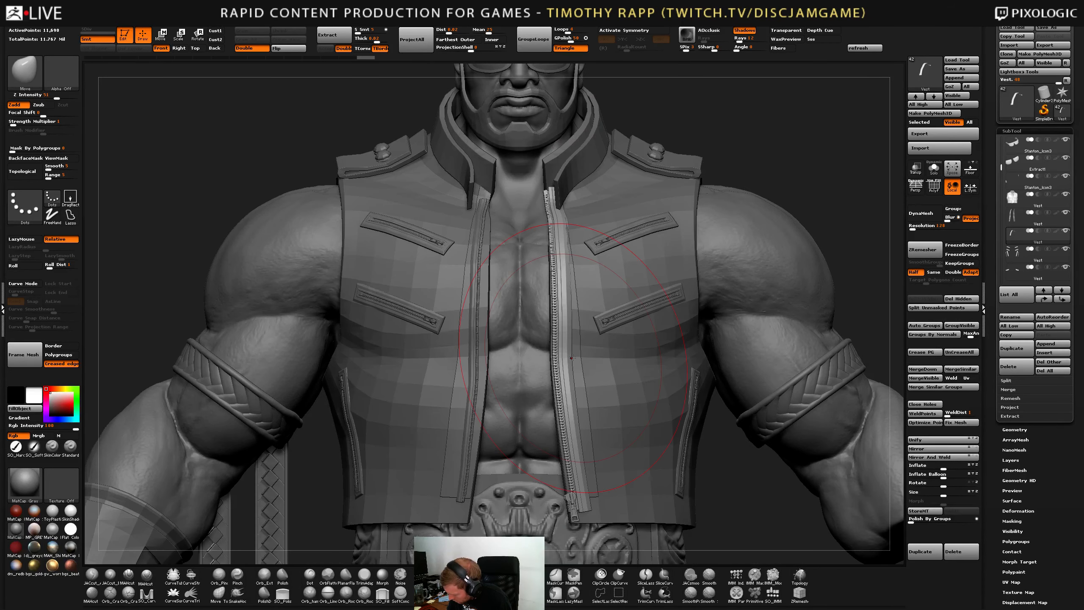
# Select the strips subtool and undo the zipper applied along the left-hand strip.
pyautogui.keyDown('alt'); pyautogui.click(603, 367); pyautogui.keyUp('alt')
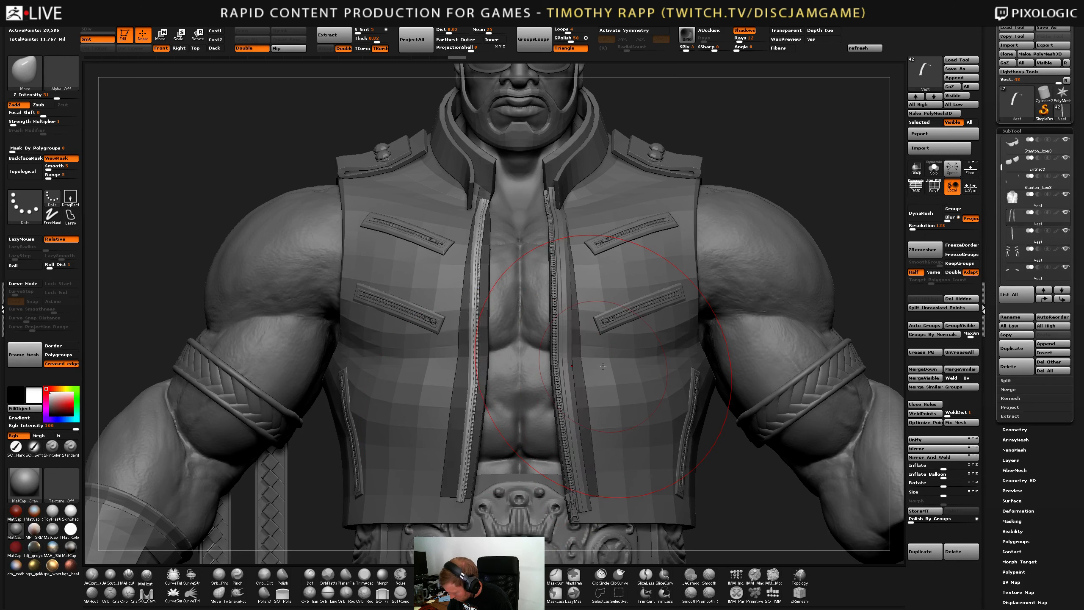
pyautogui.press('ctrl')
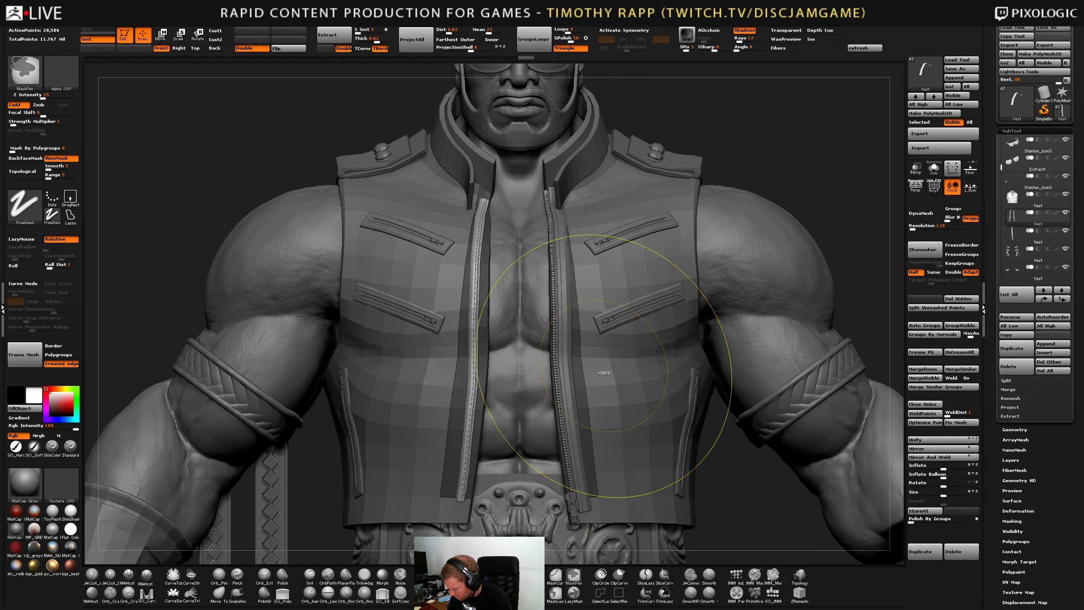
pyautogui.hotkey('ctrl', 'z')
pyautogui.hotkey('ctrl', 'z')
pyautogui.hotkey('ctrl', 'z')
pyautogui.hotkey('ctrl', 'z')
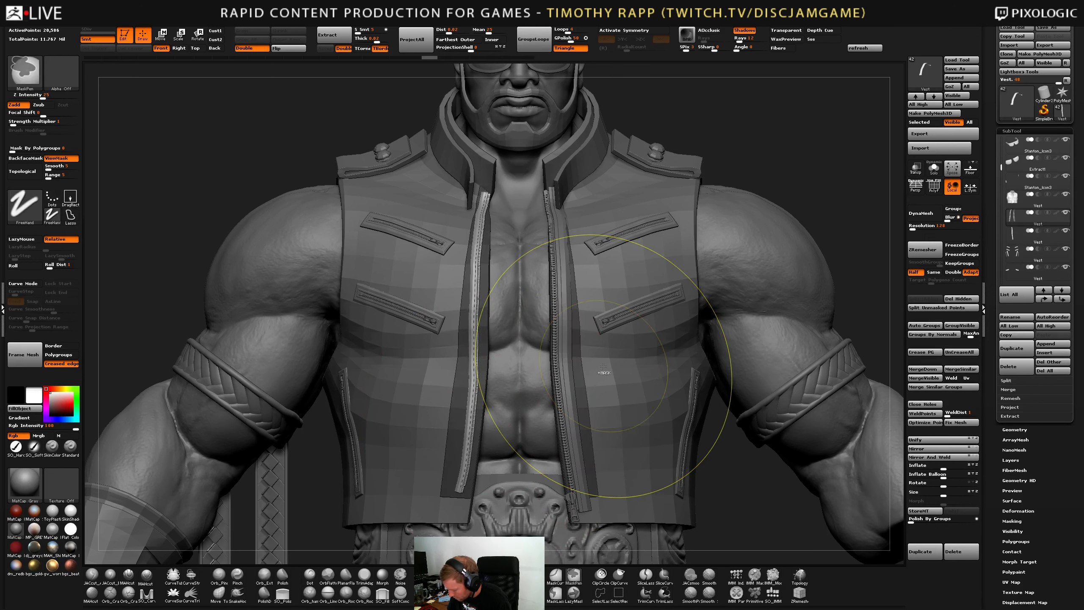
pyautogui.keyDown('alt'); pyautogui.click(603, 366); pyautogui.keyUp('alt')
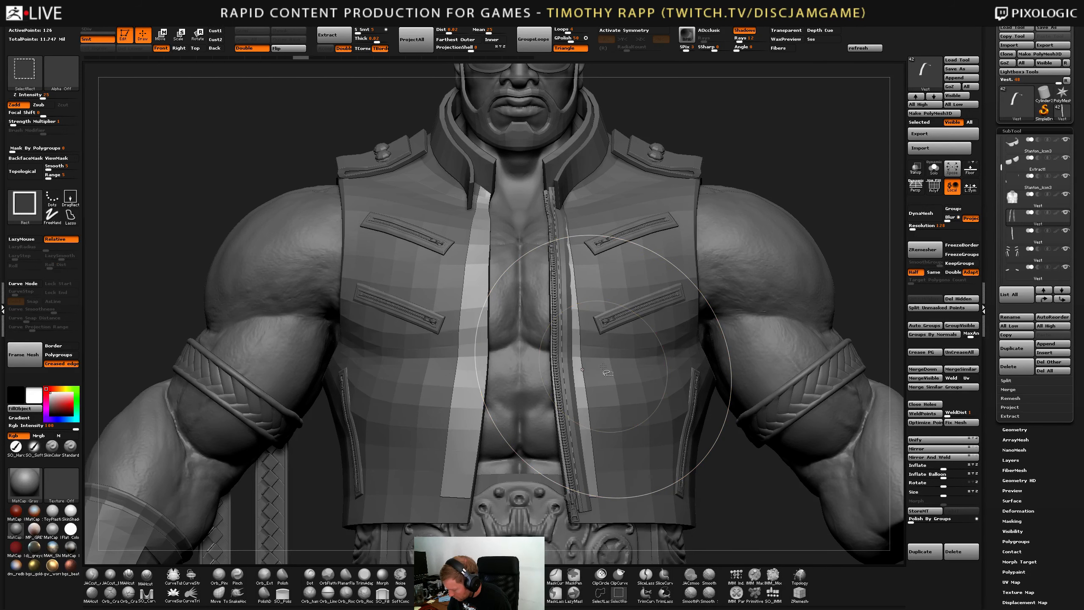
# Isolate the strips subtool with its polyframe displayed and prepare the zipper insert-mesh brush with a smaller draw size.
pyautogui.click(934, 168)
pyautogui.hotkey('shift', 'f')
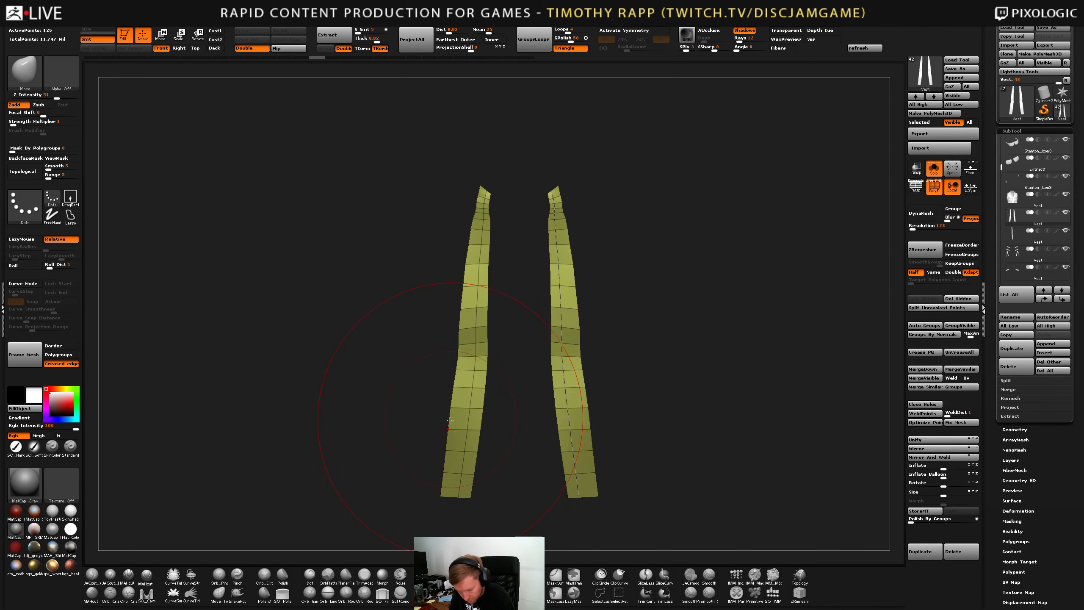
pyautogui.press('b')
pyautogui.click(330, 351)
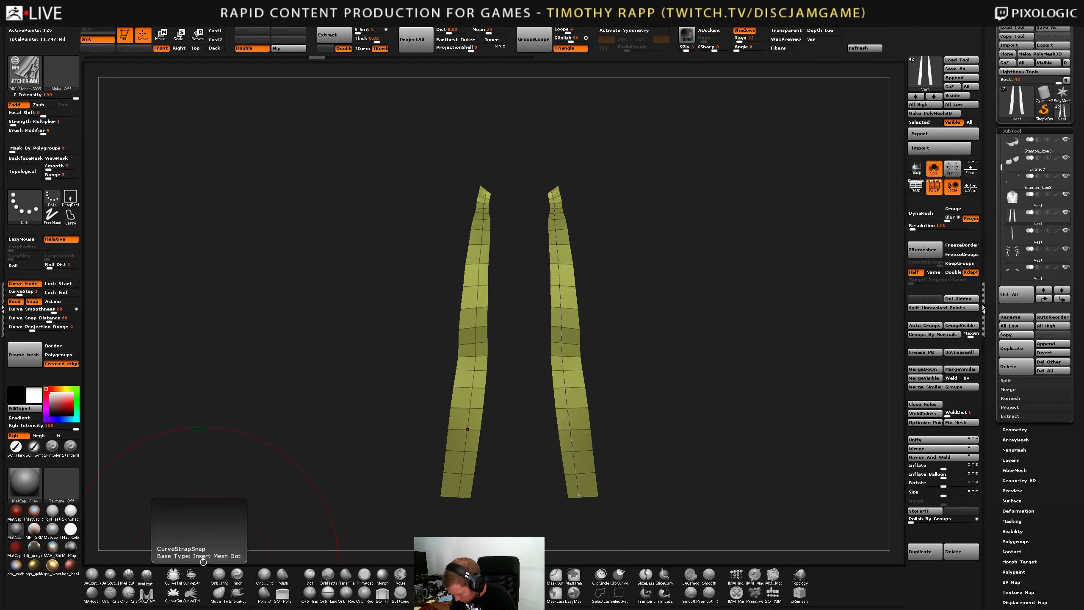
pyautogui.press('s')
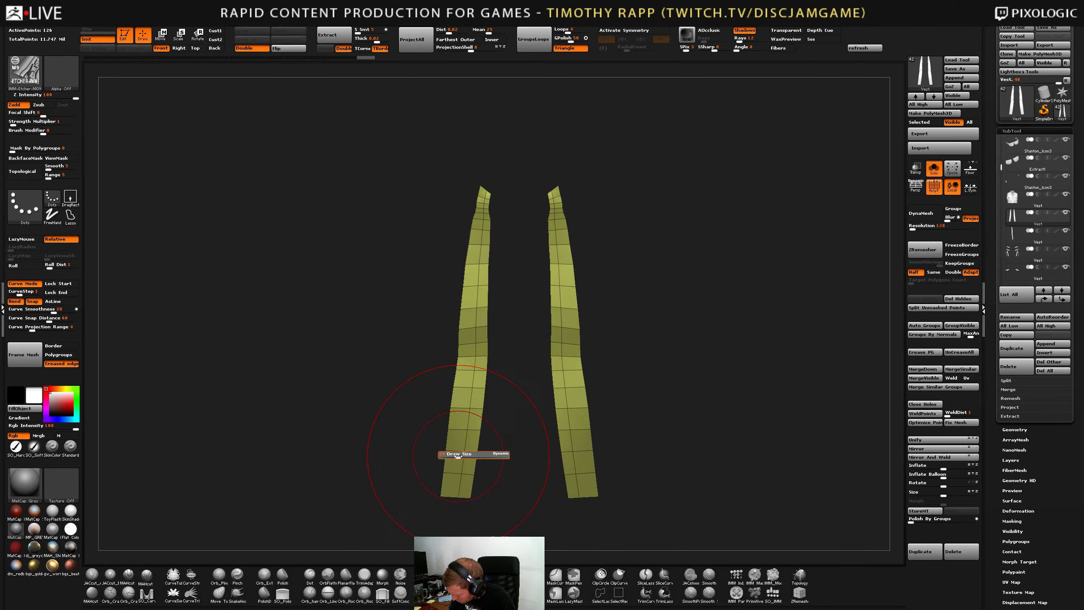
pyautogui.moveTo(452, 457)
pyautogui.mouseDown(button='right')
pyautogui.moveTo(474, 395)
pyautogui.moveTo(454, 424)
pyautogui.mouseUp(button='right')
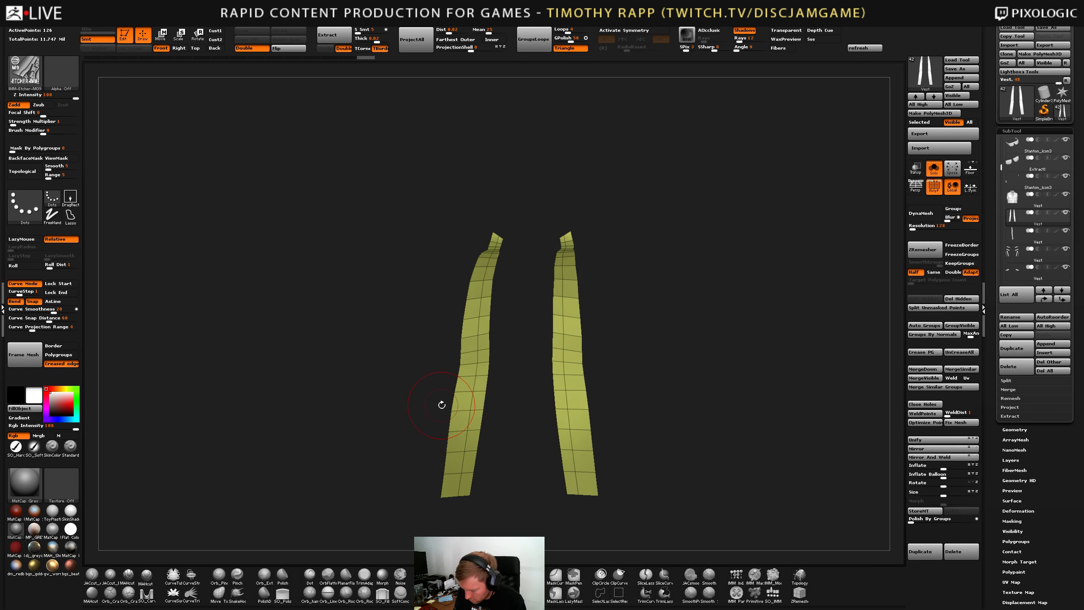
# Frame only the strips' mesh borders with curves and try the zipper brush on them.
pyautogui.click(58, 356)
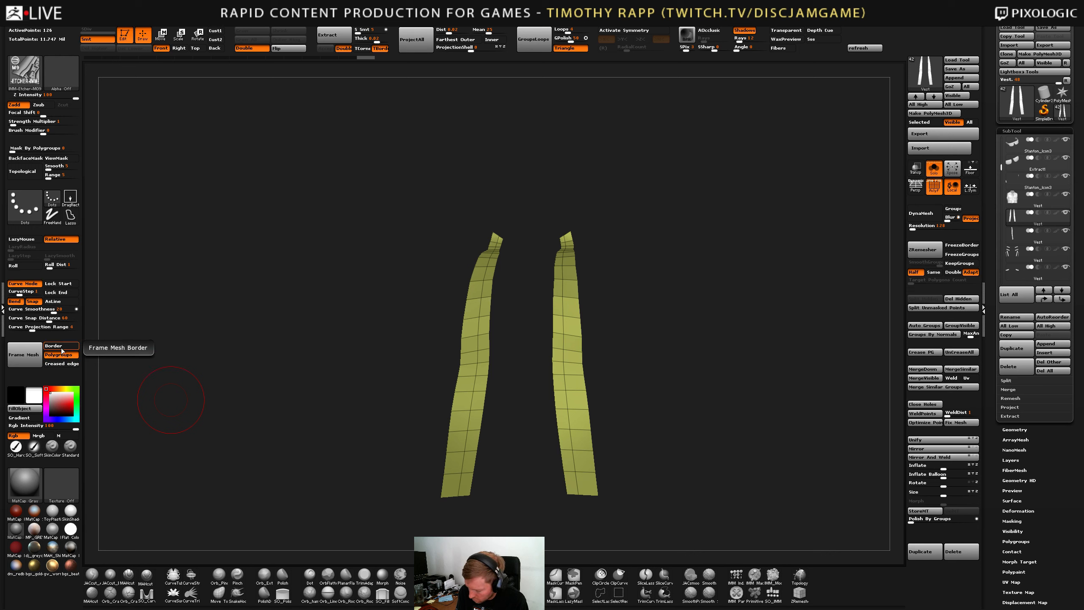
pyautogui.click(60, 355)
pyautogui.click(60, 346)
pyautogui.click(25, 355)
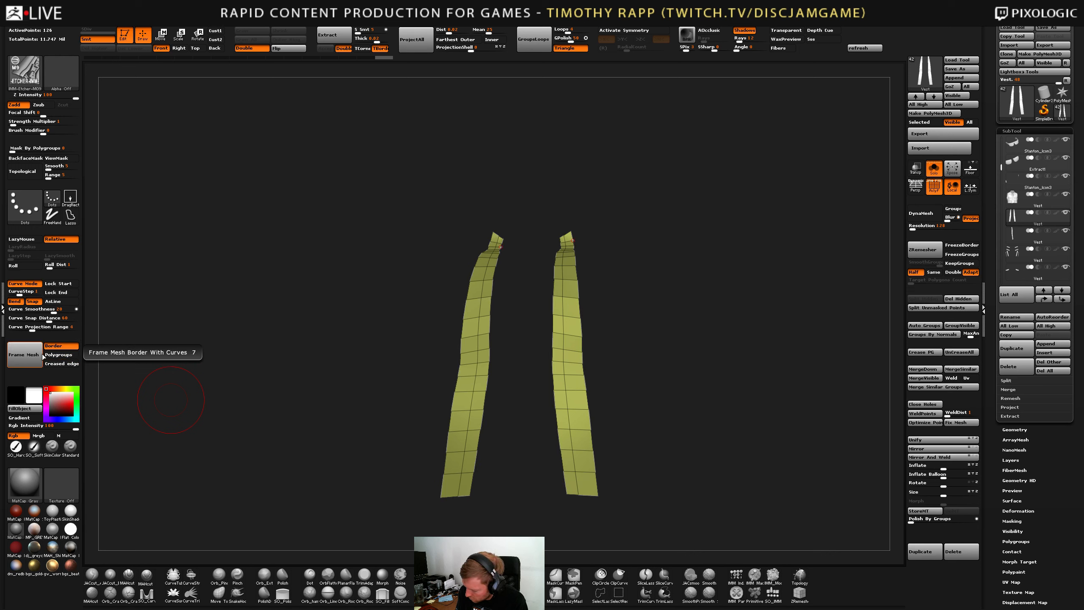
pyautogui.click(476, 456)
pyautogui.moveTo(476, 456); pyautogui.dragTo(496, 391)
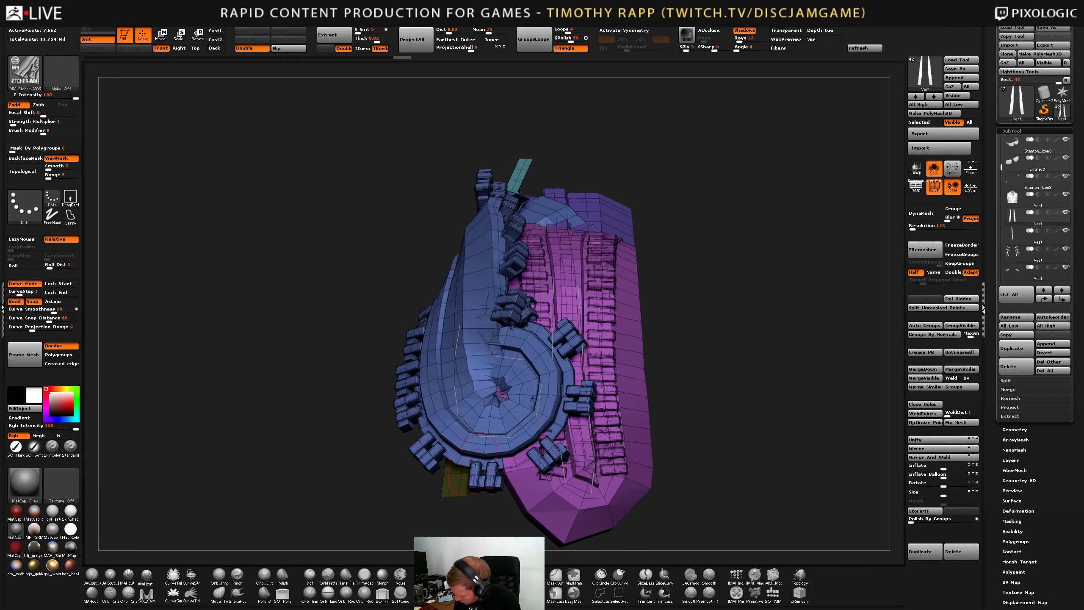
# Undo the oversized border zipper and try it again along both strips' borders with a smaller draw size.
pyautogui.hotkey('ctrl', 'z')
pyautogui.press('s')
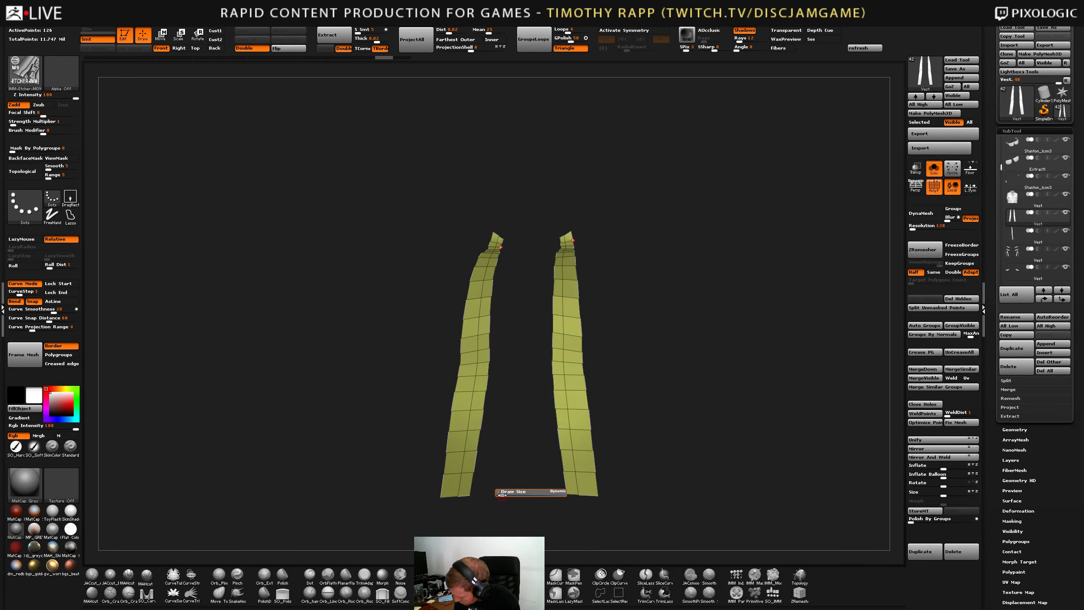
pyautogui.click(474, 481)
pyautogui.moveTo(495, 480); pyautogui.dragTo(490, 508)
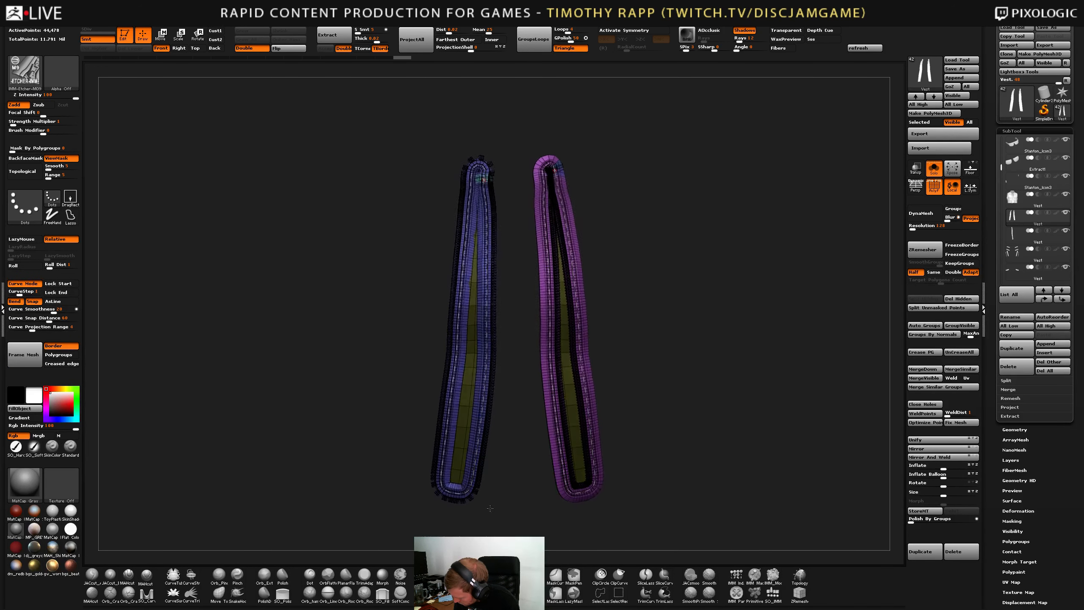
# Undo the border zipper and its curves, and switch to the ZModeler brush.
pyautogui.hotkey('ctrl', 'z')
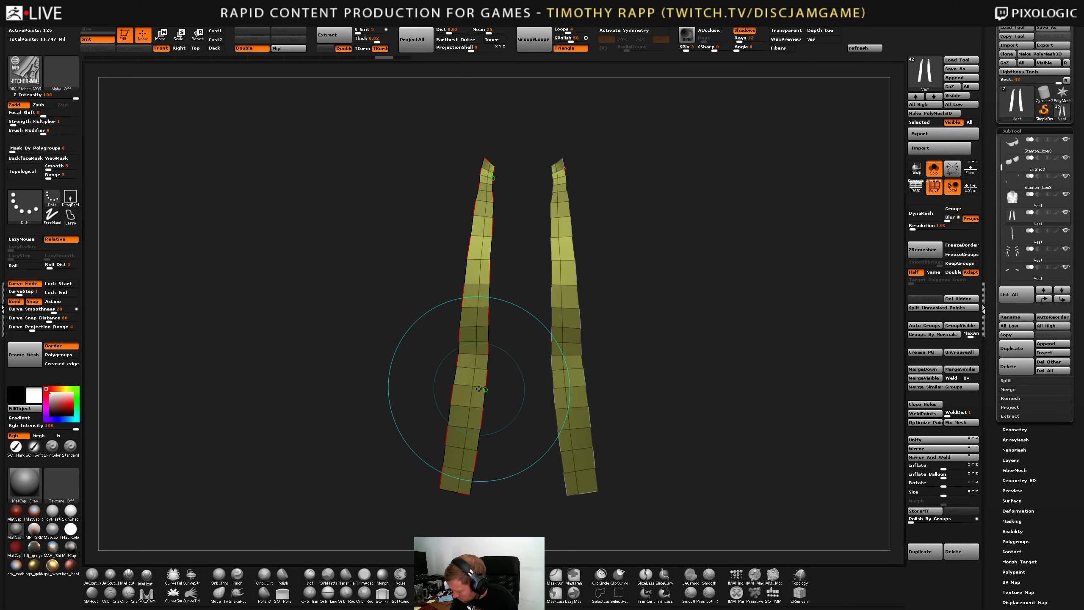
pyautogui.hotkey('ctrl', 'z')
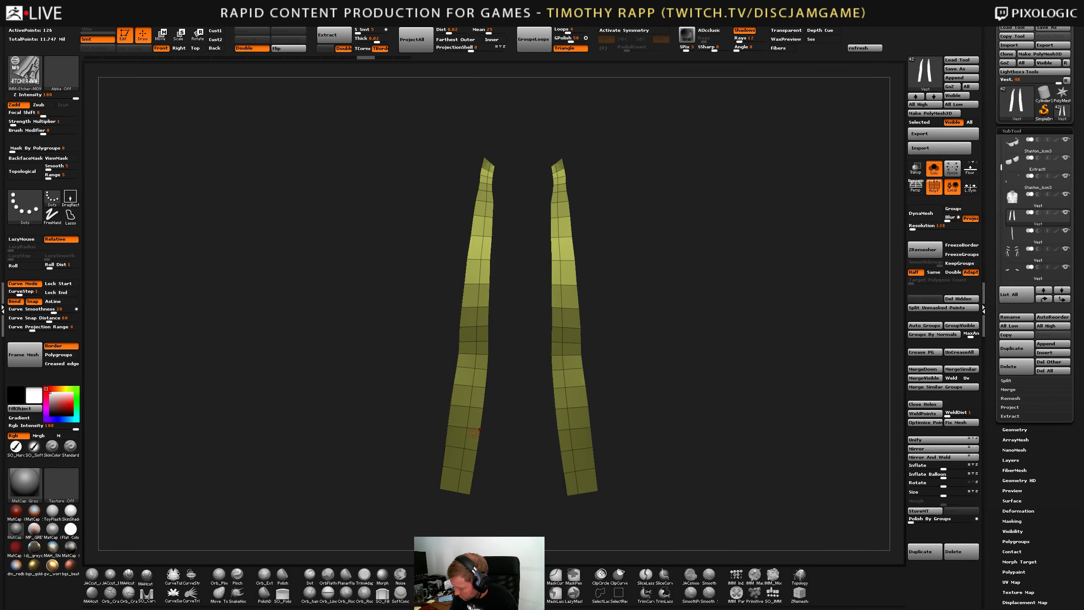
pyautogui.hotkey('ctrl', 'shift', 'c')
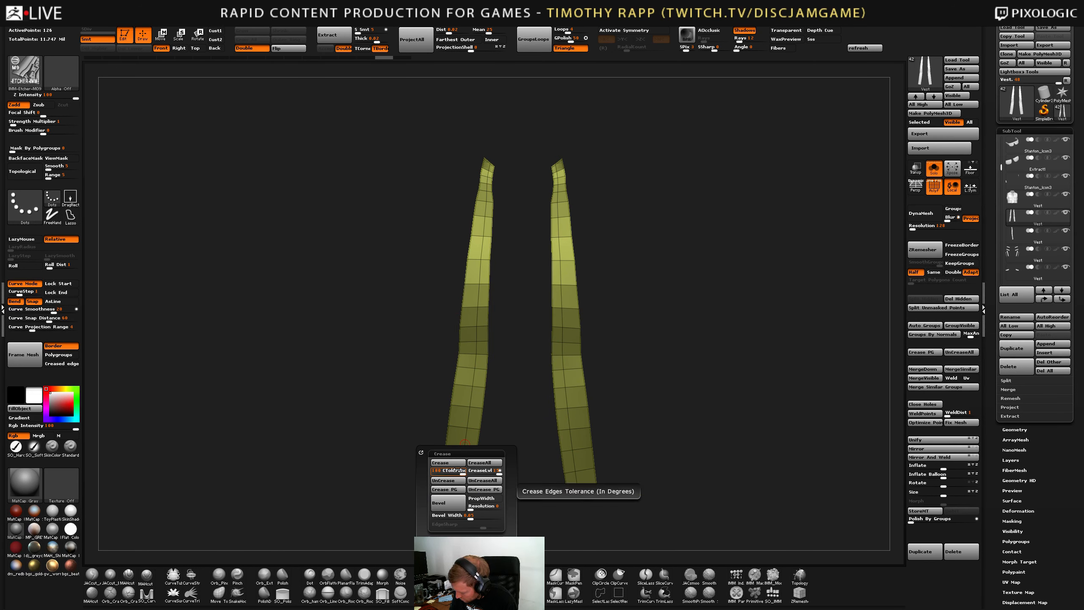
pyautogui.hotkey('ctrl', 'z')
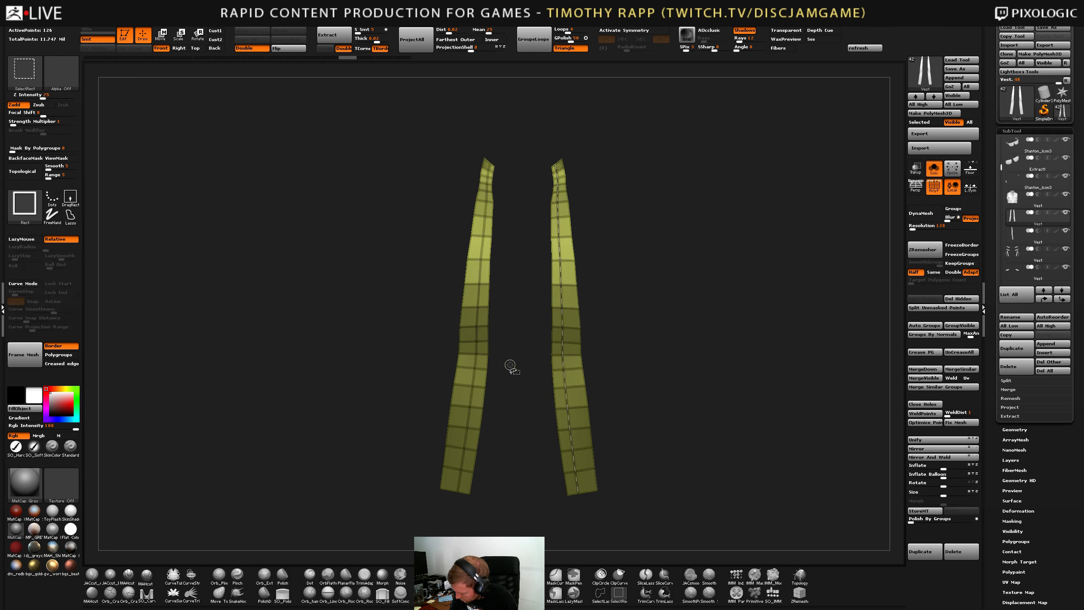
pyautogui.press('b')
pyautogui.press('z')
pyautogui.press('m')
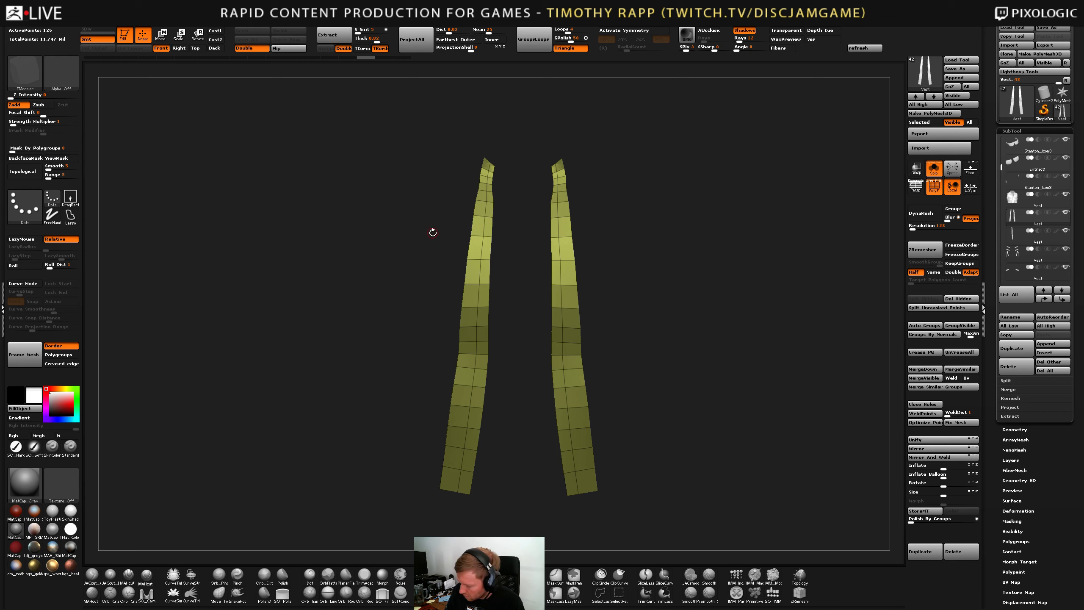
# Draw a zipper down the middle of the left-hand strip with the zipper insert-mesh brush and enlarge it by increasing the draw size.
pyautogui.press('b')
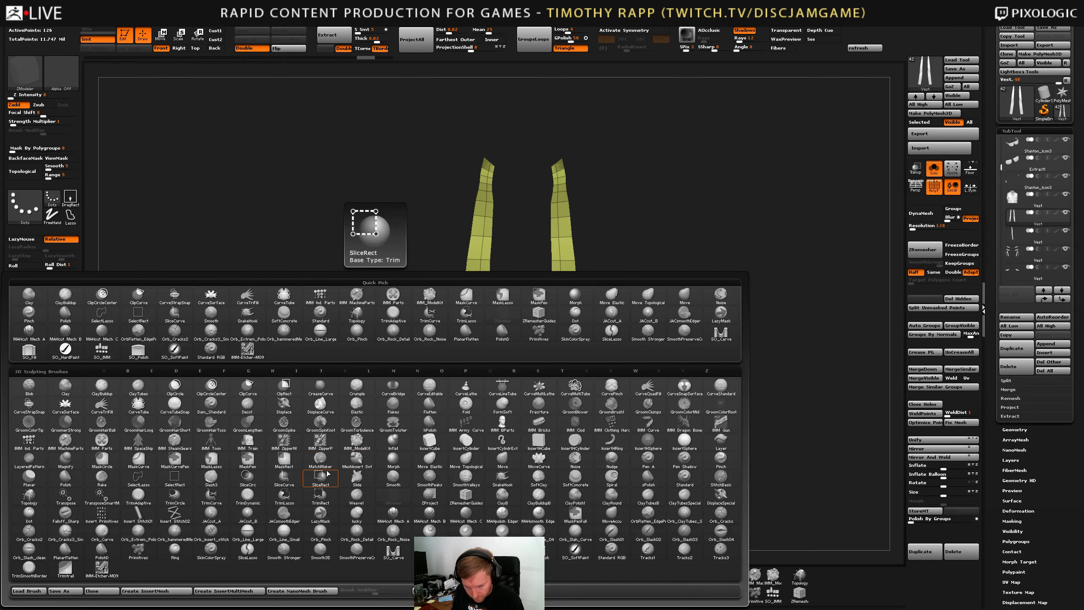
pyautogui.click(102, 568)
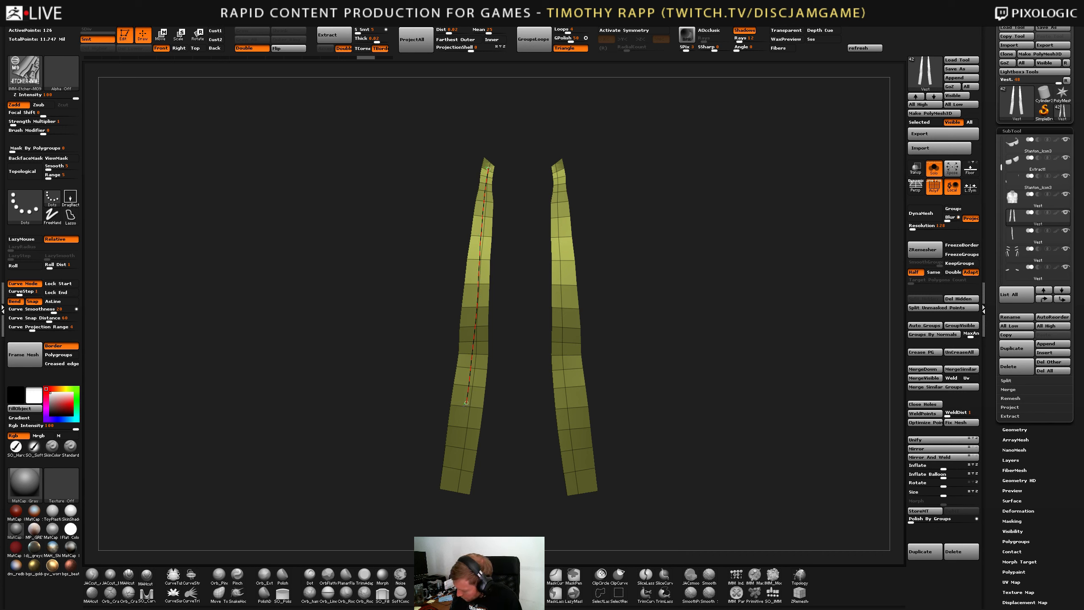
pyautogui.click(456, 479)
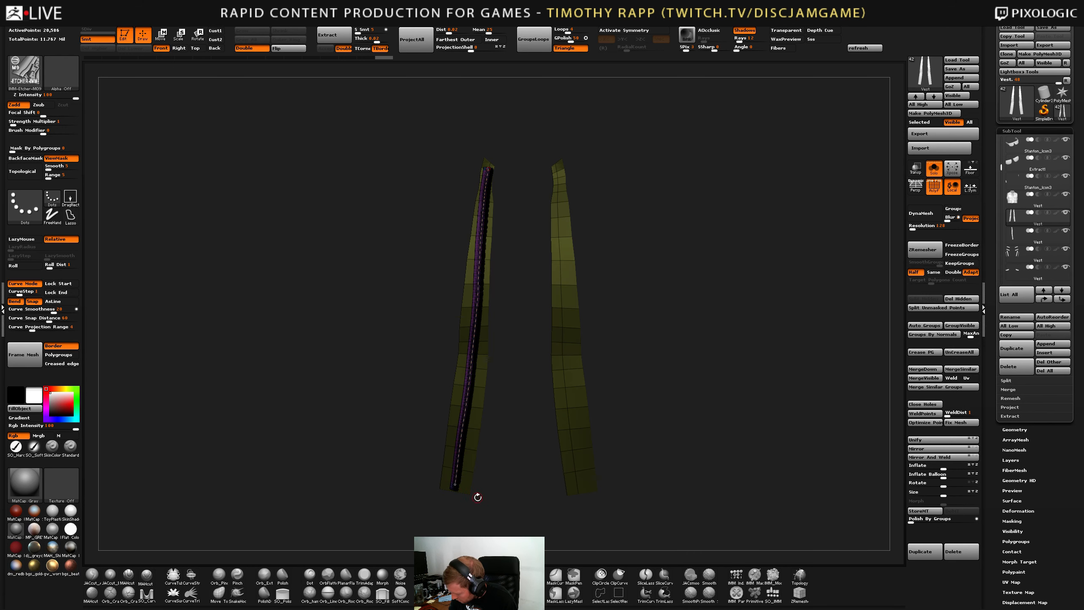
pyautogui.moveTo(494, 492); pyautogui.dragTo(496, 492)
pyautogui.click(454, 480)
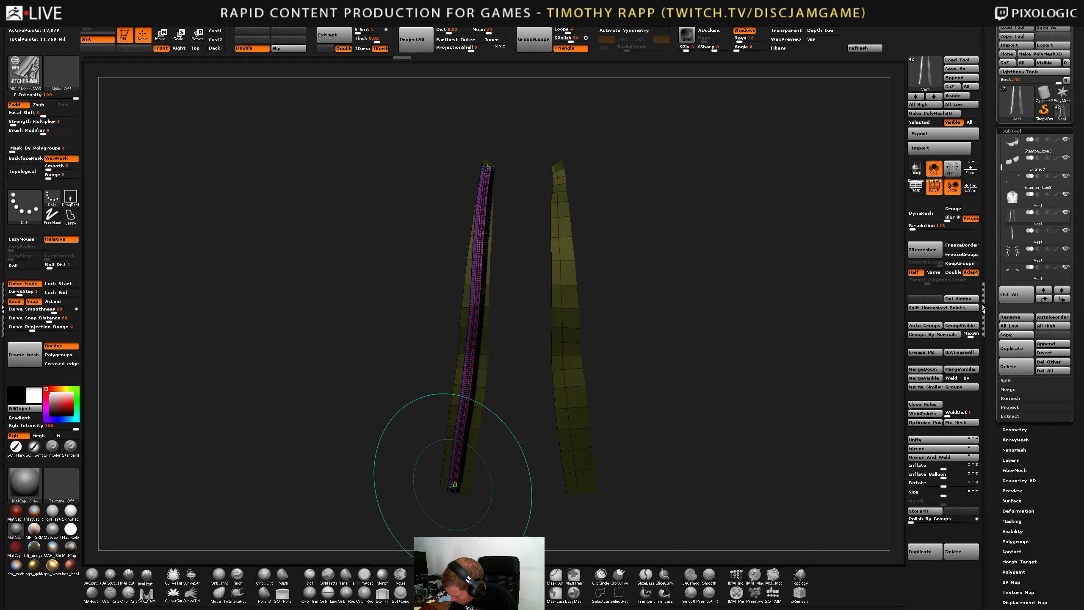
pyautogui.click(455, 485)
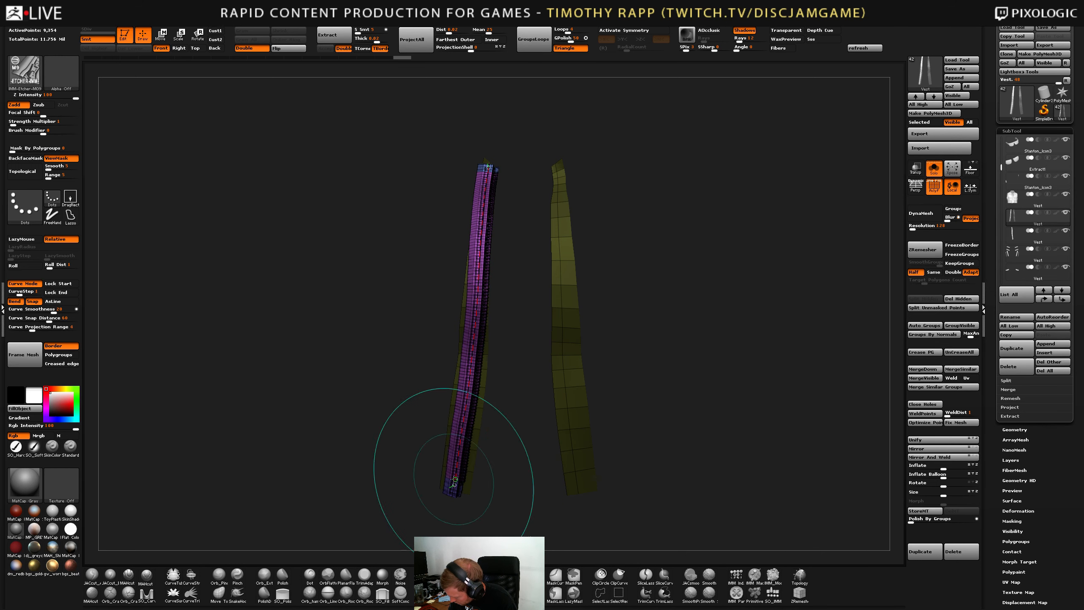
# Compare the new left-hand zipper with the existing right-hand one by switching between their subtools up close.
pyautogui.moveTo(500, 339); pyautogui.dragTo(597, 345)
pyautogui.hotkey('shift', 'f')
pyautogui.hotkey('shift', 'f')
pyautogui.press('Down')
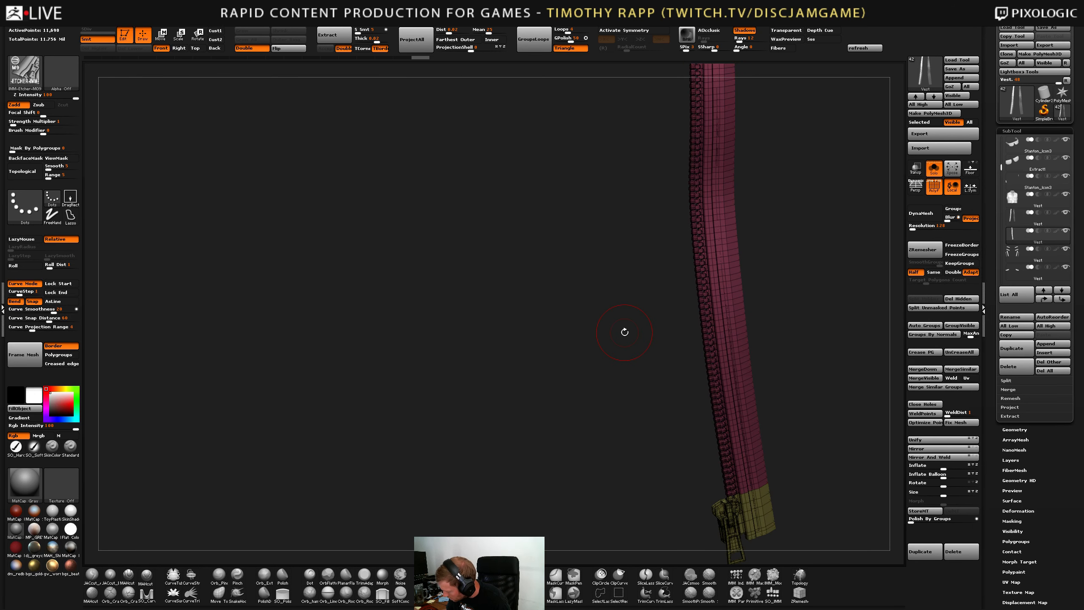
pyautogui.press('Up')
pyautogui.press('Down')
pyautogui.press('Up')
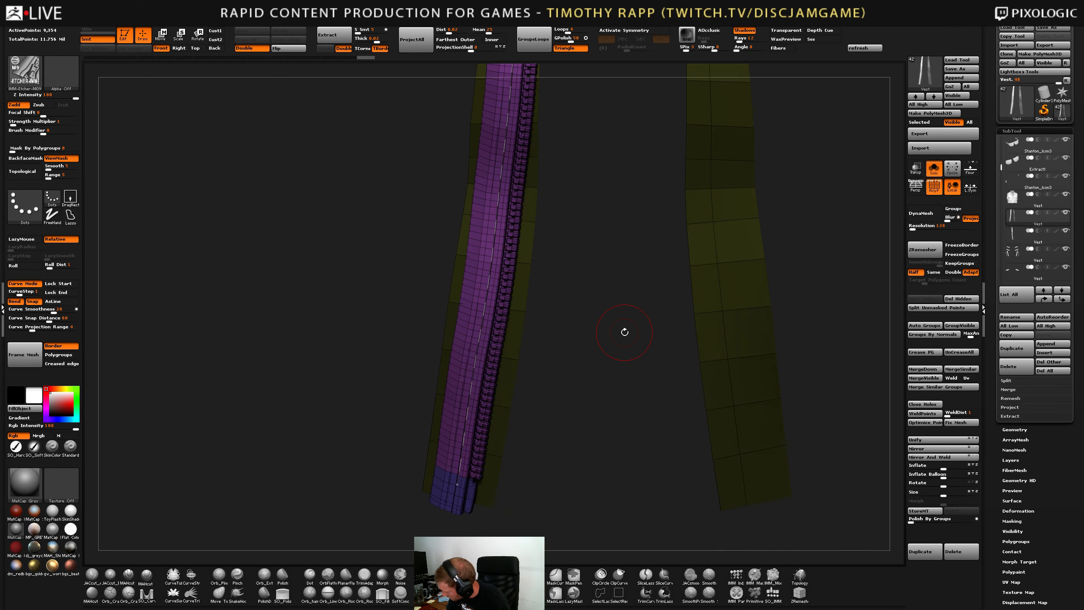
# Show the whole character again, reapply the left-hand zipper with an adjusted draw size, and turn off the polyframe.
pyautogui.click(933, 169)
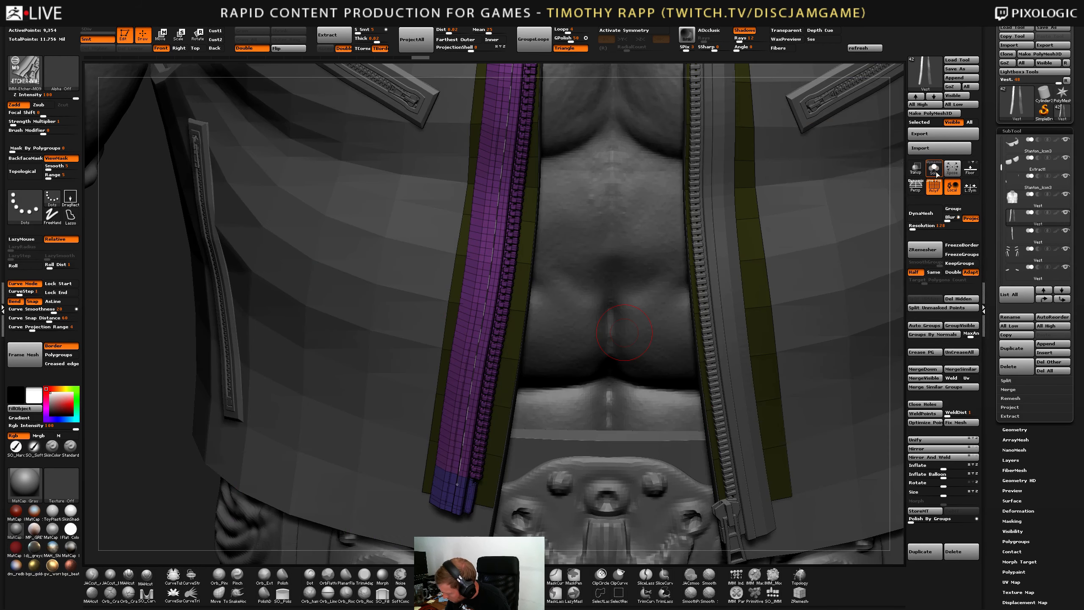
pyautogui.press('f')
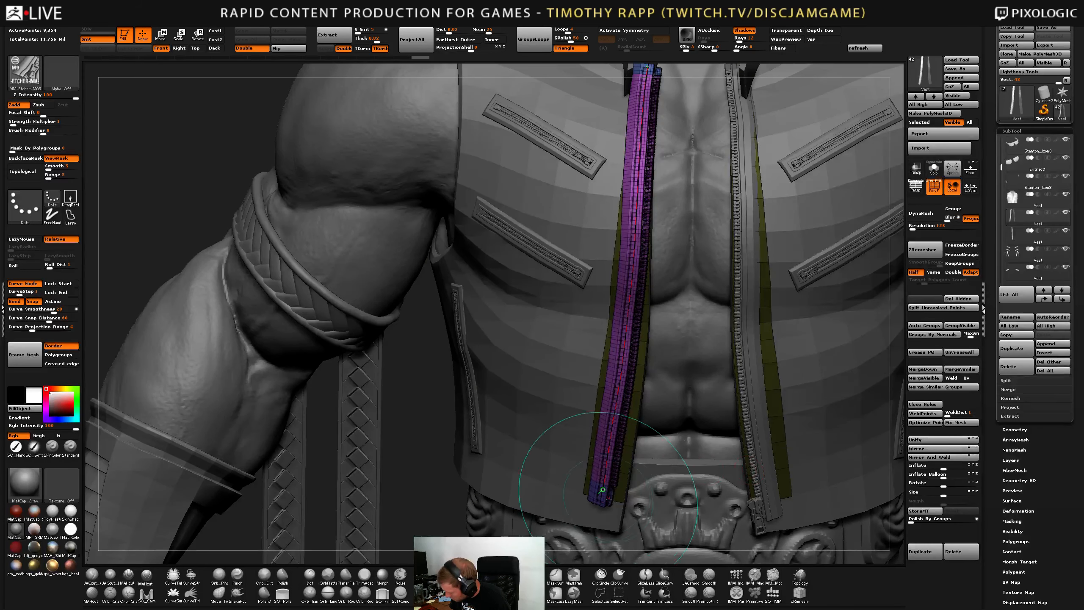
pyautogui.moveTo(656, 497); pyautogui.dragTo(658, 497)
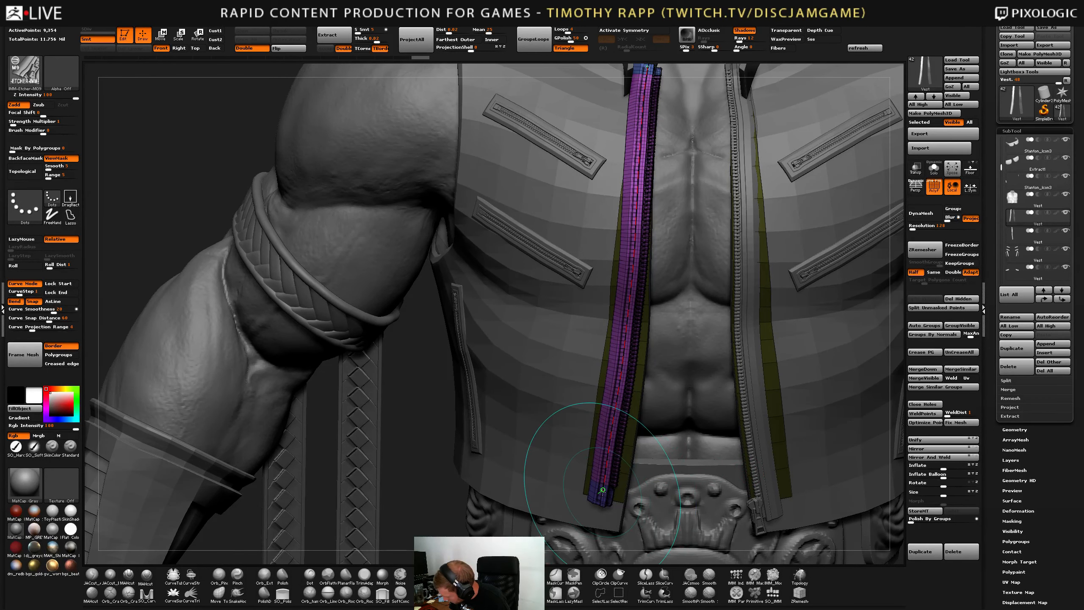
pyautogui.click(605, 481)
pyautogui.moveTo(741, 479)
pyautogui.keyDown('ctrl'); pyautogui.mouseDown(button='right')
pyautogui.moveTo(748, 442)
pyautogui.moveTo(750, 451)
pyautogui.moveTo(783, 420)
pyautogui.moveTo(768, 380)
pyautogui.moveTo(721, 389)
pyautogui.moveTo(681, 368)
pyautogui.moveTo(715, 369)
pyautogui.mouseUp(button='right'); pyautogui.keyUp('ctrl')
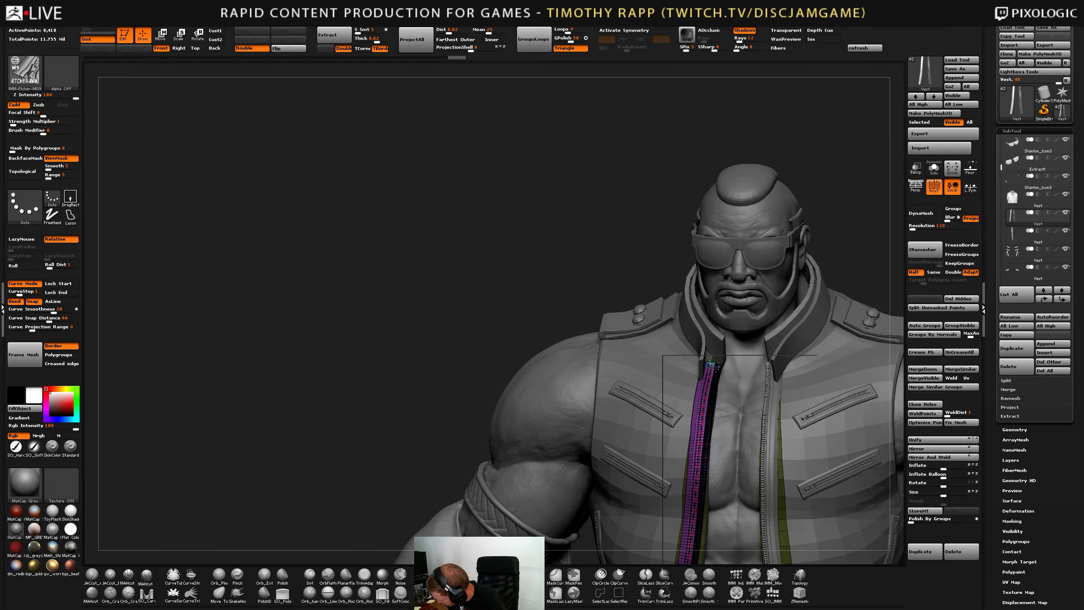
pyautogui.keyDown('alt'); pyautogui.moveTo(716, 368); pyautogui.dragTo(728, 291, button='right'); pyautogui.keyUp('alt')
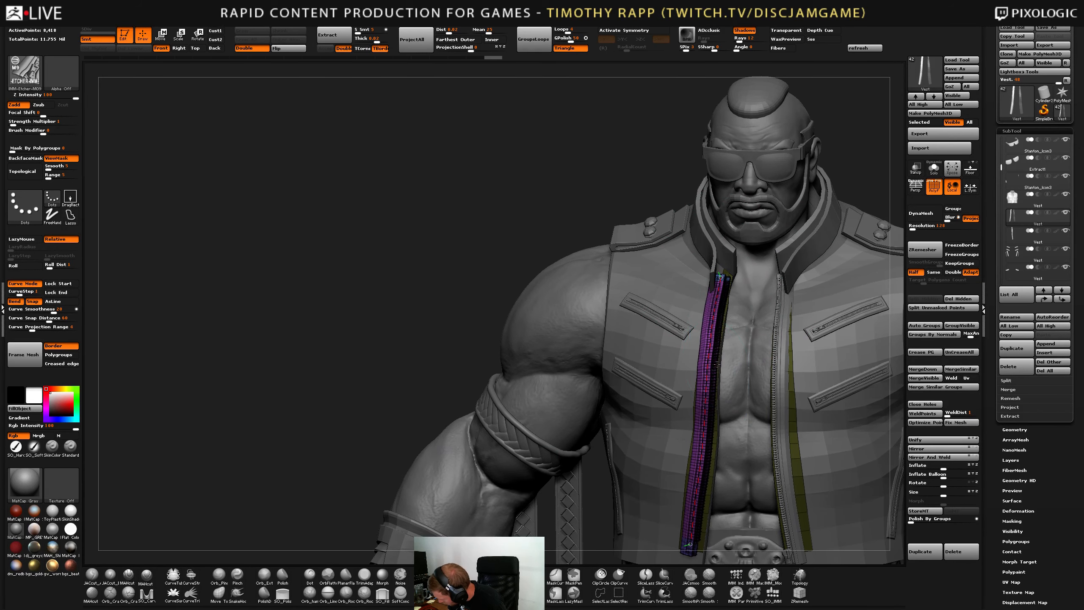
pyautogui.moveTo(728, 423)
pyautogui.mouseDown(button='right')
pyautogui.moveTo(692, 377)
pyautogui.moveTo(741, 429)
pyautogui.moveTo(738, 315)
pyautogui.mouseUp(button='right')
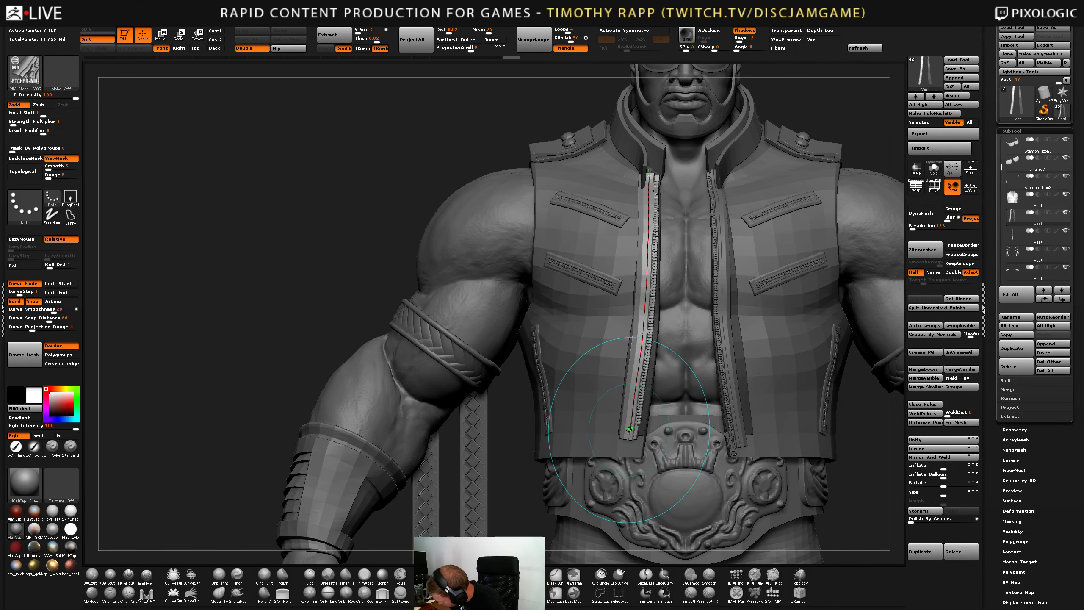
# Reshape the lower end of the existing right-hand zipper with the Move Elastic brush, and select the left-hand zipper's subtool.
pyautogui.keyDown('alt'); pyautogui.click(747, 434); pyautogui.keyUp('alt')
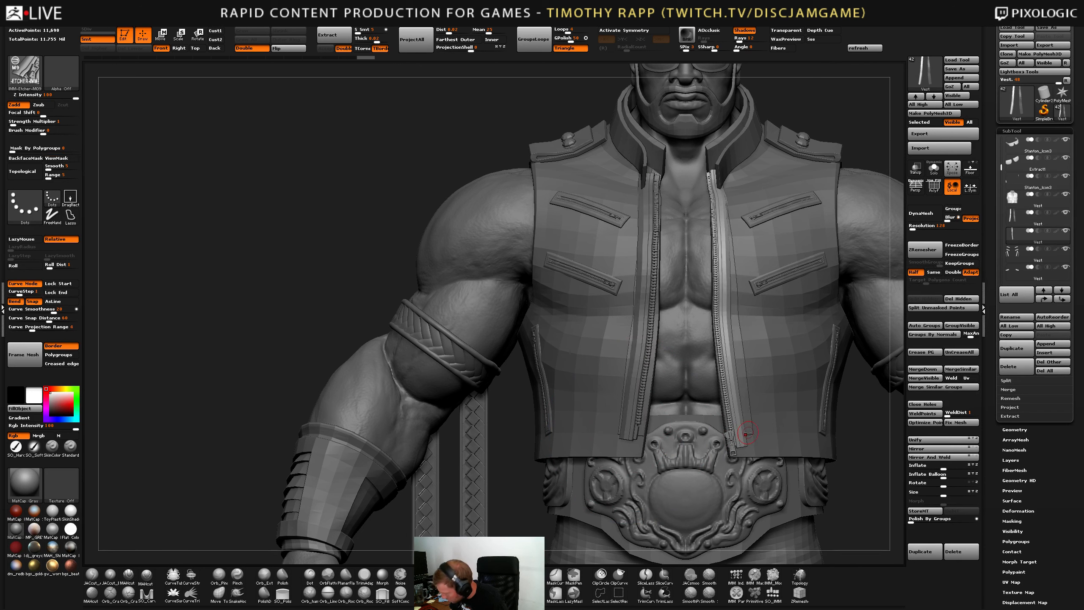
pyautogui.press('ctrl')
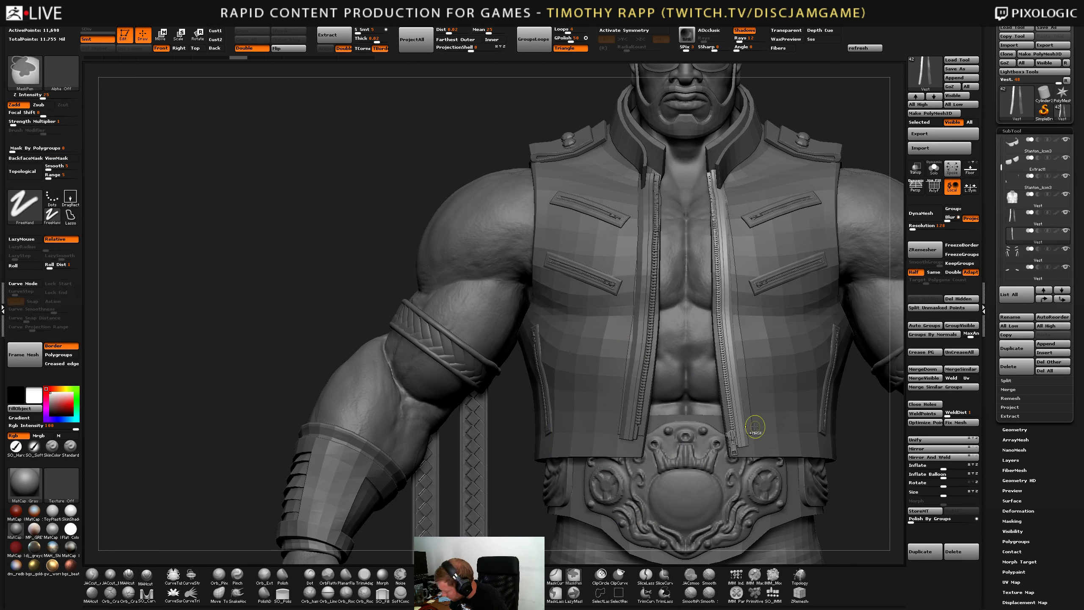
pyautogui.hotkey('ctrl', 'shift')
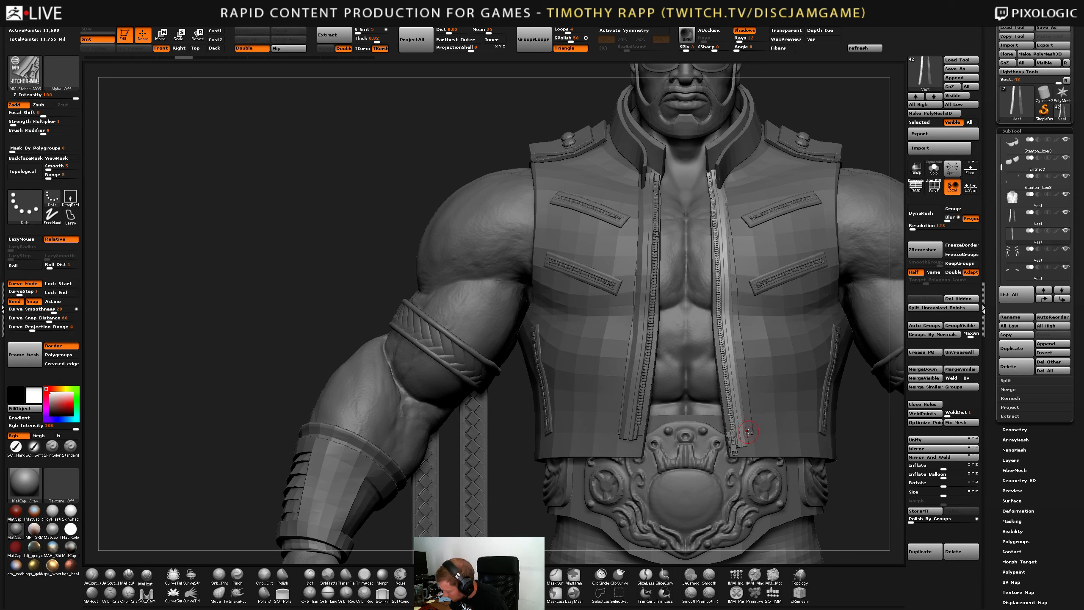
pyautogui.hotkey('ctrl', 'shift')
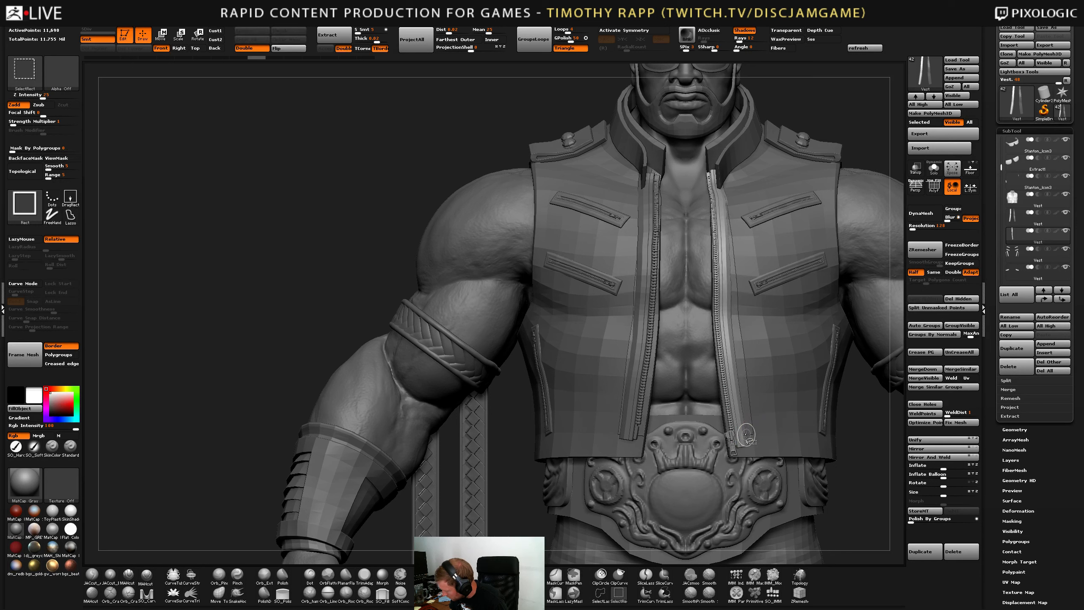
pyautogui.moveTo(765, 414)
pyautogui.mouseDown(button='right')
pyautogui.moveTo(745, 427)
pyautogui.moveTo(768, 401)
pyautogui.moveTo(775, 447)
pyautogui.moveTo(792, 425)
pyautogui.moveTo(768, 416)
pyautogui.moveTo(781, 414)
pyautogui.moveTo(740, 417)
pyautogui.mouseUp(button='right')
pyautogui.press('b')
pyautogui.press('m')
pyautogui.press('e')
pyautogui.click(751, 430)
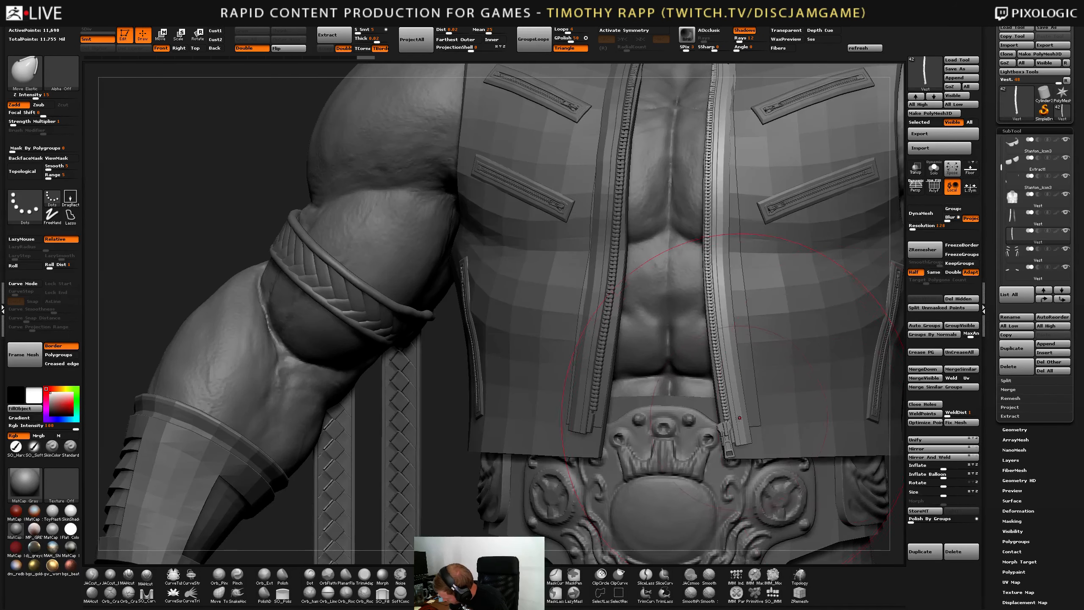
pyautogui.moveTo(739, 418); pyautogui.dragTo(745, 437)
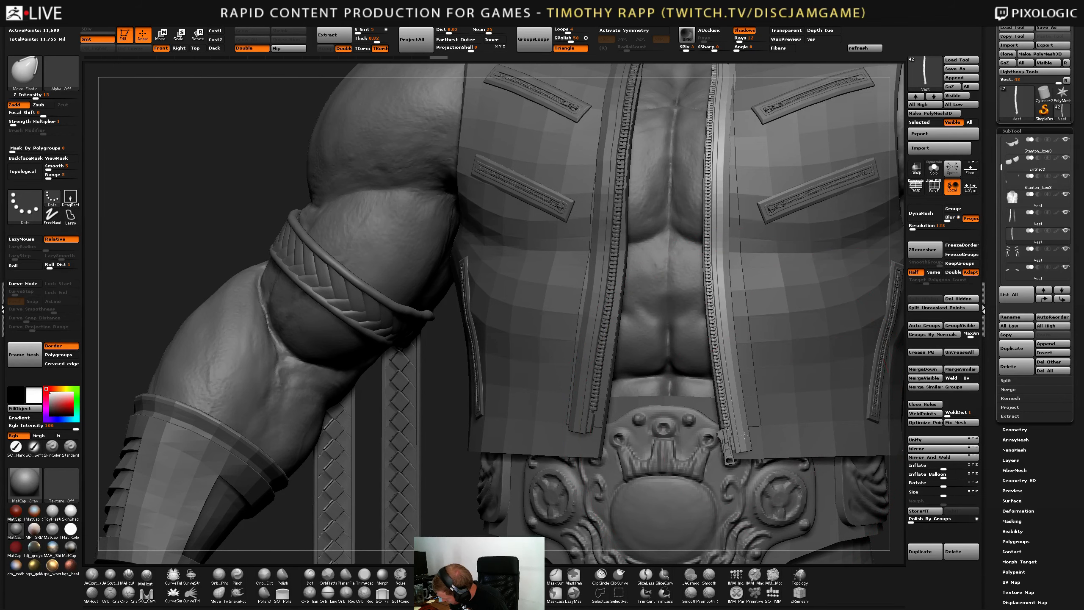
pyautogui.moveTo(740, 379); pyautogui.dragTo(740, 409)
pyautogui.keyDown('alt'); pyautogui.moveTo(743, 398); pyautogui.dragTo(727, 456, button='right'); pyautogui.keyUp('alt')
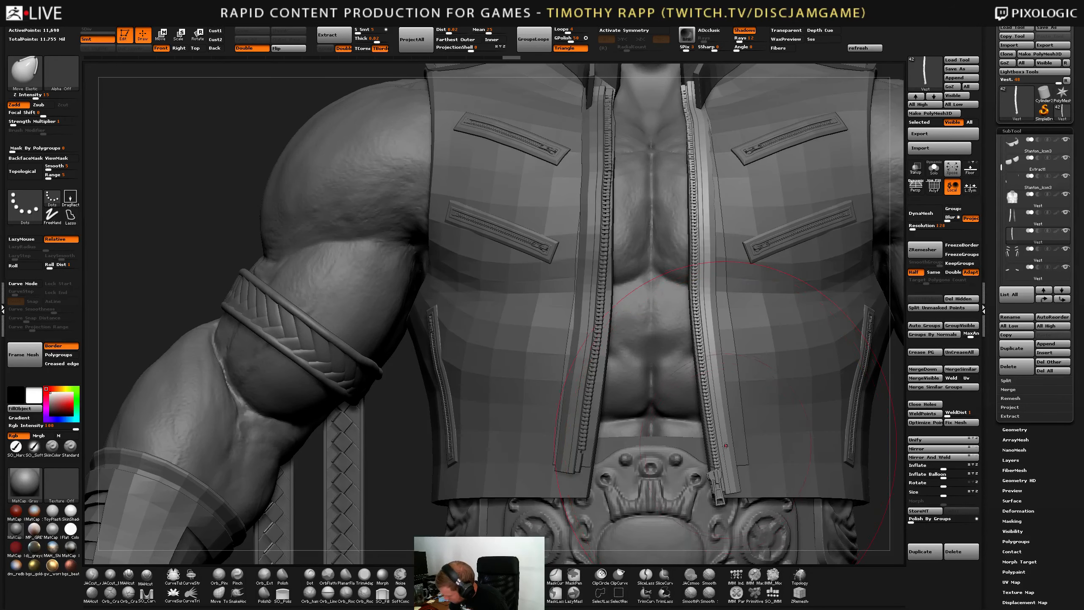
pyautogui.keyDown('alt'); pyautogui.click(723, 418); pyautogui.keyUp('alt')
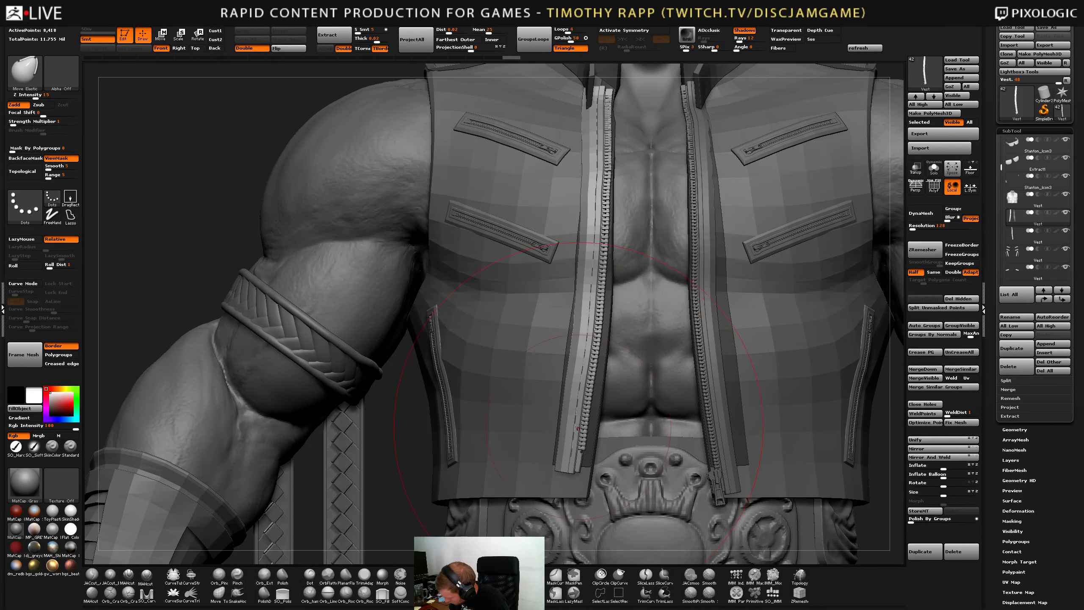
# Undo the last edits to the left-hand zipper and reapply it along its strip curve with the zipper insert-mesh brush.
pyautogui.hotkey('ctrl', 'z')
pyautogui.hotkey('ctrl', 'z')
pyautogui.hotkey('ctrl', 'z')
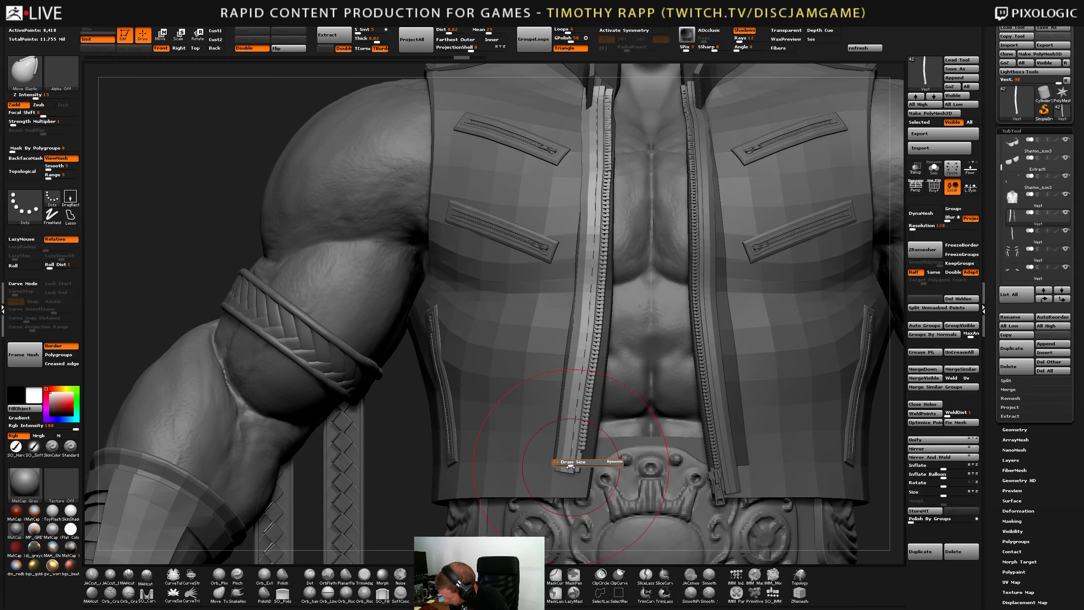
pyautogui.moveTo(570, 467); pyautogui.dragTo(563, 483)
pyautogui.press('b')
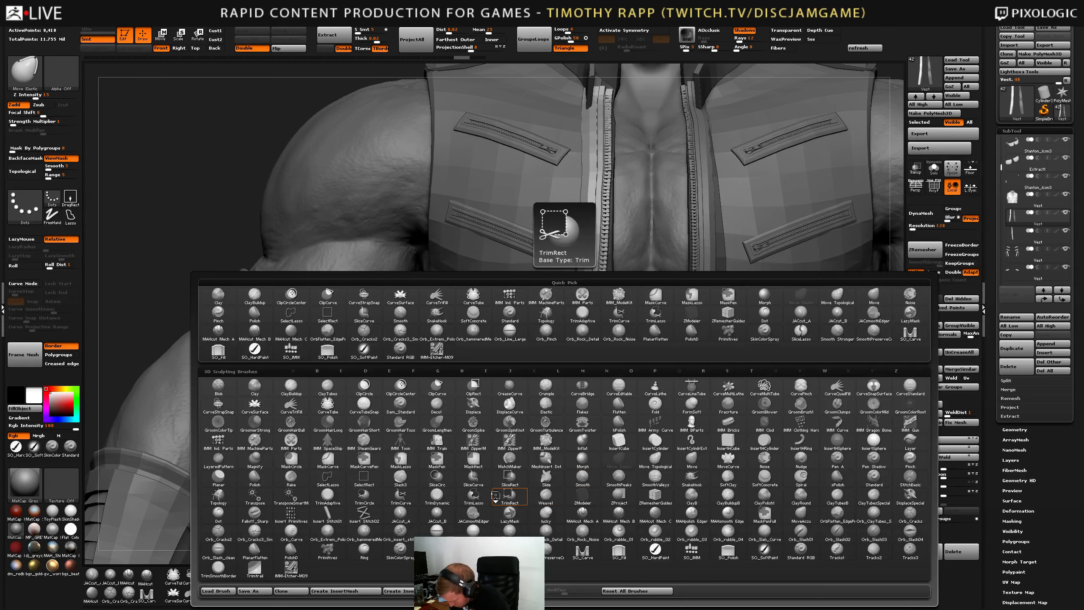
pyautogui.click(564, 482)
pyautogui.click(567, 480)
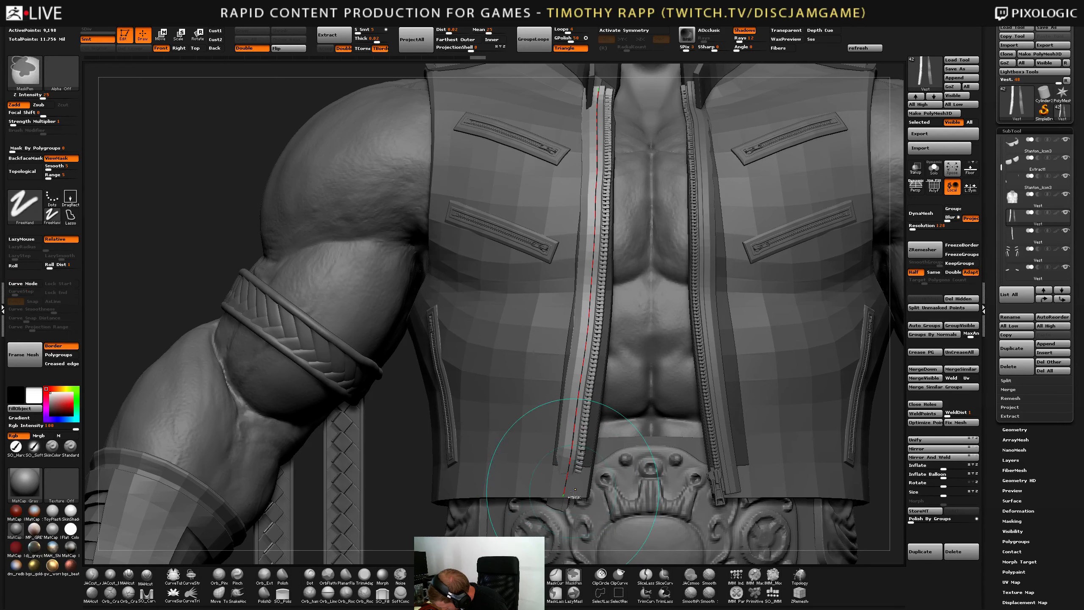
# Try to resize the left-hand zipper and extend its curve toward the vest's lower hem.
pyautogui.moveTo(621, 470); pyautogui.dragTo(571, 462, button='right')
pyautogui.click(572, 457)
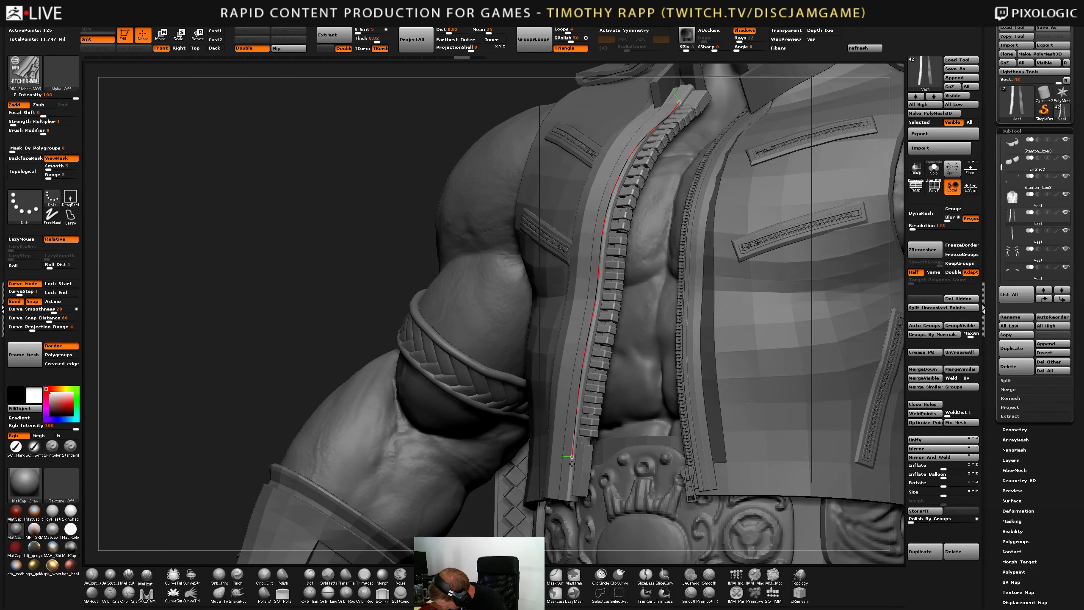
pyautogui.click(572, 459)
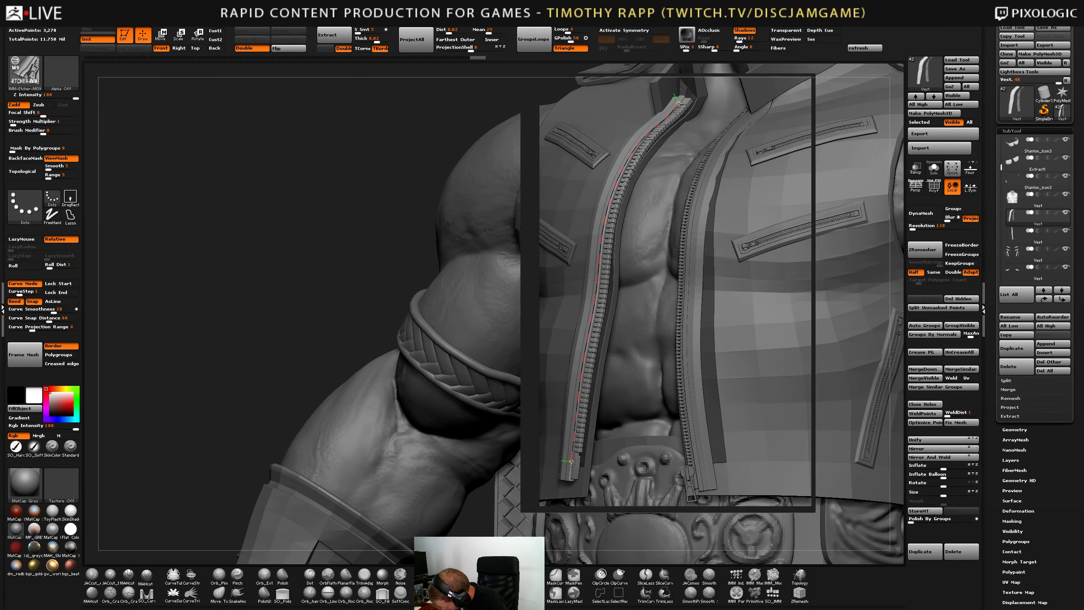
pyautogui.moveTo(537, 463)
pyautogui.mouseDown(button='right')
pyautogui.moveTo(585, 456)
pyautogui.moveTo(574, 456)
pyautogui.mouseUp(button='right')
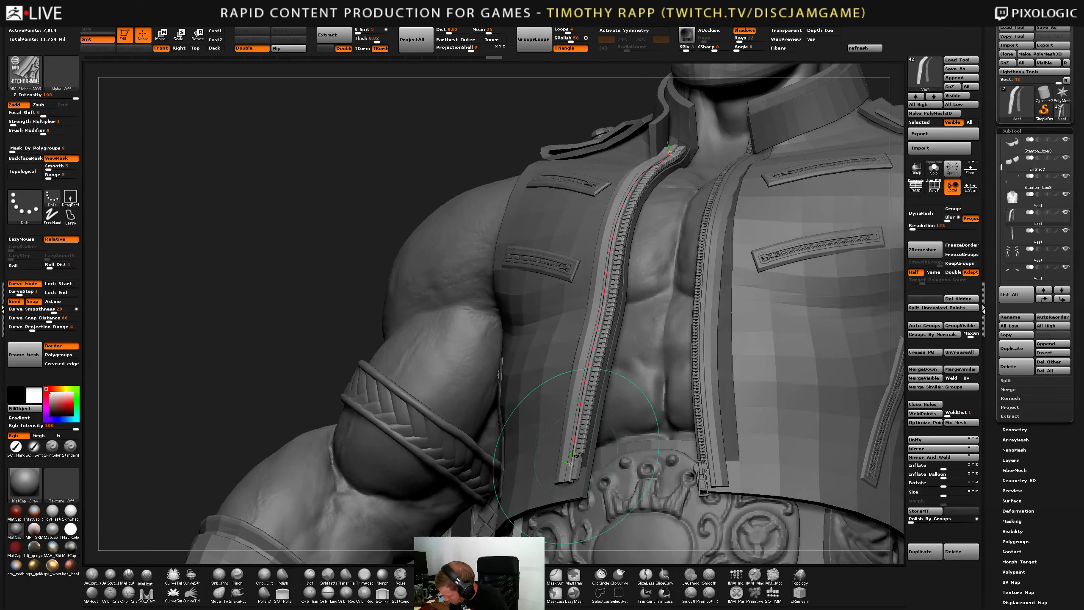
pyautogui.moveTo(571, 465); pyautogui.dragTo(572, 470)
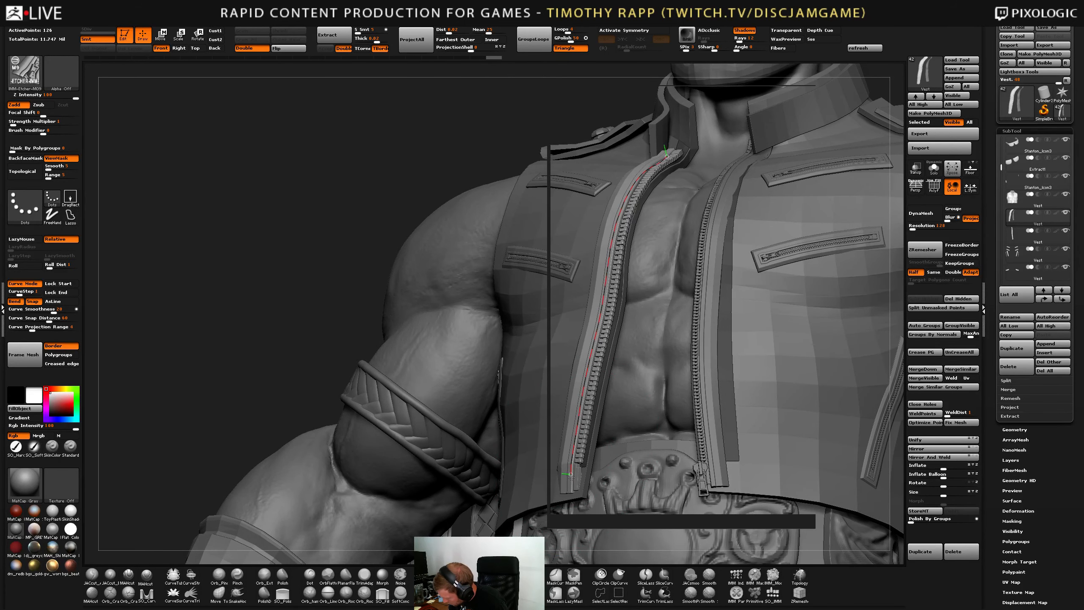
pyautogui.moveTo(572, 475); pyautogui.dragTo(523, 463, button='right')
pyautogui.click(574, 457)
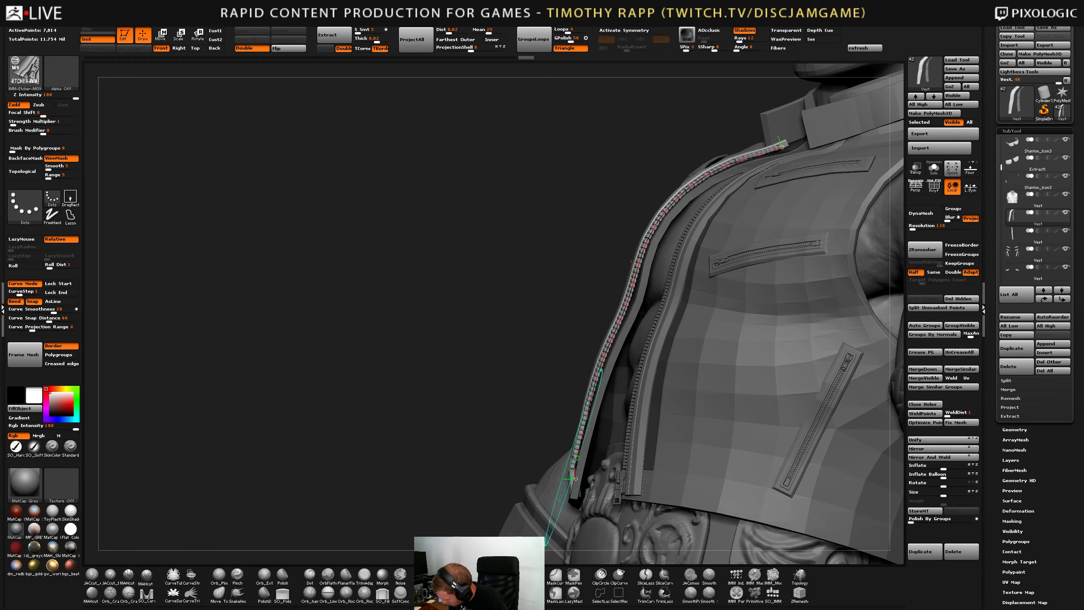
pyautogui.click(574, 457)
pyautogui.moveTo(576, 478); pyautogui.dragTo(577, 457)
pyautogui.moveTo(583, 457); pyautogui.dragTo(588, 482, button='right')
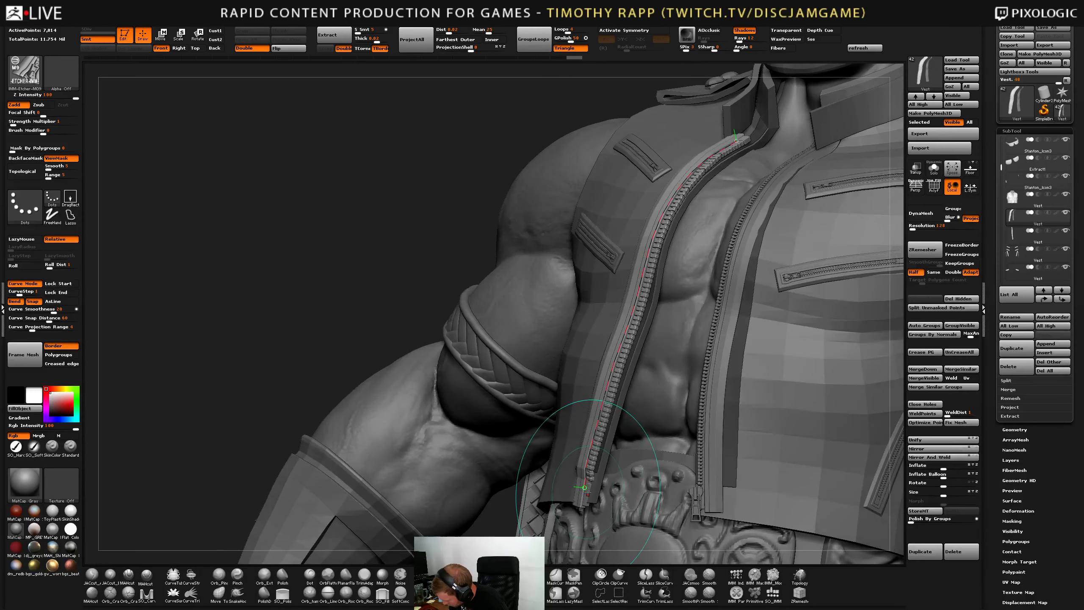
# Undo the last curve adjustments and shift the left-hand zipper's lower end down closer to the vest hem.
pyautogui.press('ctrl')
pyautogui.hotkey('ctrl', 'z')
pyautogui.hotkey('ctrl', 'z')
pyautogui.hotkey('ctrl', 'z')
pyautogui.hotkey('ctrl', 'z')
pyautogui.hotkey('ctrl', 'z')
pyautogui.hotkey('ctrl', 'shift', 'z')
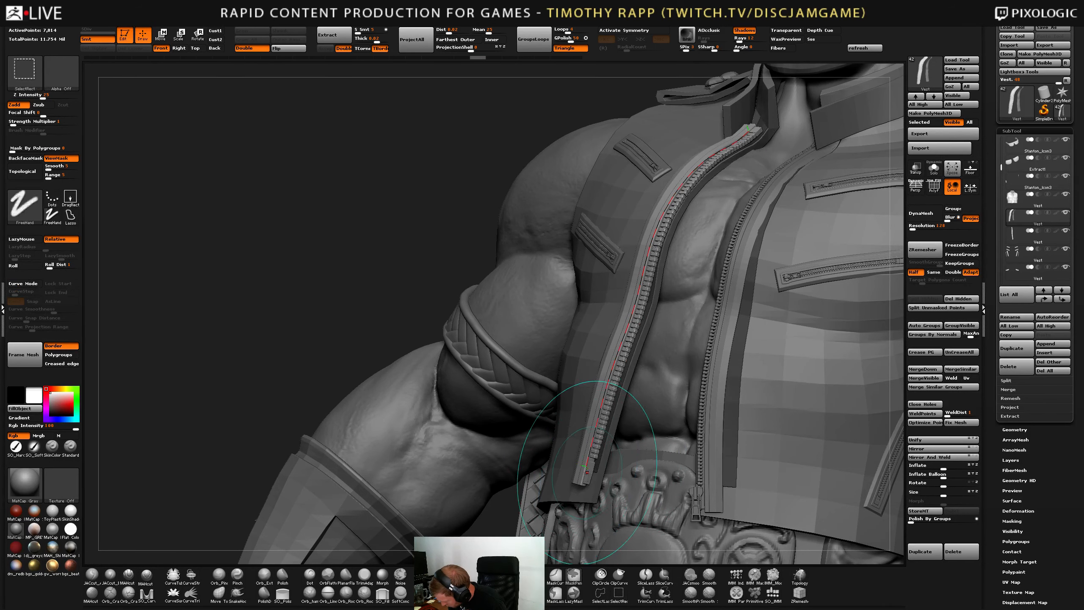
pyautogui.click(584, 470)
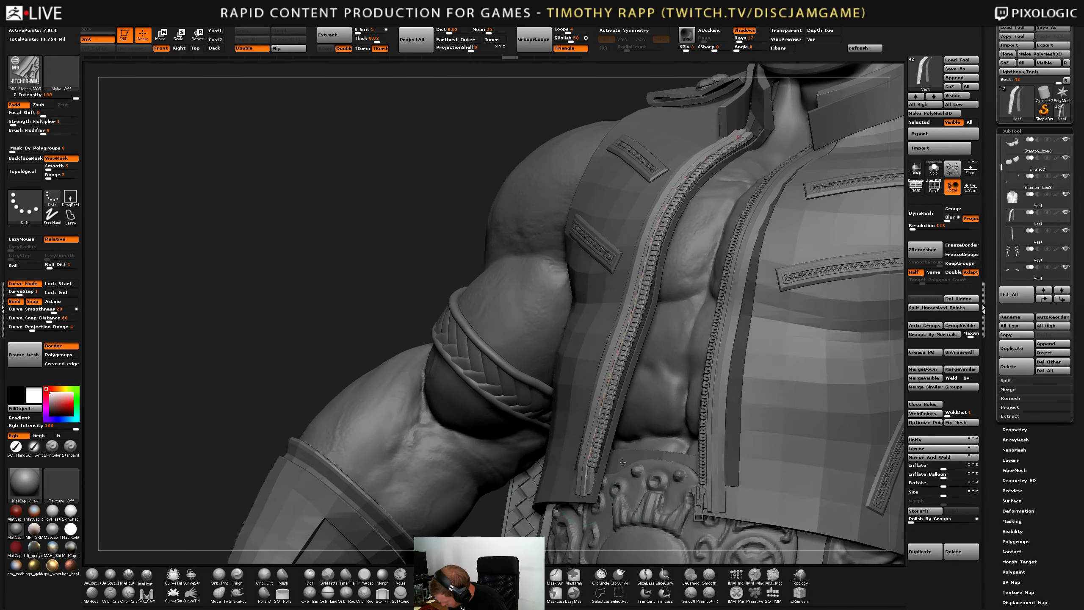
pyautogui.moveTo(586, 477)
pyautogui.mouseDown(button='right')
pyautogui.moveTo(593, 469)
pyautogui.moveTo(618, 507)
pyautogui.moveTo(597, 487)
pyautogui.moveTo(610, 468)
pyautogui.moveTo(591, 491)
pyautogui.moveTo(601, 483)
pyautogui.moveTo(594, 474)
pyautogui.mouseUp(button='right')
pyautogui.click(577, 469)
pyautogui.click(582, 485)
# Reapply the left-hand zipper along its curve with an adjusted draw size and check its fit on the whole character.
pyautogui.moveTo(538, 299)
pyautogui.keyDown('alt'); pyautogui.mouseDown(button='right')
pyautogui.moveTo(539, 363)
pyautogui.moveTo(604, 382)
pyautogui.moveTo(584, 434)
pyautogui.moveTo(583, 482)
pyautogui.mouseUp(button='right'); pyautogui.keyUp('alt')
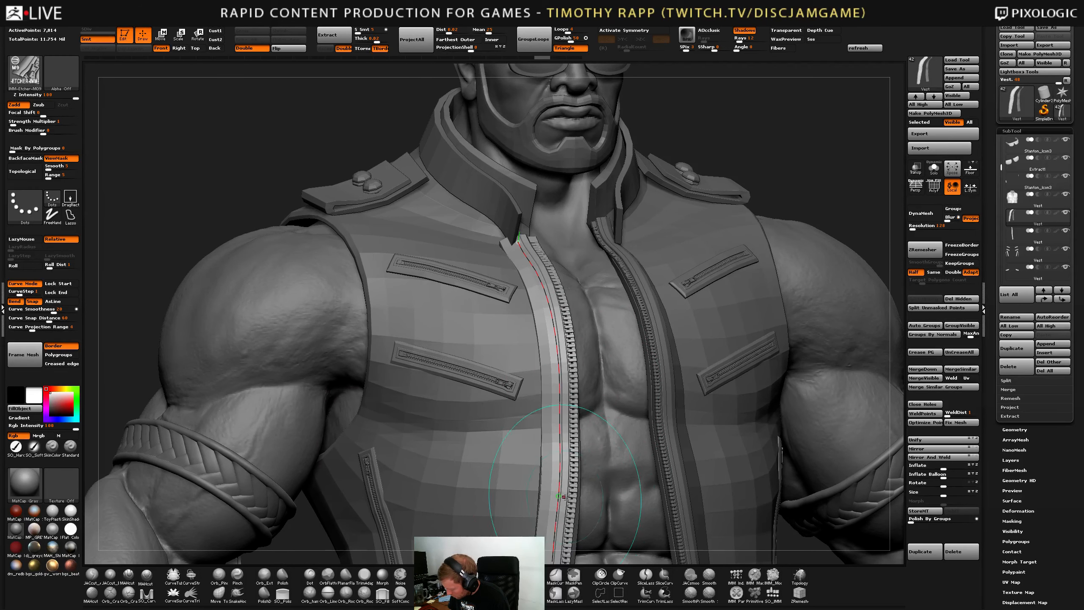
pyautogui.moveTo(564, 383); pyautogui.dragTo(576, 241, button='right')
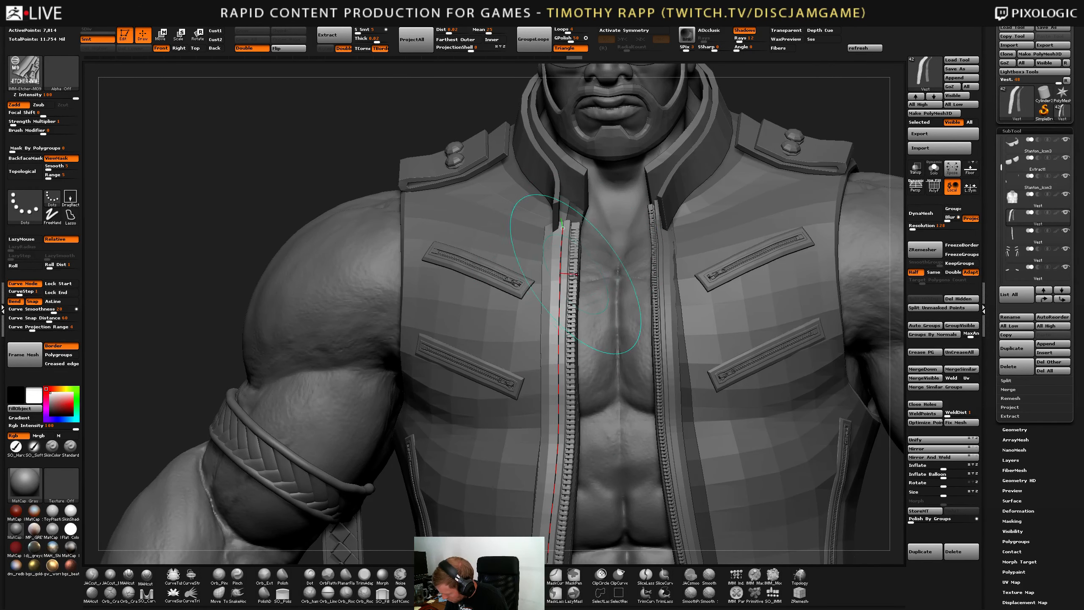
pyautogui.moveTo(571, 271)
pyautogui.mouseDown(button='right')
pyautogui.moveTo(491, 269)
pyautogui.moveTo(609, 263)
pyautogui.moveTo(568, 213)
pyautogui.mouseUp(button='right')
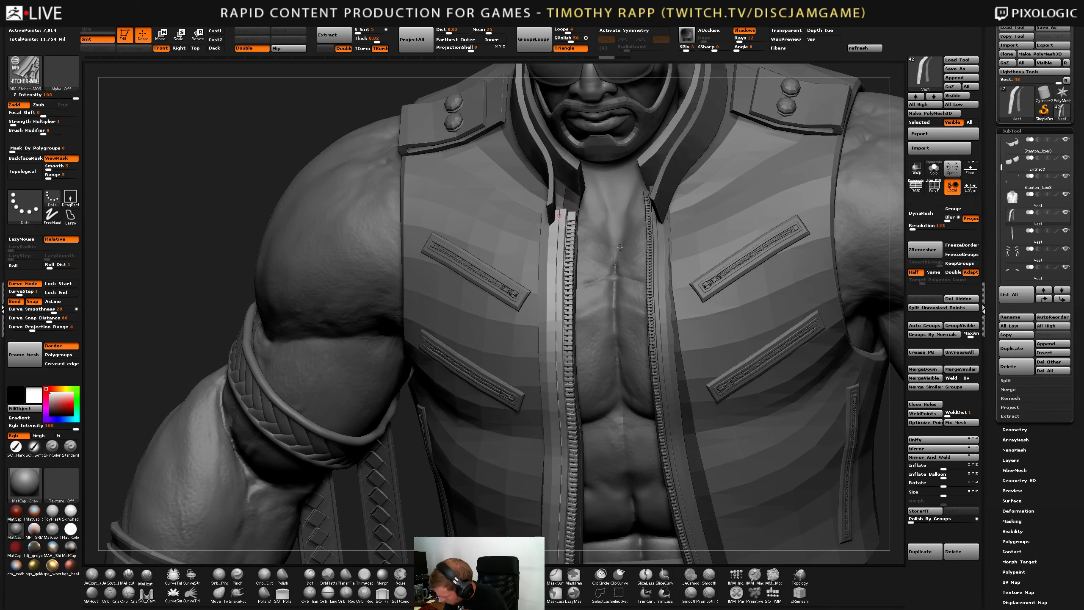
pyautogui.keyDown('ctrl'); pyautogui.moveTo(620, 247); pyautogui.dragTo(593, 246, button='right'); pyautogui.keyUp('ctrl')
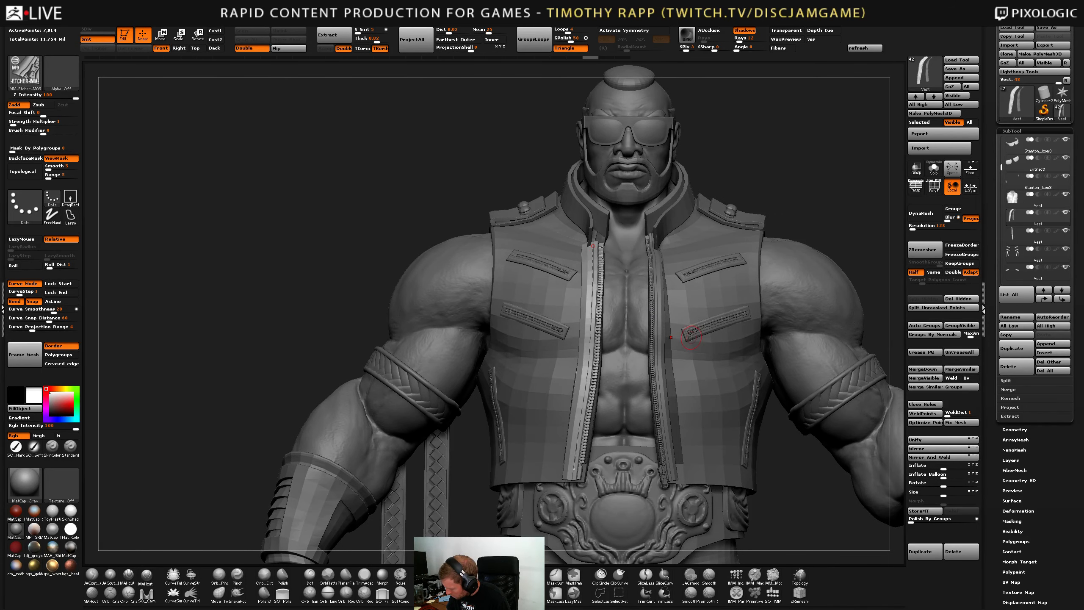
pyautogui.press('s')
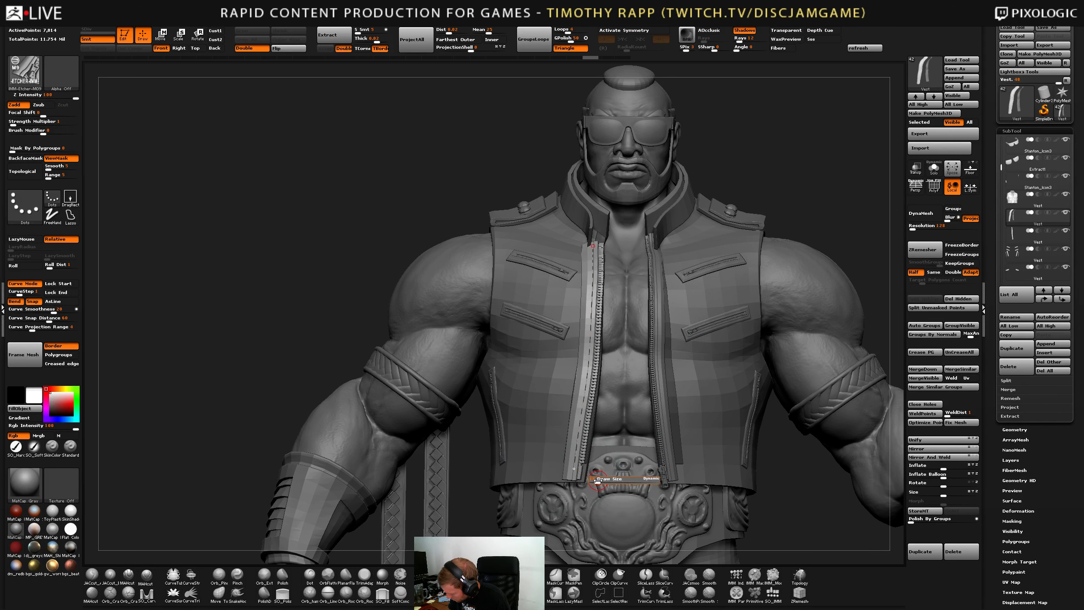
pyautogui.click(575, 469)
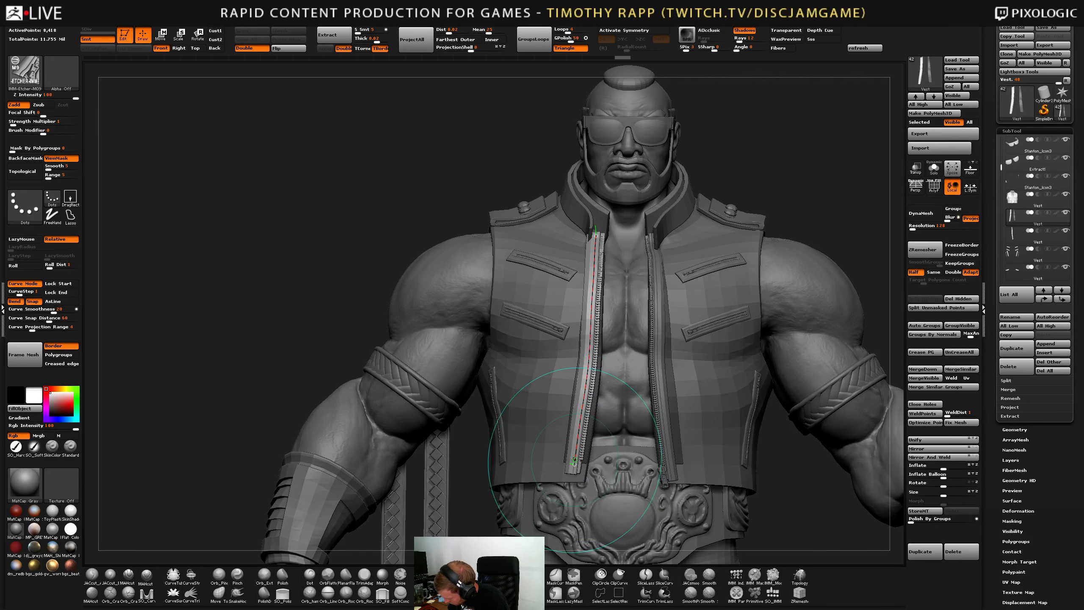
pyautogui.moveTo(596, 239)
pyautogui.mouseDown(button='right')
pyautogui.moveTo(600, 446)
pyautogui.moveTo(576, 497)
pyautogui.moveTo(606, 470)
pyautogui.mouseUp(button='right')
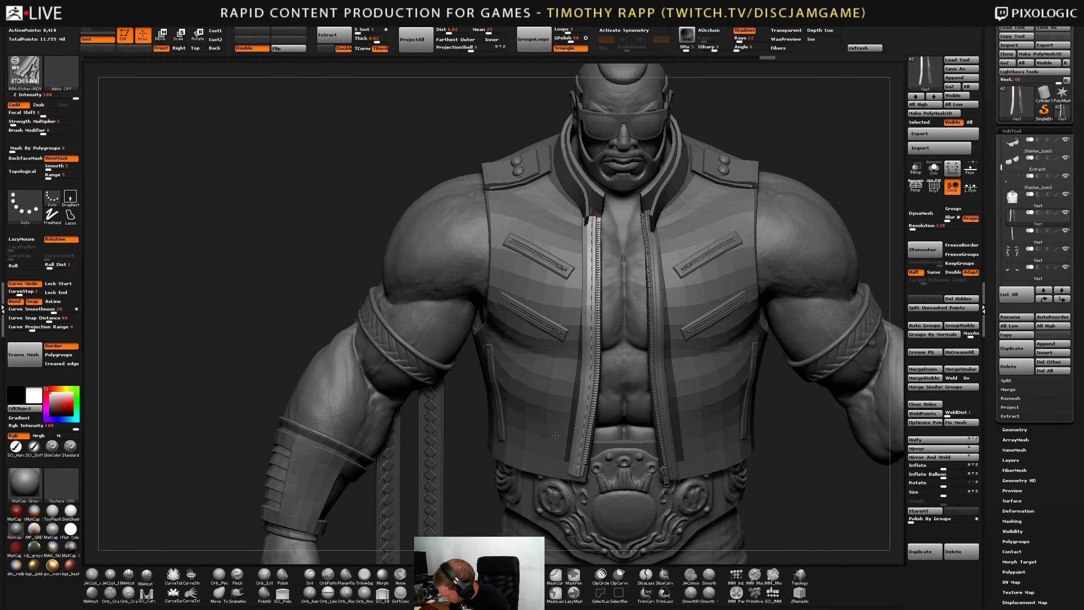
pyautogui.keyDown('ctrl'); pyautogui.moveTo(631, 462); pyautogui.dragTo(742, 397, button='right'); pyautogui.keyUp('ctrl')
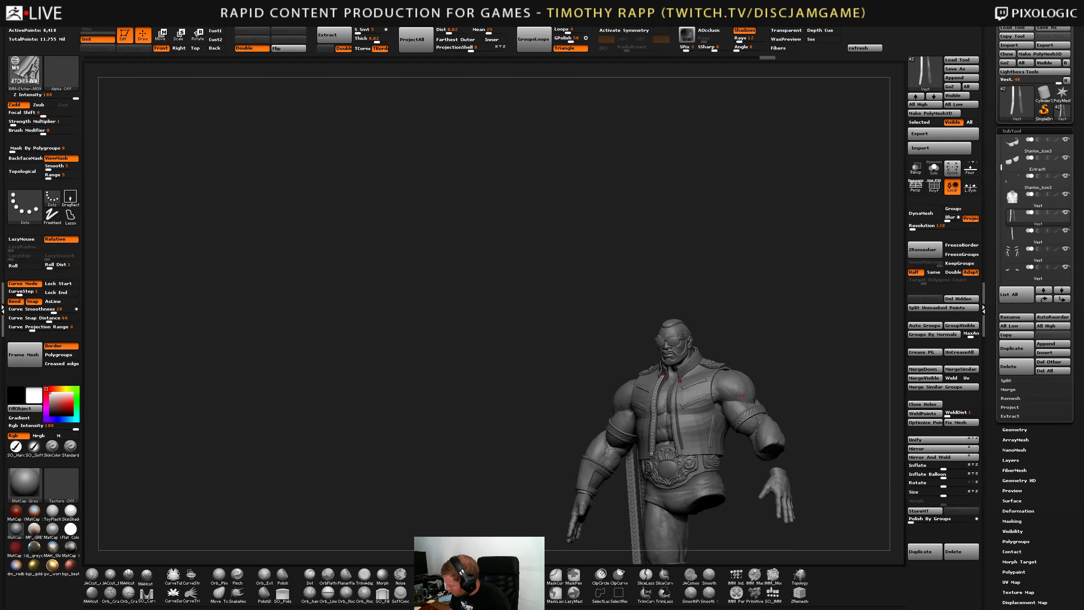
pyautogui.keyDown('ctrl'); pyautogui.moveTo(715, 436); pyautogui.dragTo(721, 450, button='right'); pyautogui.keyUp('ctrl')
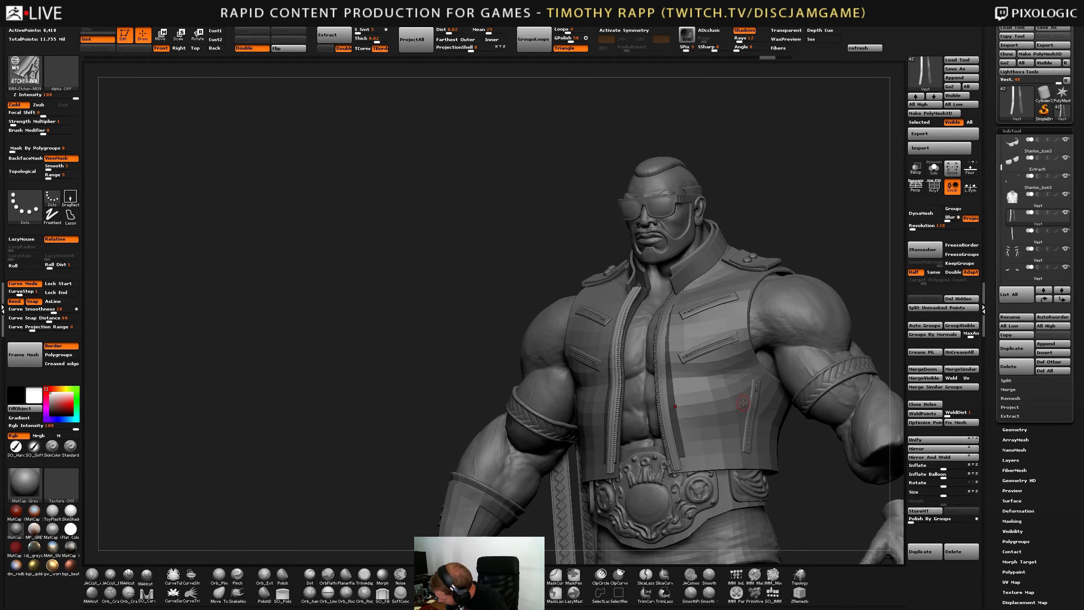
# Split the unmasked new left-hand zipper from its base strip and select the zipper's subtool.
pyautogui.click(925, 308)
pyautogui.press('Down')
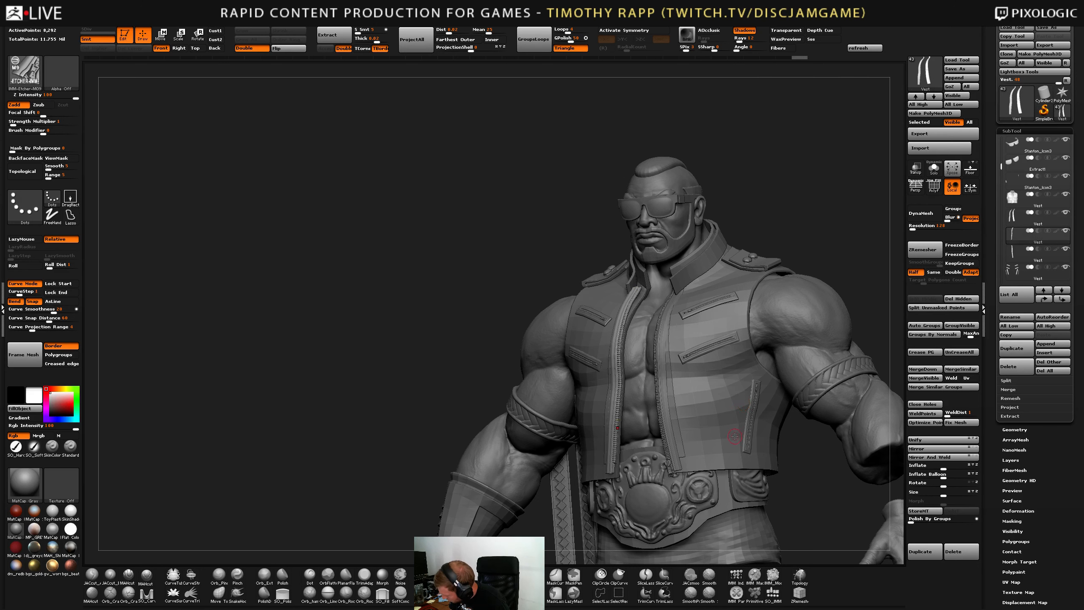
pyautogui.moveTo(743, 436); pyautogui.dragTo(741, 445, button='right')
pyautogui.press('Down')
pyautogui.press('Up')
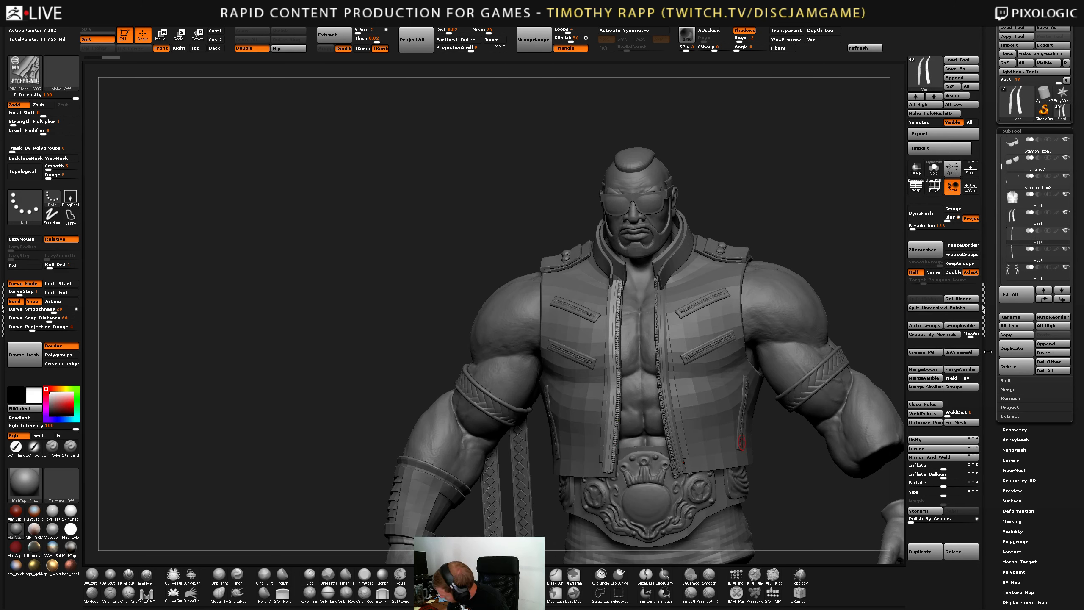
# Merge the left-hand zipper down with the right-hand zipper and delete the leftover base strip subtool.
pyautogui.click(933, 369)
pyautogui.click(946, 383)
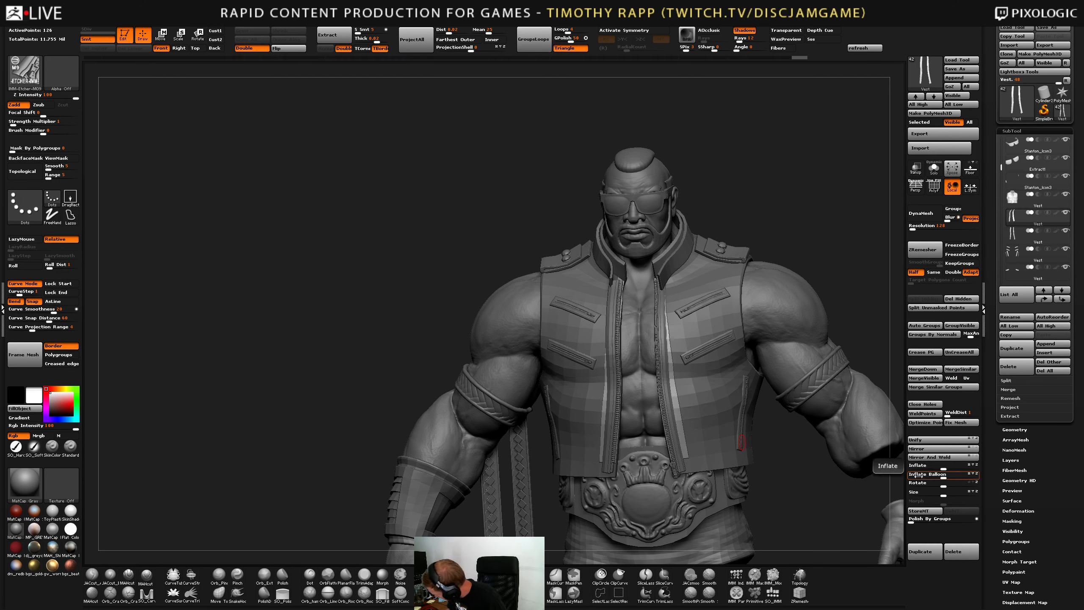
pyautogui.click(961, 552)
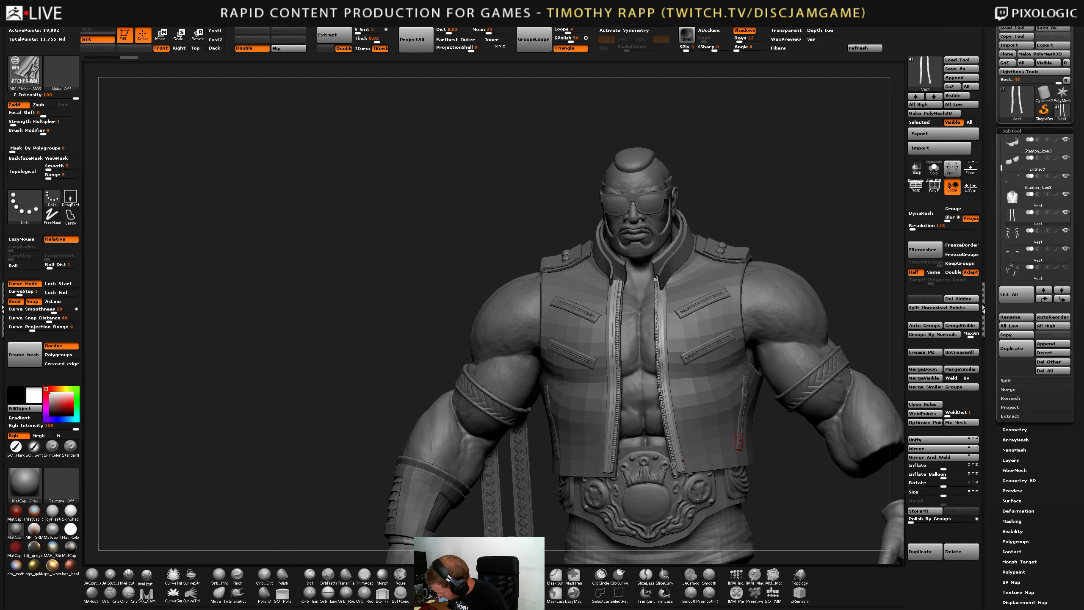
# Inspect the merged front zippers against the pocket zippers and vest by switching subtools and viewing the character from several angles.
pyautogui.keyDown('alt'); pyautogui.click(738, 443); pyautogui.keyUp('alt')
pyautogui.moveTo(739, 442)
pyautogui.mouseDown(button='right')
pyautogui.moveTo(725, 448)
pyautogui.moveTo(745, 451)
pyautogui.mouseUp(button='right')
pyautogui.keyDown('alt'); pyautogui.click(747, 452); pyautogui.keyUp('alt')
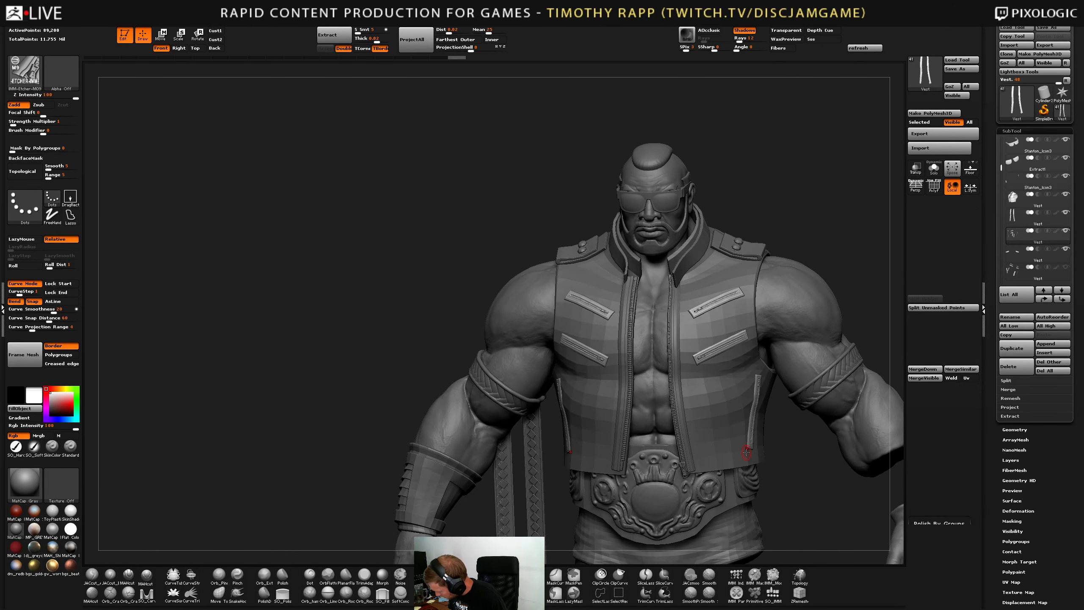
pyautogui.keyDown('alt'); pyautogui.click(746, 452); pyautogui.keyUp('alt')
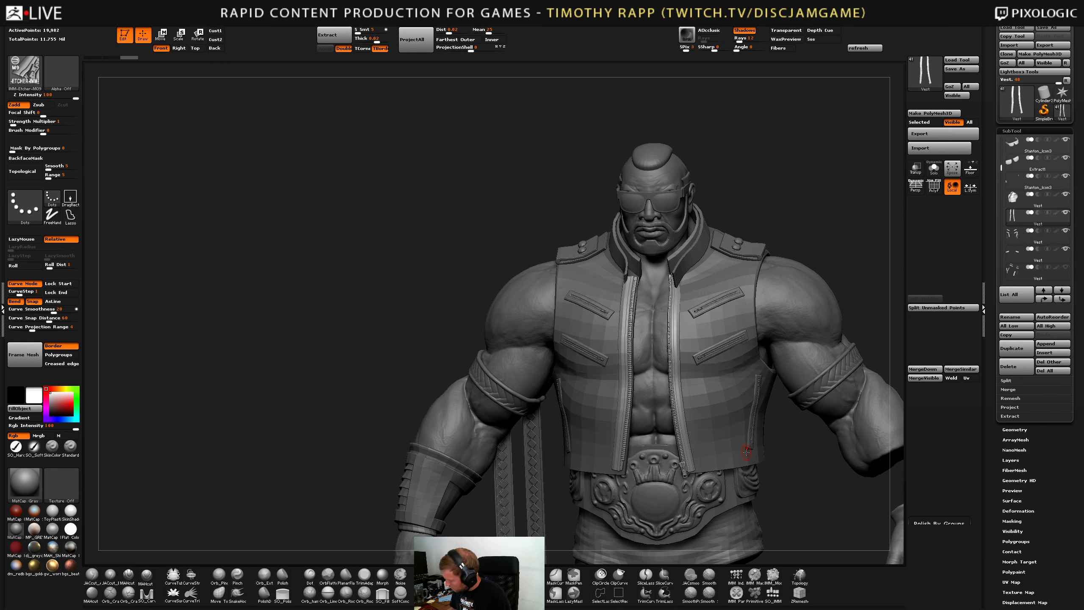
pyautogui.click(1020, 390)
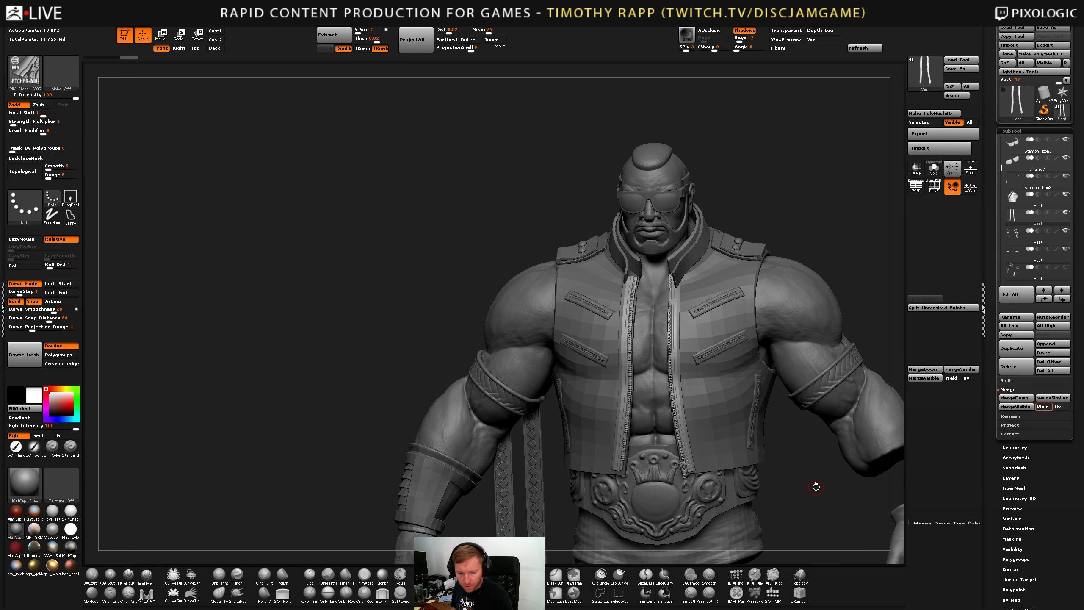
pyautogui.moveTo(816, 486); pyautogui.dragTo(597, 364)
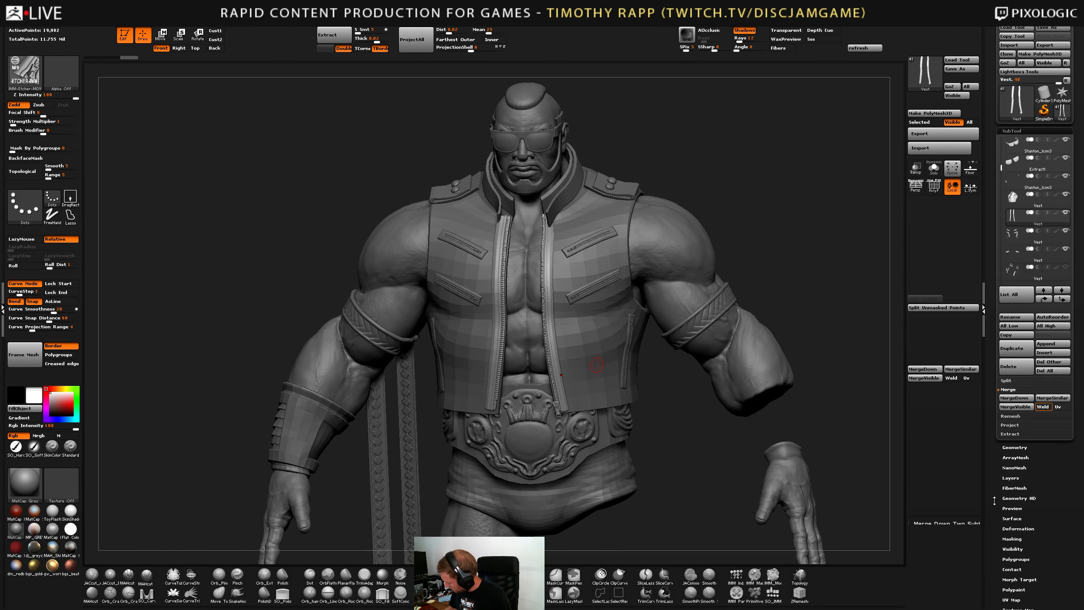
pyautogui.moveTo(851, 480); pyautogui.dragTo(815, 457)
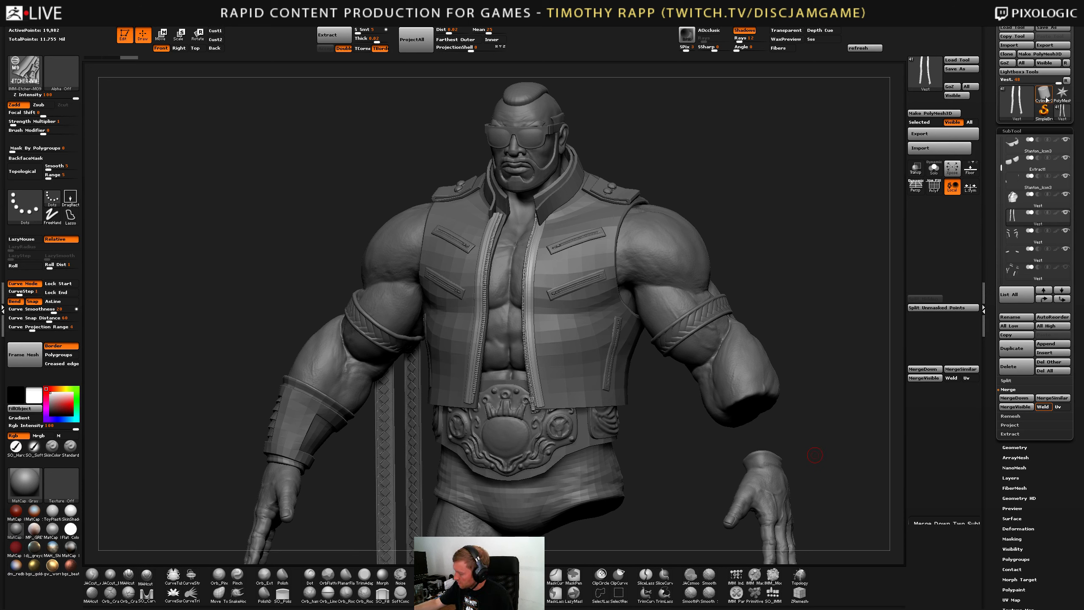
pyautogui.click(1012, 217)
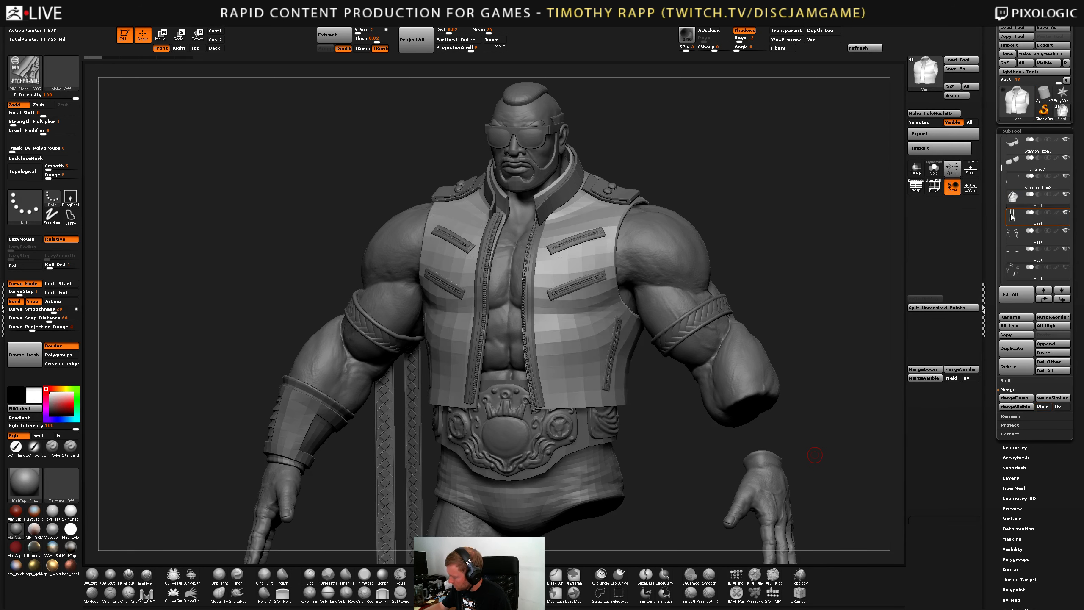
pyautogui.click(1012, 216)
pyautogui.moveTo(1012, 207)
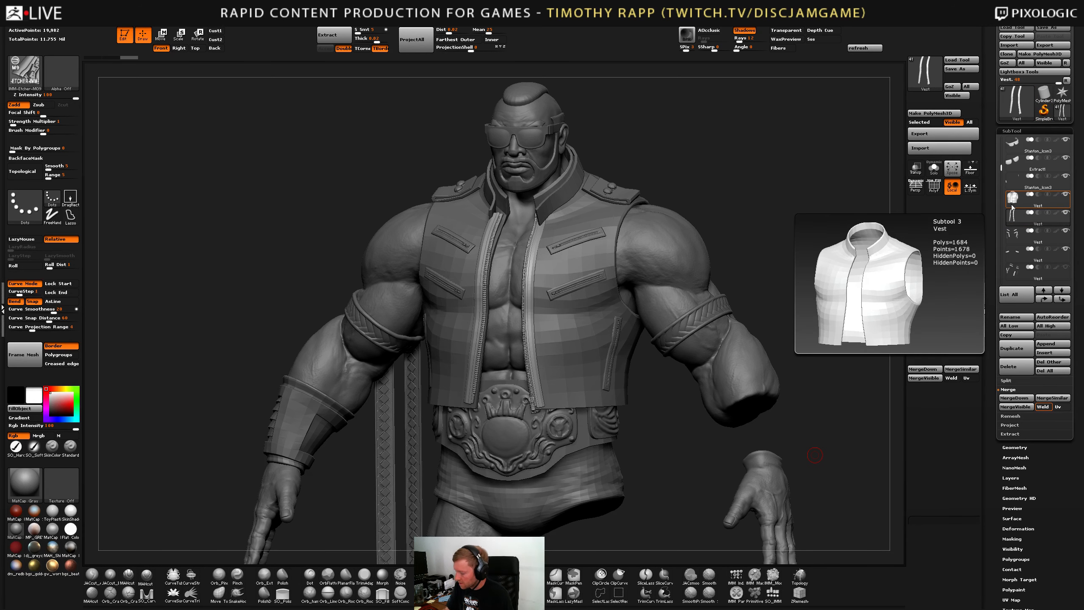
pyautogui.moveTo(764, 186); pyautogui.dragTo(739, 180)
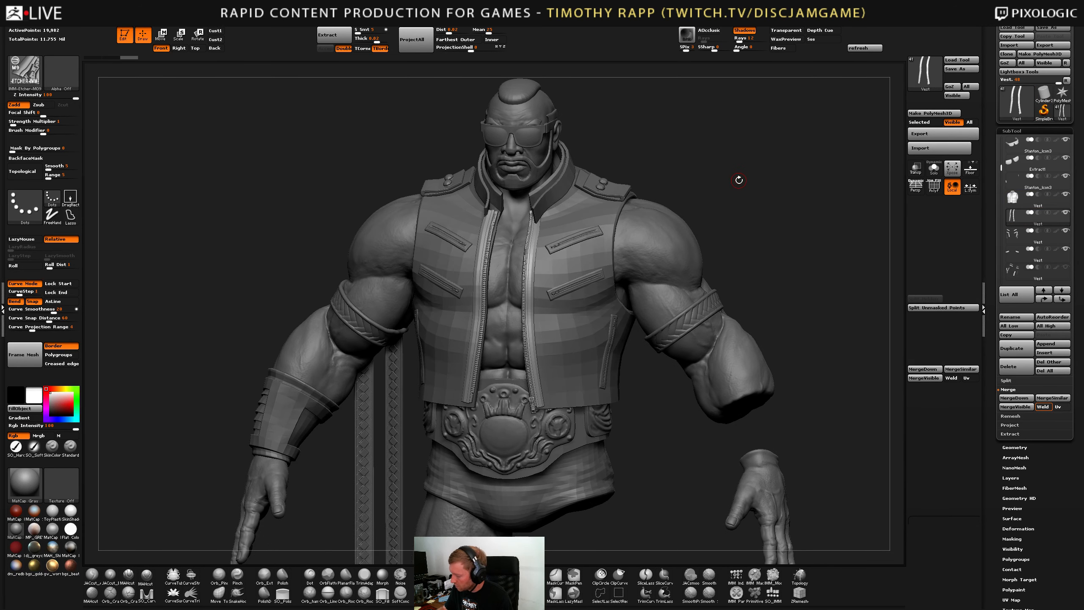
# Run the custom refresh macro to restore the missing interface controls.
pyautogui.click(861, 49)
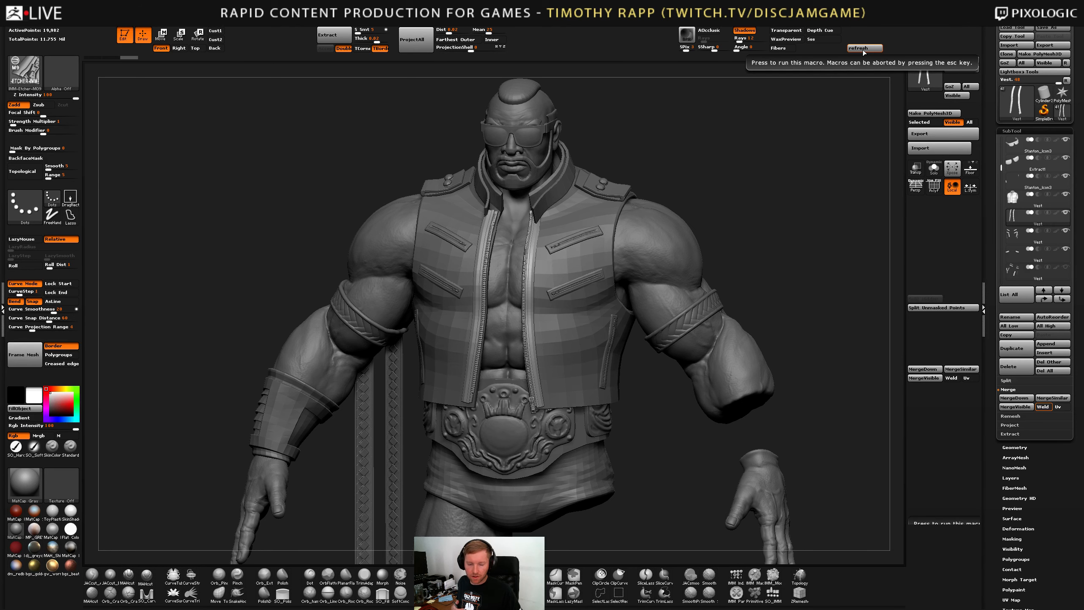
pyautogui.click(862, 49)
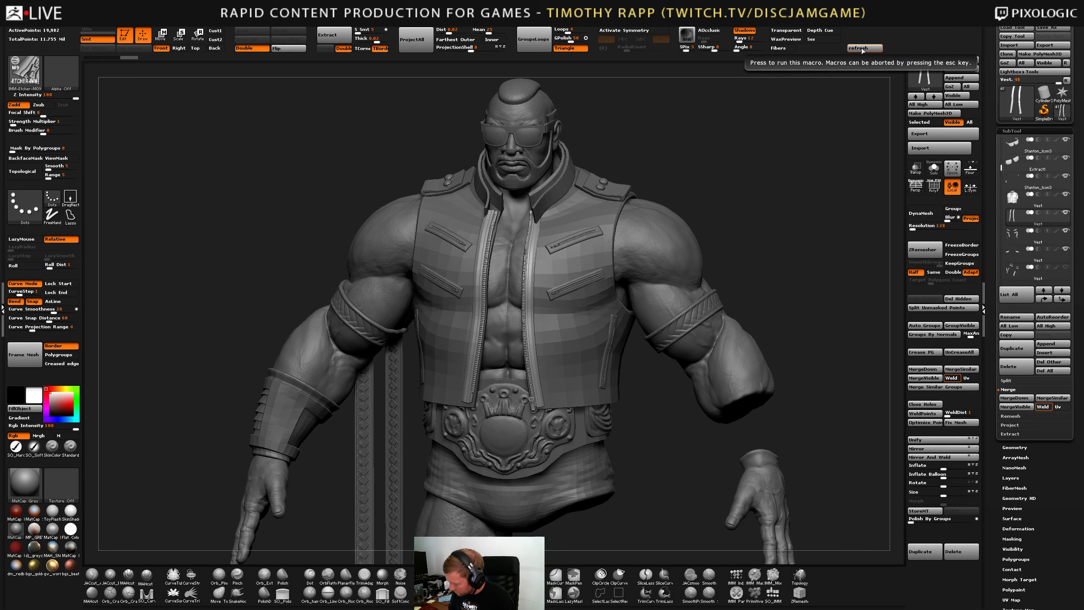
# Nudge the lower end of the front zipper against the vest hem using the Move Elastic brush at an adjusted draw size.
pyautogui.moveTo(550, 385)
pyautogui.mouseDown(button='right')
pyautogui.moveTo(461, 294)
pyautogui.moveTo(557, 389)
pyautogui.moveTo(559, 373)
pyautogui.mouseUp(button='right')
pyautogui.press('b')
pyautogui.press('m')
pyautogui.press('e')
pyautogui.press('s')
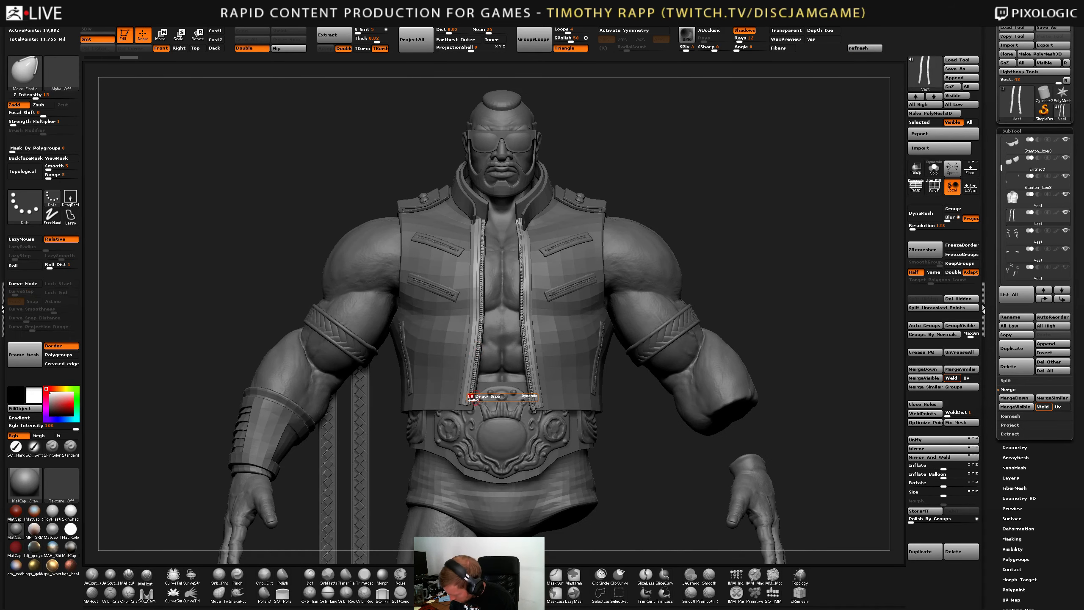
pyautogui.moveTo(475, 397); pyautogui.dragTo(484, 397)
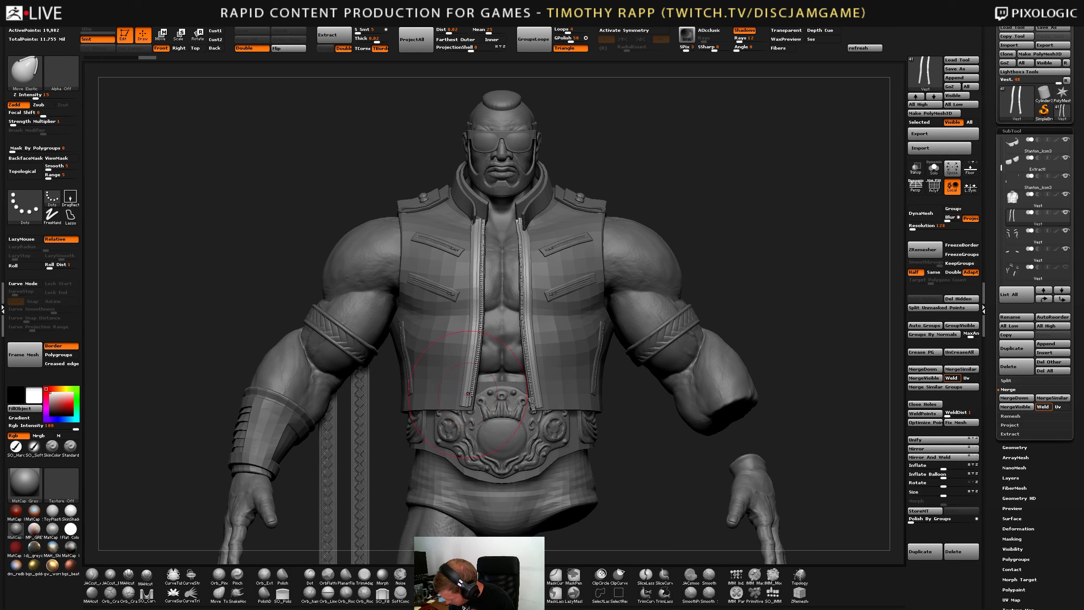
pyautogui.click(467, 397)
pyautogui.moveTo(474, 335)
pyautogui.mouseDown(button='right')
pyautogui.moveTo(350, 350)
pyautogui.moveTo(601, 361)
pyautogui.moveTo(525, 328)
pyautogui.moveTo(478, 396)
pyautogui.mouseUp(button='right')
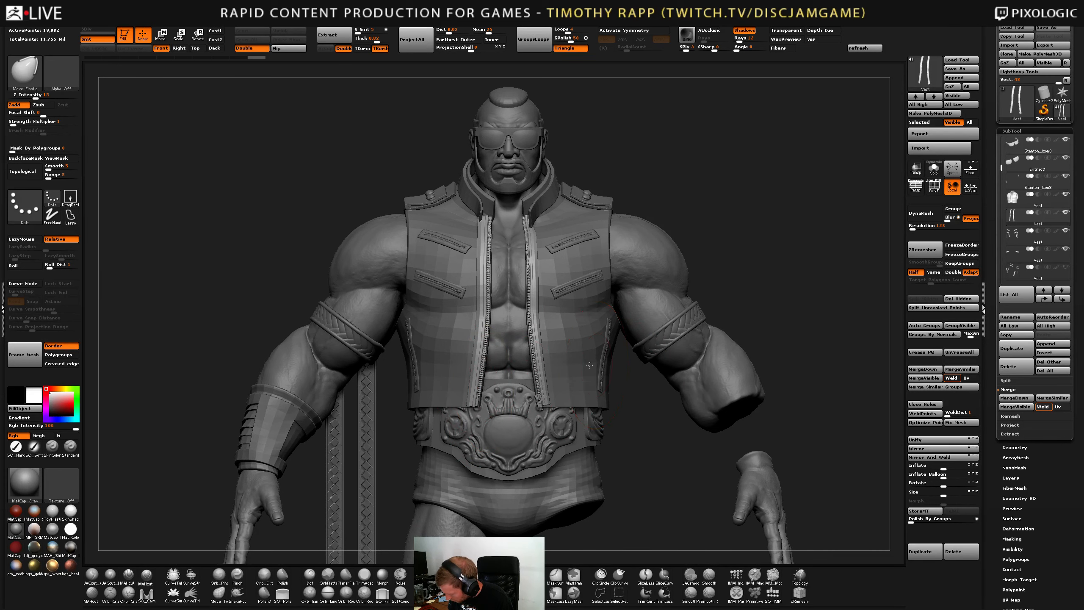
# Select the collar subtool, reshape it around the neck with the Move Elastic brush at adjusted draw sizes, and save the project.
pyautogui.moveTo(590, 365); pyautogui.dragTo(559, 337, button='right')
pyautogui.keyDown('alt'); pyautogui.click(559, 337); pyautogui.keyUp('alt')
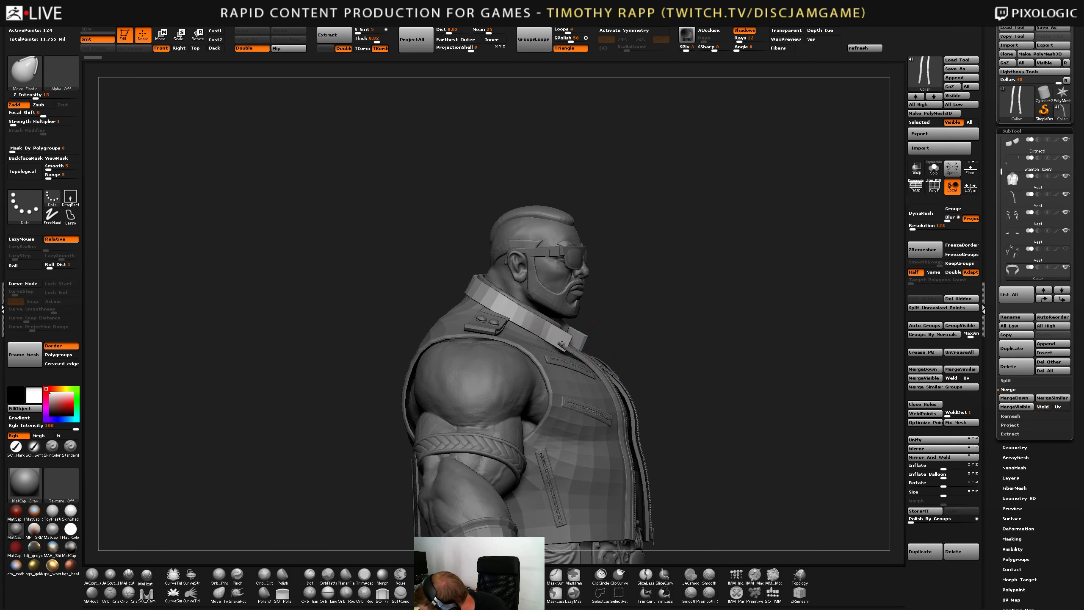
pyautogui.moveTo(565, 344)
pyautogui.mouseDown(button='right')
pyautogui.moveTo(546, 332)
pyautogui.moveTo(563, 336)
pyautogui.moveTo(552, 326)
pyautogui.moveTo(570, 316)
pyautogui.moveTo(565, 336)
pyautogui.moveTo(531, 326)
pyautogui.moveTo(511, 339)
pyautogui.moveTo(534, 341)
pyautogui.moveTo(482, 339)
pyautogui.moveTo(539, 327)
pyautogui.mouseUp(button='right')
pyautogui.press('s')
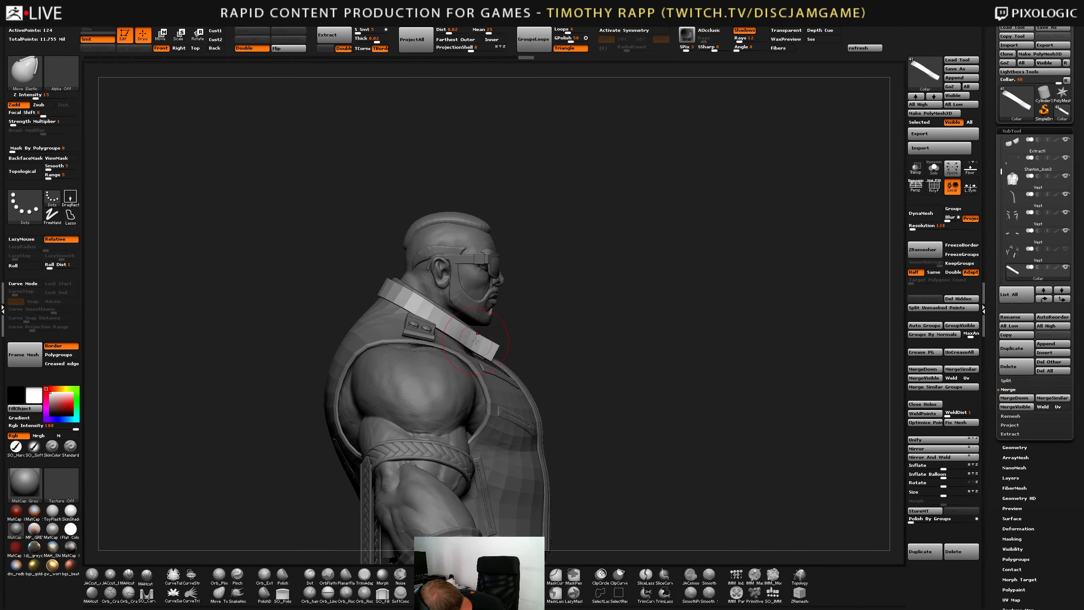
pyautogui.moveTo(478, 345)
pyautogui.mouseDown(button='right')
pyautogui.moveTo(495, 340)
pyautogui.moveTo(463, 336)
pyautogui.mouseUp(button='right')
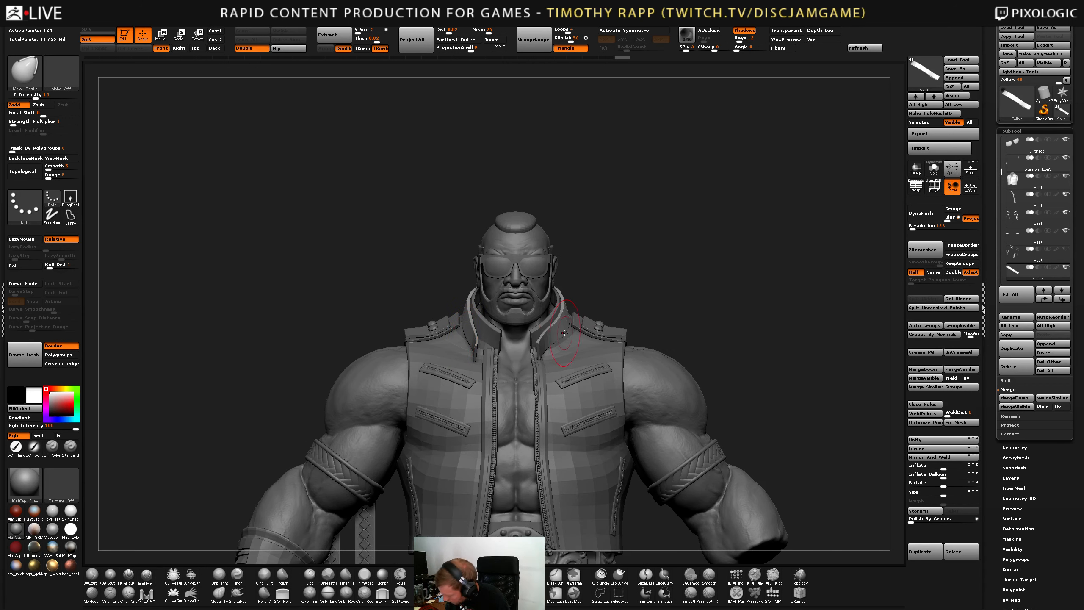
pyautogui.moveTo(567, 326)
pyautogui.mouseDown(button='right')
pyautogui.moveTo(626, 339)
pyautogui.moveTo(582, 352)
pyautogui.moveTo(605, 300)
pyautogui.moveTo(632, 318)
pyautogui.moveTo(570, 291)
pyautogui.moveTo(582, 327)
pyautogui.moveTo(571, 319)
pyautogui.mouseUp(button='right')
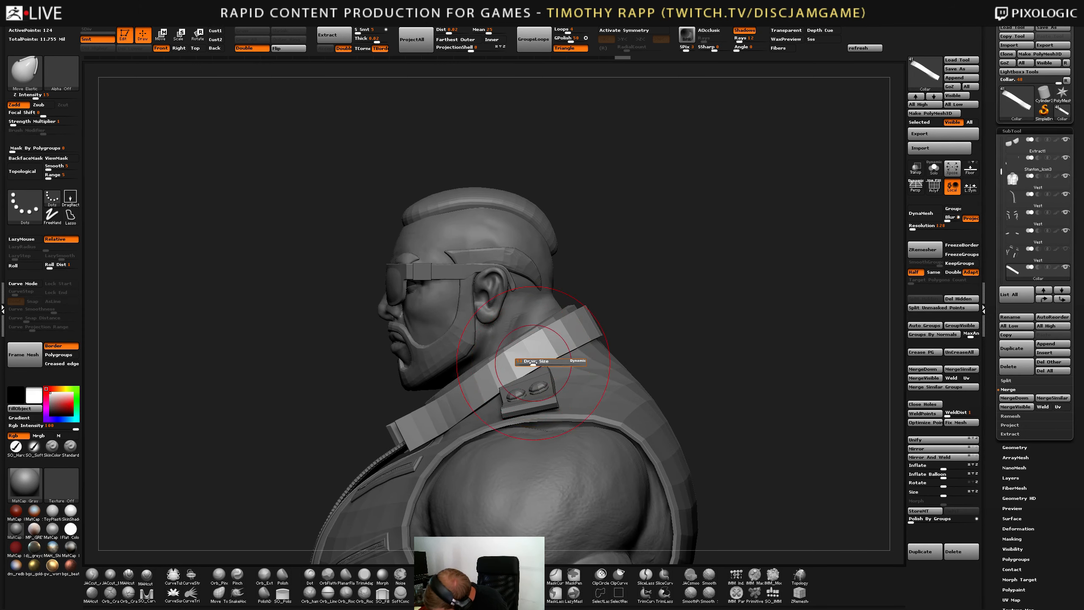
pyautogui.moveTo(533, 363); pyautogui.dragTo(530, 363)
pyautogui.moveTo(529, 363); pyautogui.dragTo(576, 372, button='right')
pyautogui.moveTo(487, 384); pyautogui.dragTo(518, 380, button='right')
pyautogui.moveTo(495, 376); pyautogui.dragTo(501, 370)
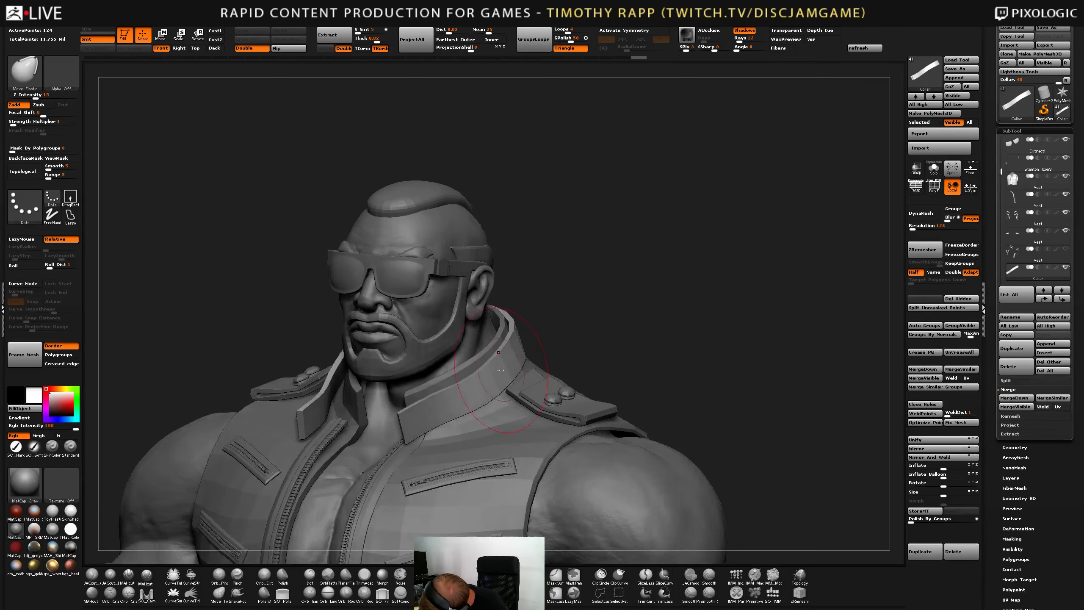
pyautogui.moveTo(500, 370)
pyautogui.mouseDown(button='right')
pyautogui.moveTo(568, 363)
pyautogui.moveTo(596, 275)
pyautogui.moveTo(636, 362)
pyautogui.mouseUp(button='right')
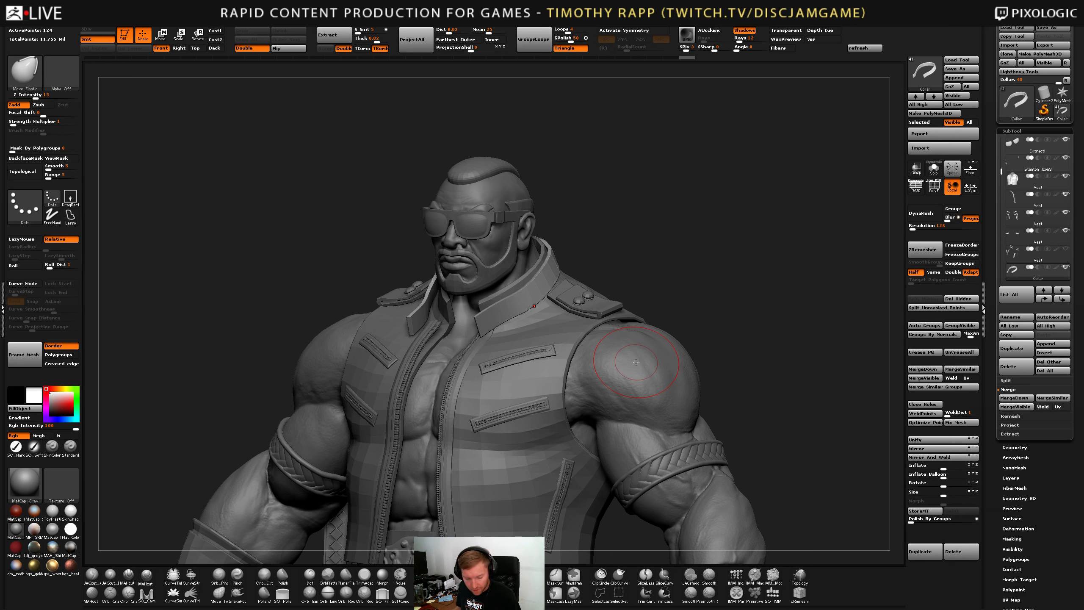
pyautogui.hotkey('ctrl', 's')
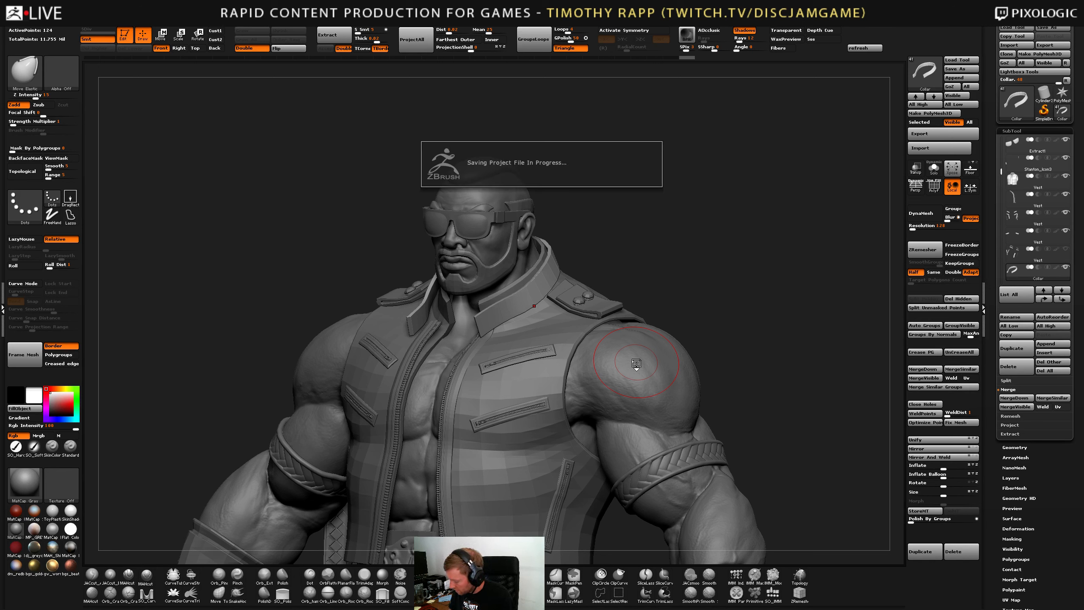
# Record a new macro without initializing ZBrush, end the recording and save it.
pyautogui.moveTo(629, 298); pyautogui.dragTo(650, 294)
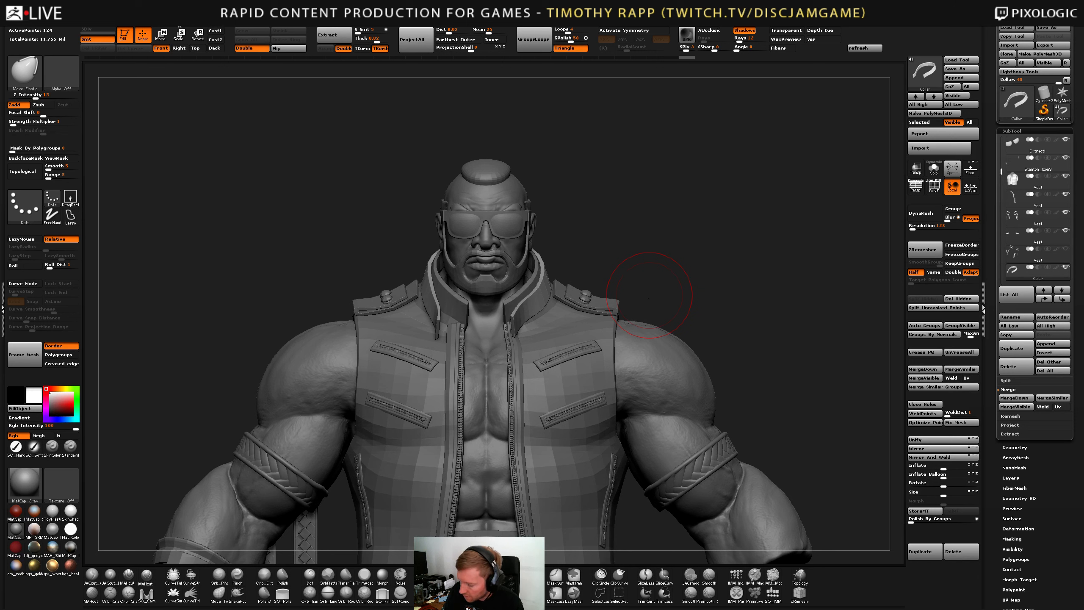
pyautogui.click(199, 22)
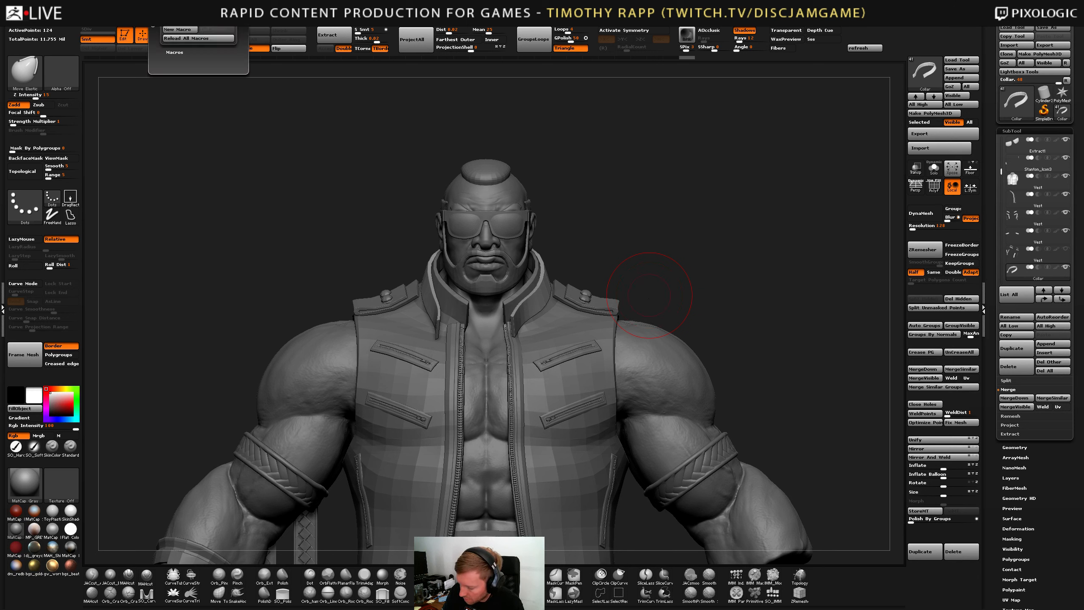
pyautogui.click(200, 39)
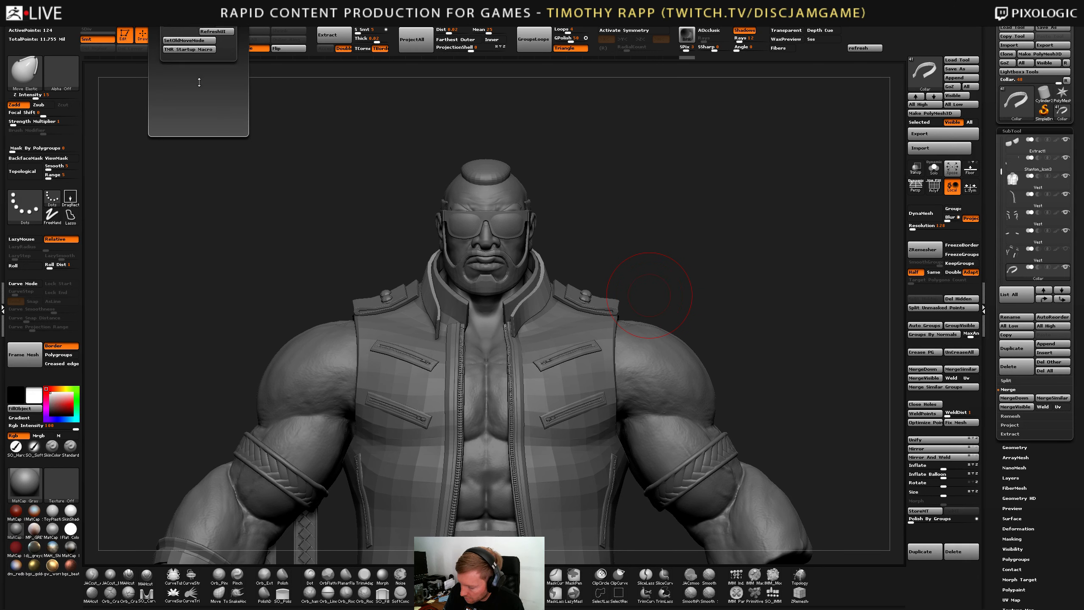
pyautogui.click(184, 29)
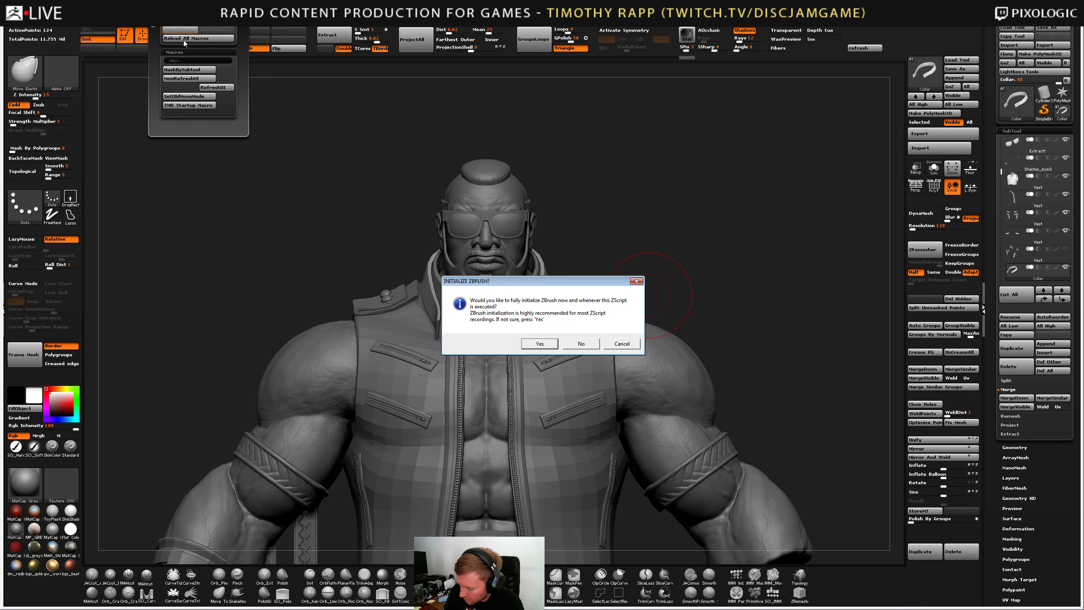
pyautogui.click(582, 346)
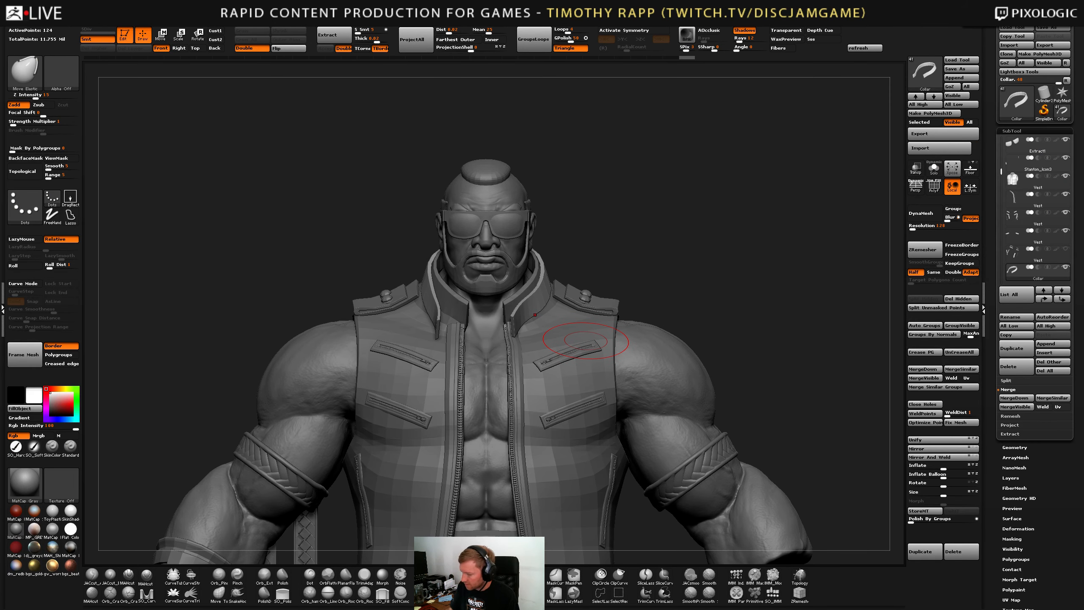
pyautogui.click(165, 22)
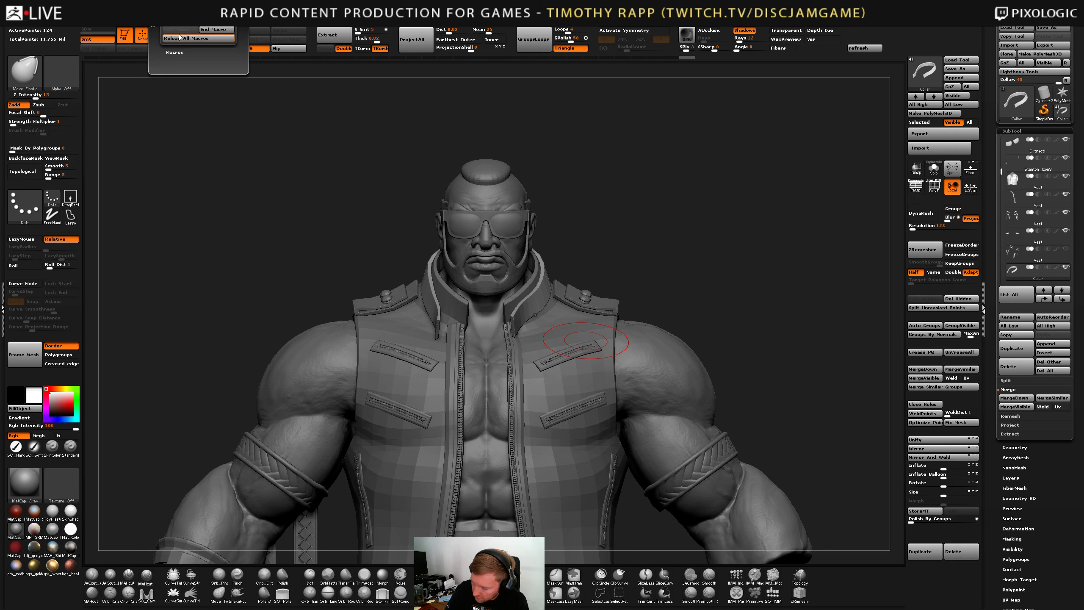
pyautogui.click(222, 28)
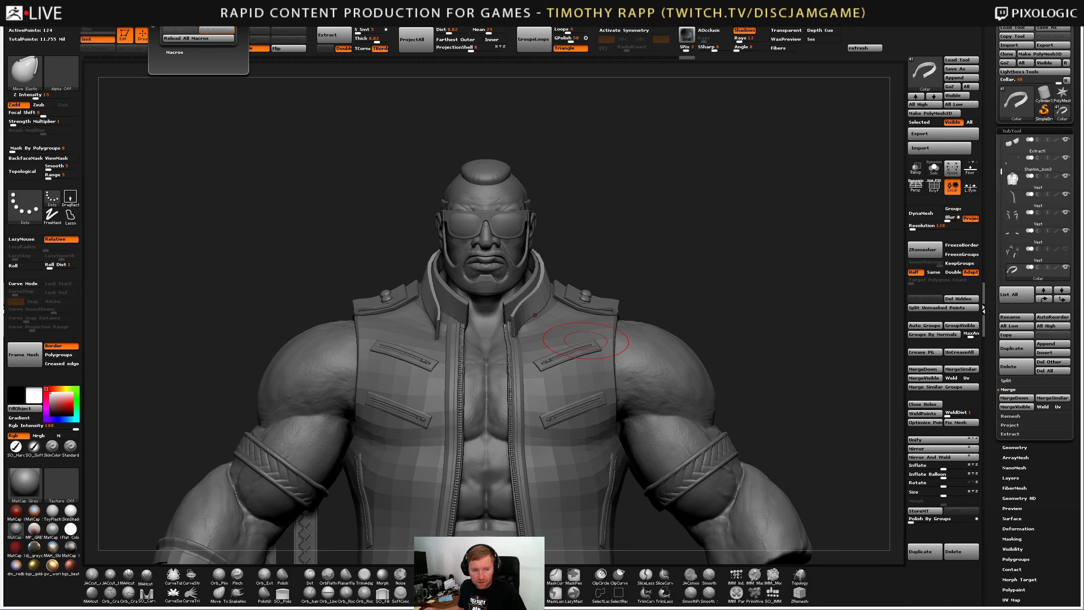
pyautogui.press('Return')
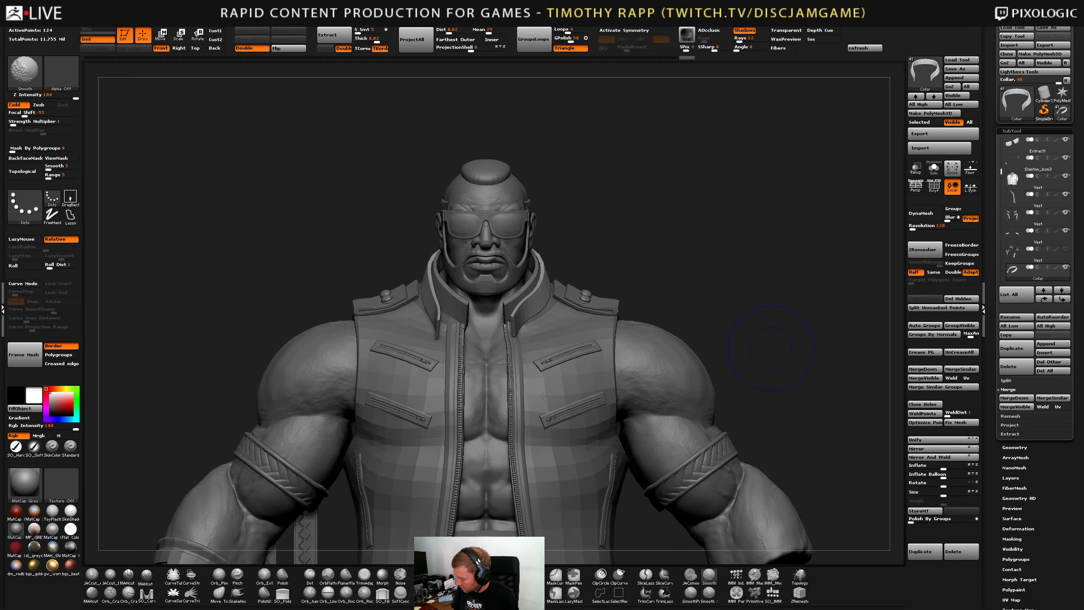
# Select the front zippers' subtool and check how their upper ends meet the collar.
pyautogui.press('f')
pyautogui.moveTo(675, 349); pyautogui.dragTo(562, 433)
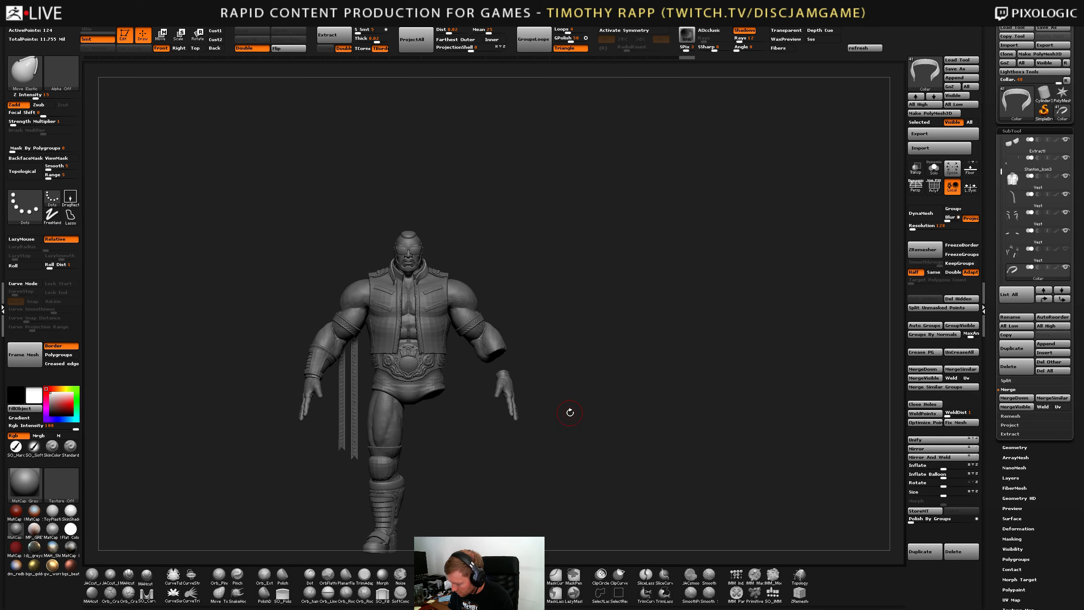
pyautogui.moveTo(467, 369); pyautogui.dragTo(504, 425)
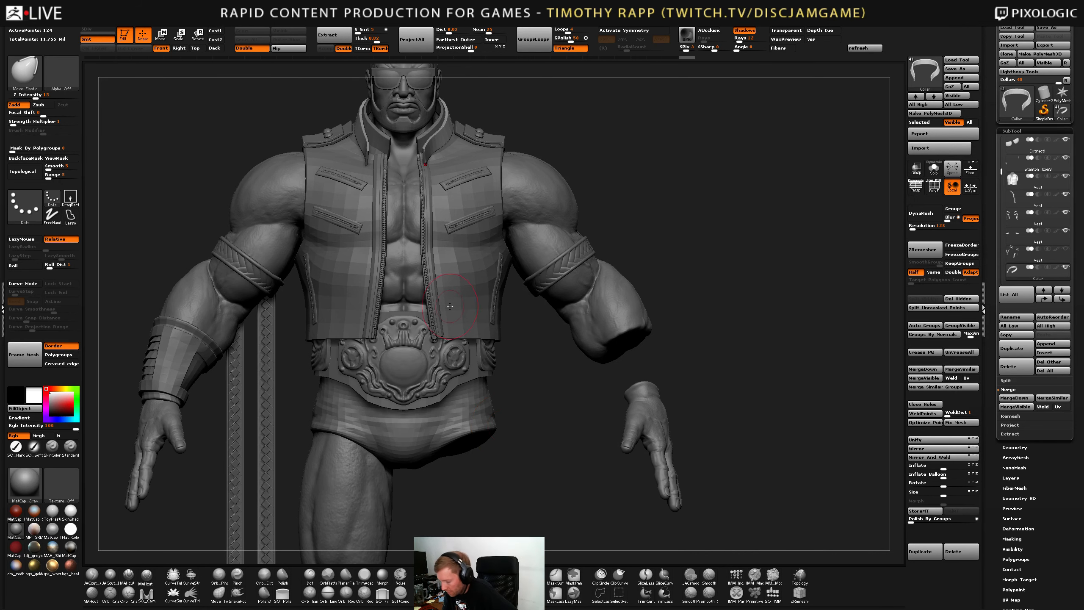
pyautogui.moveTo(450, 306); pyautogui.dragTo(378, 300)
pyautogui.keyDown('alt'); pyautogui.click(379, 303); pyautogui.keyUp('alt')
pyautogui.moveTo(374, 296)
pyautogui.keyDown('ctrl'); pyautogui.mouseDown(button='right')
pyautogui.moveTo(371, 324)
pyautogui.moveTo(360, 320)
pyautogui.mouseUp(button='right'); pyautogui.keyUp('ctrl')
pyautogui.press('s')
pyautogui.keyDown('alt'); pyautogui.click(362, 307); pyautogui.keyUp('alt')
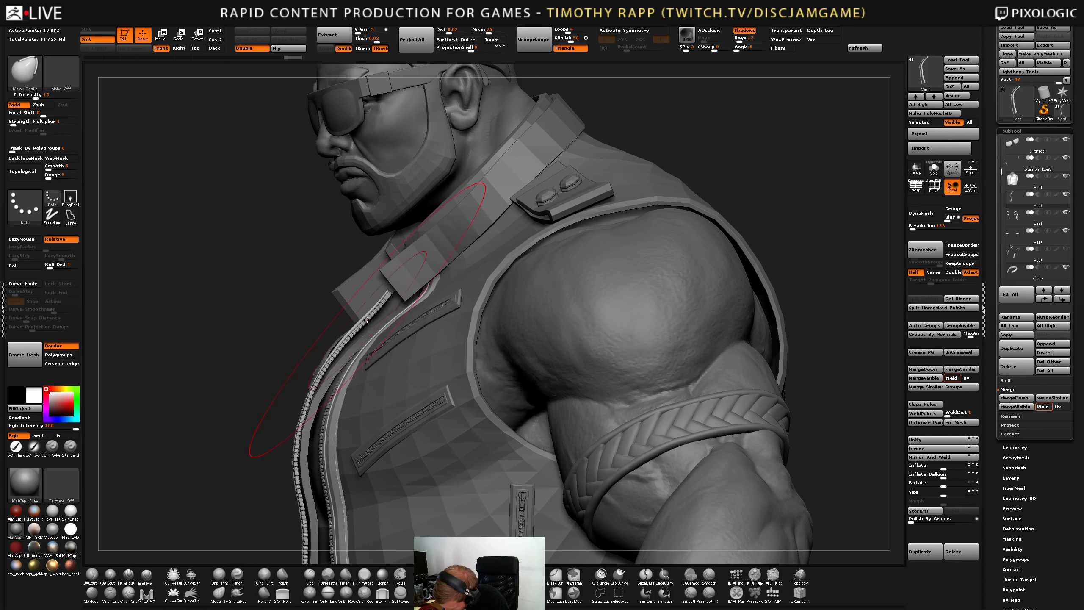
pyautogui.moveTo(367, 319); pyautogui.dragTo(301, 390, button='right')
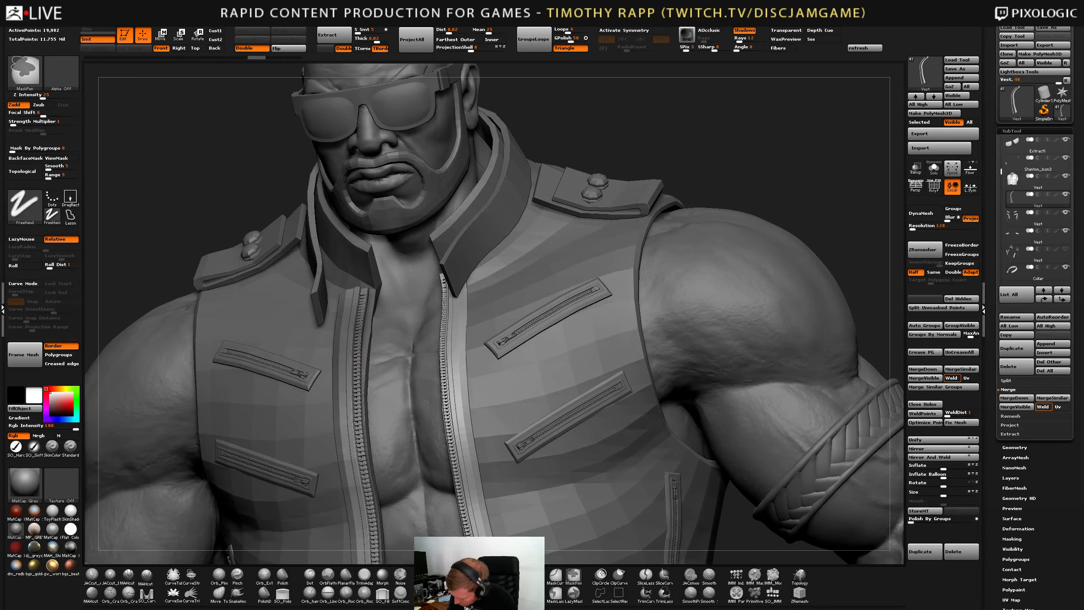
# Mask the front zippers except the upper part of the one on the character's right, and soften the mask edge.
pyautogui.press('b')
pyautogui.press('m')
pyautogui.press('e')
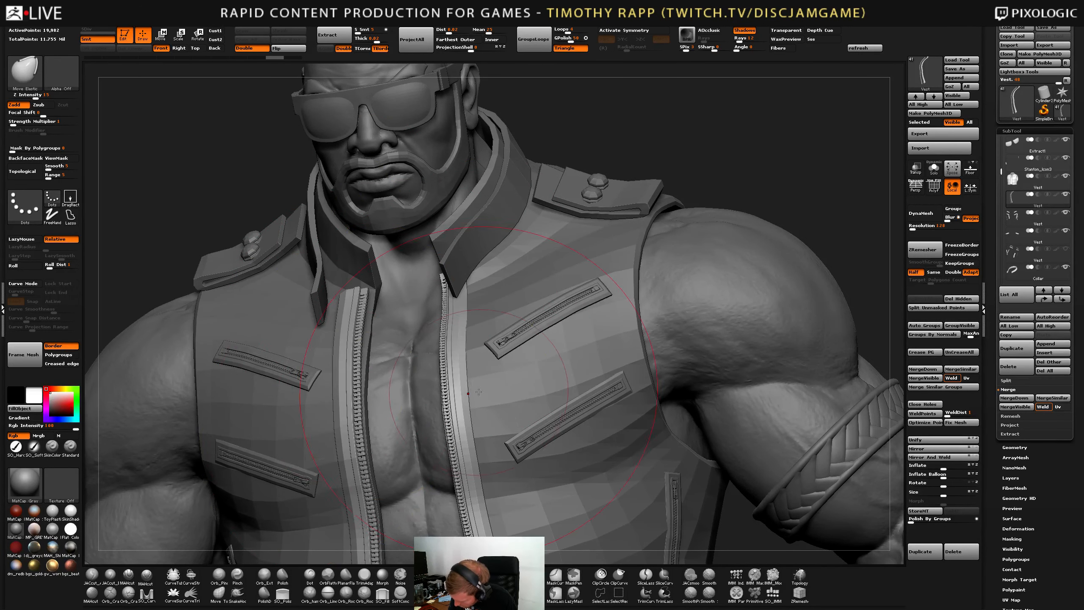
pyautogui.keyDown('alt'); pyautogui.moveTo(478, 391); pyautogui.dragTo(363, 239, button='right'); pyautogui.keyUp('alt')
pyautogui.keyDown('ctrl'); pyautogui.moveTo(334, 253); pyautogui.dragTo(390, 315); pyautogui.keyUp('ctrl')
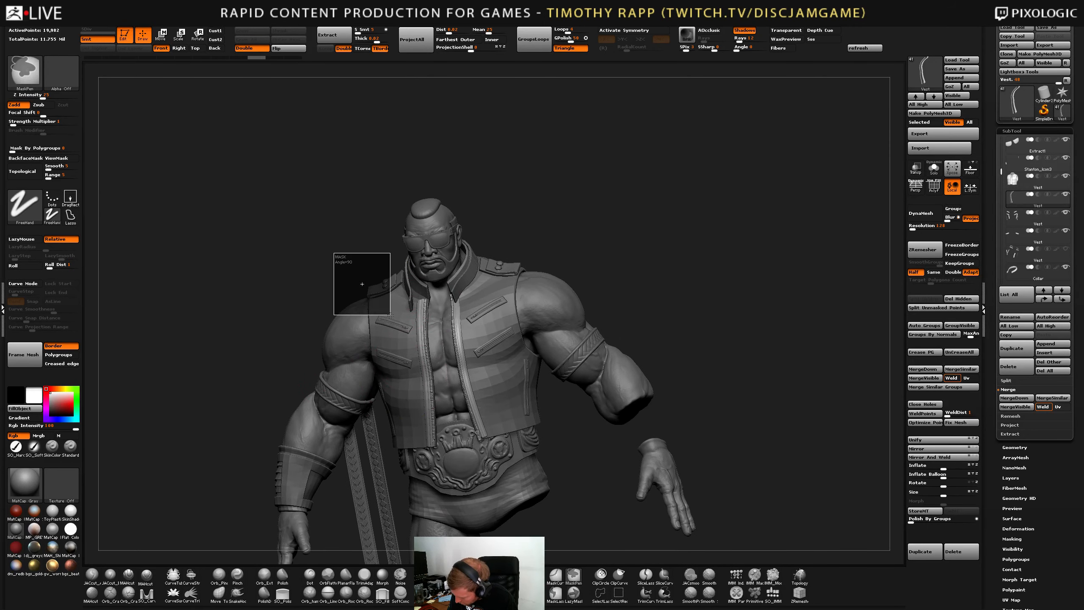
pyautogui.keyDown('ctrl'); pyautogui.moveTo(433, 350); pyautogui.dragTo(434, 351); pyautogui.keyUp('ctrl')
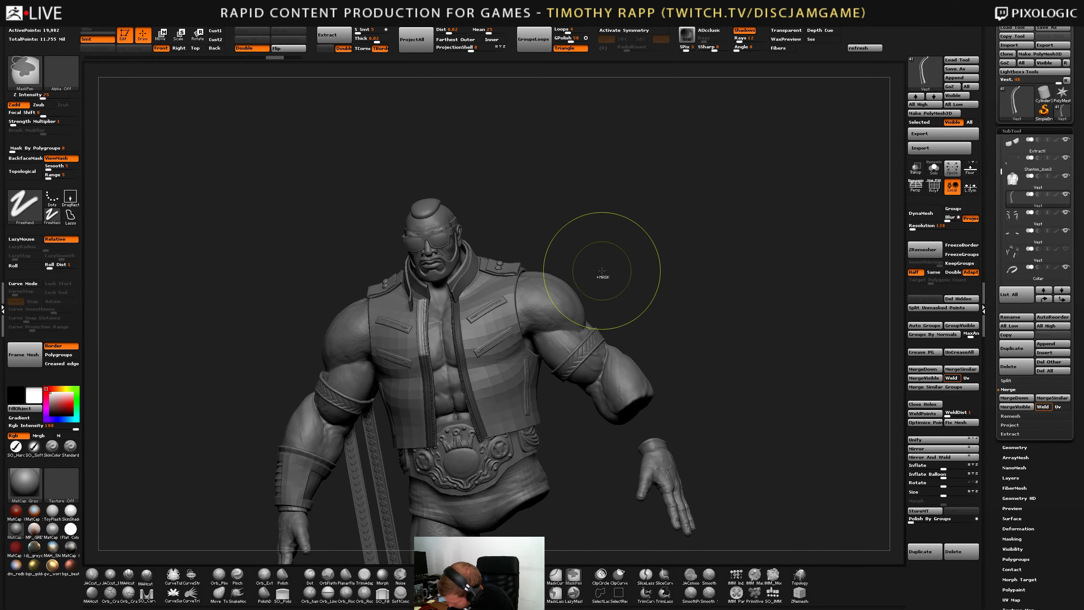
pyautogui.moveTo(593, 254)
pyautogui.mouseDown(button='right')
pyautogui.moveTo(523, 347)
pyautogui.moveTo(465, 344)
pyautogui.mouseUp(button='right')
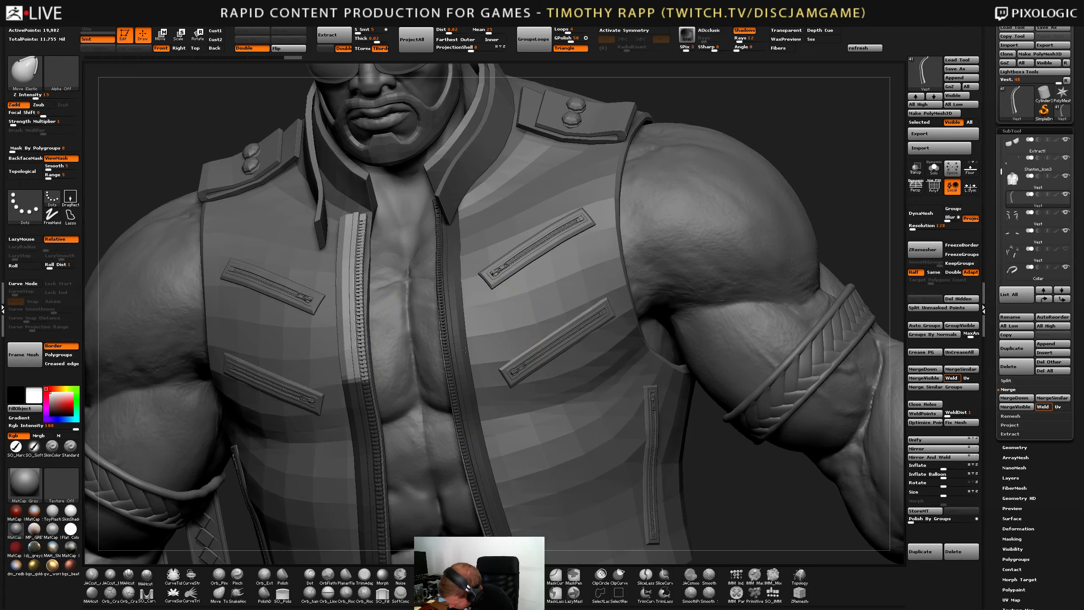
pyautogui.keyDown('ctrl'); pyautogui.click(367, 398); pyautogui.keyUp('ctrl')
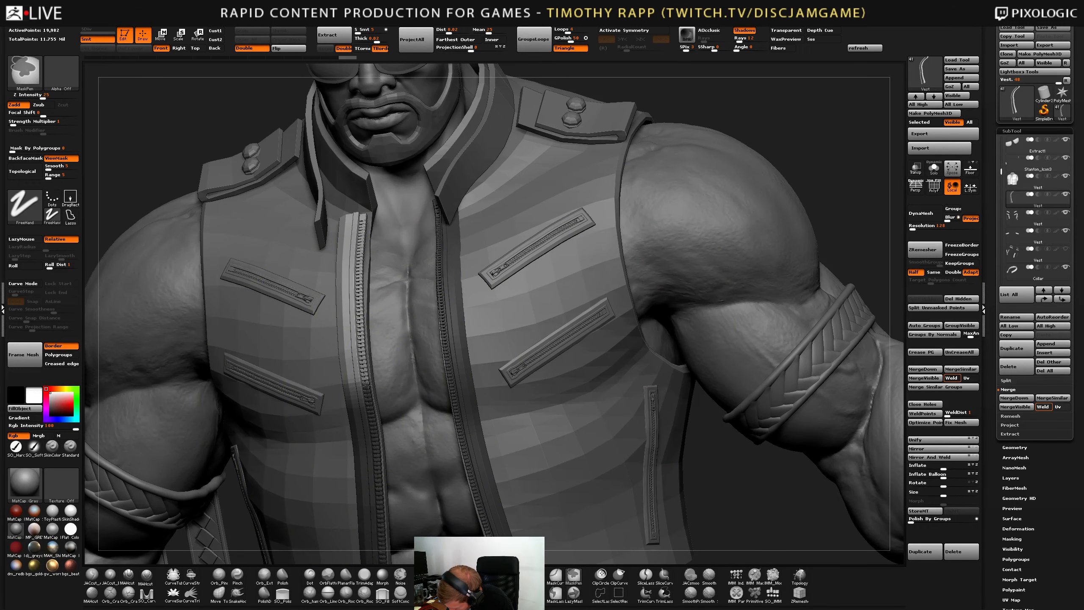
# Adjust the unmasked zipper's upper end against the vest below the collar using Move Elastic at an adjusted draw size.
pyautogui.moveTo(512, 257)
pyautogui.mouseDown(button='right')
pyautogui.moveTo(389, 251)
pyautogui.moveTo(401, 240)
pyautogui.mouseUp(button='right')
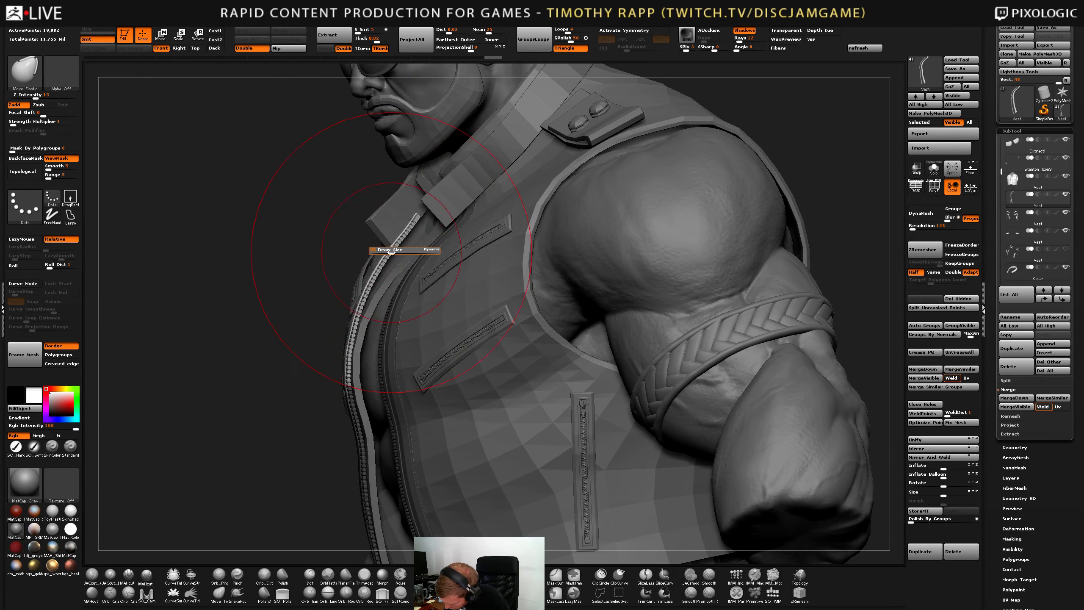
pyautogui.moveTo(391, 253); pyautogui.dragTo(388, 256)
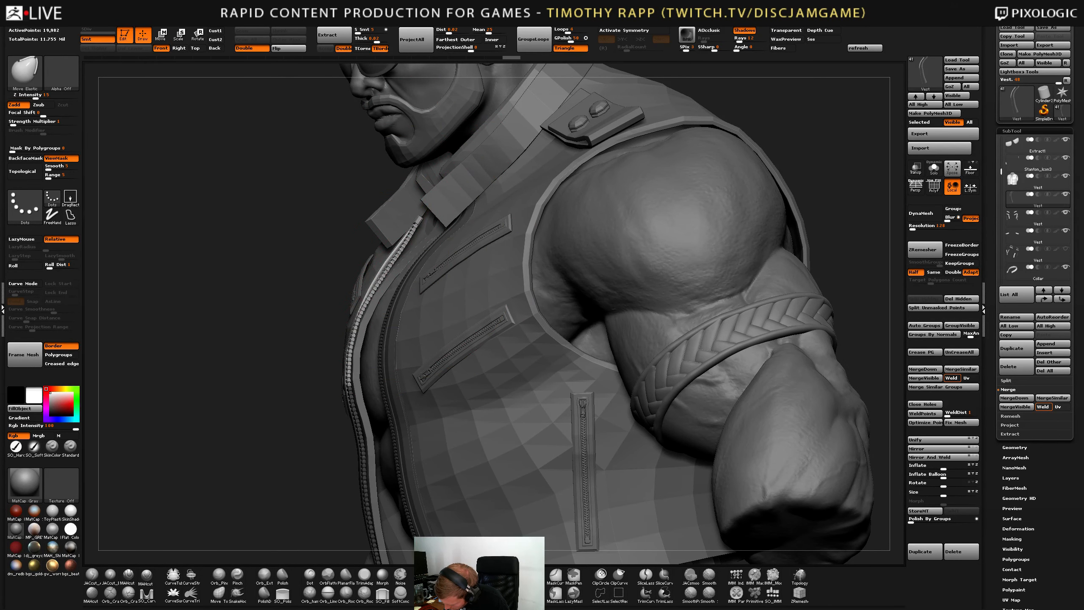
pyautogui.moveTo(385, 272); pyautogui.dragTo(325, 237, button='right')
pyautogui.moveTo(273, 289); pyautogui.dragTo(354, 433, button='right')
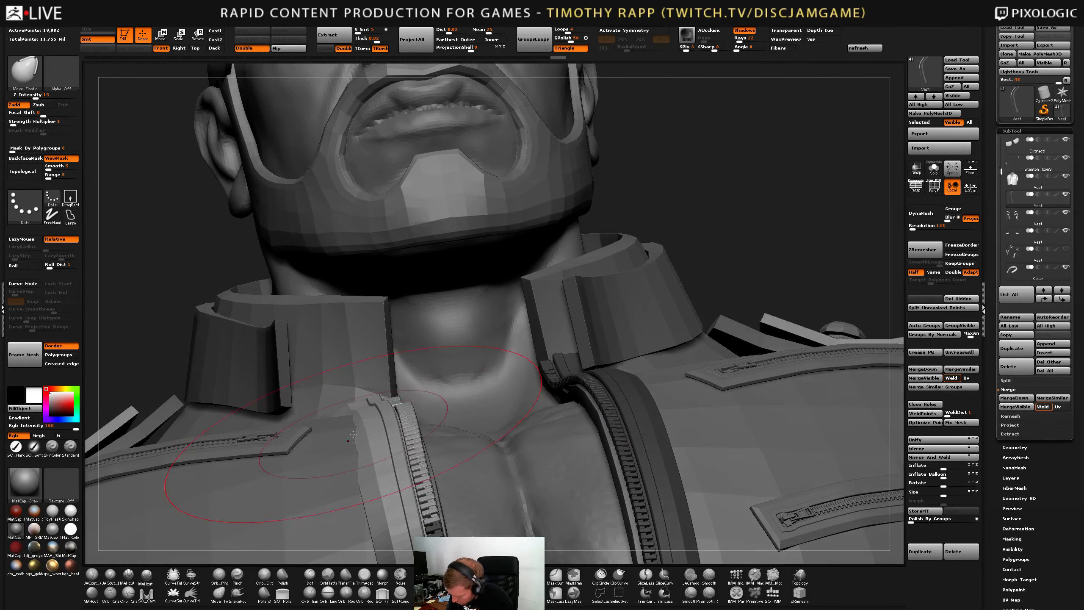
pyautogui.moveTo(353, 434); pyautogui.dragTo(332, 426)
# Refine the unmasked zipper tape's upper edge beneath the collar using the Move brush at an adjusted draw size.
pyautogui.press('b')
pyautogui.press('m')
pyautogui.press('v')
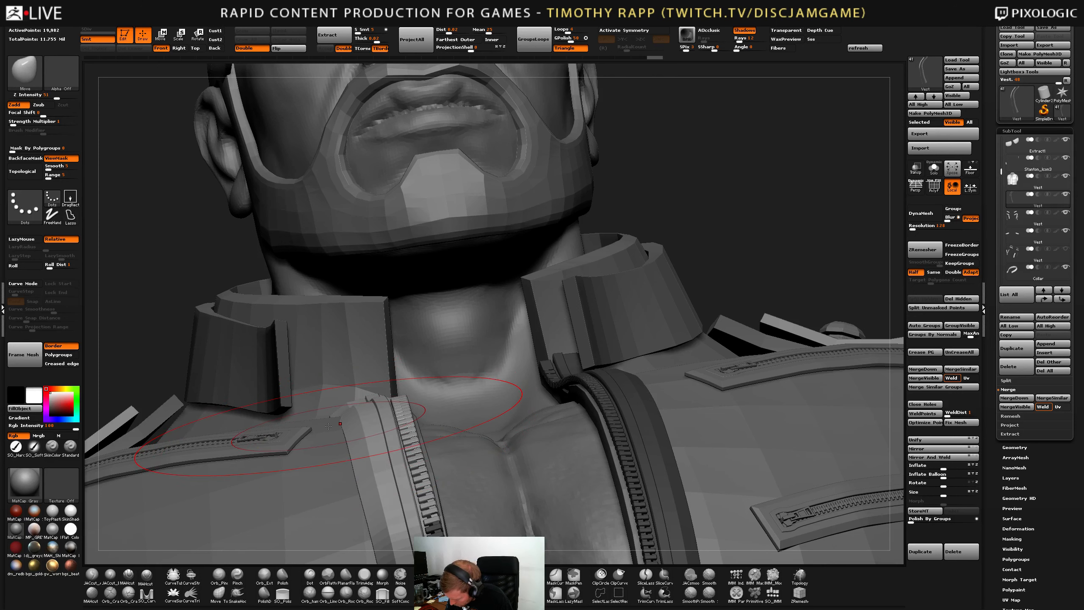
pyautogui.moveTo(354, 425); pyautogui.dragTo(359, 420, button='right')
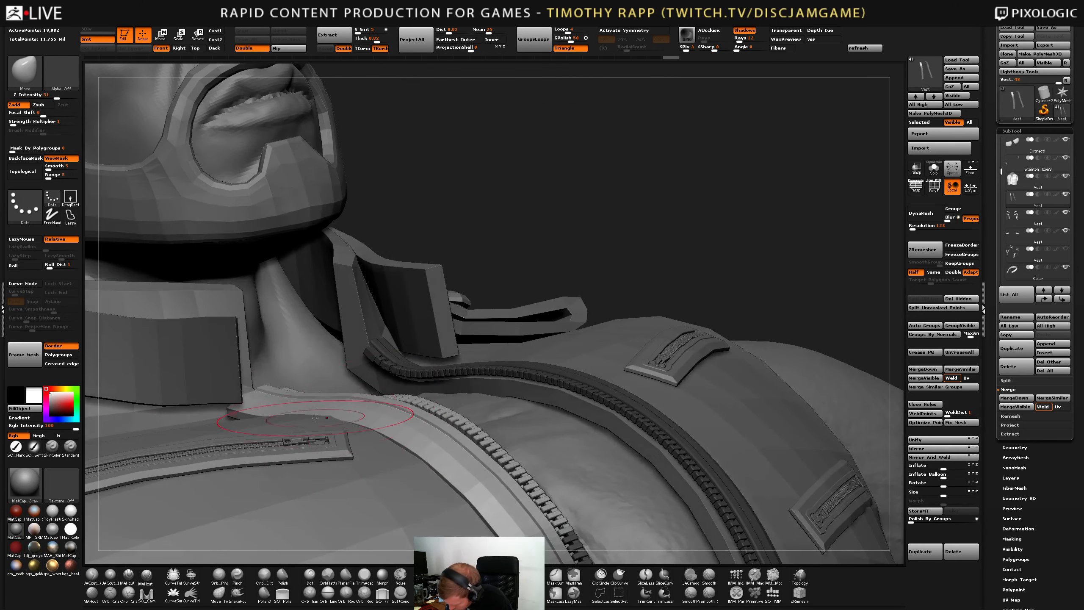
pyautogui.press('s')
pyautogui.moveTo(331, 420); pyautogui.dragTo(343, 420)
pyautogui.moveTo(341, 420); pyautogui.dragTo(340, 414)
pyautogui.moveTo(272, 416); pyautogui.dragTo(299, 400)
pyautogui.moveTo(299, 401)
pyautogui.mouseDown(button='right')
pyautogui.moveTo(236, 427)
pyautogui.moveTo(188, 426)
pyautogui.mouseUp(button='right')
pyautogui.moveTo(287, 407); pyautogui.dragTo(294, 395)
pyautogui.moveTo(282, 416); pyautogui.dragTo(161, 478, button='right')
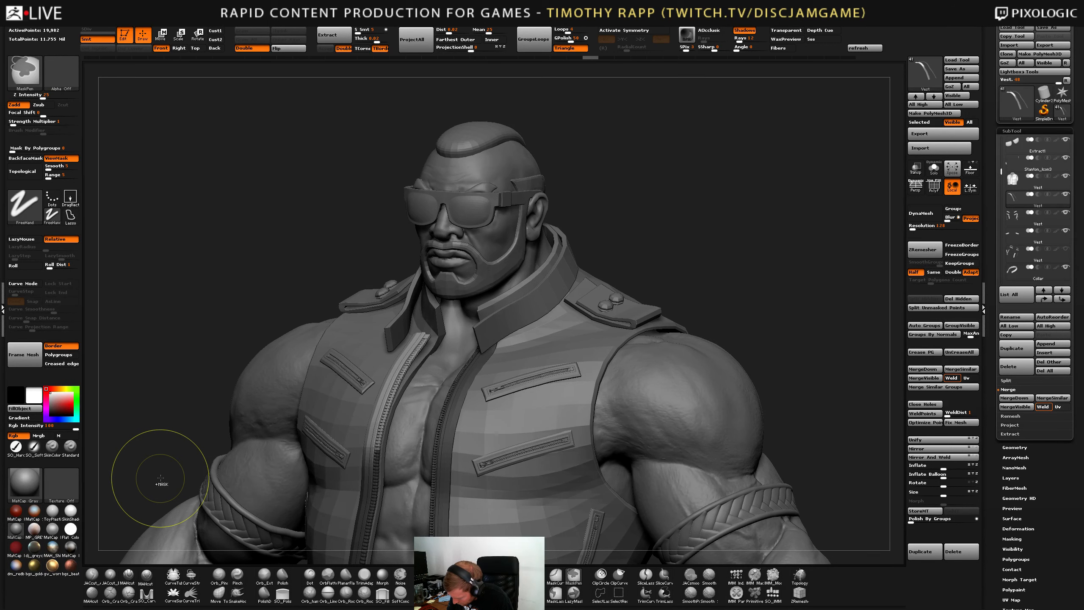
# Place a Rotate action line on the upper front zipper at the character's right, accepting removal of the newer undo history entries.
pyautogui.hotkey('ctrl', 'shift')
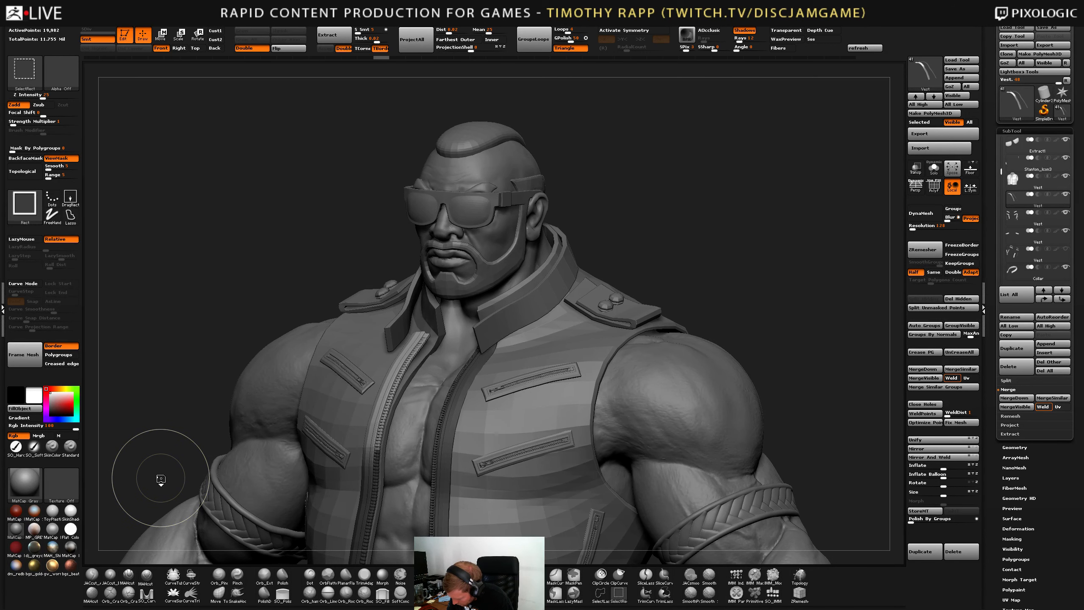
pyautogui.moveTo(161, 478); pyautogui.dragTo(92, 472, button='right')
pyautogui.moveTo(448, 358)
pyautogui.mouseDown(button='right')
pyautogui.moveTo(393, 385)
pyautogui.moveTo(411, 388)
pyautogui.mouseUp(button='right')
pyautogui.press('r')
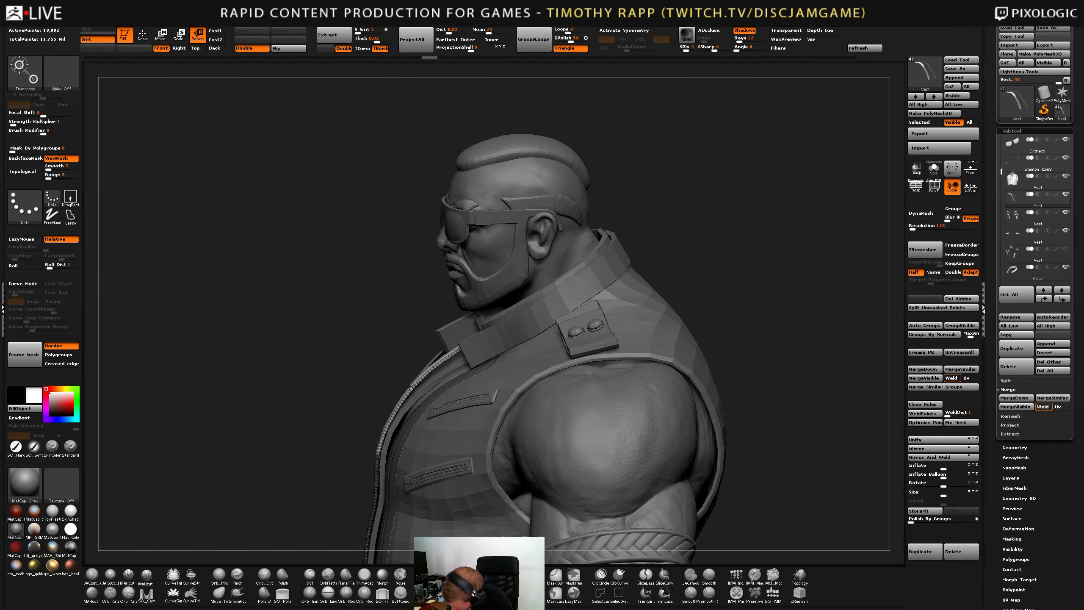
pyautogui.click(452, 353)
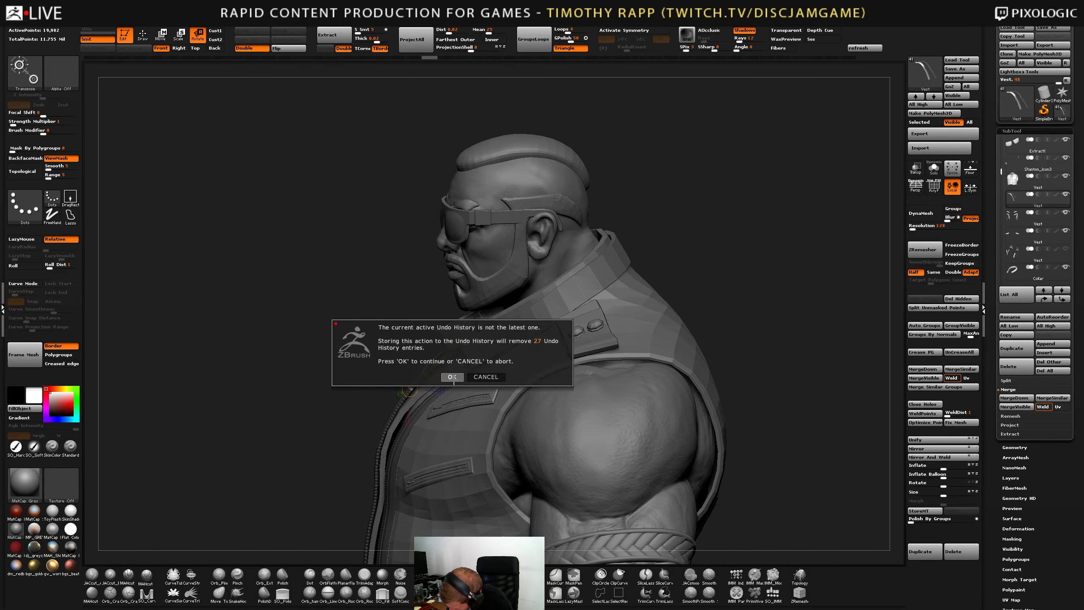
pyautogui.click(453, 376)
pyautogui.moveTo(327, 416); pyautogui.dragTo(369, 423, button='right')
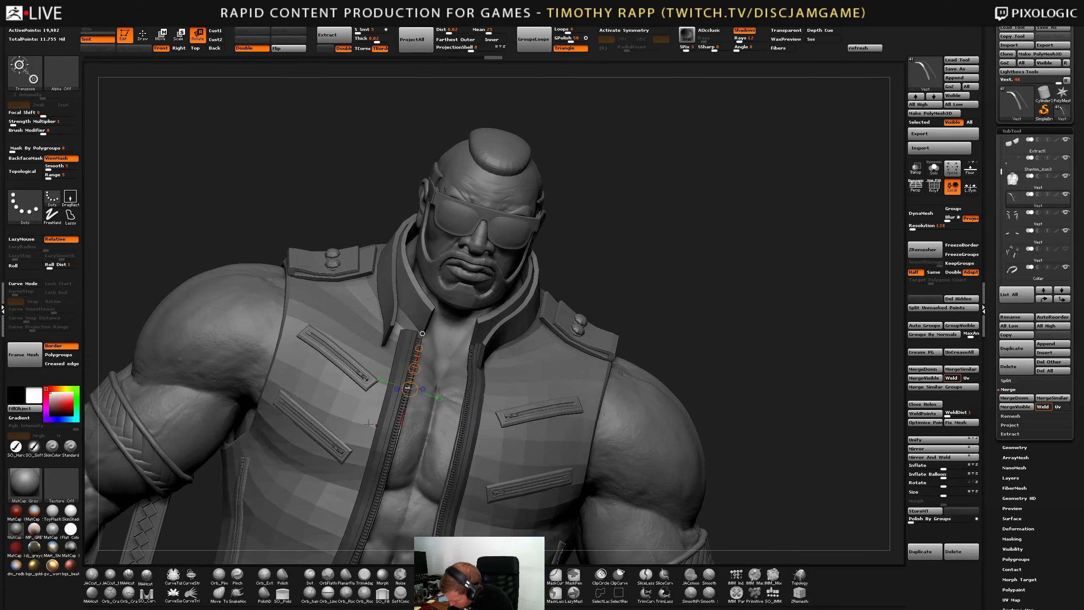
pyautogui.moveTo(526, 339)
pyautogui.mouseDown(button='right')
pyautogui.moveTo(431, 344)
pyautogui.moveTo(537, 358)
pyautogui.mouseUp(button='right')
pyautogui.press('q')
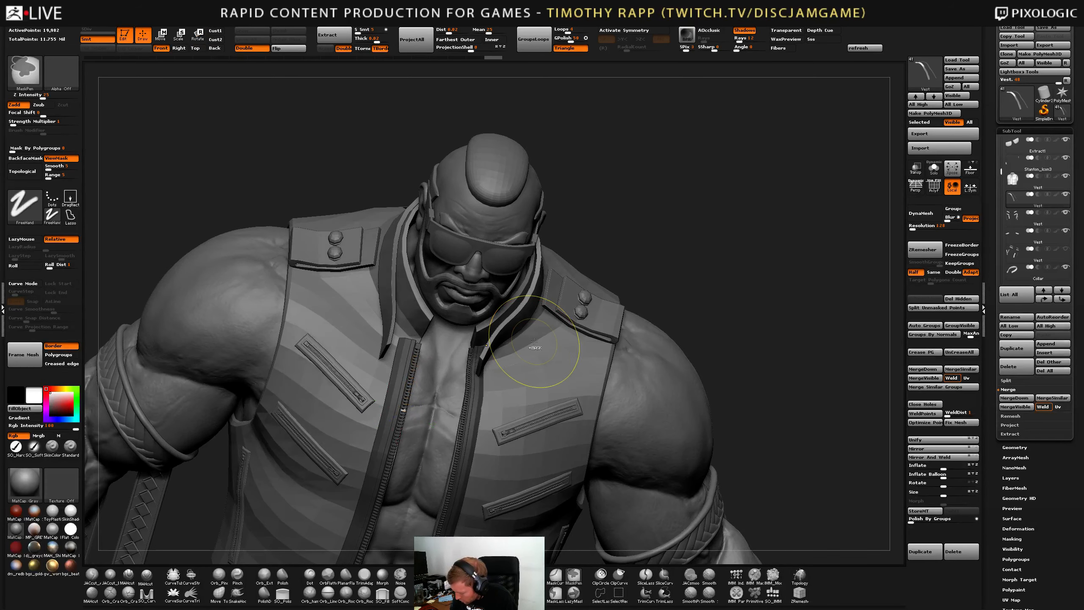
# Restore the mask so only that zipper's upper part is unmasked, and adjust its angle against the vest with transpose Rotate.
pyautogui.keyDown('ctrl'); pyautogui.moveTo(537, 358); pyautogui.dragTo(527, 341); pyautogui.keyUp('ctrl')
pyautogui.press('ctrl')
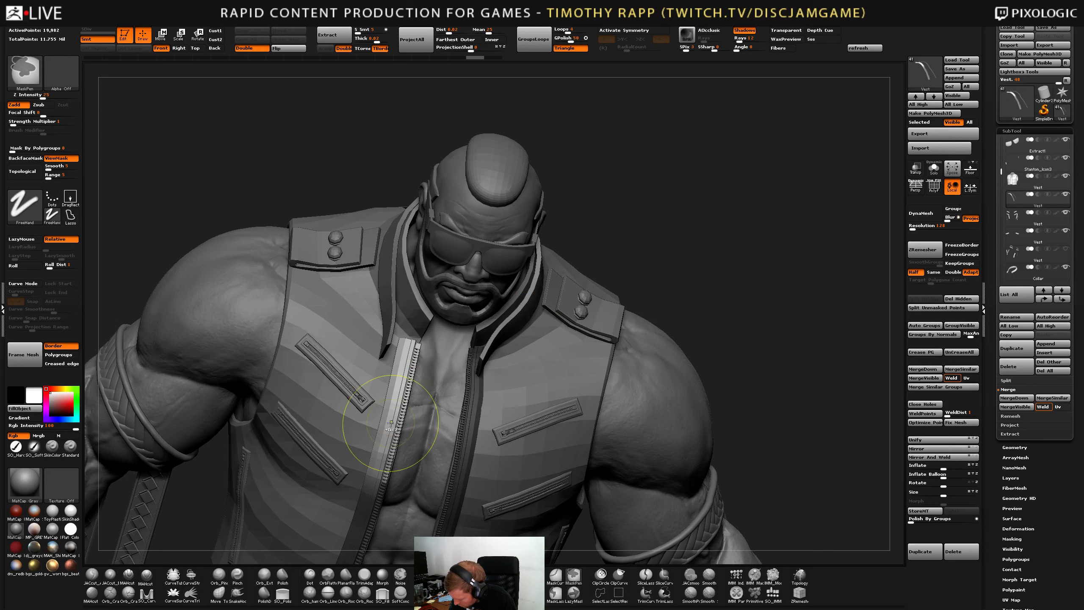
pyautogui.hotkey('ctrl', 'z')
pyautogui.press('r')
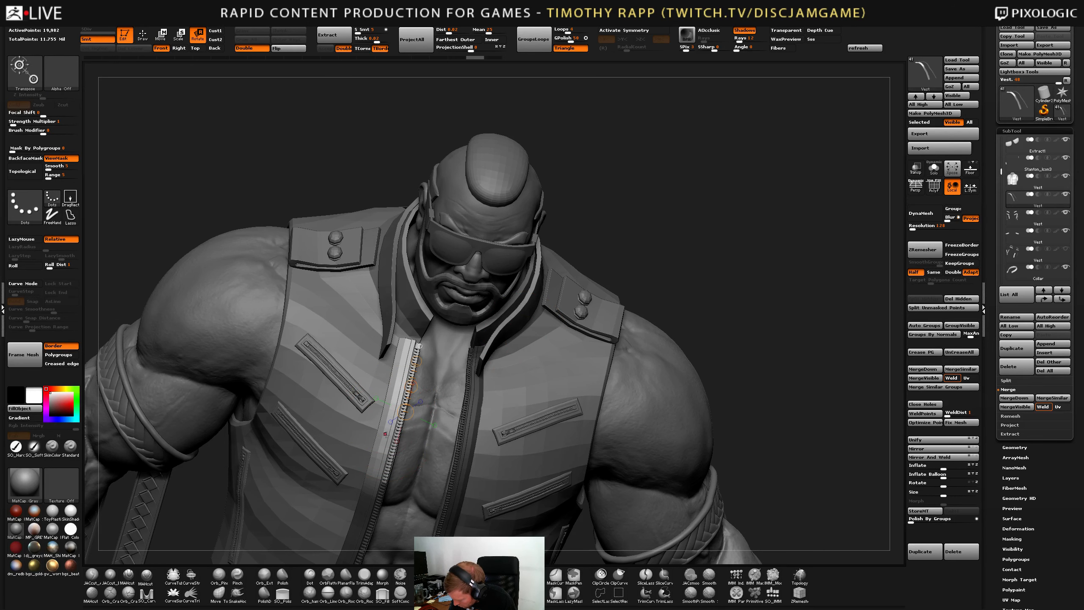
pyautogui.moveTo(393, 411)
pyautogui.mouseDown(button='right')
pyautogui.moveTo(429, 382)
pyautogui.moveTo(544, 336)
pyautogui.moveTo(553, 288)
pyautogui.mouseUp(button='right')
pyautogui.press('q')
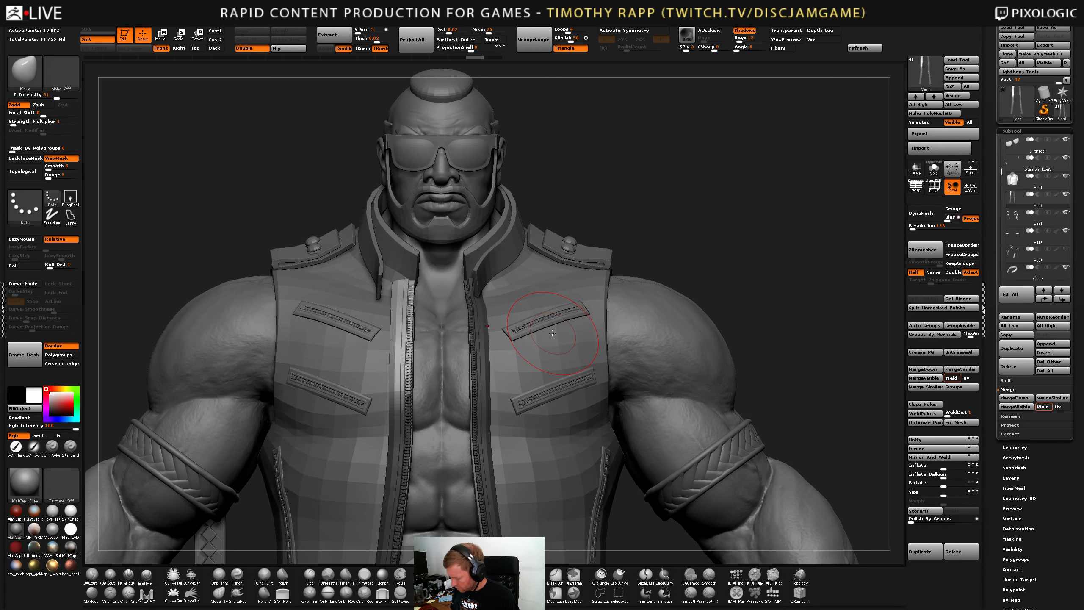
# Clear the mask on the front zippers and shape their upper ends beneath the collar using Move Elastic at an adjusted draw size.
pyautogui.moveTo(489, 413); pyautogui.dragTo(475, 408, button='right')
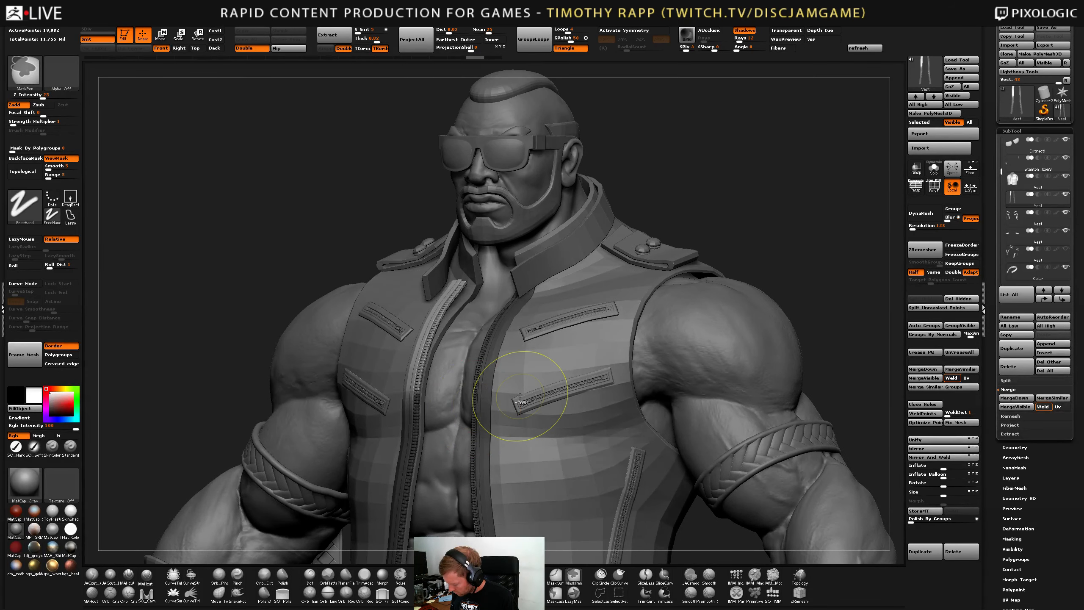
pyautogui.moveTo(602, 422)
pyautogui.keyDown('ctrl'); pyautogui.mouseDown(button='right')
pyautogui.moveTo(503, 455)
pyautogui.moveTo(510, 356)
pyautogui.moveTo(448, 385)
pyautogui.moveTo(456, 355)
pyautogui.moveTo(486, 364)
pyautogui.moveTo(457, 337)
pyautogui.moveTo(448, 365)
pyautogui.moveTo(466, 337)
pyautogui.mouseUp(button='right'); pyautogui.keyUp('ctrl')
pyautogui.press('b')
pyautogui.press('m')
pyautogui.press('e')
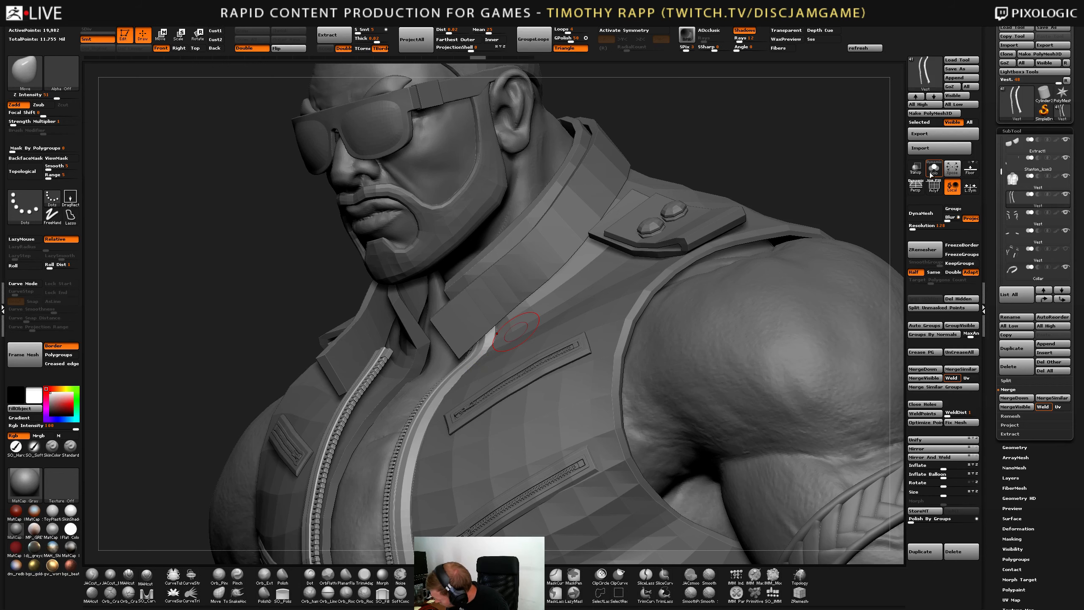
pyautogui.moveTo(324, 380); pyautogui.dragTo(506, 388, button='right')
pyautogui.moveTo(256, 421); pyautogui.dragTo(265, 350, button='right')
pyautogui.moveTo(448, 393)
pyautogui.mouseDown(button='right')
pyautogui.moveTo(321, 387)
pyautogui.moveTo(328, 401)
pyautogui.moveTo(335, 384)
pyautogui.mouseUp(button='right')
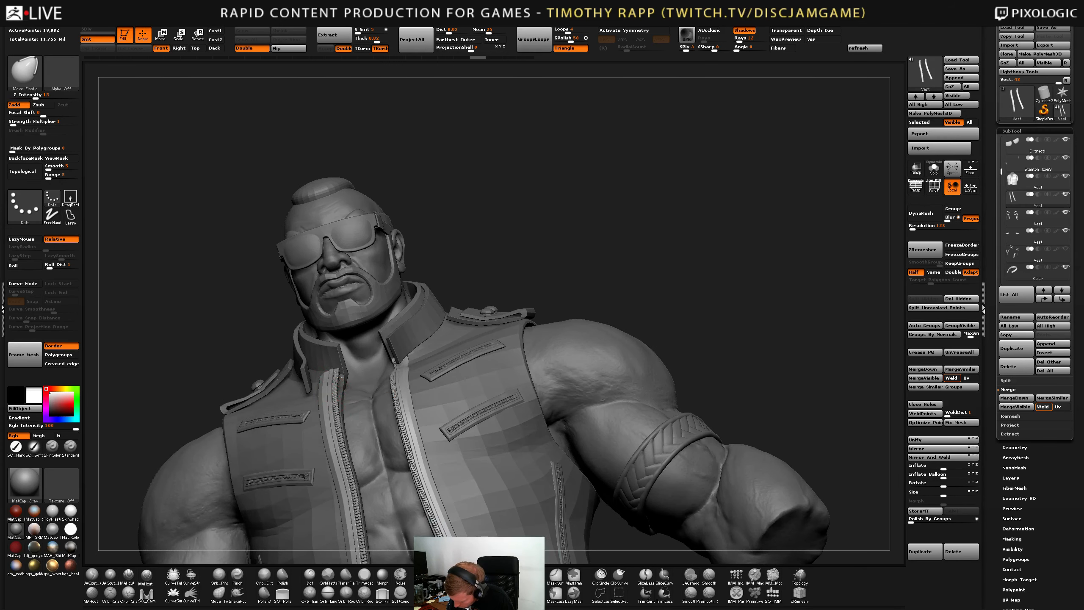
pyautogui.press('s')
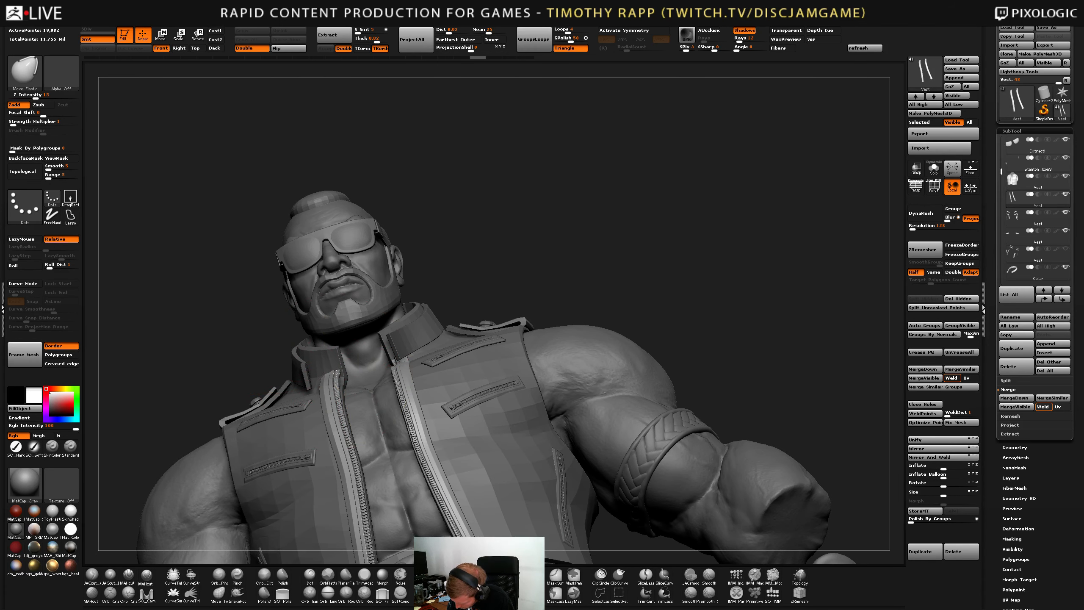
pyautogui.moveTo(336, 376)
pyautogui.mouseDown(button='right')
pyautogui.moveTo(311, 394)
pyautogui.moveTo(316, 371)
pyautogui.moveTo(359, 351)
pyautogui.moveTo(362, 363)
pyautogui.moveTo(357, 353)
pyautogui.moveTo(303, 427)
pyautogui.mouseUp(button='right')
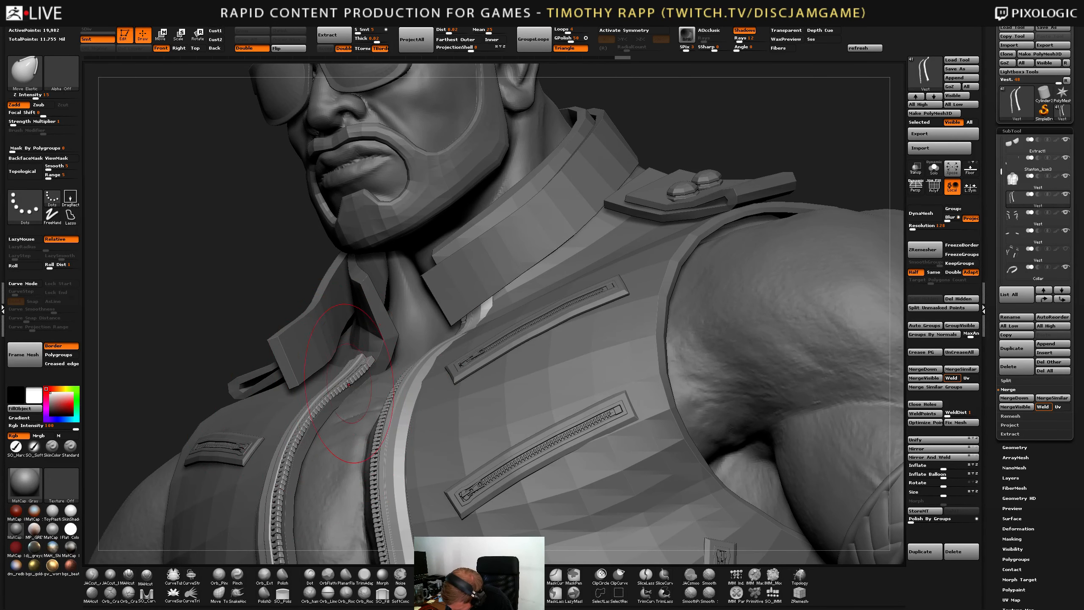
# Refine the upper tape edges of both front zippers against the vest opening using the Move brush at an adjusted draw size.
pyautogui.moveTo(348, 384)
pyautogui.mouseDown(button='right')
pyautogui.moveTo(323, 385)
pyautogui.moveTo(315, 410)
pyautogui.moveTo(337, 364)
pyautogui.moveTo(376, 427)
pyautogui.moveTo(441, 411)
pyautogui.moveTo(446, 370)
pyautogui.moveTo(450, 393)
pyautogui.moveTo(493, 375)
pyautogui.mouseUp(button='right')
pyautogui.press('s')
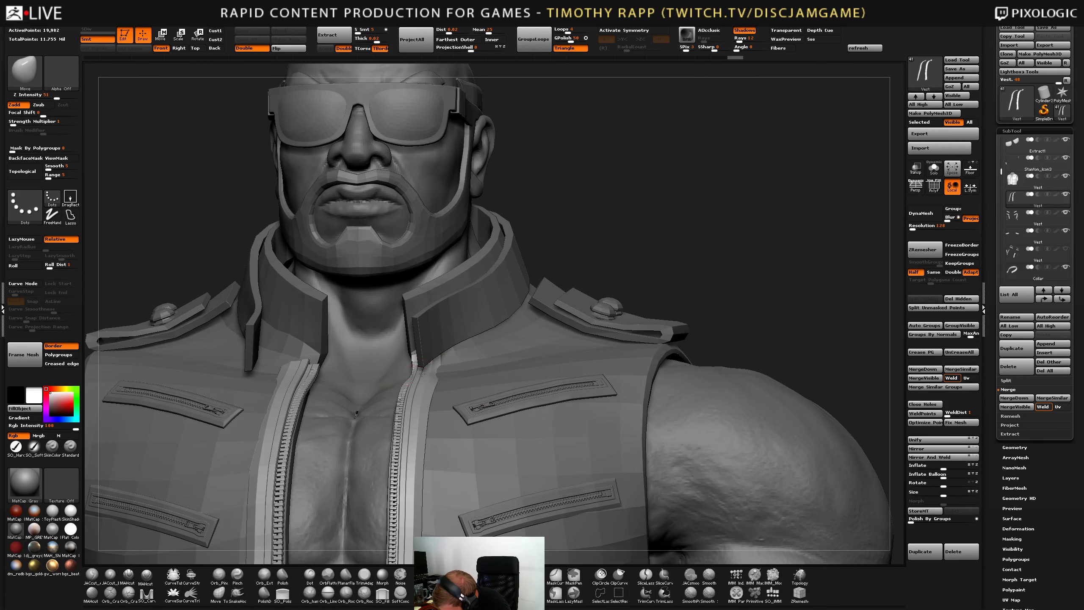
pyautogui.moveTo(425, 374)
pyautogui.mouseDown(button='right')
pyautogui.moveTo(419, 366)
pyautogui.moveTo(367, 379)
pyautogui.moveTo(363, 349)
pyautogui.moveTo(337, 409)
pyautogui.moveTo(324, 389)
pyautogui.moveTo(419, 367)
pyautogui.moveTo(402, 363)
pyautogui.moveTo(400, 409)
pyautogui.moveTo(397, 372)
pyautogui.mouseUp(button='right')
pyautogui.press('s')
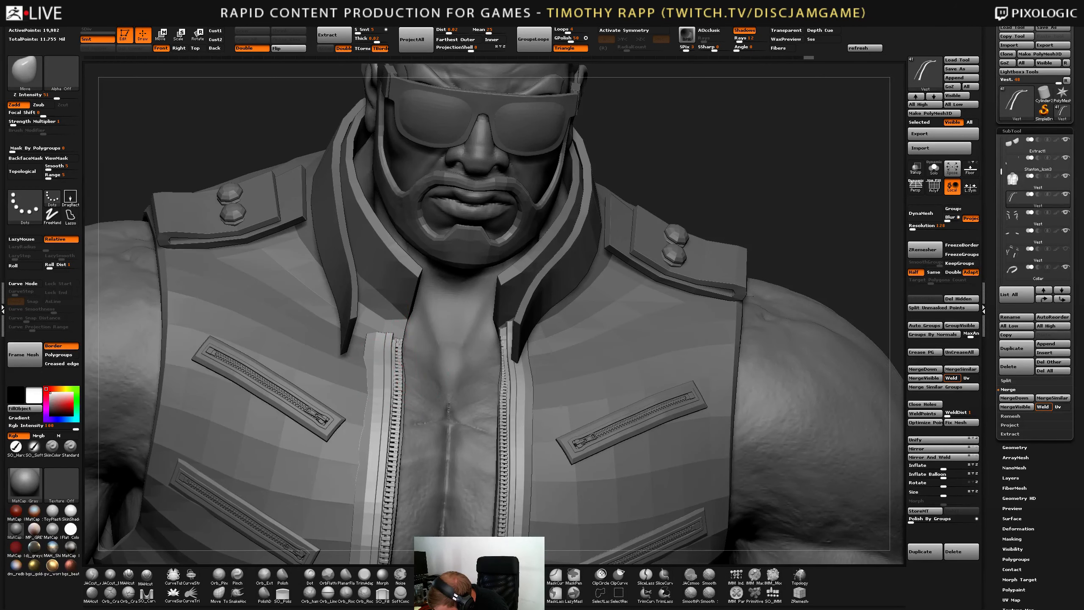
pyautogui.moveTo(364, 366); pyautogui.dragTo(493, 497, button='right')
pyautogui.moveTo(546, 462); pyautogui.dragTo(565, 427, button='right')
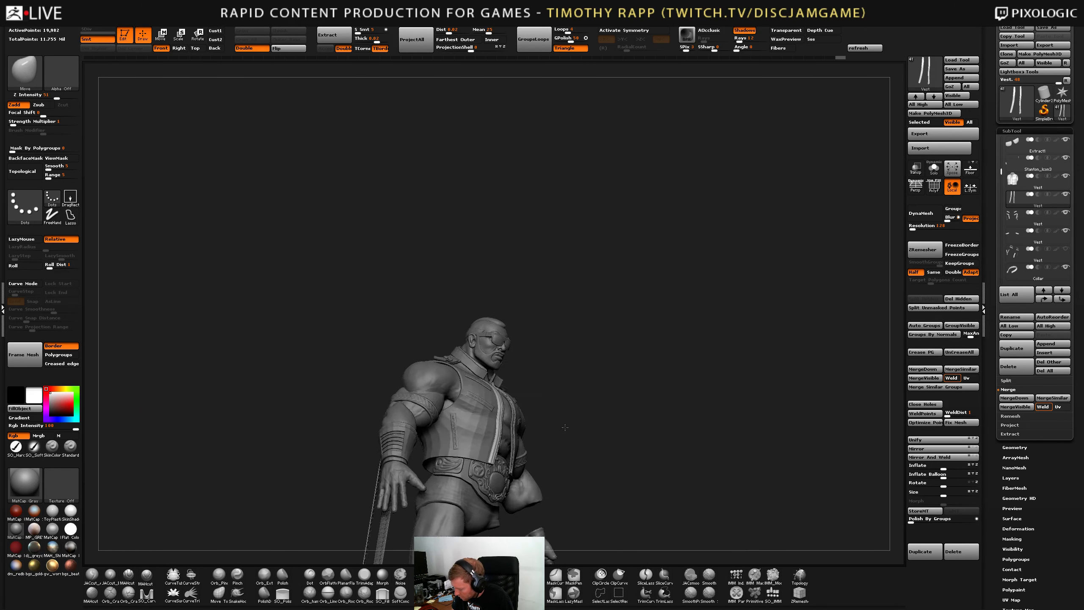
# Select the vest and examine how its front edges and hem line up with the zippers and belt.
pyautogui.moveTo(498, 451); pyautogui.dragTo(586, 418, button='right')
pyautogui.keyDown('alt'); pyautogui.click(571, 442); pyautogui.keyUp('alt')
pyautogui.hotkey('shift', 'f')
pyautogui.hotkey('shift', 'f')
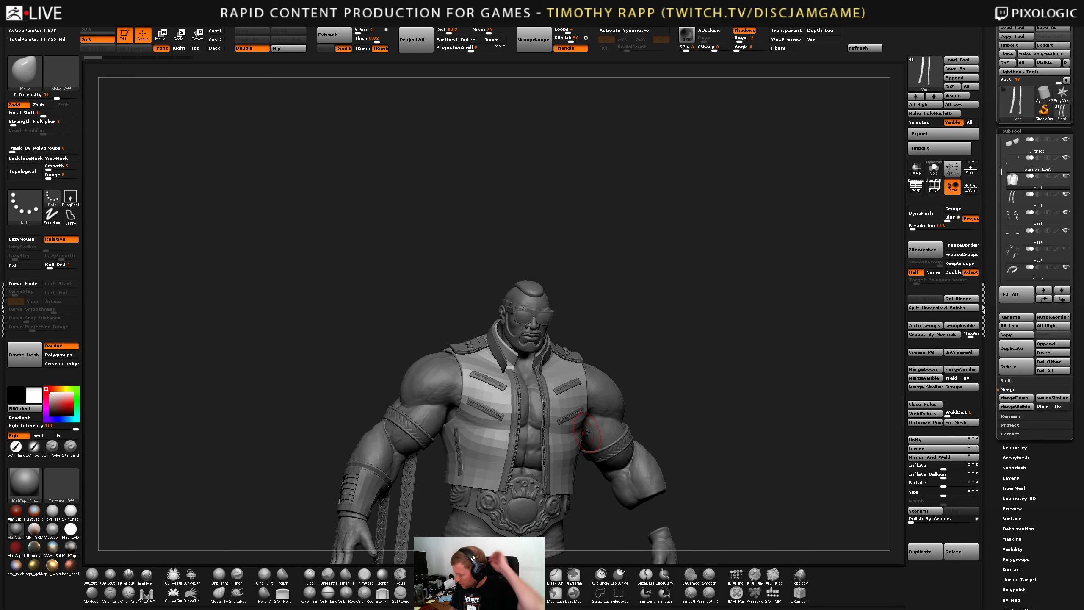
pyautogui.moveTo(519, 380); pyautogui.dragTo(524, 419, button='right')
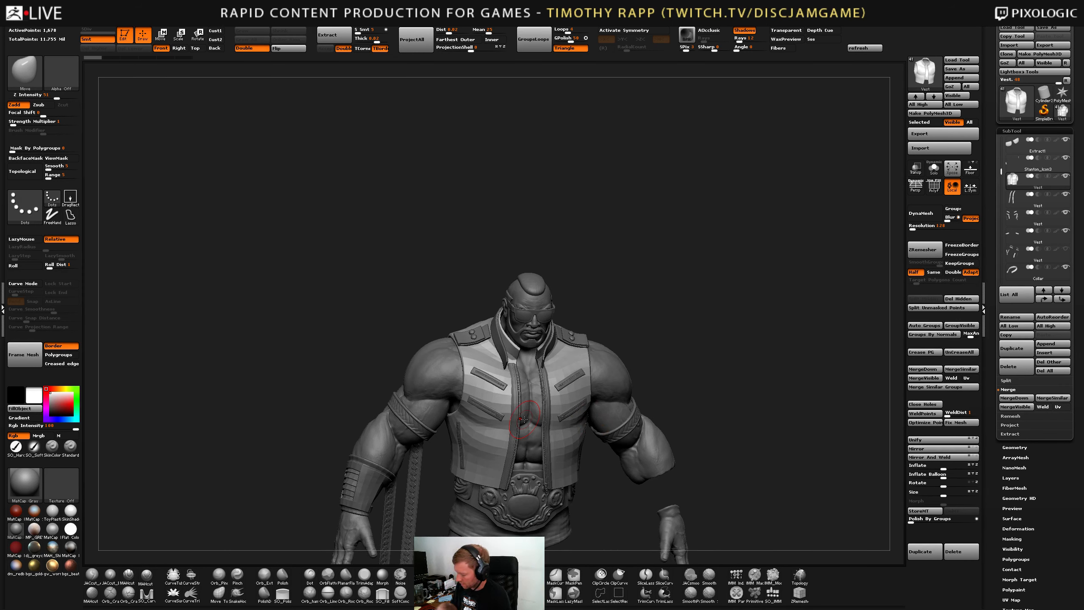
pyautogui.moveTo(549, 469); pyautogui.dragTo(656, 485, button='right')
pyautogui.keyDown('alt'); pyautogui.moveTo(583, 555); pyautogui.dragTo(497, 477, button='right'); pyautogui.keyUp('alt')
pyautogui.moveTo(576, 411); pyautogui.dragTo(615, 421, button='right')
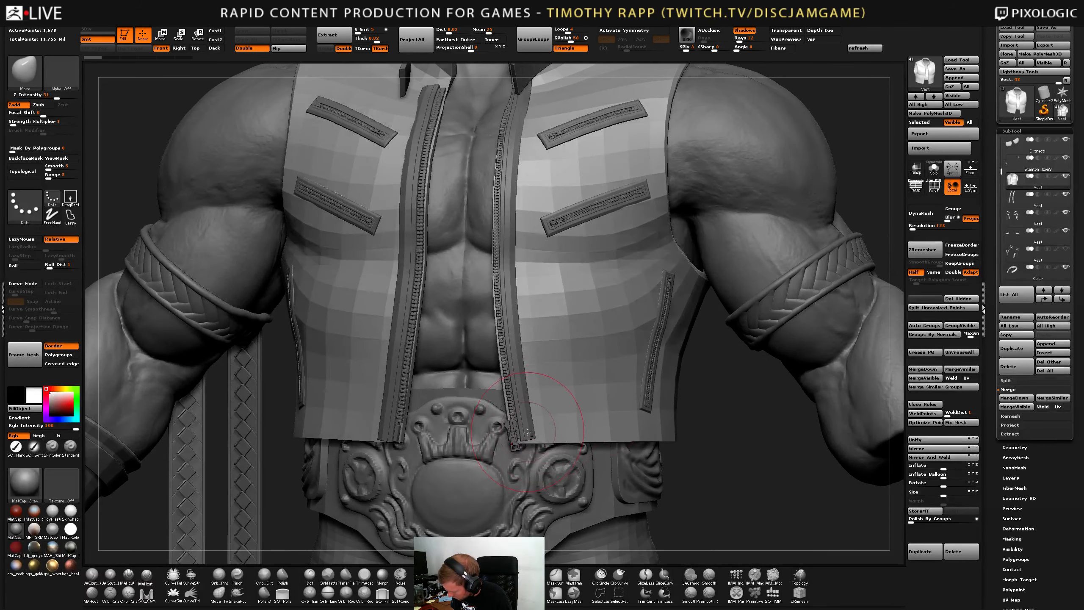
# Select the front zippers and pull the lower end on the character's left up to the vest's hem using Move Elastic.
pyautogui.keyDown('alt'); pyautogui.click(531, 425); pyautogui.keyUp('alt')
pyautogui.moveTo(547, 426); pyautogui.dragTo(536, 438, button='right')
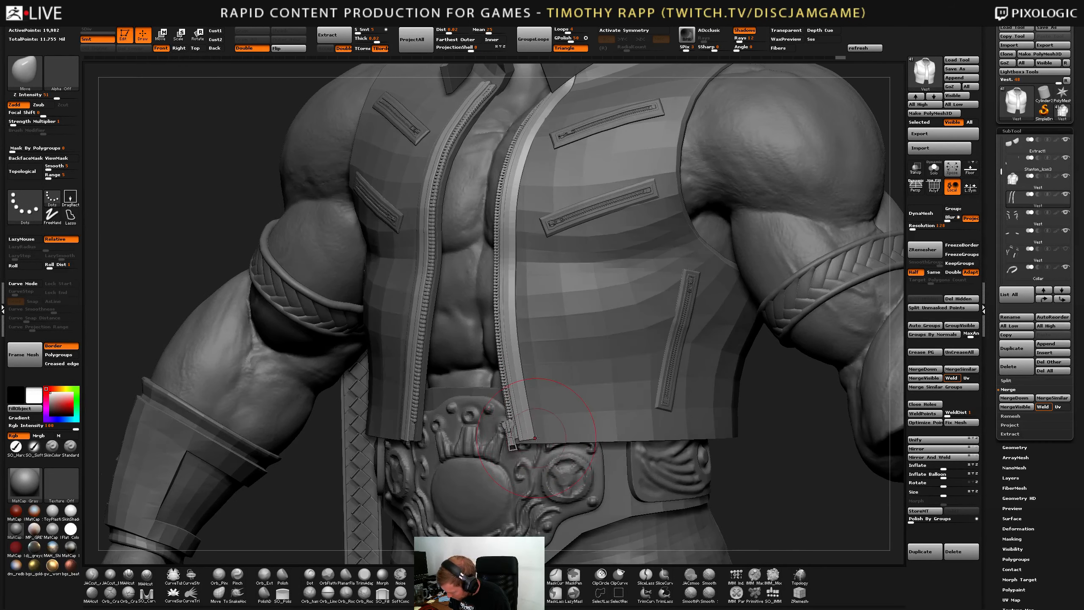
pyautogui.press('b')
pyautogui.press('m')
pyautogui.press('e')
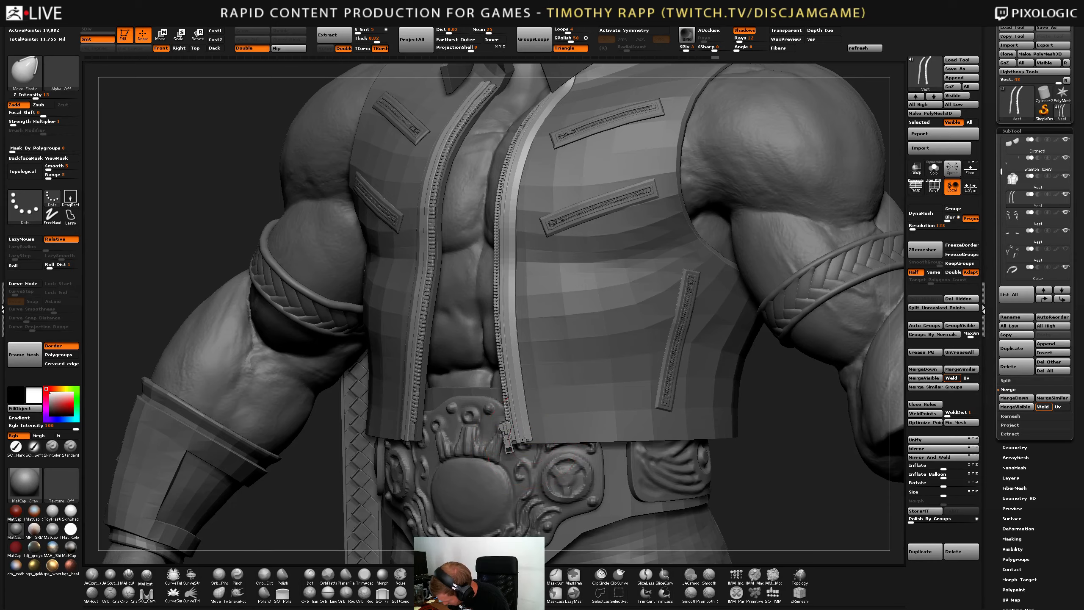
pyautogui.moveTo(525, 439)
pyautogui.mouseDown(button='right')
pyautogui.moveTo(505, 437)
pyautogui.moveTo(551, 427)
pyautogui.moveTo(531, 406)
pyautogui.moveTo(526, 436)
pyautogui.moveTo(597, 440)
pyautogui.moveTo(550, 443)
pyautogui.mouseUp(button='right')
# Fit the zippers' lower ends and the zipper pull to the vest's hem using Move Elastic at an adjusted draw size.
pyautogui.moveTo(408, 433); pyautogui.dragTo(404, 421, button='right')
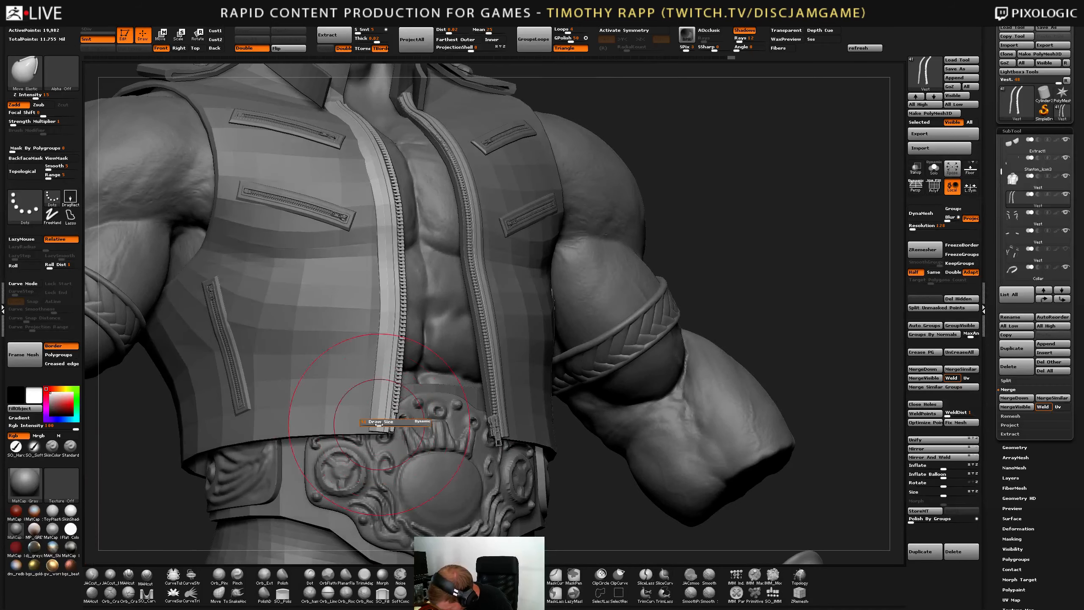
pyautogui.moveTo(379, 424); pyautogui.dragTo(370, 428)
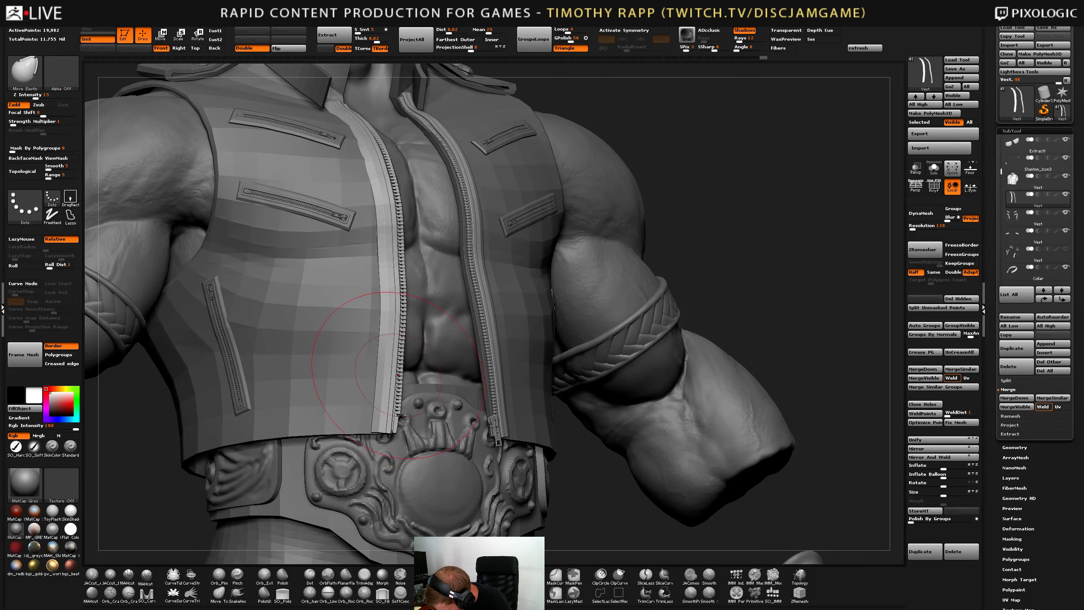
pyautogui.moveTo(398, 375)
pyautogui.mouseDown(button='right')
pyautogui.moveTo(404, 363)
pyautogui.moveTo(363, 351)
pyautogui.moveTo(341, 324)
pyautogui.moveTo(423, 317)
pyautogui.moveTo(400, 418)
pyautogui.moveTo(470, 309)
pyautogui.mouseUp(button='right')
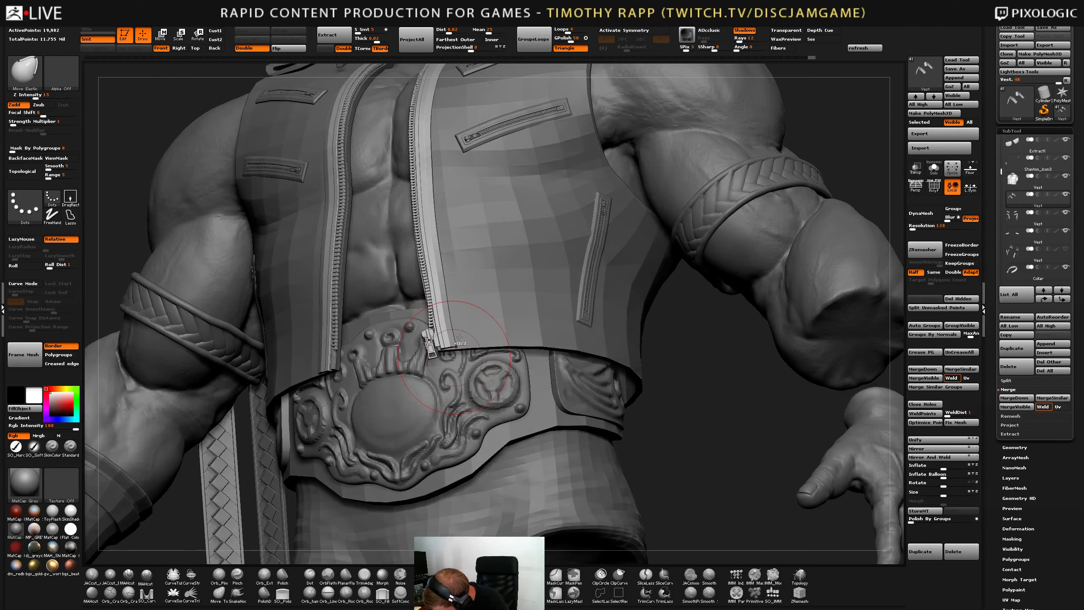
pyautogui.hotkey('ctrl', 'shift')
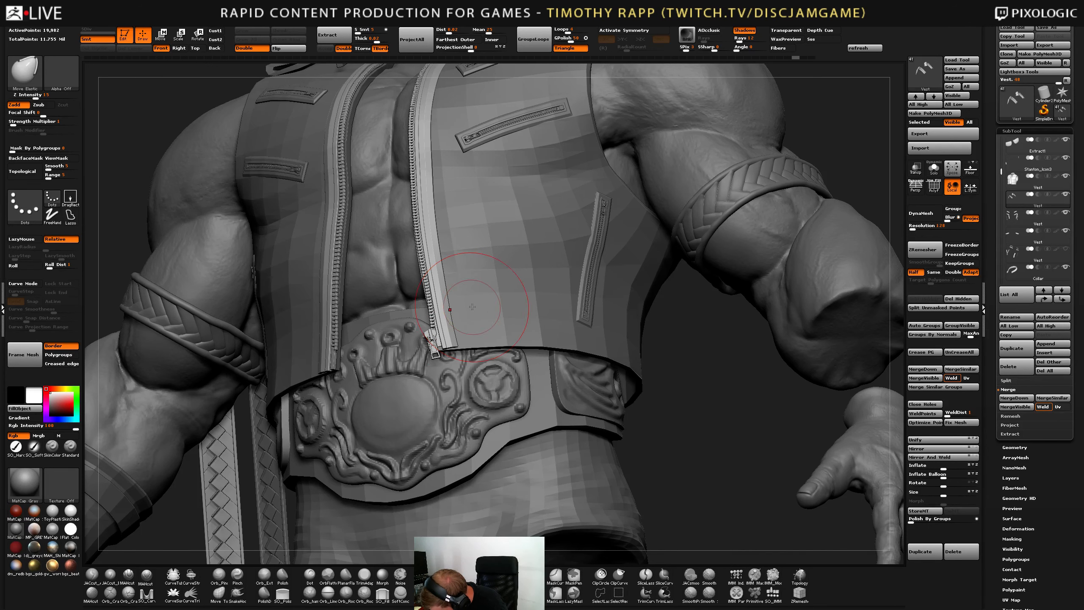
pyautogui.moveTo(444, 343); pyautogui.dragTo(257, 399, button='right')
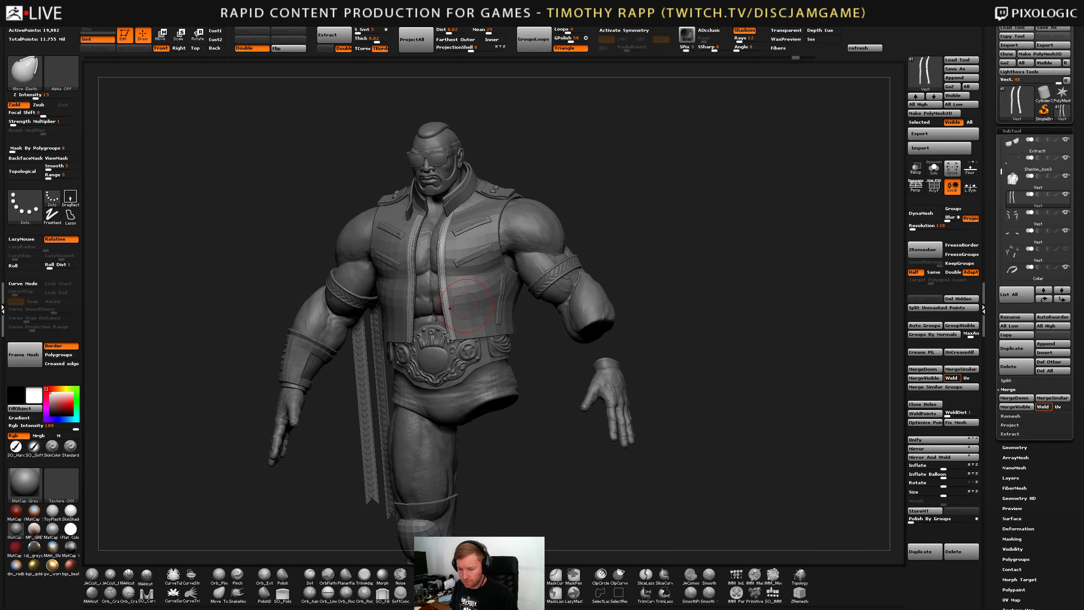
# Check both front zippers along the vest opening and within the whole figure, toggling the polyframe display on and off.
pyautogui.moveTo(466, 305); pyautogui.dragTo(625, 315, button='right')
pyautogui.hotkey('shift', 'f')
pyautogui.hotkey('shift', 'f')
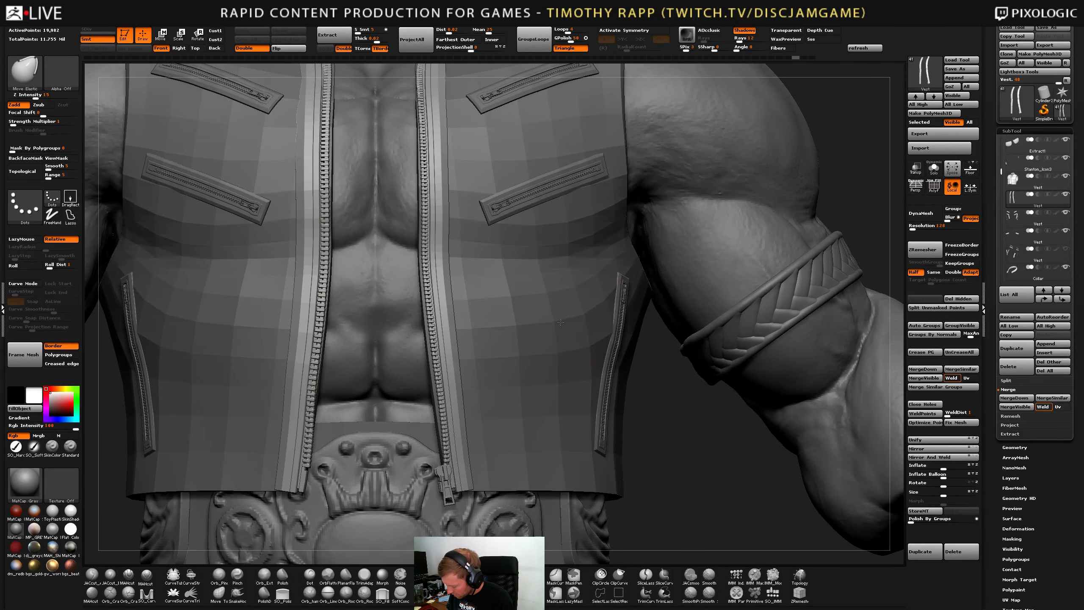
pyautogui.keyDown('alt'); pyautogui.moveTo(332, 384); pyautogui.dragTo(273, 420, button='right'); pyautogui.keyUp('alt')
pyautogui.press('f')
pyautogui.moveTo(545, 394)
pyautogui.mouseDown(button='right')
pyautogui.moveTo(534, 419)
pyautogui.moveTo(571, 405)
pyautogui.moveTo(500, 421)
pyautogui.moveTo(538, 391)
pyautogui.moveTo(548, 413)
pyautogui.moveTo(561, 407)
pyautogui.mouseUp(button='right')
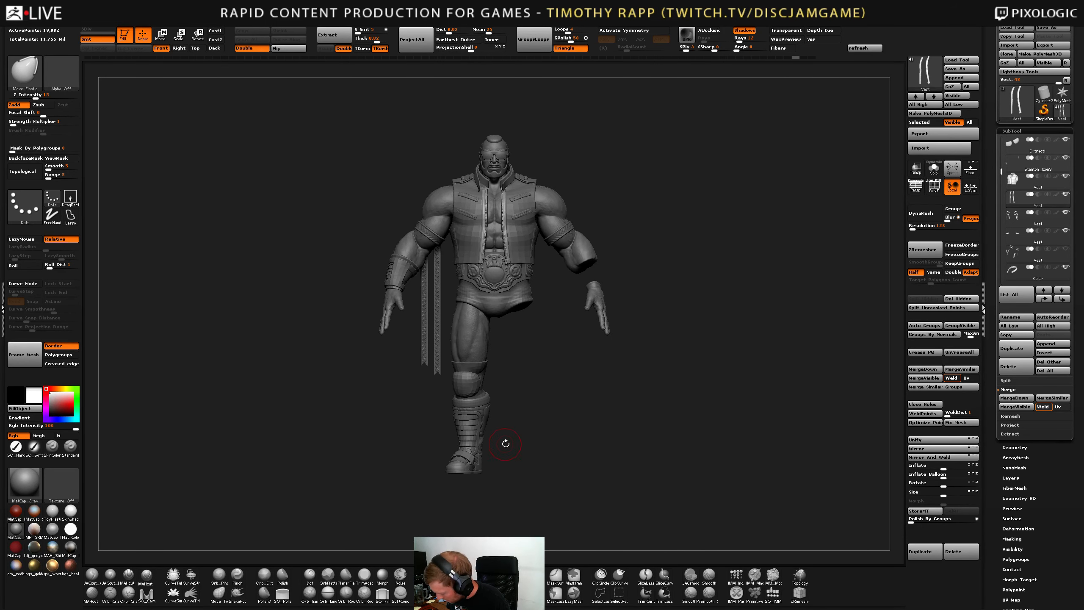
pyautogui.moveTo(505, 444); pyautogui.dragTo(562, 434, button='right')
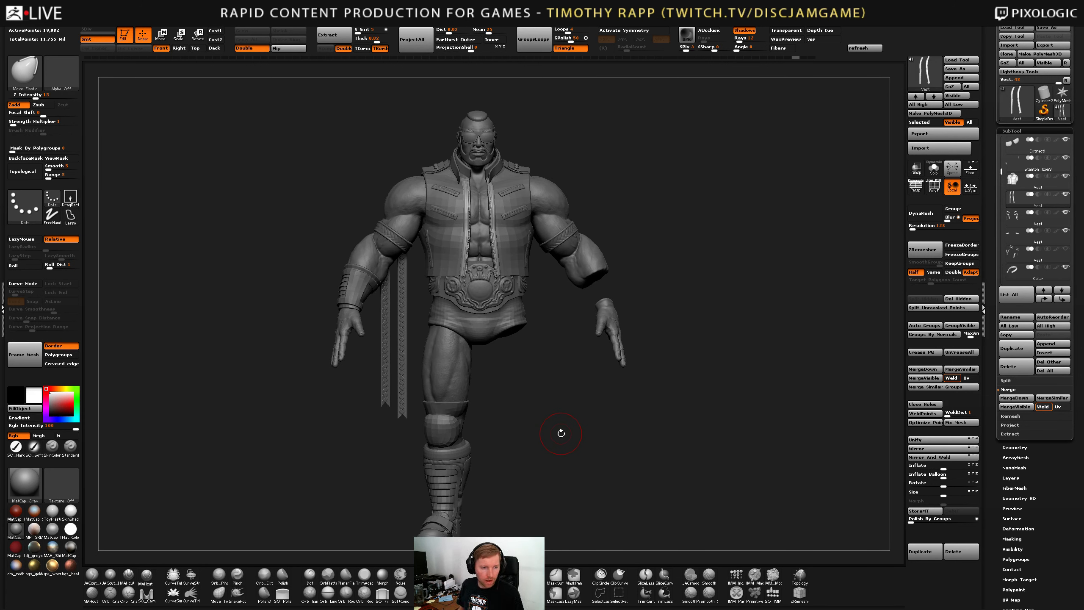
# Switch to the CharacterStrip.psd reference image, return to ZBrush, and review the character's vest from the back, side and front.
pyautogui.hotkey('alt', 'Tab')
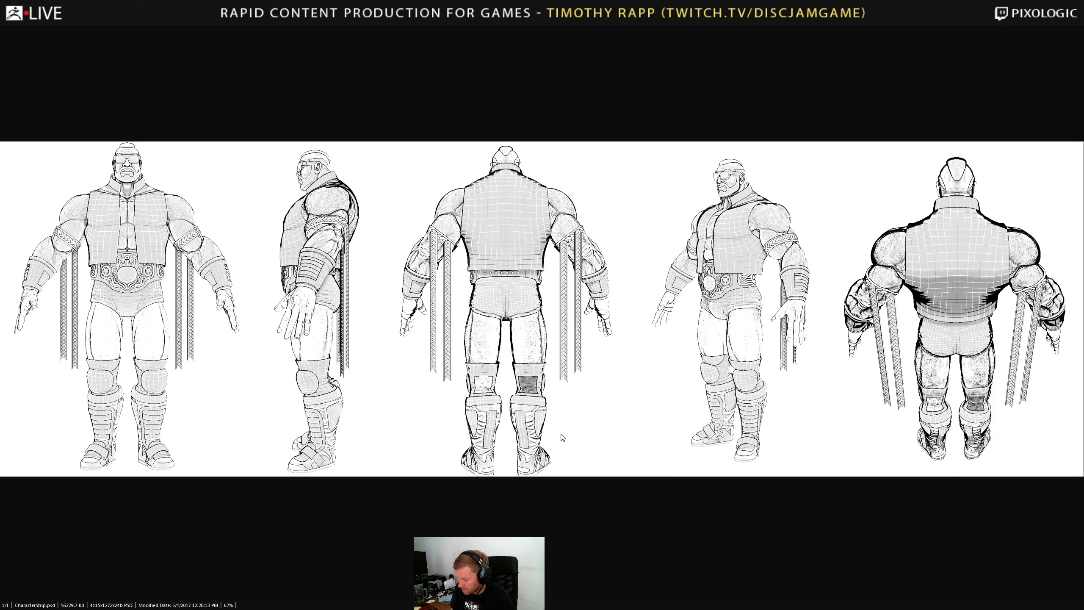
pyautogui.hotkey('alt', 'Tab')
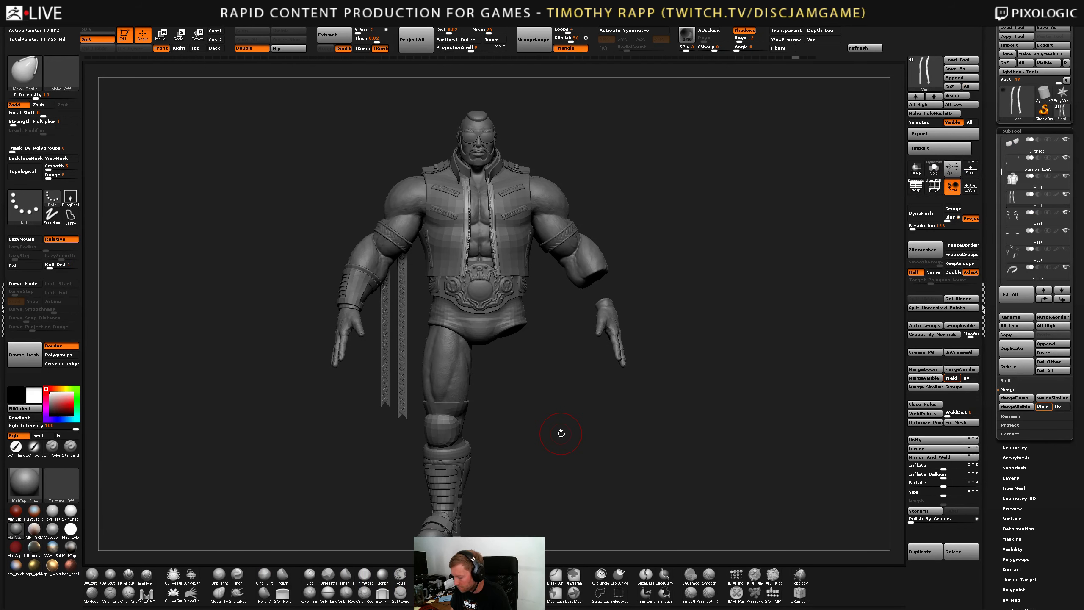
pyautogui.moveTo(530, 451); pyautogui.dragTo(491, 359)
pyautogui.keyDown('alt'); pyautogui.moveTo(451, 426); pyautogui.dragTo(458, 458); pyautogui.keyUp('alt')
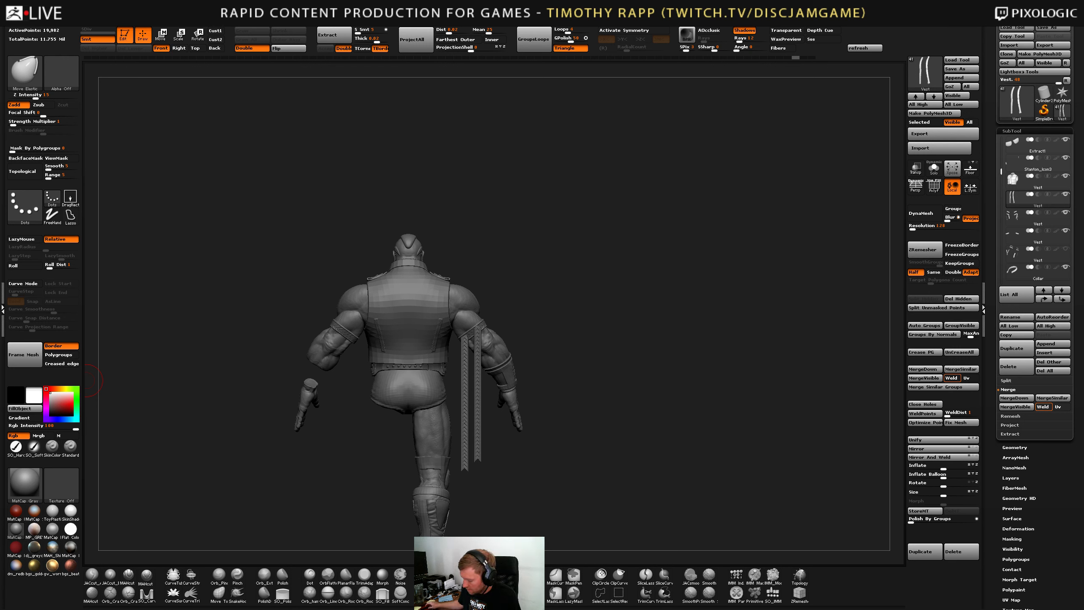
pyautogui.moveTo(478, 498); pyautogui.dragTo(584, 322)
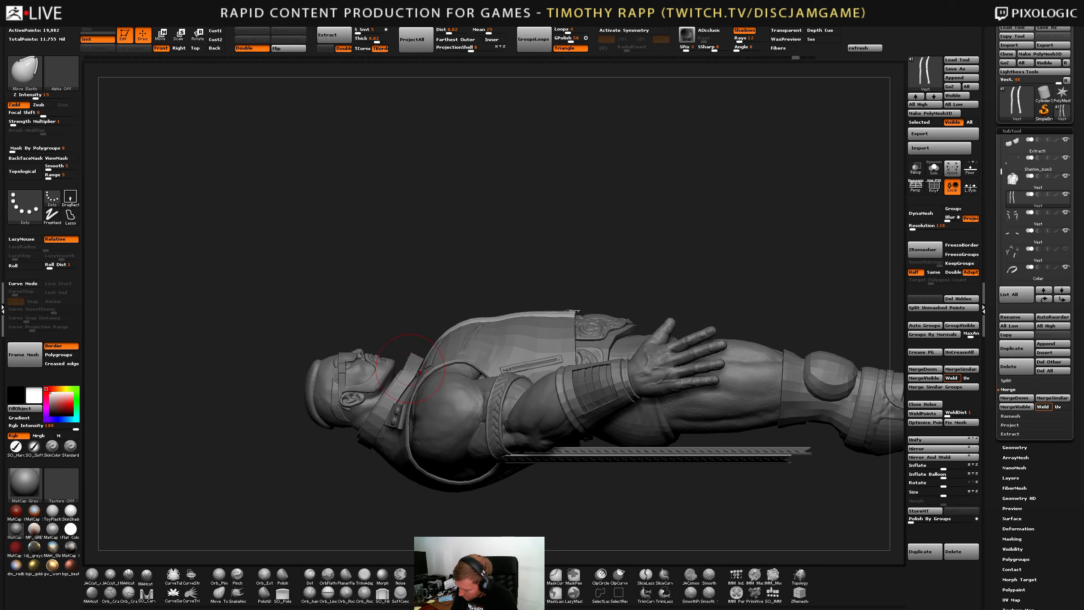
pyautogui.moveTo(404, 327)
pyautogui.keyDown('alt'); pyautogui.mouseDown()
pyautogui.moveTo(482, 368)
pyautogui.moveTo(422, 419)
pyautogui.moveTo(466, 348)
pyautogui.moveTo(435, 352)
pyautogui.moveTo(413, 429)
pyautogui.moveTo(457, 401)
pyautogui.moveTo(430, 412)
pyautogui.moveTo(455, 433)
pyautogui.mouseUp(); pyautogui.keyUp('alt')
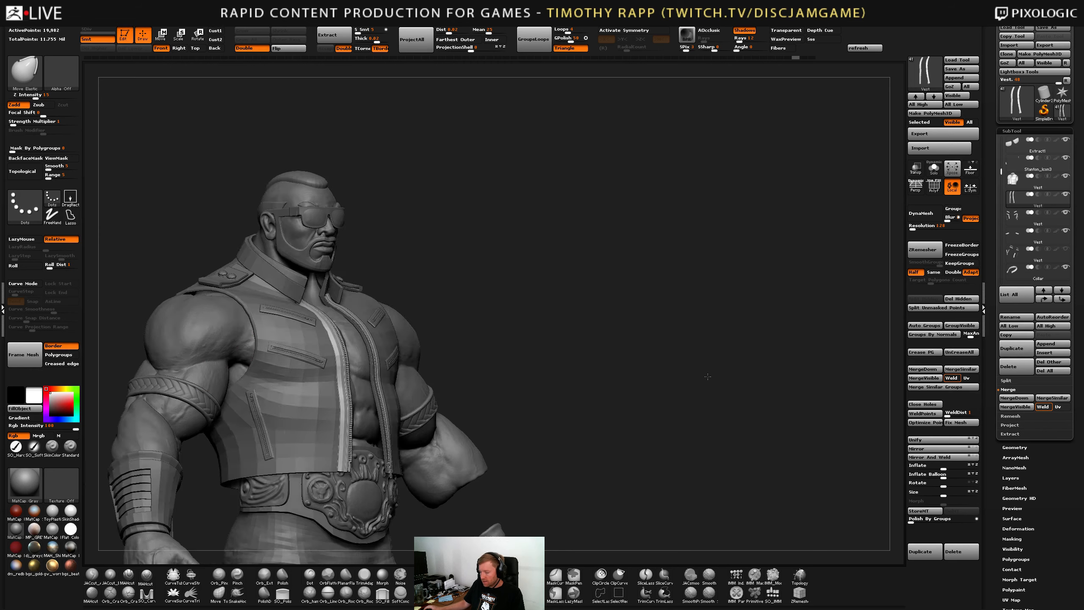
pyautogui.moveTo(714, 371)
pyautogui.keyDown('shift'); pyautogui.mouseDown()
pyautogui.moveTo(706, 377)
pyautogui.moveTo(875, 338)
pyautogui.moveTo(845, 341)
pyautogui.moveTo(781, 242)
pyautogui.moveTo(825, 300)
pyautogui.mouseUp(); pyautogui.keyUp('shift')
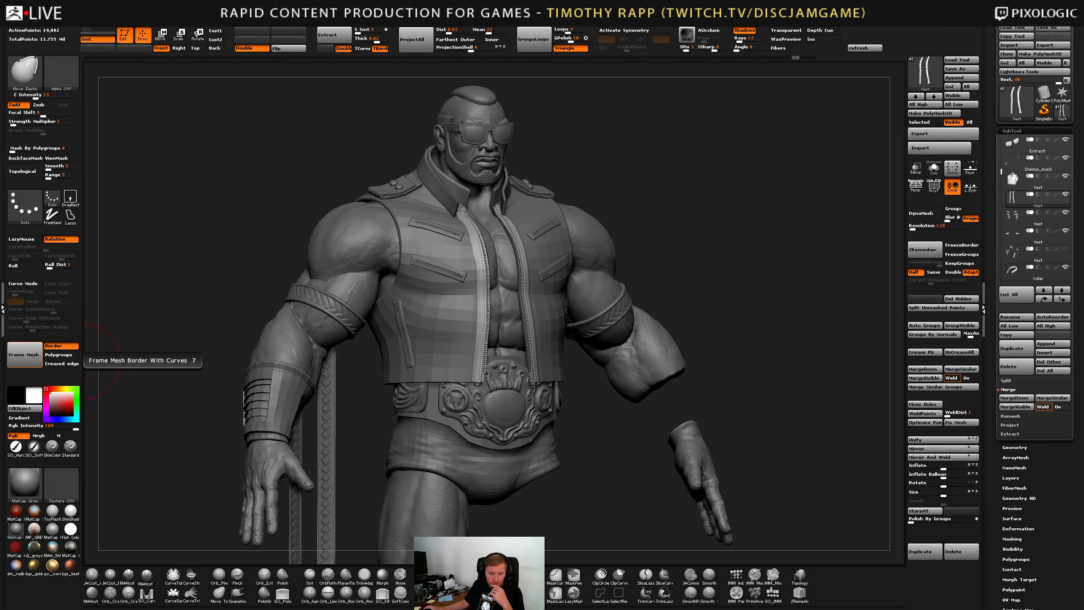